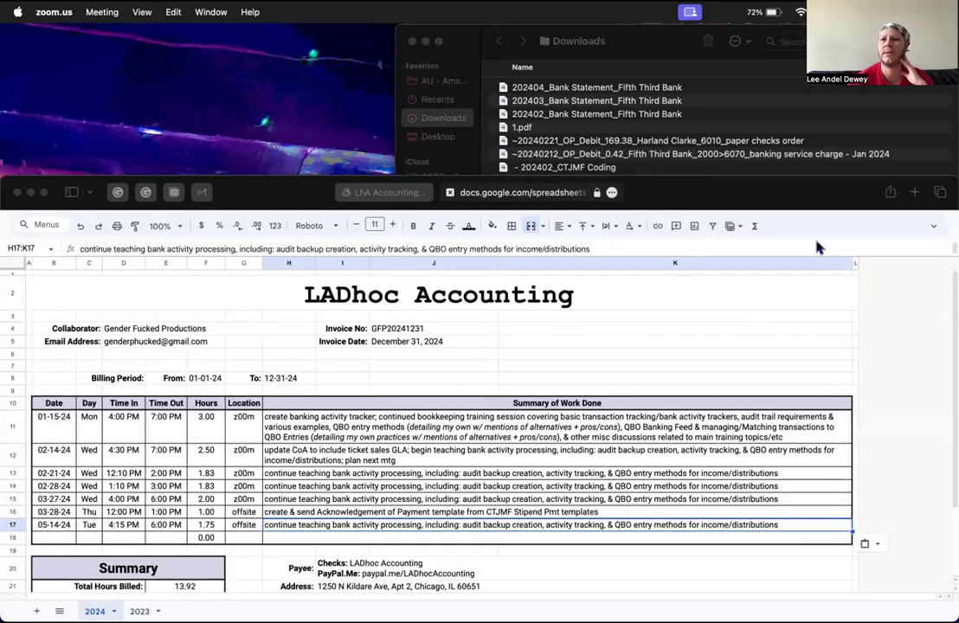
Step: Bring the Safari window with the LADhoc Accounting invoice forward and drag its top edge up to make it taller
{"action": "left_click", "coordinate": [770, 183]}
{"action": "left_click_drag", "start_coordinate": [763, 175], "coordinate": [746, 103]}
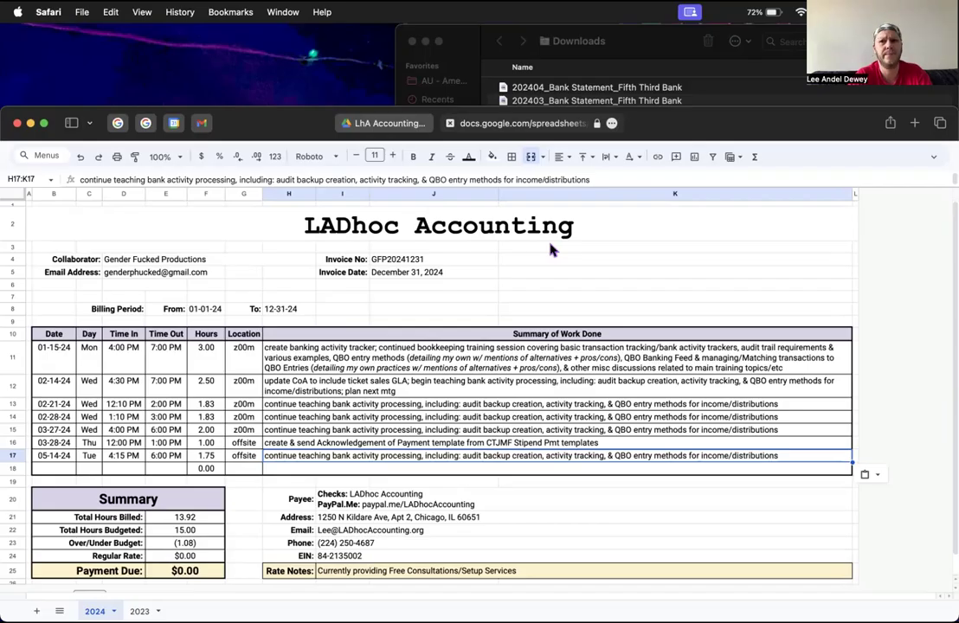
Step: Switch to the LhA Accounting Resources shared folder in Google Drive
{"action": "left_click", "coordinate": [388, 124]}
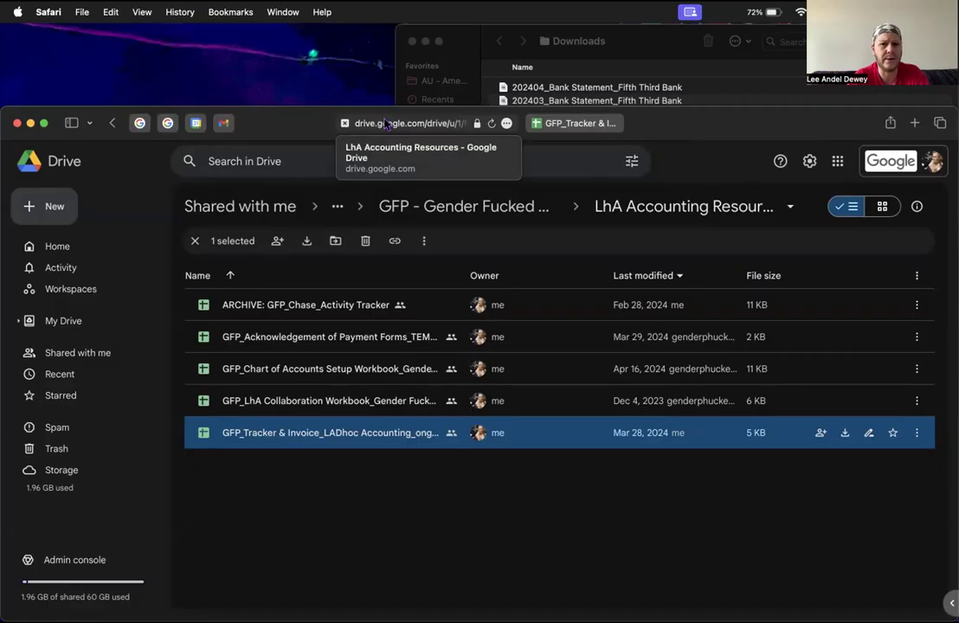
Step: From Starred, search Drive for 'paypal giving fund' and select the December 2023 PayPal credit PDF
{"action": "left_click", "coordinate": [339, 211]}
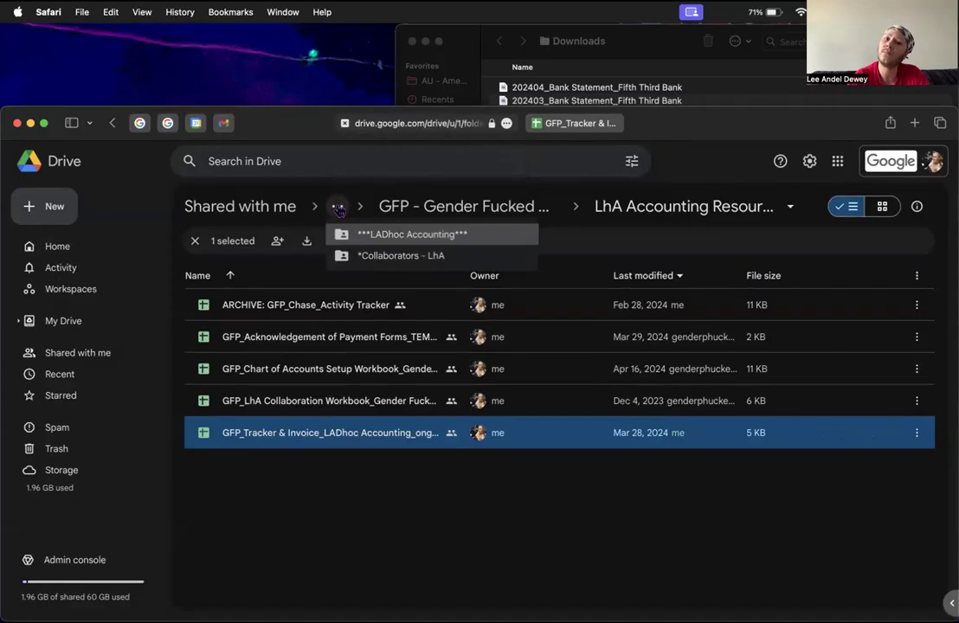
{"action": "left_click", "coordinate": [69, 398]}
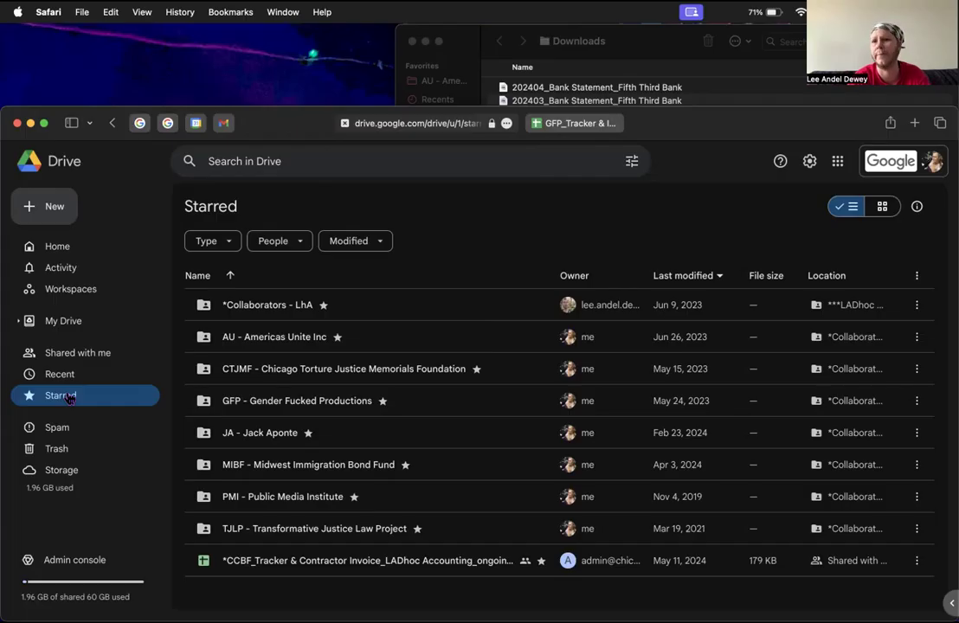
{"action": "left_click", "coordinate": [443, 166]}
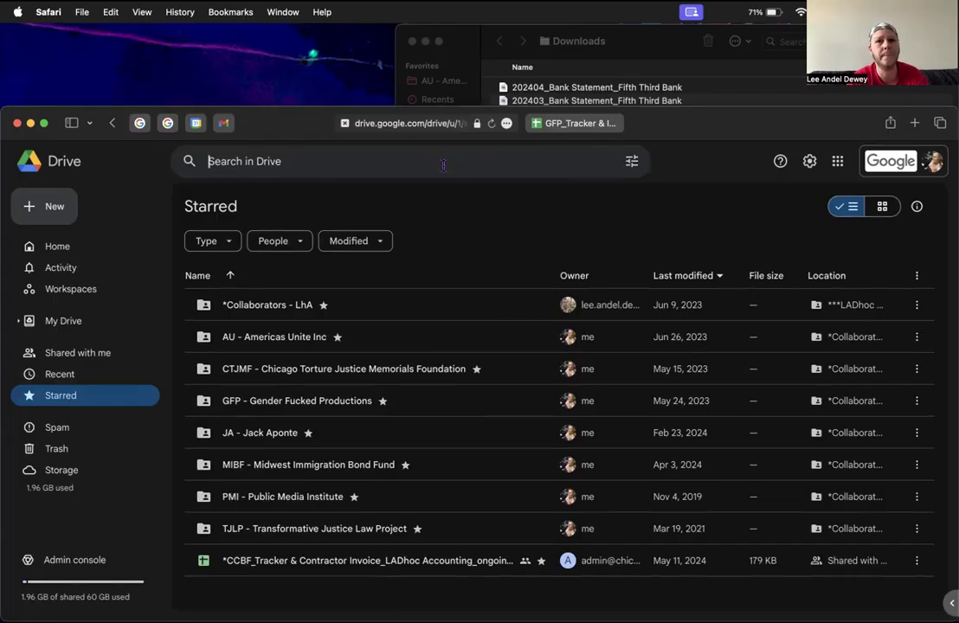
{"action": "type", "text": "paypal g"}
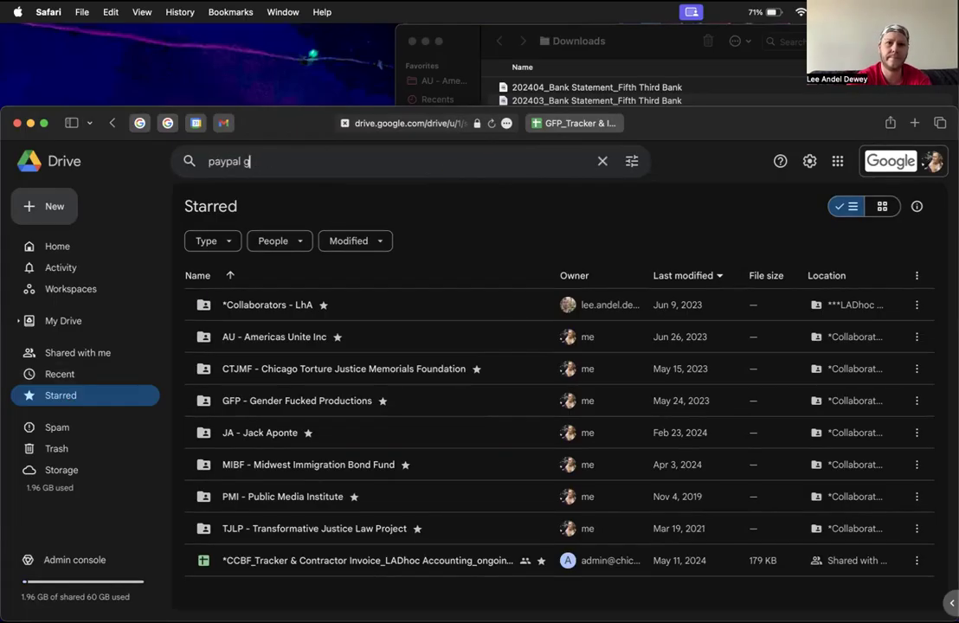
{"action": "type", "text": "iving fund"}
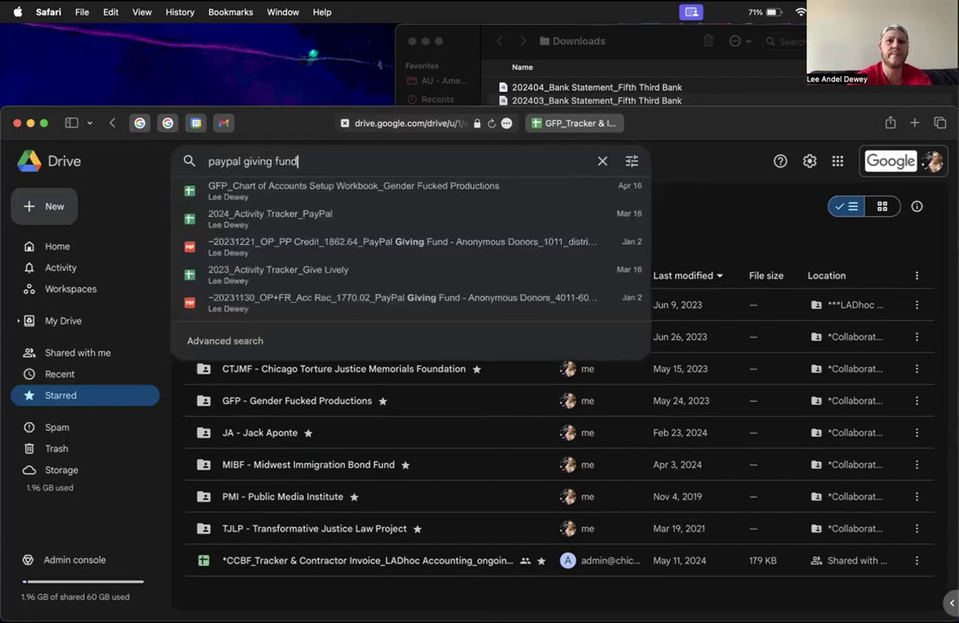
{"action": "key", "text": "Return"}
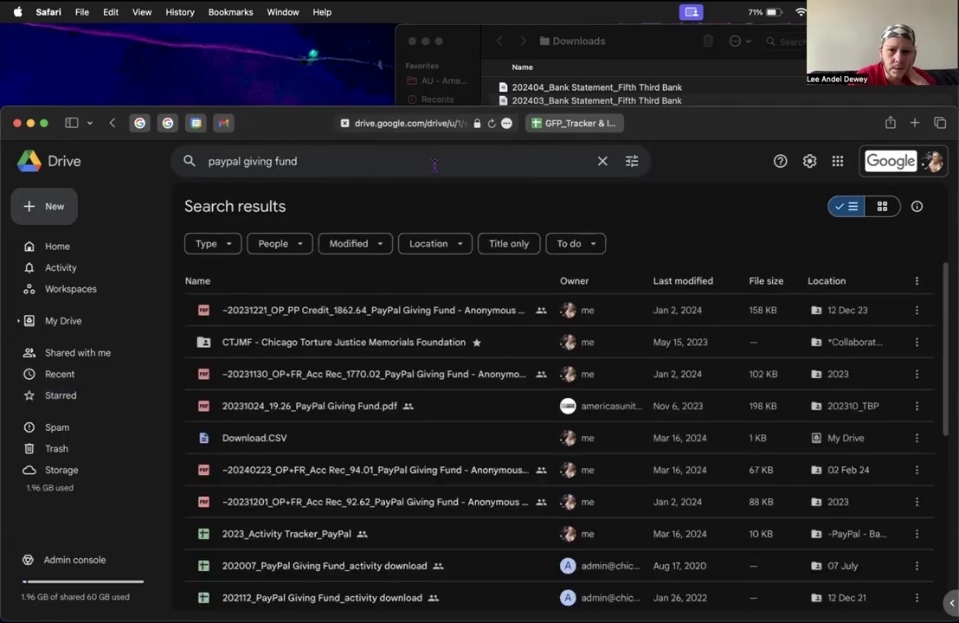
{"action": "left_click", "coordinate": [304, 313]}
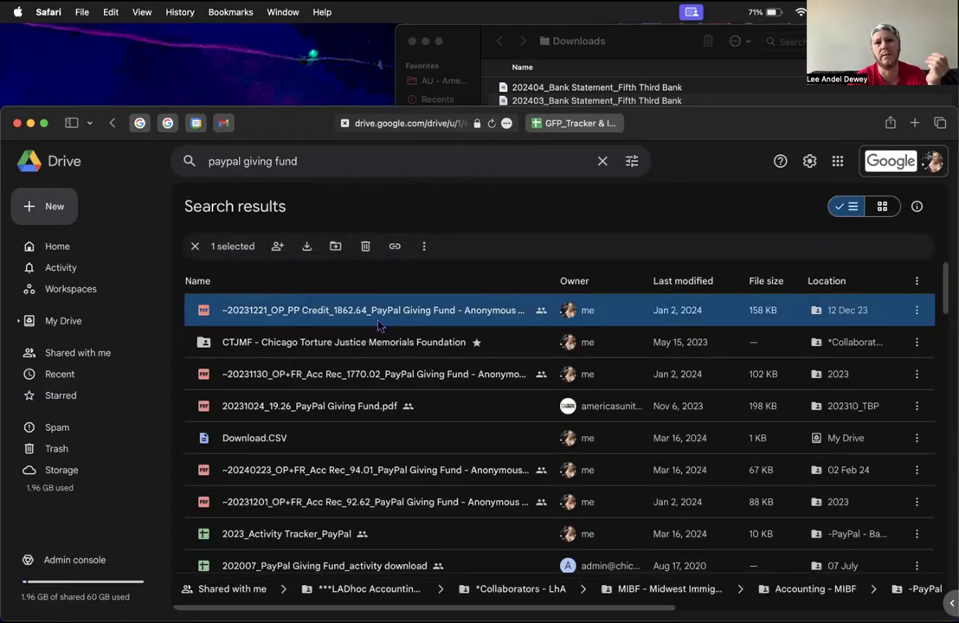
Step: Open the December 2023 PayPal Giving Fund credit PDF and read the $1,862.64 grant details
{"action": "double_click", "coordinate": [353, 315]}
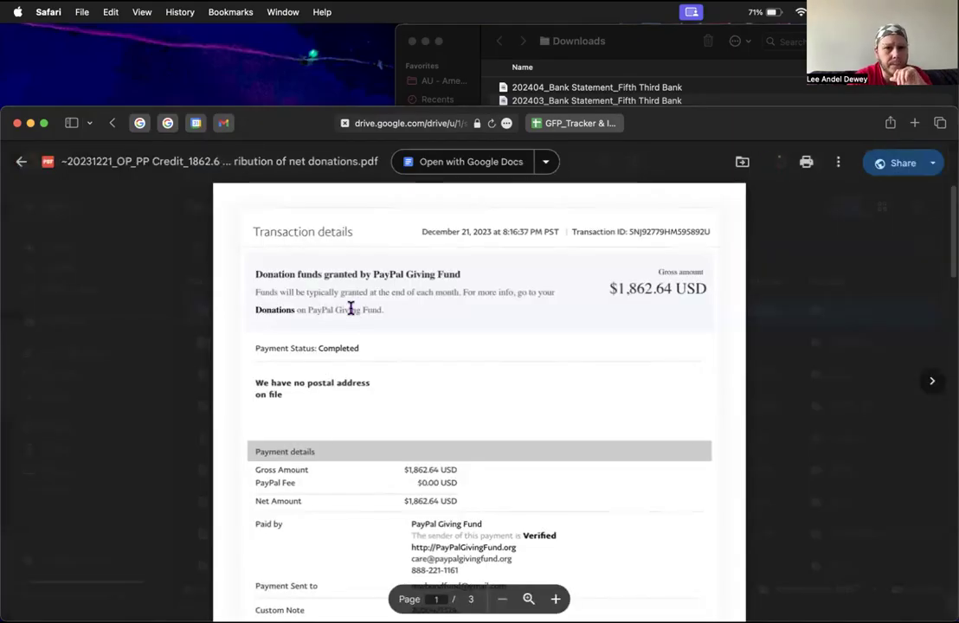
{"action": "scroll", "coordinate": [351, 309], "scroll_direction": "down", "scroll_amount": 10}
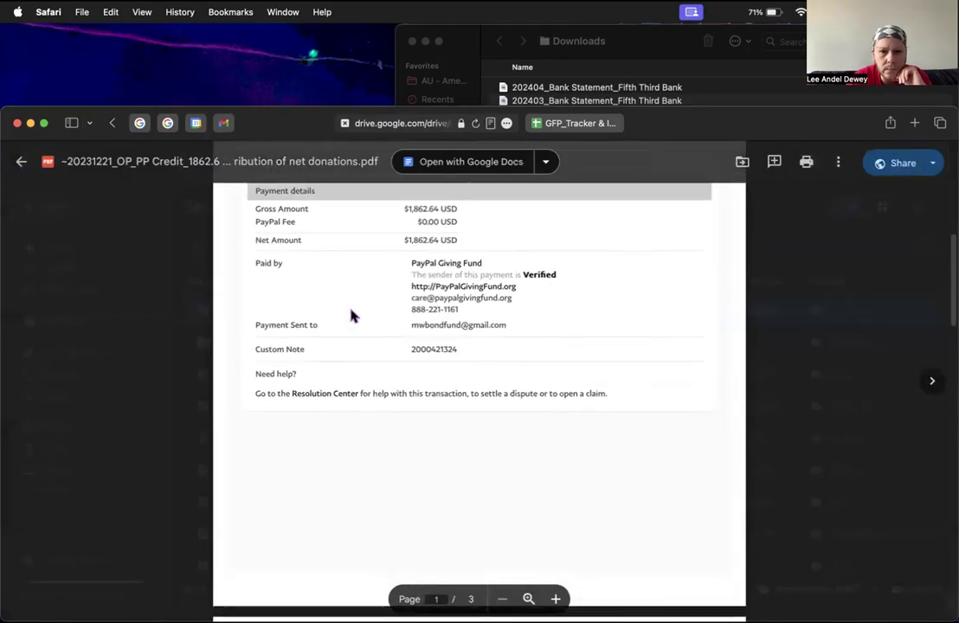
{"action": "scroll", "coordinate": [351, 309], "scroll_direction": "down", "scroll_amount": 5}
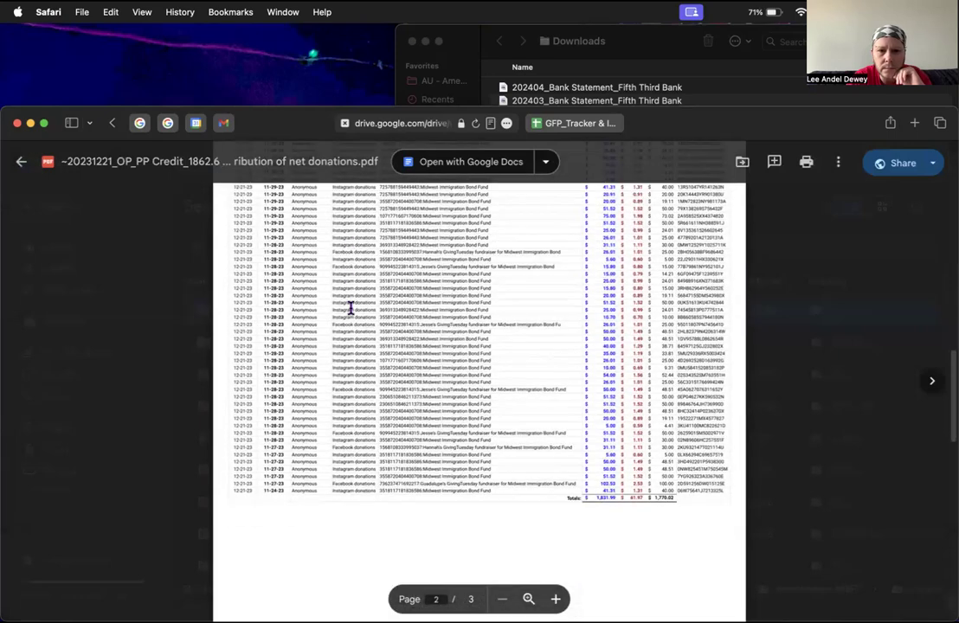
{"action": "scroll", "coordinate": [366, 282], "scroll_direction": "down", "scroll_amount": 5}
{"action": "scroll", "coordinate": [366, 281], "scroll_direction": "down", "scroll_amount": 6}
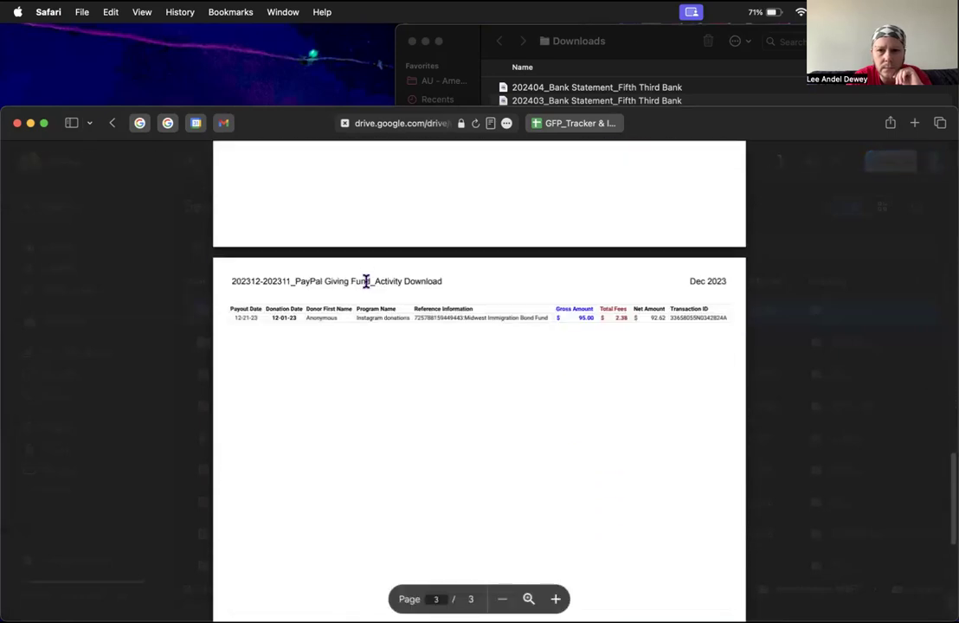
{"action": "scroll", "coordinate": [366, 281], "scroll_direction": "up", "scroll_amount": 9}
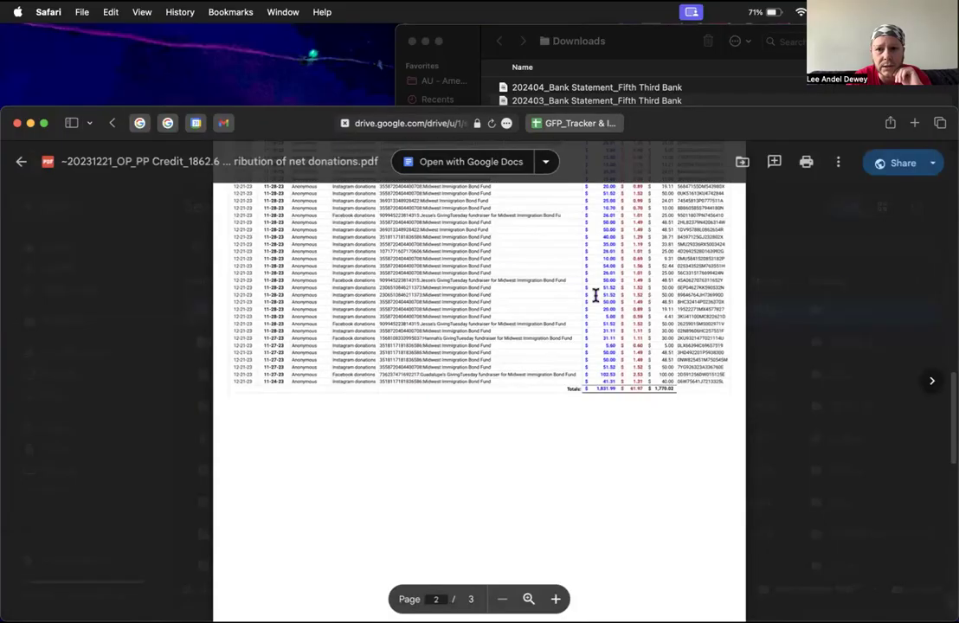
{"action": "scroll", "coordinate": [666, 308], "scroll_direction": "down", "scroll_amount": 6}
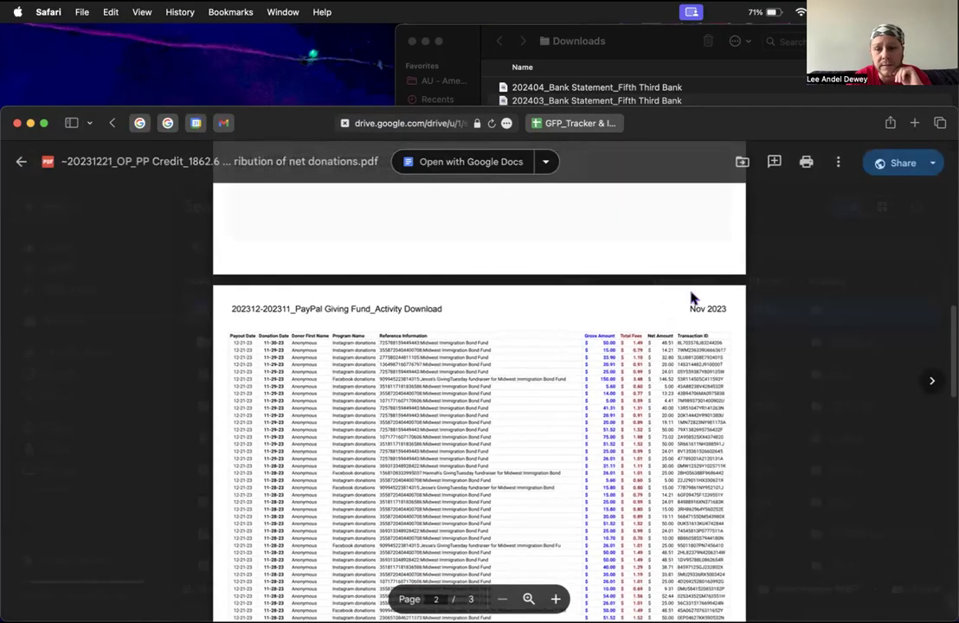
{"action": "scroll", "coordinate": [688, 535], "scroll_direction": "down", "scroll_amount": 5}
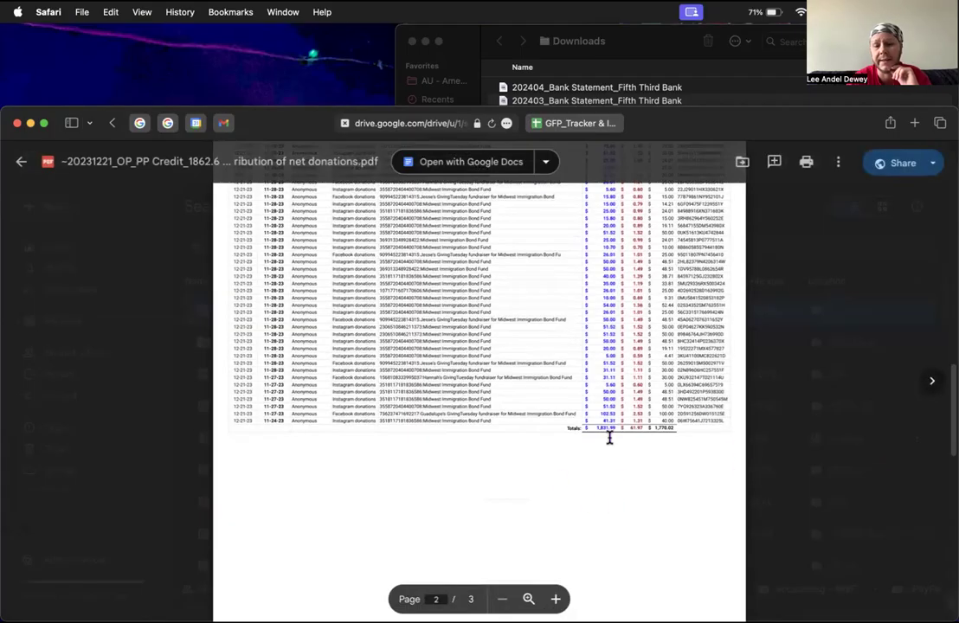
{"action": "scroll", "coordinate": [515, 400], "scroll_direction": "down", "scroll_amount": 3}
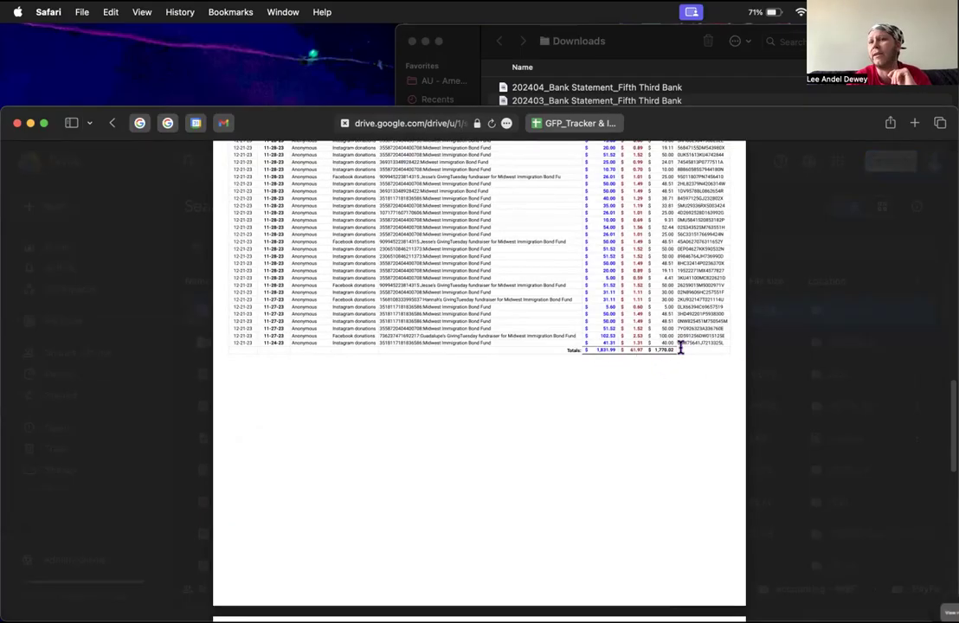
Step: Scroll through the Nov 2023 donation activity table totalling $1,770.02 net
{"action": "scroll", "coordinate": [688, 375], "scroll_direction": "down", "scroll_amount": 10}
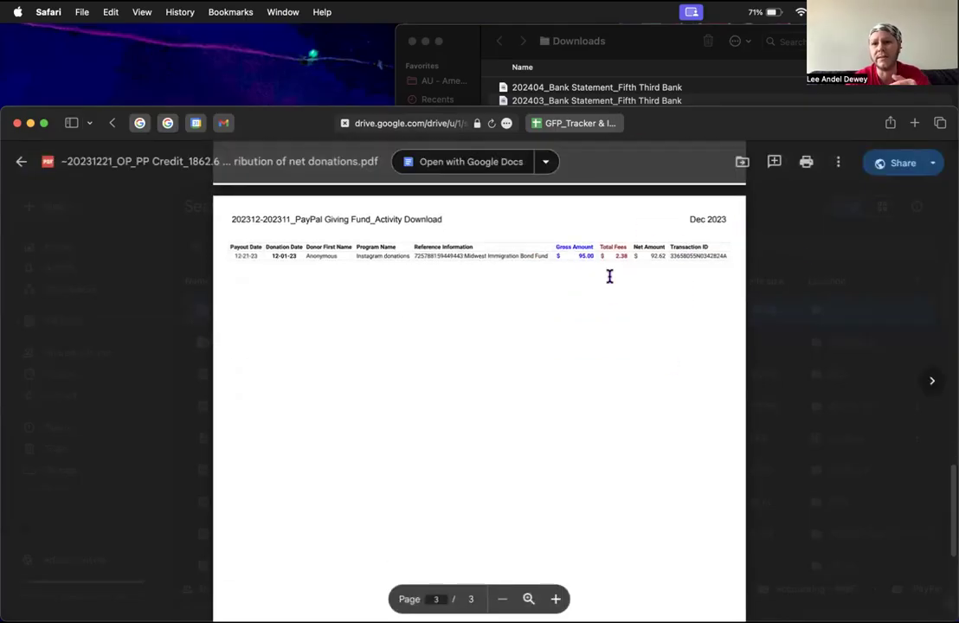
{"action": "scroll", "coordinate": [611, 297], "scroll_direction": "down", "scroll_amount": 5}
{"action": "scroll", "coordinate": [610, 297], "scroll_direction": "up", "scroll_amount": 20}
{"action": "scroll", "coordinate": [711, 497], "scroll_direction": "down", "scroll_amount": 10}
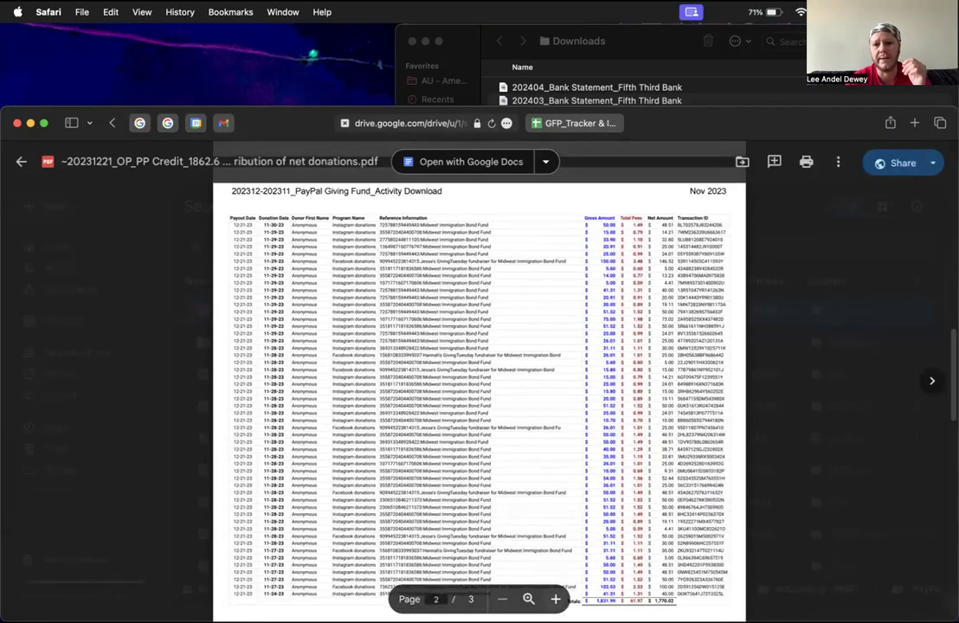
{"action": "scroll", "coordinate": [363, 338], "scroll_direction": "up", "scroll_amount": 6}
{"action": "scroll", "coordinate": [408, 344], "scroll_direction": "down", "scroll_amount": 6}
{"action": "scroll", "coordinate": [217, 251], "scroll_direction": "down", "scroll_amount": 1}
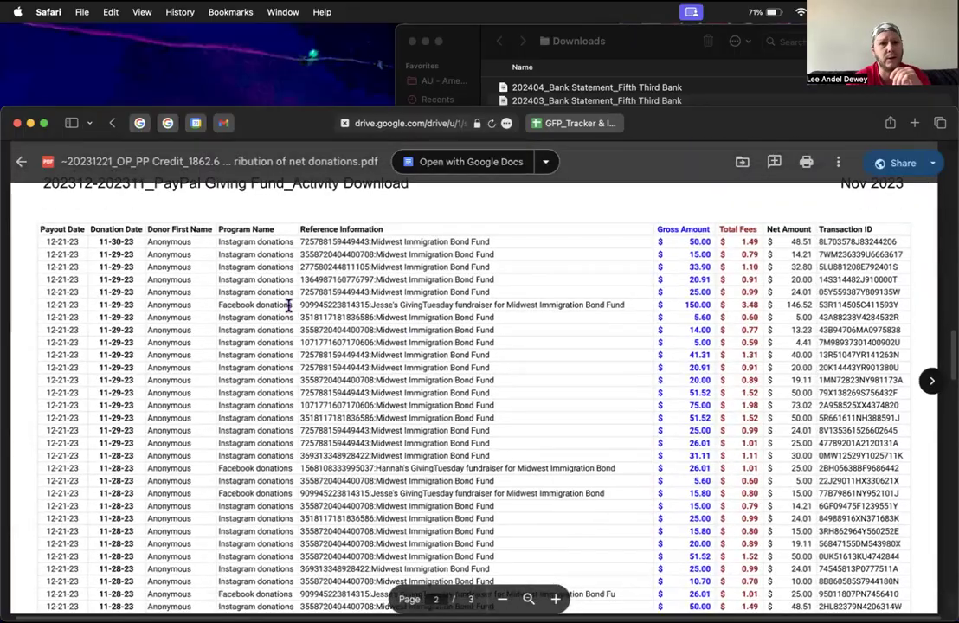
{"action": "scroll", "coordinate": [131, 463], "scroll_direction": "down", "scroll_amount": 10}
{"action": "scroll", "coordinate": [132, 466], "scroll_direction": "up", "scroll_amount": 12}
{"action": "scroll", "coordinate": [131, 465], "scroll_direction": "down", "scroll_amount": 4}
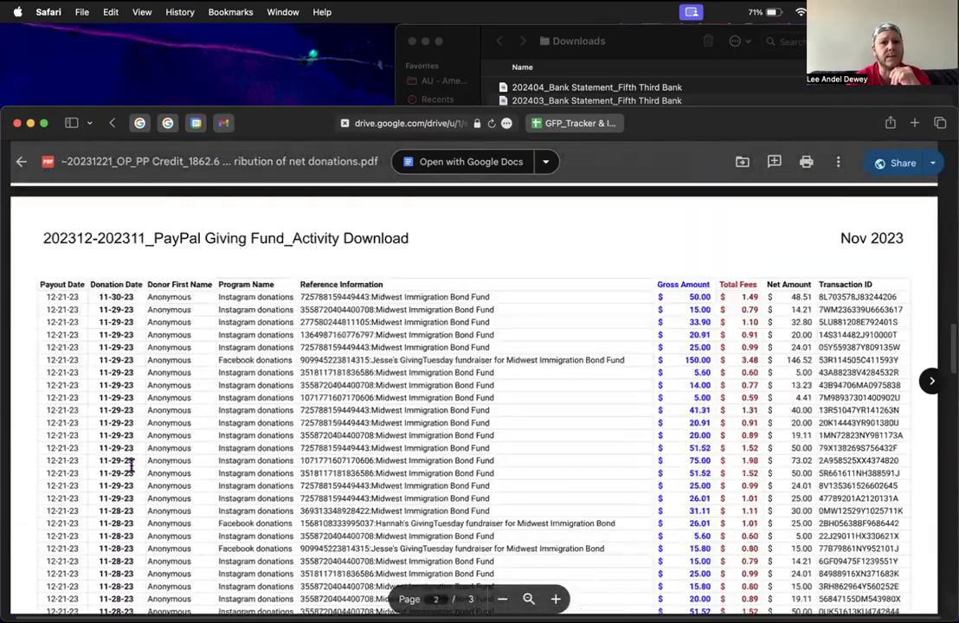
{"action": "scroll", "coordinate": [115, 558], "scroll_direction": "down", "scroll_amount": 4}
{"action": "scroll", "coordinate": [115, 559], "scroll_direction": "down", "scroll_amount": 6}
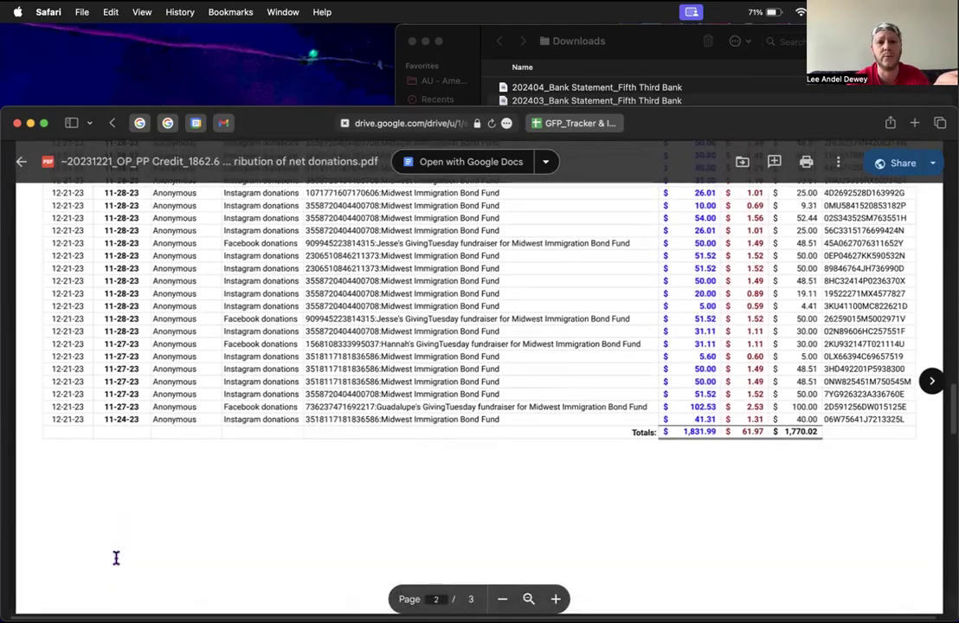
{"action": "scroll", "coordinate": [115, 559], "scroll_direction": "up", "scroll_amount": 15}
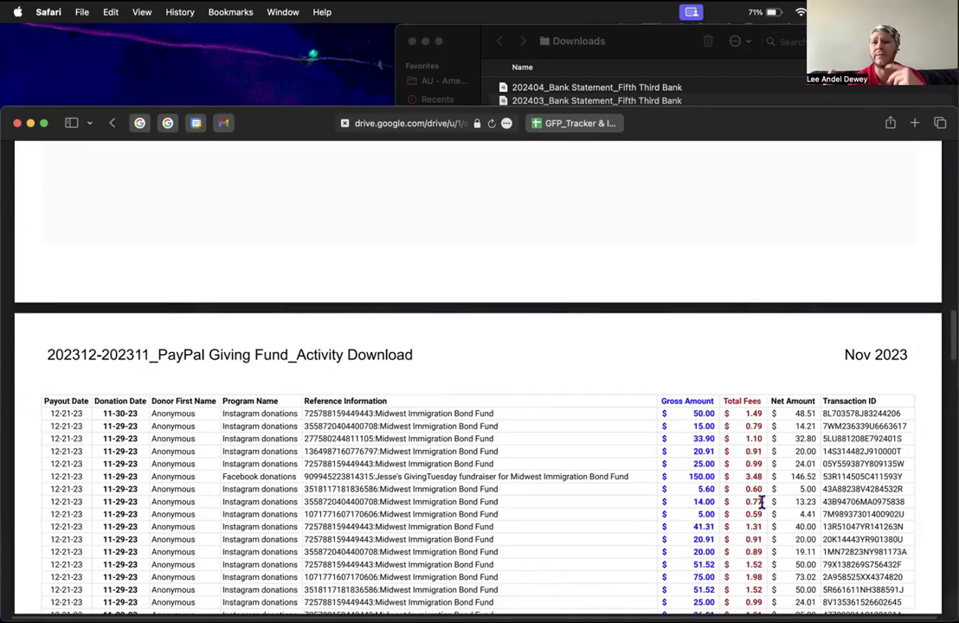
{"action": "scroll", "coordinate": [761, 505], "scroll_direction": "down", "scroll_amount": 10}
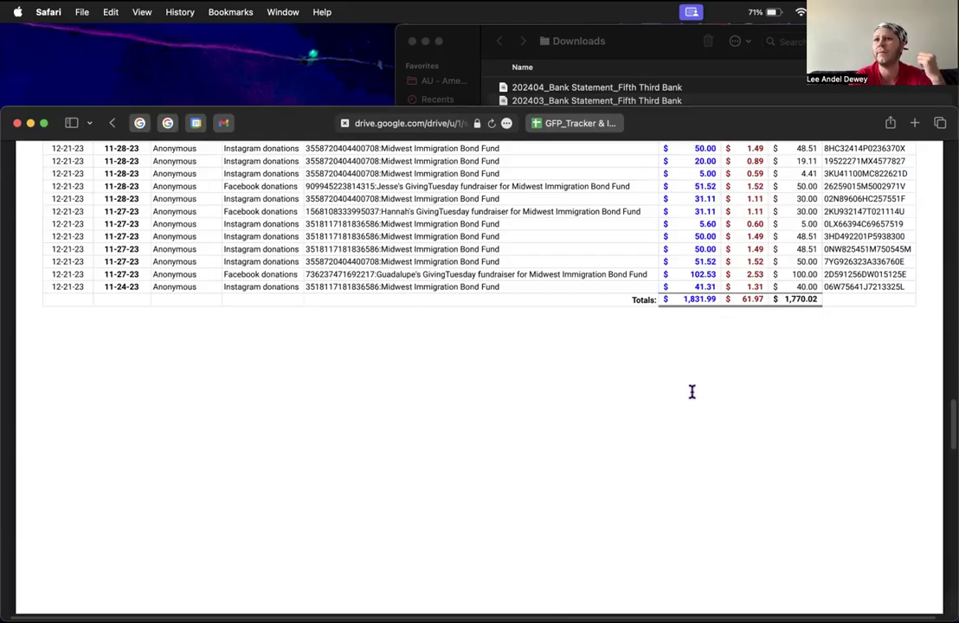
{"action": "scroll", "coordinate": [214, 446], "scroll_direction": "up", "scroll_amount": 20}
{"action": "scroll", "coordinate": [214, 446], "scroll_direction": "down", "scroll_amount": 15}
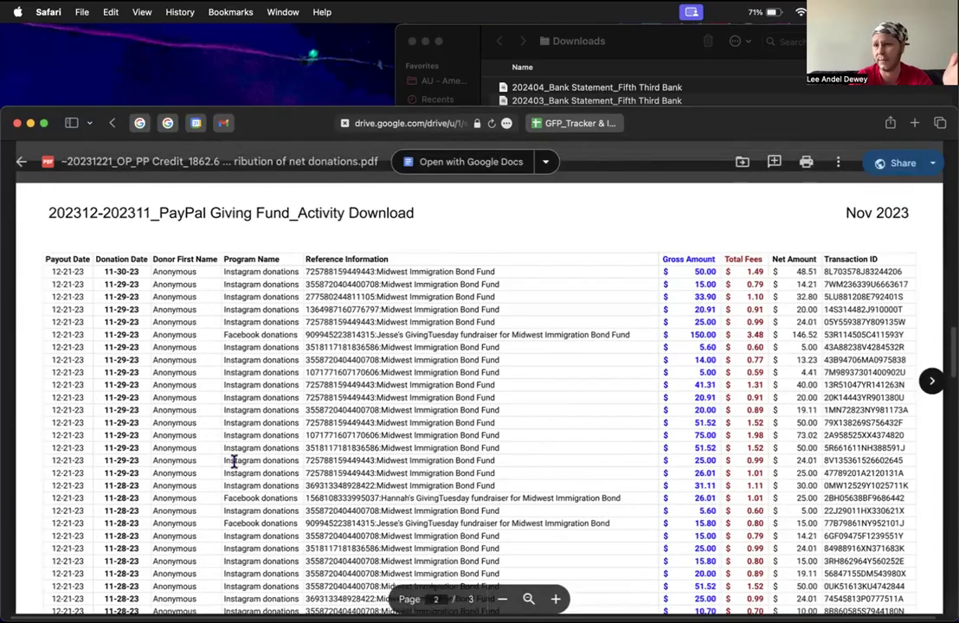
{"action": "double_click", "coordinate": [121, 273]}
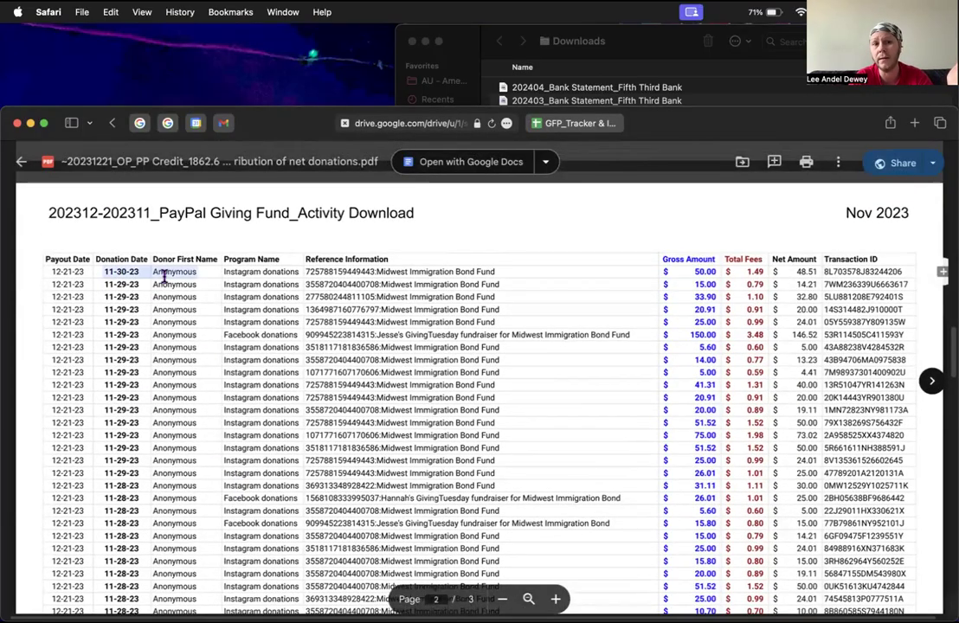
{"action": "scroll", "coordinate": [164, 275], "scroll_direction": "down", "scroll_amount": 10}
{"action": "scroll", "coordinate": [189, 332], "scroll_direction": "up", "scroll_amount": 4}
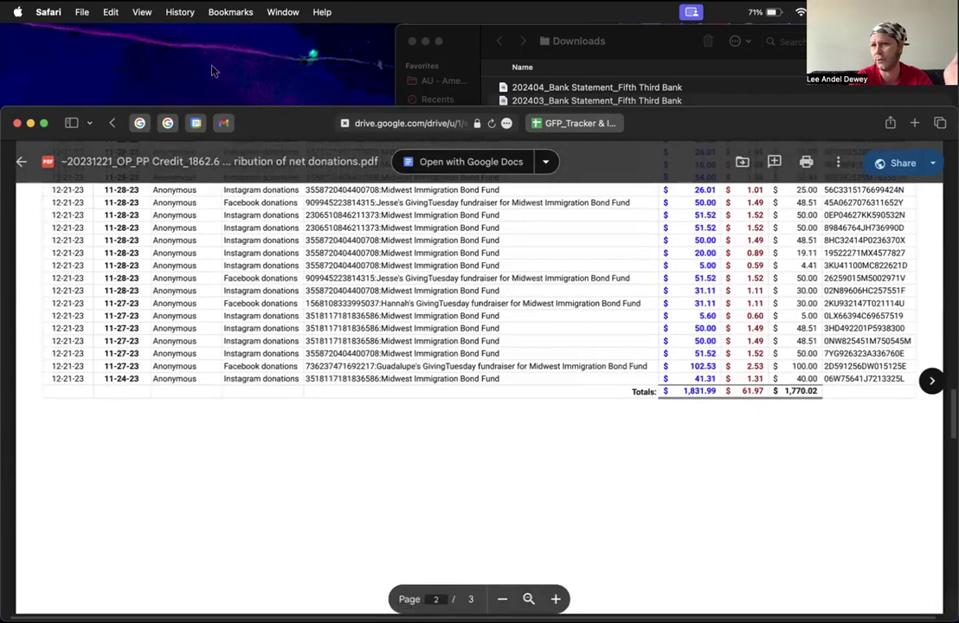
{"action": "scroll", "coordinate": [223, 299], "scroll_direction": "up", "scroll_amount": 10}
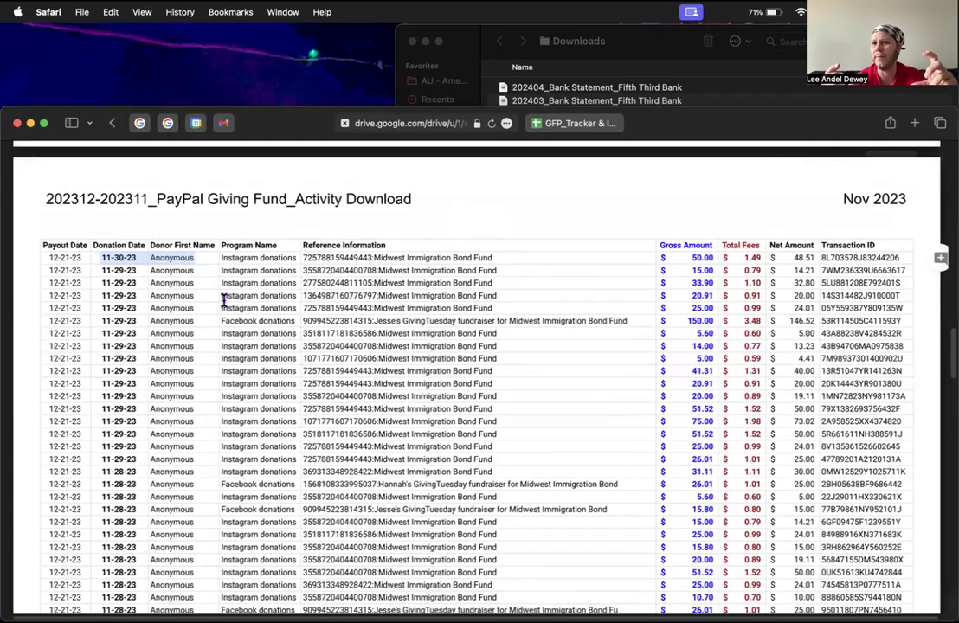
{"action": "scroll", "coordinate": [223, 299], "scroll_direction": "down", "scroll_amount": 5}
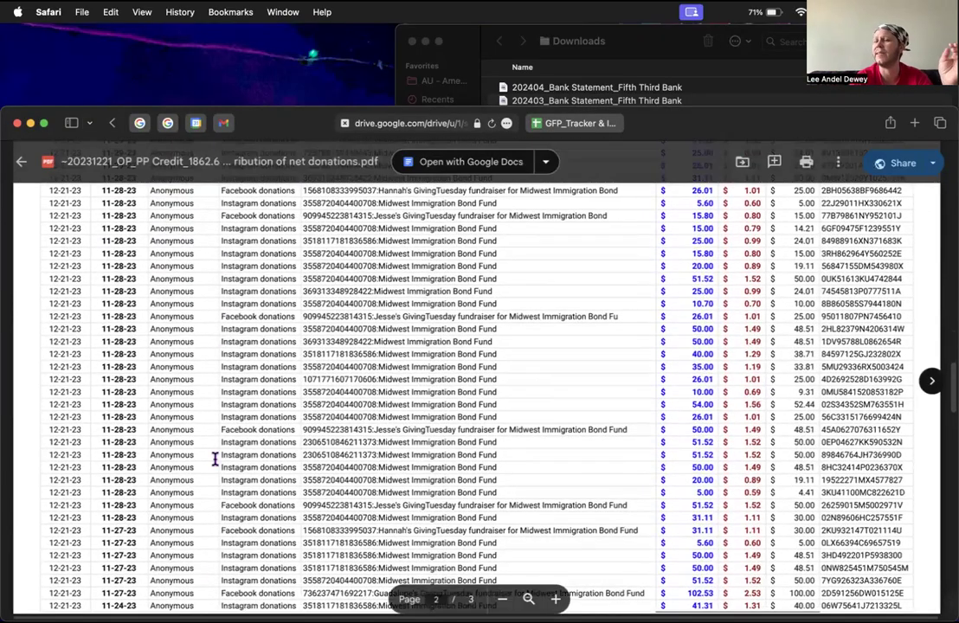
{"action": "scroll", "coordinate": [215, 458], "scroll_direction": "down", "scroll_amount": 4}
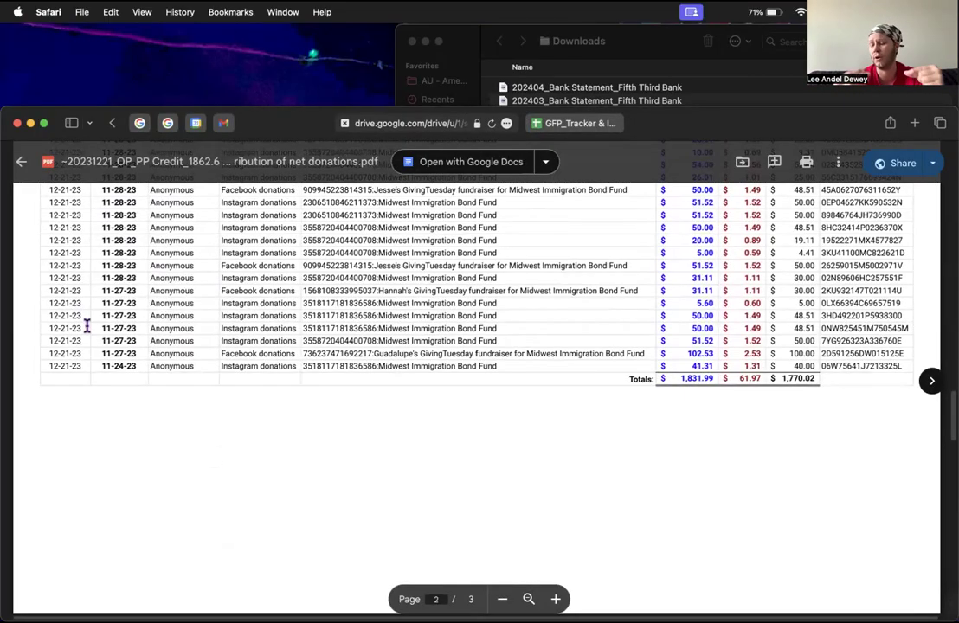
{"action": "scroll", "coordinate": [87, 326], "scroll_direction": "up", "scroll_amount": 5}
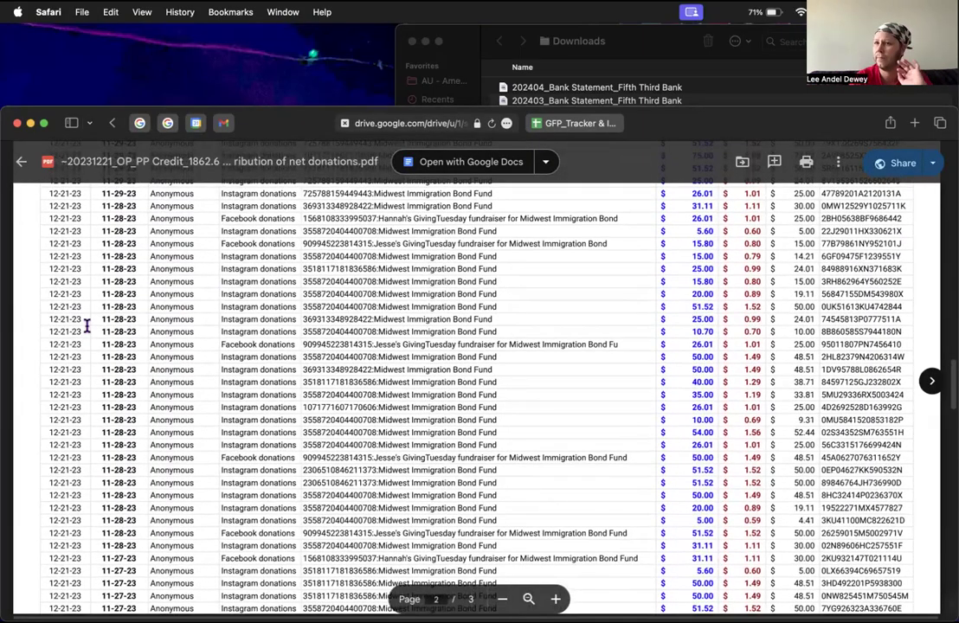
{"action": "scroll", "coordinate": [87, 326], "scroll_direction": "up", "scroll_amount": 4}
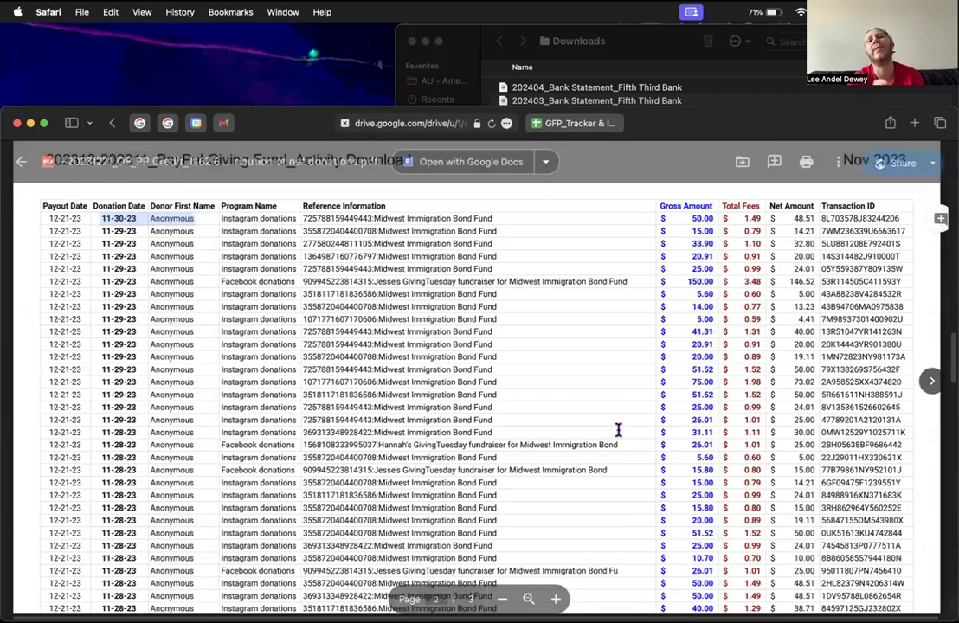
{"action": "scroll", "coordinate": [618, 431], "scroll_direction": "up", "scroll_amount": 3}
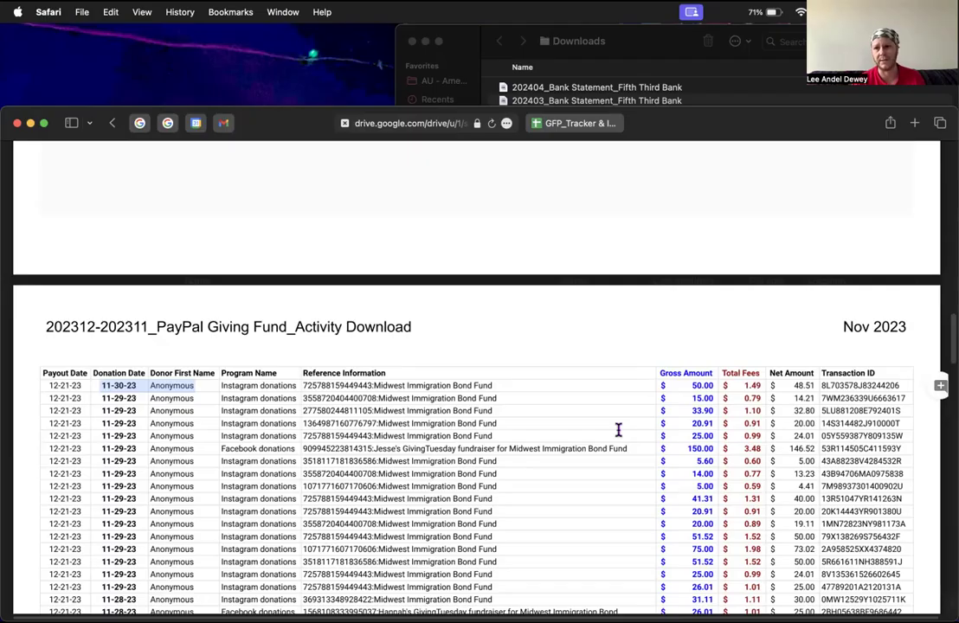
Step: Scroll to page 1's Payment details: completed $1,862.64 grant with a $0.00 fee
{"action": "scroll", "coordinate": [618, 430], "scroll_direction": "up", "scroll_amount": 5}
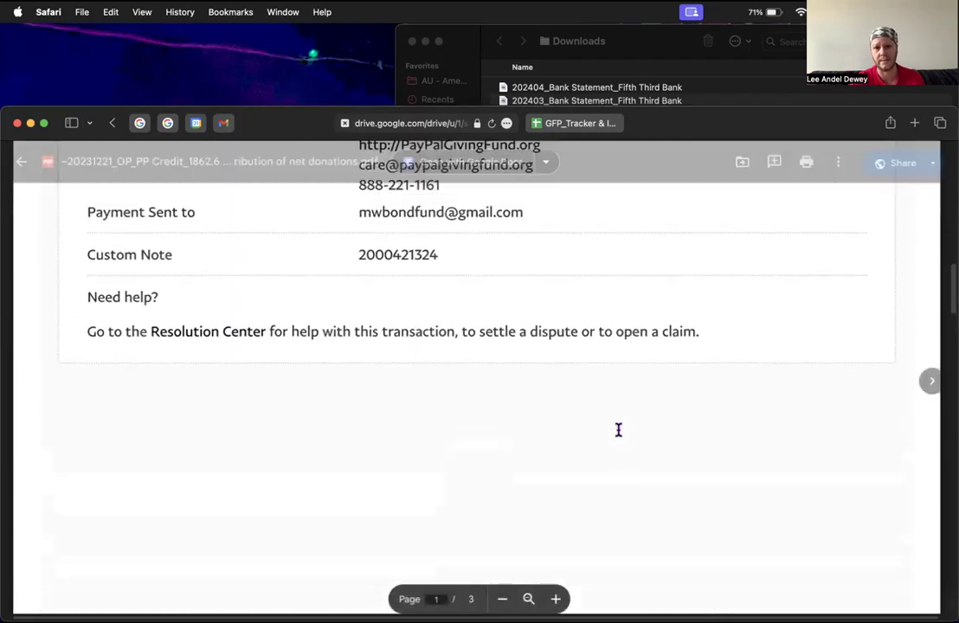
{"action": "scroll", "coordinate": [606, 411], "scroll_direction": "down", "scroll_amount": 4}
{"action": "scroll", "coordinate": [506, 381], "scroll_direction": "up", "scroll_amount": 8}
{"action": "scroll", "coordinate": [507, 381], "scroll_direction": "up", "scroll_amount": 3}
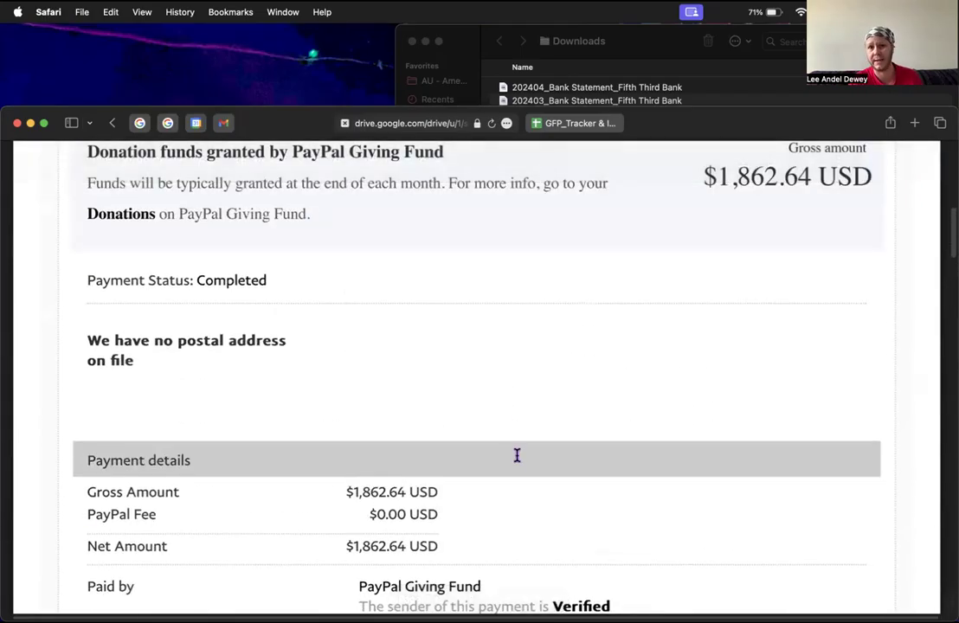
{"action": "scroll", "coordinate": [517, 456], "scroll_direction": "up", "scroll_amount": 3}
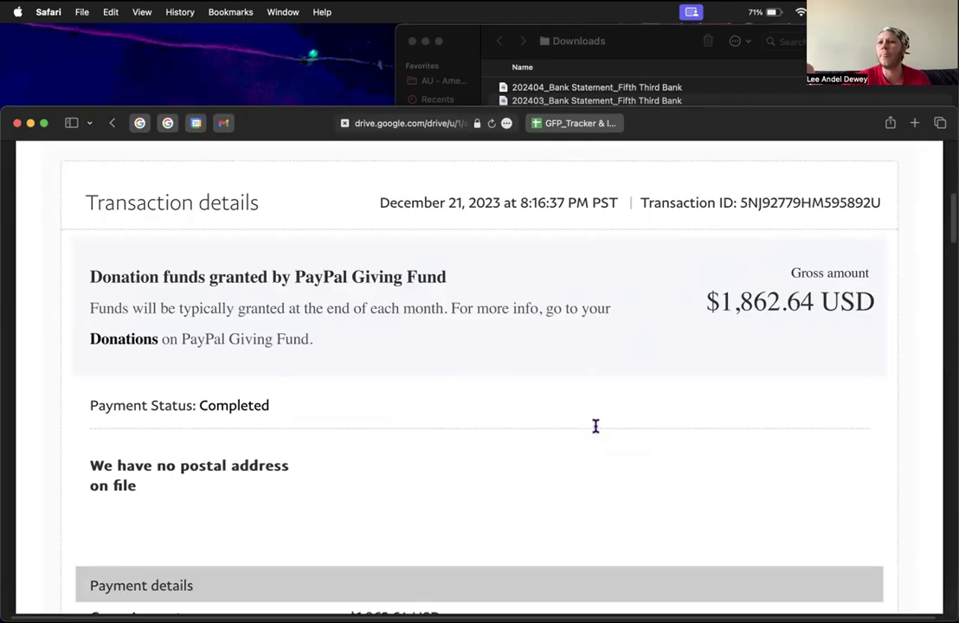
{"action": "scroll", "coordinate": [596, 426], "scroll_direction": "down", "scroll_amount": 5}
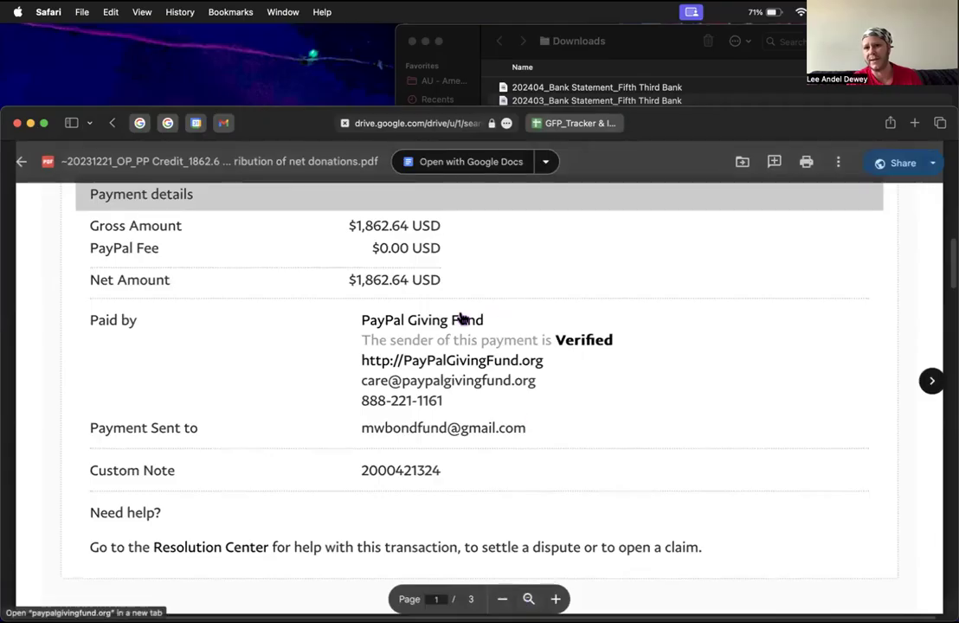
{"action": "scroll", "coordinate": [458, 317], "scroll_direction": "down", "scroll_amount": 10}
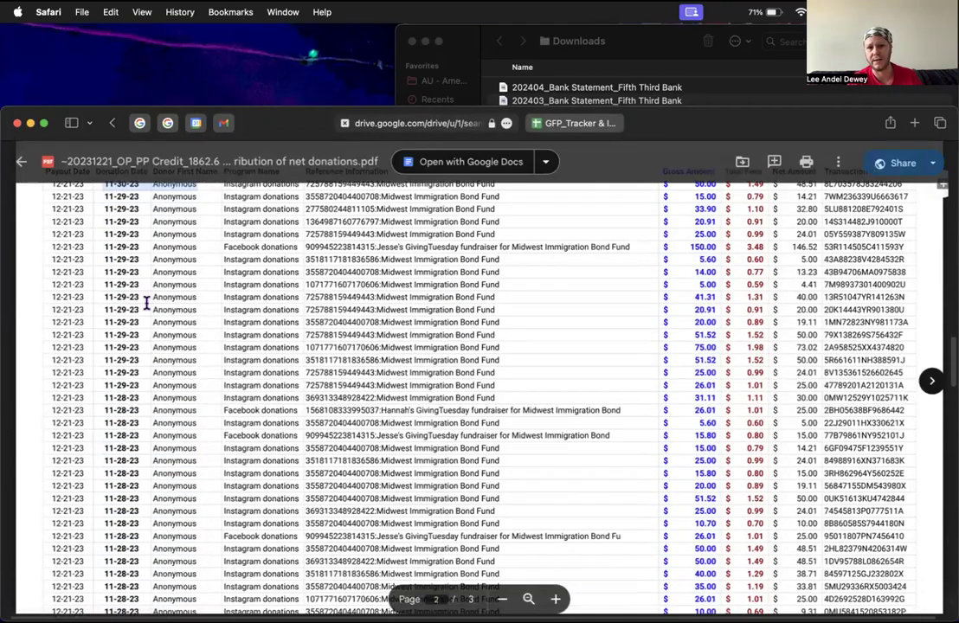
Step: Recheck pages 1–2 of the credit PDF, then close the preview to the 'paypal giving fund' results
{"action": "scroll", "coordinate": [132, 258], "scroll_direction": "up", "scroll_amount": 1}
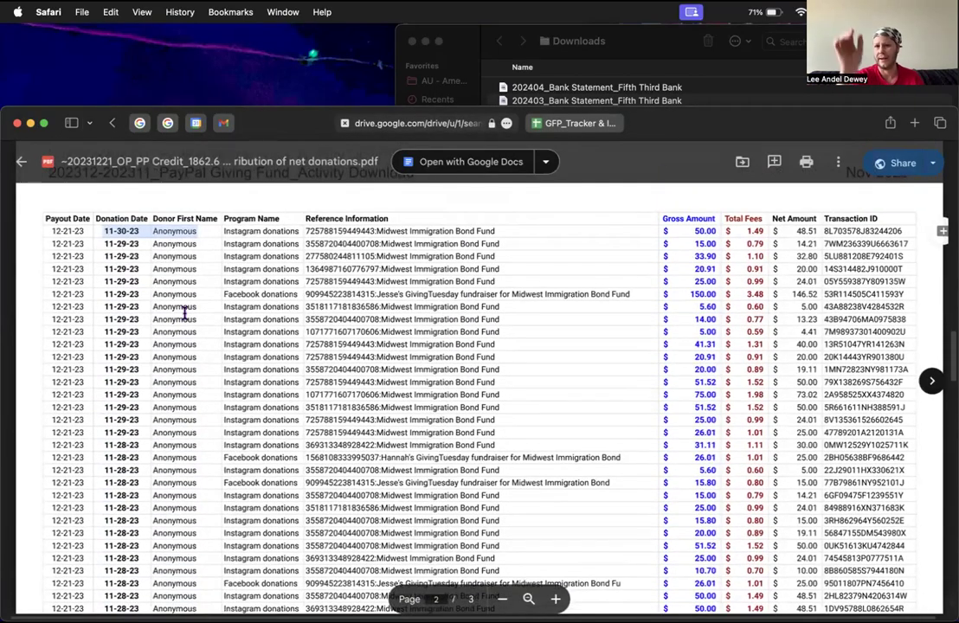
{"action": "scroll", "coordinate": [184, 313], "scroll_direction": "up", "scroll_amount": 5}
{"action": "scroll", "coordinate": [185, 314], "scroll_direction": "down", "scroll_amount": 3}
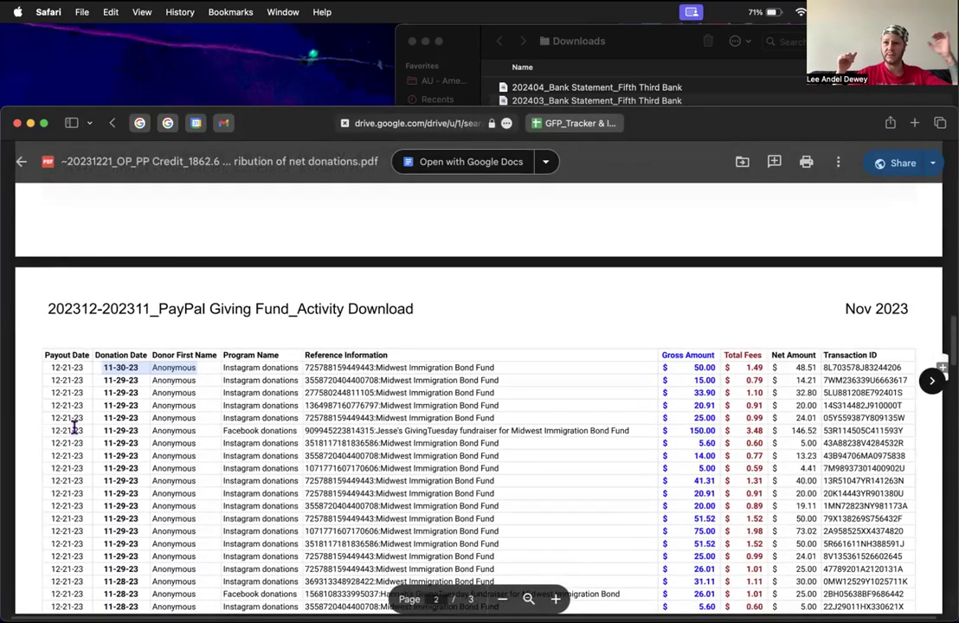
{"action": "scroll", "coordinate": [74, 424], "scroll_direction": "up", "scroll_amount": 1}
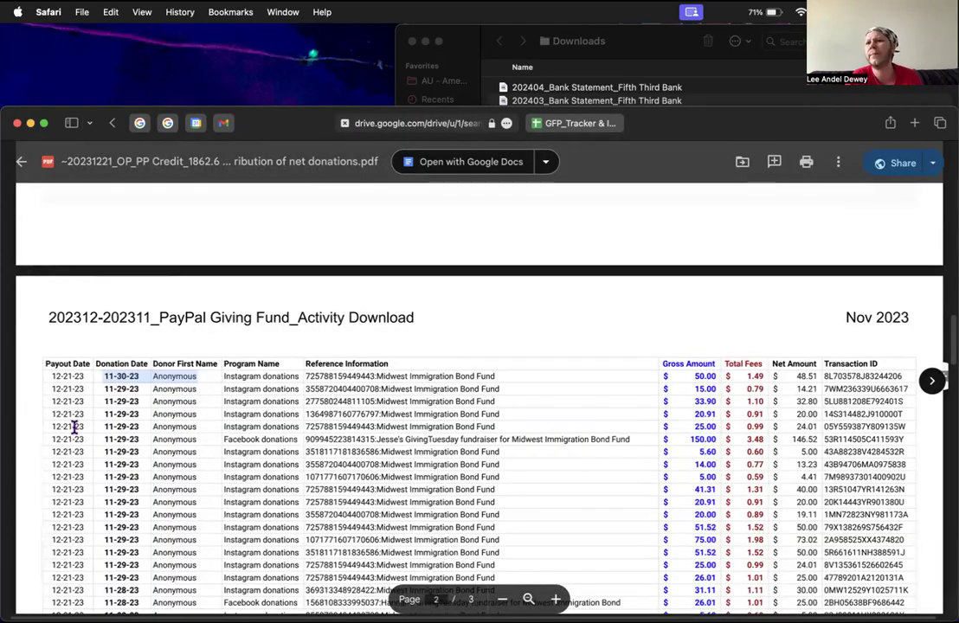
{"action": "scroll", "coordinate": [74, 427], "scroll_direction": "up", "scroll_amount": 15}
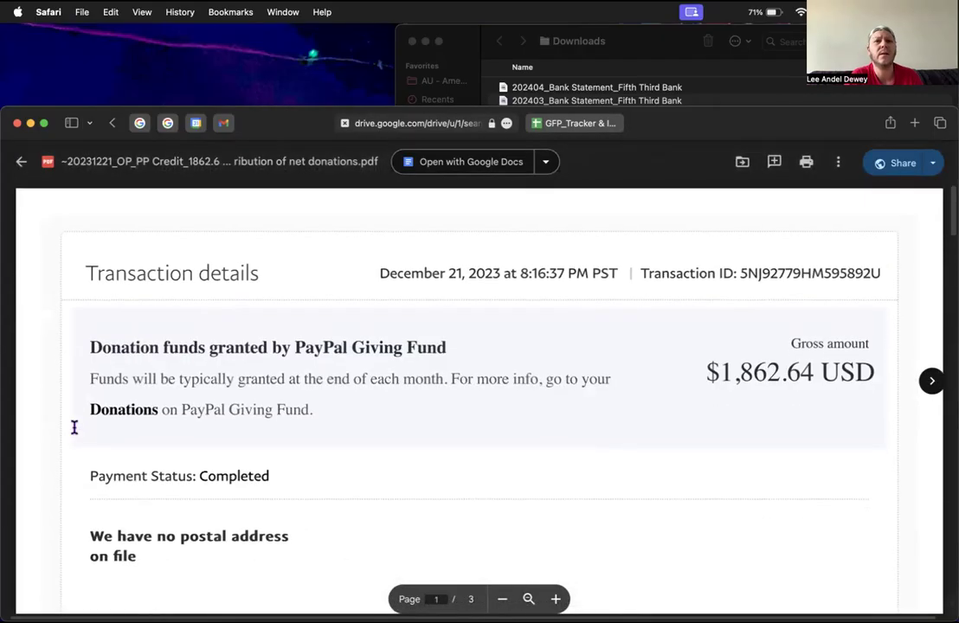
{"action": "left_click", "coordinate": [22, 164]}
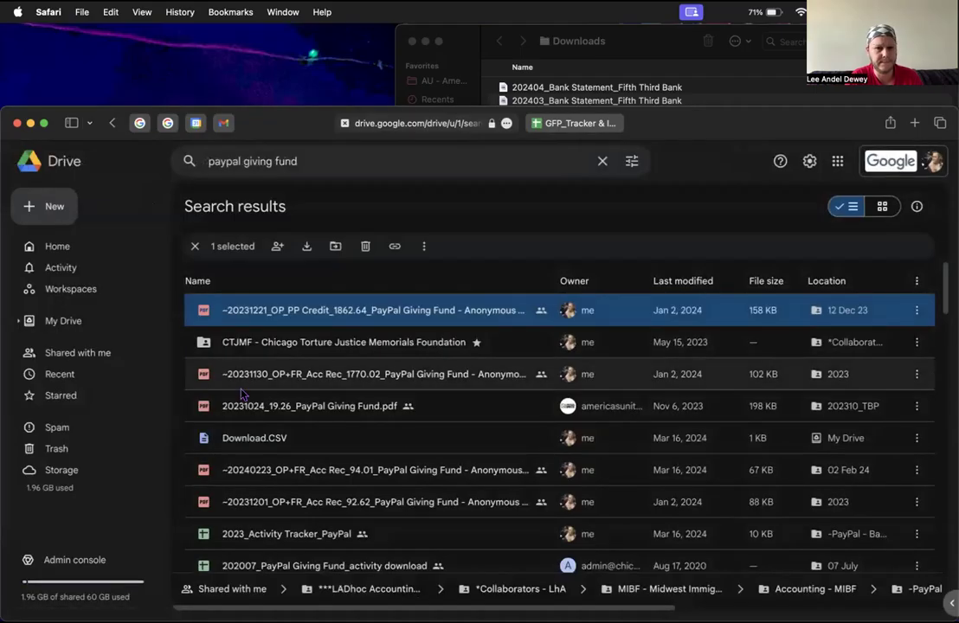
{"action": "scroll", "coordinate": [243, 394], "scroll_direction": "down", "scroll_amount": 2}
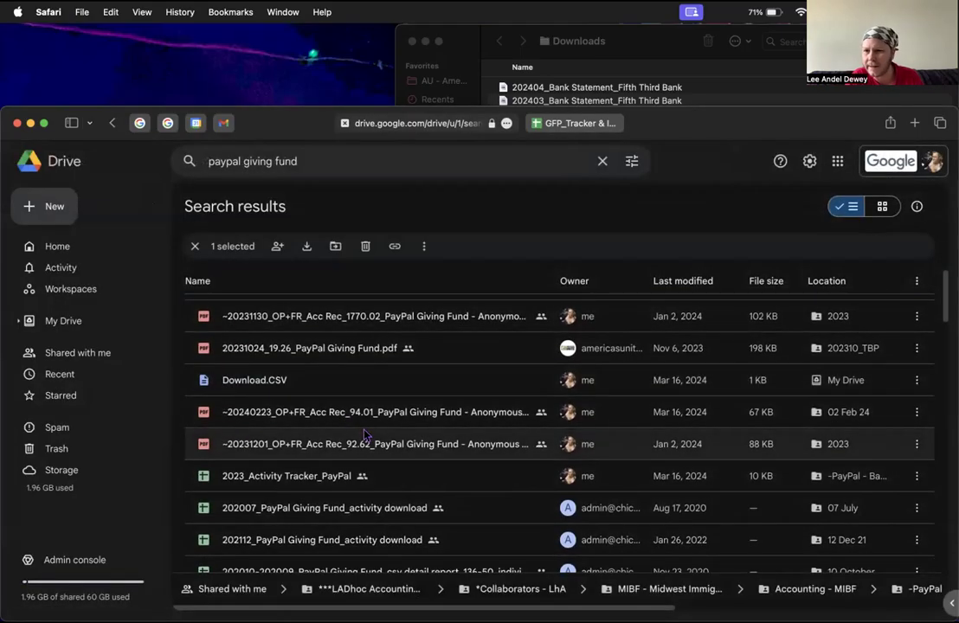
{"action": "scroll", "coordinate": [364, 435], "scroll_direction": "down", "scroll_amount": 2}
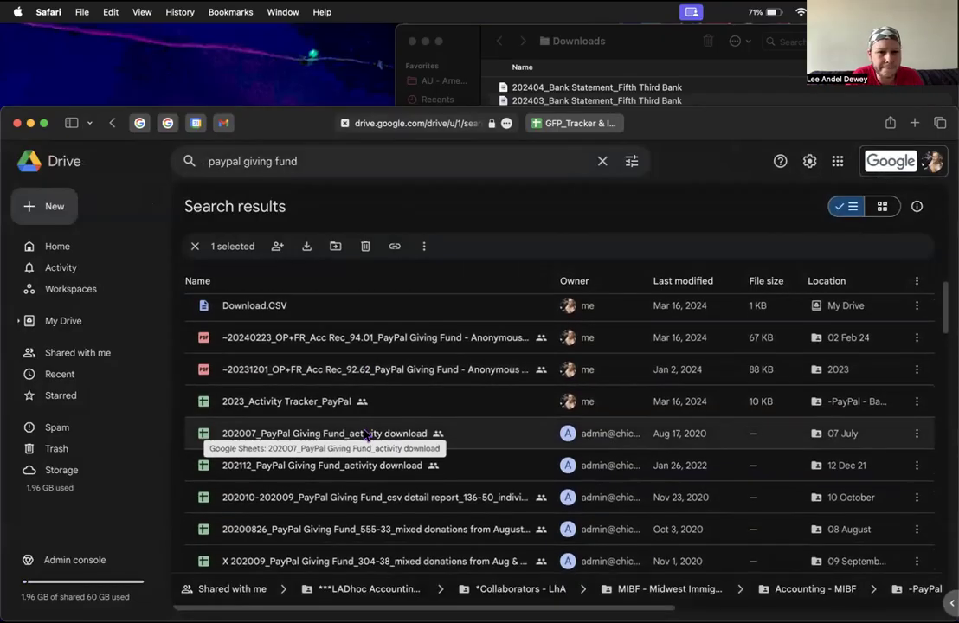
{"action": "scroll", "coordinate": [365, 436], "scroll_direction": "down", "scroll_amount": 4}
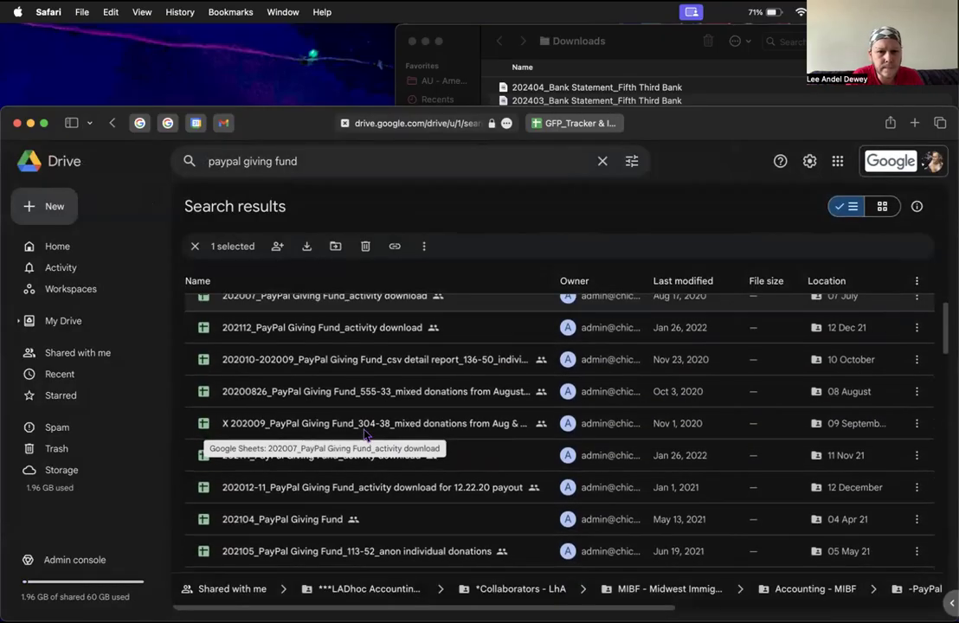
{"action": "scroll", "coordinate": [364, 435], "scroll_direction": "down", "scroll_amount": 4}
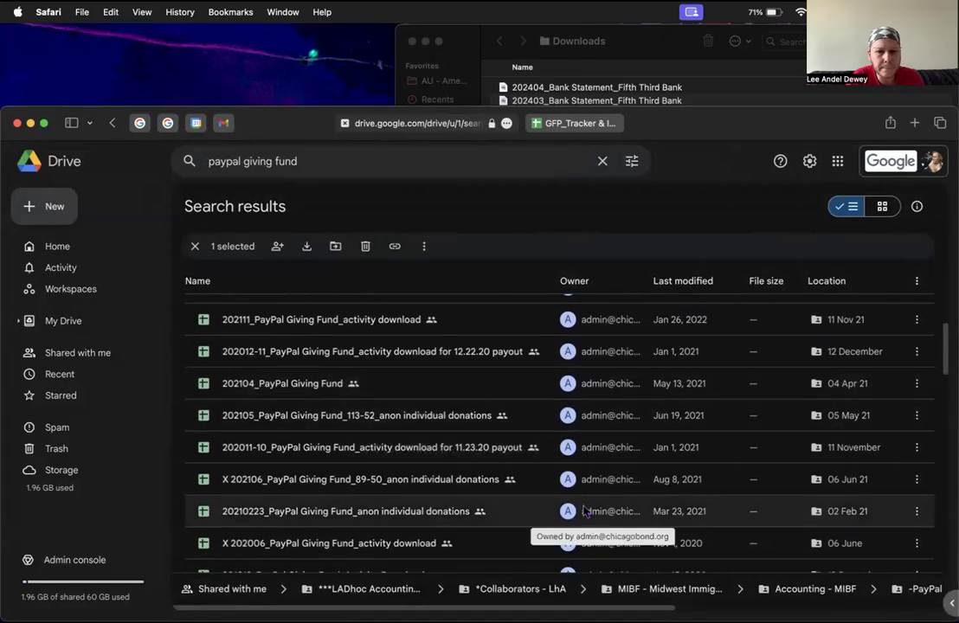
{"action": "scroll", "coordinate": [584, 511], "scroll_direction": "down", "scroll_amount": 4}
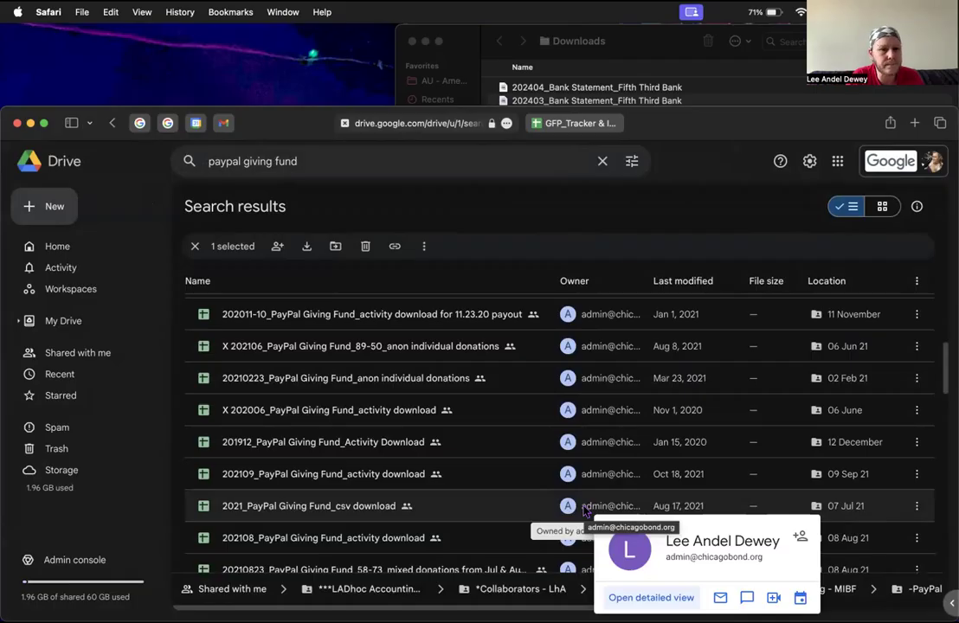
{"action": "scroll", "coordinate": [584, 512], "scroll_direction": "up", "scroll_amount": 15}
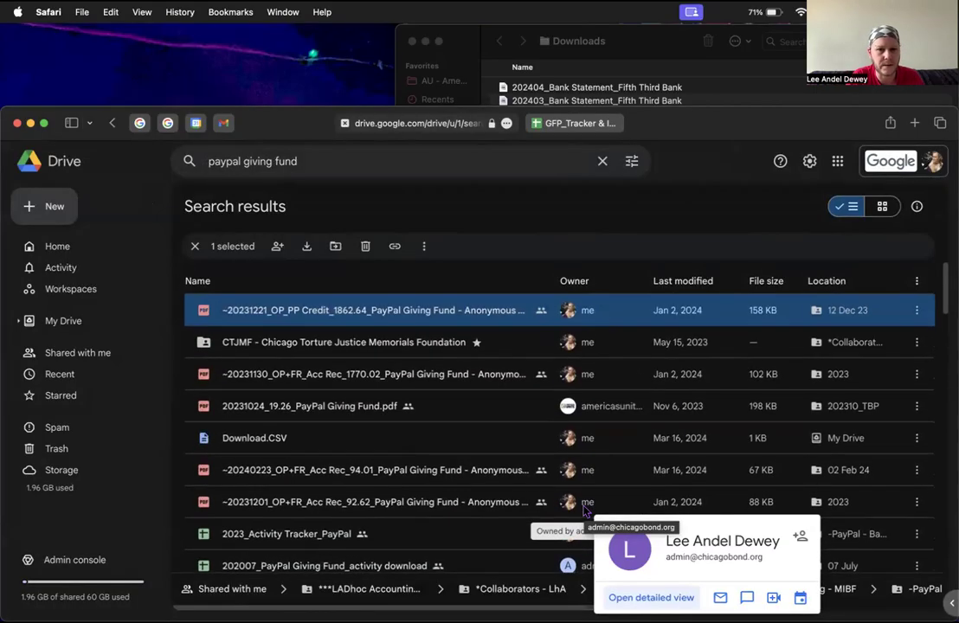
{"action": "scroll", "coordinate": [584, 512], "scroll_direction": "down", "scroll_amount": 5}
{"action": "scroll", "coordinate": [584, 512], "scroll_direction": "down", "scroll_amount": 9}
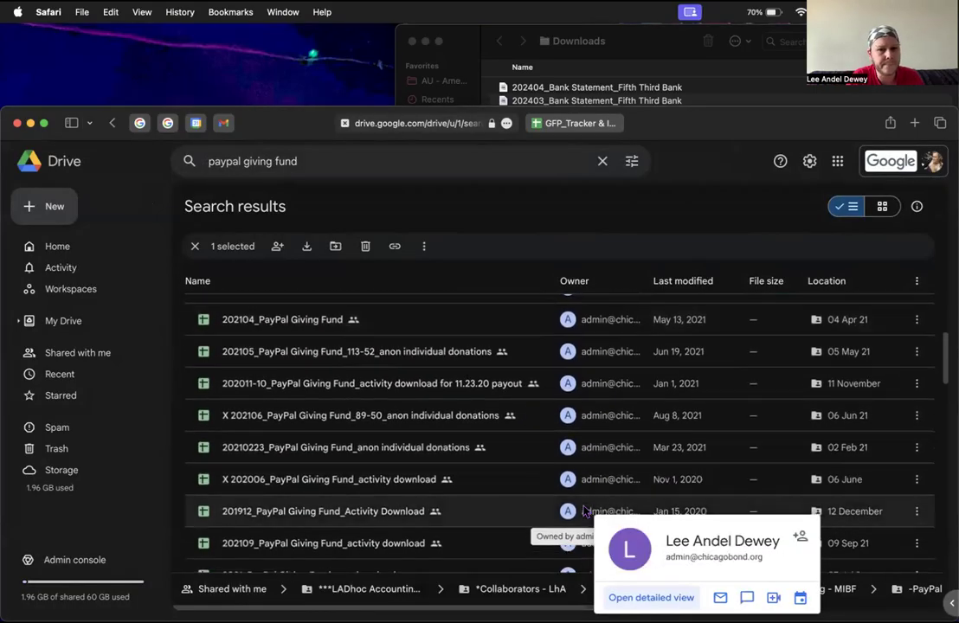
{"action": "scroll", "coordinate": [585, 511], "scroll_direction": "down", "scroll_amount": 5}
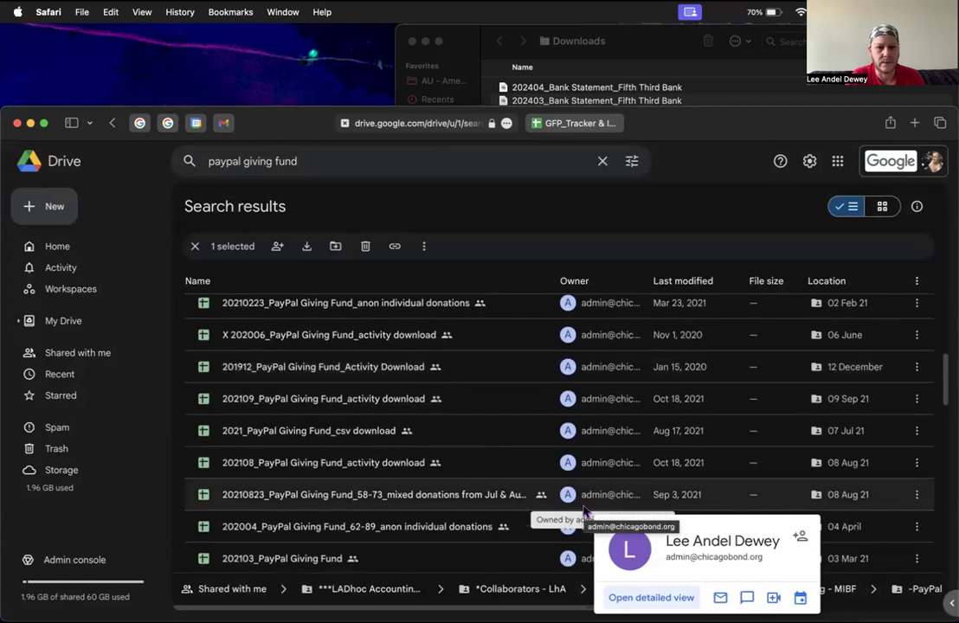
{"action": "scroll", "coordinate": [584, 512], "scroll_direction": "down", "scroll_amount": 7}
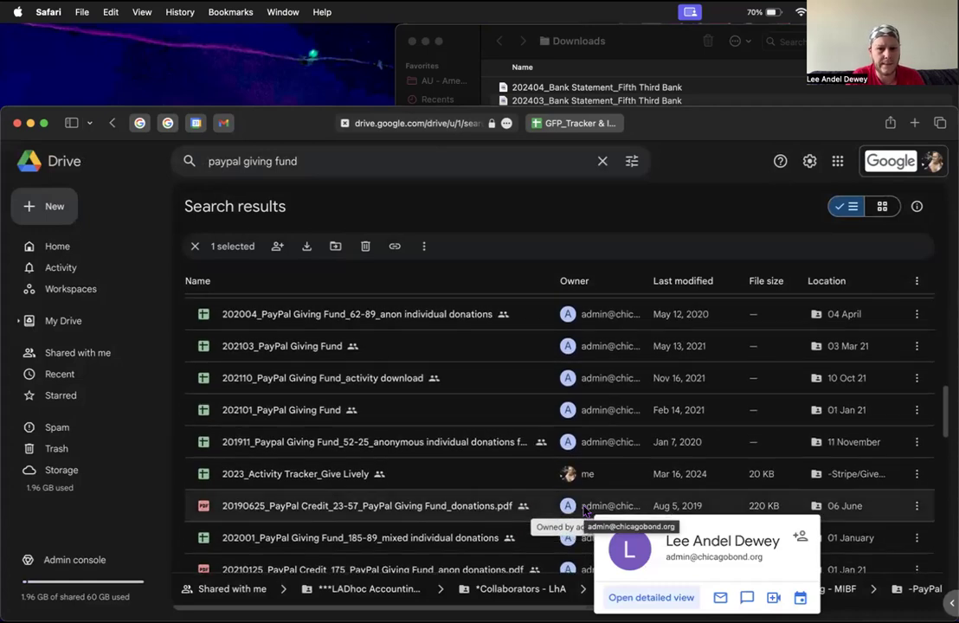
{"action": "scroll", "coordinate": [585, 512], "scroll_direction": "up", "scroll_amount": 15}
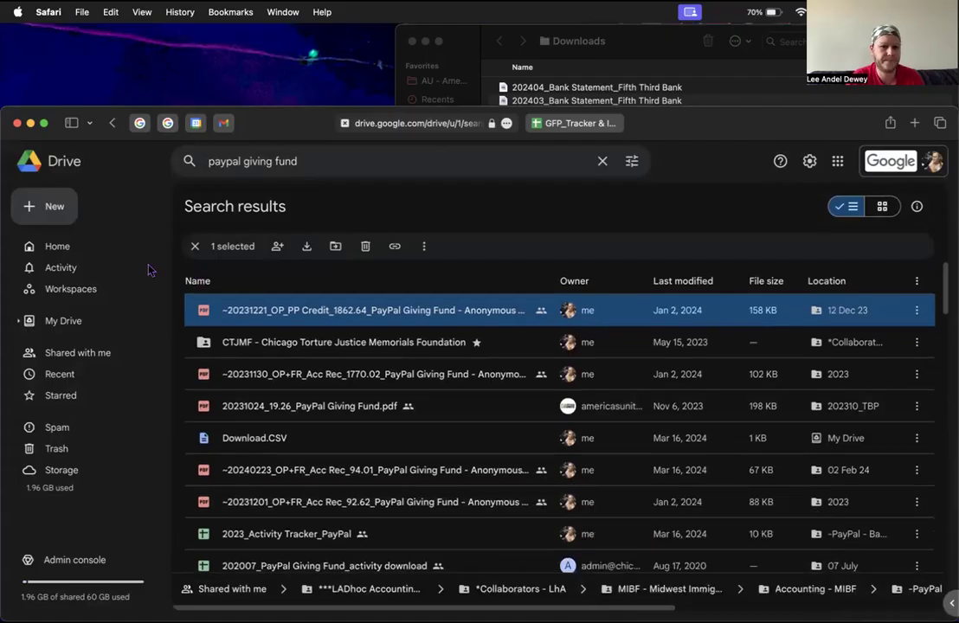
Step: Open 2024_Activity Tracker_PayPal via Starred > MIBF > Accounting - MIBF > -PayPal - Backup & Trackers
{"action": "left_click", "coordinate": [73, 395]}
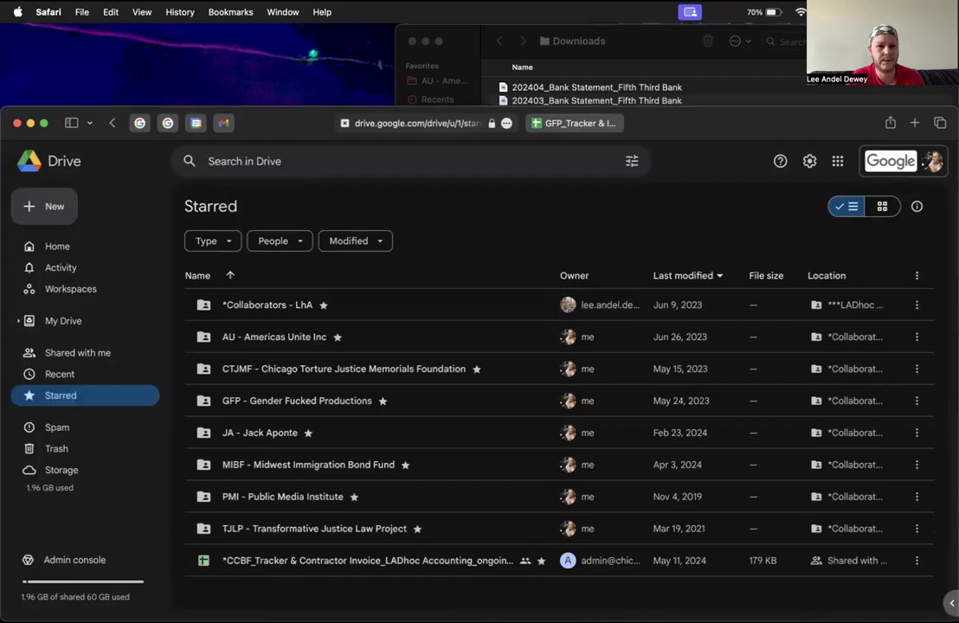
{"action": "double_click", "coordinate": [317, 468]}
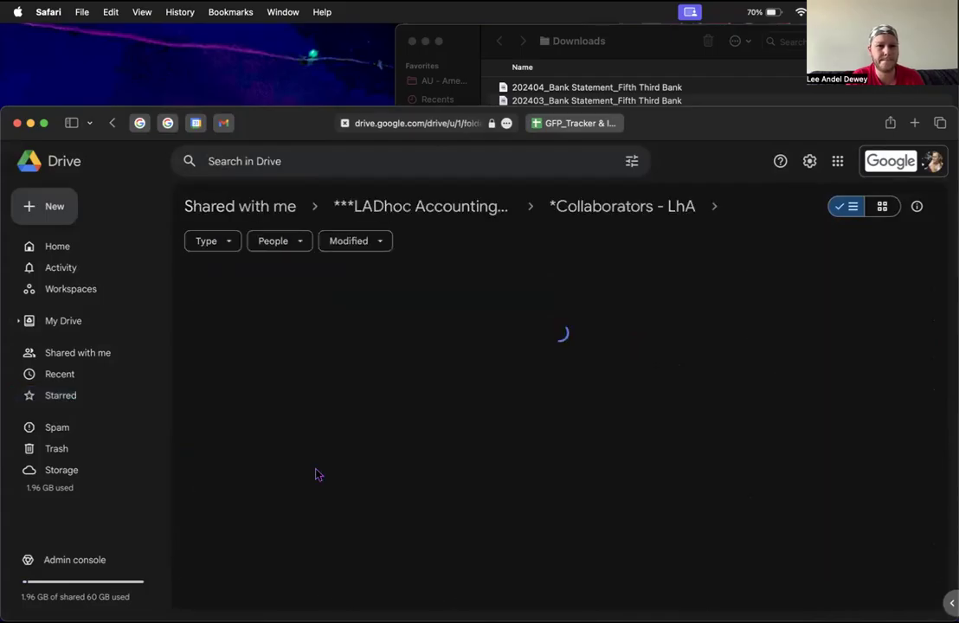
{"action": "double_click", "coordinate": [286, 306]}
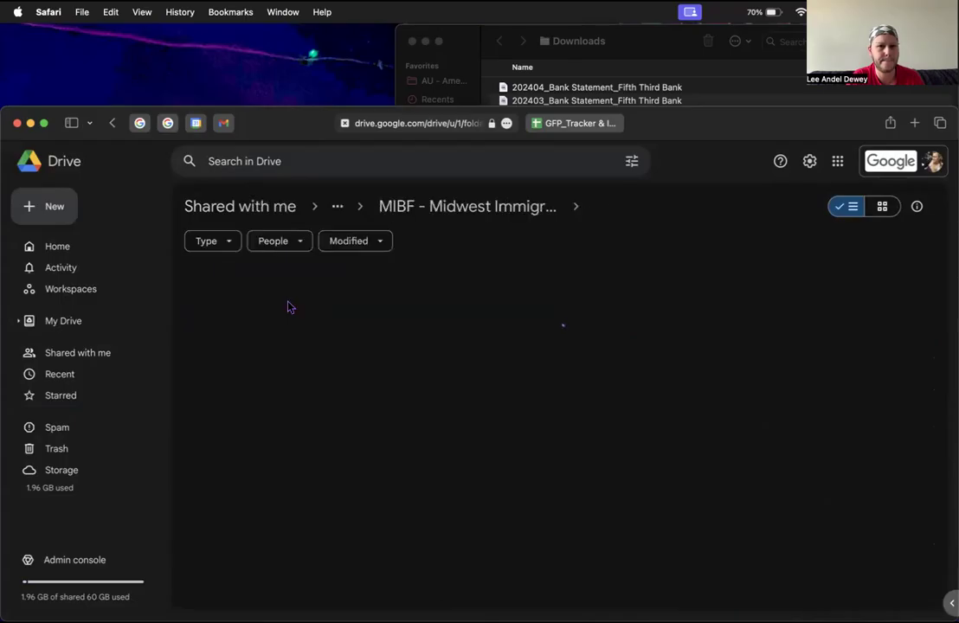
{"action": "double_click", "coordinate": [290, 337]}
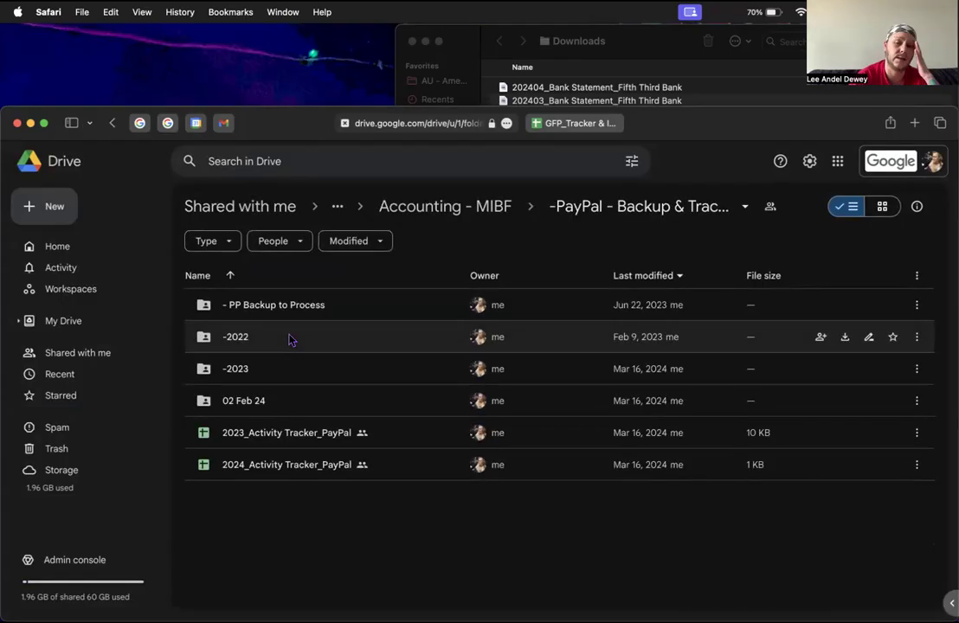
{"action": "double_click", "coordinate": [324, 471]}
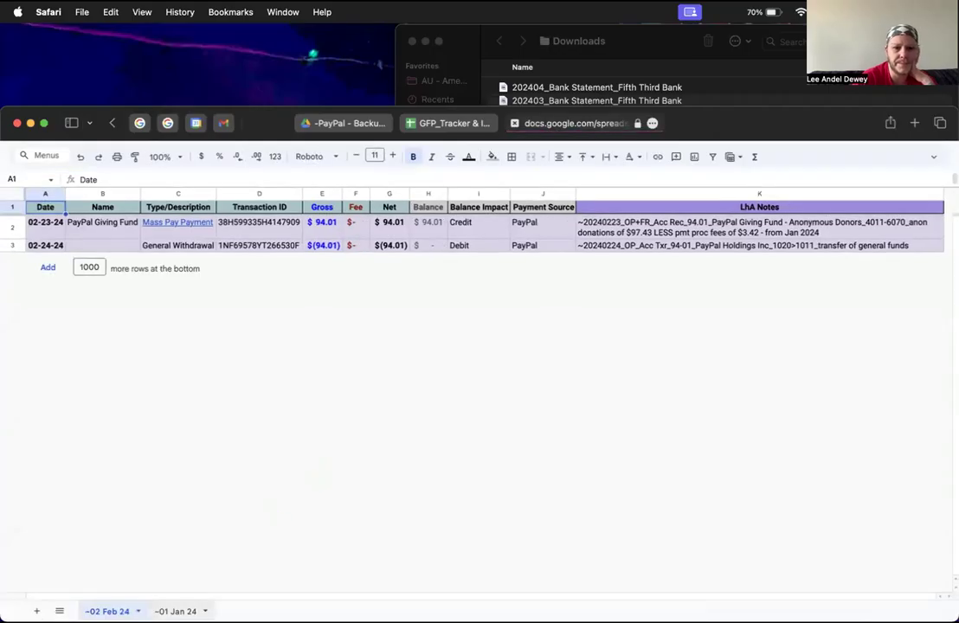
{"action": "left_click", "coordinate": [175, 612]}
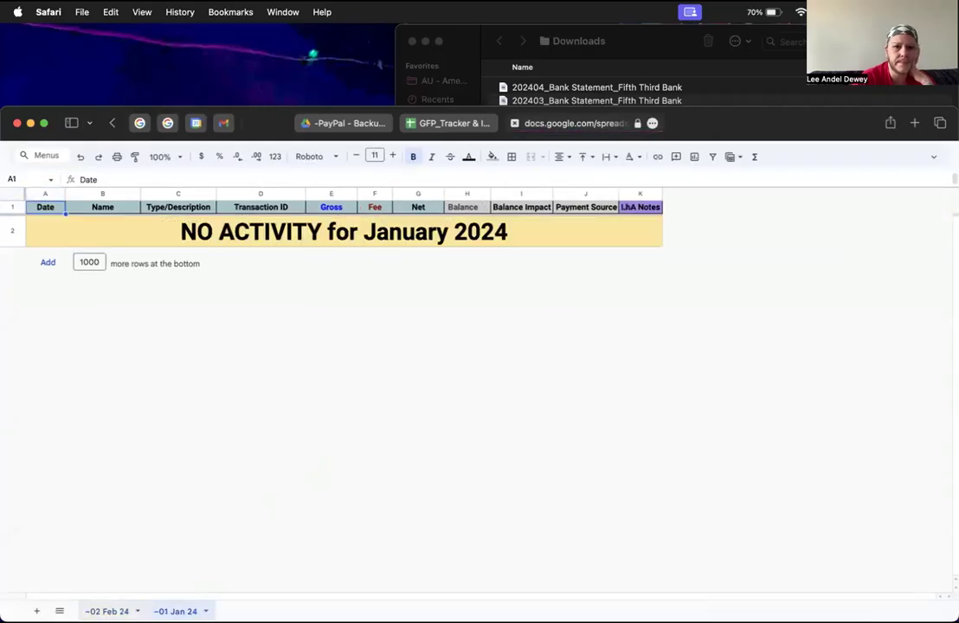
{"action": "left_click", "coordinate": [106, 612]}
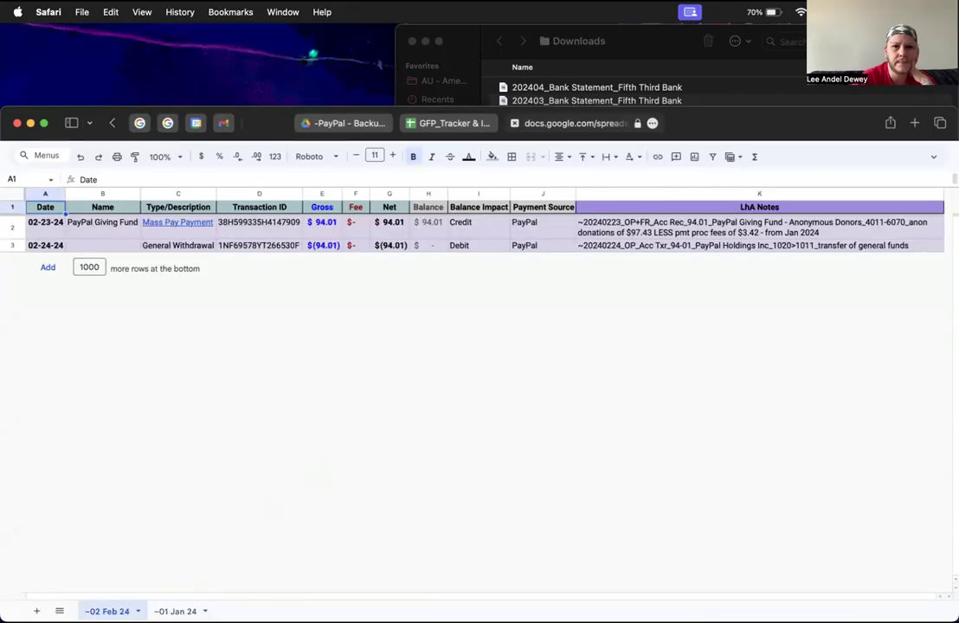
{"action": "left_click", "coordinate": [846, 230]}
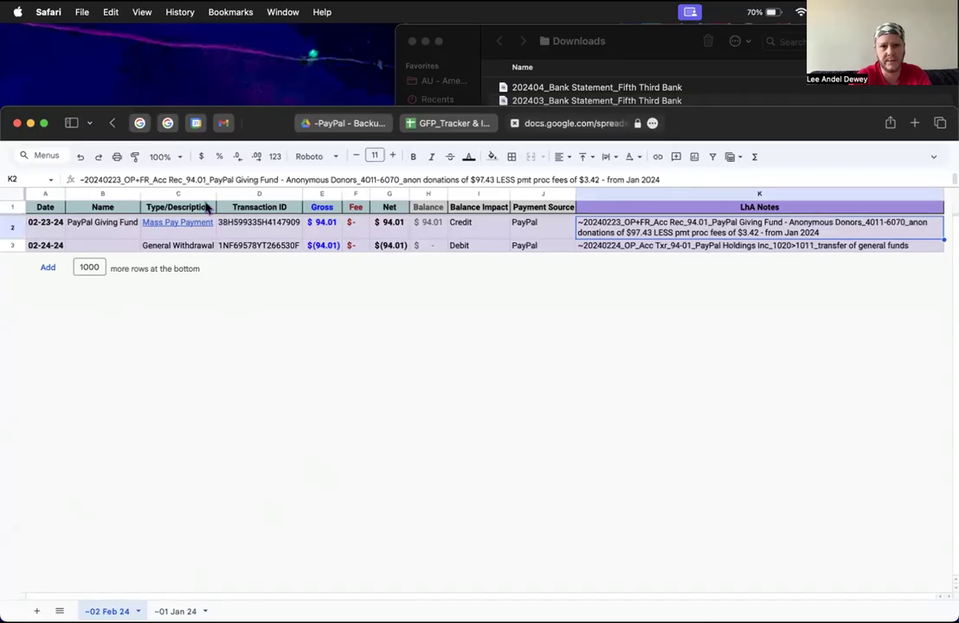
{"action": "mouse_move", "coordinate": [184, 227]}
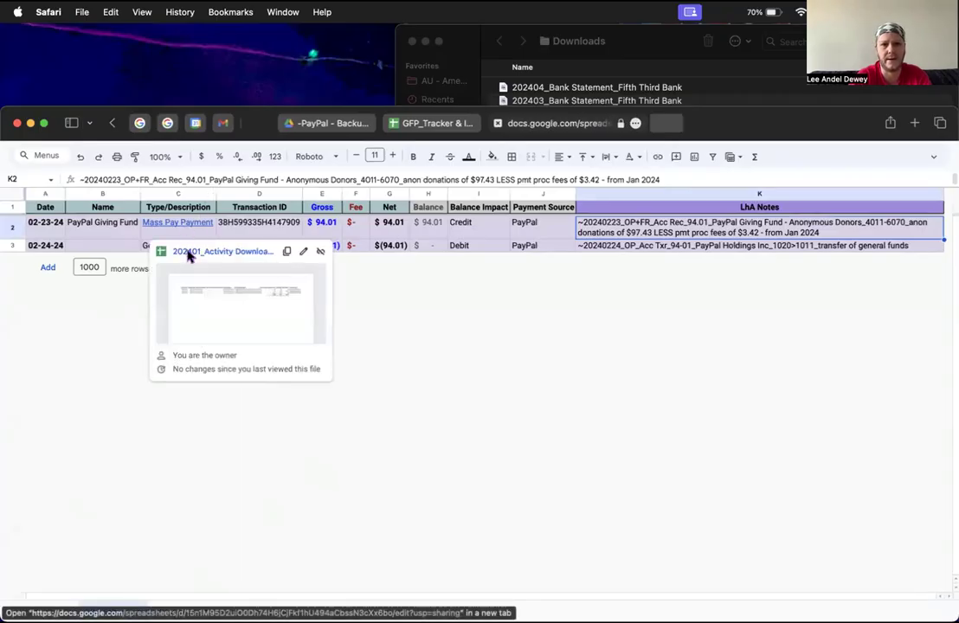
Step: Open the linked payoutTransactions_20240221 sheet and check its dates and gross, fee and net amounts
{"action": "left_click", "coordinate": [188, 252]}
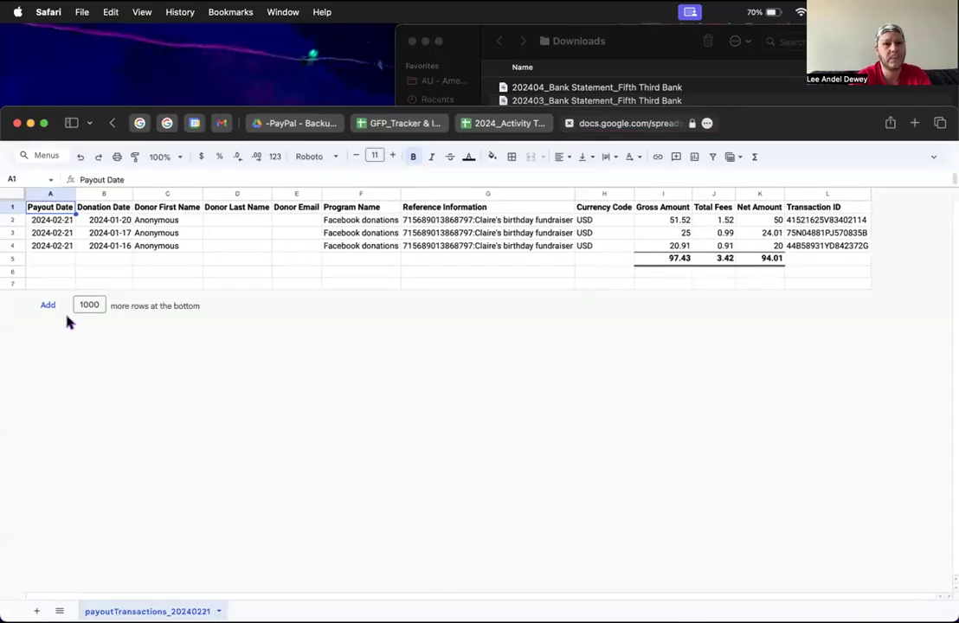
{"action": "left_click_drag", "start_coordinate": [50, 220], "coordinate": [54, 278]}
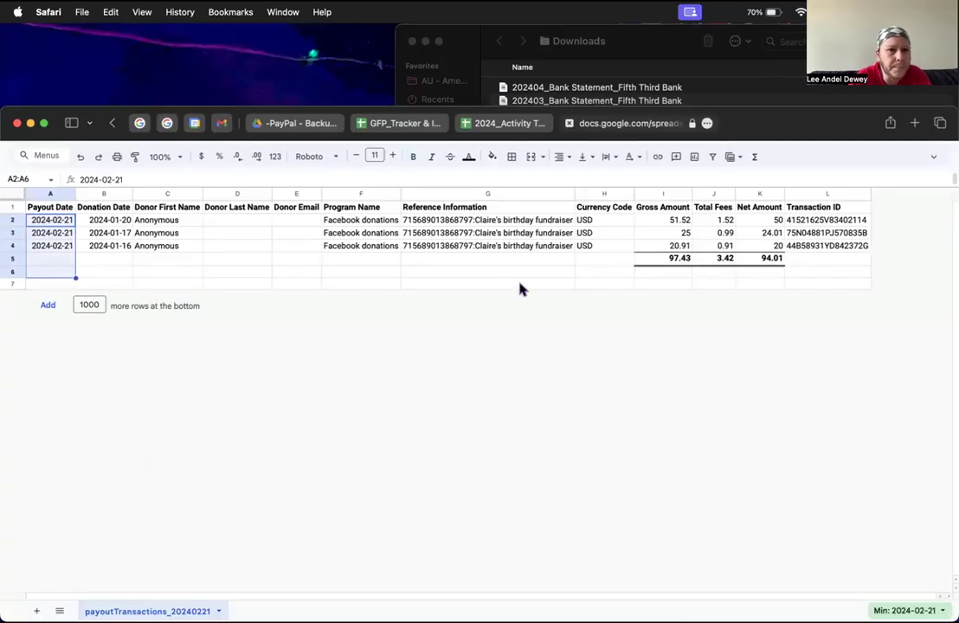
{"action": "left_click_drag", "start_coordinate": [126, 222], "coordinate": [127, 263]}
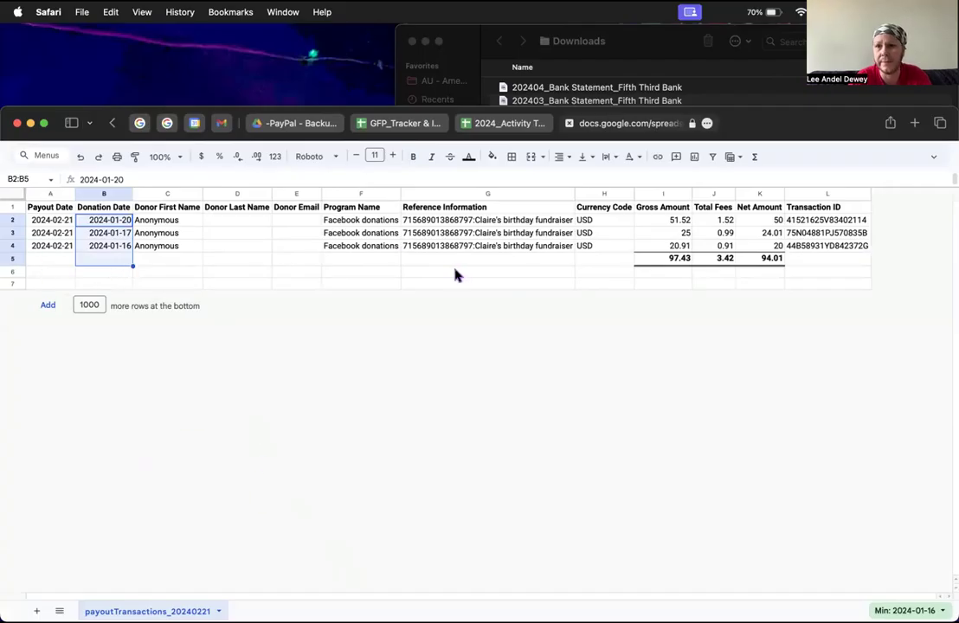
{"action": "left_click_drag", "start_coordinate": [668, 209], "coordinate": [672, 267]}
{"action": "left_click", "coordinate": [697, 223]}
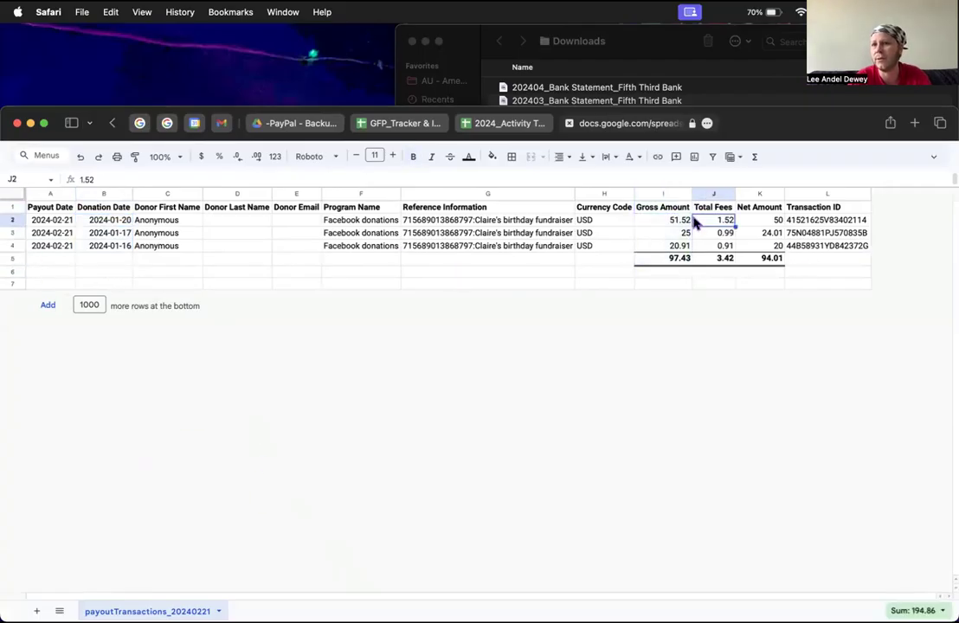
{"action": "left_click", "coordinate": [683, 208]}
{"action": "left_click", "coordinate": [697, 211]}
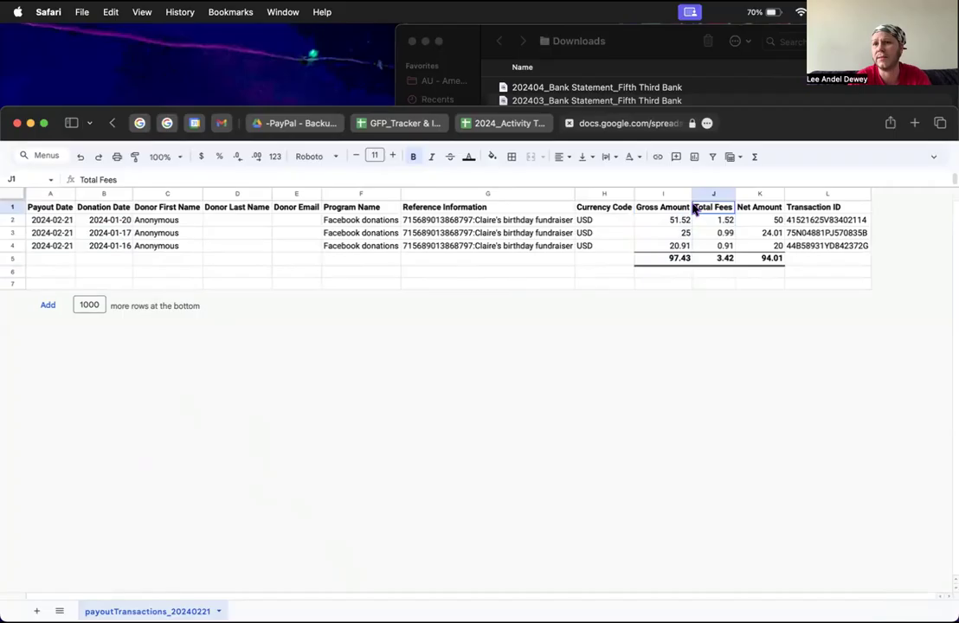
{"action": "left_click", "coordinate": [748, 211]}
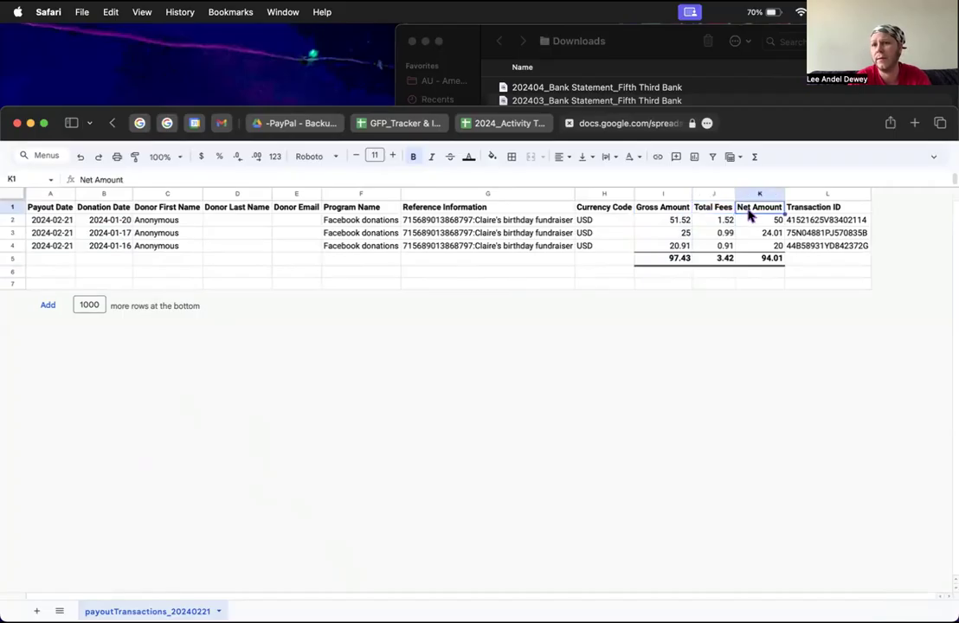
{"action": "left_click", "coordinate": [761, 272]}
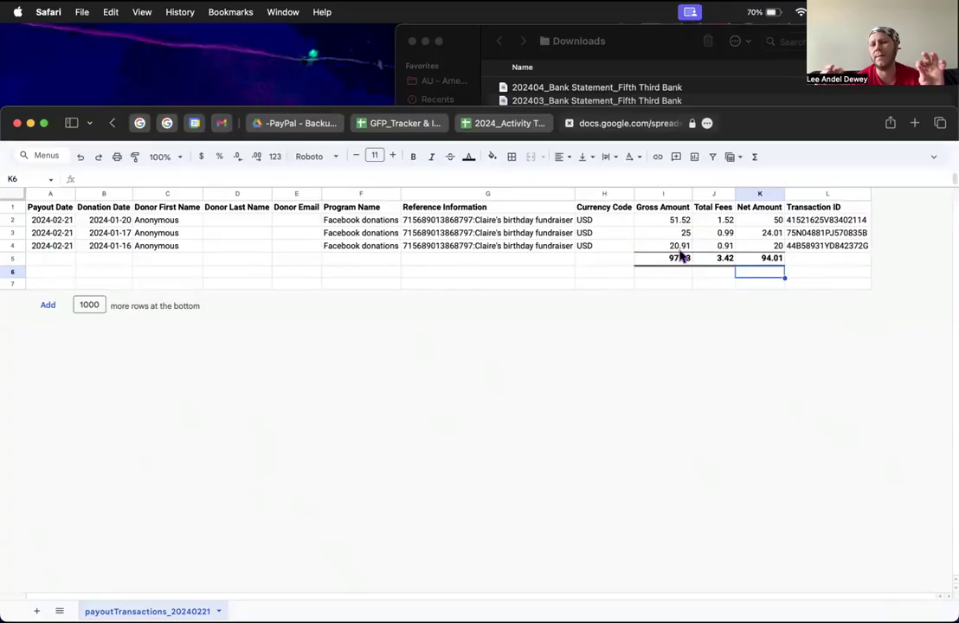
Step: Back in the tracker, inspect the Mass Pay Payment link in C2 and the LhA note in K2
{"action": "left_click", "coordinate": [505, 123]}
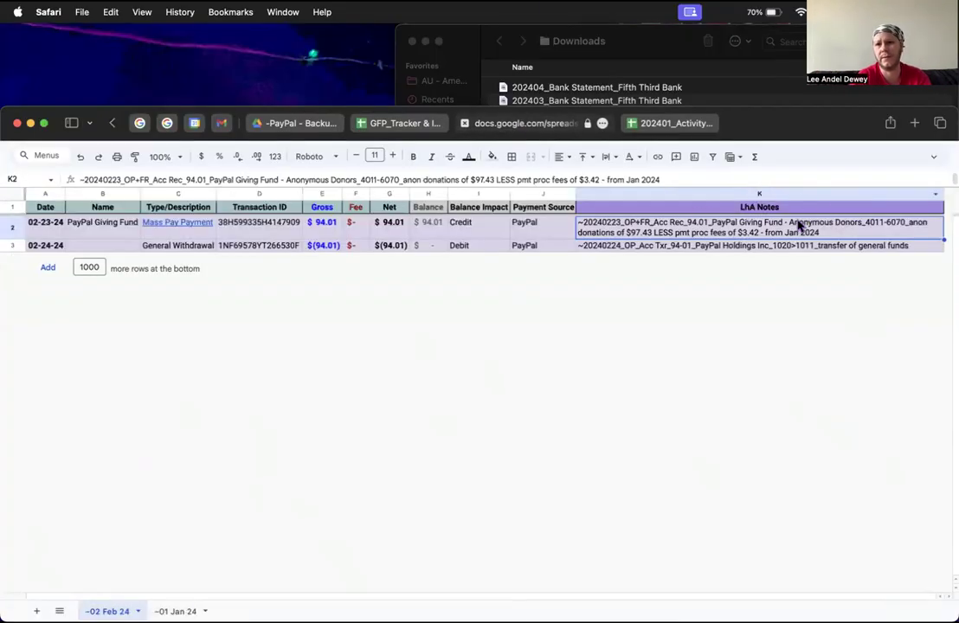
{"action": "left_click", "coordinate": [157, 227]}
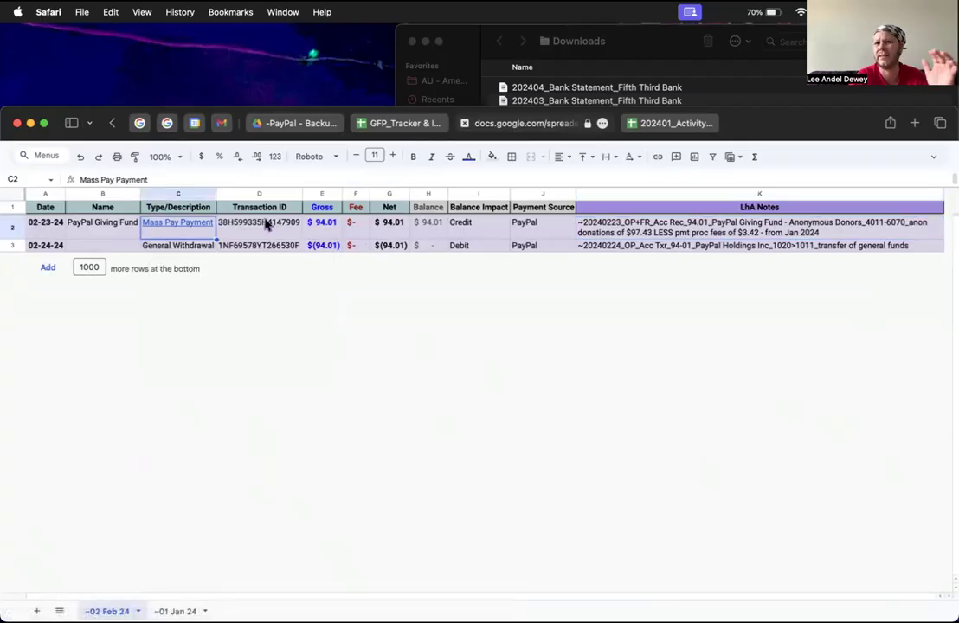
{"action": "left_click", "coordinate": [634, 222]}
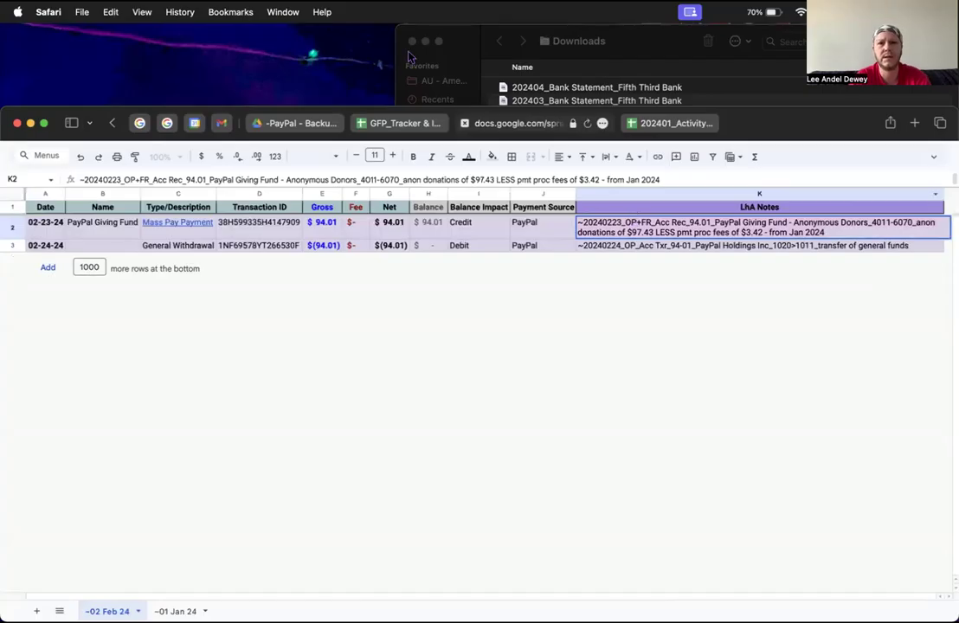
Step: Search Drive for the file name pasted from the K2 note
{"action": "left_click", "coordinate": [254, 113]}
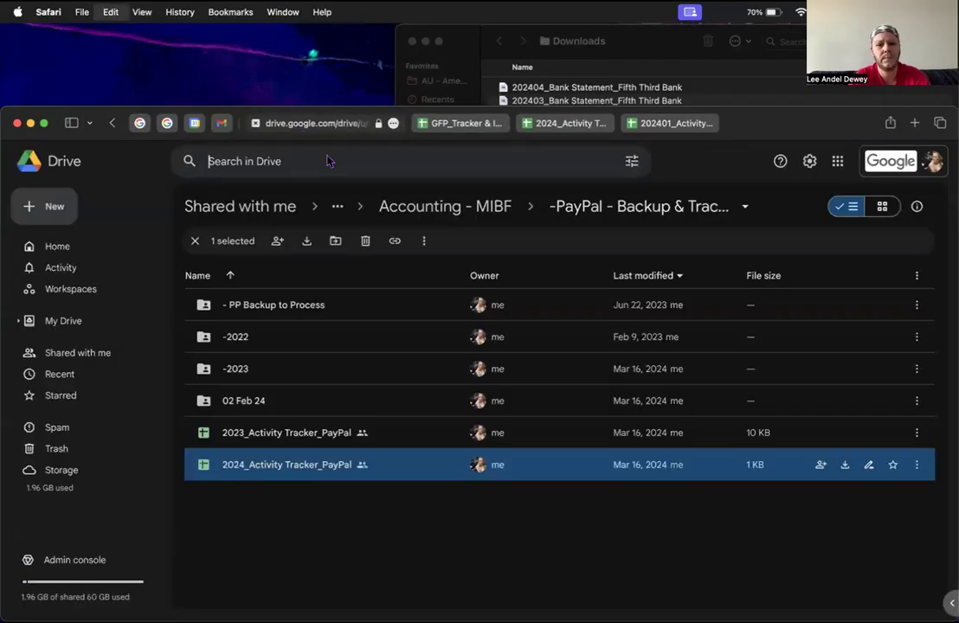
{"action": "key", "text": "super+v"}
{"action": "key", "text": "Return"}
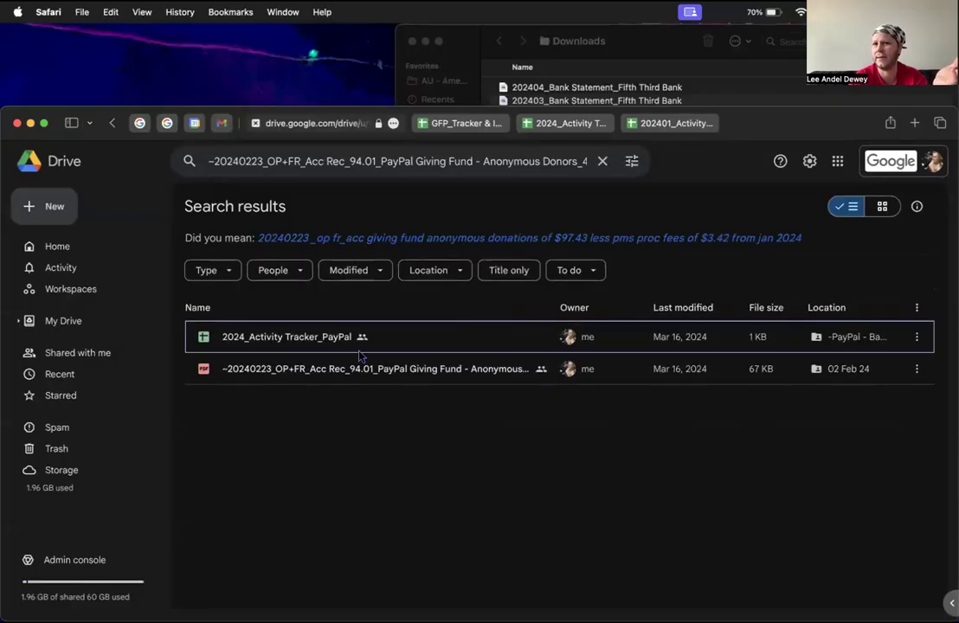
{"action": "left_click", "coordinate": [674, 126]}
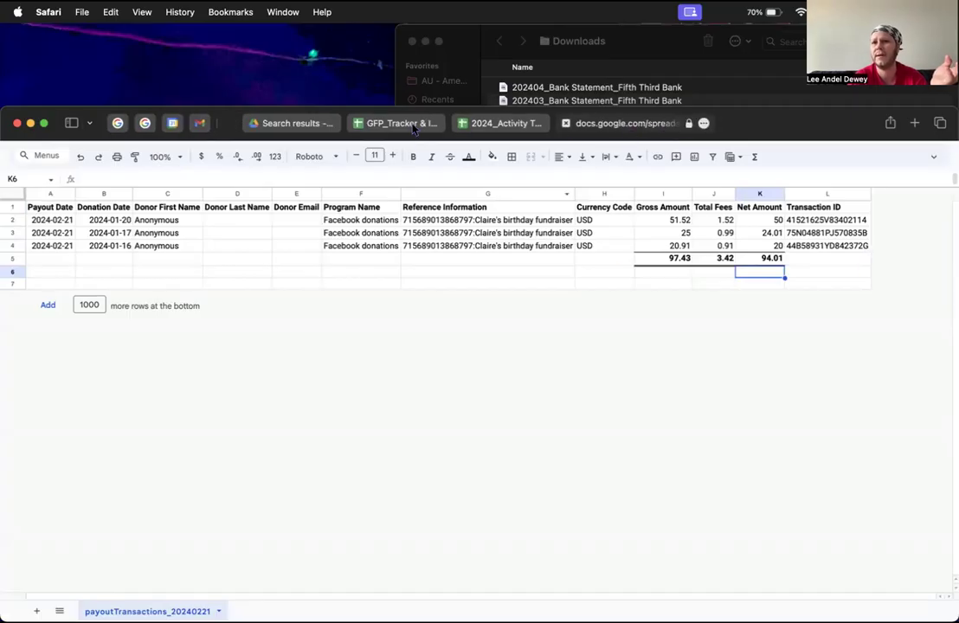
{"action": "left_click", "coordinate": [501, 123]}
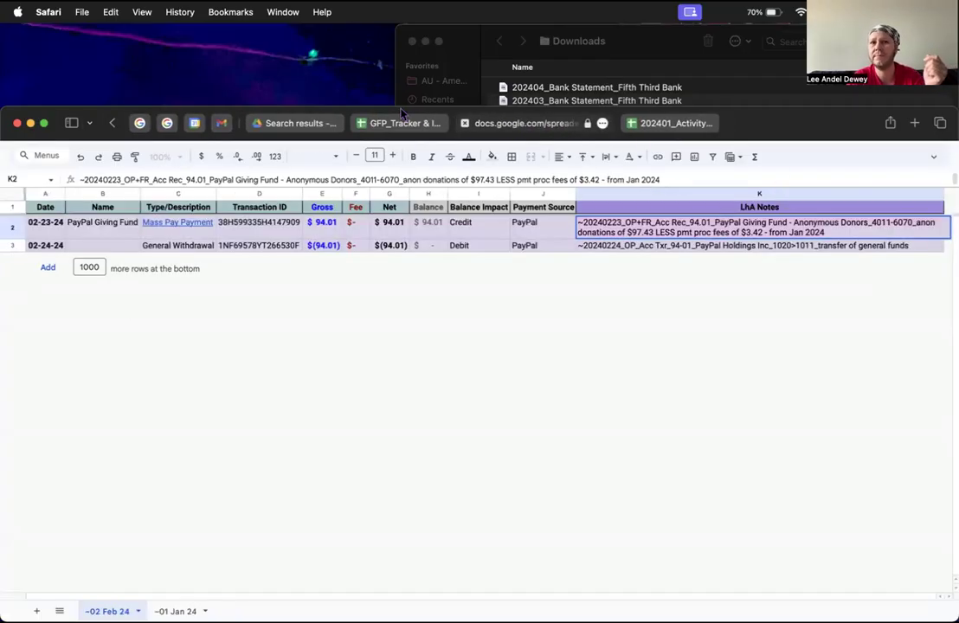
{"action": "left_click", "coordinate": [260, 123]}
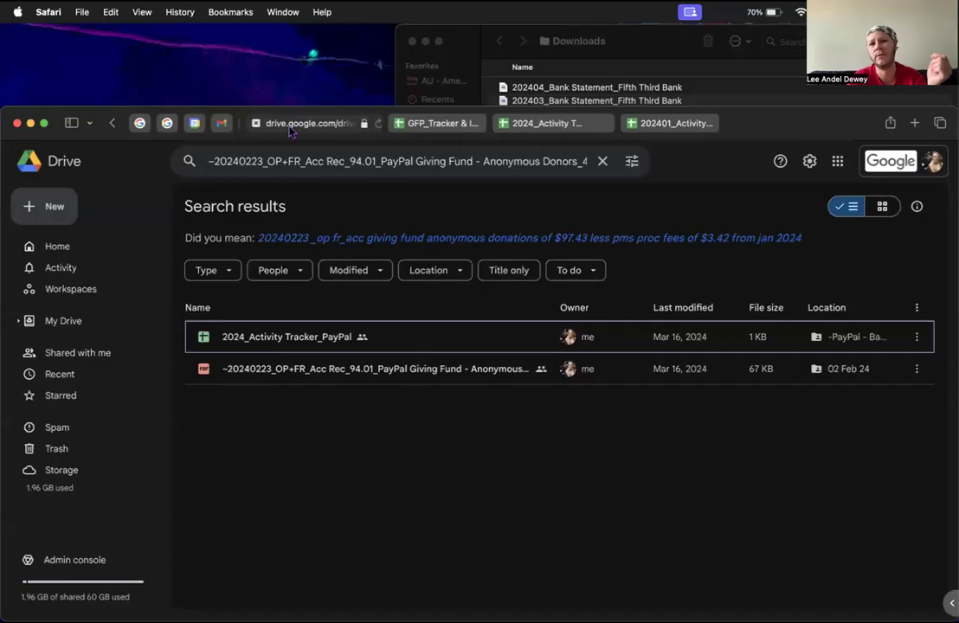
Step: Open the 20240223 receipt PDF, review both pages, then compare with the 97.43 gross, 94.01 net sheet
{"action": "left_click", "coordinate": [346, 364]}
{"action": "double_click", "coordinate": [345, 367]}
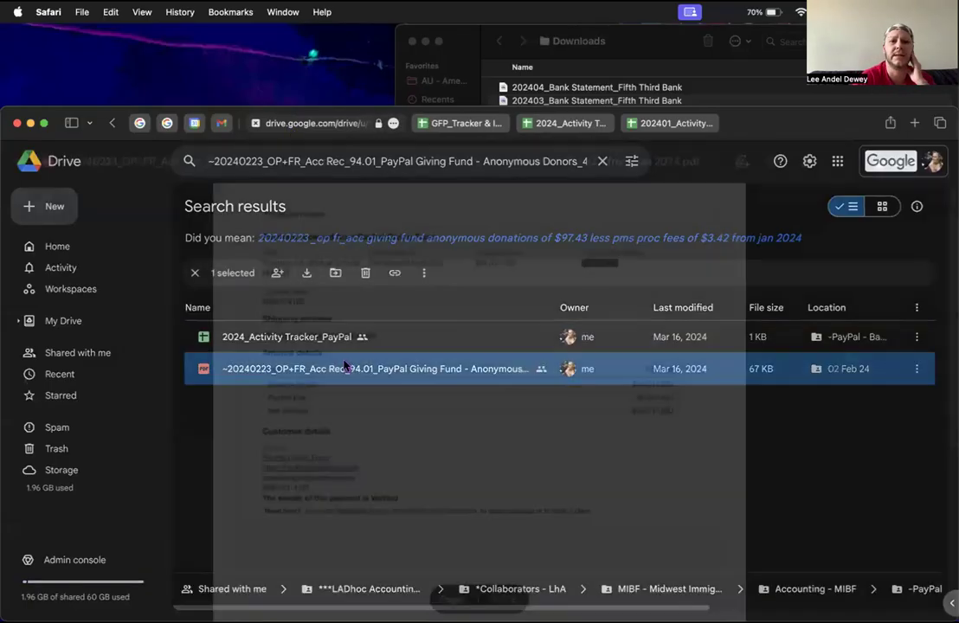
{"action": "scroll", "coordinate": [400, 522], "scroll_direction": "down", "scroll_amount": 10}
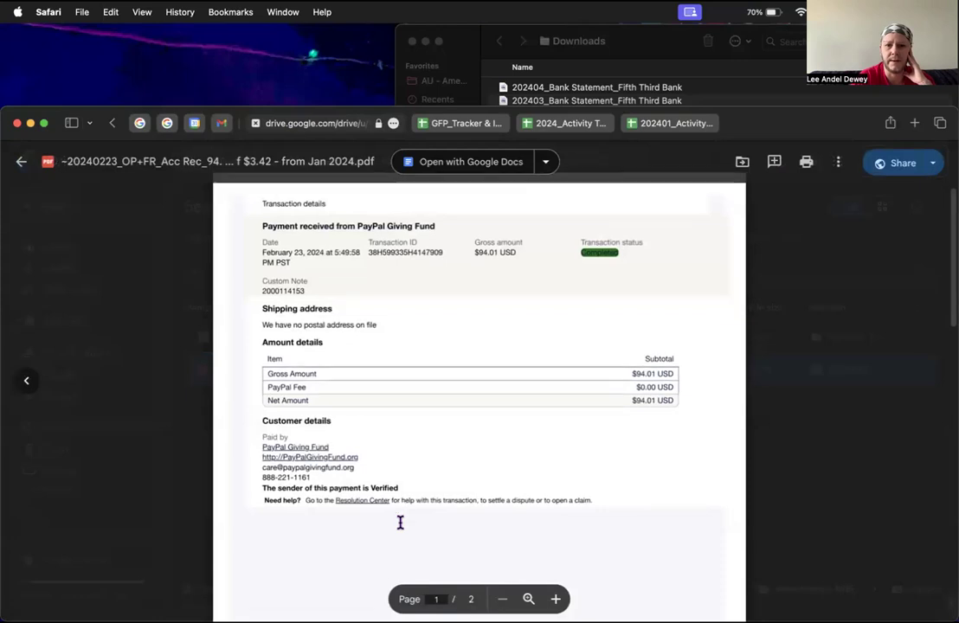
{"action": "scroll", "coordinate": [400, 522], "scroll_direction": "up", "scroll_amount": 5}
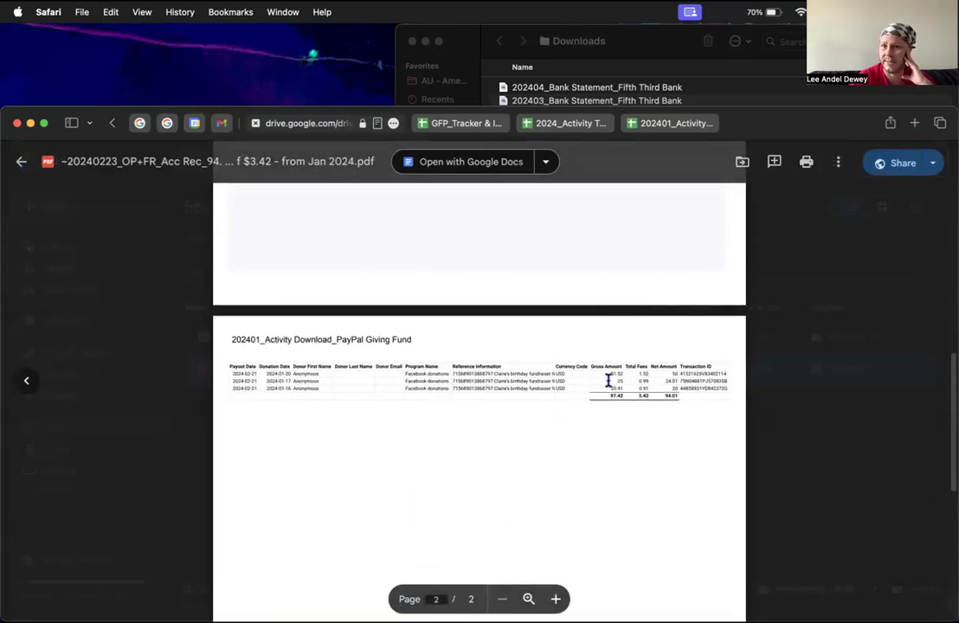
{"action": "left_click", "coordinate": [561, 123]}
{"action": "left_click", "coordinate": [679, 123]}
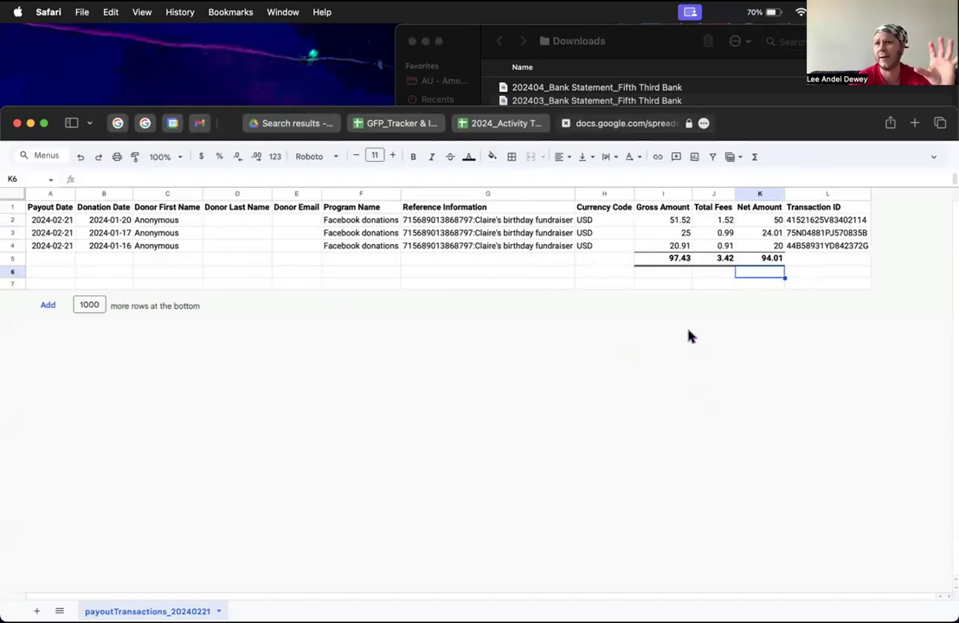
Step: Close the receipt PDF preview back to the search results and reorder the GFP_Tracker browser tab
{"action": "left_click", "coordinate": [502, 123]}
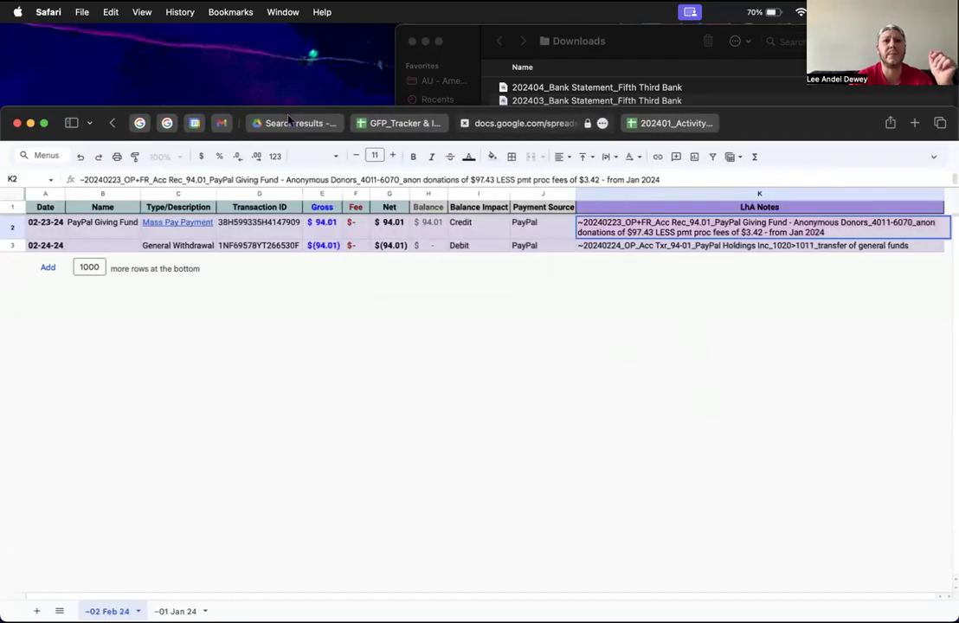
{"action": "left_click", "coordinate": [289, 122]}
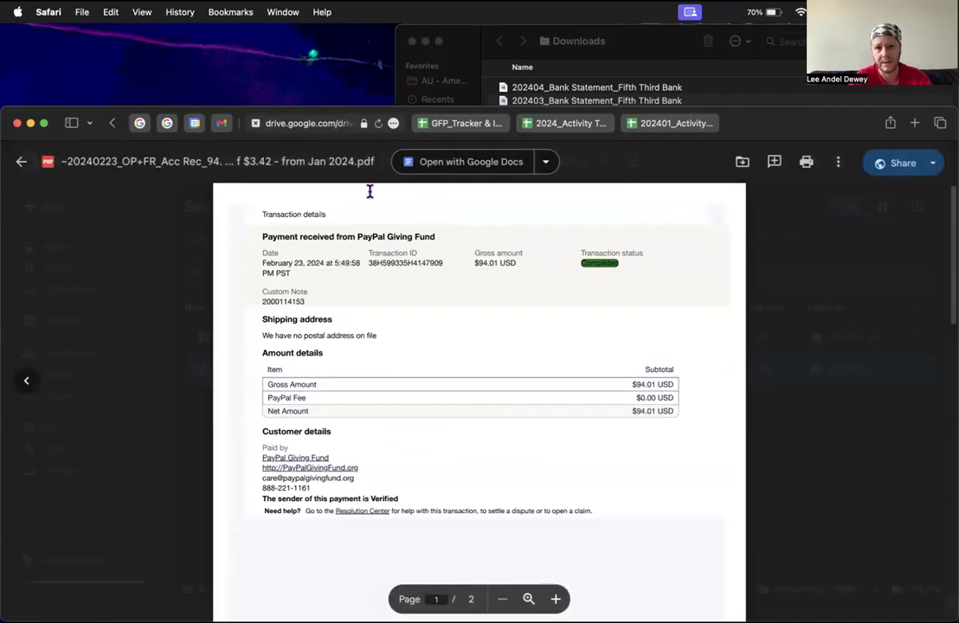
{"action": "left_click", "coordinate": [23, 163]}
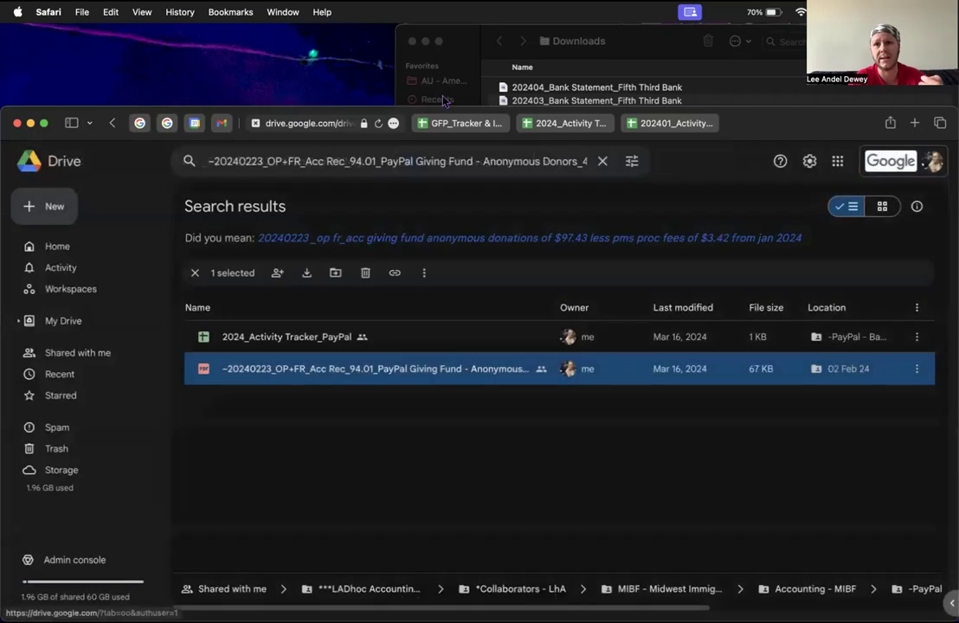
{"action": "left_click", "coordinate": [482, 125]}
{"action": "left_click_drag", "start_coordinate": [481, 134], "coordinate": [295, 122]}
Step: Read the 02-24-24 withdrawal note and balance in the activity tracker, then go back to Drive
{"action": "left_click", "coordinate": [565, 126]}
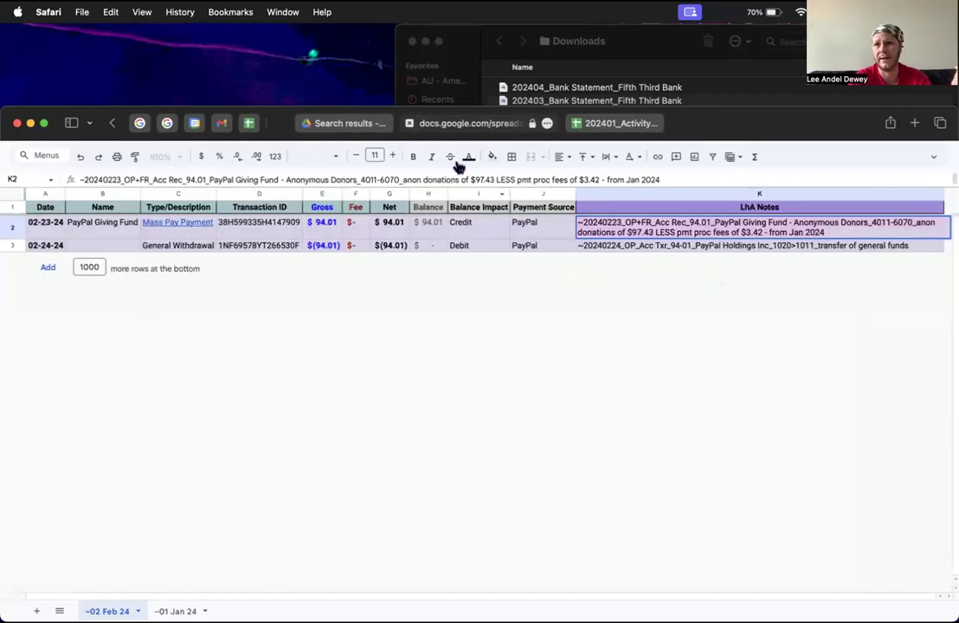
{"action": "left_click", "coordinate": [536, 225]}
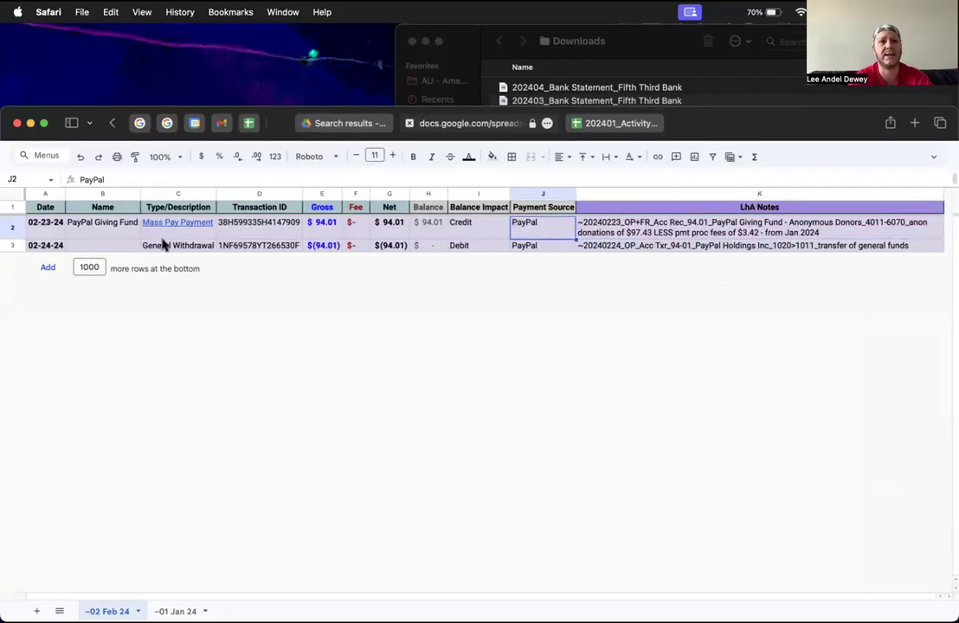
{"action": "left_click", "coordinate": [47, 246]}
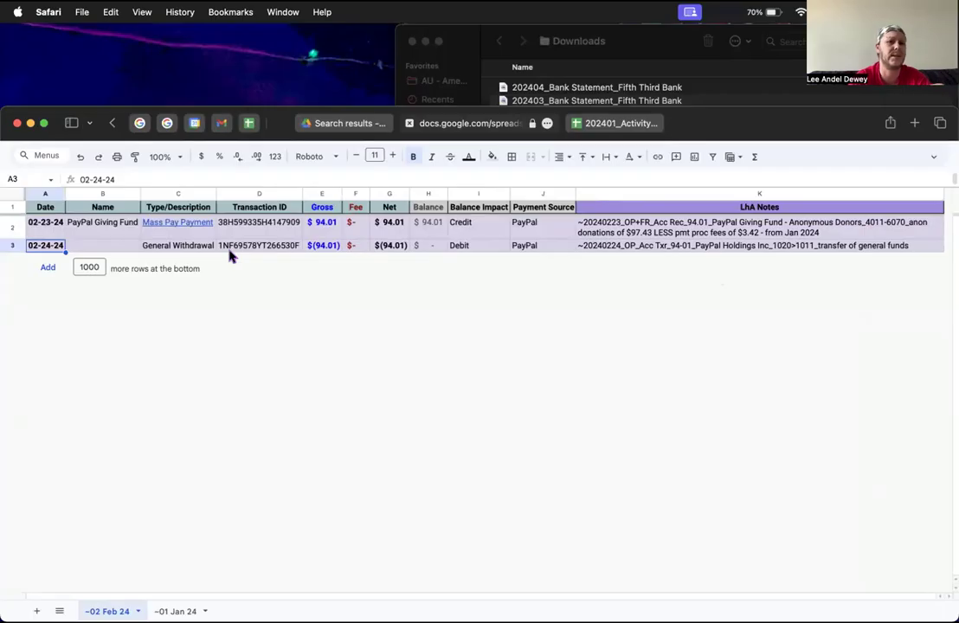
{"action": "left_click", "coordinate": [730, 248]}
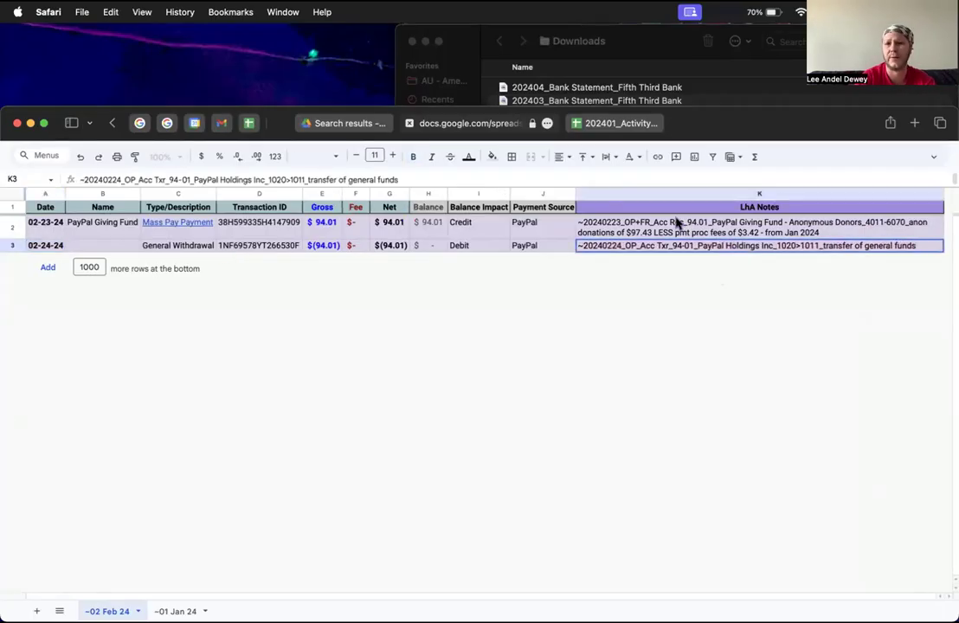
{"action": "left_click", "coordinate": [423, 247]}
{"action": "left_click", "coordinate": [365, 125]}
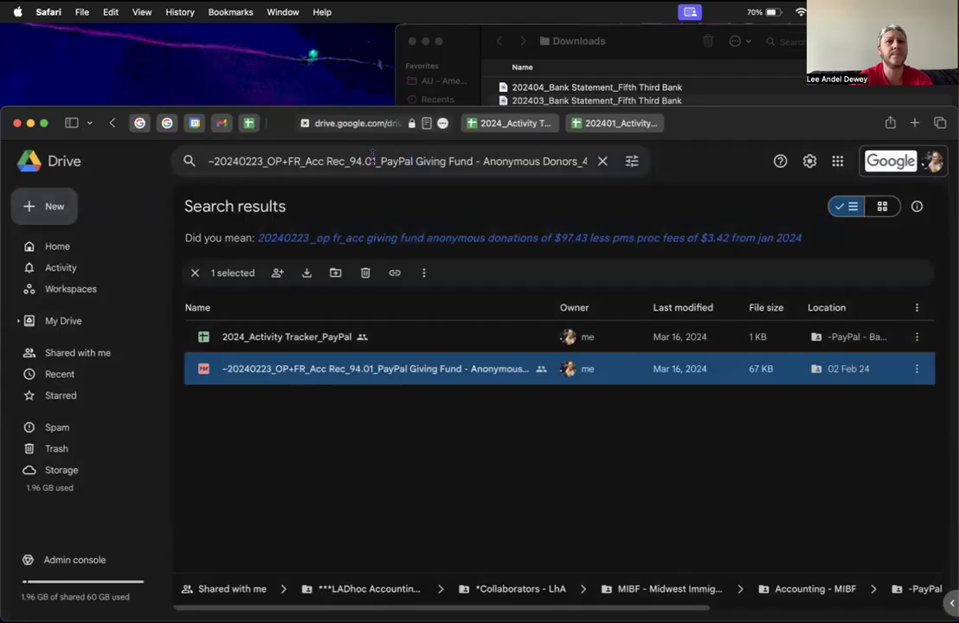
Step: Search Drive for the pasted 24 Feb PayPal transfer note and confirm both PDFs sit in 02 Feb 24
{"action": "triple_click", "coordinate": [373, 162]}
{"action": "type", "text": "~20240224_OP_Acc Txr_94-01_PayPal Holdings Inc_1020>1011_transfer of general funds"}
{"action": "key", "text": "Return"}
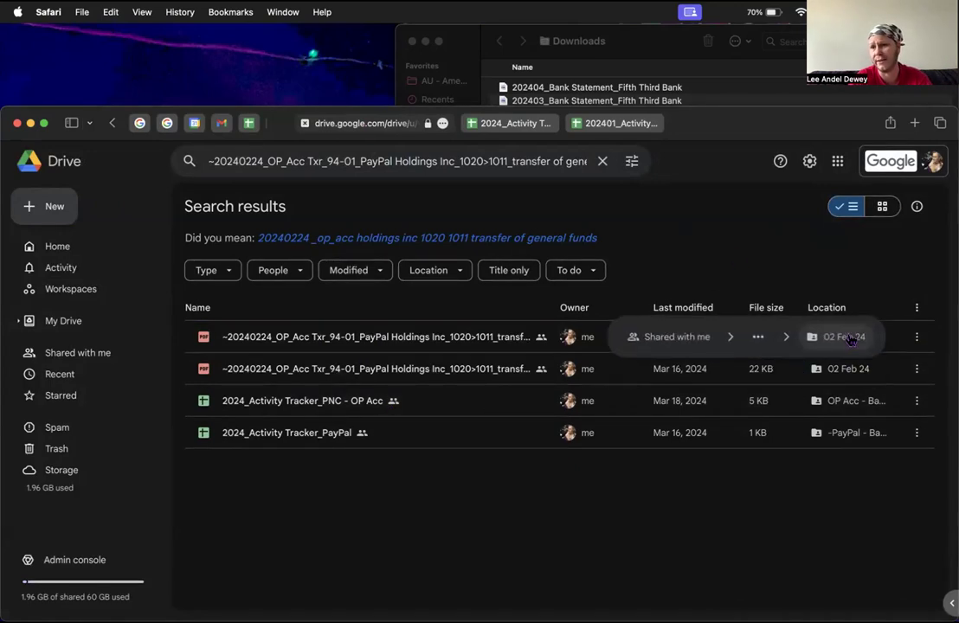
{"action": "left_click", "coordinate": [761, 337]}
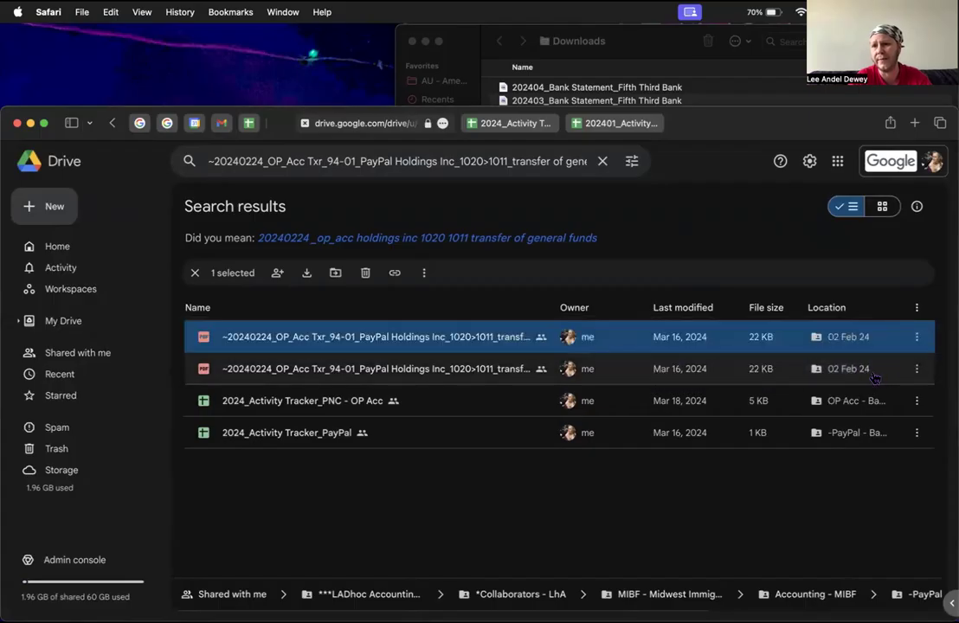
{"action": "left_click", "coordinate": [758, 369]}
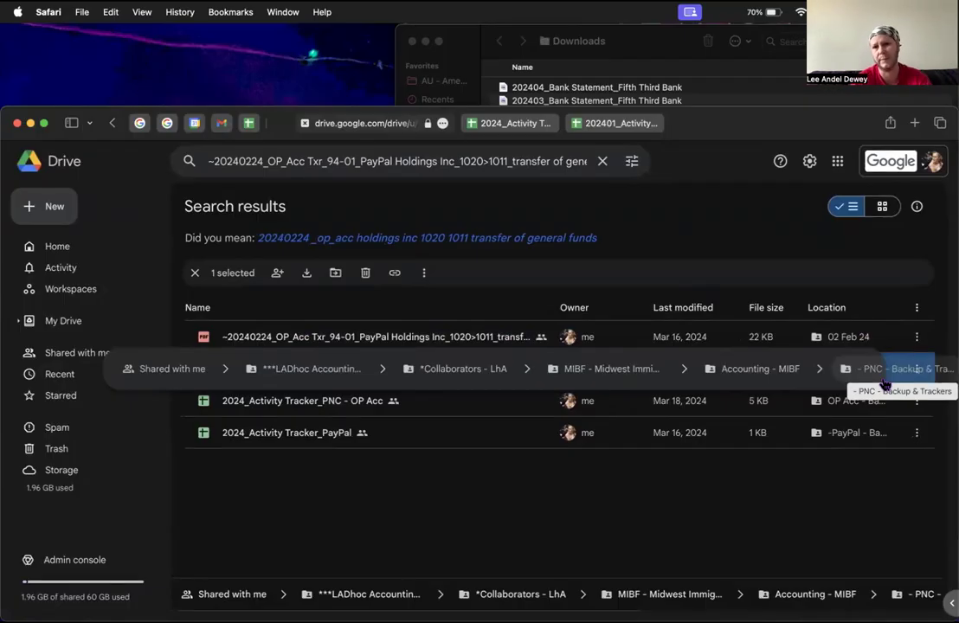
Step: Check the 23 Feb donation note and Giving Fund net amount, then open the payoutTransactions_20240221 sheet
{"action": "left_click", "coordinate": [511, 123]}
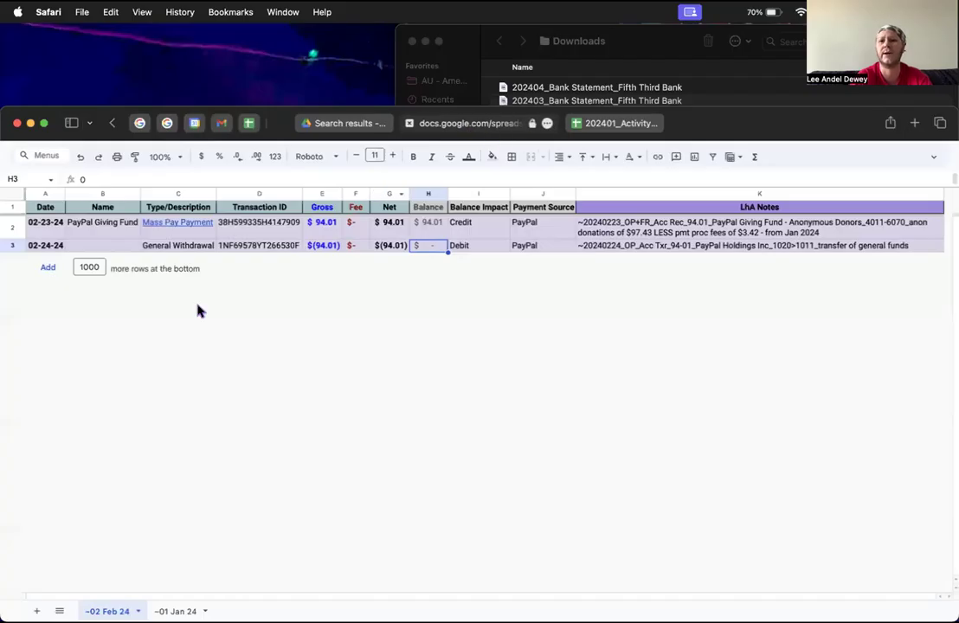
{"action": "left_click", "coordinate": [673, 229]}
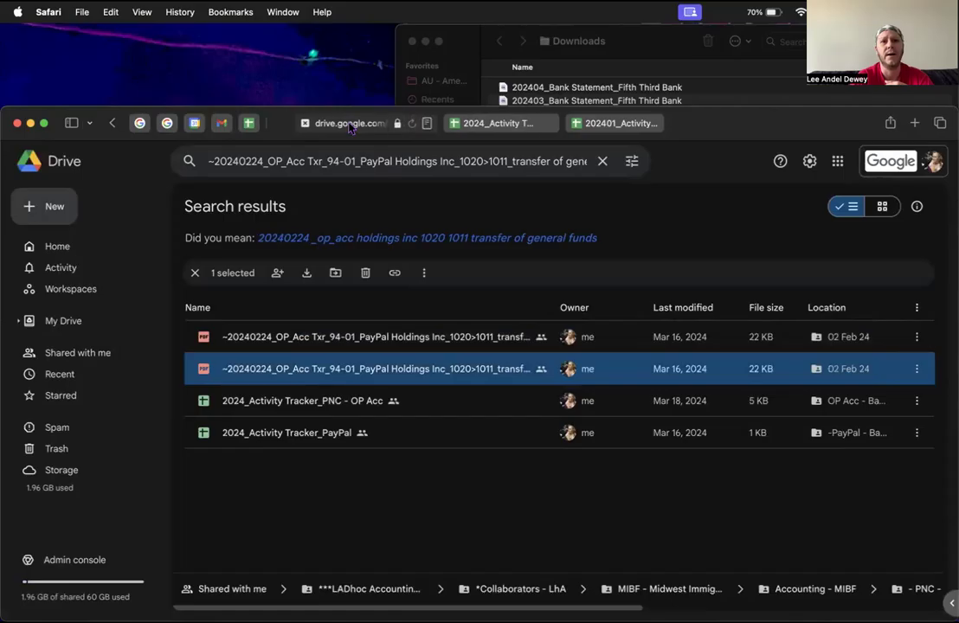
{"action": "left_click", "coordinate": [329, 123]}
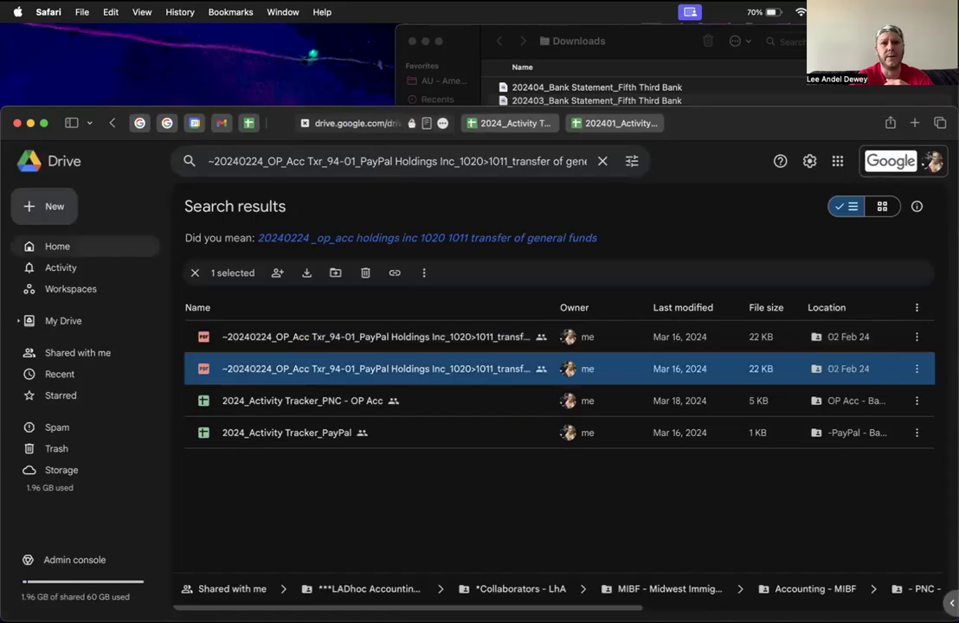
{"action": "mouse_move", "coordinate": [833, 370]}
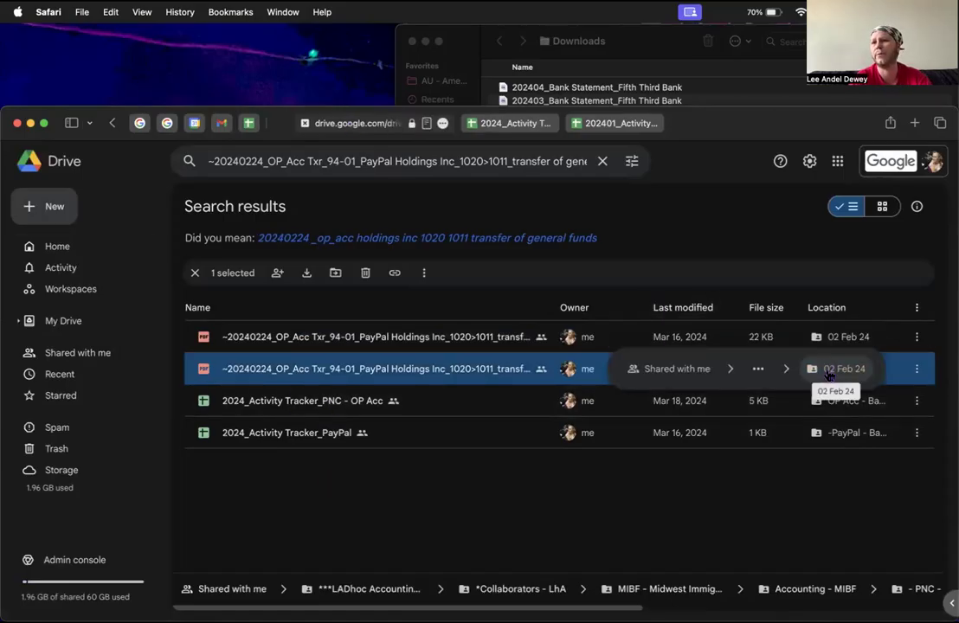
{"action": "left_click", "coordinate": [526, 126]}
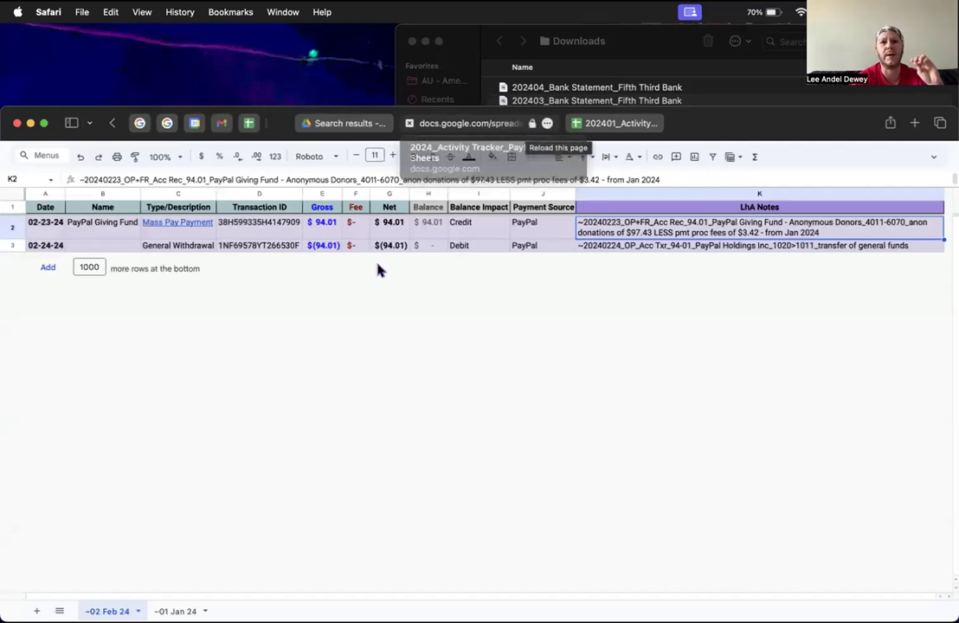
{"action": "left_click", "coordinate": [372, 232]}
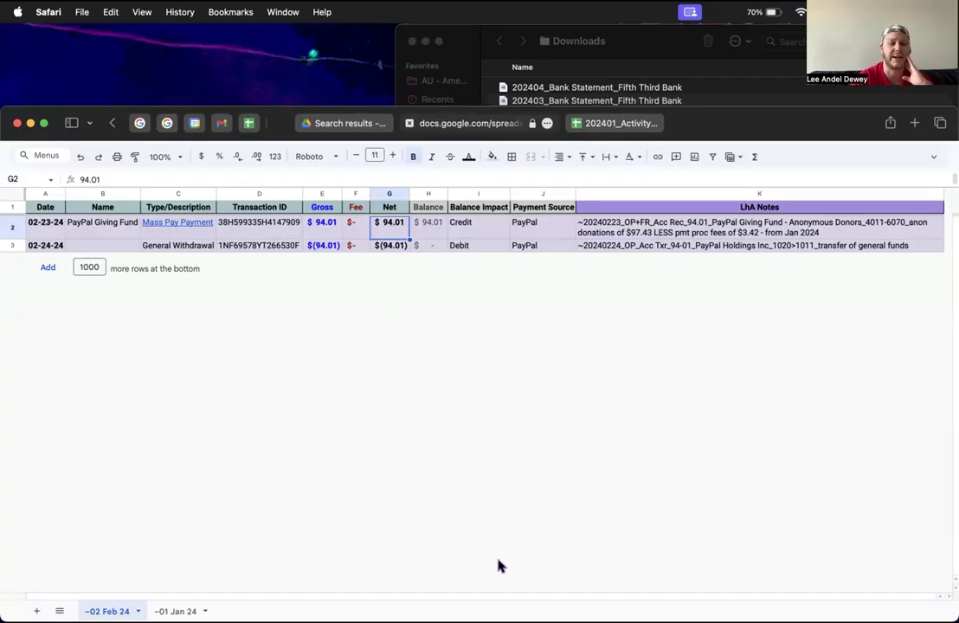
{"action": "left_click", "coordinate": [412, 129]}
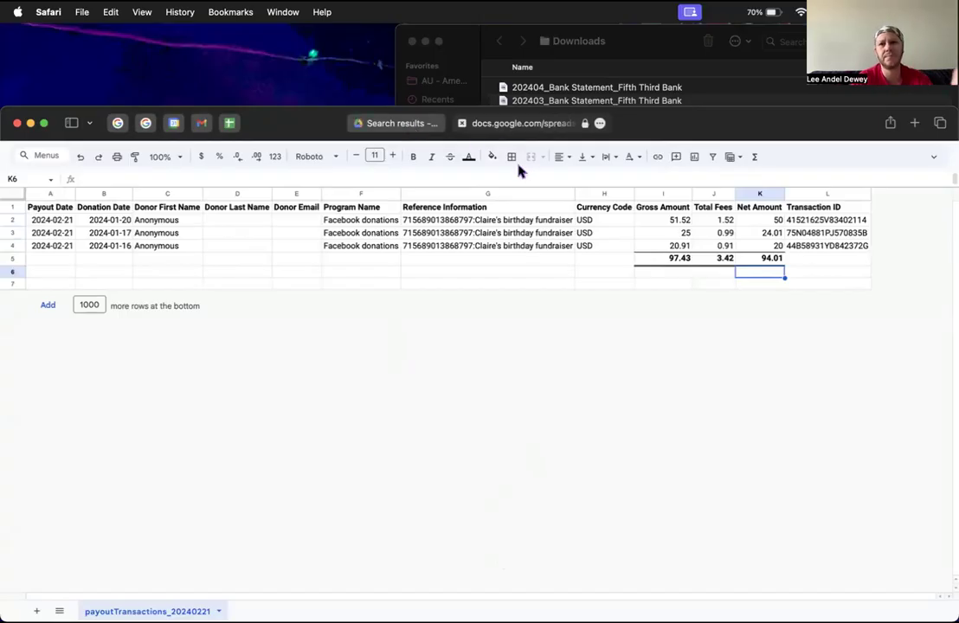
Step: Close the payoutTransactions_20240221 sheet tab
{"action": "left_click", "coordinate": [463, 124]}
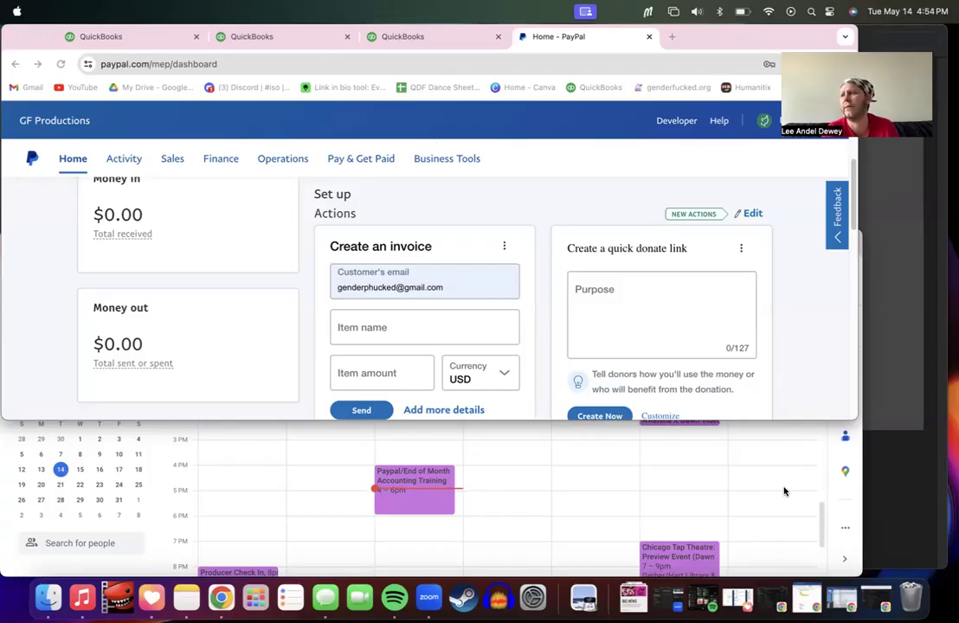
Step: Close the Calendar page and open Google Drive in a new browser tab
{"action": "left_click", "coordinate": [840, 511]}
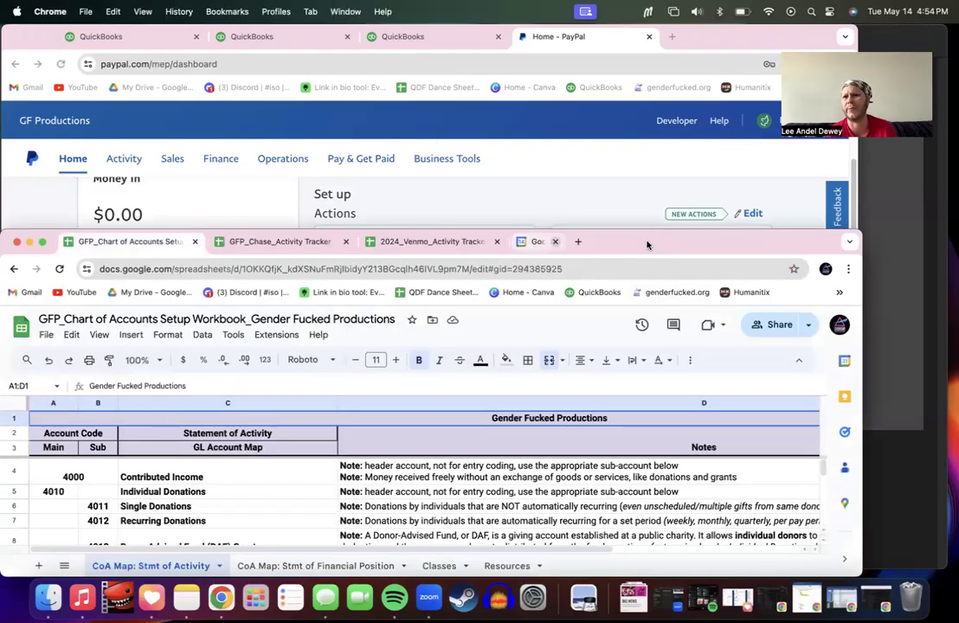
{"action": "key", "text": "super+w"}
{"action": "left_click", "coordinate": [520, 243]}
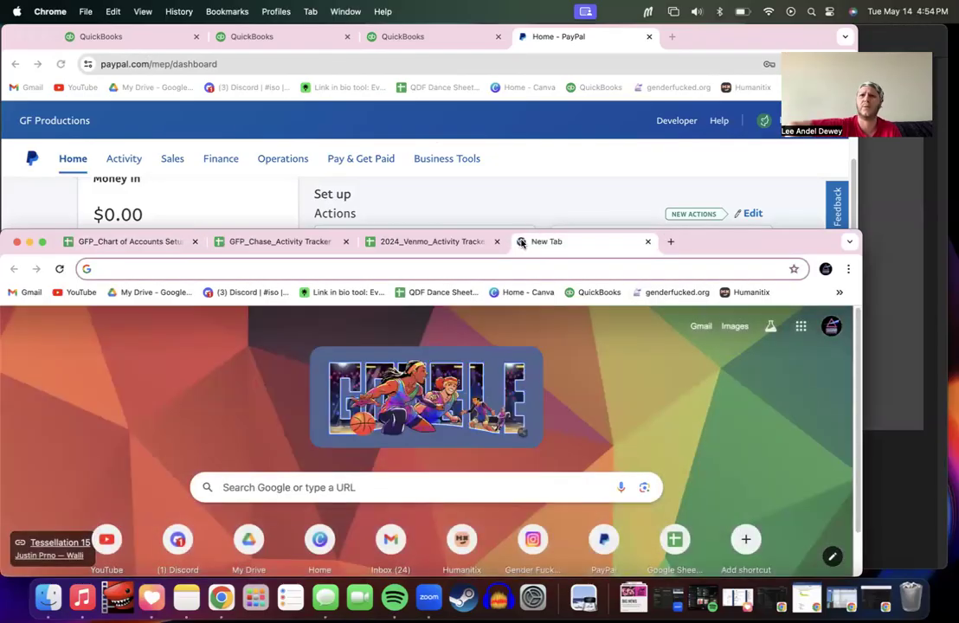
{"action": "type", "text": "drive"}
{"action": "key", "text": "Return"}
{"action": "scroll", "coordinate": [239, 518], "scroll_direction": "down", "scroll_amount": 4}
{"action": "scroll", "coordinate": [239, 518], "scroll_direction": "down", "scroll_amount": 5}
{"action": "scroll", "coordinate": [240, 517], "scroll_direction": "up", "scroll_amount": 5}
{"action": "scroll", "coordinate": [240, 518], "scroll_direction": "up", "scroll_amount": 3}
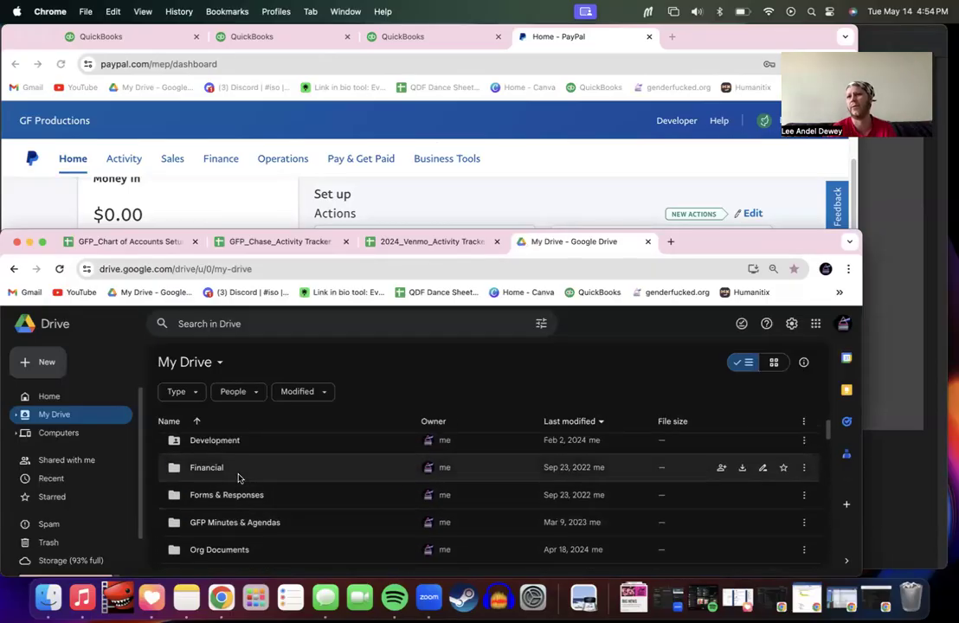
{"action": "scroll", "coordinate": [240, 478], "scroll_direction": "up", "scroll_amount": 1}
{"action": "scroll", "coordinate": [240, 478], "scroll_direction": "down", "scroll_amount": 4}
{"action": "scroll", "coordinate": [240, 478], "scroll_direction": "down", "scroll_amount": 1}
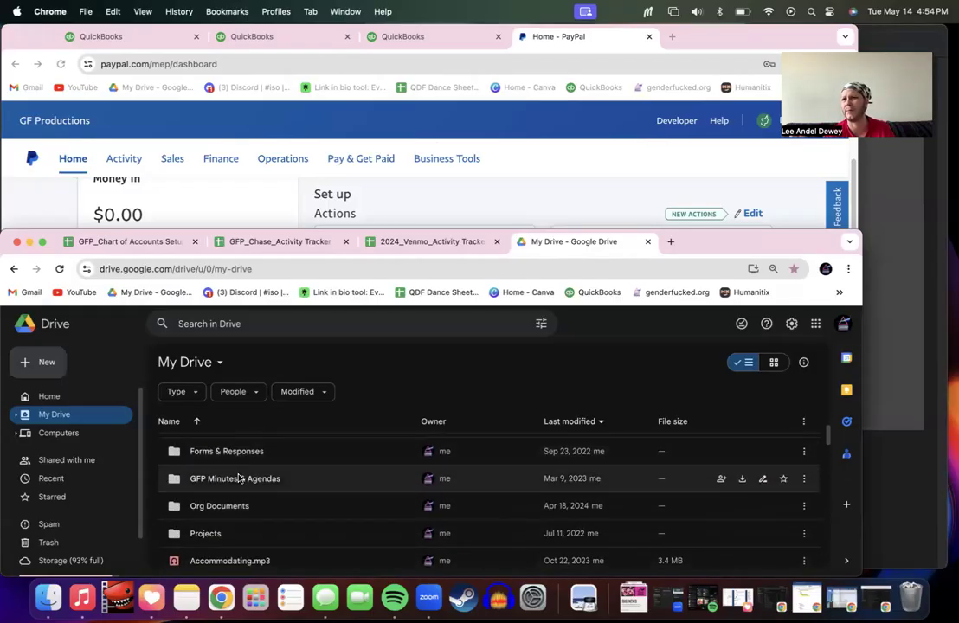
{"action": "scroll", "coordinate": [236, 477], "scroll_direction": "up", "scroll_amount": 2}
Step: Go into Financial › Accounting Folders, check the empty Paypal folder, and return to Accounting Folders
{"action": "left_click", "coordinate": [234, 490]}
{"action": "double_click", "coordinate": [234, 490]}
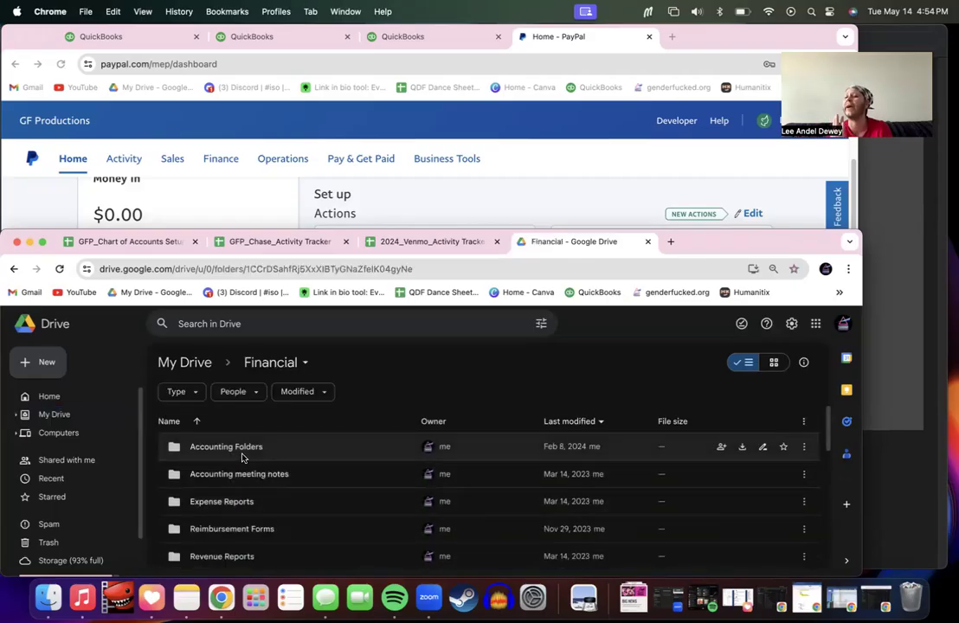
{"action": "double_click", "coordinate": [242, 457]}
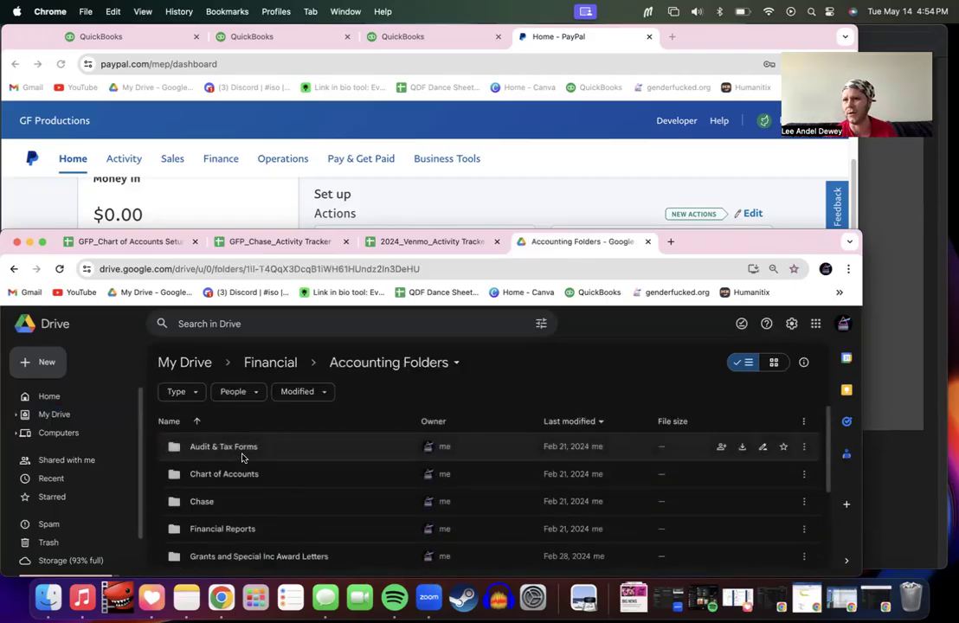
{"action": "scroll", "coordinate": [264, 489], "scroll_direction": "down", "scroll_amount": 1}
{"action": "scroll", "coordinate": [265, 494], "scroll_direction": "down", "scroll_amount": 3}
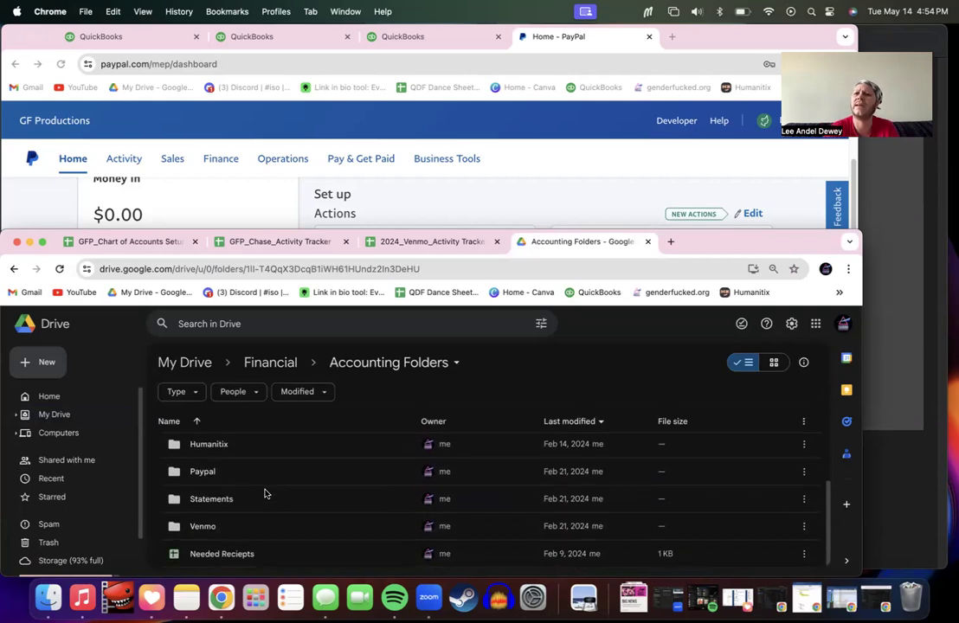
{"action": "double_click", "coordinate": [248, 479]}
{"action": "left_click", "coordinate": [231, 366]}
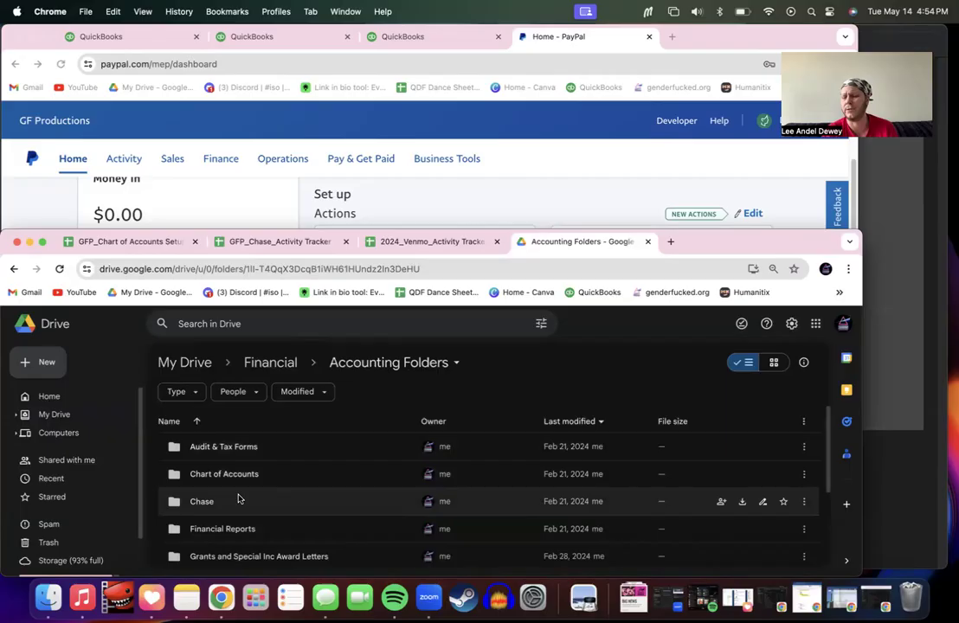
{"action": "scroll", "coordinate": [239, 499], "scroll_direction": "down", "scroll_amount": 1}
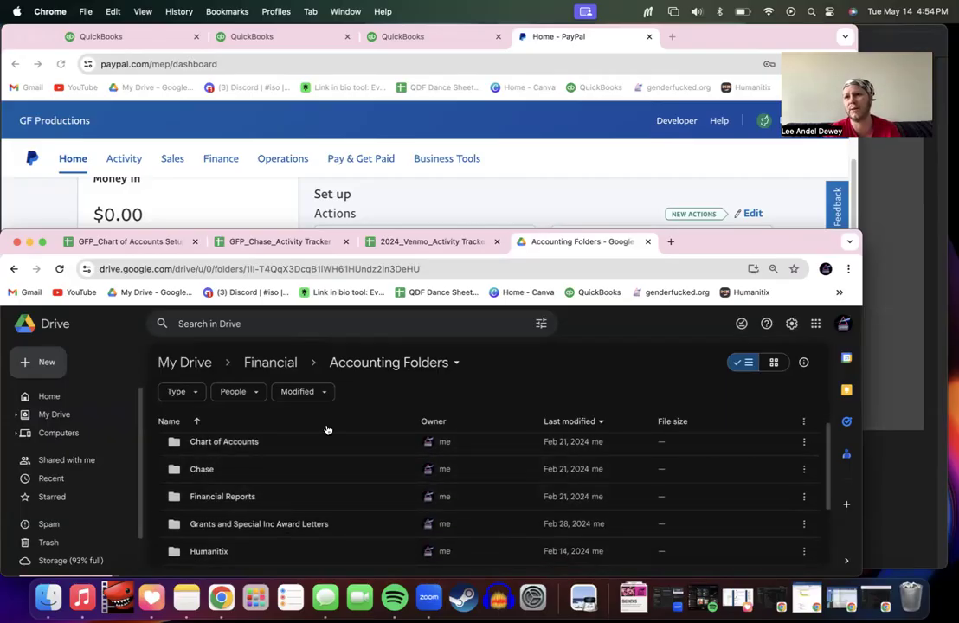
{"action": "scroll", "coordinate": [315, 481], "scroll_direction": "down", "scroll_amount": 2}
{"action": "scroll", "coordinate": [317, 476], "scroll_direction": "down", "scroll_amount": 2}
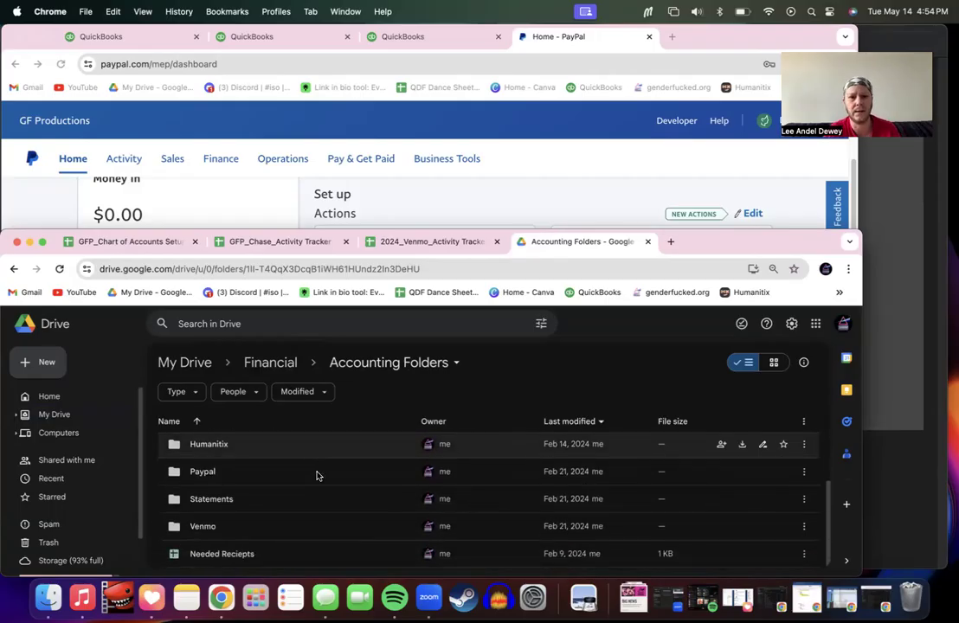
{"action": "scroll", "coordinate": [317, 493], "scroll_direction": "up", "scroll_amount": 5}
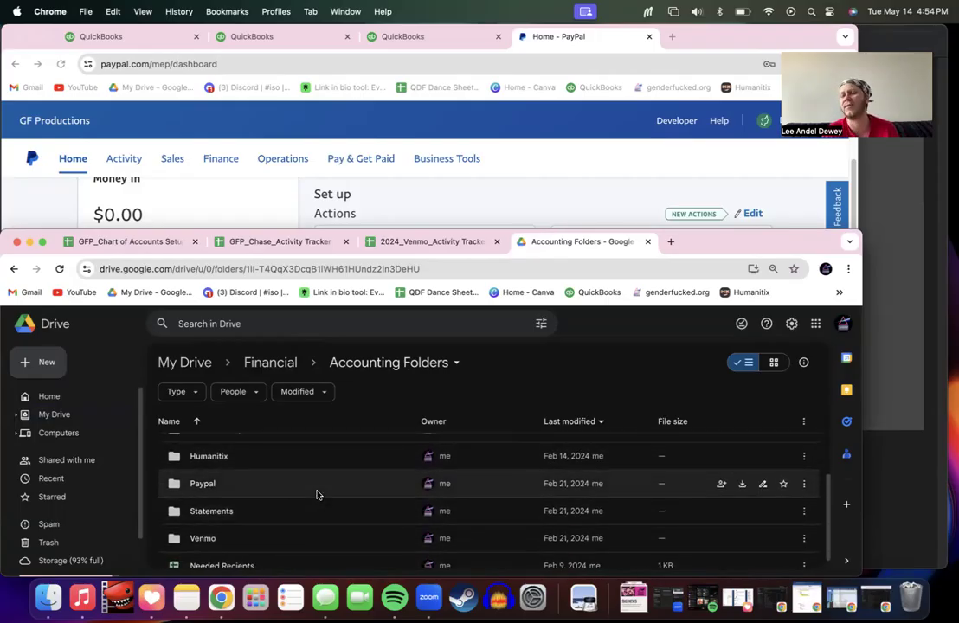
{"action": "scroll", "coordinate": [317, 494], "scroll_direction": "down", "scroll_amount": 5}
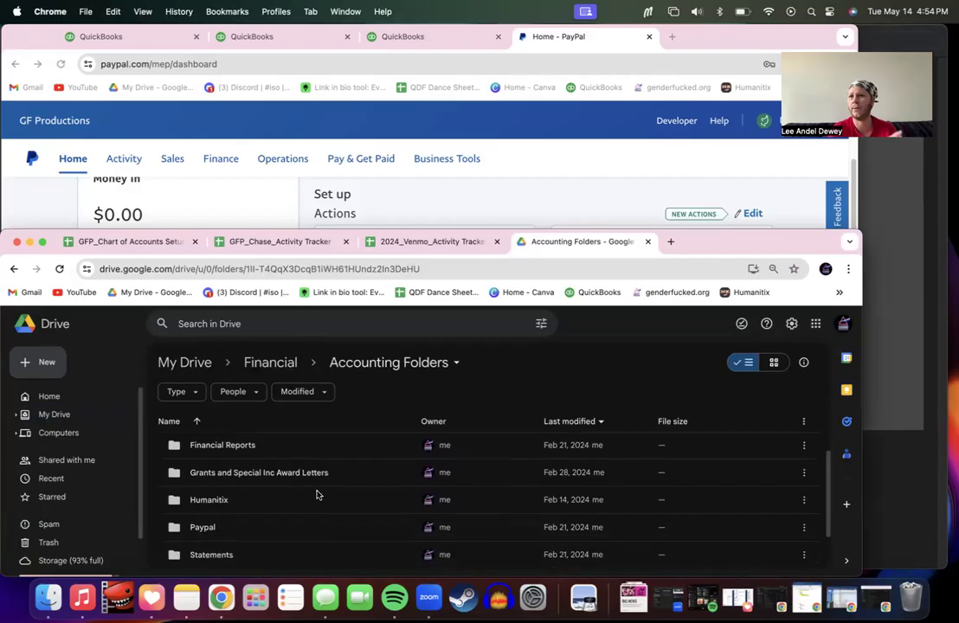
{"action": "left_click", "coordinate": [467, 218]}
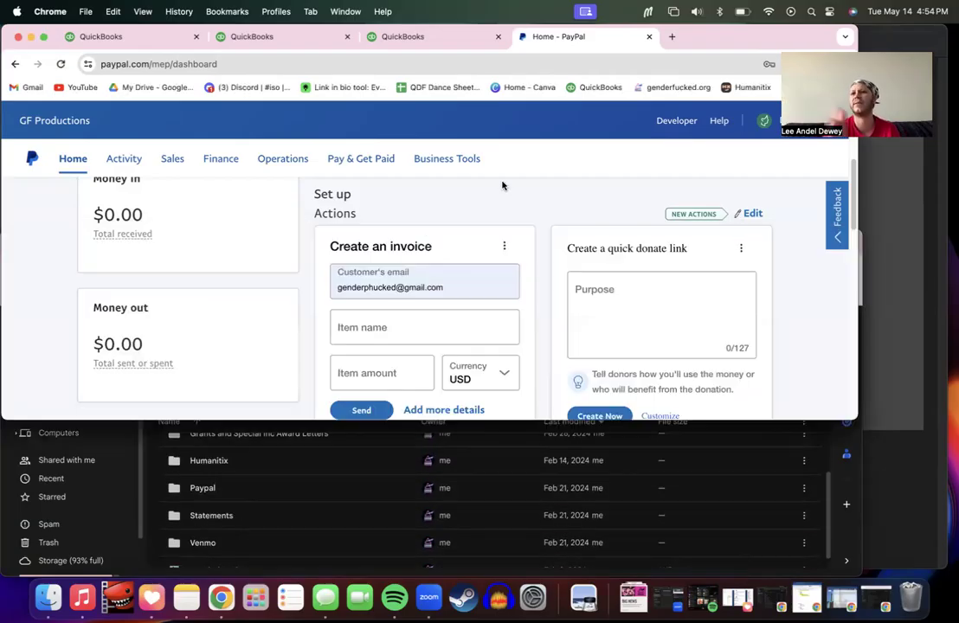
{"action": "left_click_drag", "start_coordinate": [290, 420], "coordinate": [289, 525]}
{"action": "scroll", "coordinate": [540, 317], "scroll_direction": "up", "scroll_amount": 3}
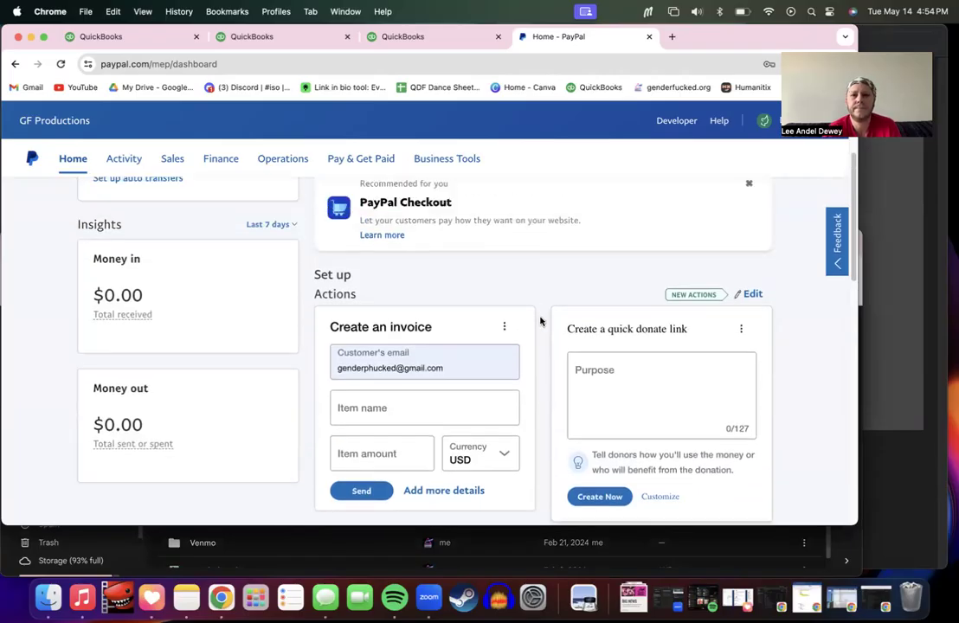
{"action": "scroll", "coordinate": [539, 321], "scroll_direction": "down", "scroll_amount": 5}
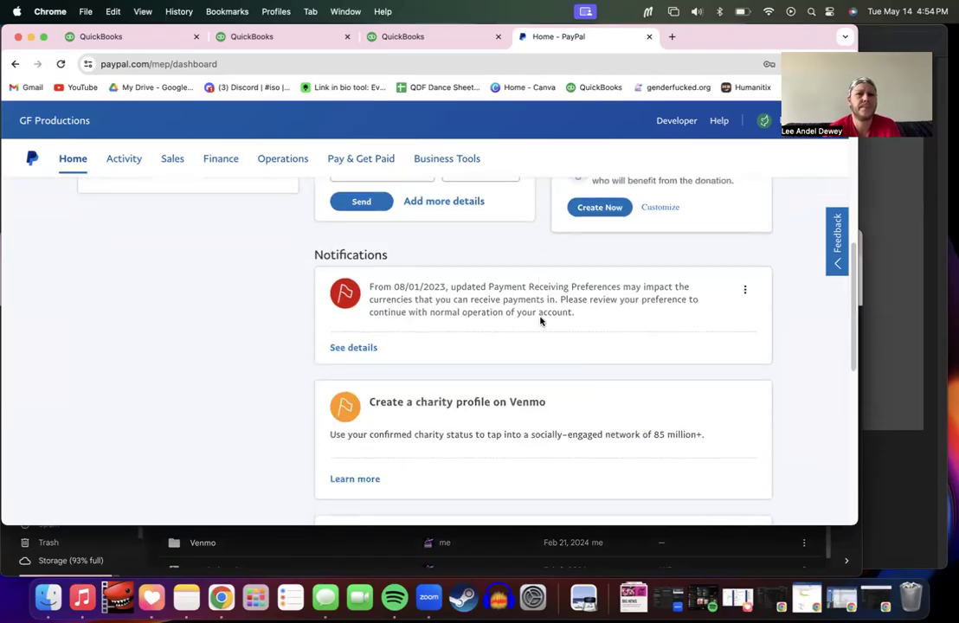
{"action": "scroll", "coordinate": [540, 321], "scroll_direction": "up", "scroll_amount": 5}
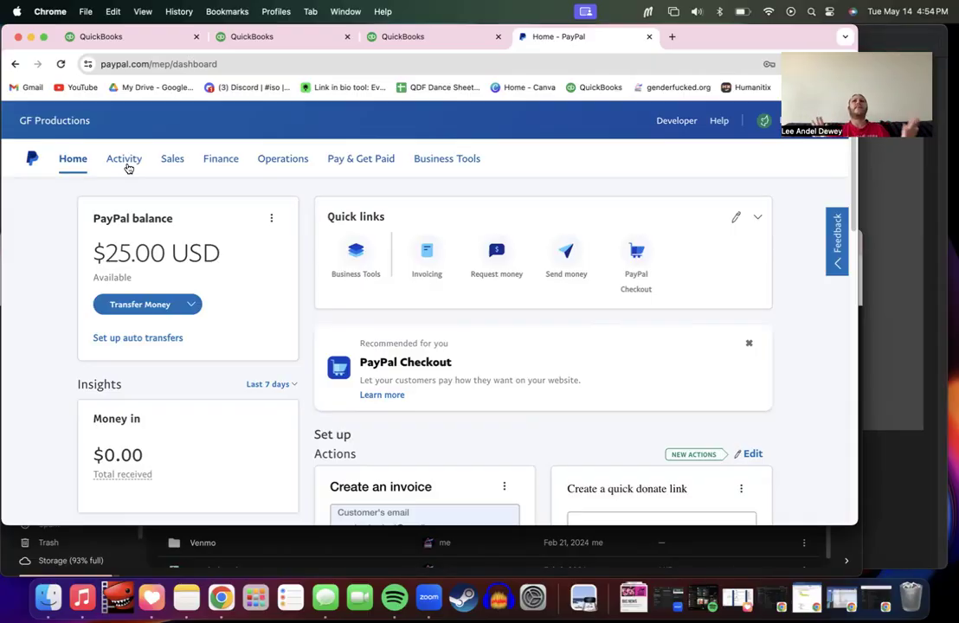
{"action": "mouse_move", "coordinate": [128, 168]}
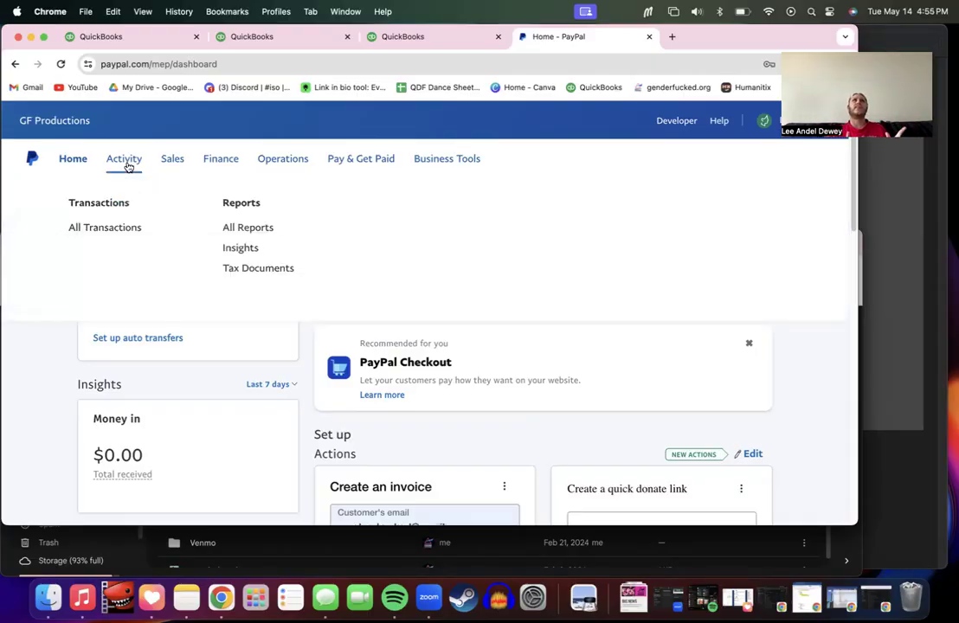
{"action": "left_click", "coordinate": [128, 168]}
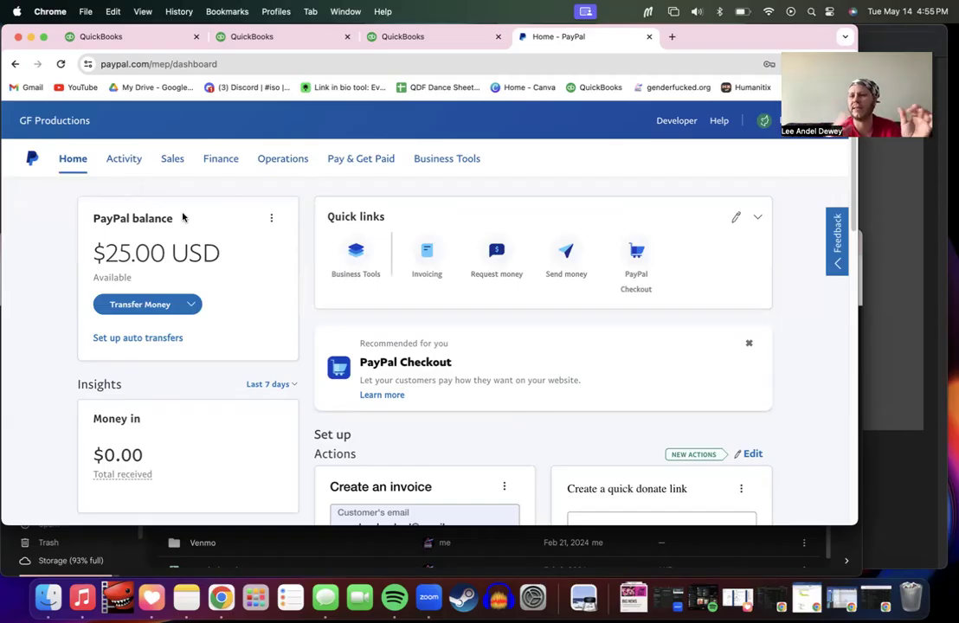
{"action": "left_click", "coordinate": [127, 164]}
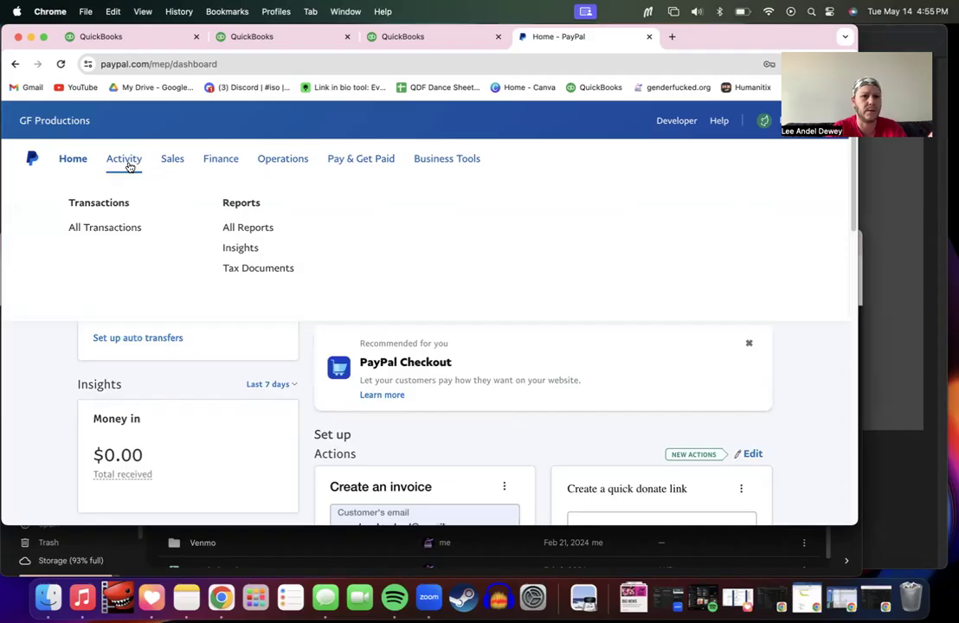
{"action": "left_click", "coordinate": [128, 165]}
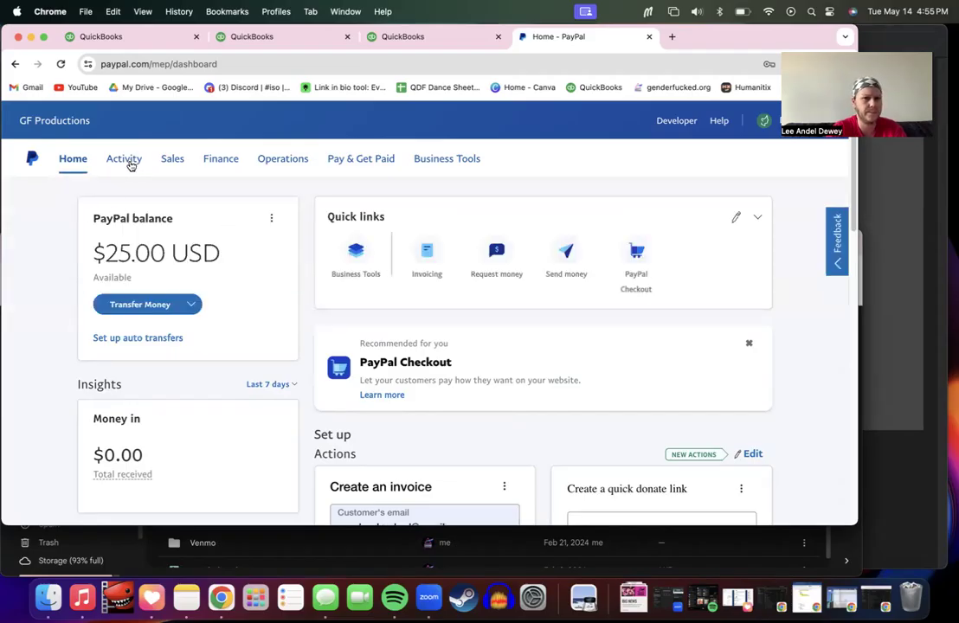
{"action": "left_click", "coordinate": [130, 163]}
Step: Open All Reports, switch to the classic layout, and go to Monthly statements
{"action": "left_click", "coordinate": [248, 229]}
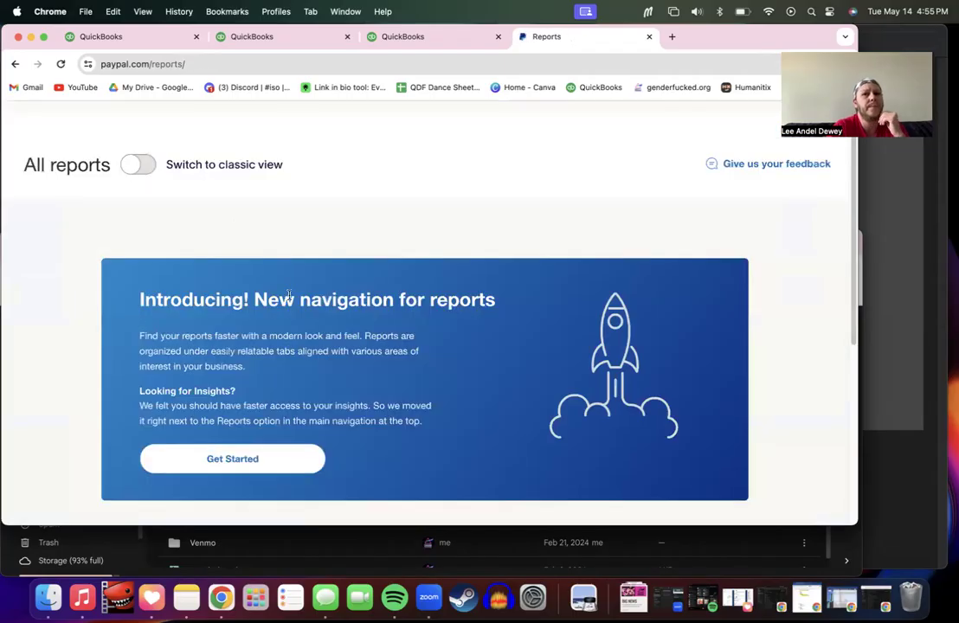
{"action": "scroll", "coordinate": [290, 298], "scroll_direction": "down", "scroll_amount": 2}
{"action": "left_click", "coordinate": [250, 379]}
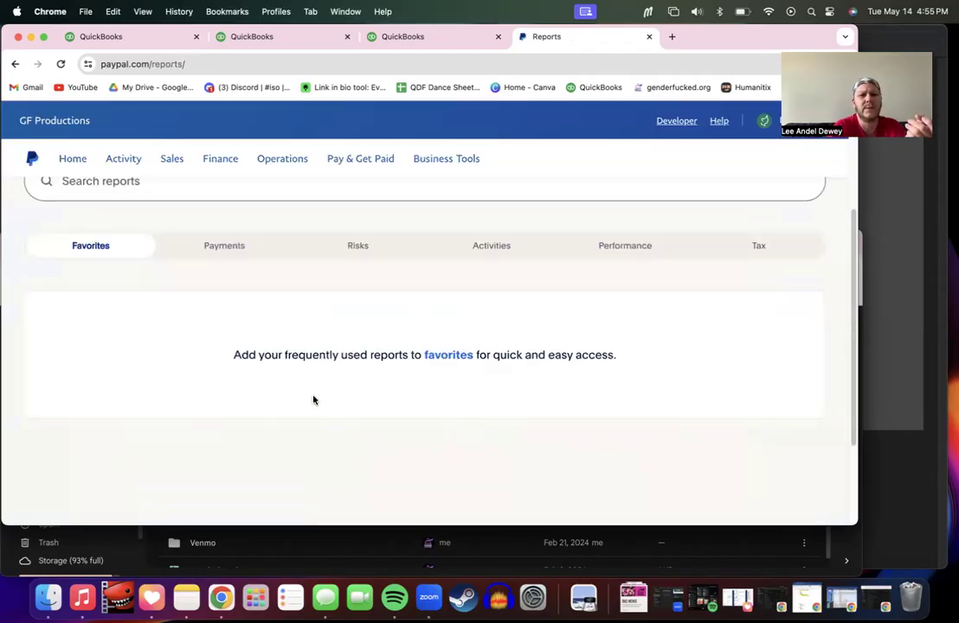
{"action": "scroll", "coordinate": [437, 407], "scroll_direction": "up", "scroll_amount": 3}
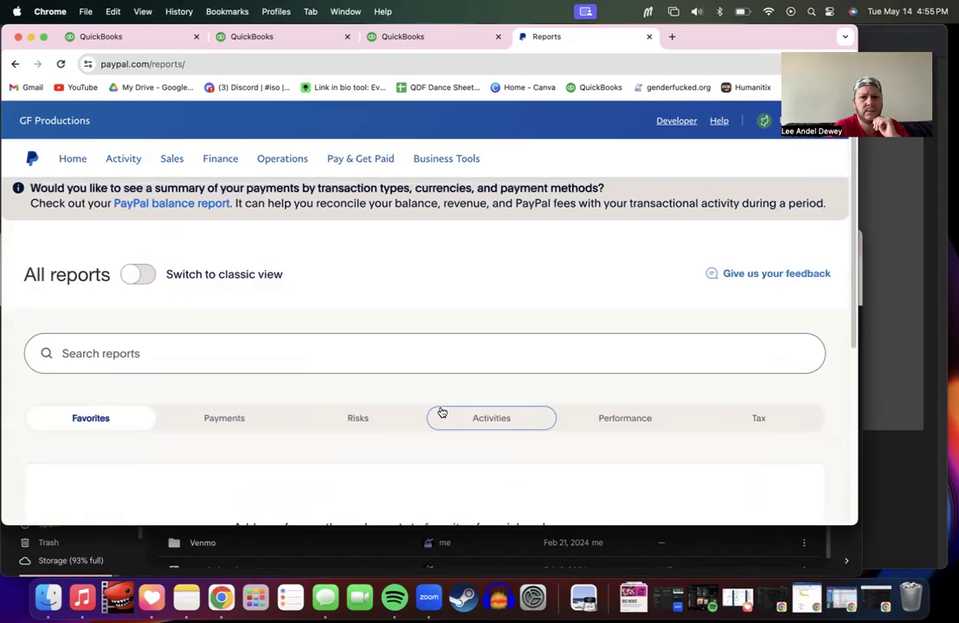
{"action": "scroll", "coordinate": [398, 393], "scroll_direction": "down", "scroll_amount": 3}
{"action": "scroll", "coordinate": [396, 393], "scroll_direction": "up", "scroll_amount": 2}
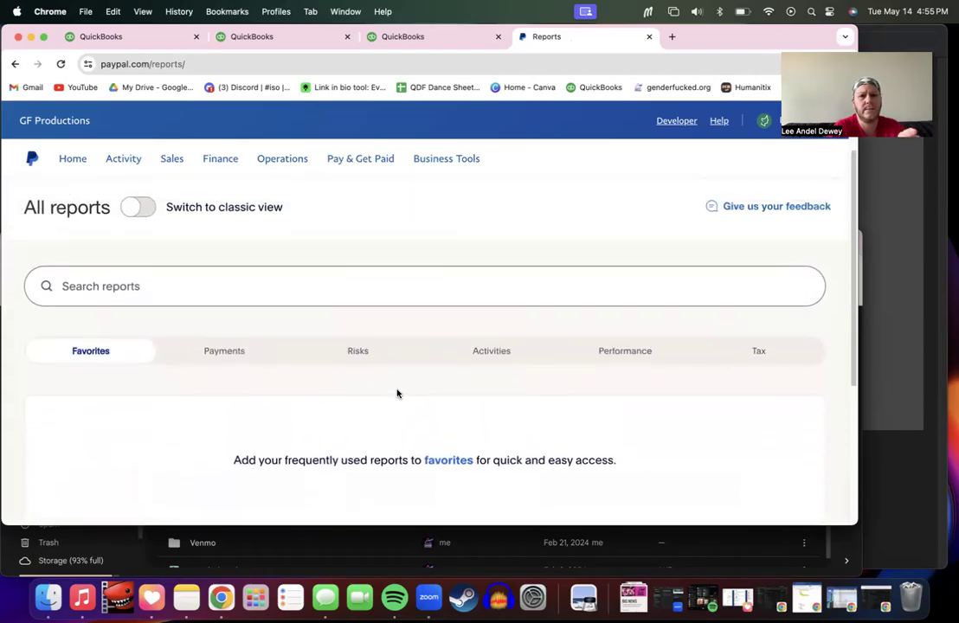
{"action": "left_click", "coordinate": [136, 209]}
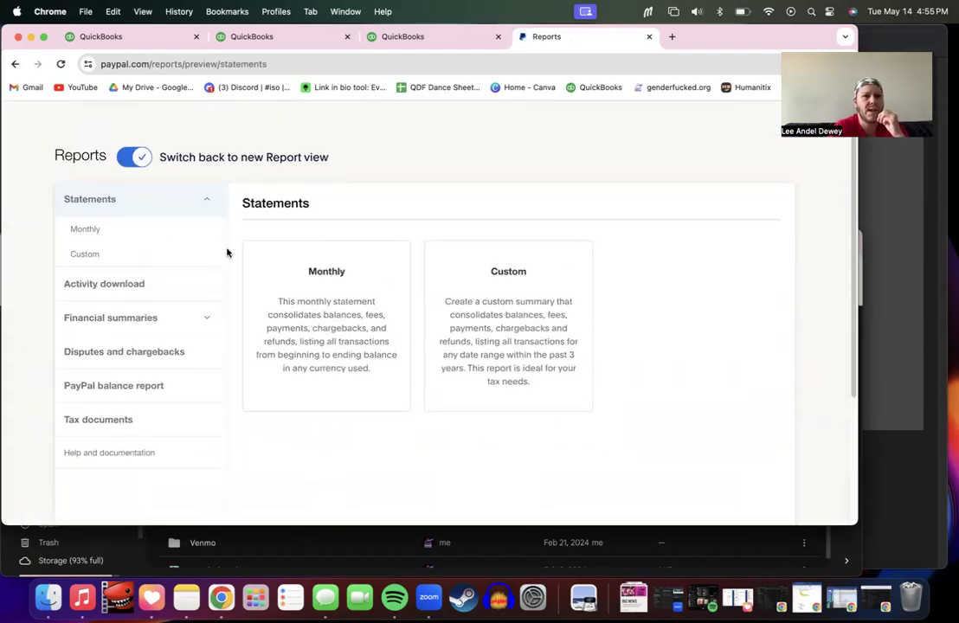
{"action": "left_click", "coordinate": [267, 374]}
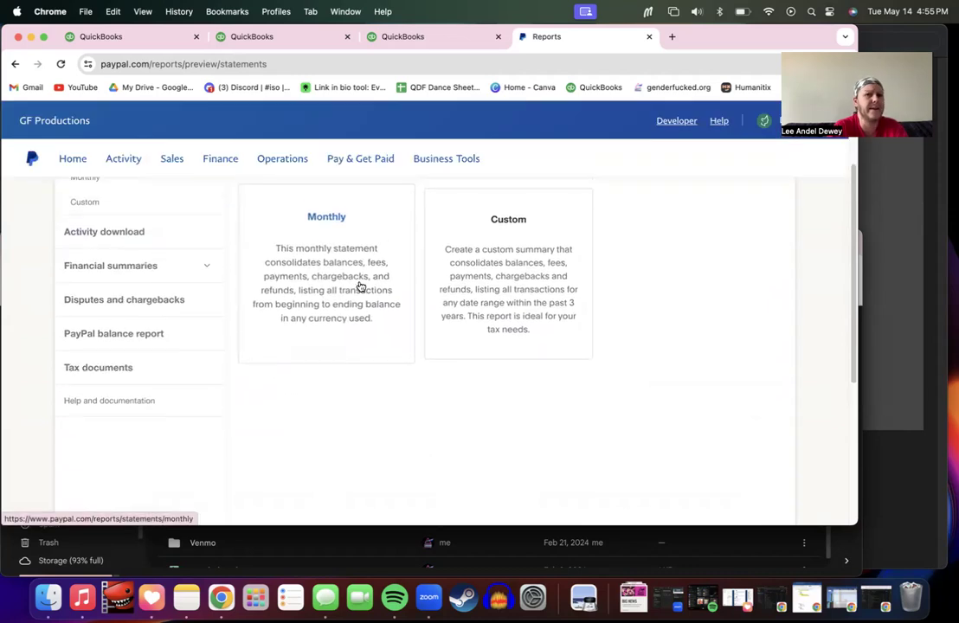
{"action": "scroll", "coordinate": [379, 310], "scroll_direction": "down", "scroll_amount": 3}
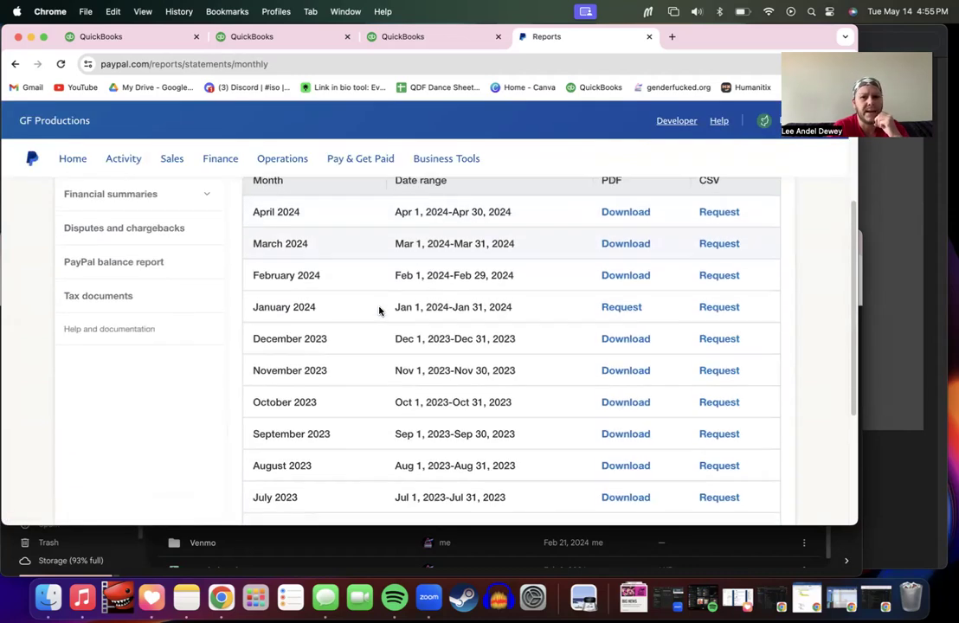
{"action": "scroll", "coordinate": [403, 398], "scroll_direction": "down", "scroll_amount": 5}
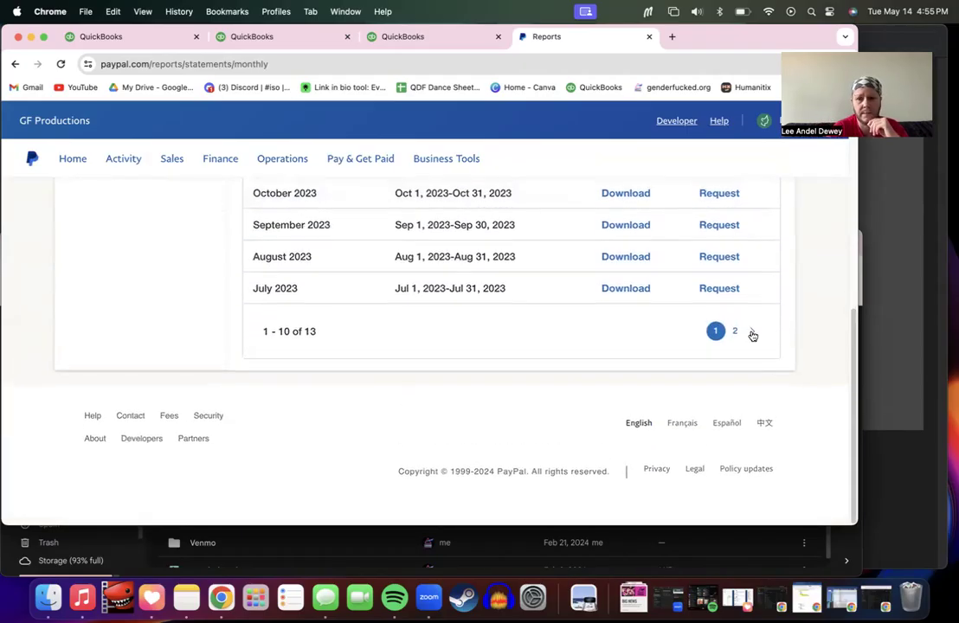
{"action": "scroll", "coordinate": [752, 335], "scroll_direction": "up", "scroll_amount": 5}
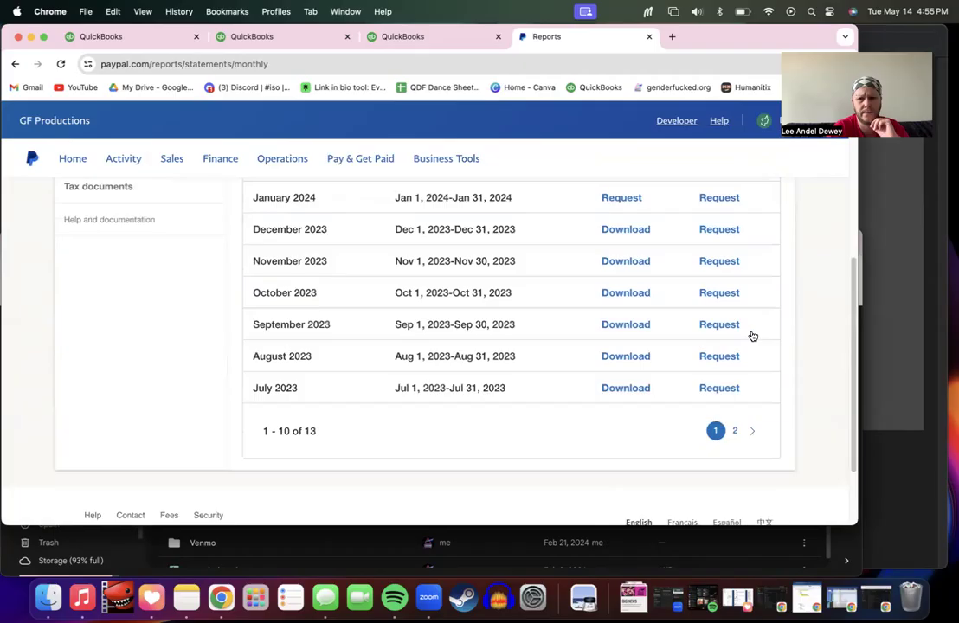
{"action": "scroll", "coordinate": [353, 339], "scroll_direction": "down", "scroll_amount": 1}
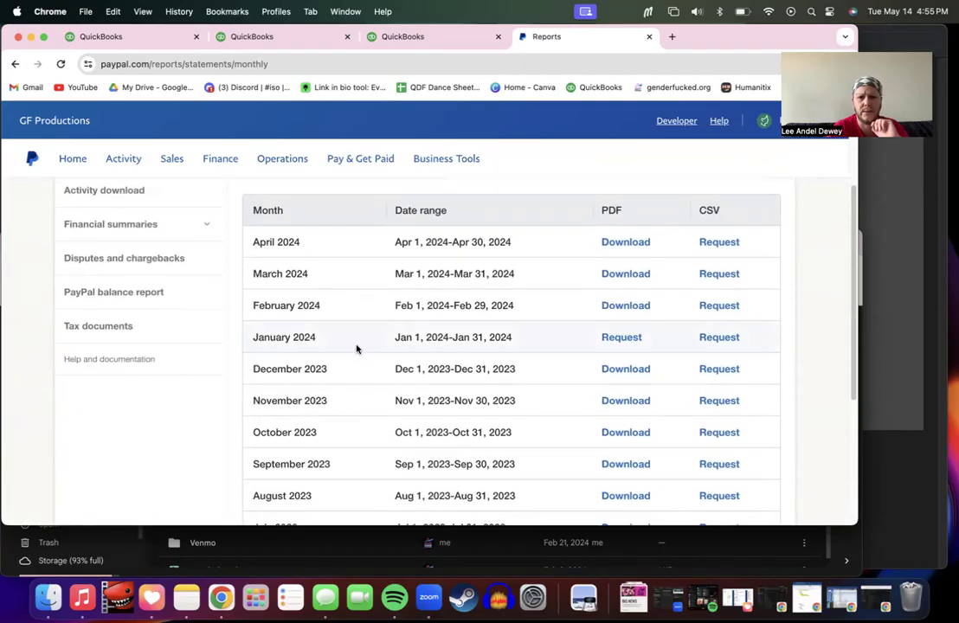
Step: Request the January 2024 PDF and January–April CSVs; download the February, March and April PDFs
{"action": "left_click", "coordinate": [627, 342]}
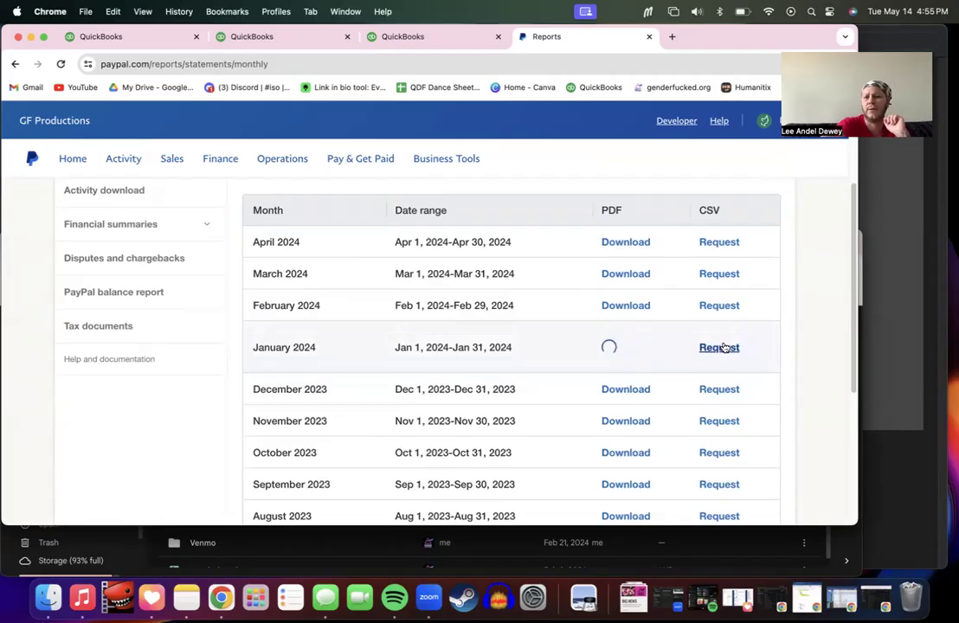
{"action": "left_click", "coordinate": [621, 305]}
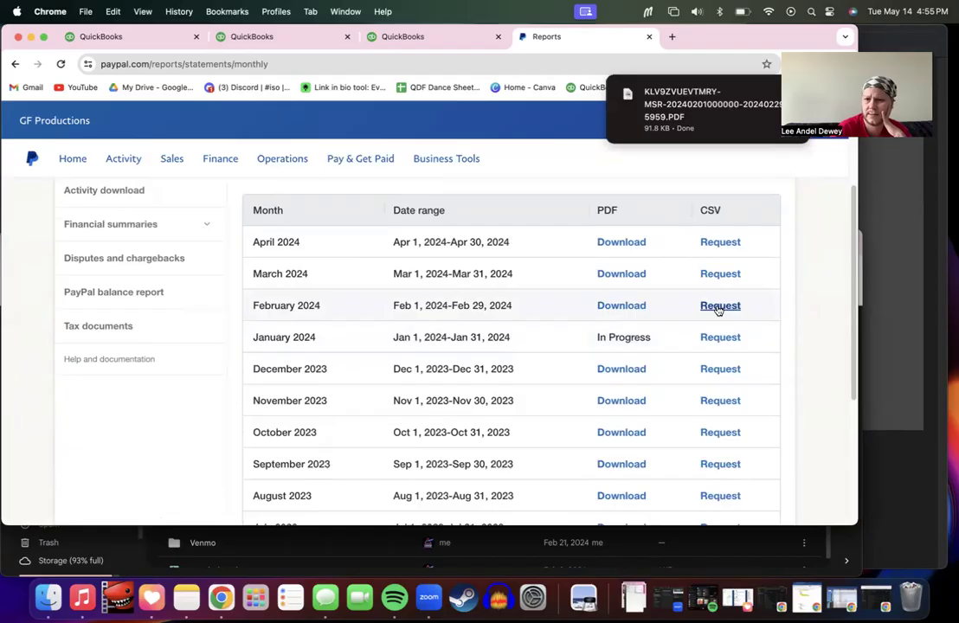
{"action": "left_click", "coordinate": [721, 307]}
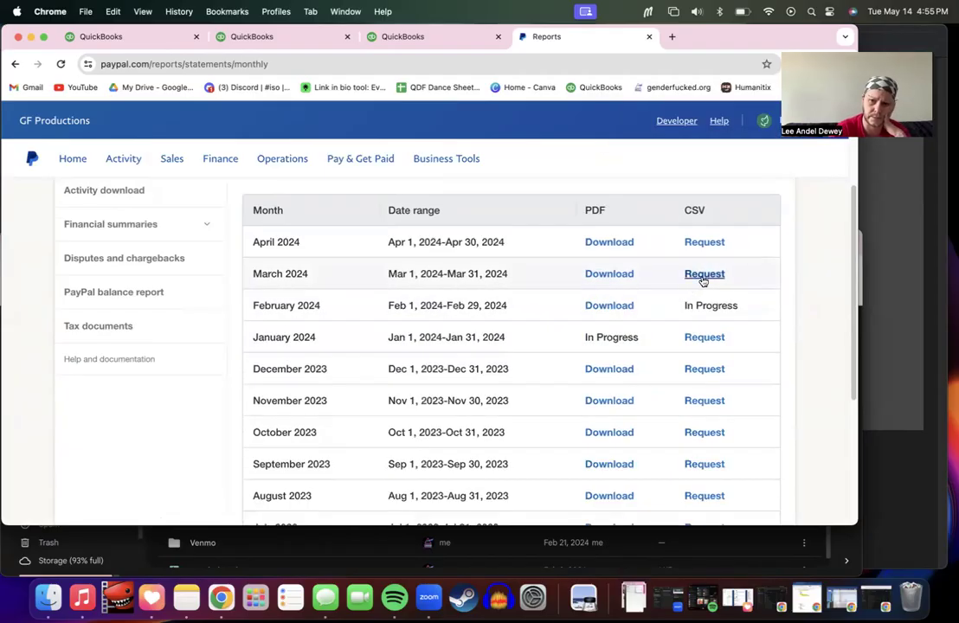
{"action": "left_click", "coordinate": [701, 276]}
{"action": "left_click", "coordinate": [708, 244]}
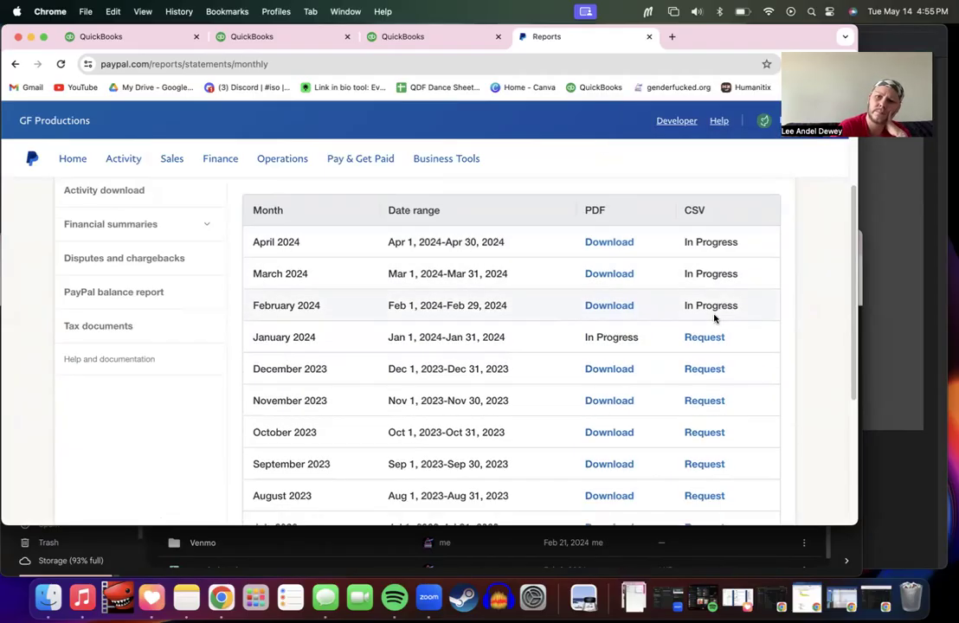
{"action": "left_click", "coordinate": [715, 336]}
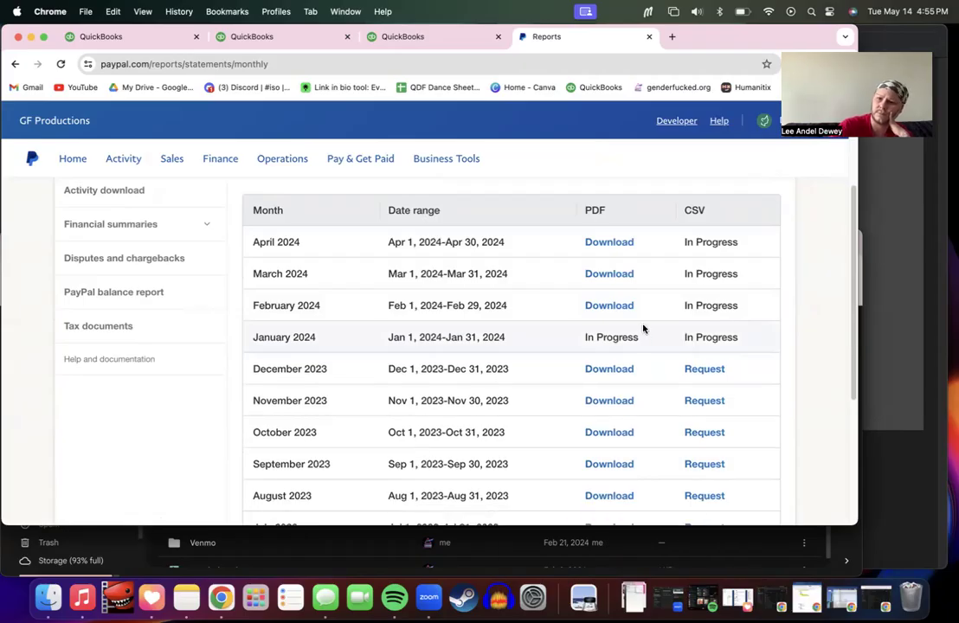
{"action": "left_click", "coordinate": [611, 276]}
{"action": "left_click", "coordinate": [611, 244]}
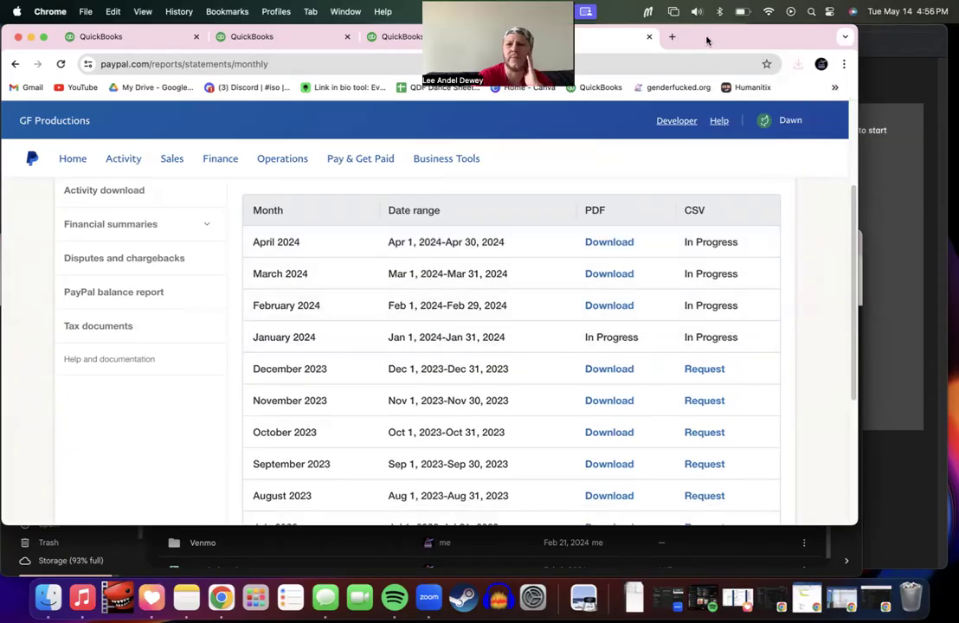
{"action": "left_click_drag", "start_coordinate": [706, 32], "coordinate": [723, 47]}
Step: In Downloads, delete the duplicate copy of the February 2024 statement PDF
{"action": "left_click", "coordinate": [47, 602]}
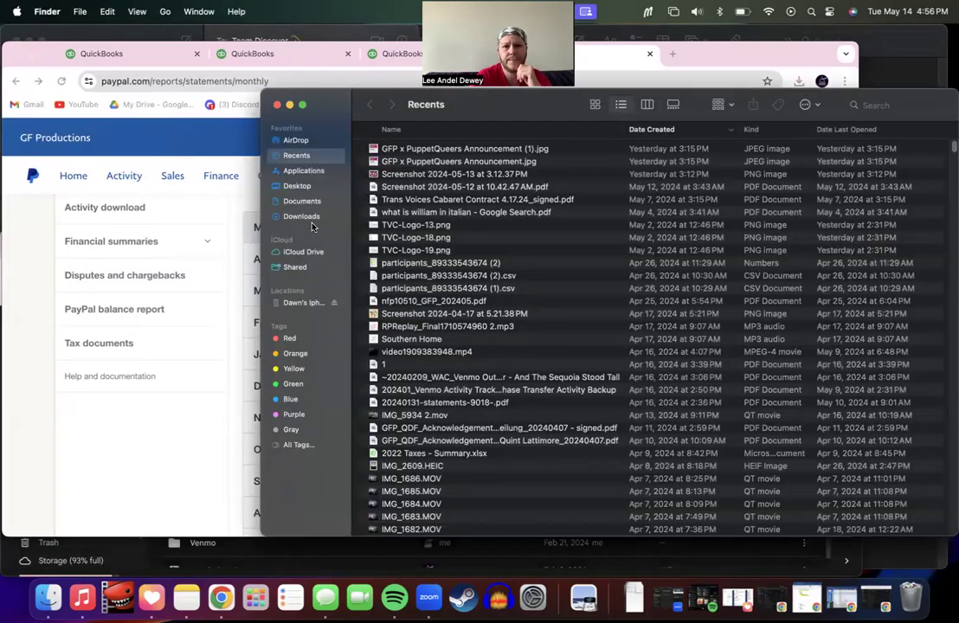
{"action": "left_click", "coordinate": [312, 217]}
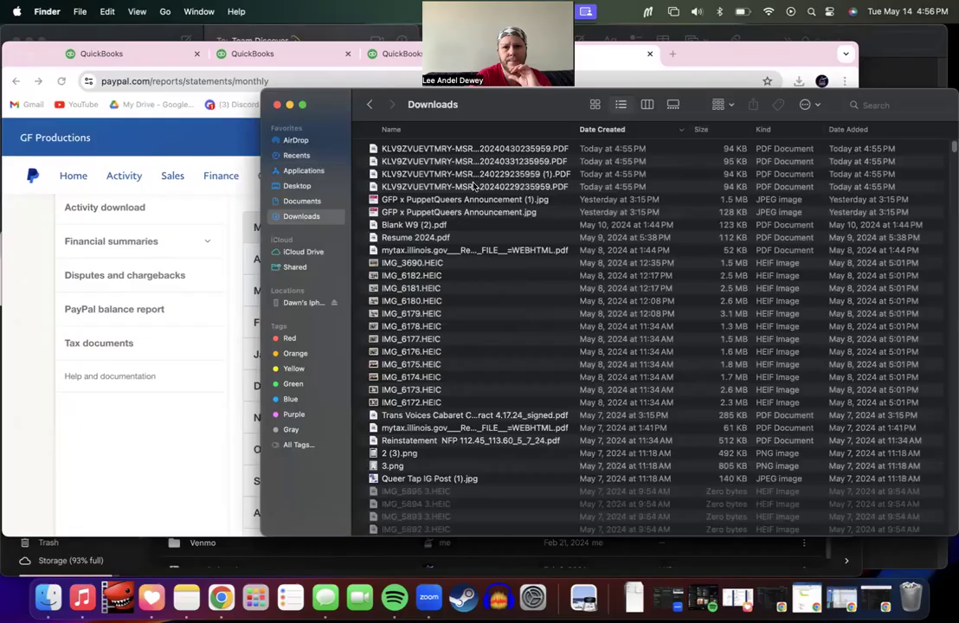
{"action": "left_click", "coordinate": [520, 187]}
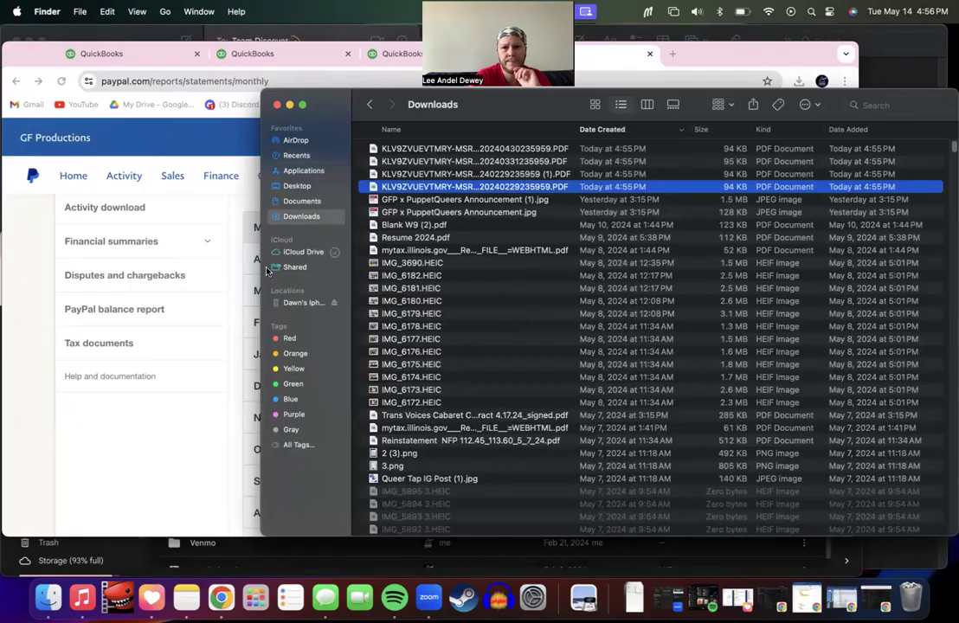
{"action": "left_click", "coordinate": [249, 232]}
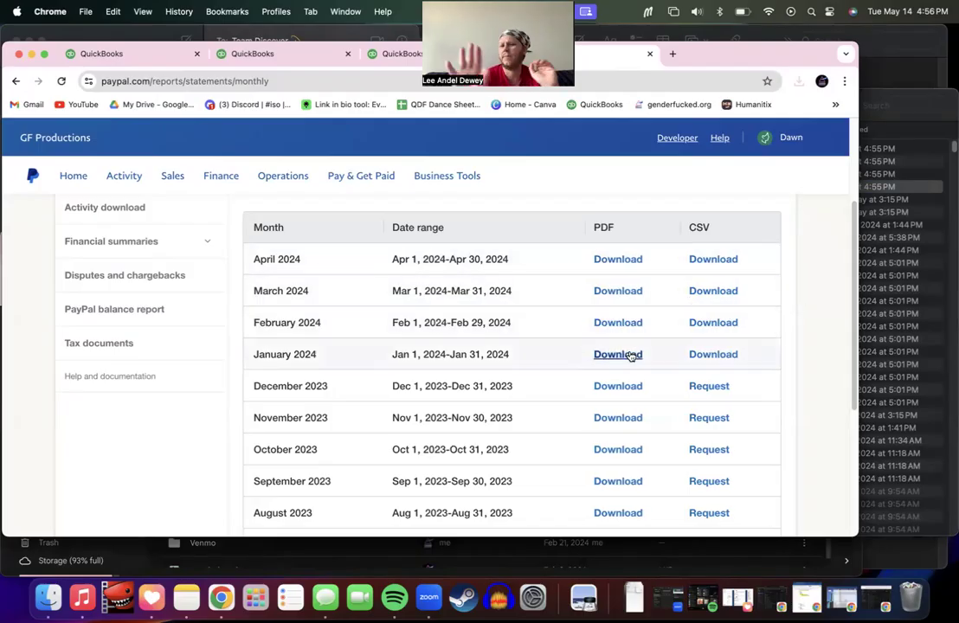
{"action": "left_click", "coordinate": [895, 263]}
{"action": "left_click", "coordinate": [499, 187]}
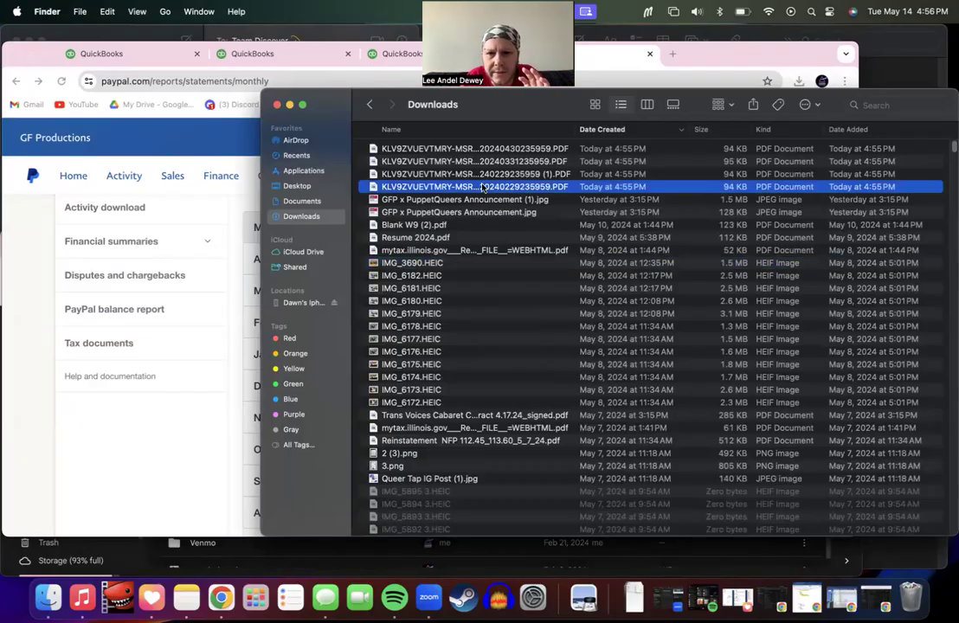
{"action": "left_click", "coordinate": [484, 187]}
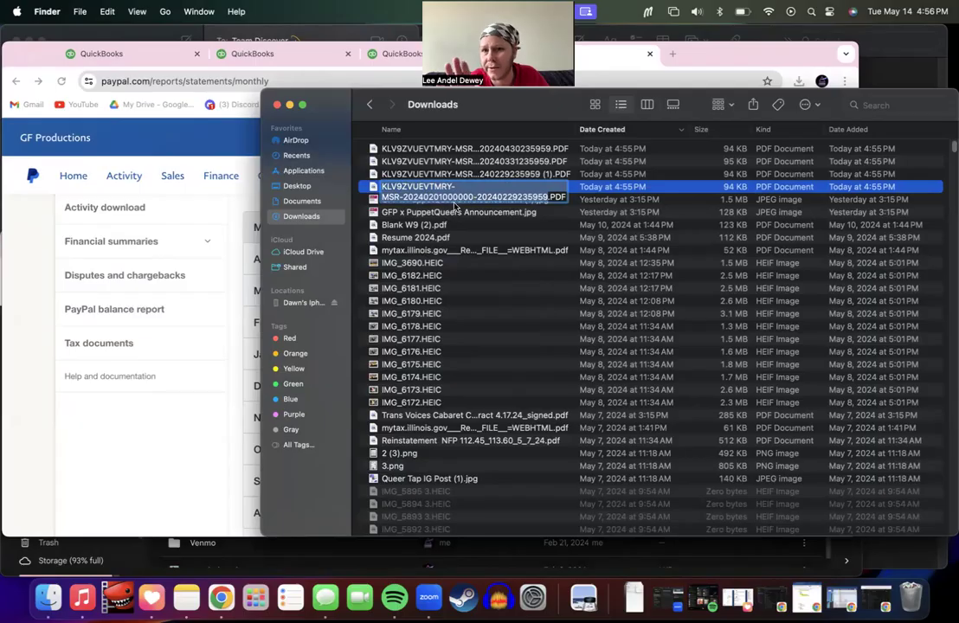
{"action": "left_click", "coordinate": [486, 175]}
{"action": "right_click", "coordinate": [488, 174]}
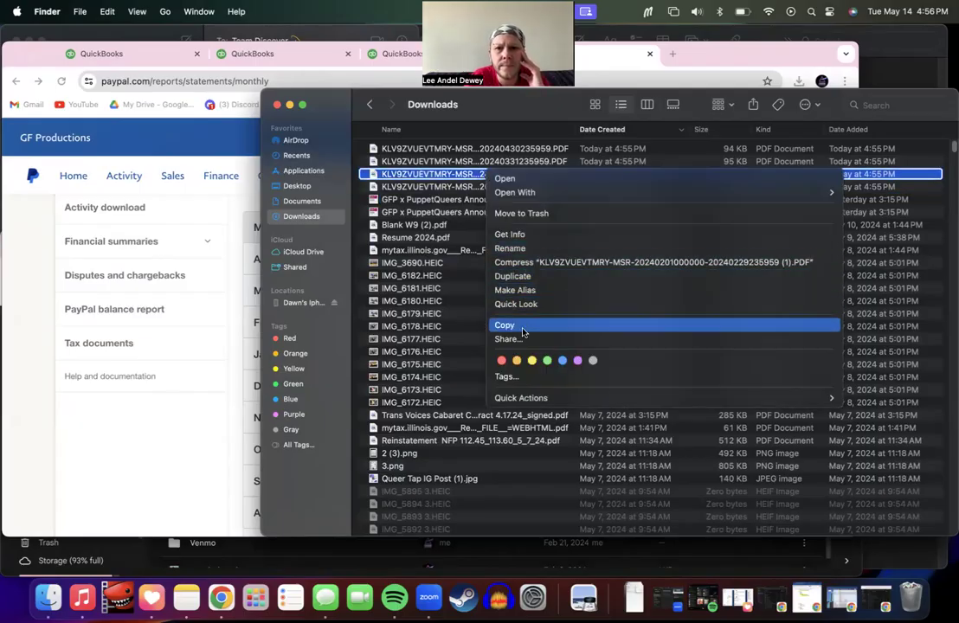
{"action": "left_click", "coordinate": [546, 214]}
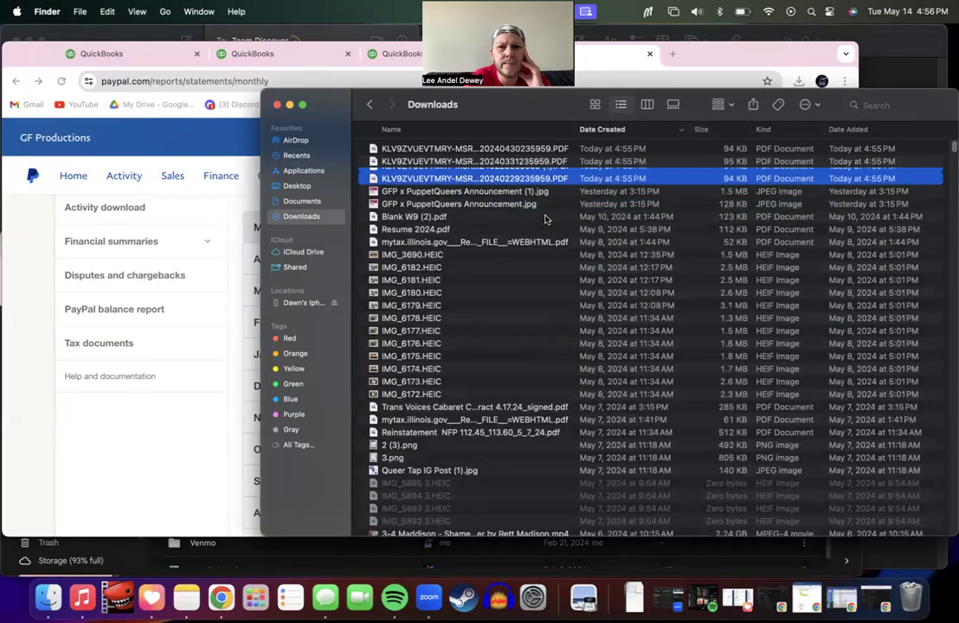
{"action": "left_click", "coordinate": [546, 161]}
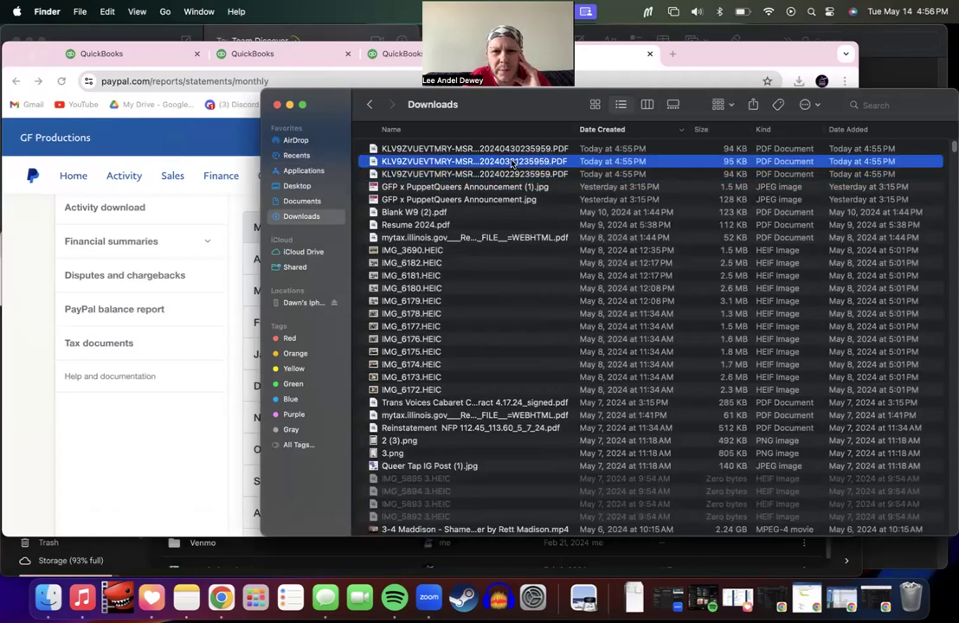
Step: Download the January 2024 statement PDF and widen the Finder window to show full file names
{"action": "left_click", "coordinate": [221, 234]}
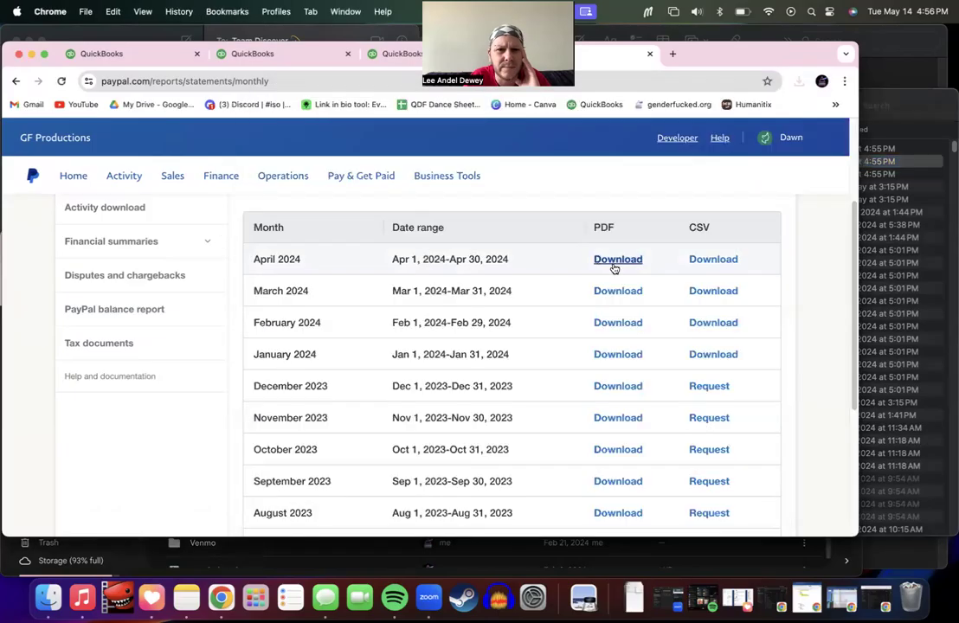
{"action": "left_click", "coordinate": [610, 365]}
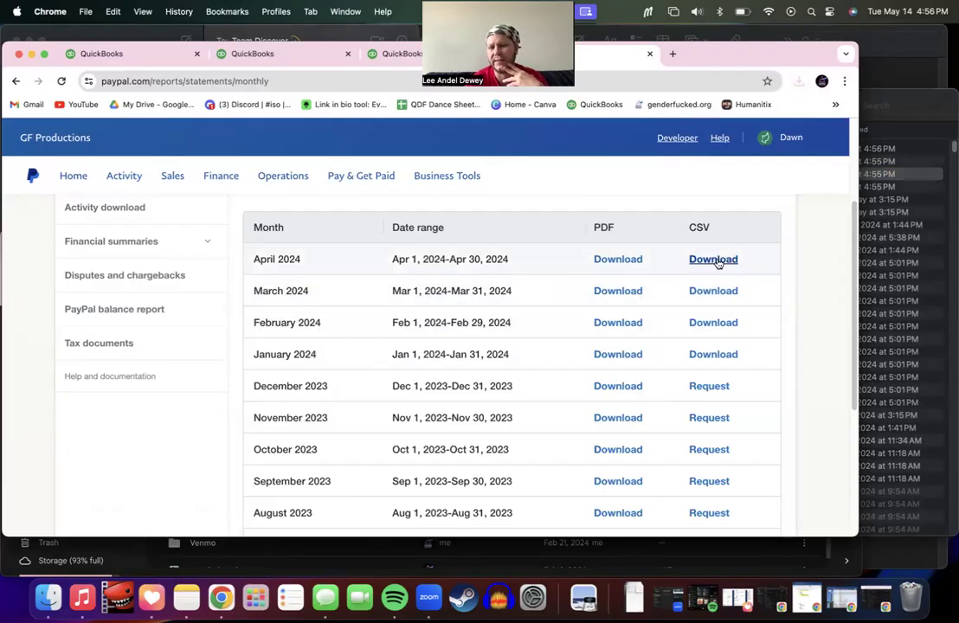
{"action": "left_click", "coordinate": [901, 263]}
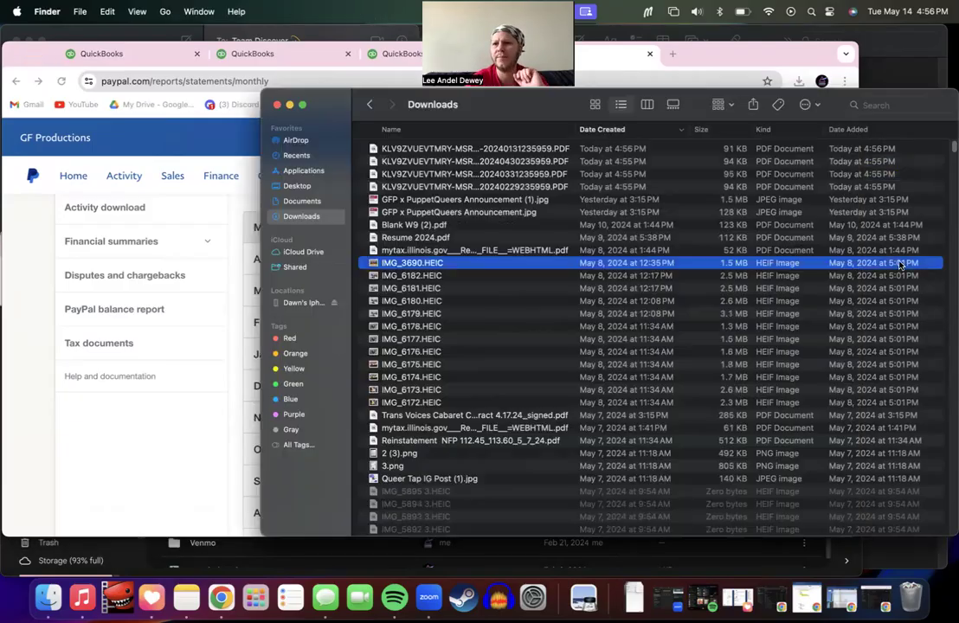
{"action": "left_click", "coordinate": [539, 188]}
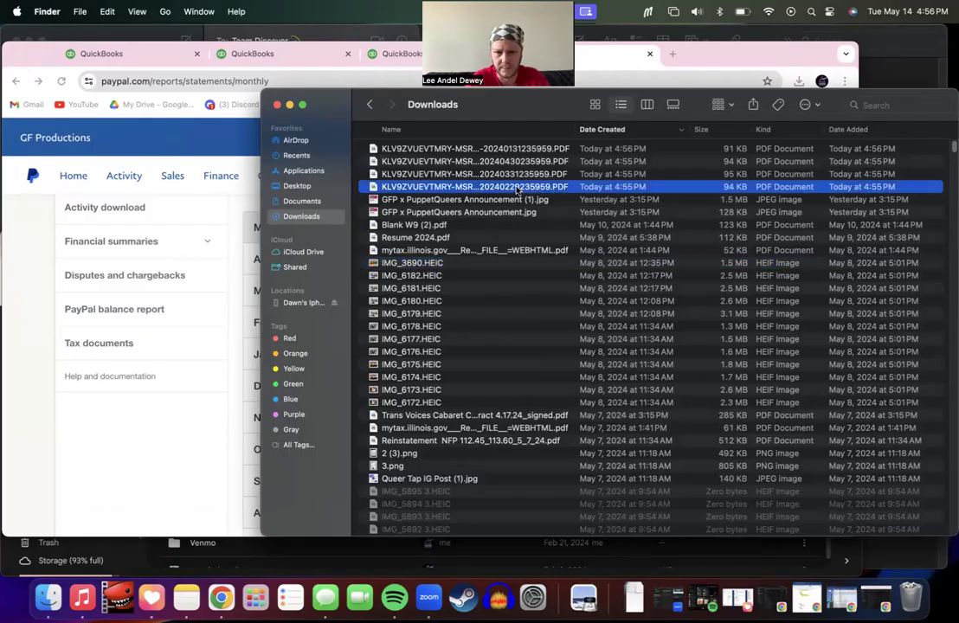
{"action": "left_click_drag", "start_coordinate": [262, 188], "coordinate": [108, 191]}
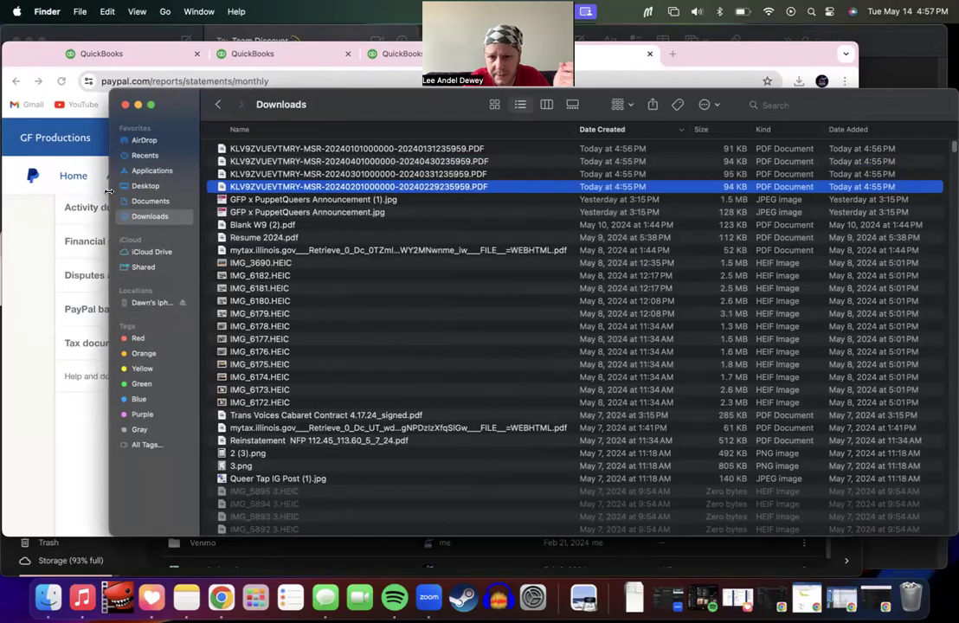
{"action": "double_click", "coordinate": [440, 188]}
Step: Rename the February statement to 202402_PayPal_Statement, copy that name, and close it
{"action": "double_click", "coordinate": [506, 191]}
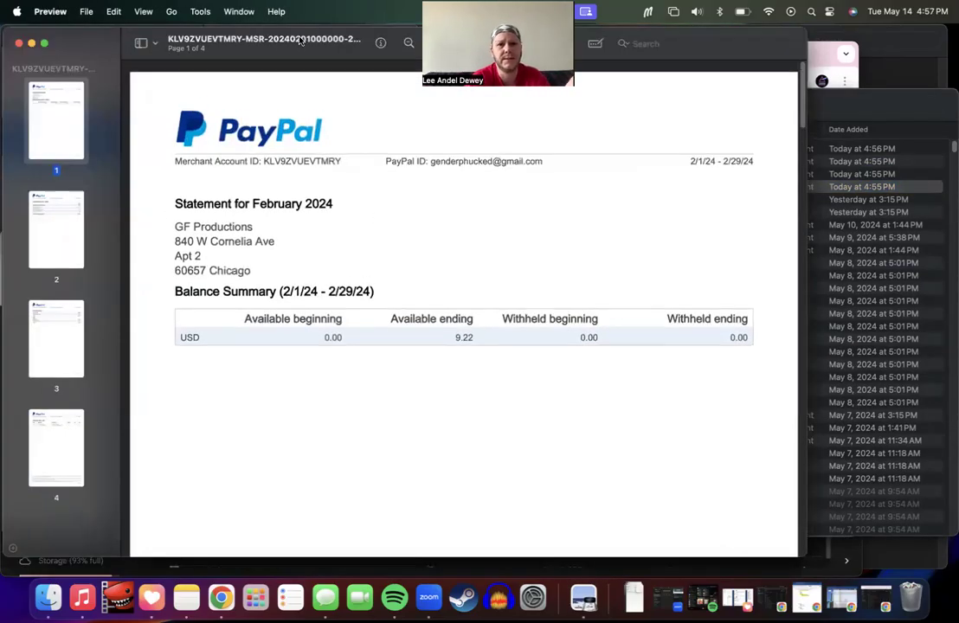
{"action": "left_click", "coordinate": [322, 41]}
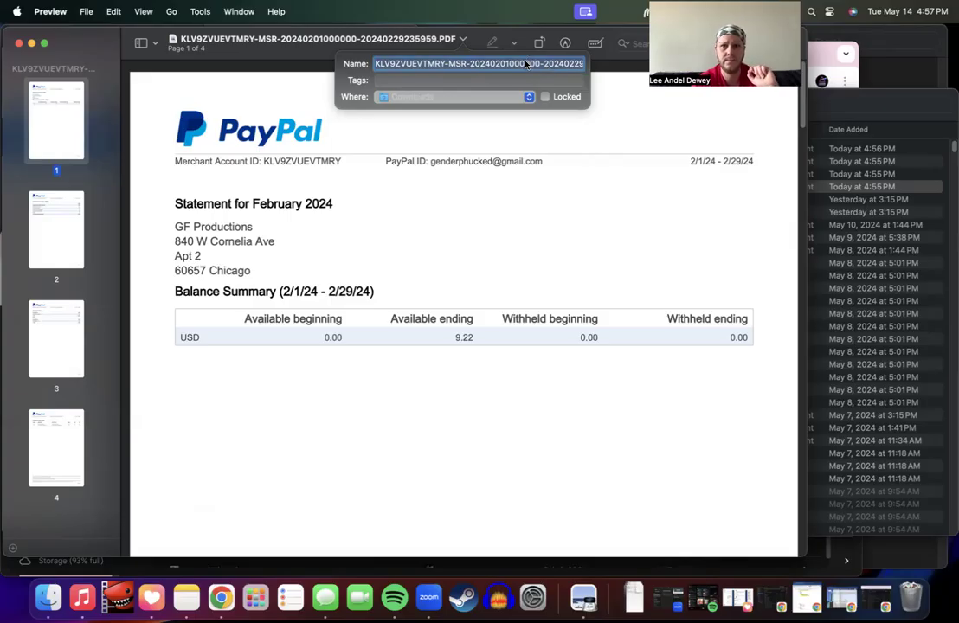
{"action": "left_click", "coordinate": [498, 175]}
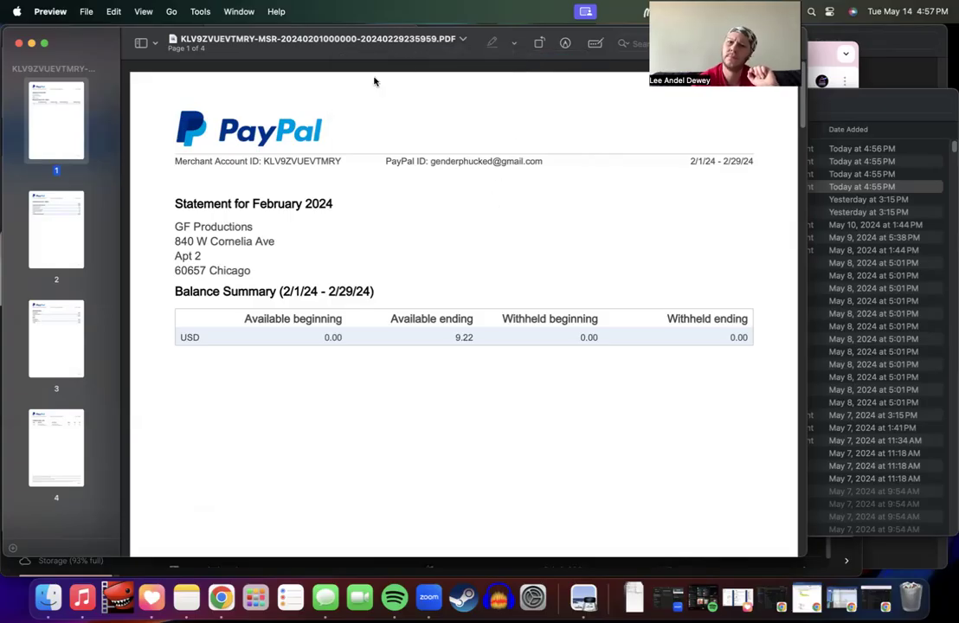
{"action": "left_click", "coordinate": [340, 42]}
{"action": "key", "text": "BackSpace"}
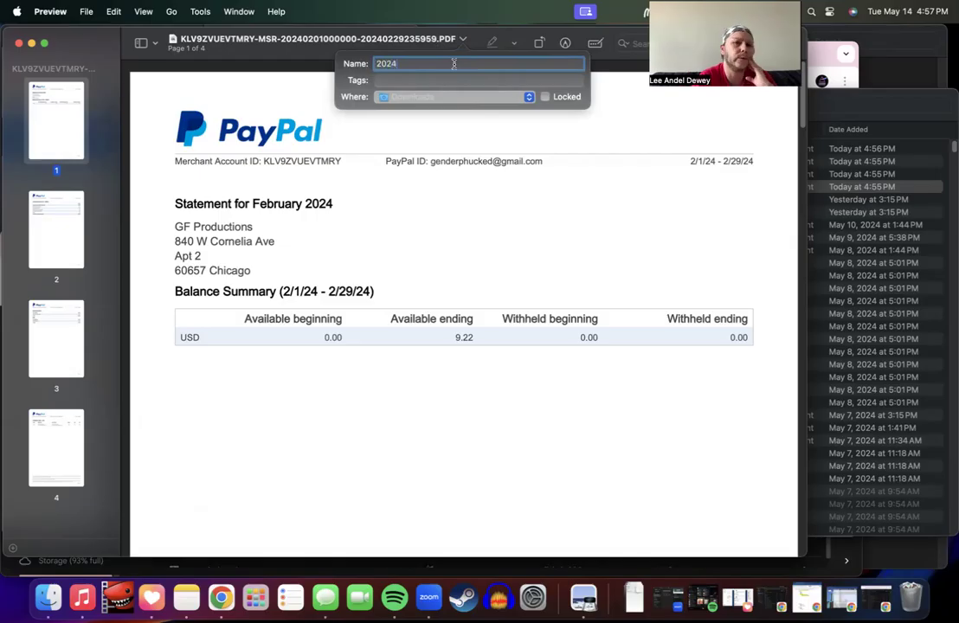
{"action": "type", "text": "202402_Pay"}
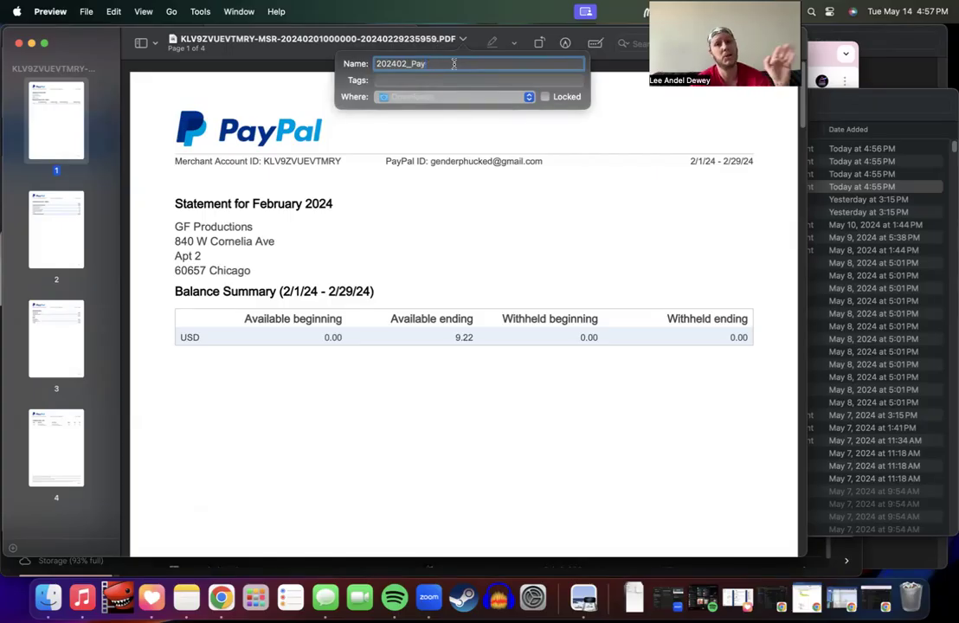
{"action": "type", "text": "Pal"}
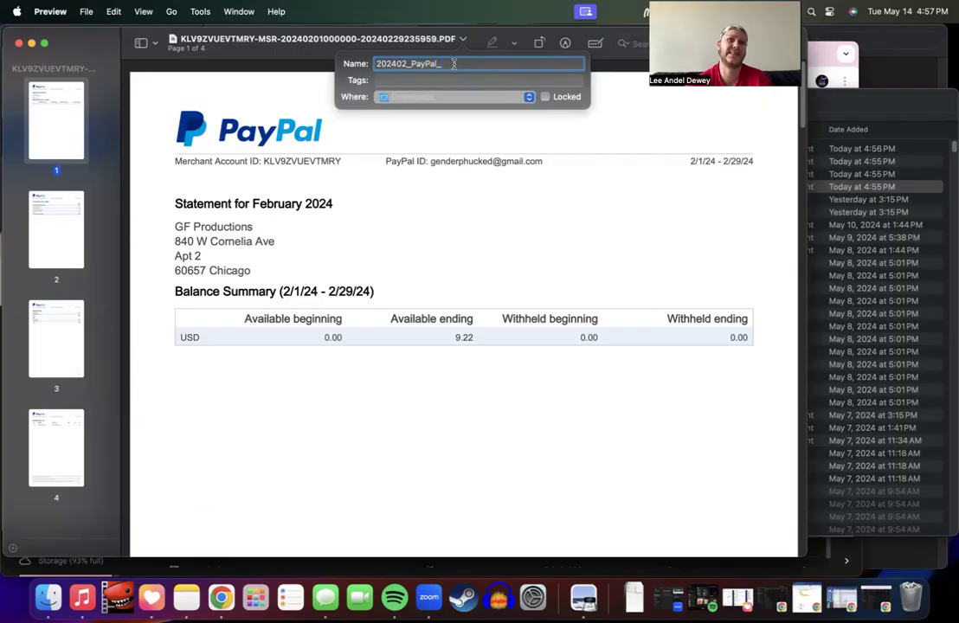
{"action": "type", "text": "_Statement"}
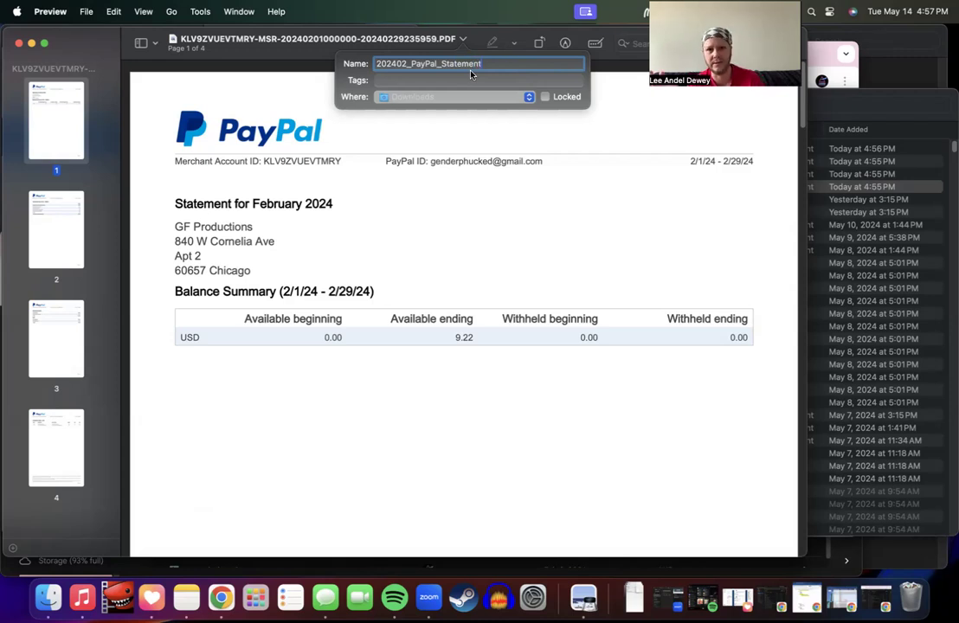
{"action": "left_click", "coordinate": [488, 139]}
{"action": "scroll", "coordinate": [507, 232], "scroll_direction": "down", "scroll_amount": 5}
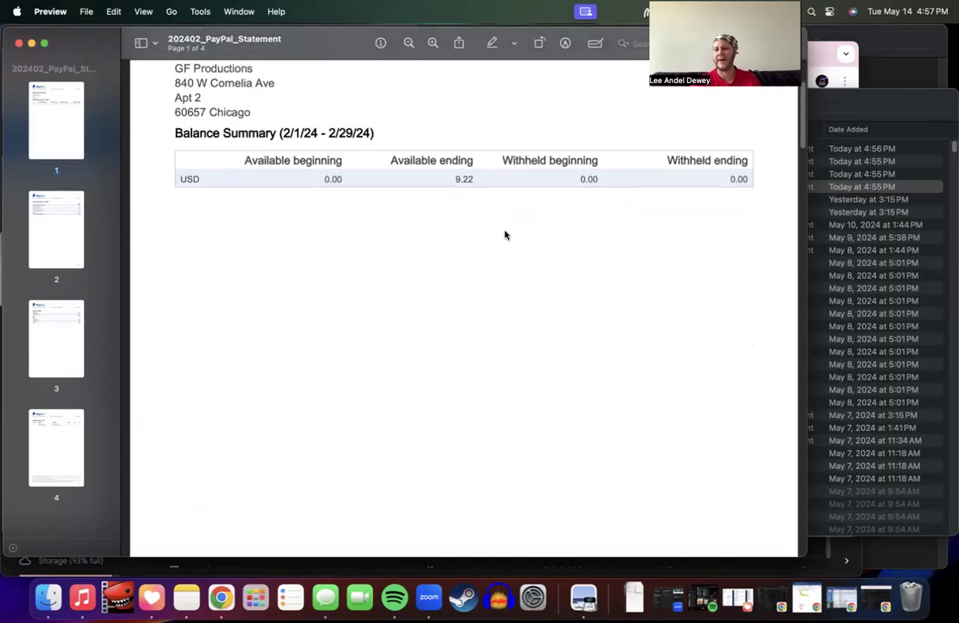
{"action": "scroll", "coordinate": [506, 234], "scroll_direction": "up", "scroll_amount": 4}
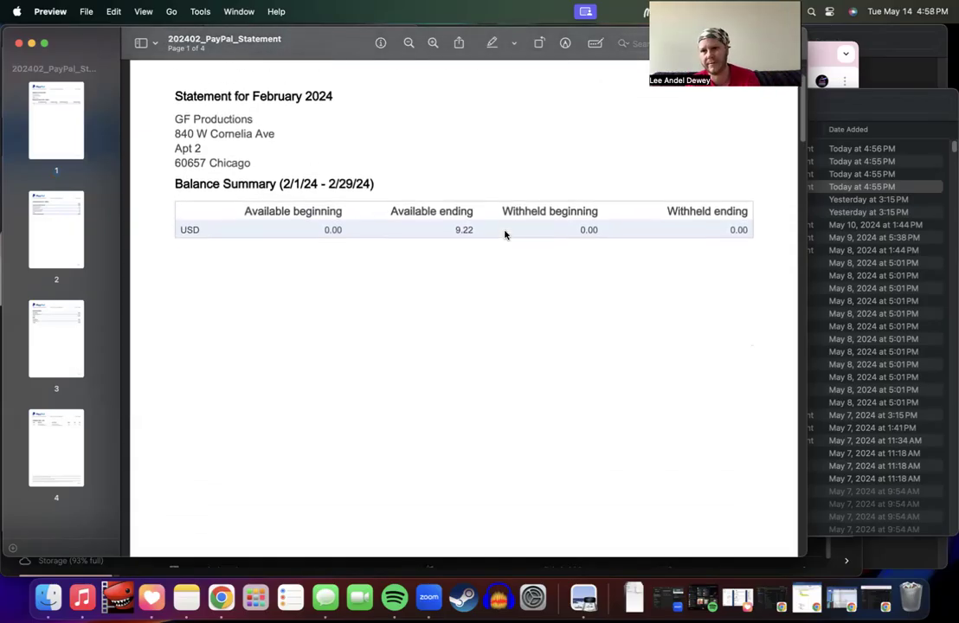
{"action": "scroll", "coordinate": [505, 235], "scroll_direction": "down", "scroll_amount": 10}
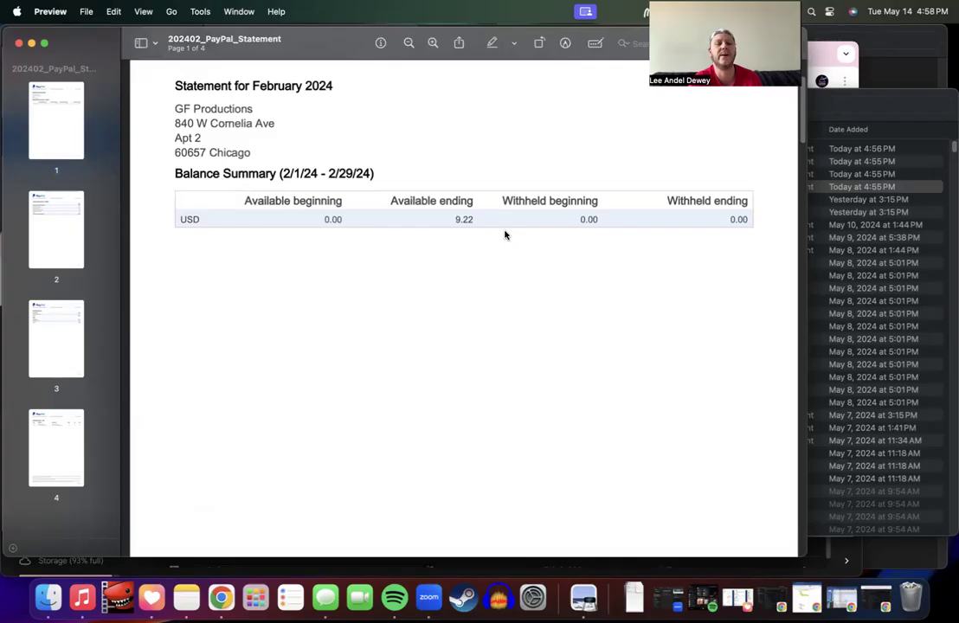
{"action": "scroll", "coordinate": [506, 235], "scroll_direction": "down", "scroll_amount": 5}
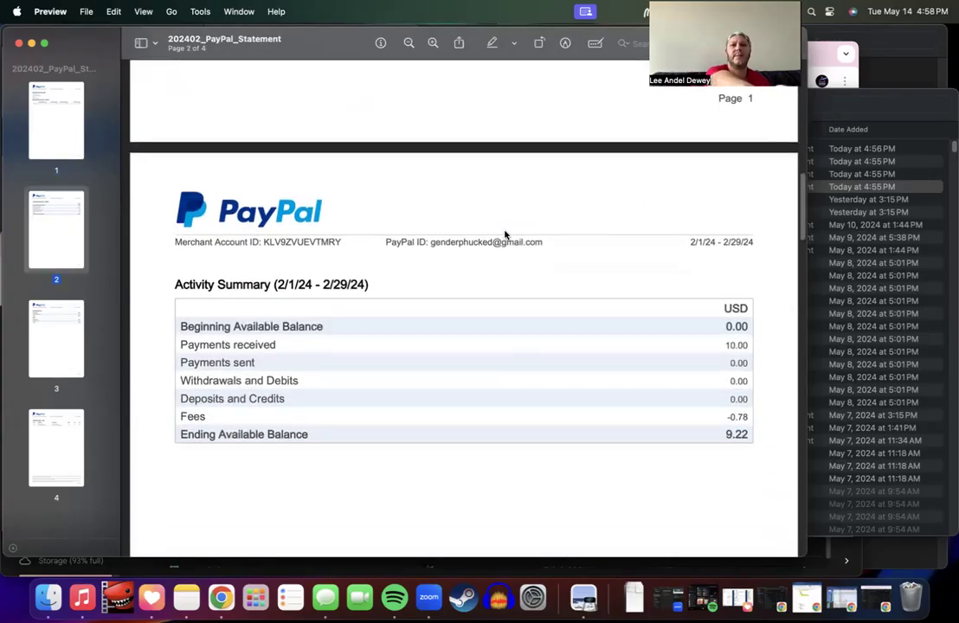
{"action": "scroll", "coordinate": [506, 233], "scroll_direction": "down", "scroll_amount": 1}
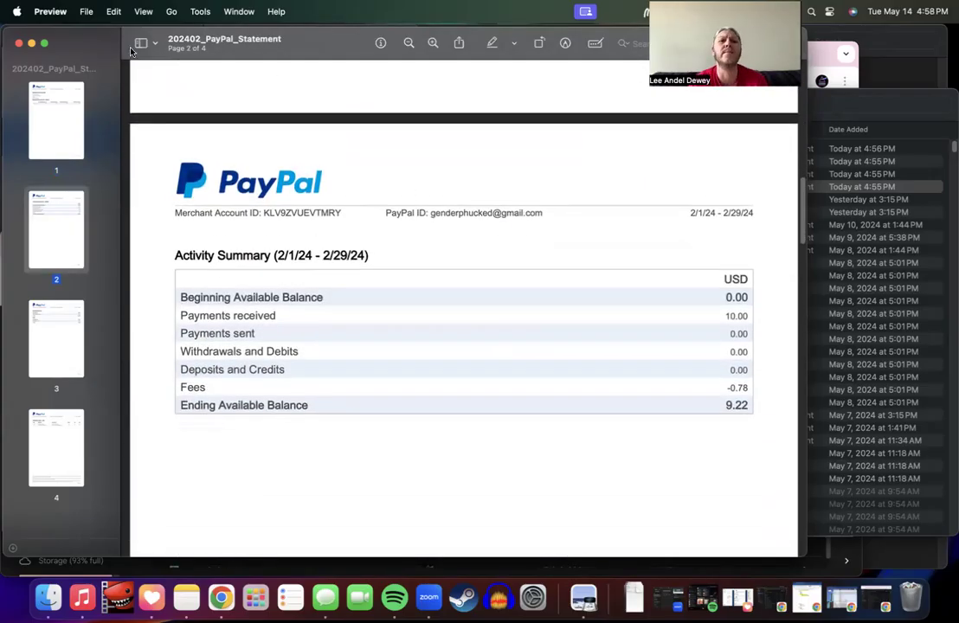
{"action": "scroll", "coordinate": [307, 124], "scroll_direction": "up", "scroll_amount": 12}
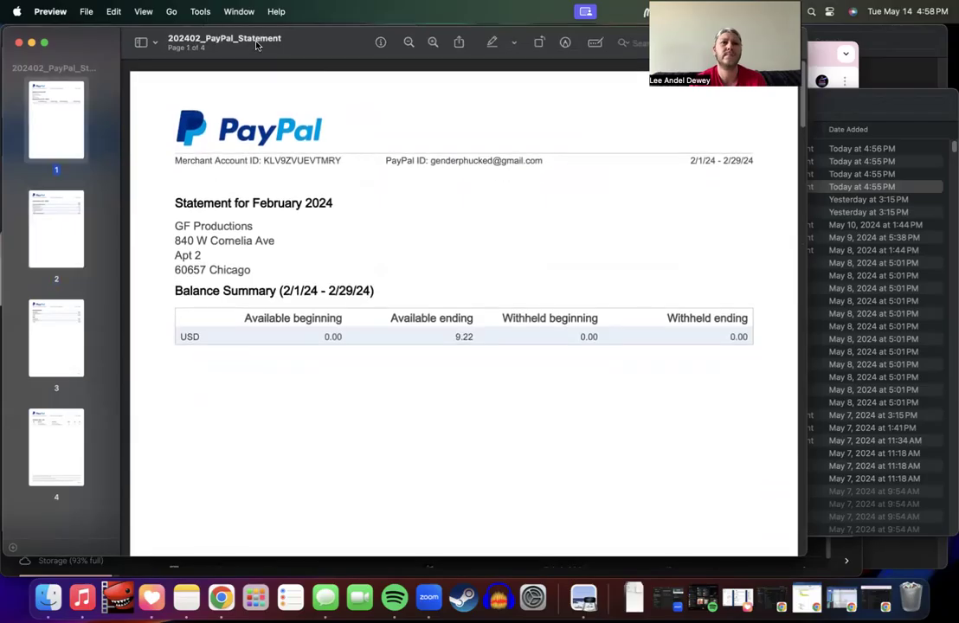
{"action": "left_click", "coordinate": [258, 40]}
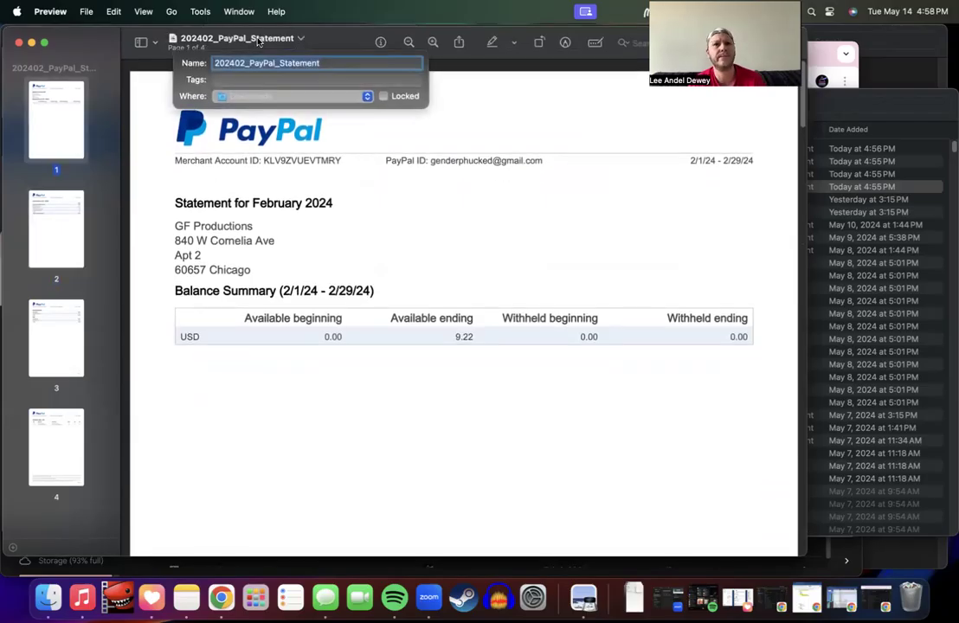
{"action": "key", "text": "super+c"}
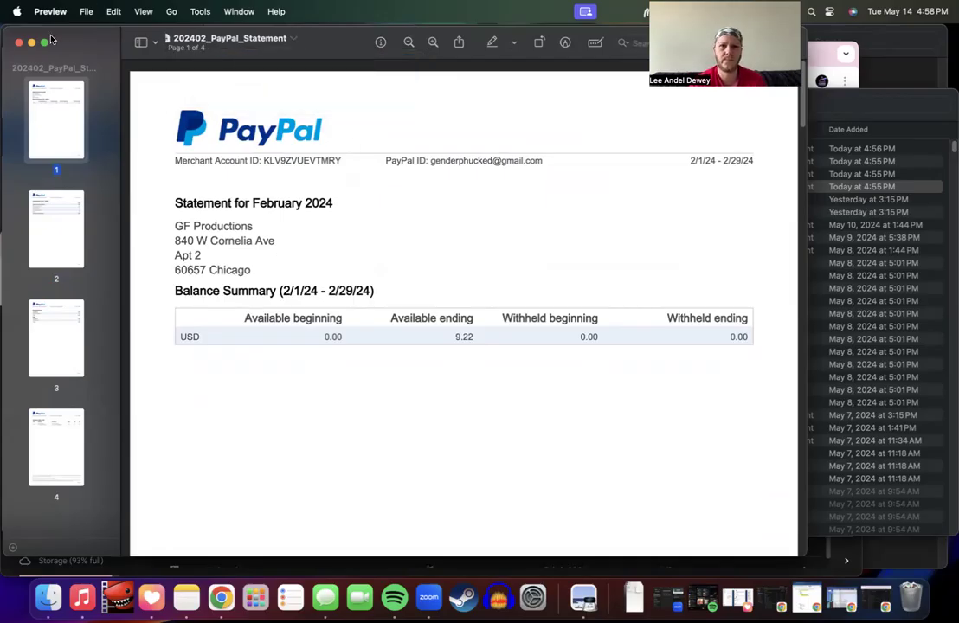
{"action": "left_click", "coordinate": [18, 42]}
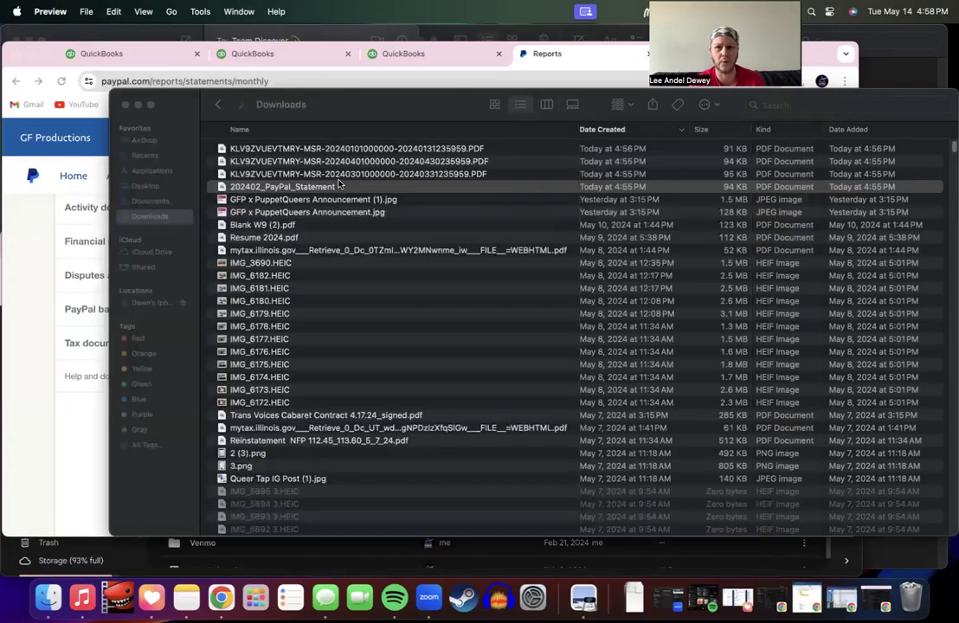
Step: Open the March statement and rename it 202403_PayPal_Statement from the copied name
{"action": "double_click", "coordinate": [338, 175]}
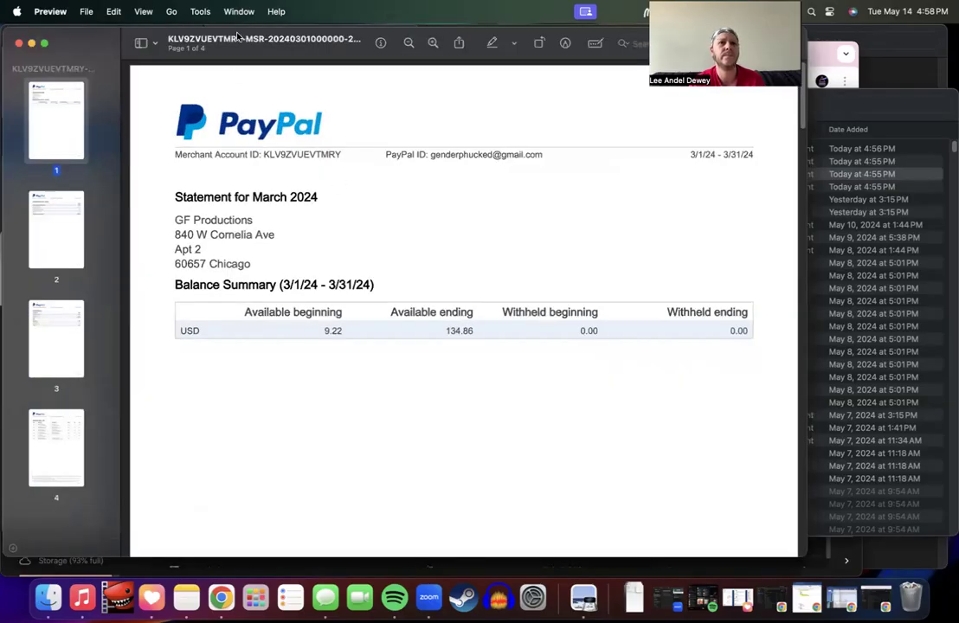
{"action": "left_click", "coordinate": [259, 39]}
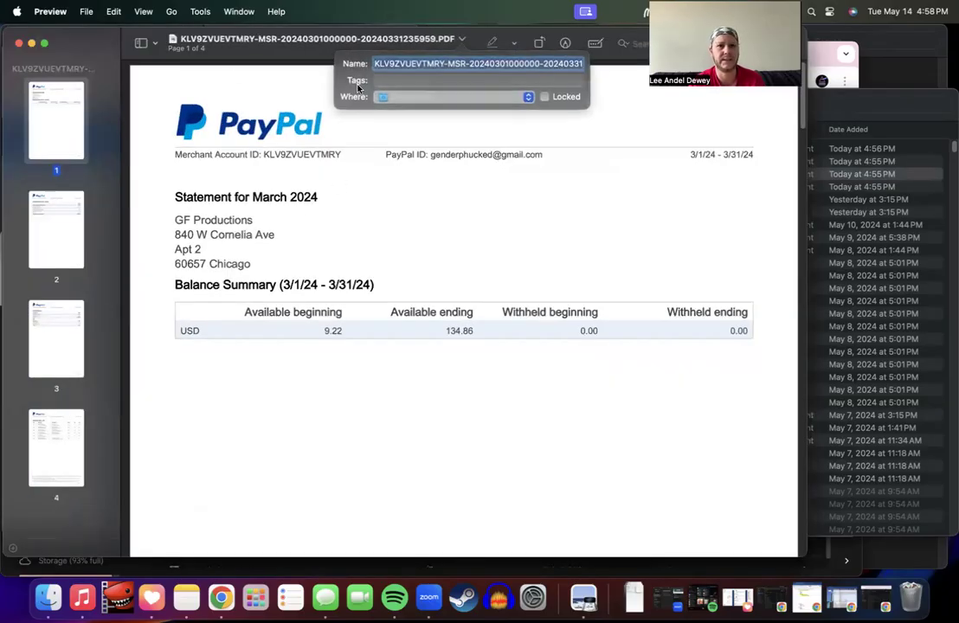
{"action": "key", "text": "super+v"}
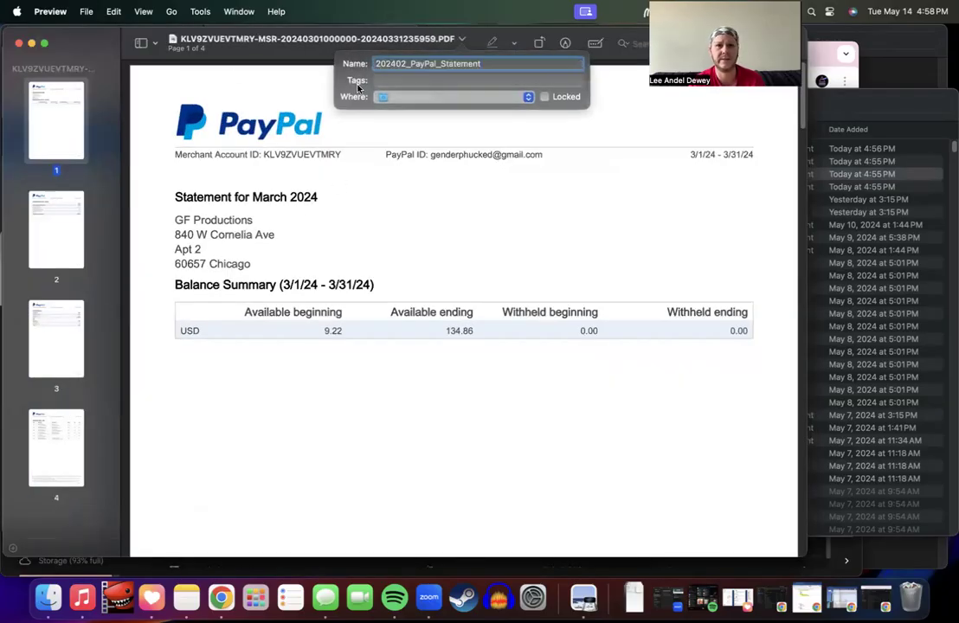
{"action": "left_click", "coordinate": [406, 64]}
{"action": "key", "text": "BackSpace"}
{"action": "type", "text": "3"}
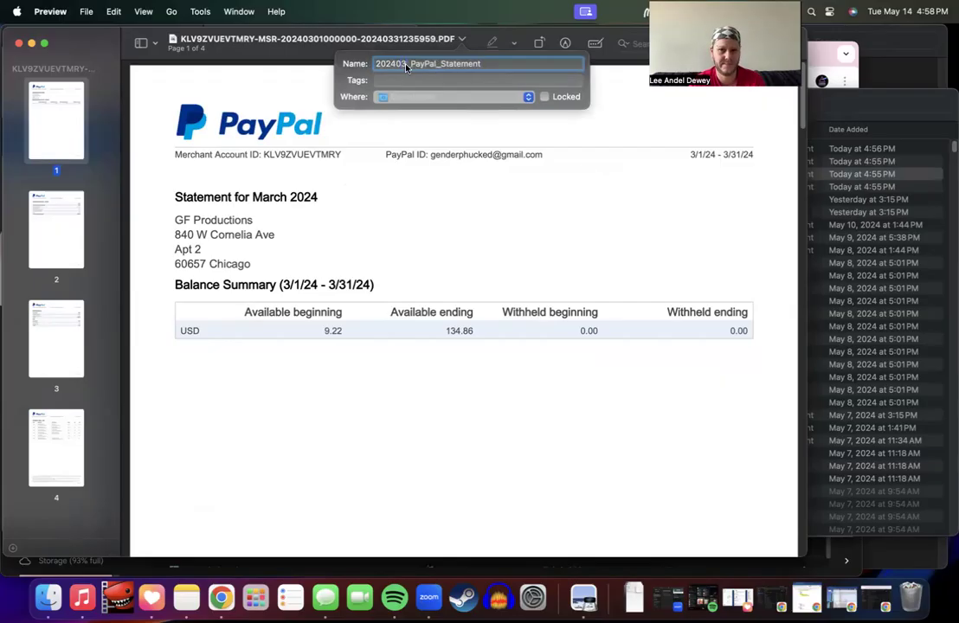
{"action": "key", "text": "Return"}
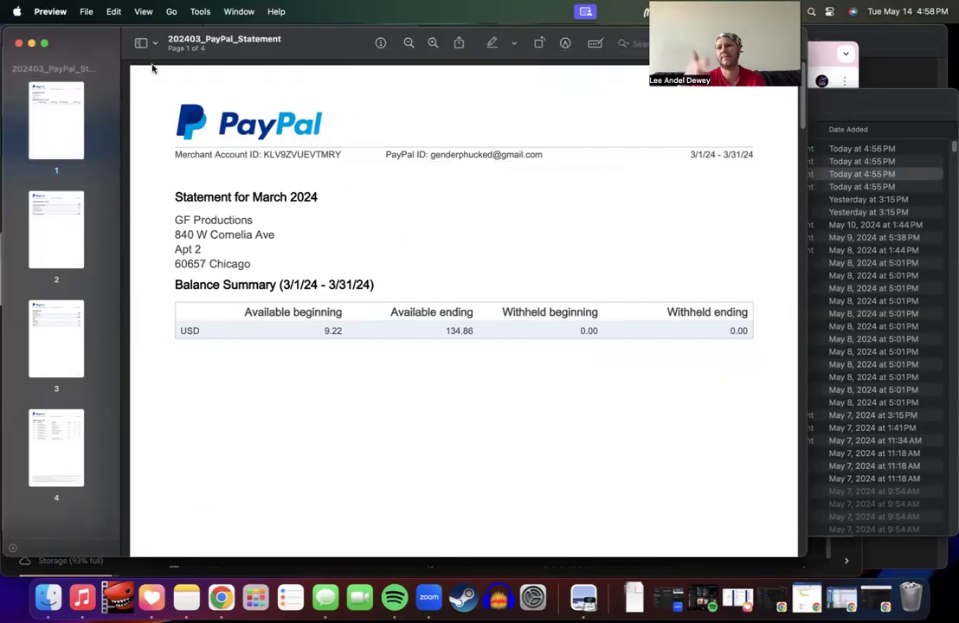
Step: Close the March statement, open the April PDF, and name it 202404_PayPal_Statement by editing the pasted name
{"action": "left_click", "coordinate": [18, 46]}
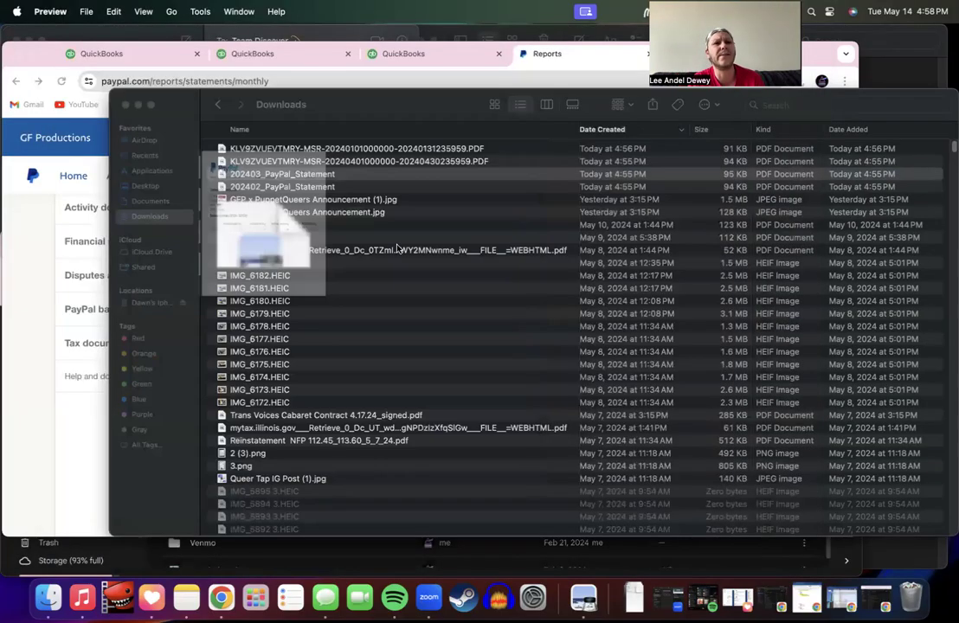
{"action": "left_click", "coordinate": [365, 170]}
{"action": "left_click", "coordinate": [364, 163]}
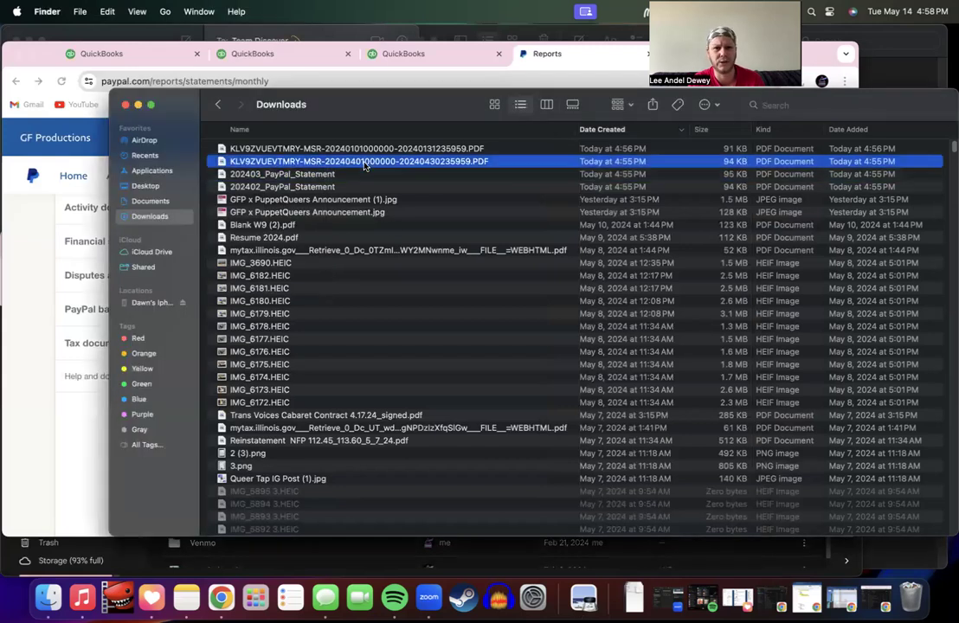
{"action": "double_click", "coordinate": [364, 166]}
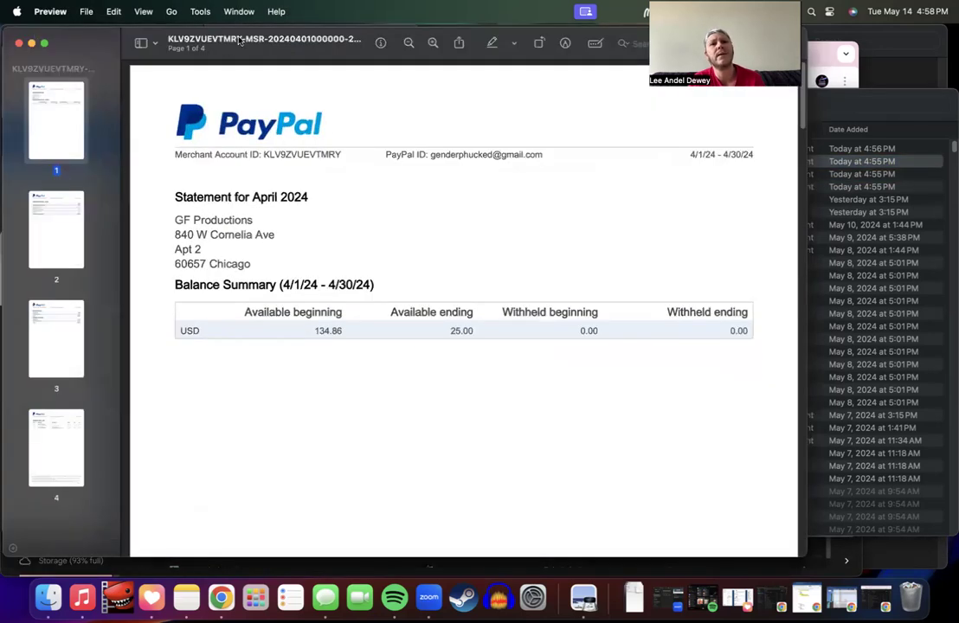
{"action": "left_click", "coordinate": [291, 41]}
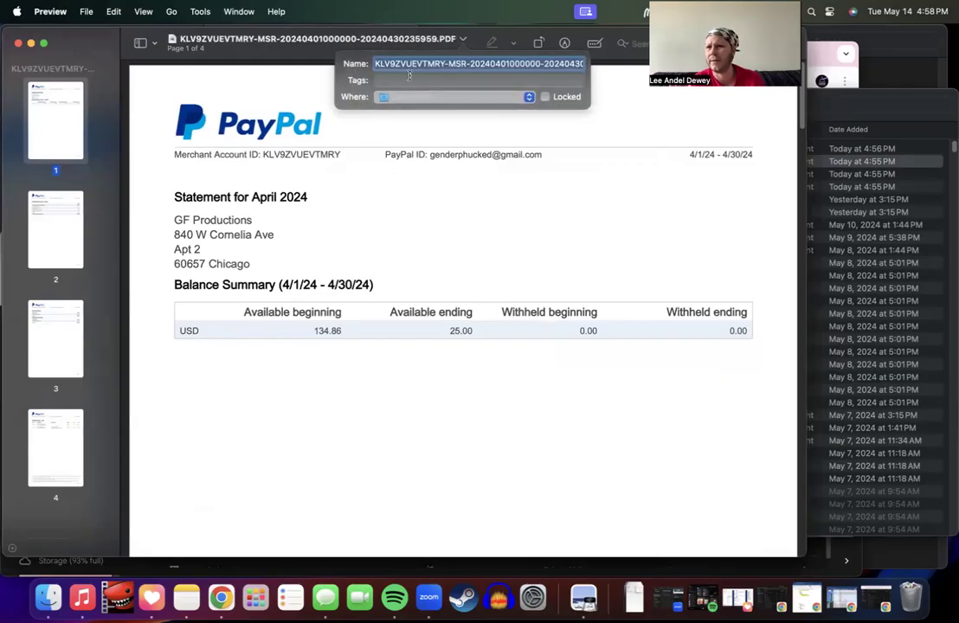
{"action": "key", "text": "super+v"}
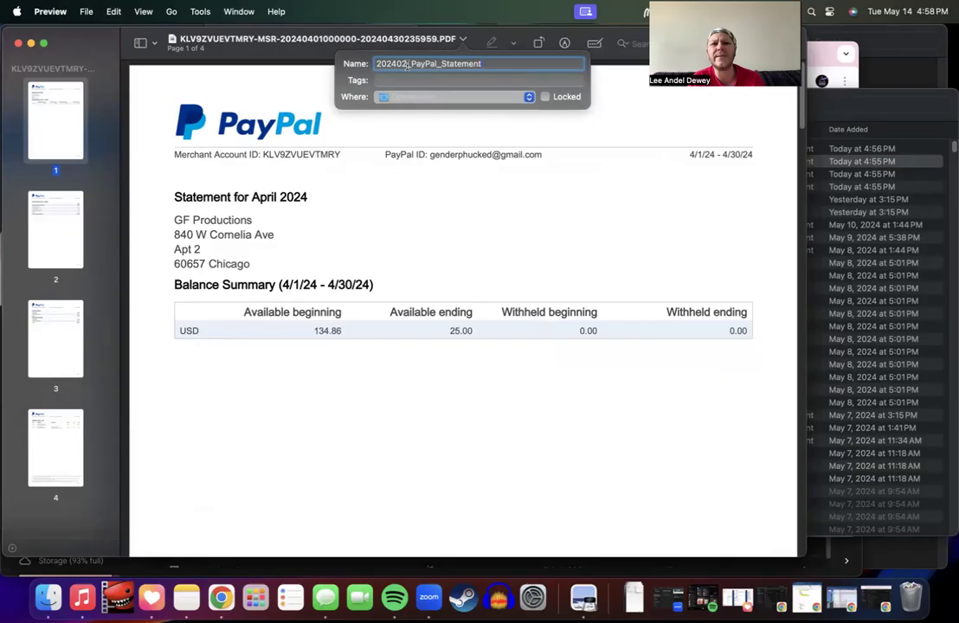
{"action": "key", "text": "BackSpace"}
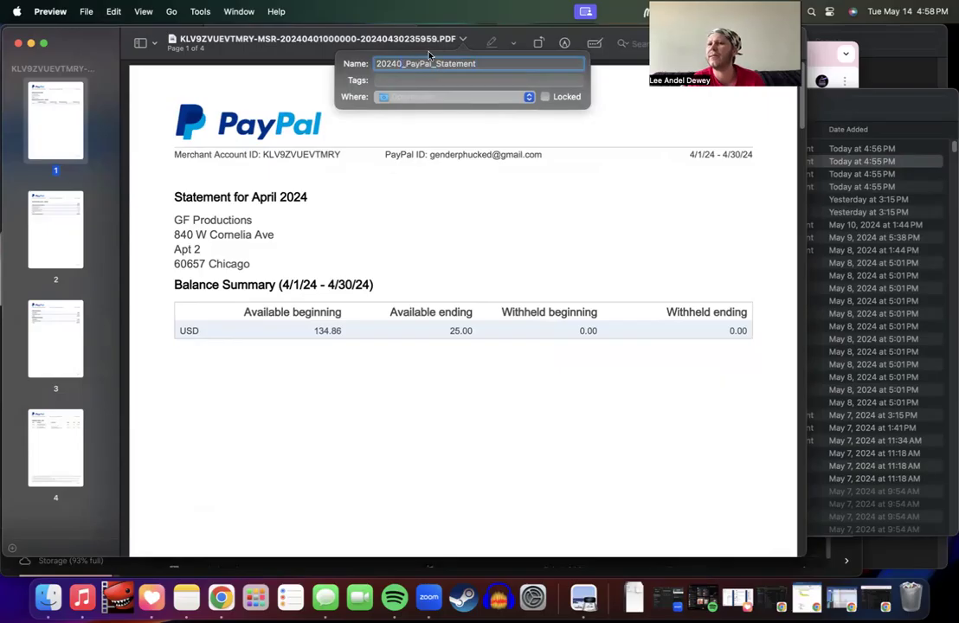
{"action": "type", "text": "4"}
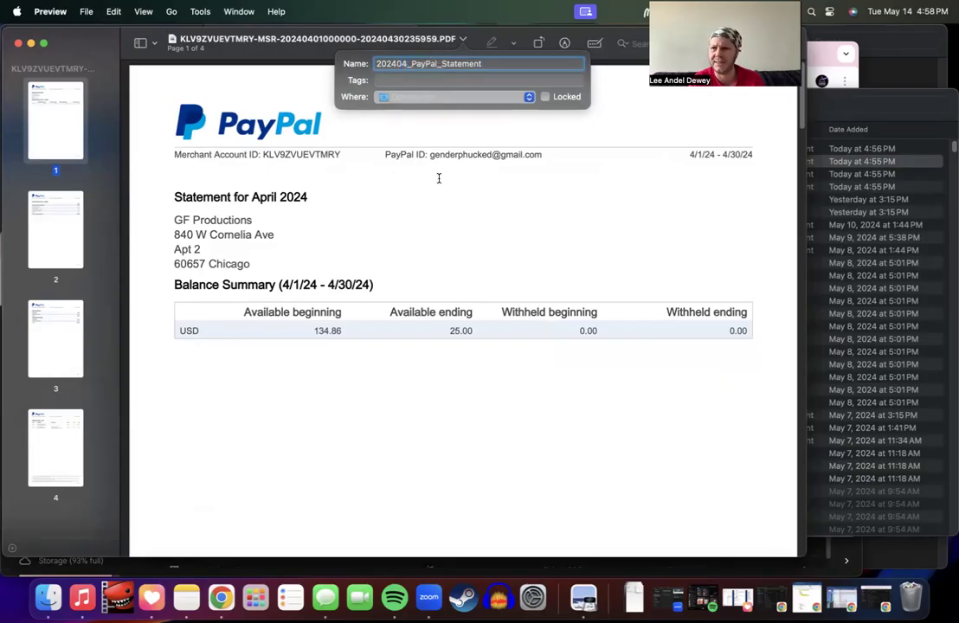
{"action": "key", "text": "Return"}
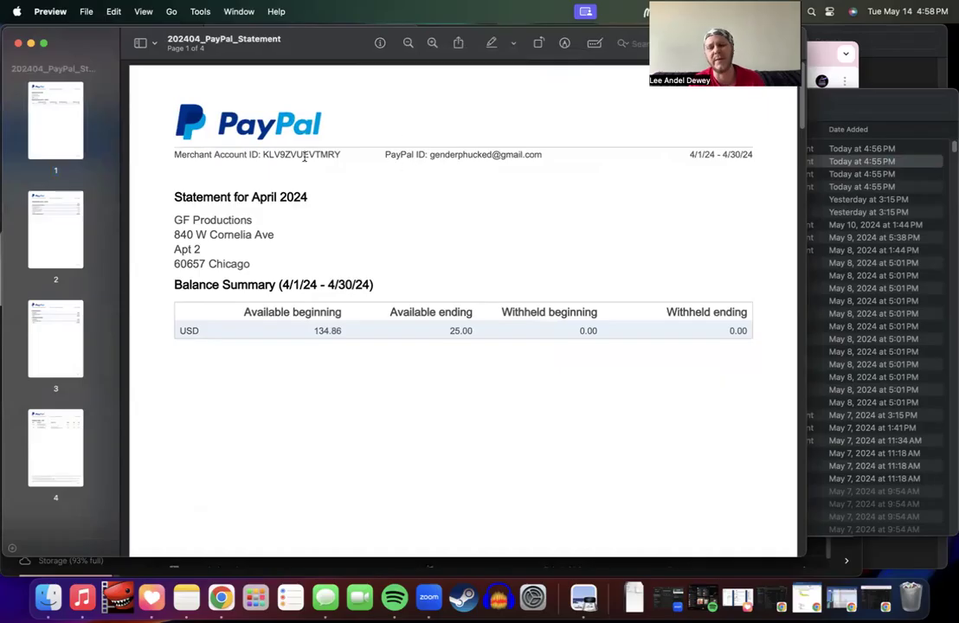
Step: Trial freehand strokes over the Merchant Account ID in Markup, undoing each one
{"action": "left_click_drag", "start_coordinate": [342, 155], "coordinate": [247, 148]}
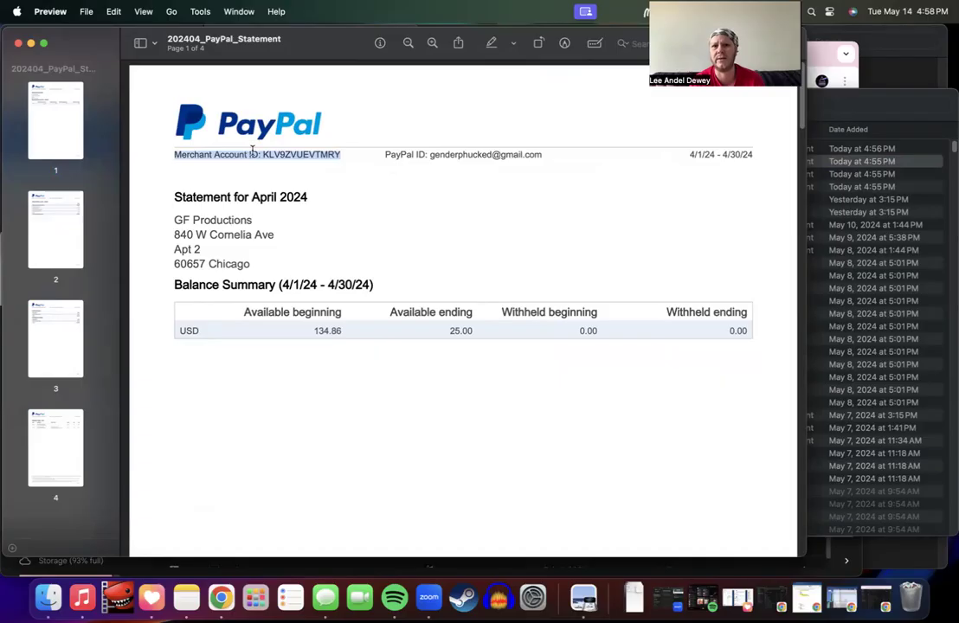
{"action": "left_click", "coordinate": [336, 191]}
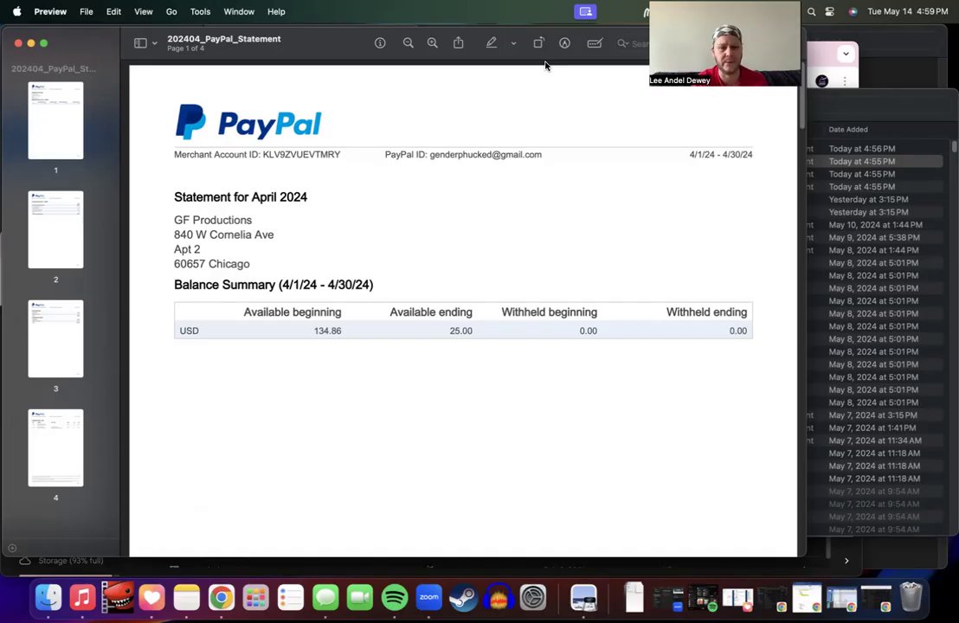
{"action": "left_click", "coordinate": [565, 43]}
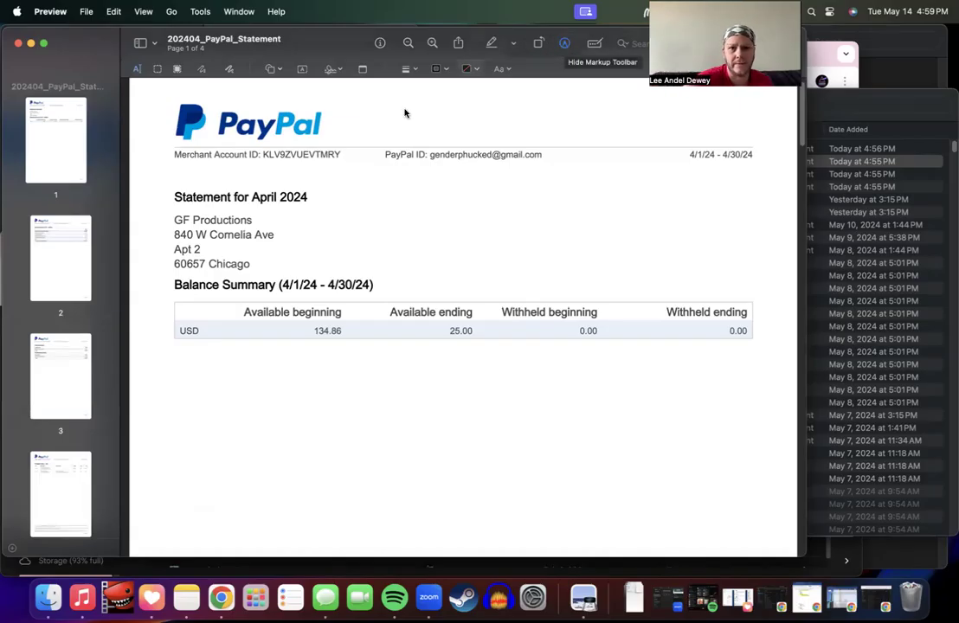
{"action": "left_click", "coordinate": [229, 69]}
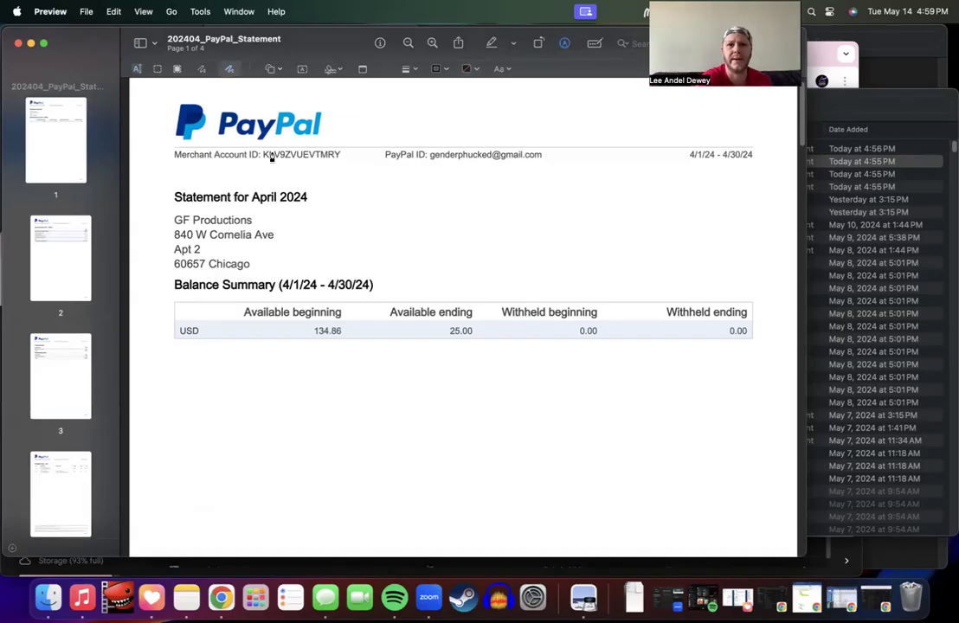
{"action": "left_click_drag", "start_coordinate": [264, 159], "coordinate": [297, 158]}
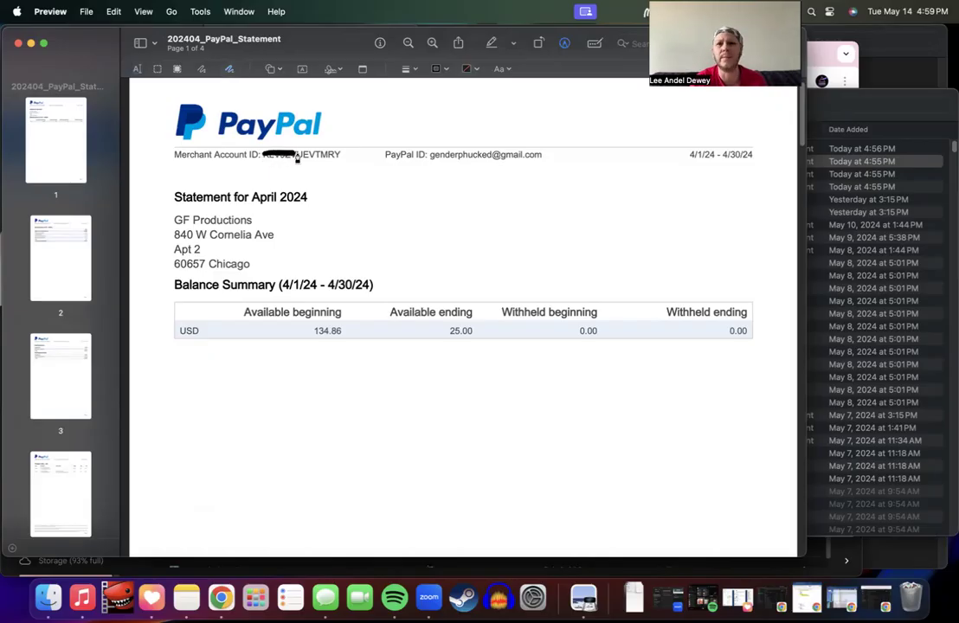
{"action": "key", "text": "super+z"}
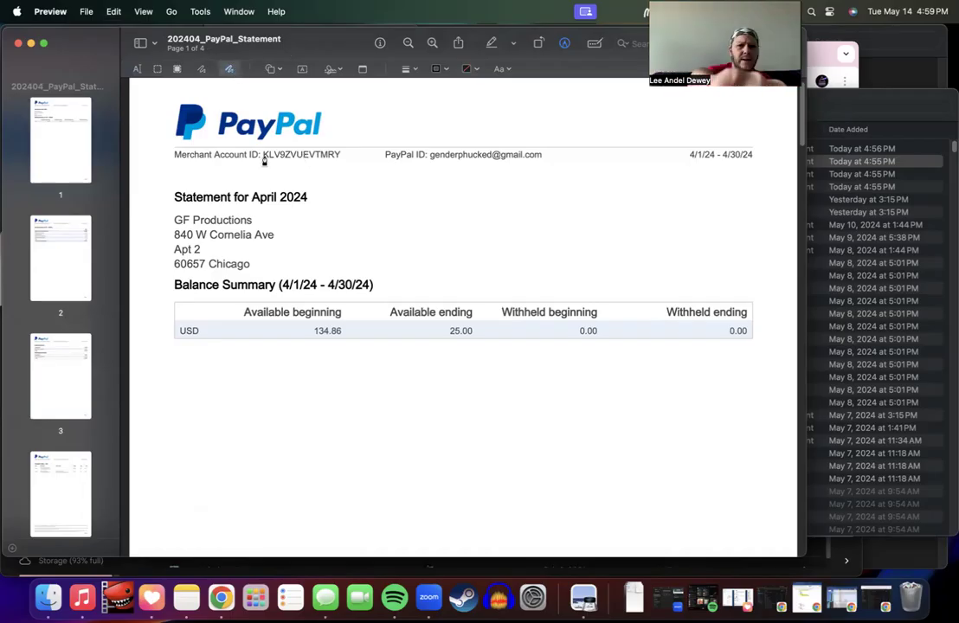
{"action": "scroll", "coordinate": [264, 162], "scroll_direction": "up", "scroll_amount": 5}
{"action": "scroll", "coordinate": [264, 162], "scroll_direction": "down", "scroll_amount": 5}
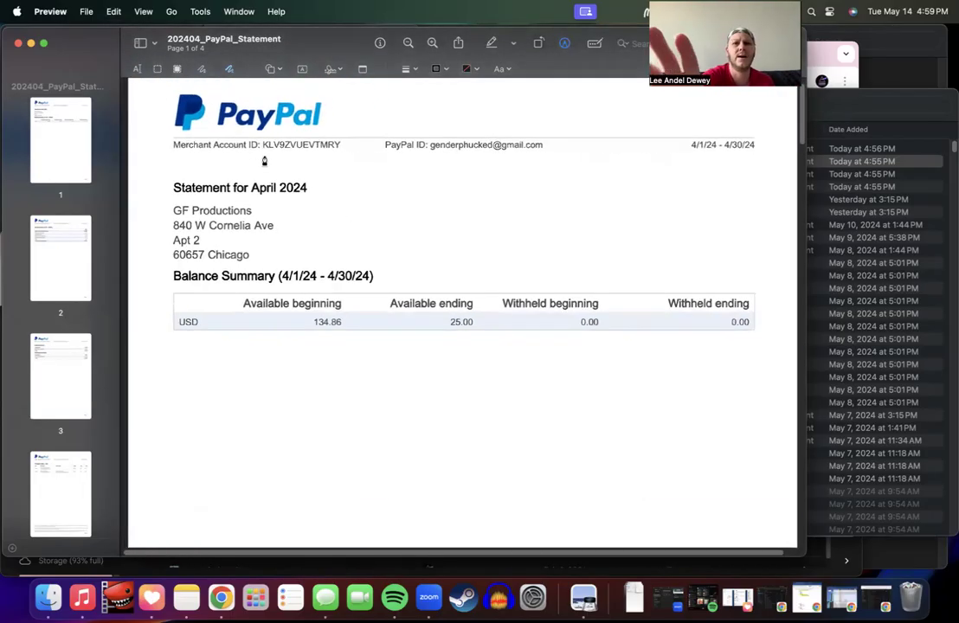
{"action": "scroll", "coordinate": [264, 162], "scroll_direction": "down", "scroll_amount": 5}
{"action": "scroll", "coordinate": [314, 163], "scroll_direction": "up", "scroll_amount": 6}
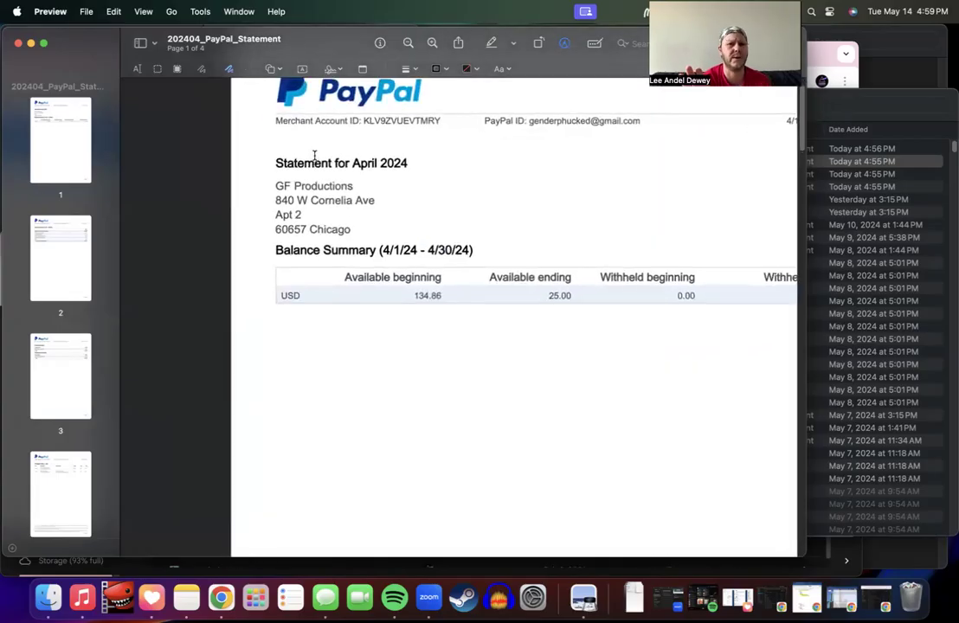
{"action": "scroll", "coordinate": [314, 156], "scroll_direction": "down", "scroll_amount": 4}
{"action": "scroll", "coordinate": [278, 216], "scroll_direction": "up", "scroll_amount": 2}
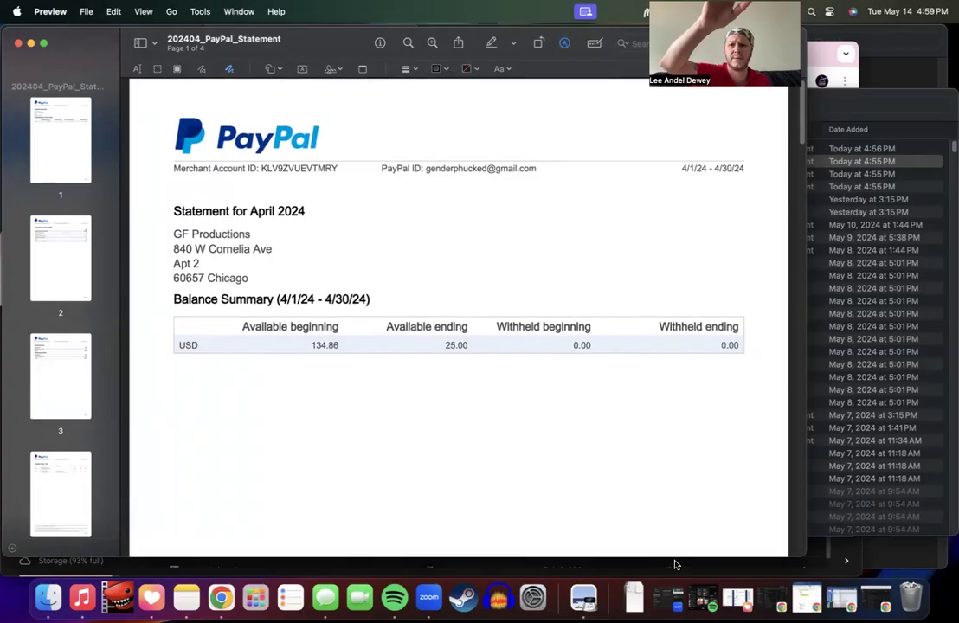
{"action": "left_click_drag", "start_coordinate": [677, 562], "coordinate": [639, 426]}
{"action": "key", "text": "super+z"}
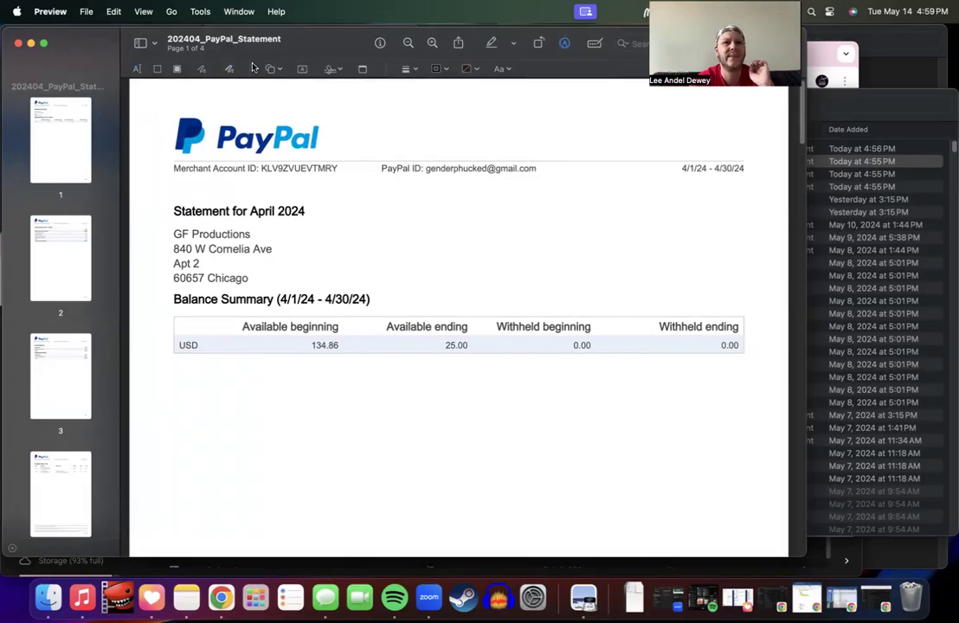
Step: Hide the markup tools and shorten the Preview window so the browser and Downloads show behind
{"action": "left_click", "coordinate": [560, 49]}
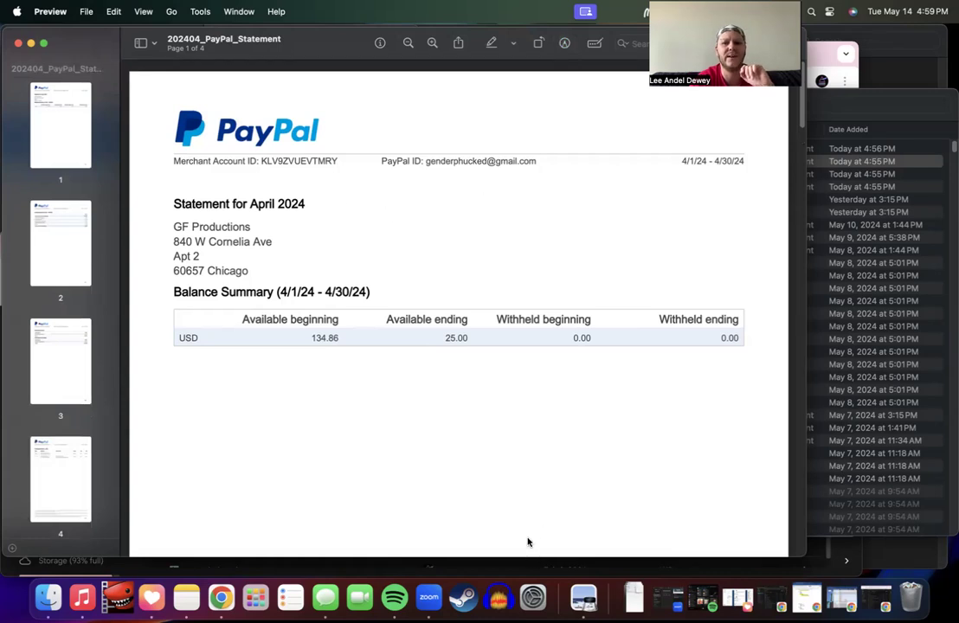
{"action": "left_click_drag", "start_coordinate": [499, 558], "coordinate": [498, 545]}
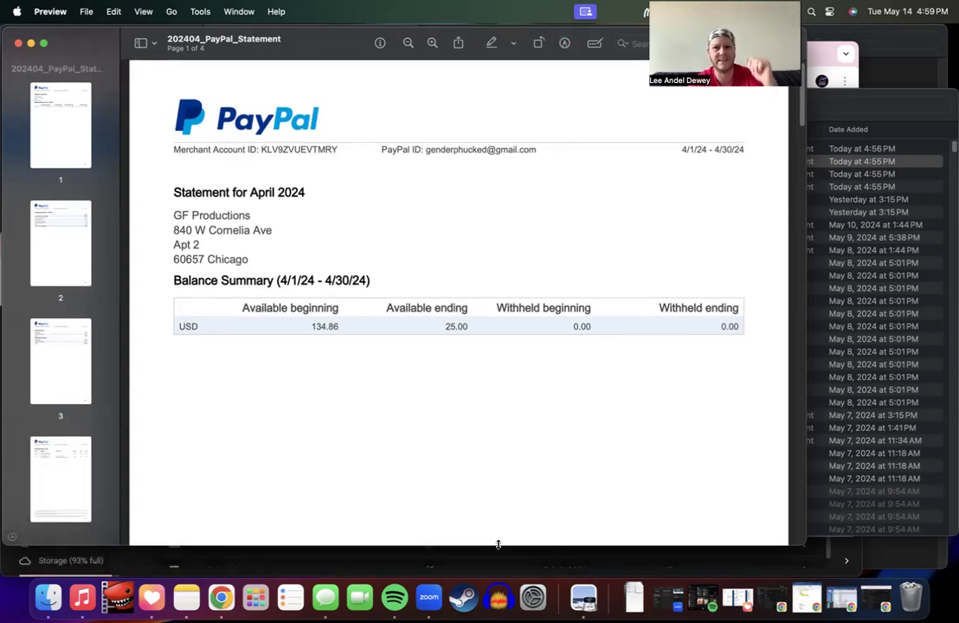
{"action": "left_click_drag", "start_coordinate": [346, 31], "coordinate": [399, 130]}
{"action": "scroll", "coordinate": [394, 212], "scroll_direction": "up", "scroll_amount": 4}
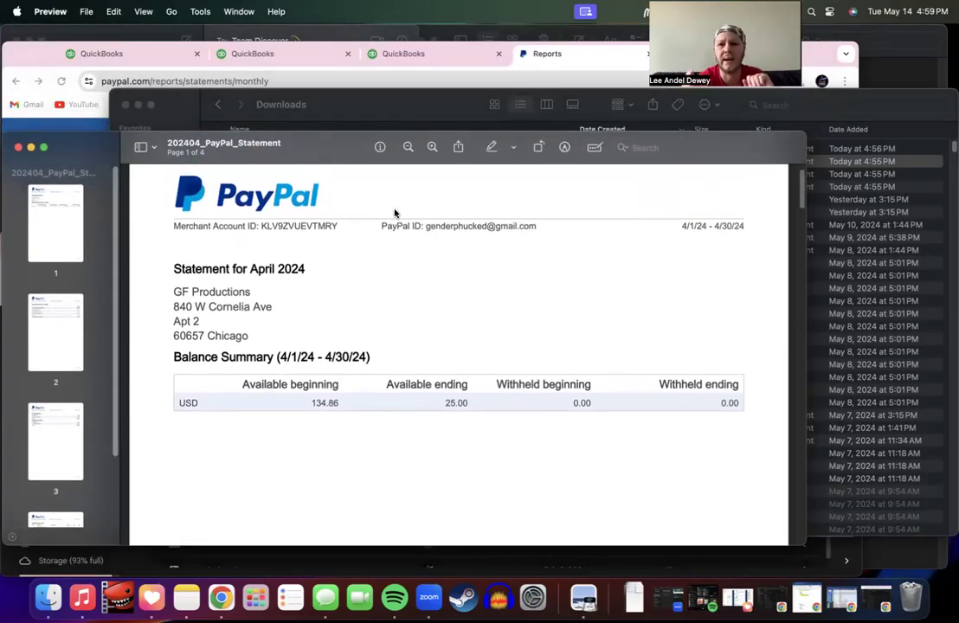
{"action": "scroll", "coordinate": [394, 213], "scroll_direction": "up", "scroll_amount": 2}
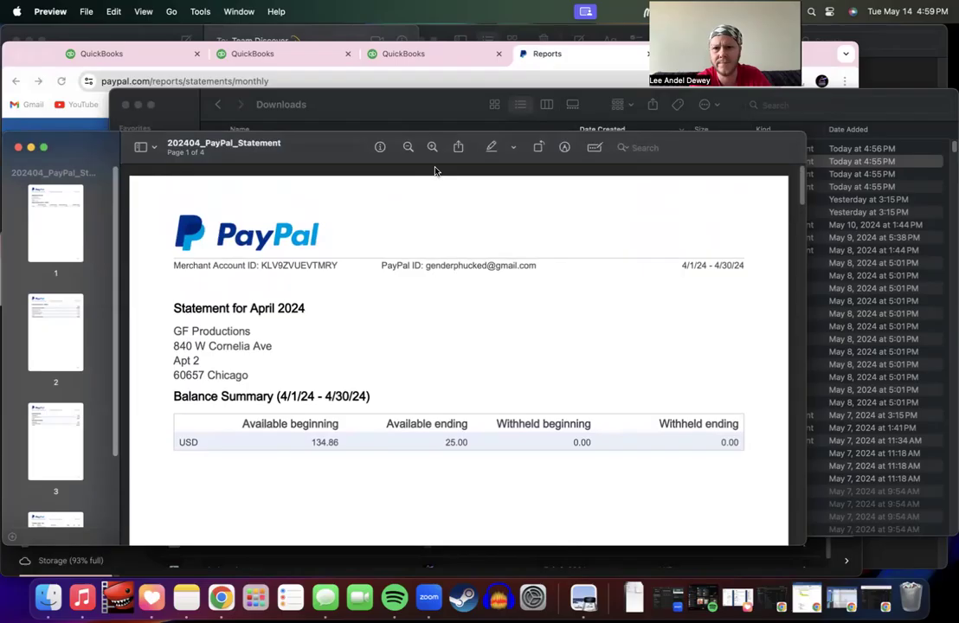
Step: Pick the Redact tool, accept the warning, and black out the start of the Merchant Account ID
{"action": "left_click", "coordinate": [566, 148]}
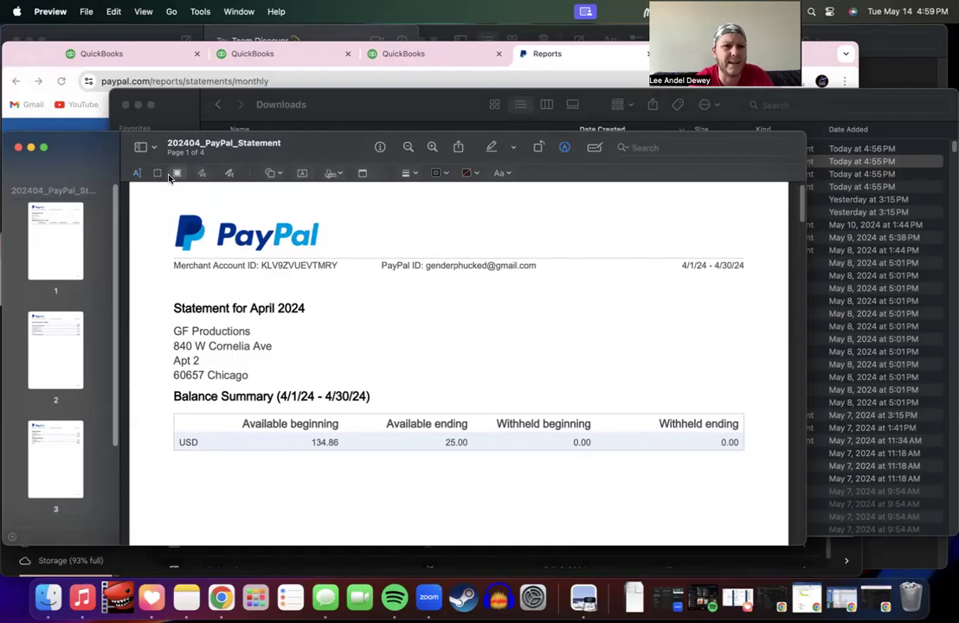
{"action": "left_click", "coordinate": [177, 173]}
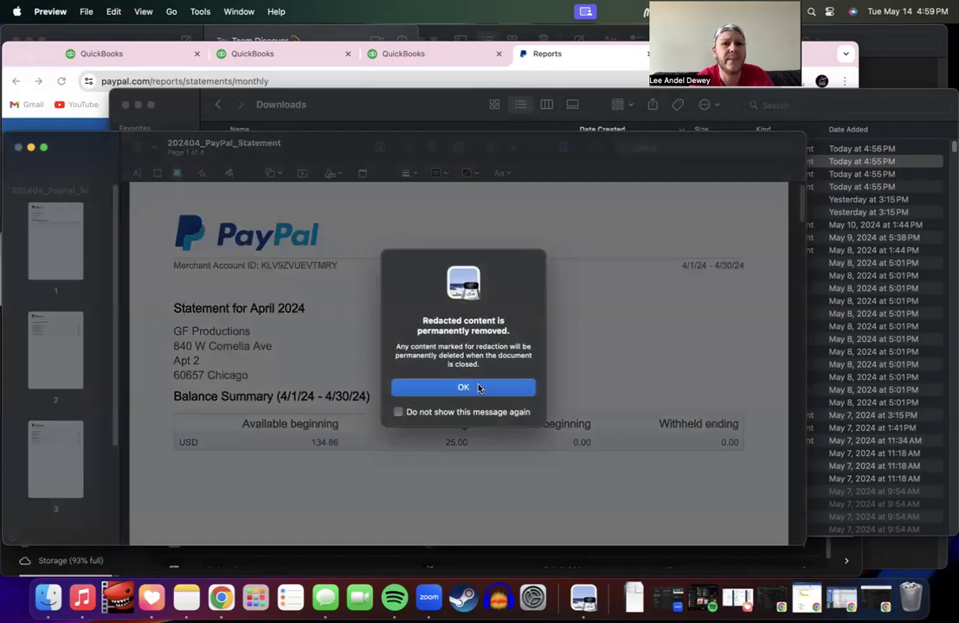
{"action": "left_click", "coordinate": [463, 388]}
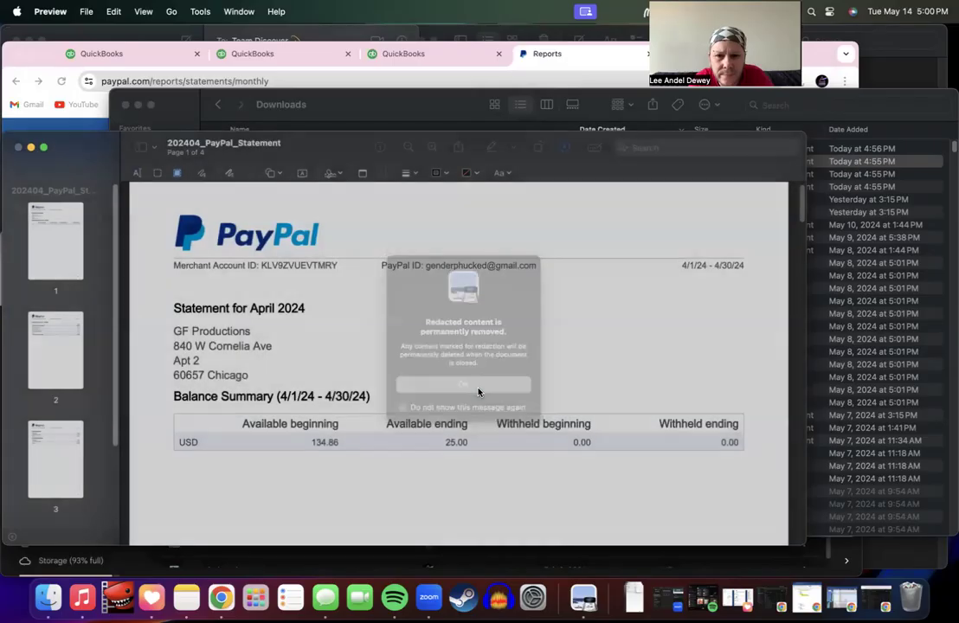
{"action": "left_click_drag", "start_coordinate": [260, 266], "coordinate": [312, 268]}
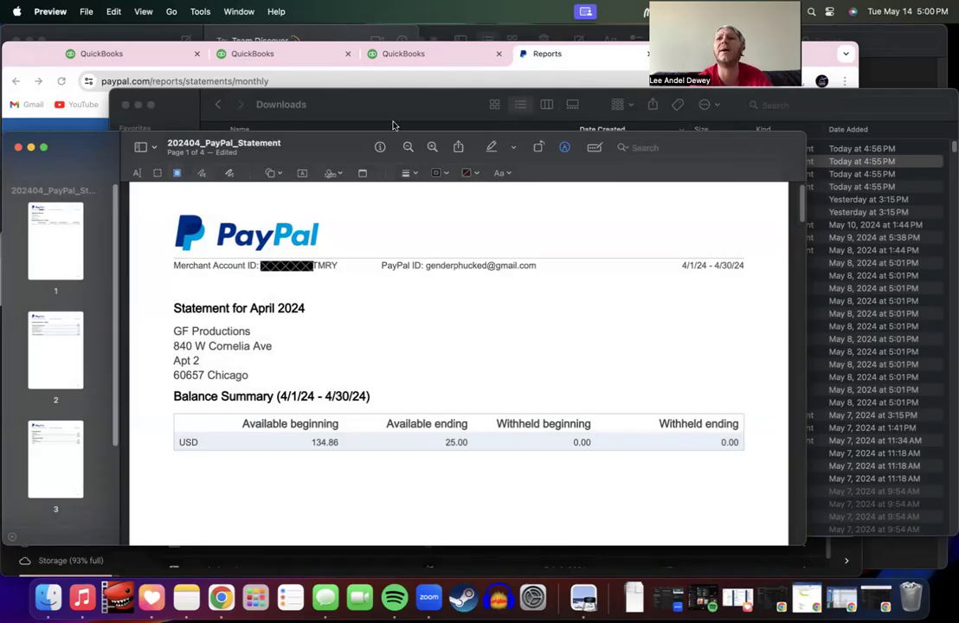
Step: Hide the markup tools and zoom out to review page 1's Merchant Account ID
{"action": "left_click", "coordinate": [565, 148]}
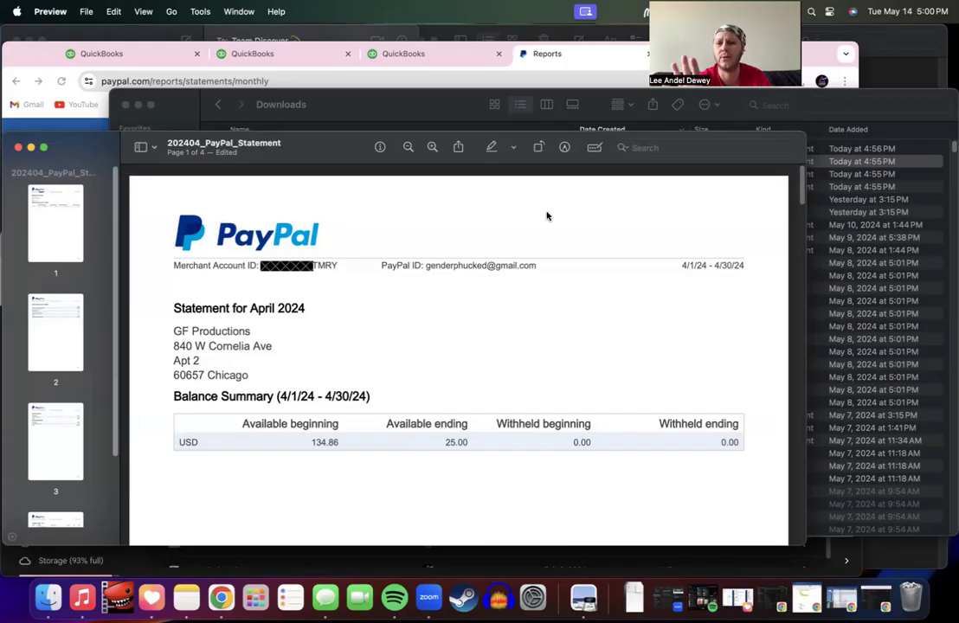
{"action": "scroll", "coordinate": [531, 322], "scroll_direction": "down", "scroll_amount": 15}
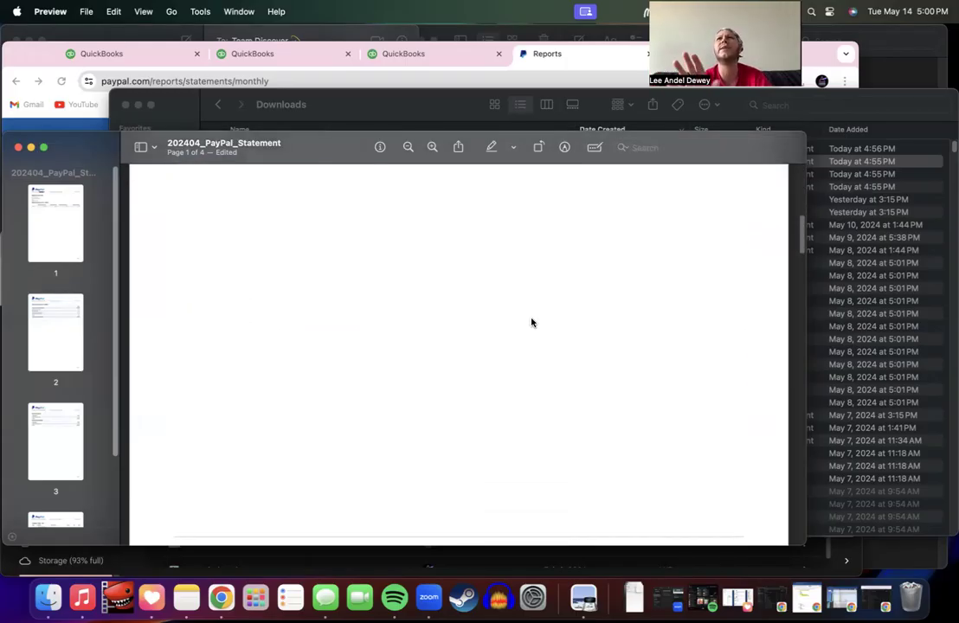
{"action": "scroll", "coordinate": [532, 322], "scroll_direction": "down", "scroll_amount": 5}
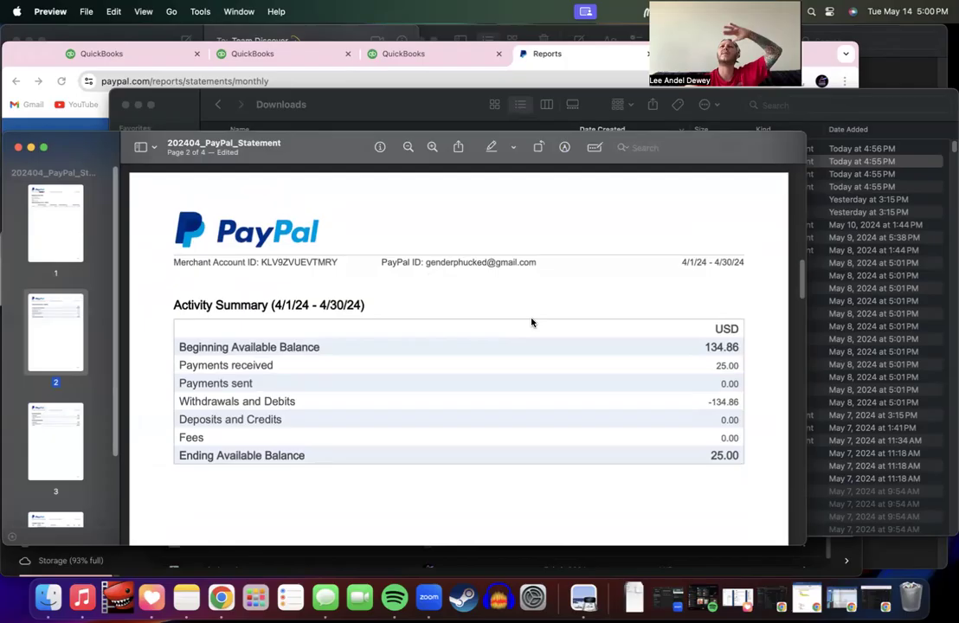
{"action": "scroll", "coordinate": [532, 322], "scroll_direction": "up", "scroll_amount": 15}
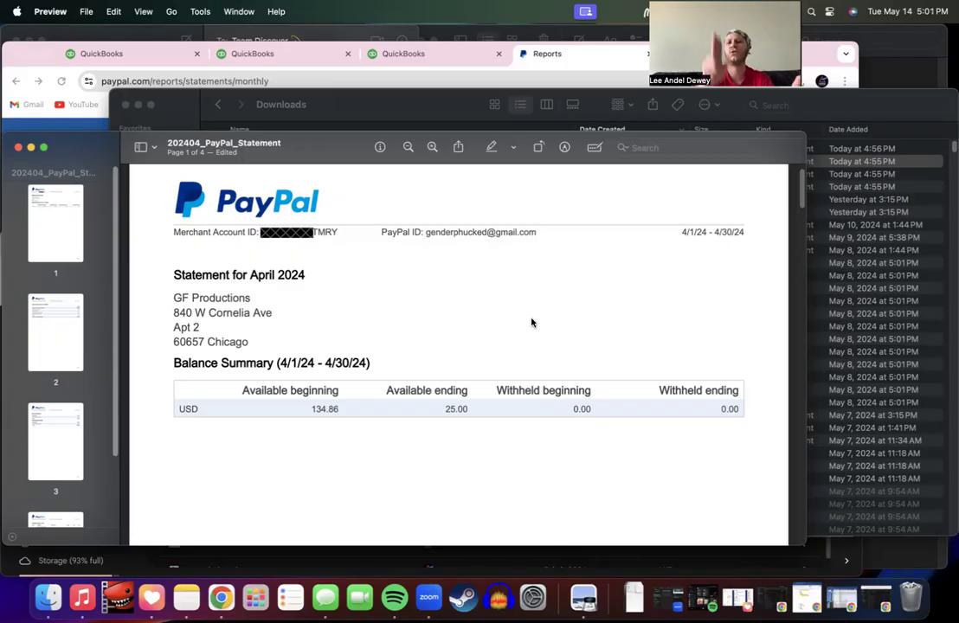
{"action": "key", "text": "super+minus"}
{"action": "scroll", "coordinate": [523, 324], "scroll_direction": "down", "scroll_amount": 10}
{"action": "scroll", "coordinate": [523, 324], "scroll_direction": "up", "scroll_amount": 9}
{"action": "scroll", "coordinate": [523, 324], "scroll_direction": "up", "scroll_amount": 2}
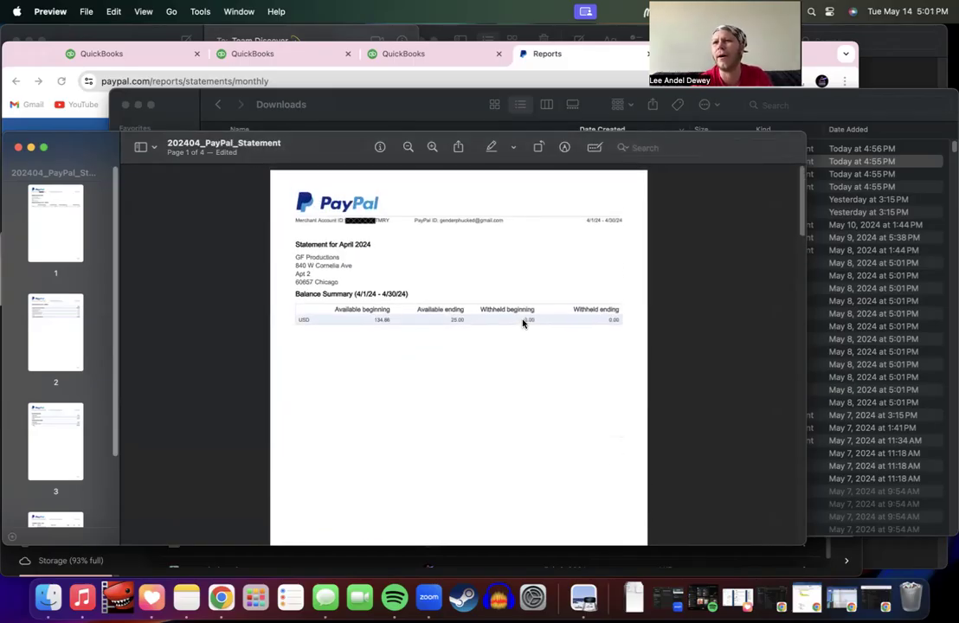
{"action": "scroll", "coordinate": [523, 324], "scroll_direction": "down", "scroll_amount": 8}
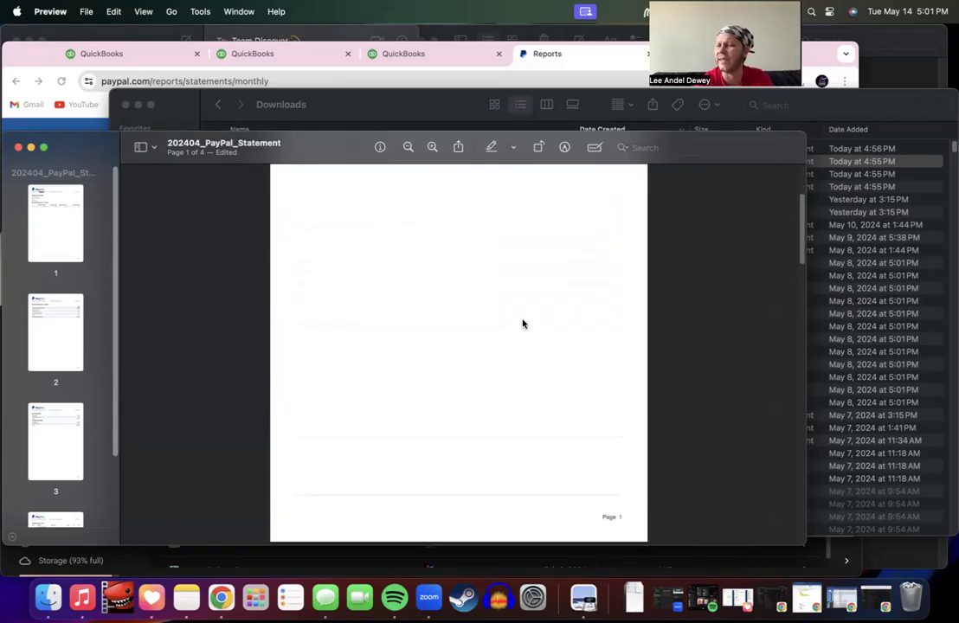
{"action": "scroll", "coordinate": [523, 323], "scroll_direction": "up", "scroll_amount": 8}
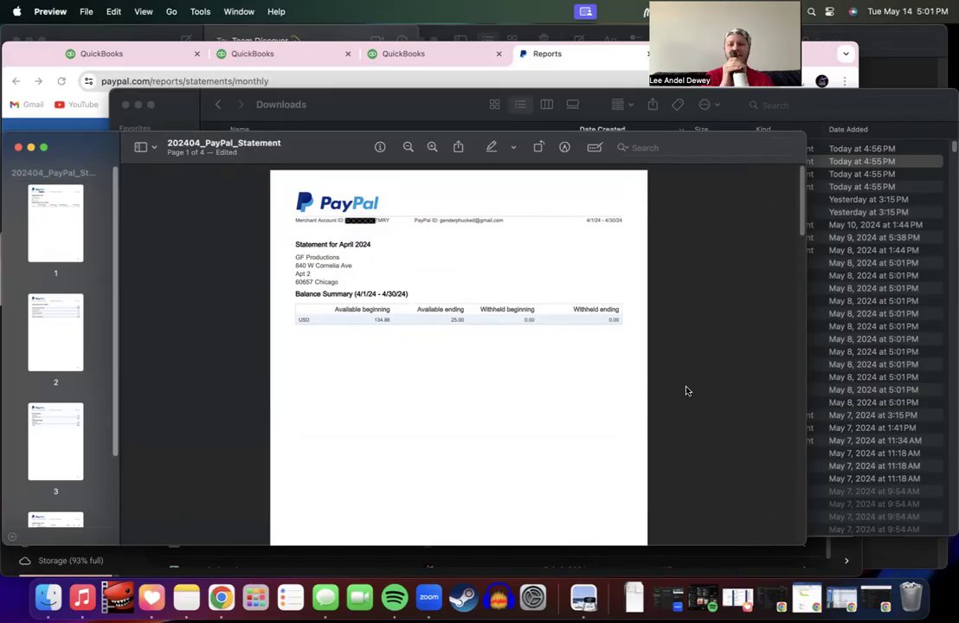
Step: Scroll through pages 2 and 3, then jump to page 4 from its thumbnail
{"action": "scroll", "coordinate": [624, 387], "scroll_direction": "down", "scroll_amount": 10}
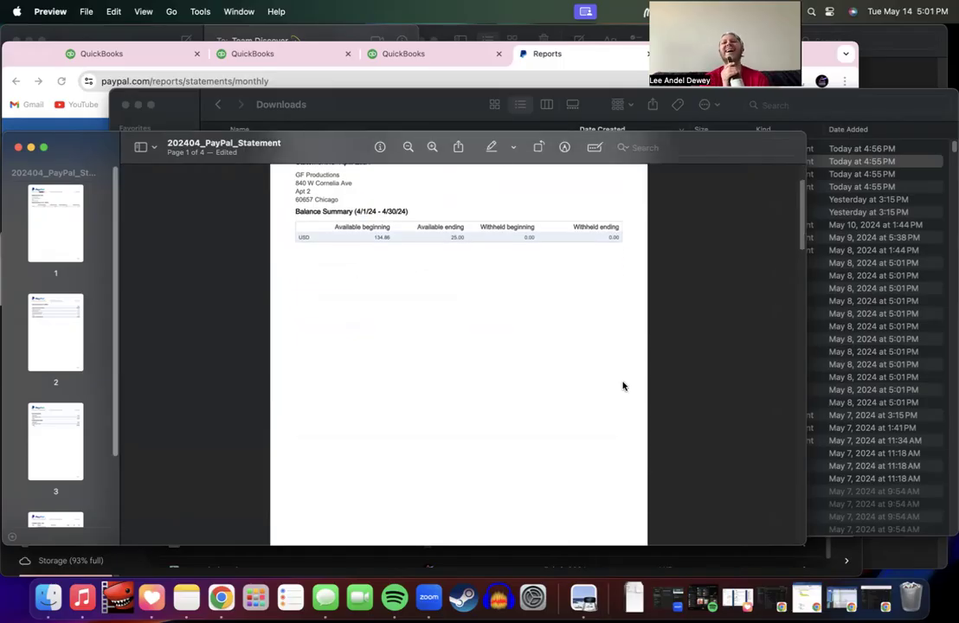
{"action": "scroll", "coordinate": [624, 386], "scroll_direction": "down", "scroll_amount": 2}
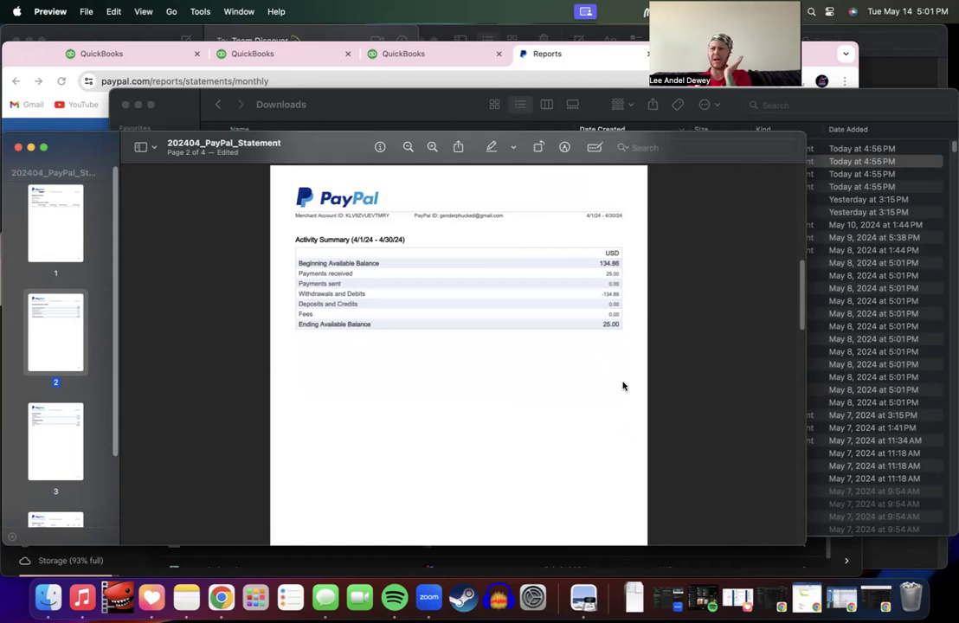
{"action": "scroll", "coordinate": [623, 387], "scroll_direction": "down", "scroll_amount": 7}
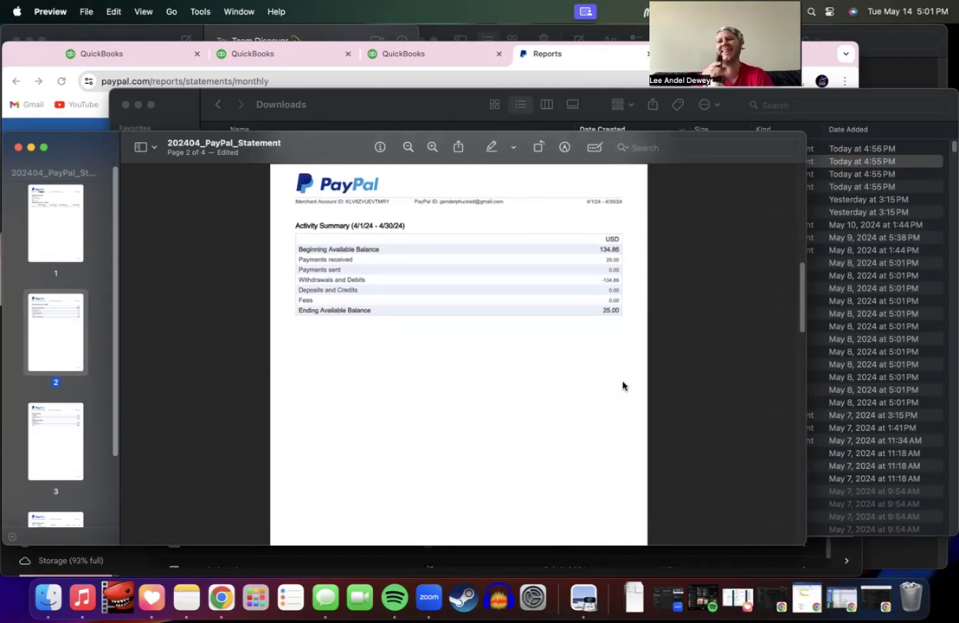
{"action": "scroll", "coordinate": [623, 388], "scroll_direction": "down", "scroll_amount": 2}
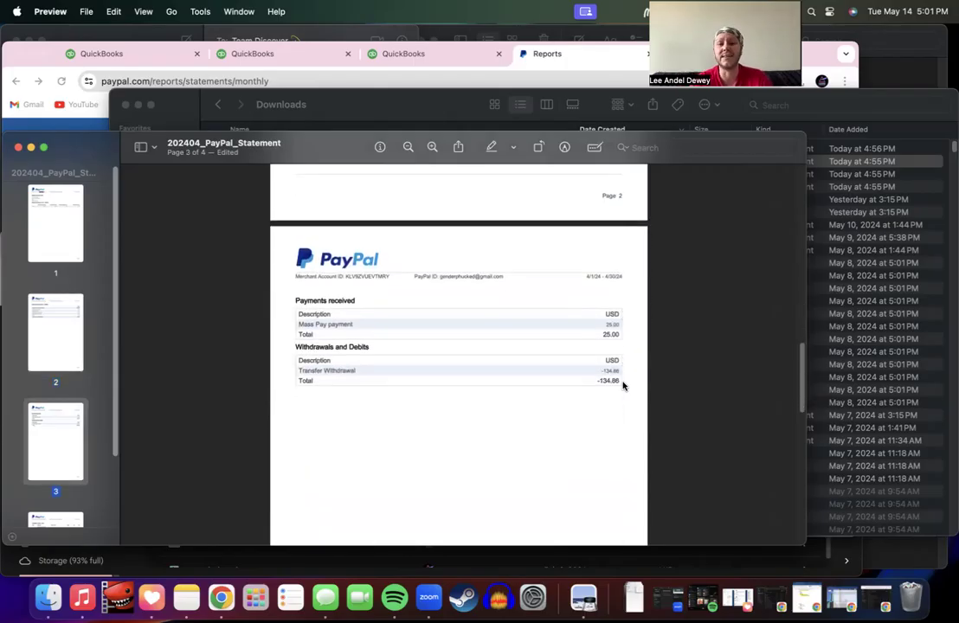
{"action": "scroll", "coordinate": [624, 387], "scroll_direction": "up", "scroll_amount": 20}
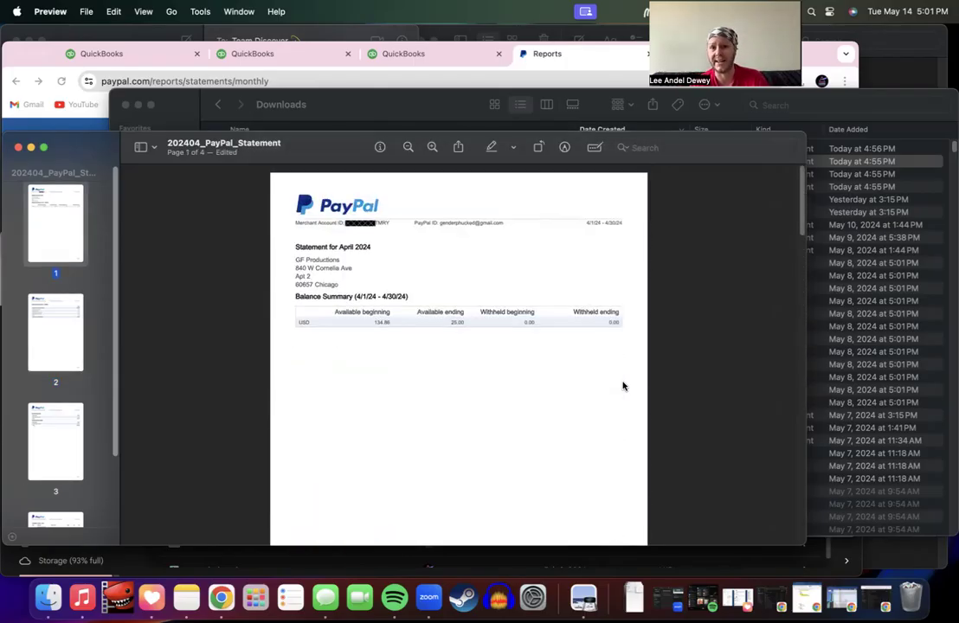
{"action": "scroll", "coordinate": [594, 365], "scroll_direction": "down", "scroll_amount": 15}
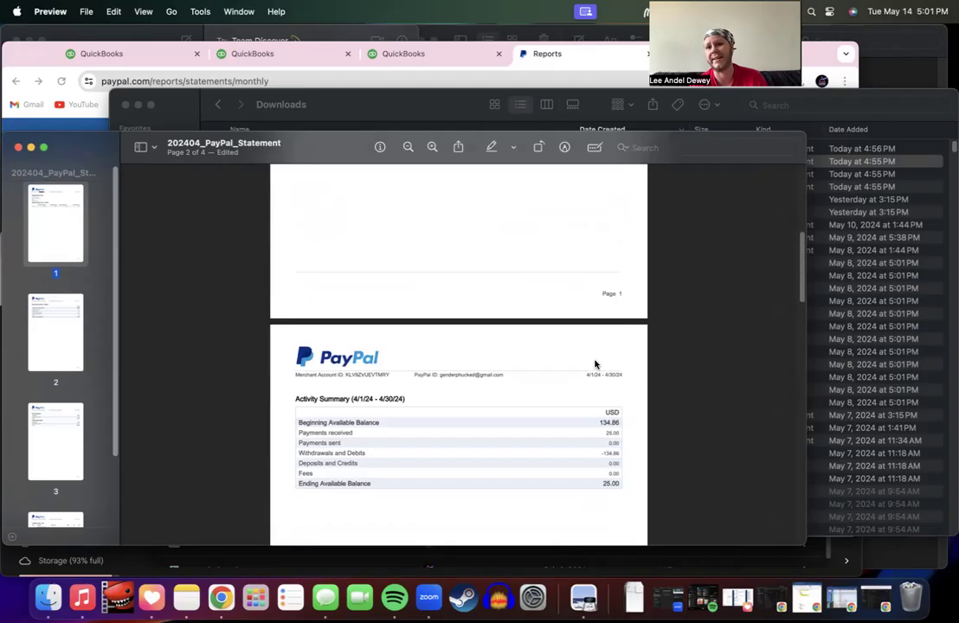
{"action": "scroll", "coordinate": [595, 364], "scroll_direction": "down", "scroll_amount": 15}
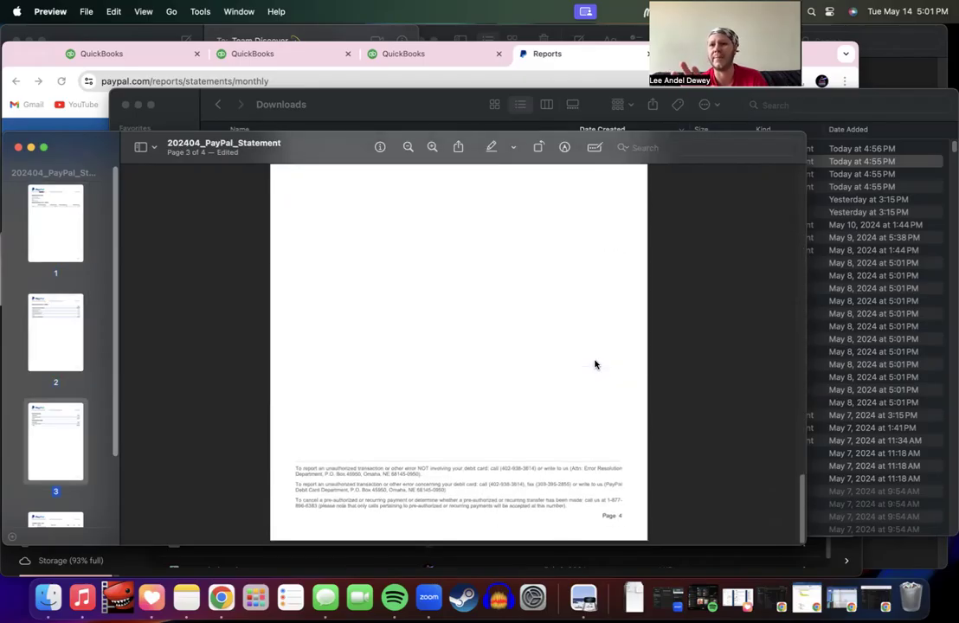
{"action": "scroll", "coordinate": [595, 365], "scroll_direction": "down", "scroll_amount": 3}
{"action": "scroll", "coordinate": [60, 468], "scroll_direction": "down", "scroll_amount": 2}
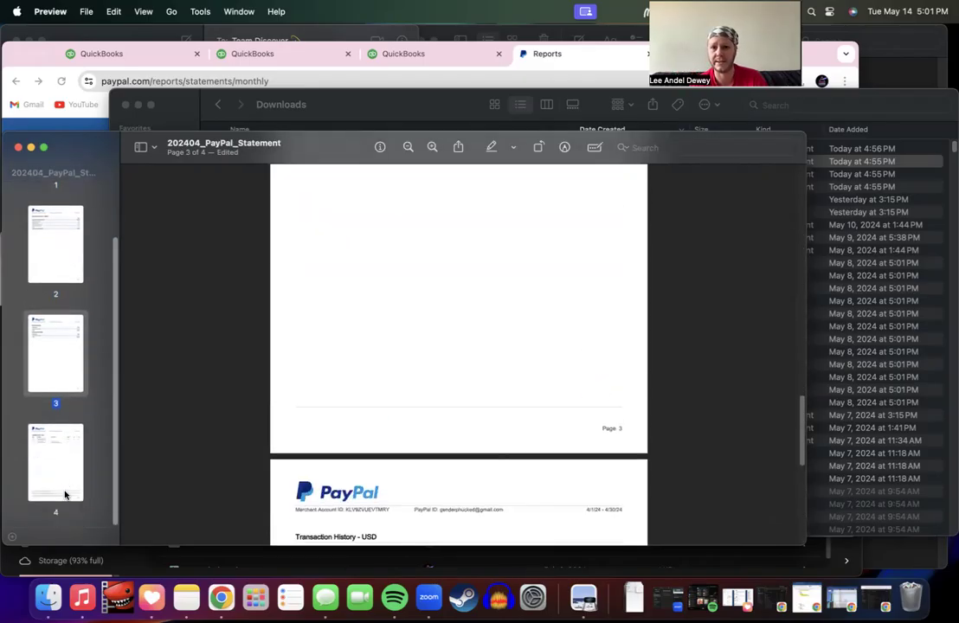
{"action": "left_click", "coordinate": [64, 441]}
Step: Search for TMRY and redact the Merchant Account ID on page 2
{"action": "key", "text": "super+f"}
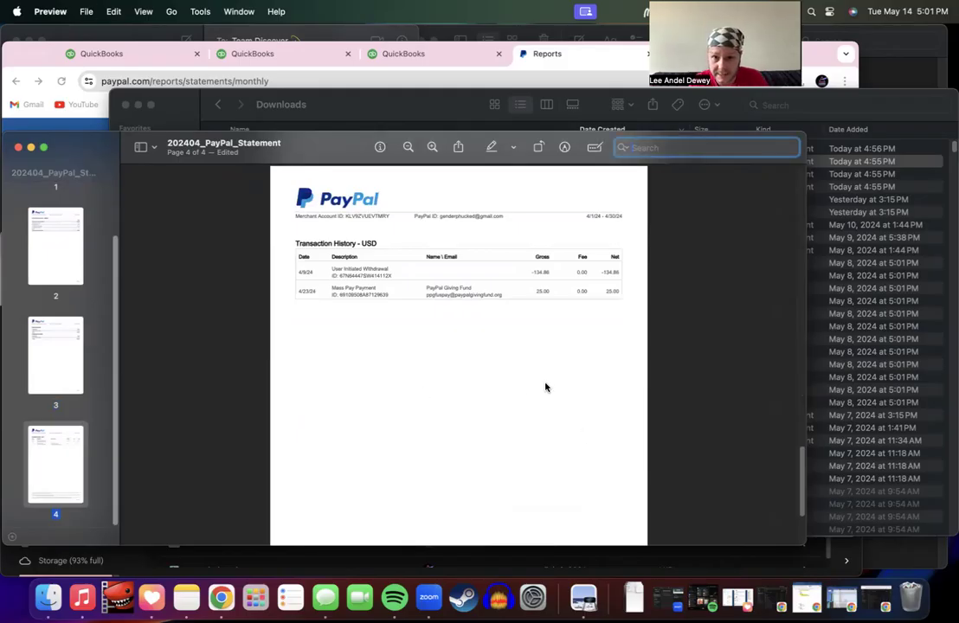
{"action": "type", "text": "TMRY"}
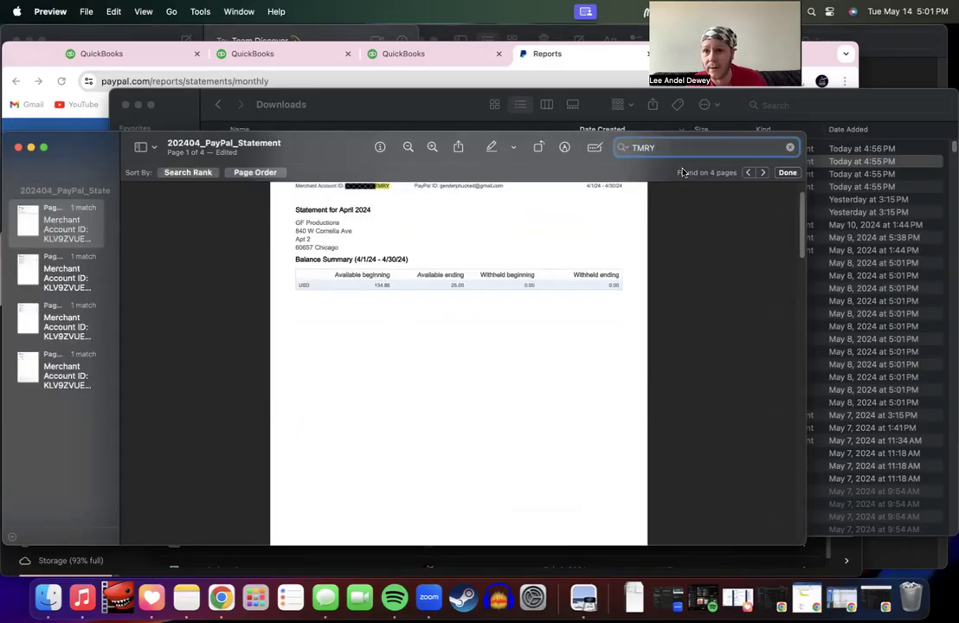
{"action": "left_click", "coordinate": [762, 172]}
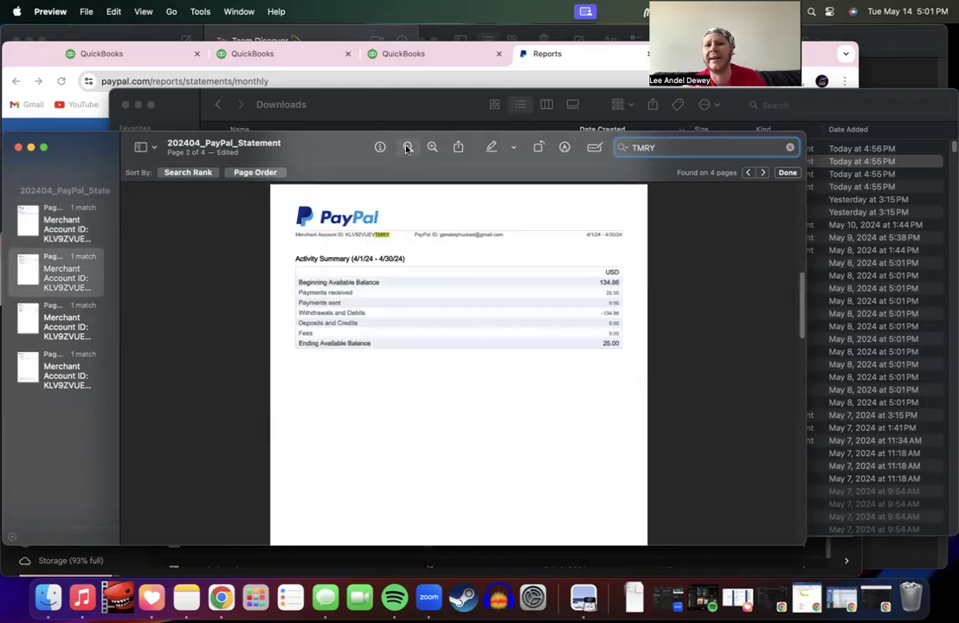
{"action": "left_click", "coordinate": [564, 148]}
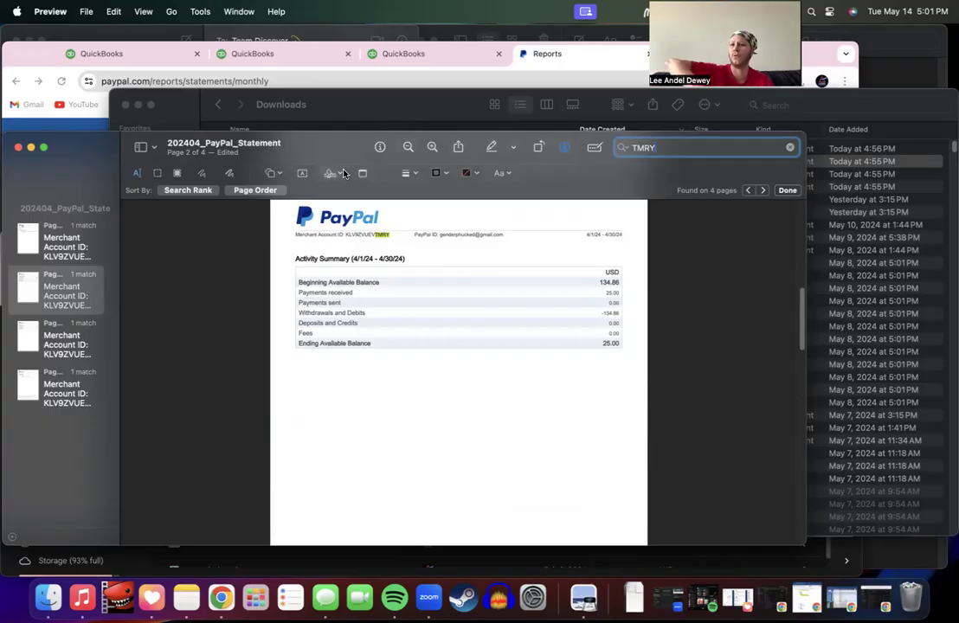
{"action": "left_click", "coordinate": [179, 174]}
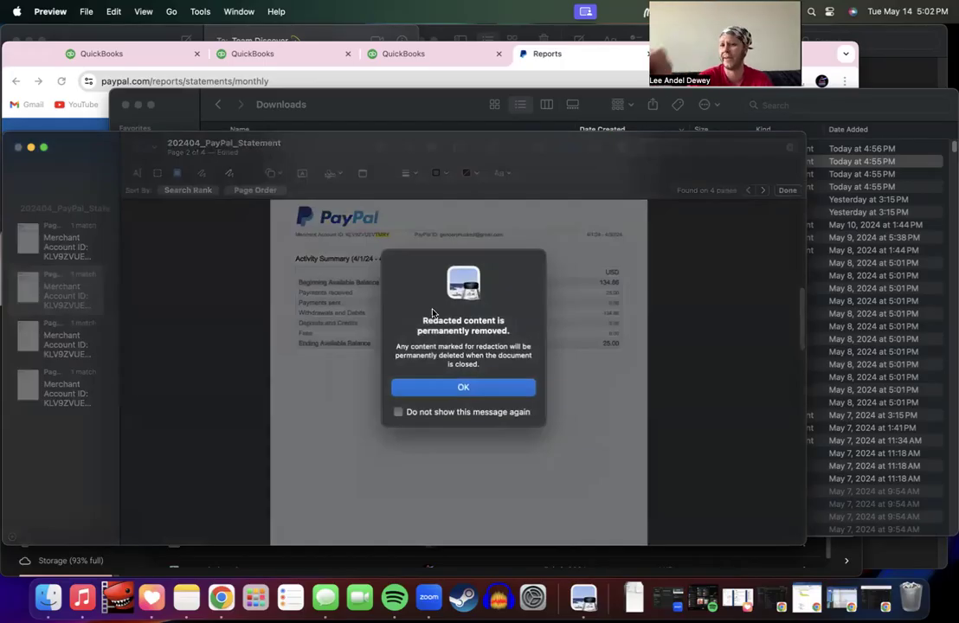
{"action": "left_click", "coordinate": [462, 389]}
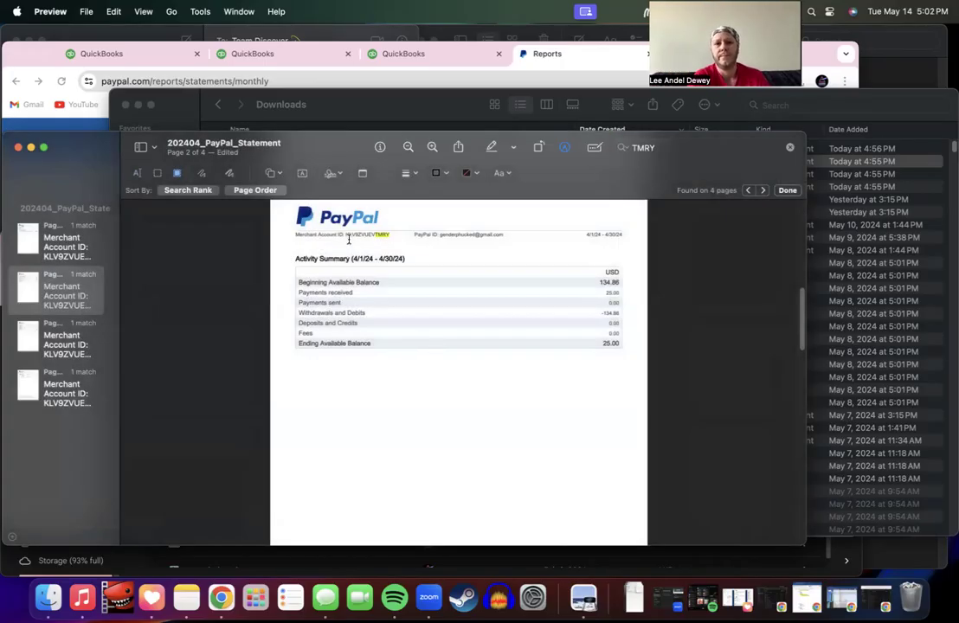
{"action": "left_click_drag", "start_coordinate": [344, 234], "coordinate": [374, 235]}
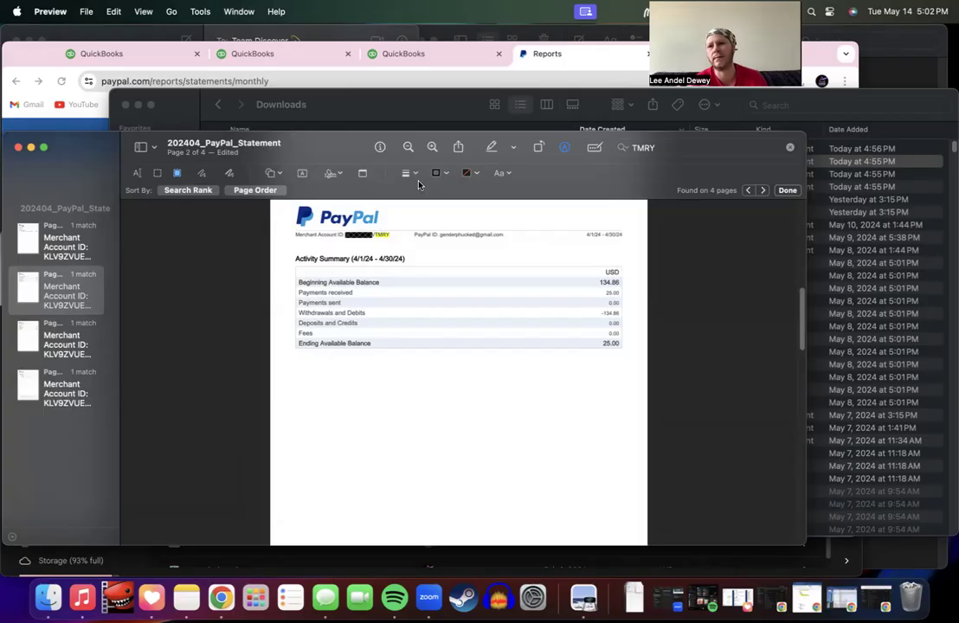
Step: Redact the Merchant Account ID on pages 3 and 4, then hide the markup tools
{"action": "left_click", "coordinate": [176, 175]}
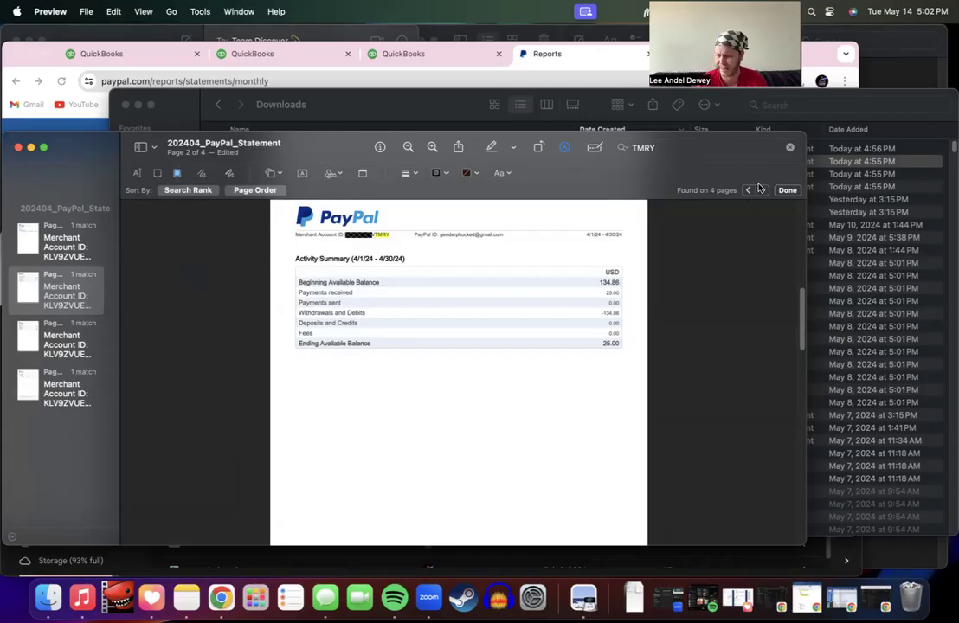
{"action": "key", "text": "super+g"}
{"action": "scroll", "coordinate": [353, 252], "scroll_direction": "up", "scroll_amount": 5}
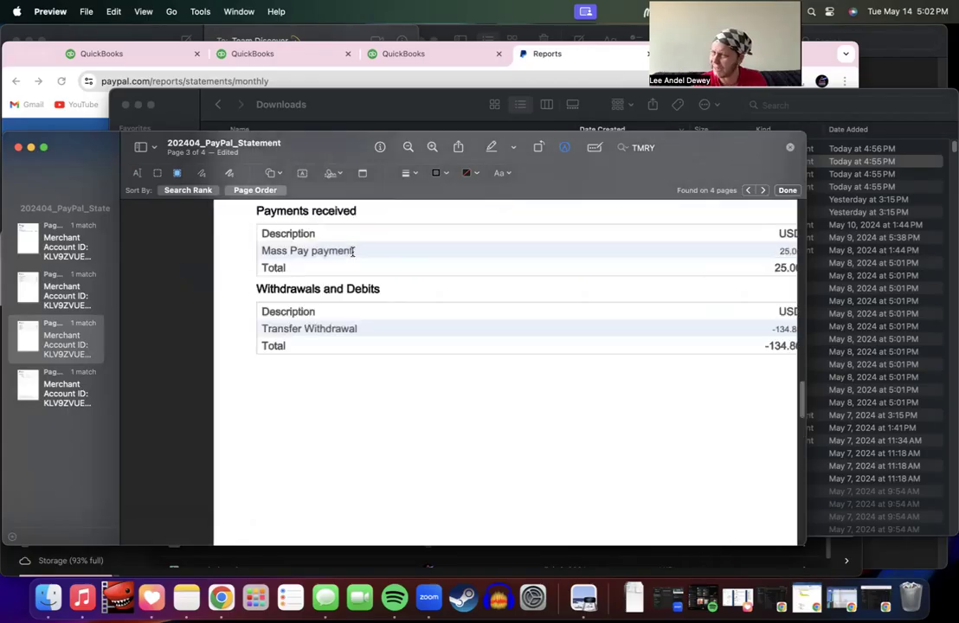
{"action": "scroll", "coordinate": [353, 252], "scroll_direction": "up", "scroll_amount": 3}
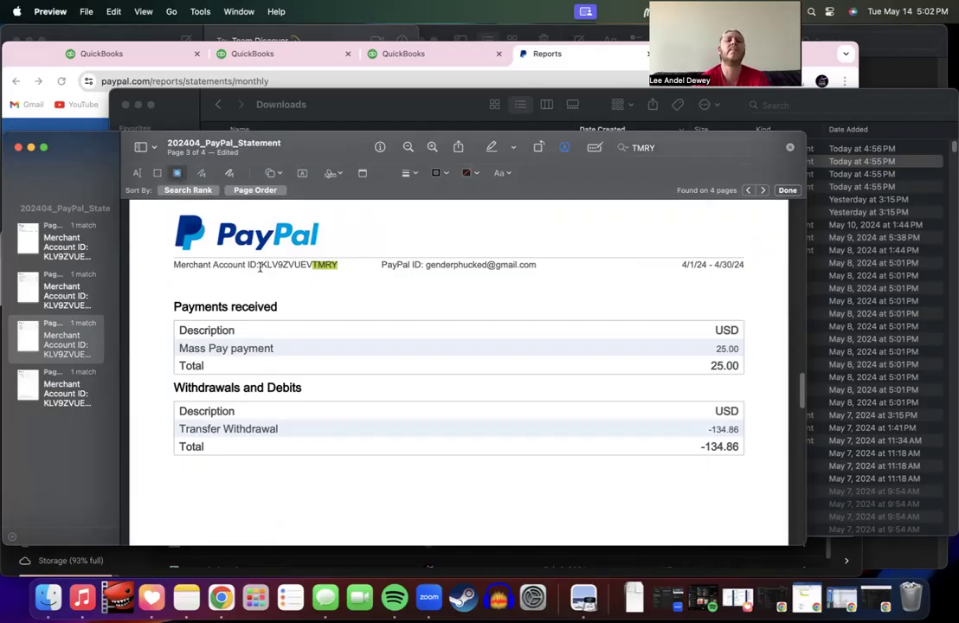
{"action": "left_click_drag", "start_coordinate": [261, 269], "coordinate": [309, 269]}
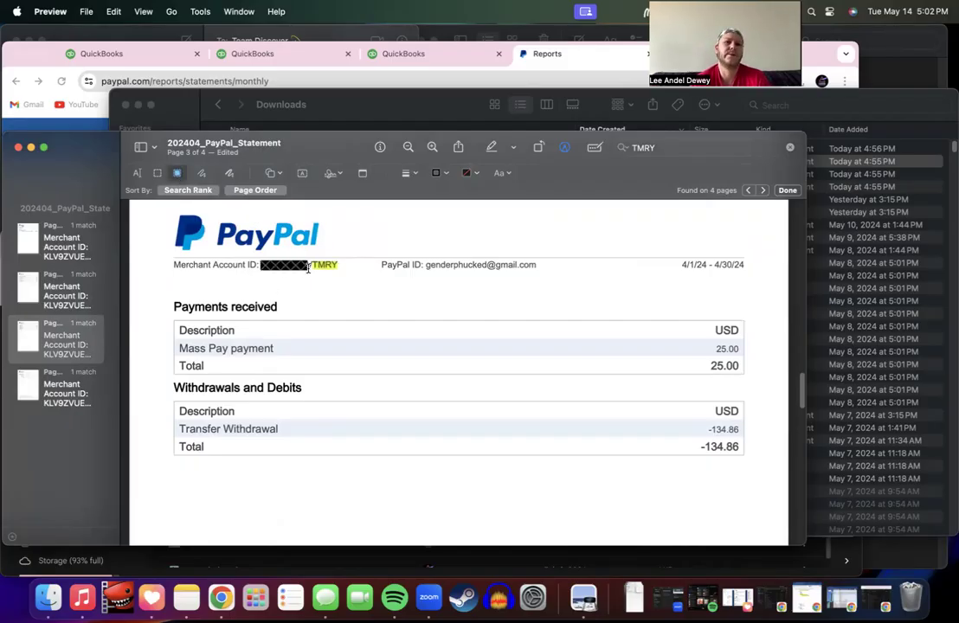
{"action": "scroll", "coordinate": [424, 317], "scroll_direction": "down", "scroll_amount": 10}
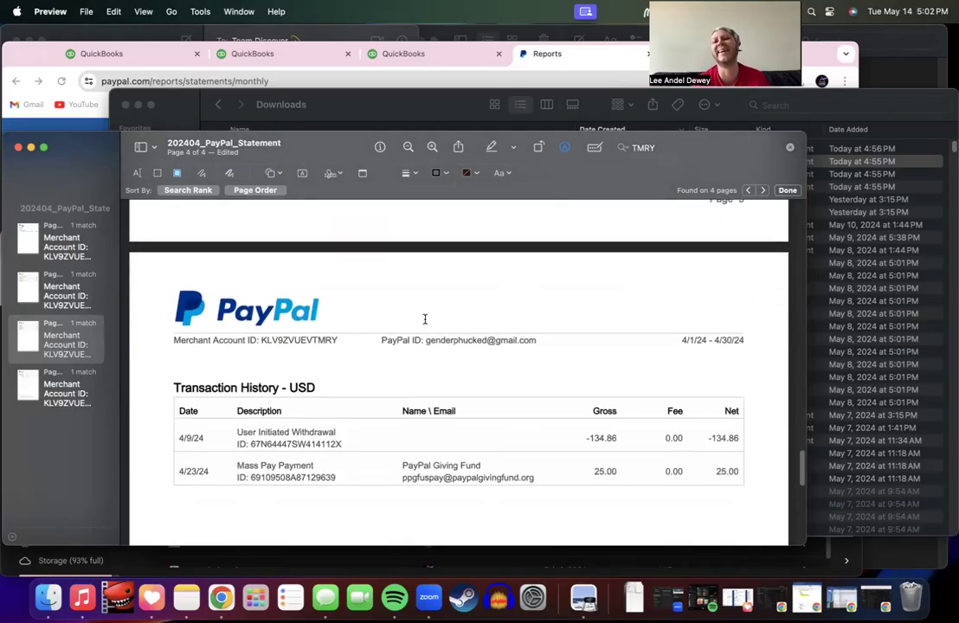
{"action": "left_click_drag", "start_coordinate": [261, 340], "coordinate": [313, 341]}
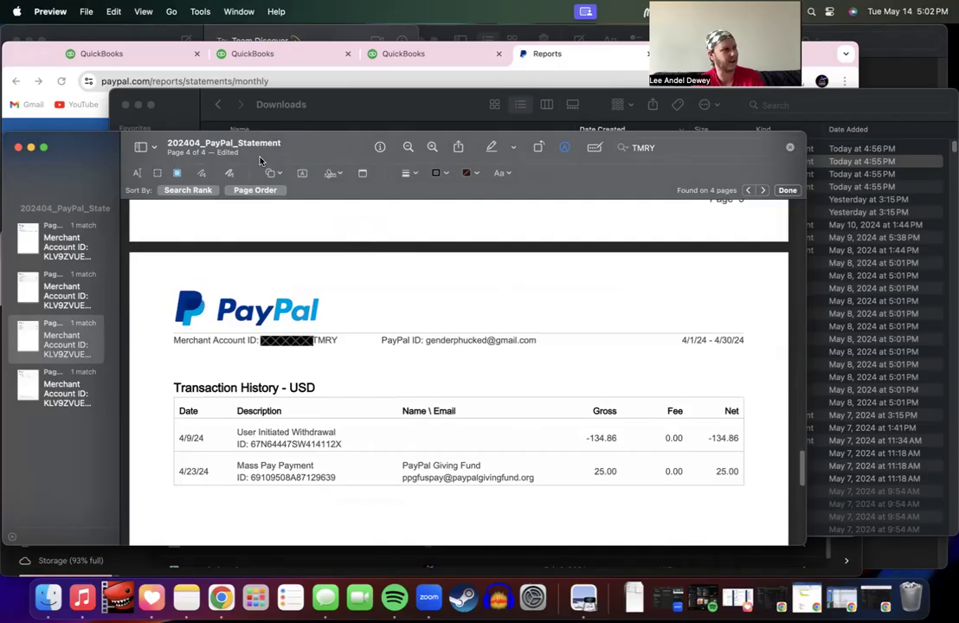
{"action": "left_click", "coordinate": [566, 147]}
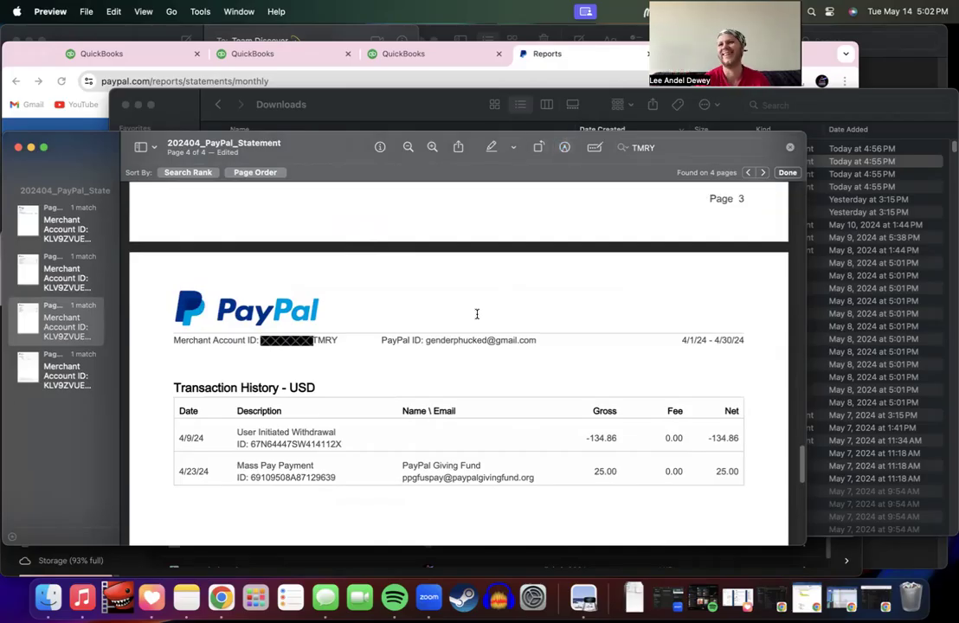
{"action": "scroll", "coordinate": [477, 314], "scroll_direction": "up", "scroll_amount": 20}
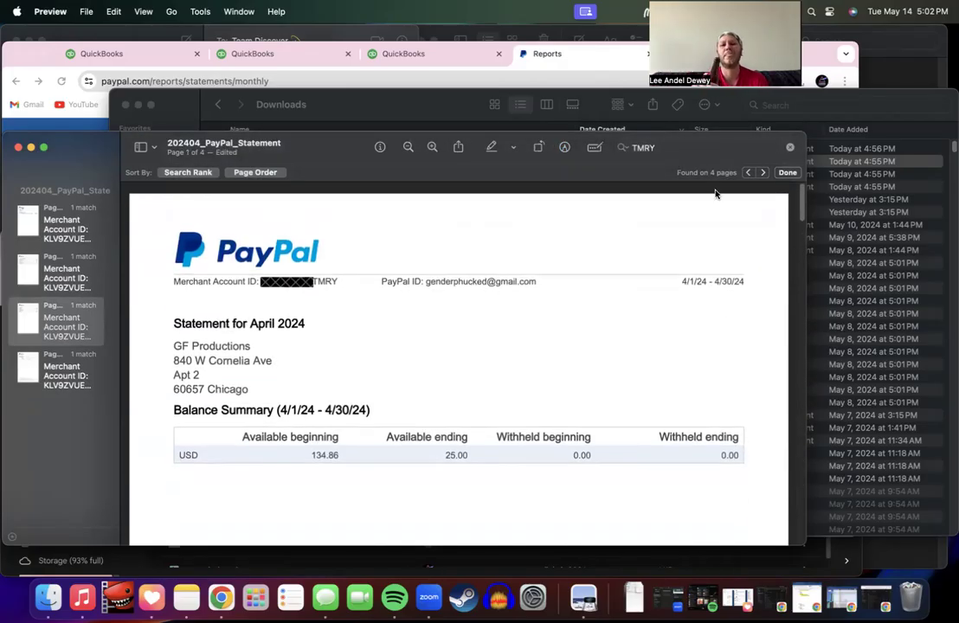
Step: Clear the TMRY search to restore the thumbnails and show the Markup toolbar again
{"action": "left_click", "coordinate": [676, 147]}
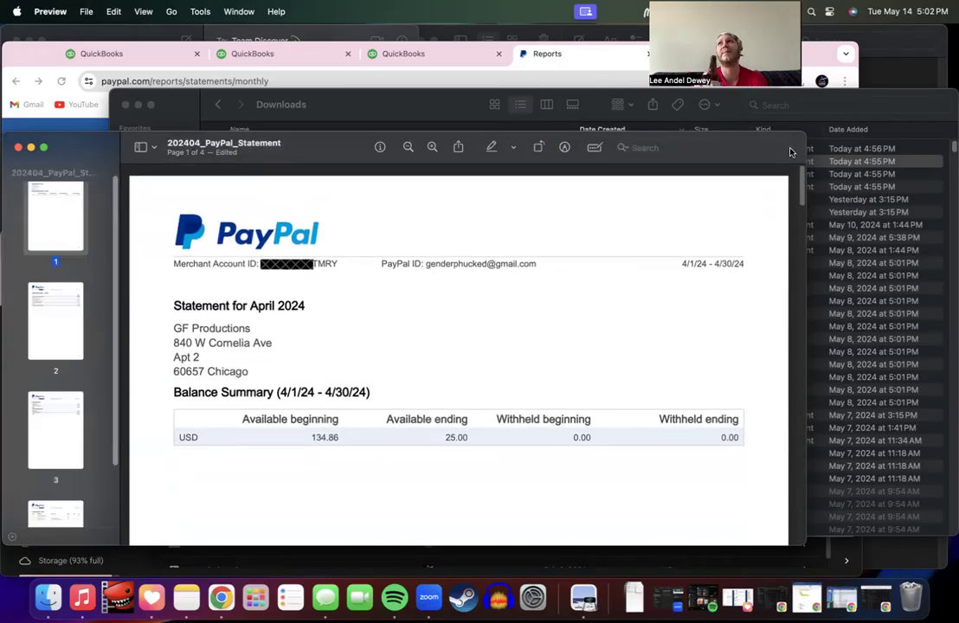
{"action": "left_click", "coordinate": [559, 342]}
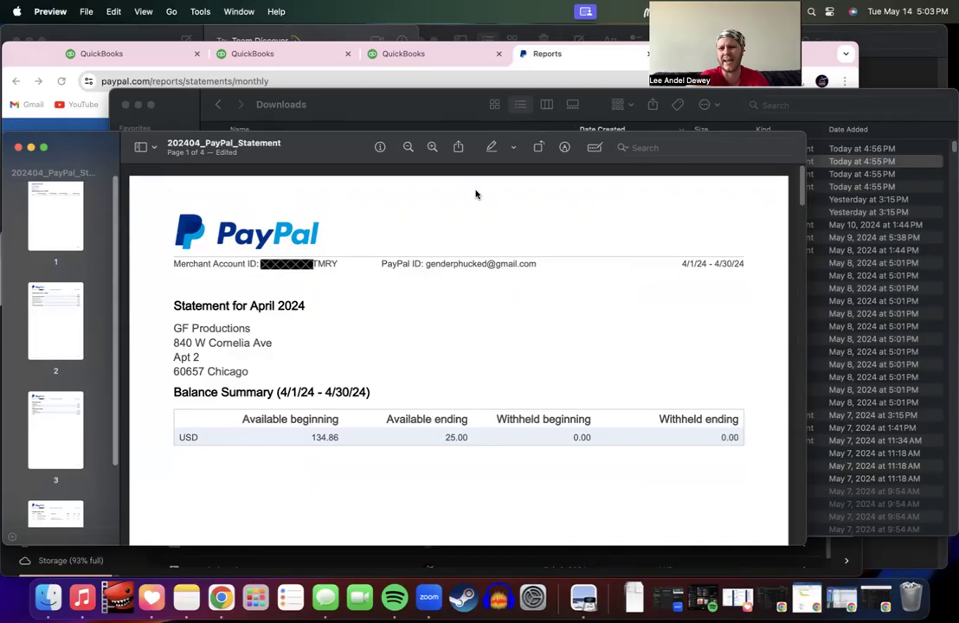
{"action": "left_click", "coordinate": [565, 147]}
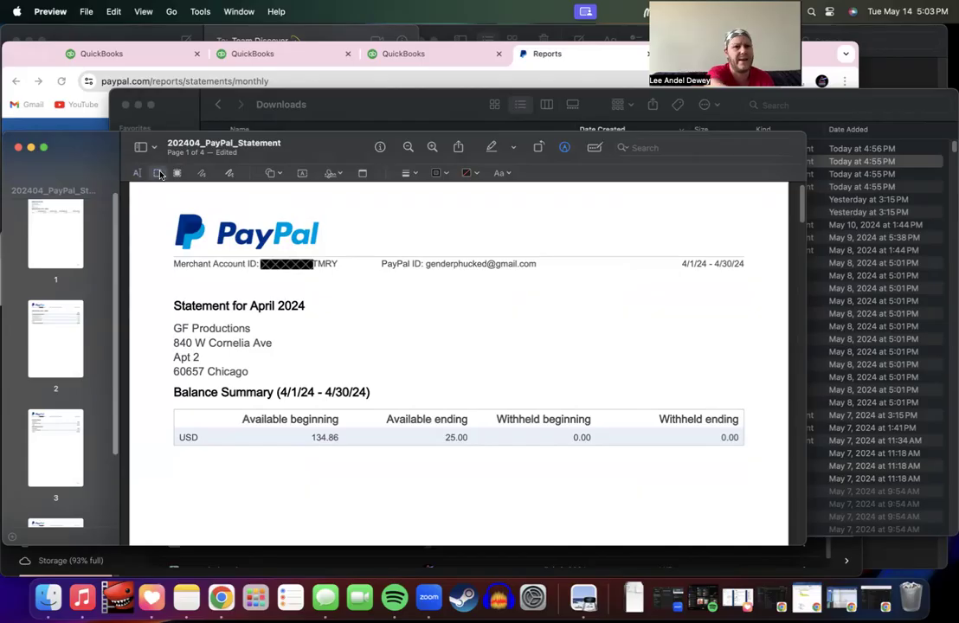
Step: Insert a rectangle on page 1, move it, then delete the misplaced shape
{"action": "left_click", "coordinate": [270, 173]}
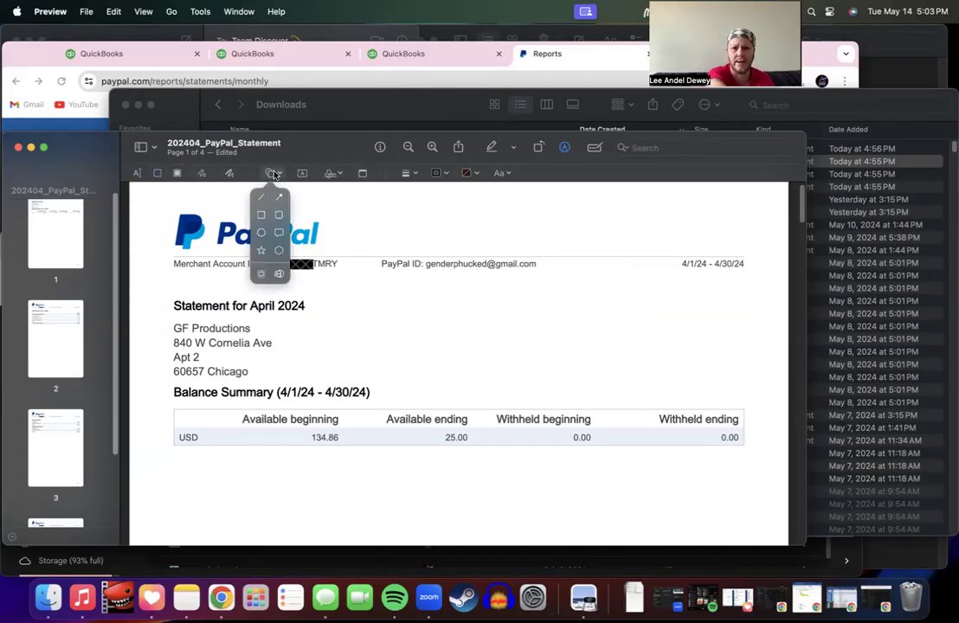
{"action": "left_click", "coordinate": [262, 274]}
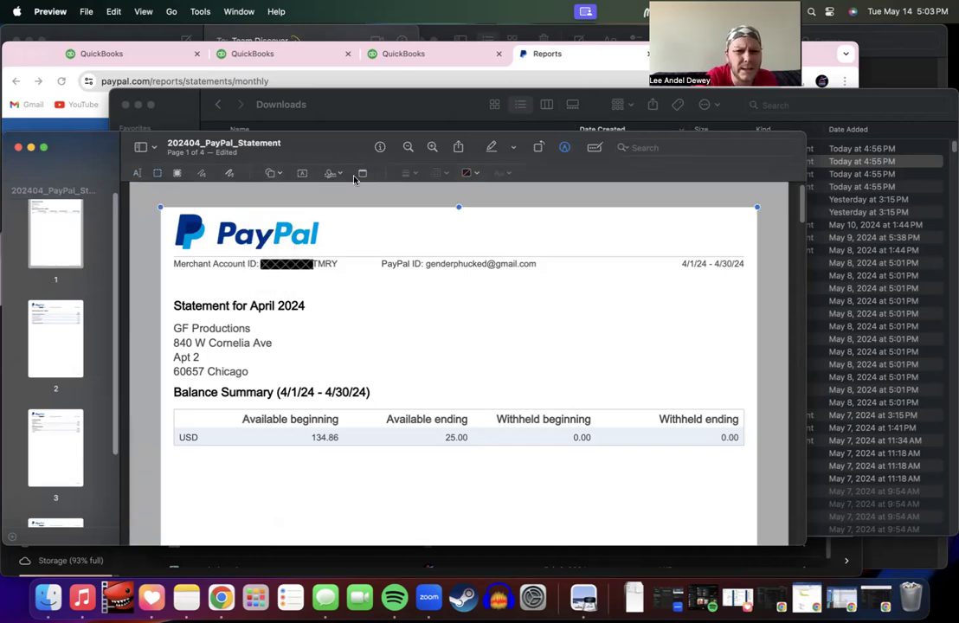
{"action": "left_click", "coordinate": [267, 176]}
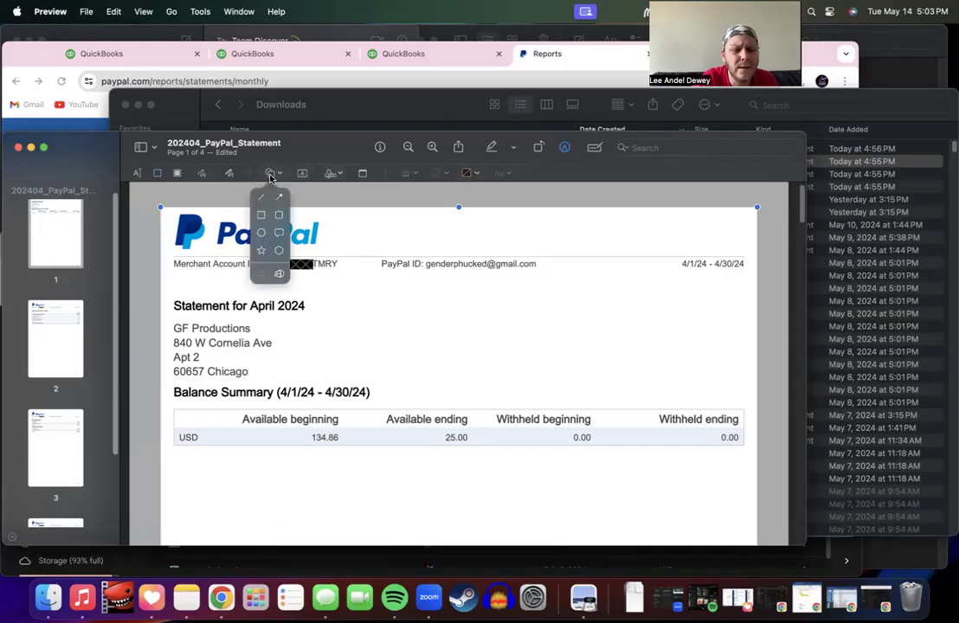
{"action": "left_click", "coordinate": [259, 219]}
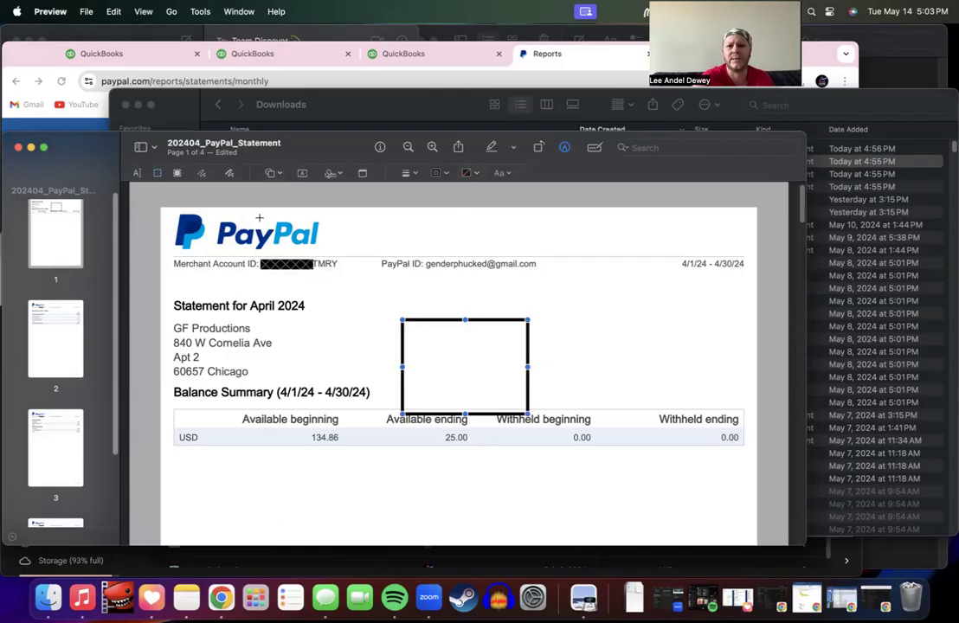
{"action": "left_click_drag", "start_coordinate": [483, 389], "coordinate": [315, 260]}
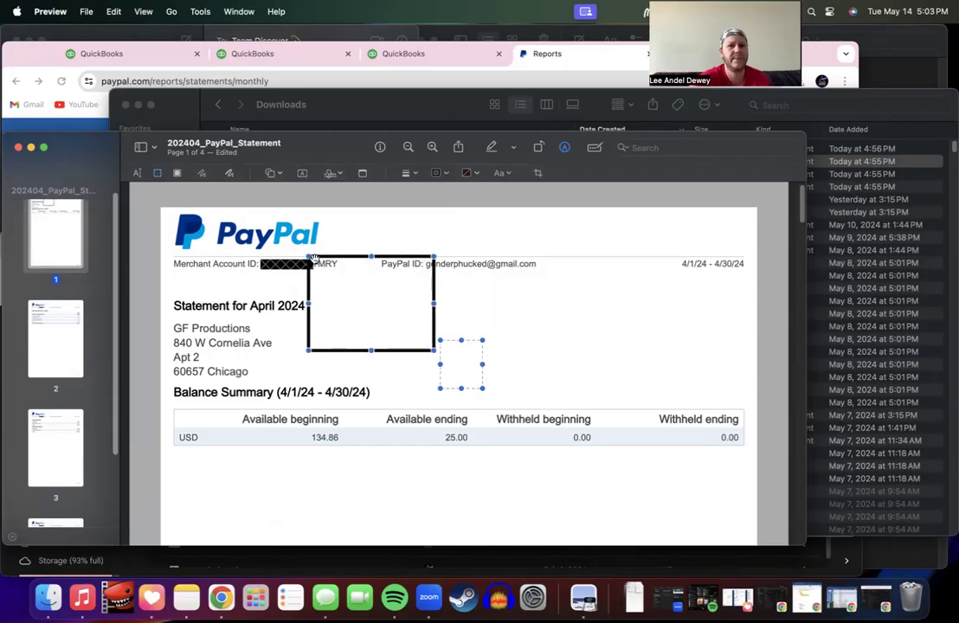
{"action": "key", "text": "BackSpace"}
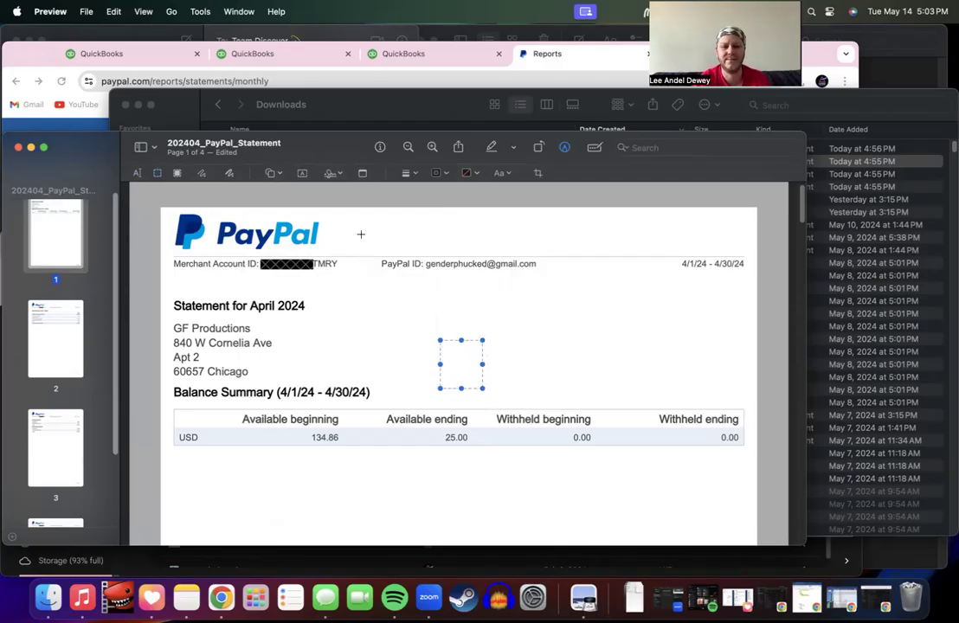
Step: Add a new rectangle in the middle of page 1
{"action": "left_click", "coordinate": [274, 172]}
{"action": "left_click", "coordinate": [259, 218]}
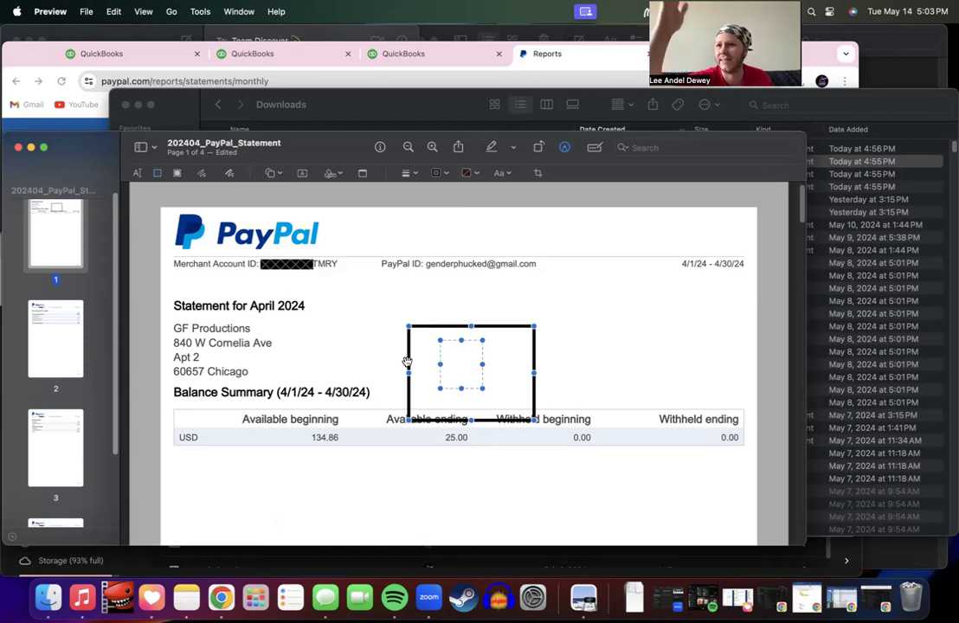
{"action": "left_click", "coordinate": [274, 176]}
{"action": "left_click", "coordinate": [275, 175]}
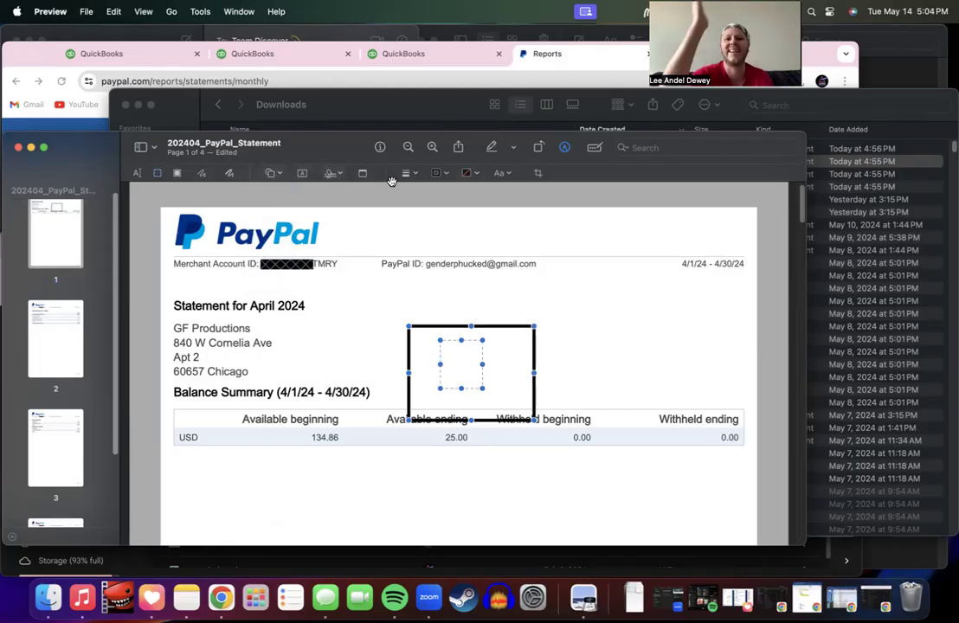
Step: Give the page 1 rectangle a solid black fill, accepting the annotation warning
{"action": "left_click", "coordinate": [440, 174]}
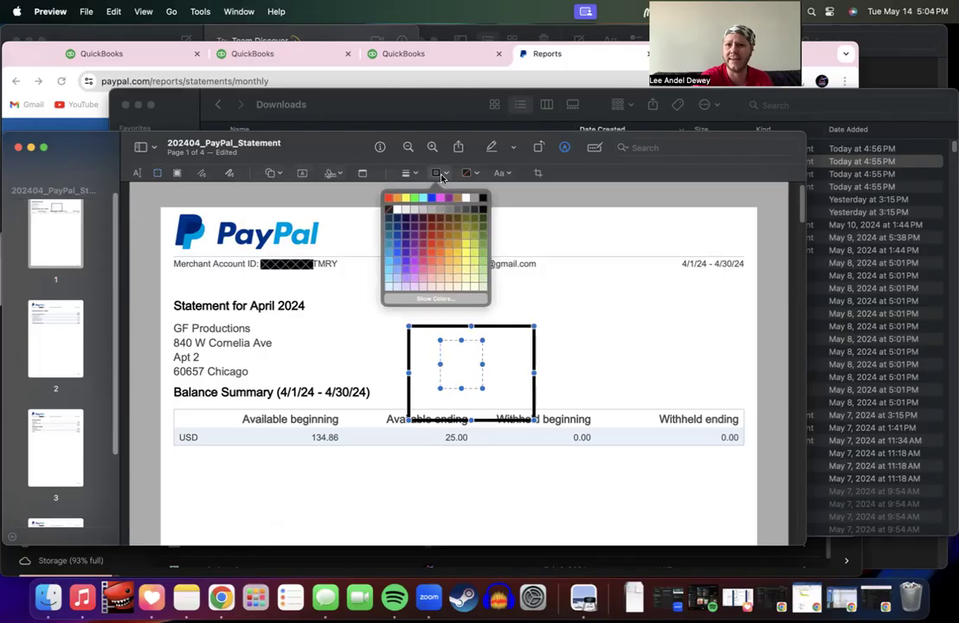
{"action": "left_click", "coordinate": [441, 174]}
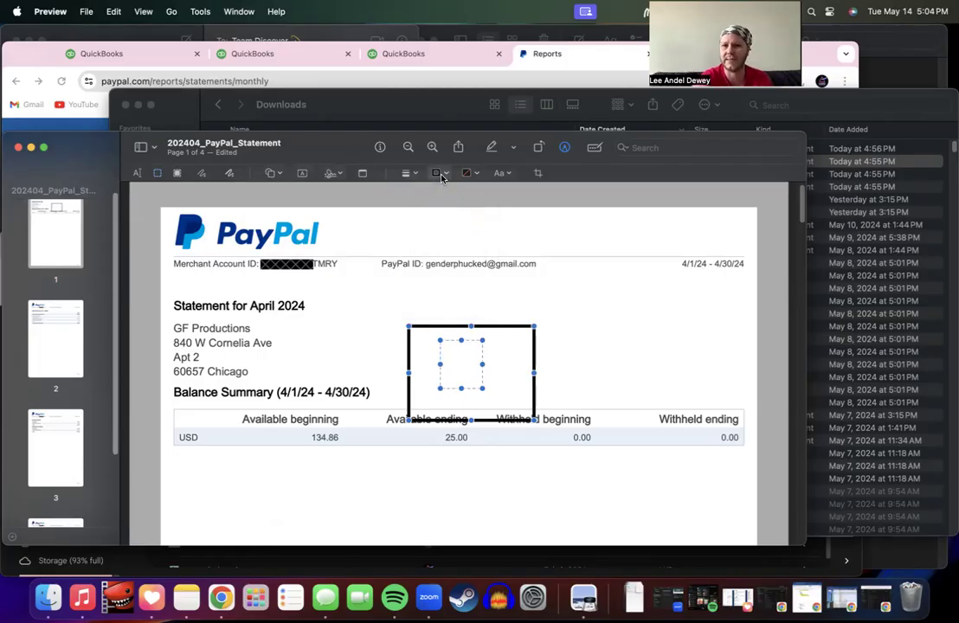
{"action": "left_click", "coordinate": [471, 175]}
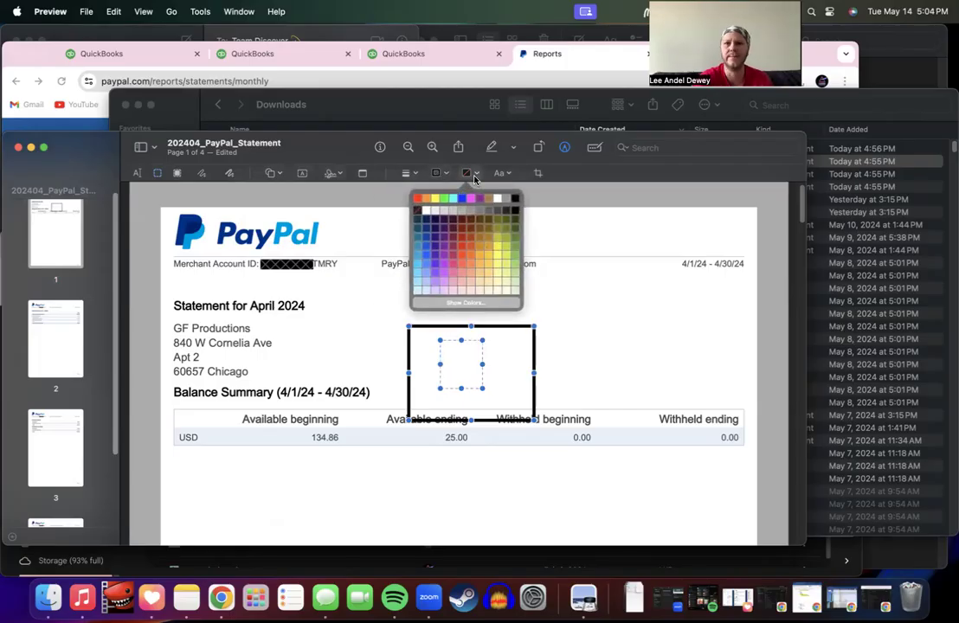
{"action": "left_click", "coordinate": [502, 174]}
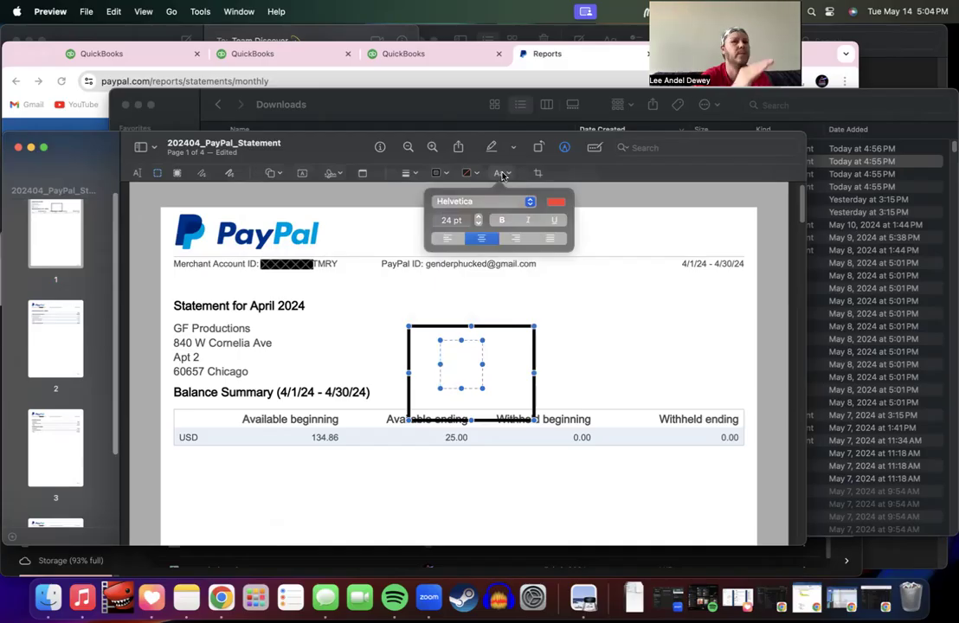
{"action": "left_click", "coordinate": [500, 174]}
{"action": "left_click", "coordinate": [468, 175]}
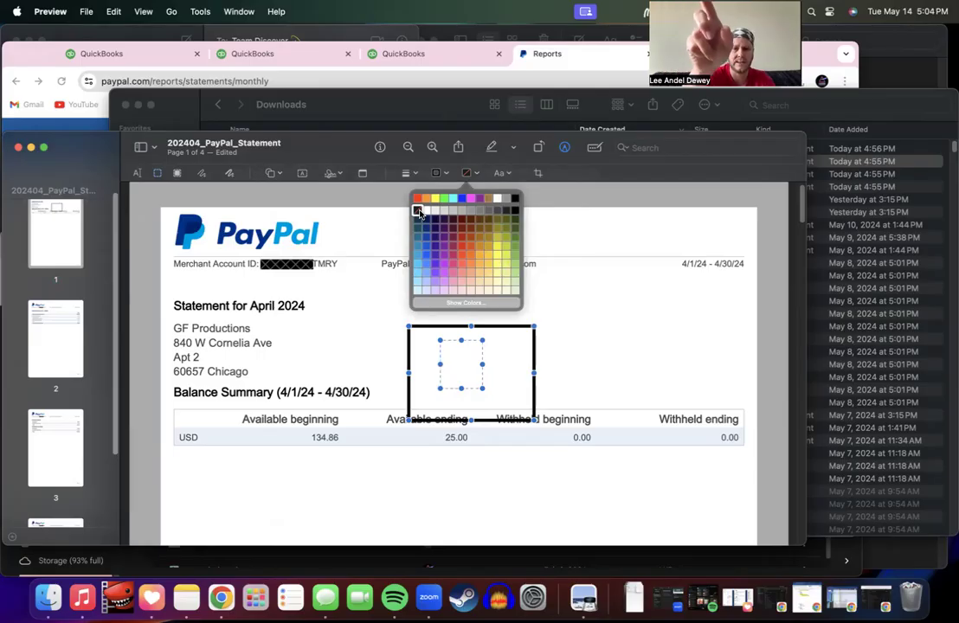
{"action": "left_click", "coordinate": [515, 200]}
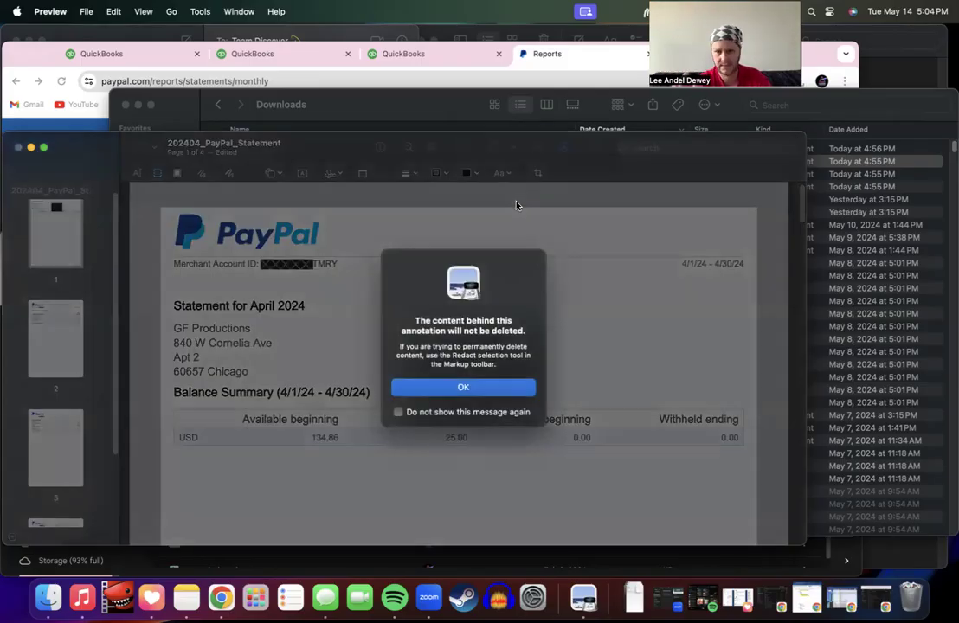
{"action": "left_click", "coordinate": [484, 389]}
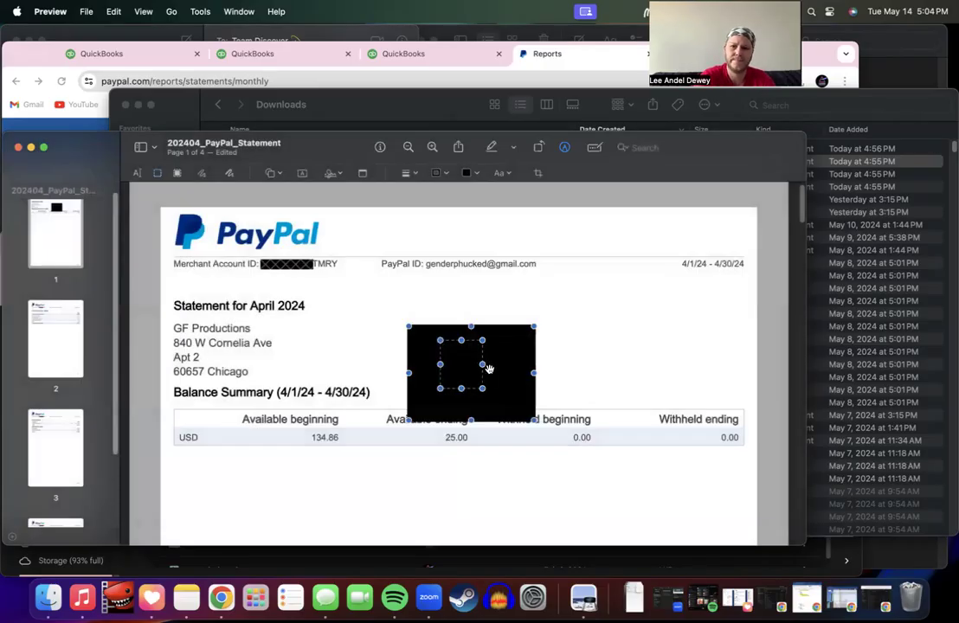
{"action": "left_click", "coordinate": [473, 174]}
{"action": "left_click", "coordinate": [474, 174]}
{"action": "left_click", "coordinate": [475, 174]}
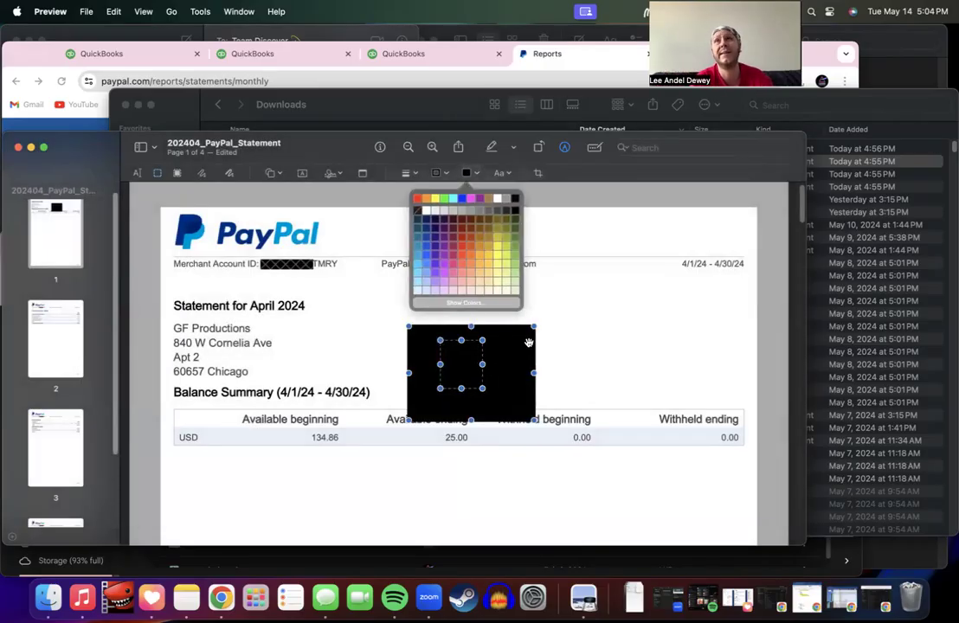
{"action": "left_click", "coordinate": [517, 198]}
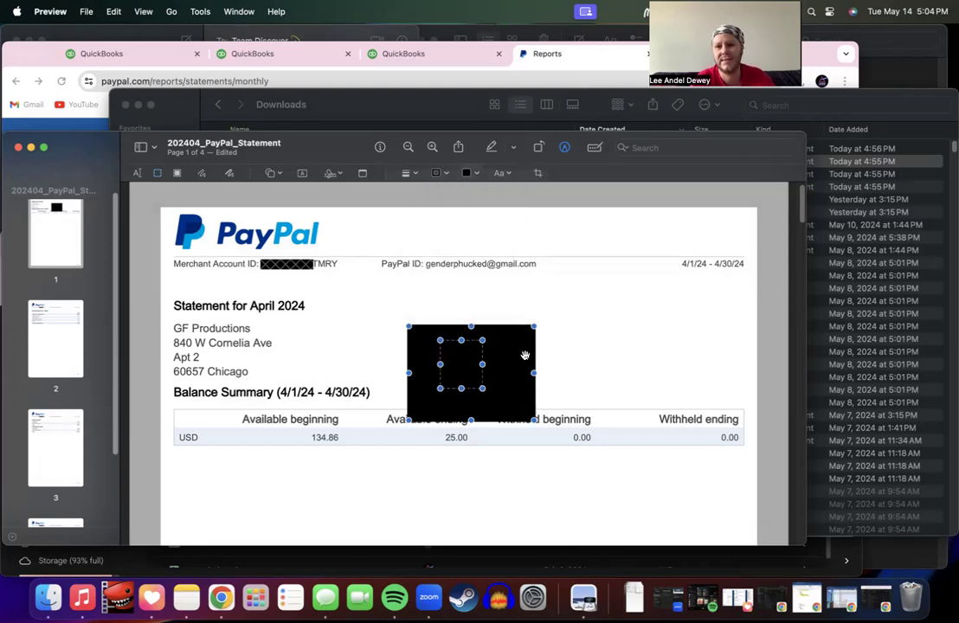
Step: Delete the black box from page 1, leaving the Balance Summary table visible
{"action": "left_click_drag", "start_coordinate": [525, 355], "coordinate": [541, 313]}
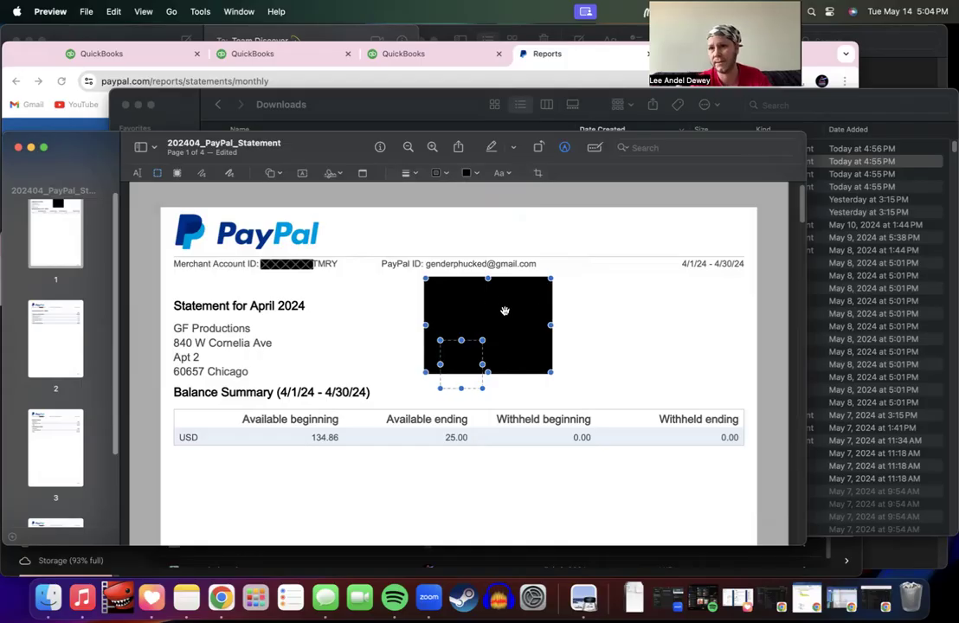
{"action": "left_click", "coordinate": [472, 382]}
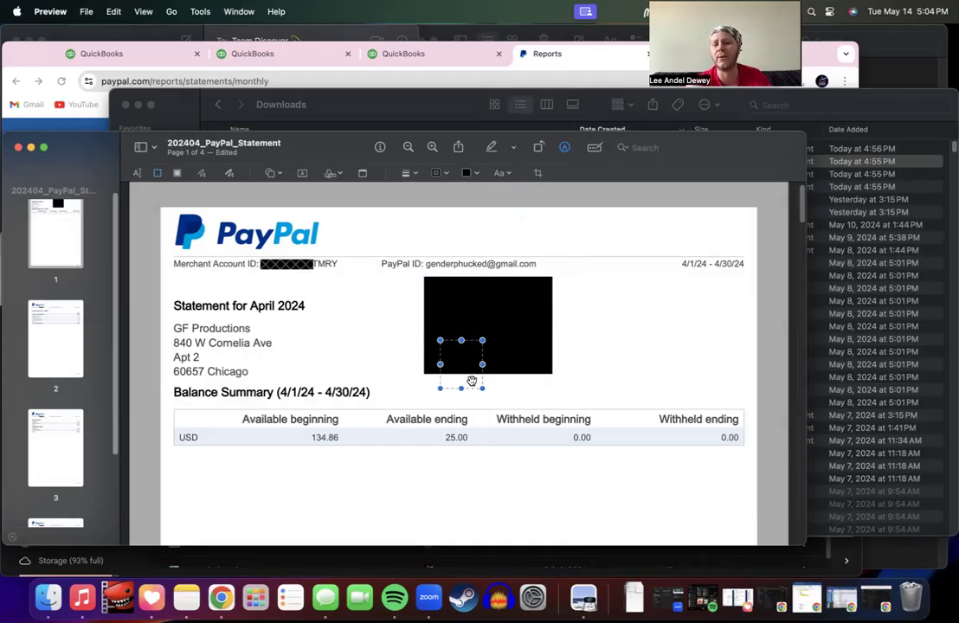
{"action": "left_click_drag", "start_coordinate": [451, 353], "coordinate": [403, 335]}
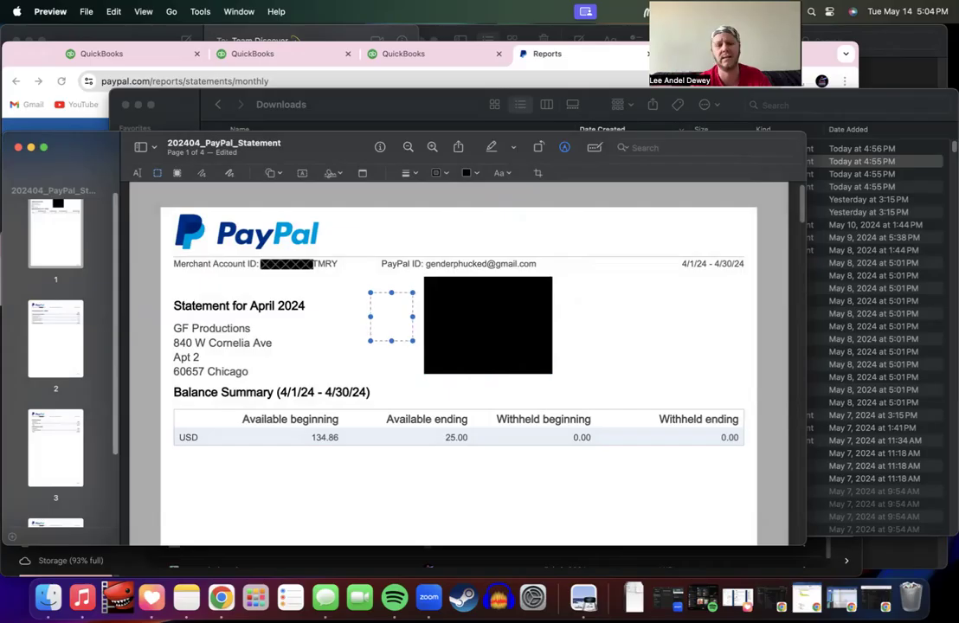
{"action": "left_click", "coordinate": [488, 312]}
{"action": "key", "text": "Delete"}
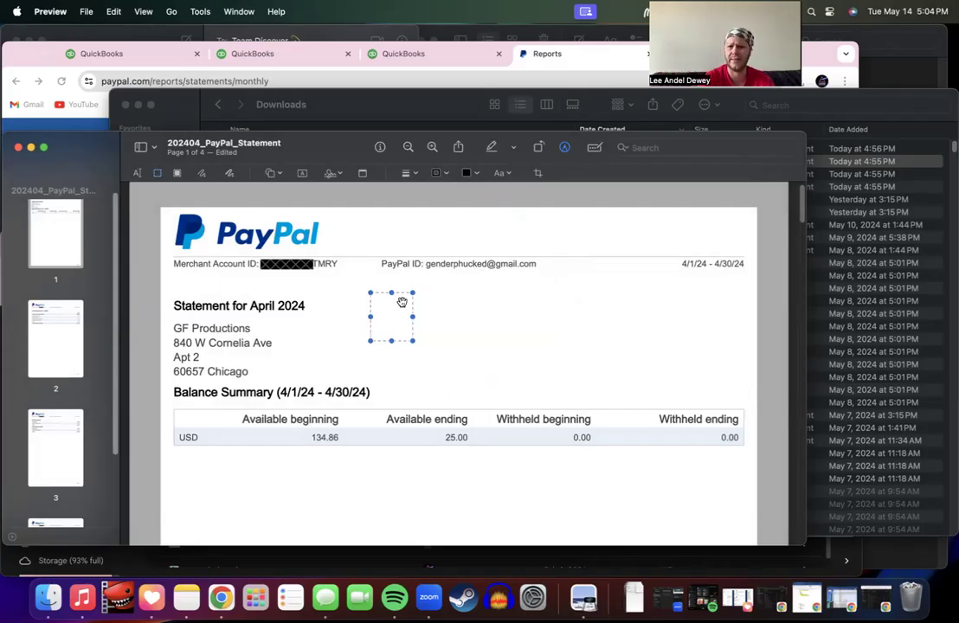
{"action": "left_click_drag", "start_coordinate": [399, 305], "coordinate": [651, 198]}
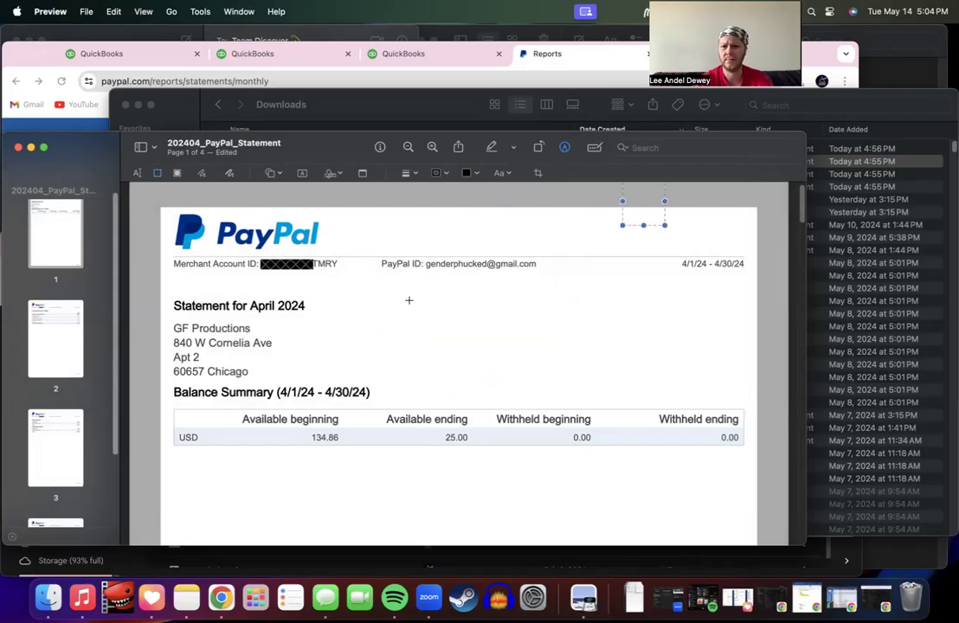
{"action": "left_click", "coordinate": [159, 216]}
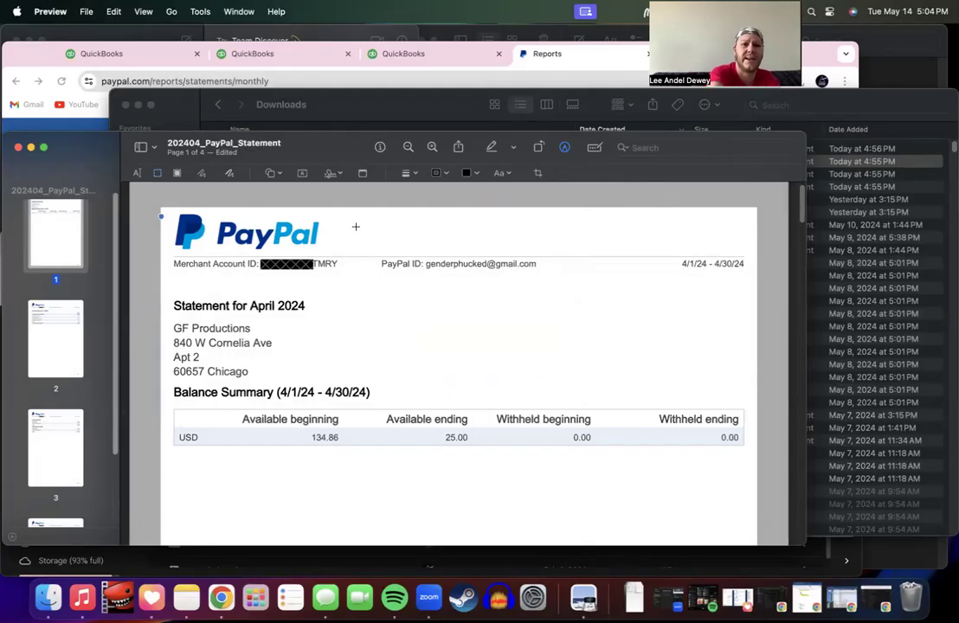
Step: Switch to the Text Selection tool and check pages 2 and 1
{"action": "left_click", "coordinate": [136, 174]}
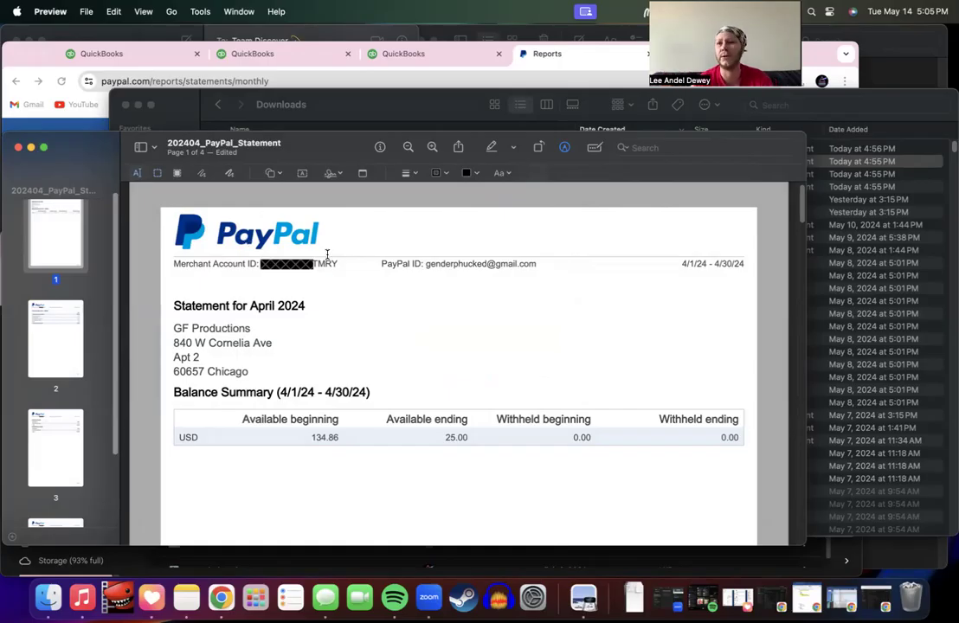
{"action": "left_click", "coordinate": [49, 345]}
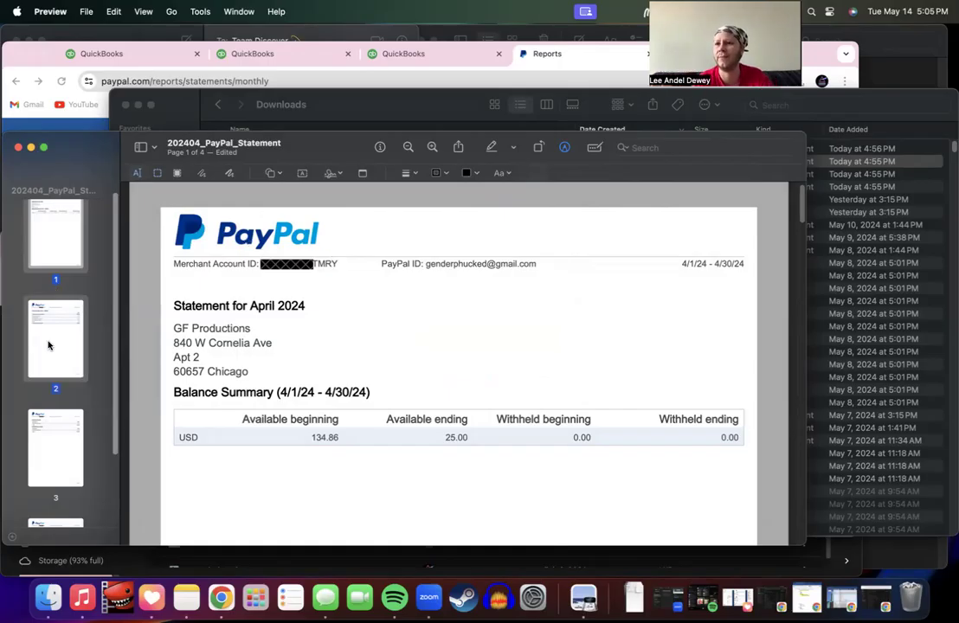
{"action": "left_click", "coordinate": [40, 243]}
{"action": "scroll", "coordinate": [211, 296], "scroll_direction": "down", "scroll_amount": 5}
{"action": "scroll", "coordinate": [211, 295], "scroll_direction": "up", "scroll_amount": 5}
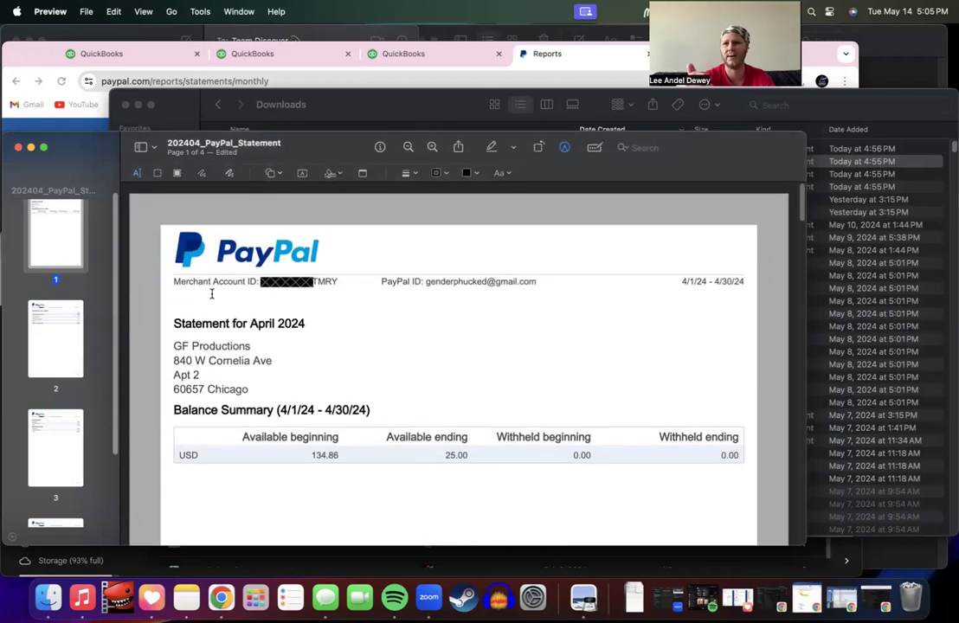
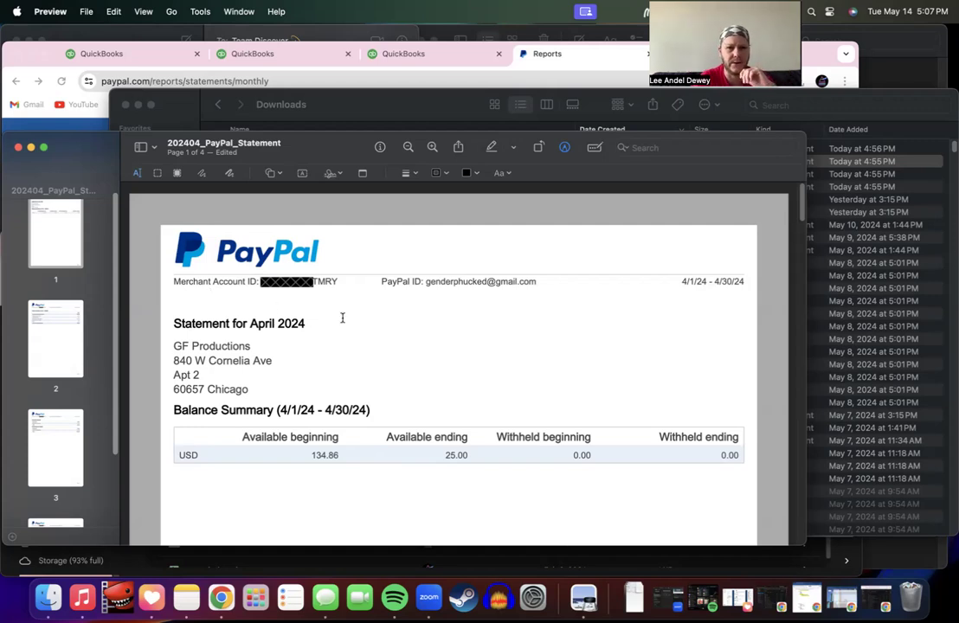
Step: Scroll the 202404_PayPal_Statement PDF from page 1 down to the page 4 transaction history
{"action": "scroll", "coordinate": [343, 317], "scroll_direction": "down", "scroll_amount": 15}
{"action": "scroll", "coordinate": [343, 317], "scroll_direction": "down", "scroll_amount": 3}
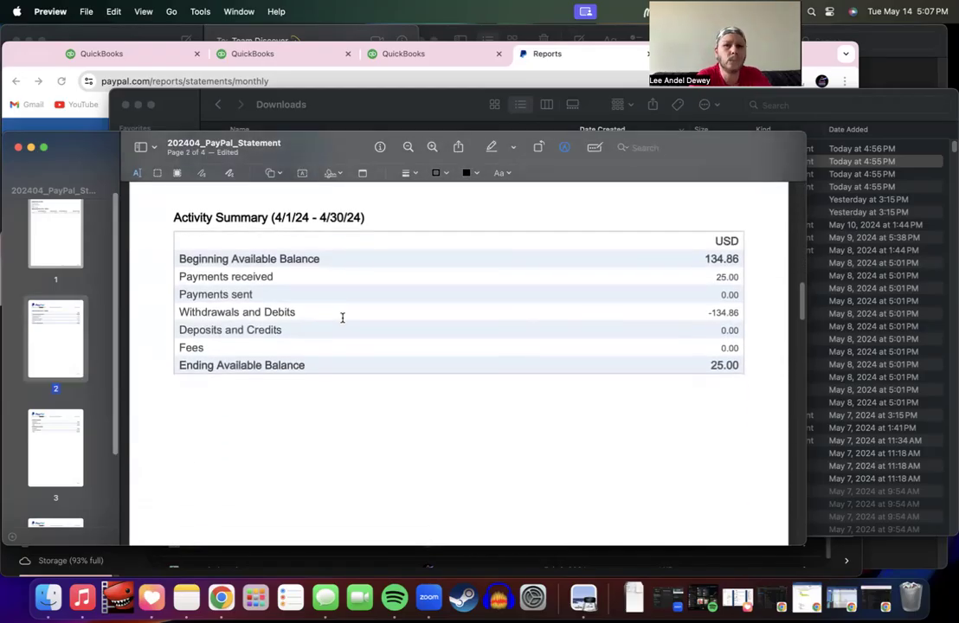
{"action": "scroll", "coordinate": [343, 318], "scroll_direction": "down", "scroll_amount": 15}
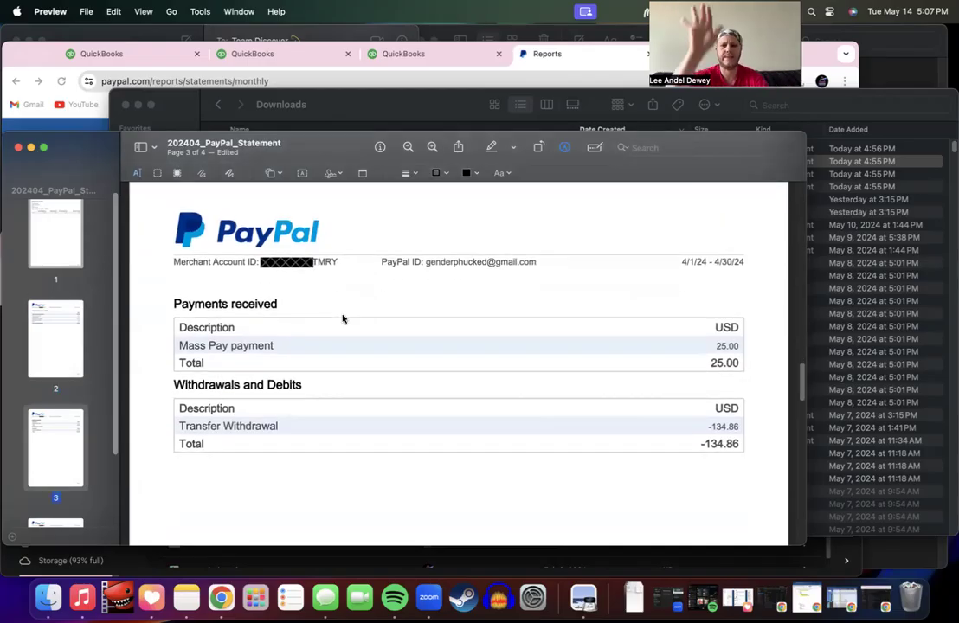
{"action": "scroll", "coordinate": [343, 319], "scroll_direction": "down", "scroll_amount": 10}
{"action": "scroll", "coordinate": [343, 318], "scroll_direction": "up", "scroll_amount": 4}
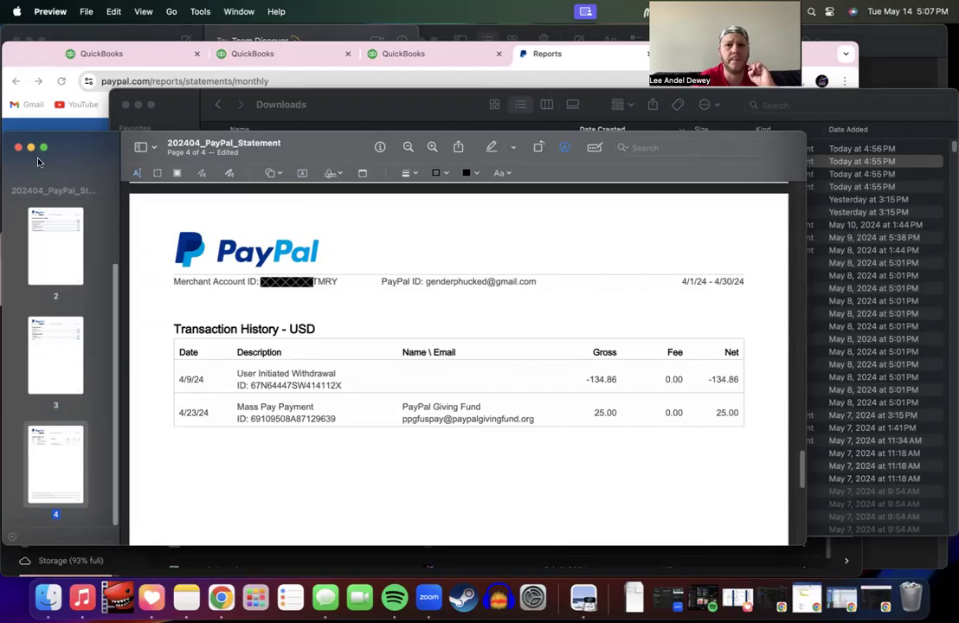
Step: Close the April statement and open the unnamed January statement PDF from Downloads
{"action": "left_click", "coordinate": [18, 147]}
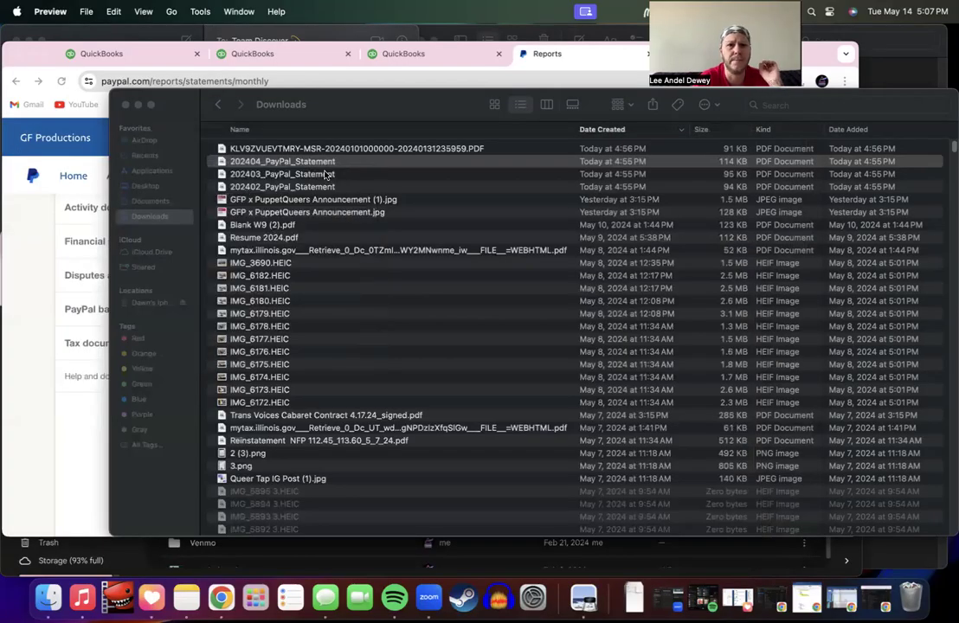
{"action": "left_click", "coordinate": [286, 160]}
{"action": "left_click", "coordinate": [310, 150]}
{"action": "double_click", "coordinate": [310, 149]}
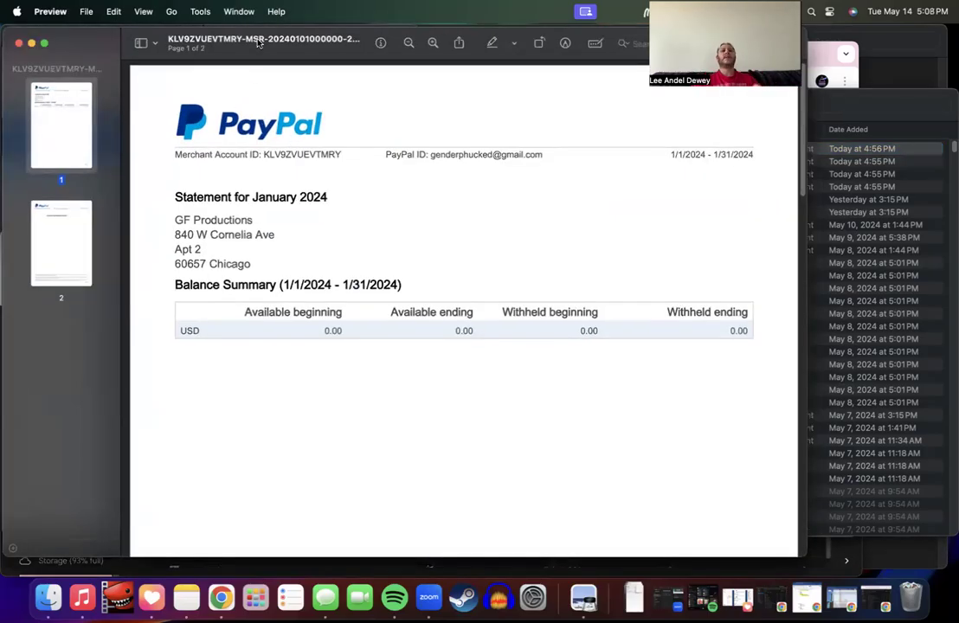
Step: Rename the January statement file to 202401_PayPal_Statement
{"action": "left_click", "coordinate": [287, 39]}
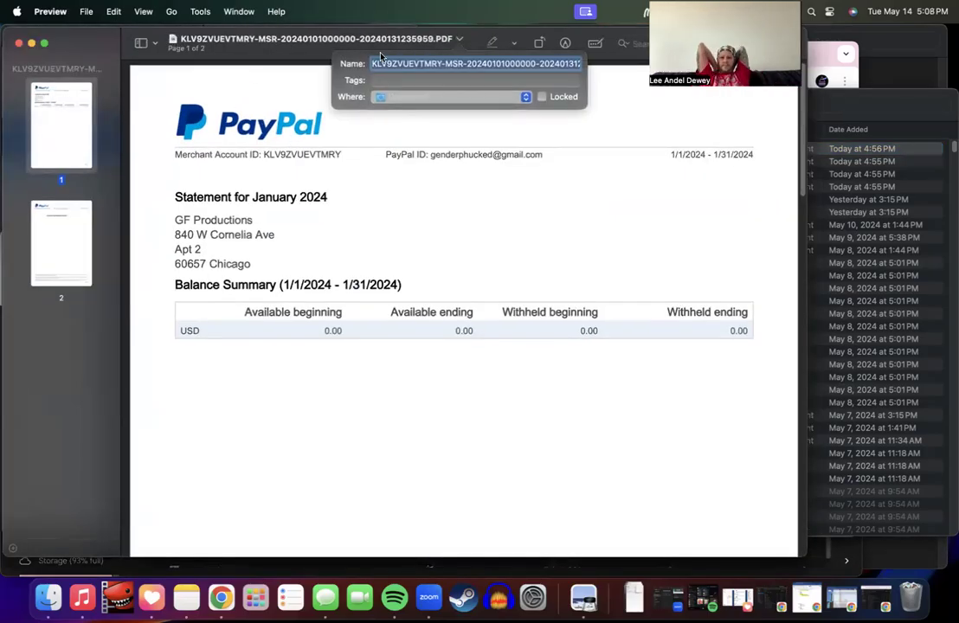
{"action": "type", "text": "202404_PayPal_Statement"}
{"action": "left_click", "coordinate": [403, 64]}
{"action": "key", "text": "BackSpace"}
{"action": "type", "text": "1"}
{"action": "key", "text": "Return"}
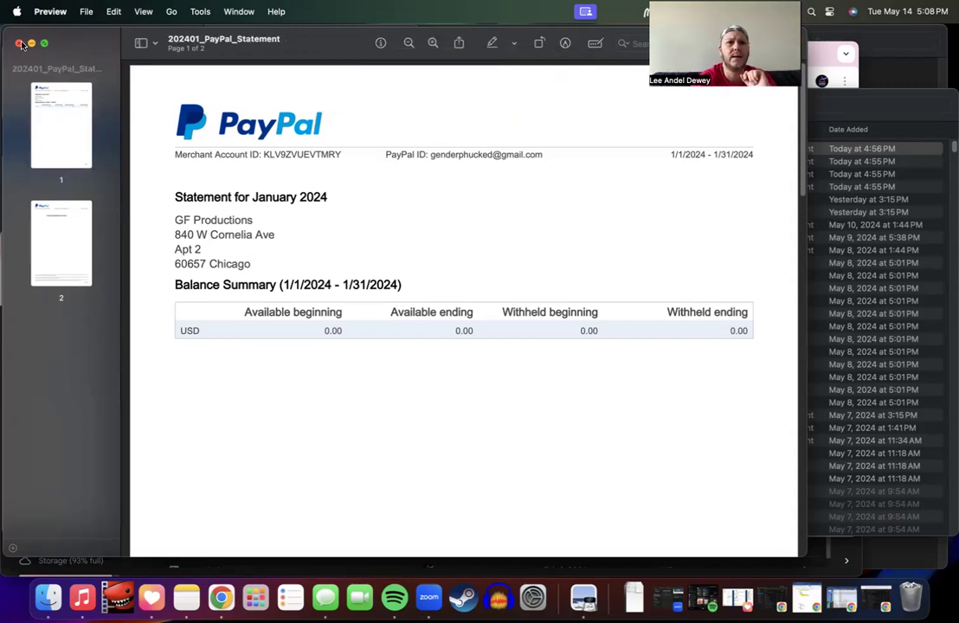
Step: Scroll through the renamed January statement and close it
{"action": "scroll", "coordinate": [141, 186], "scroll_direction": "down", "scroll_amount": 15}
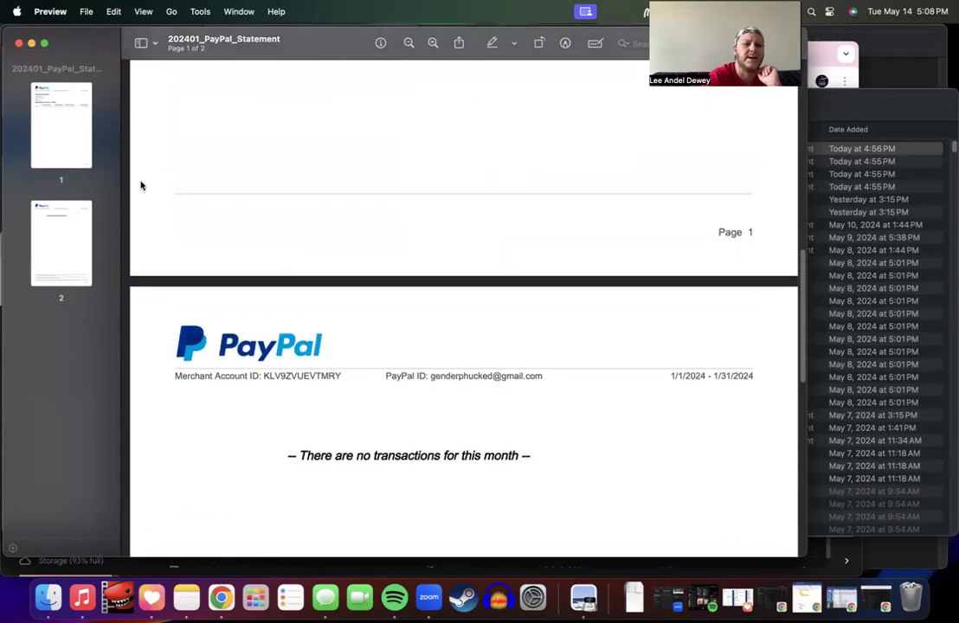
{"action": "scroll", "coordinate": [141, 185], "scroll_direction": "down", "scroll_amount": 2}
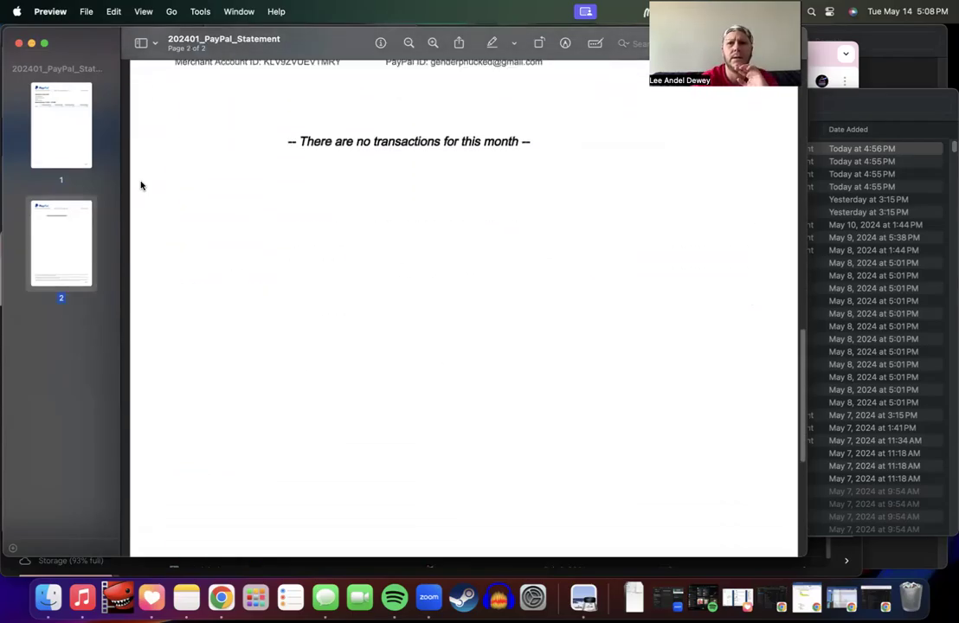
{"action": "left_click", "coordinate": [19, 43]}
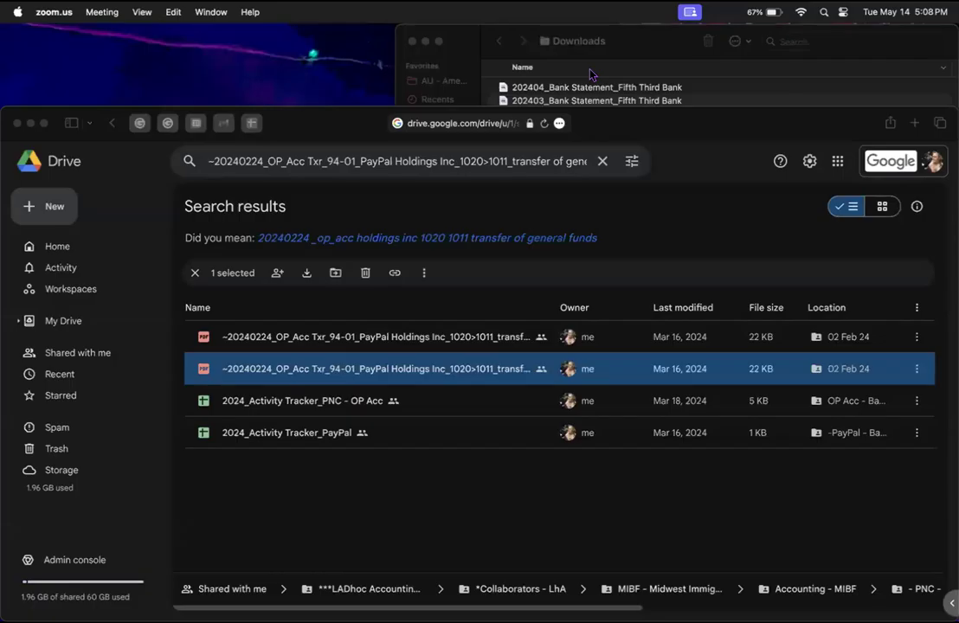
Step: Open MIBF_Statement Tracker via Starred > MIBF - Midwest Immigration Bond Fund > Accounting - MIBF > *Statements
{"action": "left_click", "coordinate": [433, 189]}
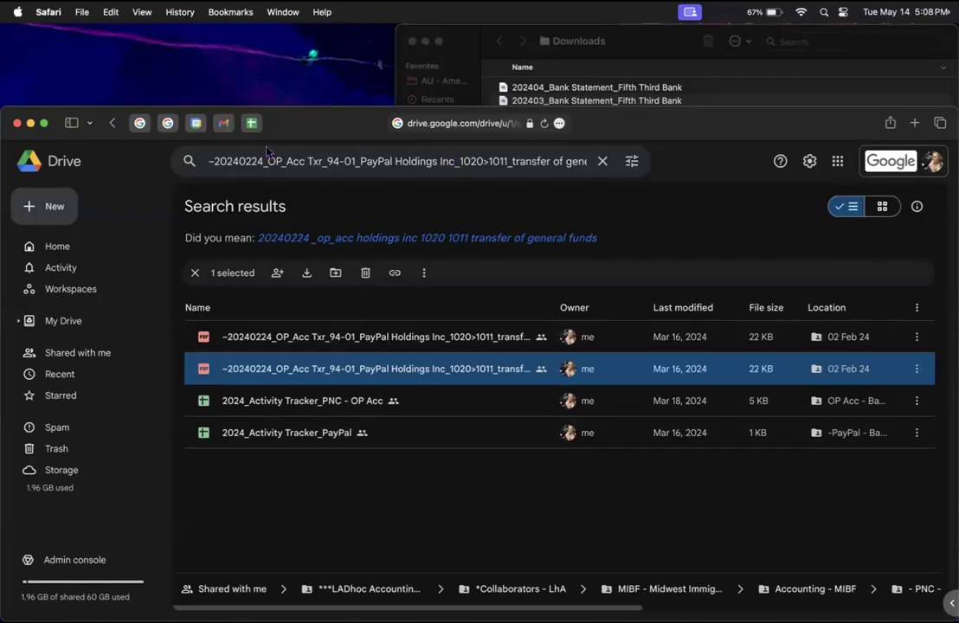
{"action": "left_click", "coordinate": [64, 394]}
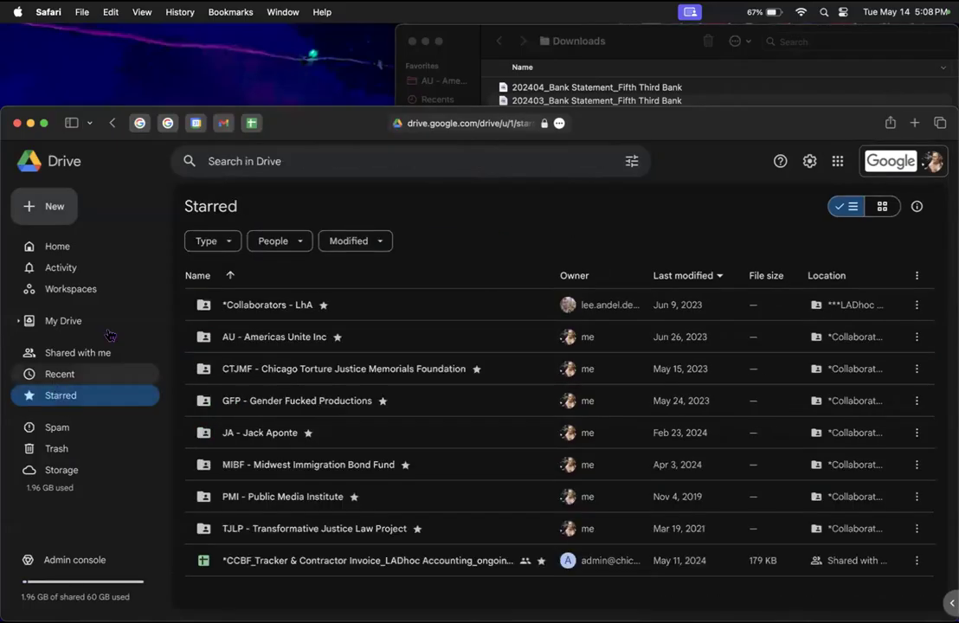
{"action": "double_click", "coordinate": [303, 465]}
{"action": "double_click", "coordinate": [288, 305]}
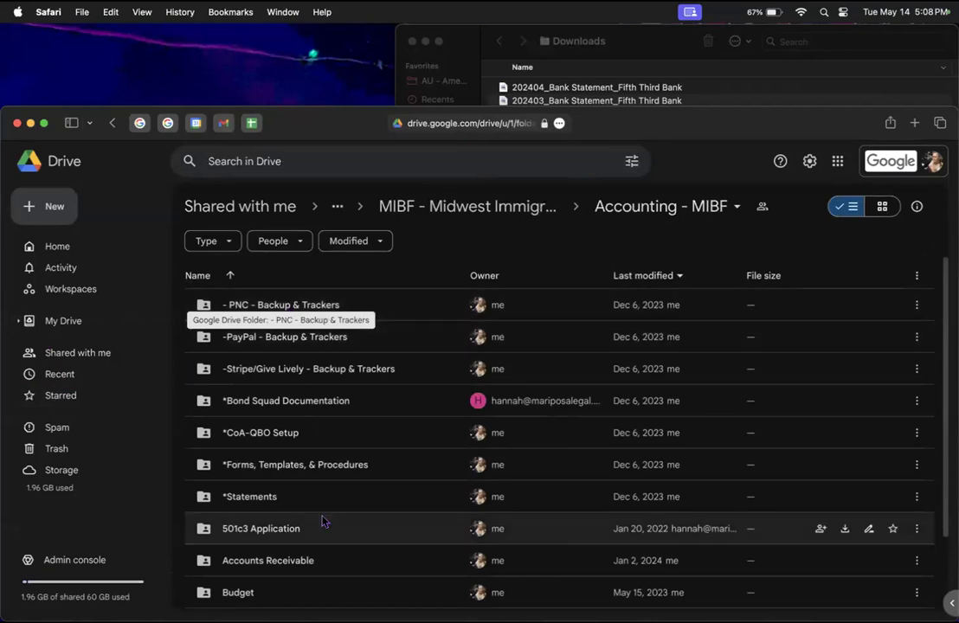
{"action": "scroll", "coordinate": [322, 521], "scroll_direction": "down", "scroll_amount": 1}
{"action": "double_click", "coordinate": [253, 472]}
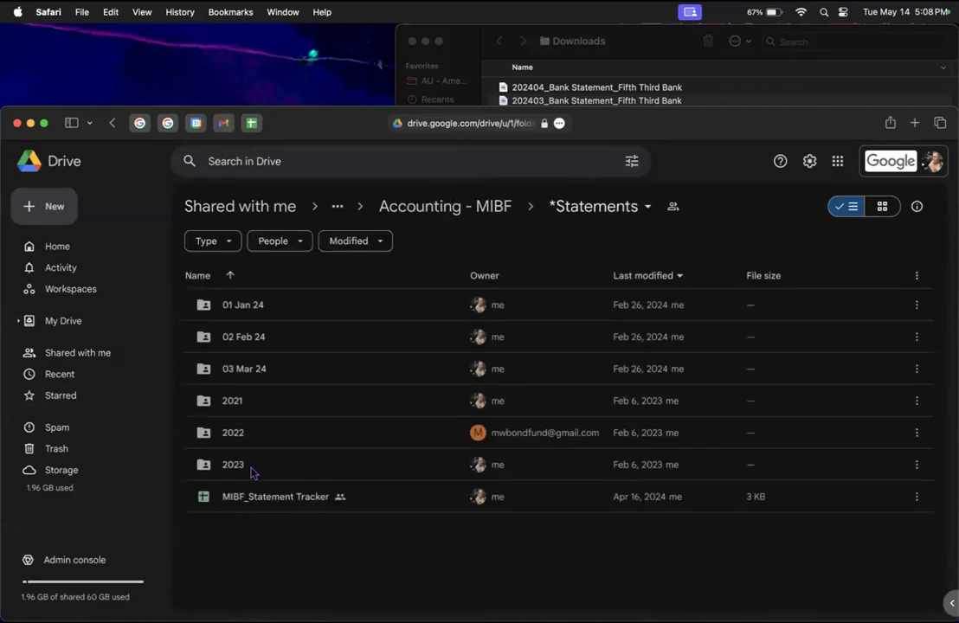
{"action": "left_click", "coordinate": [259, 512]}
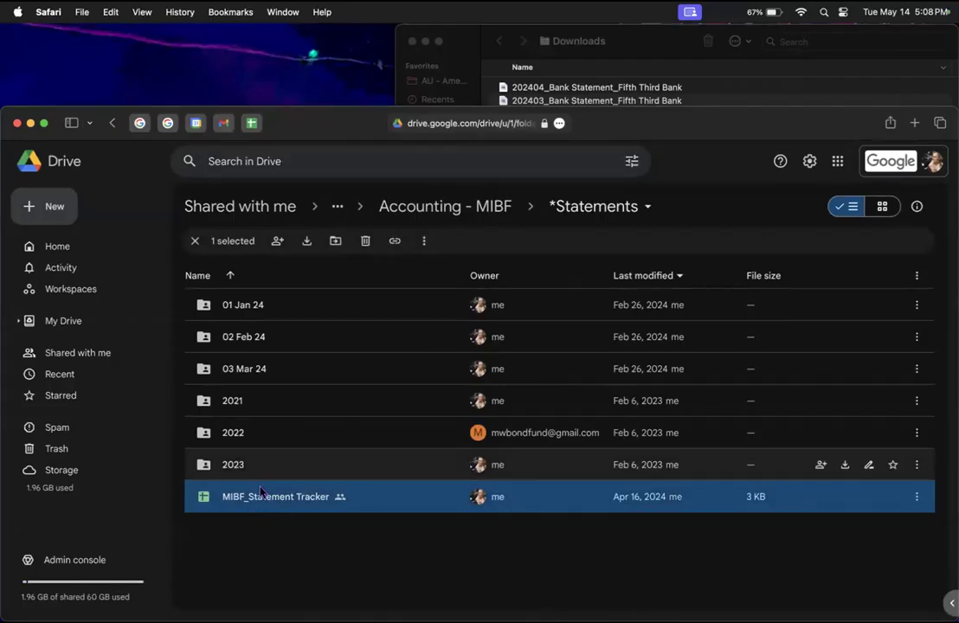
{"action": "double_click", "coordinate": [262, 497]}
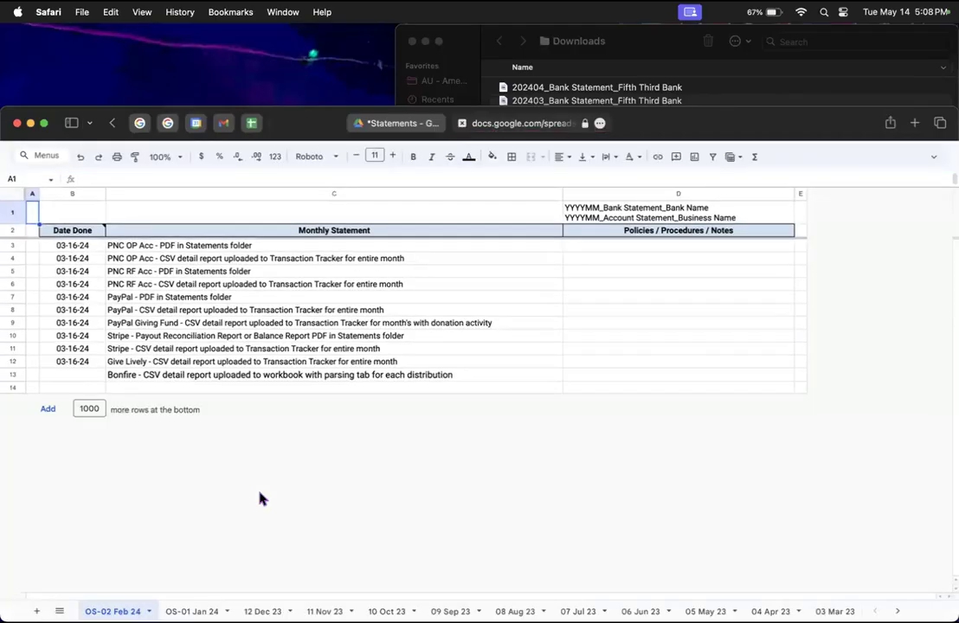
Step: Browse the 07 Jul 23 through 10 Oct 23 checklist sheets in the tracker
{"action": "left_click", "coordinate": [578, 611]}
{"action": "left_click", "coordinate": [516, 611]}
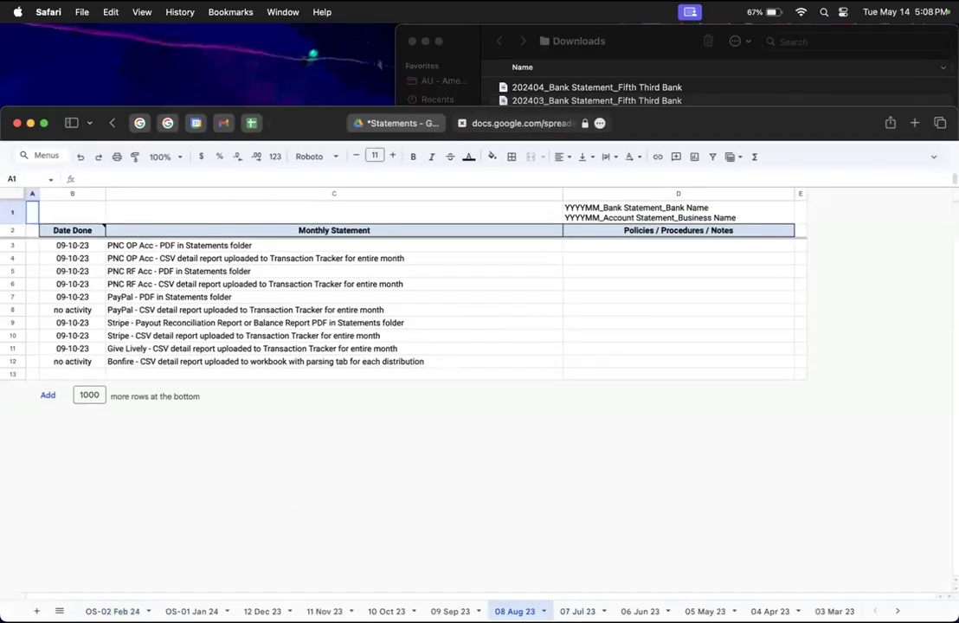
{"action": "left_click", "coordinate": [451, 611]}
{"action": "left_click", "coordinate": [386, 611]}
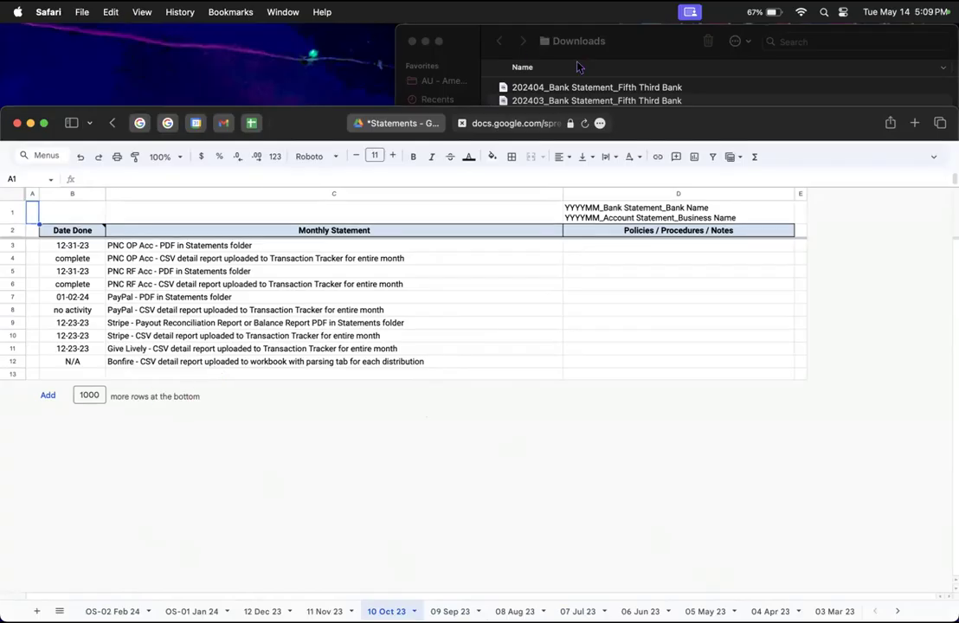
{"action": "left_click", "coordinate": [401, 123]}
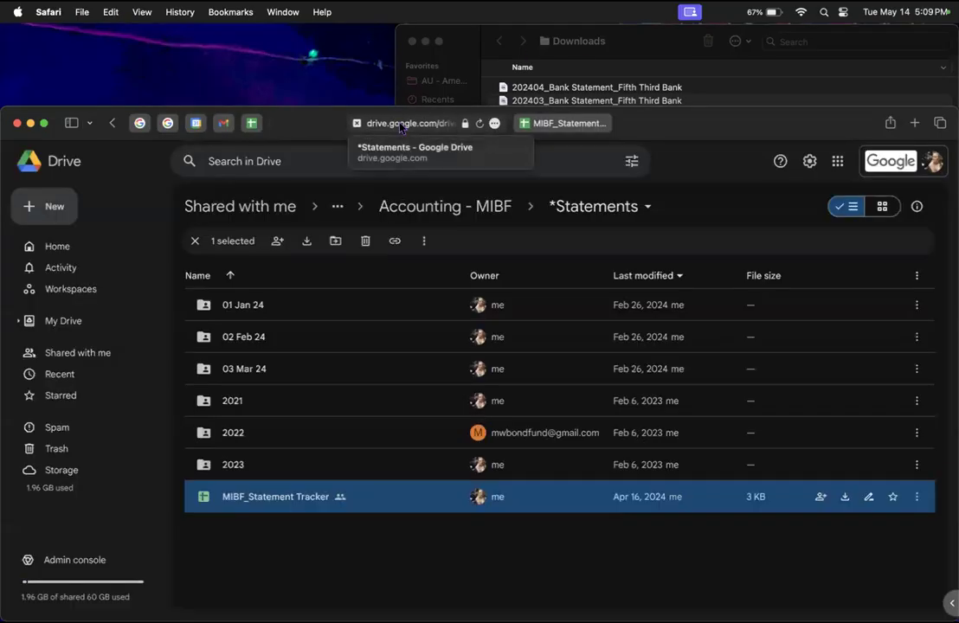
{"action": "left_click", "coordinate": [563, 123]}
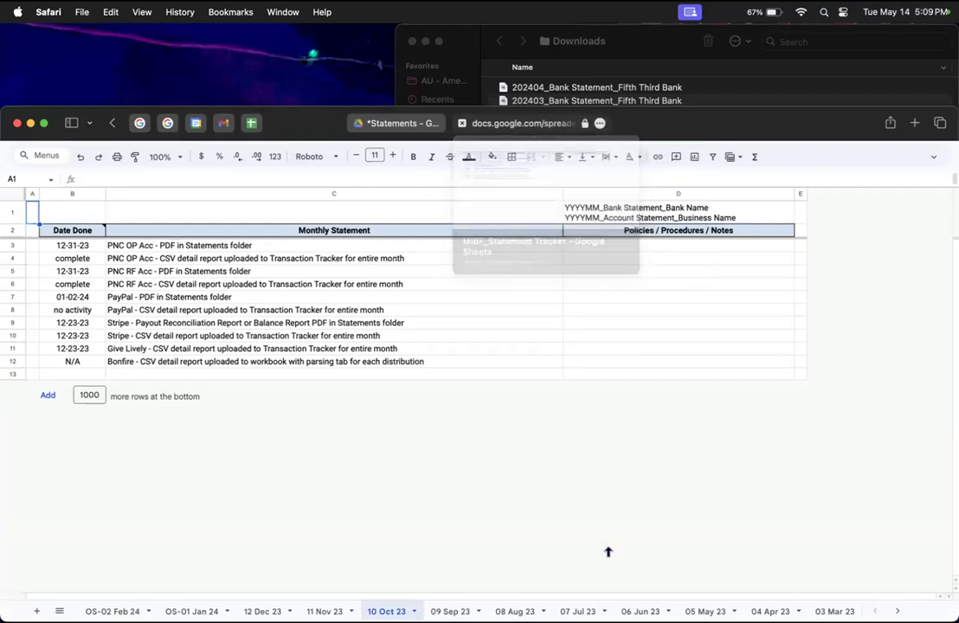
Step: View the oldest 09 Sep 22 sheet, then open the OS-02 Feb 24 sheet's tab options
{"action": "scroll", "coordinate": [778, 612], "scroll_direction": "right", "scroll_amount": 5}
{"action": "left_click", "coordinate": [824, 611]}
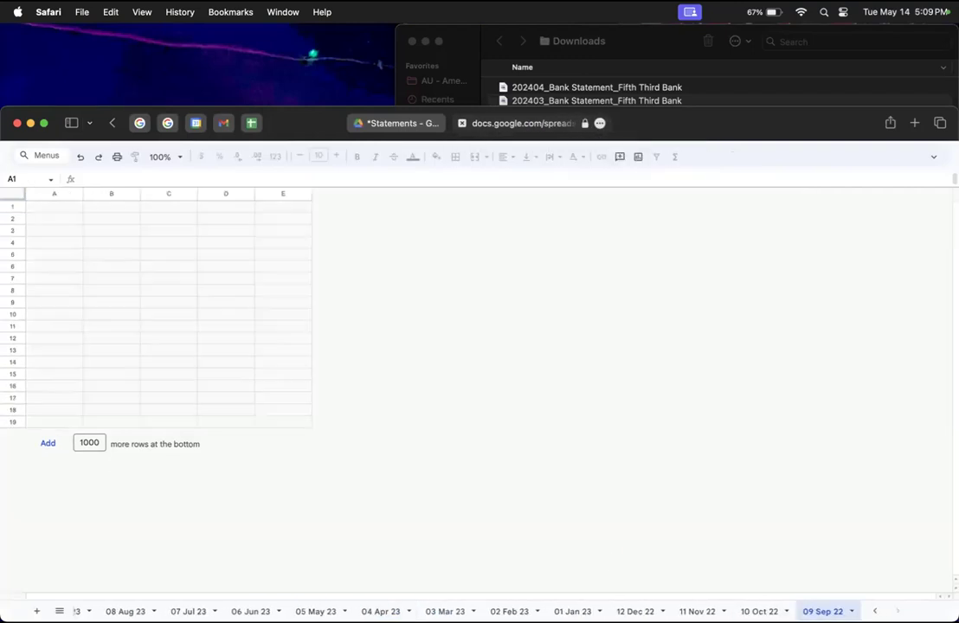
{"action": "scroll", "coordinate": [416, 346], "scroll_direction": "left", "scroll_amount": 10}
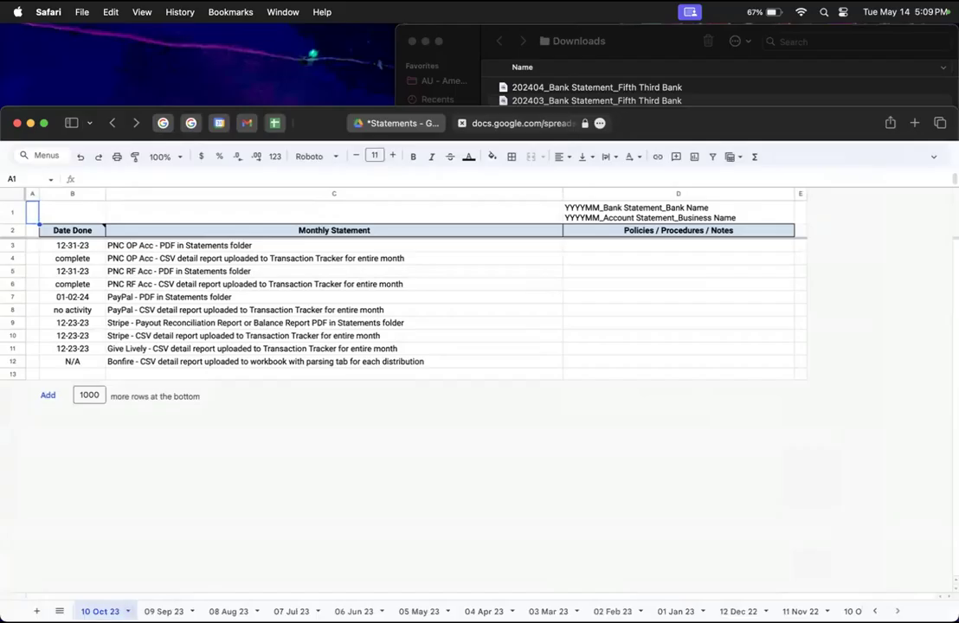
{"action": "scroll", "coordinate": [112, 611], "scroll_direction": "left", "scroll_amount": 5}
{"action": "left_click", "coordinate": [113, 611]}
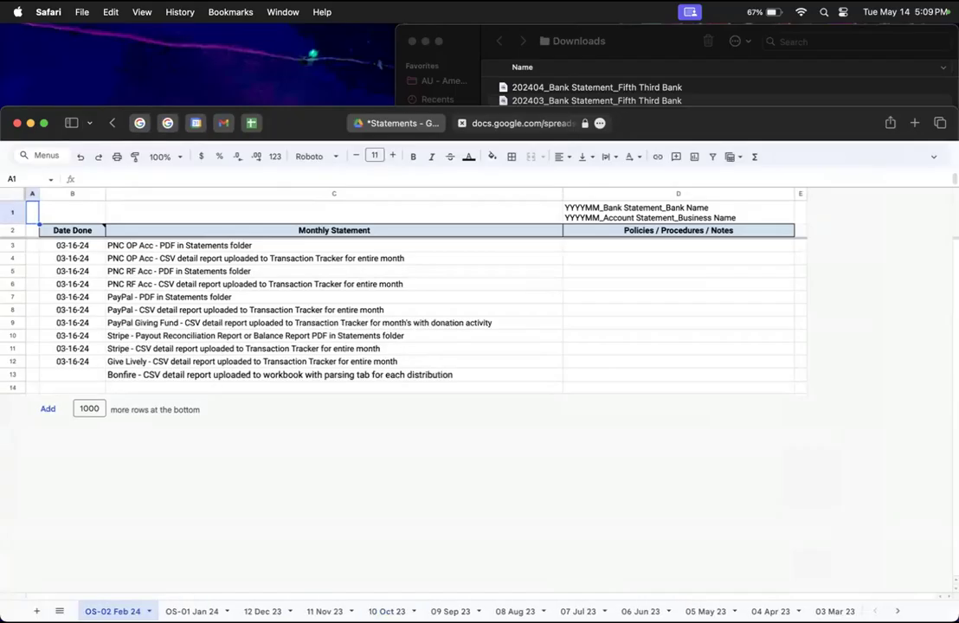
{"action": "left_click", "coordinate": [149, 611]}
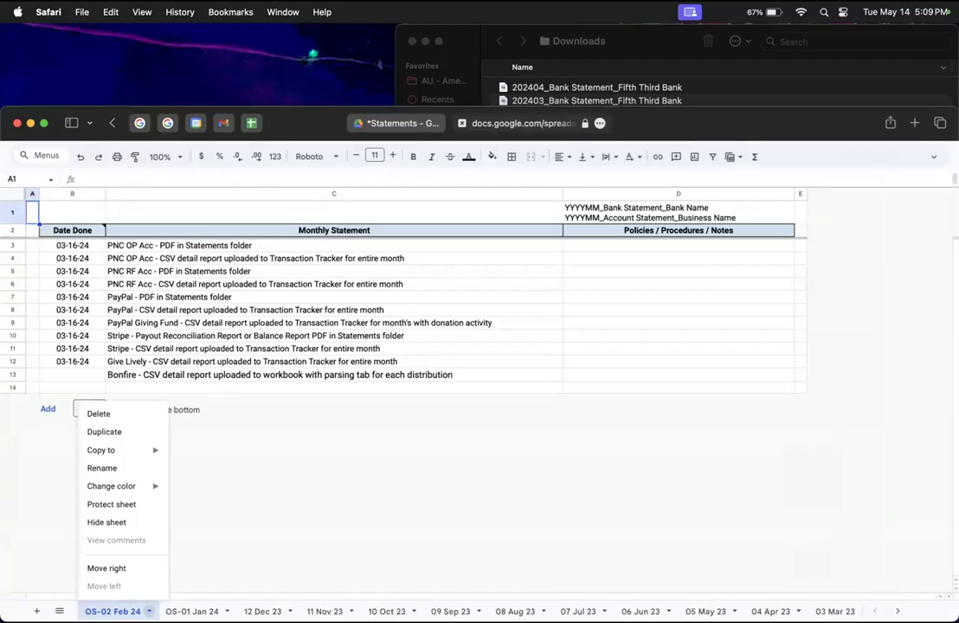
Step: Copy the OS-02 Feb 24 sheet into a new spreadsheet and open that copy
{"action": "mouse_move", "coordinate": [148, 450]}
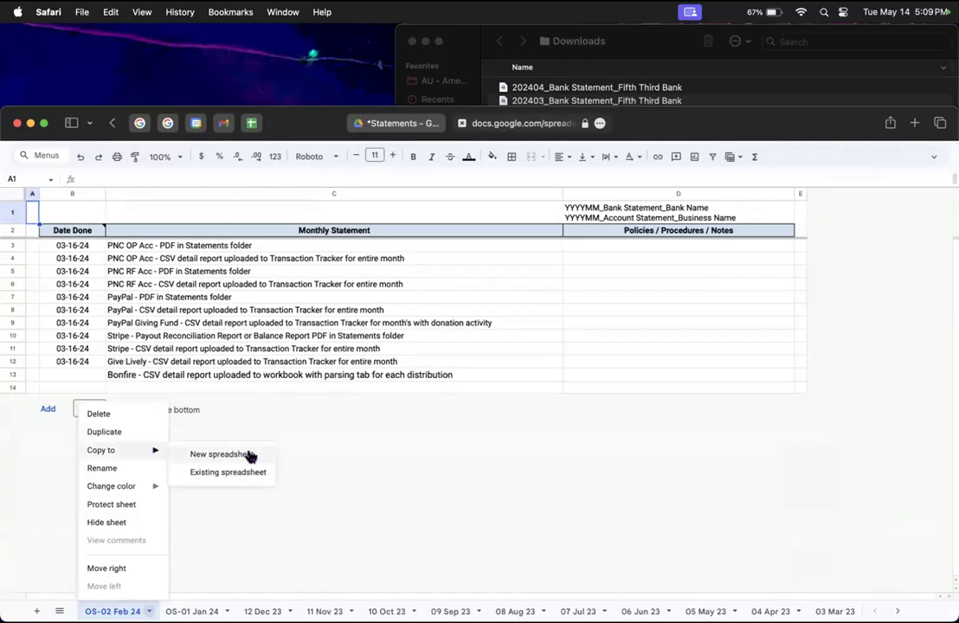
{"action": "left_click", "coordinate": [250, 455]}
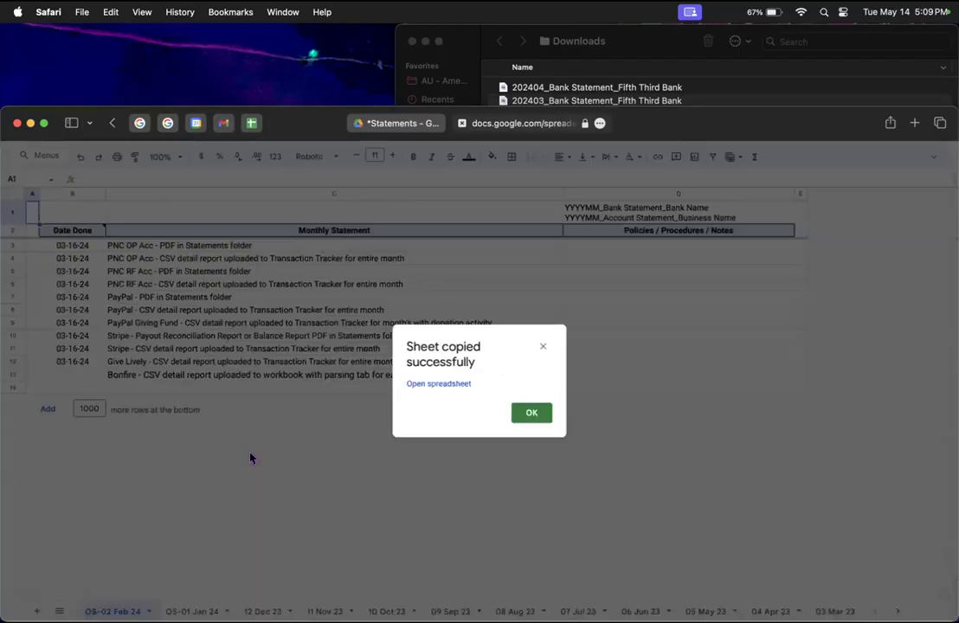
{"action": "left_click", "coordinate": [428, 385]}
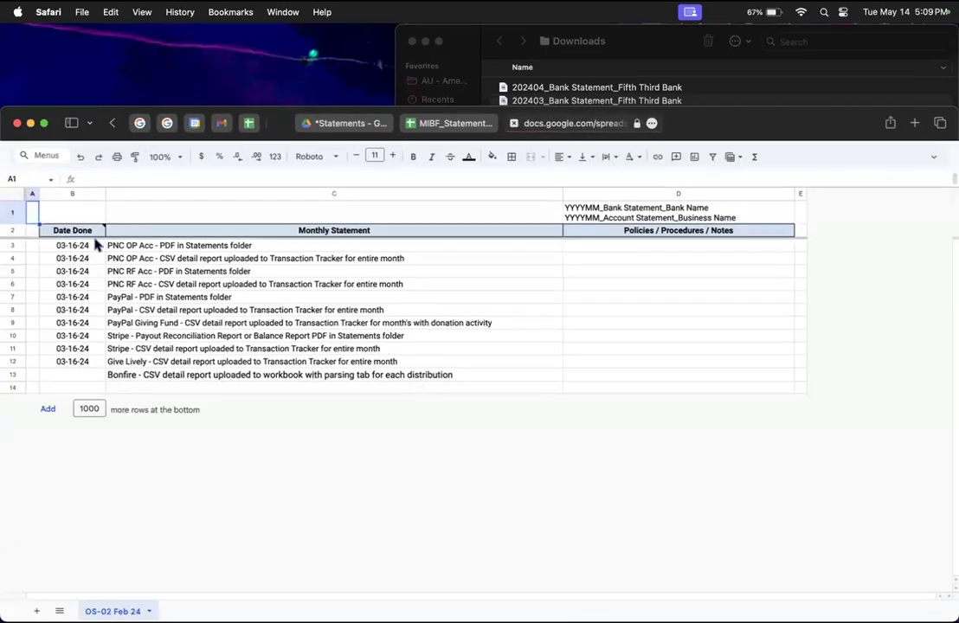
Step: Clear the old Date Done completion dates down to B12
{"action": "left_click", "coordinate": [84, 250]}
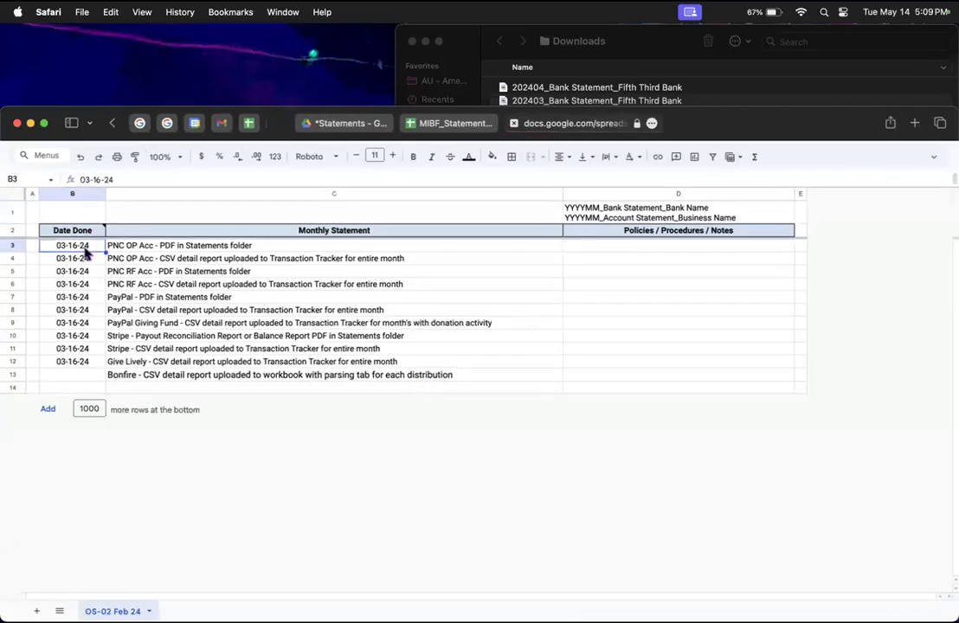
{"action": "left_click", "coordinate": [90, 363], "text": "shift"}
{"action": "key", "text": "Delete"}
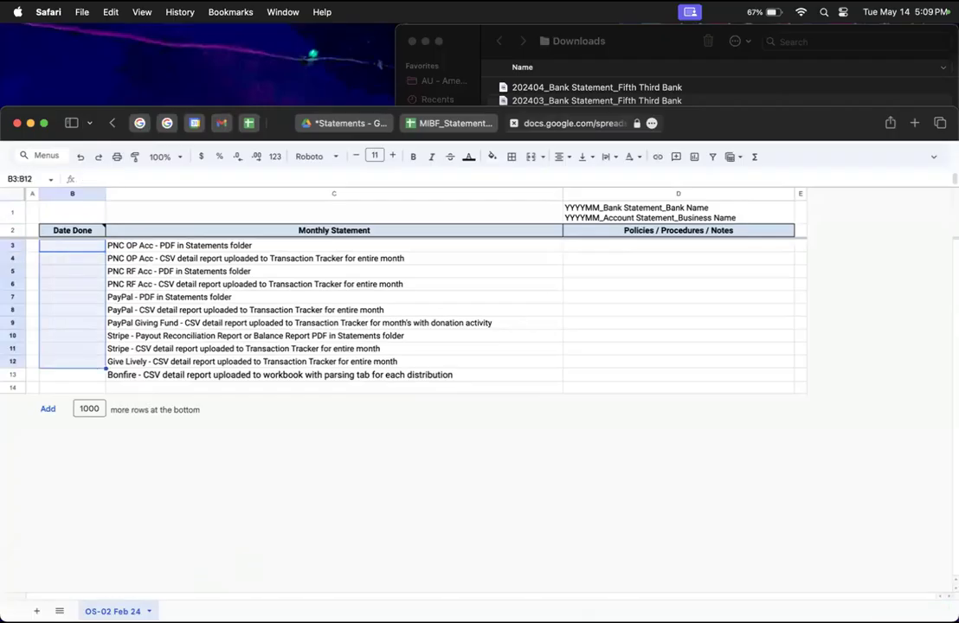
Step: Rename the copied sheet tab to 01 Jan 24
{"action": "double_click", "coordinate": [113, 612]}
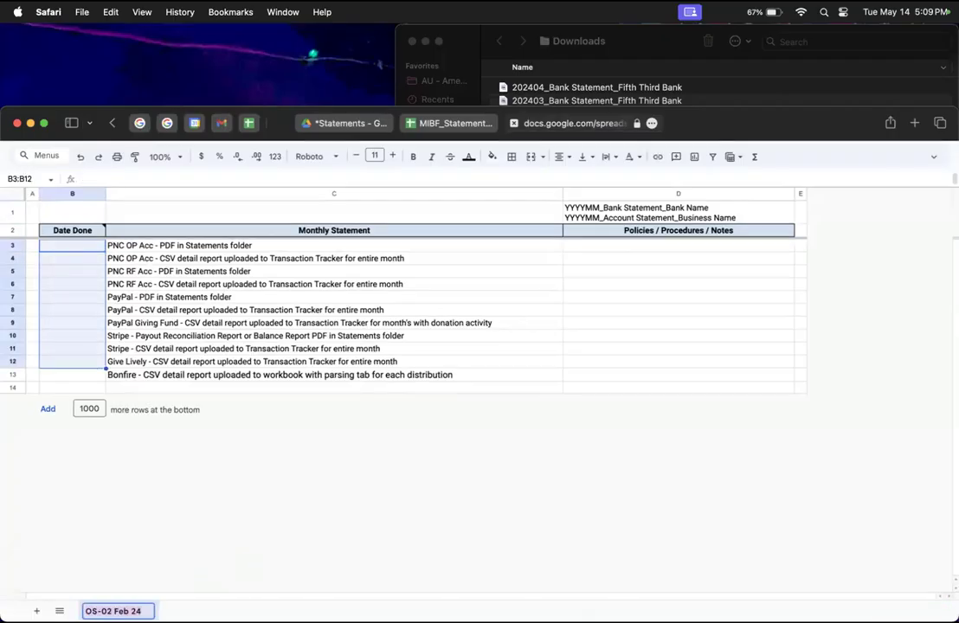
{"action": "type", "text": "01 Jan 24"}
{"action": "key", "text": "Return"}
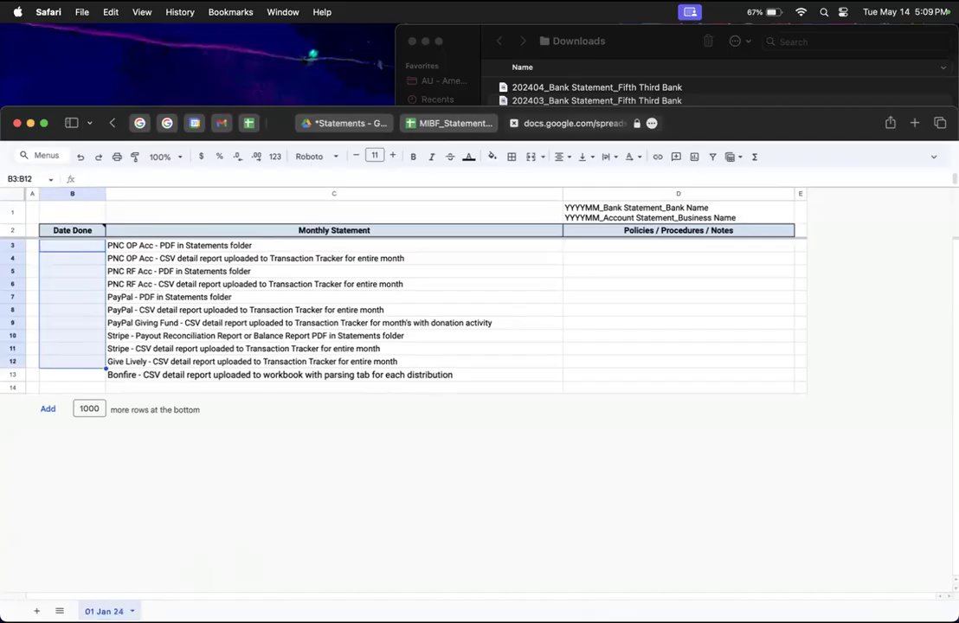
{"action": "left_click", "coordinate": [398, 341]}
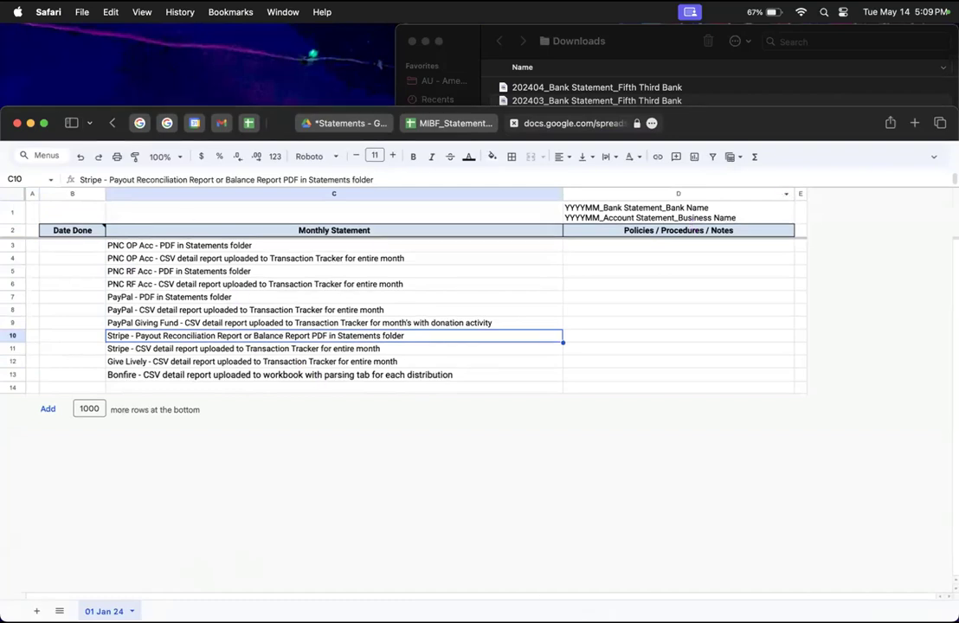
Step: Title the new spreadsheet 2024_GFP_Statements Tracker
{"action": "left_click", "coordinate": [940, 155]}
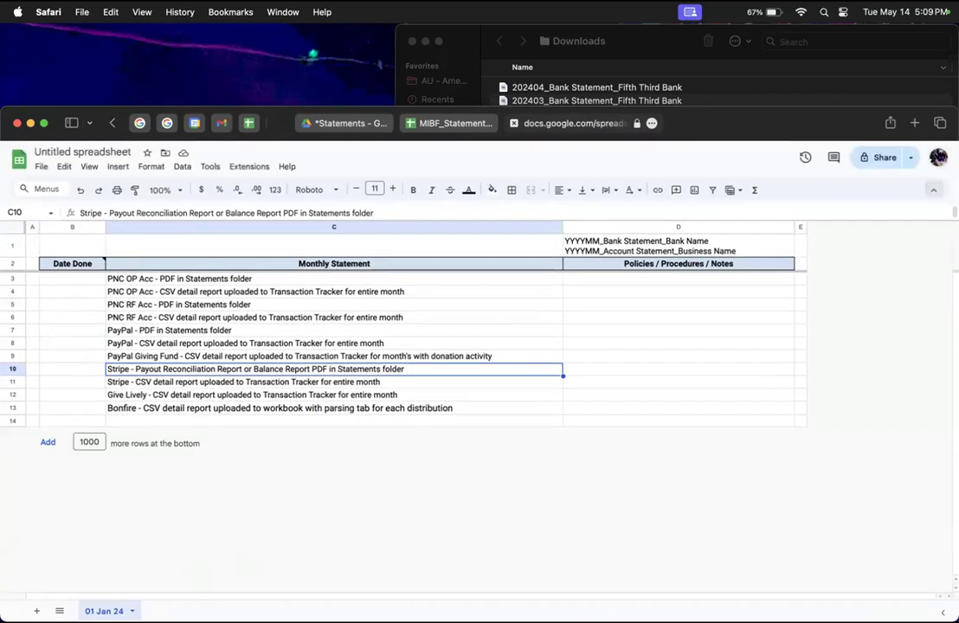
{"action": "left_click", "coordinate": [65, 149]}
{"action": "type", "text": "2024"}
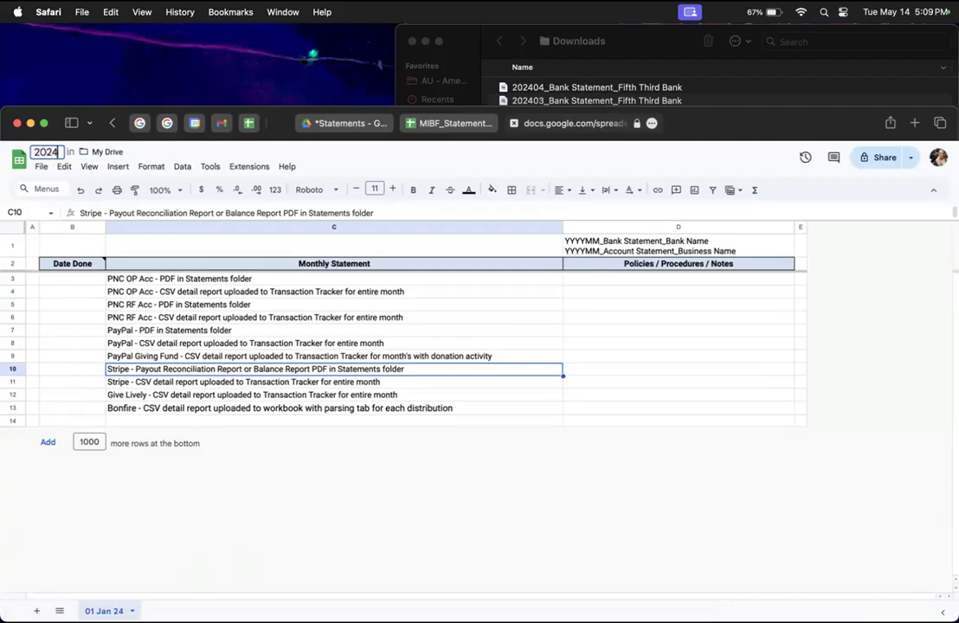
{"action": "type", "text": " GFP_"}
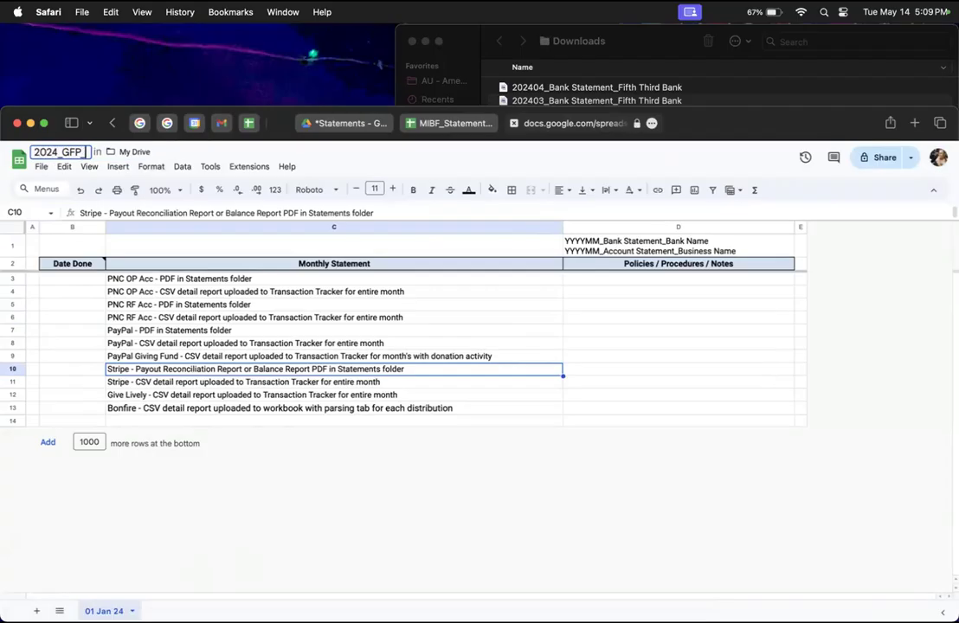
{"action": "type", "text": "Statements Tracker"}
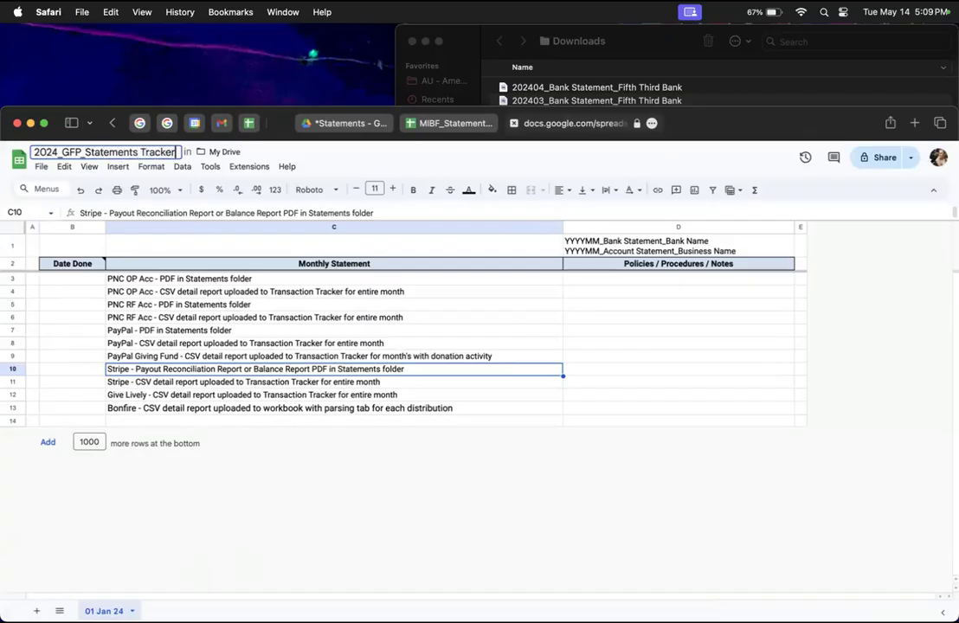
{"action": "key", "text": "Return"}
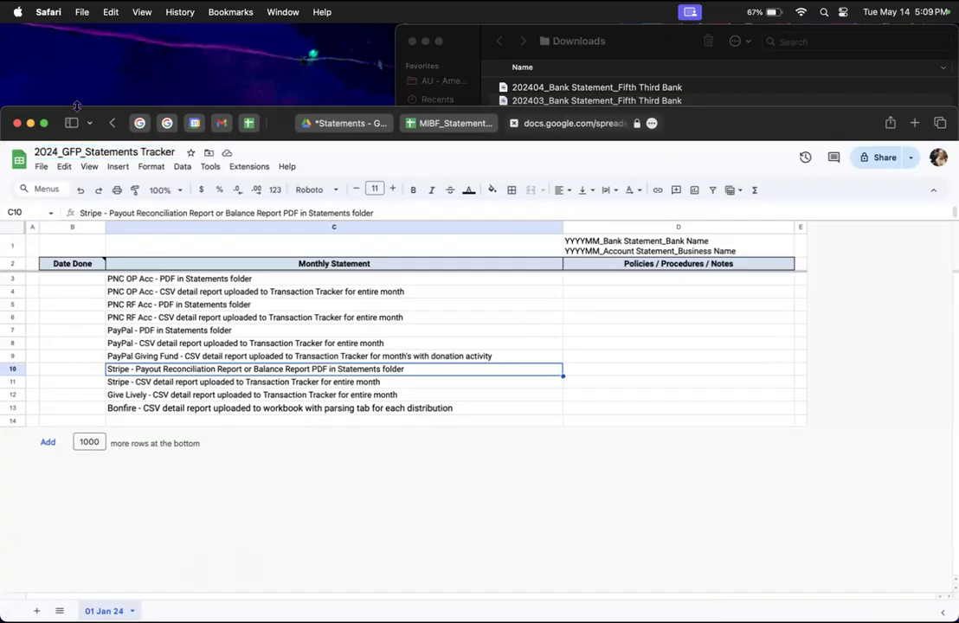
Step: Move the spreadsheet to Starred > GFP > LhA Accounting Resources, accepting the access change
{"action": "left_click", "coordinate": [209, 152]}
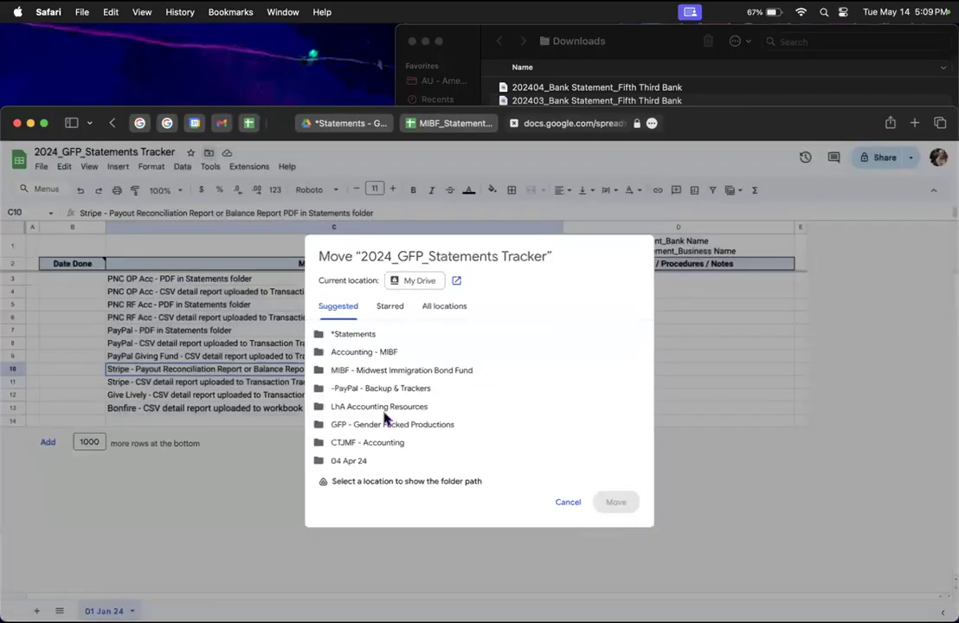
{"action": "left_click", "coordinate": [391, 307]}
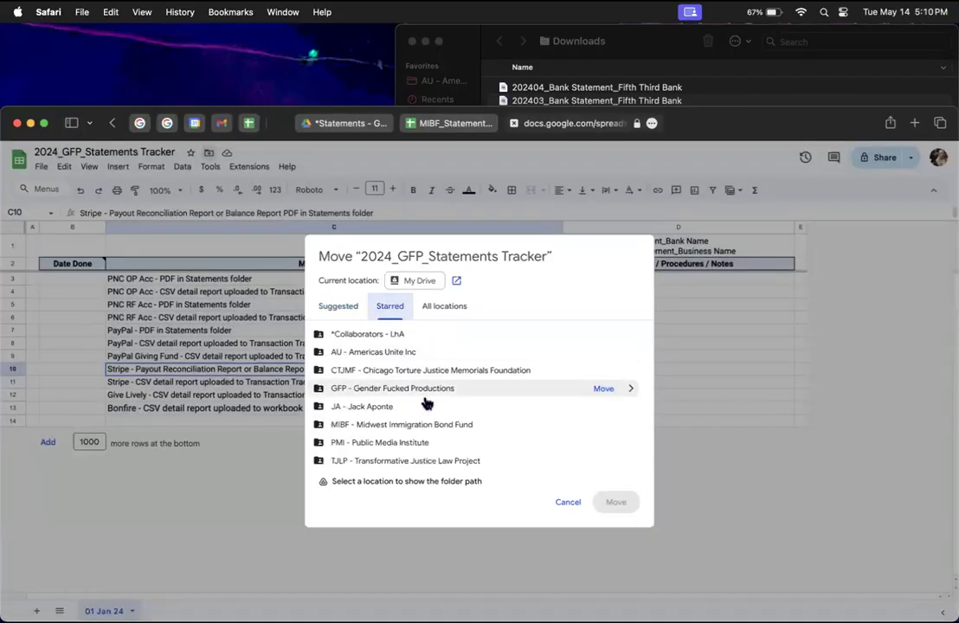
{"action": "left_click", "coordinate": [630, 388]}
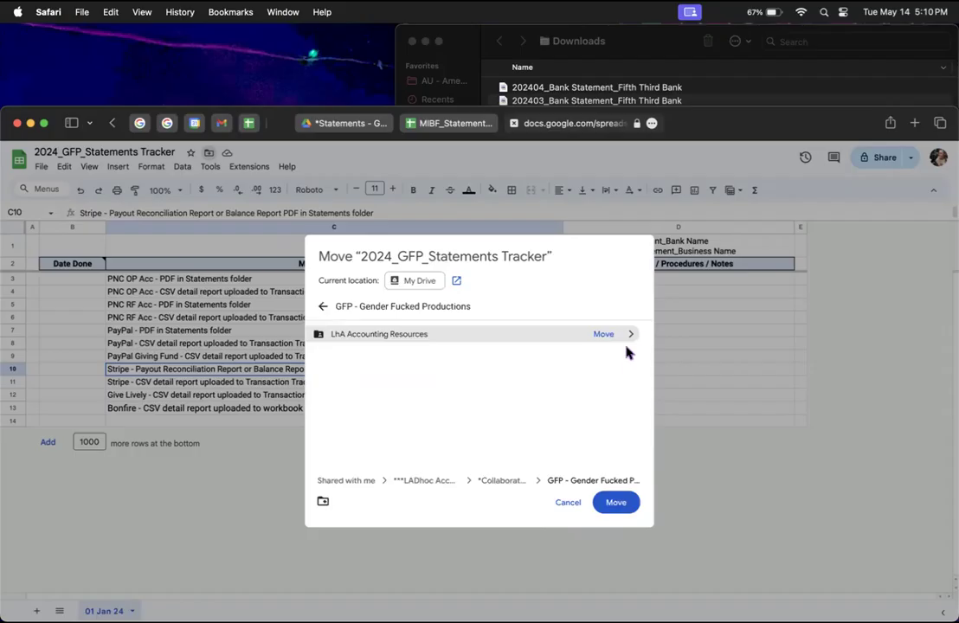
{"action": "left_click", "coordinate": [632, 335]}
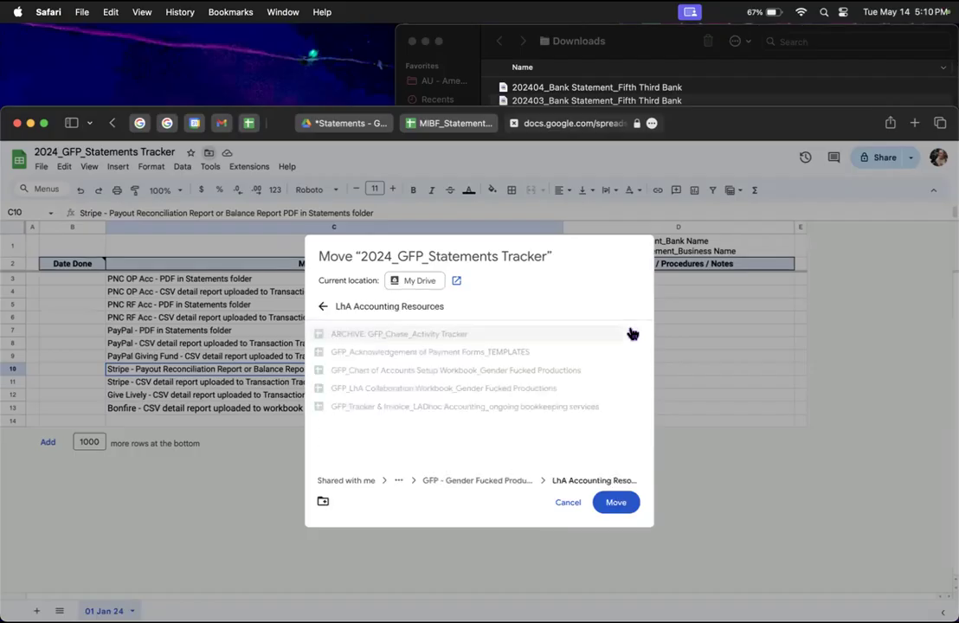
{"action": "left_click", "coordinate": [620, 504]}
{"action": "left_click", "coordinate": [582, 414]}
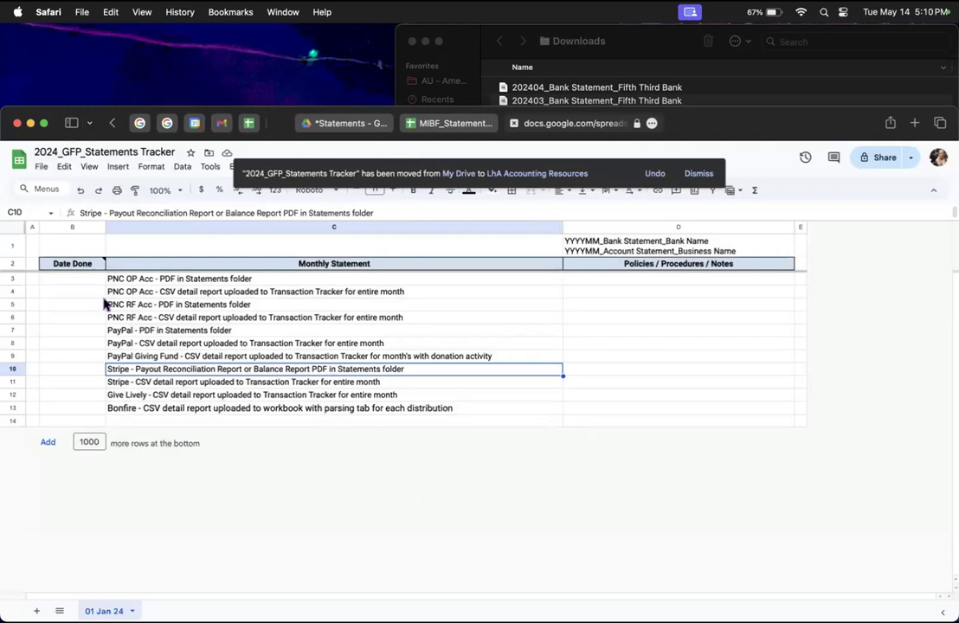
Step: Review the checklist rows from the PNC account PDFs through Give Lively, then close the tracker
{"action": "left_click", "coordinate": [139, 305]}
{"action": "left_click", "coordinate": [107, 277]}
{"action": "left_click", "coordinate": [143, 318]}
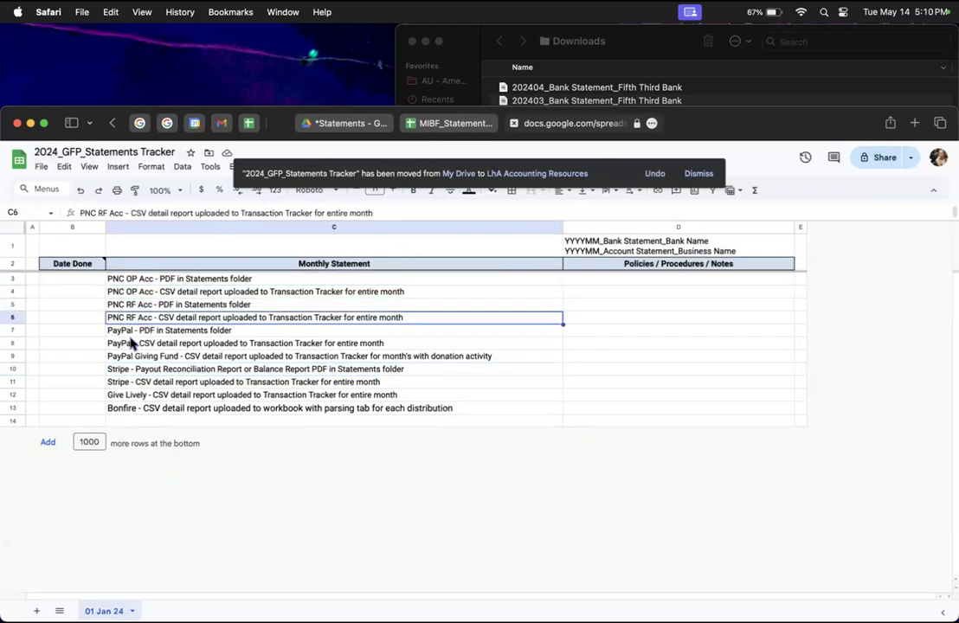
{"action": "left_click", "coordinate": [132, 331]}
{"action": "left_click", "coordinate": [134, 346]}
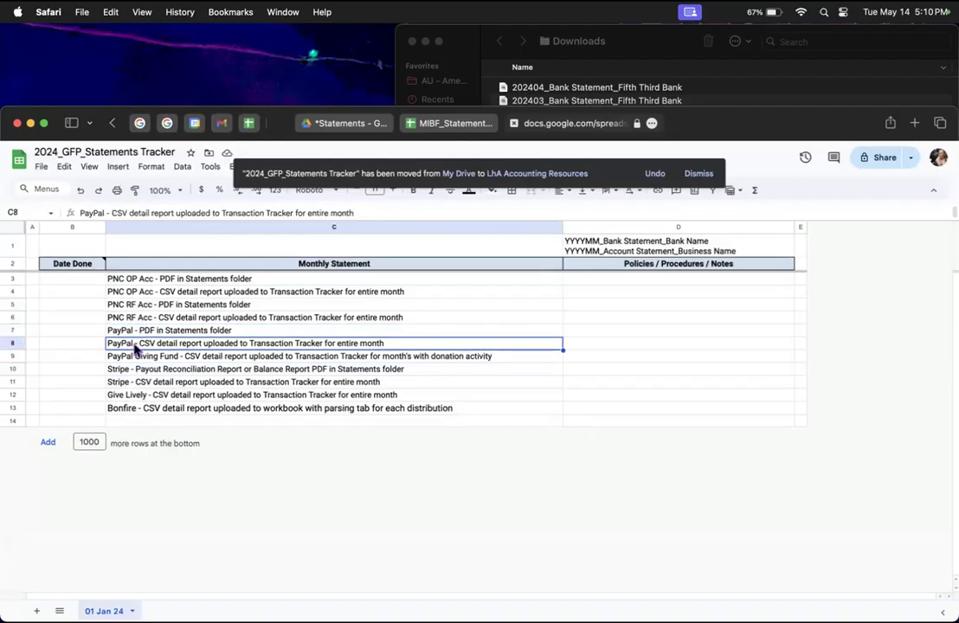
{"action": "left_click", "coordinate": [135, 359]}
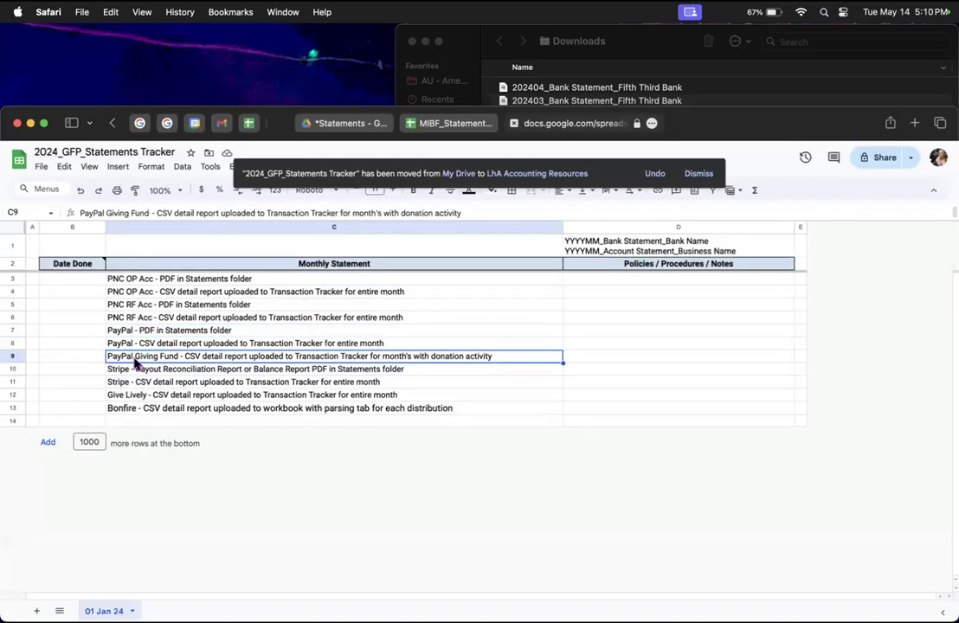
{"action": "left_click", "coordinate": [136, 369]}
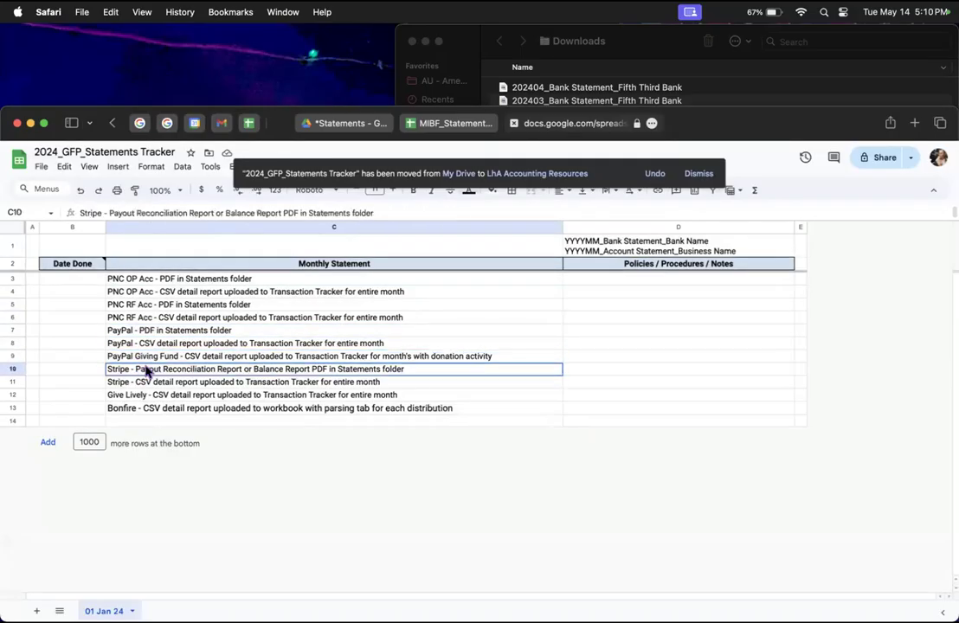
{"action": "left_click", "coordinate": [135, 385]}
{"action": "left_click", "coordinate": [134, 398]}
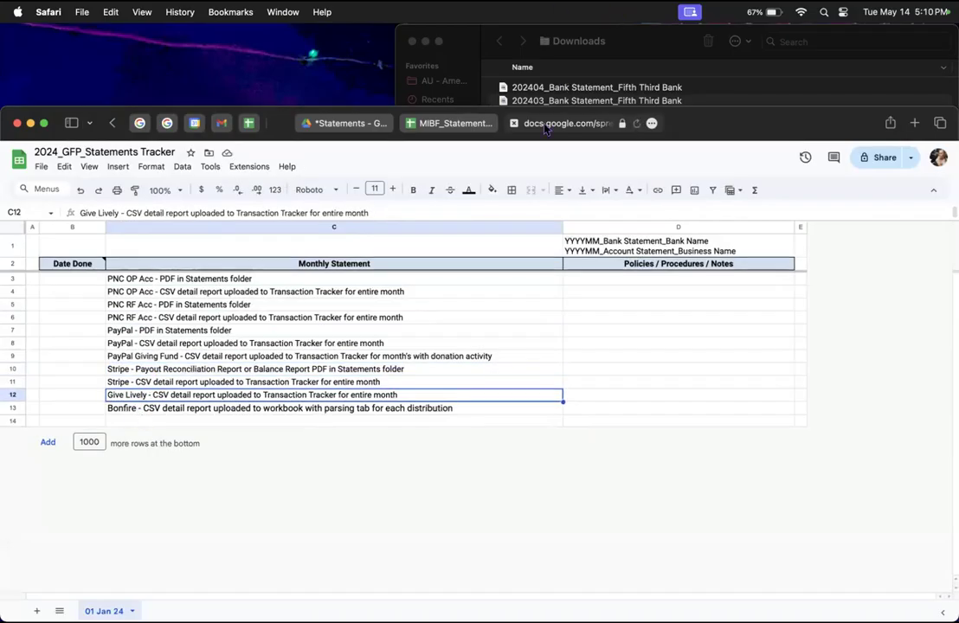
{"action": "left_click", "coordinate": [514, 125]}
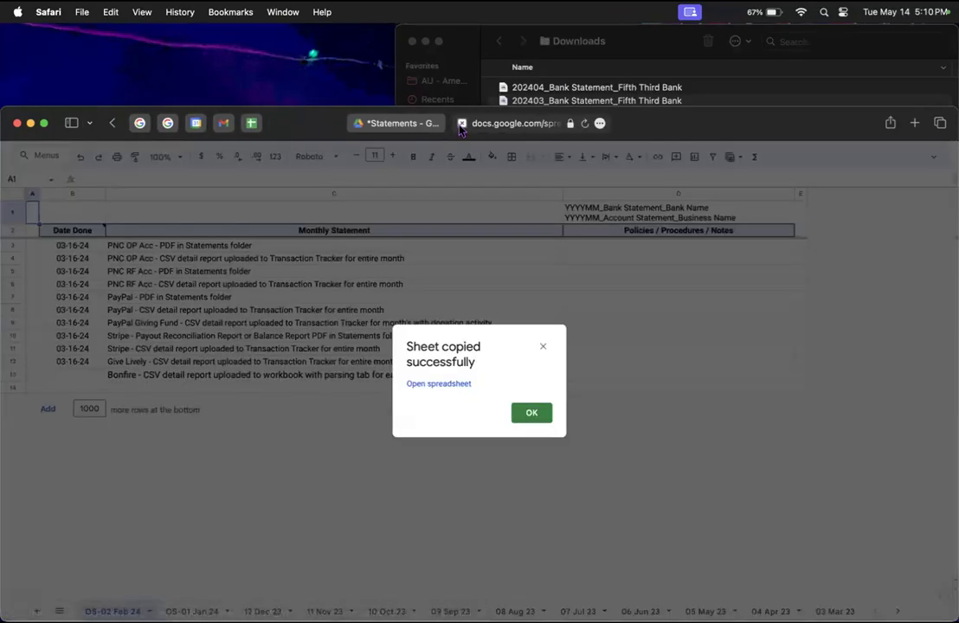
Step: Close the leftover spreadsheet and open -PayPal - Backup & Trackers inside Accounting - MIBF
{"action": "left_click", "coordinate": [462, 123]}
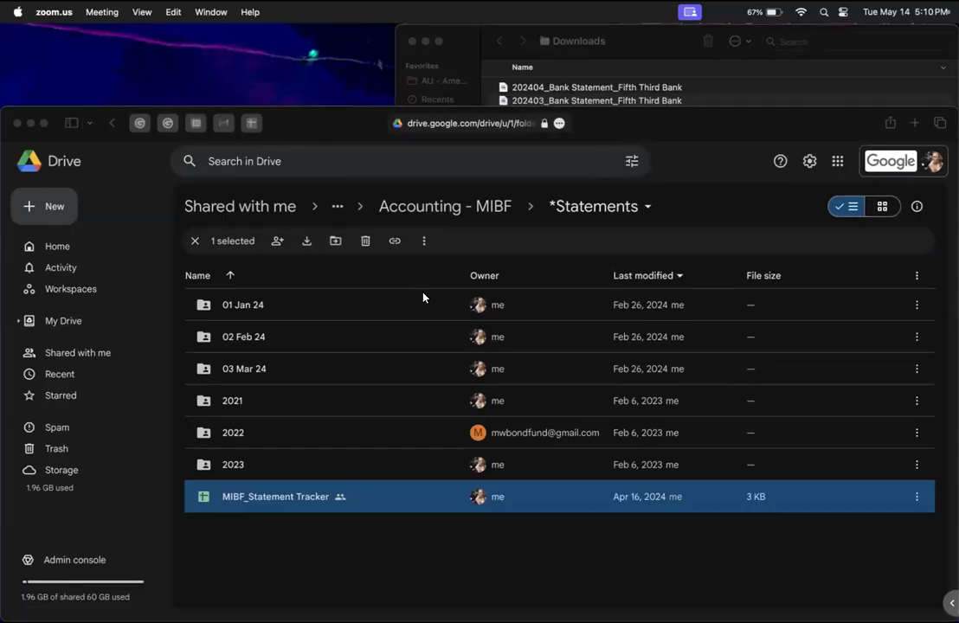
{"action": "left_click", "coordinate": [427, 210]}
{"action": "left_click", "coordinate": [428, 211]}
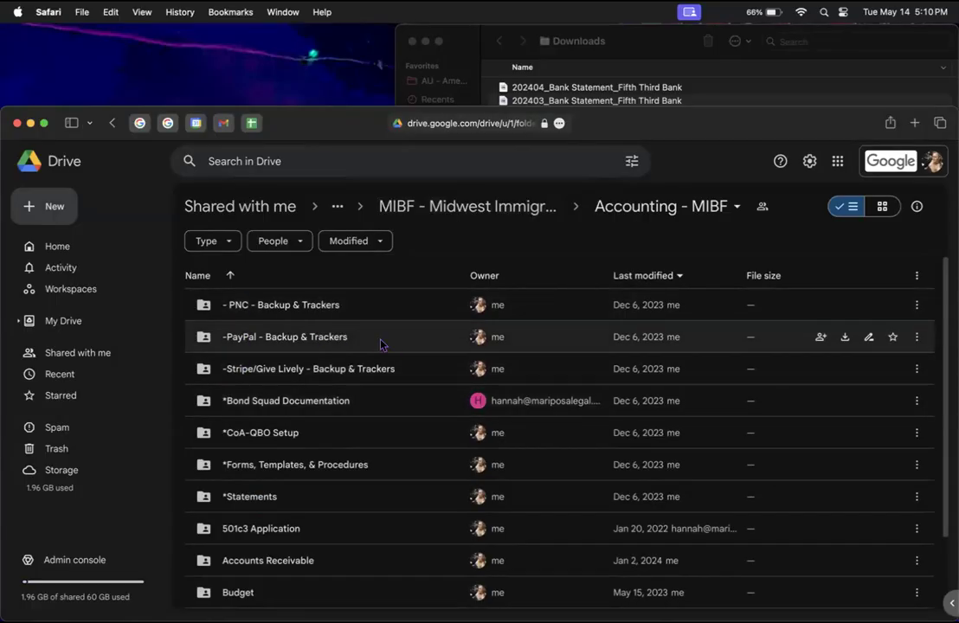
{"action": "double_click", "coordinate": [309, 337]}
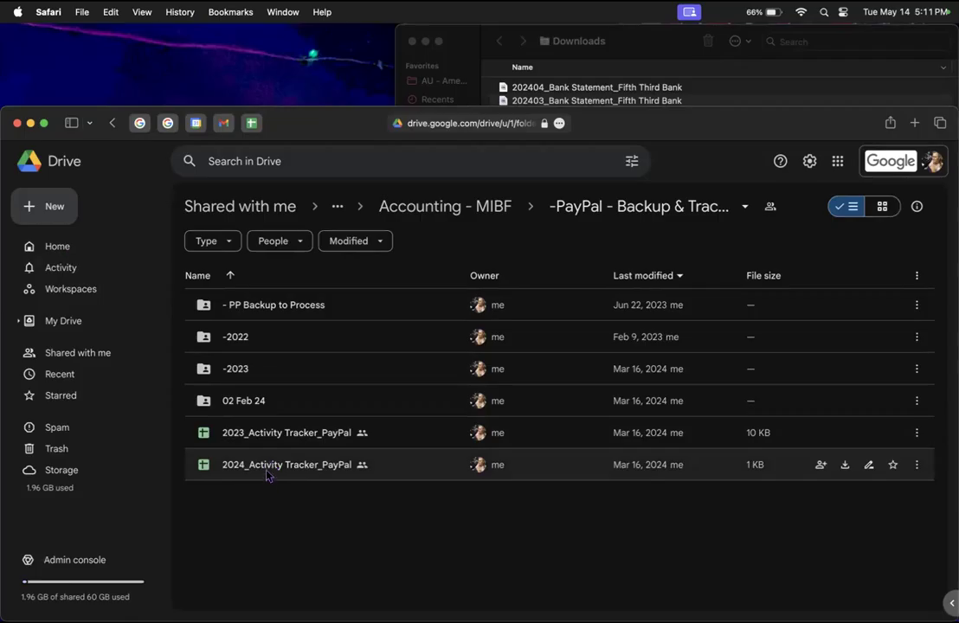
{"action": "double_click", "coordinate": [327, 467]}
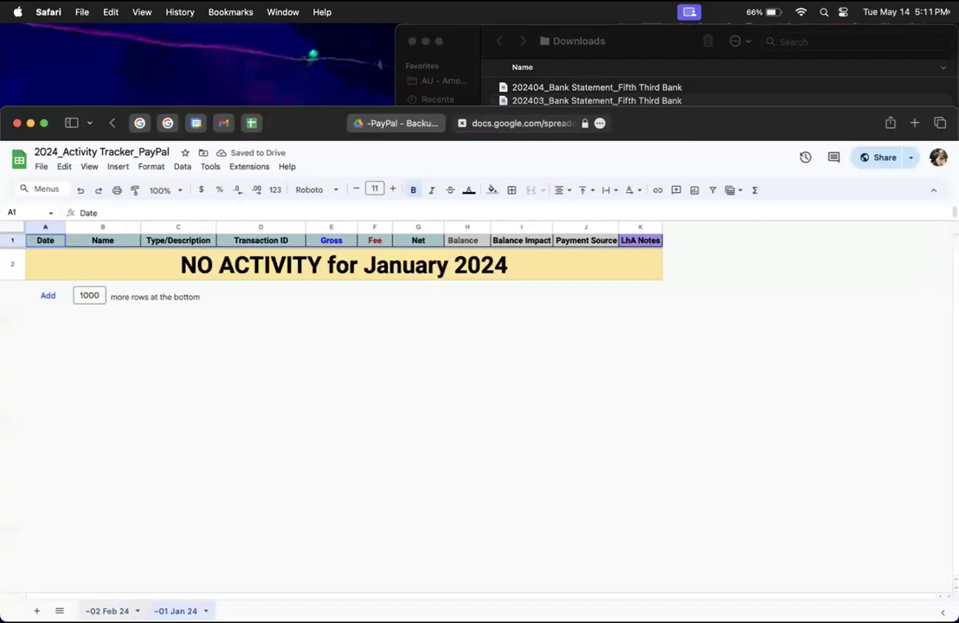
{"action": "left_click", "coordinate": [107, 611]}
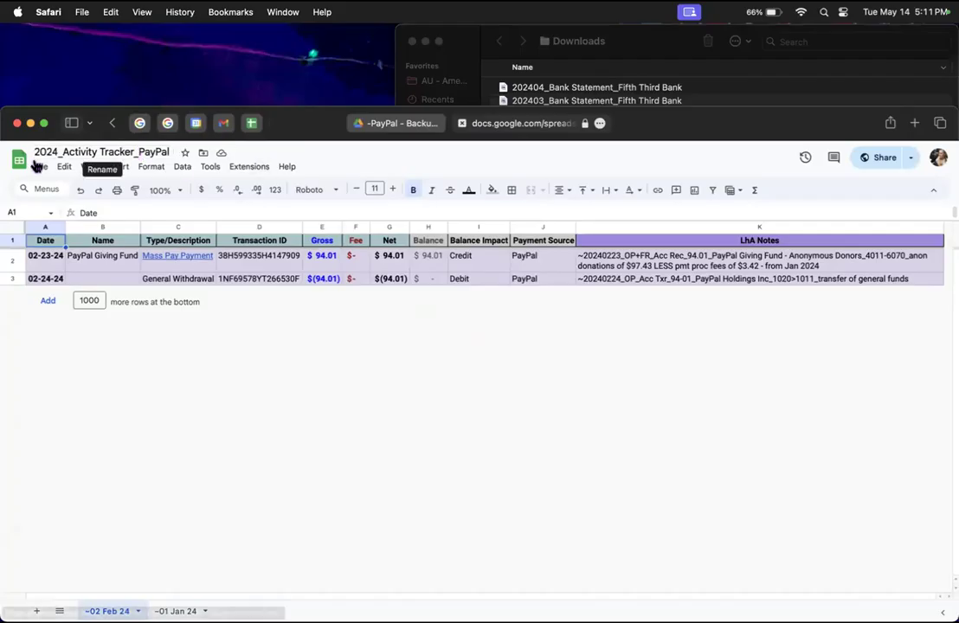
{"action": "left_click", "coordinate": [462, 124]}
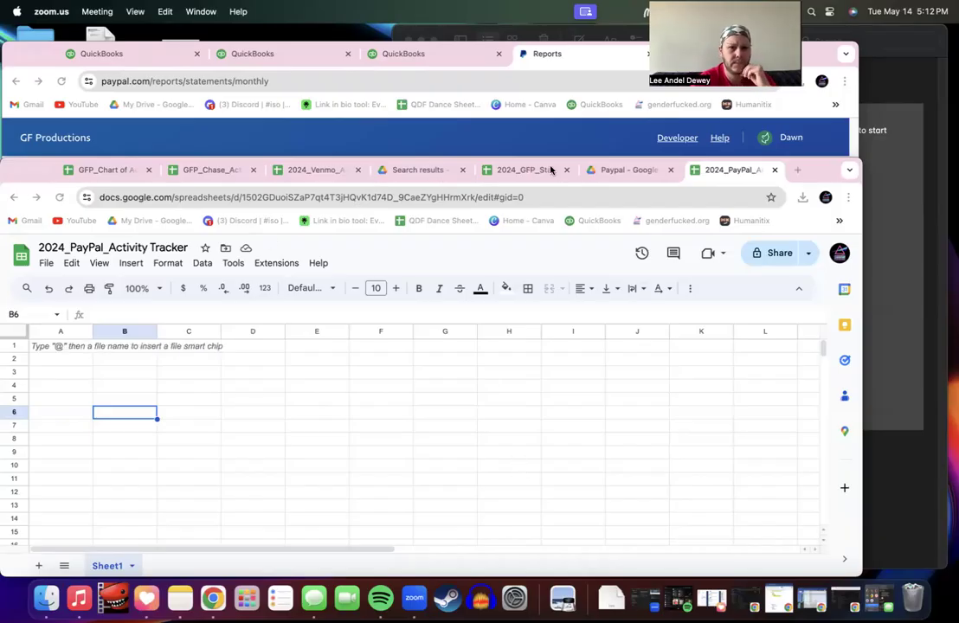
Step: Go back to the Accounting Folders listing in Drive and open its empty Statements folder
{"action": "left_click", "coordinate": [621, 169]}
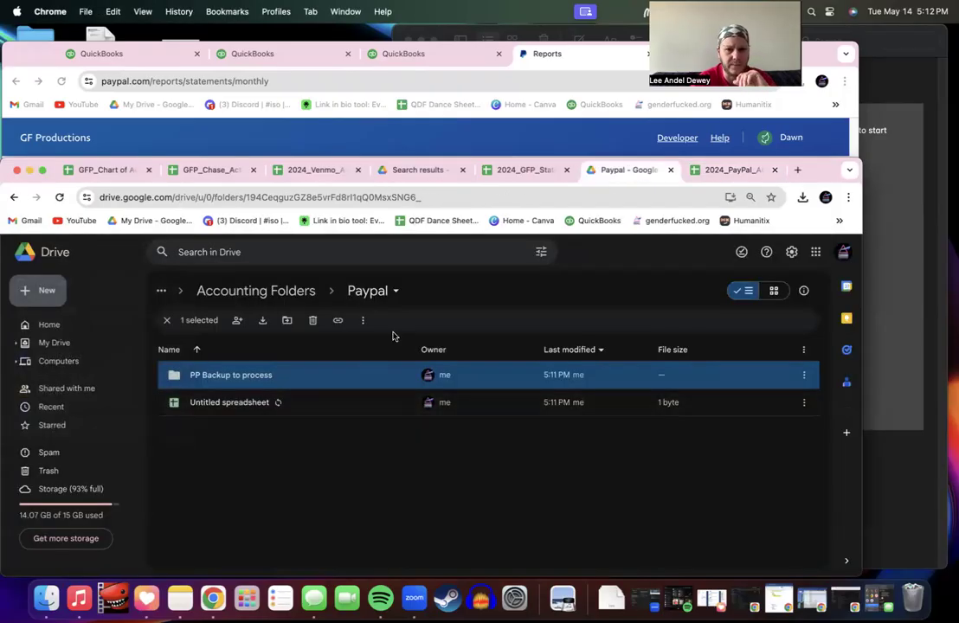
{"action": "left_click", "coordinate": [521, 173]}
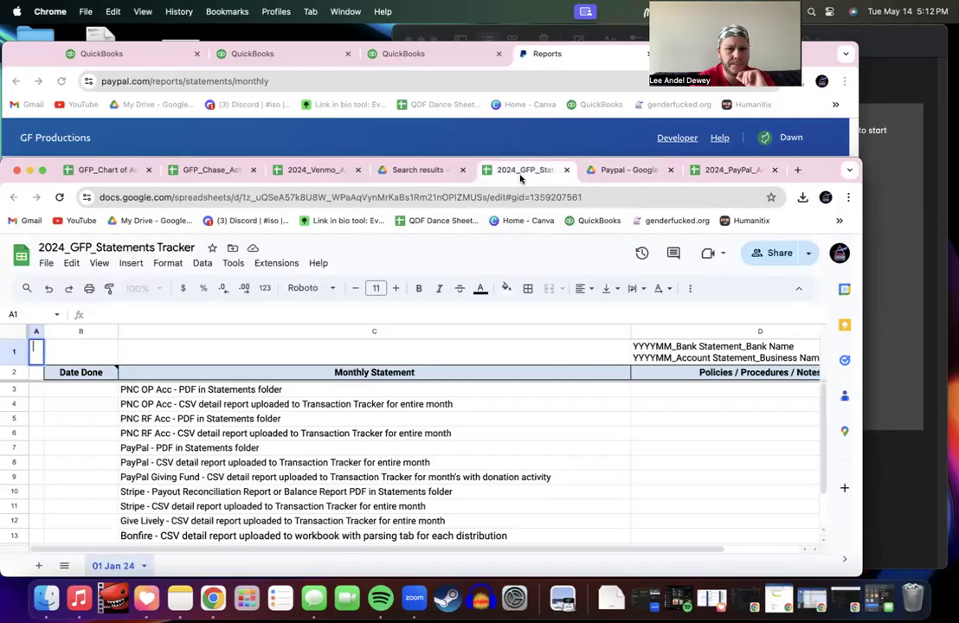
{"action": "left_click", "coordinate": [614, 170]}
{"action": "left_click", "coordinate": [16, 198]}
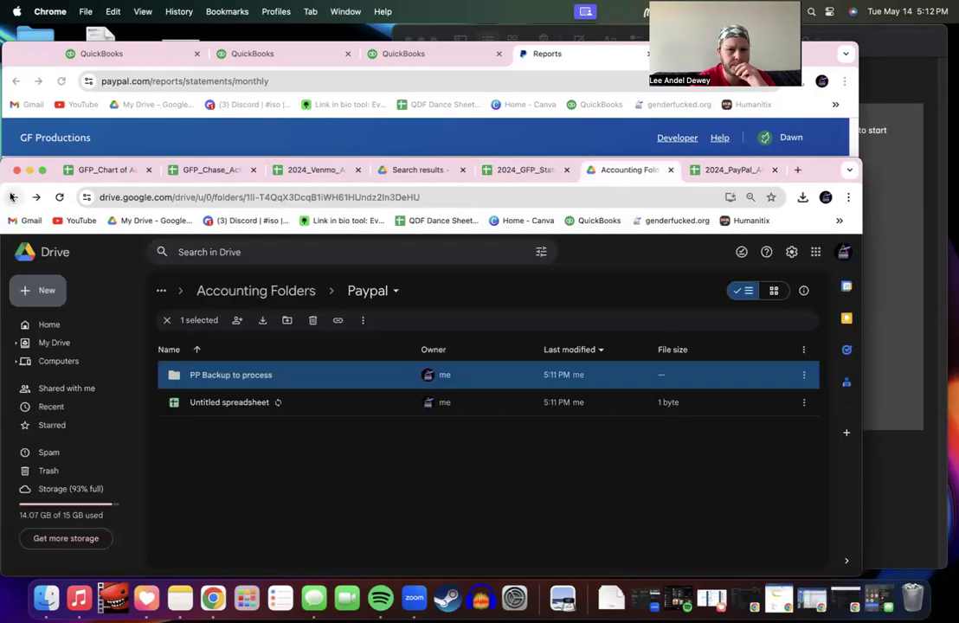
{"action": "scroll", "coordinate": [267, 540], "scroll_direction": "down", "scroll_amount": 2}
{"action": "double_click", "coordinate": [246, 501]}
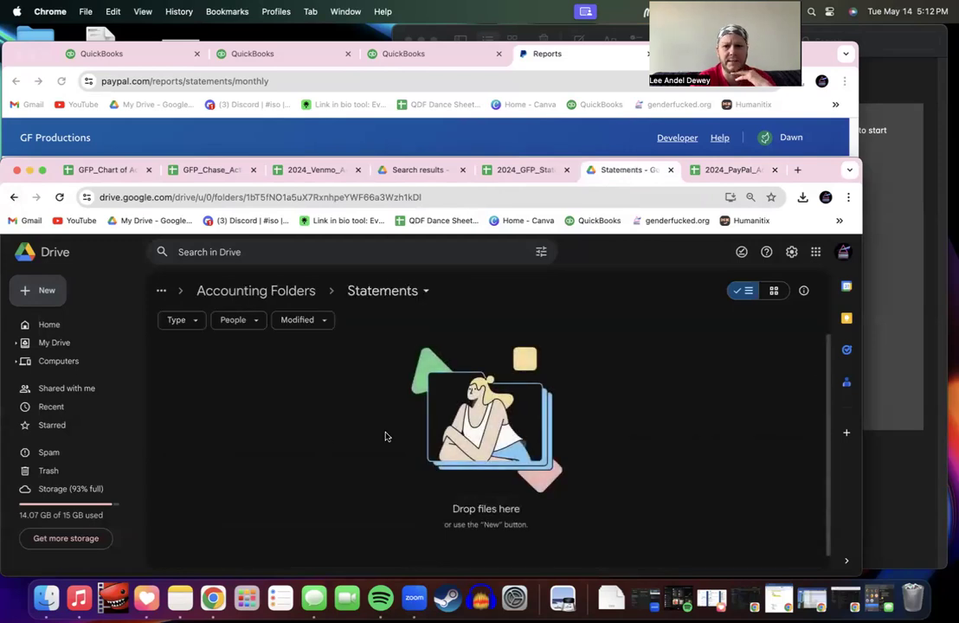
Step: Glance at the Drive New menu and the tracker's File menu without choosing, then return to Statements
{"action": "left_click", "coordinate": [39, 290]}
{"action": "left_click", "coordinate": [230, 385]}
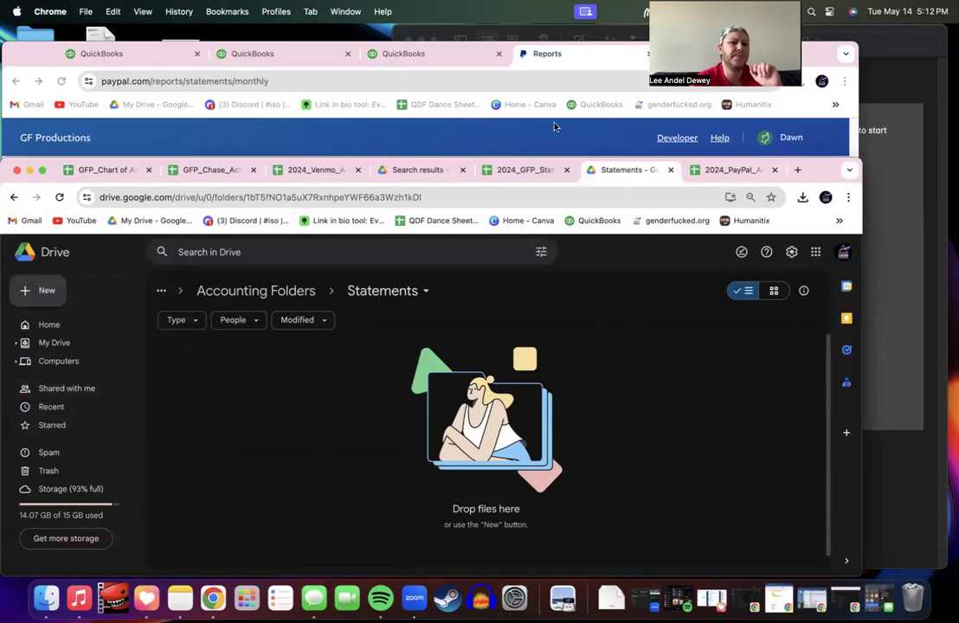
{"action": "left_click", "coordinate": [542, 170]}
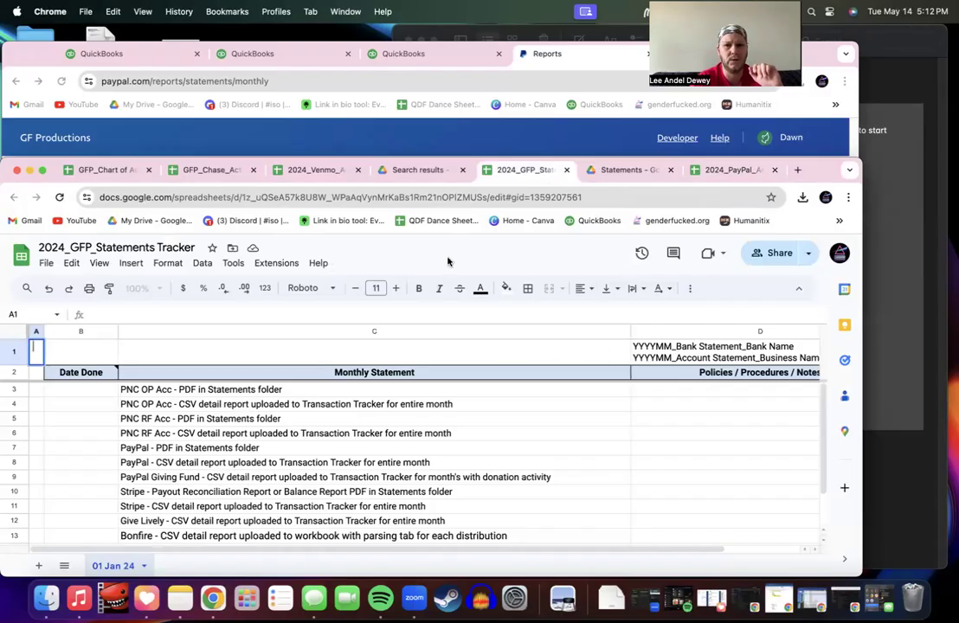
{"action": "left_click", "coordinate": [46, 266]}
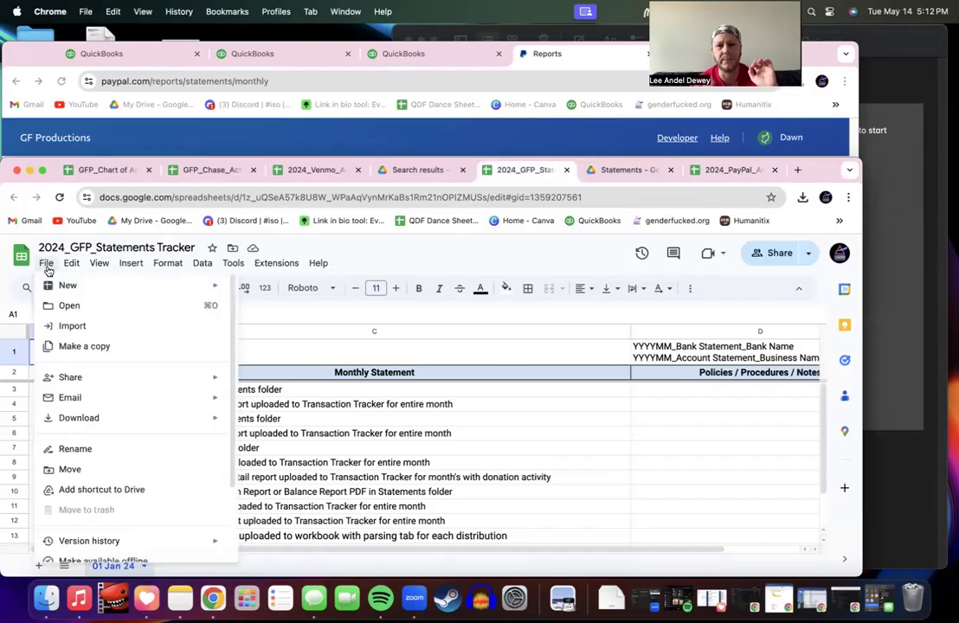
{"action": "left_click", "coordinate": [47, 269]}
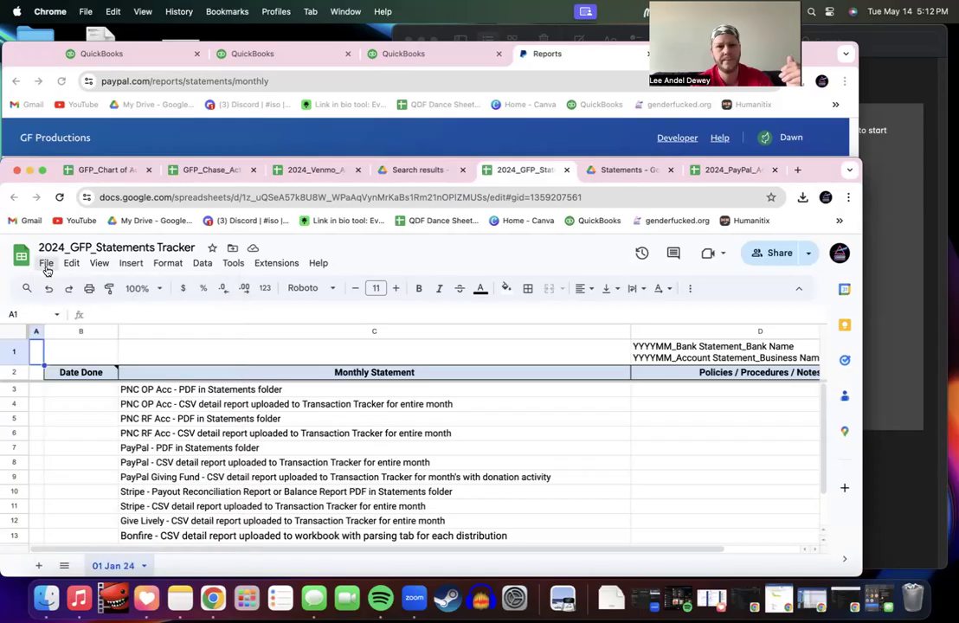
{"action": "left_click", "coordinate": [617, 171]}
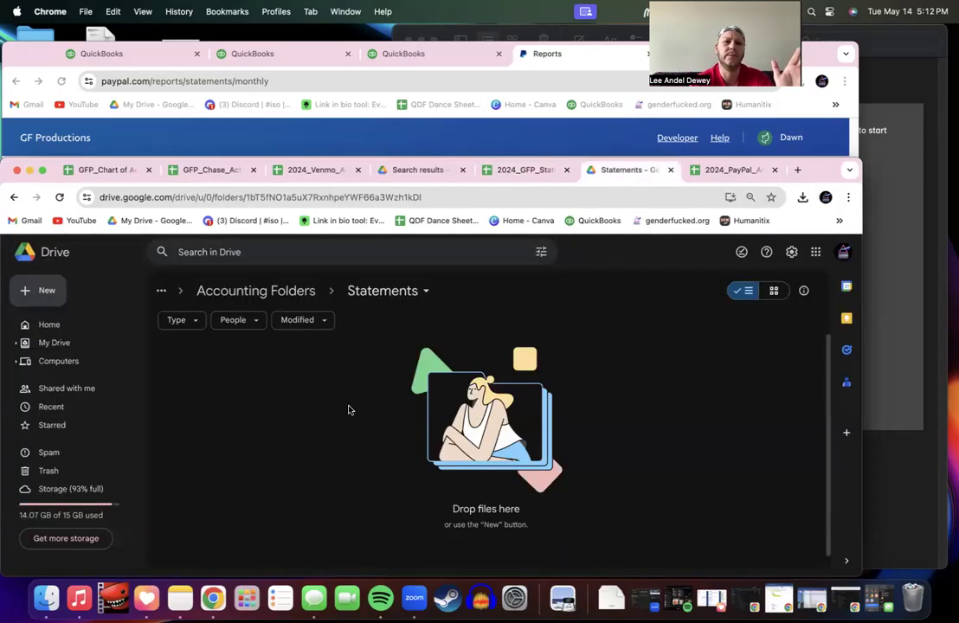
Step: Create a blank Google Sheets file in Statements titled 2024_Statements Tracker
{"action": "left_click", "coordinate": [37, 292]}
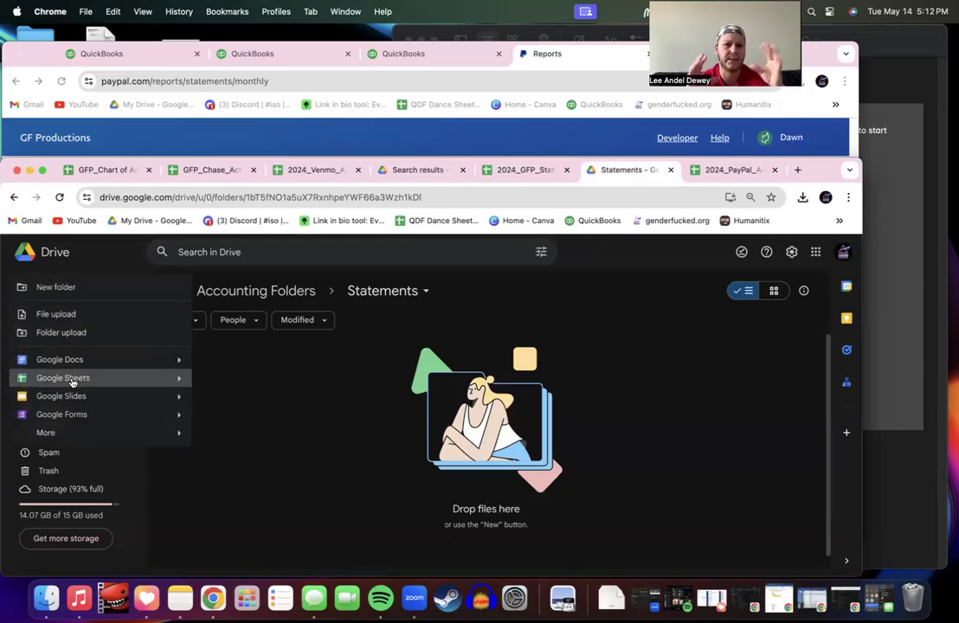
{"action": "left_click", "coordinate": [72, 381]}
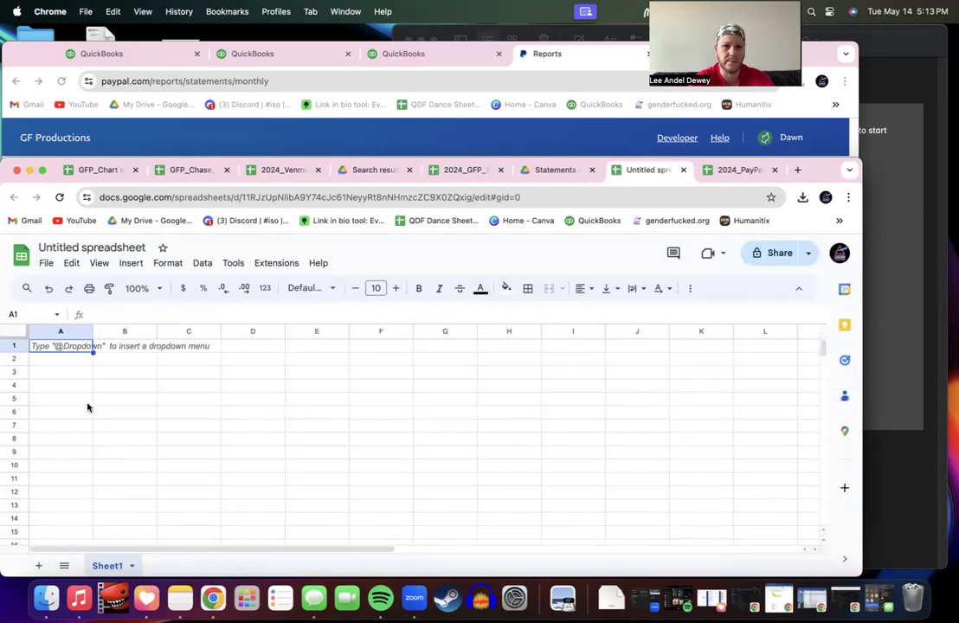
{"action": "left_click", "coordinate": [69, 247]}
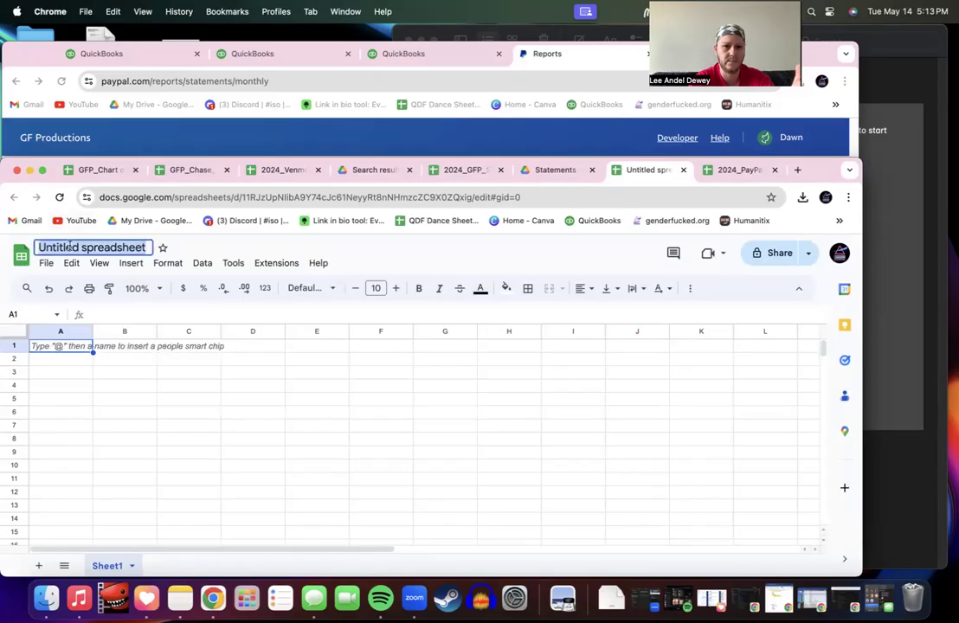
{"action": "type", "text": "2024 Statements Tracker"}
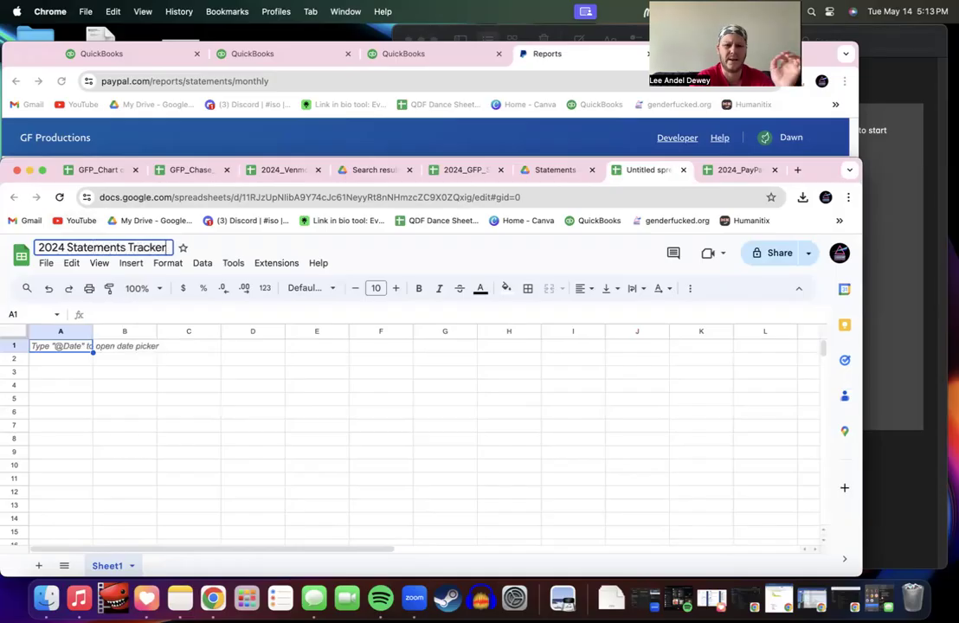
{"action": "left_click", "coordinate": [124, 355]}
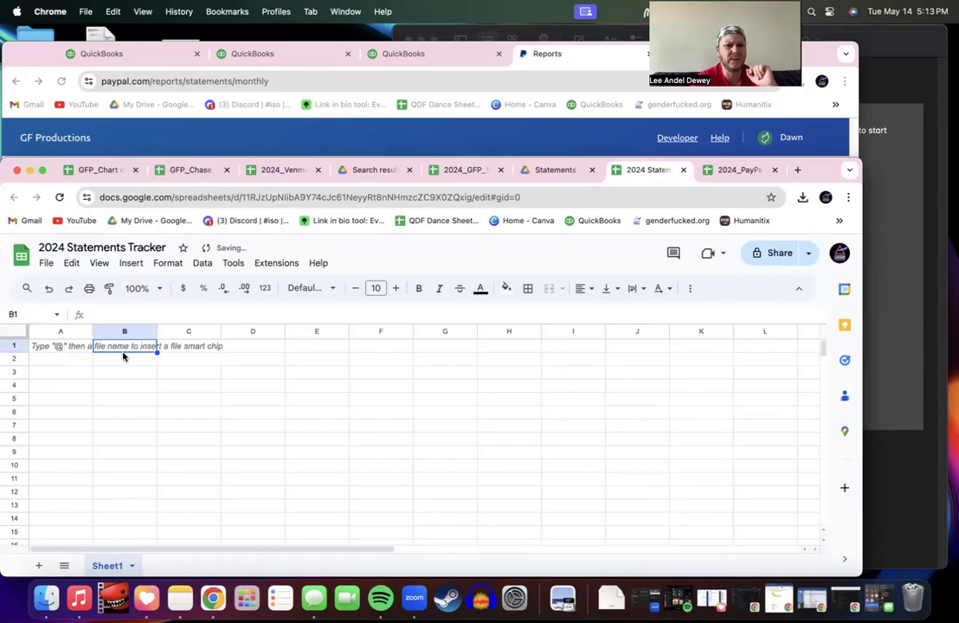
{"action": "left_click", "coordinate": [68, 247]}
{"action": "key", "text": "BackSpace"}
{"action": "type", "text": "_"}
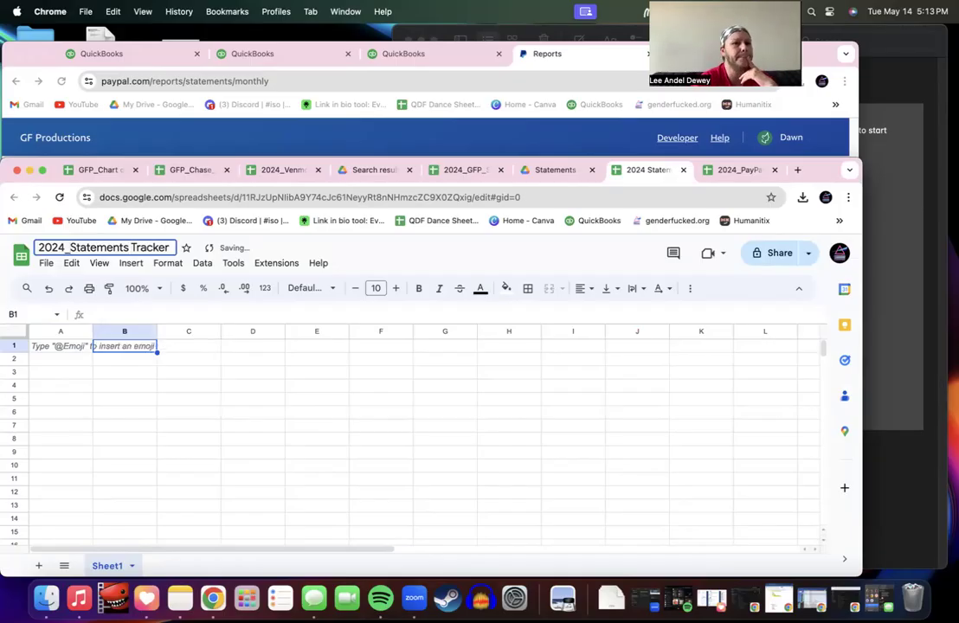
Step: Check the GFP_Chase Activity Tracker and the new sheet, then return to 2024_GFP_Statements Tracker
{"action": "left_click", "coordinate": [190, 170]}
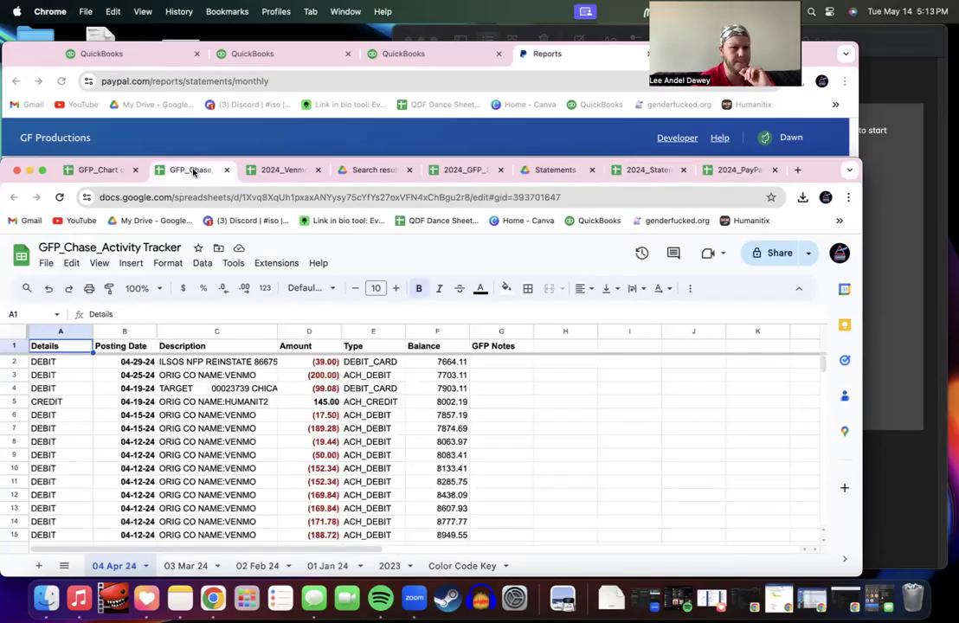
{"action": "left_click", "coordinate": [633, 170]}
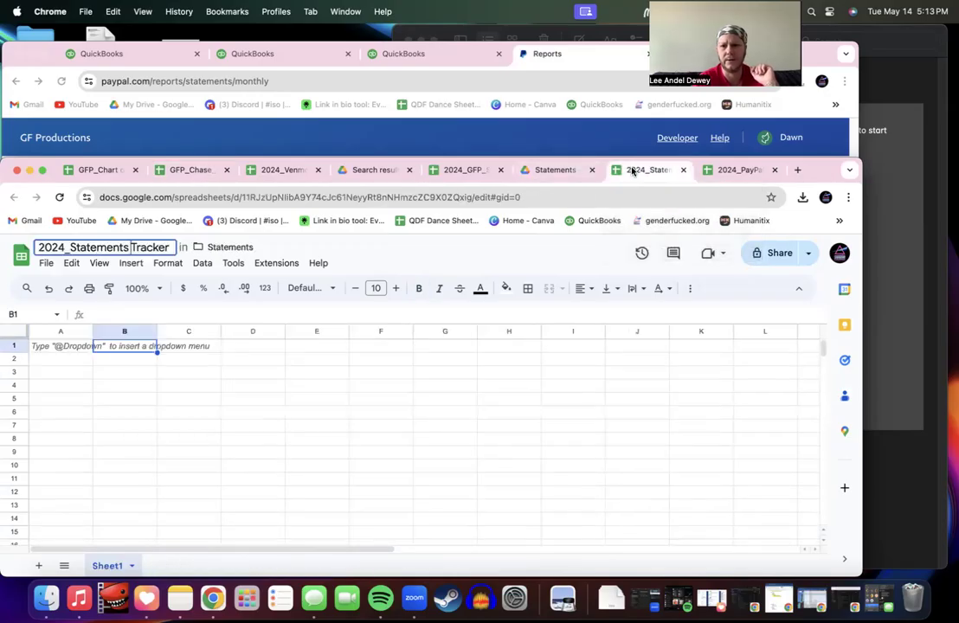
{"action": "left_click", "coordinate": [182, 350]}
{"action": "left_click", "coordinate": [149, 355]}
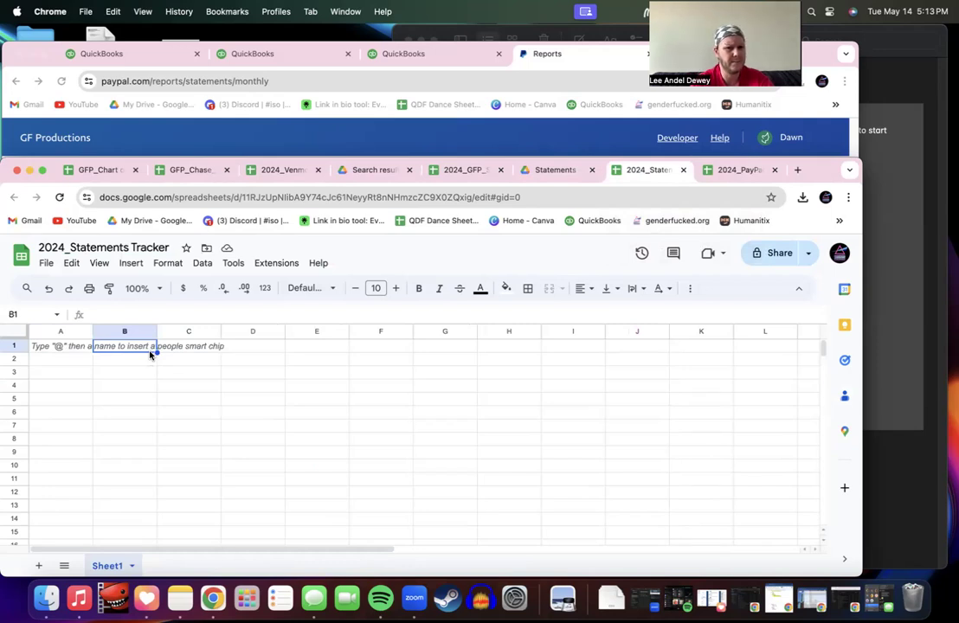
{"action": "left_click", "coordinate": [473, 170]}
{"action": "scroll", "coordinate": [337, 510], "scroll_direction": "down", "scroll_amount": 2}
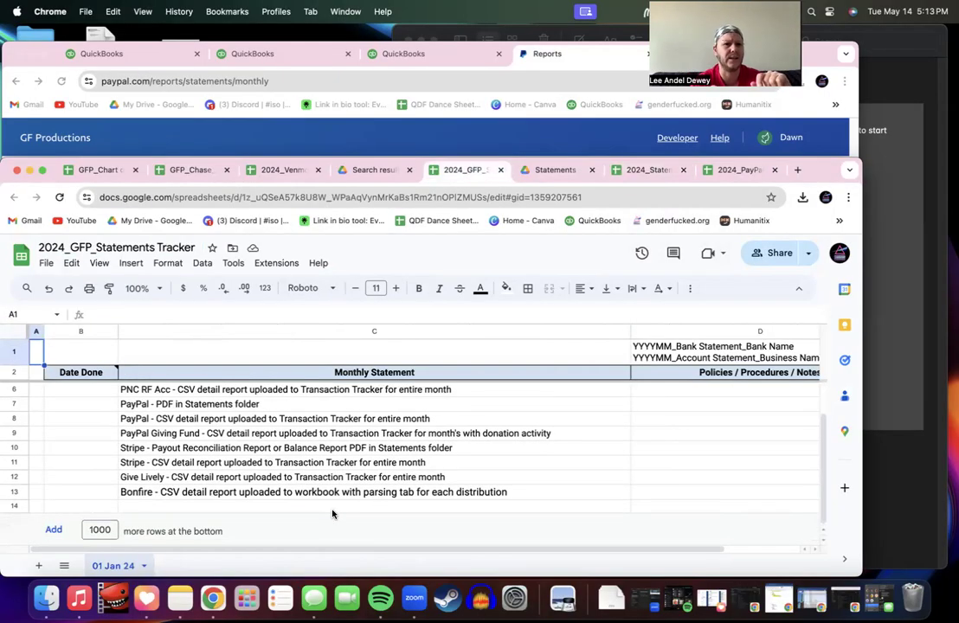
Step: Copy the 01 Jan 24 sheet into the existing 2024_Statements Tracker, picked from Recent spreadsheets
{"action": "scroll", "coordinate": [333, 514], "scroll_direction": "up", "scroll_amount": 2}
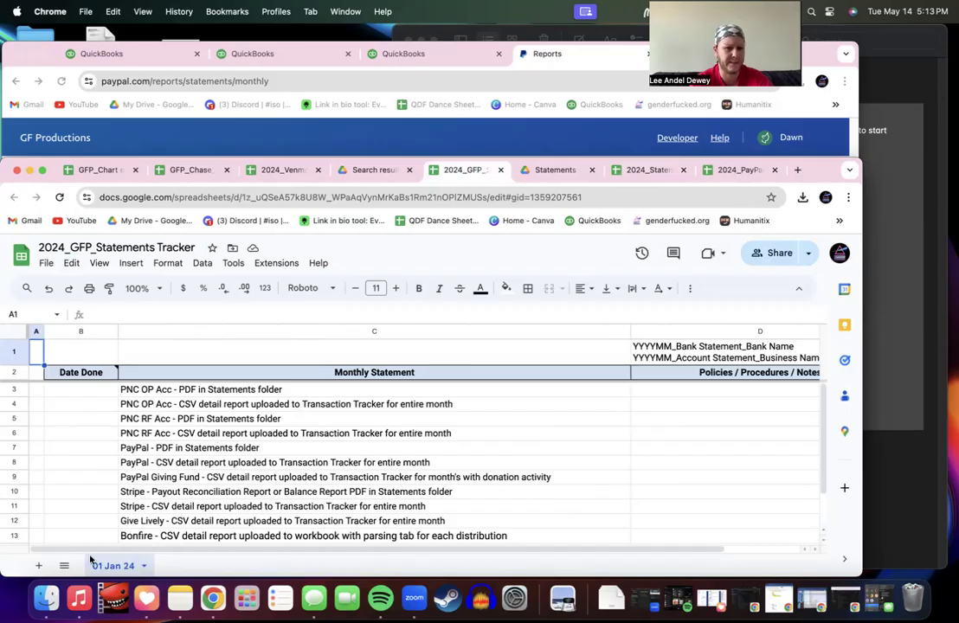
{"action": "left_click", "coordinate": [144, 567]}
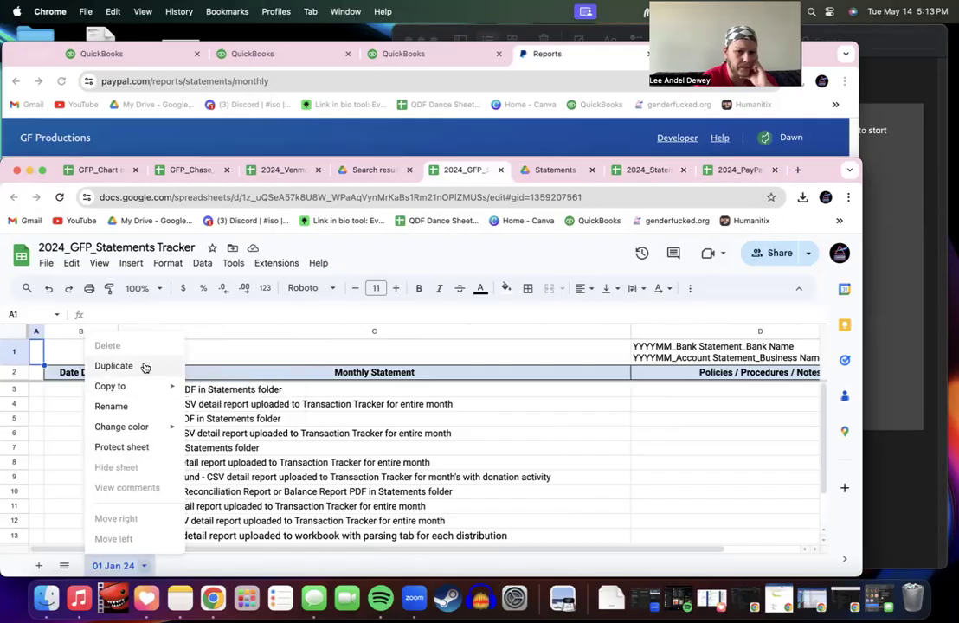
{"action": "mouse_move", "coordinate": [130, 386]}
{"action": "left_click", "coordinate": [245, 408]}
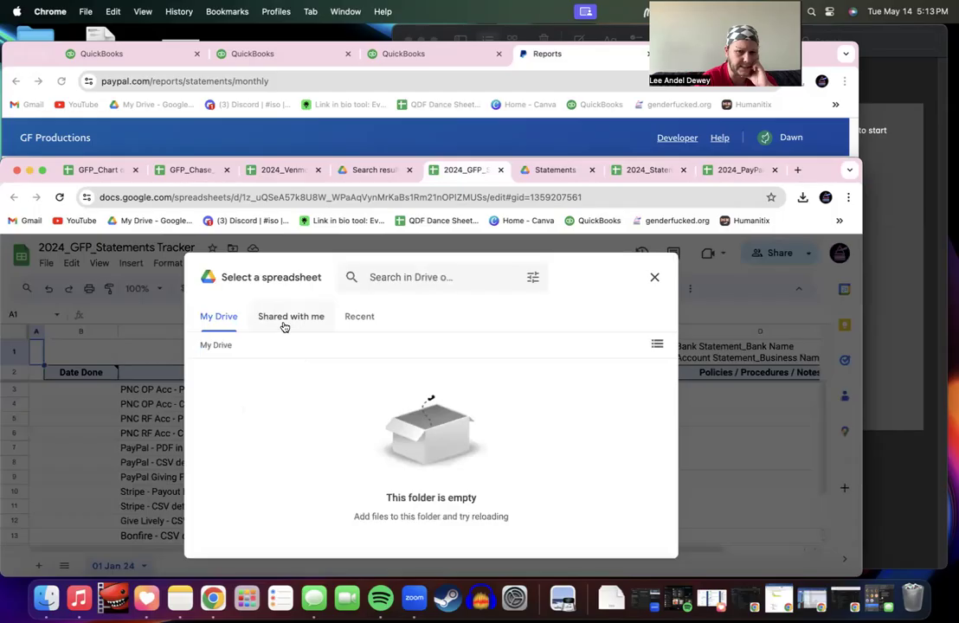
{"action": "left_click", "coordinate": [358, 324]}
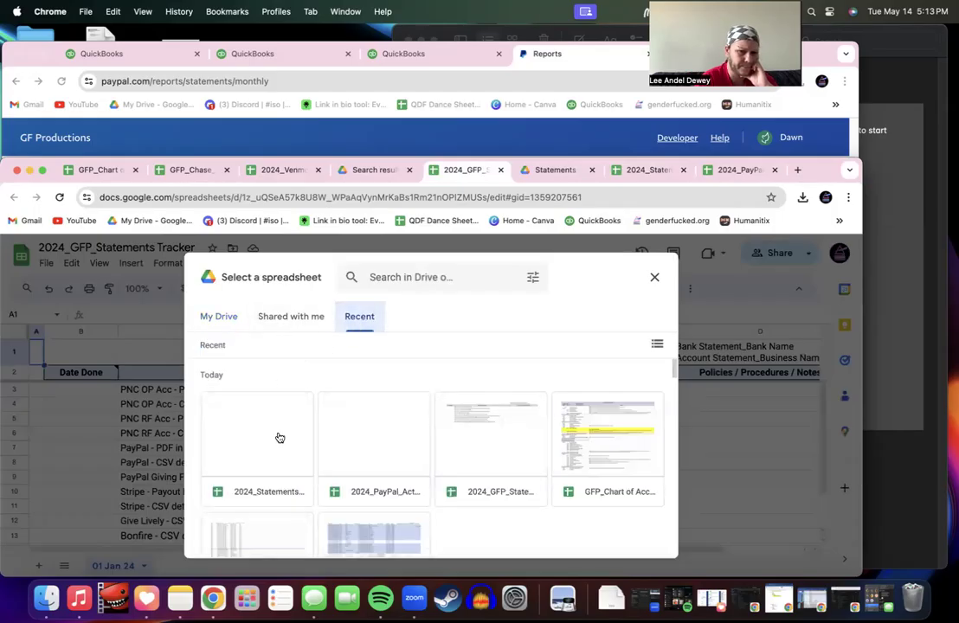
{"action": "left_click", "coordinate": [280, 437]}
{"action": "double_click", "coordinate": [280, 437]}
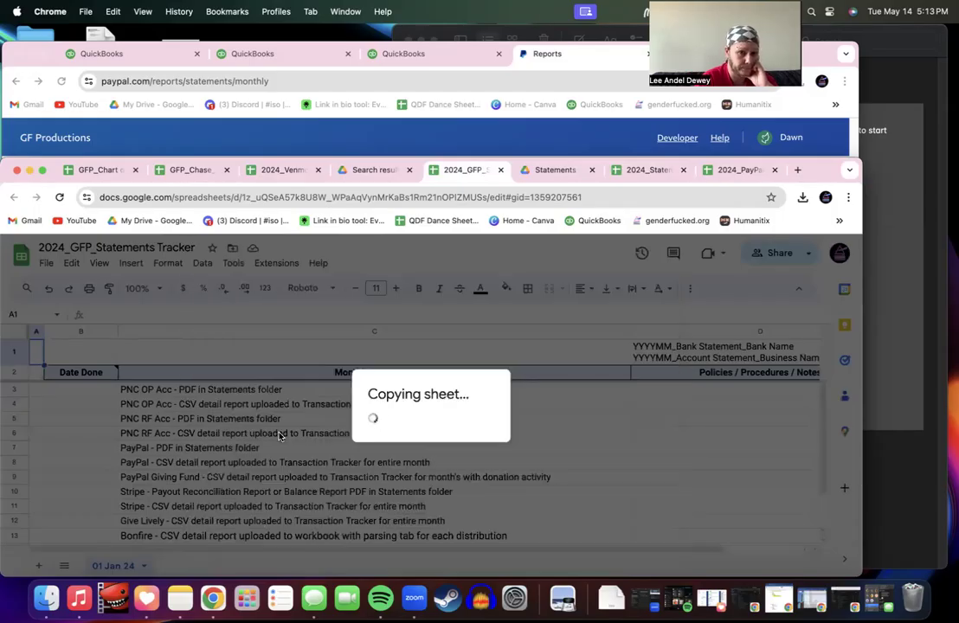
{"action": "left_click", "coordinate": [485, 440]}
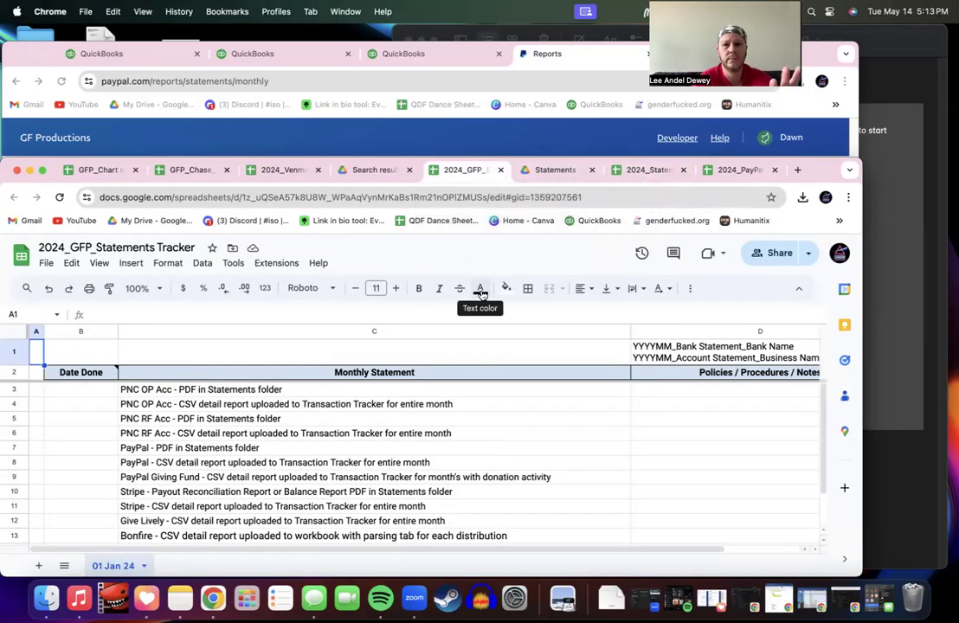
Step: Rename the 2024_GFP_Statements Tracker spreadsheet to 'dlt'
{"action": "left_click", "coordinate": [171, 251]}
{"action": "triple_click", "coordinate": [113, 246]}
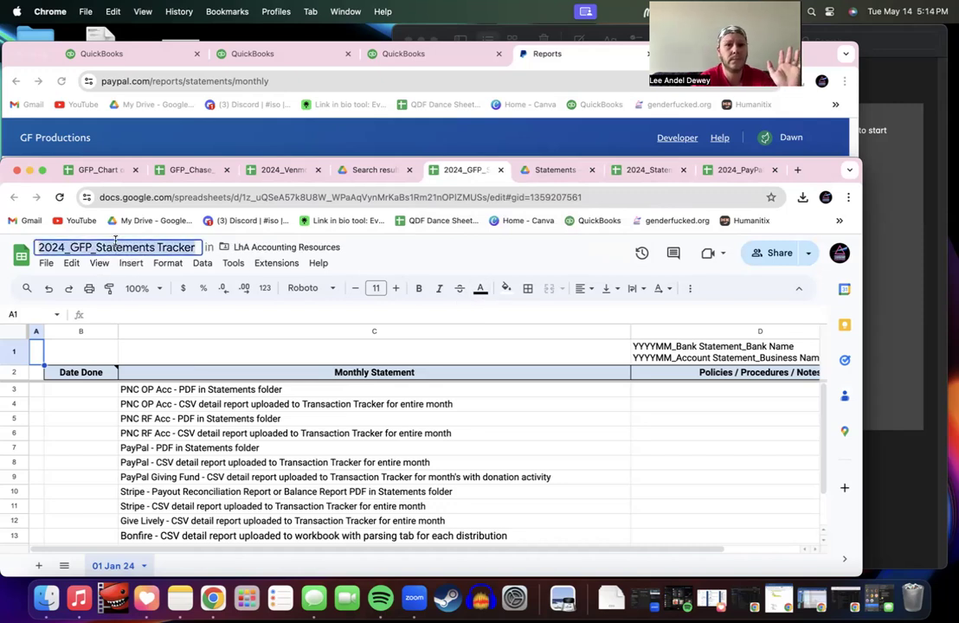
{"action": "type", "text": "dlt"}
{"action": "left_click", "coordinate": [182, 347]}
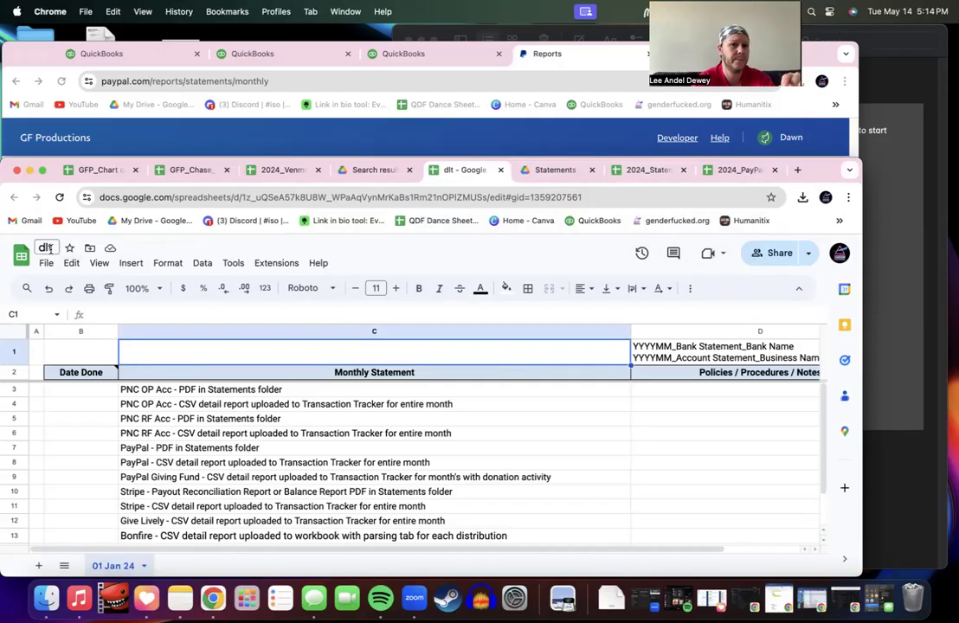
Step: Look over the dlt file options, then close the dlt spreadsheet
{"action": "left_click", "coordinate": [50, 265]}
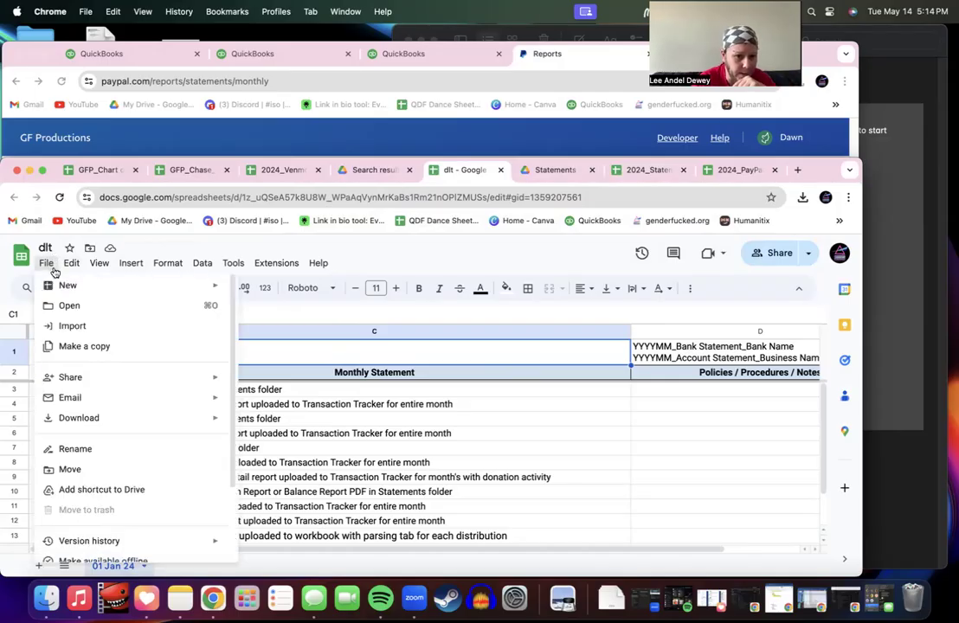
{"action": "scroll", "coordinate": [113, 467], "scroll_direction": "down", "scroll_amount": 2}
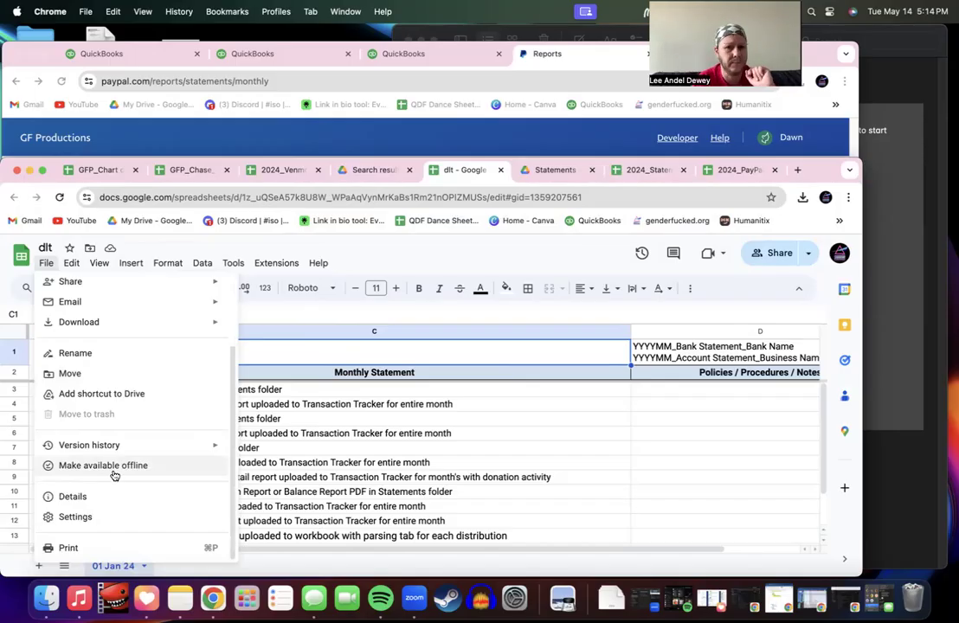
{"action": "left_click", "coordinate": [395, 241]}
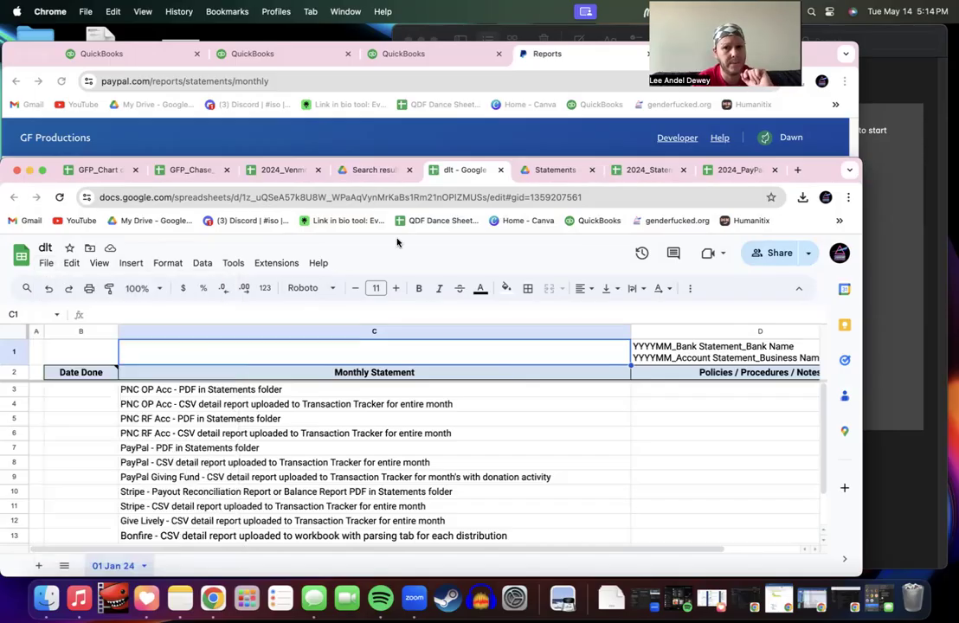
{"action": "left_click", "coordinate": [501, 171]}
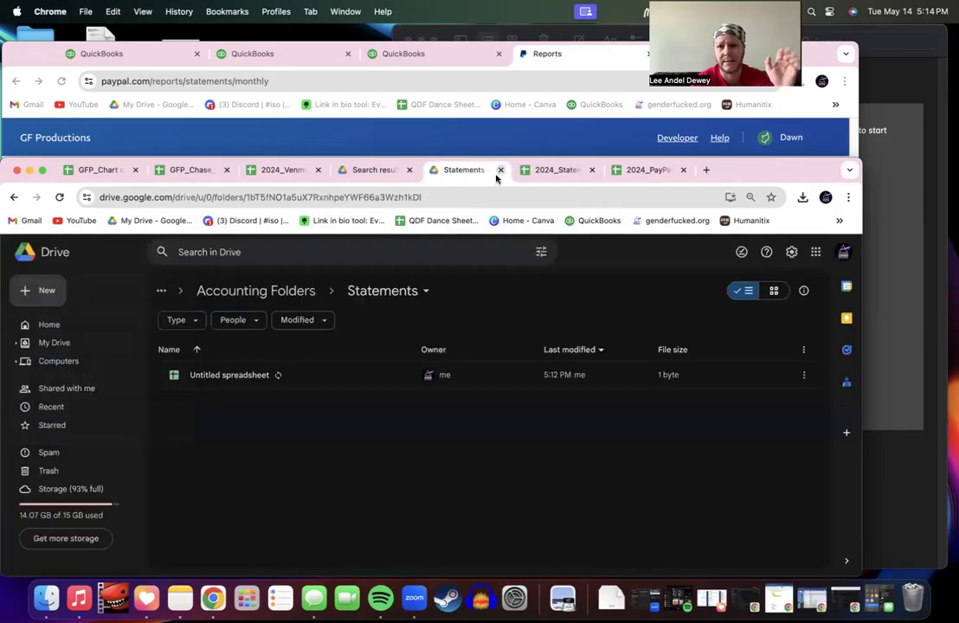
Step: Check the Copy of 01 Jan 24 sheet in 2024_Statements Tracker, then reload the Statements folder in Drive
{"action": "left_click", "coordinate": [553, 170]}
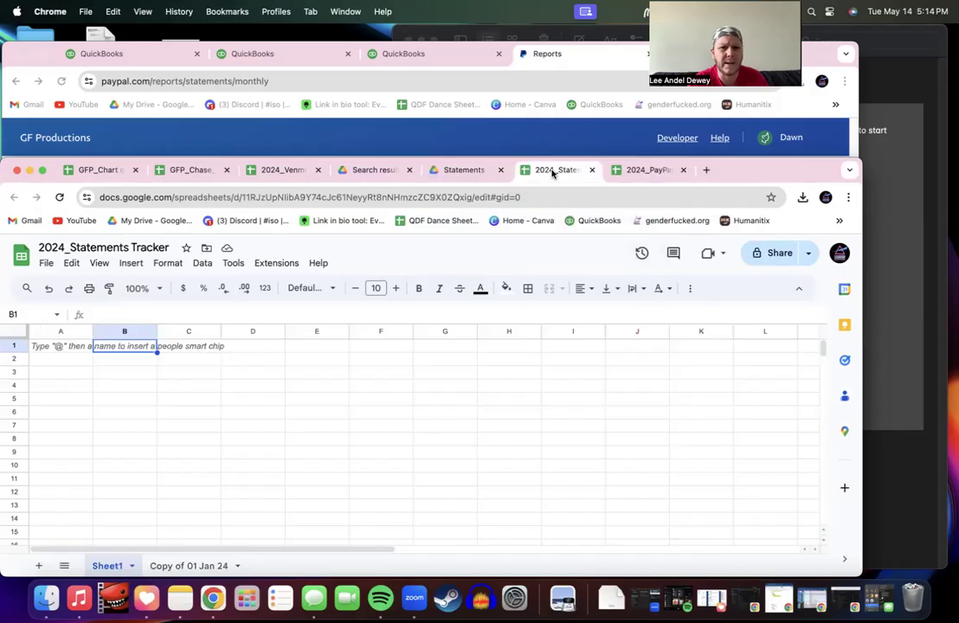
{"action": "left_click", "coordinate": [186, 565]}
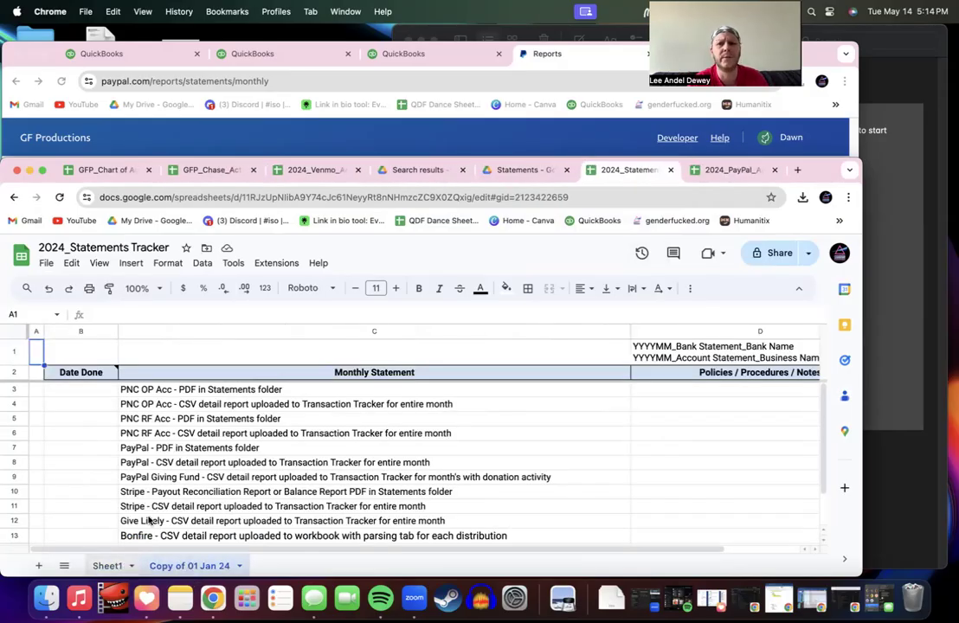
{"action": "left_click", "coordinate": [502, 171]}
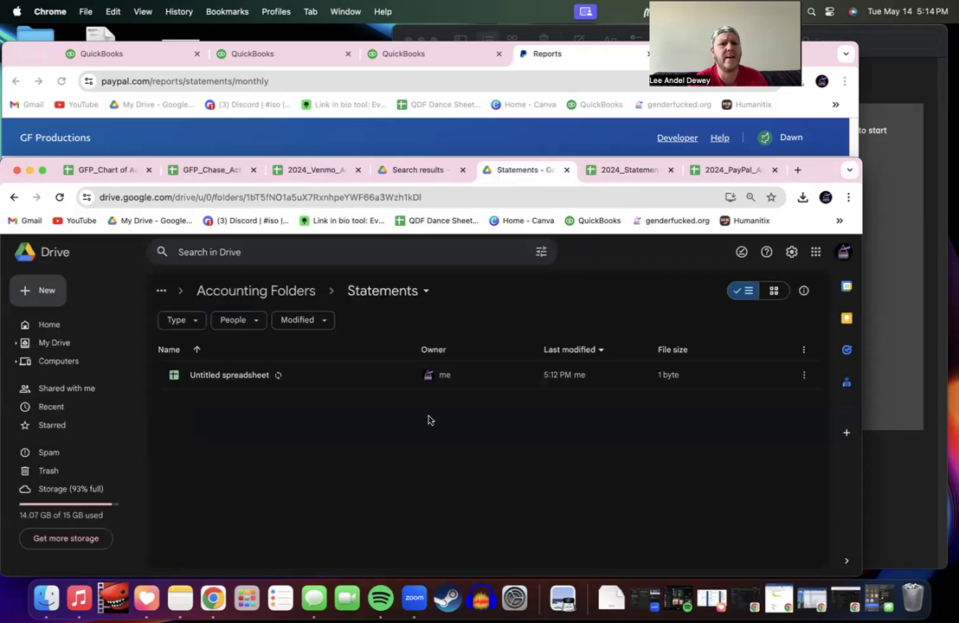
{"action": "left_click", "coordinate": [274, 197]}
{"action": "key", "text": "Return"}
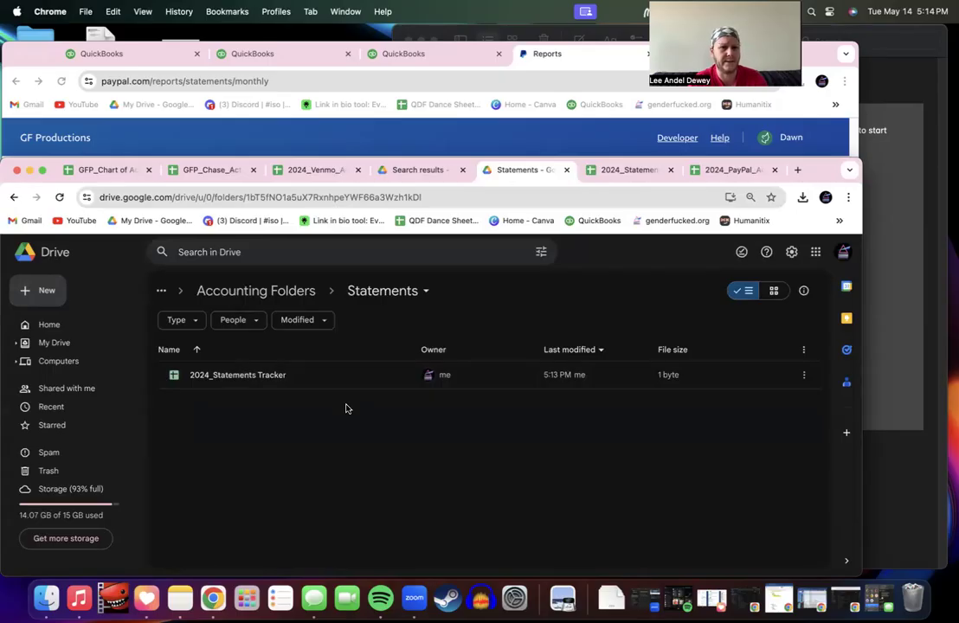
Step: Create the 01 Jan 24 and 02 Feb 24 folders inside Statements
{"action": "left_click", "coordinate": [39, 291]}
{"action": "left_click", "coordinate": [74, 299]}
{"action": "type", "text": "01 Jan 24"}
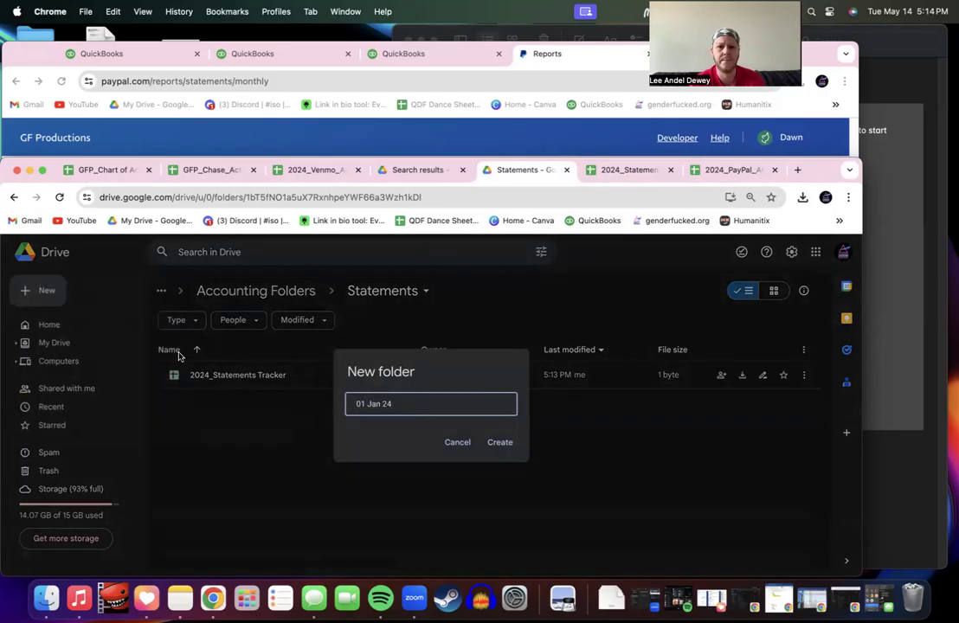
{"action": "left_click", "coordinate": [502, 442]}
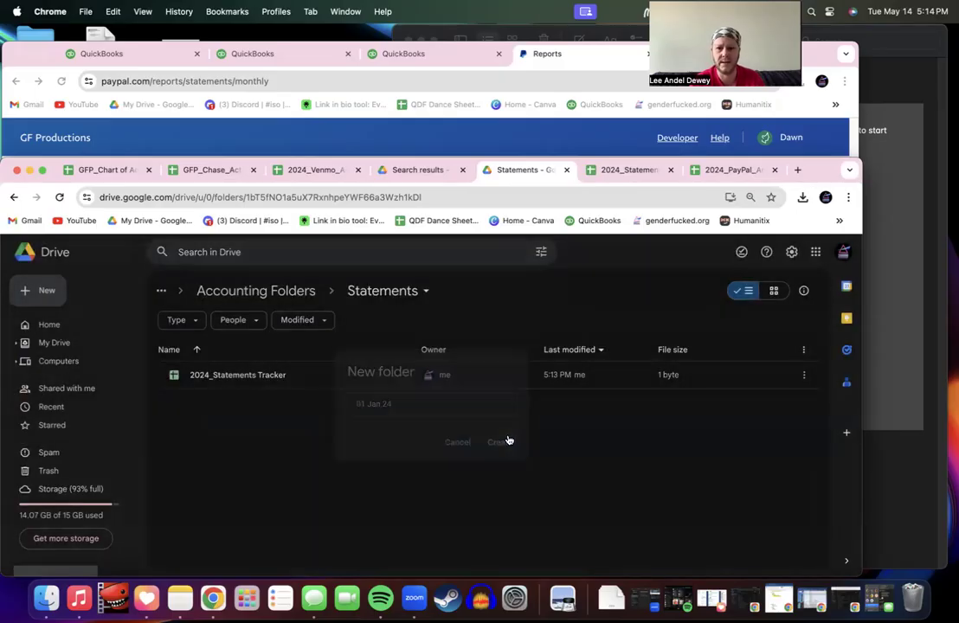
{"action": "left_click", "coordinate": [48, 292]}
{"action": "left_click", "coordinate": [79, 289]}
{"action": "type", "text": "02"}
{"action": "type", "text": "eb 24"}
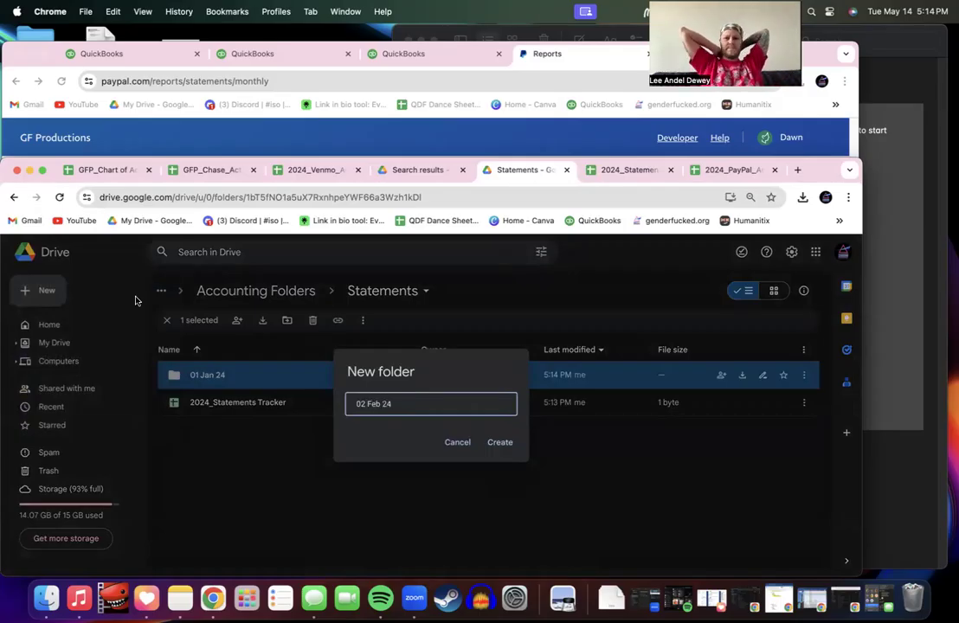
{"action": "key", "text": "Return"}
Step: Add the 03 Mar 24 and 04 Apr 24 folders alongside them
{"action": "left_click", "coordinate": [48, 294]}
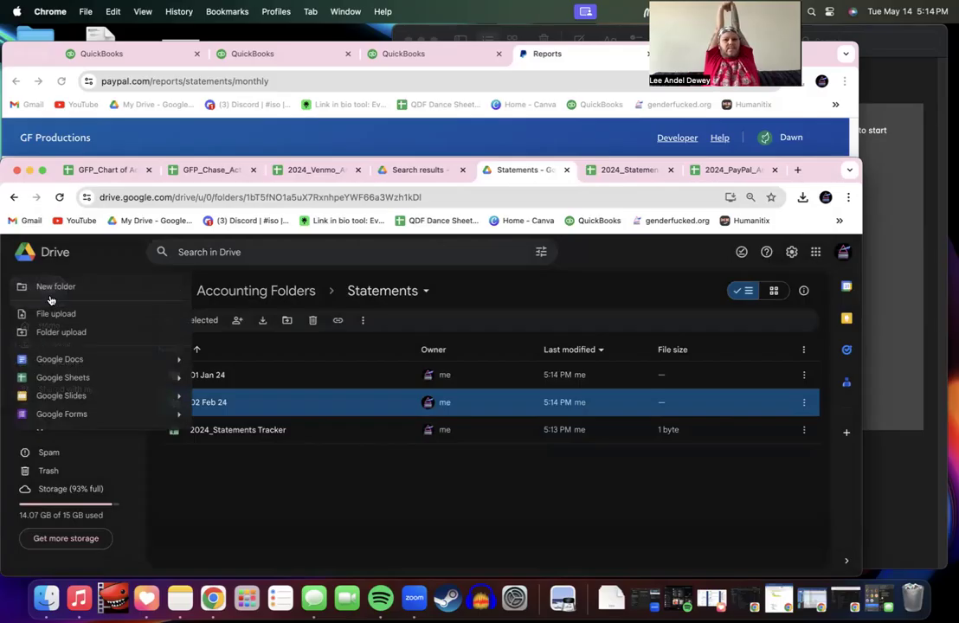
{"action": "left_click", "coordinate": [54, 287]}
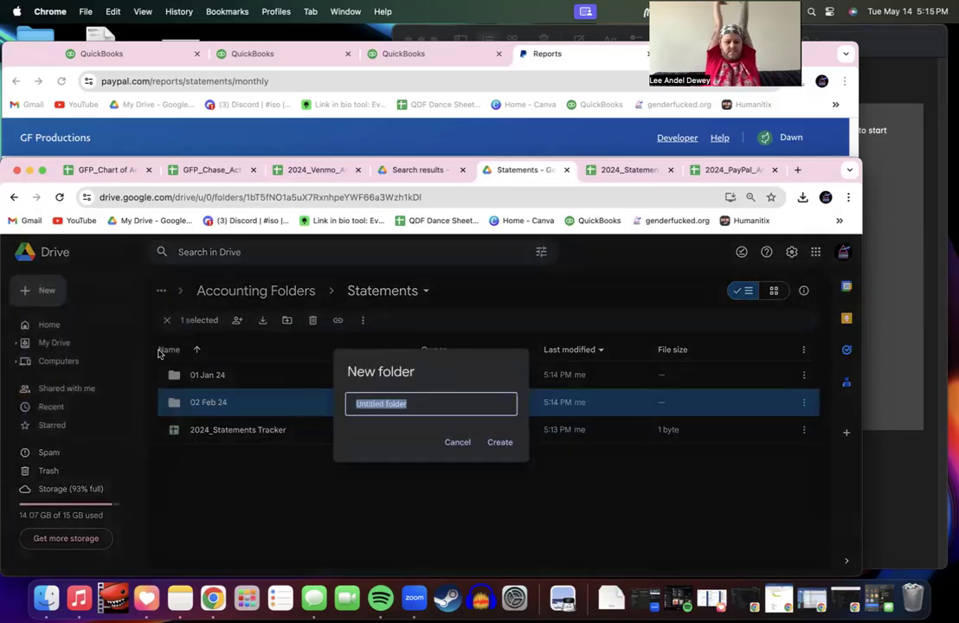
{"action": "type", "text": "03 Mar 24"}
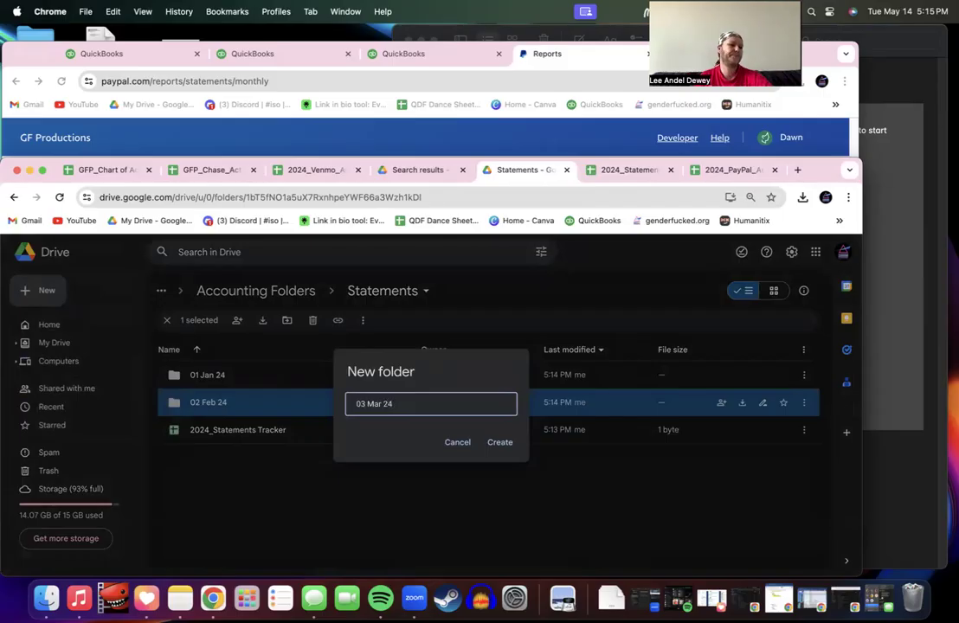
{"action": "key", "text": "Return"}
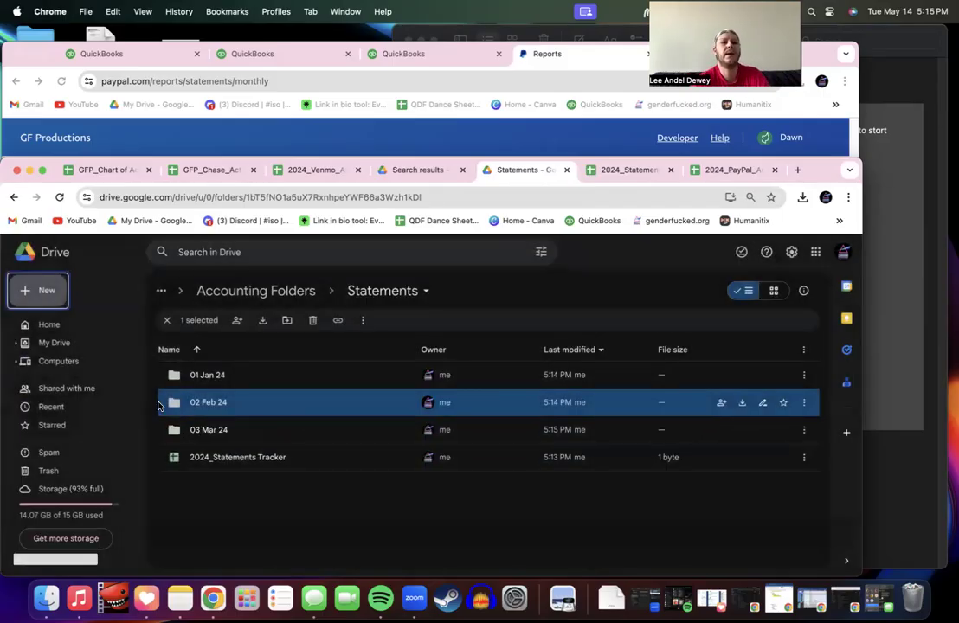
{"action": "left_click", "coordinate": [48, 289]}
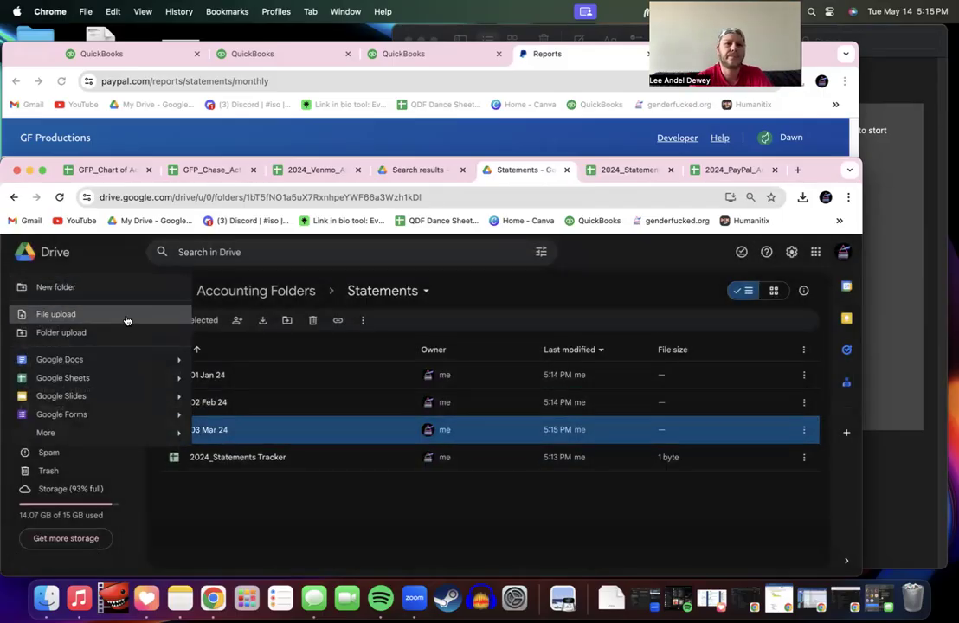
{"action": "left_click", "coordinate": [74, 288]}
{"action": "type", "text": "04 Apr 24"}
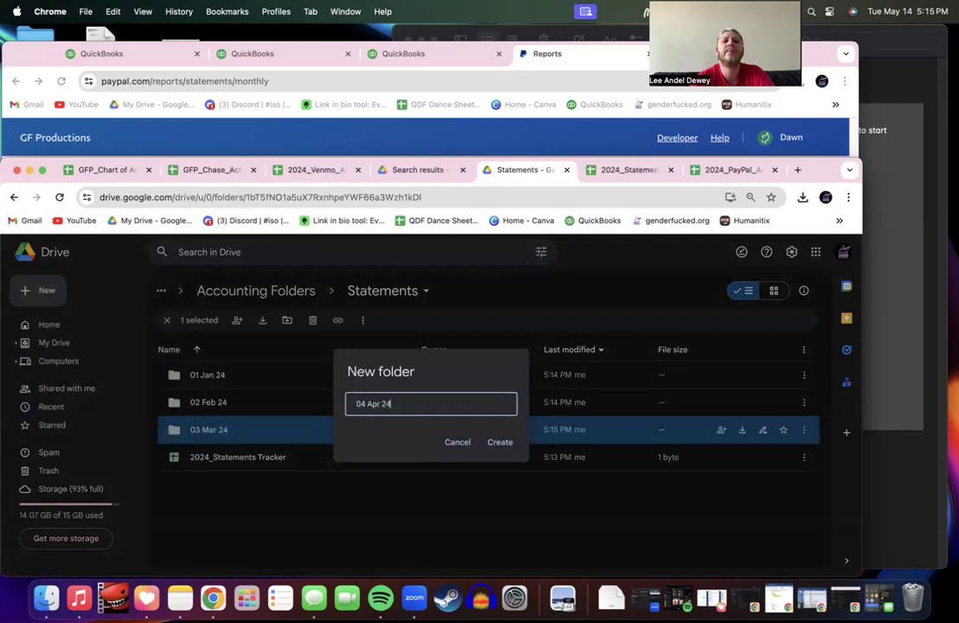
{"action": "key", "text": "Return"}
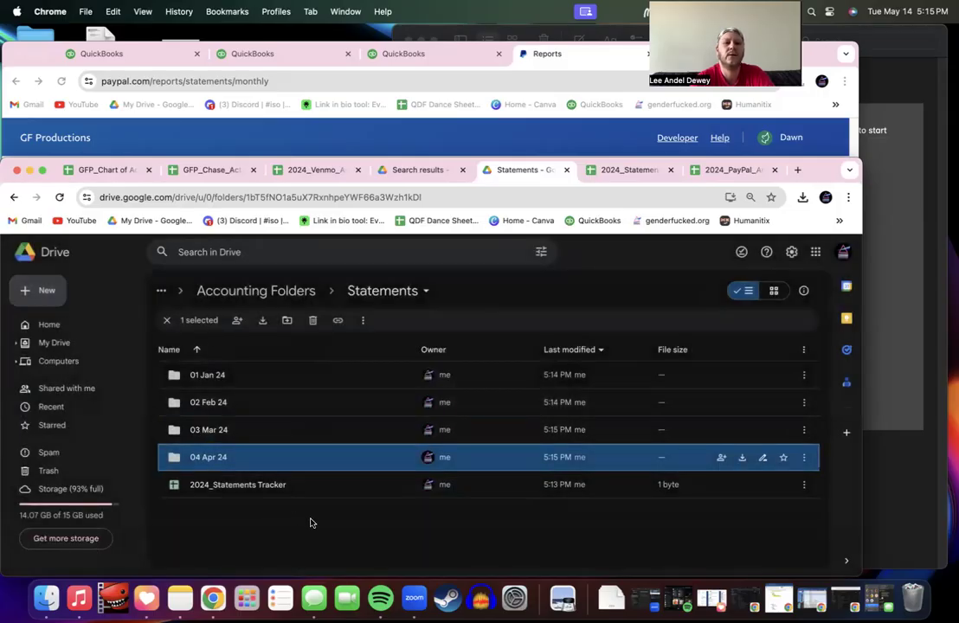
Step: Upload the January 2024 PayPal statement from Downloads into the 01 Jan 24 folder
{"action": "left_click", "coordinate": [314, 525]}
{"action": "double_click", "coordinate": [242, 380]}
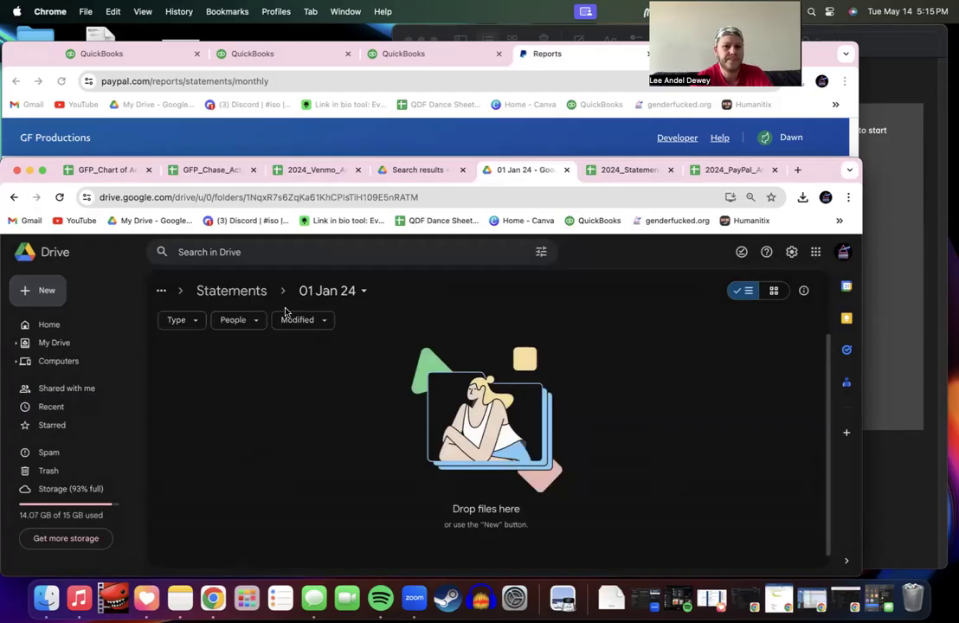
{"action": "left_click", "coordinate": [43, 292]}
{"action": "left_click", "coordinate": [63, 311]}
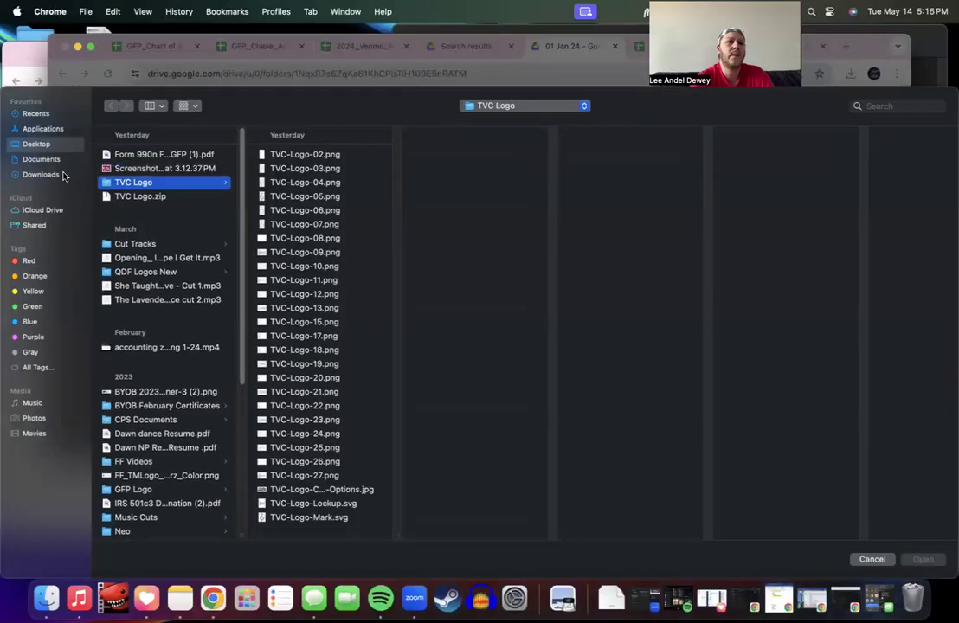
{"action": "left_click", "coordinate": [63, 175]}
{"action": "left_click", "coordinate": [159, 168]}
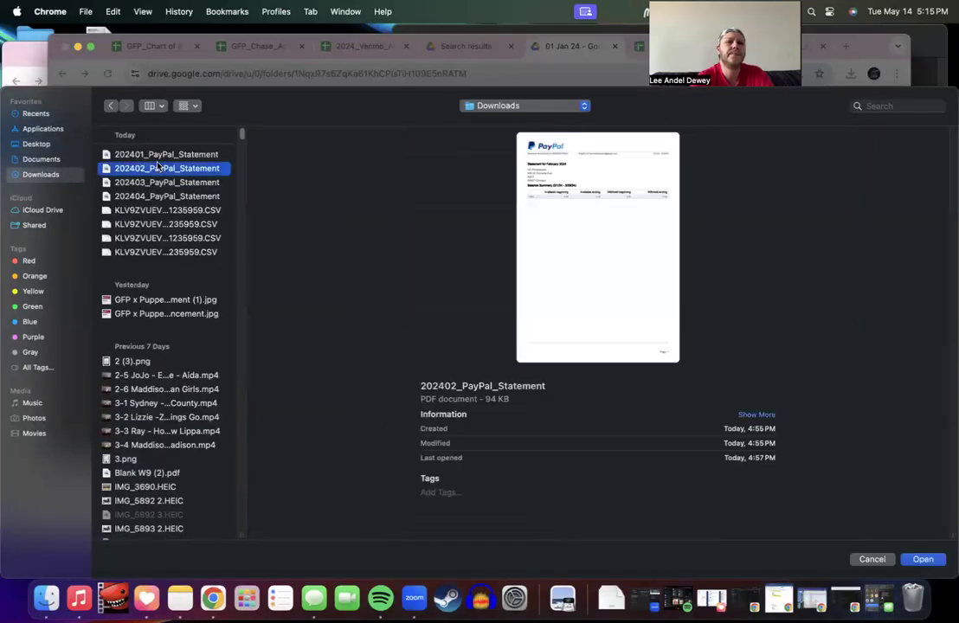
{"action": "double_click", "coordinate": [160, 154]}
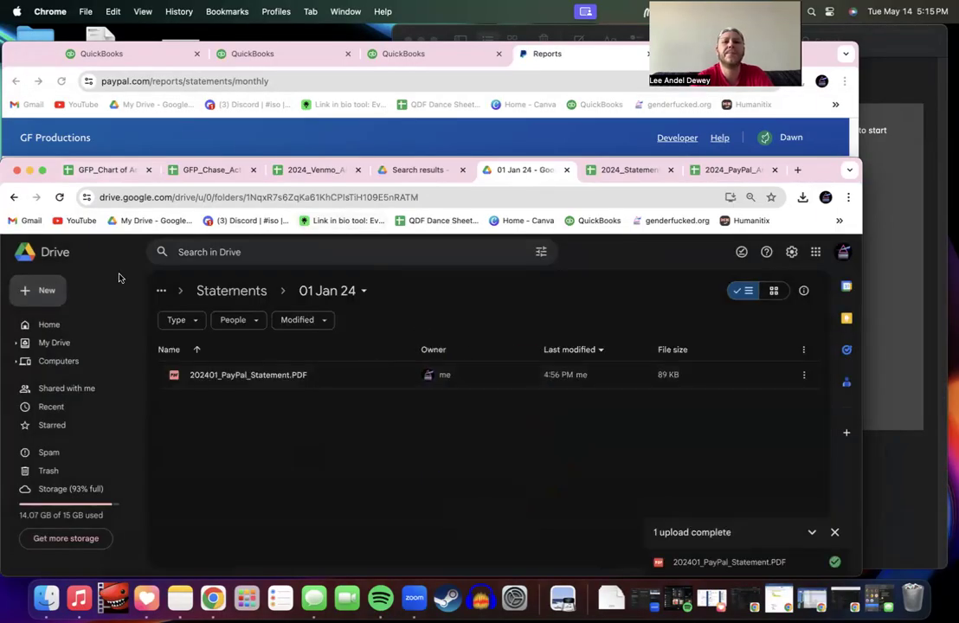
{"action": "left_click", "coordinate": [233, 293]}
Step: Upload the February PayPal statement into the 02 Feb 24 folder
{"action": "double_click", "coordinate": [231, 402]}
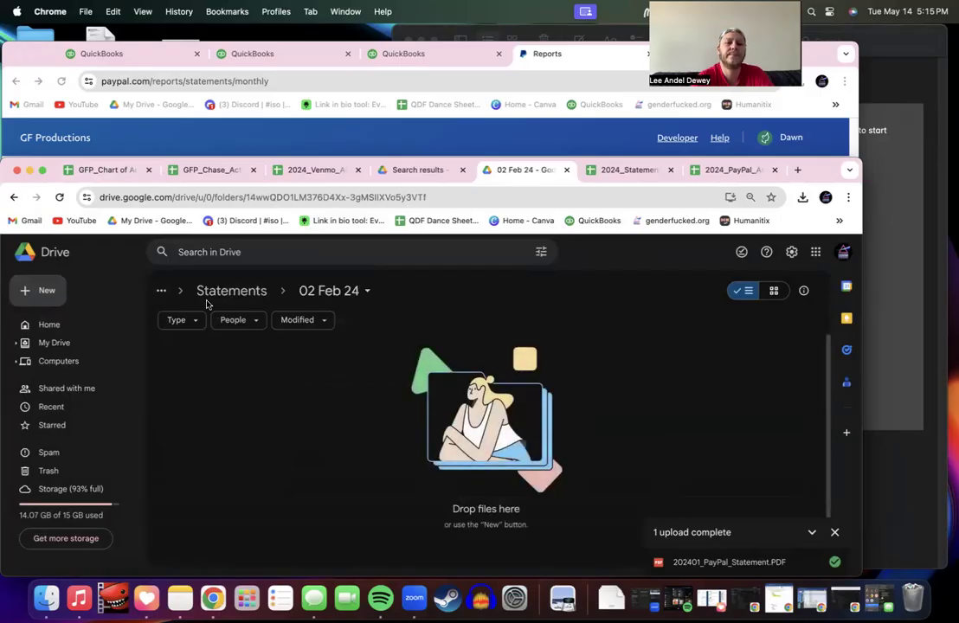
{"action": "left_click", "coordinate": [48, 292]}
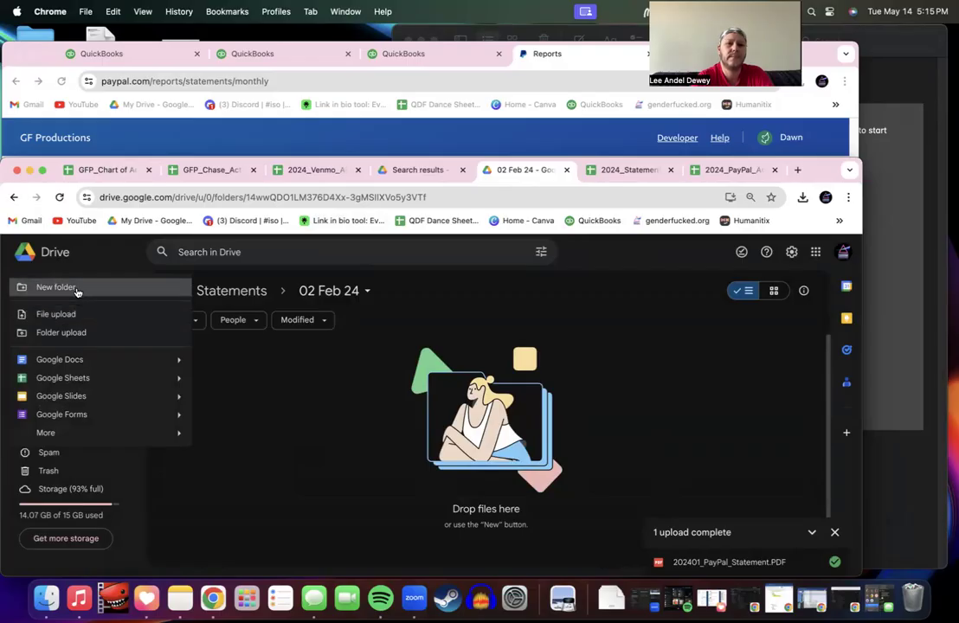
{"action": "left_click", "coordinate": [64, 314]}
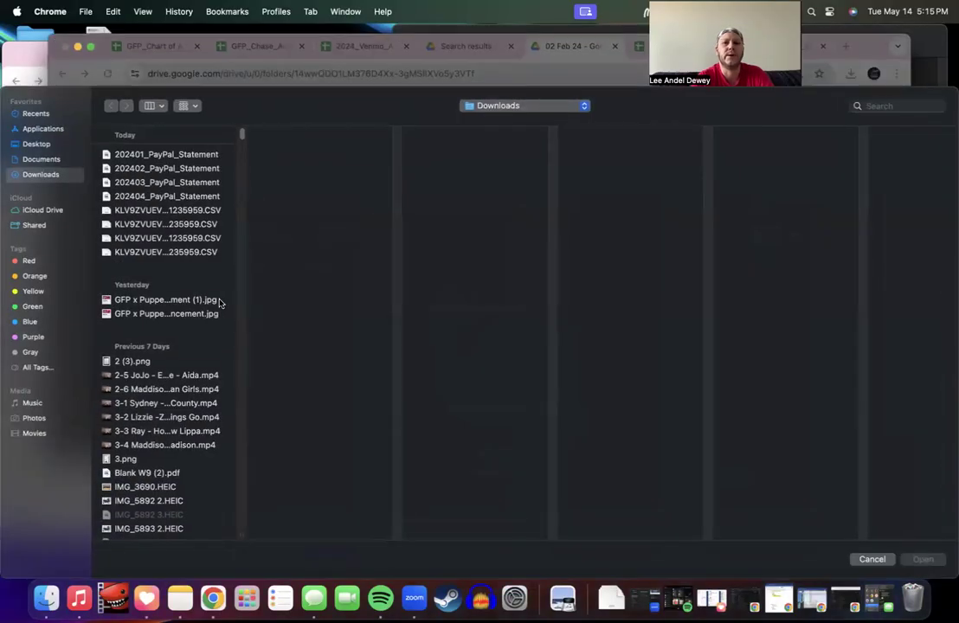
{"action": "left_click", "coordinate": [157, 172]}
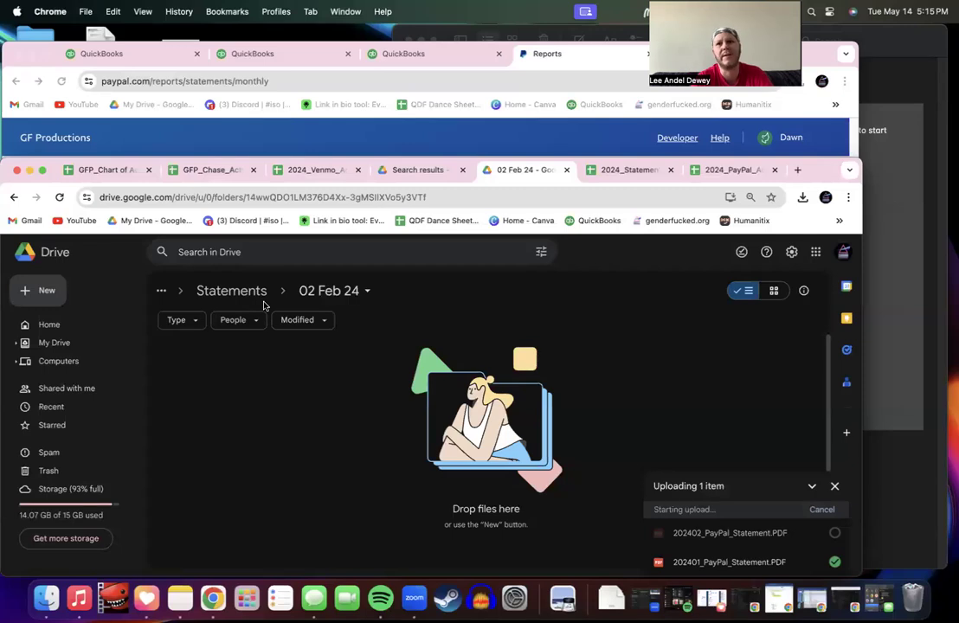
{"action": "left_click", "coordinate": [232, 292]}
Step: Upload the March PayPal statement into the 03 Mar 24 folder
{"action": "double_click", "coordinate": [227, 431]}
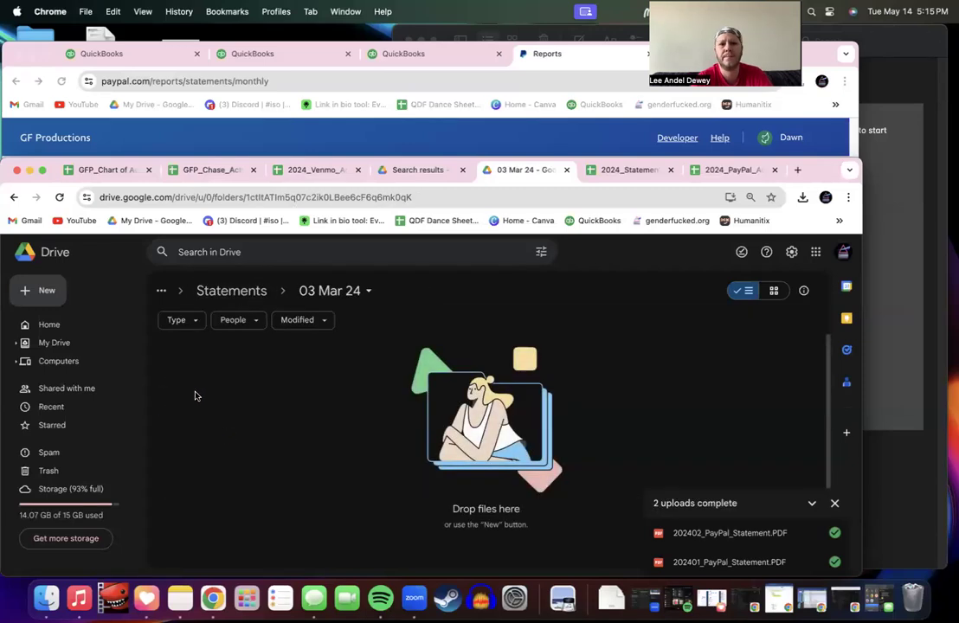
{"action": "left_click", "coordinate": [35, 291]}
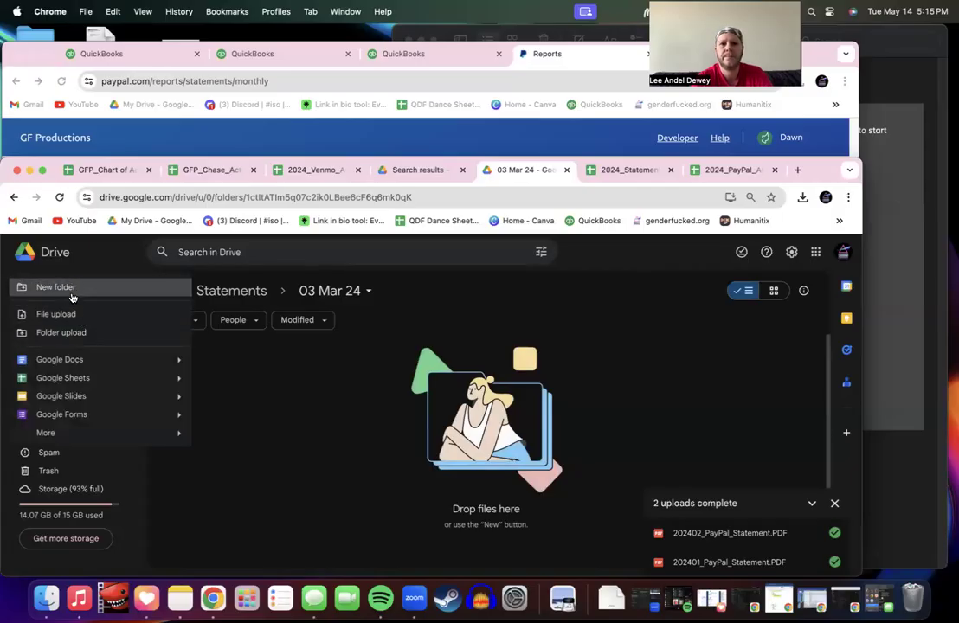
{"action": "left_click", "coordinate": [61, 314]}
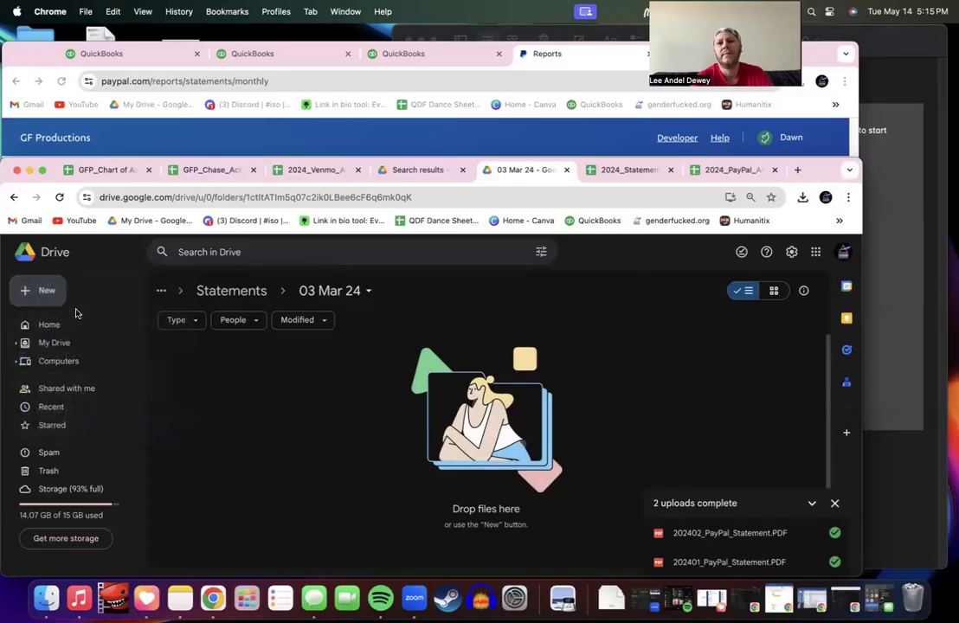
{"action": "left_click", "coordinate": [164, 183]}
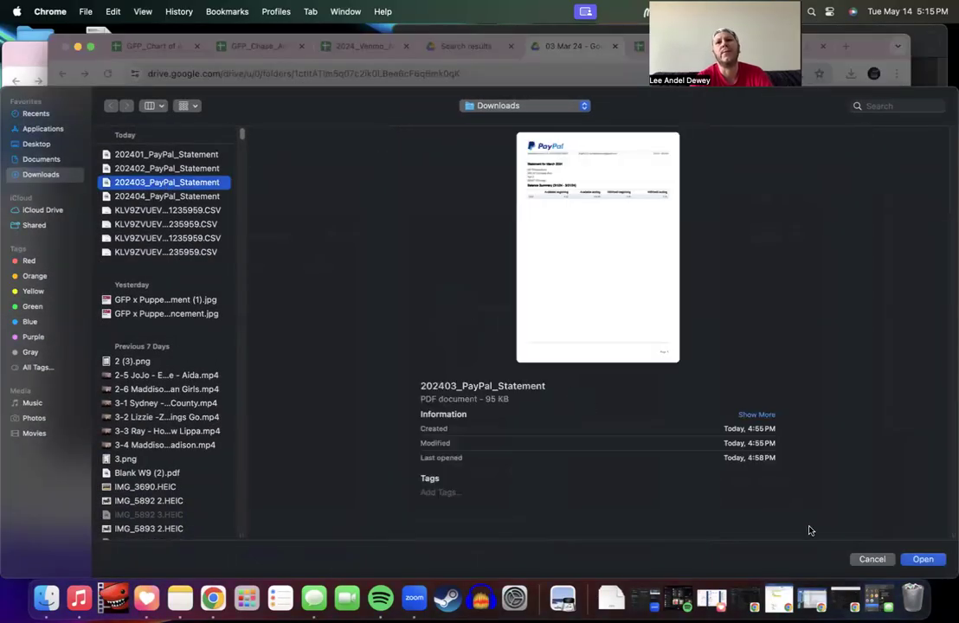
{"action": "left_click", "coordinate": [924, 559]}
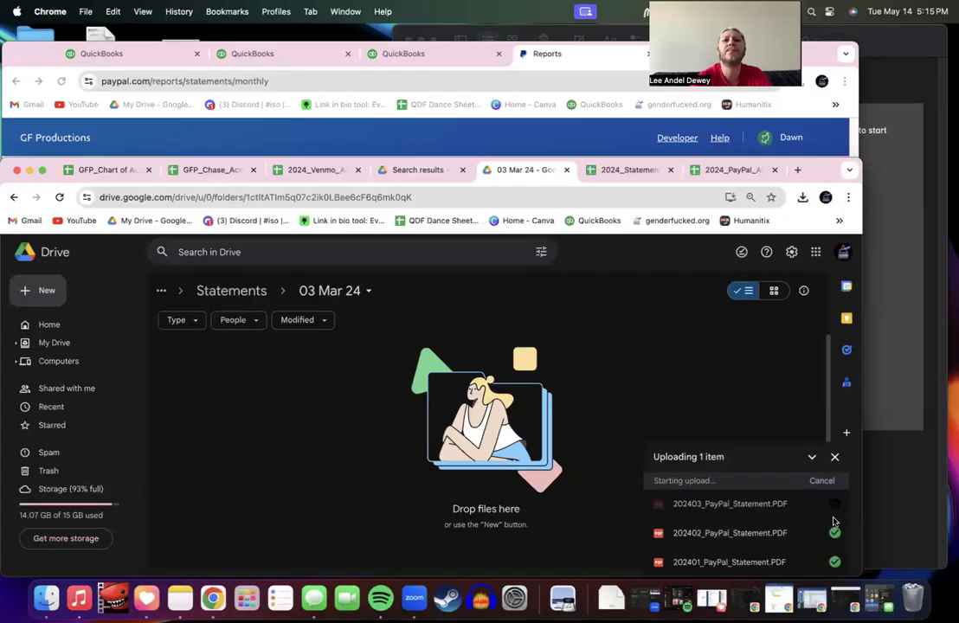
{"action": "left_click", "coordinate": [232, 295]}
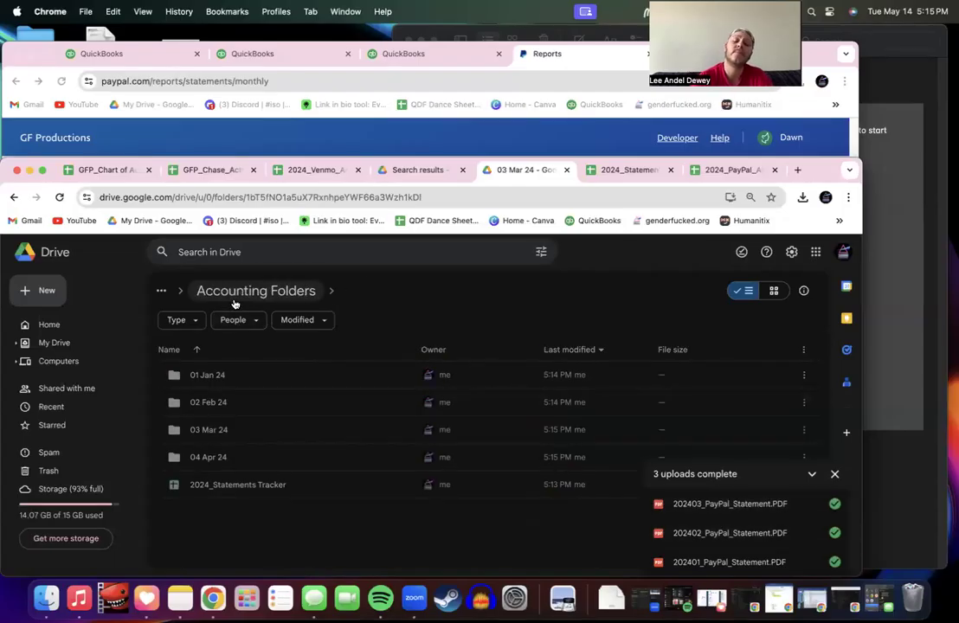
Step: Upload the April PayPal statement into the 04 Apr 24 folder, then return to Statements
{"action": "double_click", "coordinate": [212, 456]}
{"action": "left_click", "coordinate": [33, 293]}
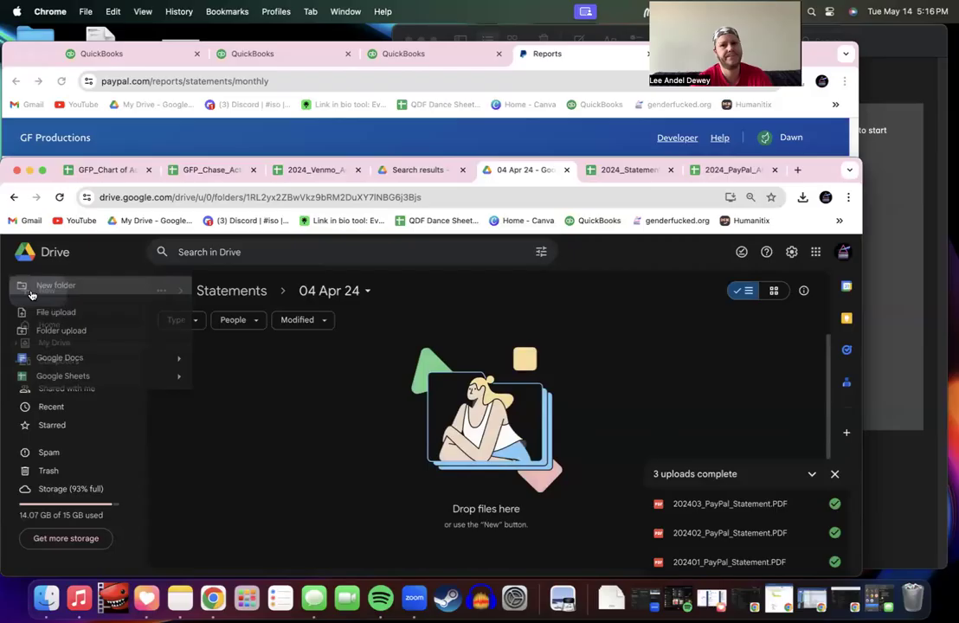
{"action": "left_click", "coordinate": [81, 313]}
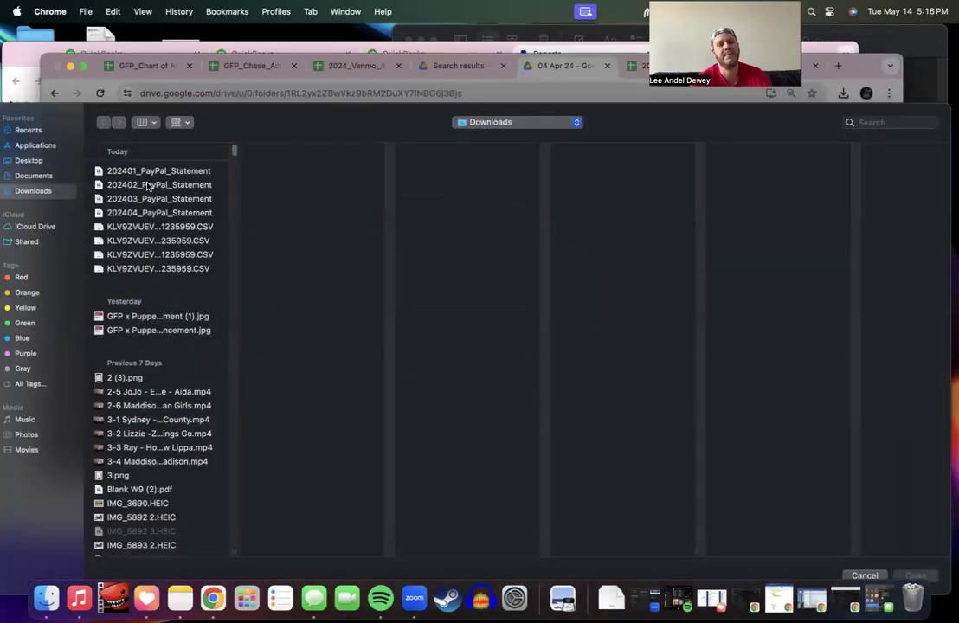
{"action": "left_click", "coordinate": [158, 199]}
{"action": "double_click", "coordinate": [159, 199]}
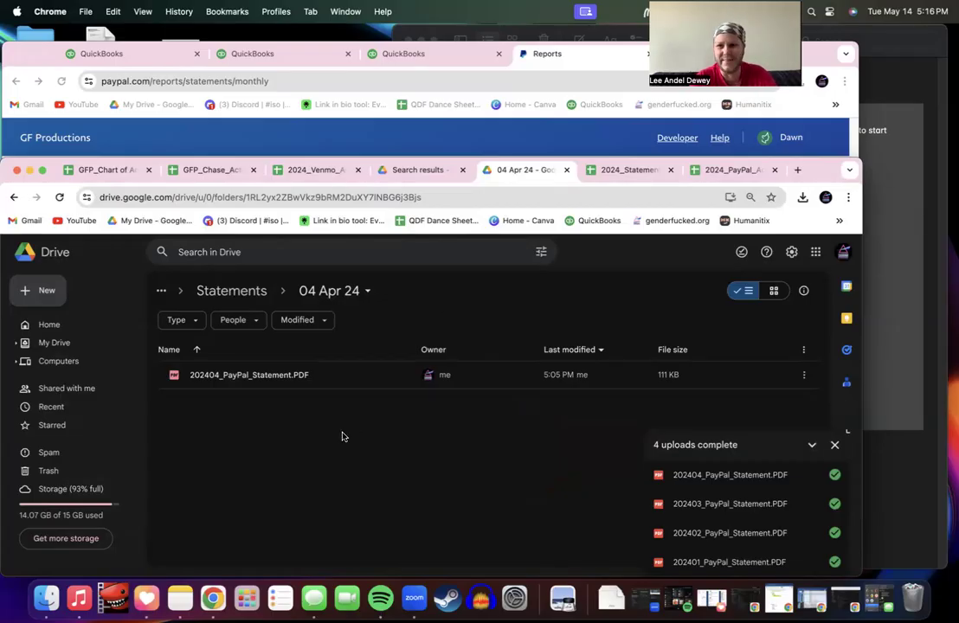
{"action": "left_click", "coordinate": [242, 296]}
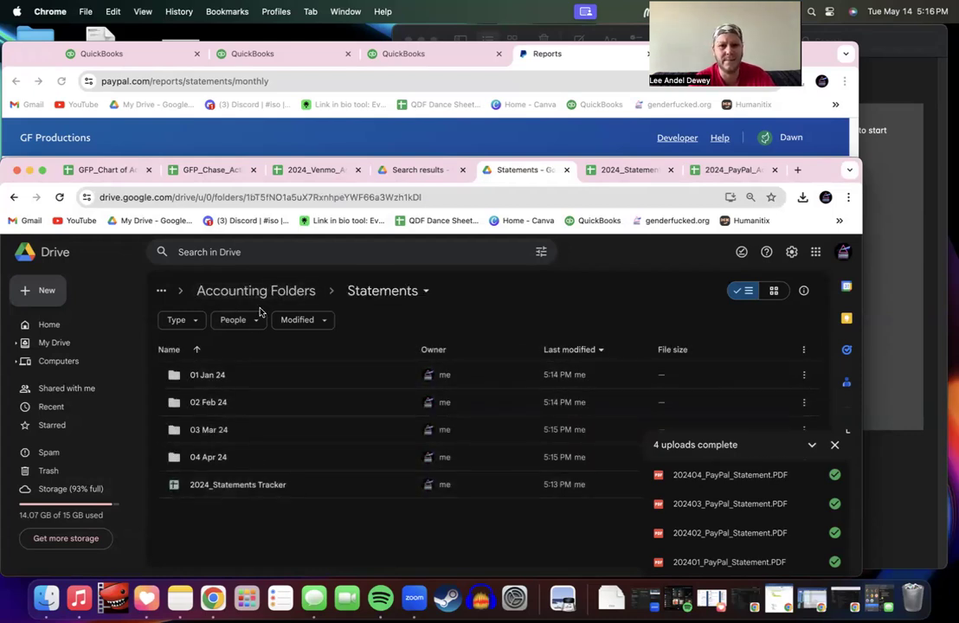
Step: Trash the four PayPal statement PDFs from Finder's Recents, then close the Finder window
{"action": "left_click", "coordinate": [46, 598]}
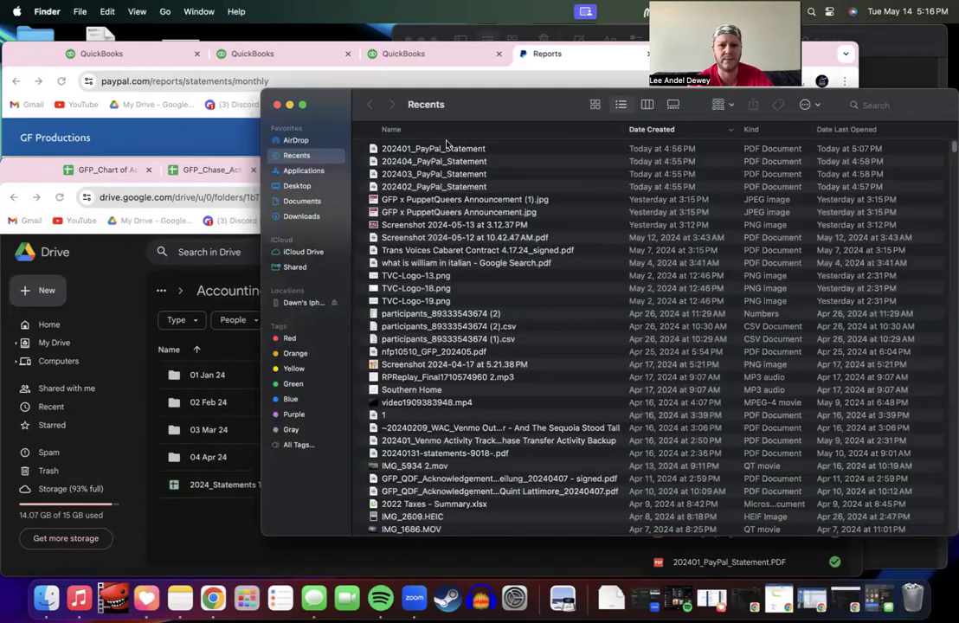
{"action": "left_click", "coordinate": [448, 149]}
{"action": "left_click", "coordinate": [450, 187], "text": "shift"}
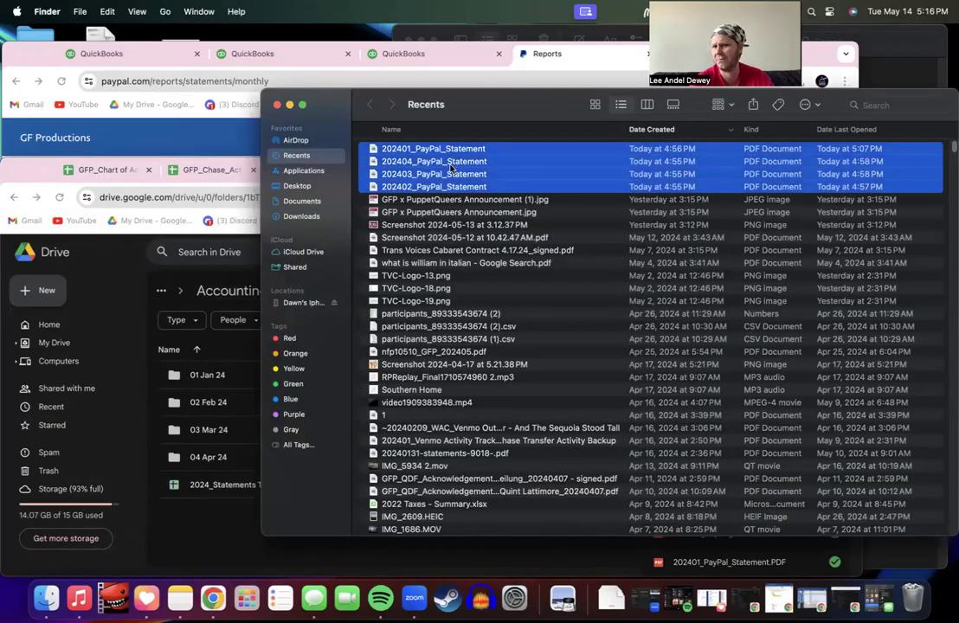
{"action": "right_click", "coordinate": [450, 167]}
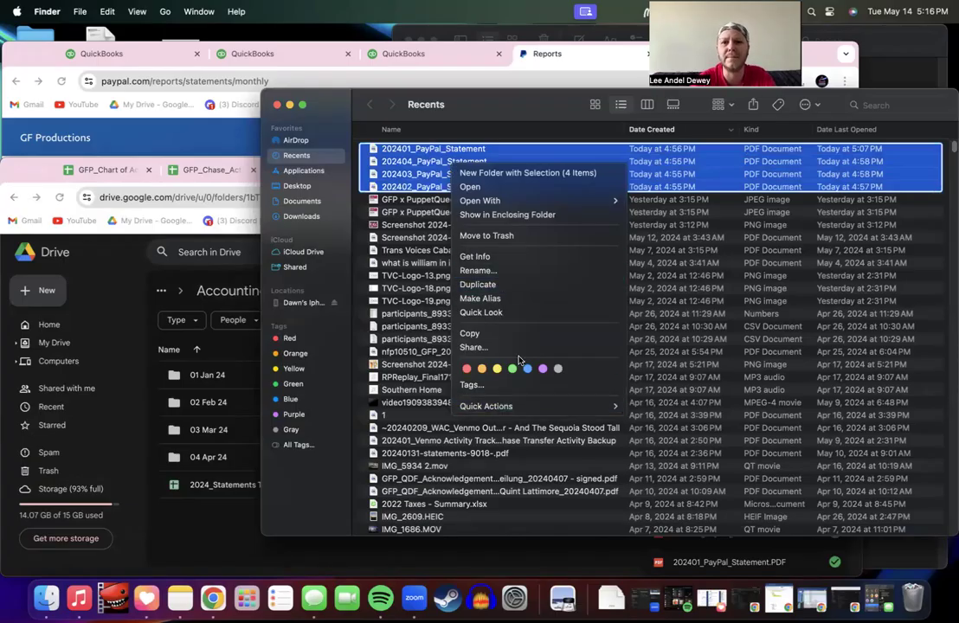
{"action": "left_click", "coordinate": [518, 236]}
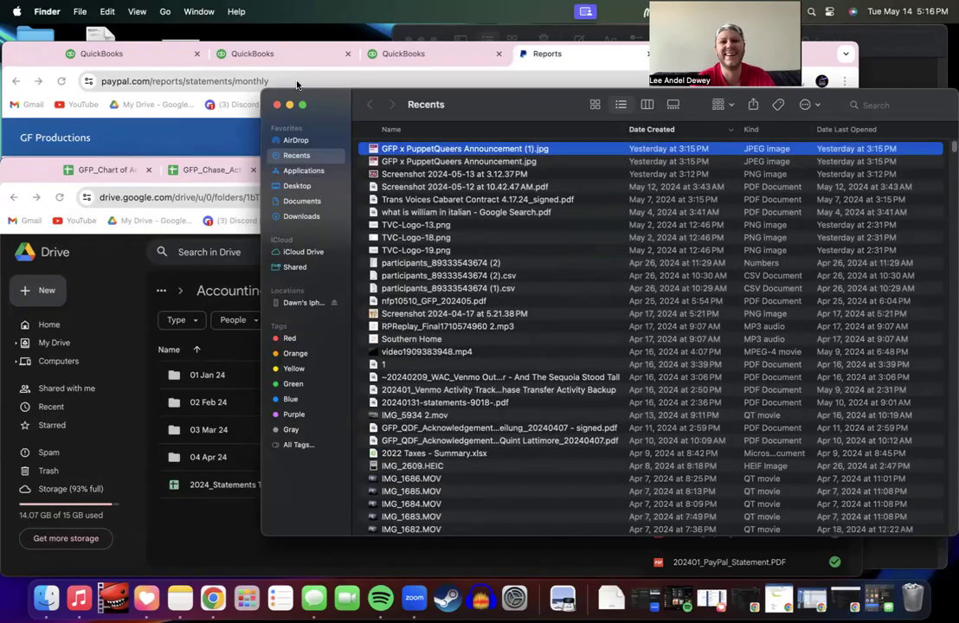
{"action": "key", "text": "super+w"}
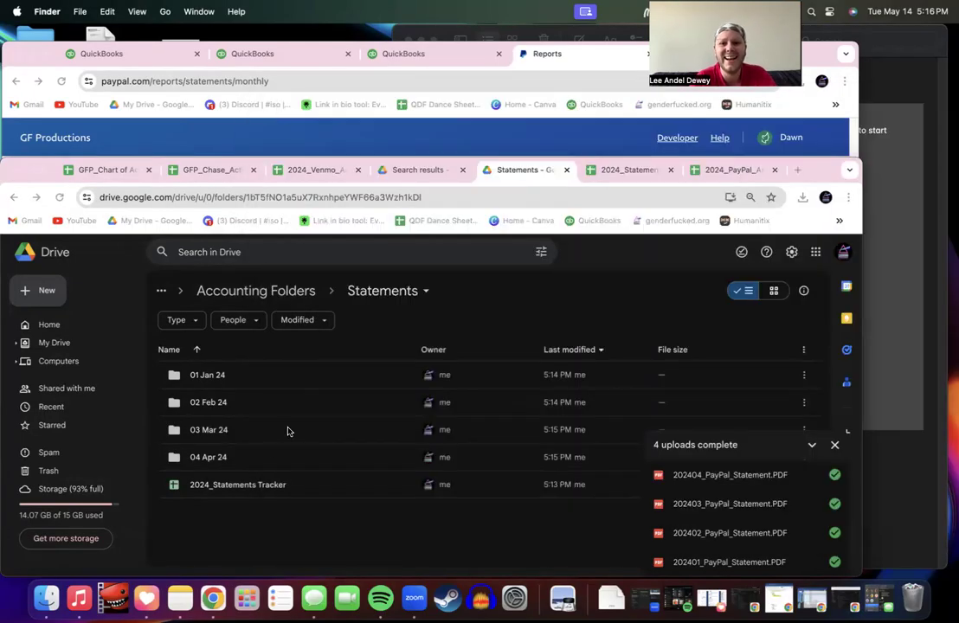
Step: Go back to Statements via Accounting Folders, select 2024_Statements Tracker, and bring up its spreadsheet
{"action": "left_click", "coordinate": [245, 454]}
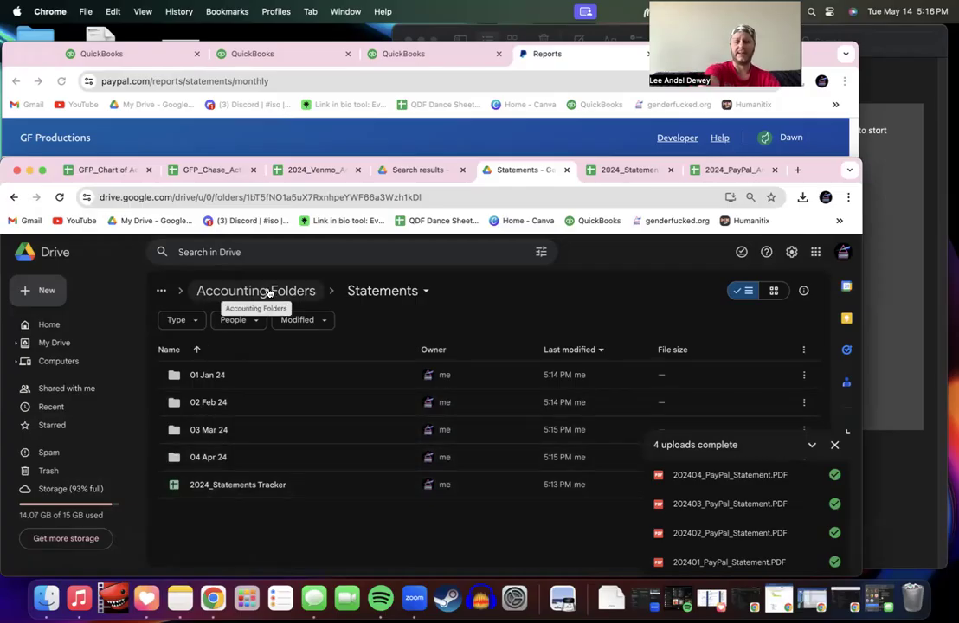
{"action": "left_click", "coordinate": [304, 298]}
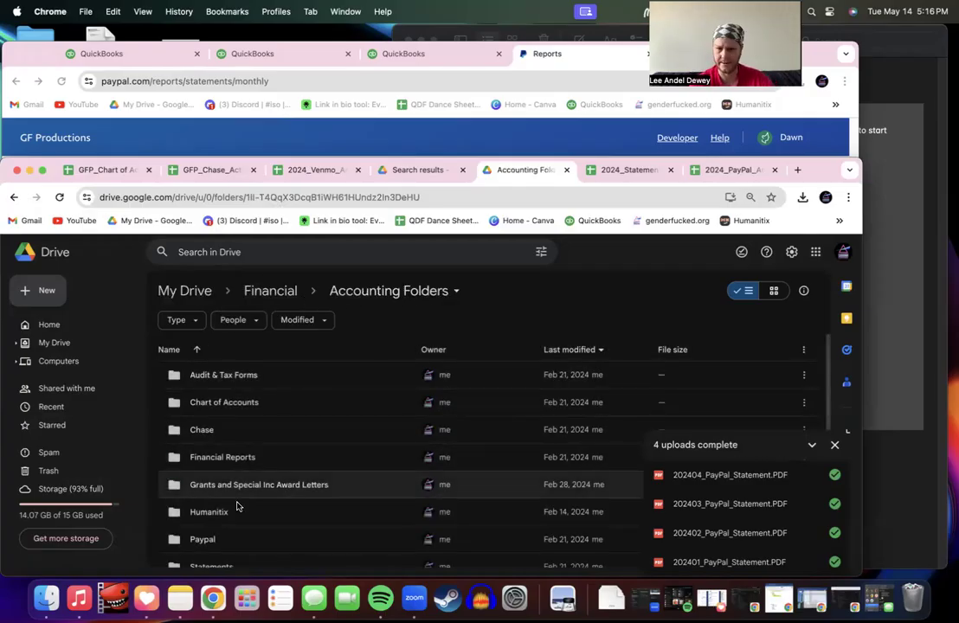
{"action": "left_click", "coordinate": [15, 199]}
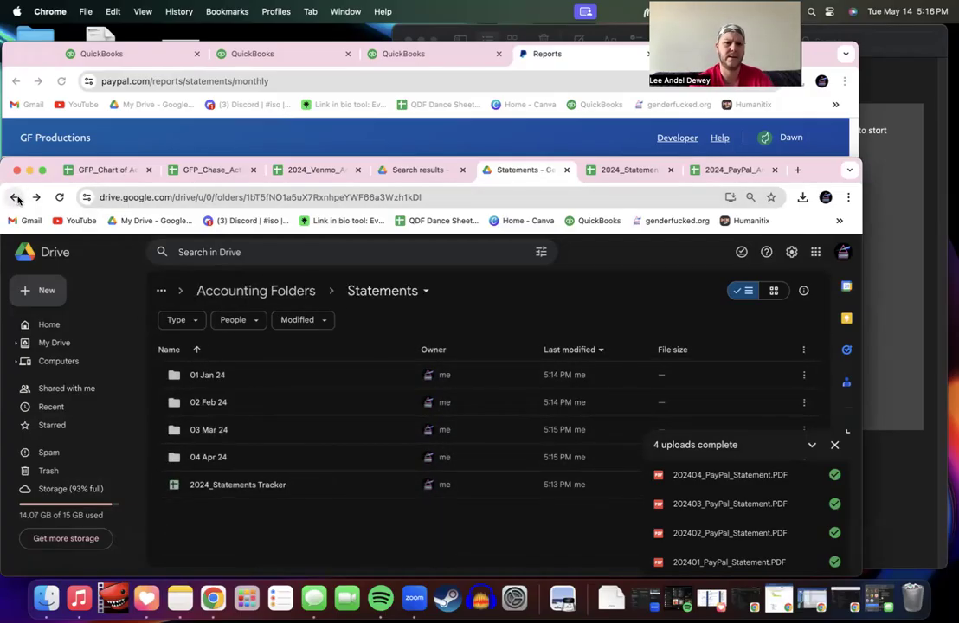
{"action": "left_click", "coordinate": [249, 487]}
{"action": "left_click", "coordinate": [625, 170]}
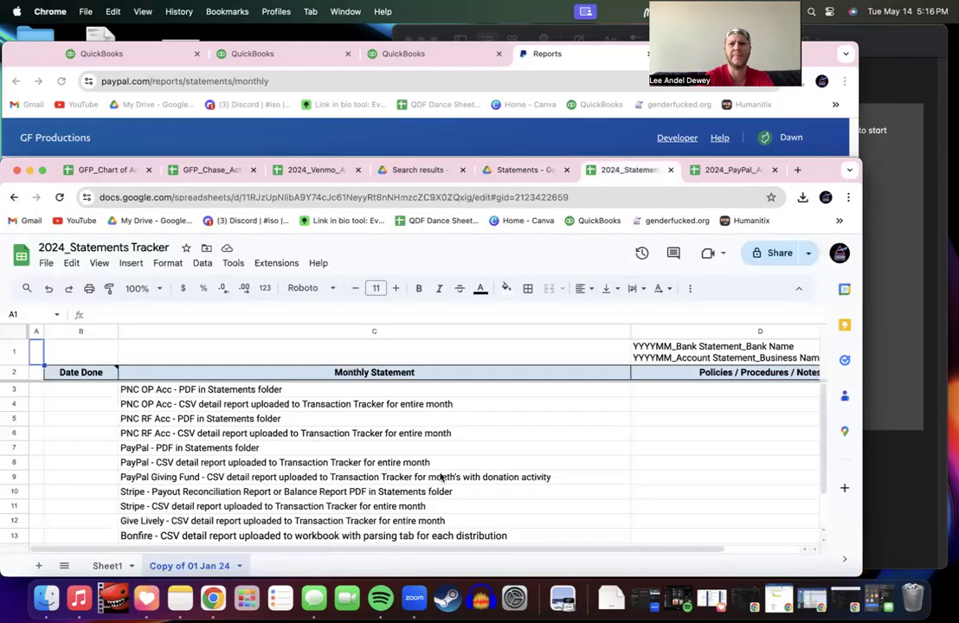
{"action": "scroll", "coordinate": [369, 464], "scroll_direction": "down", "scroll_amount": 2}
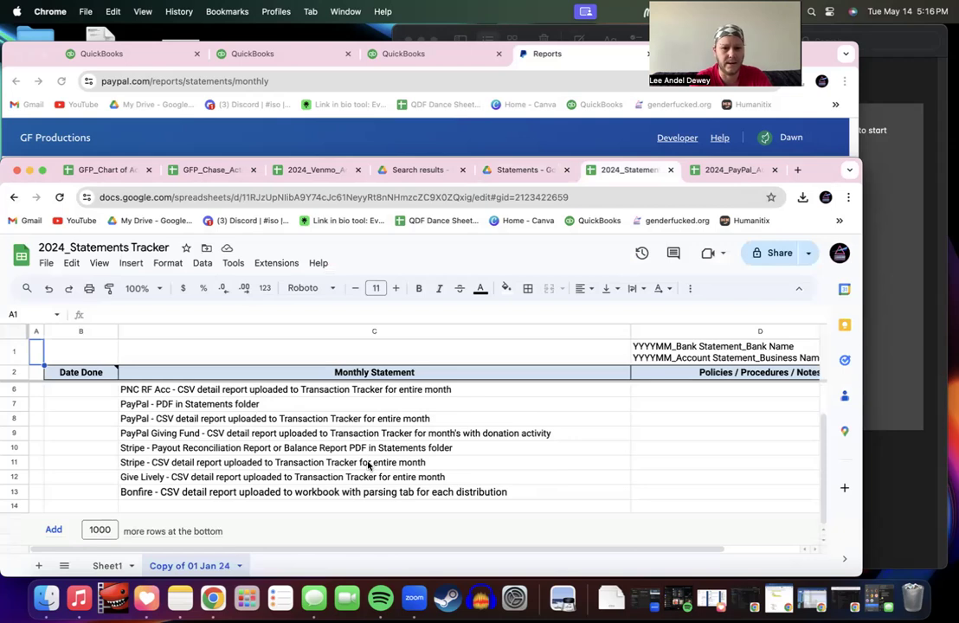
{"action": "scroll", "coordinate": [369, 466], "scroll_direction": "up", "scroll_amount": 2}
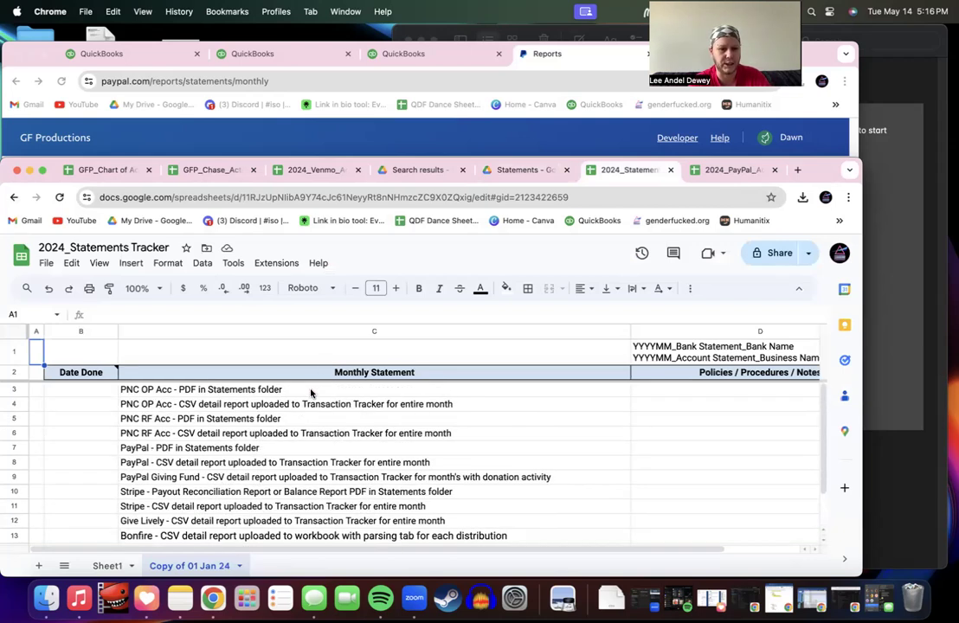
Step: Delete the blank Sheet1 tab
{"action": "right_click", "coordinate": [106, 566]}
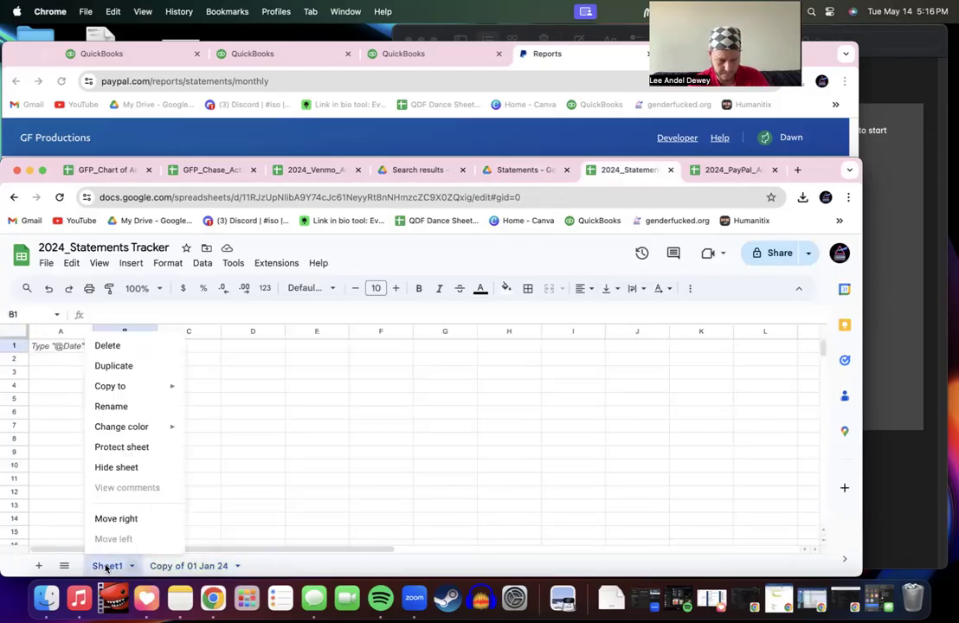
{"action": "left_click", "coordinate": [116, 345]}
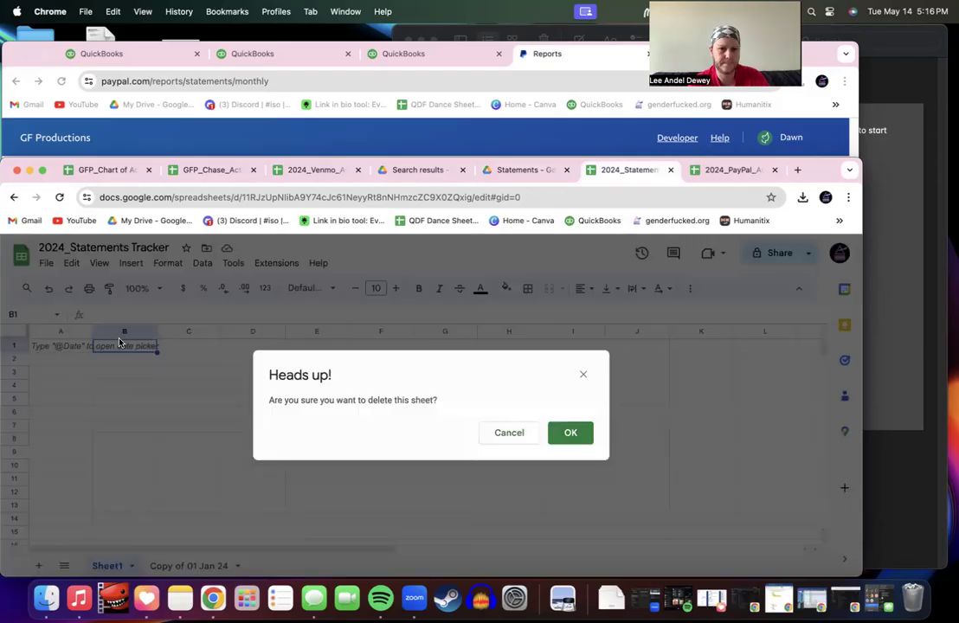
{"action": "key", "text": "Return"}
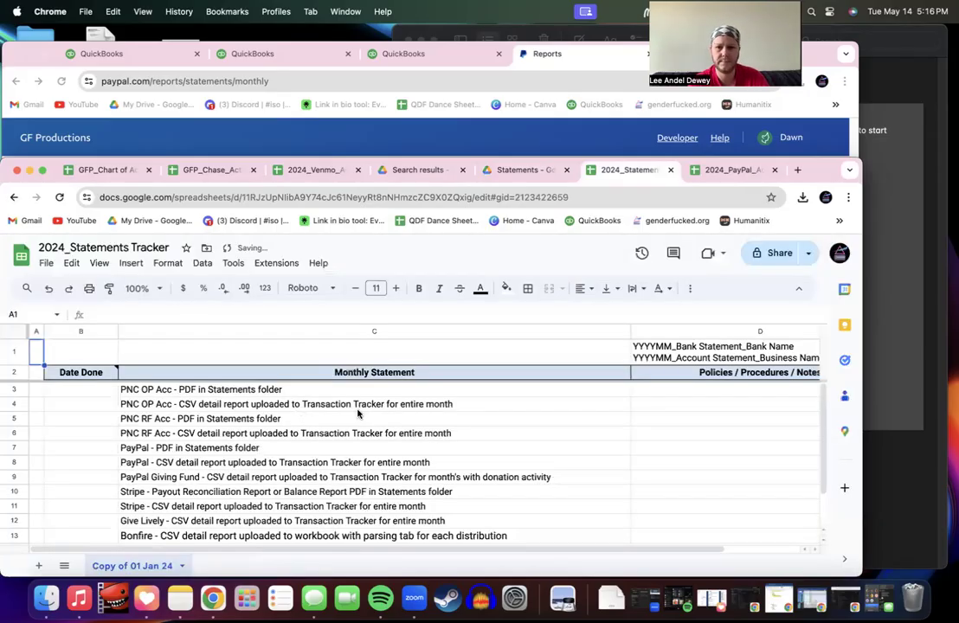
Step: Rename the Copy of 01 Jan 24 tab to 01 Jan 24
{"action": "double_click", "coordinate": [130, 568]}
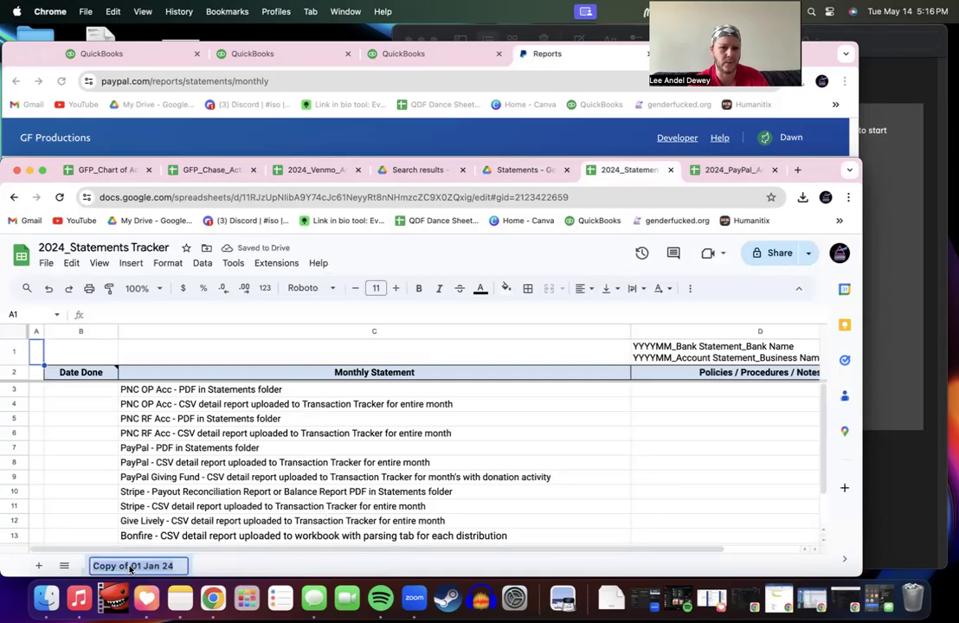
{"action": "left_click", "coordinate": [132, 569]}
{"action": "key", "text": "BackSpace"}
{"action": "key", "text": "BackSpace"}
{"action": "key", "text": "BackSpace"}
{"action": "key", "text": "BackSpace"}
{"action": "key", "text": "BackSpace"}
{"action": "key", "text": "BackSpace"}
{"action": "key", "text": "BackSpace"}
{"action": "key", "text": "BackSpace"}
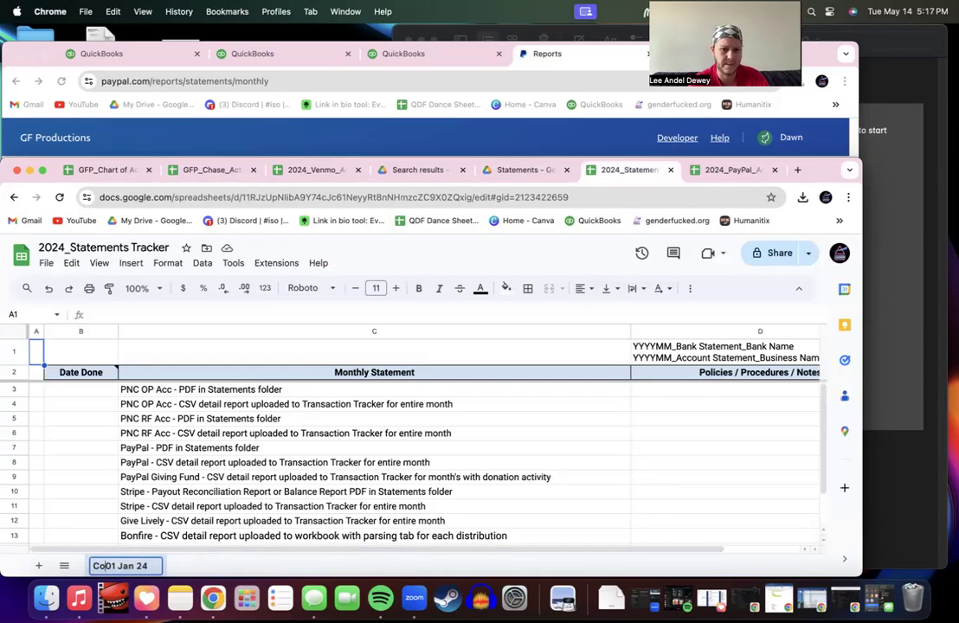
{"action": "left_click", "coordinate": [184, 505]}
{"action": "scroll", "coordinate": [224, 440], "scroll_direction": "down", "scroll_amount": 3}
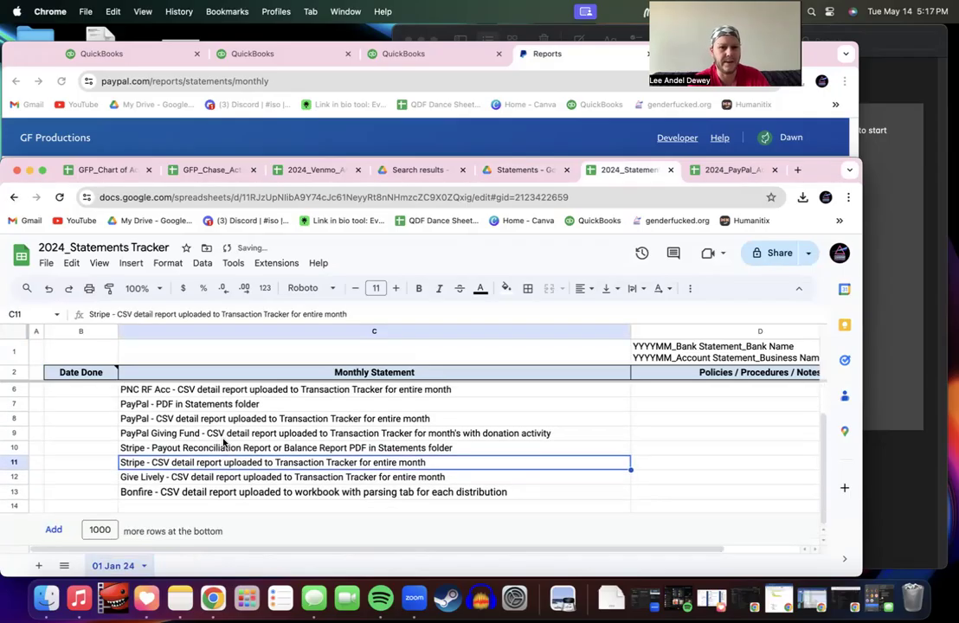
{"action": "scroll", "coordinate": [224, 442], "scroll_direction": "up", "scroll_amount": 3}
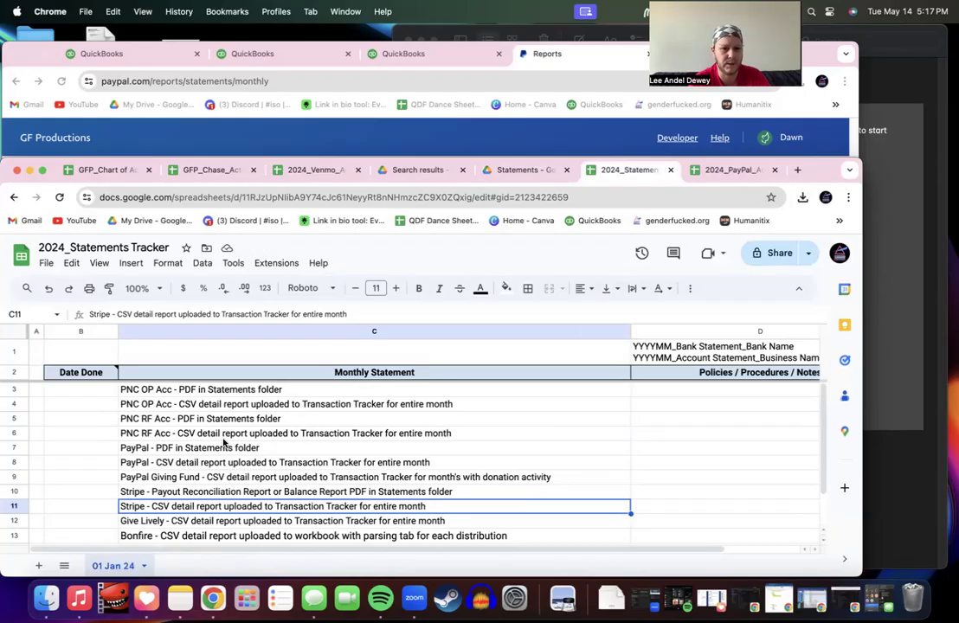
Step: Find the PNC entries and change C3 and C4 from PNC OP Acc to Chase OP Acc
{"action": "key", "text": "super+f"}
{"action": "type", "text": "pnc"}
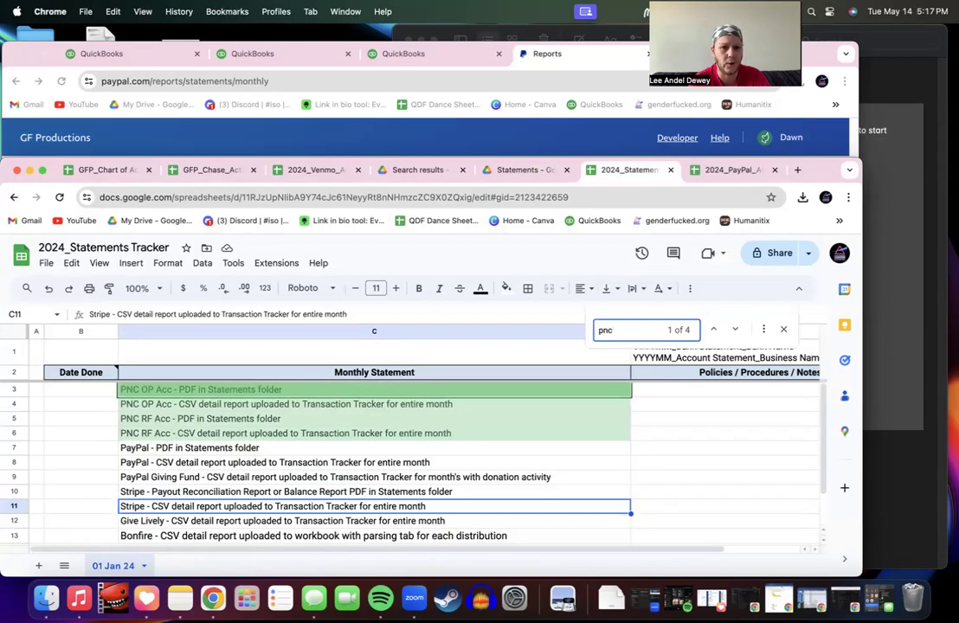
{"action": "left_click", "coordinate": [174, 393]}
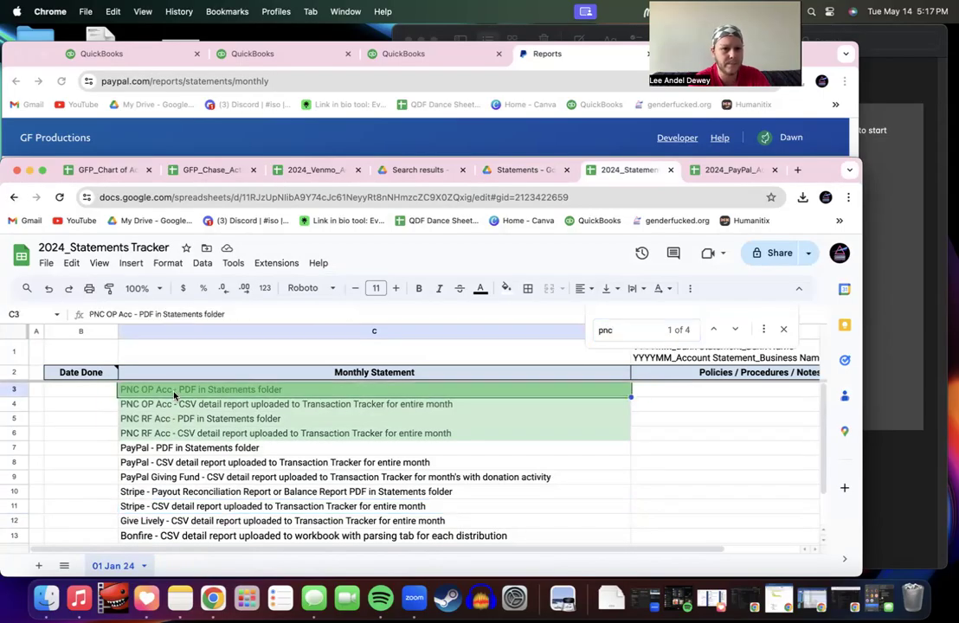
{"action": "double_click", "coordinate": [174, 393]}
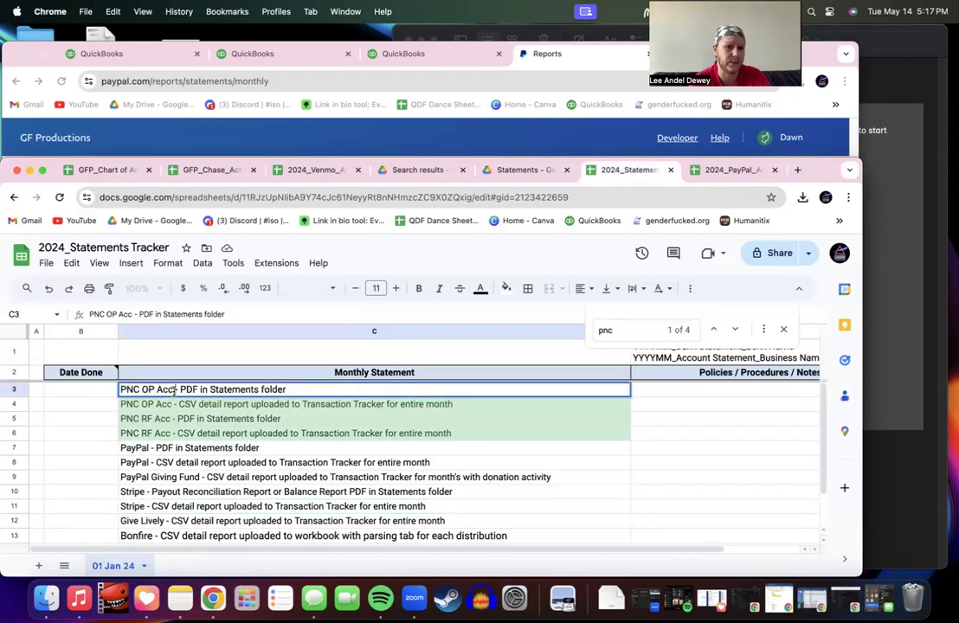
{"action": "left_click_drag", "start_coordinate": [139, 389], "coordinate": [82, 390]}
{"action": "type", "text": "Chase"}
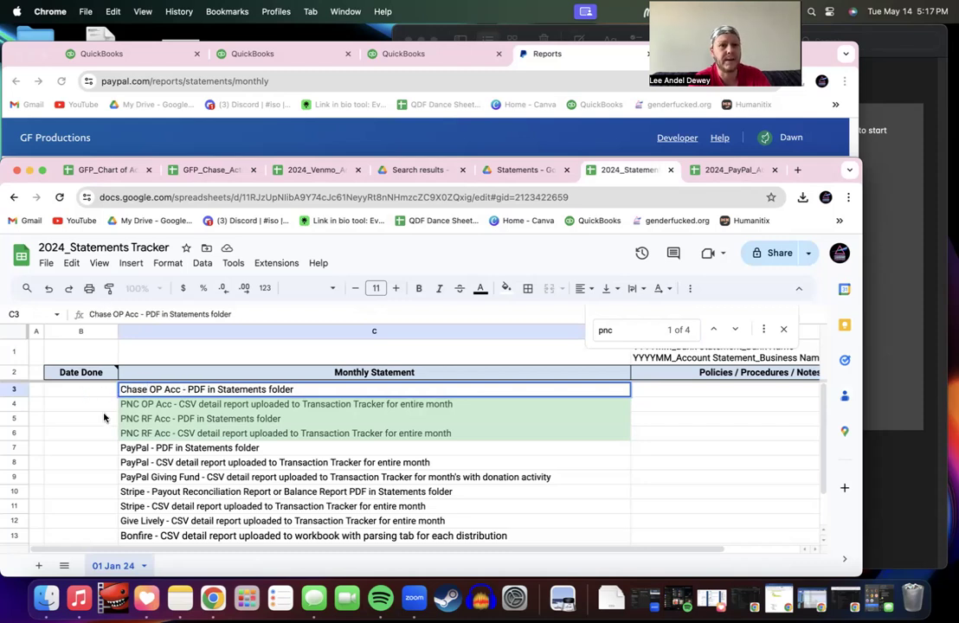
{"action": "left_click", "coordinate": [189, 406]}
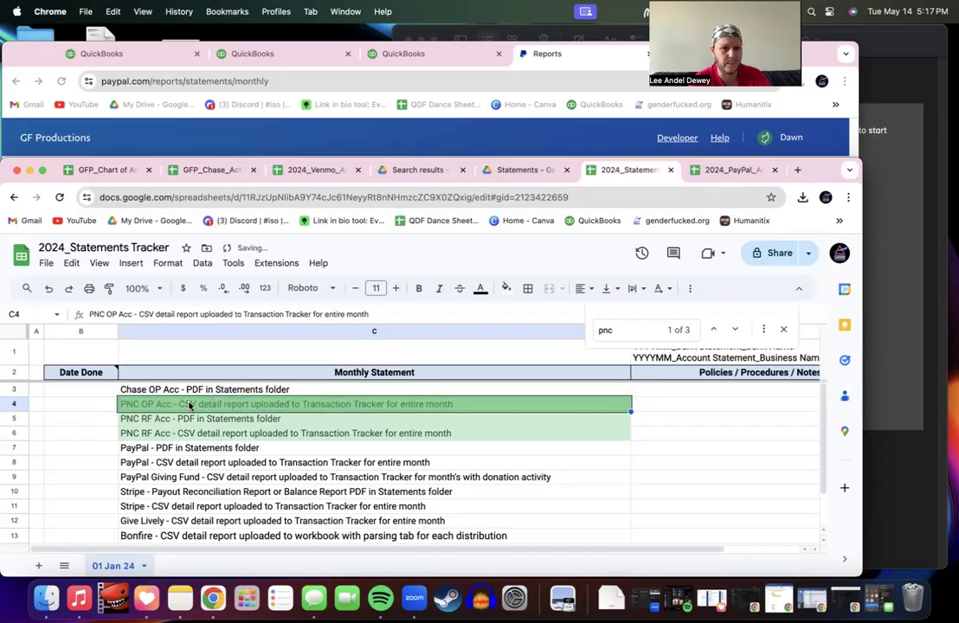
{"action": "double_click", "coordinate": [173, 407]}
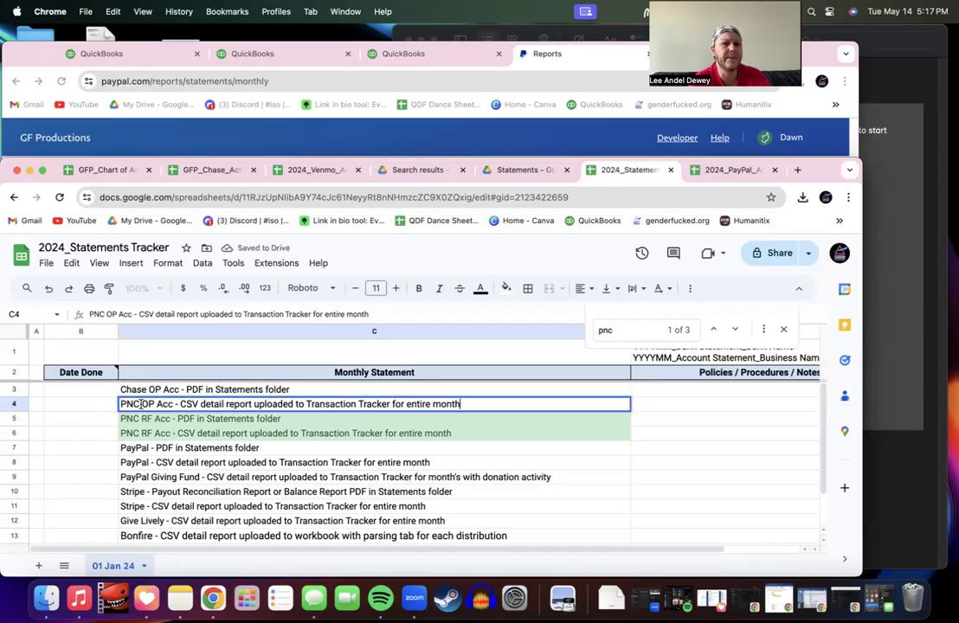
{"action": "left_click_drag", "start_coordinate": [139, 405], "coordinate": [119, 406]}
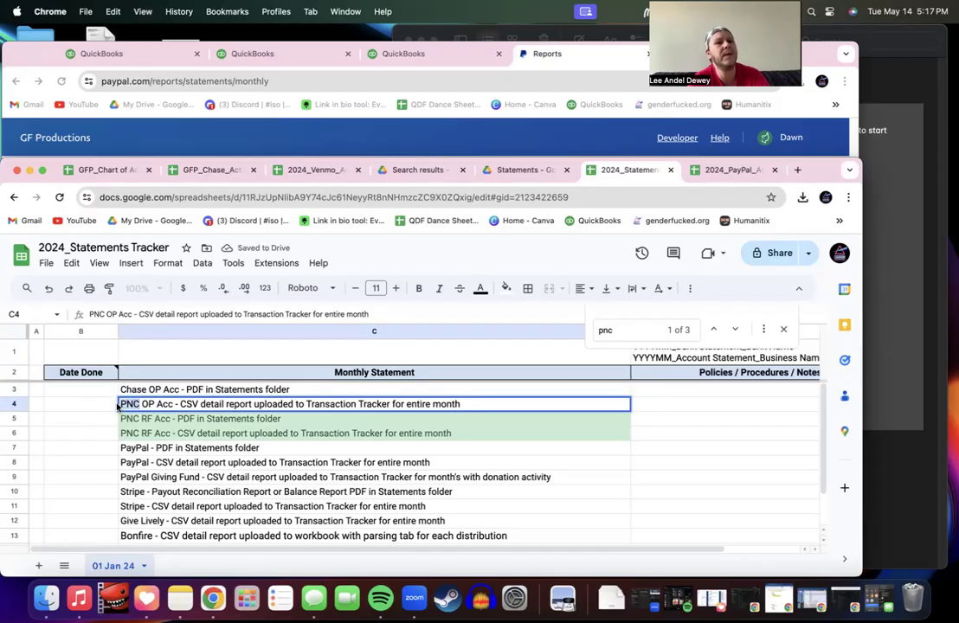
{"action": "type", "text": "Chase"}
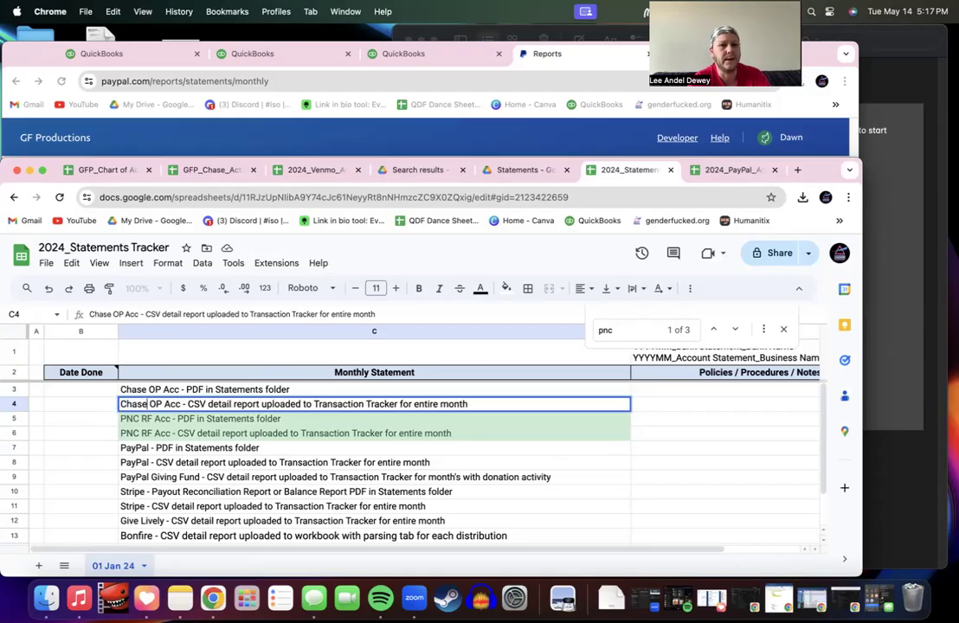
{"action": "left_click", "coordinate": [242, 422]}
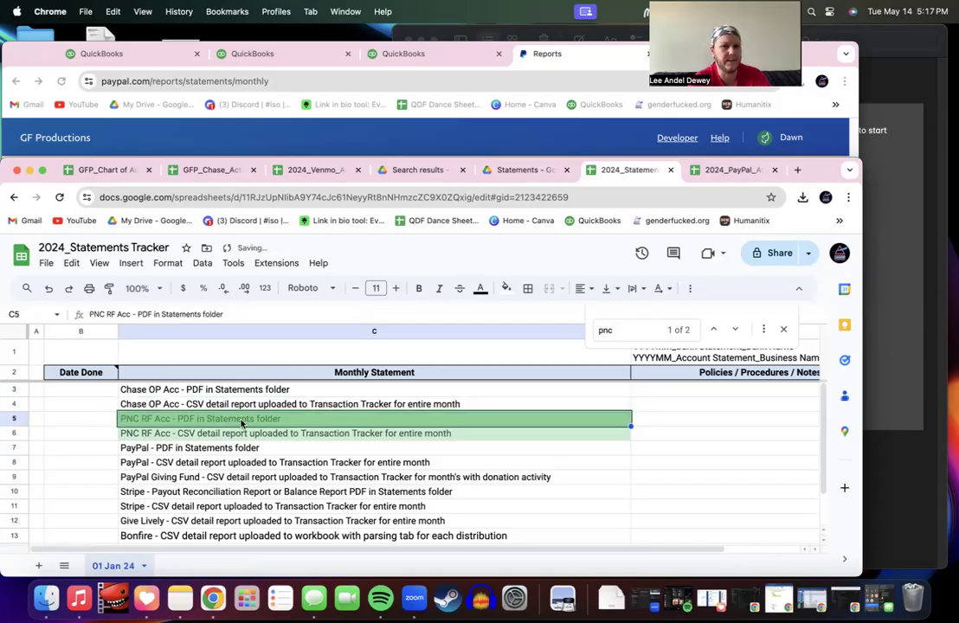
Step: Delete rows 5–6 holding the two PNC RF Acc tasks
{"action": "left_click", "coordinate": [10, 419]}
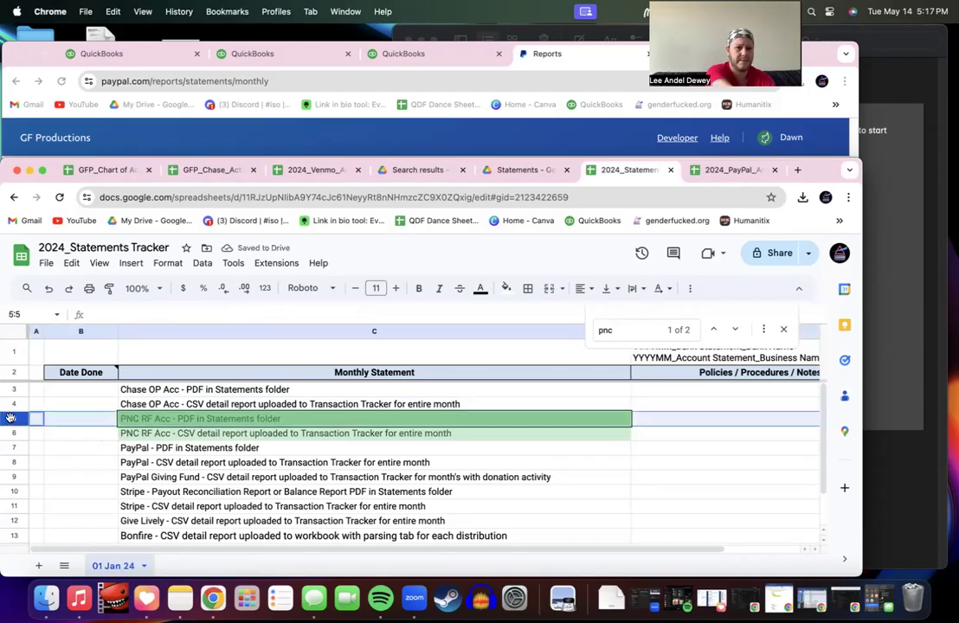
{"action": "left_click", "coordinate": [11, 433], "text": "shift"}
{"action": "right_click", "coordinate": [10, 433]}
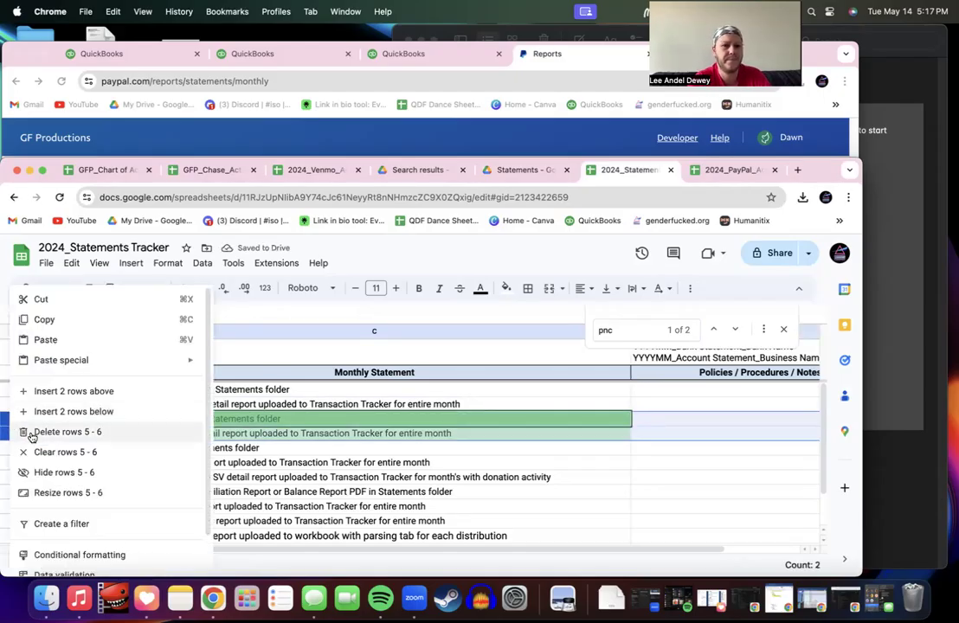
{"action": "left_click", "coordinate": [32, 431]}
{"action": "left_click", "coordinate": [156, 421]}
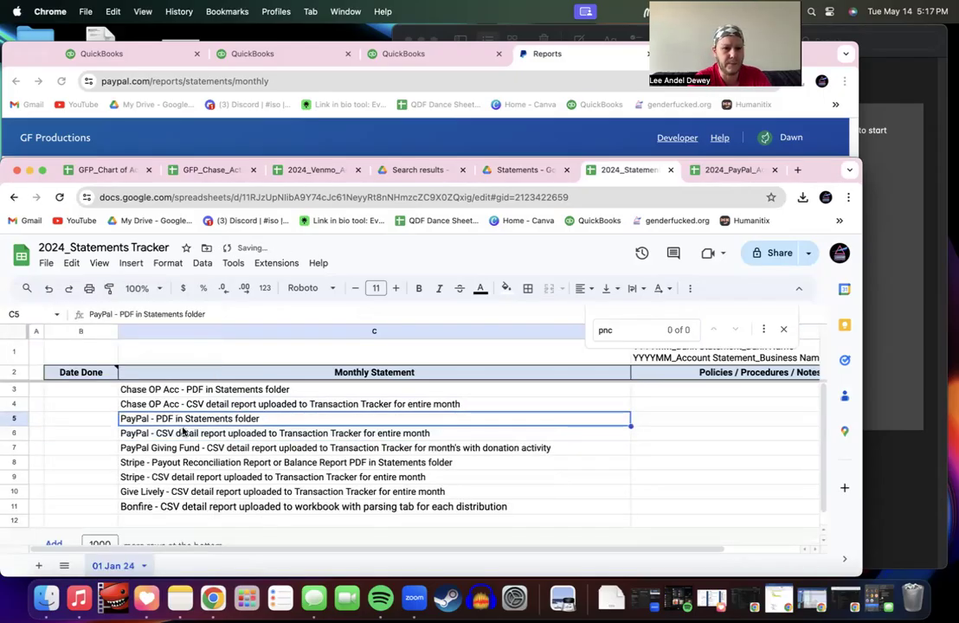
Step: Enter 5-14-24 as the Date Done for the PayPal PDF task in B5
{"action": "left_click", "coordinate": [177, 438]}
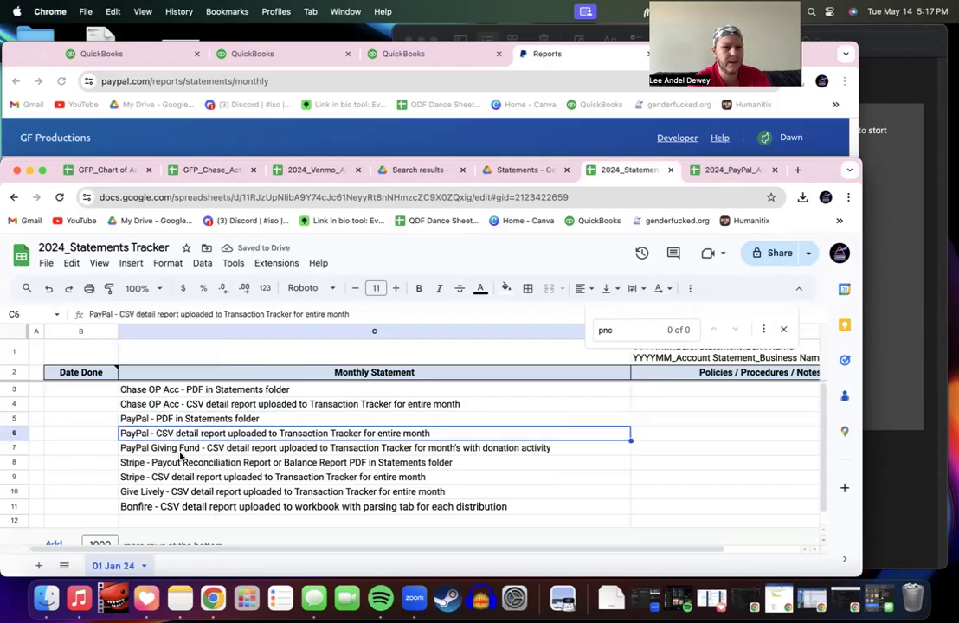
{"action": "left_click", "coordinate": [181, 450]}
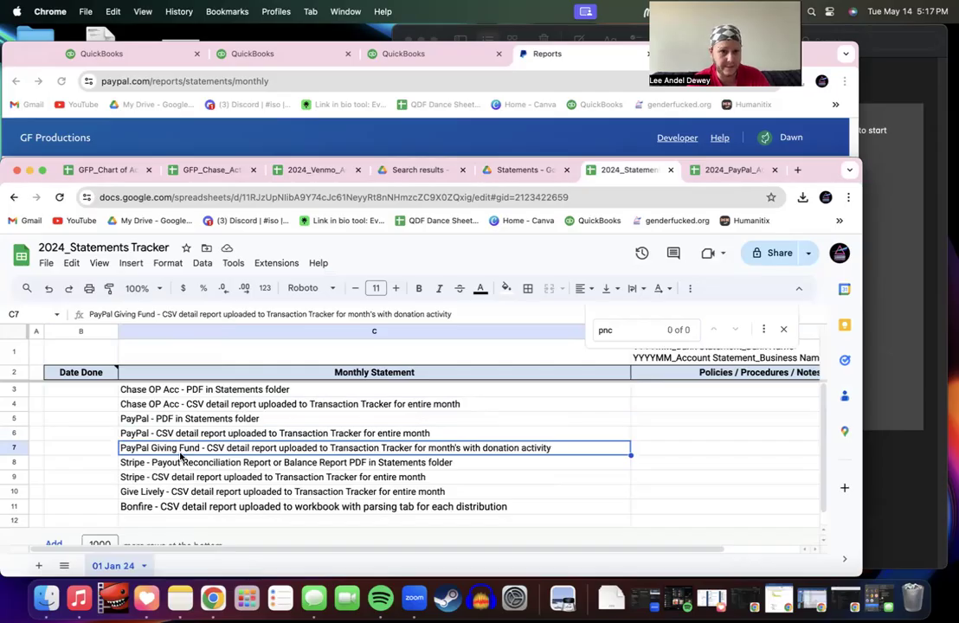
{"action": "left_click", "coordinate": [100, 419]}
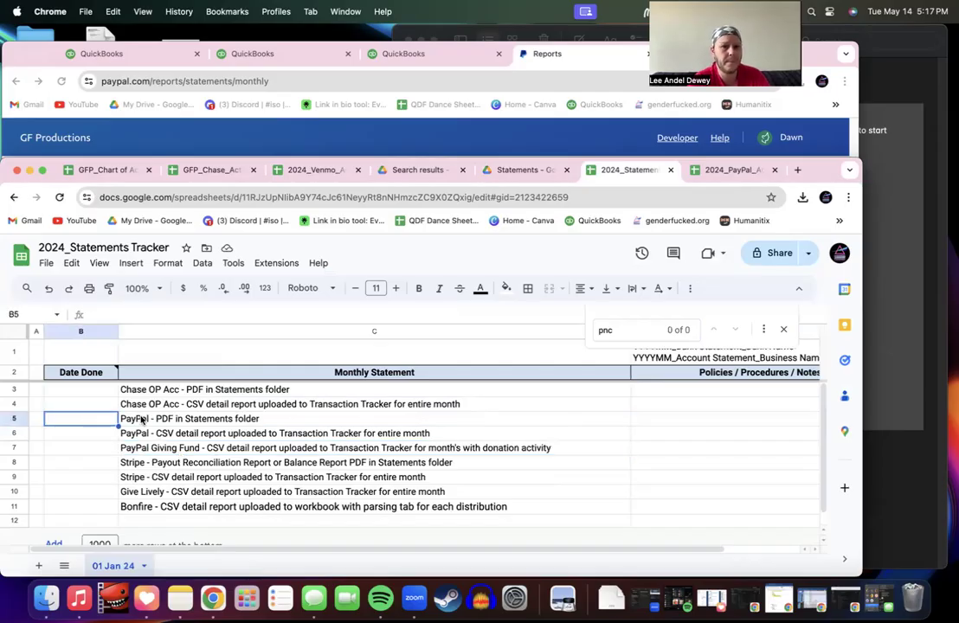
{"action": "type", "text": "5"}
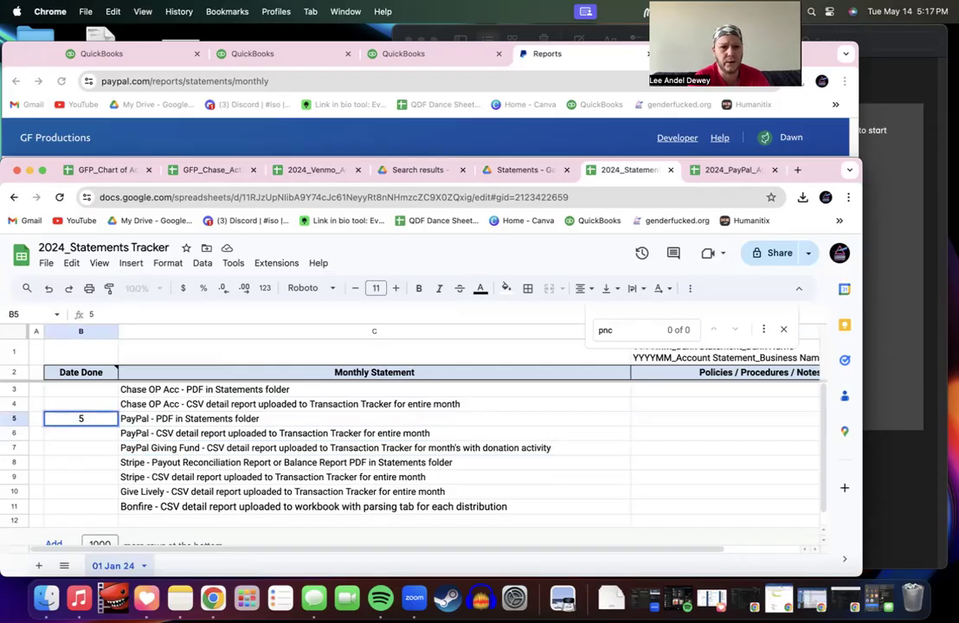
{"action": "type", "text": "-14-23"}
{"action": "key", "text": "BackSpace"}
{"action": "type", "text": "4"}
{"action": "key", "text": "Tab"}
Step: Copy the 5-14-24 date from B5 into B6 for the PayPal CSV task
{"action": "left_click", "coordinate": [111, 421]}
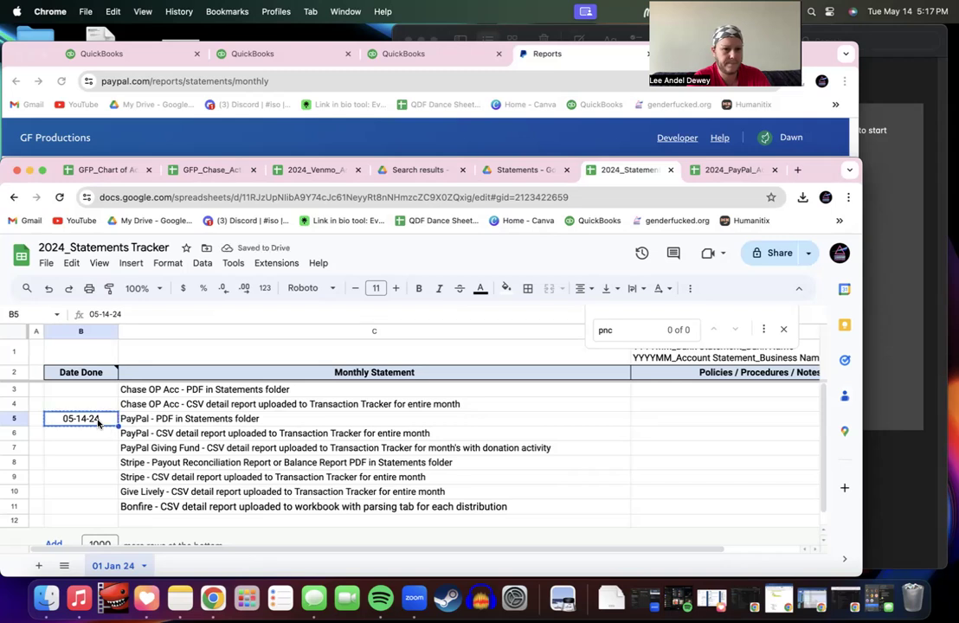
{"action": "key", "text": "super+c"}
{"action": "key", "text": "Down"}
{"action": "key", "text": "super+v"}
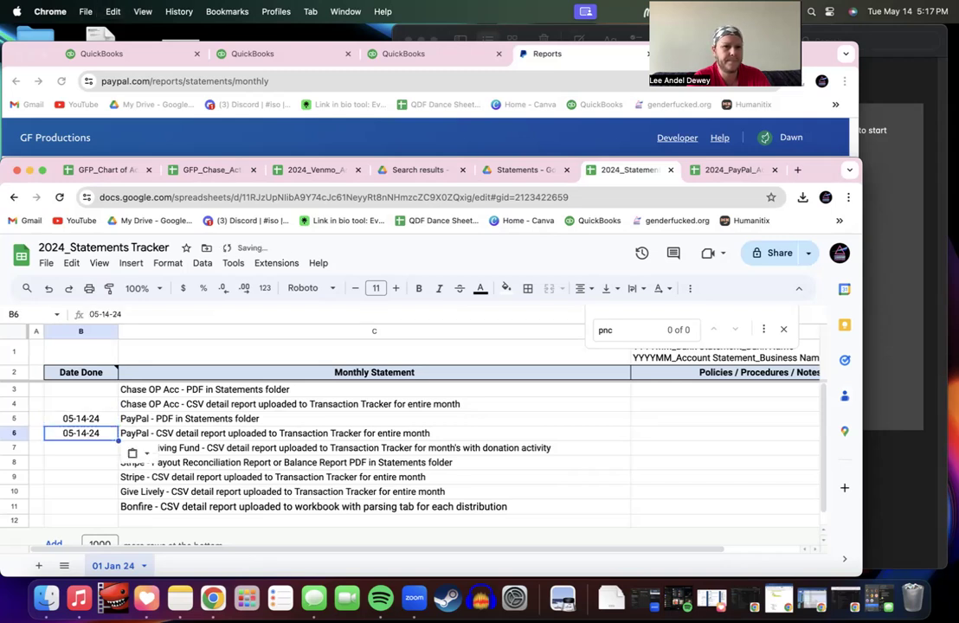
Step: Select the two PayPal task descriptions in C5:C6
{"action": "key", "text": "Down"}
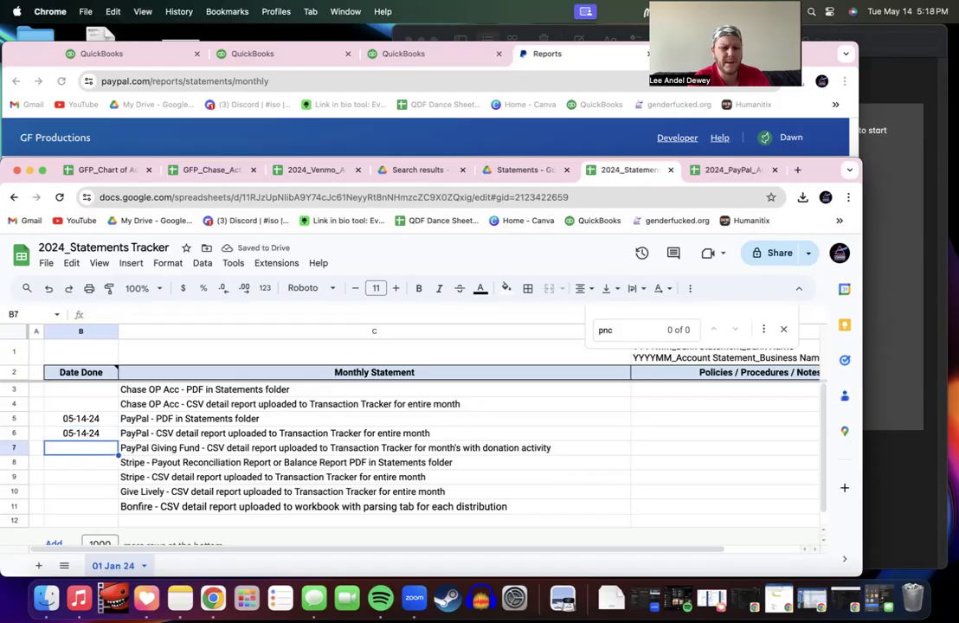
{"action": "key", "text": "Down"}
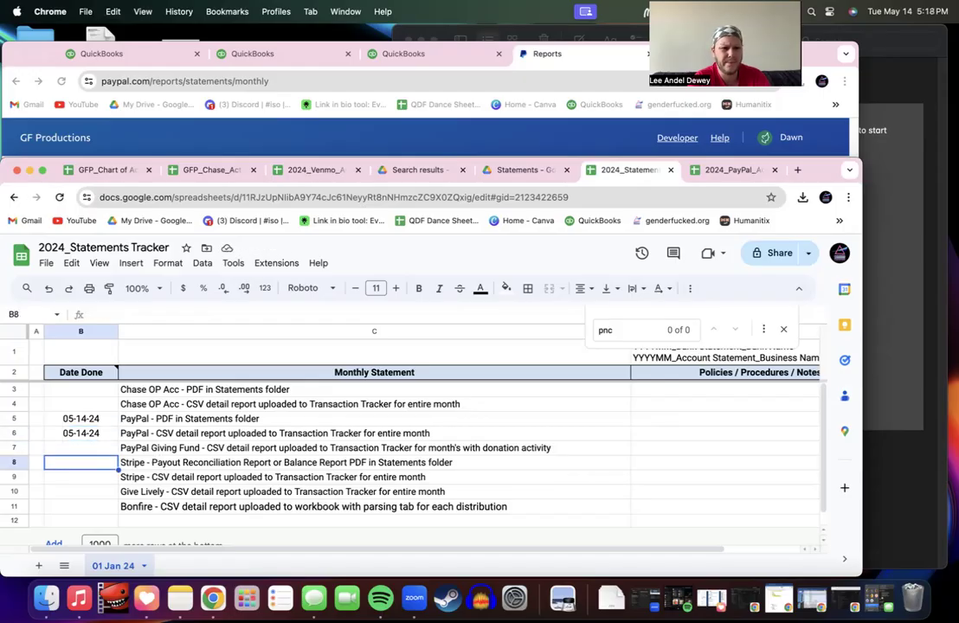
{"action": "double_click", "coordinate": [150, 462]}
{"action": "left_click", "coordinate": [164, 436]}
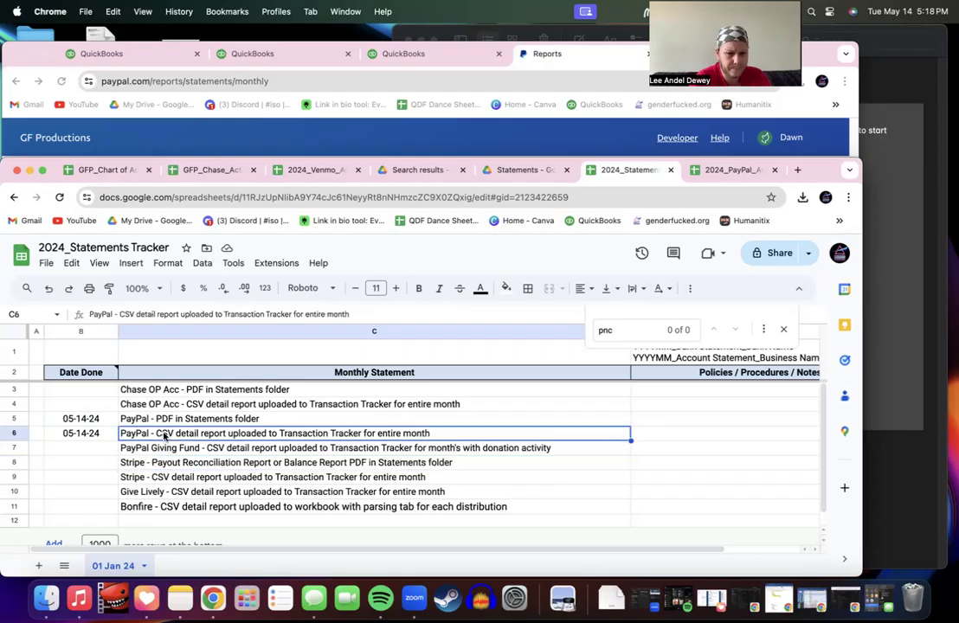
{"action": "left_click_drag", "start_coordinate": [160, 421], "coordinate": [159, 437]}
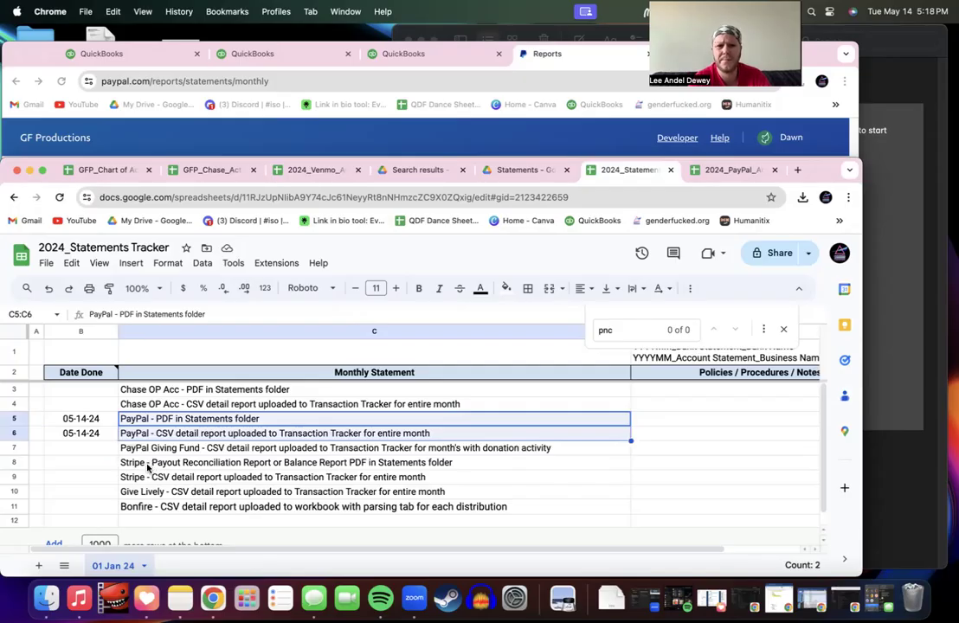
Step: Replace 'Stripe' with 'Venmo' in the payout and CSV task descriptions
{"action": "double_click", "coordinate": [148, 463]}
{"action": "left_click_drag", "start_coordinate": [144, 465], "coordinate": [96, 469]}
{"action": "type", "text": "Venmo"}
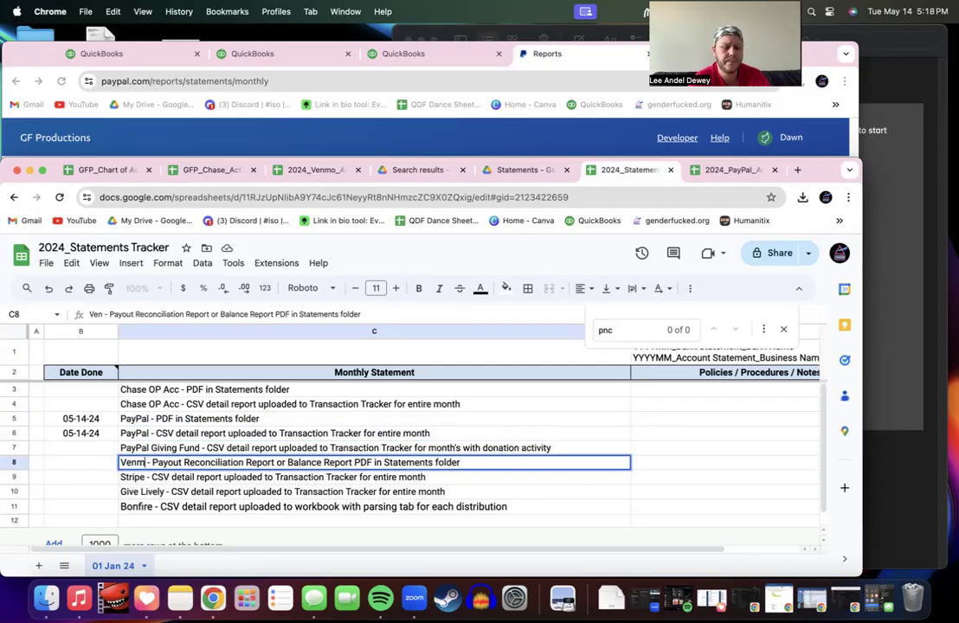
{"action": "double_click", "coordinate": [134, 477]}
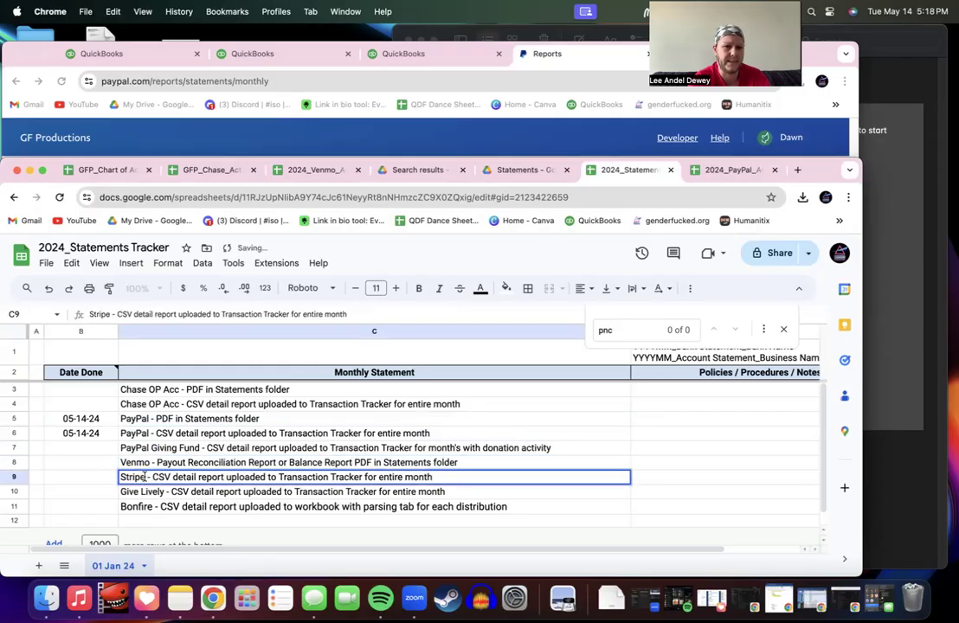
{"action": "type", "text": "Venmo"}
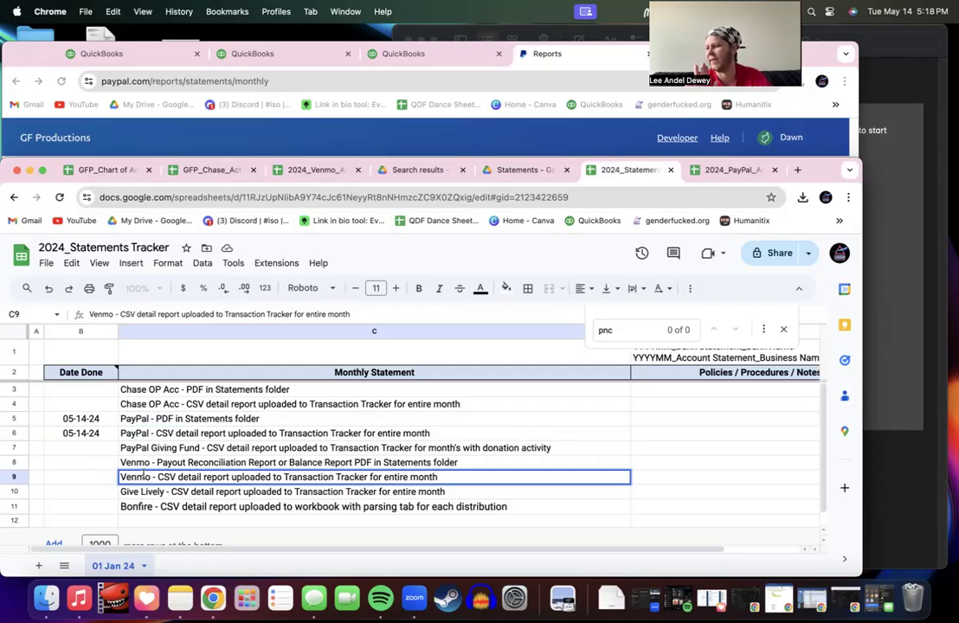
{"action": "left_click", "coordinate": [181, 464]}
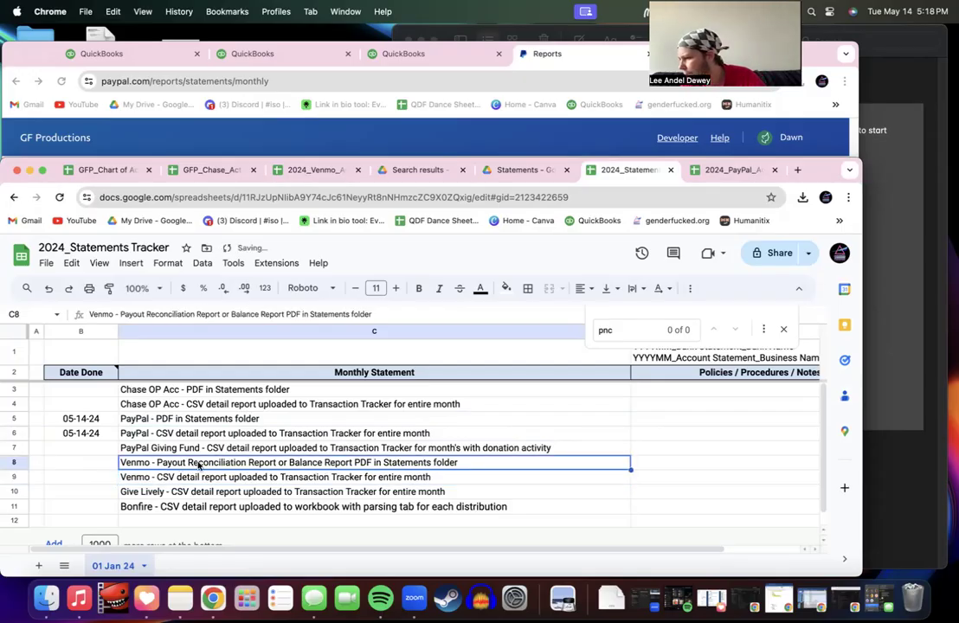
{"action": "left_click", "coordinate": [369, 478]}
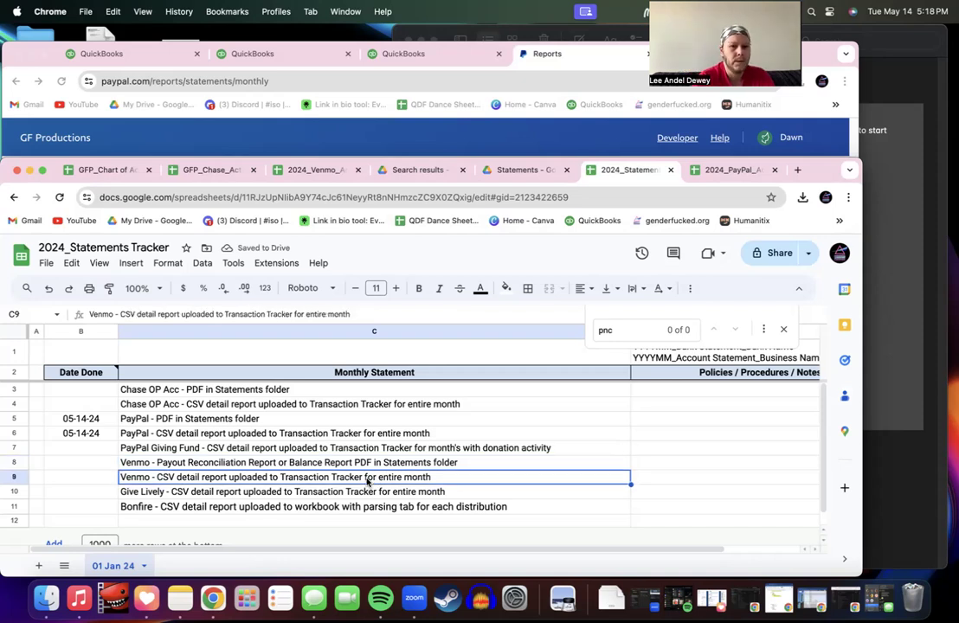
Step: Change the Give Lively and Bonfire tasks to Cashapp CSV and workbook tasks
{"action": "left_click", "coordinate": [180, 507]}
{"action": "left_click", "coordinate": [181, 492]}
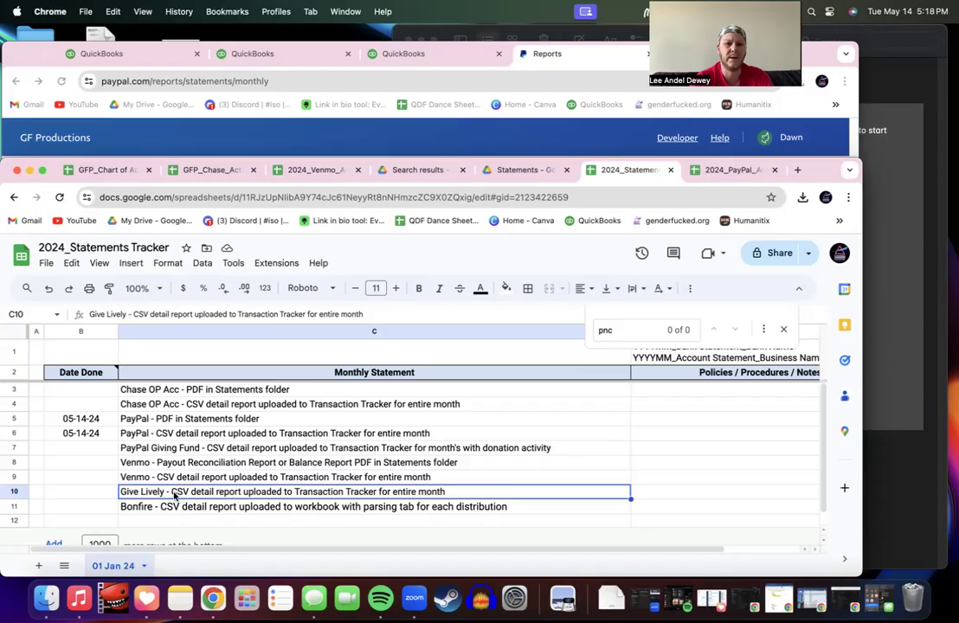
{"action": "double_click", "coordinate": [181, 492]}
{"action": "left_click", "coordinate": [168, 492]}
{"action": "key", "text": "Delete"}
{"action": "key", "text": "Delete"}
{"action": "left_click_drag", "start_coordinate": [166, 491], "coordinate": [103, 498]}
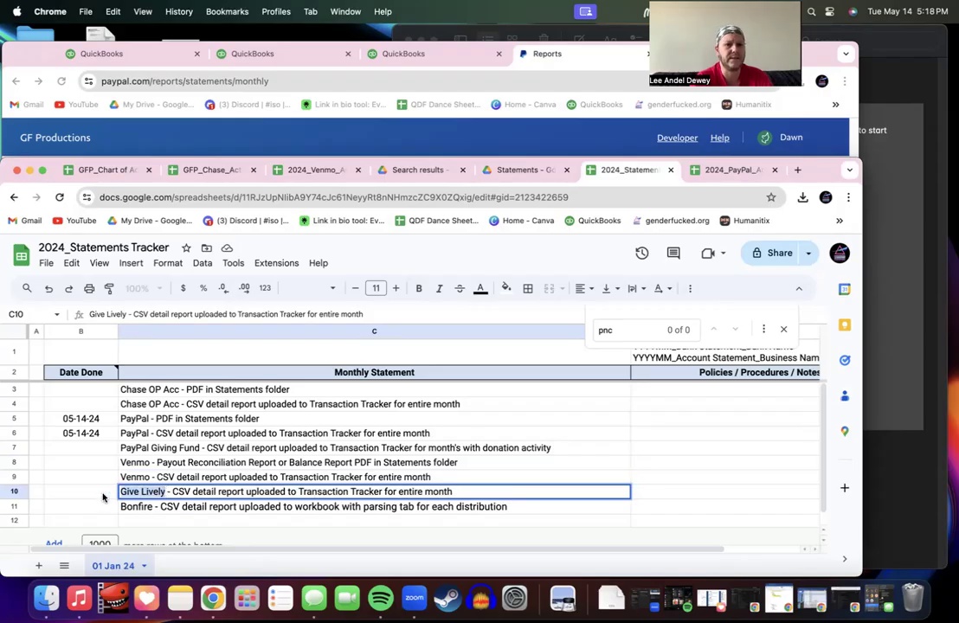
{"action": "type", "text": "Cashapp"}
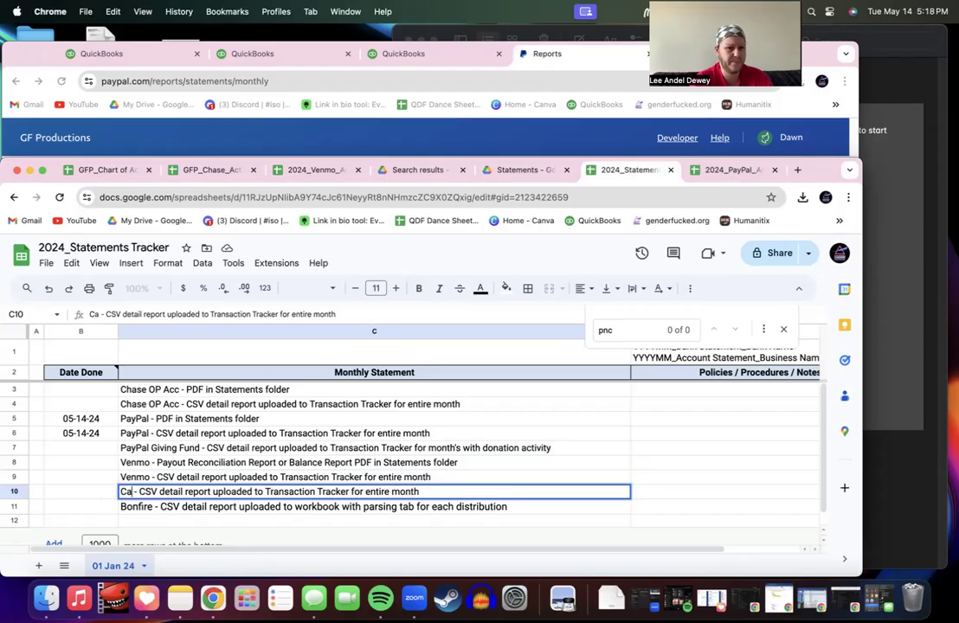
{"action": "left_click", "coordinate": [132, 507]}
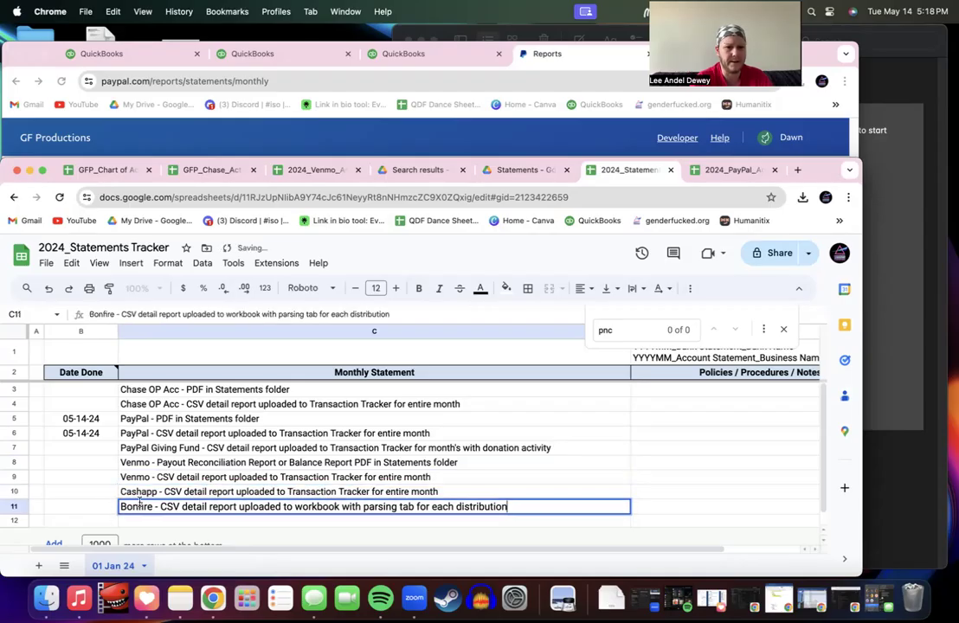
{"action": "double_click", "coordinate": [151, 507]}
{"action": "type", "text": "Cash"}
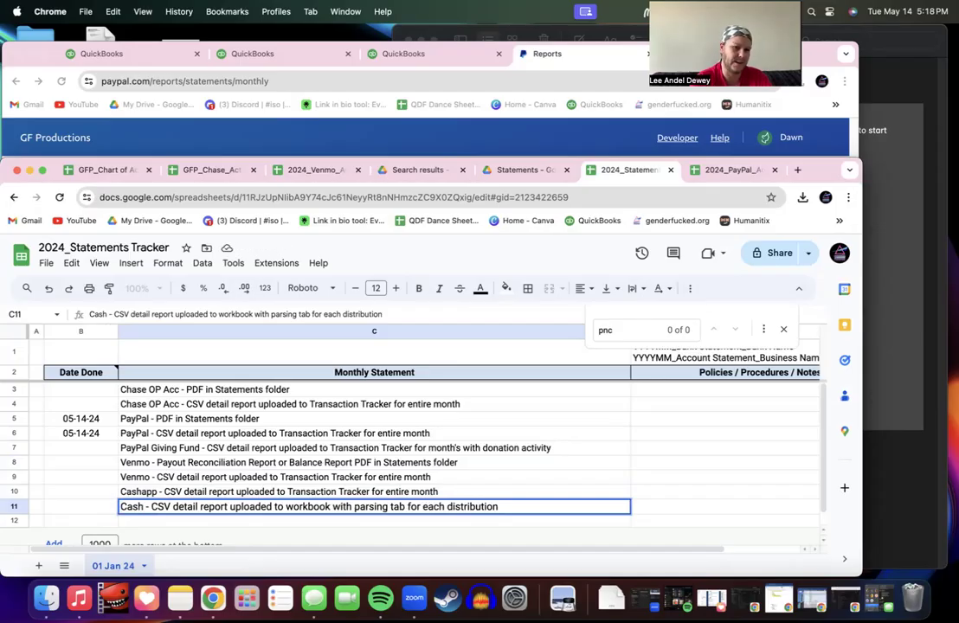
{"action": "type", "text": "app"}
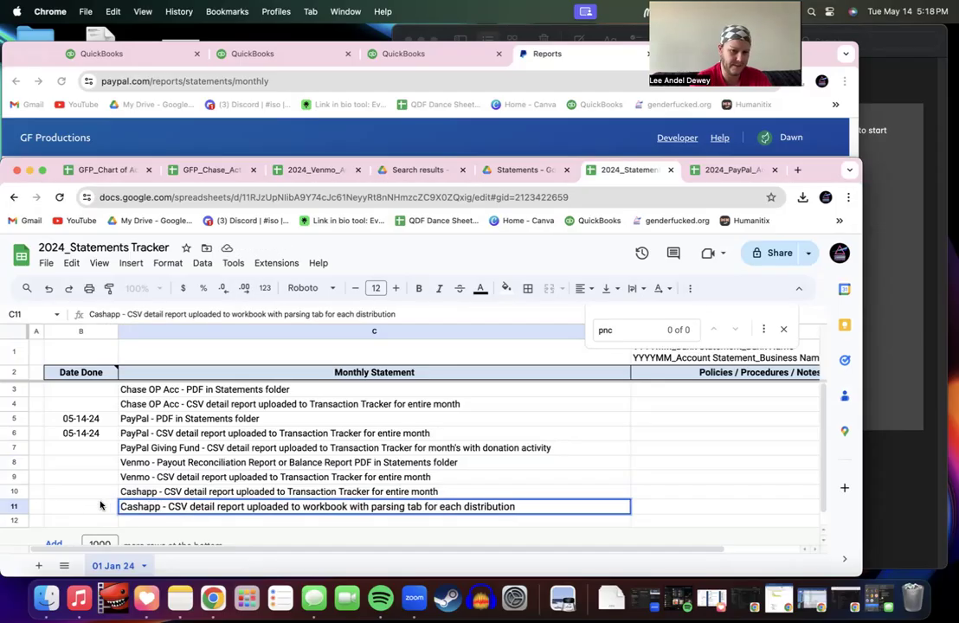
{"action": "left_click", "coordinate": [144, 492]}
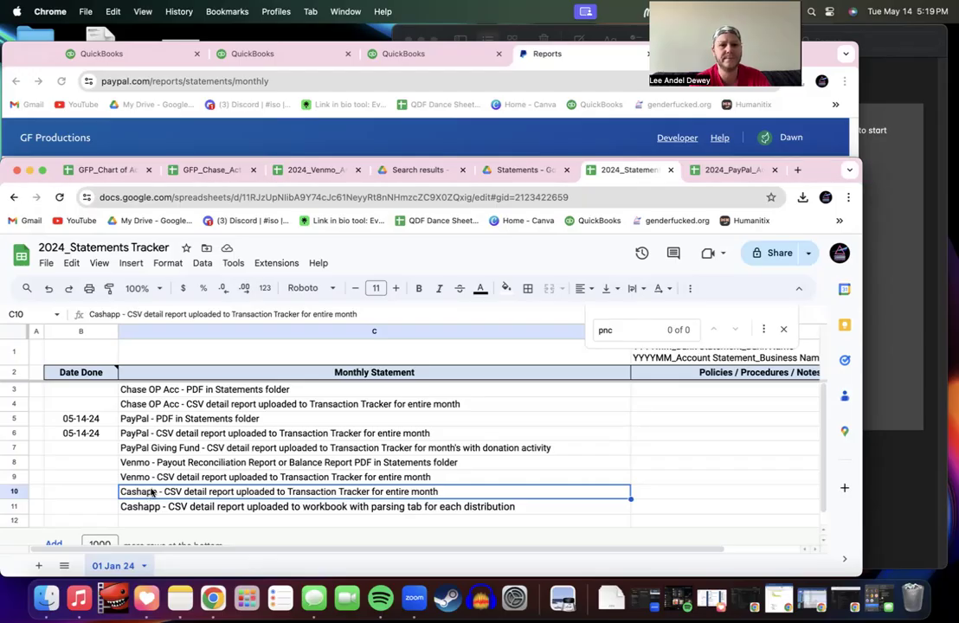
Step: Reuse the PayPal PDF task's 'PDF in Statements folder' wording for the Cashapp task
{"action": "left_click", "coordinate": [126, 448]}
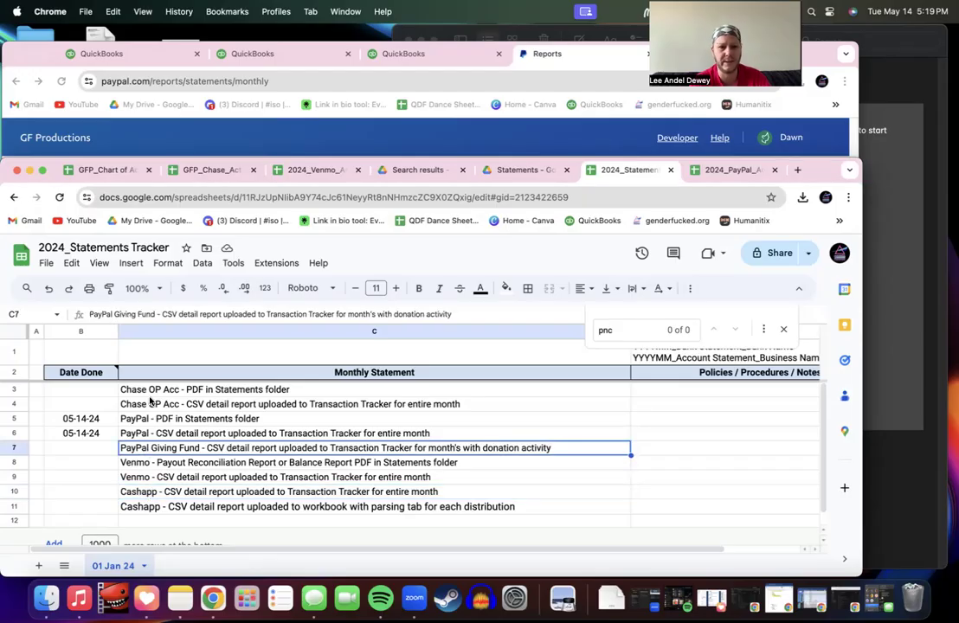
{"action": "left_click", "coordinate": [197, 496]}
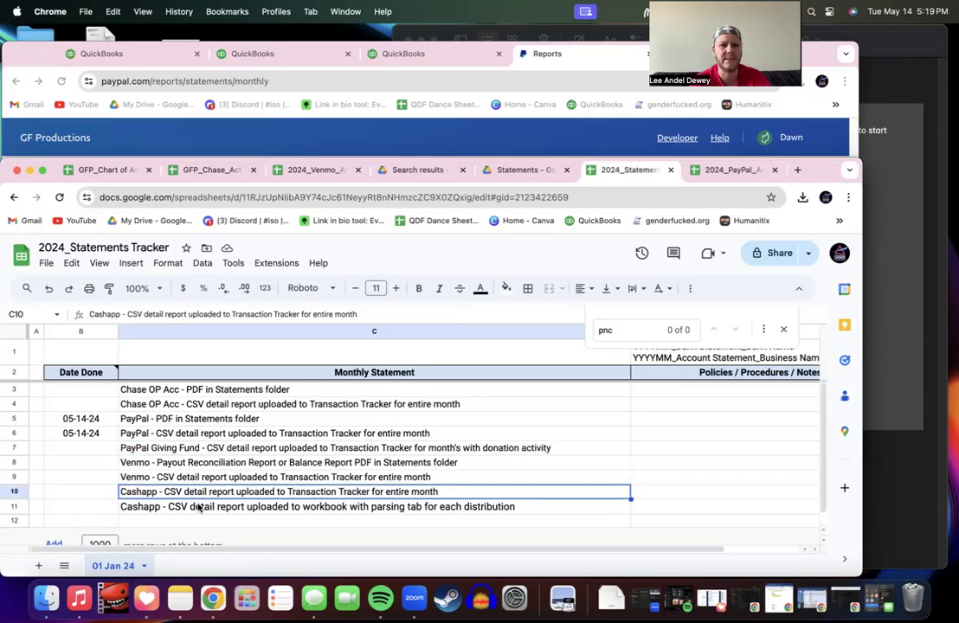
{"action": "left_click", "coordinate": [199, 508]}
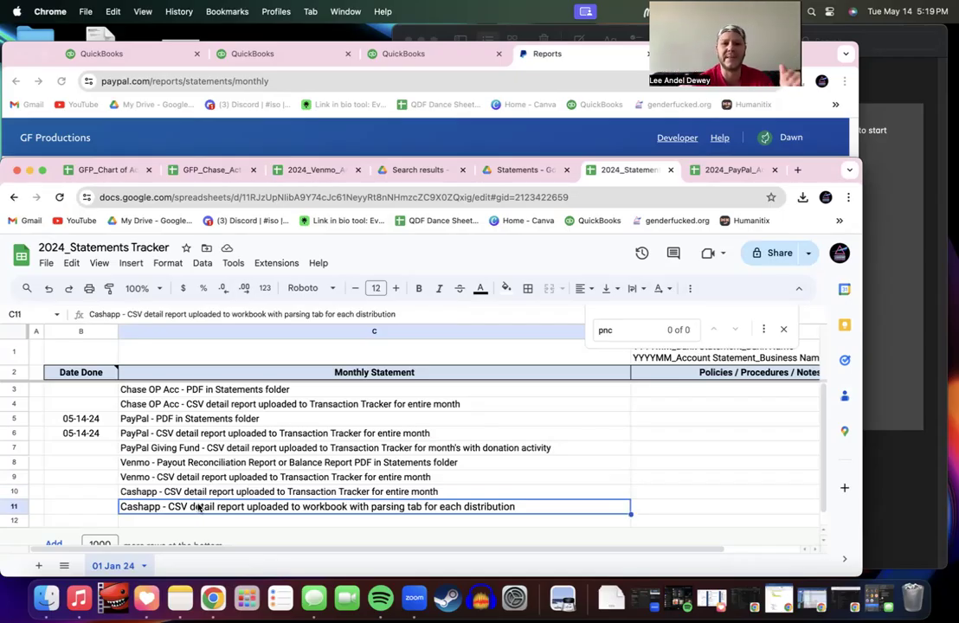
{"action": "left_click", "coordinate": [176, 435]}
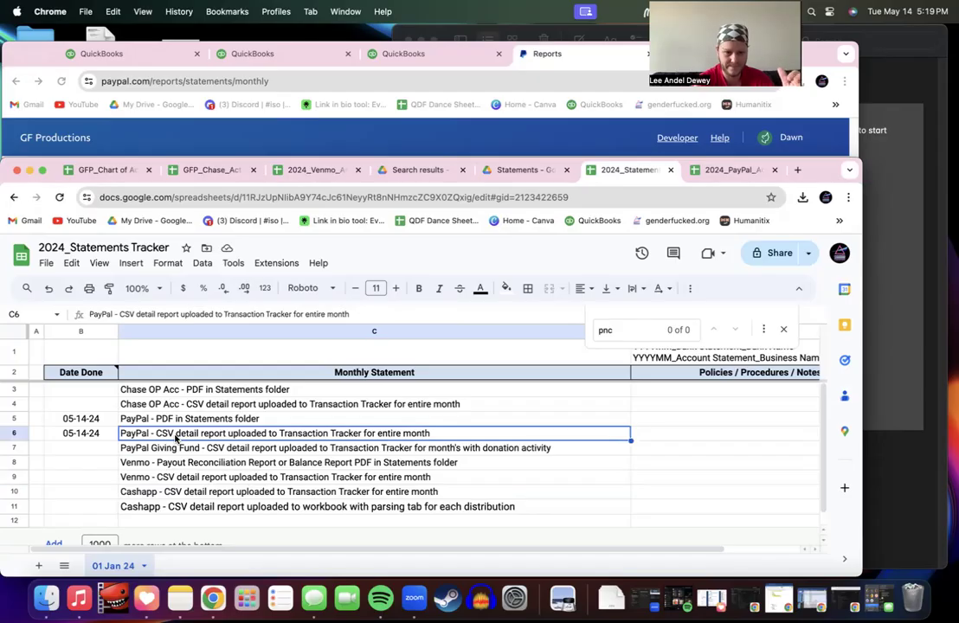
{"action": "left_click", "coordinate": [178, 422]}
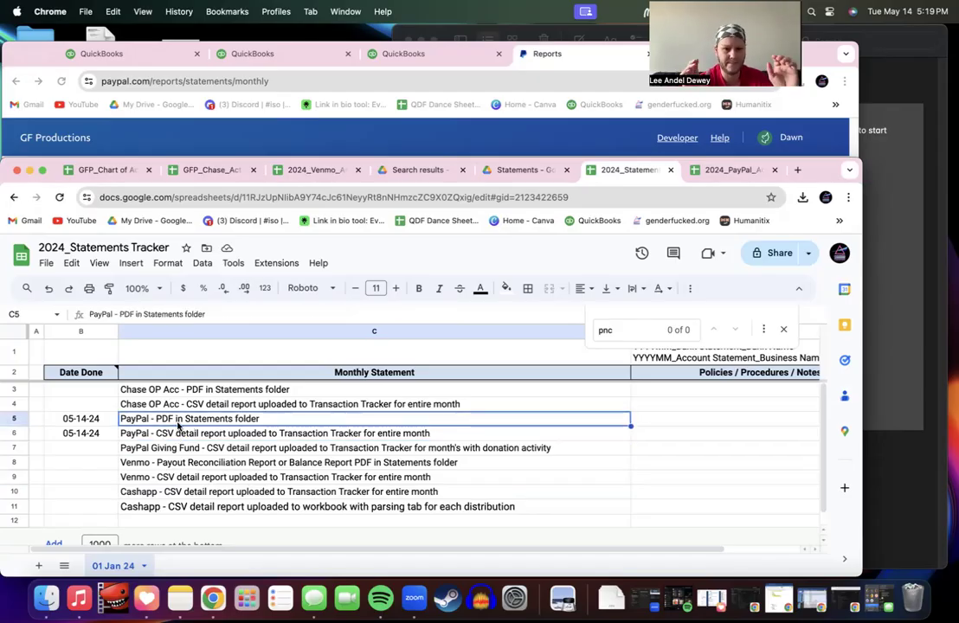
{"action": "double_click", "coordinate": [171, 420]}
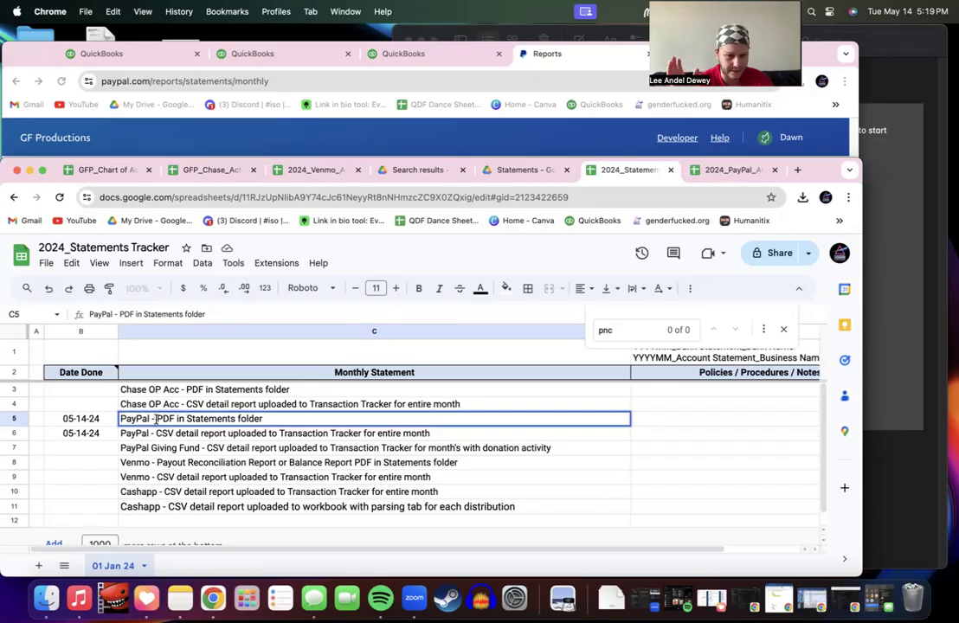
{"action": "left_click_drag", "start_coordinate": [156, 419], "coordinate": [399, 418]}
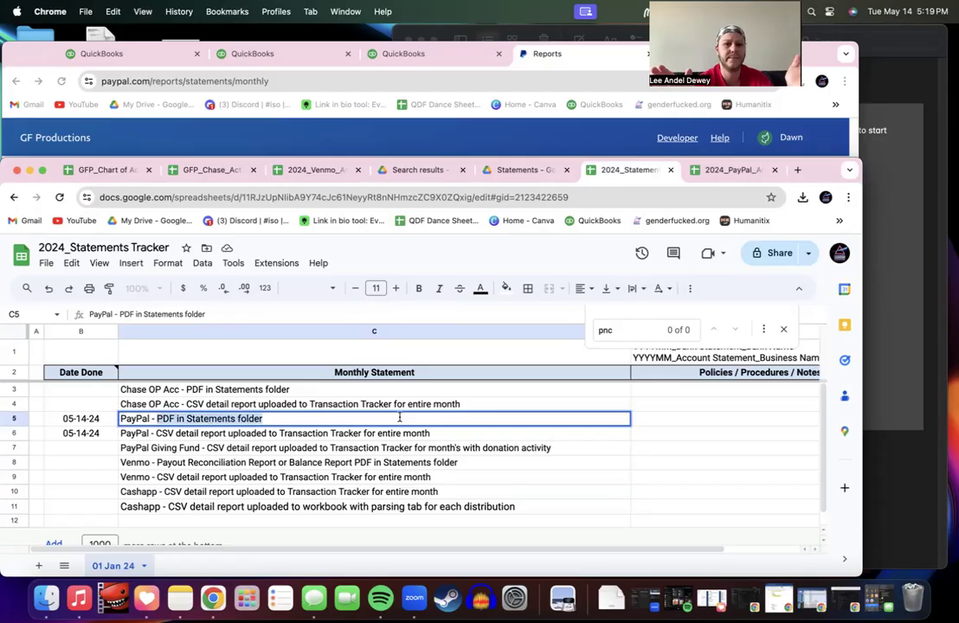
{"action": "left_click", "coordinate": [253, 507]}
{"action": "double_click", "coordinate": [167, 506]}
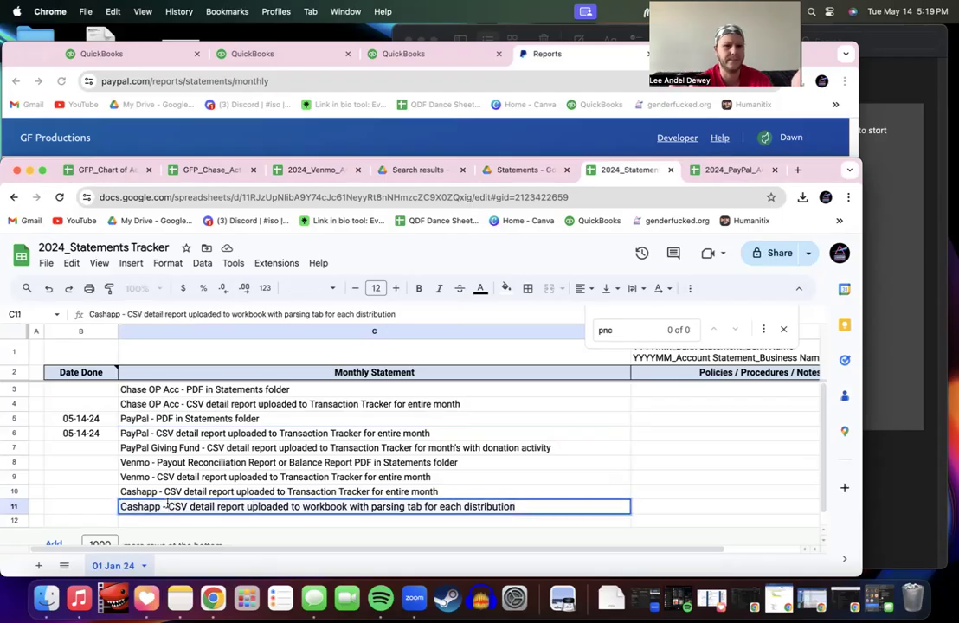
{"action": "double_click", "coordinate": [167, 492]}
{"action": "left_click_drag", "start_coordinate": [121, 491], "coordinate": [459, 495]}
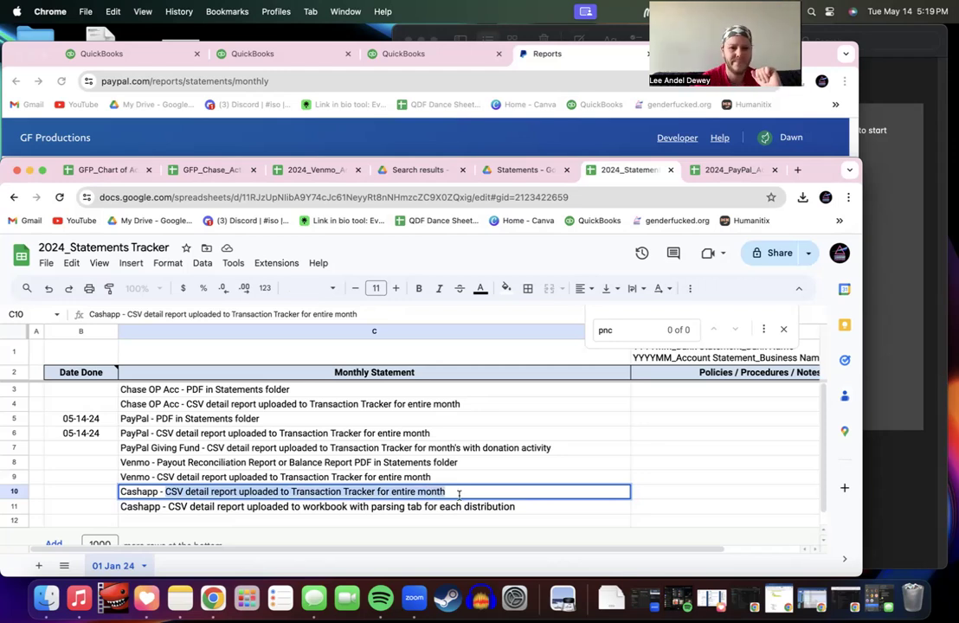
{"action": "type", "text": "Cashapp - PDF in Statements folder"}
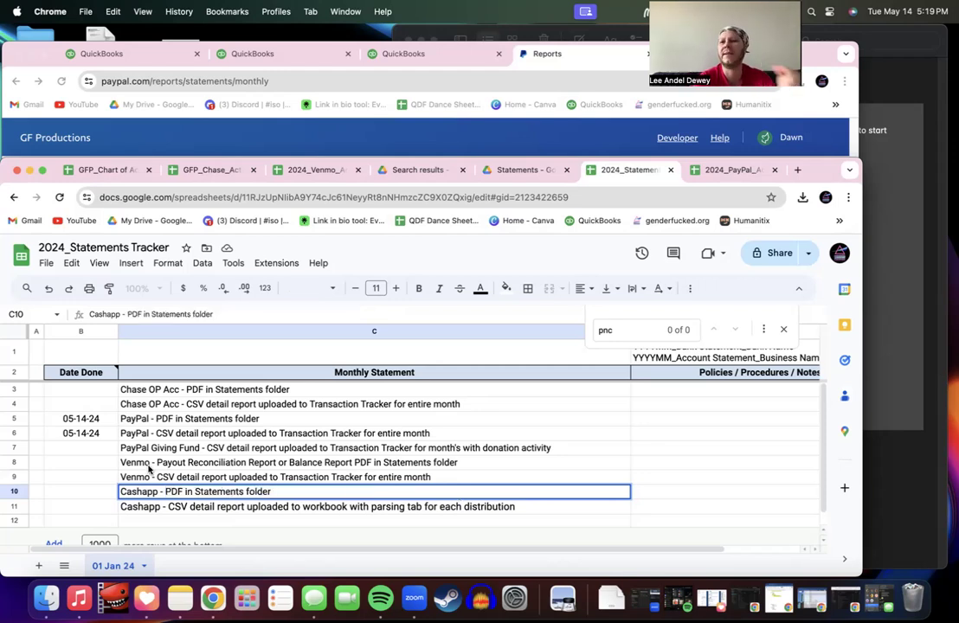
{"action": "left_click", "coordinate": [149, 466]}
Step: Delete the report wording from the Venmo task in C8, then review the C6 and C7 tasks
{"action": "double_click", "coordinate": [160, 464]}
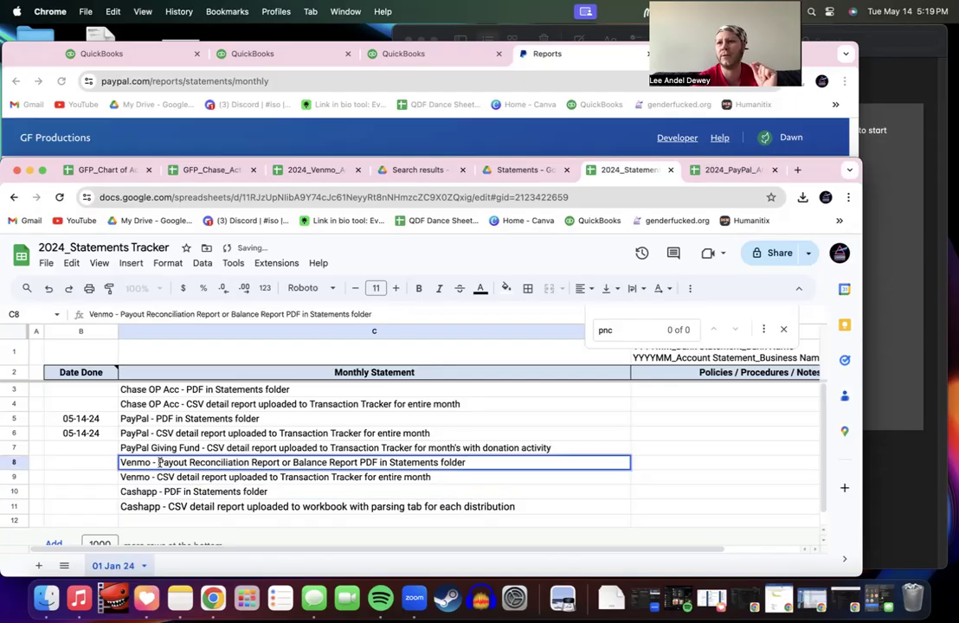
{"action": "left_click_drag", "start_coordinate": [158, 463], "coordinate": [469, 462]}
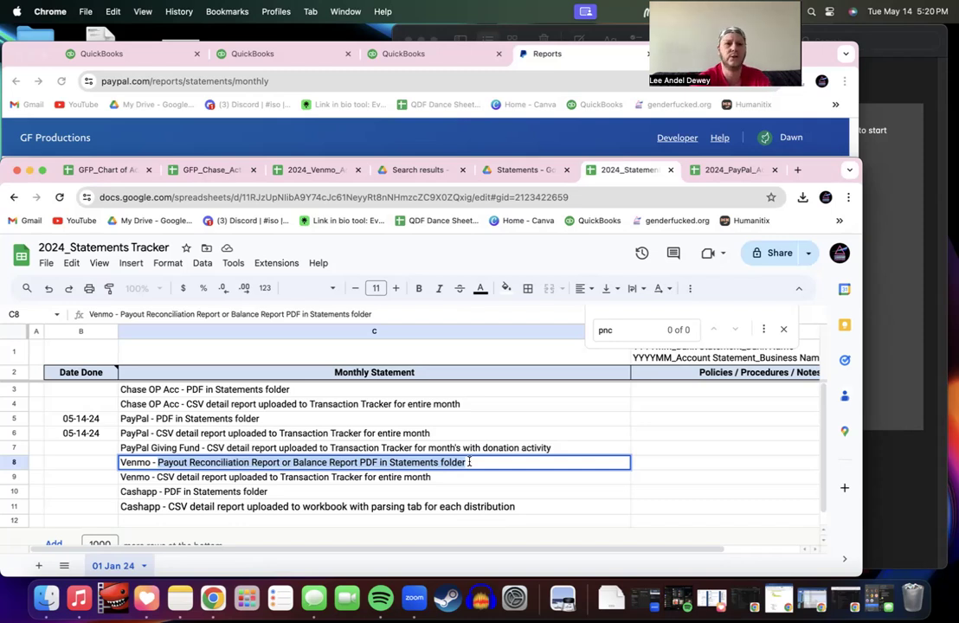
{"action": "key", "text": "BackSpace"}
{"action": "left_click", "coordinate": [336, 479]}
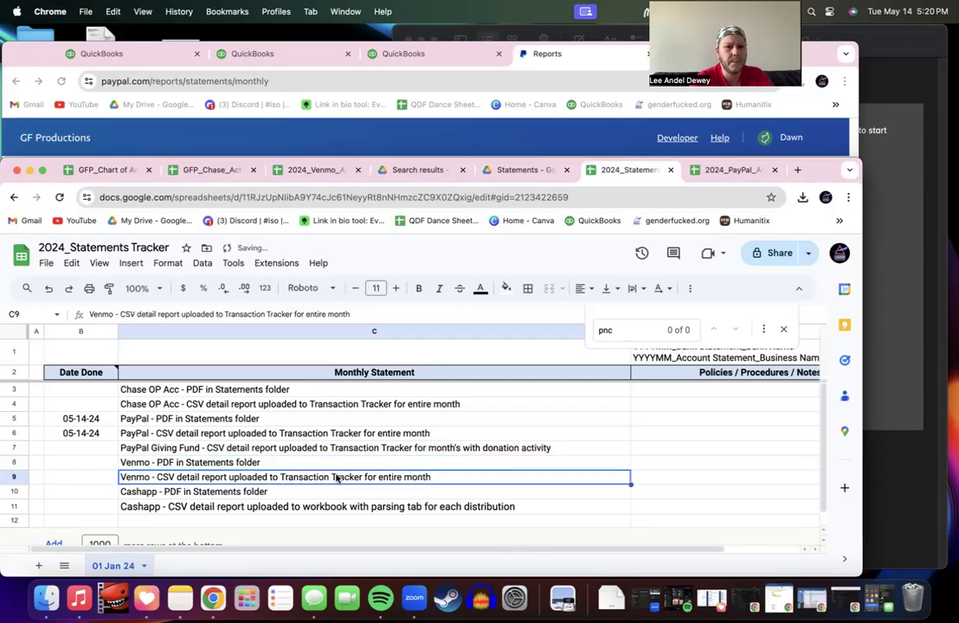
{"action": "left_click", "coordinate": [257, 450]}
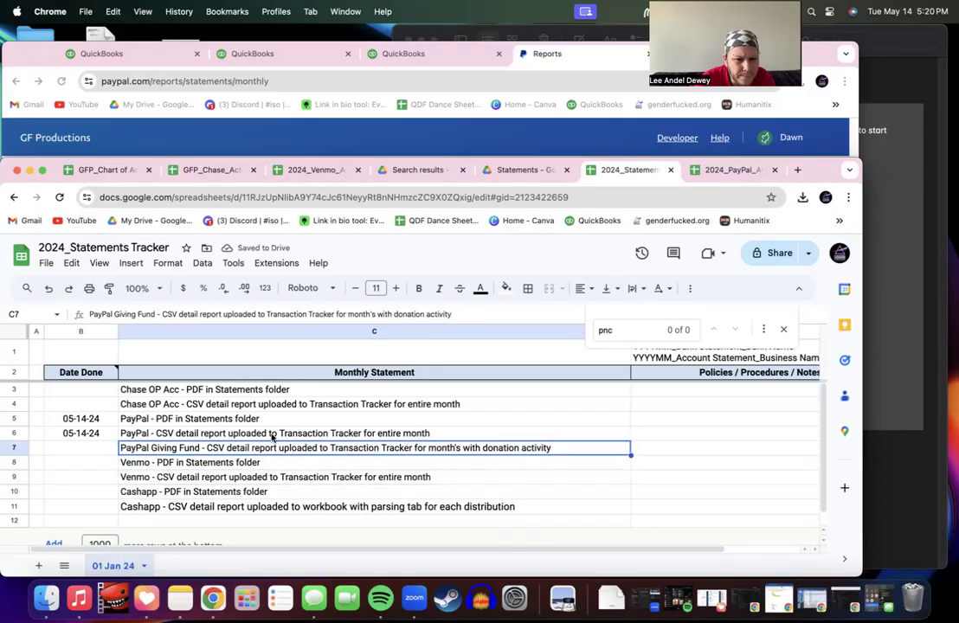
{"action": "left_click", "coordinate": [250, 431]}
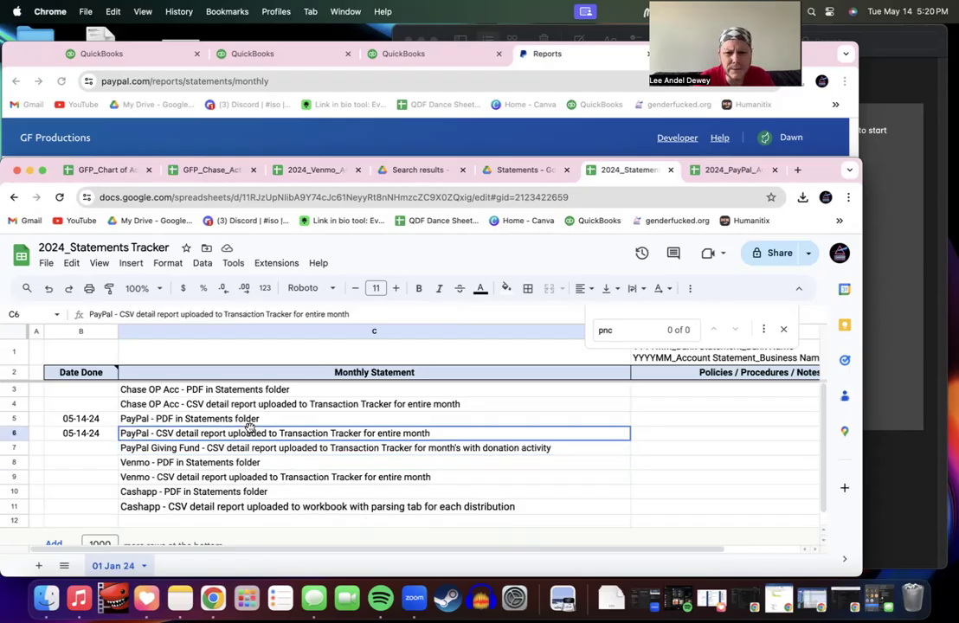
{"action": "left_click", "coordinate": [263, 449]}
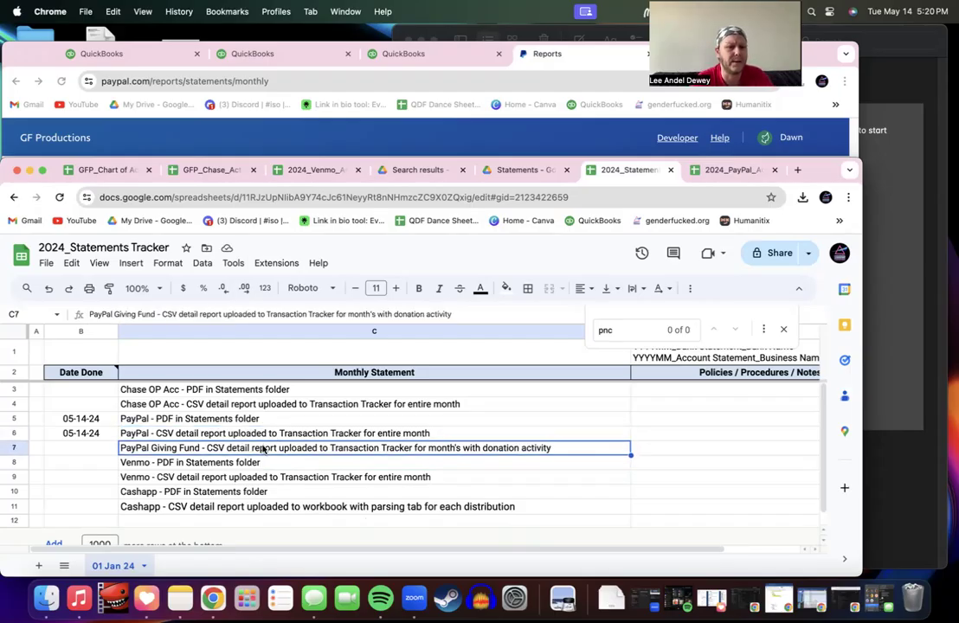
{"action": "left_click", "coordinate": [106, 392]}
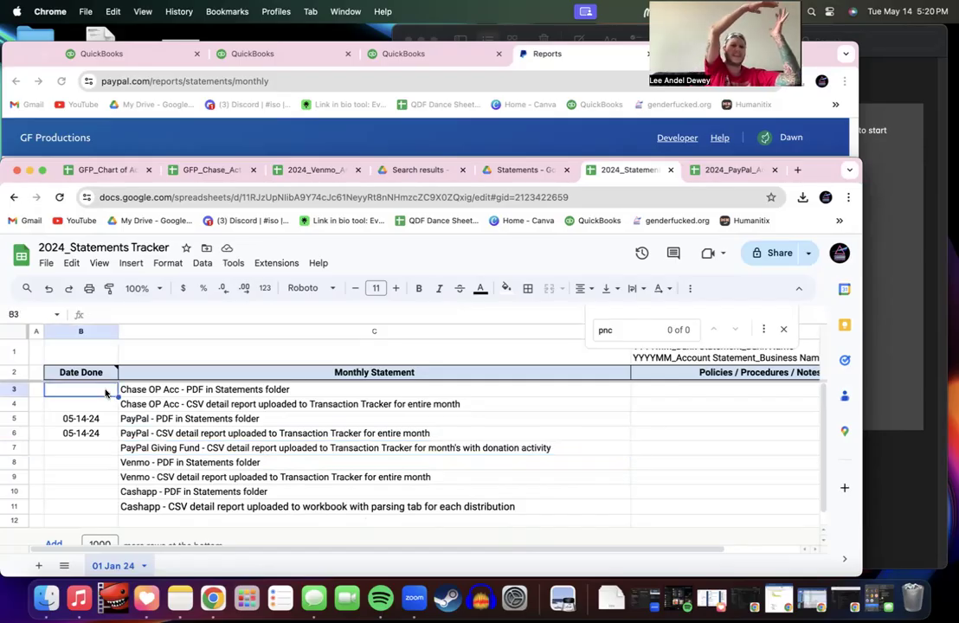
Step: Apply the Roboto font at size 11 to the entire sheet
{"action": "left_click", "coordinate": [16, 332]}
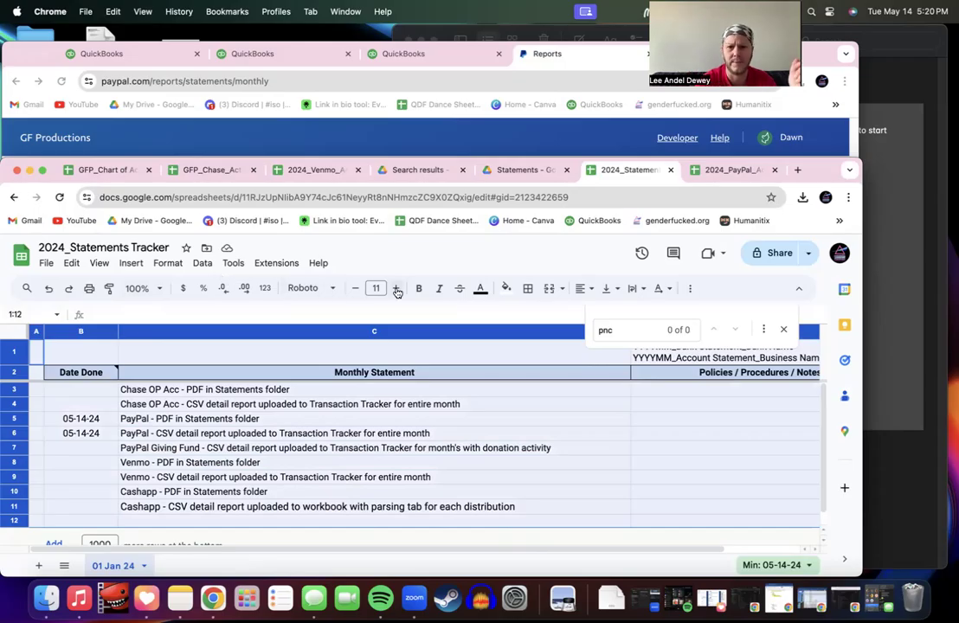
{"action": "left_click", "coordinate": [314, 288]}
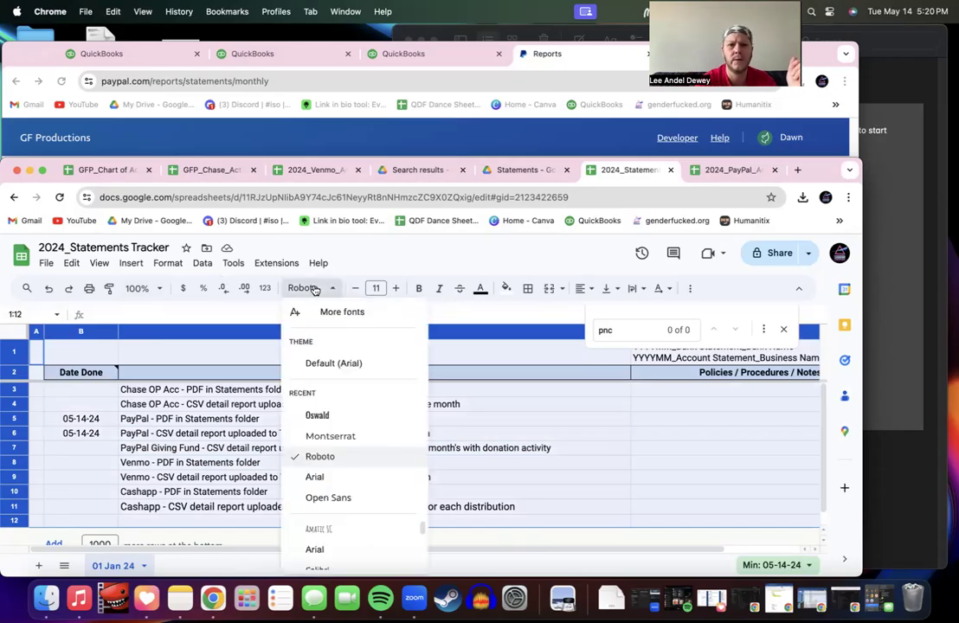
{"action": "left_click", "coordinate": [336, 456]}
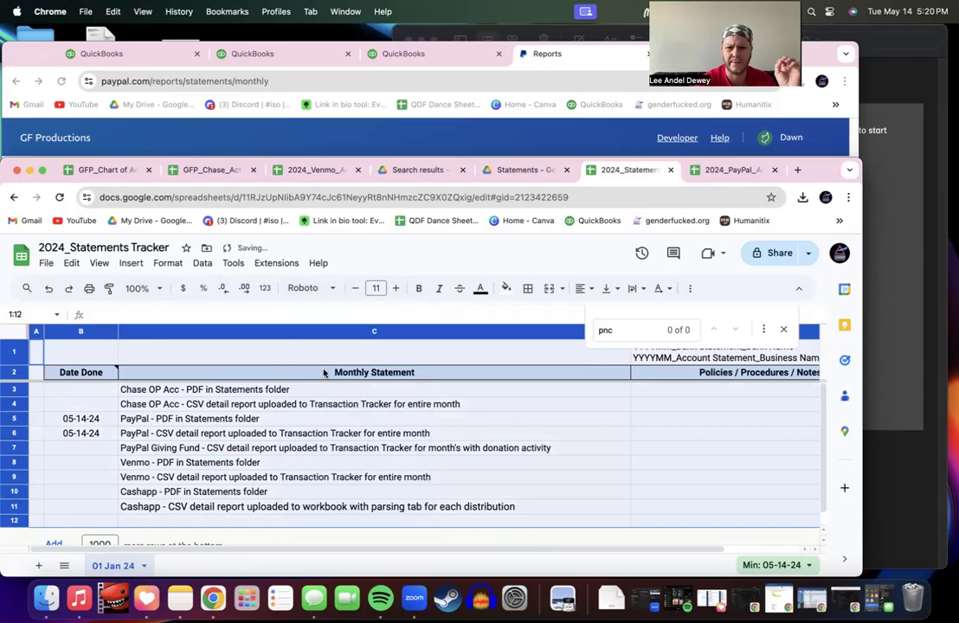
{"action": "left_click", "coordinate": [392, 288]}
{"action": "left_click", "coordinate": [356, 289]}
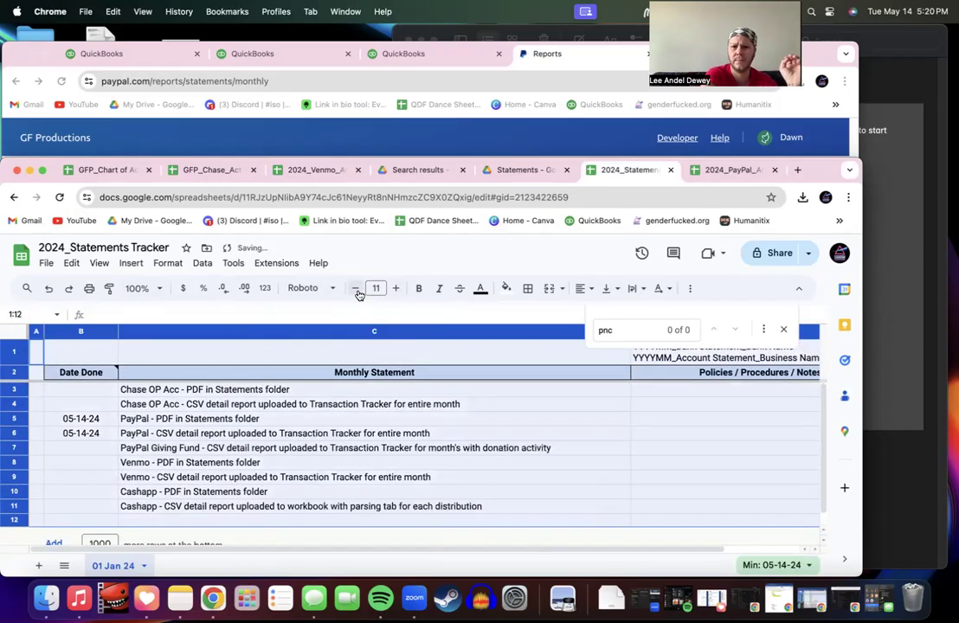
{"action": "left_click", "coordinate": [377, 352]}
Step: Close the pnc find box and scroll around to check the sheet
{"action": "left_click", "coordinate": [785, 329]}
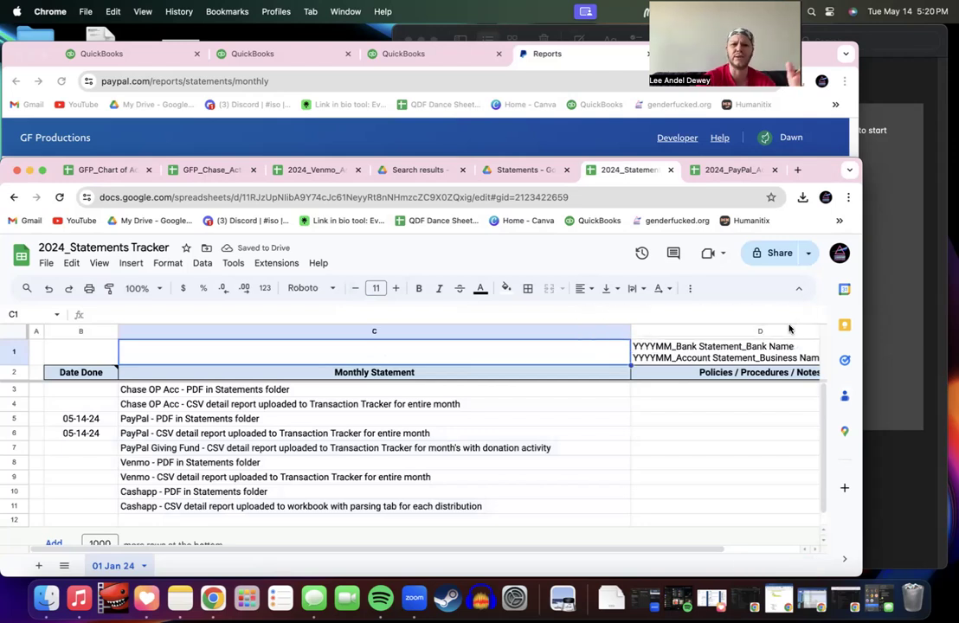
{"action": "scroll", "coordinate": [490, 426], "scroll_direction": "down", "scroll_amount": 1}
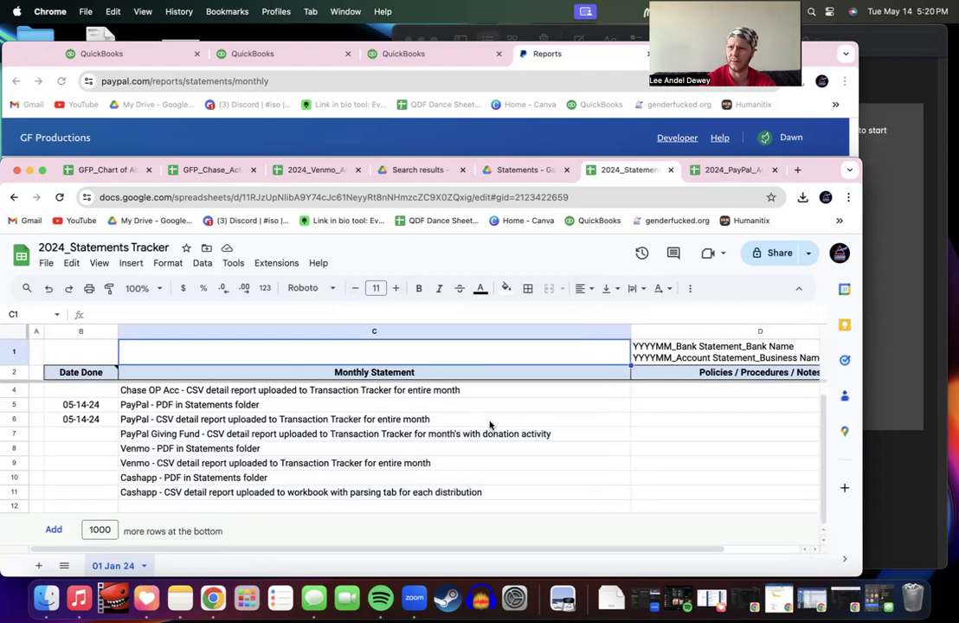
{"action": "scroll", "coordinate": [490, 425], "scroll_direction": "up", "scroll_amount": 1}
{"action": "scroll", "coordinate": [490, 426], "scroll_direction": "right", "scroll_amount": 3}
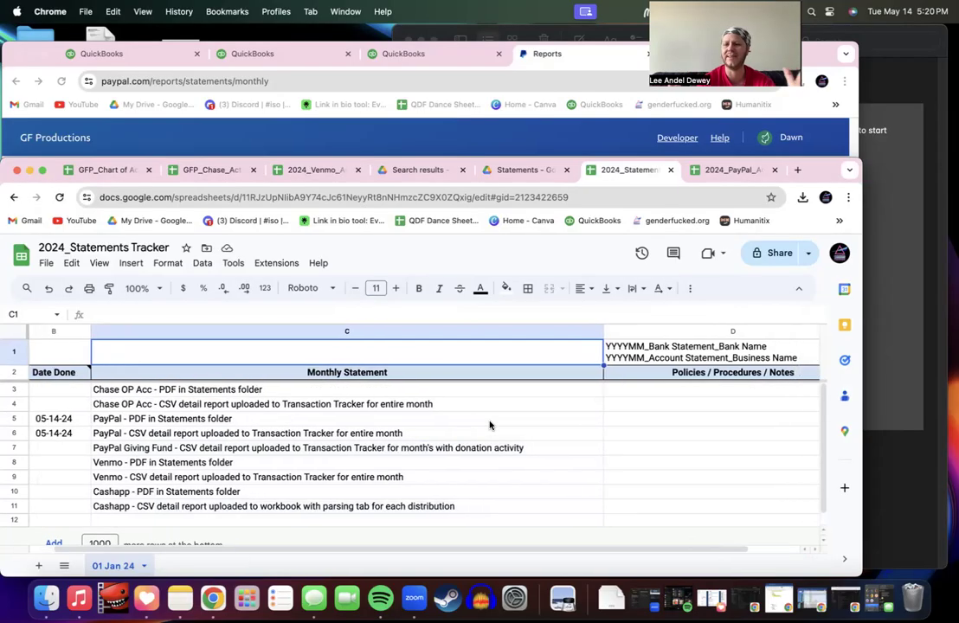
{"action": "scroll", "coordinate": [490, 425], "scroll_direction": "left", "scroll_amount": 3}
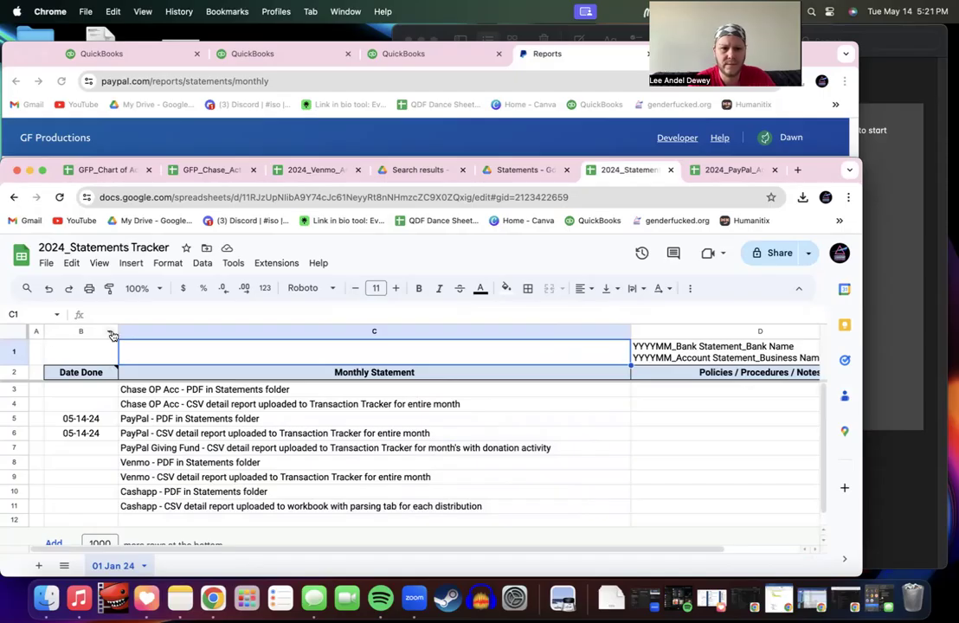
Step: Narrow columns B, C and D: Date Done, Monthly Statement and Policies / Procedures / Notes
{"action": "left_click_drag", "start_coordinate": [117, 331], "coordinate": [104, 331]}
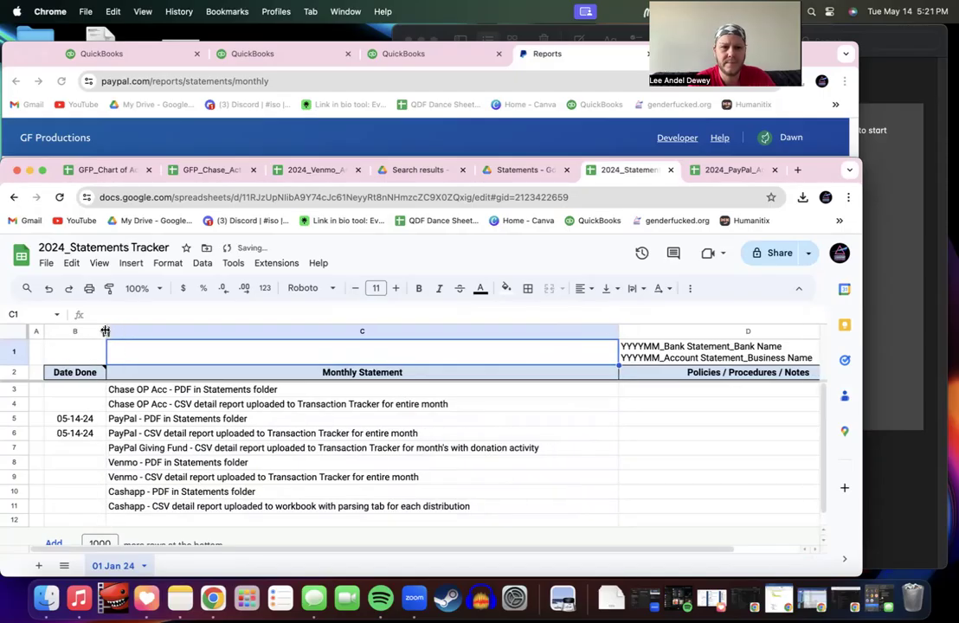
{"action": "left_click_drag", "start_coordinate": [618, 329], "coordinate": [548, 330]}
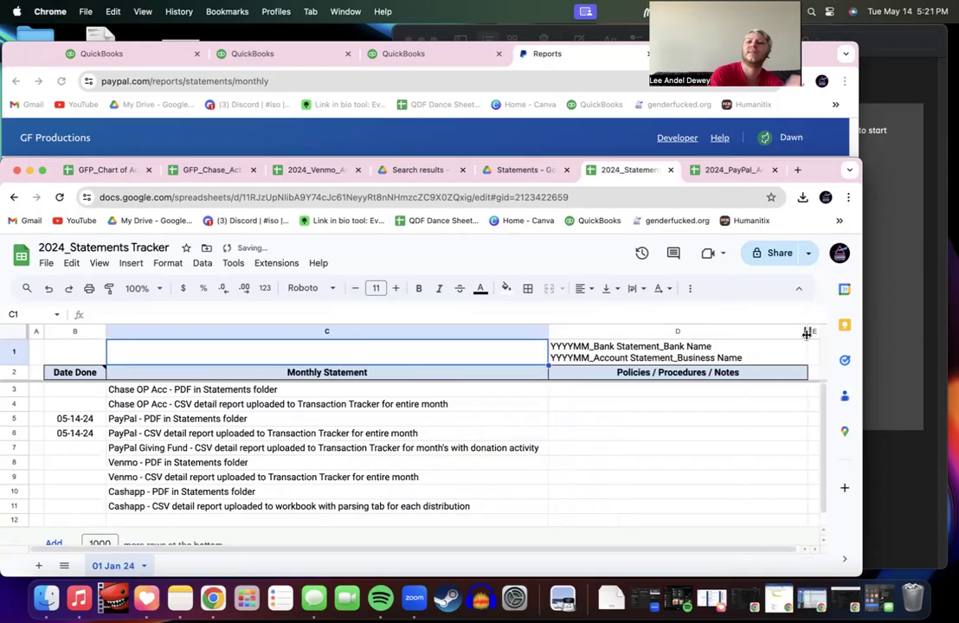
{"action": "left_click_drag", "start_coordinate": [808, 332], "coordinate": [768, 332]}
{"action": "scroll", "coordinate": [692, 448], "scroll_direction": "down", "scroll_amount": 1}
{"action": "scroll", "coordinate": [692, 448], "scroll_direction": "up", "scroll_amount": 1}
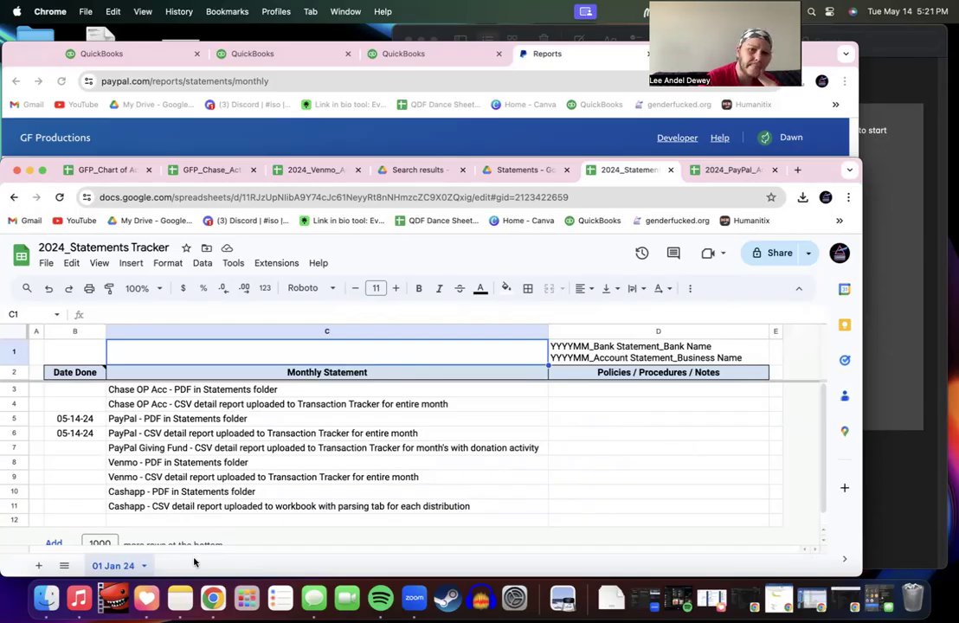
Step: Duplicate the 01 Jan 24 tab and move Copy of 01 Jan 24 in front of it
{"action": "left_click", "coordinate": [144, 566]}
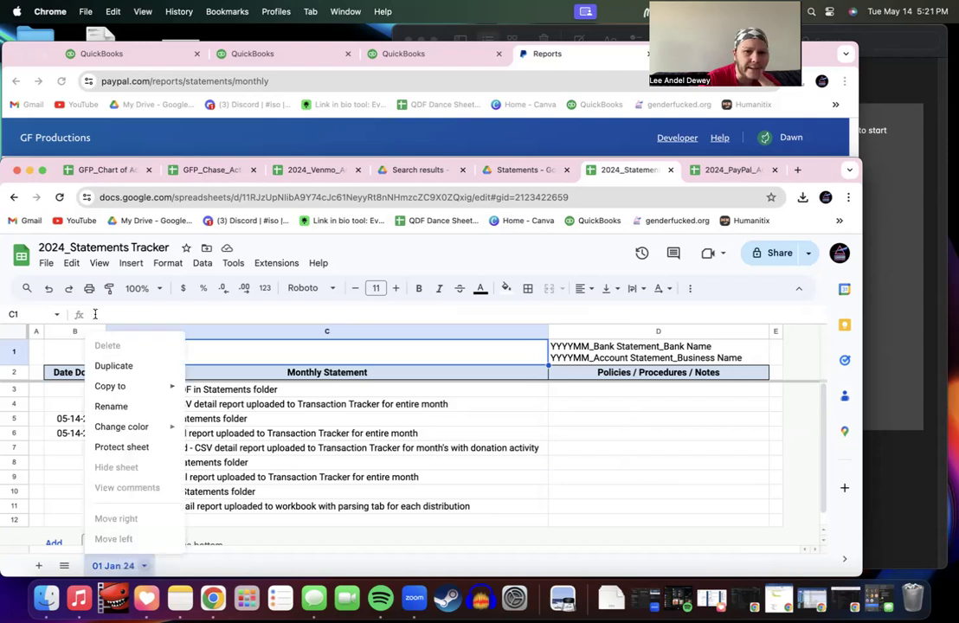
{"action": "left_click", "coordinate": [126, 375]}
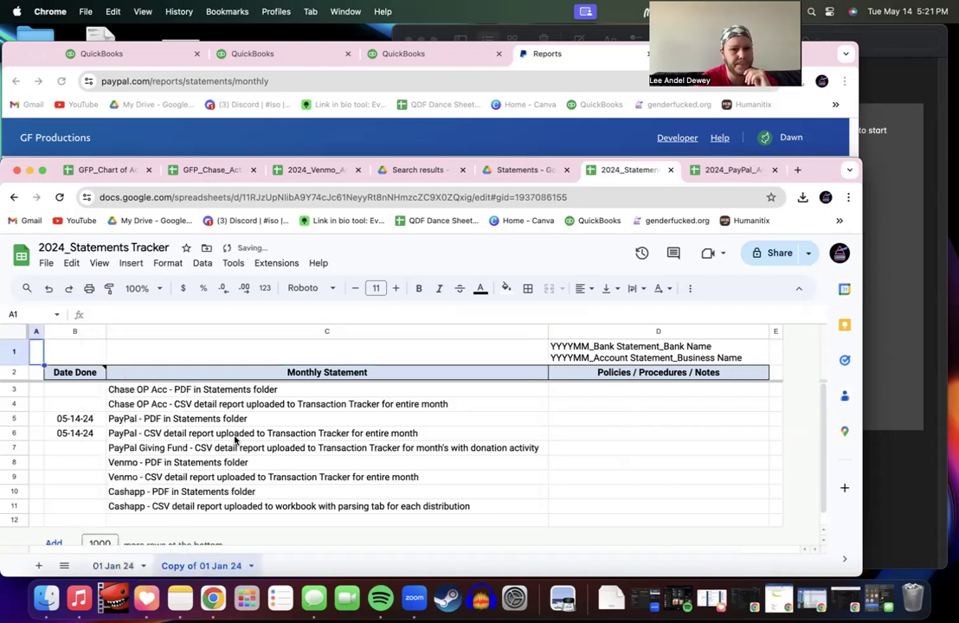
{"action": "double_click", "coordinate": [229, 567]}
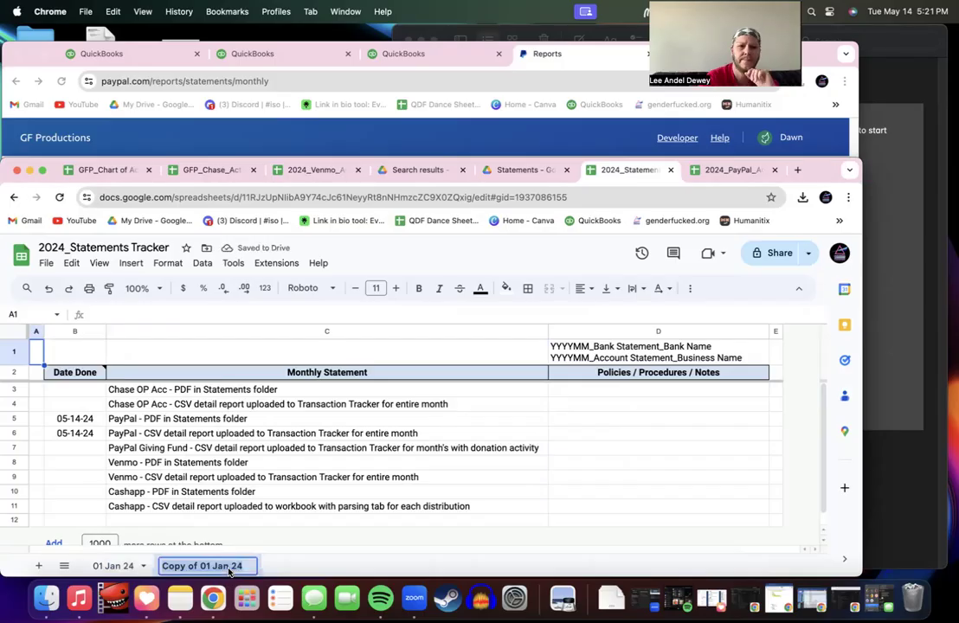
{"action": "left_click", "coordinate": [205, 490]}
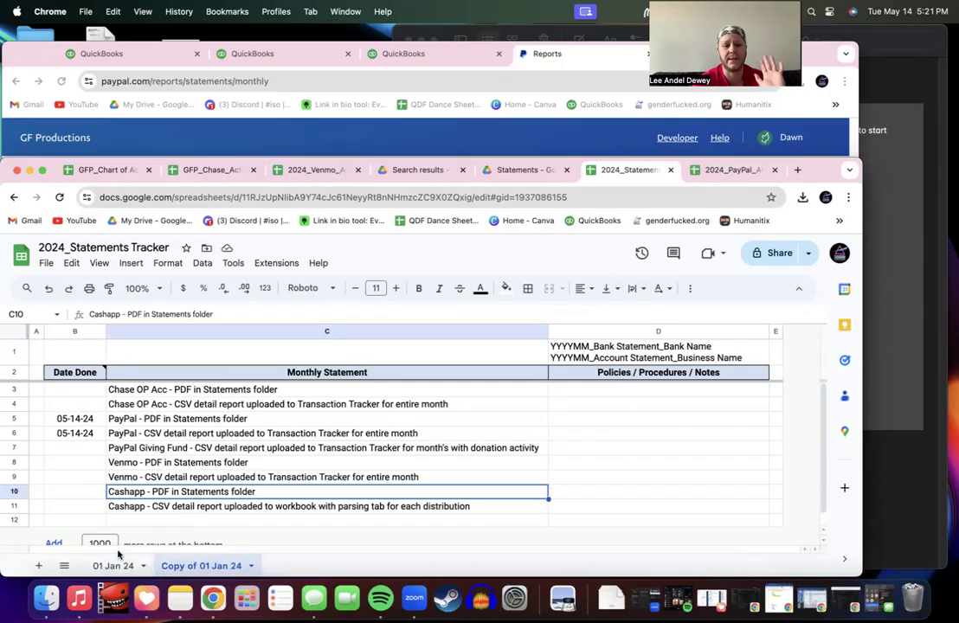
{"action": "left_click", "coordinate": [251, 568]}
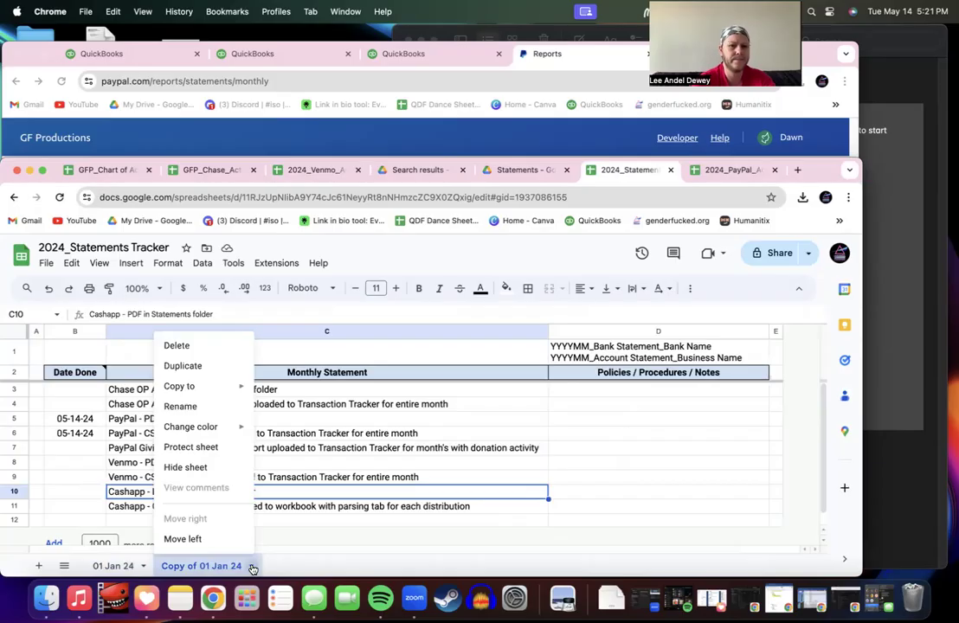
{"action": "left_click", "coordinate": [197, 539]}
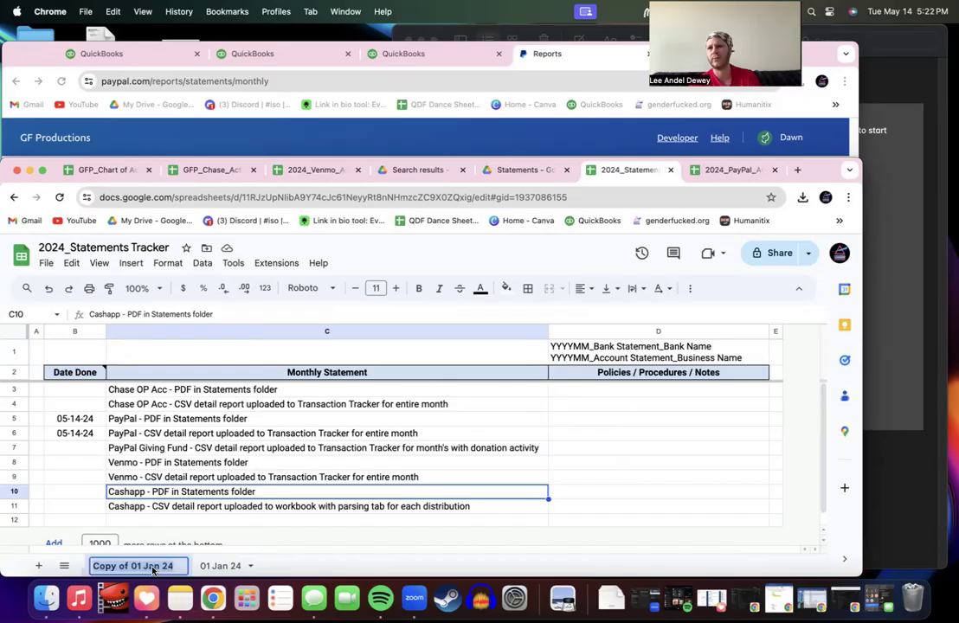
Step: Rename the copied tab to 02 Feb 24, then duplicate it as 03 Mar 24
{"action": "double_click", "coordinate": [139, 568]}
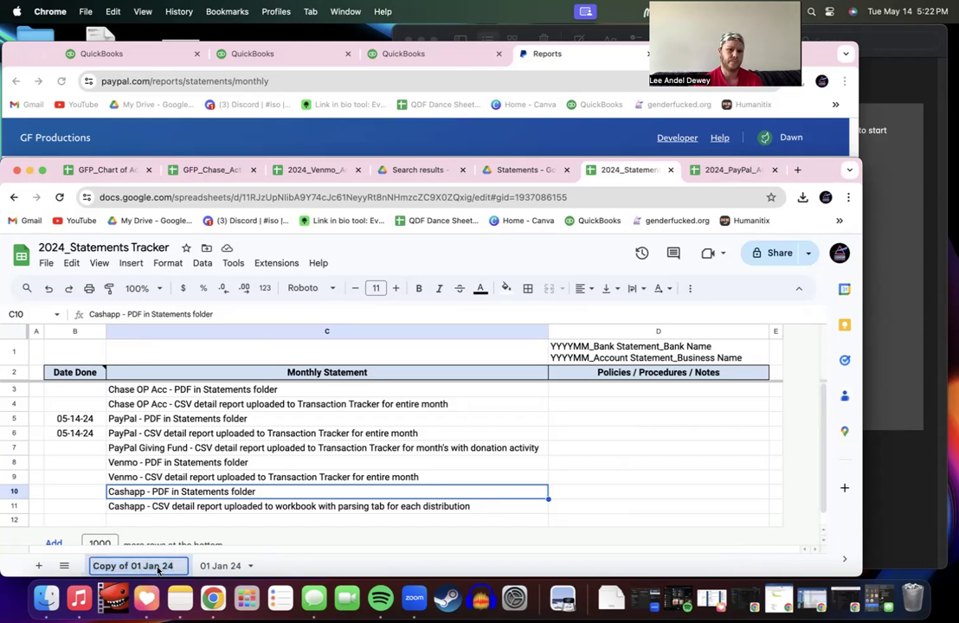
{"action": "type", "text": "02 Feb 24"}
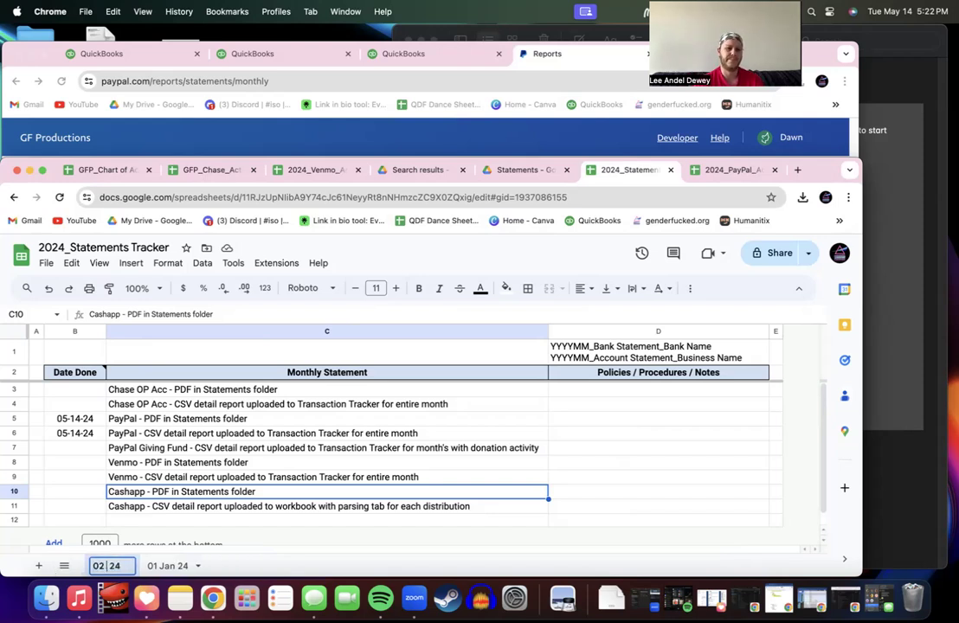
{"action": "key", "text": "Return"}
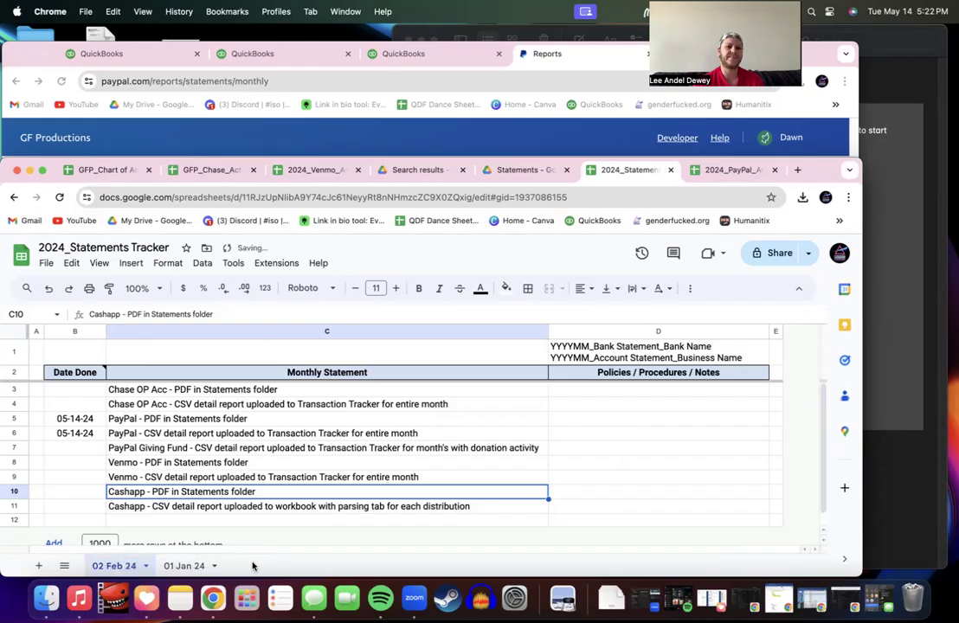
{"action": "right_click", "coordinate": [126, 565]}
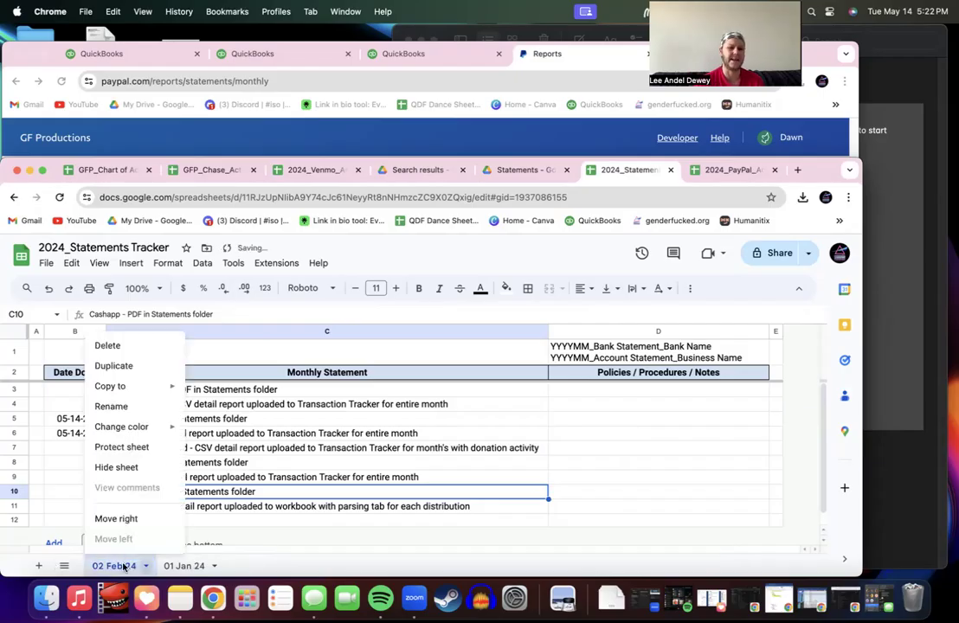
{"action": "left_click", "coordinate": [113, 366]}
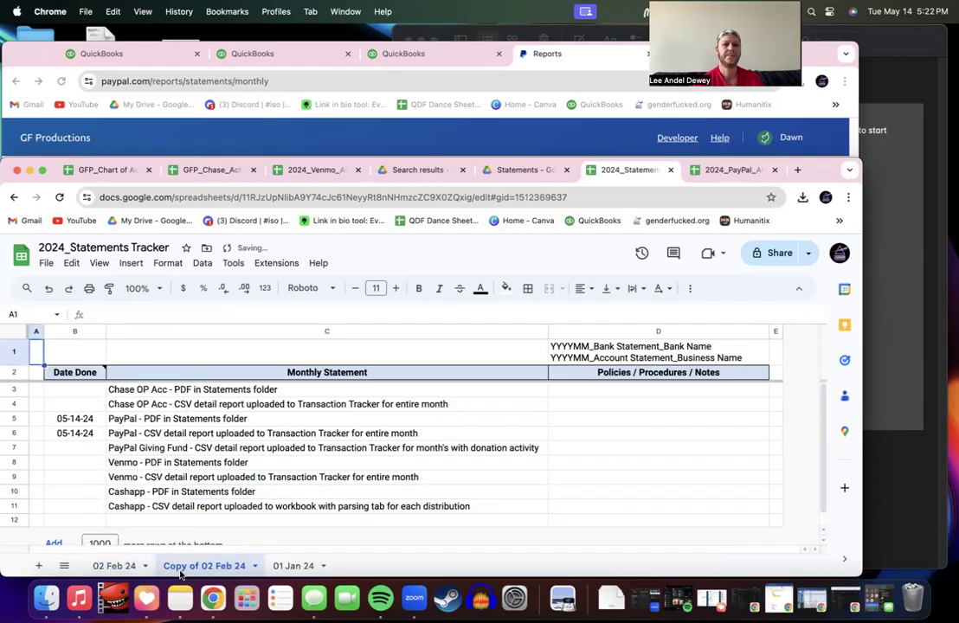
{"action": "double_click", "coordinate": [149, 563]}
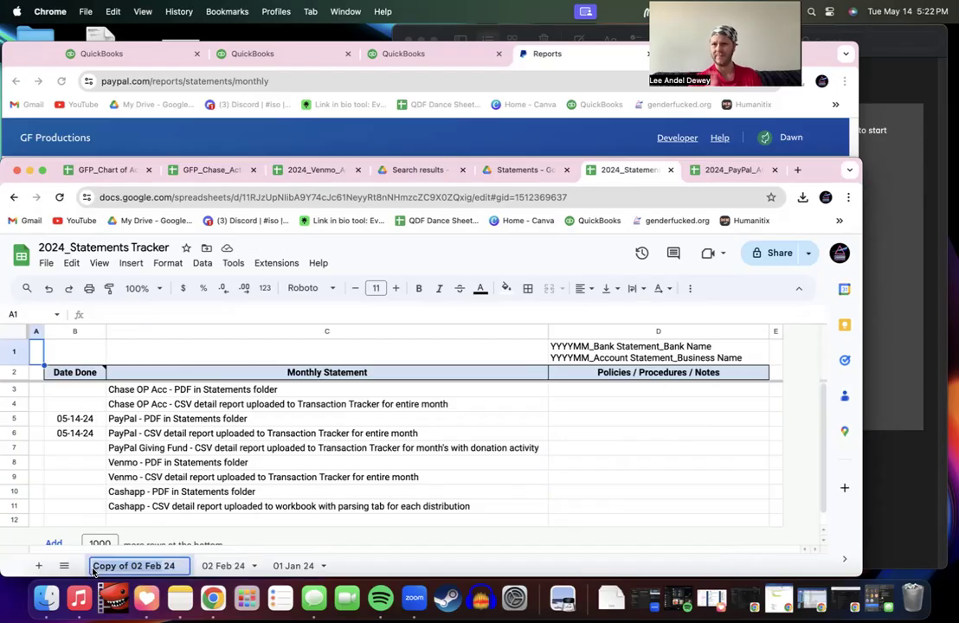
{"action": "type", "text": "03 Mar 24"}
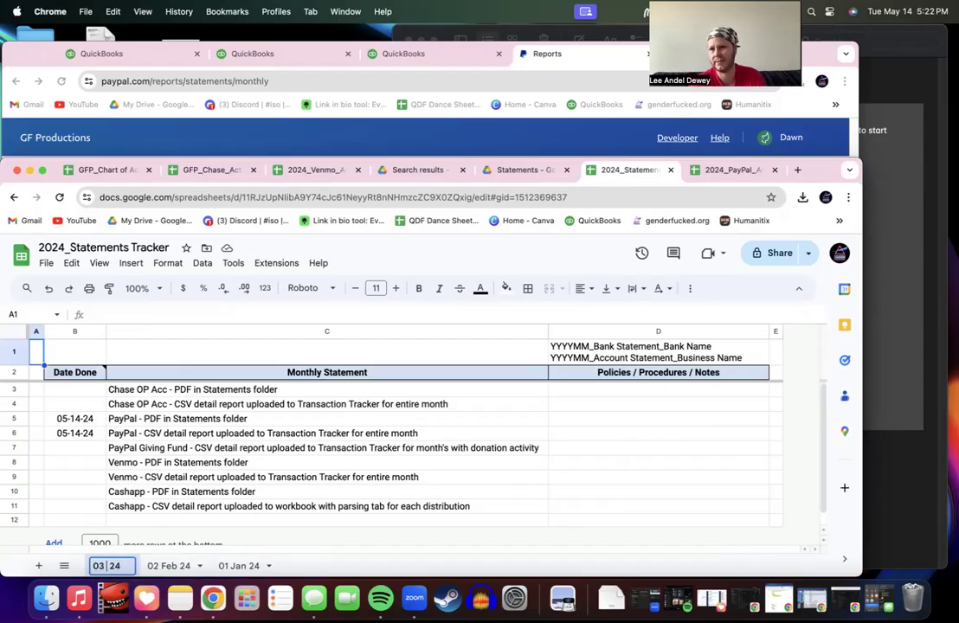
{"action": "key", "text": "Return"}
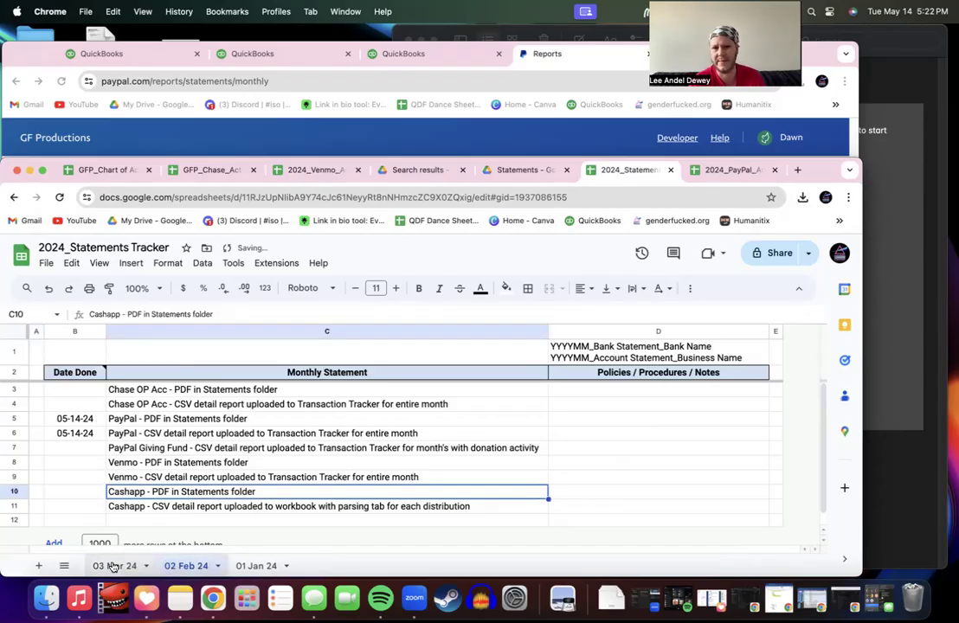
Step: Duplicate 03 Mar 24, move the copy to first position, and name it 04 Apr 24
{"action": "right_click", "coordinate": [114, 566]}
{"action": "left_click", "coordinate": [103, 367]}
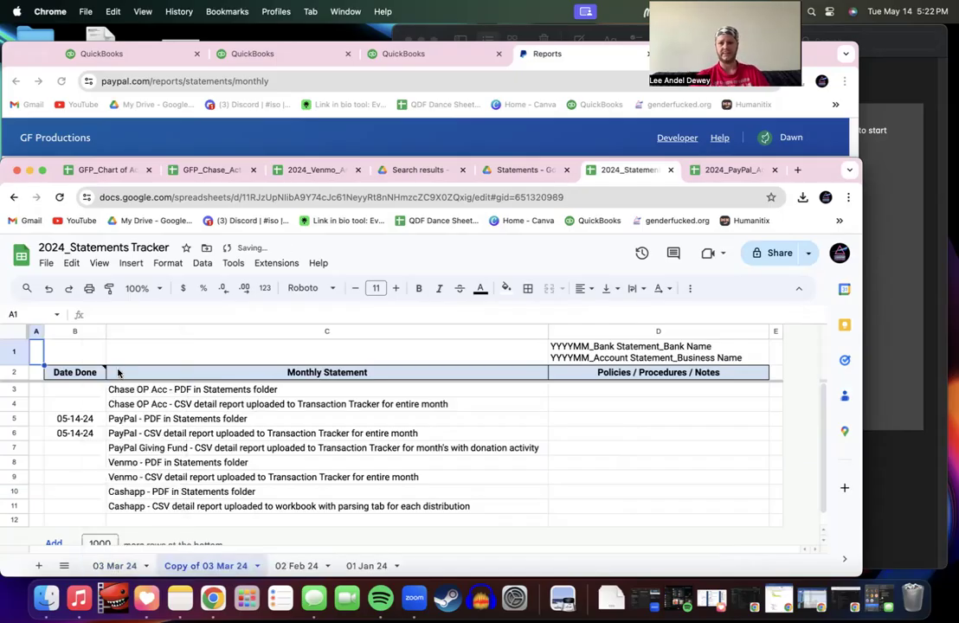
{"action": "left_click", "coordinate": [126, 567]}
{"action": "left_click_drag", "start_coordinate": [192, 576], "coordinate": [138, 566]}
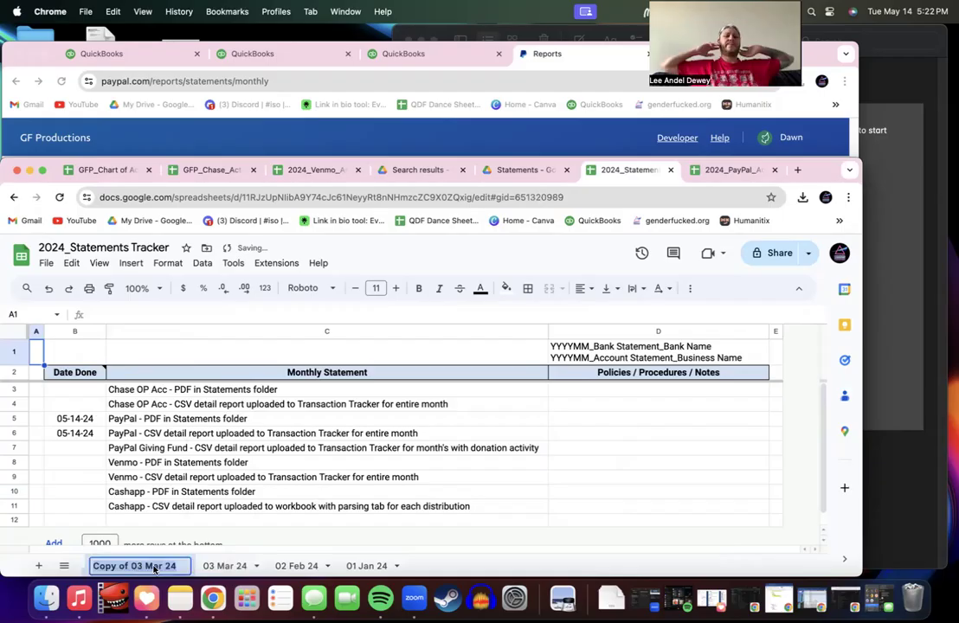
{"action": "double_click", "coordinate": [159, 568]}
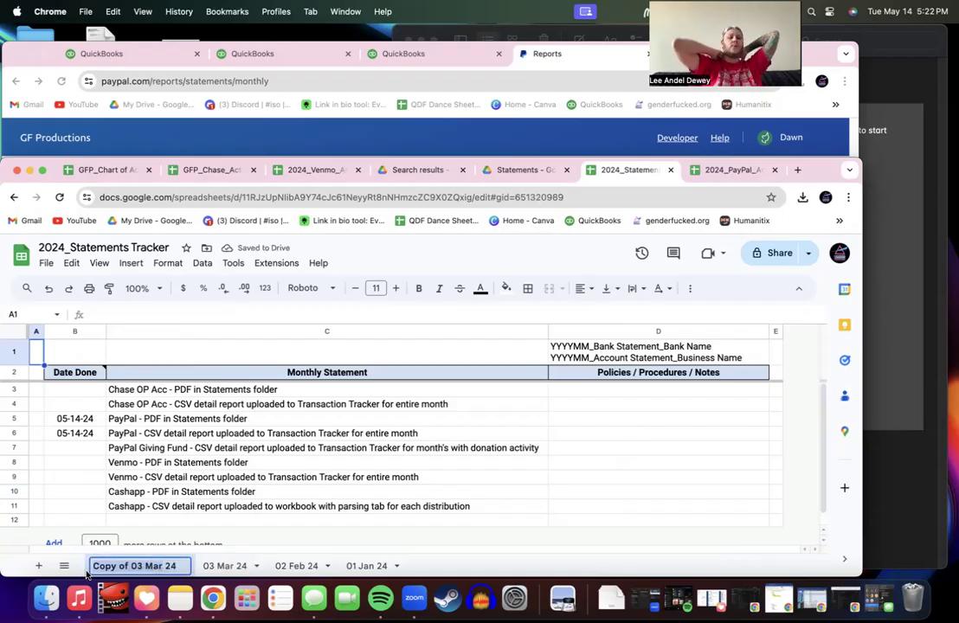
{"action": "type", "text": "Apr 24"}
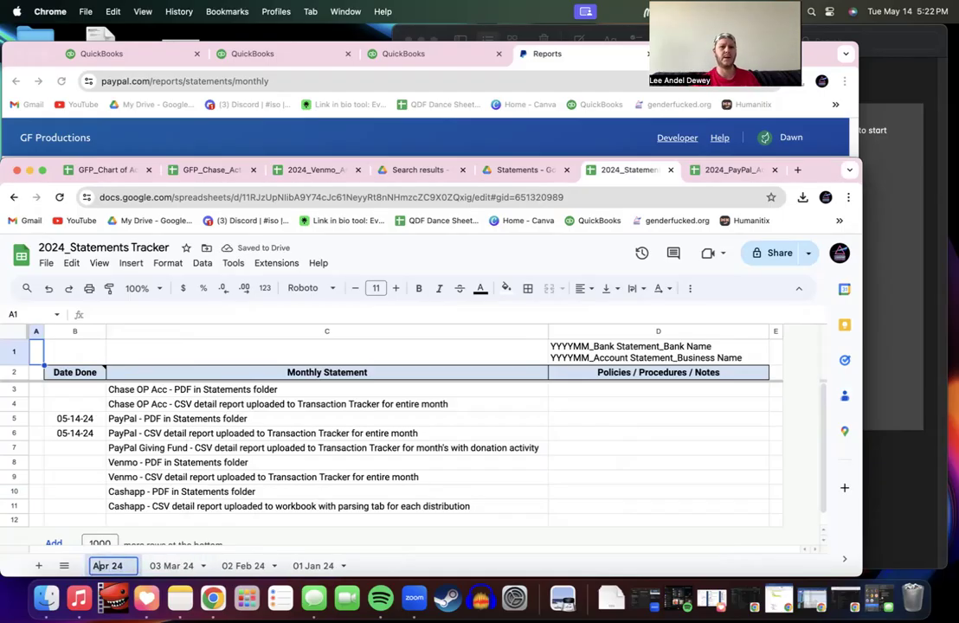
{"action": "type", "text": "04"}
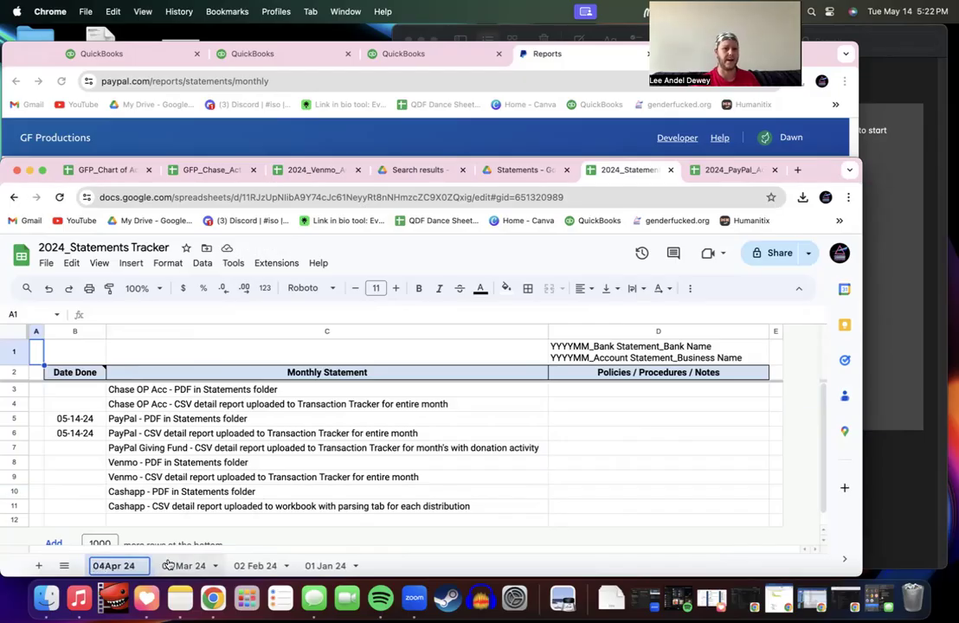
{"action": "left_click", "coordinate": [177, 566]}
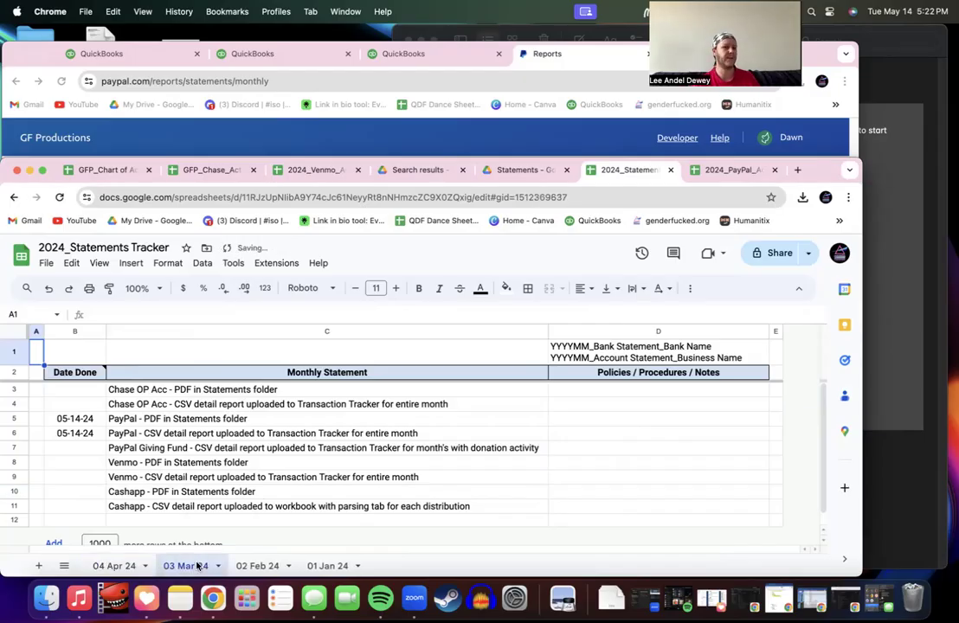
Step: Clear the 05-14-24 dates in B5 and B6, then undo both, and shrink the window
{"action": "left_click", "coordinate": [75, 420]}
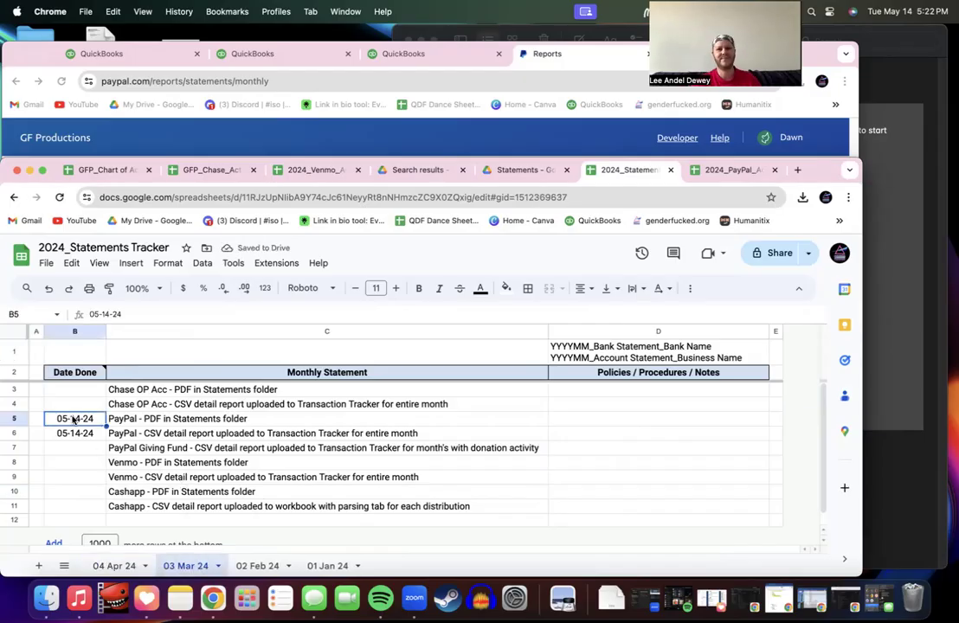
{"action": "key", "text": "Delete"}
{"action": "key", "text": "Down"}
{"action": "key", "text": "Delete"}
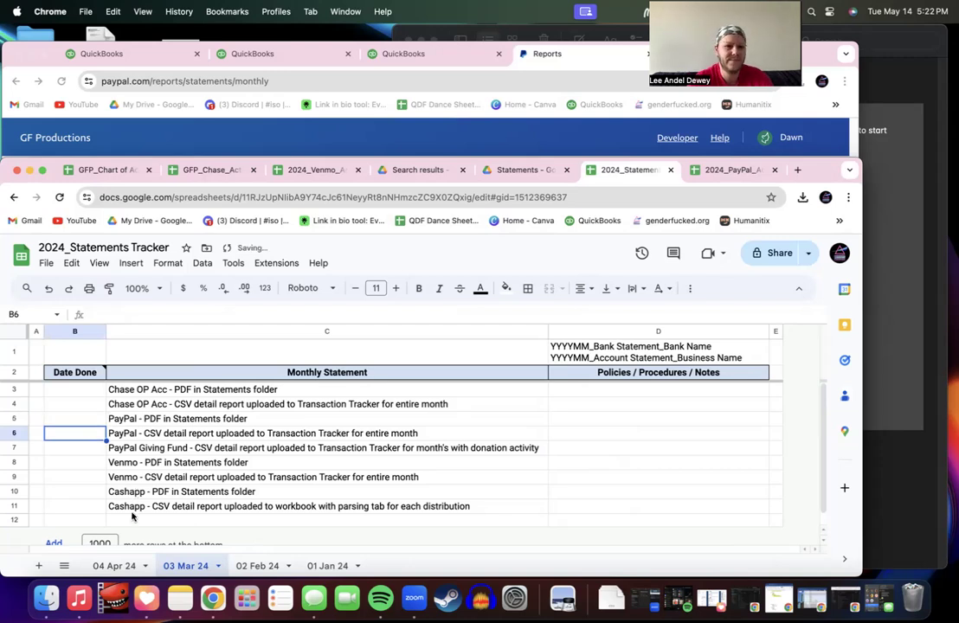
{"action": "key", "text": "super+z"}
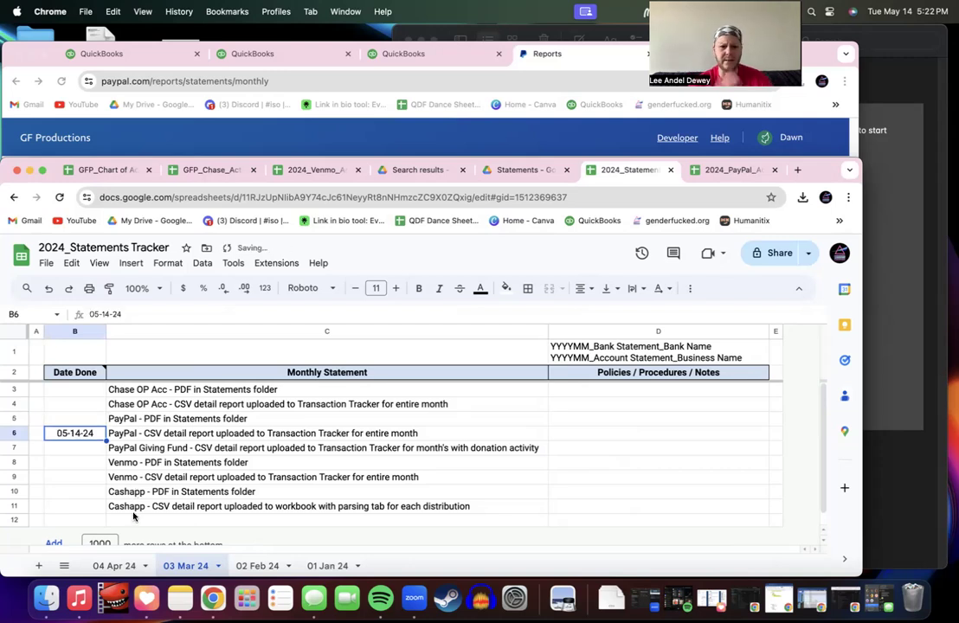
{"action": "key", "text": "super+z"}
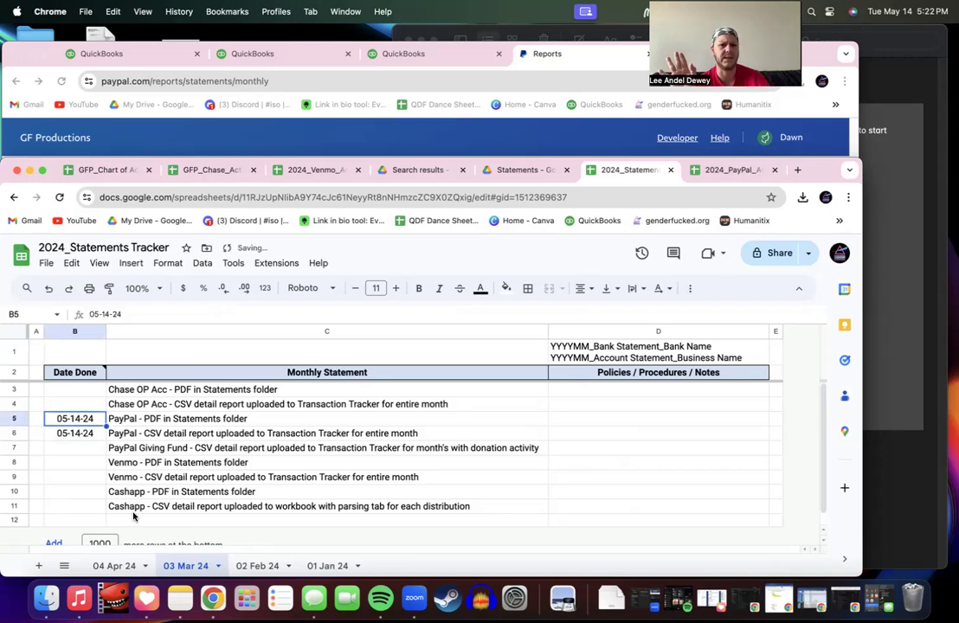
{"action": "left_click", "coordinate": [230, 462]}
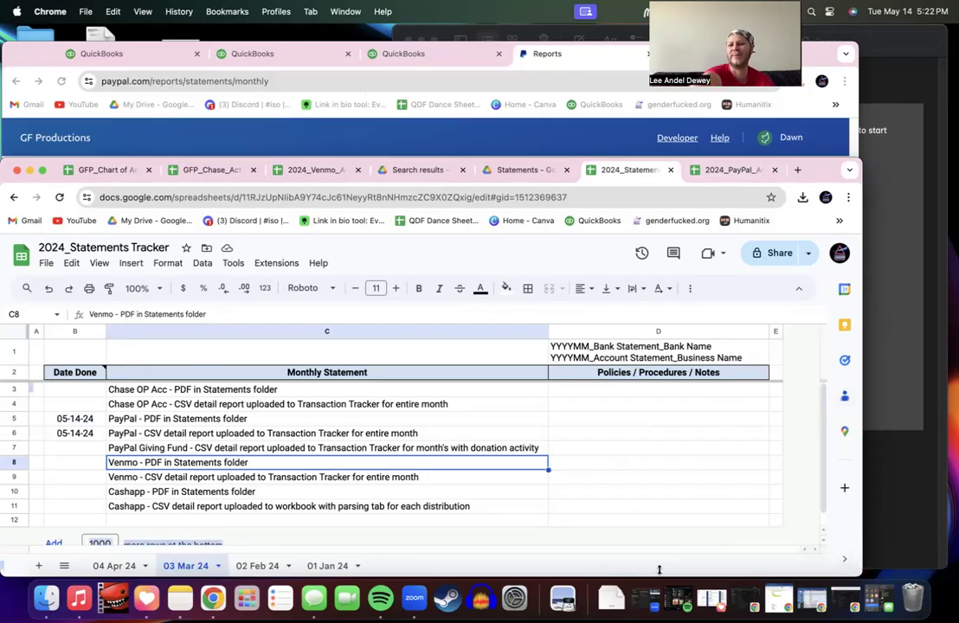
{"action": "left_click_drag", "start_coordinate": [659, 570], "coordinate": [659, 489]}
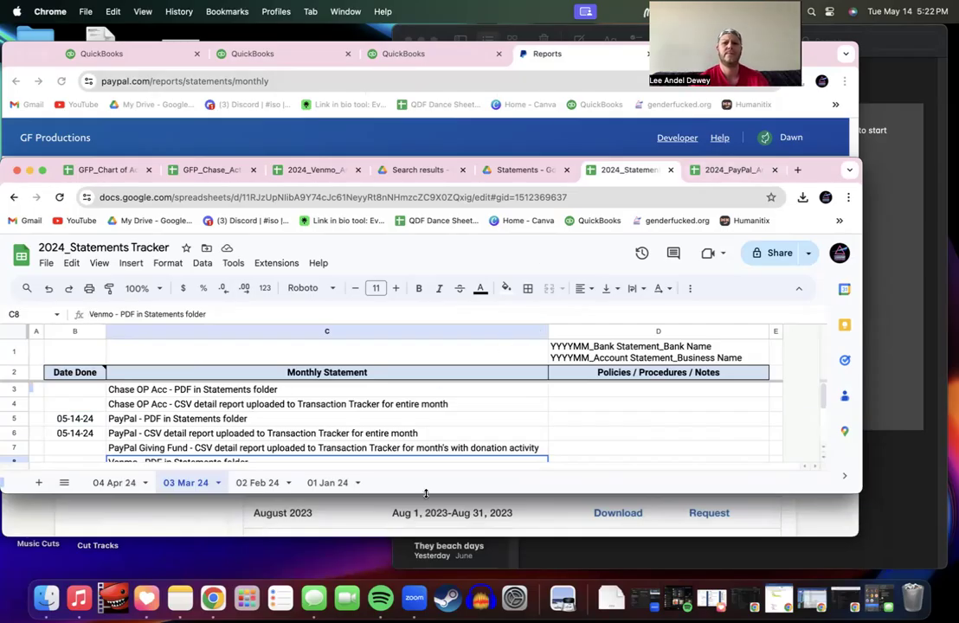
Step: Restore the window, switch to 2024_PayPal_Activity Tracker after checking Drive, and open its File menu
{"action": "left_click_drag", "start_coordinate": [425, 494], "coordinate": [425, 574]}
{"action": "left_click", "coordinate": [727, 170]}
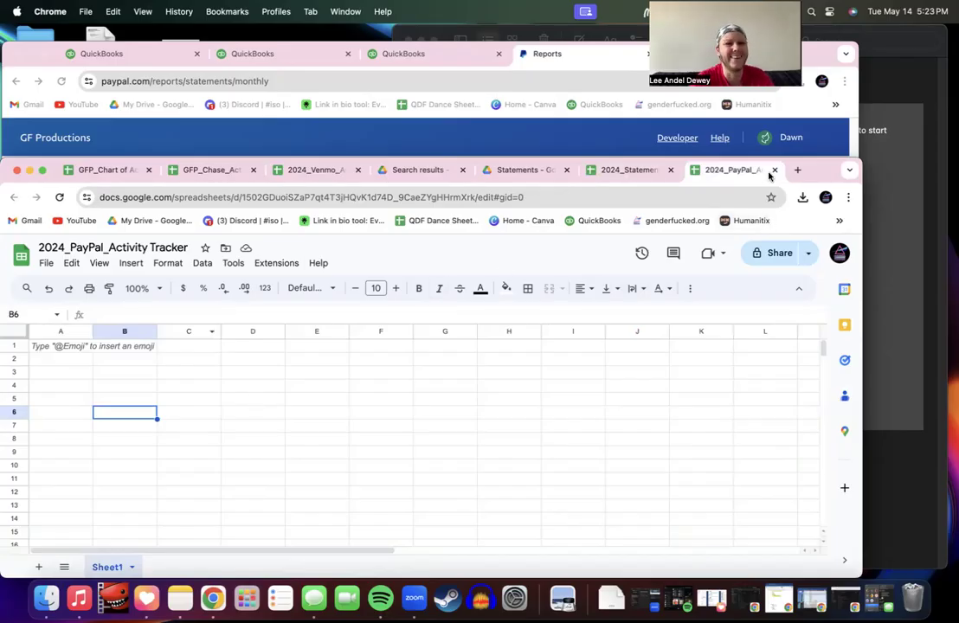
{"action": "left_click", "coordinate": [552, 170]}
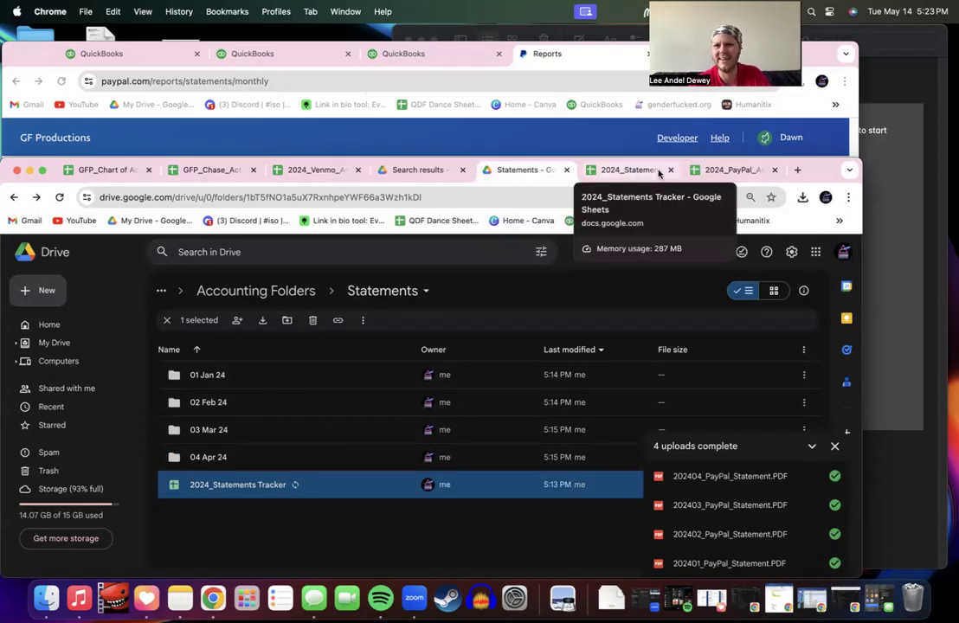
{"action": "left_click", "coordinate": [731, 170]}
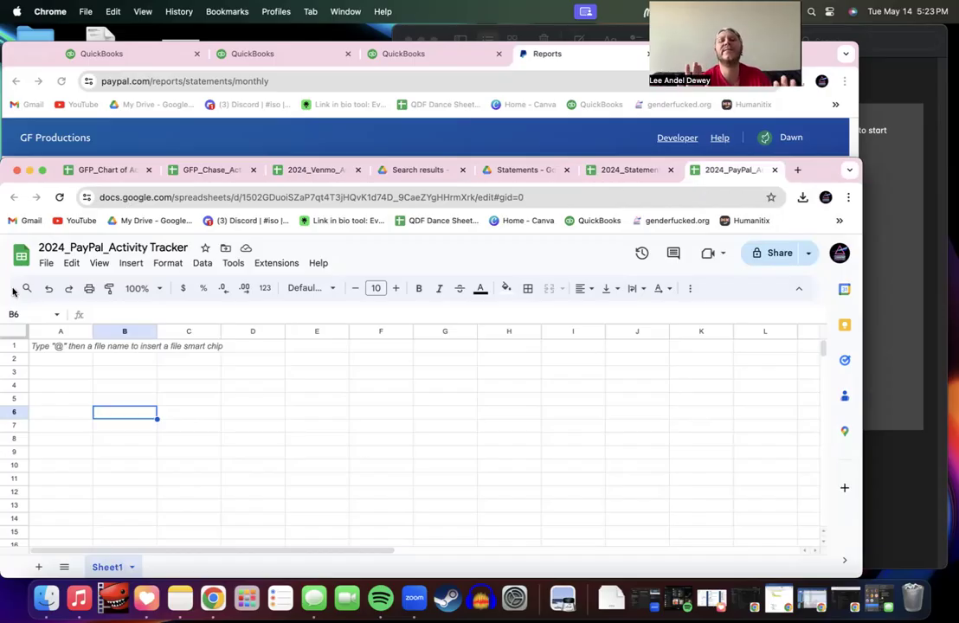
{"action": "left_click", "coordinate": [47, 263]}
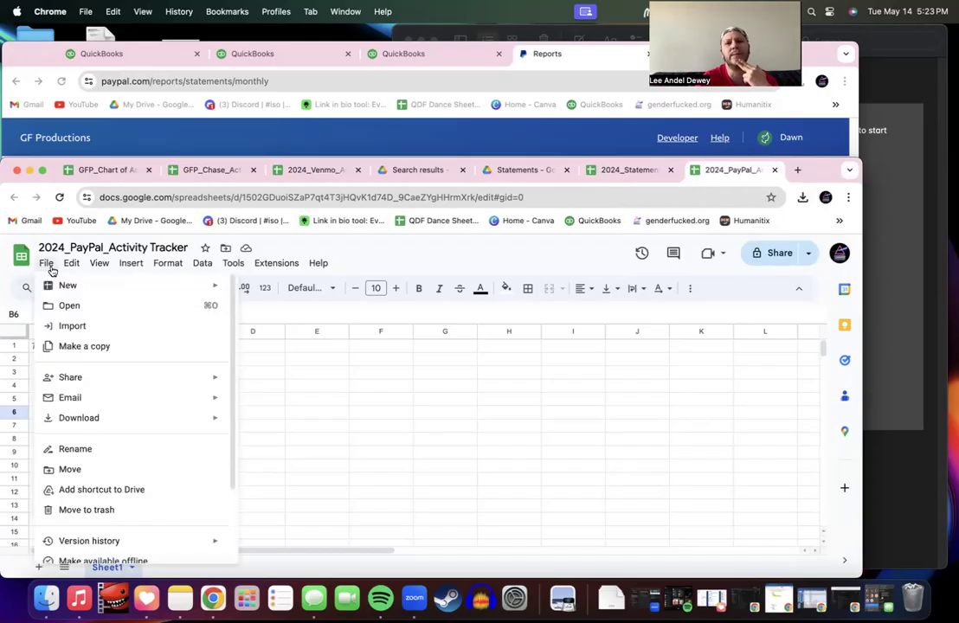
Step: Create a new blank spreadsheet from the Statements > 01 Jan 24 Drive folder
{"action": "left_click", "coordinate": [51, 269]}
{"action": "left_click", "coordinate": [524, 170]}
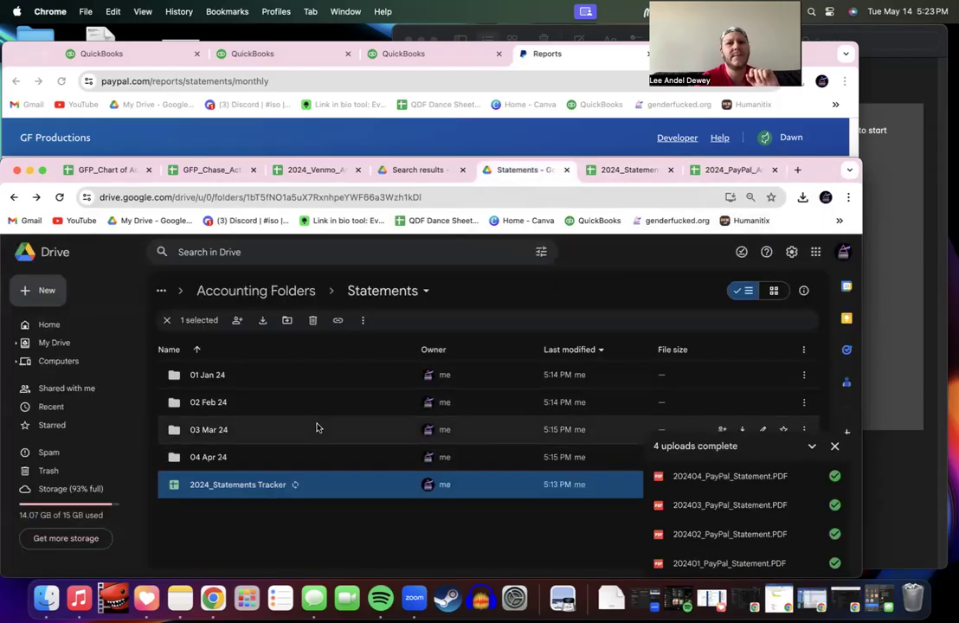
{"action": "double_click", "coordinate": [272, 376]}
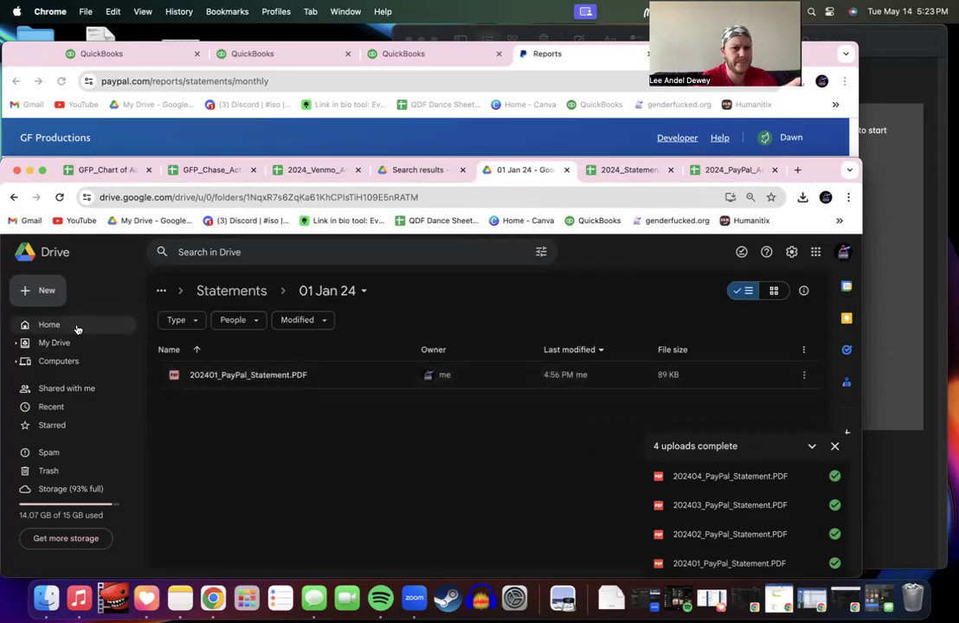
{"action": "left_click", "coordinate": [39, 292]}
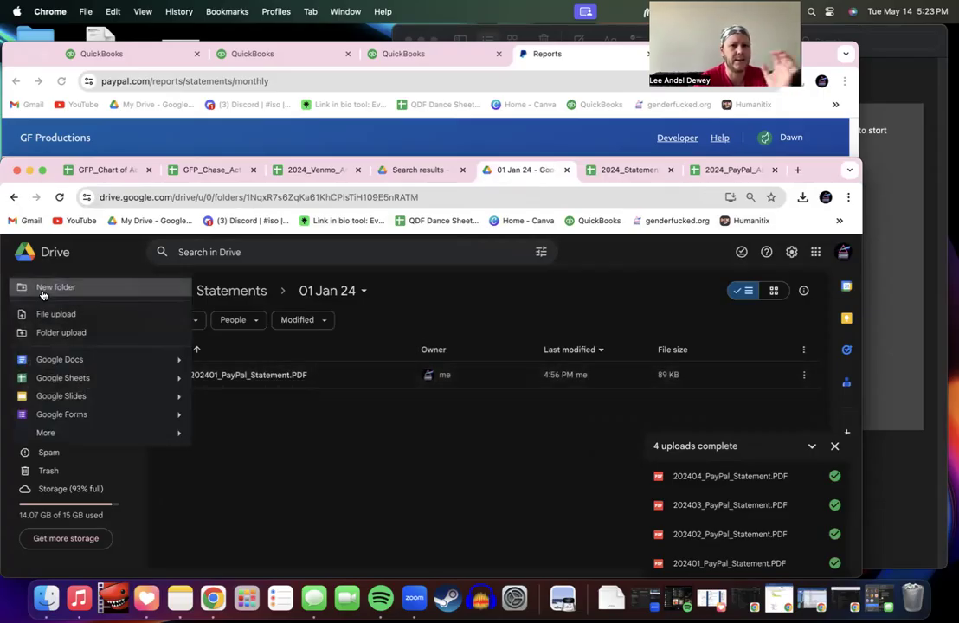
{"action": "left_click", "coordinate": [62, 378]}
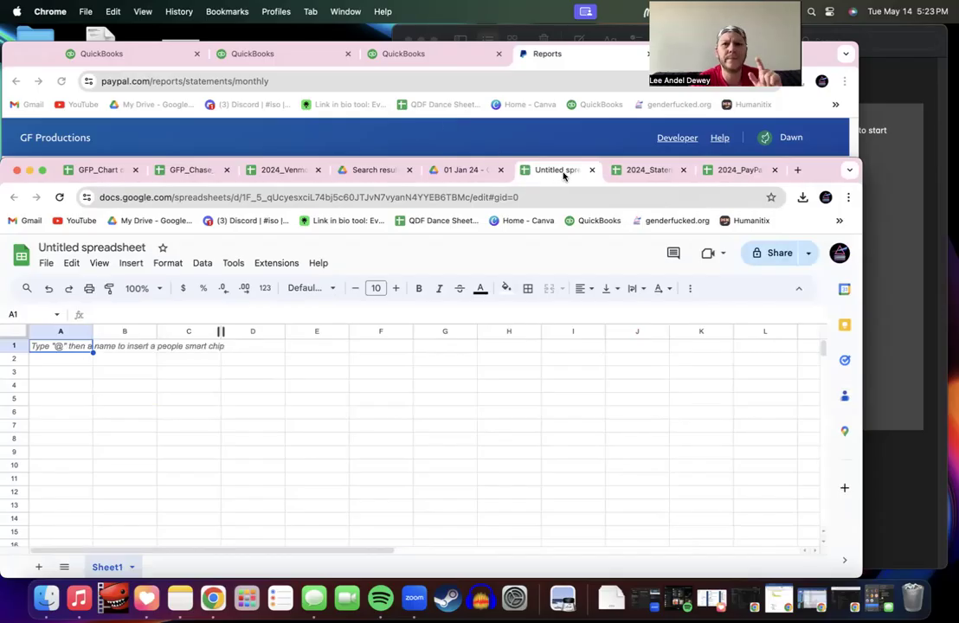
Step: Move between the tracker, the PayPal statements page and the Drive folder windows
{"action": "left_click", "coordinate": [728, 172]}
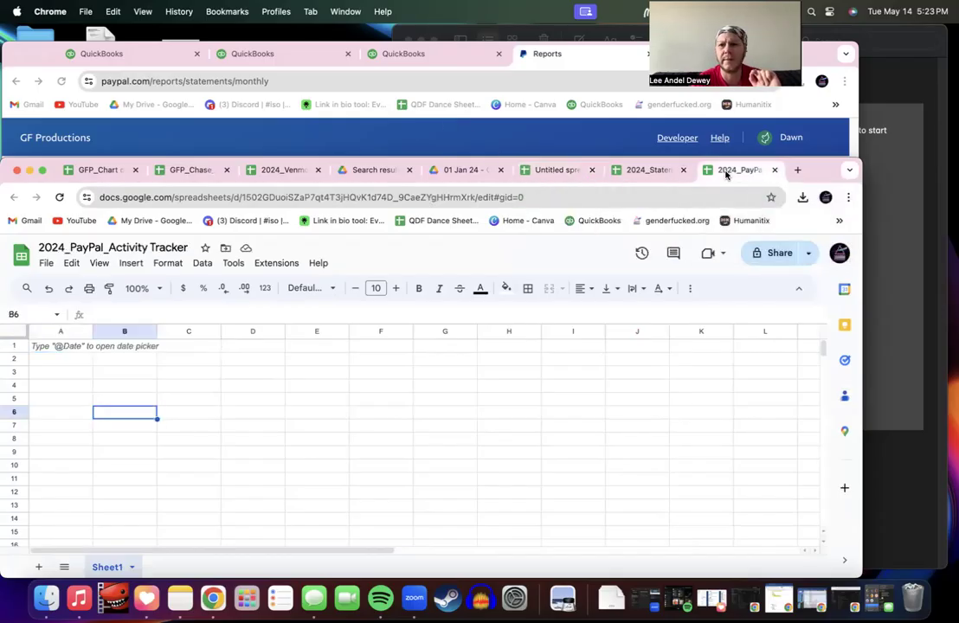
{"action": "left_click", "coordinate": [483, 172]}
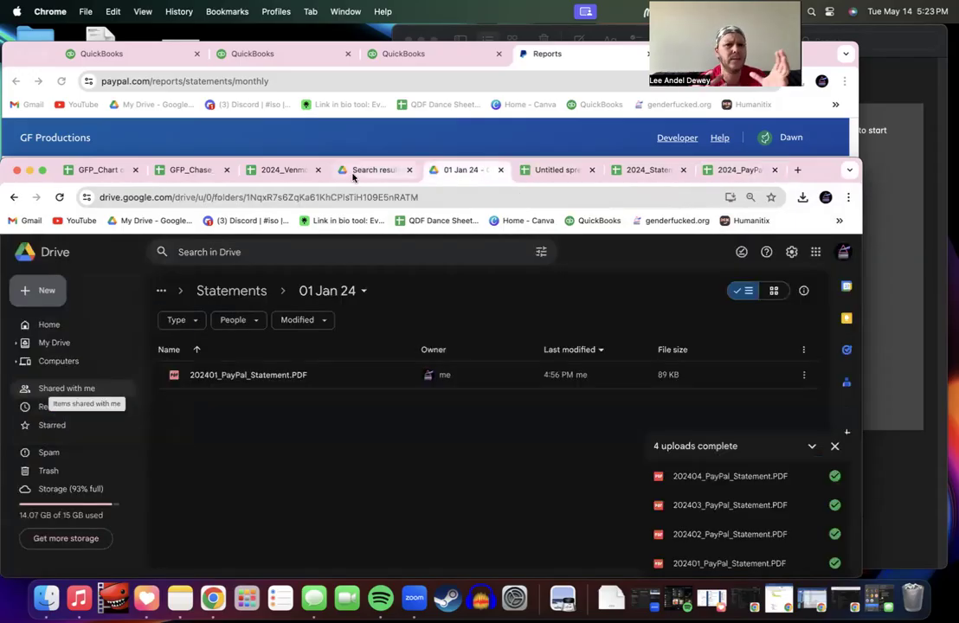
{"action": "left_click", "coordinate": [537, 60]}
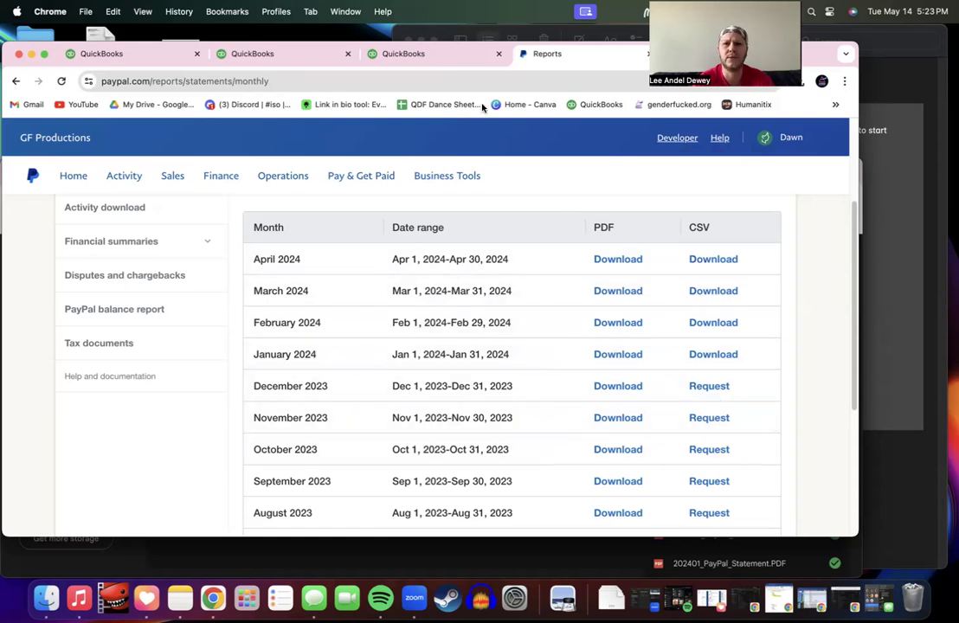
{"action": "left_click", "coordinate": [452, 559]}
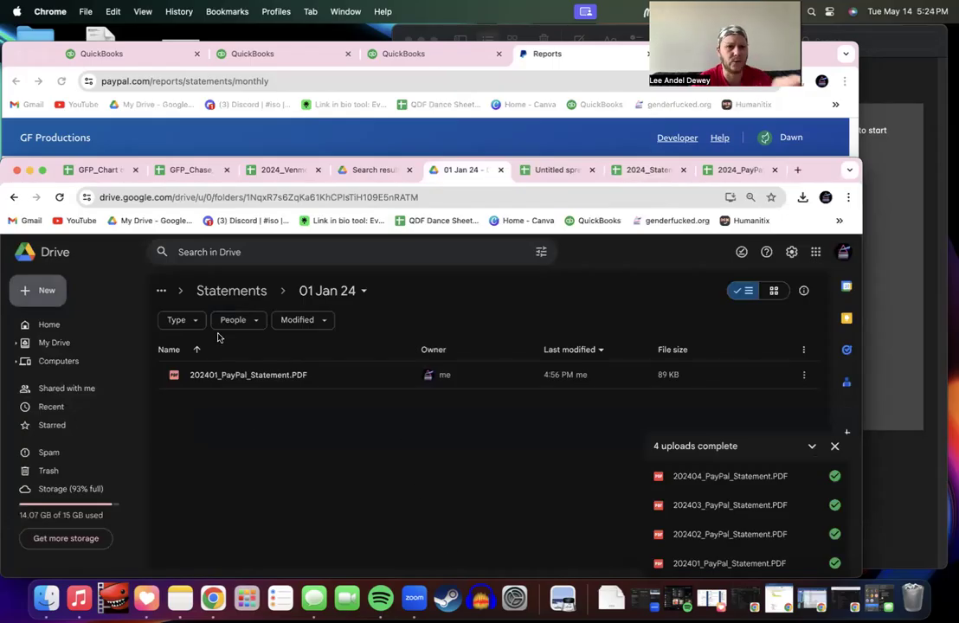
{"action": "left_click", "coordinate": [40, 299]}
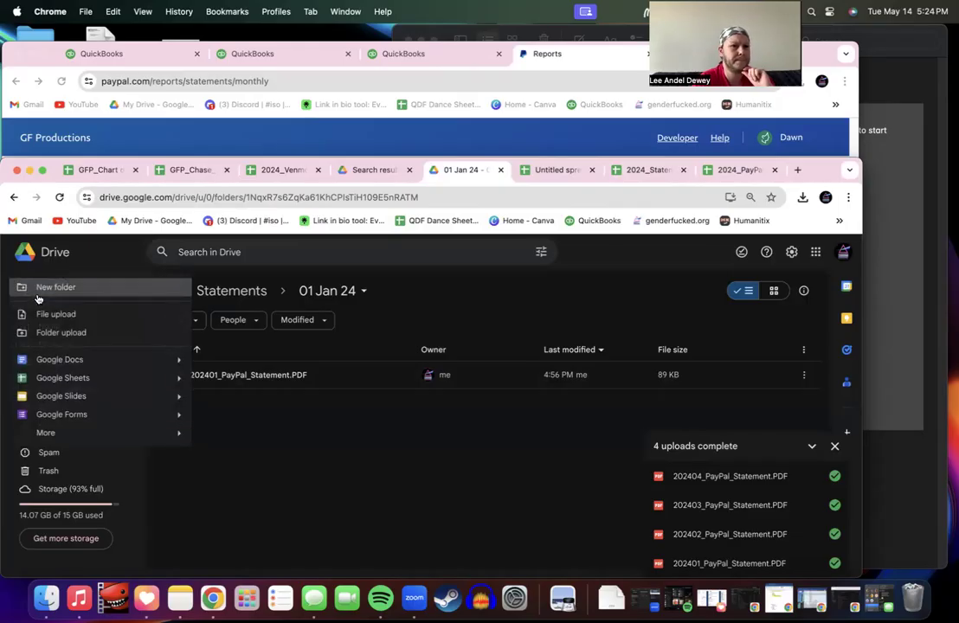
{"action": "left_click", "coordinate": [548, 169]}
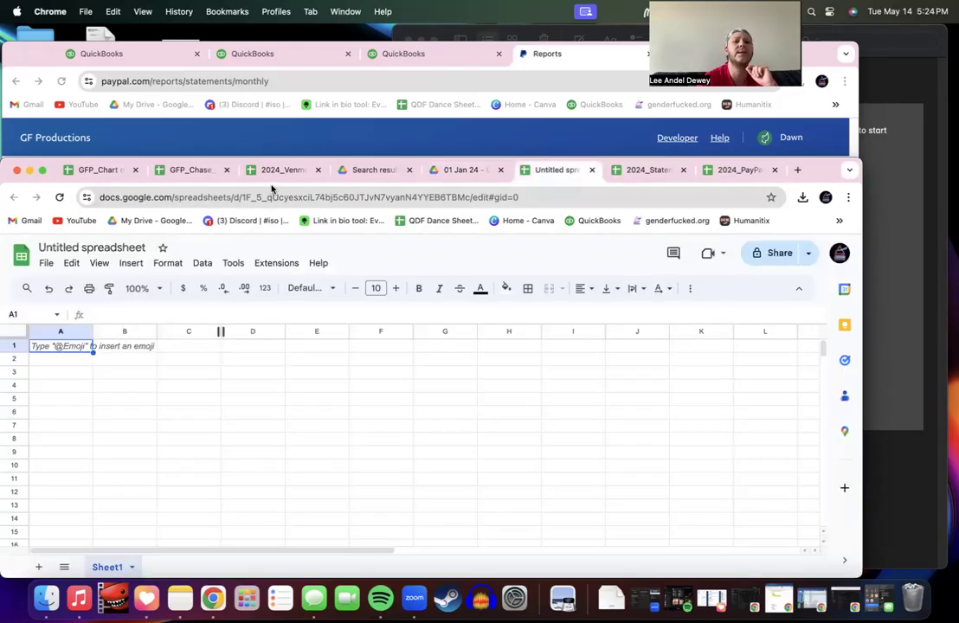
{"action": "left_click", "coordinate": [448, 171]}
Step: Reload and reopen the 01 Jan 24 folder, then switch to the untitled spreadsheet
{"action": "left_click", "coordinate": [387, 198]}
{"action": "key", "text": "Return"}
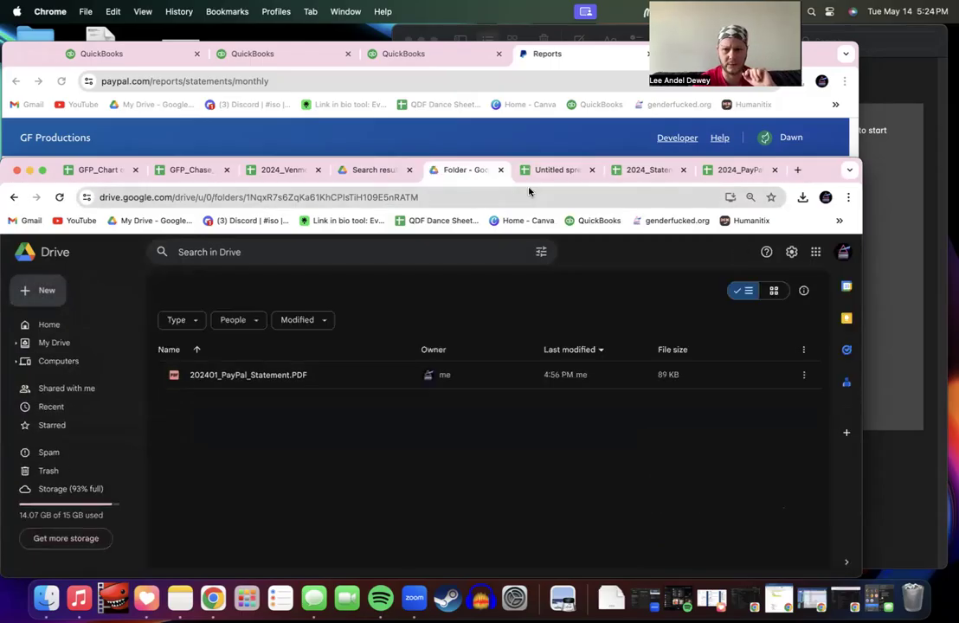
{"action": "left_click", "coordinate": [552, 171]}
{"action": "left_click", "coordinate": [470, 170]}
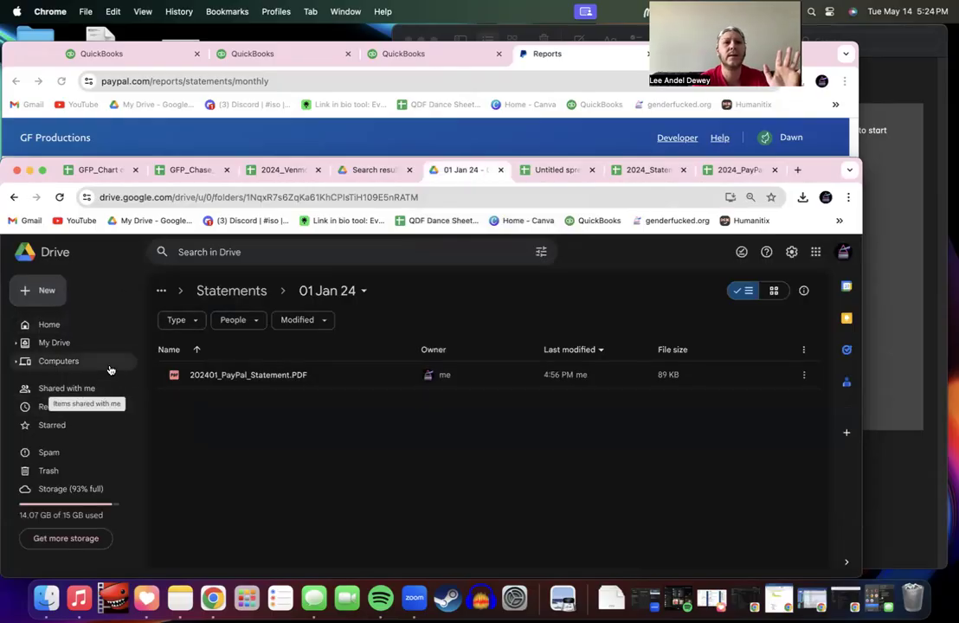
{"action": "left_click", "coordinate": [233, 293]}
{"action": "double_click", "coordinate": [216, 376]}
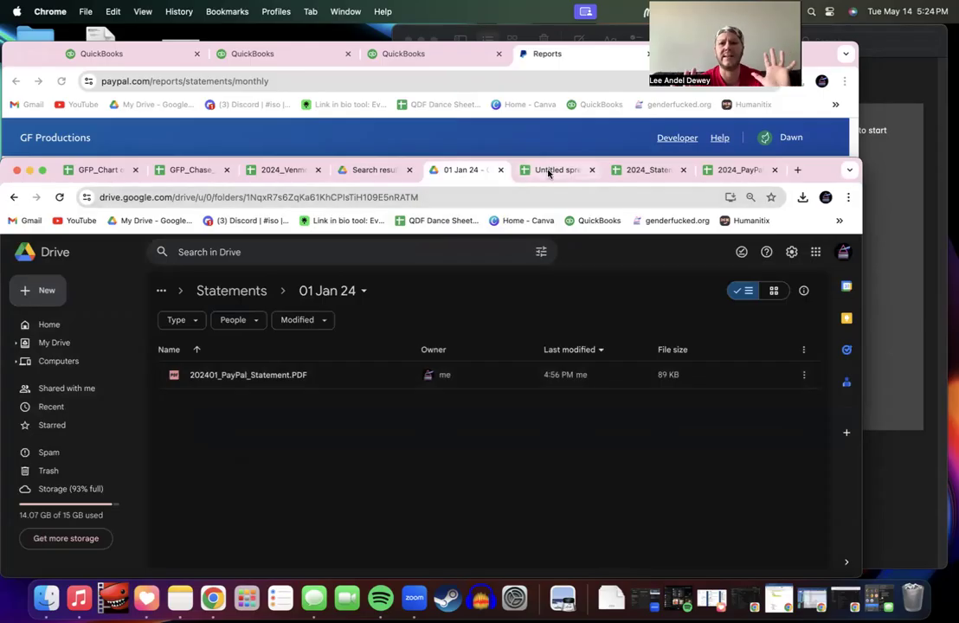
{"action": "left_click", "coordinate": [549, 172]}
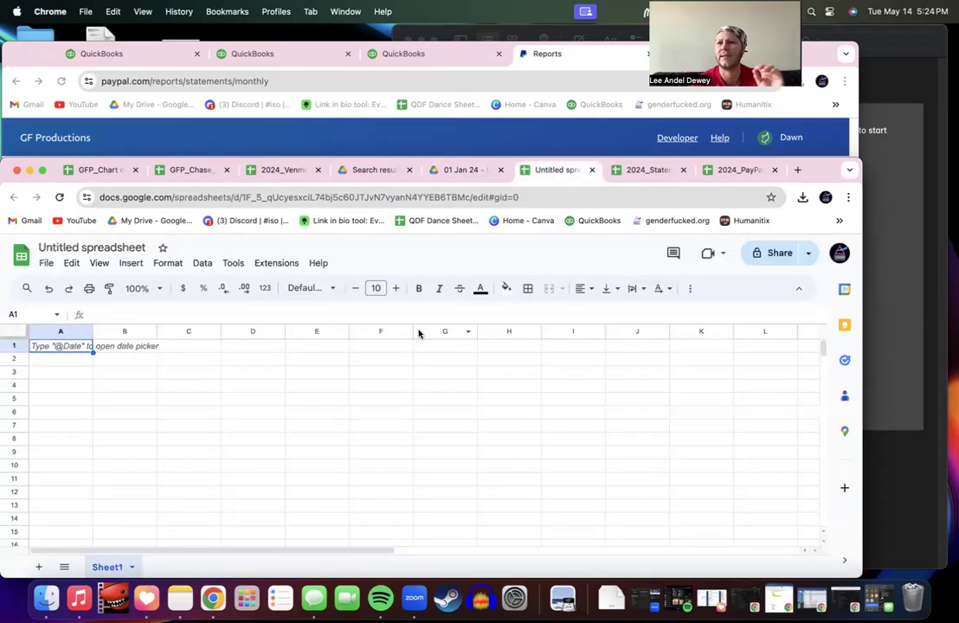
Step: Rename the untitled spreadsheet to '202401_PayPal_Activity Download'
{"action": "left_click", "coordinate": [47, 265]}
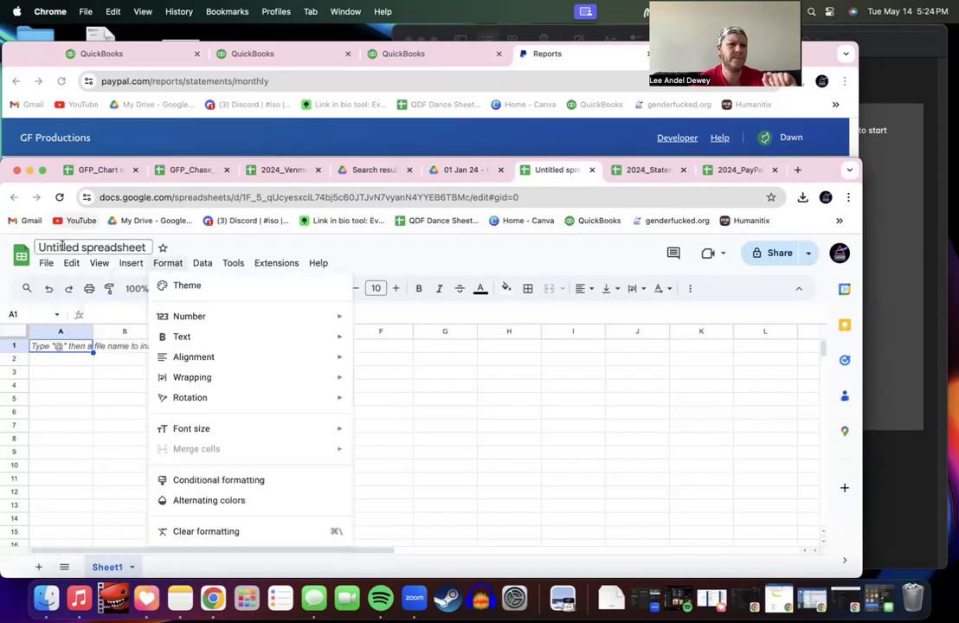
{"action": "left_click", "coordinate": [63, 249]}
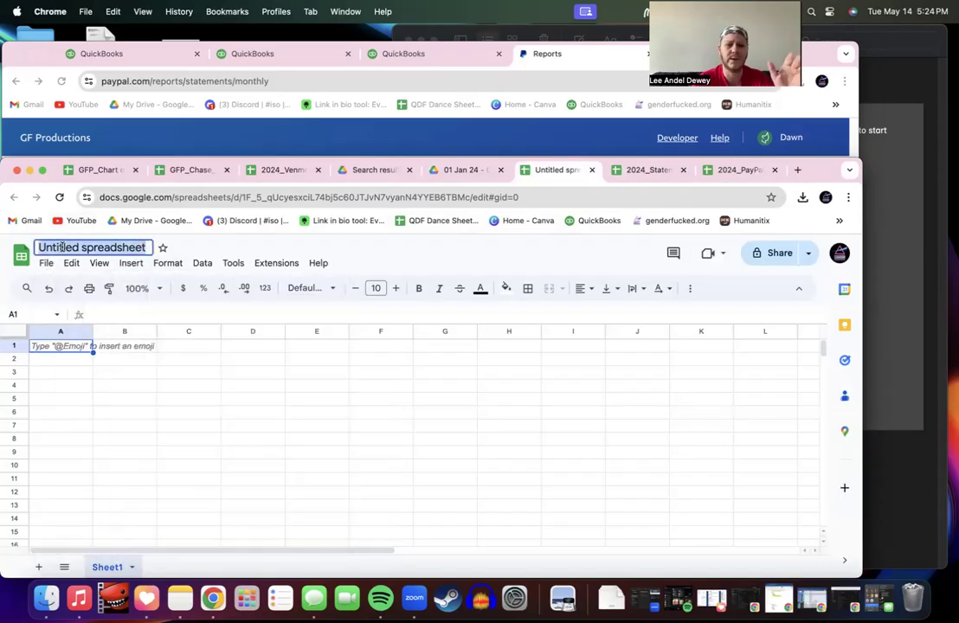
{"action": "type", "text": "202"}
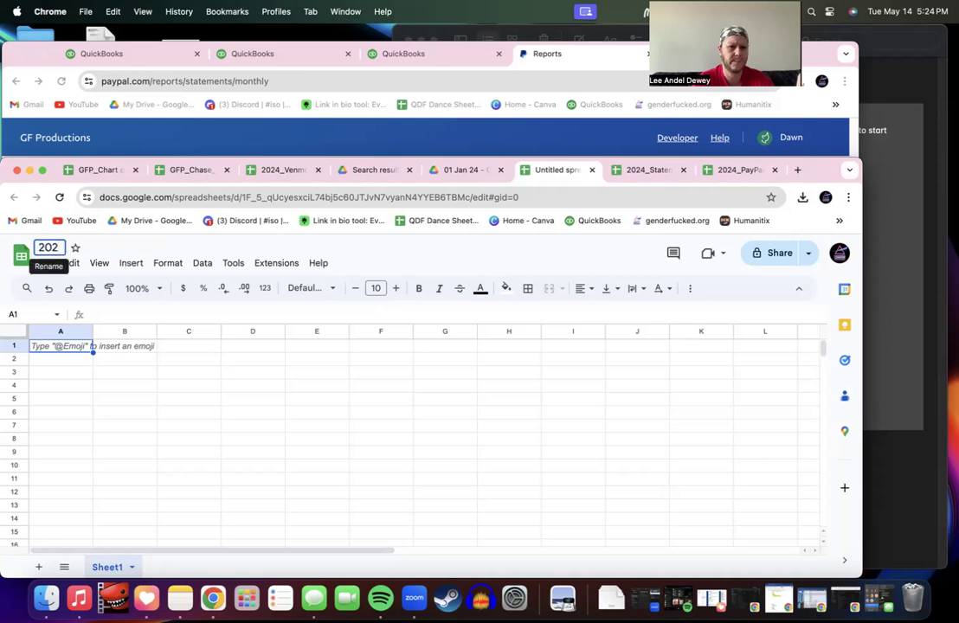
{"action": "type", "text": "4"}
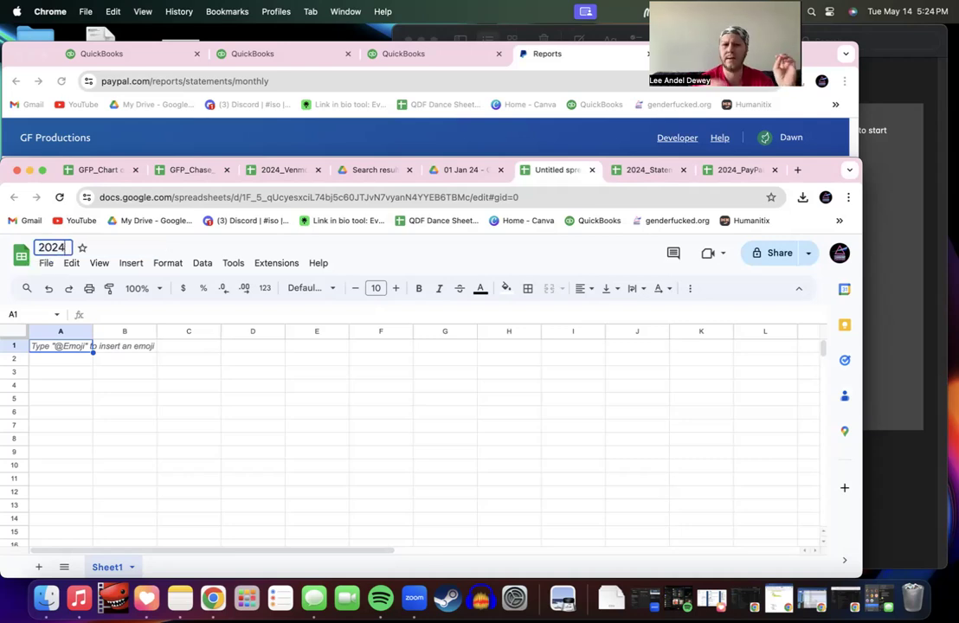
{"action": "type", "text": "01_"}
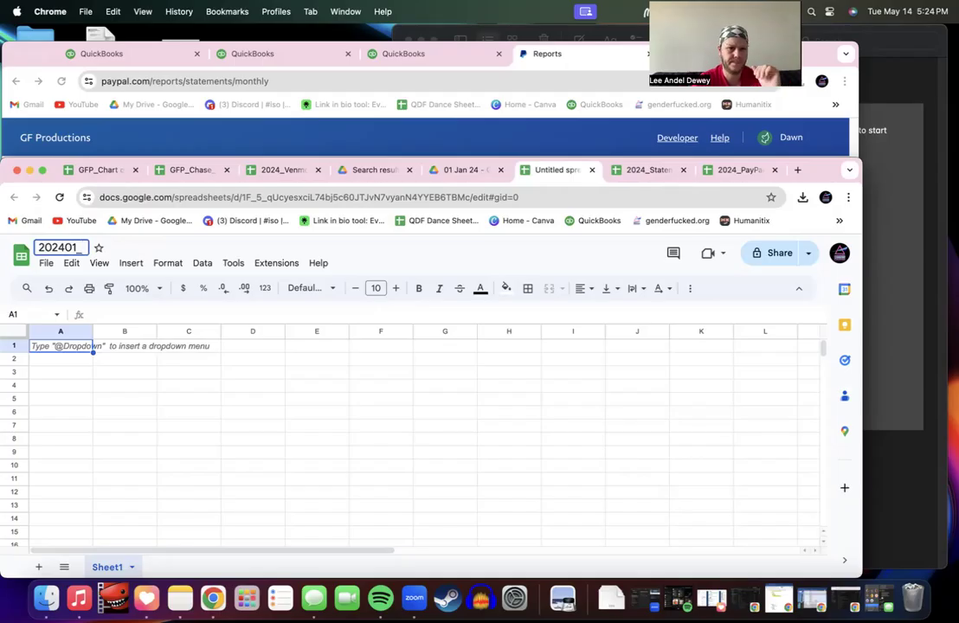
{"action": "type", "text": " Pay"}
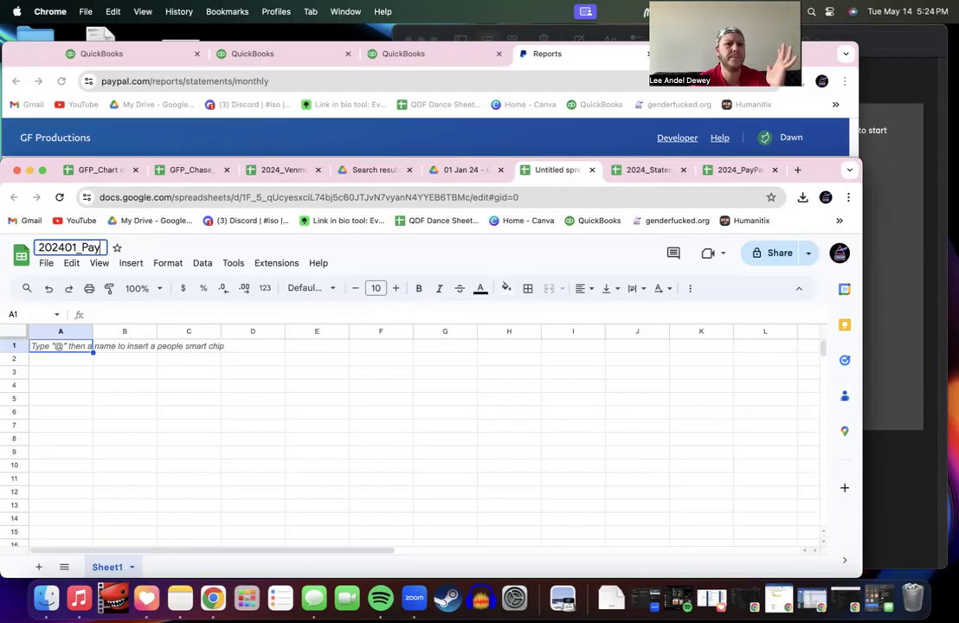
{"action": "type", "text": "Pal_"}
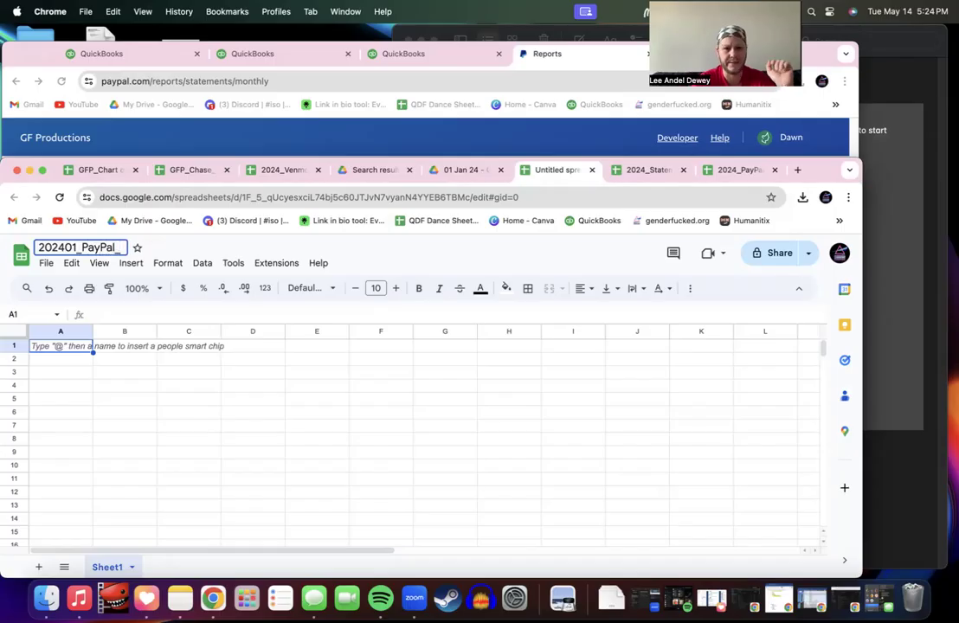
{"action": "type", "text": "Act"}
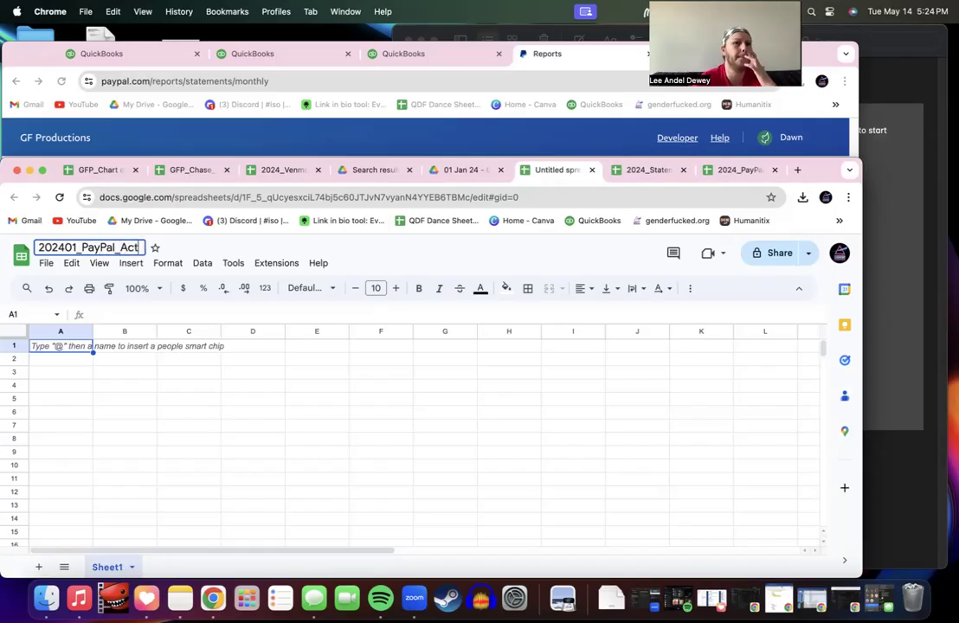
{"action": "type", "text": "ivity Download"}
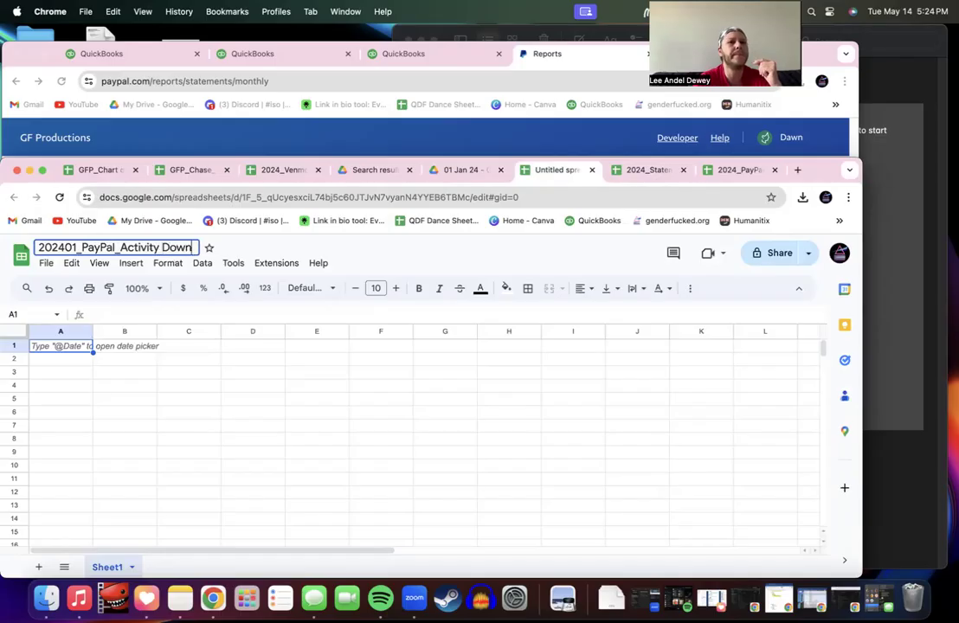
{"action": "left_click", "coordinate": [109, 350]}
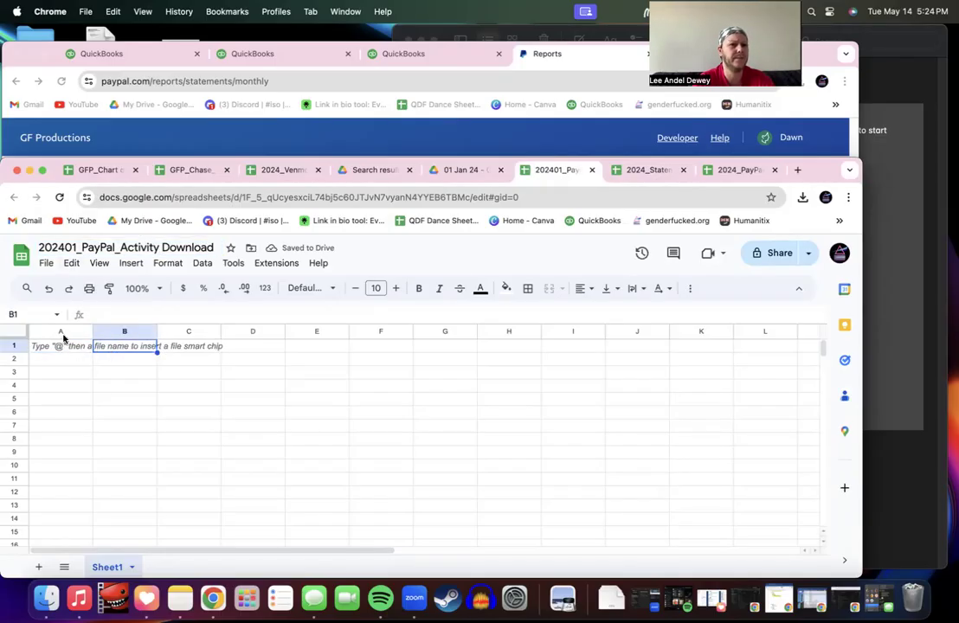
{"action": "left_click", "coordinate": [45, 264]}
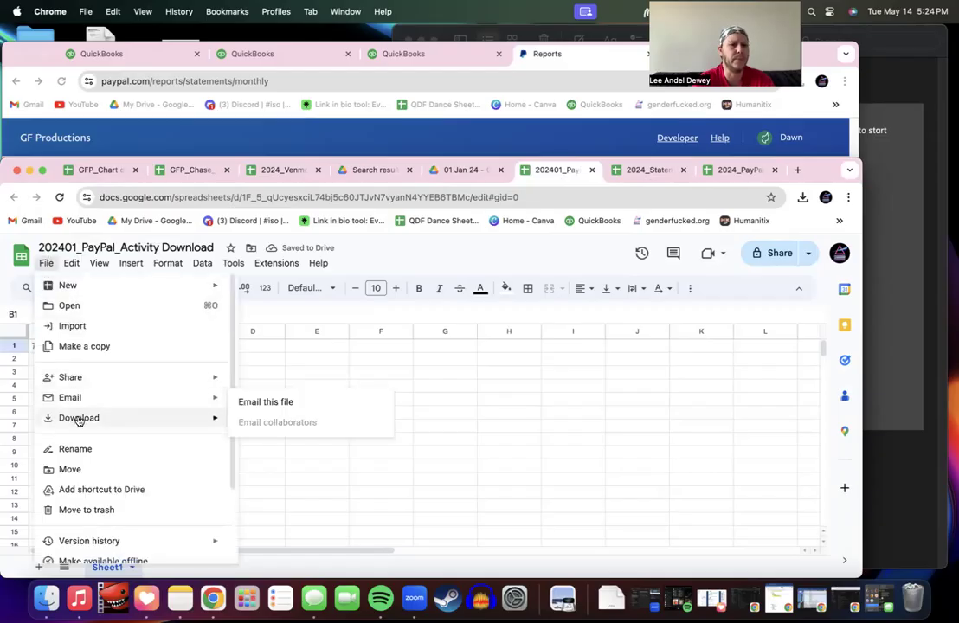
Step: Import the January PayPal activity CSV, replacing the spreadsheet's contents
{"action": "left_click", "coordinate": [83, 326]}
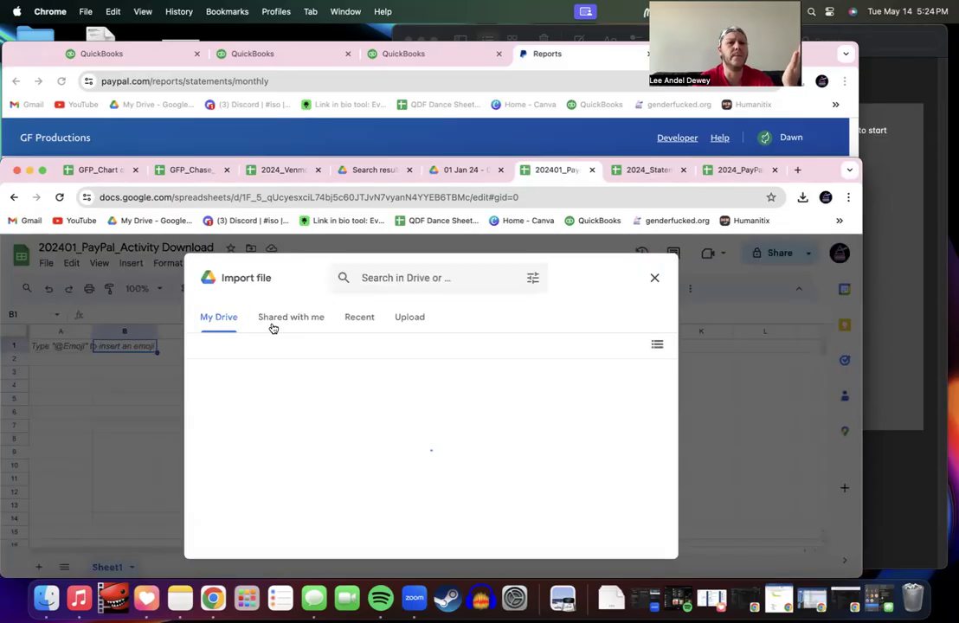
{"action": "left_click", "coordinate": [398, 329]}
{"action": "left_click", "coordinate": [426, 490]}
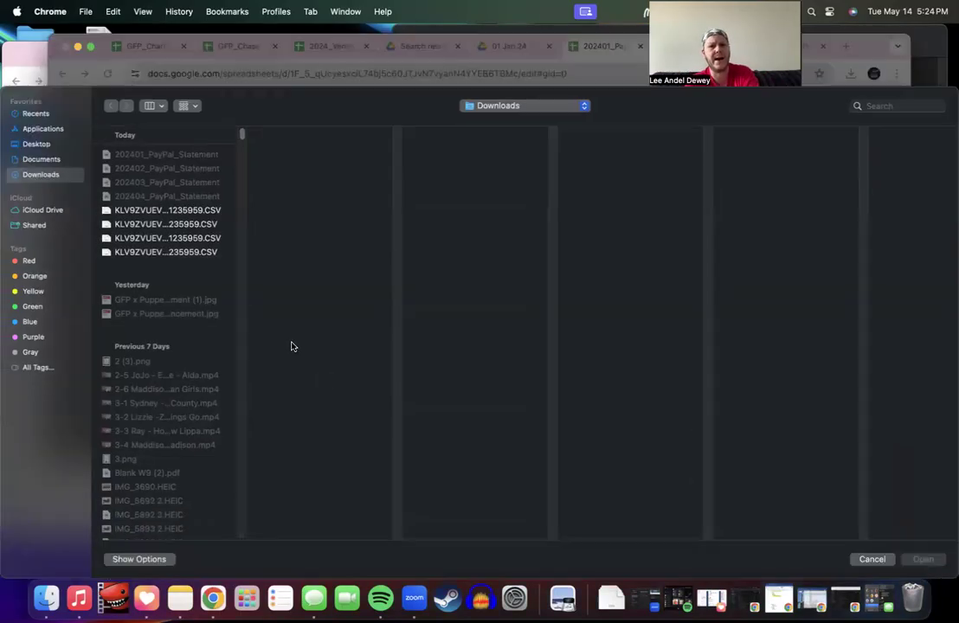
{"action": "left_click", "coordinate": [165, 154]}
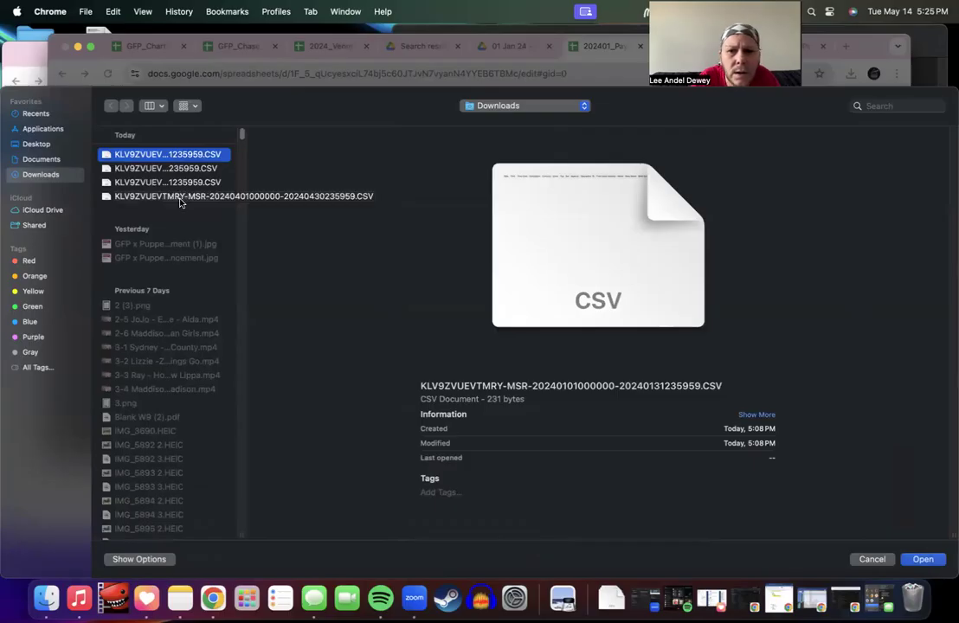
{"action": "key", "text": "Down"}
{"action": "key", "text": "Down"}
{"action": "key", "text": "Down"}
{"action": "key", "text": "Up"}
{"action": "key", "text": "Up"}
{"action": "key", "text": "Up"}
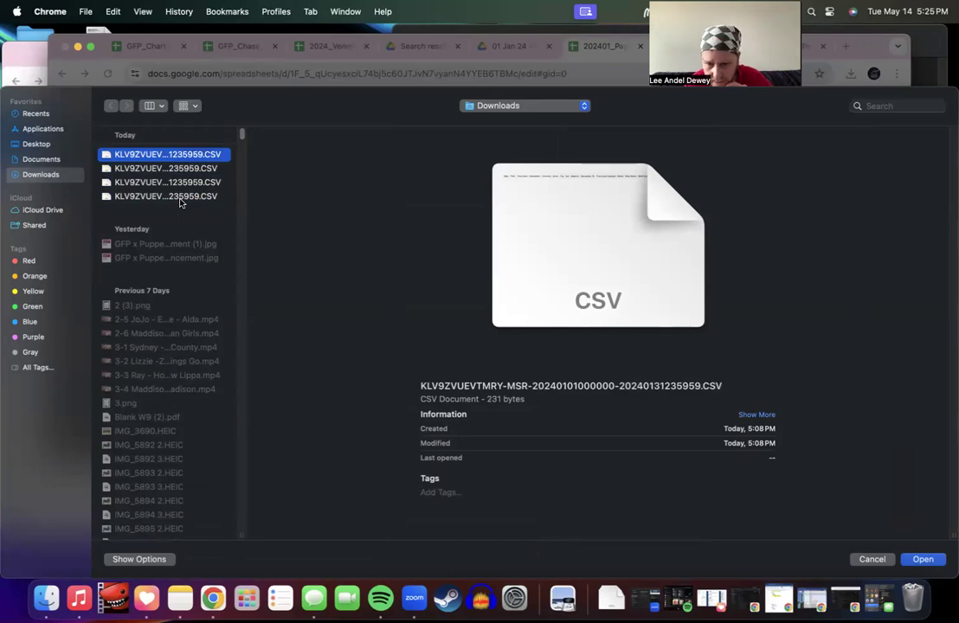
{"action": "key", "text": "Return"}
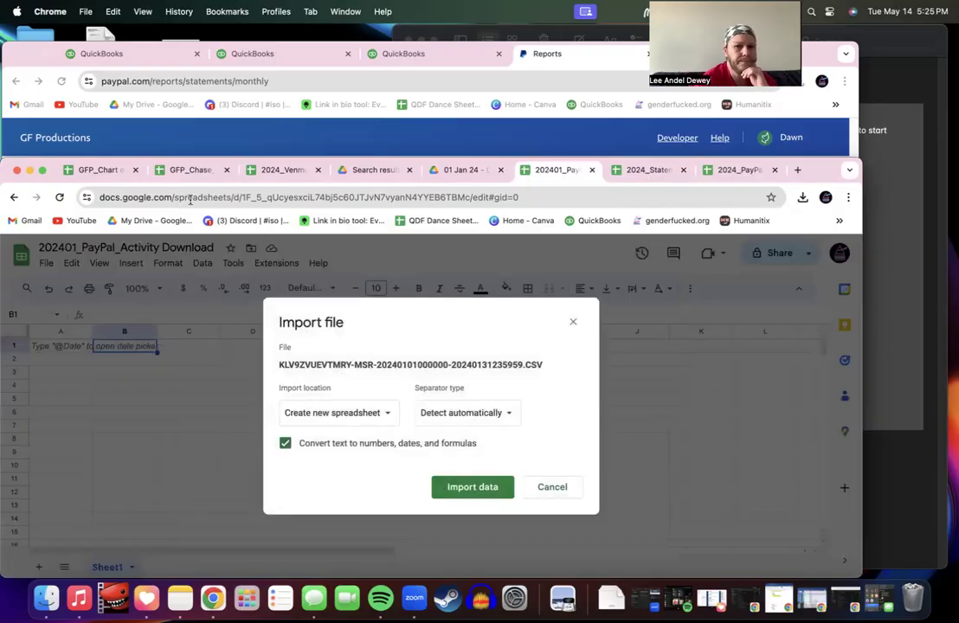
{"action": "left_click", "coordinate": [374, 414]}
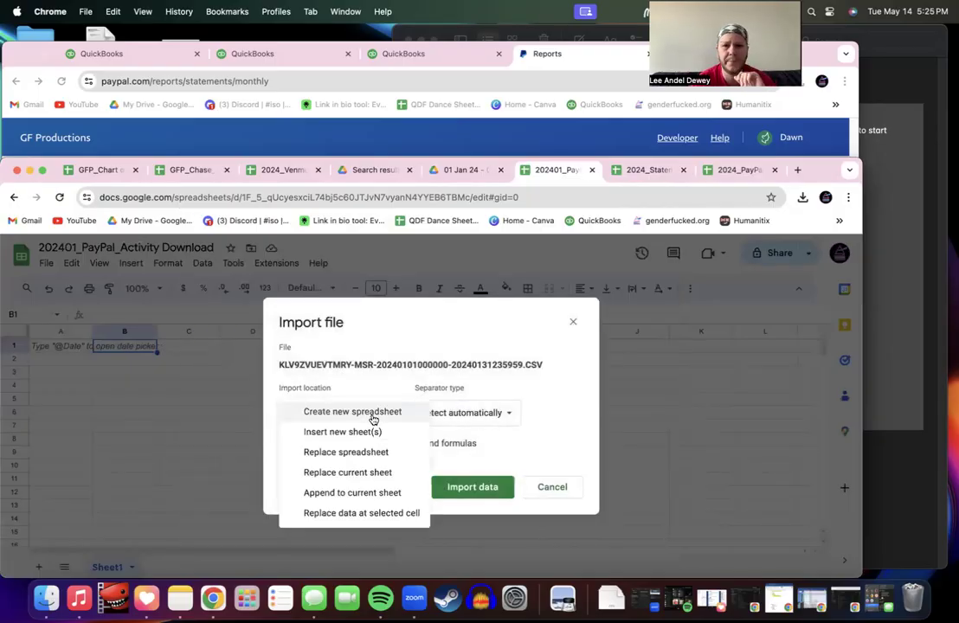
{"action": "left_click", "coordinate": [367, 453]}
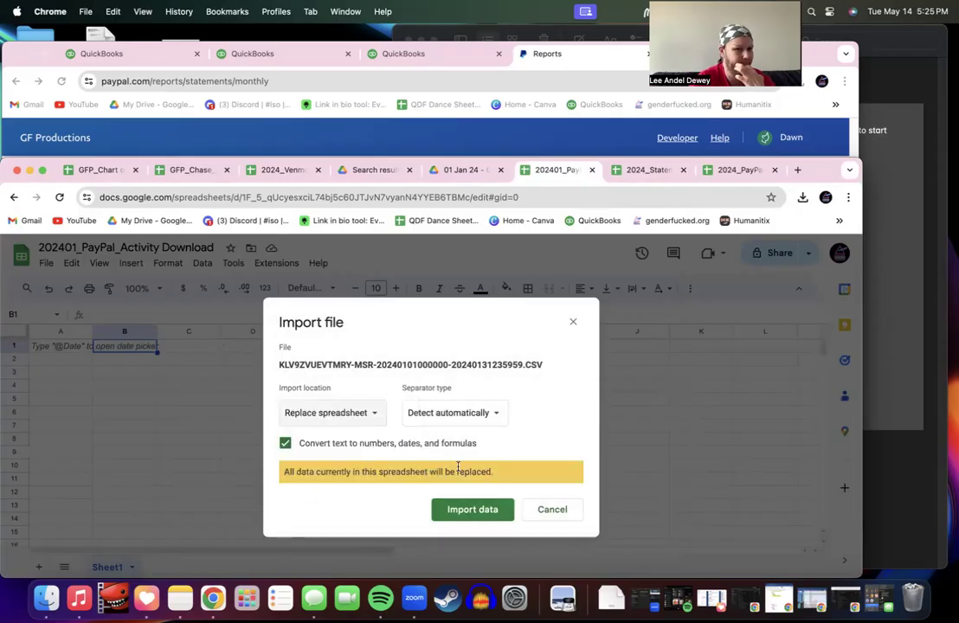
{"action": "left_click", "coordinate": [467, 511]}
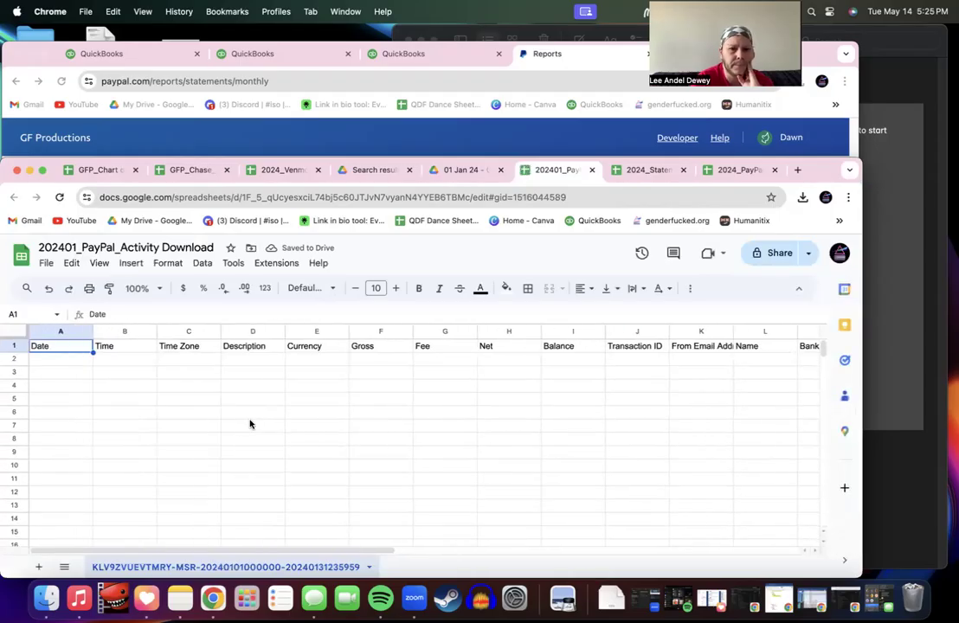
{"action": "scroll", "coordinate": [249, 425], "scroll_direction": "right", "scroll_amount": 10}
{"action": "scroll", "coordinate": [250, 424], "scroll_direction": "left", "scroll_amount": 10}
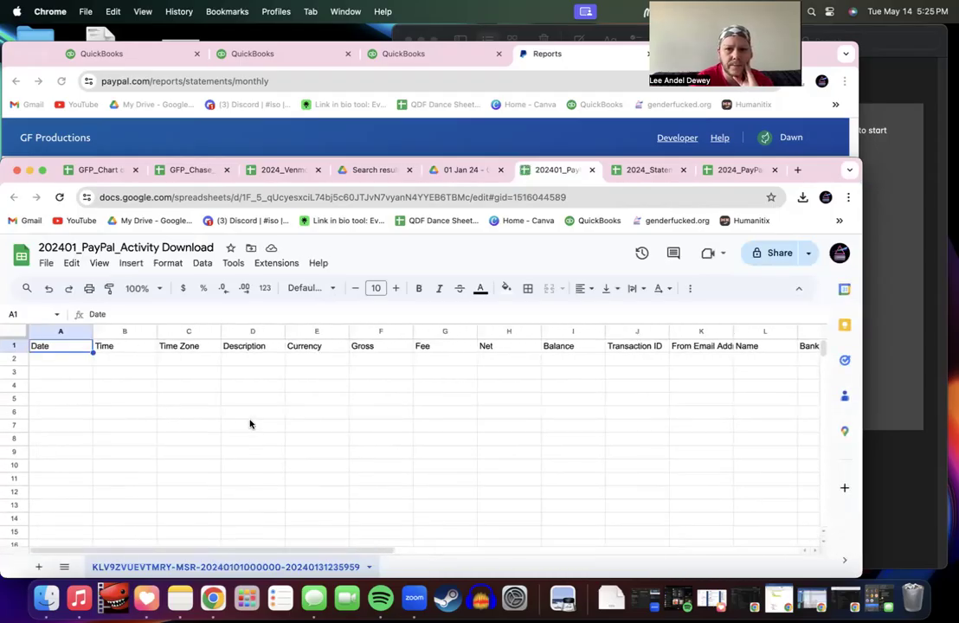
{"action": "left_click", "coordinate": [125, 360]}
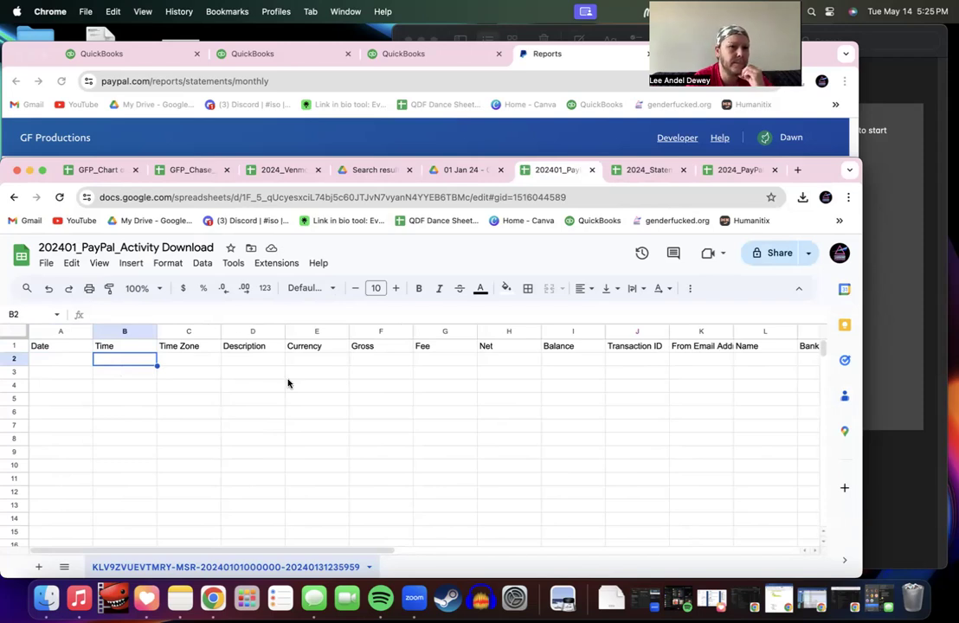
Step: Rename the spreadsheet to 'dlt'
{"action": "left_click", "coordinate": [143, 247]}
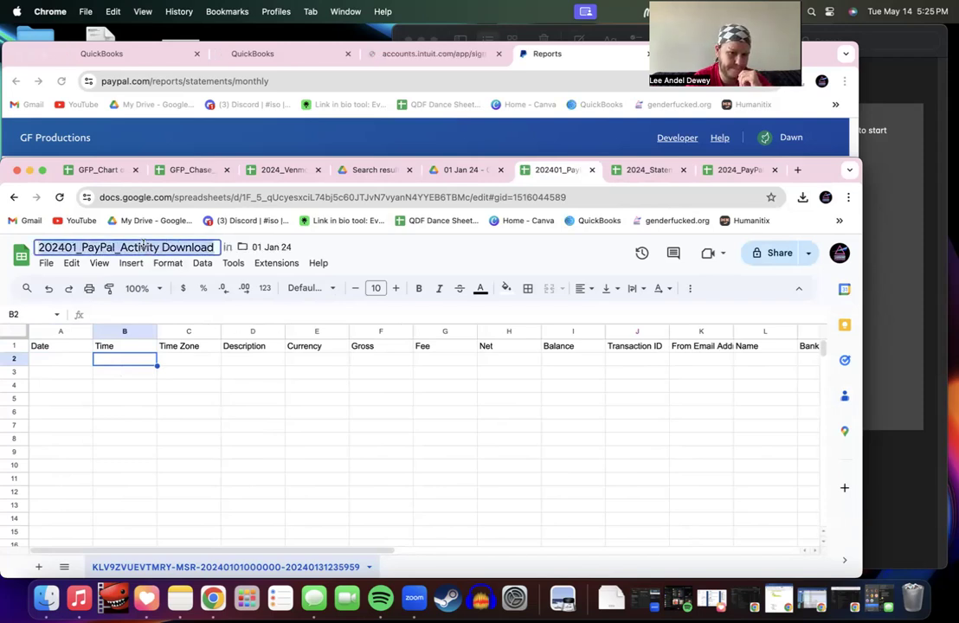
{"action": "type", "text": "dlt"}
{"action": "left_click", "coordinate": [210, 394]}
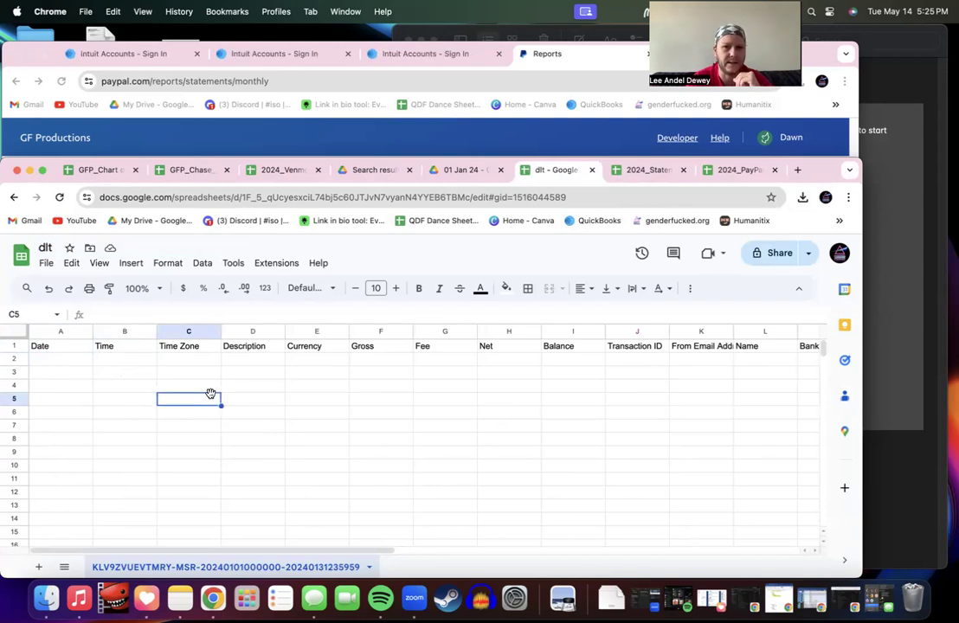
Step: Reload the 01 Jan 24 Drive folder and move the dlt spreadsheet to the trash
{"action": "left_click", "coordinate": [529, 171]}
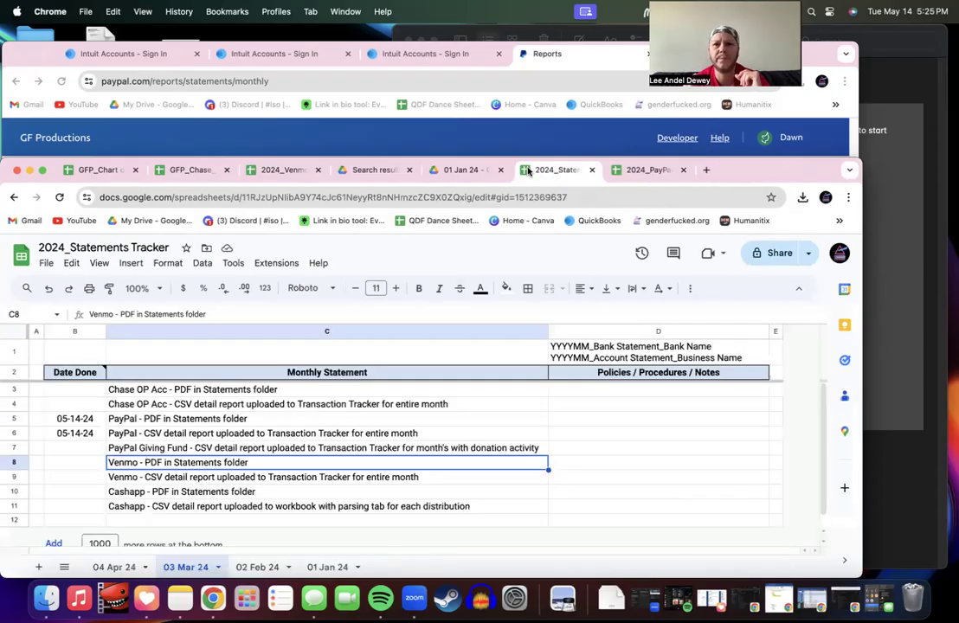
{"action": "left_click", "coordinate": [472, 170]}
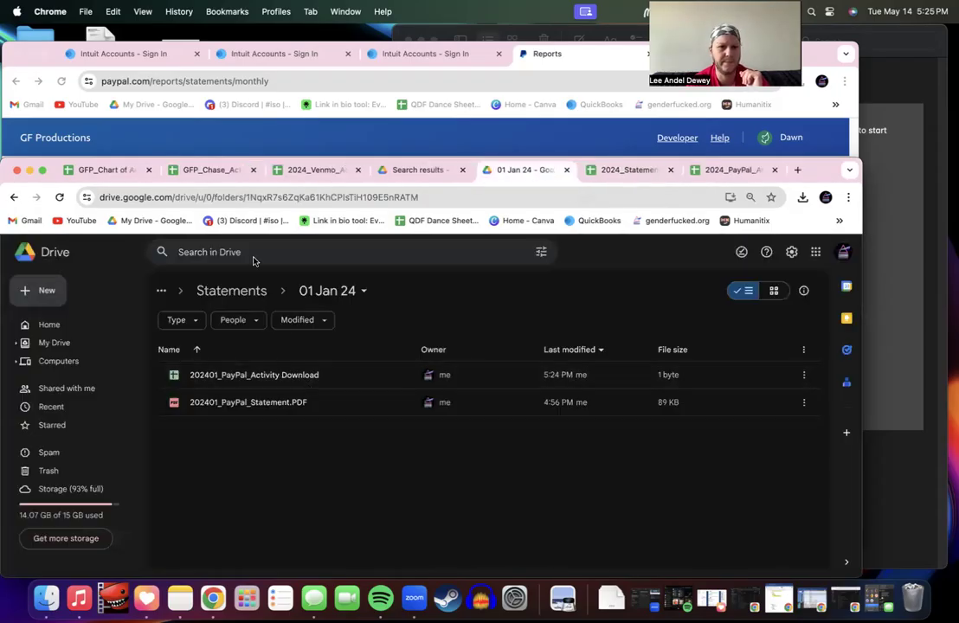
{"action": "key", "text": "super+l"}
{"action": "key", "text": "Return"}
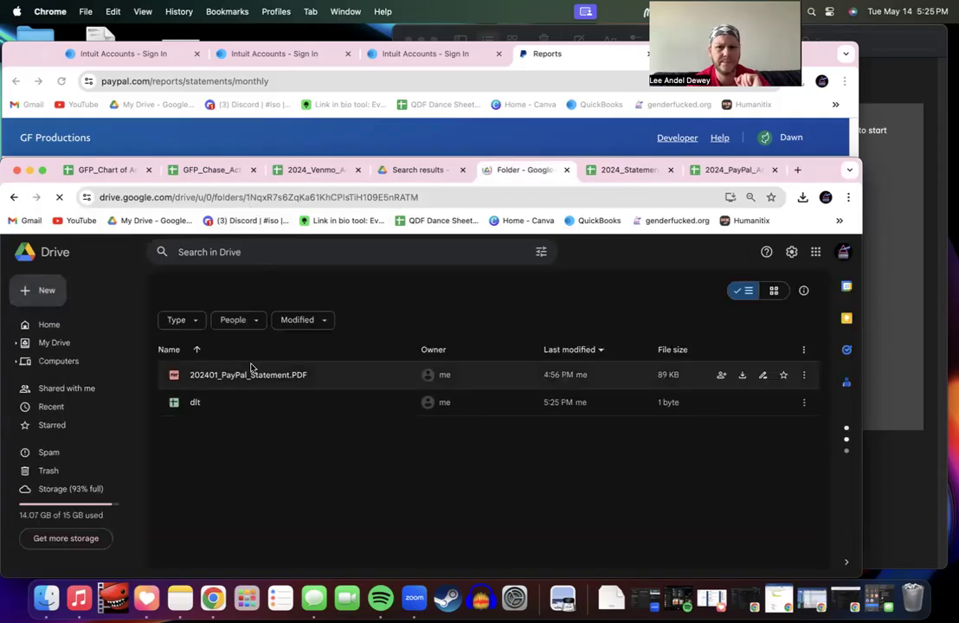
{"action": "right_click", "coordinate": [230, 400]}
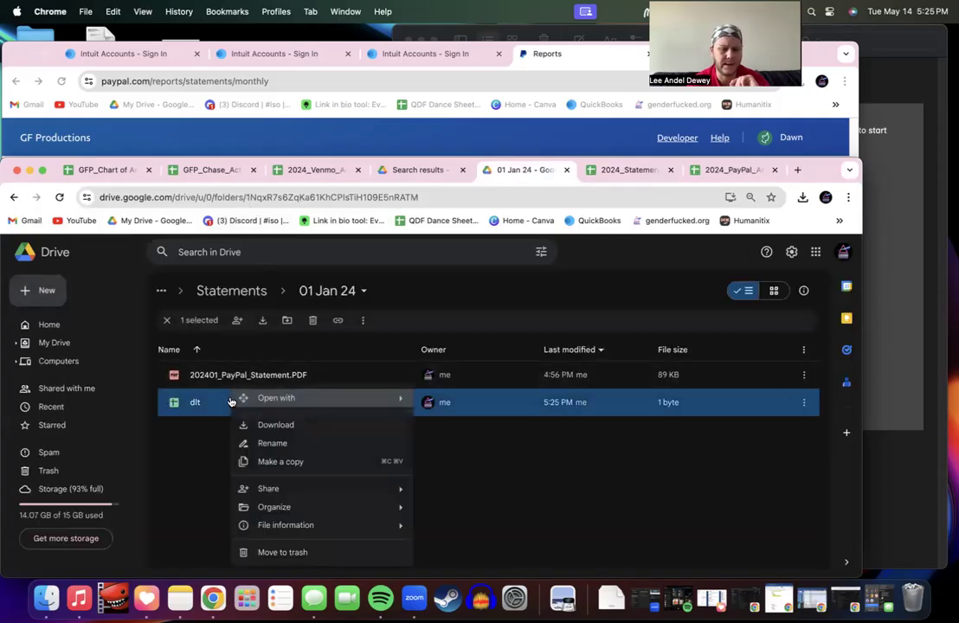
{"action": "left_click", "coordinate": [273, 554]}
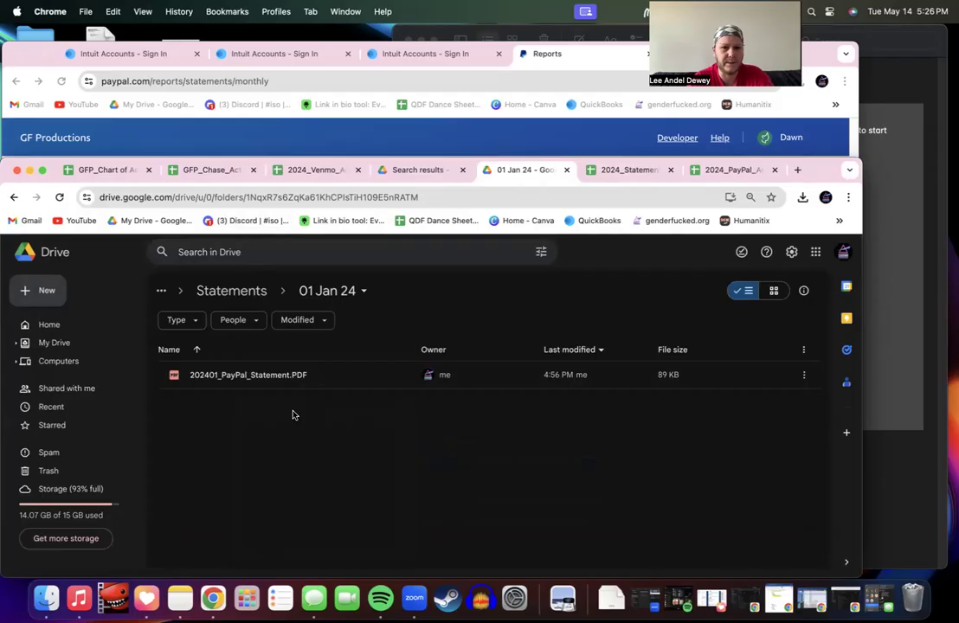
Step: Go back to the Statements folder and open the 02 Feb 24 folder
{"action": "left_click", "coordinate": [242, 293]}
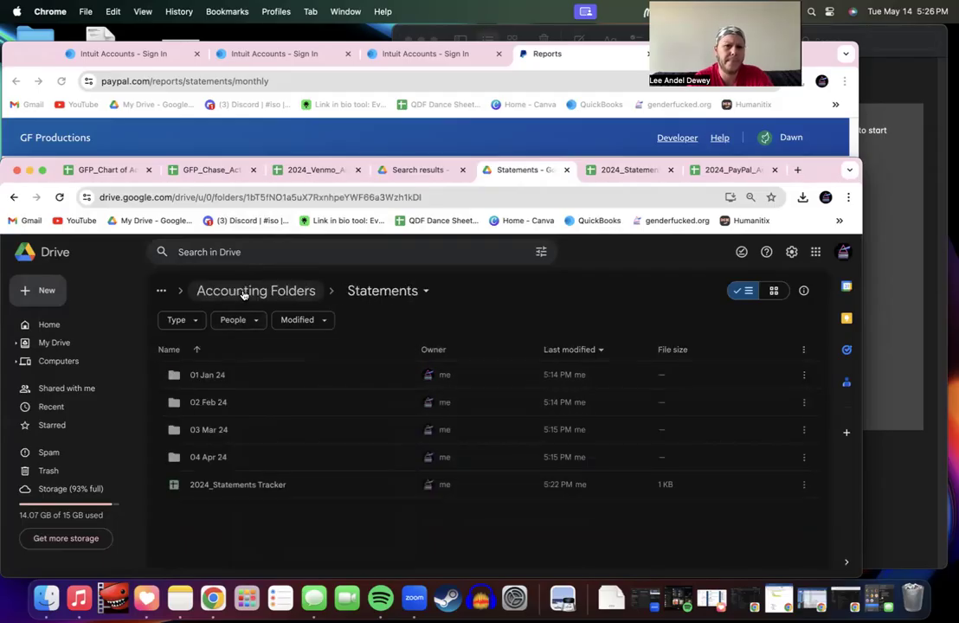
{"action": "double_click", "coordinate": [242, 400]}
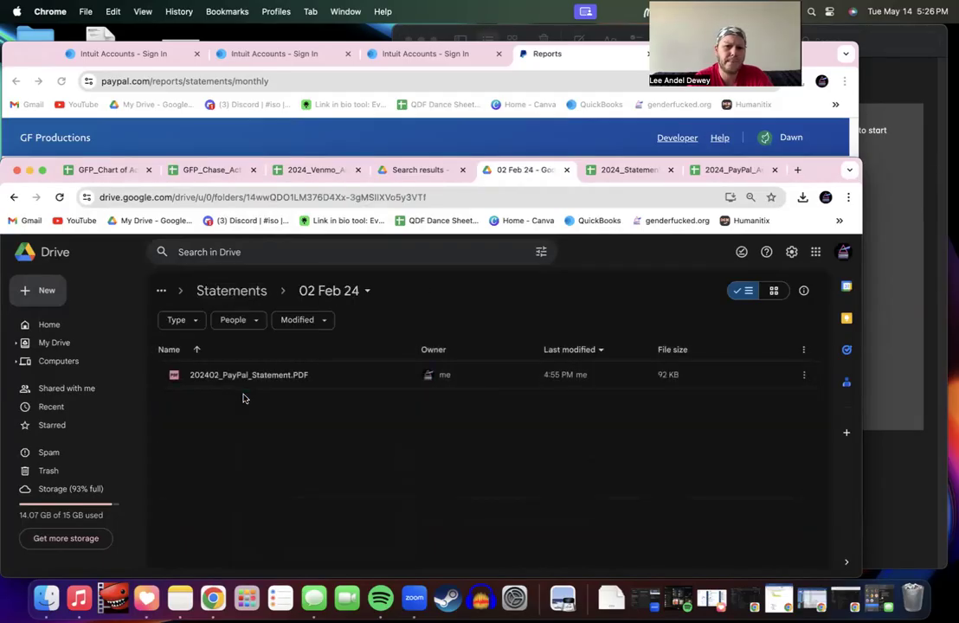
{"action": "left_click", "coordinate": [39, 291]}
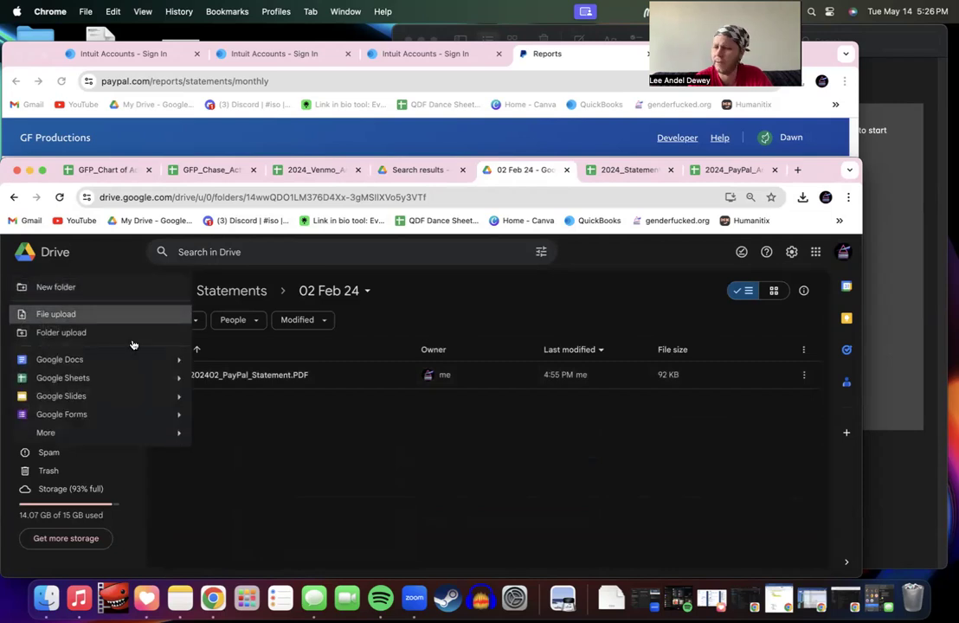
{"action": "left_click", "coordinate": [289, 436]}
Step: Review the 202402_PayPal_Statement.PDF, which ends at 9.22, then close the preview
{"action": "double_click", "coordinate": [285, 377]}
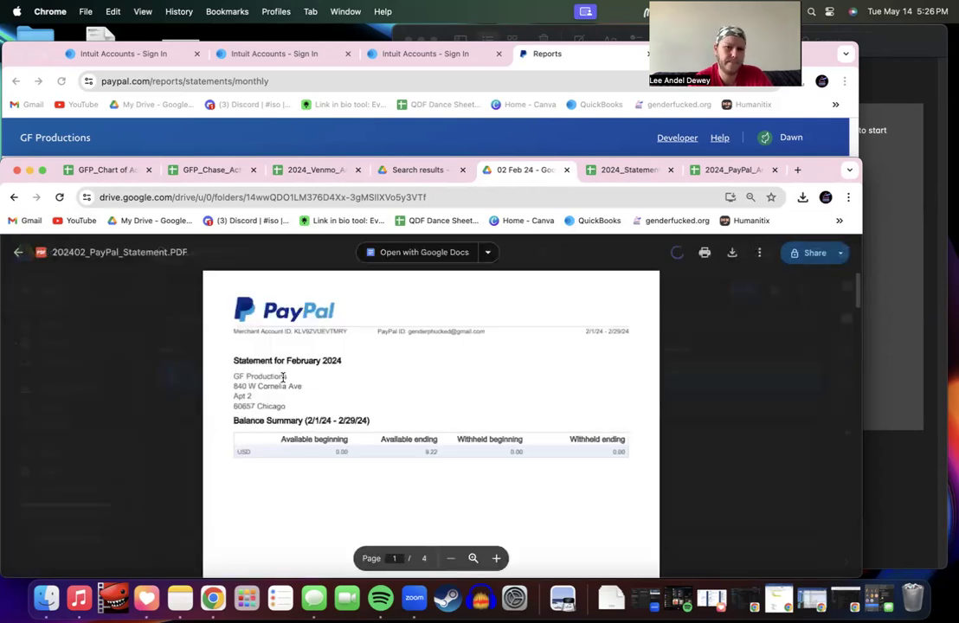
{"action": "scroll", "coordinate": [283, 377], "scroll_direction": "down", "scroll_amount": 5}
{"action": "scroll", "coordinate": [283, 377], "scroll_direction": "up", "scroll_amount": 5}
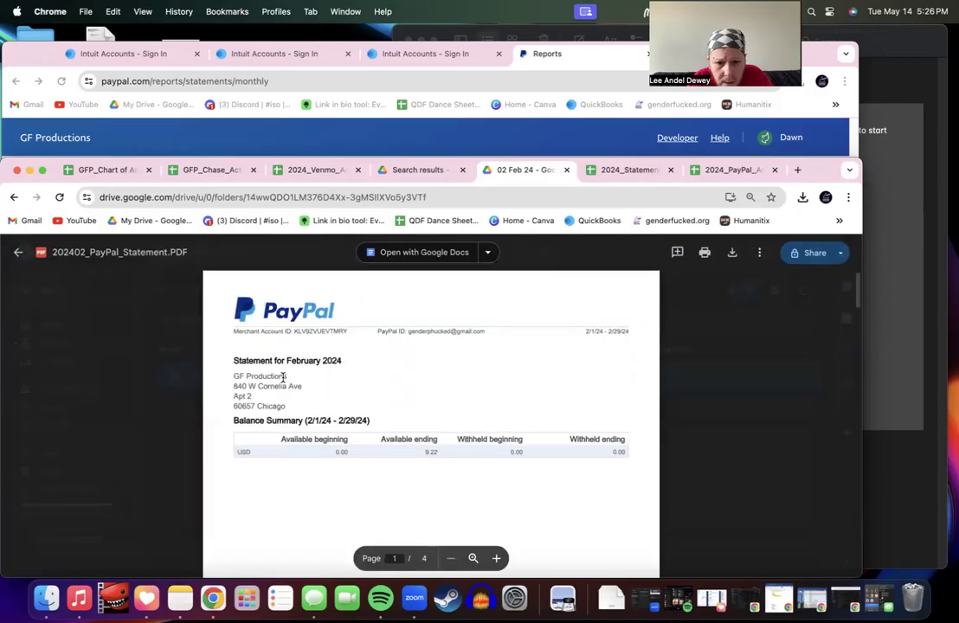
{"action": "scroll", "coordinate": [433, 465], "scroll_direction": "down", "scroll_amount": 10}
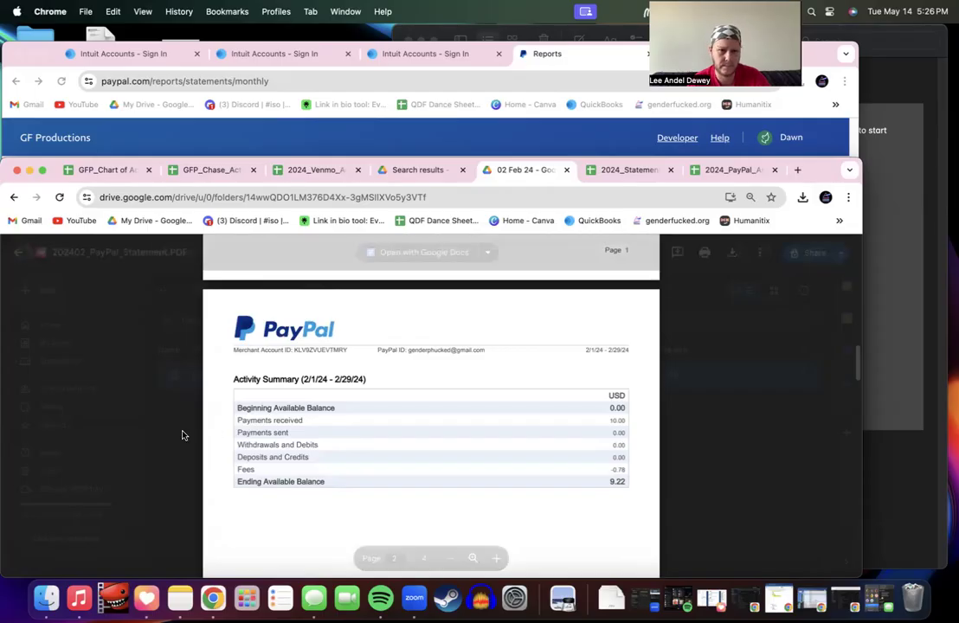
{"action": "left_click", "coordinate": [17, 252]}
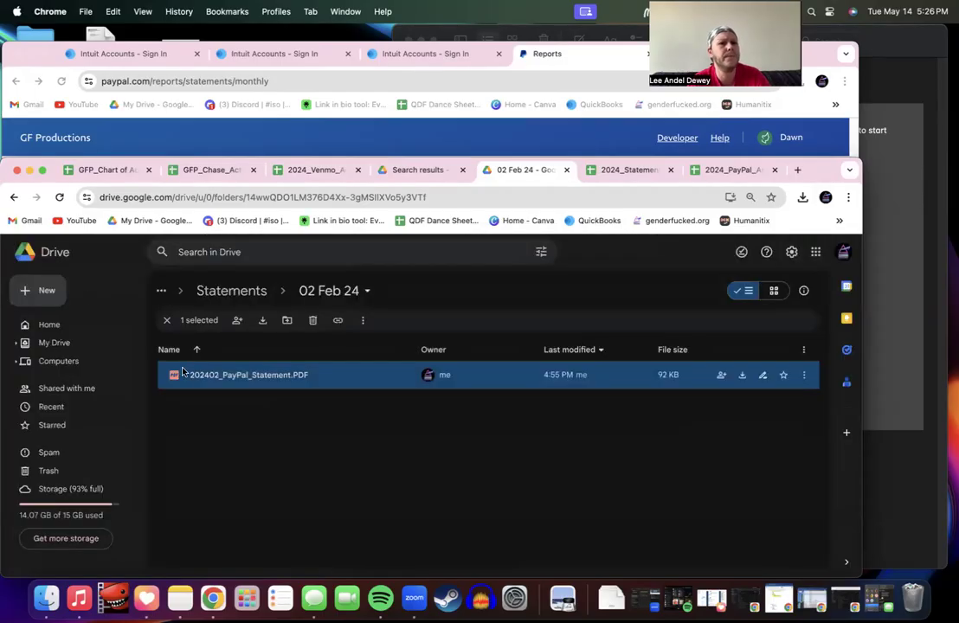
{"action": "left_click", "coordinate": [36, 291]}
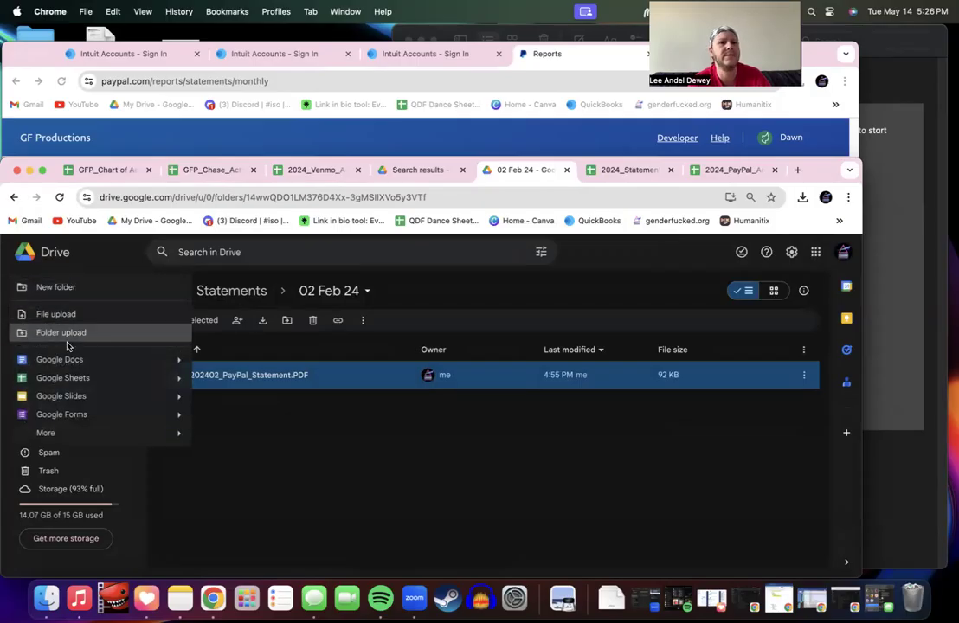
Step: Create a blank spreadsheet in the folder titled '202402_PayPal_Activity Download'
{"action": "left_click", "coordinate": [70, 377]}
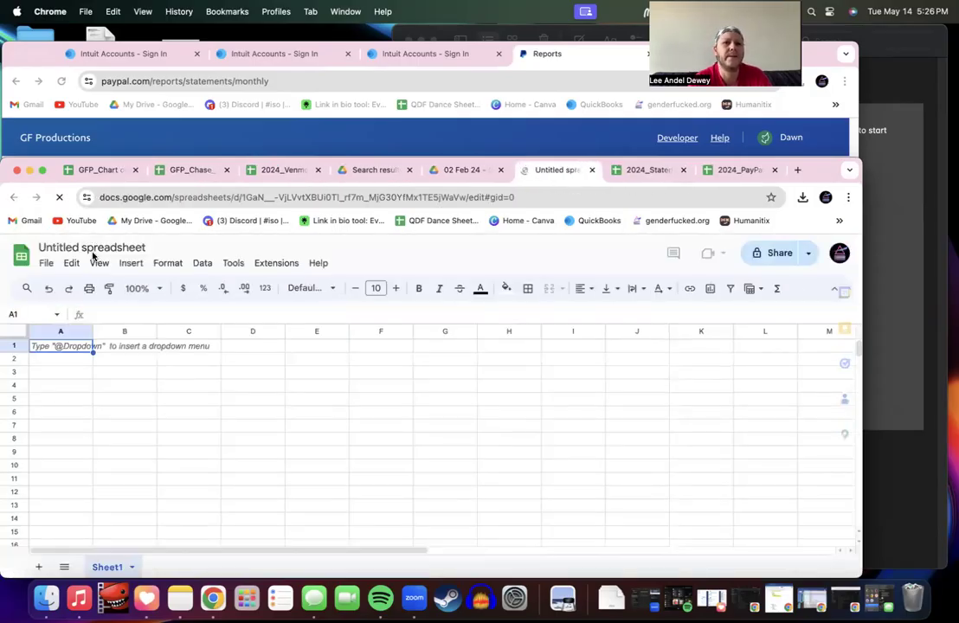
{"action": "left_click", "coordinate": [90, 247]}
{"action": "type", "text": "02"}
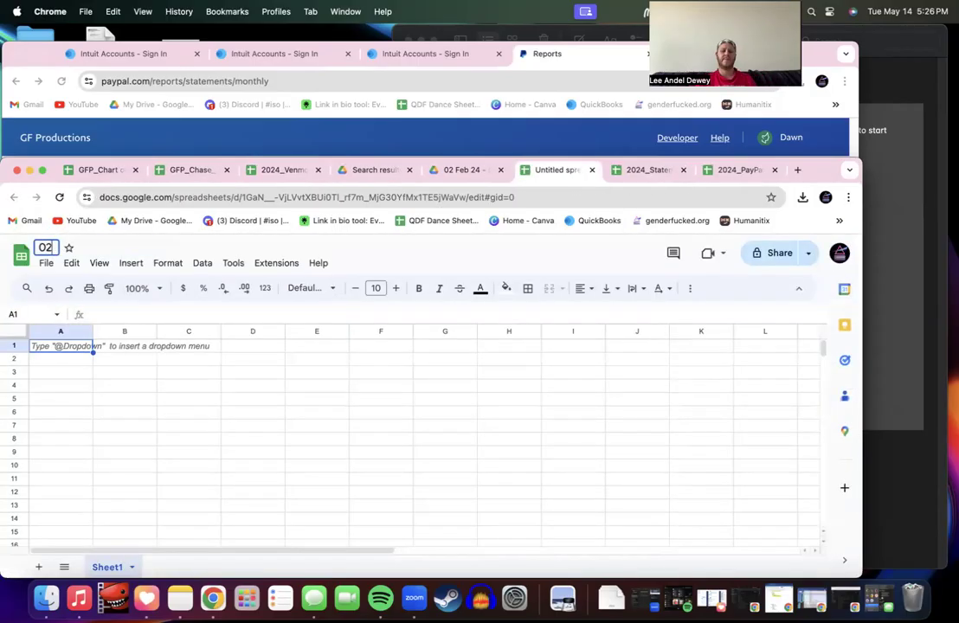
{"action": "key", "text": "BackSpace"}
{"action": "key", "text": "BackSpace"}
{"action": "type", "text": "2024"}
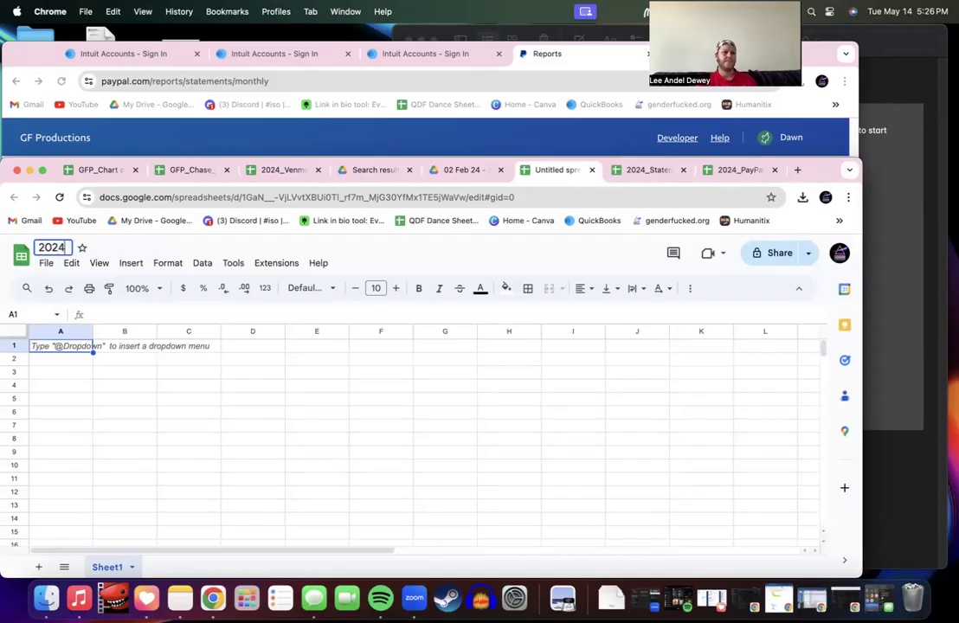
{"action": "type", "text": "02_P"}
{"action": "type", "text": "Activity"}
{"action": "type", "text": " Downl"}
{"action": "type", "text": "oad"}
{"action": "left_click", "coordinate": [84, 247]}
{"action": "type", "text": "PayPal_"}
{"action": "key", "text": "Return"}
Step: Import the downloaded February PayPal CSV, replacing the spreadsheet
{"action": "left_click", "coordinate": [45, 263]}
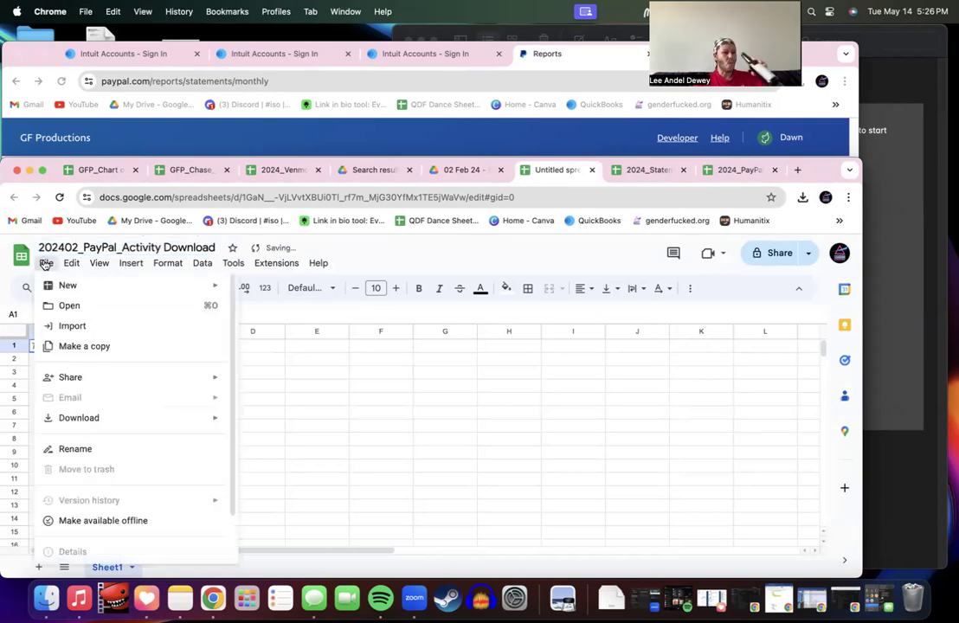
{"action": "left_click", "coordinate": [78, 326]}
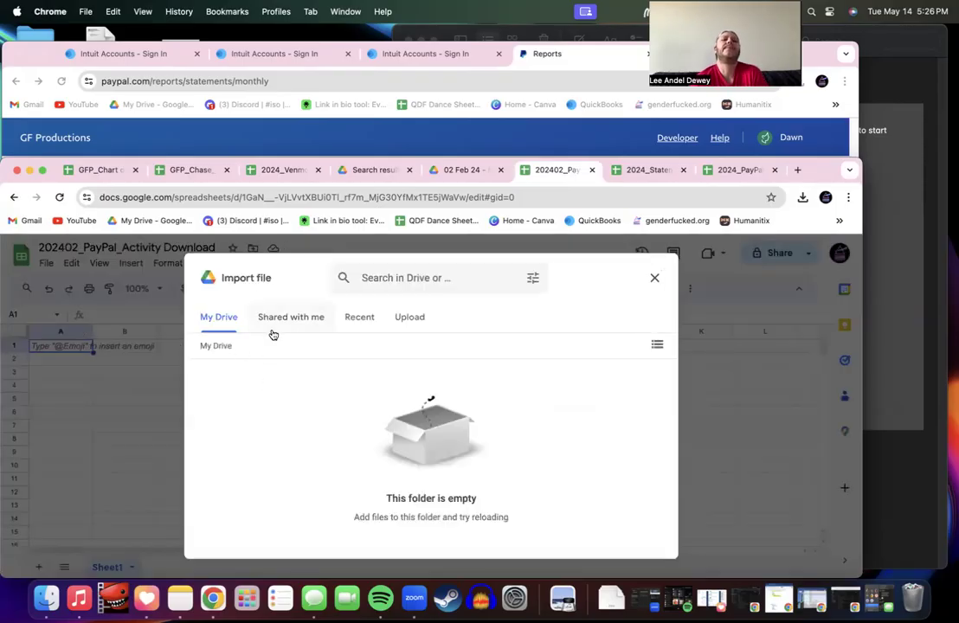
{"action": "left_click", "coordinate": [406, 317]}
{"action": "left_click", "coordinate": [423, 489]}
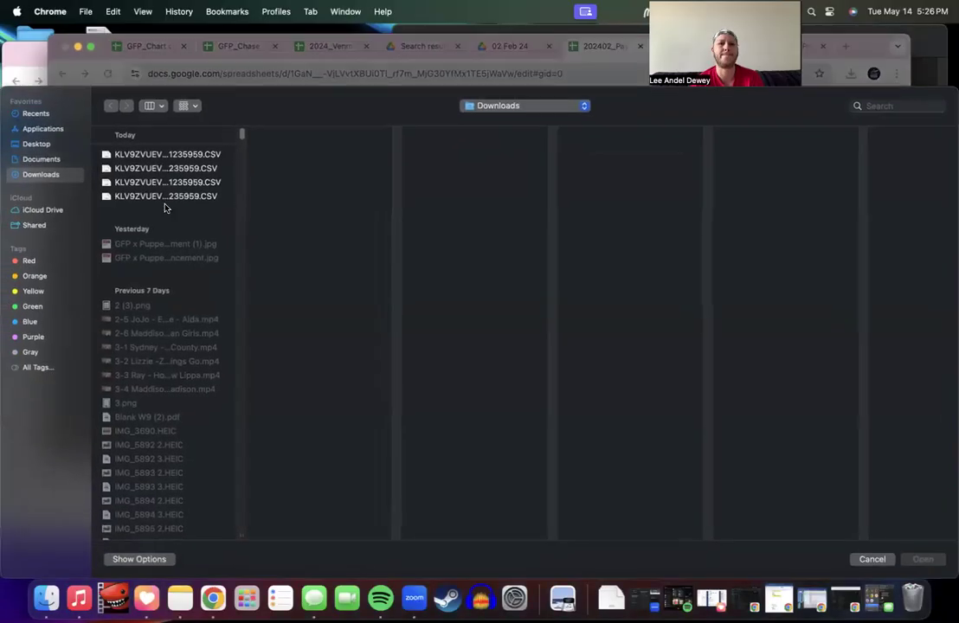
{"action": "left_click", "coordinate": [163, 170]}
{"action": "key", "text": "Up"}
{"action": "key", "text": "Down"}
{"action": "key", "text": "Return"}
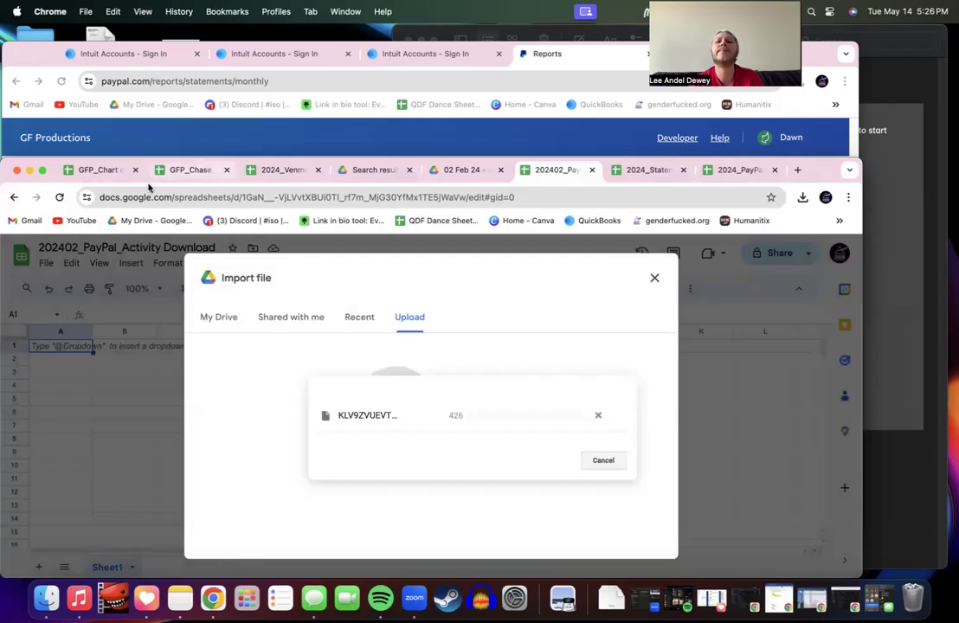
{"action": "left_click", "coordinate": [373, 419]}
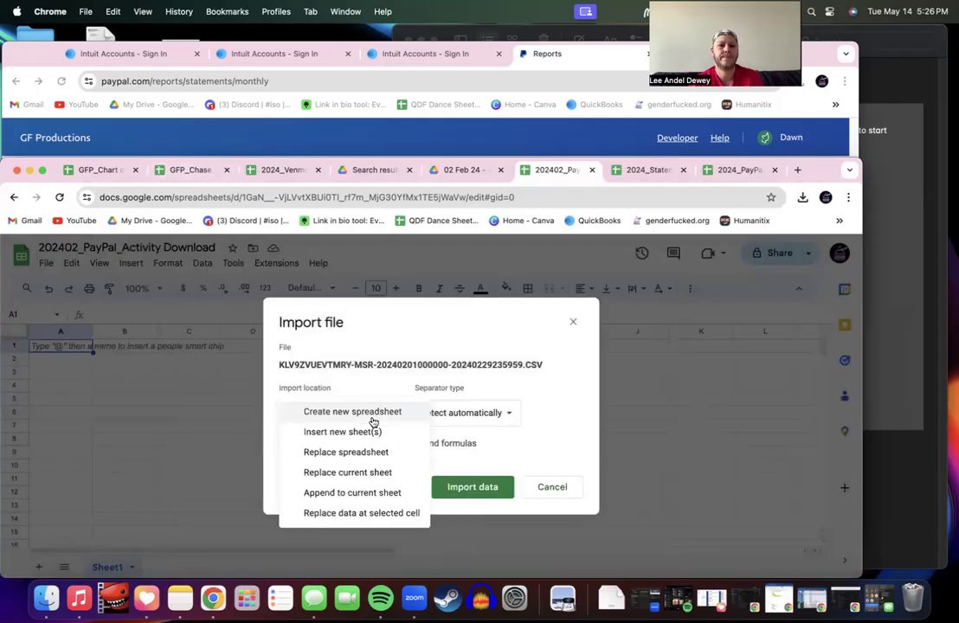
{"action": "left_click", "coordinate": [368, 452]}
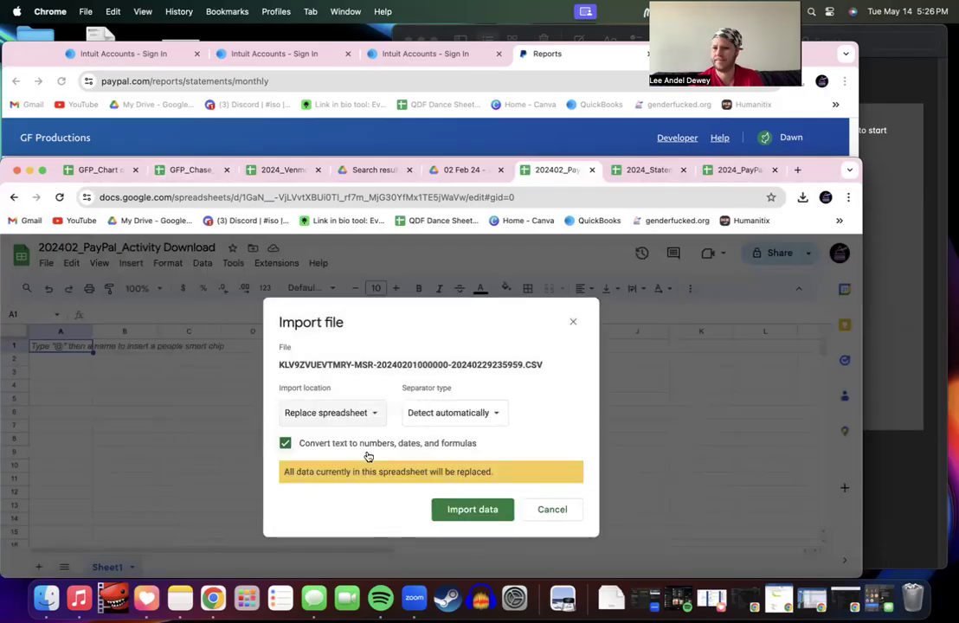
{"action": "left_click", "coordinate": [474, 509]}
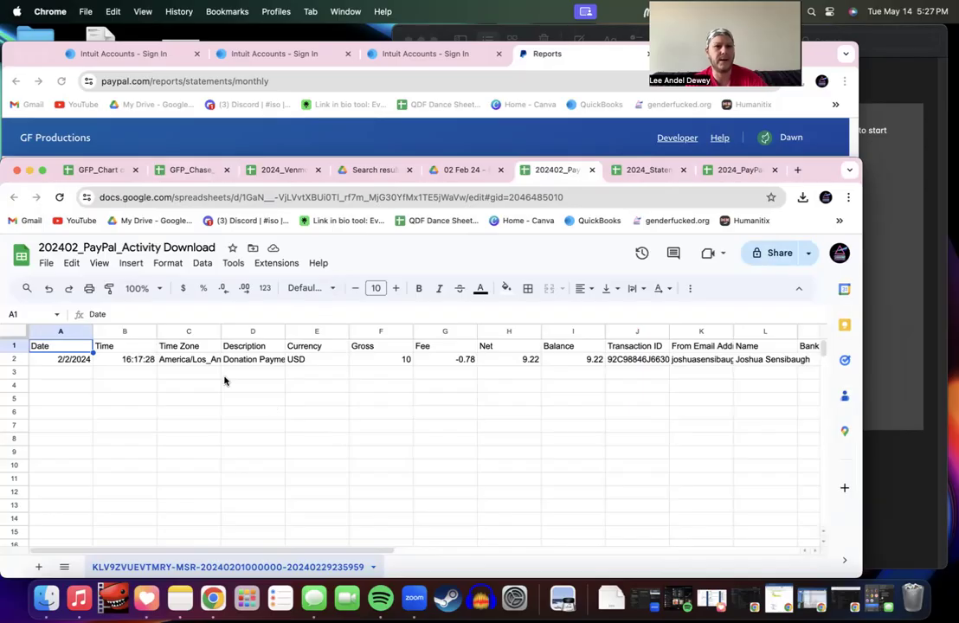
Step: Duplicate the imported PayPal activity sheet
{"action": "left_click", "coordinate": [17, 332]}
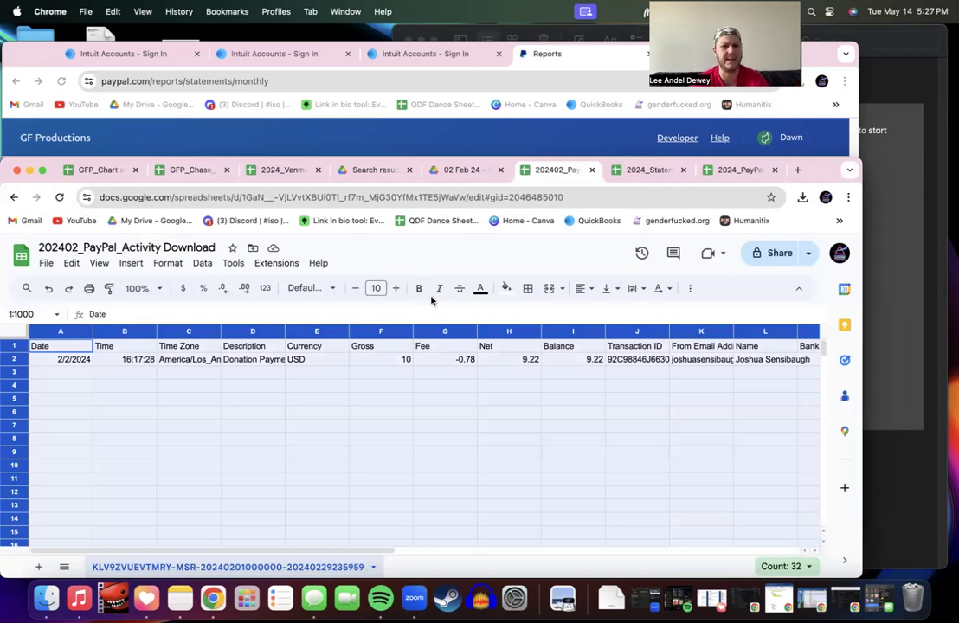
{"action": "left_click", "coordinate": [270, 393]}
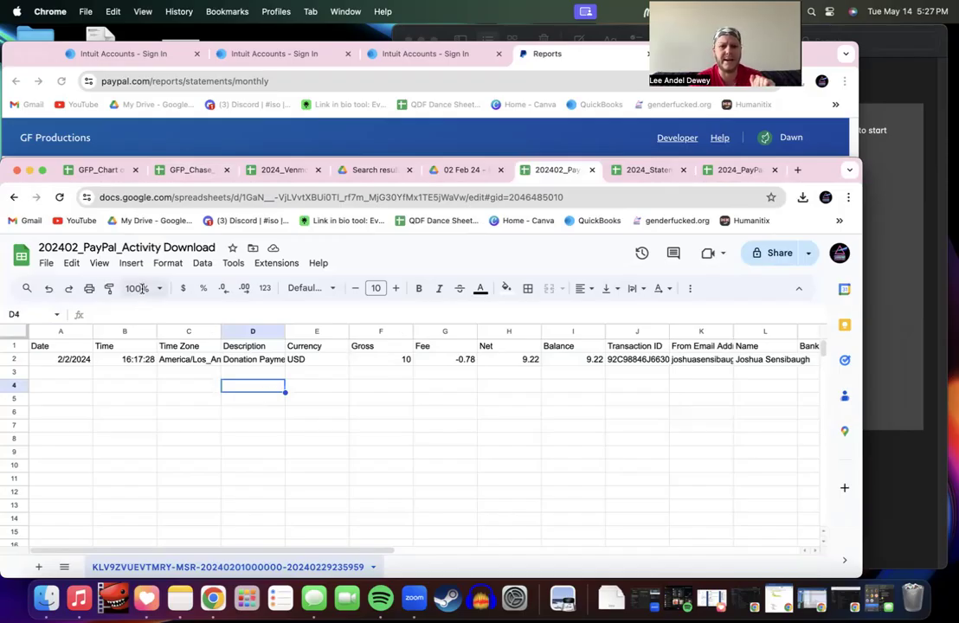
{"action": "left_click", "coordinate": [371, 568]}
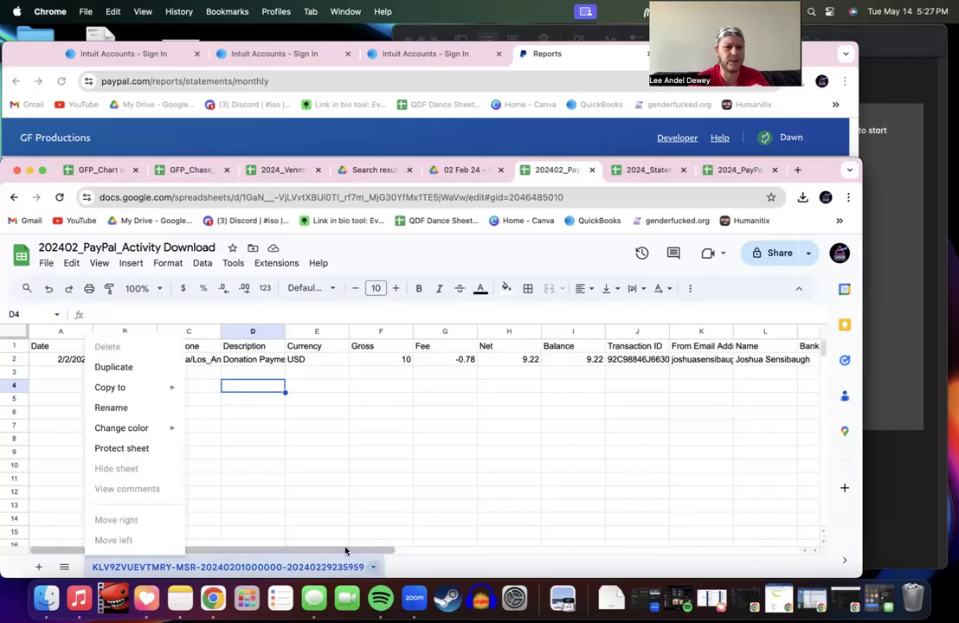
{"action": "left_click", "coordinate": [118, 372]}
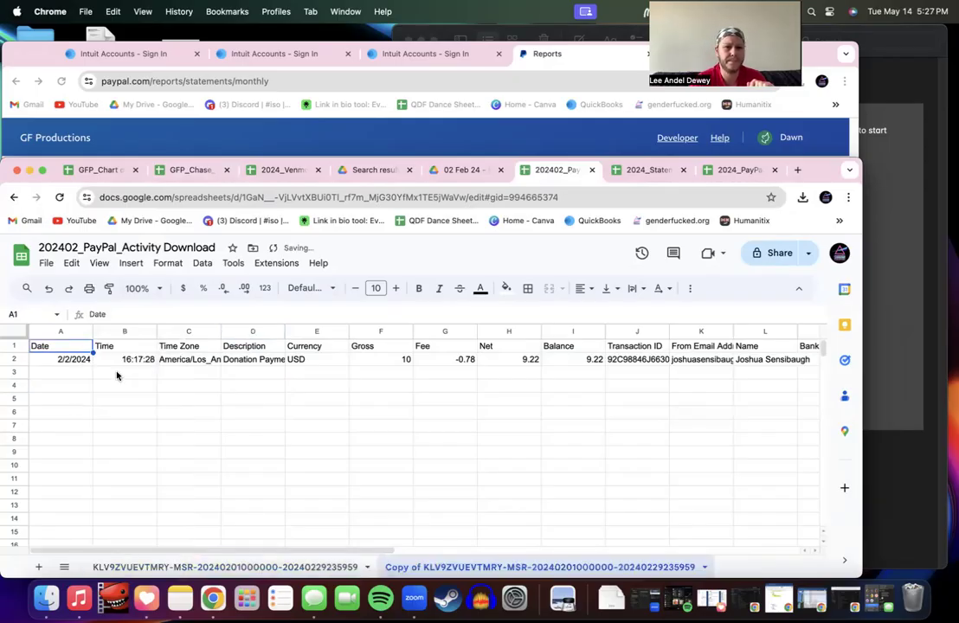
Step: Rename the copied sheet to 'Manip'
{"action": "double_click", "coordinate": [465, 567]}
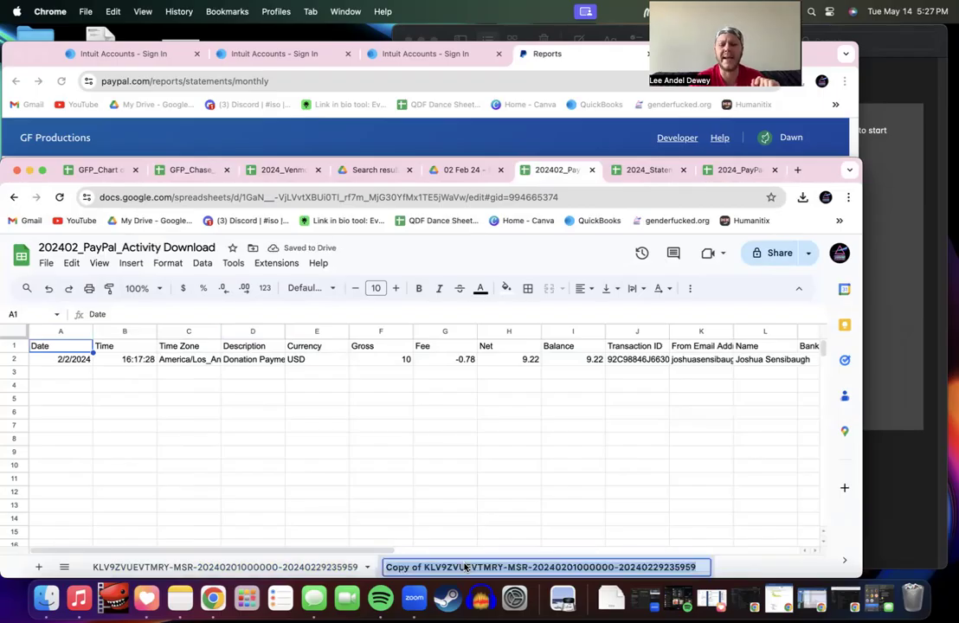
{"action": "key", "text": "Left"}
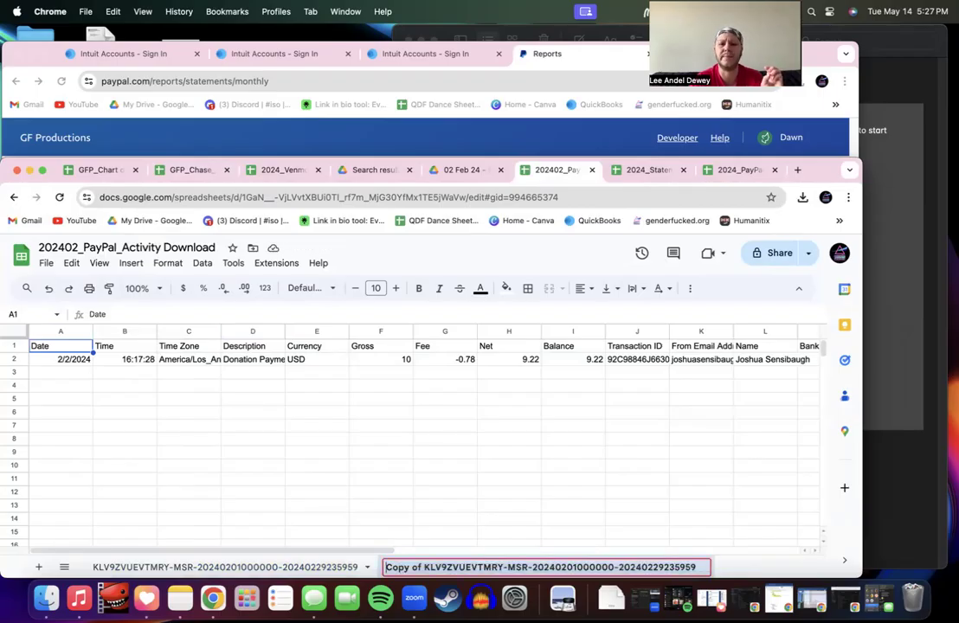
{"action": "key", "text": "super+a"}
{"action": "type", "text": "Manip"}
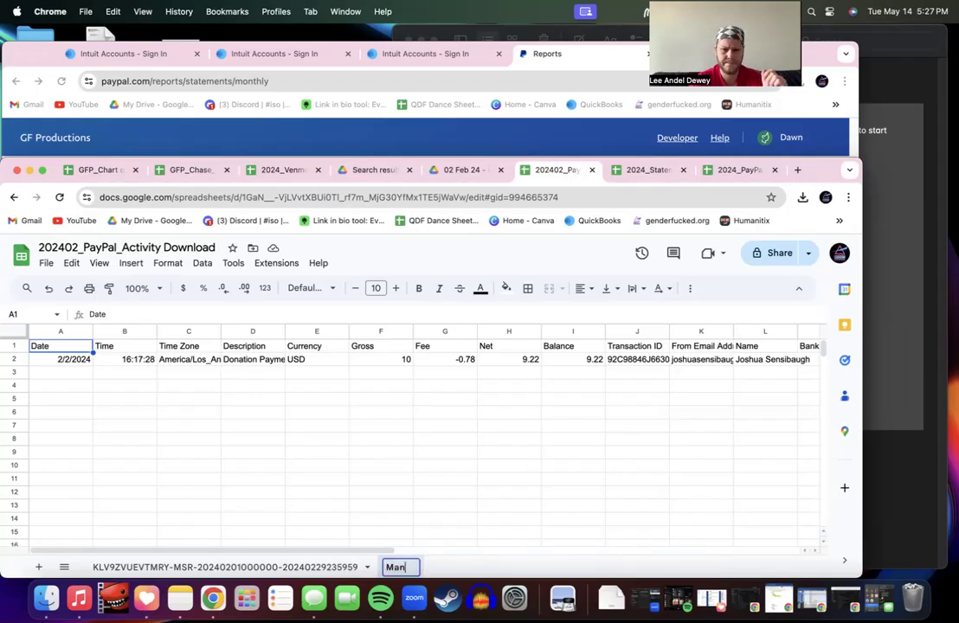
{"action": "left_click", "coordinate": [483, 525]}
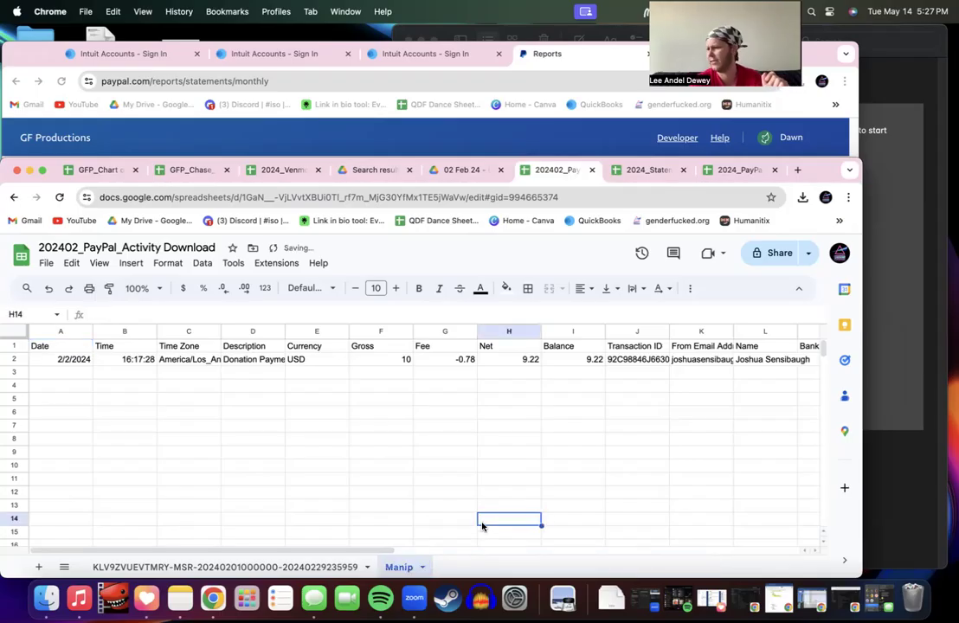
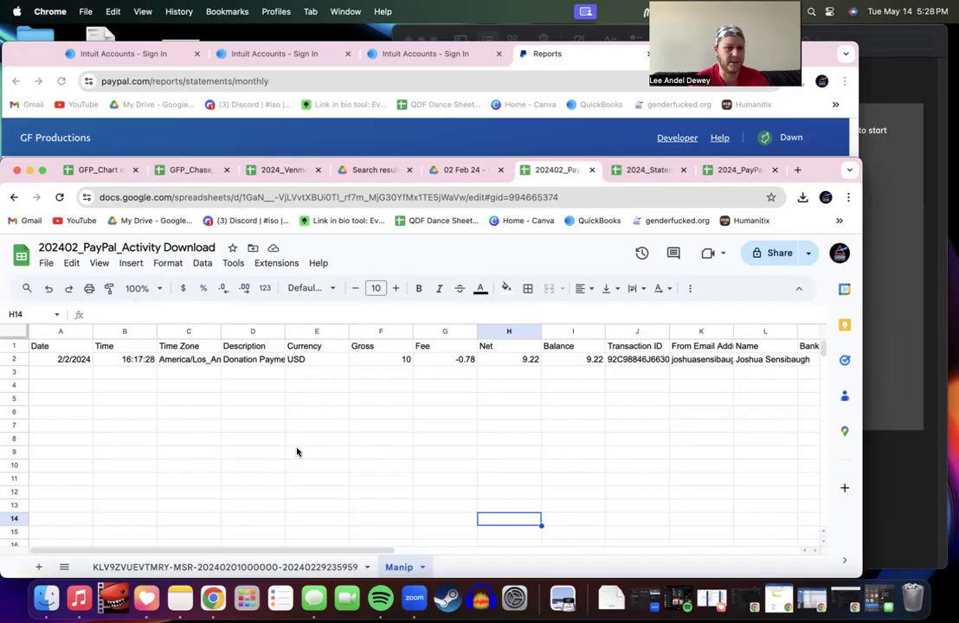
Step: Set the whole sheet's font to Roboto at size 11
{"action": "left_click", "coordinate": [12, 330]}
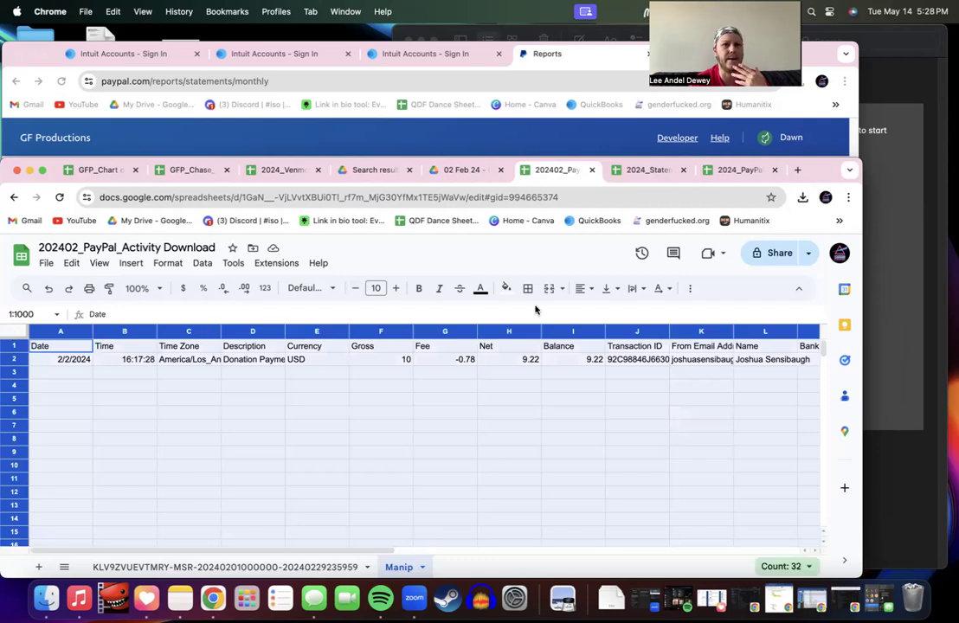
{"action": "left_click", "coordinate": [396, 288]}
{"action": "left_click", "coordinate": [332, 289]}
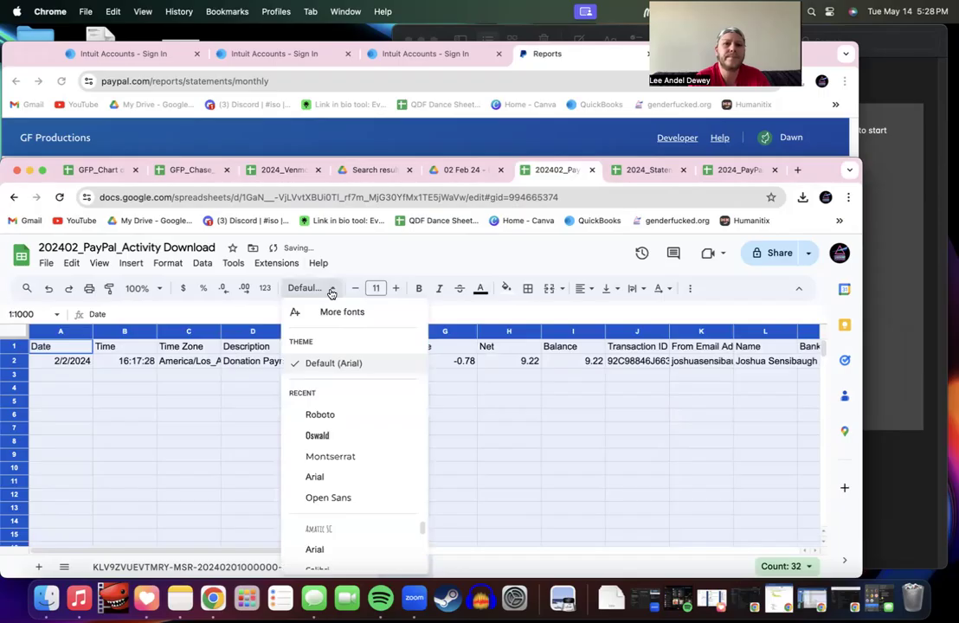
{"action": "left_click", "coordinate": [335, 414]}
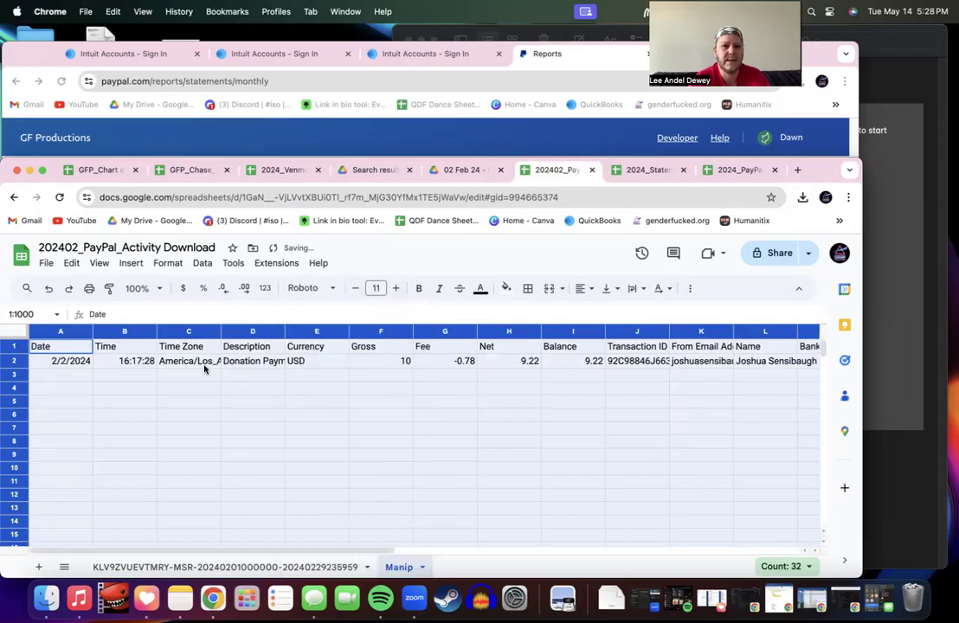
Step: Make header row 1 bold, then select the entire sheet again
{"action": "left_click", "coordinate": [149, 348]}
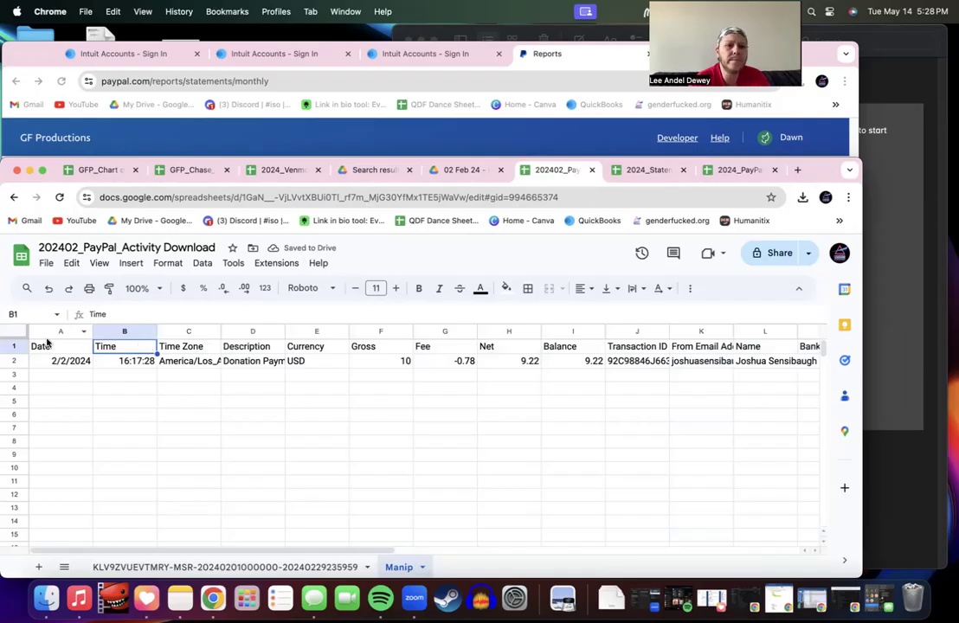
{"action": "left_click", "coordinate": [15, 346]}
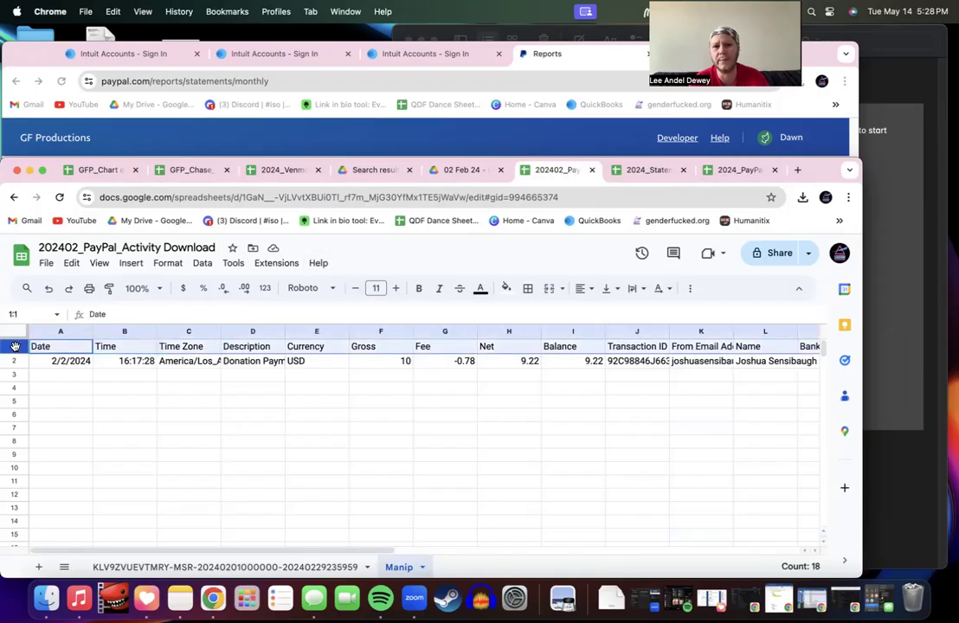
{"action": "key", "text": "super+b"}
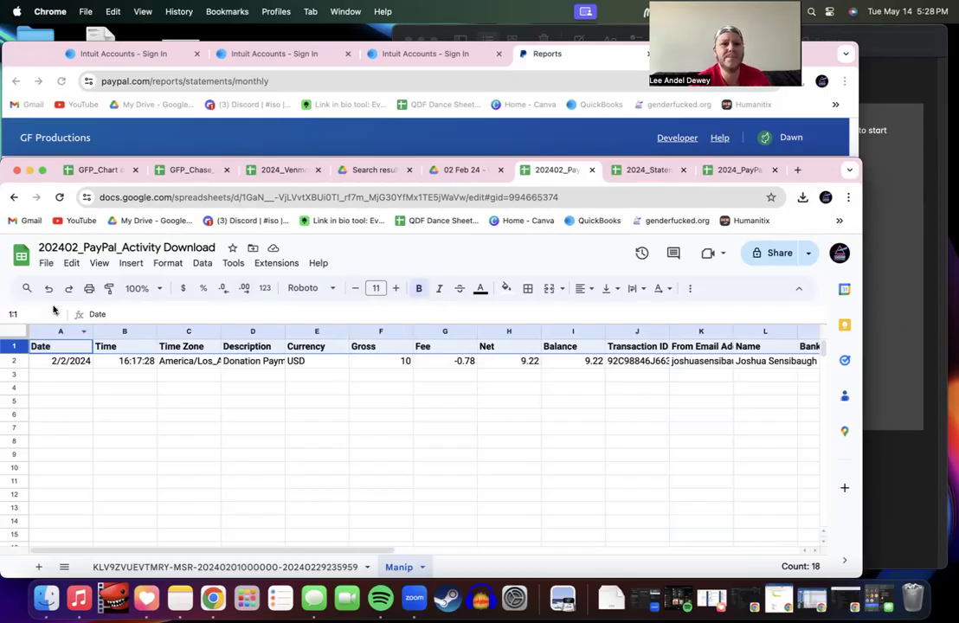
{"action": "left_click", "coordinate": [12, 331]}
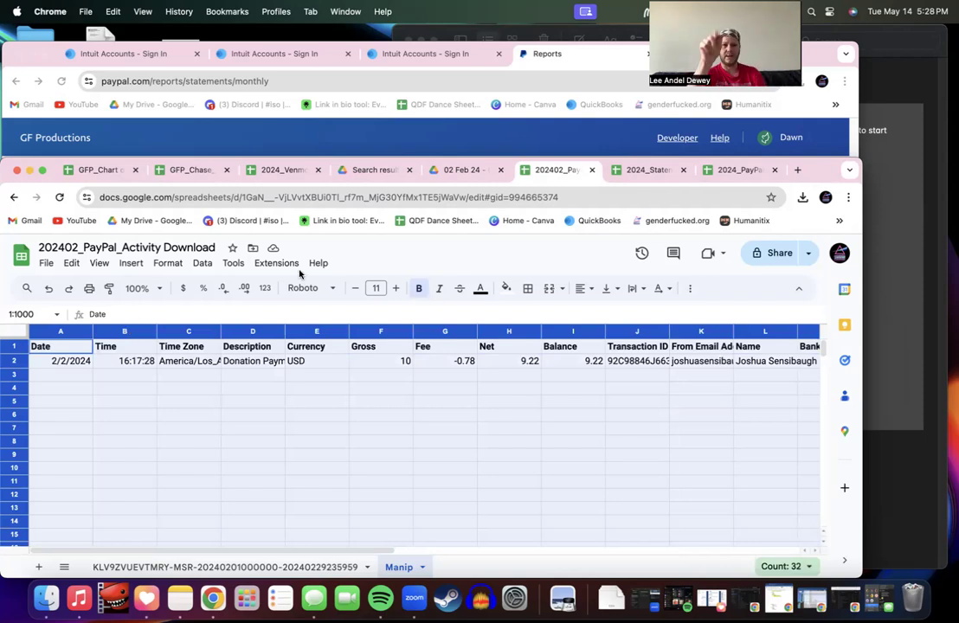
Step: Auto-fit all column widths so columns like Time Zone and Description show in full
{"action": "double_click", "coordinate": [92, 332]}
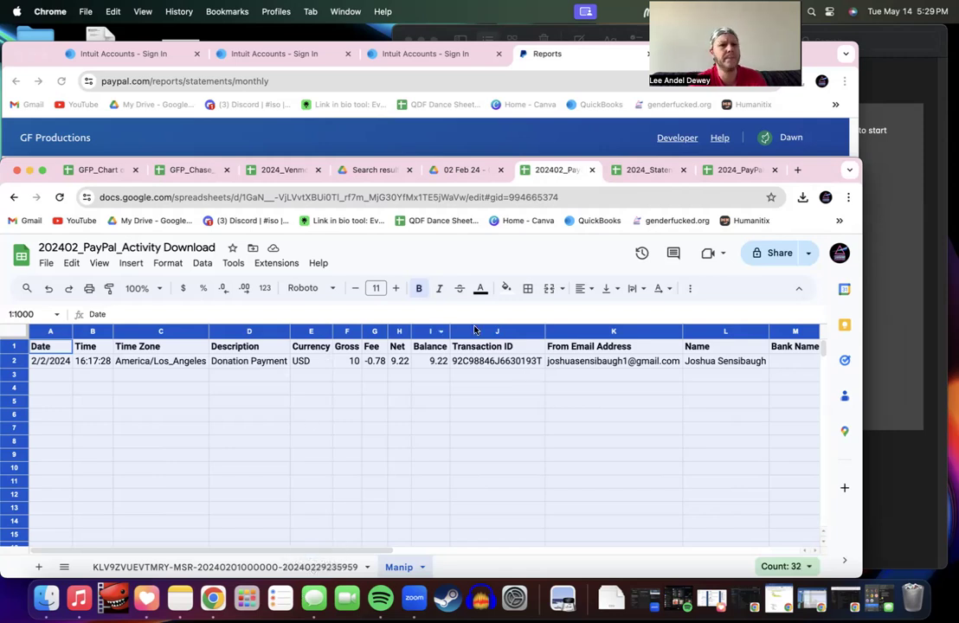
{"action": "left_click", "coordinate": [15, 346]}
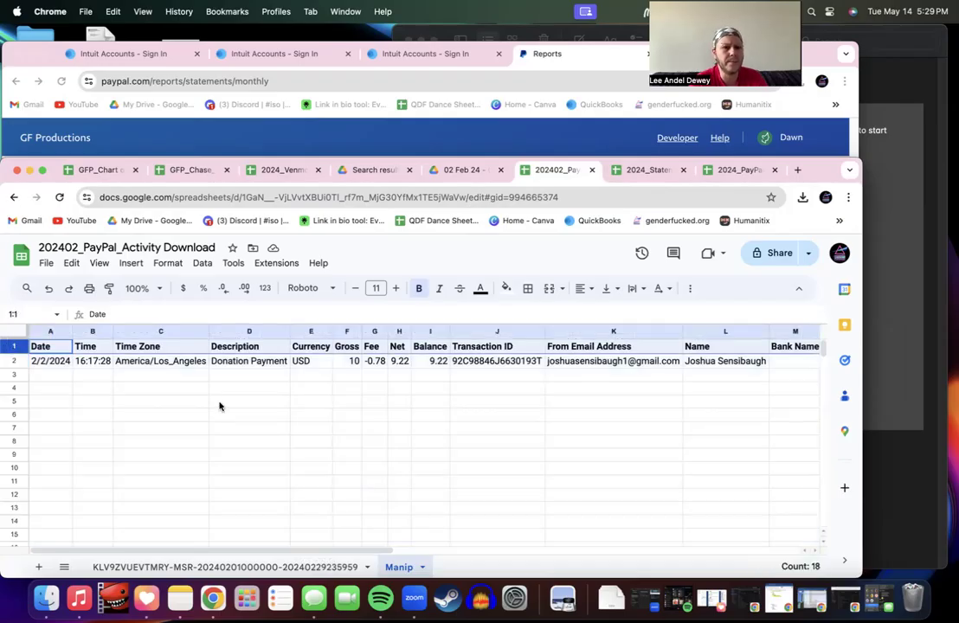
Step: Freeze the first row via View > Freeze > 1 row and confirm it by scrolling
{"action": "left_click", "coordinate": [103, 266]}
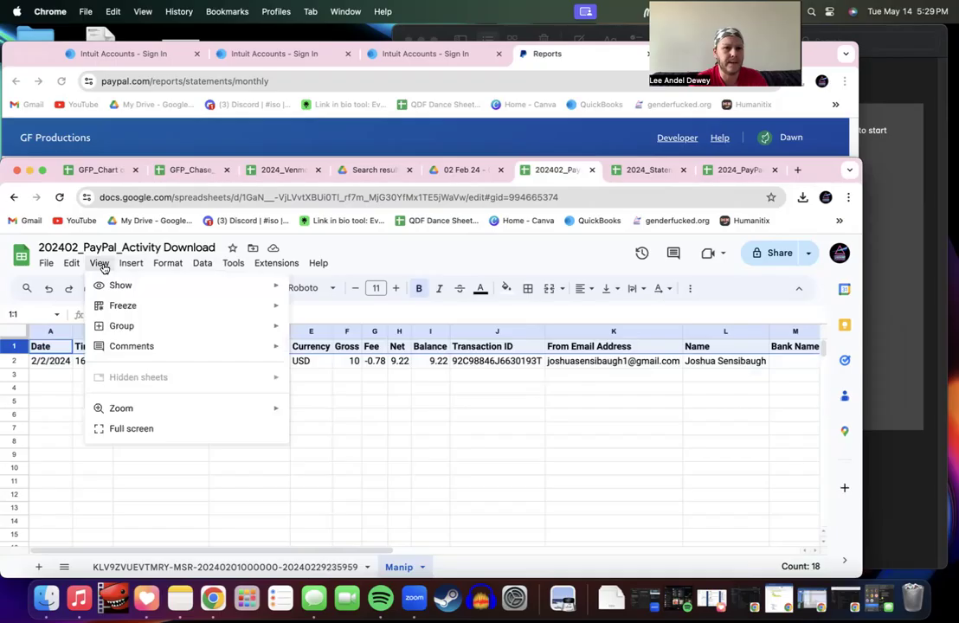
{"action": "mouse_move", "coordinate": [260, 307]}
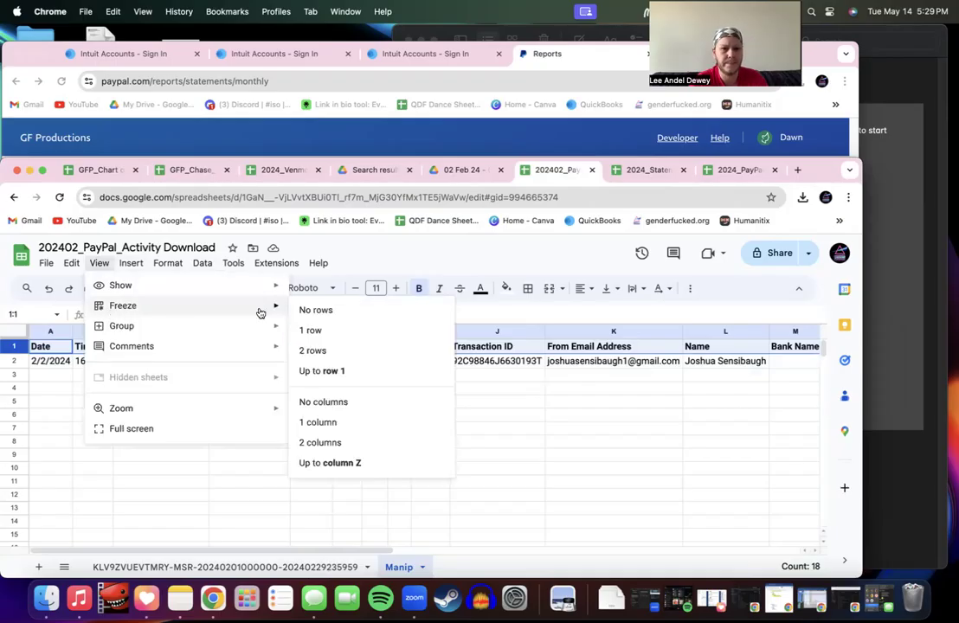
{"action": "left_click", "coordinate": [312, 330]}
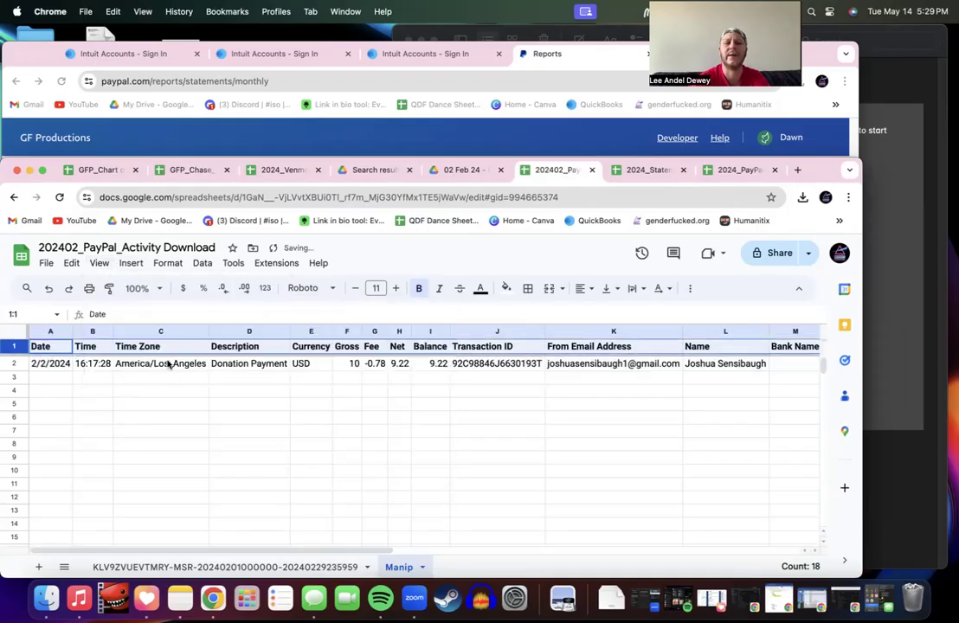
{"action": "scroll", "coordinate": [165, 420], "scroll_direction": "down", "scroll_amount": 8}
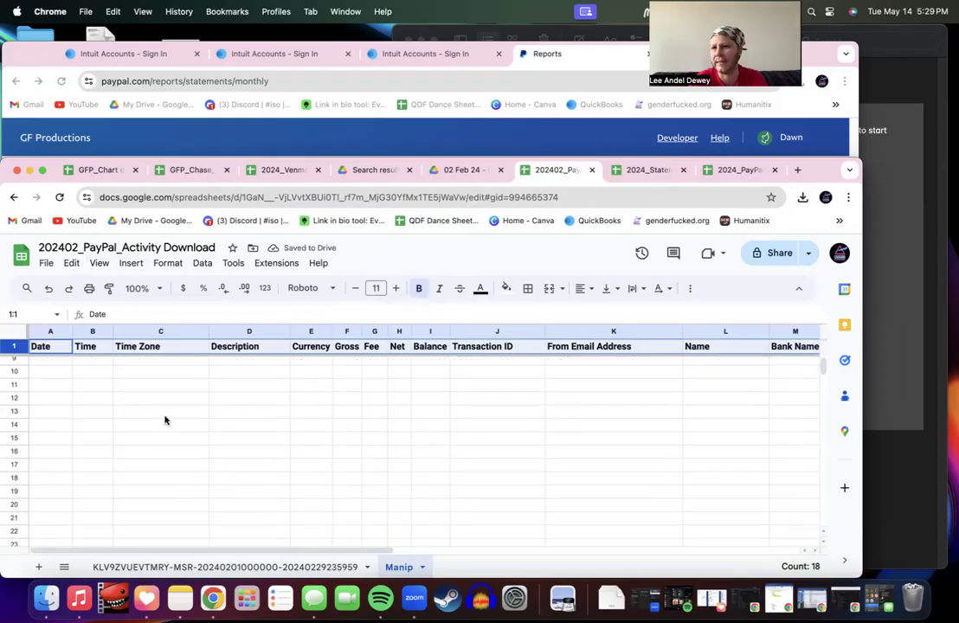
{"action": "scroll", "coordinate": [165, 420], "scroll_direction": "up", "scroll_amount": 8}
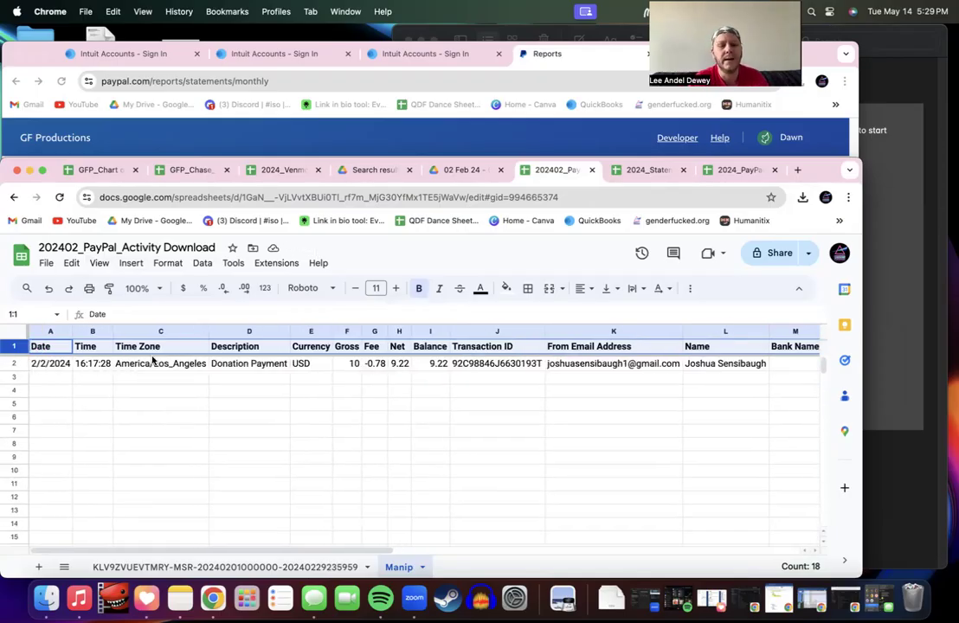
{"action": "left_click", "coordinate": [107, 367]}
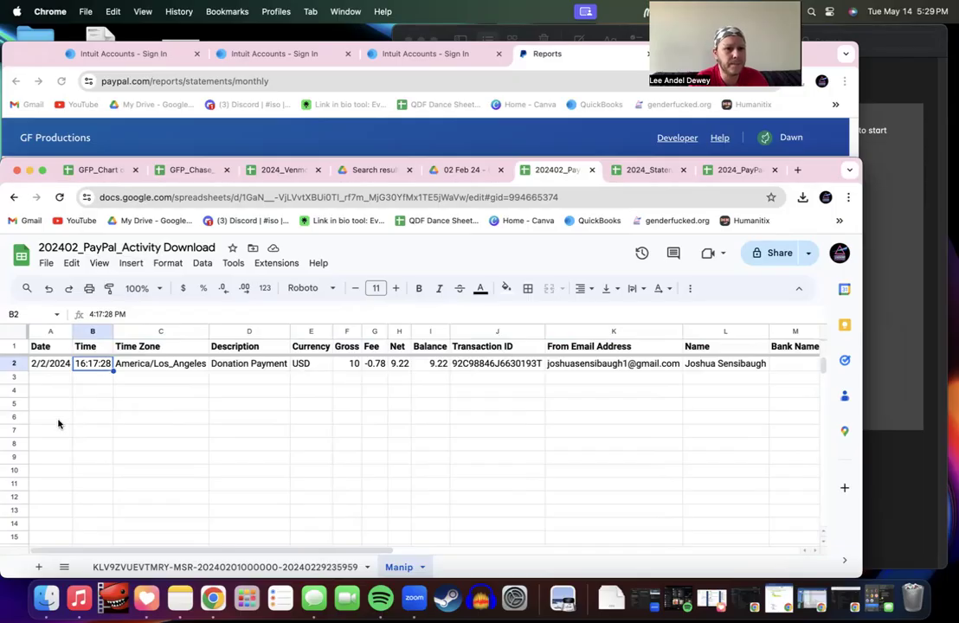
Step: Delete the empty rows 6 through 1000
{"action": "left_click", "coordinate": [10, 419]}
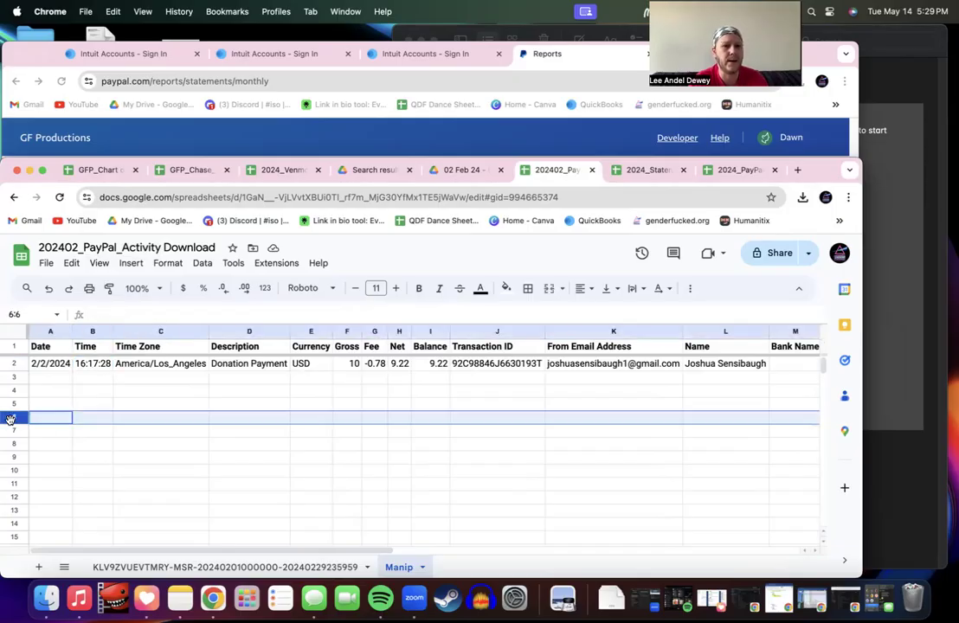
{"action": "key", "text": "super+shift+Down"}
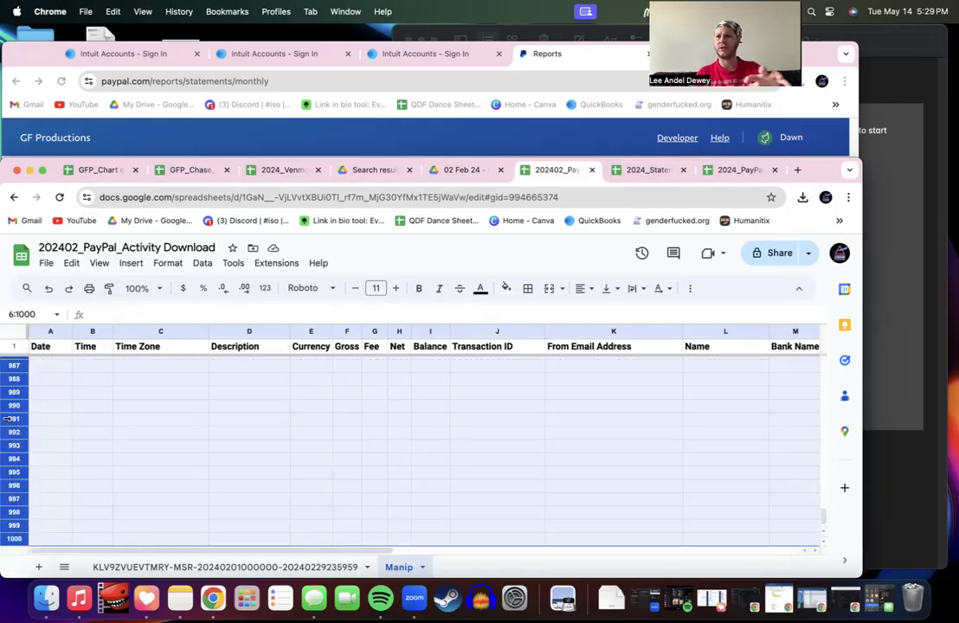
{"action": "right_click", "coordinate": [10, 419]}
{"action": "left_click", "coordinate": [54, 436]}
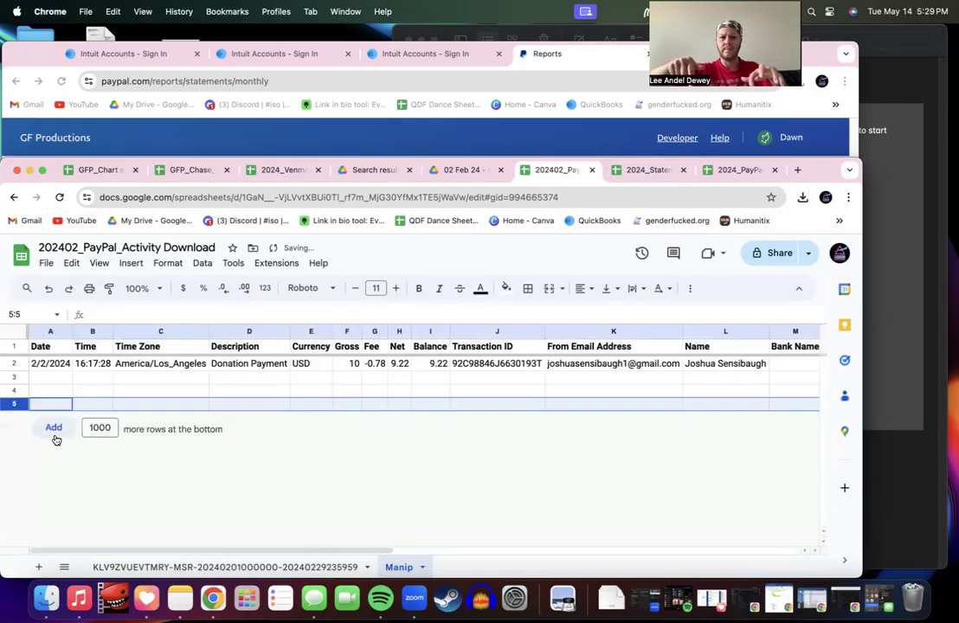
{"action": "left_click", "coordinate": [76, 390]}
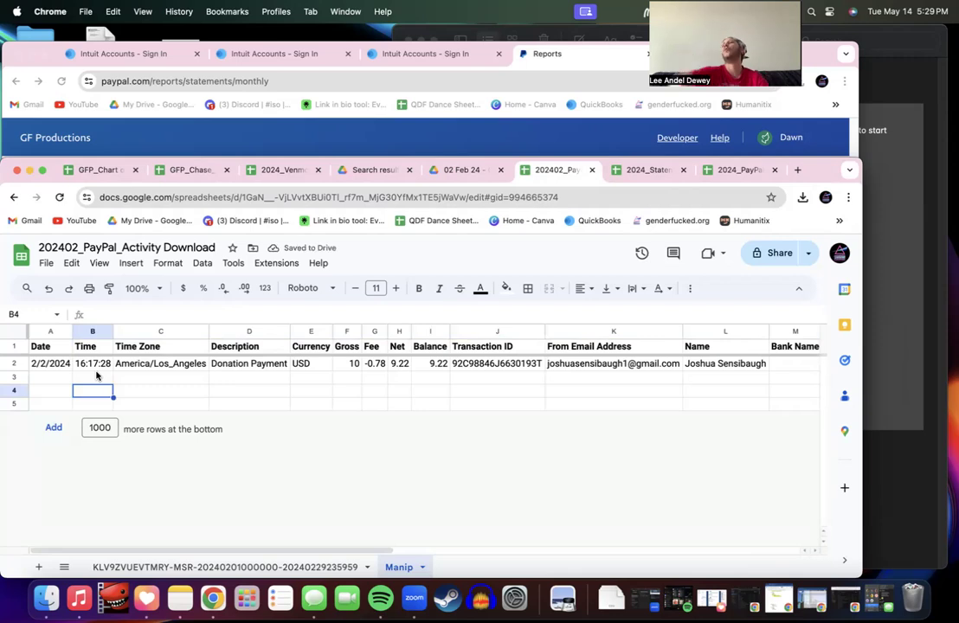
Step: Delete the empty columns V through Z
{"action": "scroll", "coordinate": [227, 378], "scroll_direction": "right", "scroll_amount": 10}
{"action": "scroll", "coordinate": [227, 378], "scroll_direction": "right", "scroll_amount": 2}
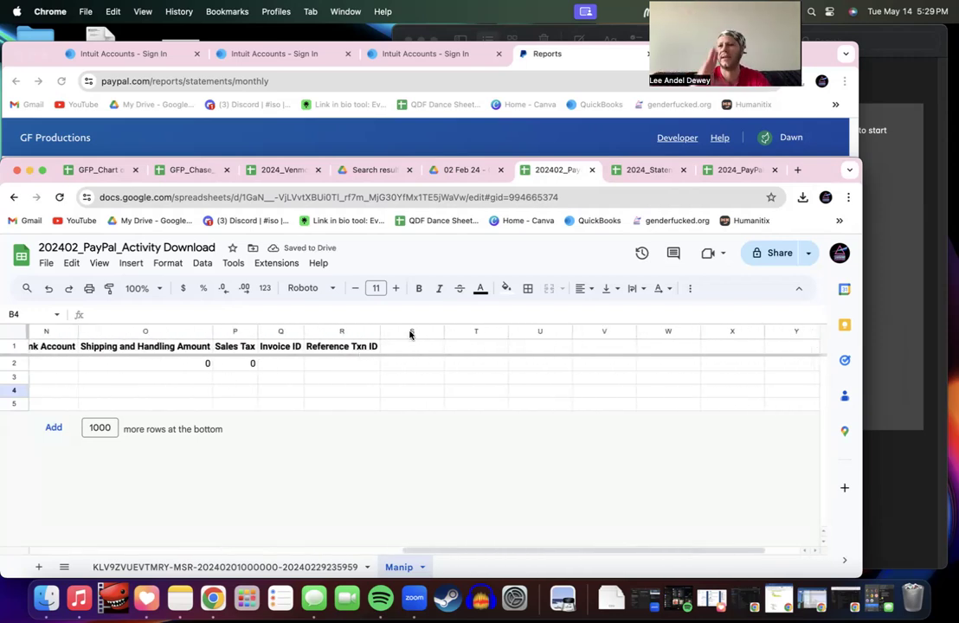
{"action": "left_click", "coordinate": [598, 331]}
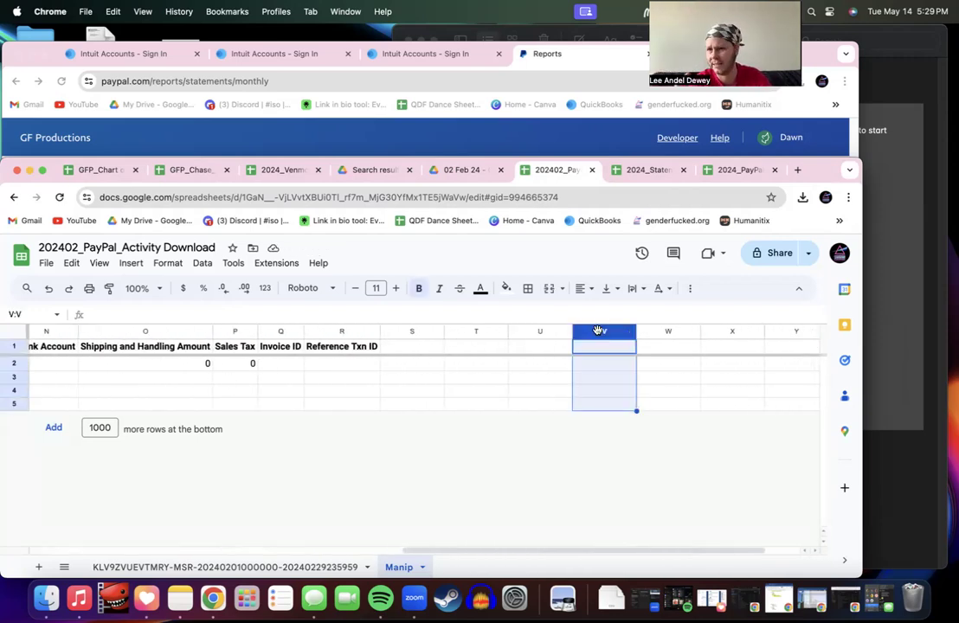
{"action": "key", "text": "shift+Right"}
{"action": "key", "text": "shift+Right"}
{"action": "key", "text": "shift+Right"}
{"action": "key", "text": "shift+Right"}
{"action": "right_click", "coordinate": [596, 333]}
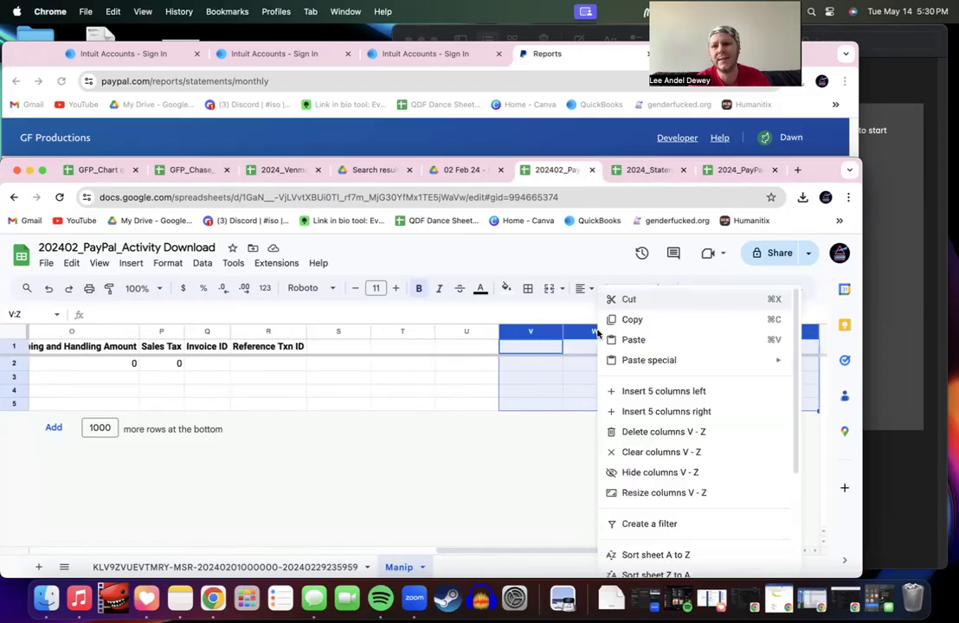
{"action": "left_click", "coordinate": [643, 433]}
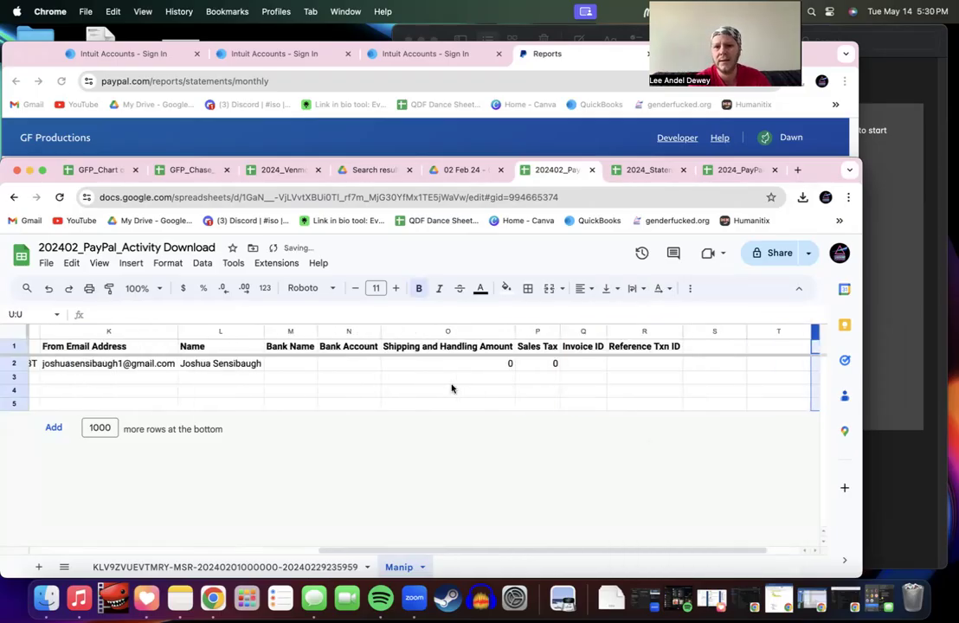
{"action": "scroll", "coordinate": [452, 389], "scroll_direction": "left", "scroll_amount": 10}
{"action": "left_click", "coordinate": [206, 376]}
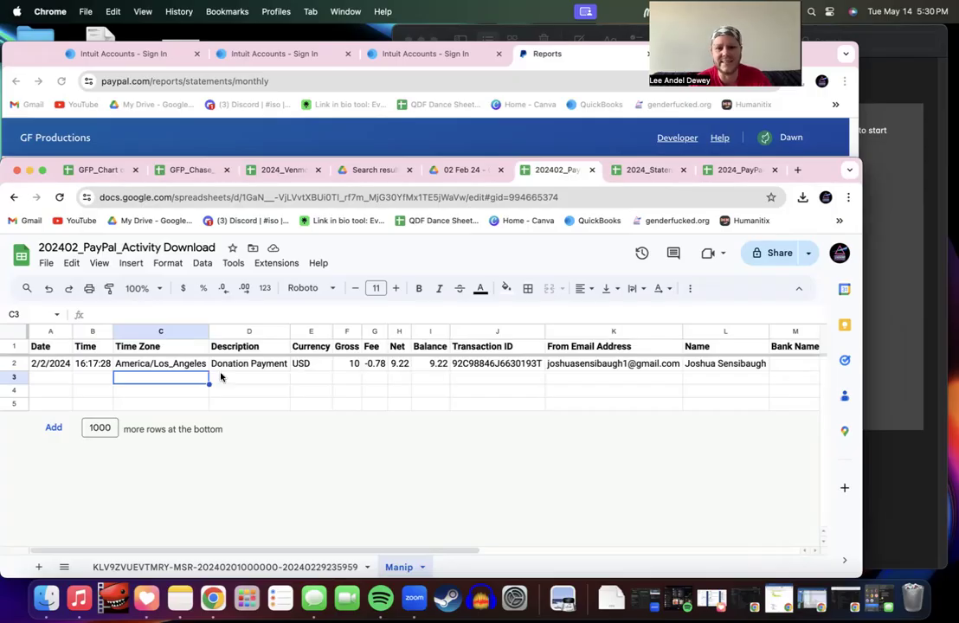
{"action": "left_click", "coordinate": [192, 367]}
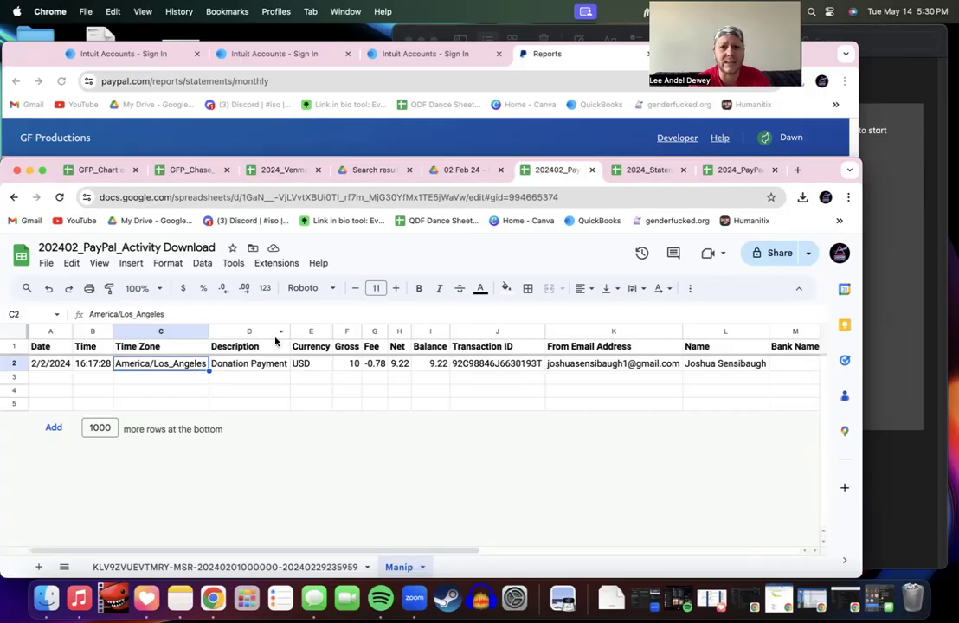
{"action": "left_click", "coordinate": [349, 336]}
{"action": "key", "text": "Escape"}
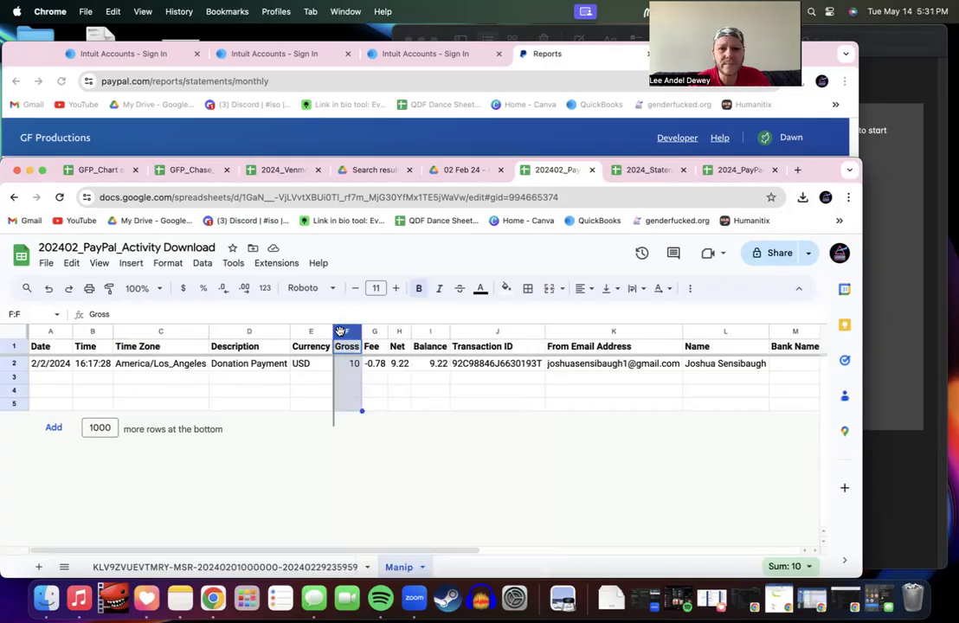
{"action": "left_click", "coordinate": [375, 332]}
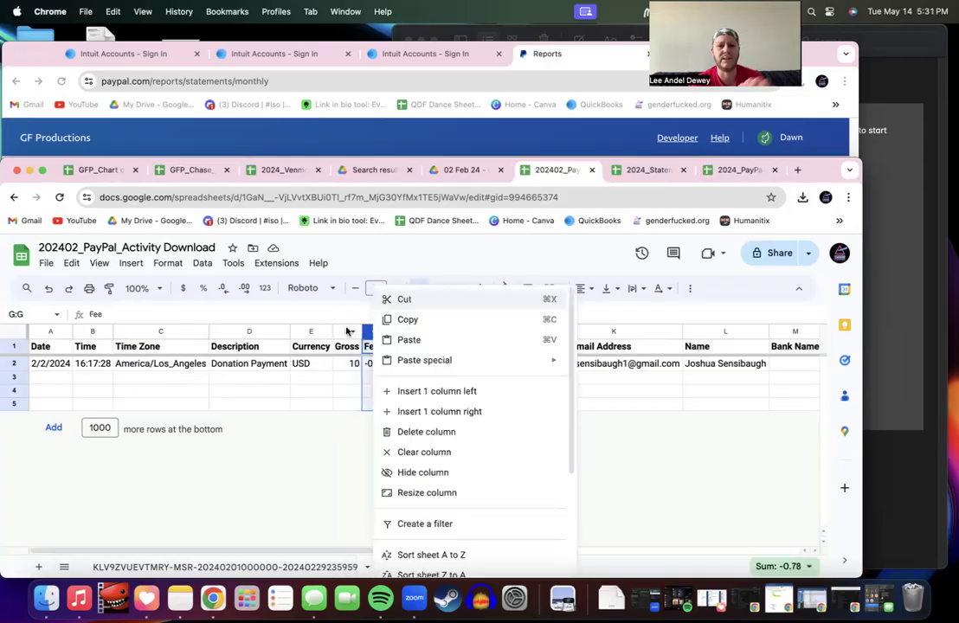
{"action": "left_click", "coordinate": [347, 331]}
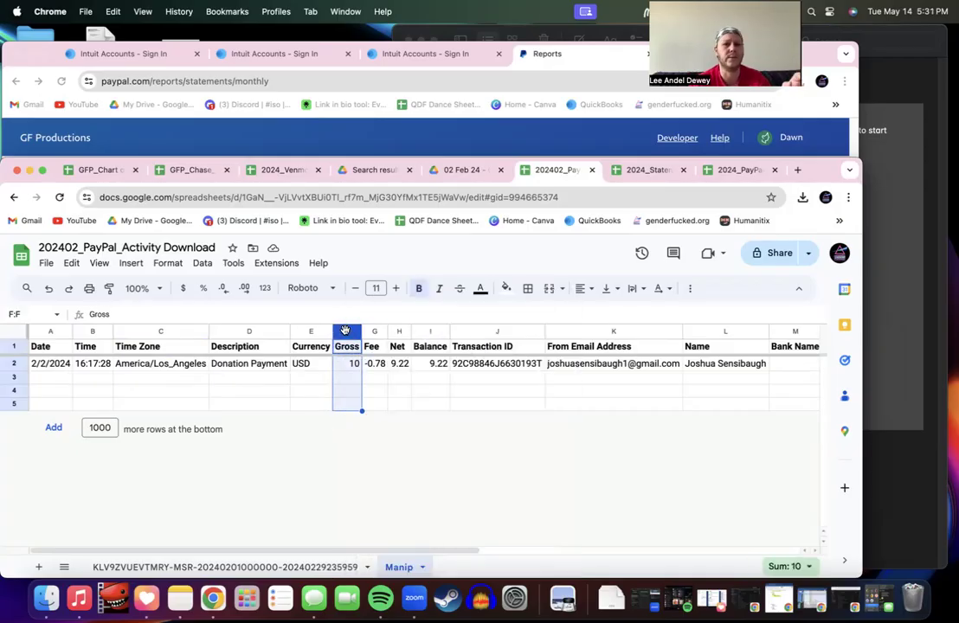
{"action": "left_click", "coordinate": [422, 329], "text": "shift"}
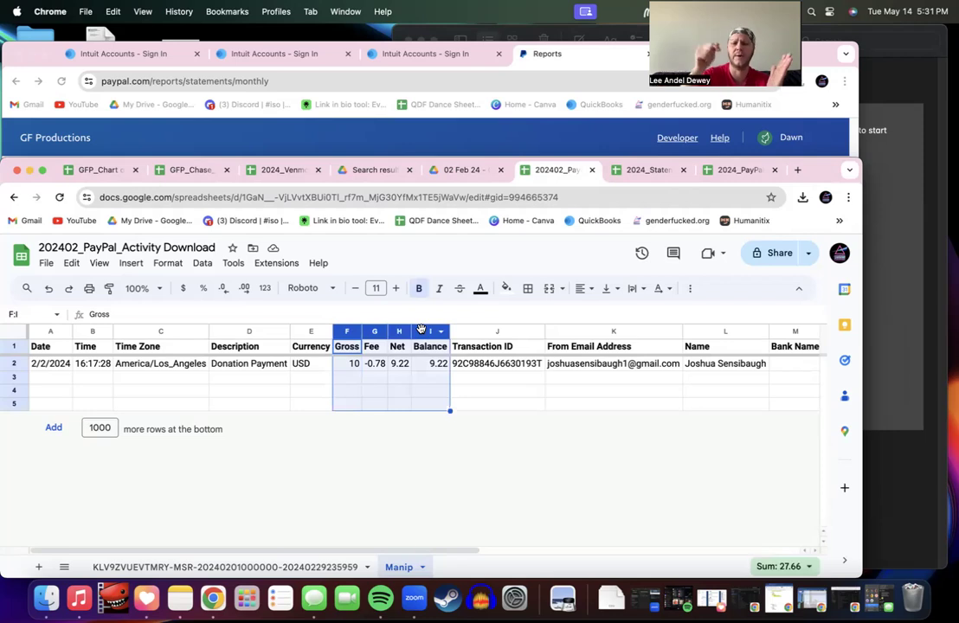
{"action": "right_click", "coordinate": [422, 330]}
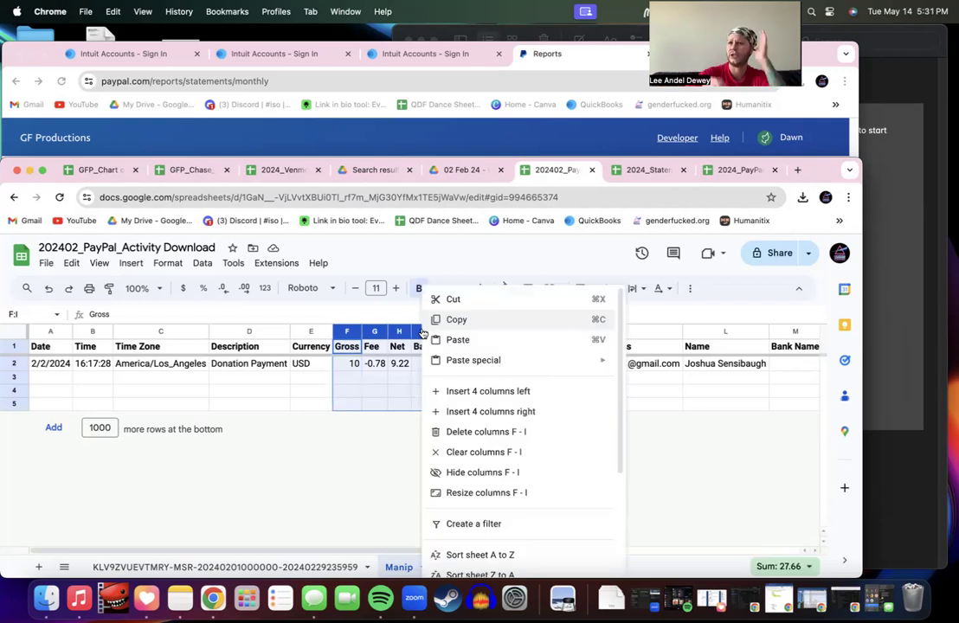
{"action": "right_click", "coordinate": [348, 335]}
{"action": "key", "text": "Escape"}
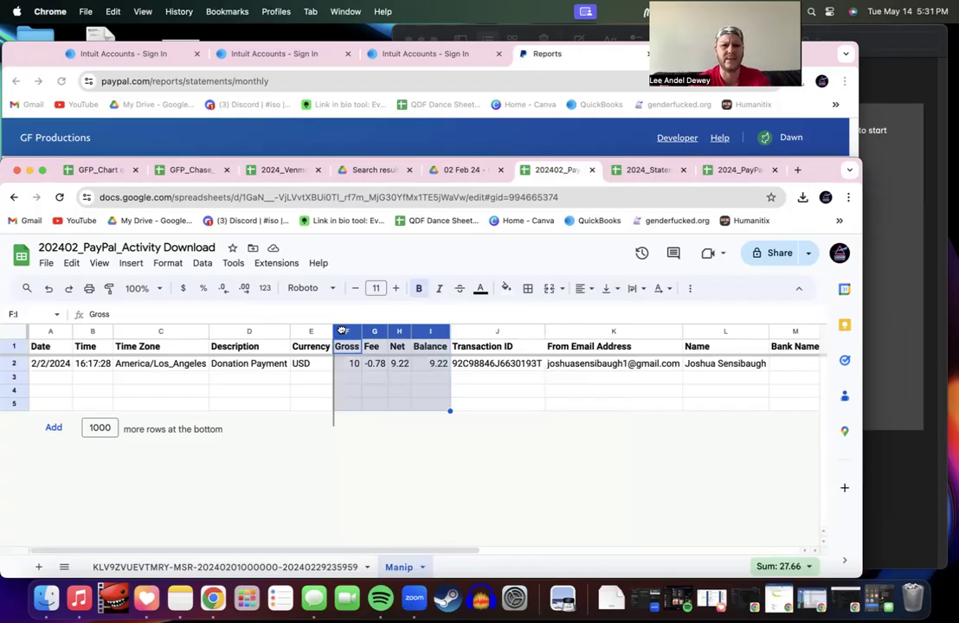
{"action": "left_click", "coordinate": [342, 330]}
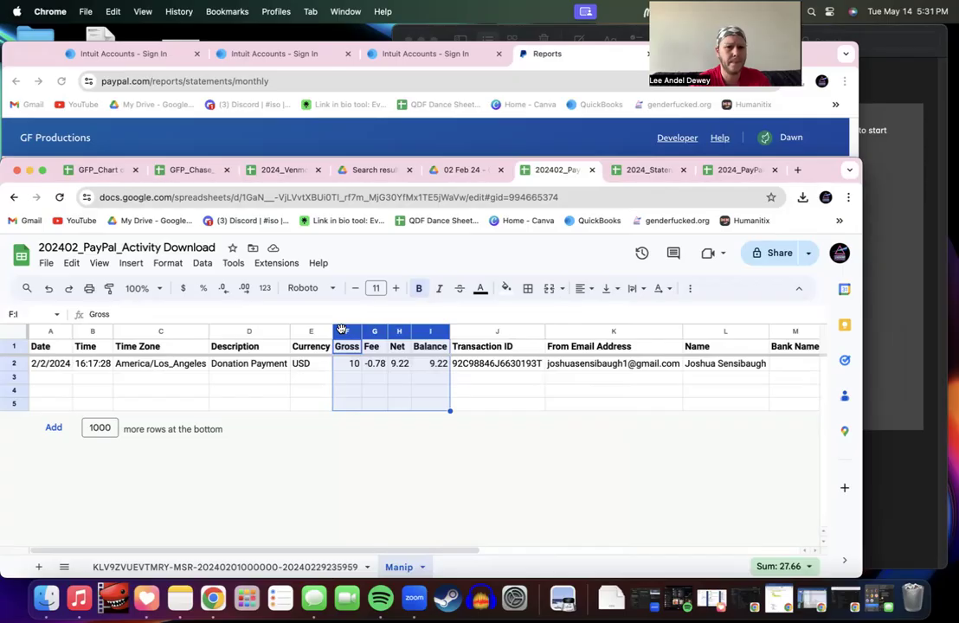
Step: Format the Gross, Fee, Net and Balance columns F–I as dollar currency
{"action": "left_click", "coordinate": [169, 264]}
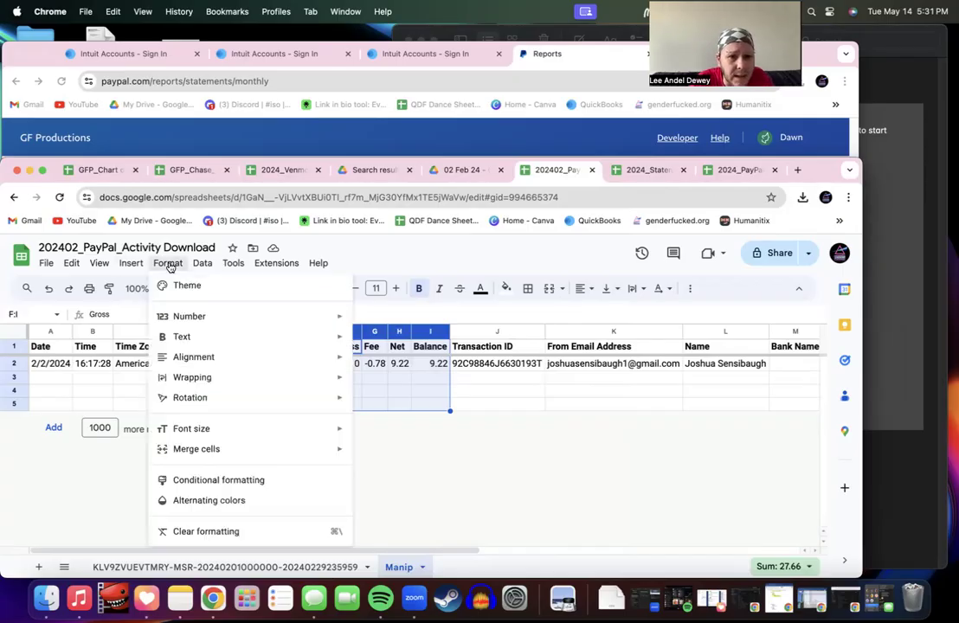
{"action": "mouse_move", "coordinate": [188, 313]}
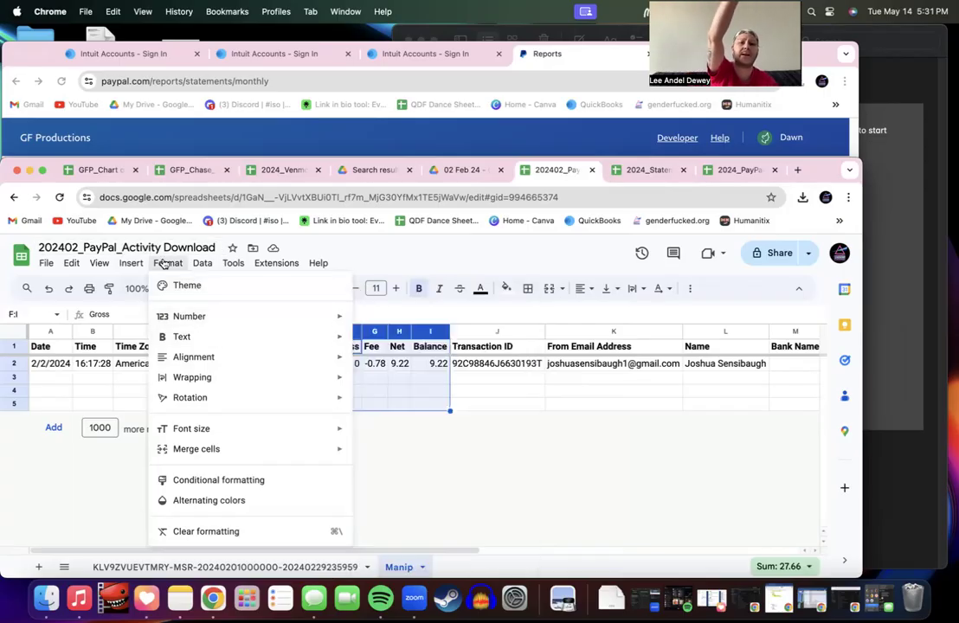
{"action": "left_click", "coordinate": [163, 263]}
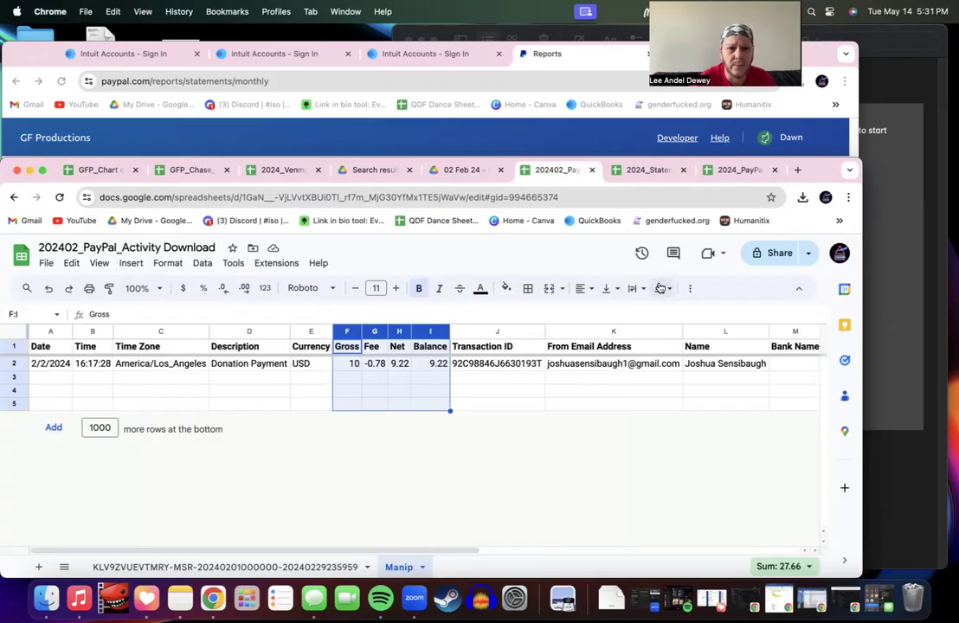
{"action": "left_click", "coordinate": [187, 288]}
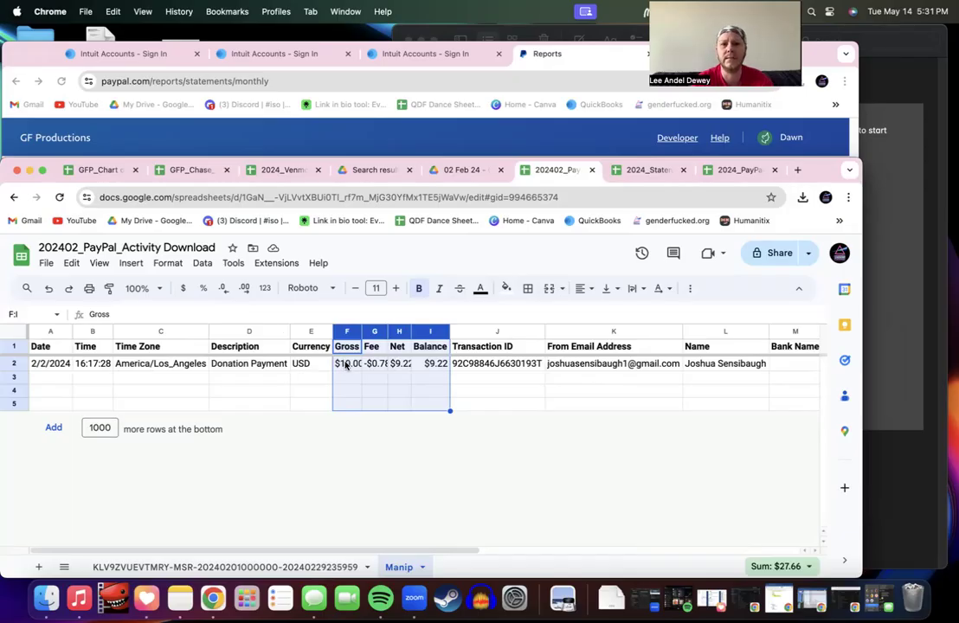
Step: Auto-fit columns F–I so amounts like $10.00 and -$0.78 display fully
{"action": "double_click", "coordinate": [362, 332]}
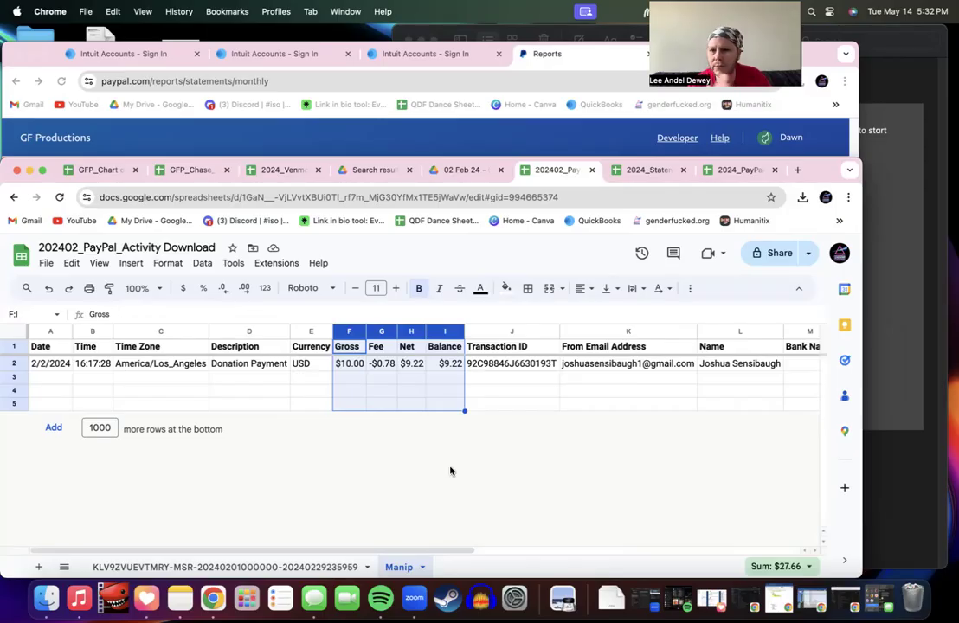
{"action": "scroll", "coordinate": [450, 471], "scroll_direction": "right", "scroll_amount": 10}
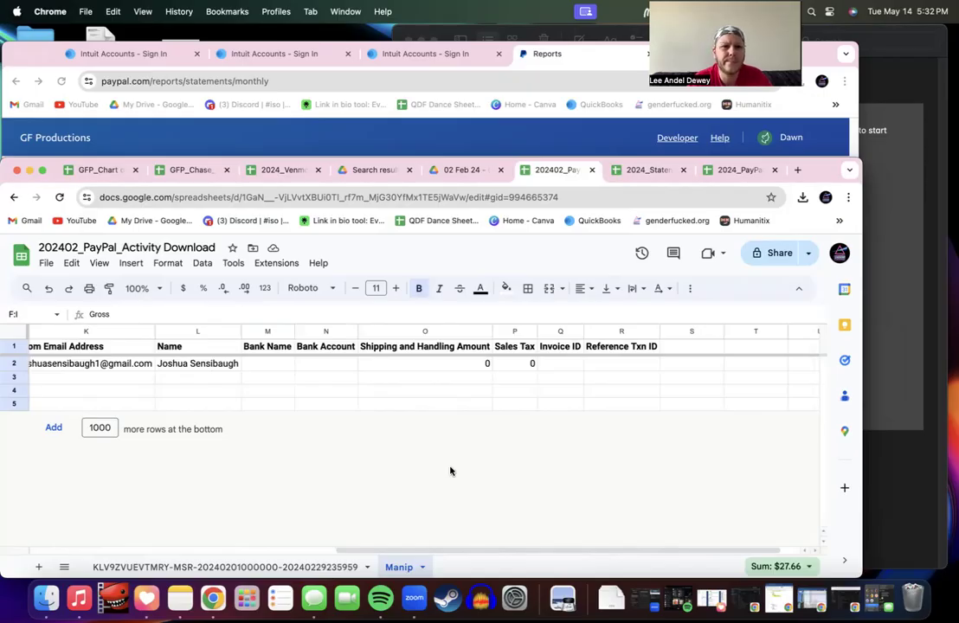
{"action": "scroll", "coordinate": [450, 471], "scroll_direction": "left", "scroll_amount": 10}
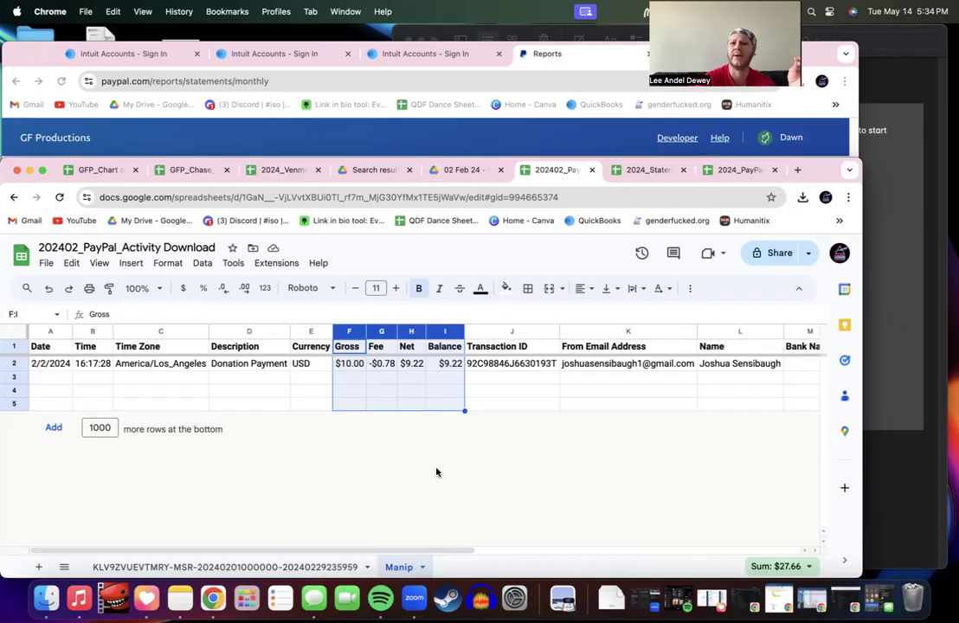
Step: In PayPal, go to Activity > All Transactions and sign back in
{"action": "left_click", "coordinate": [542, 63]}
{"action": "scroll", "coordinate": [545, 263], "scroll_direction": "up", "scroll_amount": 1}
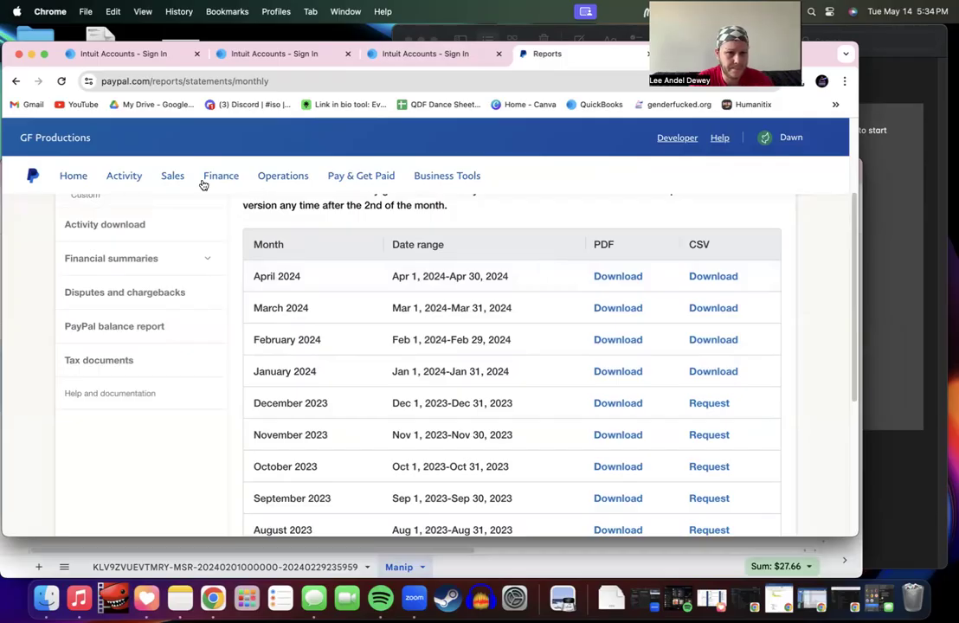
{"action": "left_click", "coordinate": [135, 179]}
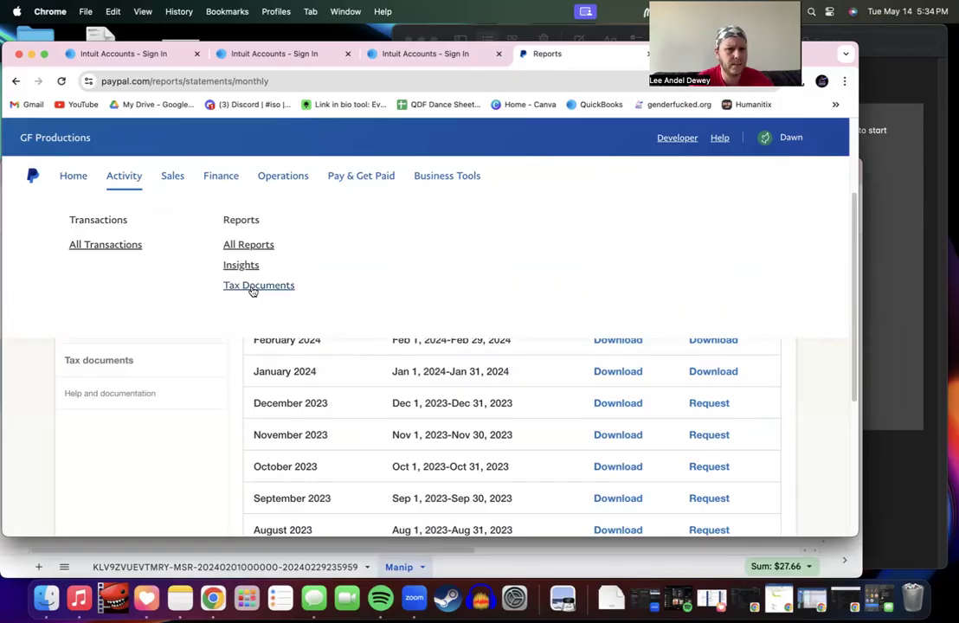
{"action": "left_click", "coordinate": [111, 248]}
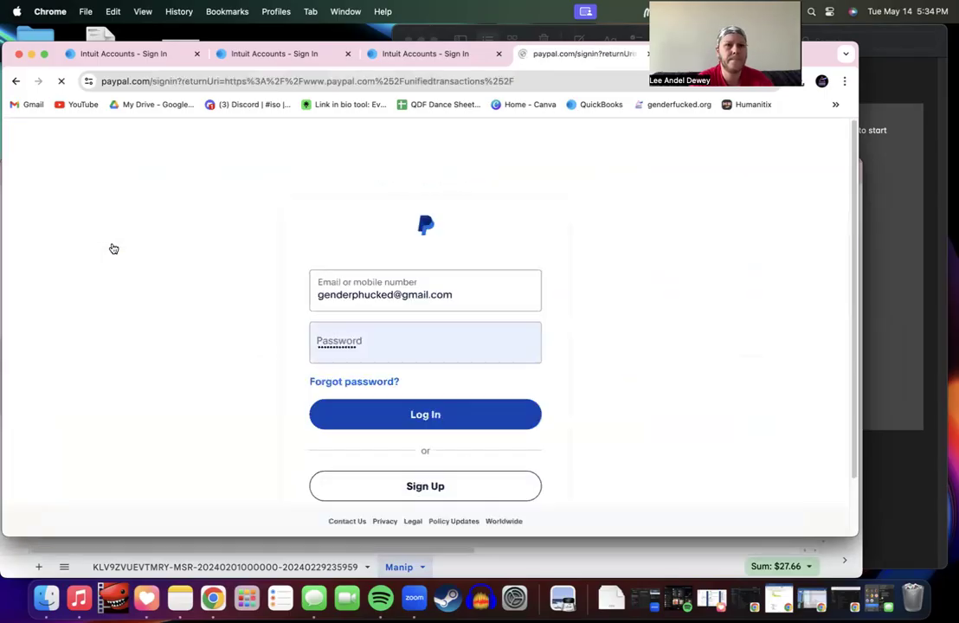
{"action": "left_click", "coordinate": [385, 417]}
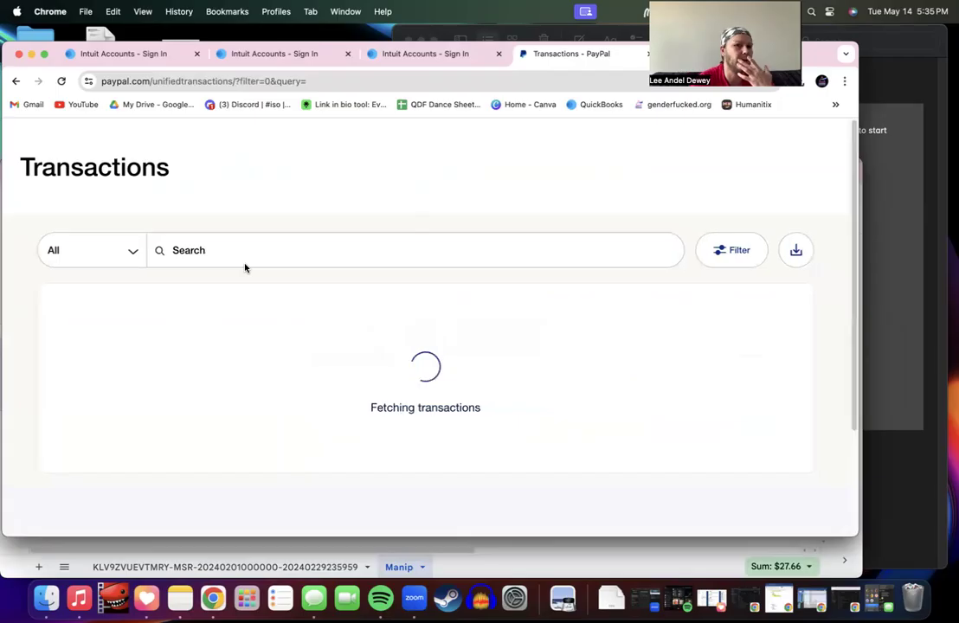
{"action": "scroll", "coordinate": [246, 269], "scroll_direction": "down", "scroll_amount": 2}
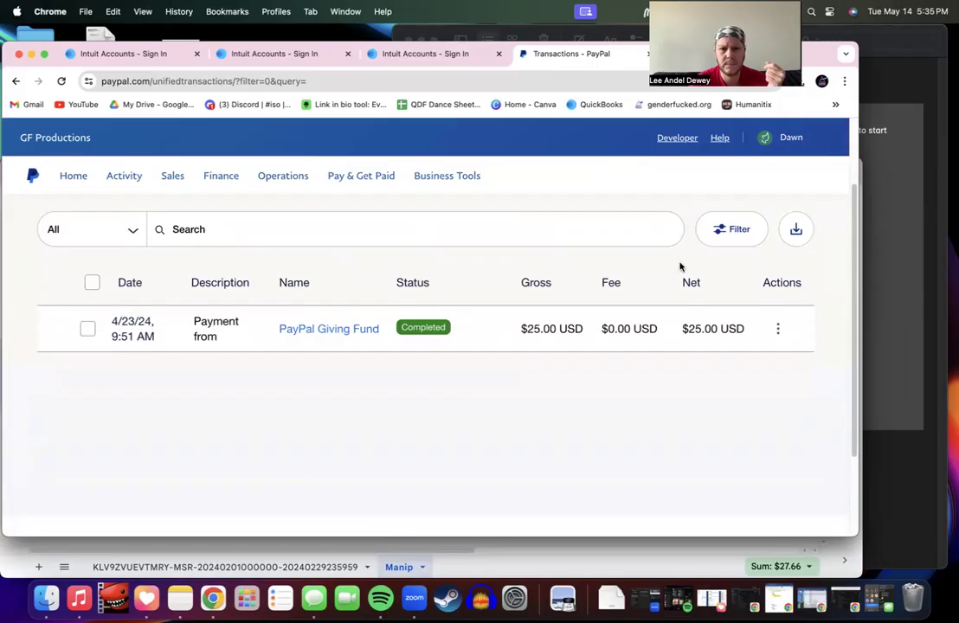
Step: Filter the transaction list to the 2024 date range
{"action": "left_click", "coordinate": [724, 228]}
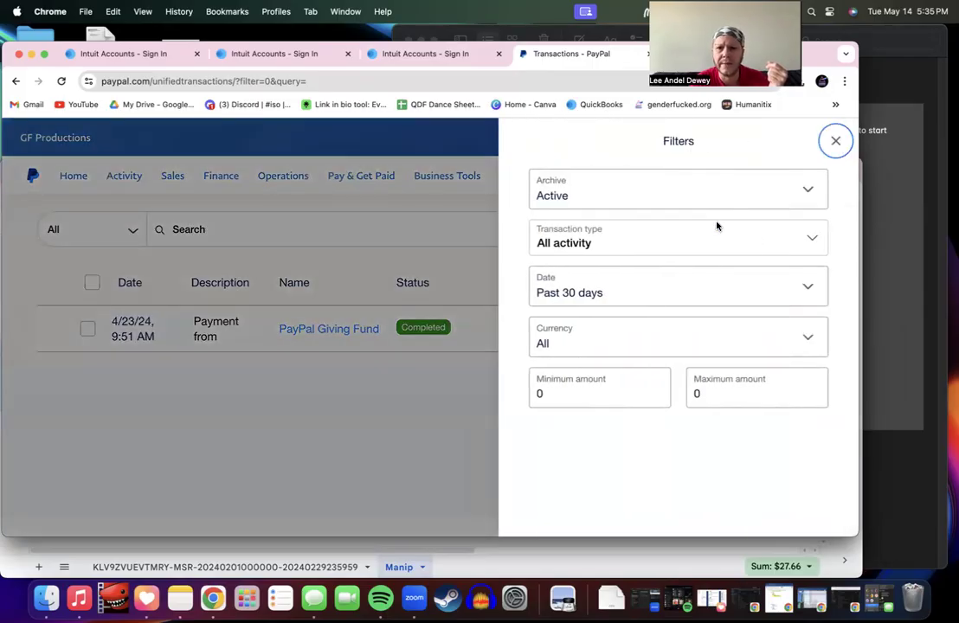
{"action": "left_click", "coordinate": [714, 286]}
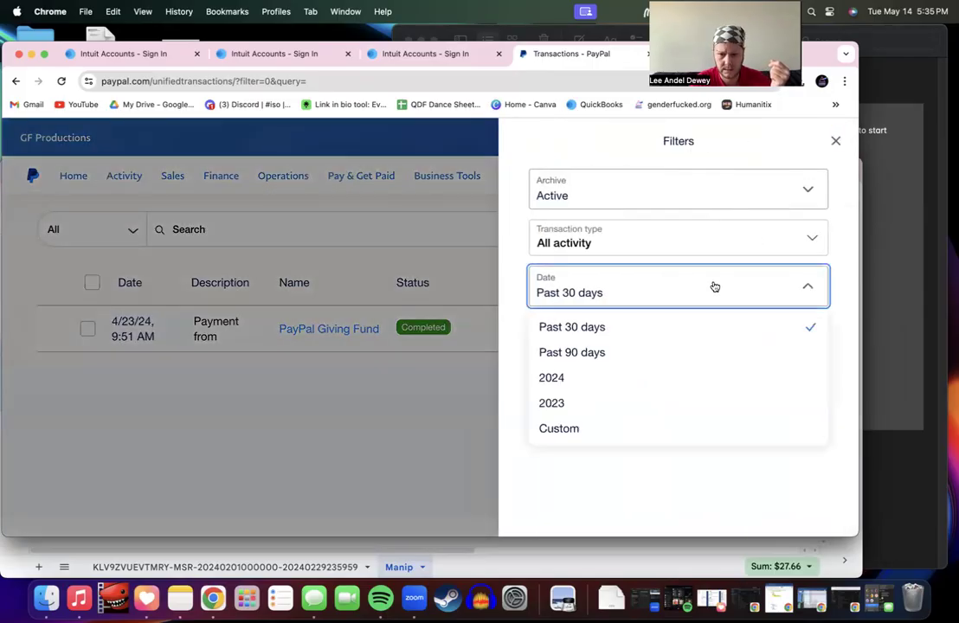
{"action": "left_click", "coordinate": [617, 387]}
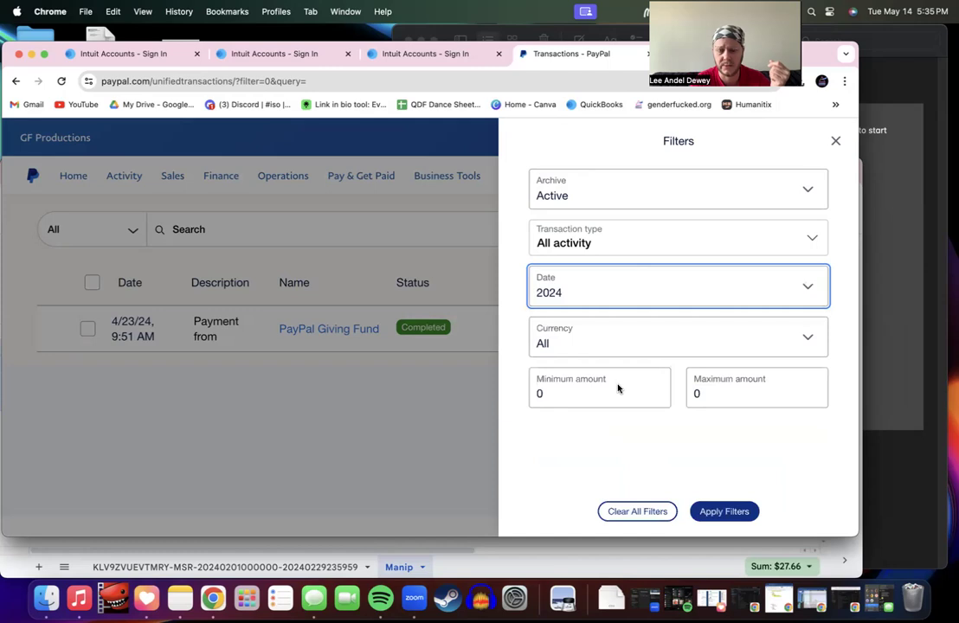
{"action": "left_click", "coordinate": [726, 512]}
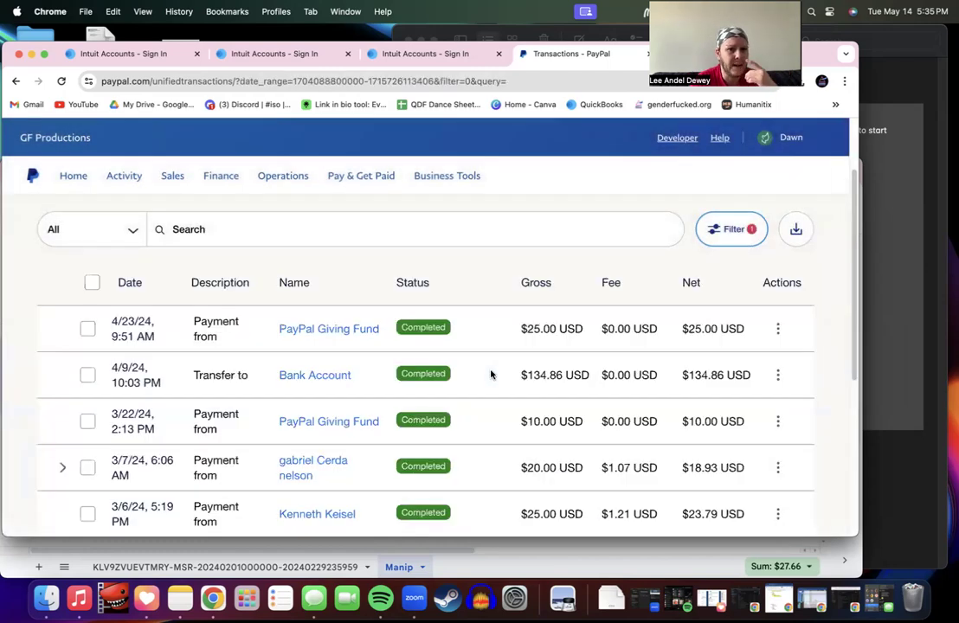
{"action": "scroll", "coordinate": [491, 375], "scroll_direction": "down", "scroll_amount": 3}
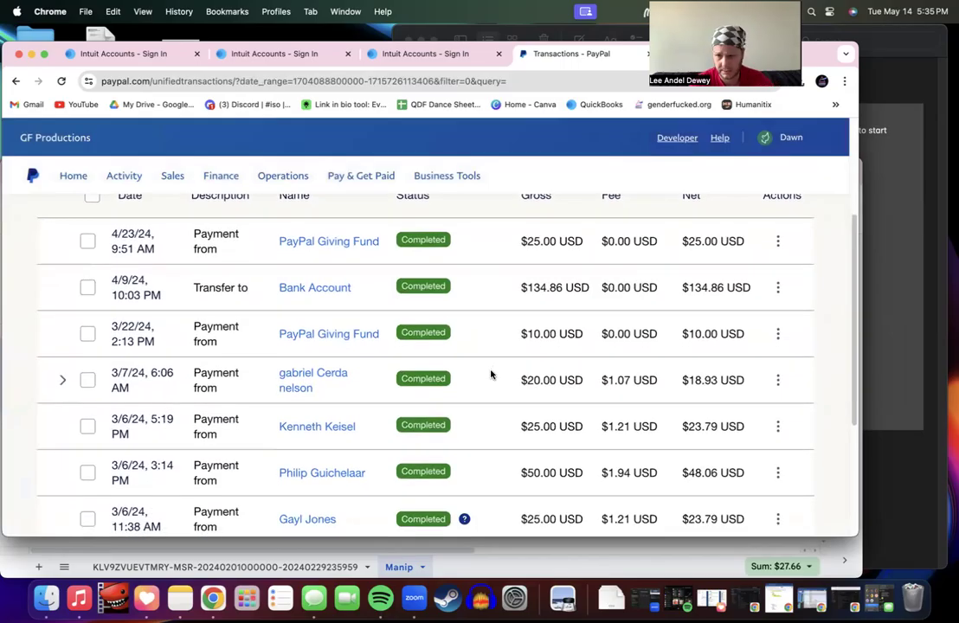
{"action": "scroll", "coordinate": [491, 375], "scroll_direction": "up", "scroll_amount": 3}
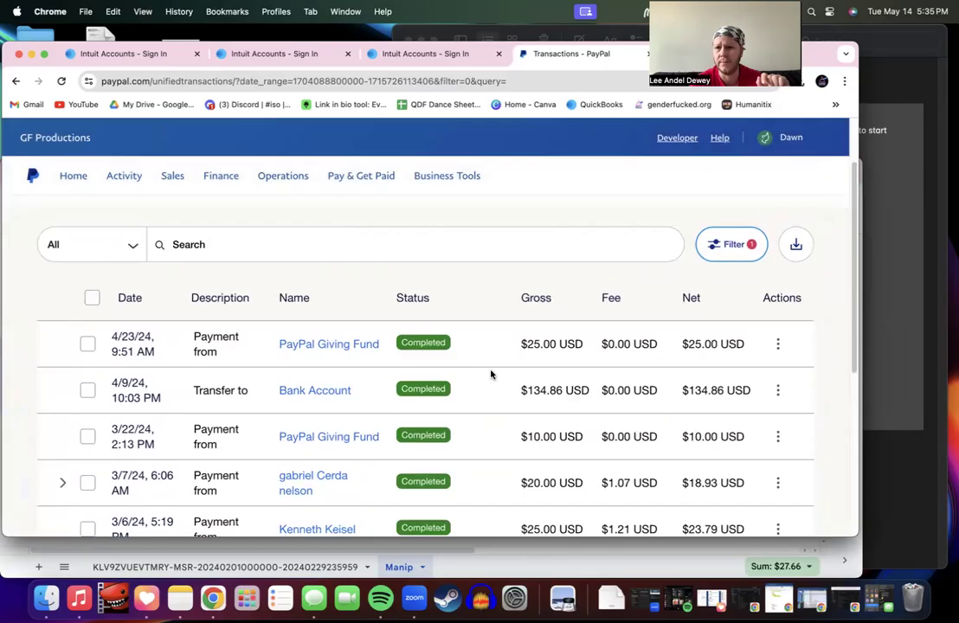
Step: Go from the transactions download icon to the Activity download report page
{"action": "left_click", "coordinate": [794, 245]}
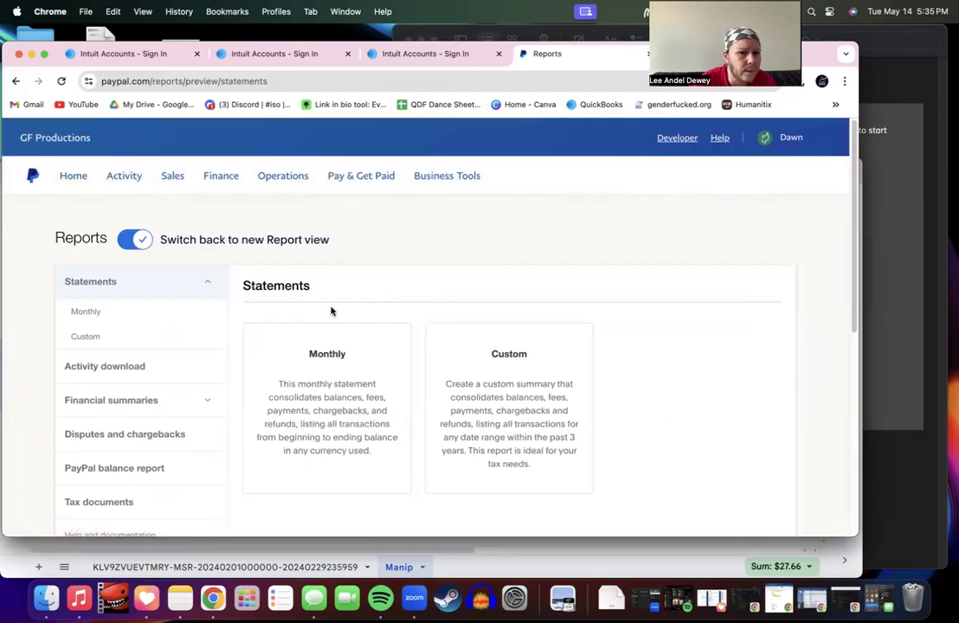
{"action": "scroll", "coordinate": [331, 311], "scroll_direction": "down", "scroll_amount": 2}
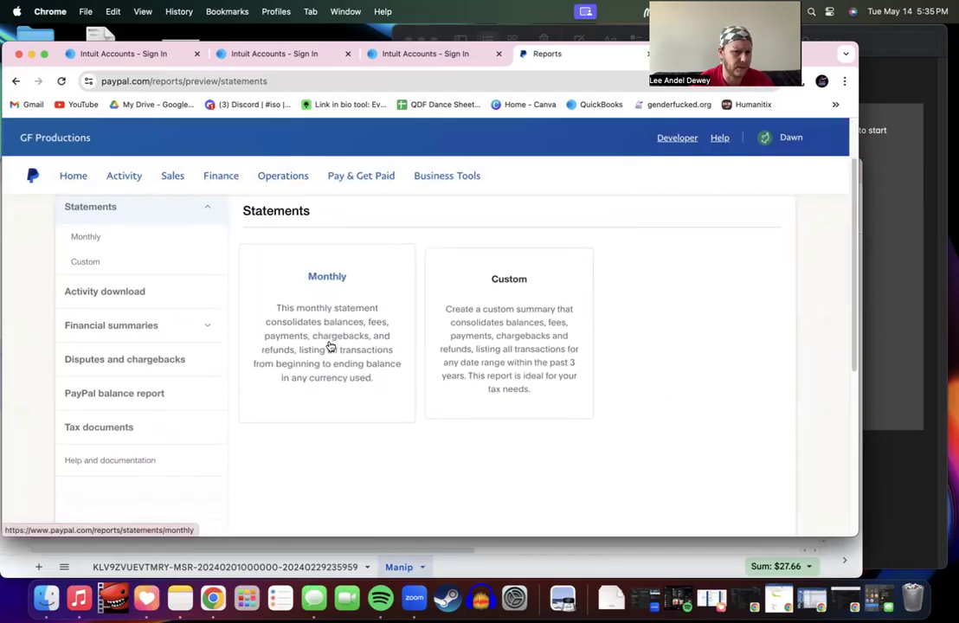
{"action": "scroll", "coordinate": [376, 482], "scroll_direction": "up", "scroll_amount": 2}
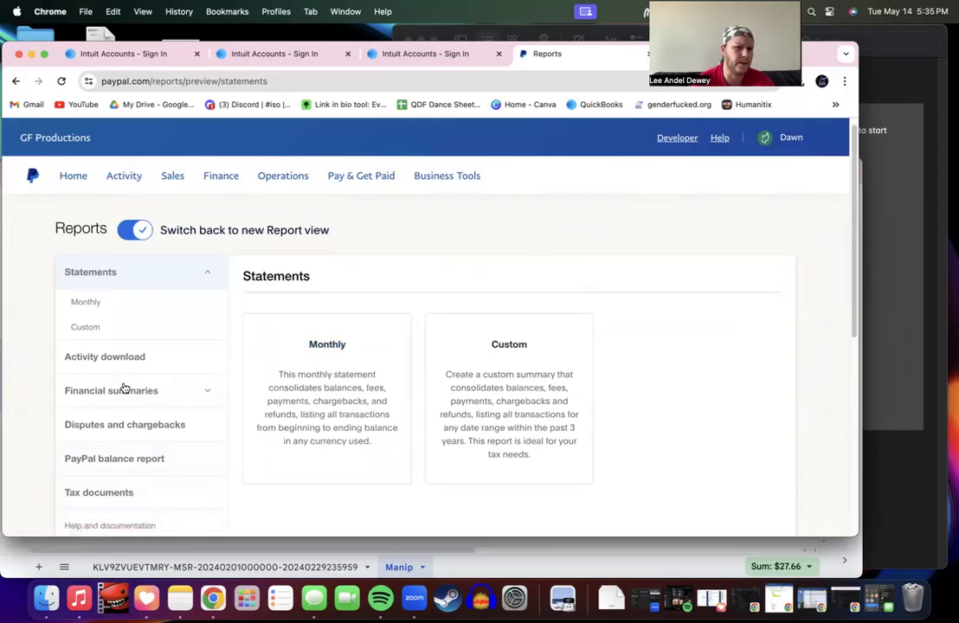
{"action": "left_click", "coordinate": [142, 362]}
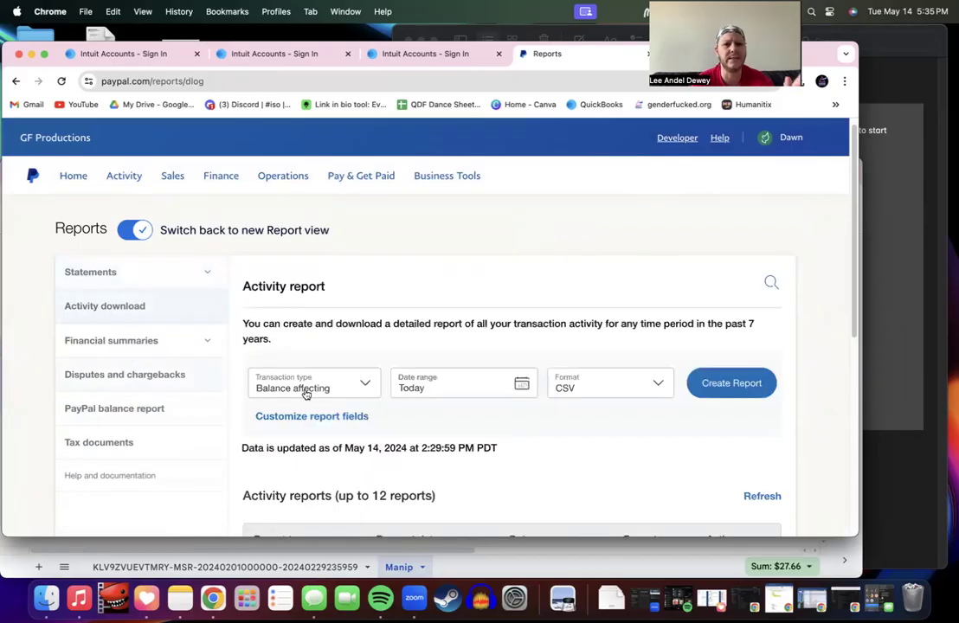
{"action": "scroll", "coordinate": [306, 399], "scroll_direction": "down", "scroll_amount": 4}
{"action": "scroll", "coordinate": [307, 399], "scroll_direction": "up", "scroll_amount": 3}
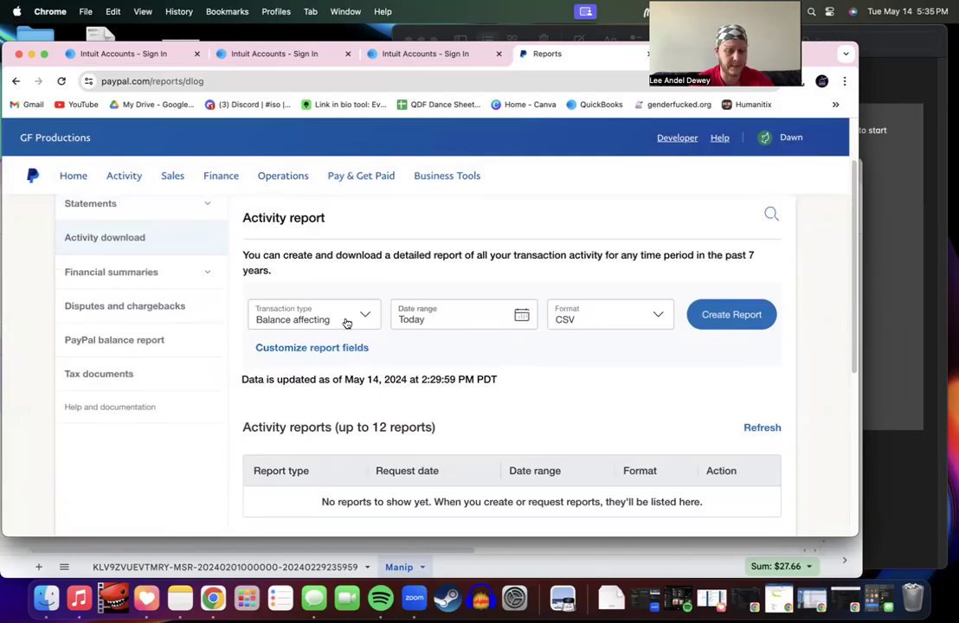
Step: Choose All transactions as the report's transaction type
{"action": "left_click", "coordinate": [346, 323]}
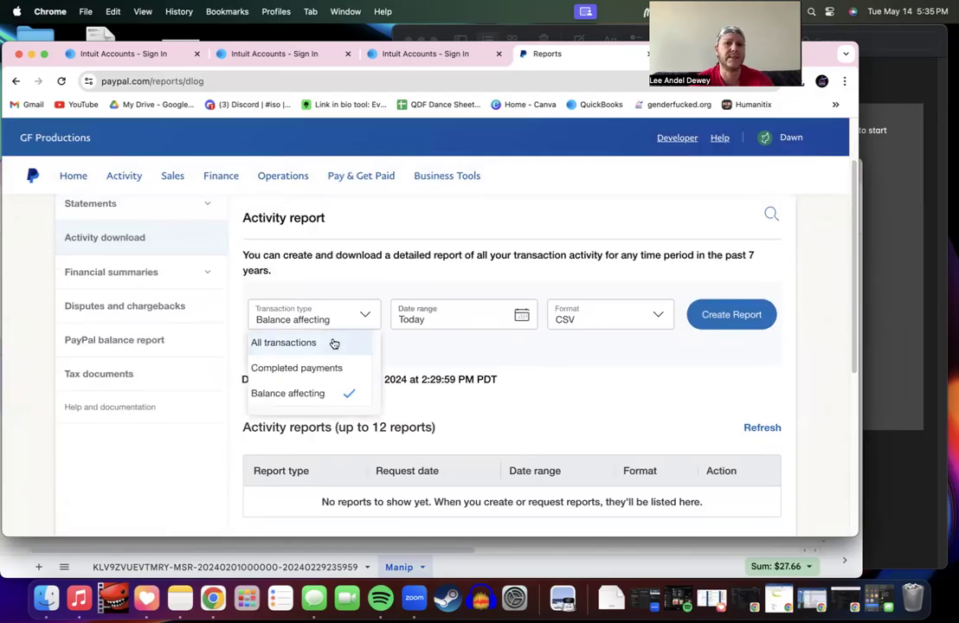
{"action": "left_click", "coordinate": [334, 343]}
{"action": "scroll", "coordinate": [662, 389], "scroll_direction": "down", "scroll_amount": 1}
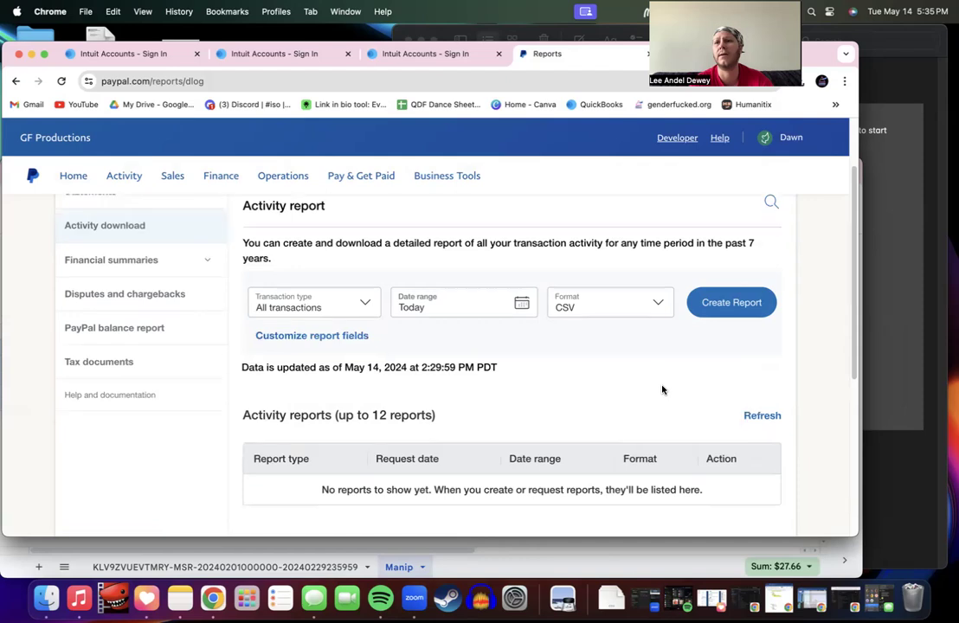
{"action": "scroll", "coordinate": [662, 390], "scroll_direction": "down", "scroll_amount": 3}
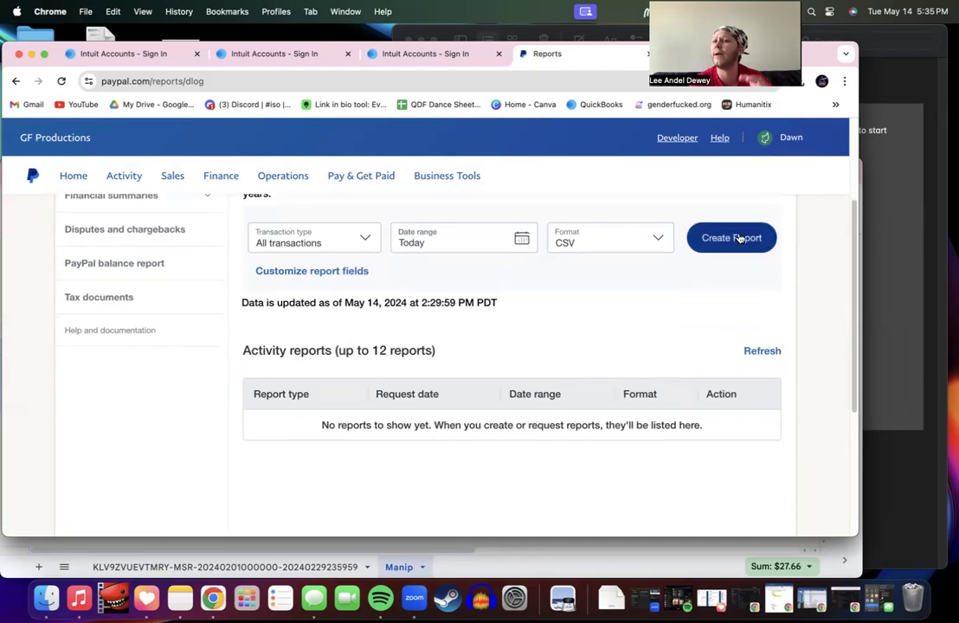
{"action": "scroll", "coordinate": [739, 238], "scroll_direction": "up", "scroll_amount": 1}
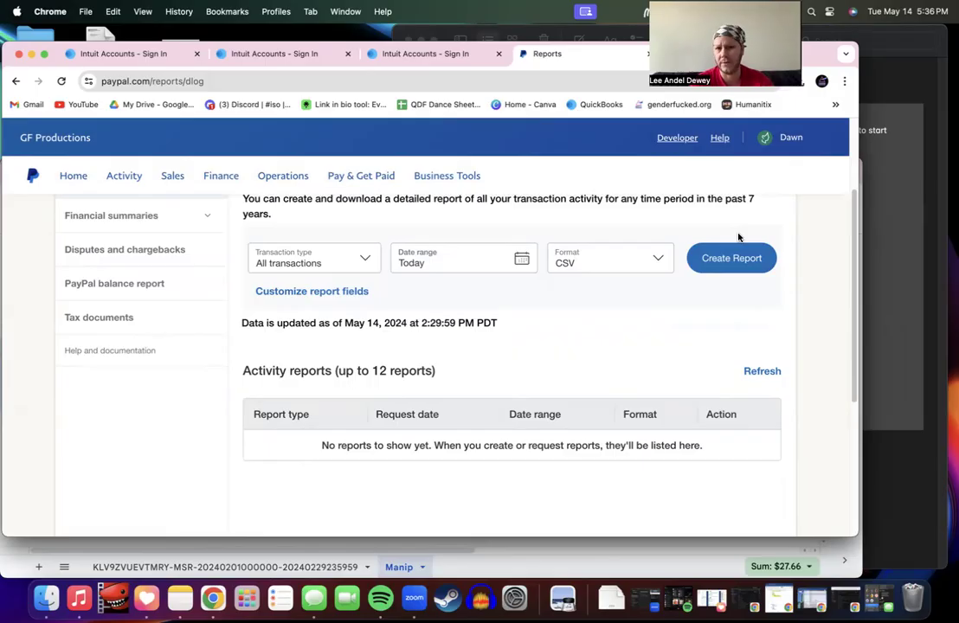
Step: Set the report's custom date range to start on January 1, 2024
{"action": "left_click", "coordinate": [738, 267]}
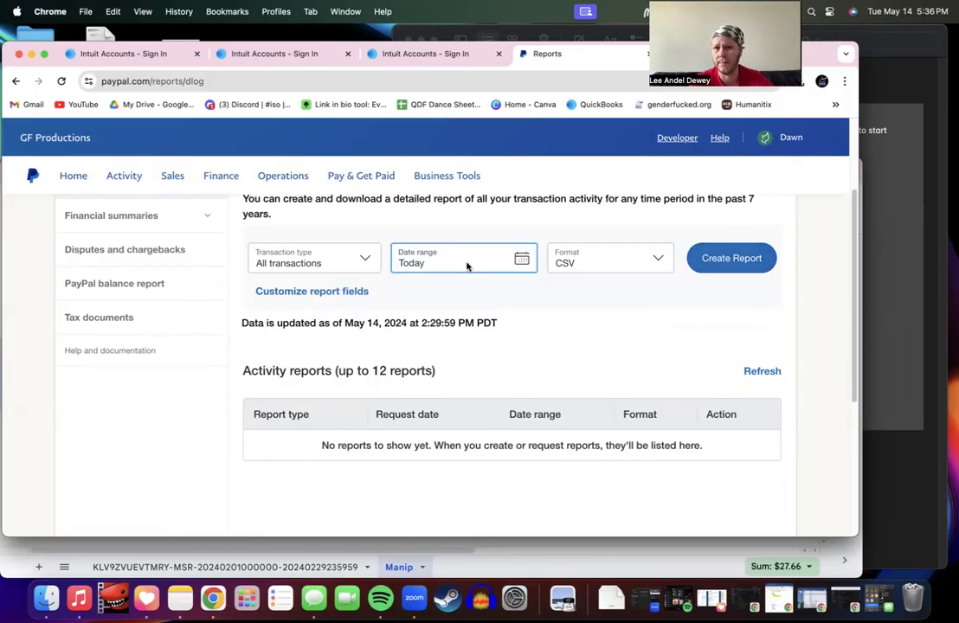
{"action": "left_click", "coordinate": [466, 264]}
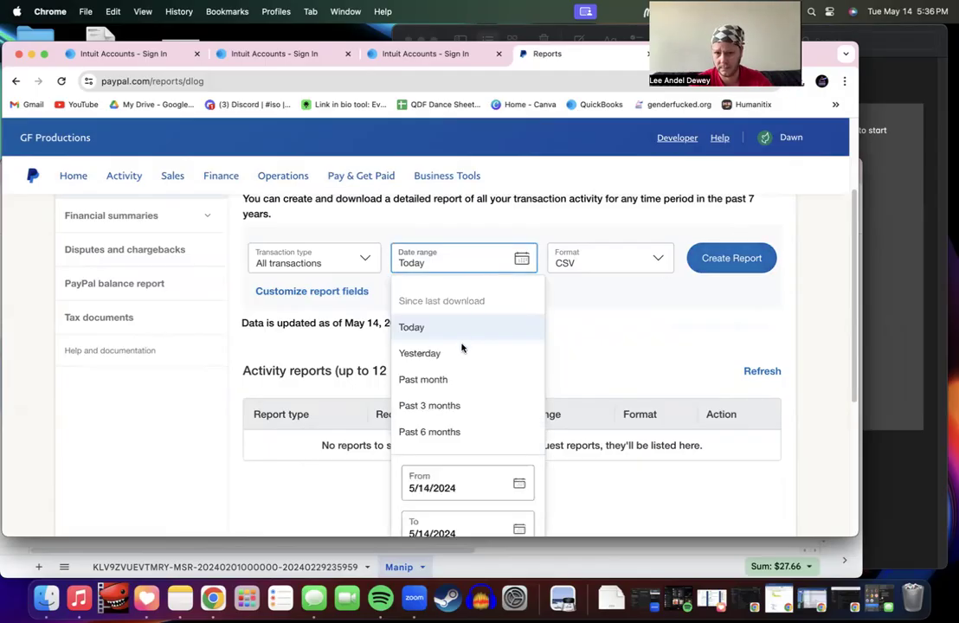
{"action": "scroll", "coordinate": [463, 484], "scroll_direction": "down", "scroll_amount": 1}
{"action": "left_click", "coordinate": [469, 440]}
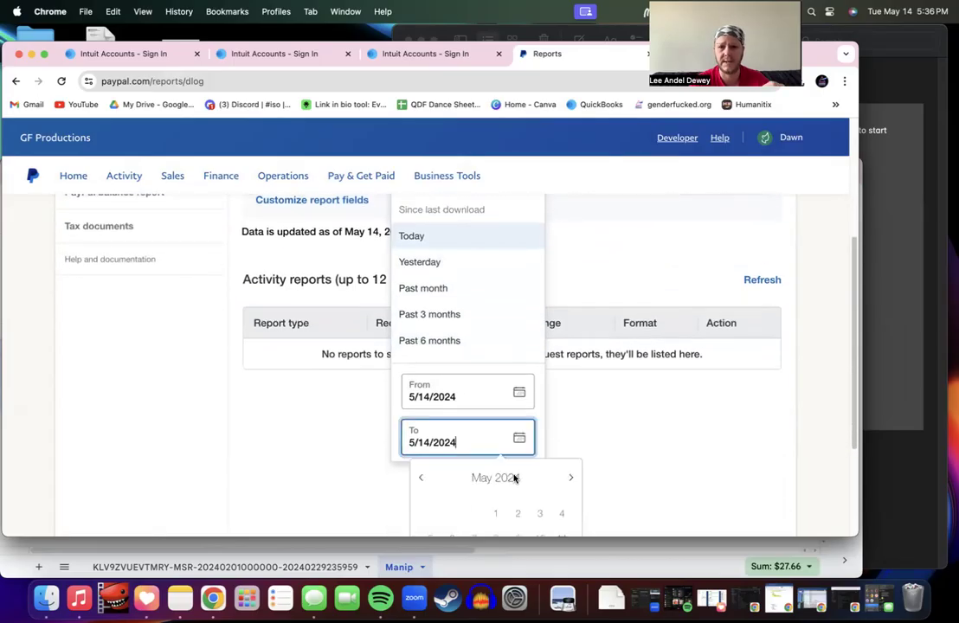
{"action": "left_click", "coordinate": [422, 479]}
{"action": "left_click", "coordinate": [423, 478]}
{"action": "left_click", "coordinate": [423, 479]}
{"action": "left_click", "coordinate": [422, 480]}
{"action": "left_click", "coordinate": [451, 518]}
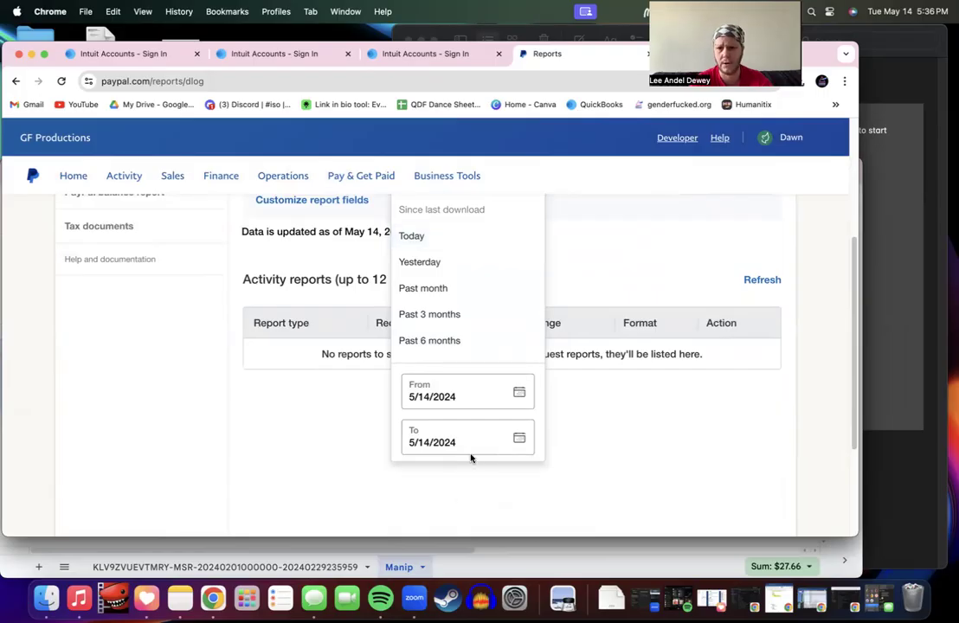
{"action": "left_click", "coordinate": [517, 394]}
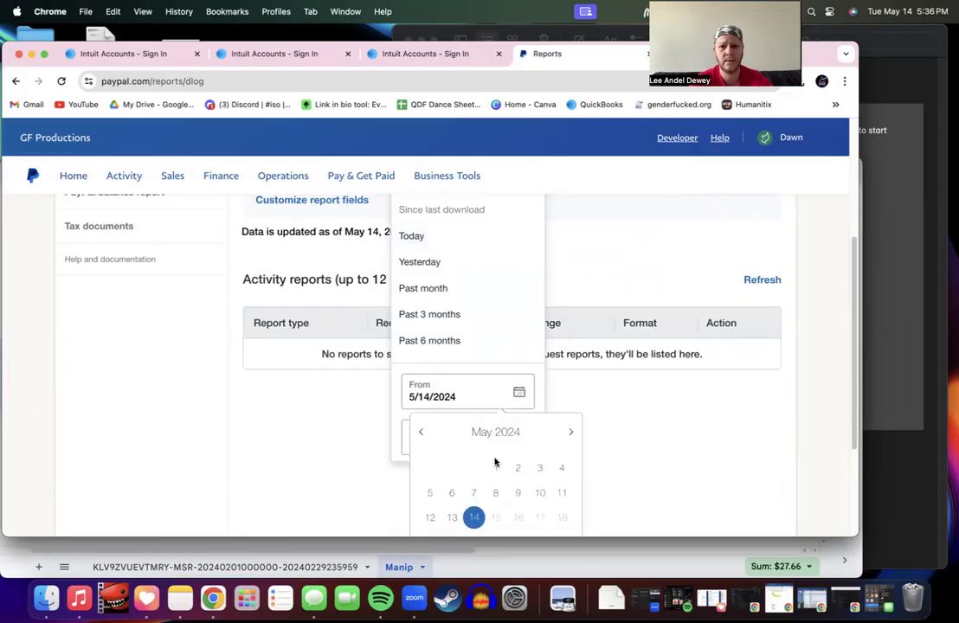
{"action": "left_click", "coordinate": [421, 434]}
{"action": "left_click", "coordinate": [422, 435]}
{"action": "left_click", "coordinate": [423, 435]}
{"action": "left_click", "coordinate": [422, 435]}
{"action": "left_click", "coordinate": [452, 468]}
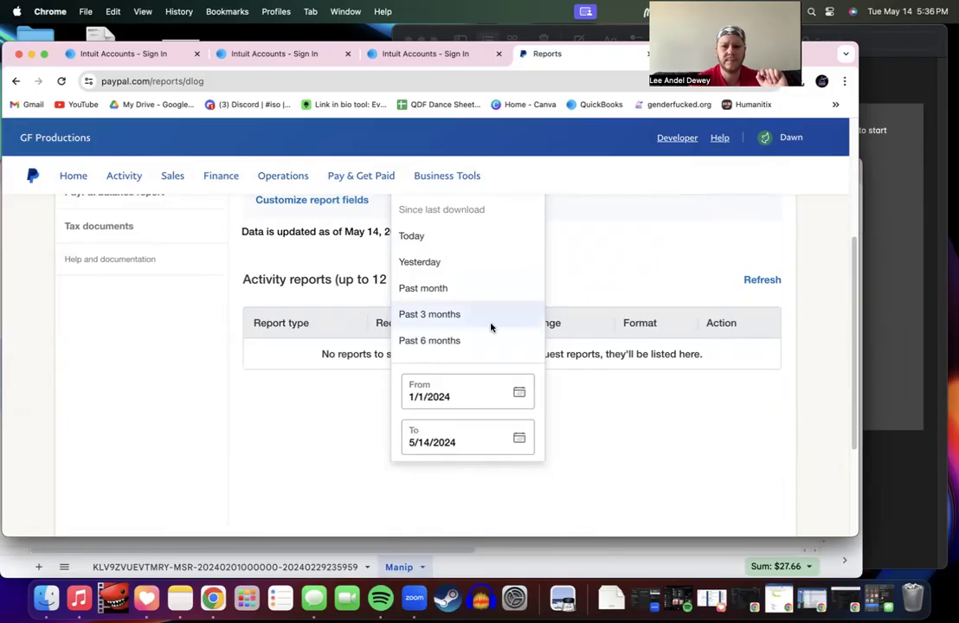
{"action": "left_click", "coordinate": [616, 409]}
Step: Create the CSV report for 1/1/2024 through 5/14/2024
{"action": "scroll", "coordinate": [598, 390], "scroll_direction": "up", "scroll_amount": 1}
{"action": "scroll", "coordinate": [580, 373], "scroll_direction": "up", "scroll_amount": 1}
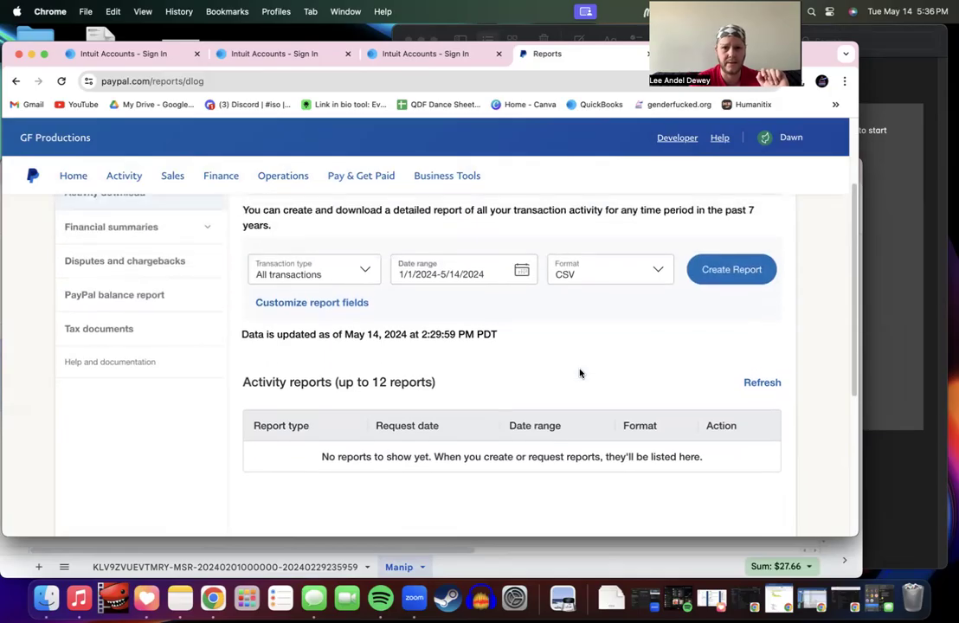
{"action": "left_click", "coordinate": [746, 282]}
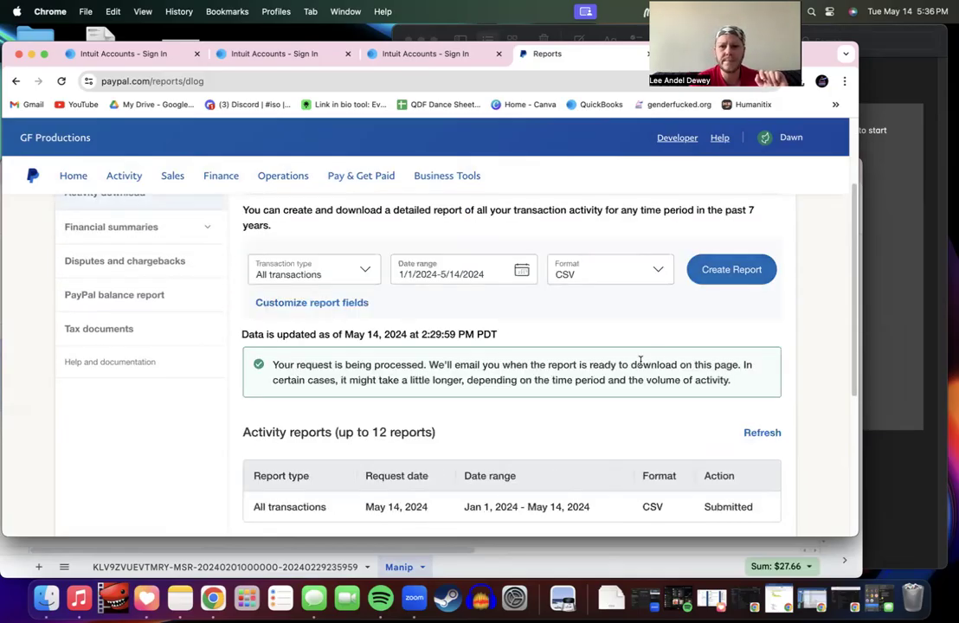
{"action": "scroll", "coordinate": [641, 362], "scroll_direction": "down", "scroll_amount": 1}
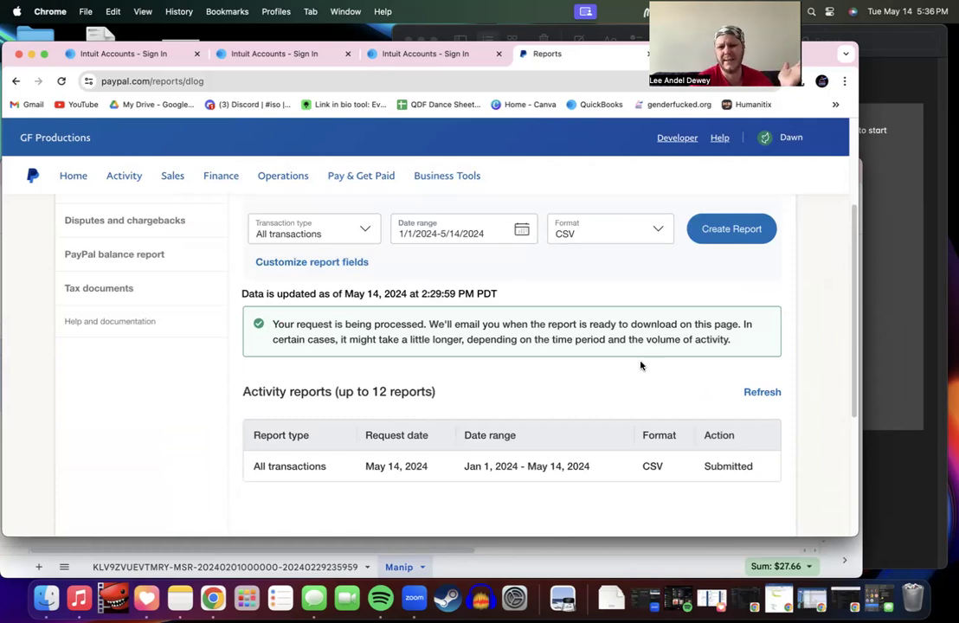
Step: Refresh the reports list until ready, then download the report as Download.CSV
{"action": "left_click", "coordinate": [747, 394]}
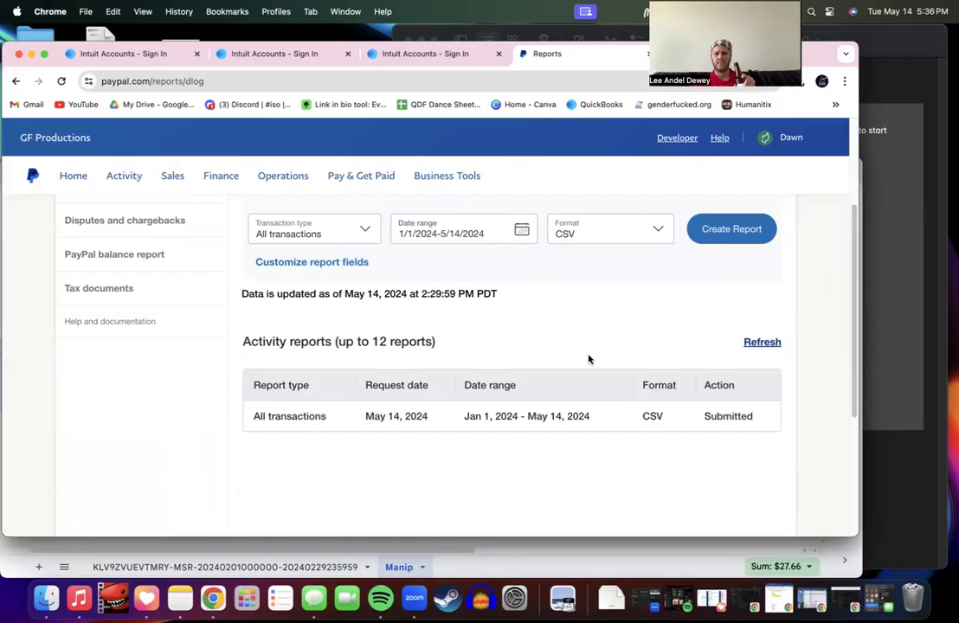
{"action": "left_click", "coordinate": [765, 348]}
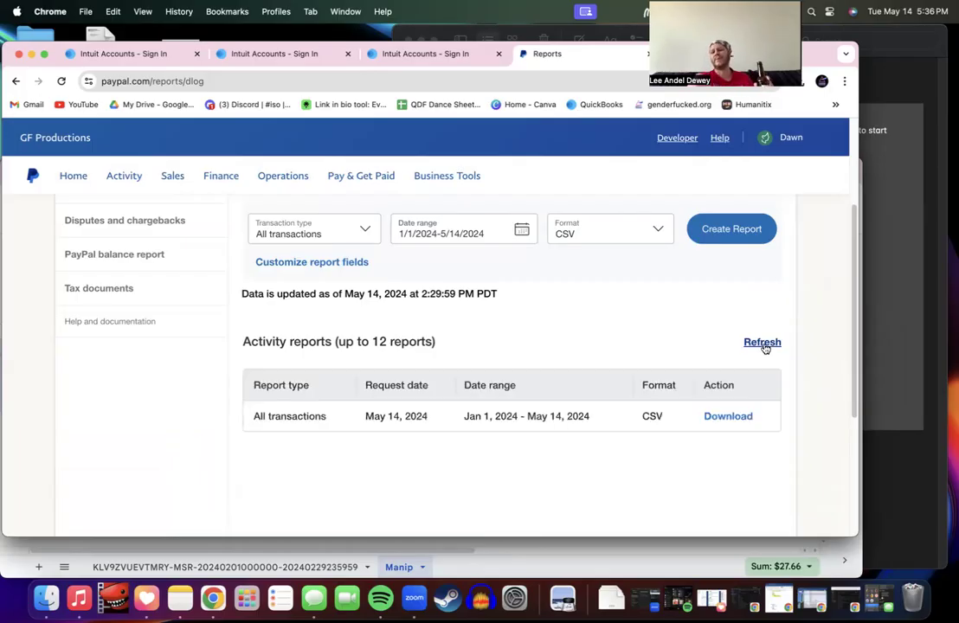
{"action": "left_click", "coordinate": [732, 418]}
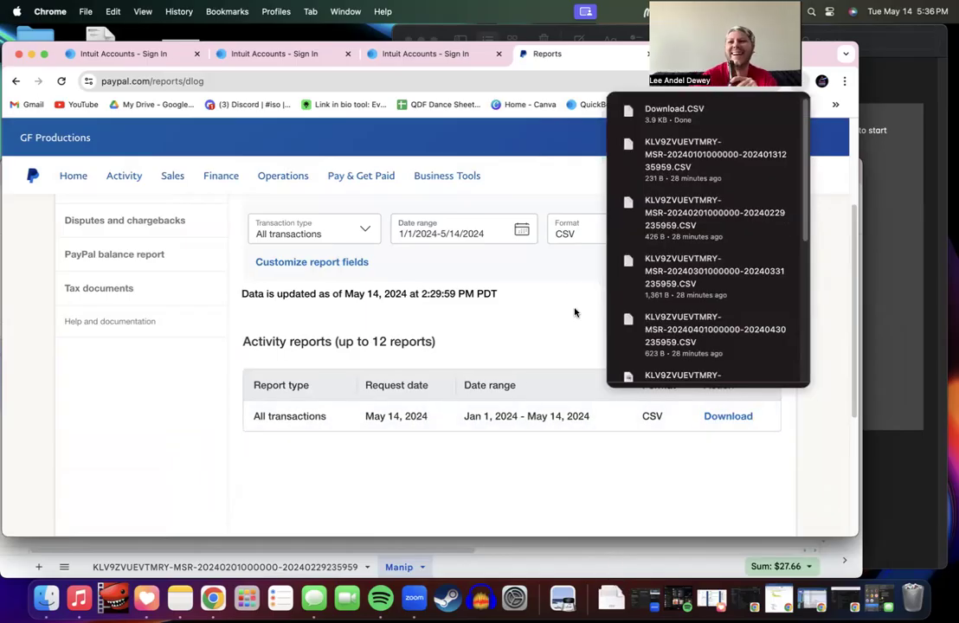
{"action": "left_click", "coordinate": [544, 259]}
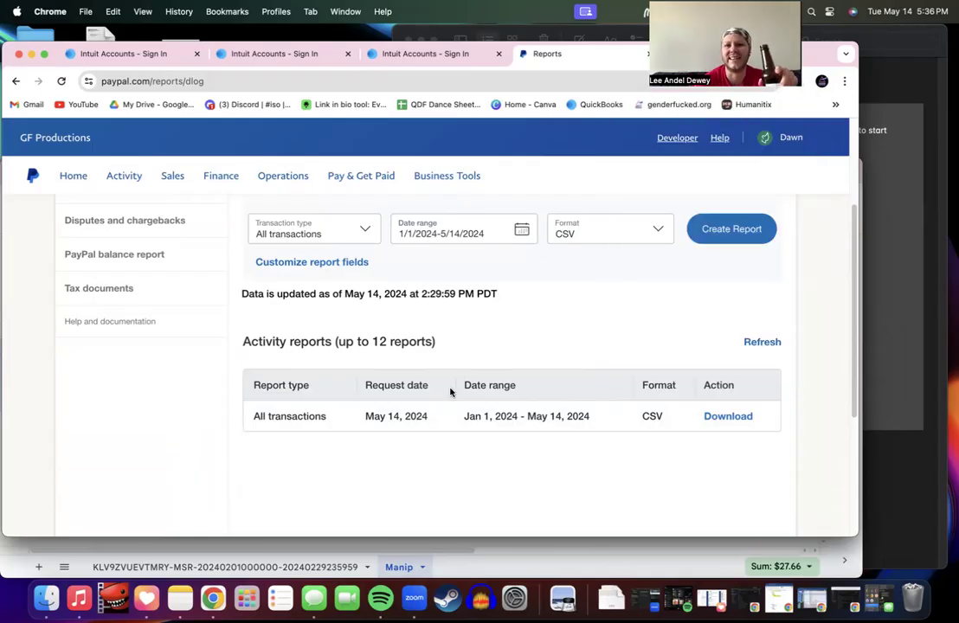
Step: Import Download.CSV from the Downloads folder into the spreadsheet as a new sheet
{"action": "left_click", "coordinate": [473, 567]}
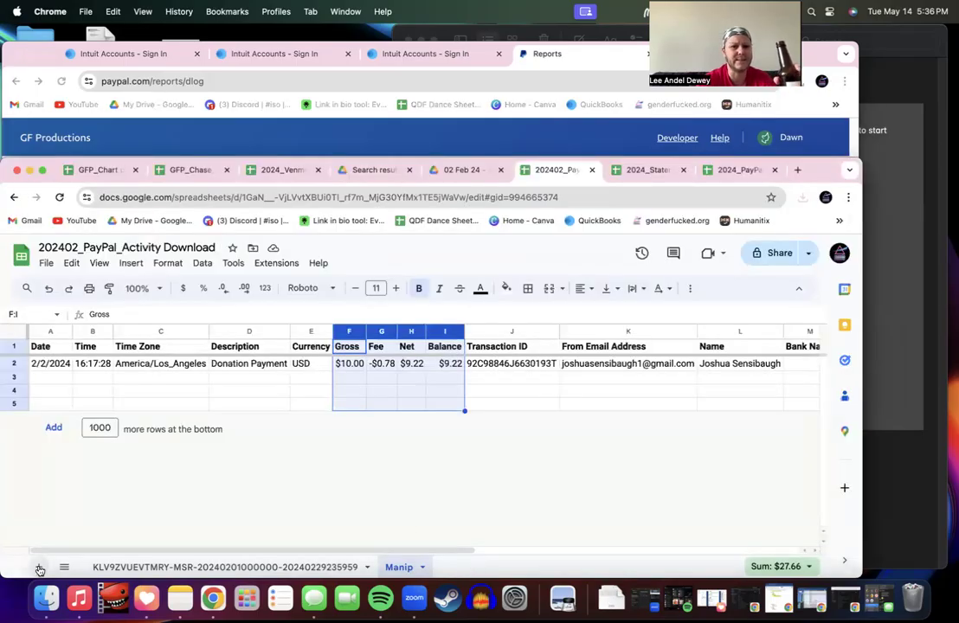
{"action": "left_click", "coordinate": [47, 264]}
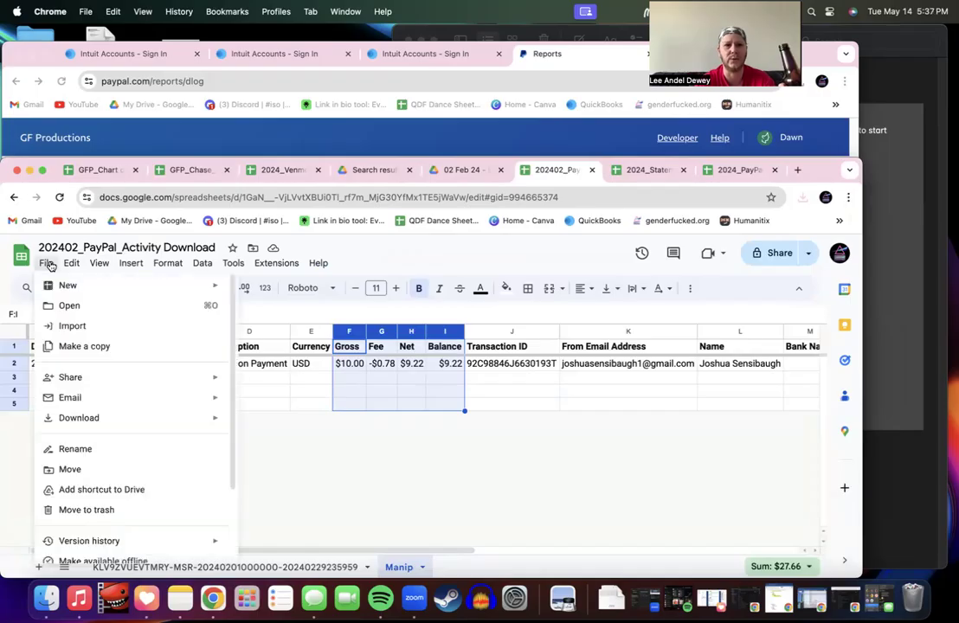
{"action": "left_click", "coordinate": [78, 326]}
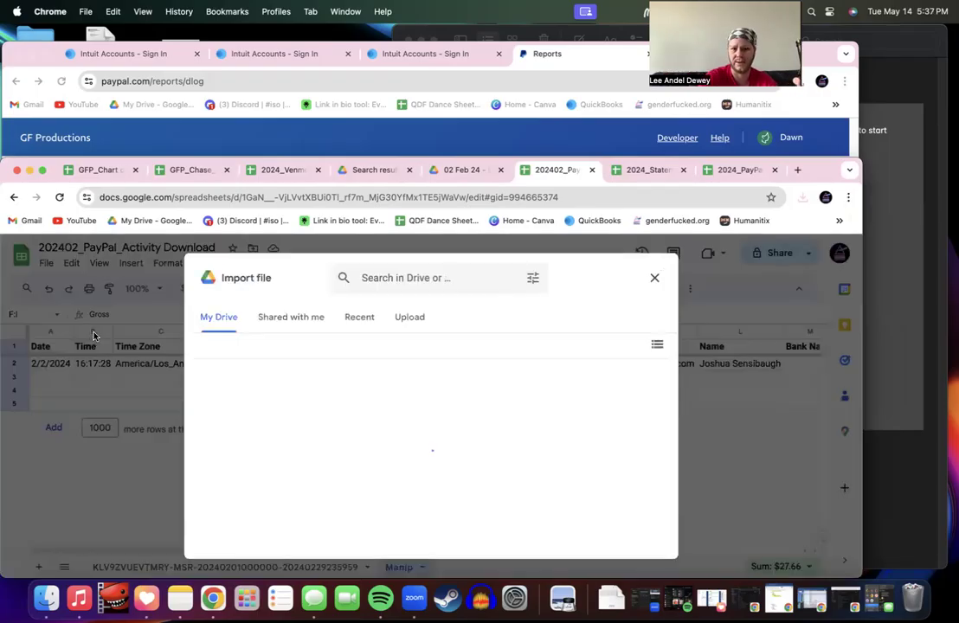
{"action": "left_click", "coordinate": [411, 317]}
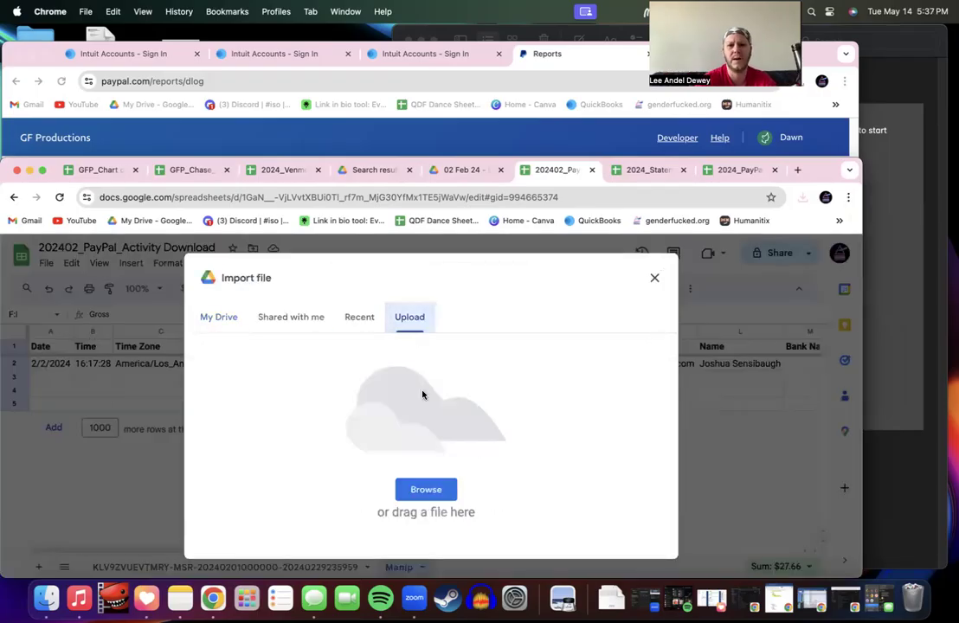
{"action": "left_click", "coordinate": [440, 490]}
{"action": "left_click", "coordinate": [152, 154]}
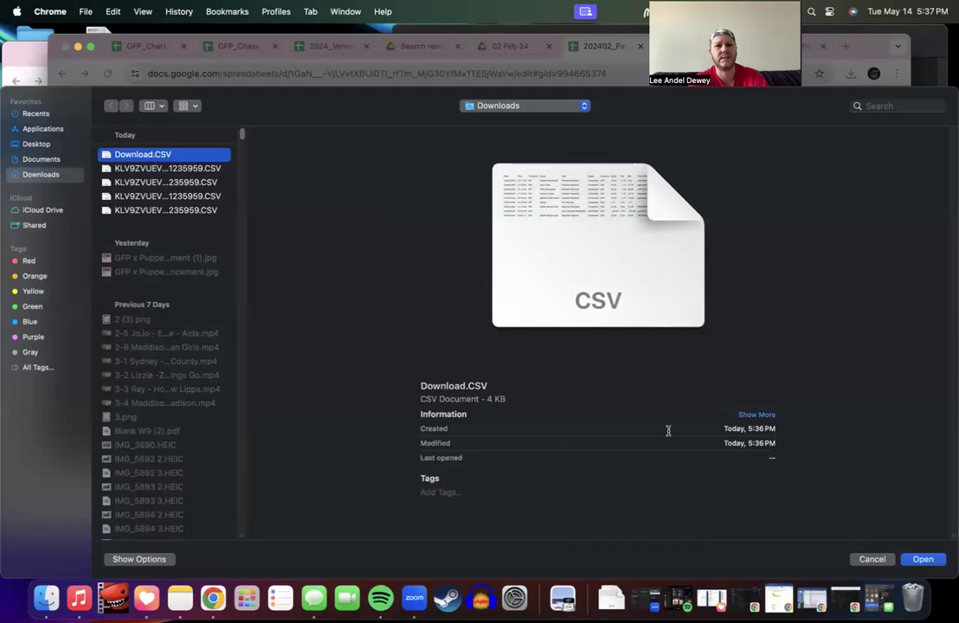
{"action": "left_click", "coordinate": [923, 560]}
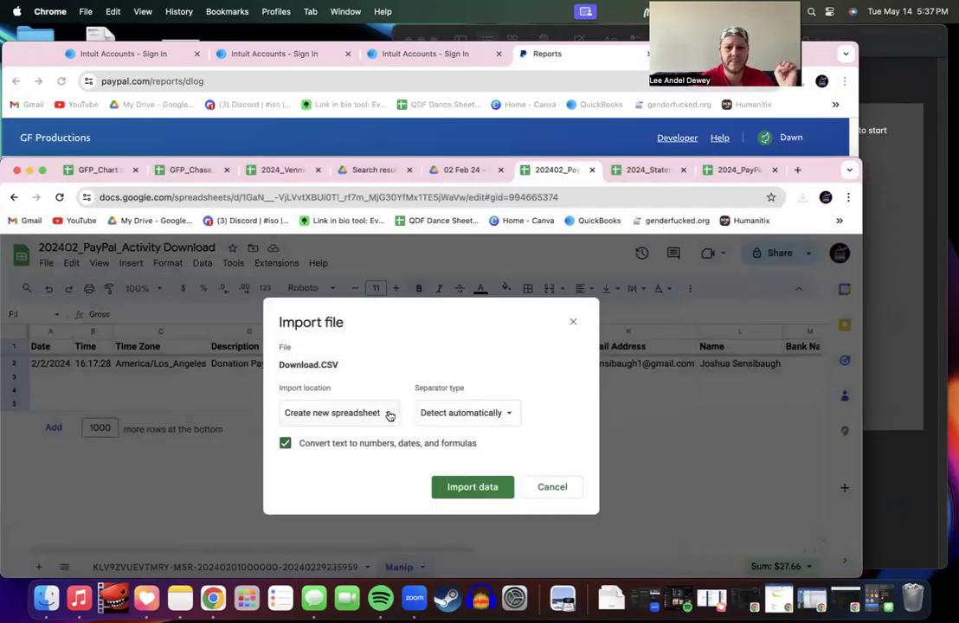
{"action": "left_click", "coordinate": [390, 416]}
{"action": "left_click", "coordinate": [379, 435]}
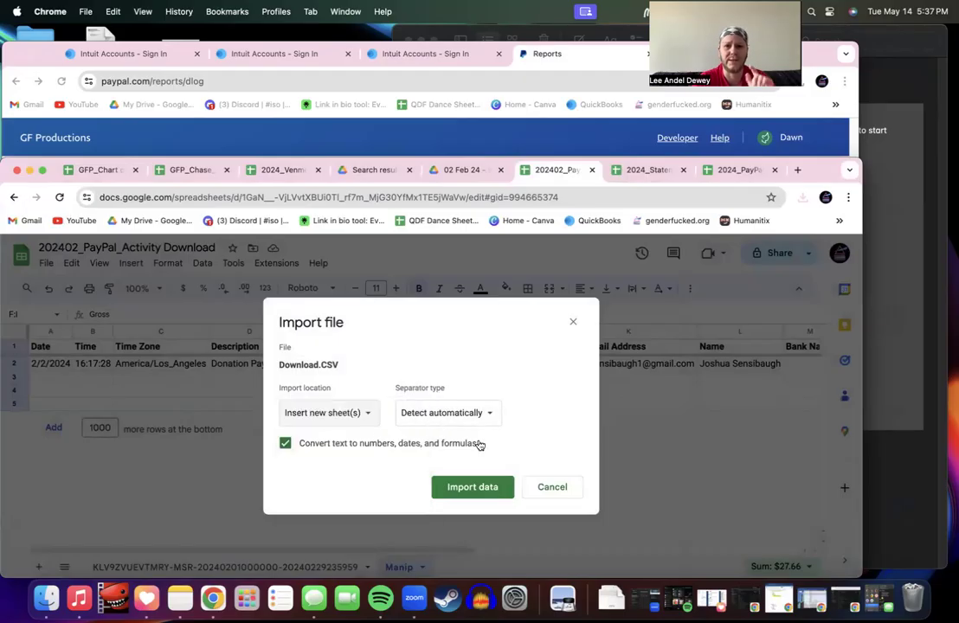
{"action": "left_click", "coordinate": [474, 489]}
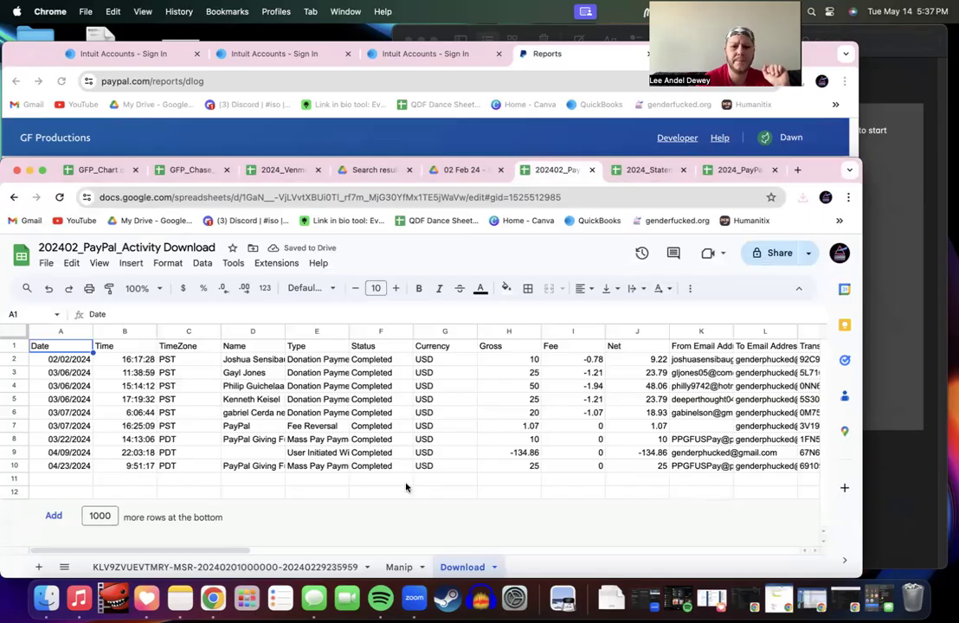
Step: Scroll across the Download sheet's nine transactions to review every column through Balance Impact
{"action": "left_click", "coordinate": [398, 567]}
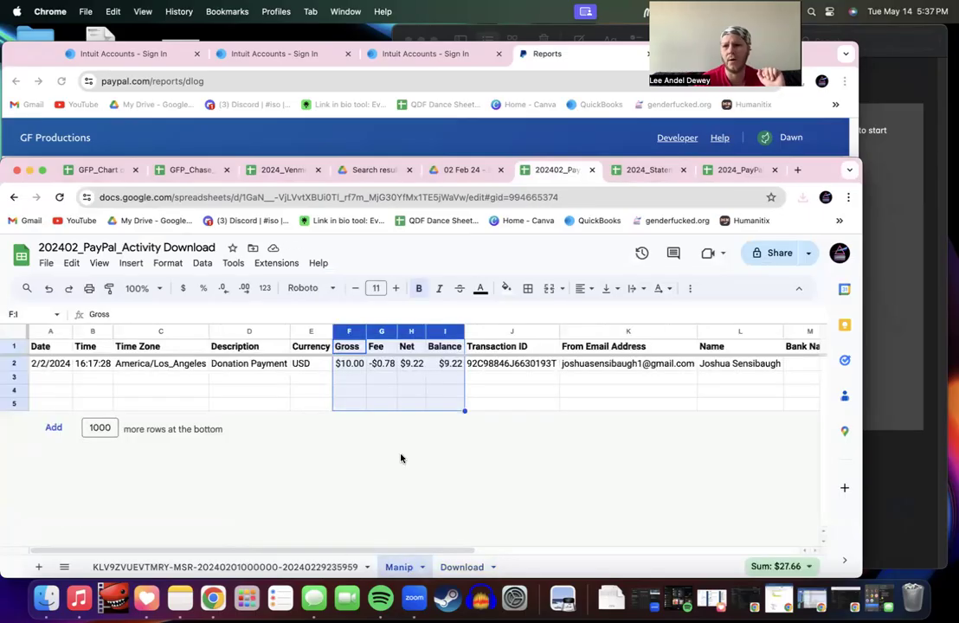
{"action": "scroll", "coordinate": [401, 459], "scroll_direction": "right", "scroll_amount": 10}
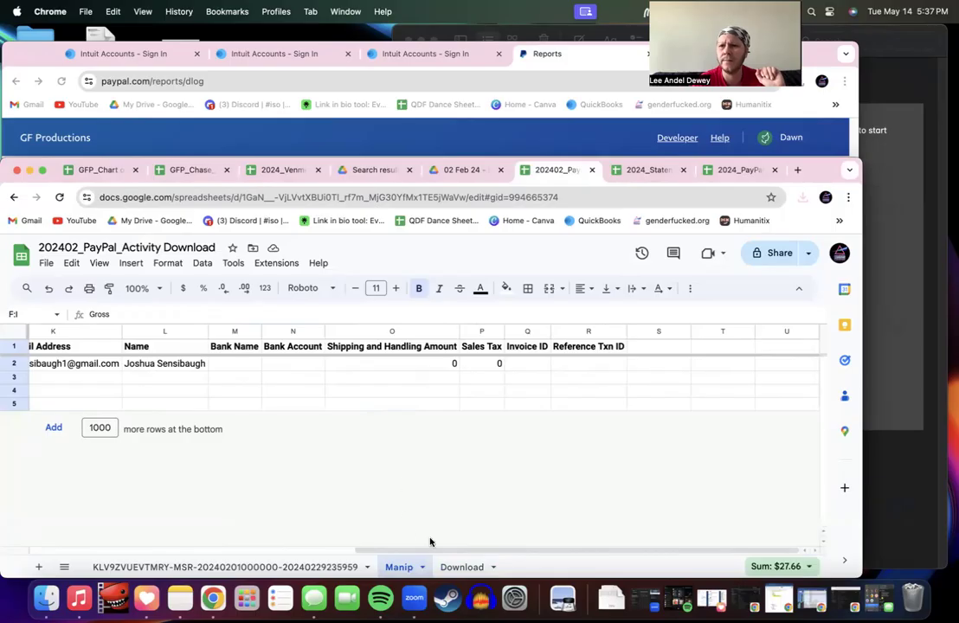
{"action": "left_click", "coordinate": [461, 567]}
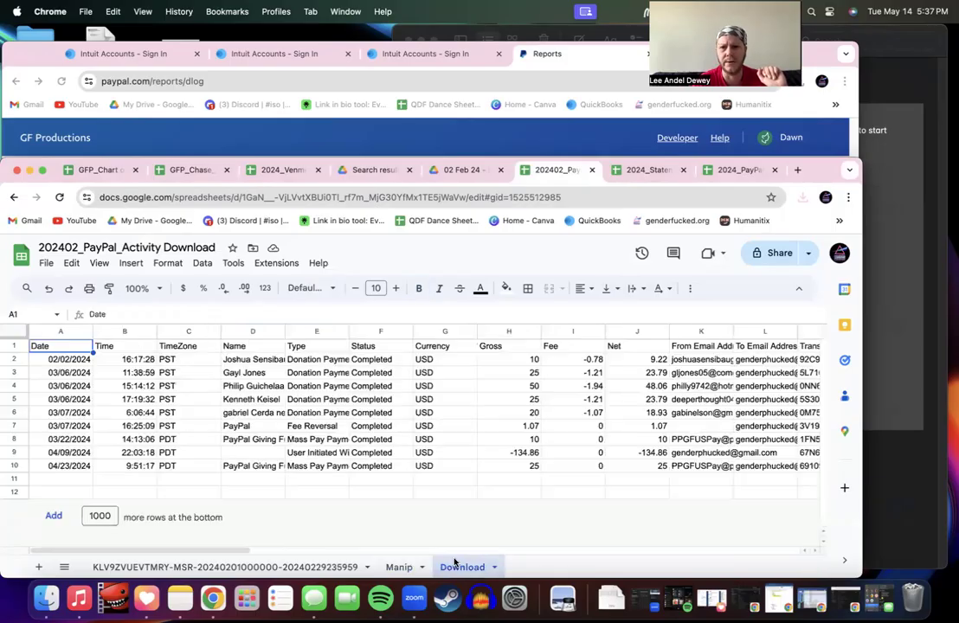
{"action": "scroll", "coordinate": [438, 459], "scroll_direction": "right", "scroll_amount": 15}
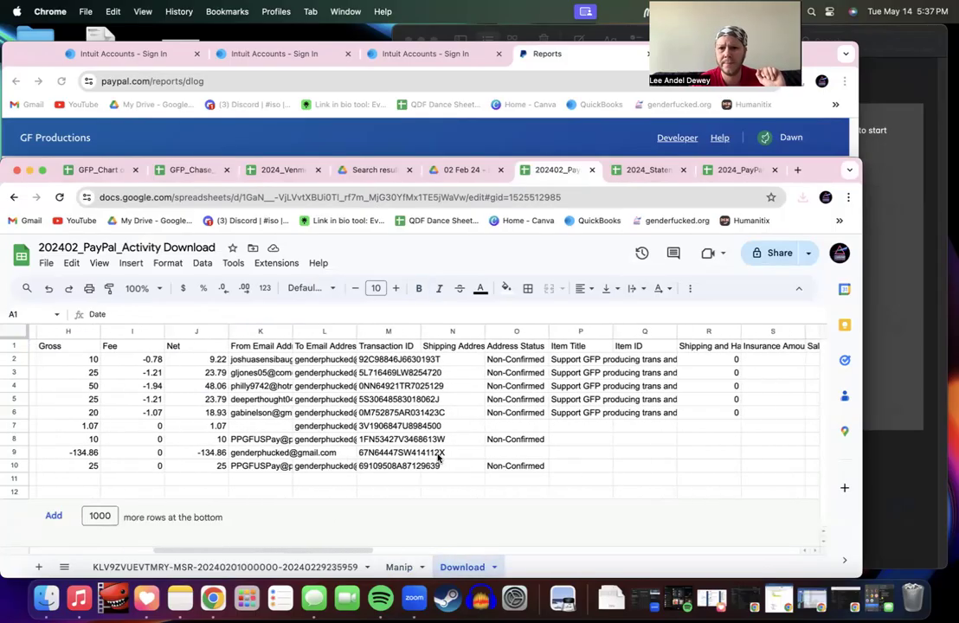
{"action": "scroll", "coordinate": [439, 459], "scroll_direction": "right", "scroll_amount": 10}
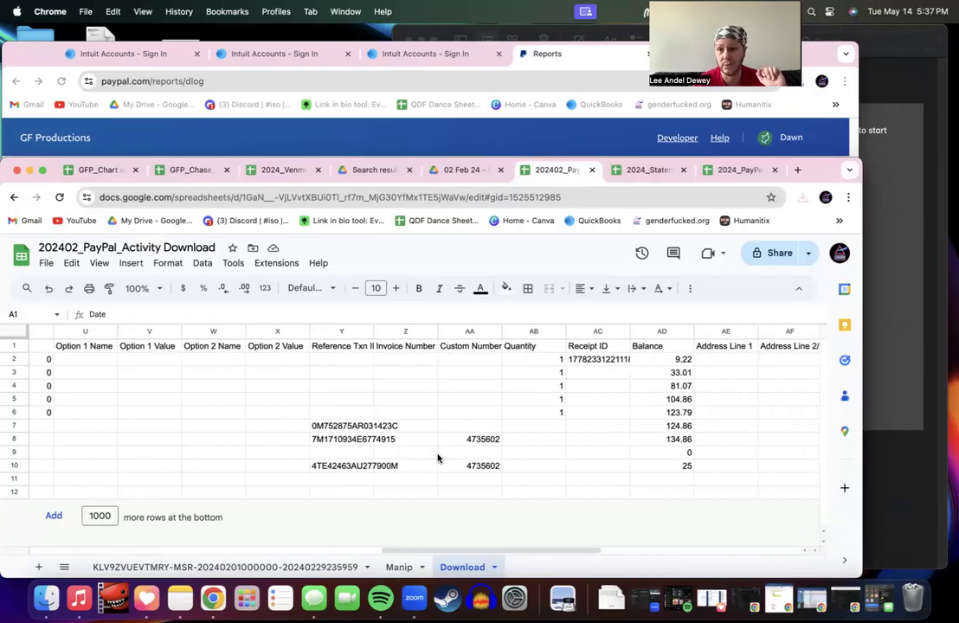
{"action": "scroll", "coordinate": [439, 459], "scroll_direction": "right", "scroll_amount": 6}
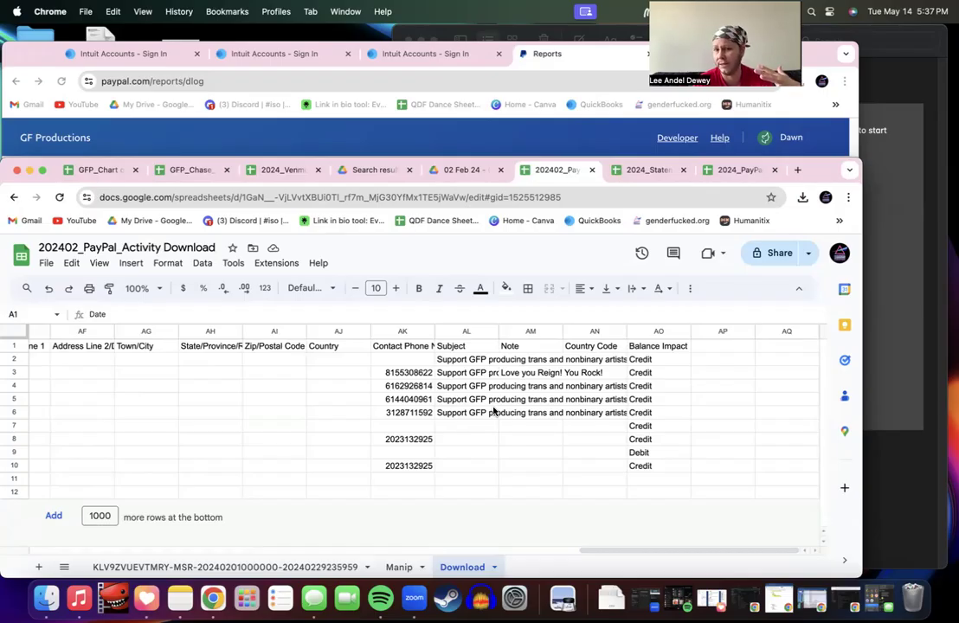
{"action": "scroll", "coordinate": [493, 412], "scroll_direction": "left", "scroll_amount": 5}
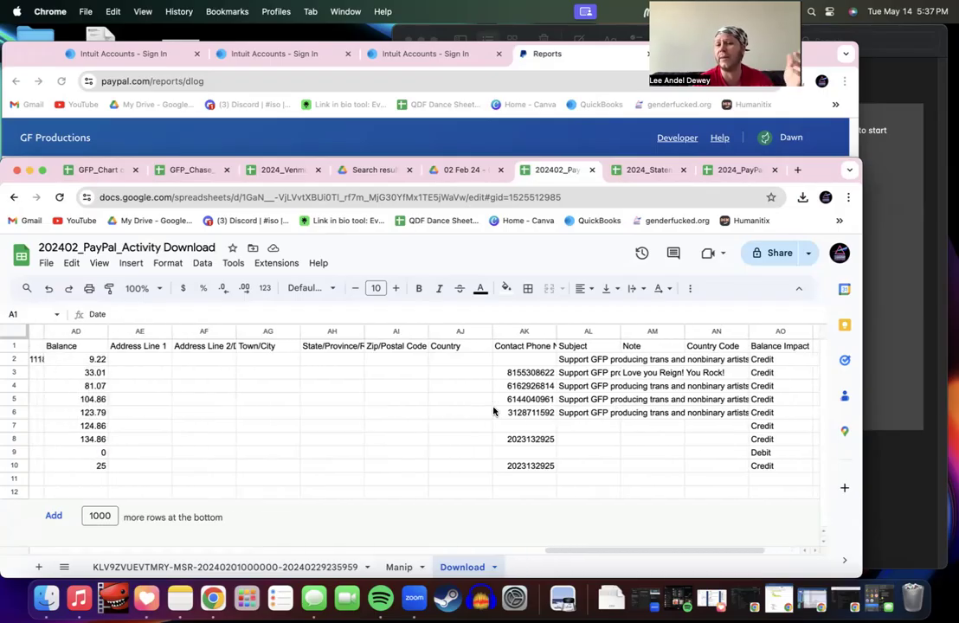
{"action": "scroll", "coordinate": [494, 412], "scroll_direction": "left", "scroll_amount": 1}
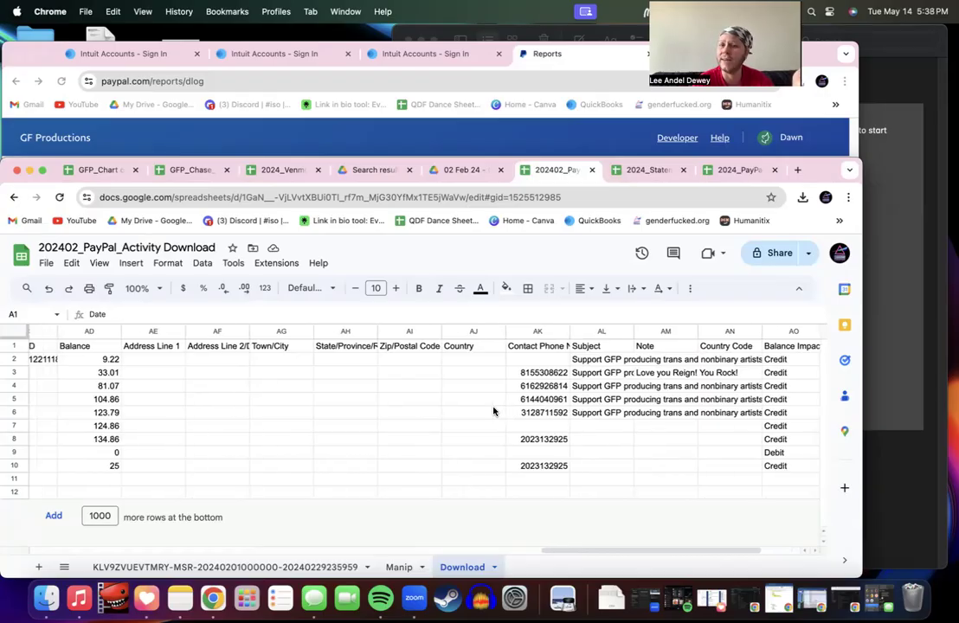
{"action": "scroll", "coordinate": [494, 412], "scroll_direction": "left", "scroll_amount": 2}
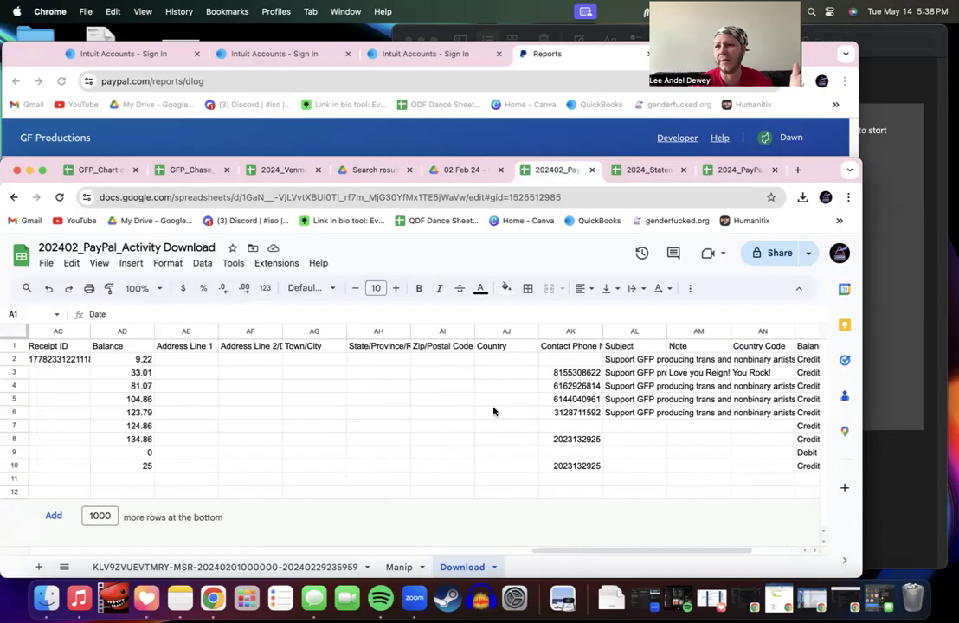
{"action": "scroll", "coordinate": [493, 412], "scroll_direction": "left", "scroll_amount": 15}
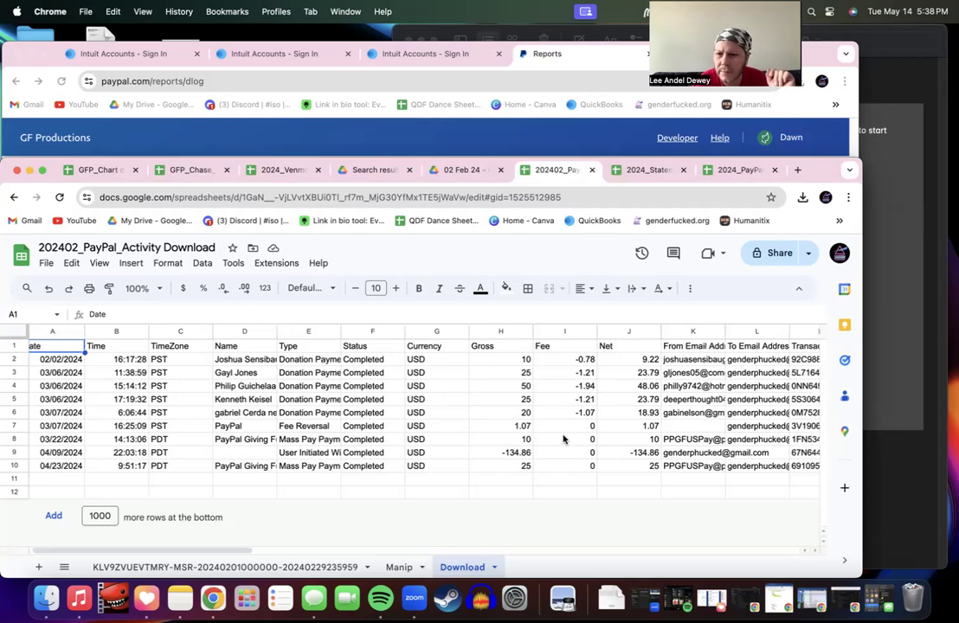
{"action": "scroll", "coordinate": [562, 440], "scroll_direction": "right", "scroll_amount": 5}
{"action": "scroll", "coordinate": [564, 439], "scroll_direction": "right", "scroll_amount": 3}
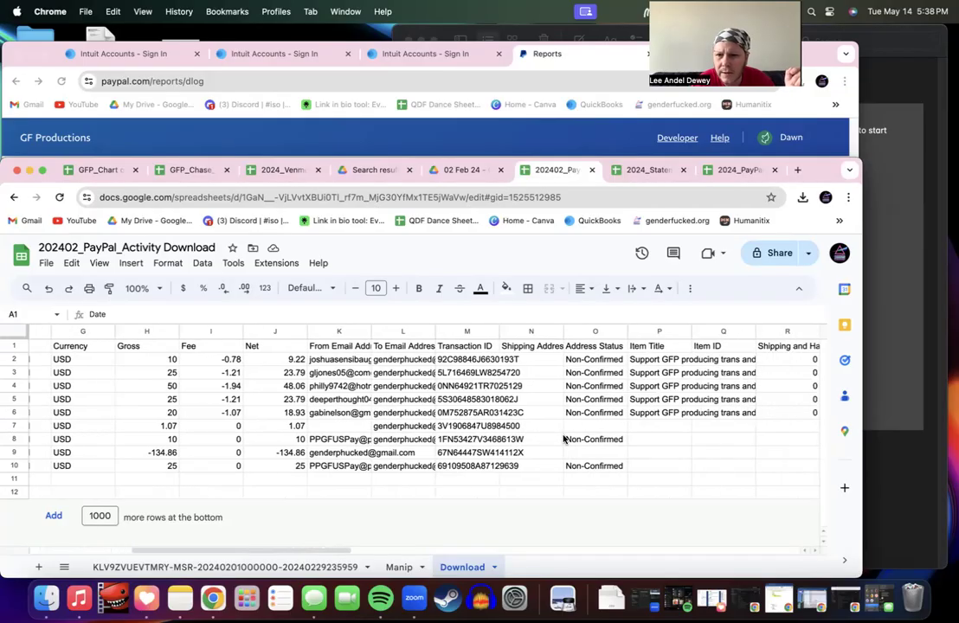
{"action": "scroll", "coordinate": [564, 439], "scroll_direction": "right", "scroll_amount": 4}
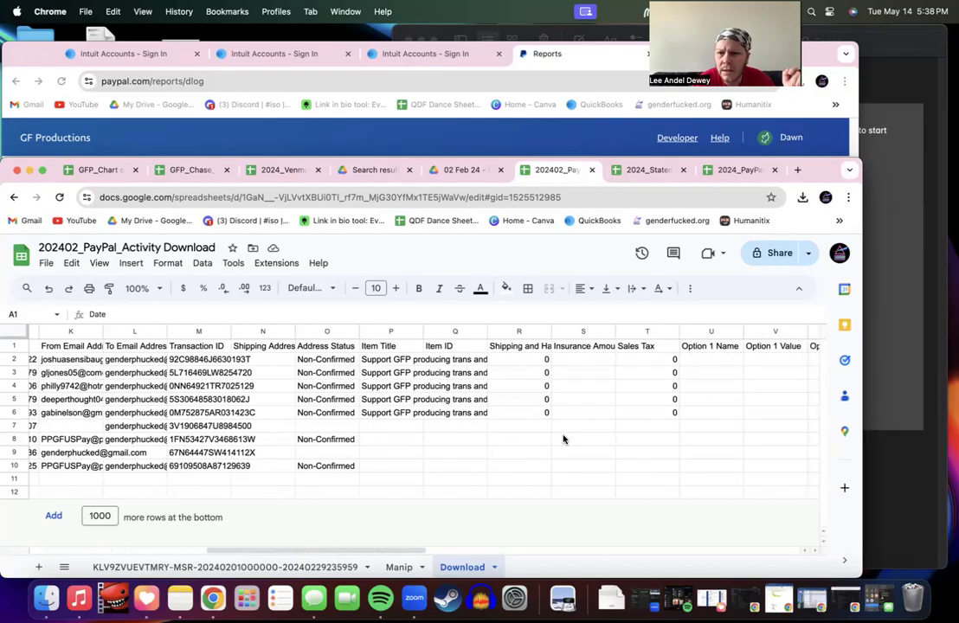
{"action": "scroll", "coordinate": [564, 440], "scroll_direction": "right", "scroll_amount": 5}
{"action": "scroll", "coordinate": [564, 440], "scroll_direction": "right", "scroll_amount": 4}
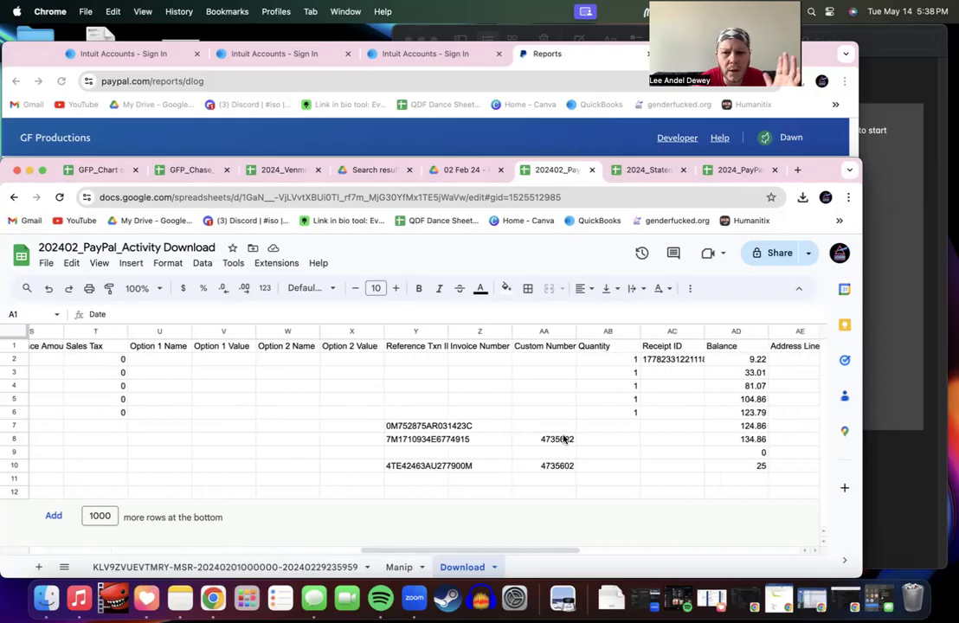
{"action": "scroll", "coordinate": [563, 440], "scroll_direction": "right", "scroll_amount": 2}
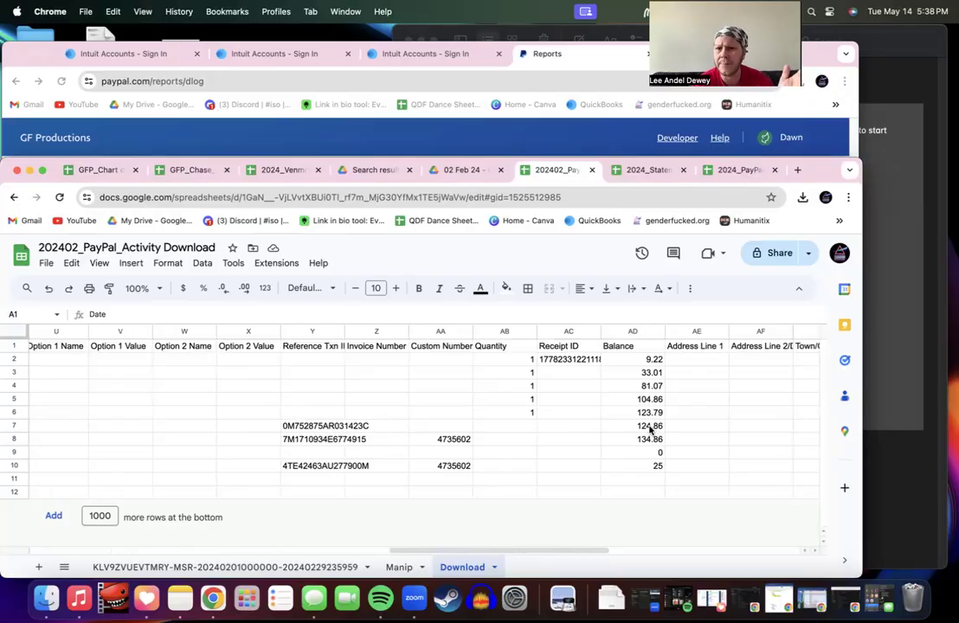
{"action": "scroll", "coordinate": [650, 429], "scroll_direction": "right", "scroll_amount": 15}
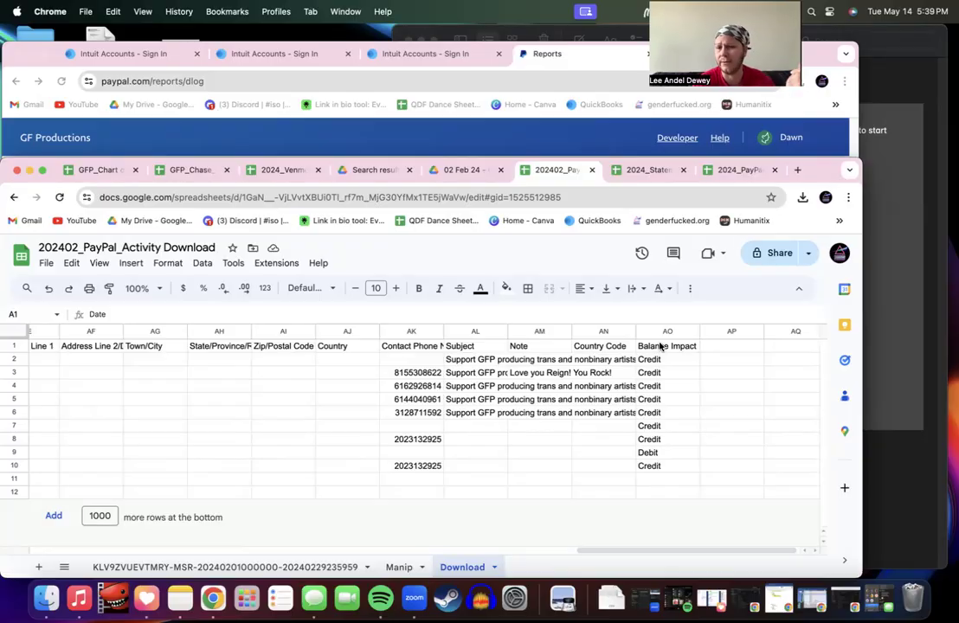
Step: Delete the Download sheet, confirm the prompt, and check the Transaction ID in Manip's J2
{"action": "left_click", "coordinate": [465, 567]}
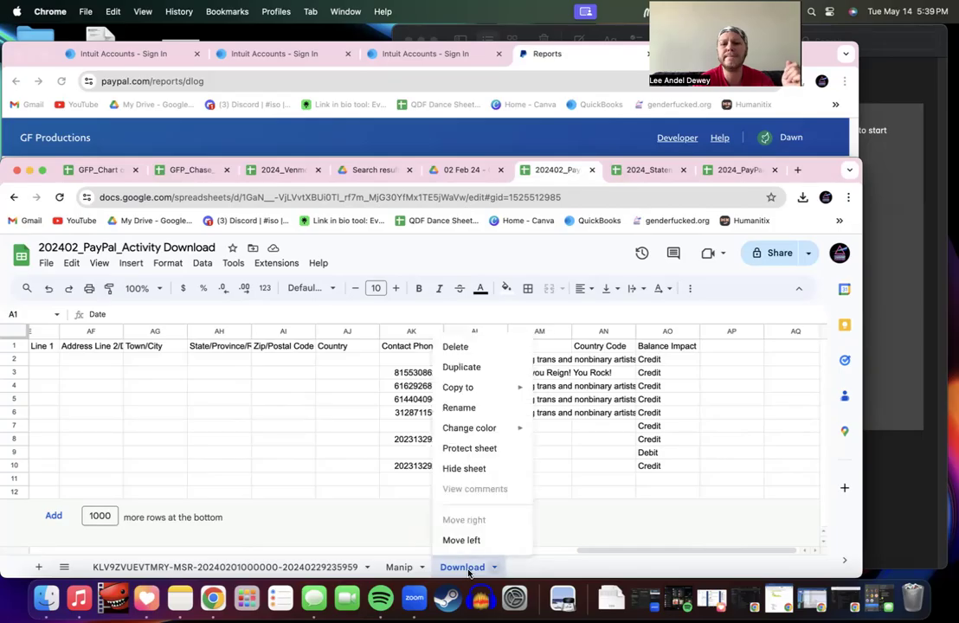
{"action": "left_click", "coordinate": [457, 348]}
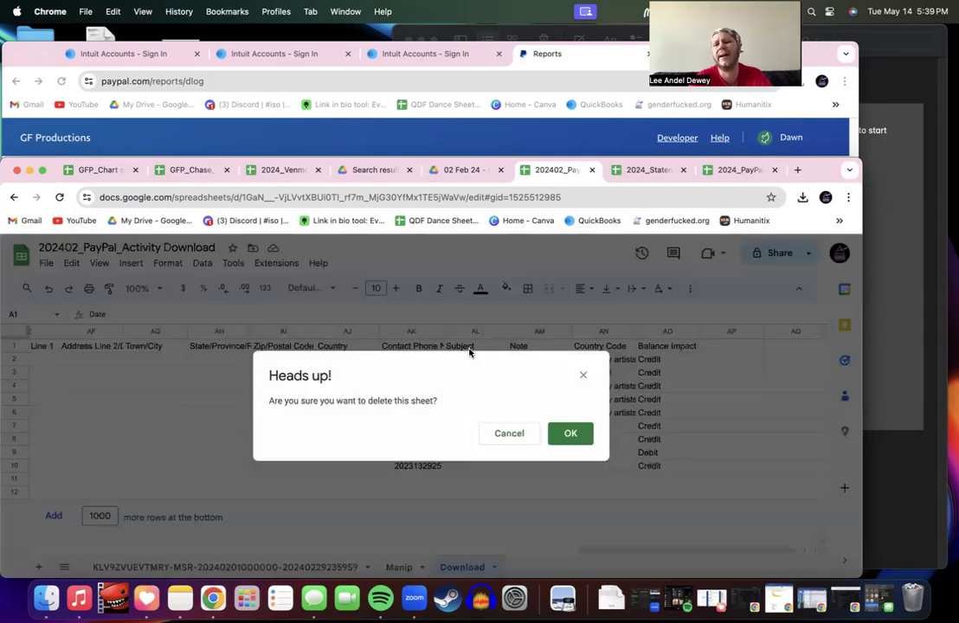
{"action": "left_click", "coordinate": [570, 433]}
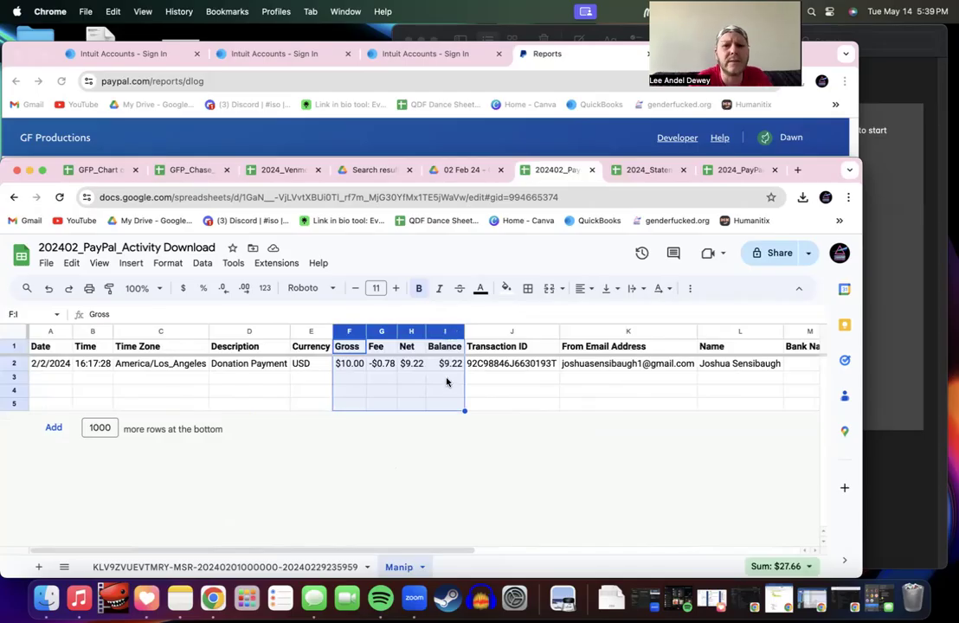
{"action": "left_click", "coordinate": [489, 370]}
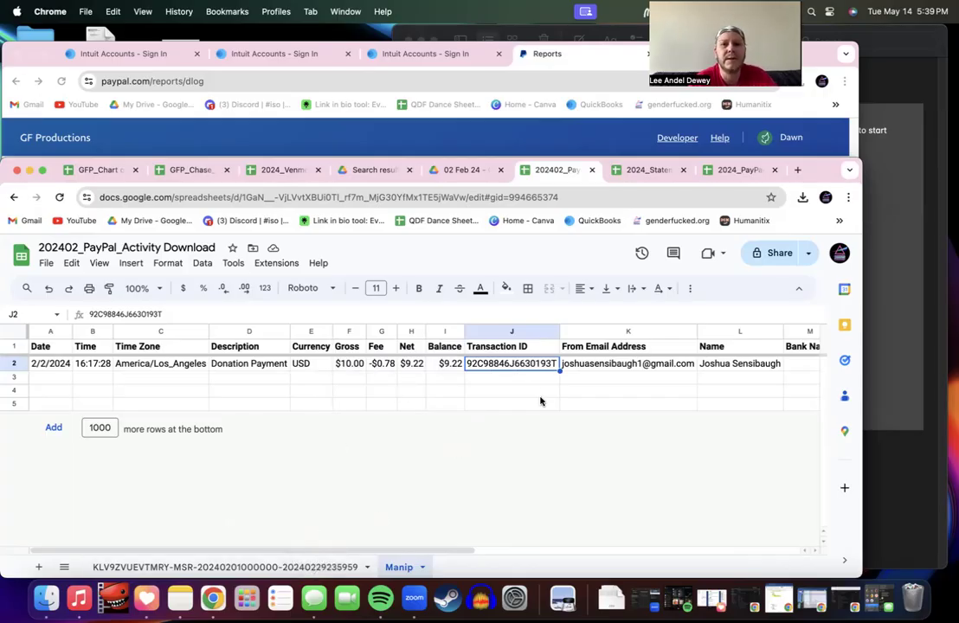
{"action": "scroll", "coordinate": [497, 403], "scroll_direction": "right", "scroll_amount": 10}
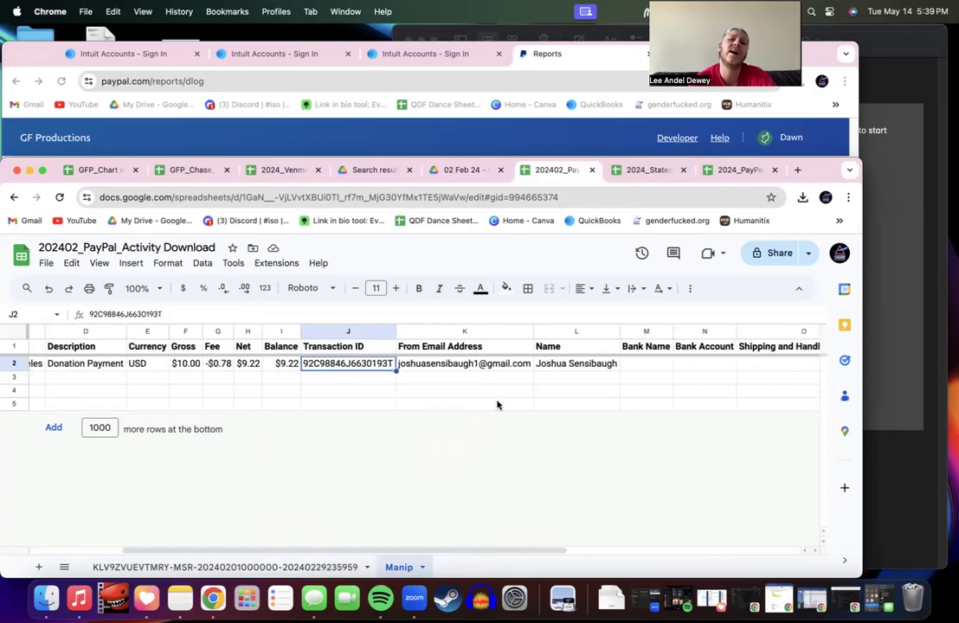
{"action": "scroll", "coordinate": [497, 403], "scroll_direction": "left", "scroll_amount": 10}
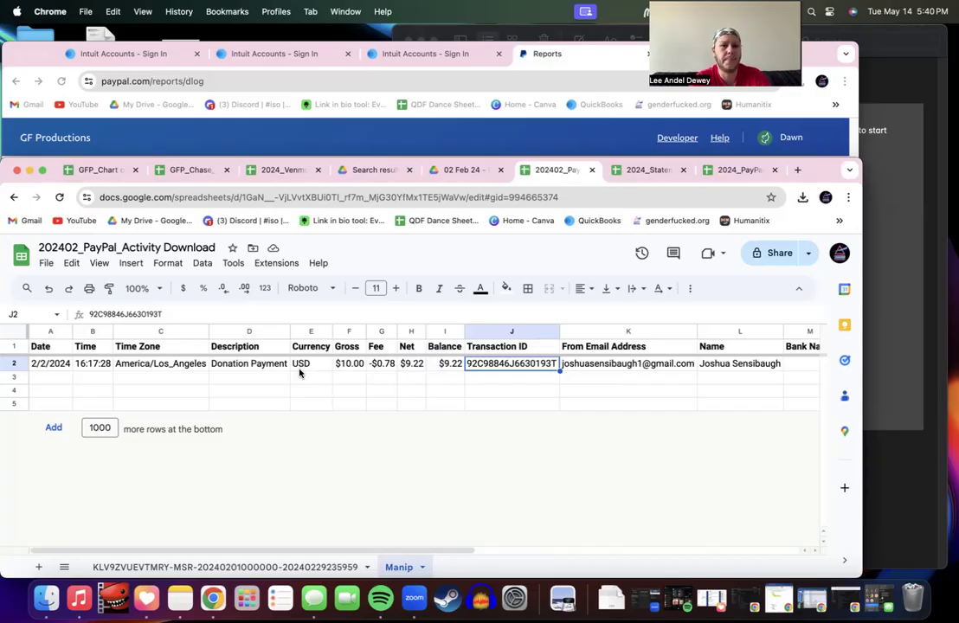
{"action": "key", "text": "super+p"}
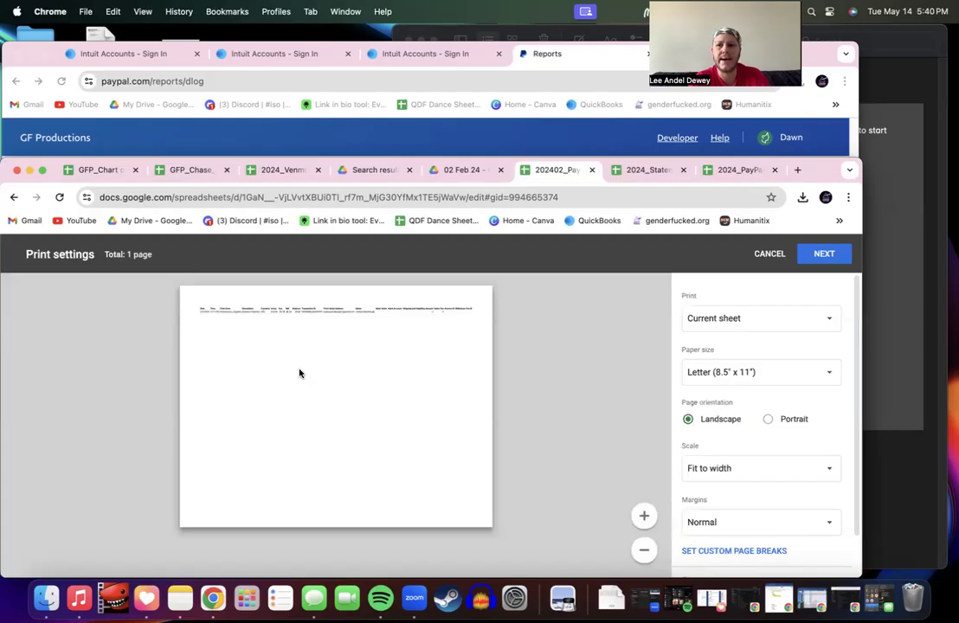
{"action": "key", "text": "Escape"}
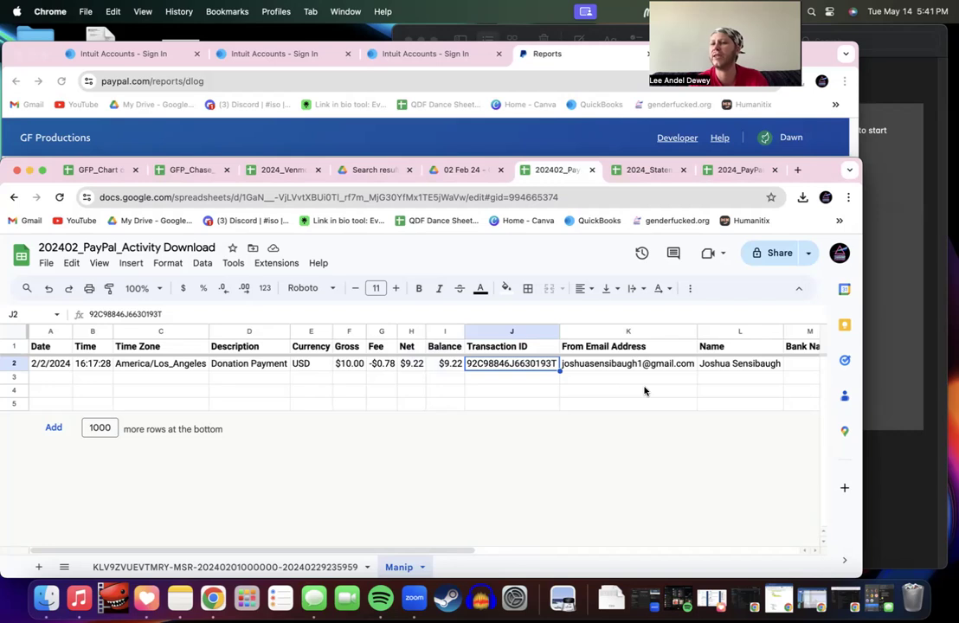
Step: Delete the Bank Name, Bank Account, Shipping and Handling Amount and Sales Tax columns
{"action": "scroll", "coordinate": [644, 392], "scroll_direction": "right", "scroll_amount": 10}
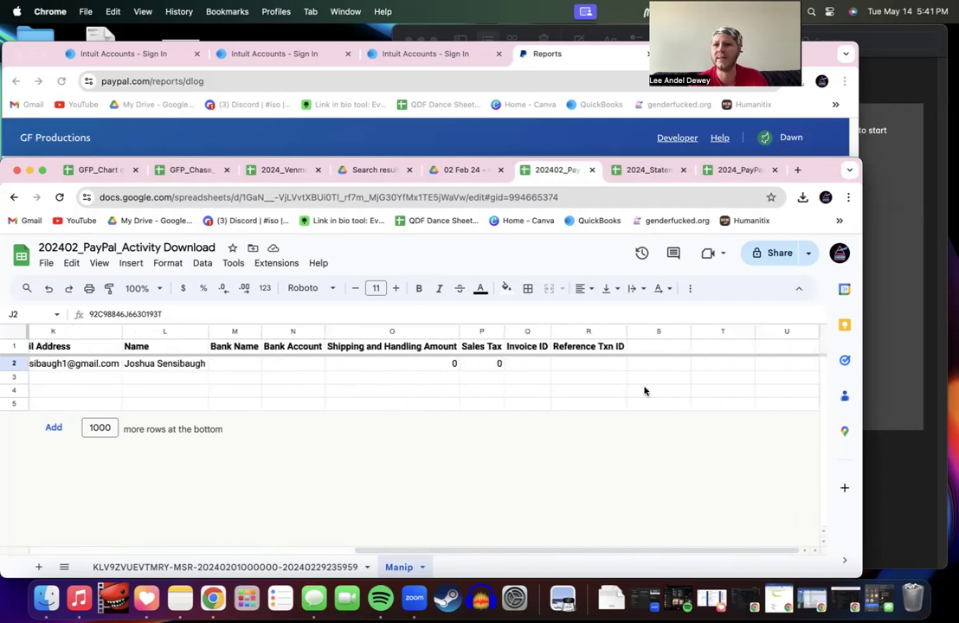
{"action": "left_click", "coordinate": [233, 333]}
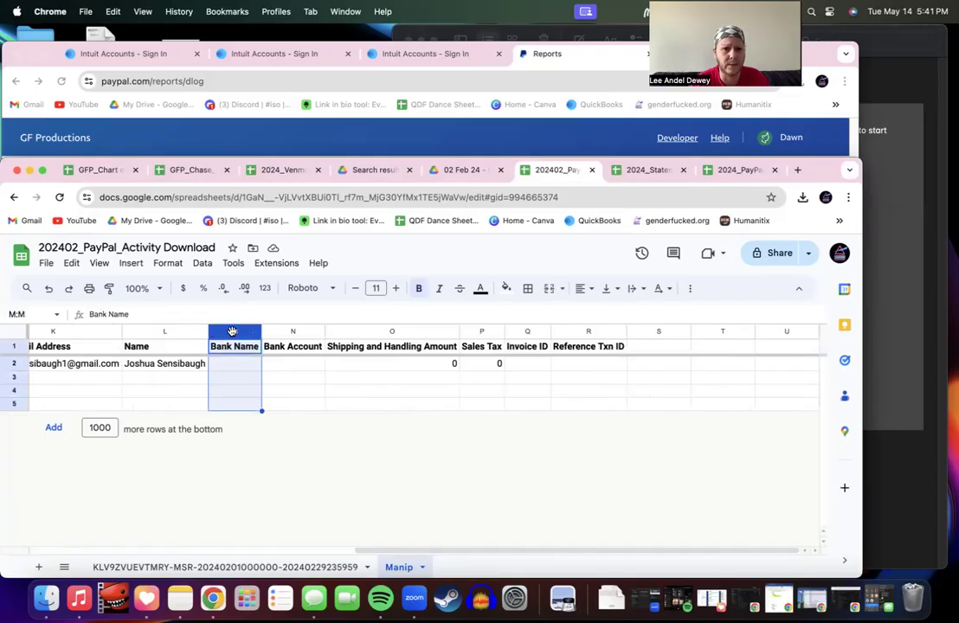
{"action": "left_click", "coordinate": [277, 331], "text": "shift"}
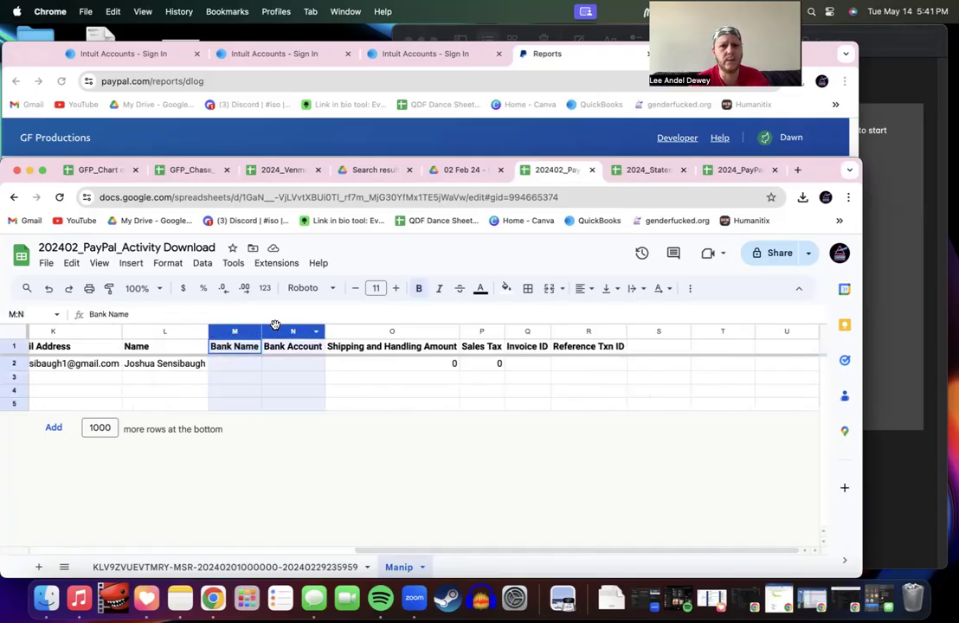
{"action": "right_click", "coordinate": [275, 326]}
{"action": "left_click", "coordinate": [340, 433]}
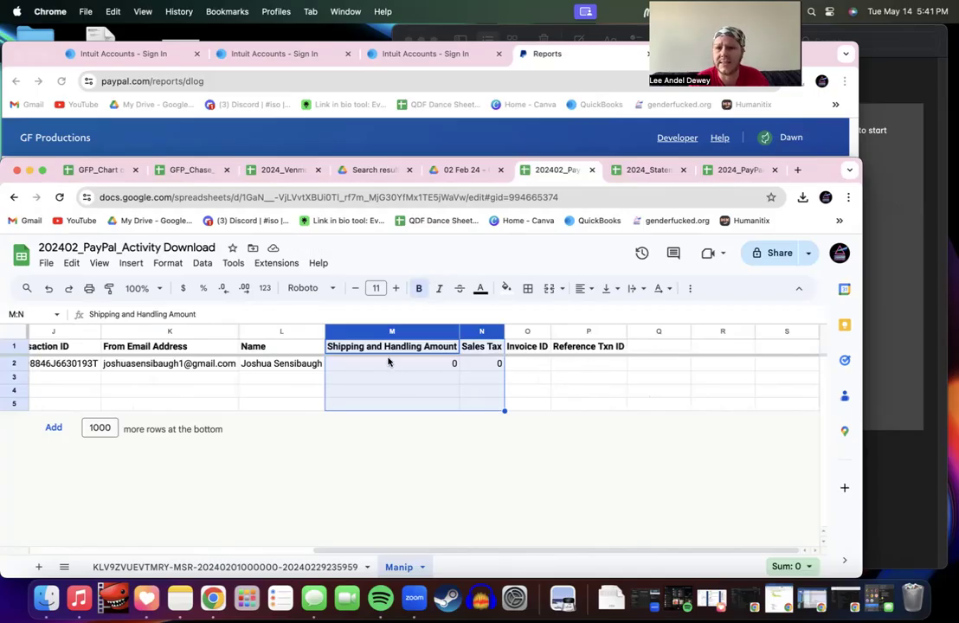
{"action": "right_click", "coordinate": [416, 368]}
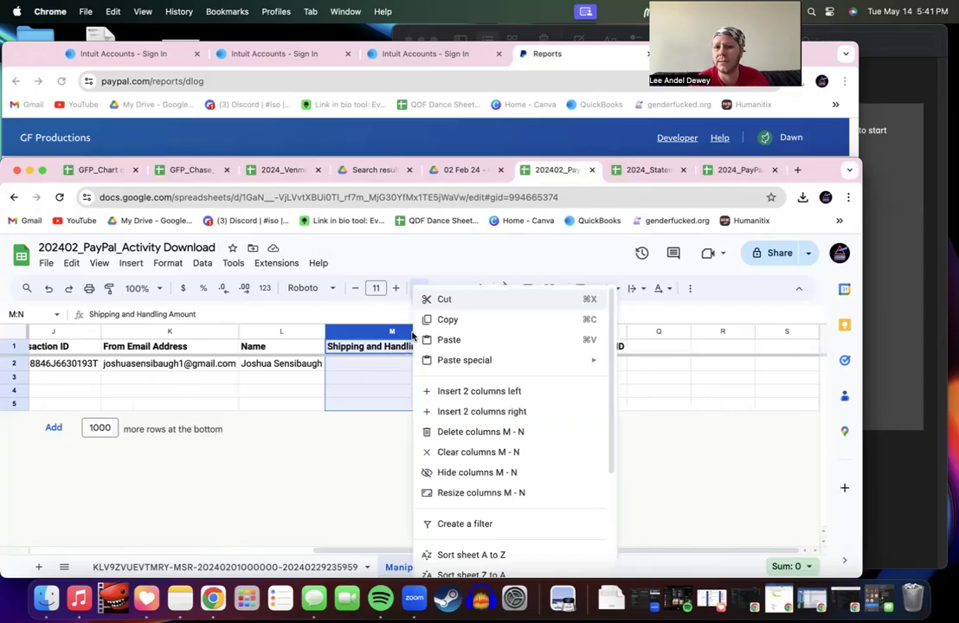
{"action": "left_click", "coordinate": [471, 432]}
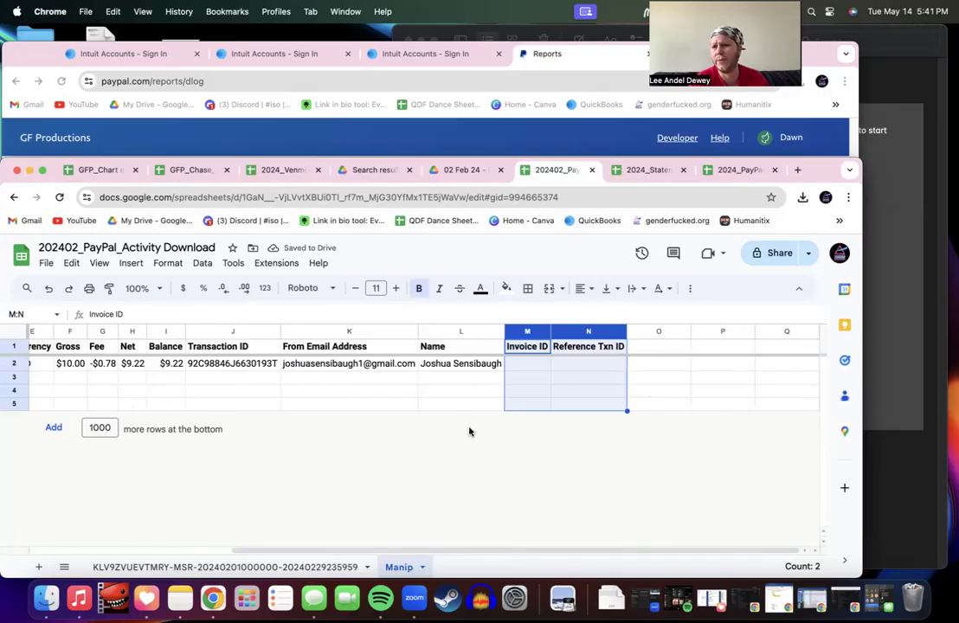
Step: Delete the empty columns O through Q and the Currency column
{"action": "left_click", "coordinate": [666, 331]}
{"action": "left_click", "coordinate": [772, 331], "text": "shift"}
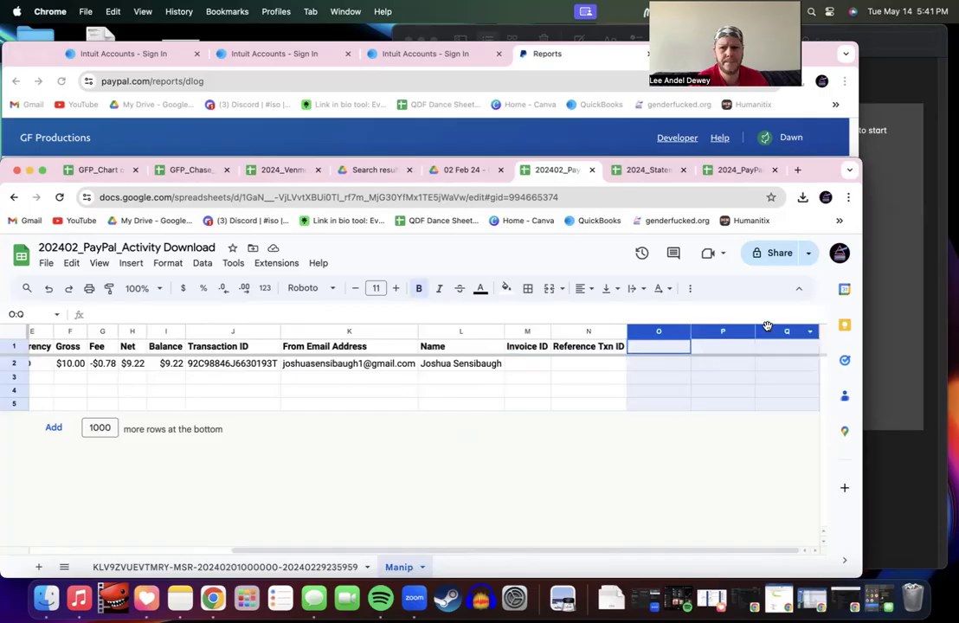
{"action": "right_click", "coordinate": [773, 330]}
{"action": "left_click", "coordinate": [802, 434]}
{"action": "scroll", "coordinate": [606, 433], "scroll_direction": "left", "scroll_amount": 5}
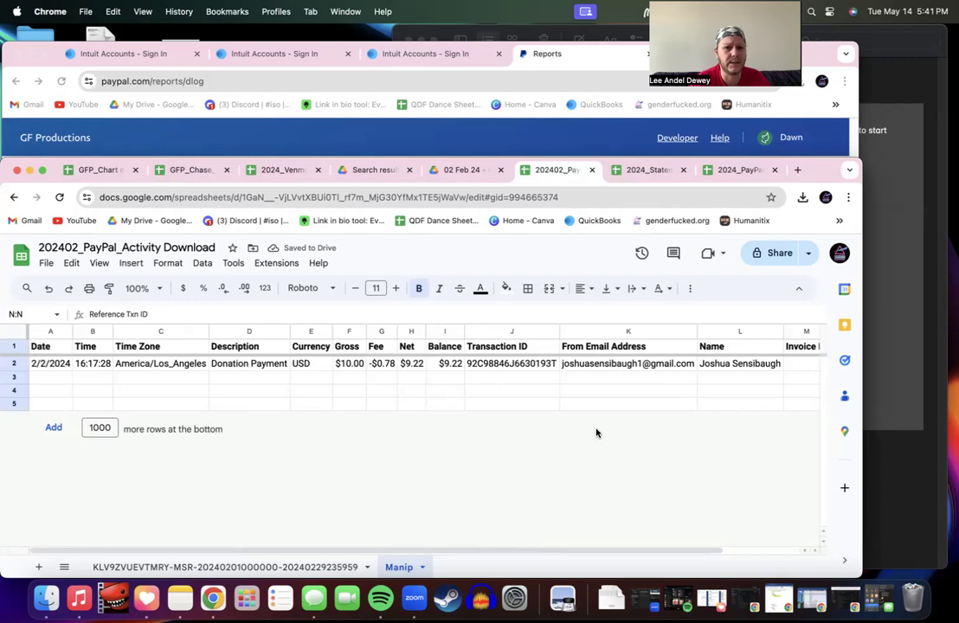
{"action": "left_click", "coordinate": [308, 332]}
{"action": "right_click", "coordinate": [309, 331]}
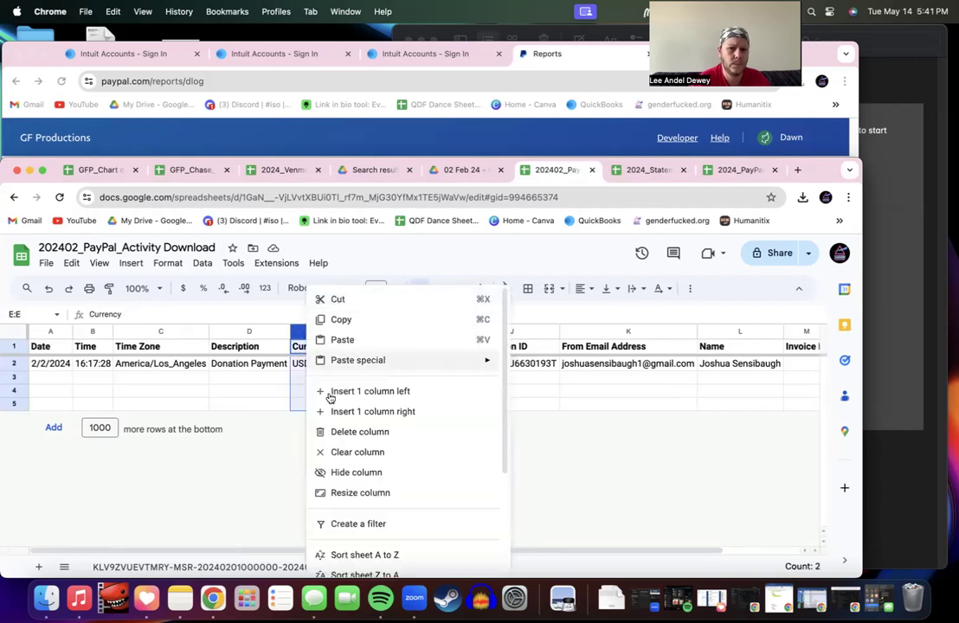
{"action": "left_click", "coordinate": [338, 432]}
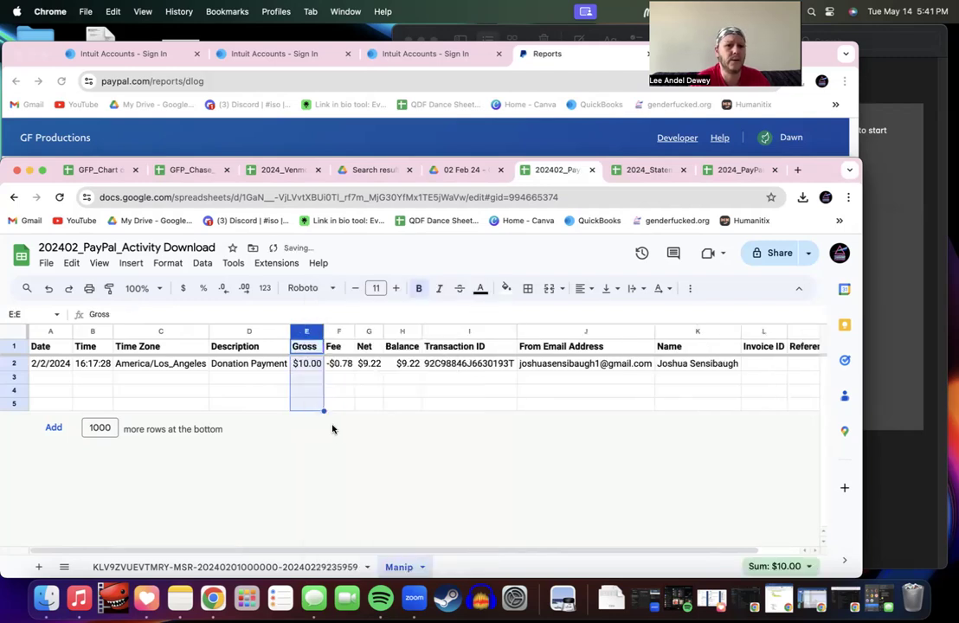
Step: Delete the Time Zone and Time columns so Date leads the sheet
{"action": "left_click", "coordinate": [158, 331]}
{"action": "right_click", "coordinate": [158, 331]}
{"action": "left_click", "coordinate": [197, 430]}
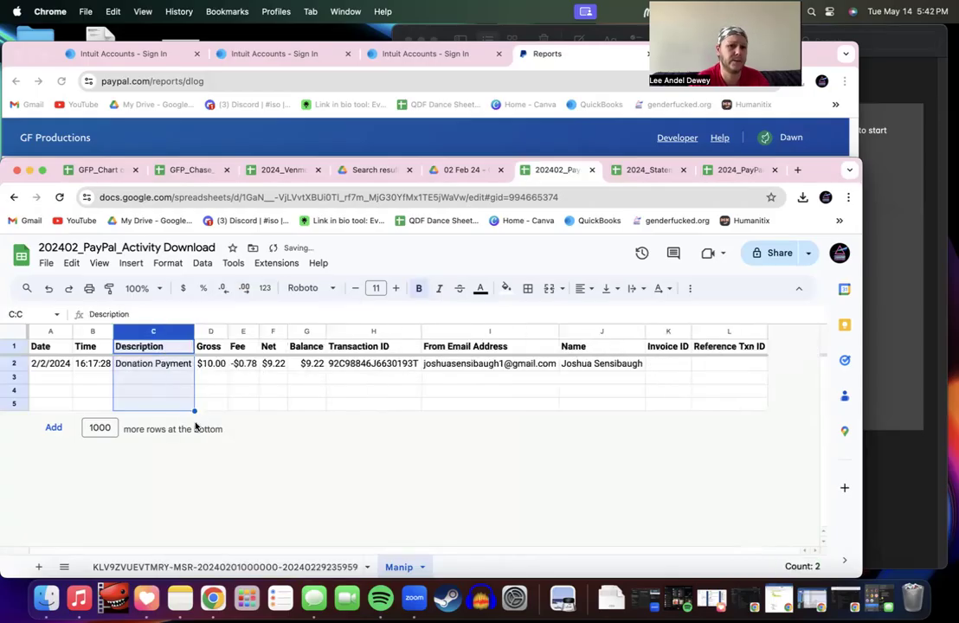
{"action": "left_click", "coordinate": [85, 333]}
{"action": "right_click", "coordinate": [86, 333]}
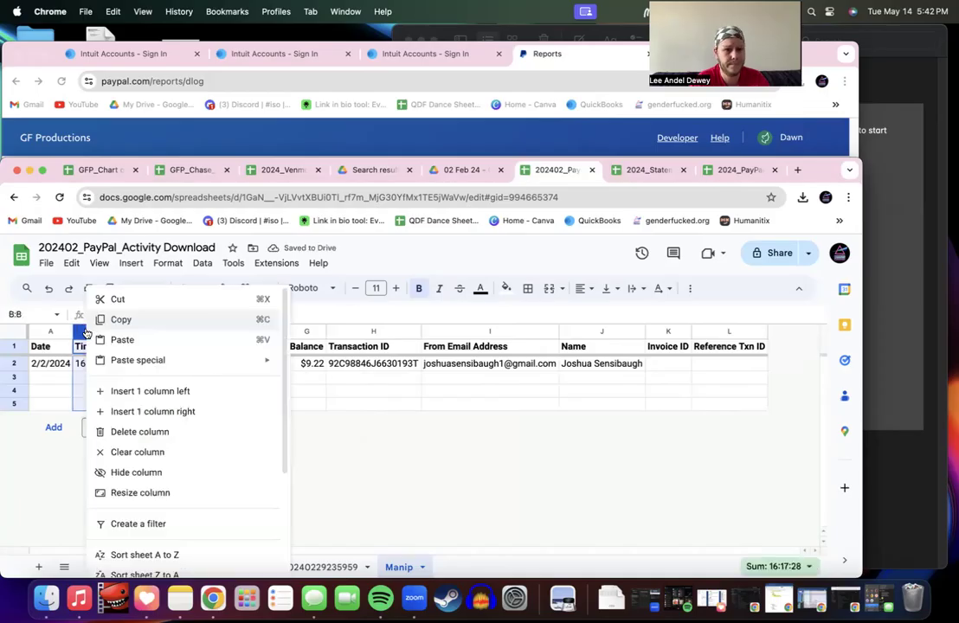
{"action": "left_click", "coordinate": [131, 432]}
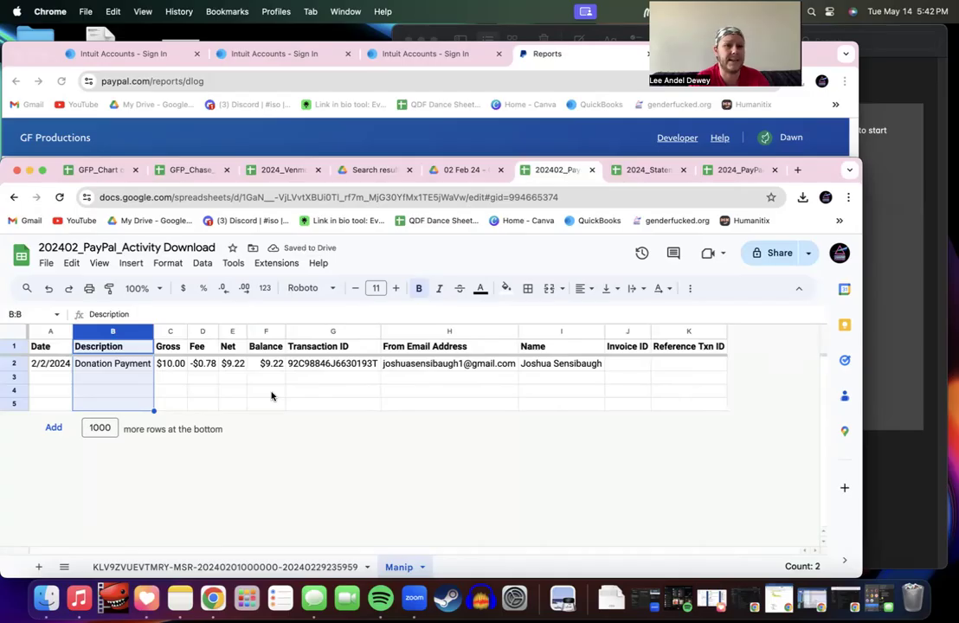
{"action": "left_click", "coordinate": [51, 331]}
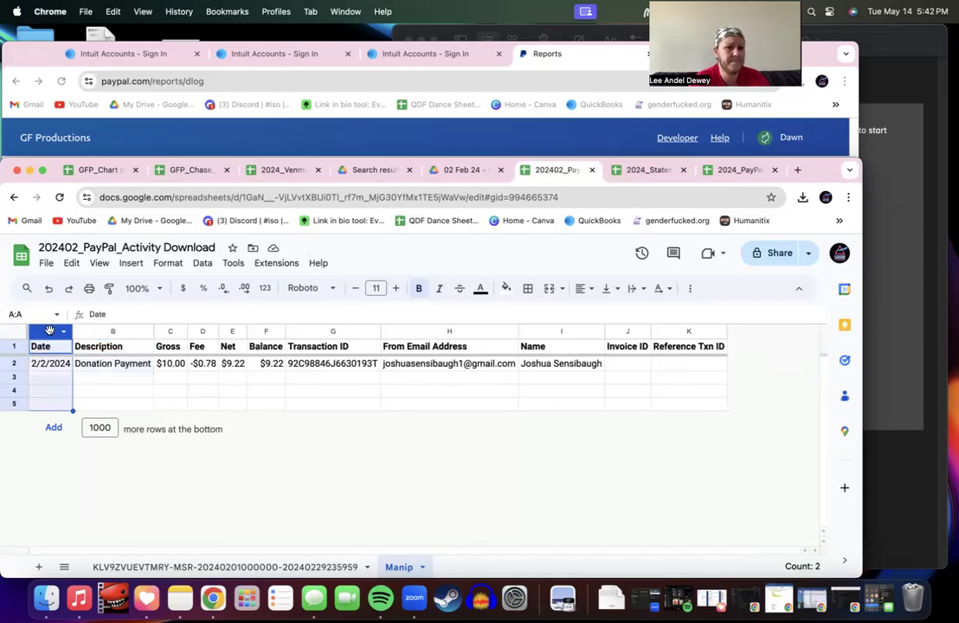
Step: Apply the 02-02-24 short date number format to the Date column
{"action": "left_click", "coordinate": [507, 288]}
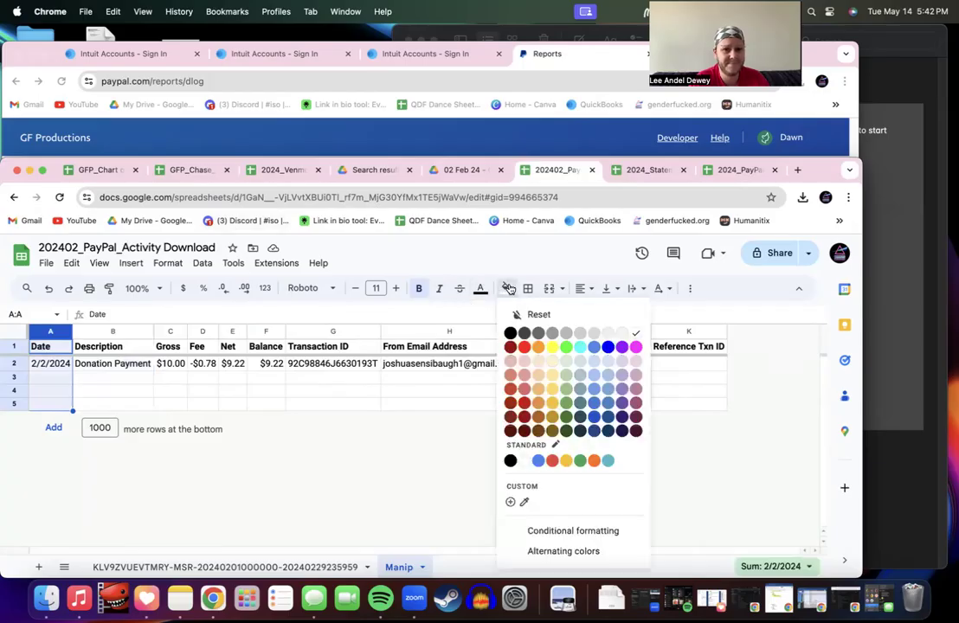
{"action": "left_click", "coordinate": [162, 262]}
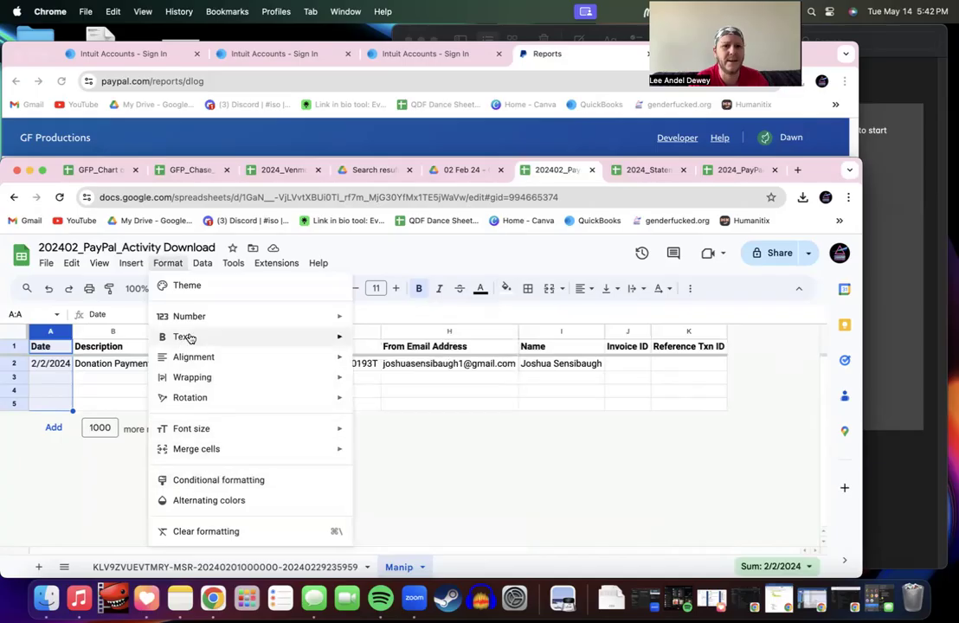
{"action": "mouse_move", "coordinate": [201, 321]}
{"action": "scroll", "coordinate": [452, 514], "scroll_direction": "down", "scroll_amount": 2}
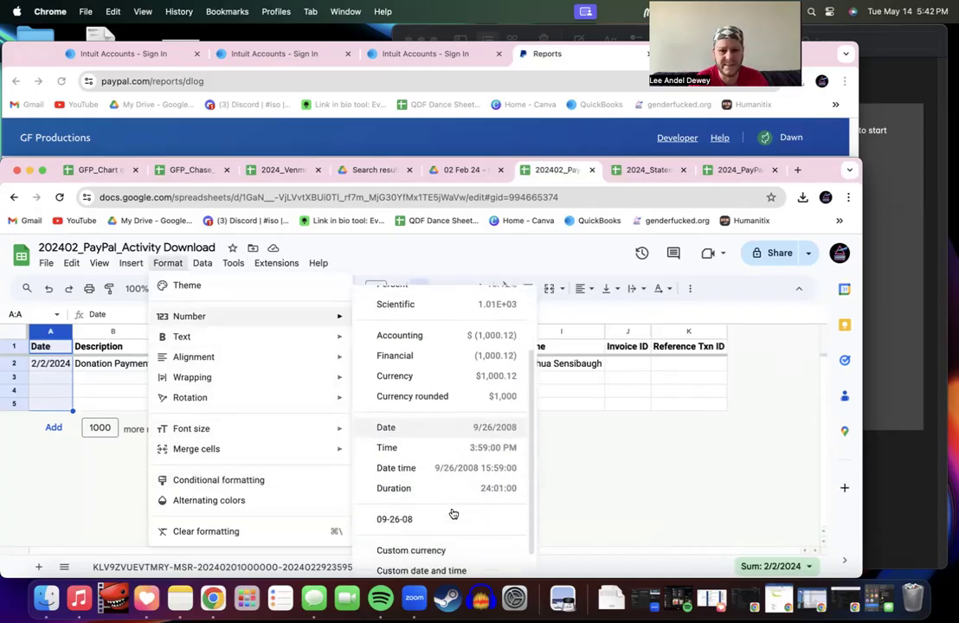
{"action": "left_click", "coordinate": [444, 524]}
{"action": "left_click", "coordinate": [113, 378]}
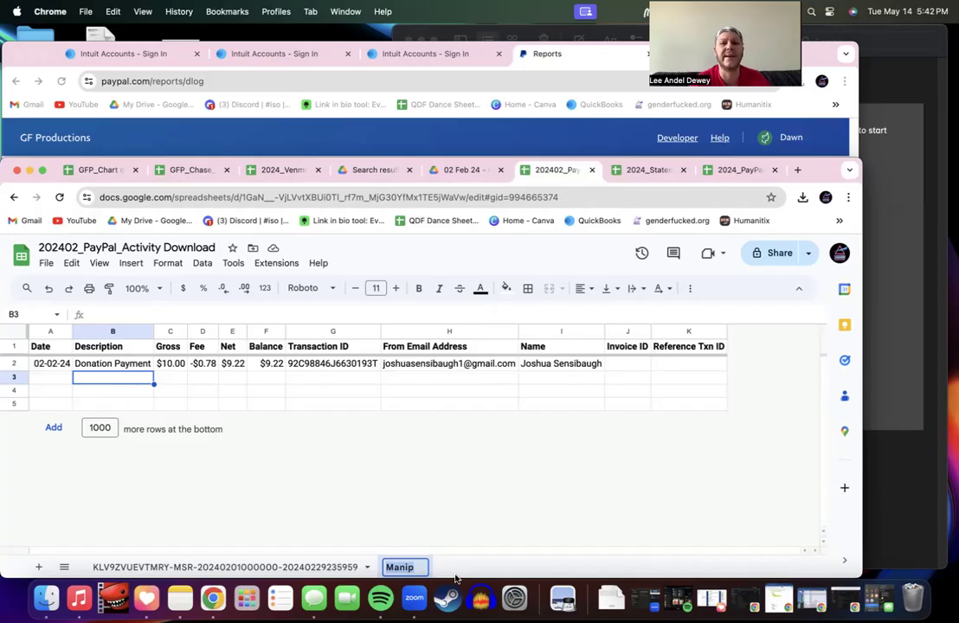
Step: Enter 'Printout for Entry' as the Manip tab's new name, fixing typos, and commit it
{"action": "type", "text": "Coded for"}
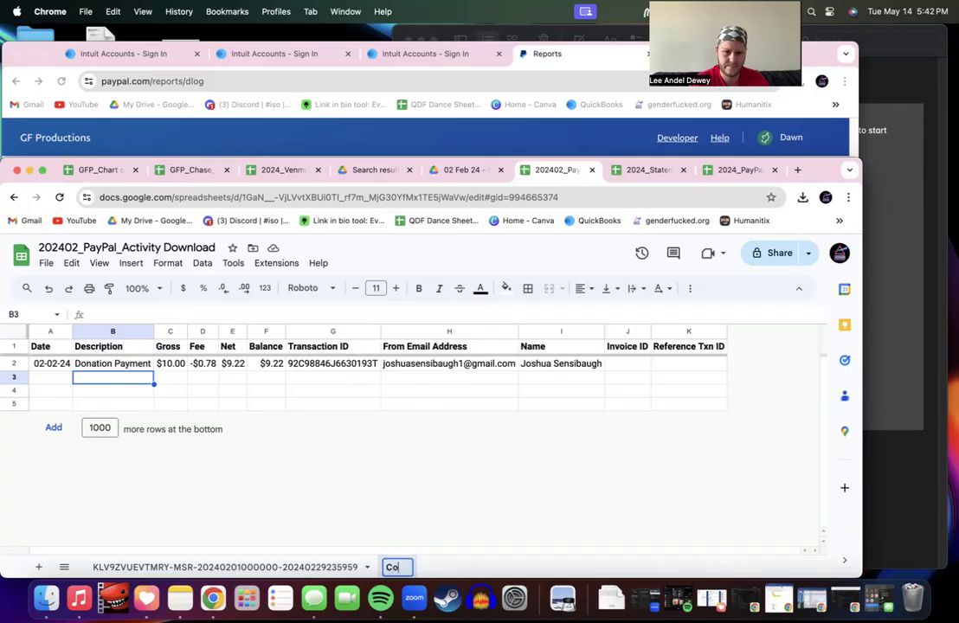
{"action": "key", "text": "BackSpace"}
{"action": "key", "text": "BackSpace"}
{"action": "key", "text": "BackSpace"}
{"action": "key", "text": "BackSpace"}
{"action": "key", "text": "BackSpace"}
{"action": "key", "text": "BackSpace"}
{"action": "key", "text": "BackSpace"}
{"action": "key", "text": "BackSpace"}
{"action": "key", "text": "BackSpace"}
{"action": "key", "text": "BackSpace"}
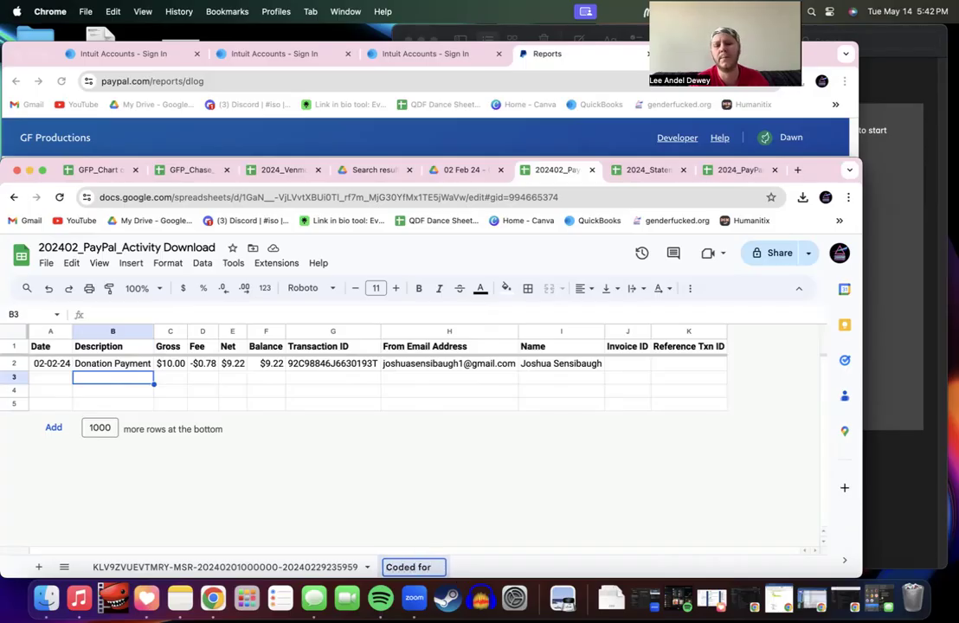
{"action": "type", "text": "Printoout"}
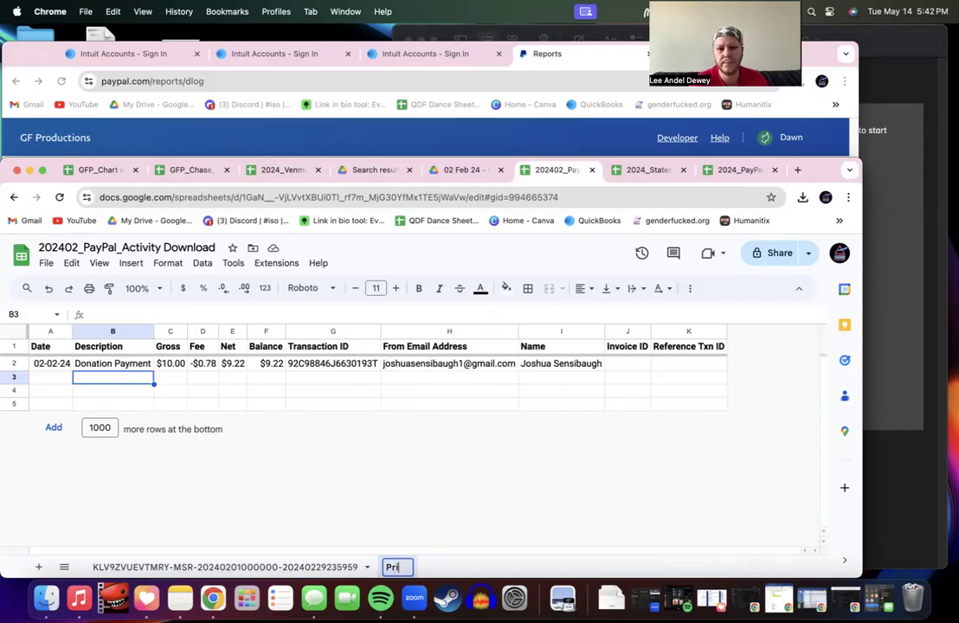
{"action": "key", "text": "BackSpace"}
{"action": "key", "text": "BackSpace"}
{"action": "key", "text": "BackSpace"}
{"action": "type", "text": "ut for Entr"}
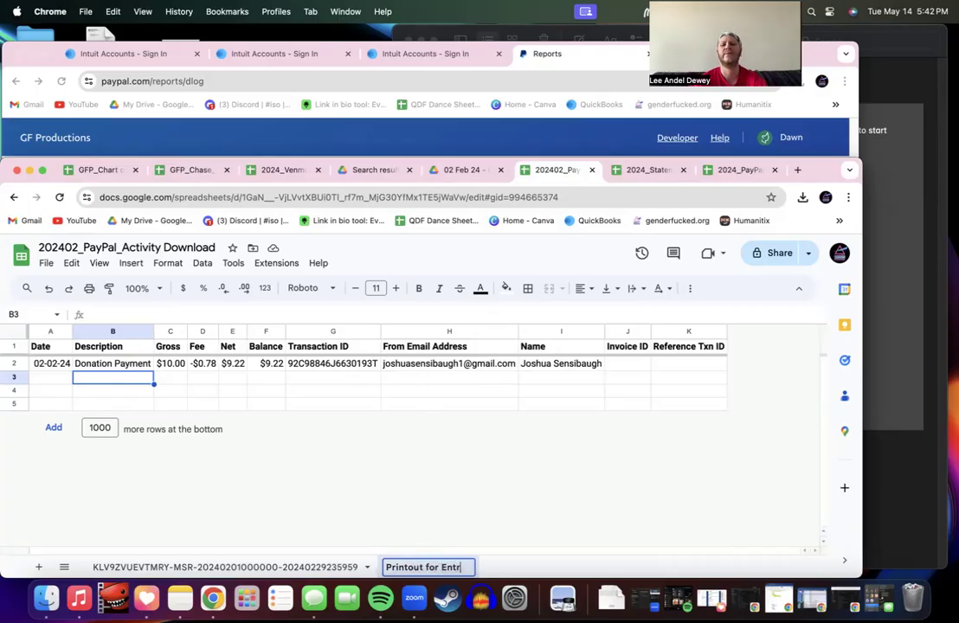
{"action": "type", "text": "y"}
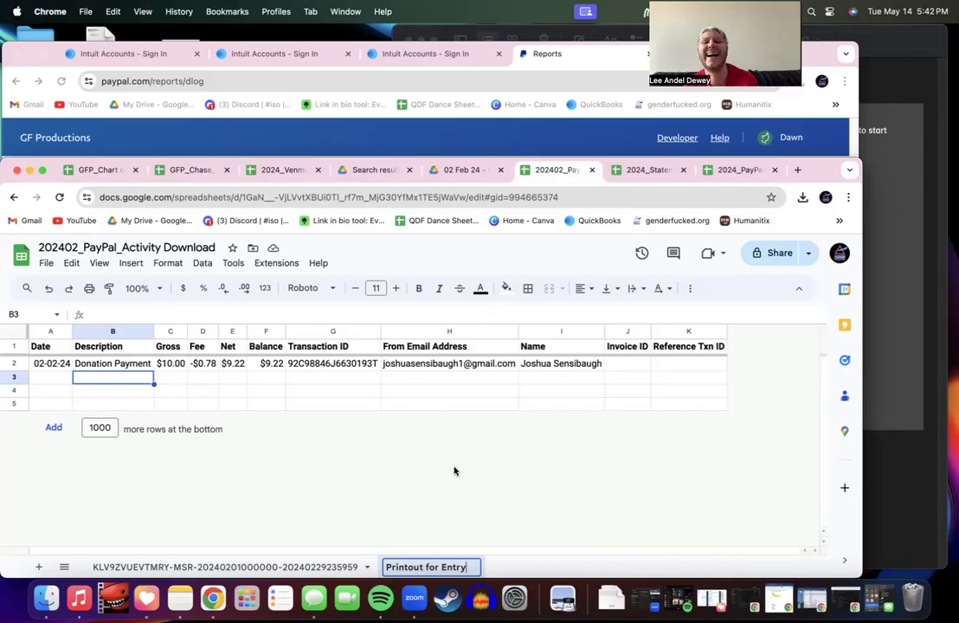
{"action": "left_click", "coordinate": [394, 405]}
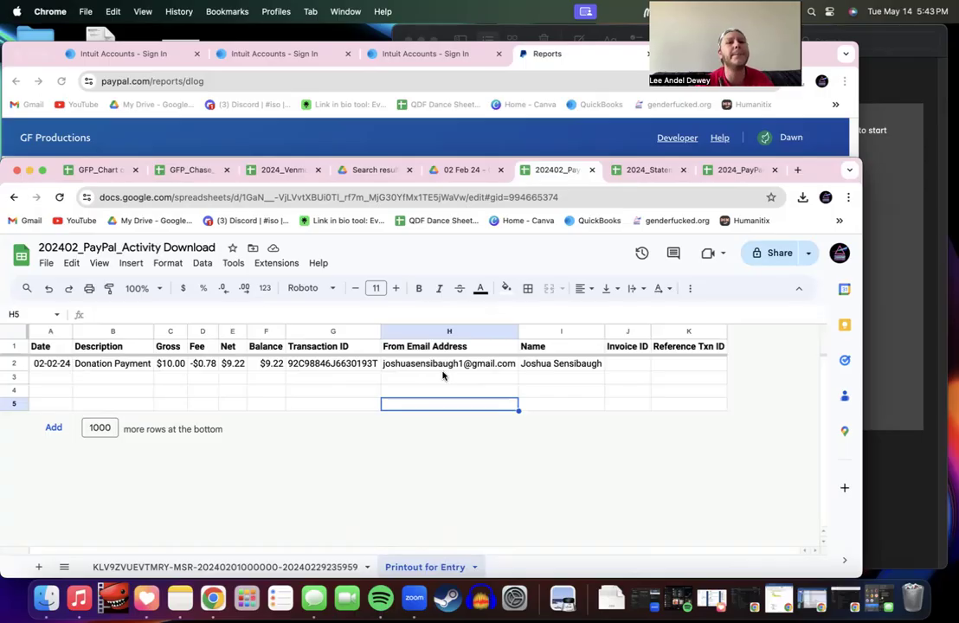
Step: Set the print layout to portrait, Fit to page scaling and narrow margins
{"action": "key", "text": "super+p"}
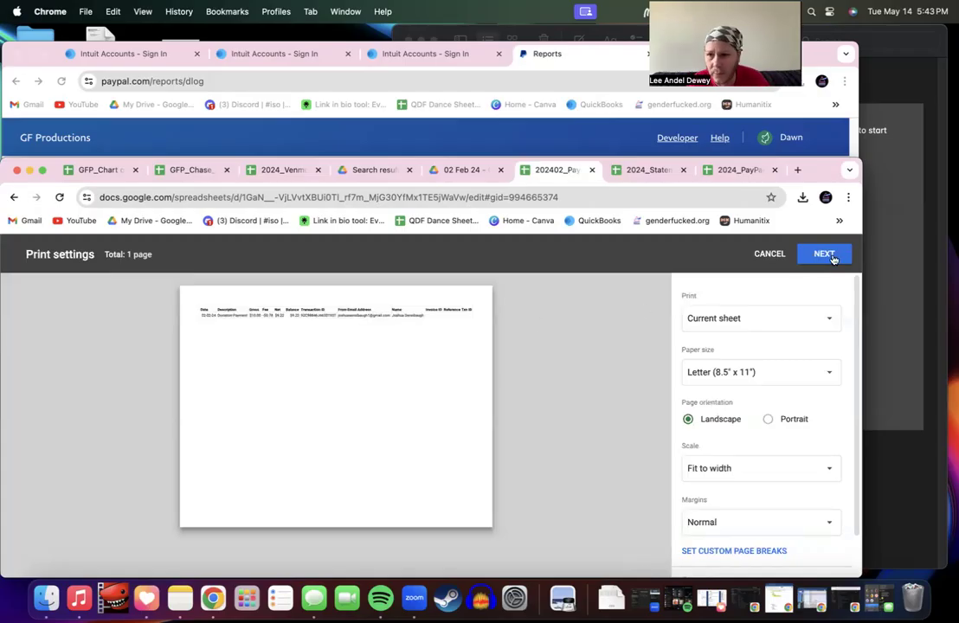
{"action": "left_click", "coordinate": [750, 370]}
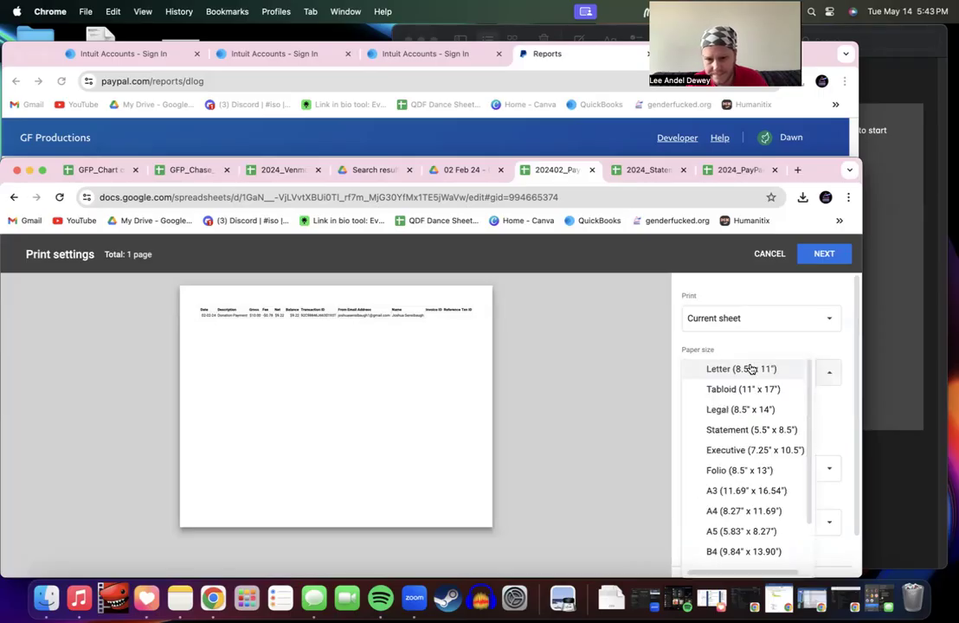
{"action": "left_click", "coordinate": [738, 317]}
{"action": "left_click", "coordinate": [684, 318]}
{"action": "left_click", "coordinate": [768, 420]}
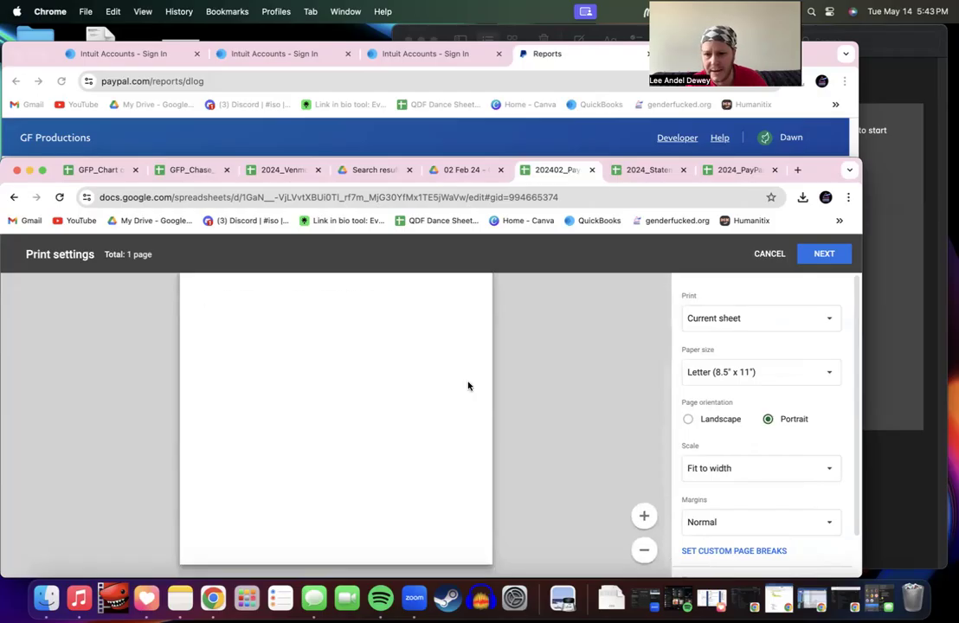
{"action": "left_click", "coordinate": [761, 476]}
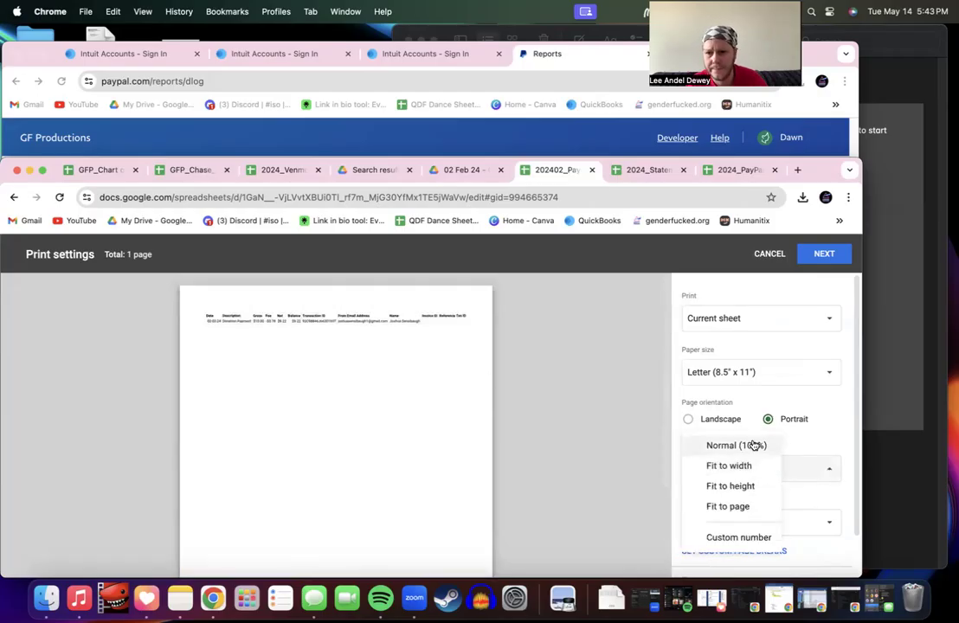
{"action": "left_click", "coordinate": [746, 506]}
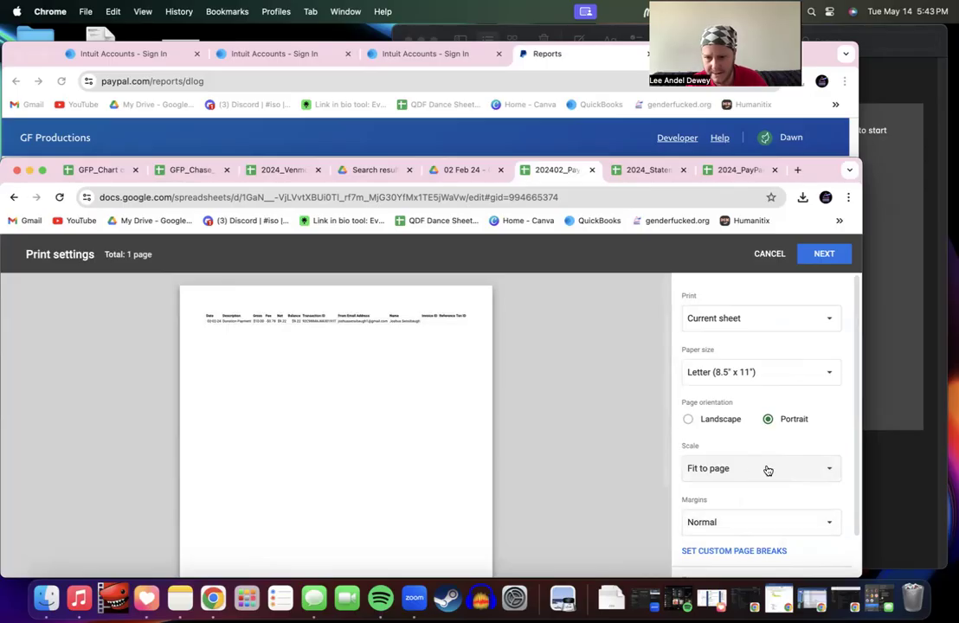
{"action": "scroll", "coordinate": [755, 492], "scroll_direction": "down", "scroll_amount": 2}
{"action": "left_click", "coordinate": [749, 483]}
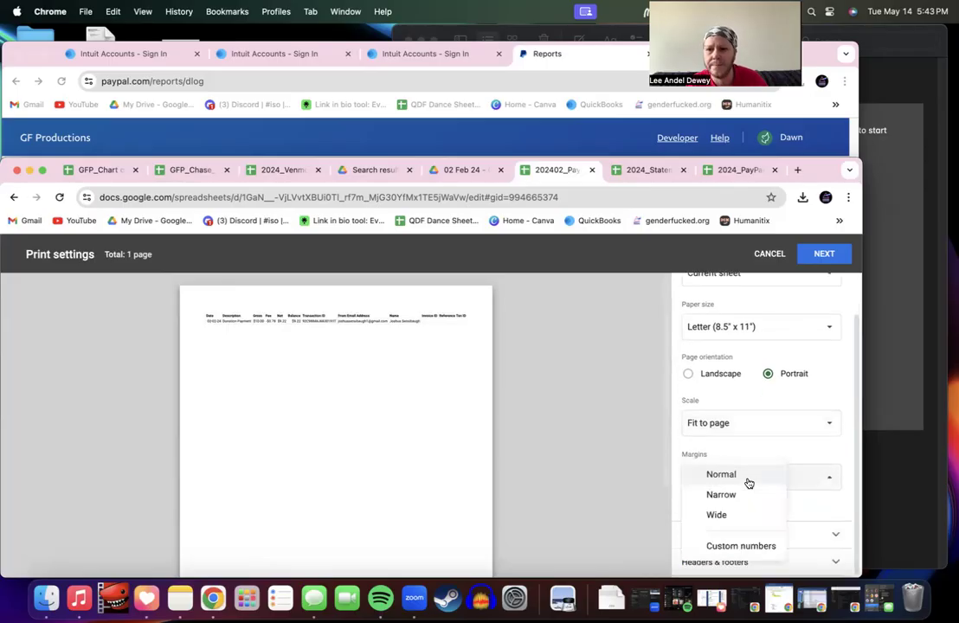
{"action": "left_click", "coordinate": [739, 506]}
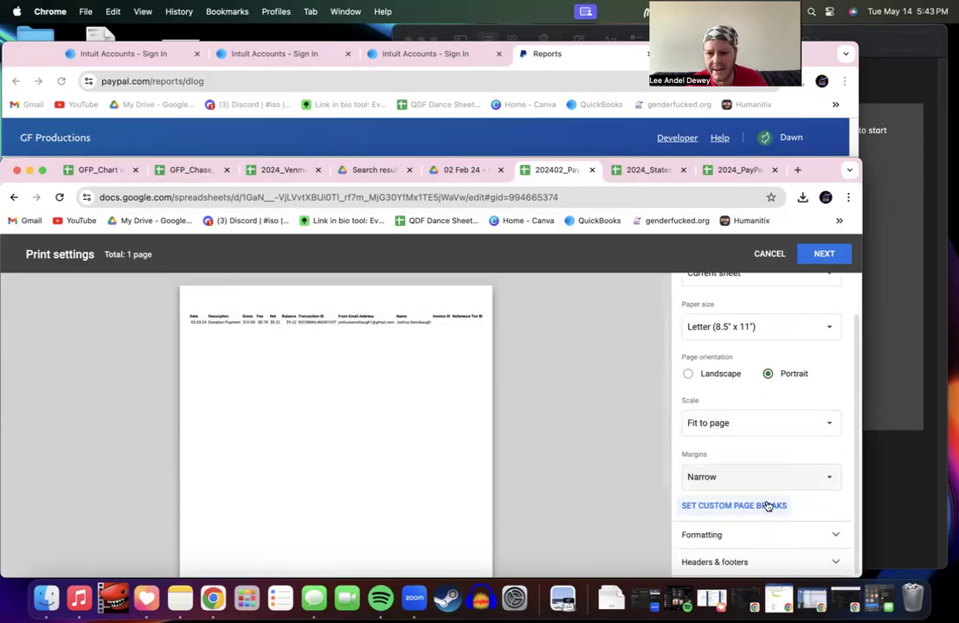
Step: Add workbook title, sheet name and current date headers, then continue to printing
{"action": "left_click", "coordinate": [762, 532]}
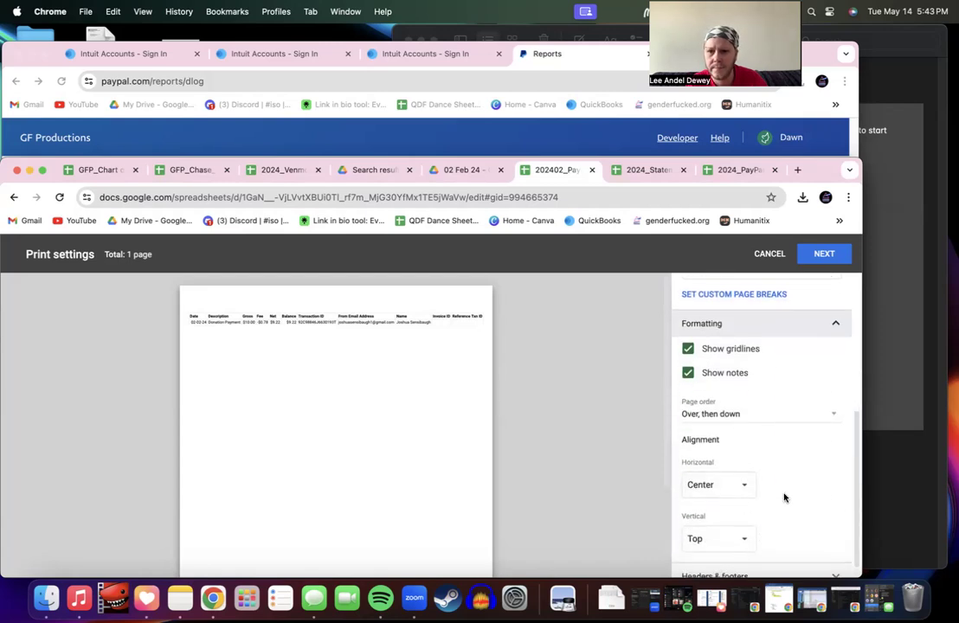
{"action": "scroll", "coordinate": [784, 497], "scroll_direction": "down", "scroll_amount": 1}
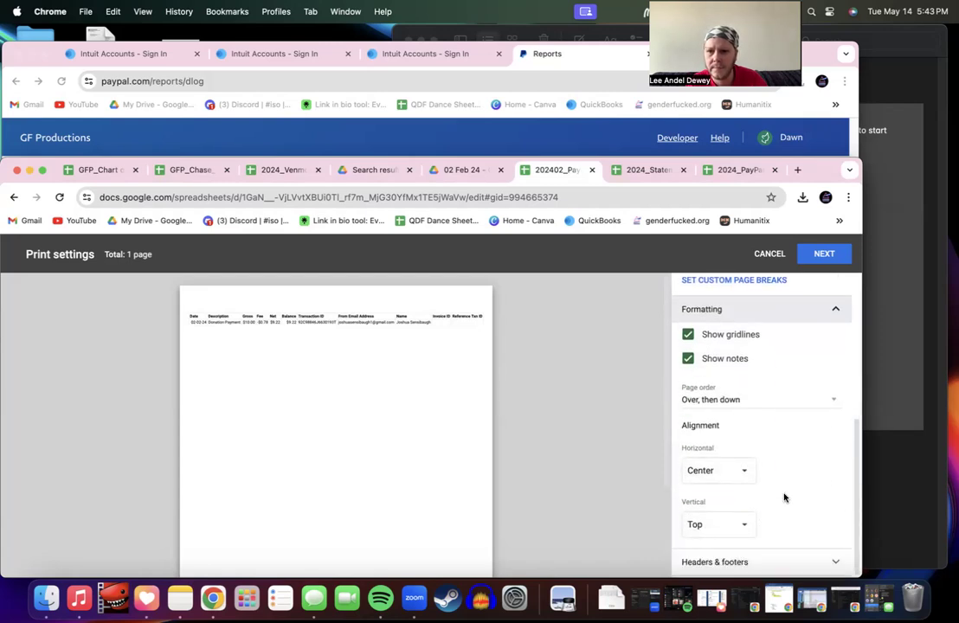
{"action": "left_click", "coordinate": [788, 561]}
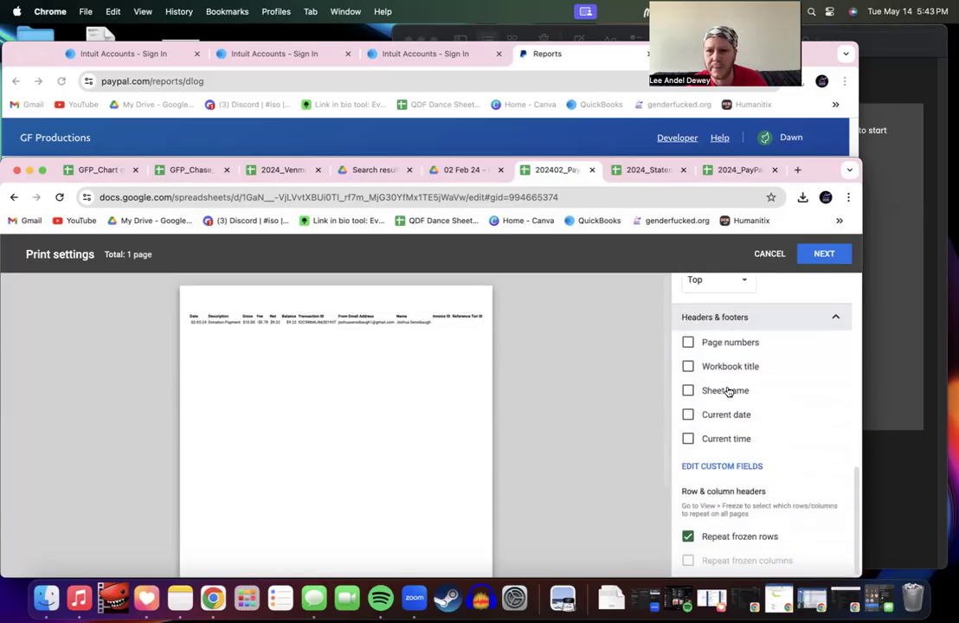
{"action": "left_click", "coordinate": [690, 368]}
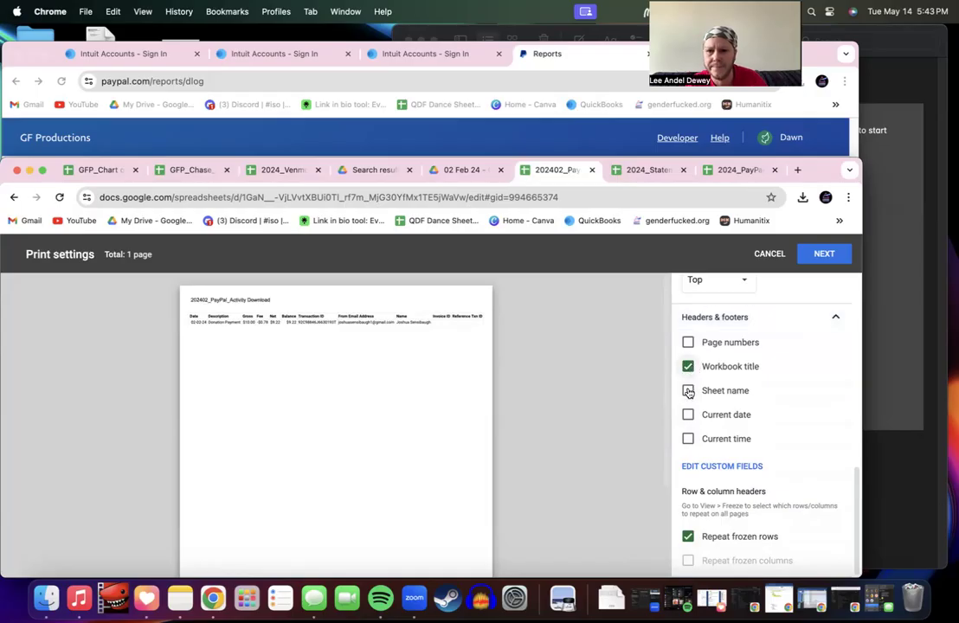
{"action": "left_click", "coordinate": [688, 392]}
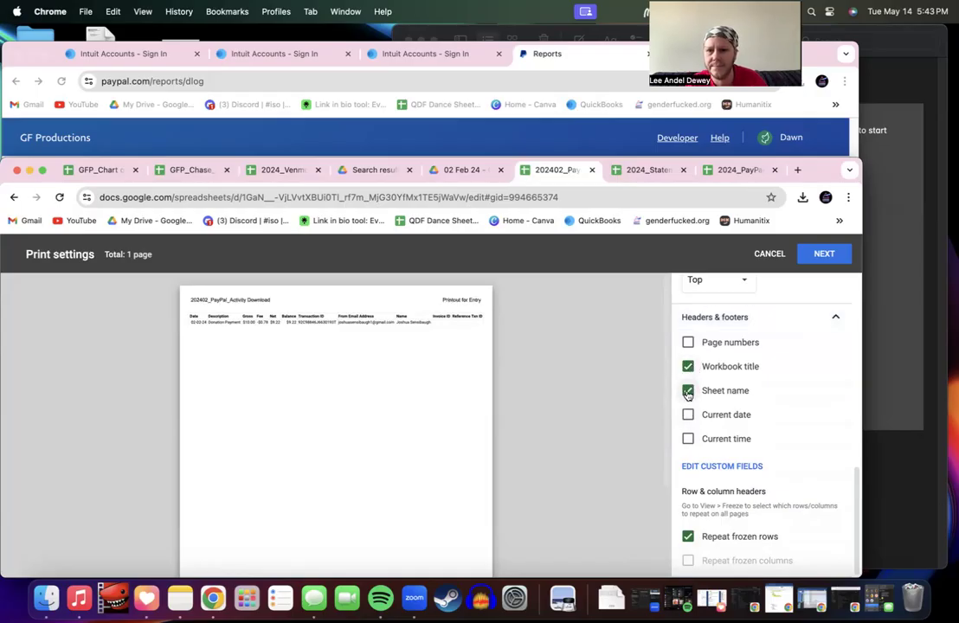
{"action": "left_click", "coordinate": [689, 415]}
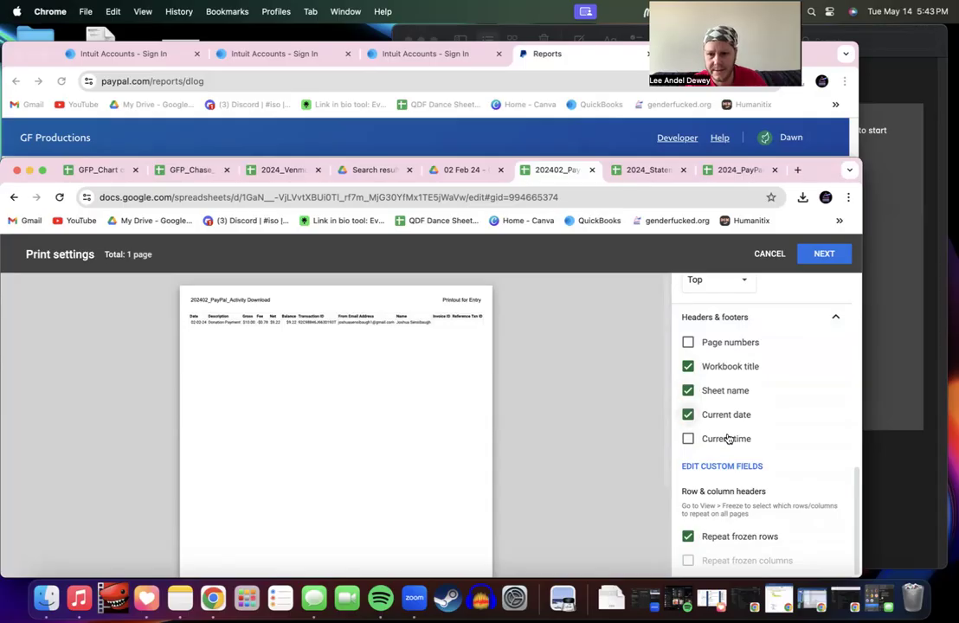
{"action": "left_click", "coordinate": [824, 254]}
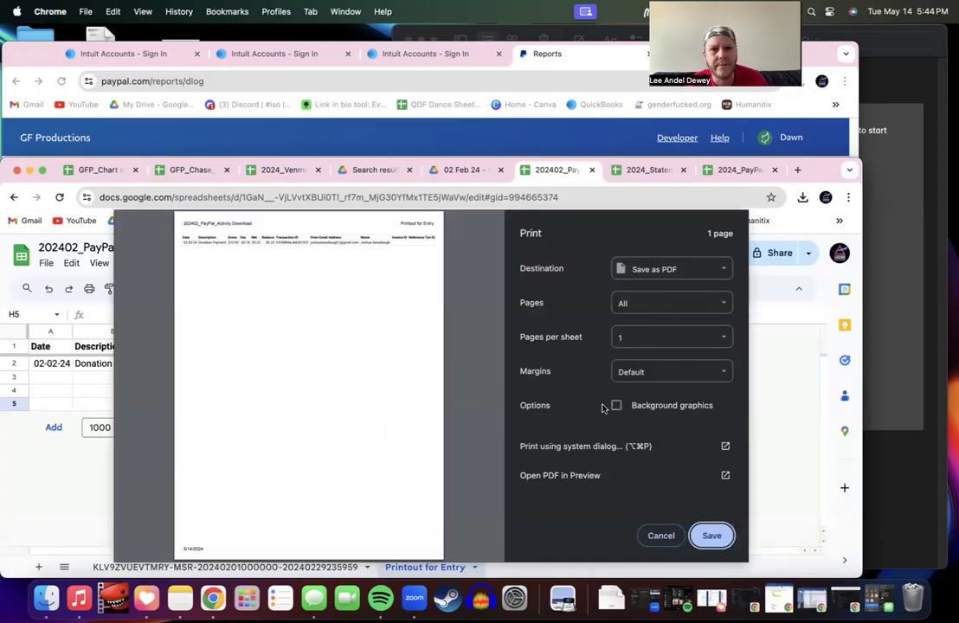
Step: Save the printout as a PDF in the Downloads folder, then bring up Finder
{"action": "left_click", "coordinate": [711, 535]}
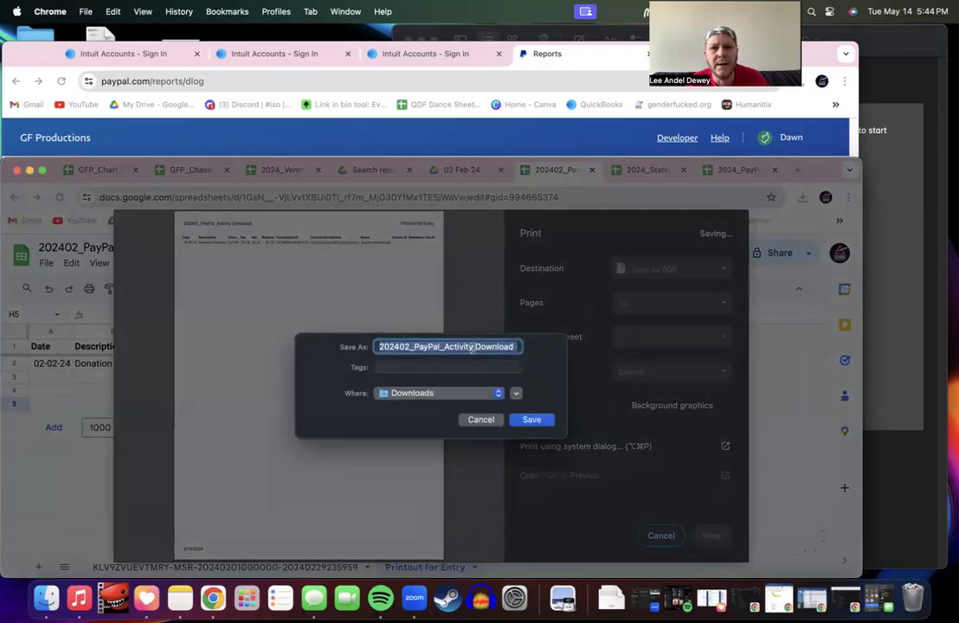
{"action": "left_click", "coordinate": [529, 419]}
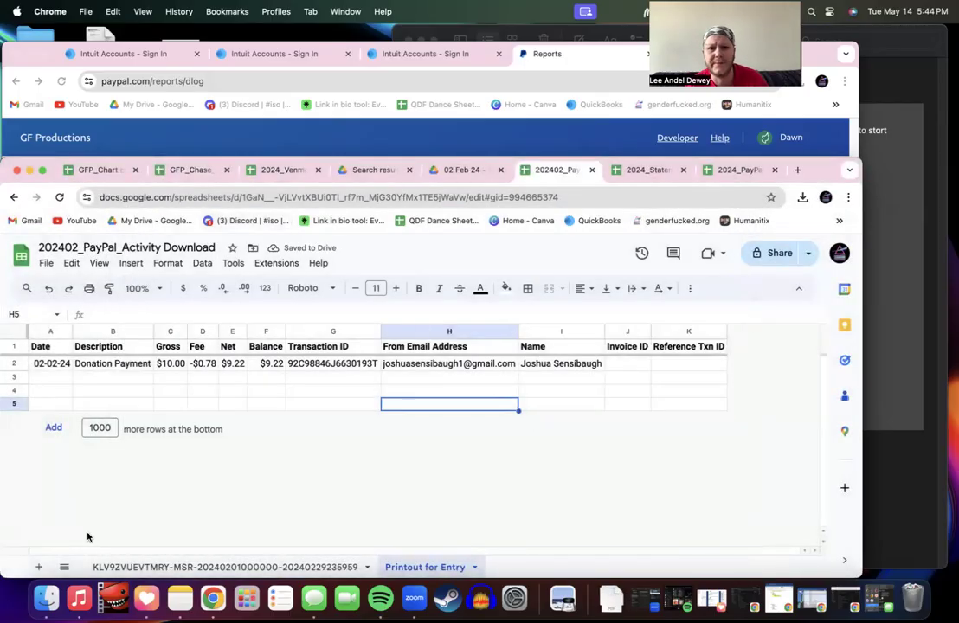
{"action": "left_click", "coordinate": [46, 598]}
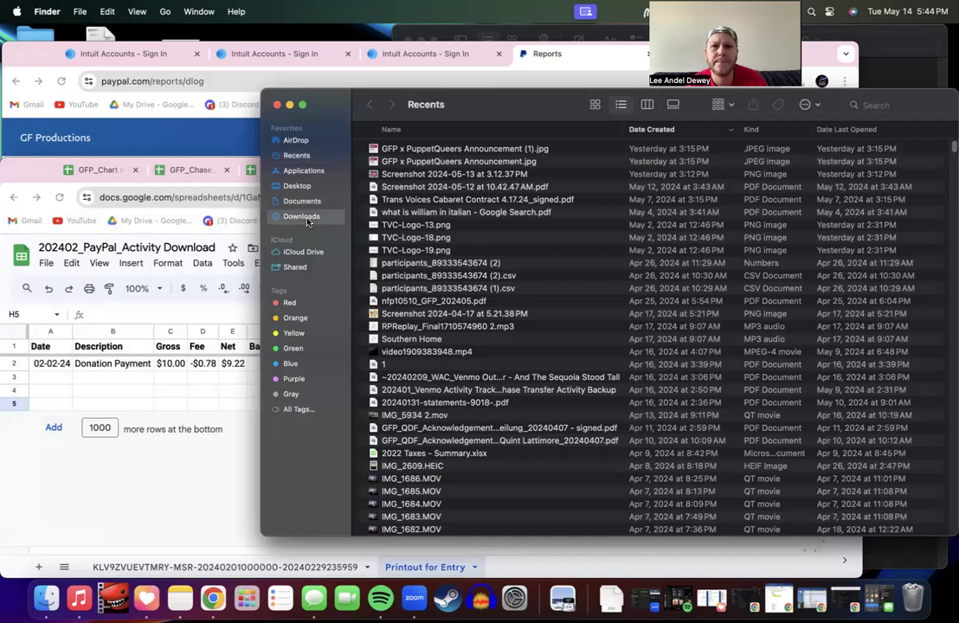
Step: Open the saved 202402_PayPal_Activity Download PDF from Downloads in Preview
{"action": "left_click", "coordinate": [301, 216]}
{"action": "left_click", "coordinate": [438, 149]}
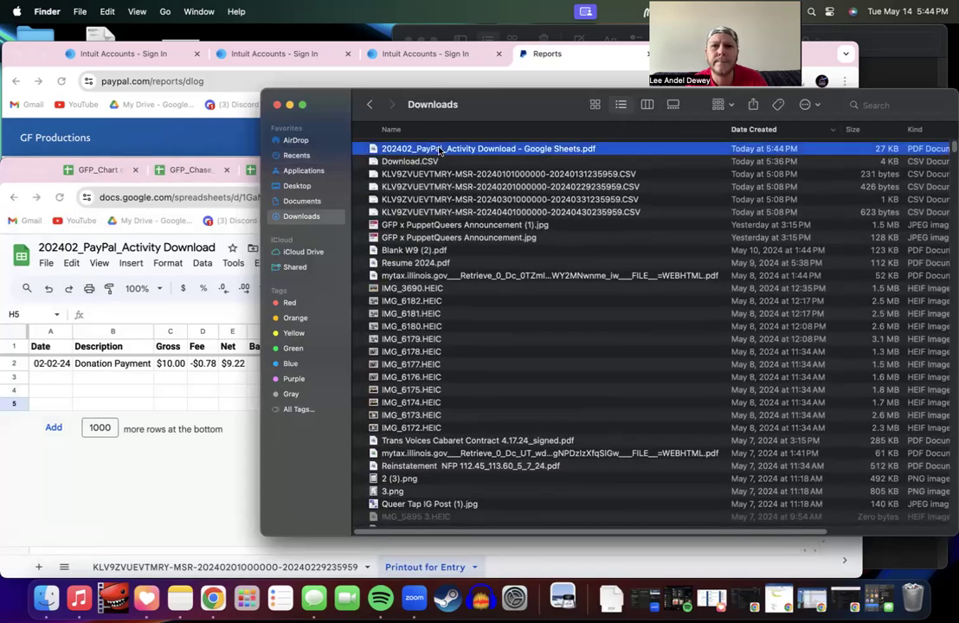
{"action": "double_click", "coordinate": [439, 151]}
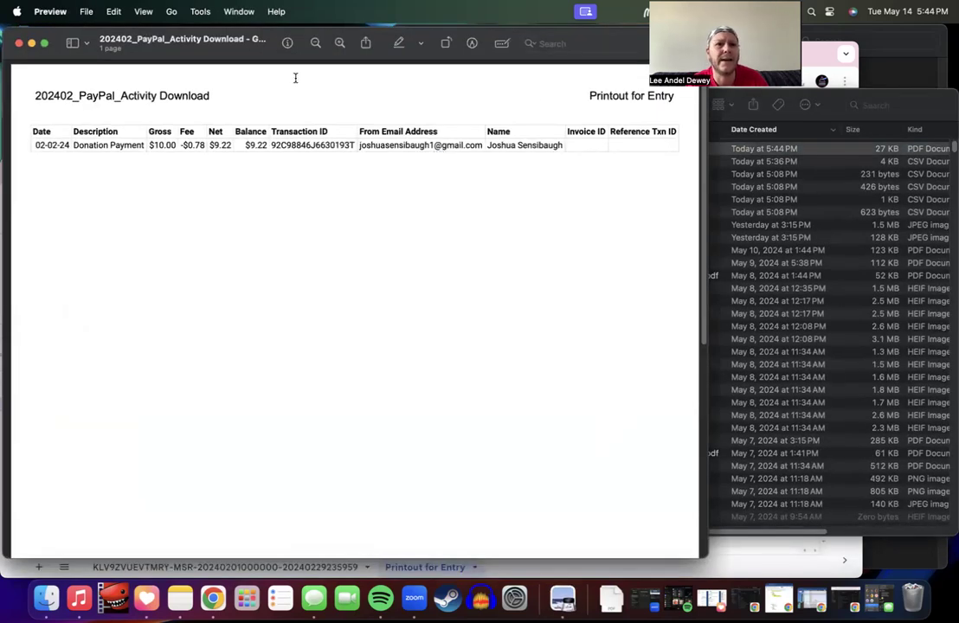
Step: Rename the PDF to end in 'Printout for Entry' and close Preview
{"action": "left_click", "coordinate": [232, 41]}
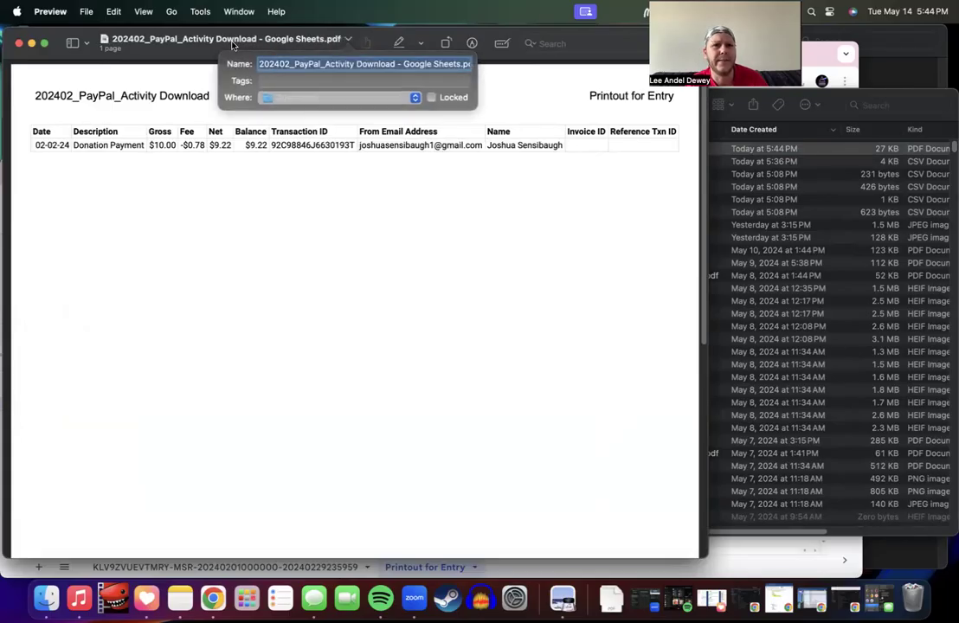
{"action": "left_click_drag", "start_coordinate": [397, 64], "coordinate": [499, 73]}
{"action": "key", "text": "BackSpace"}
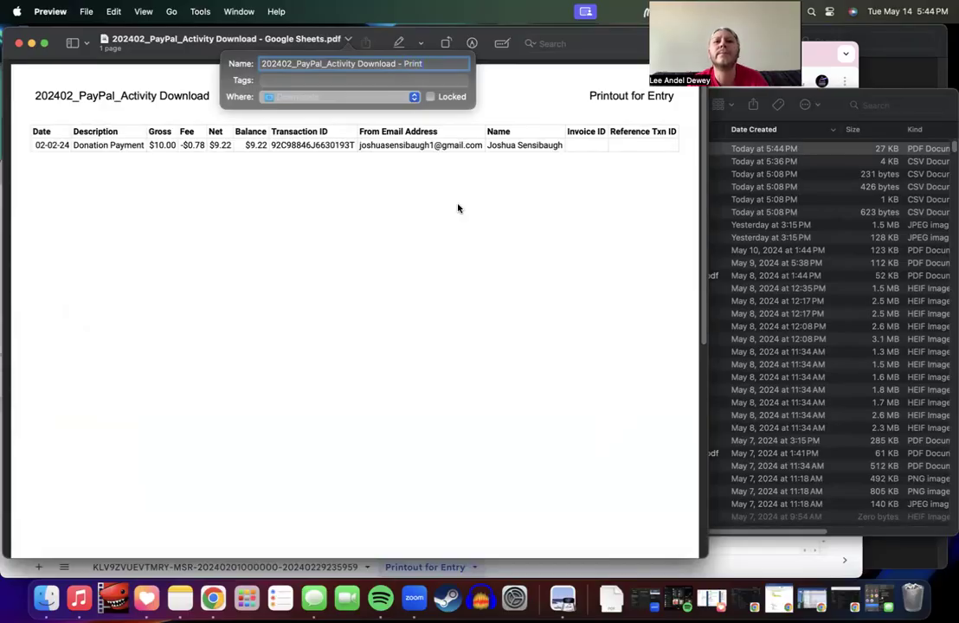
{"action": "type", "text": "Entry"}
{"action": "key", "text": "Return"}
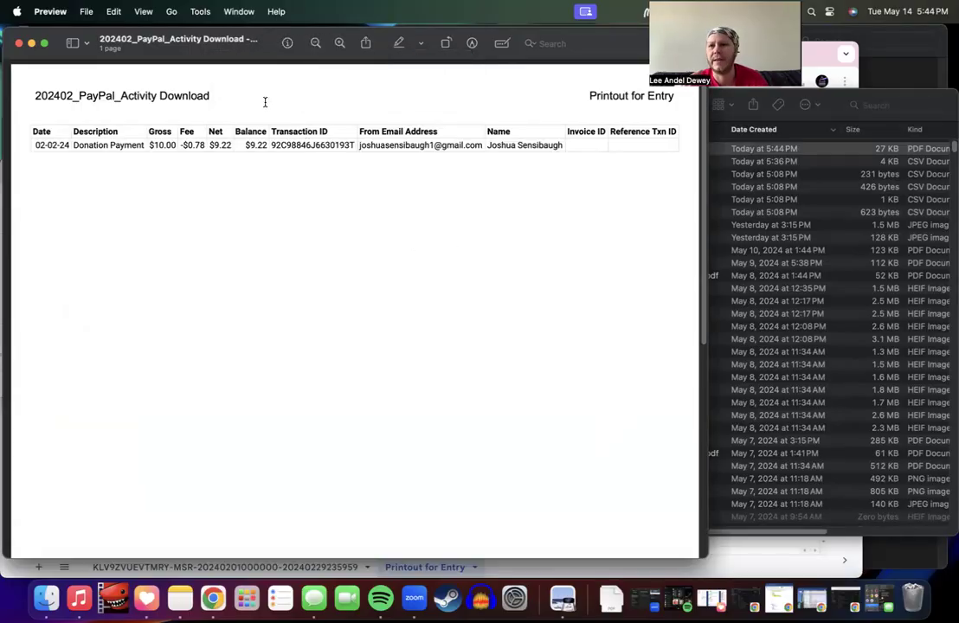
{"action": "left_click", "coordinate": [19, 43]}
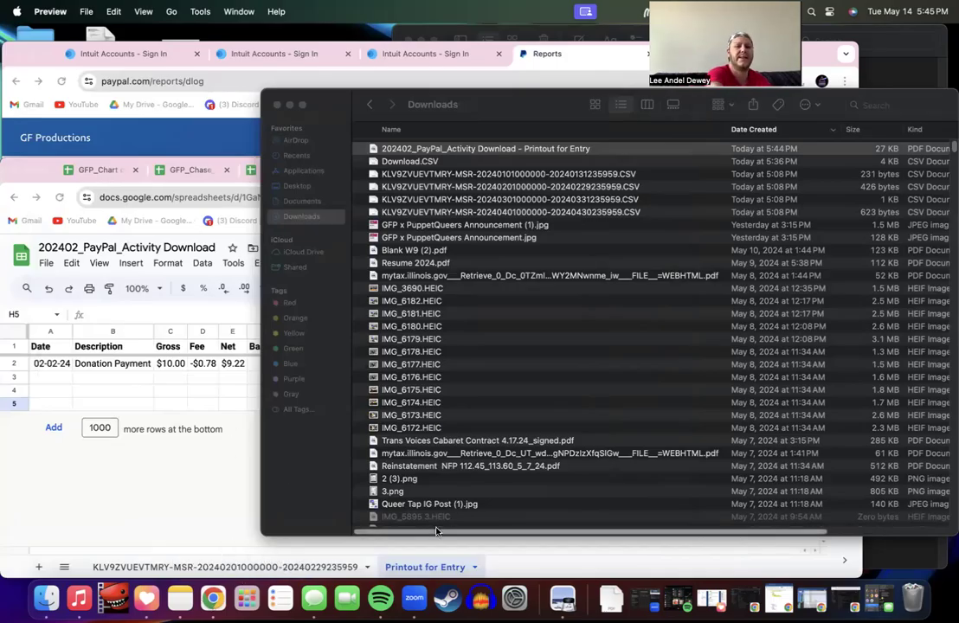
Step: Navigate Google Drive from the 02 Feb 24 folder up to Accounting Folders and into Paypal
{"action": "left_click", "coordinate": [214, 482]}
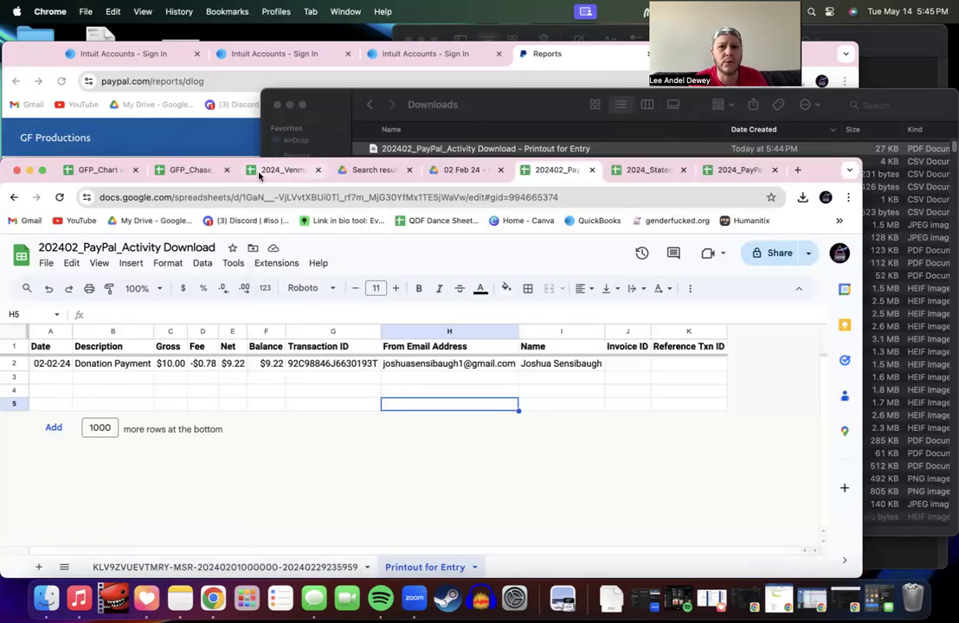
{"action": "left_click", "coordinate": [486, 171]}
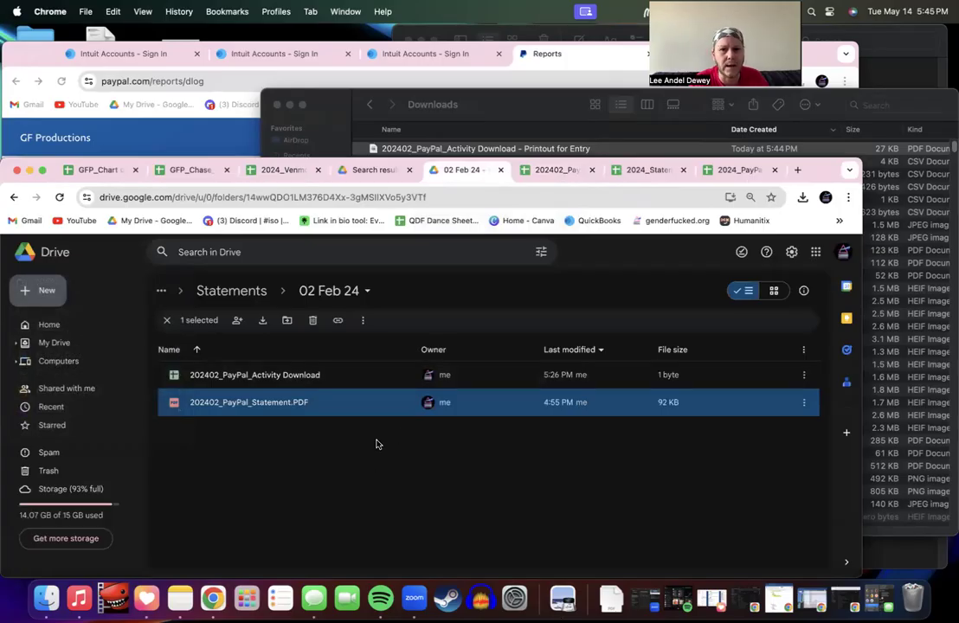
{"action": "left_click", "coordinate": [627, 169]}
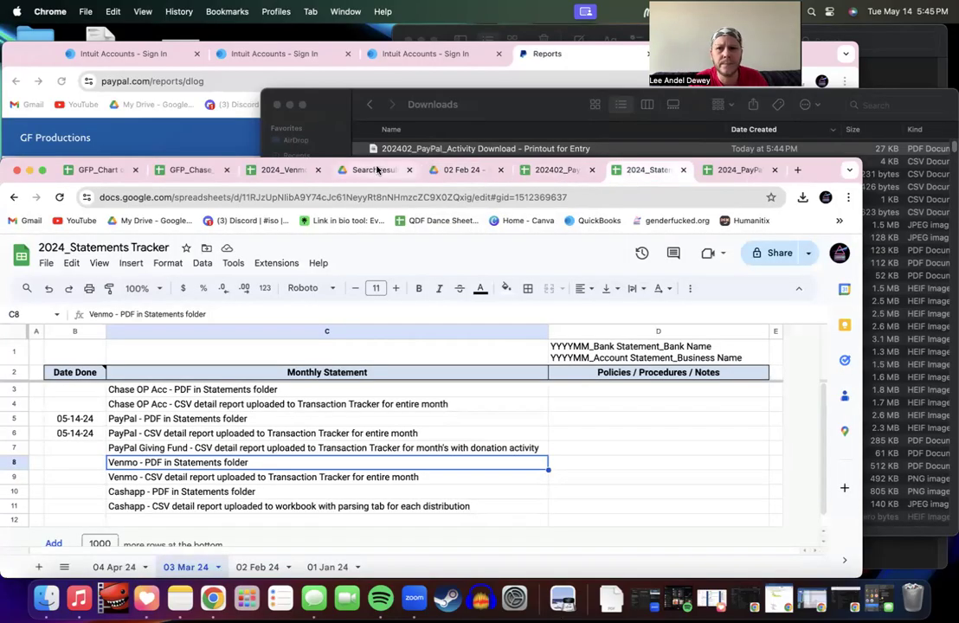
{"action": "left_click", "coordinate": [461, 169]}
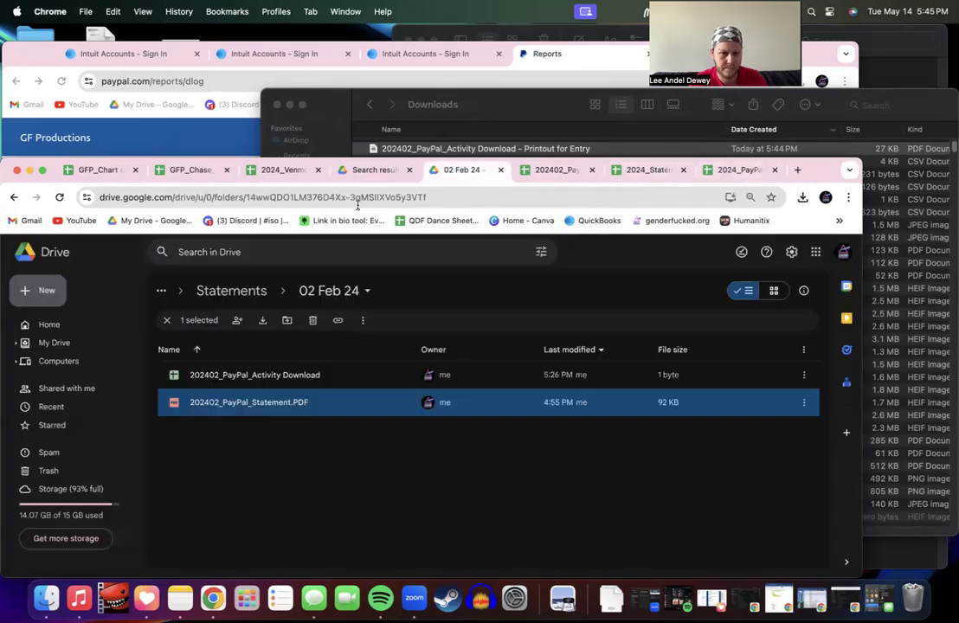
{"action": "left_click", "coordinate": [229, 291]}
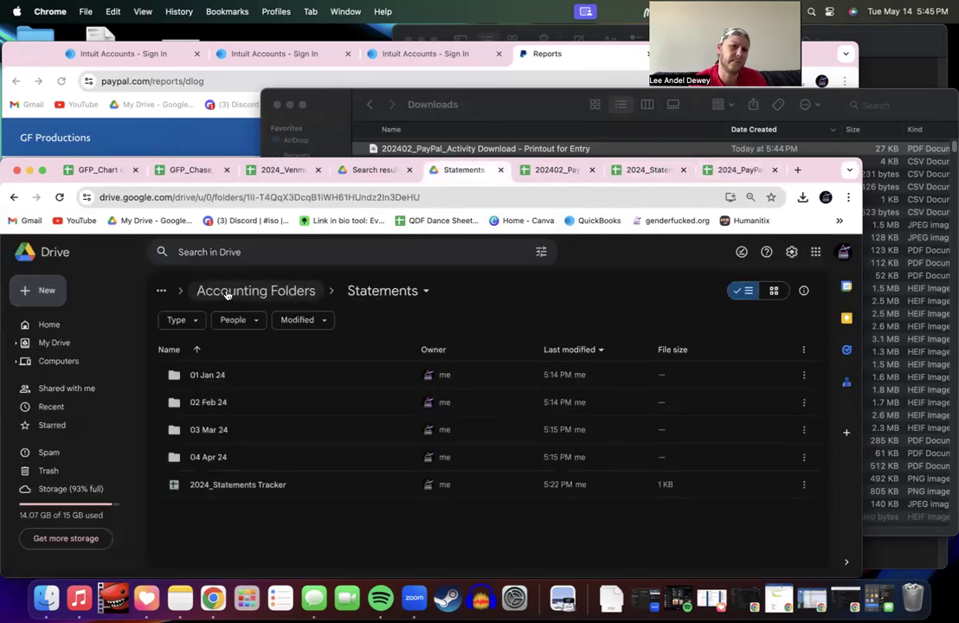
{"action": "left_click", "coordinate": [227, 294]}
{"action": "scroll", "coordinate": [231, 439], "scroll_direction": "down", "scroll_amount": 3}
{"action": "left_click", "coordinate": [222, 475]}
{"action": "double_click", "coordinate": [222, 475]}
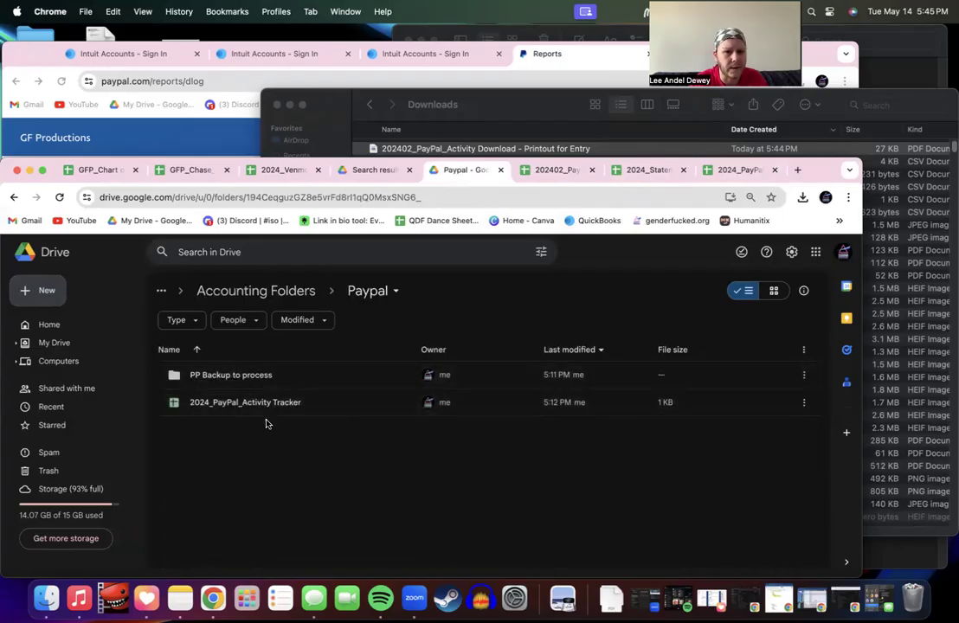
Step: Create the folders 01 Jan 24 and 02 Feb 24 inside Paypal
{"action": "left_click", "coordinate": [42, 292]}
{"action": "left_click", "coordinate": [55, 333]}
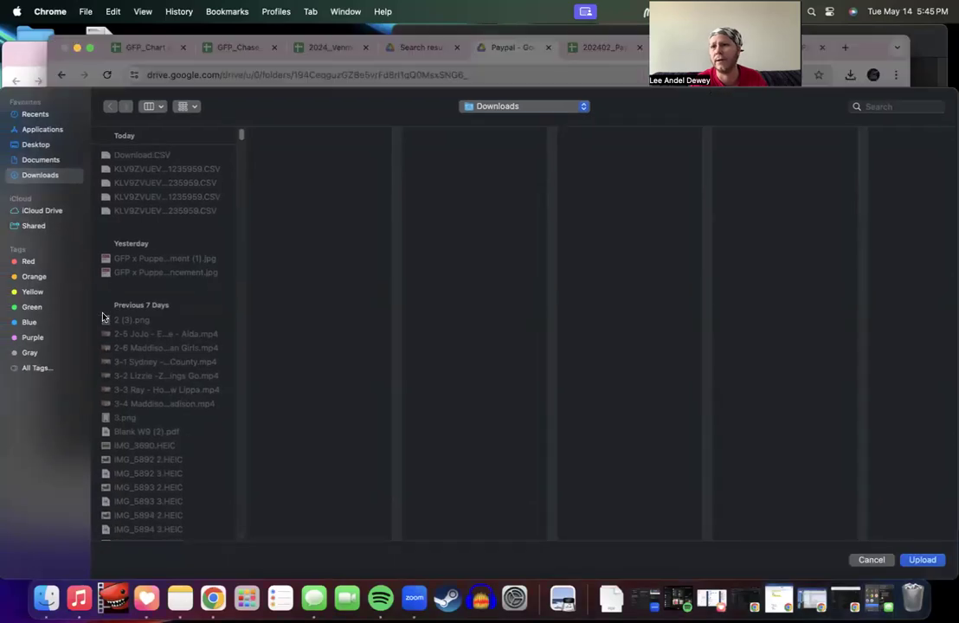
{"action": "left_click", "coordinate": [874, 563]}
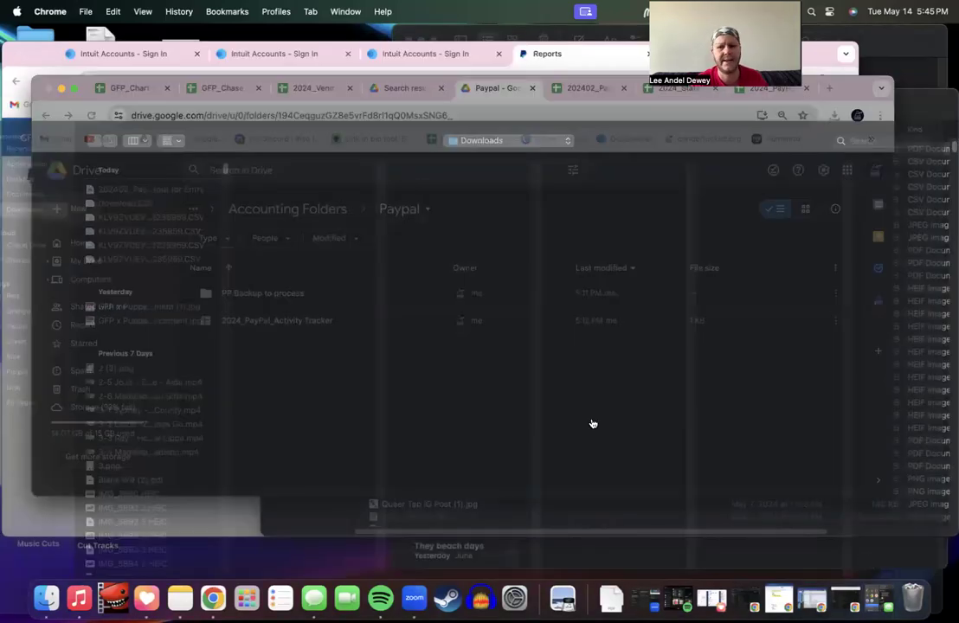
{"action": "left_click", "coordinate": [42, 294]}
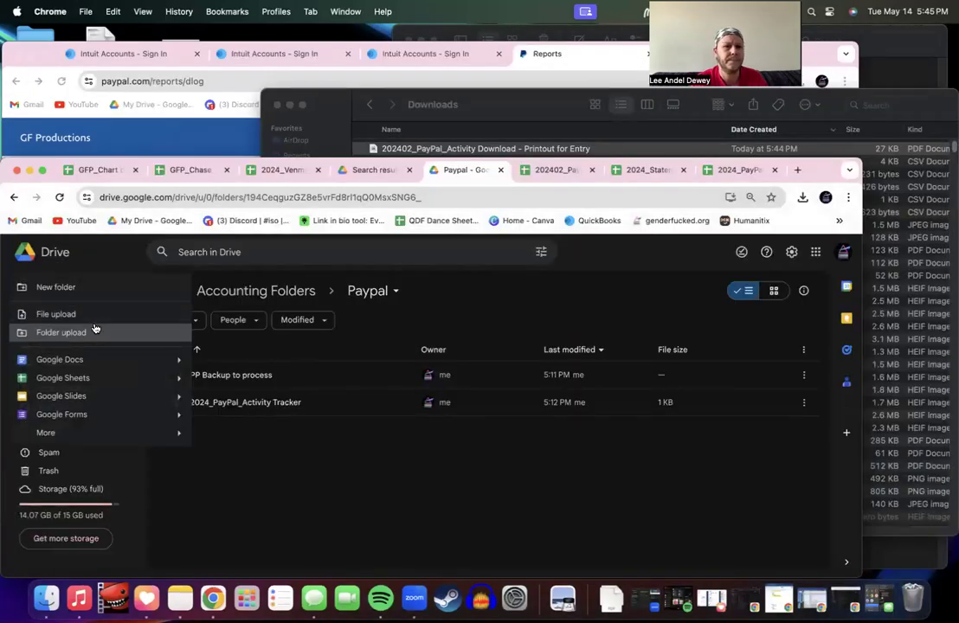
{"action": "left_click", "coordinate": [54, 285]}
{"action": "type", "text": "01 Jan 2024"}
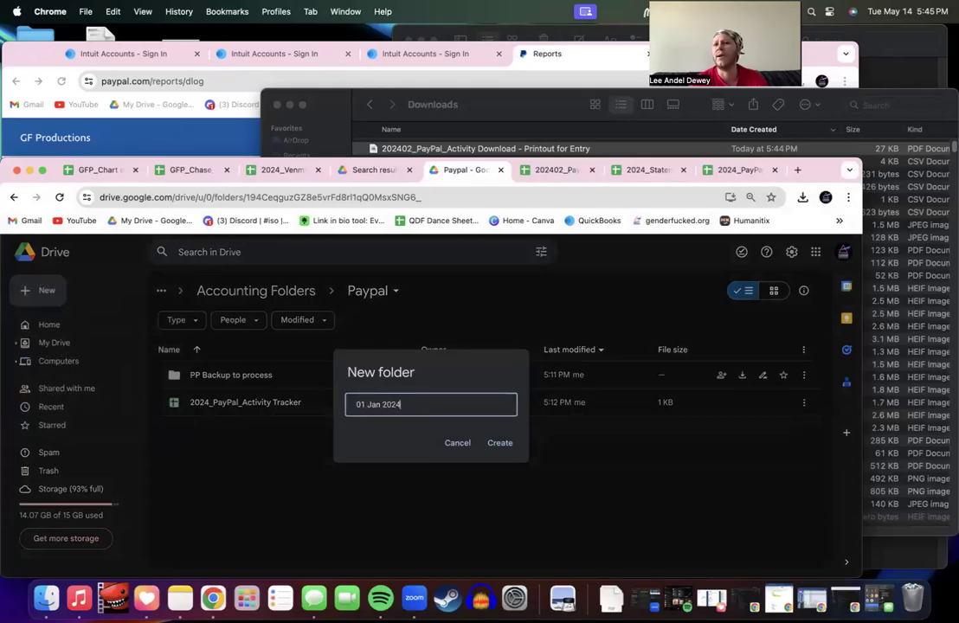
{"action": "key", "text": "BackSpace"}
{"action": "key", "text": "BackSpace"}
{"action": "key", "text": "BackSpace"}
{"action": "key", "text": "BackSpace"}
{"action": "key", "text": "Return"}
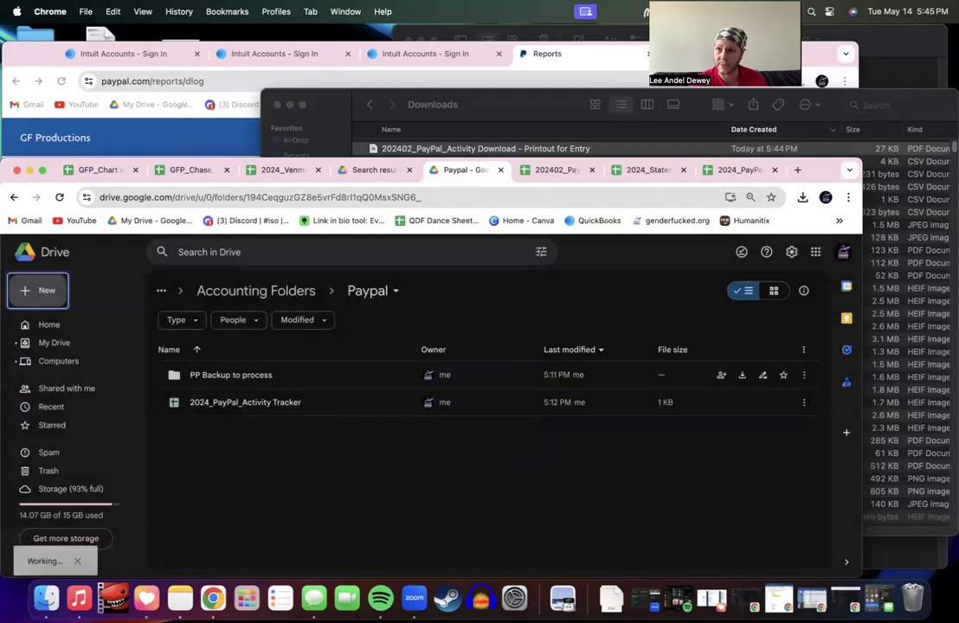
{"action": "left_click", "coordinate": [48, 292]}
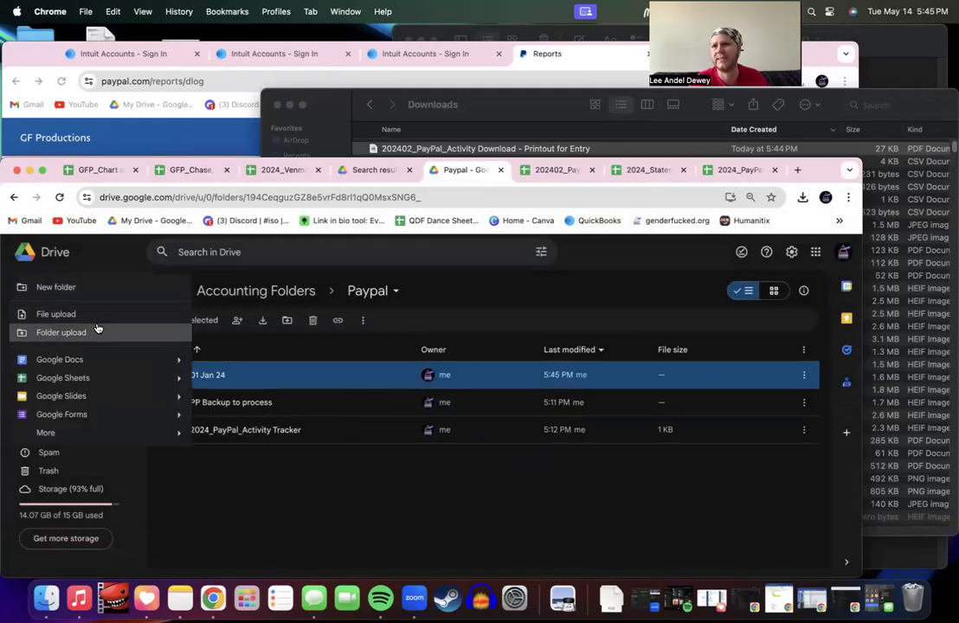
{"action": "left_click", "coordinate": [48, 286]}
{"action": "type", "text": "0"}
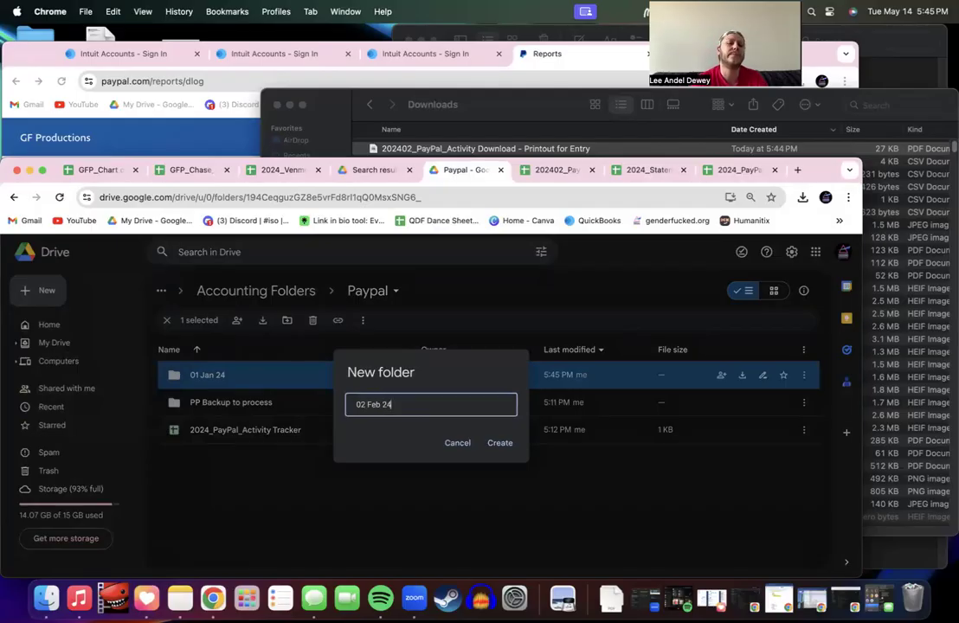
{"action": "type", "text": "2 Feb 24"}
{"action": "key", "text": "Return"}
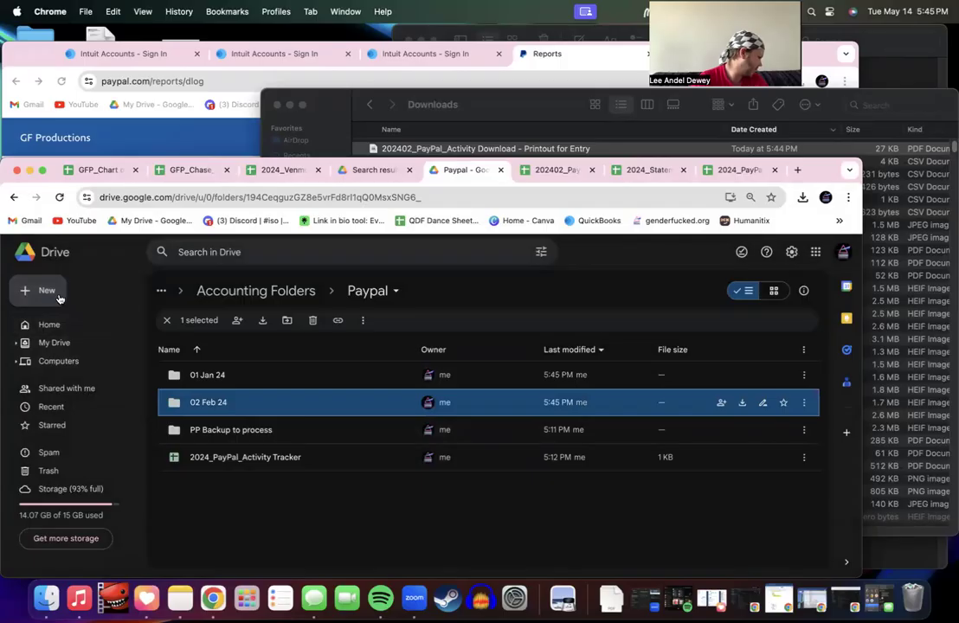
Step: Create the folders 03 Mar 24 and 04 Apr 24 inside Paypal
{"action": "left_click", "coordinate": [57, 294]}
{"action": "left_click", "coordinate": [55, 282]}
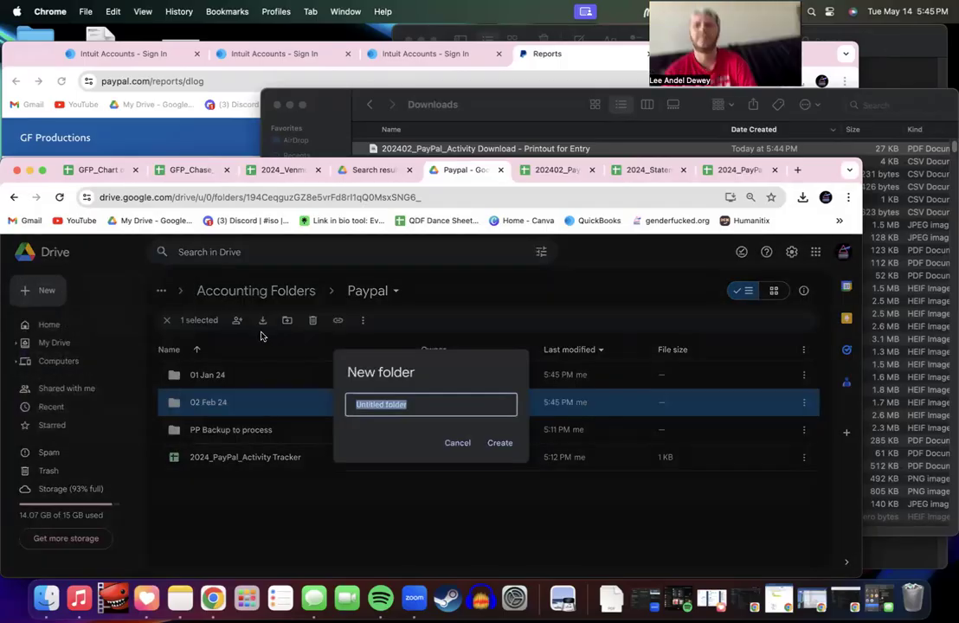
{"action": "type", "text": "03 Mar 2"}
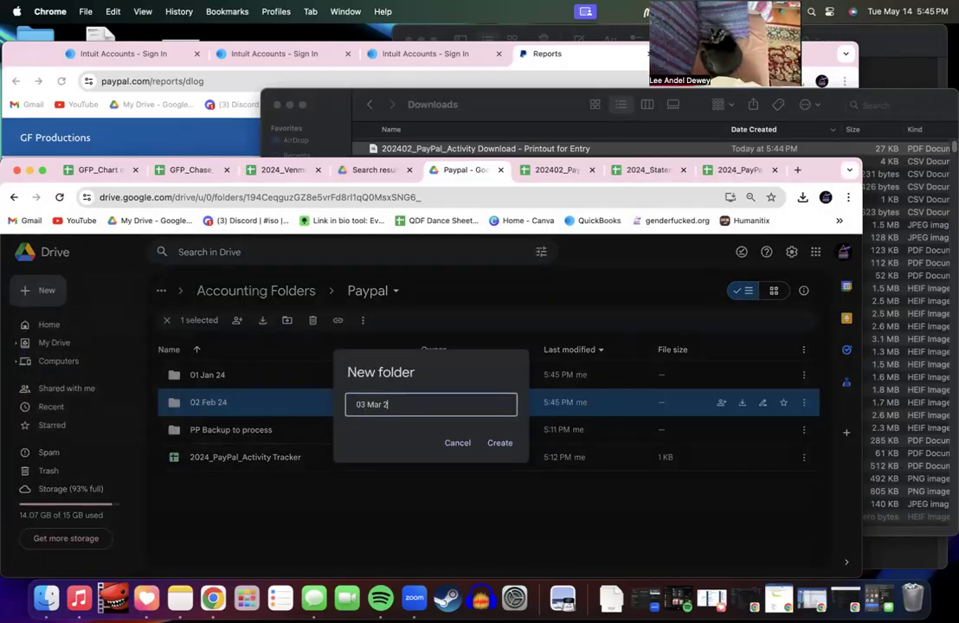
{"action": "type", "text": "4"}
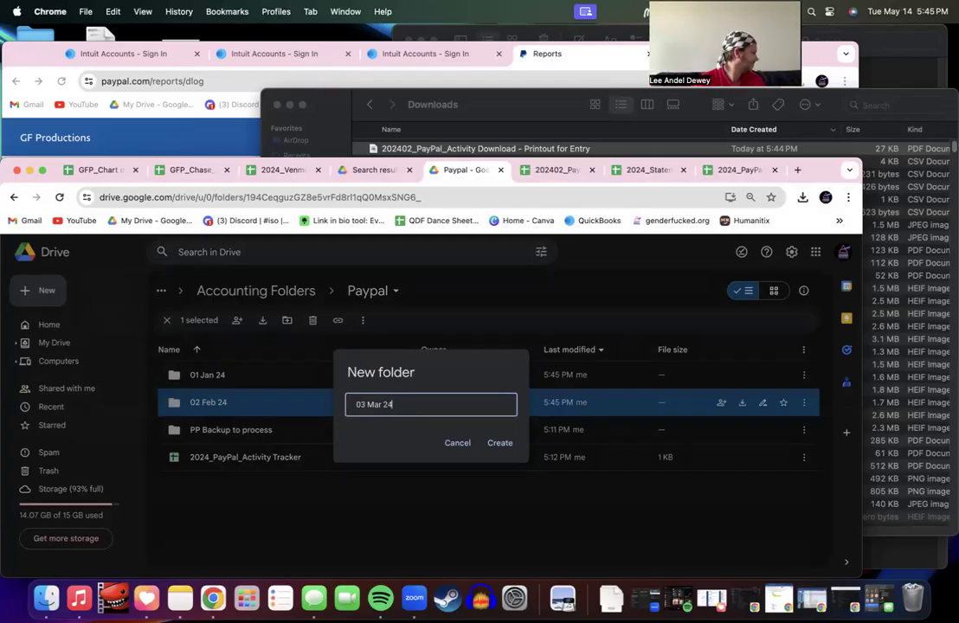
{"action": "key", "text": "Return"}
{"action": "left_click", "coordinate": [43, 286]}
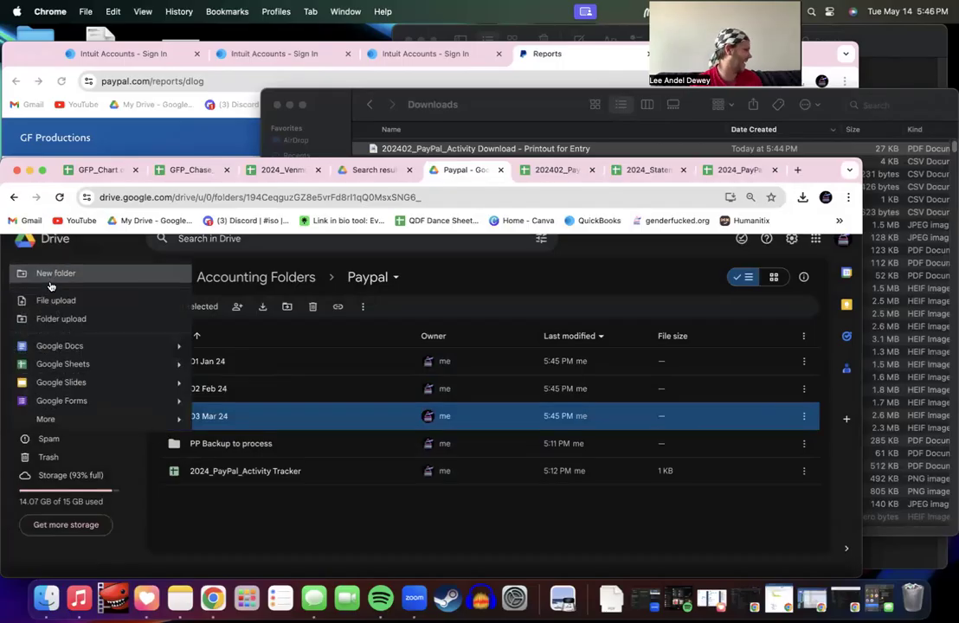
{"action": "left_click", "coordinate": [62, 272]}
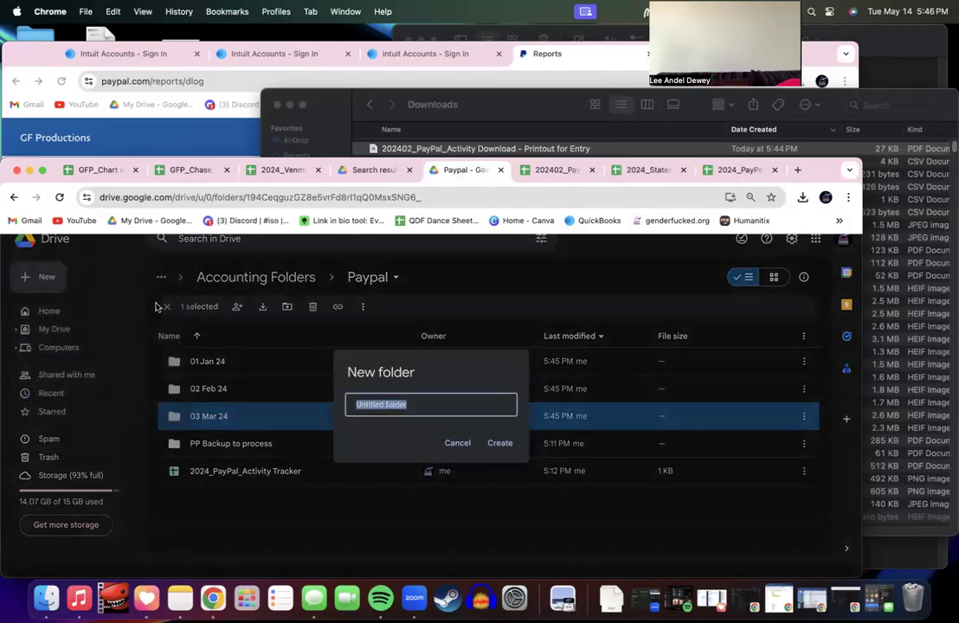
{"action": "type", "text": "04"}
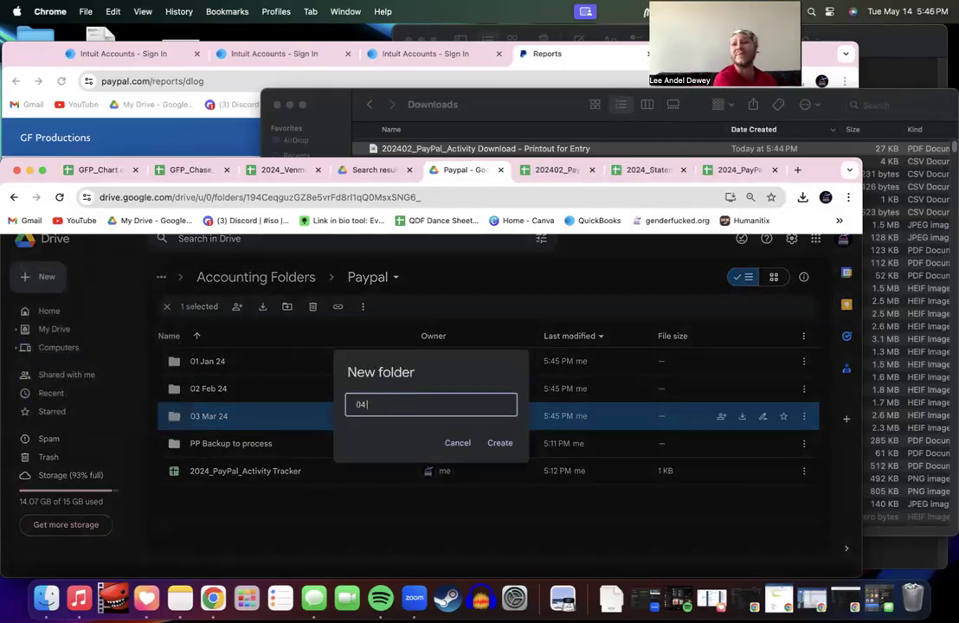
{"action": "type", "text": " Apr"}
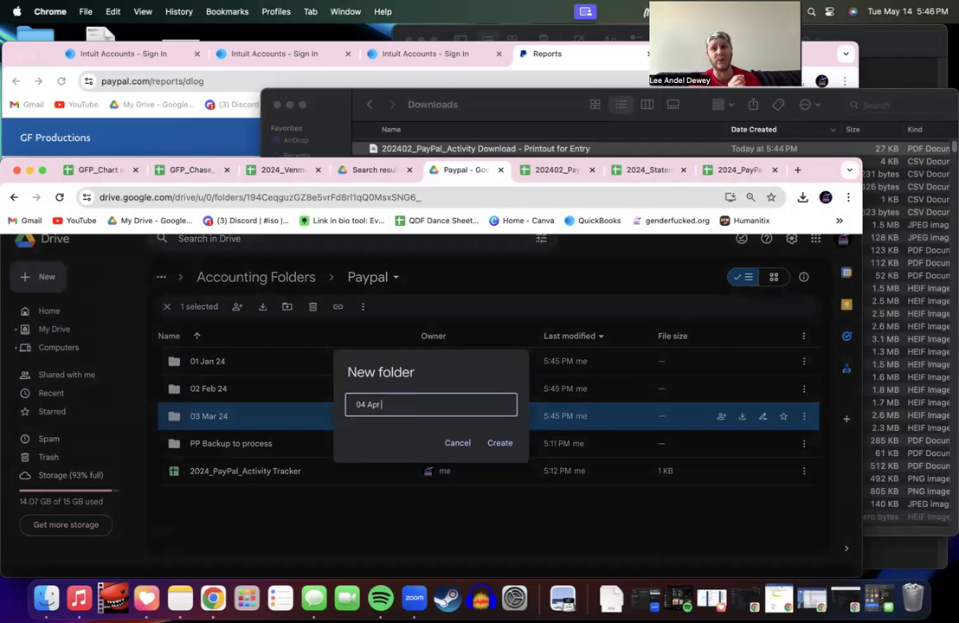
{"action": "type", "text": " 24"}
{"action": "key", "text": "Return"}
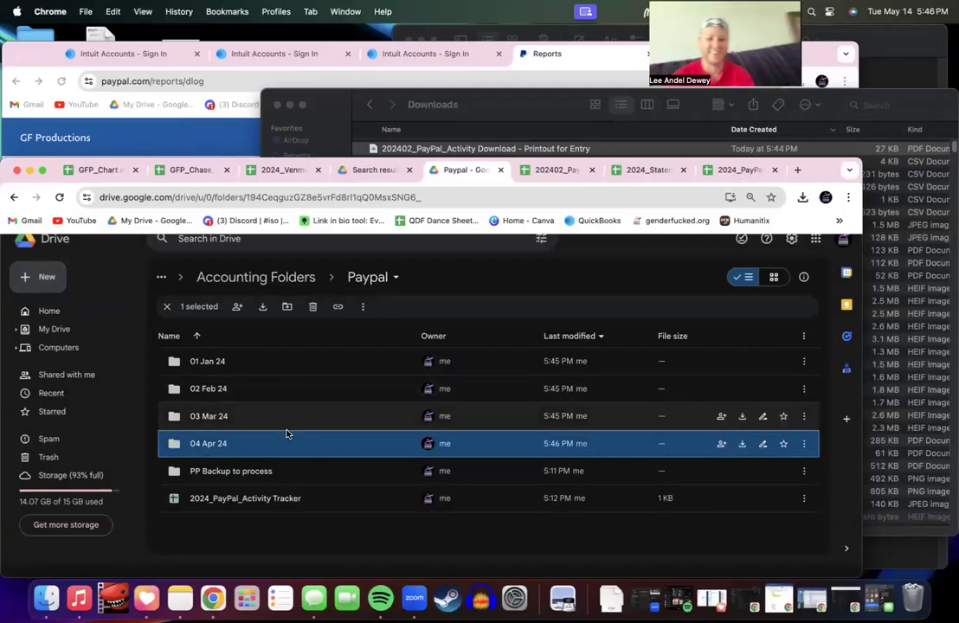
Step: Upload the Printout for Entry PDF from Downloads into the 02 Feb 24 folder, then go back to Paypal
{"action": "double_click", "coordinate": [257, 392]}
{"action": "left_click", "coordinate": [47, 276]}
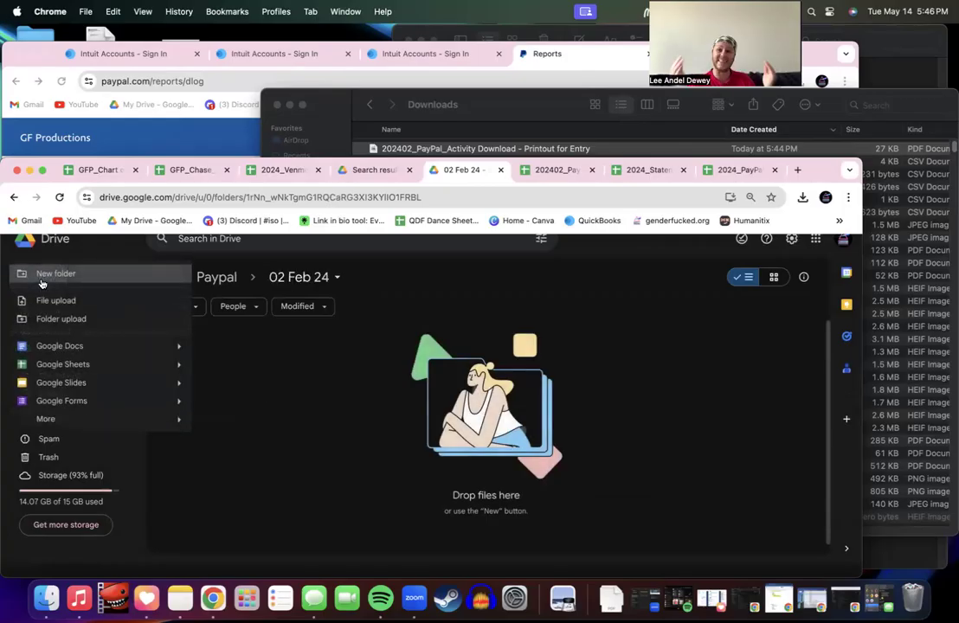
{"action": "left_click", "coordinate": [55, 300]}
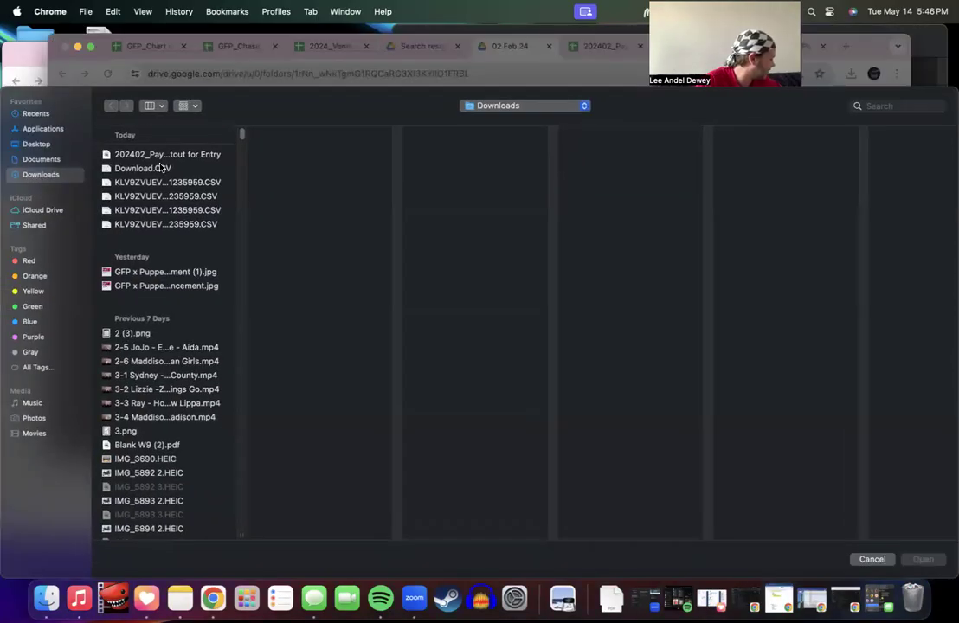
{"action": "left_click", "coordinate": [162, 156]}
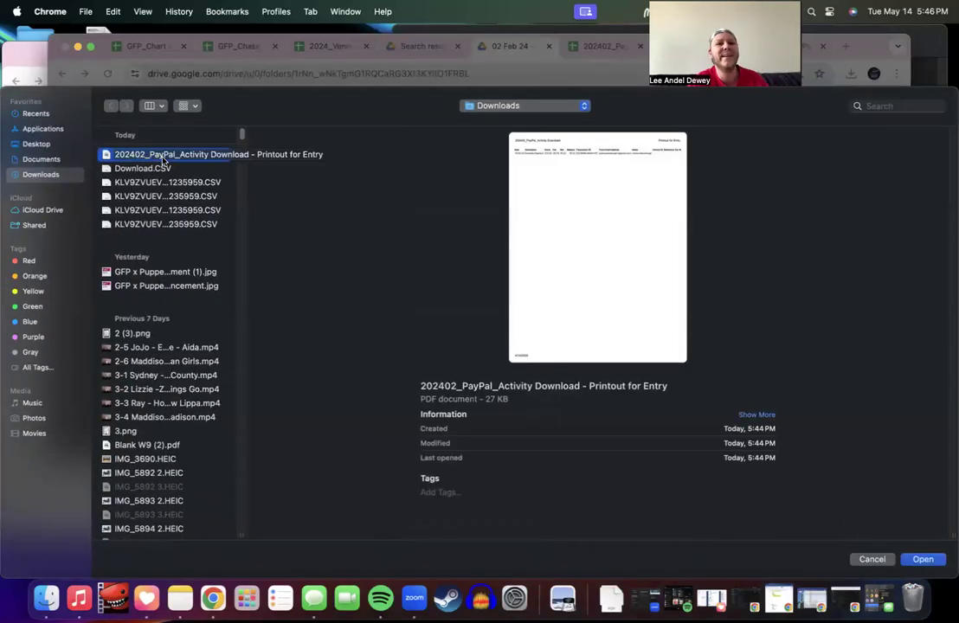
{"action": "double_click", "coordinate": [162, 156]}
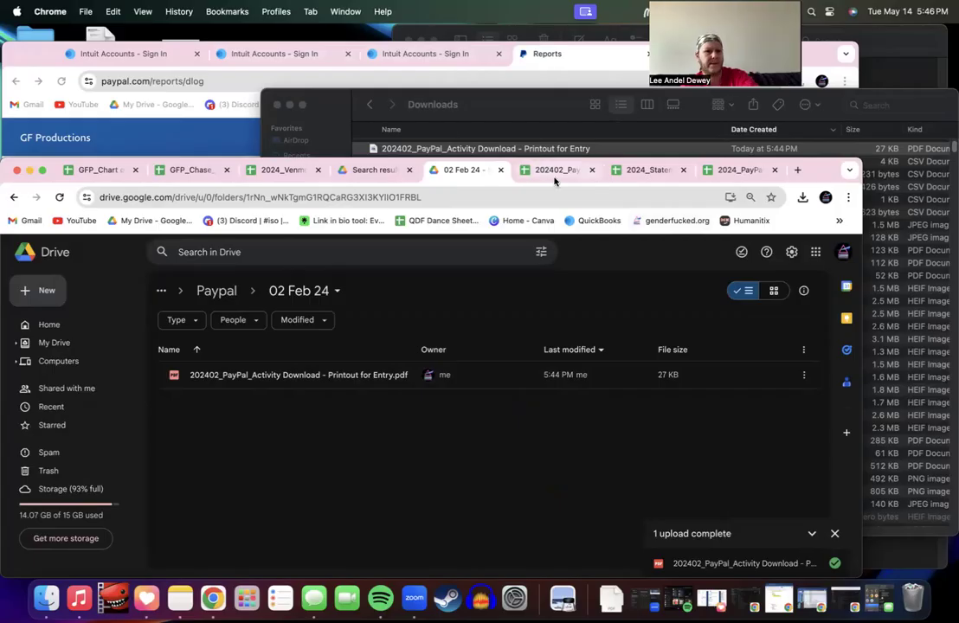
{"action": "left_click", "coordinate": [216, 291]}
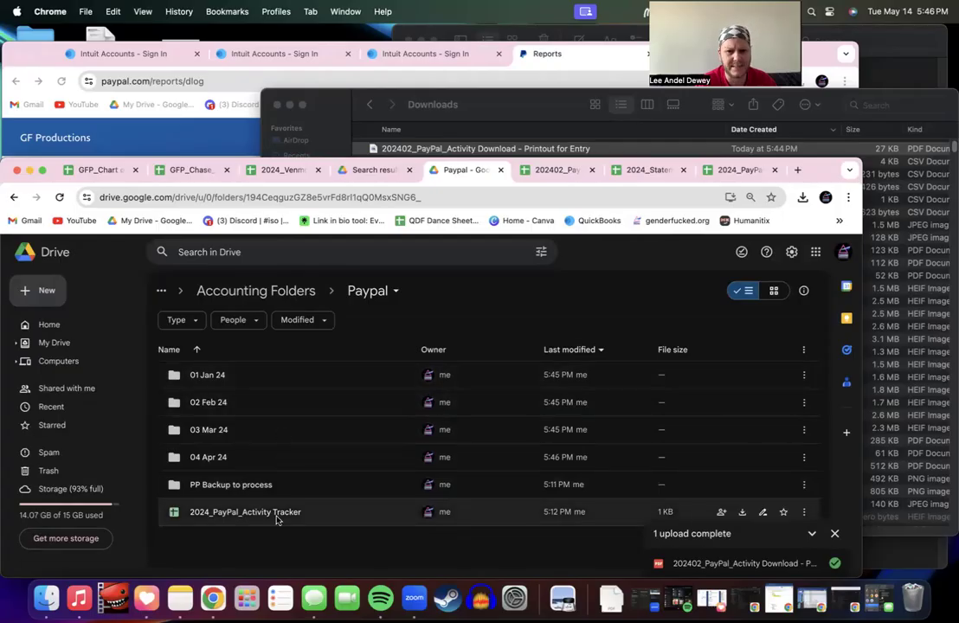
Step: Switch to the 202402_PayPal_Activity Download spreadsheet and begin renaming its Printout for Entry sheet
{"action": "left_click", "coordinate": [558, 170]}
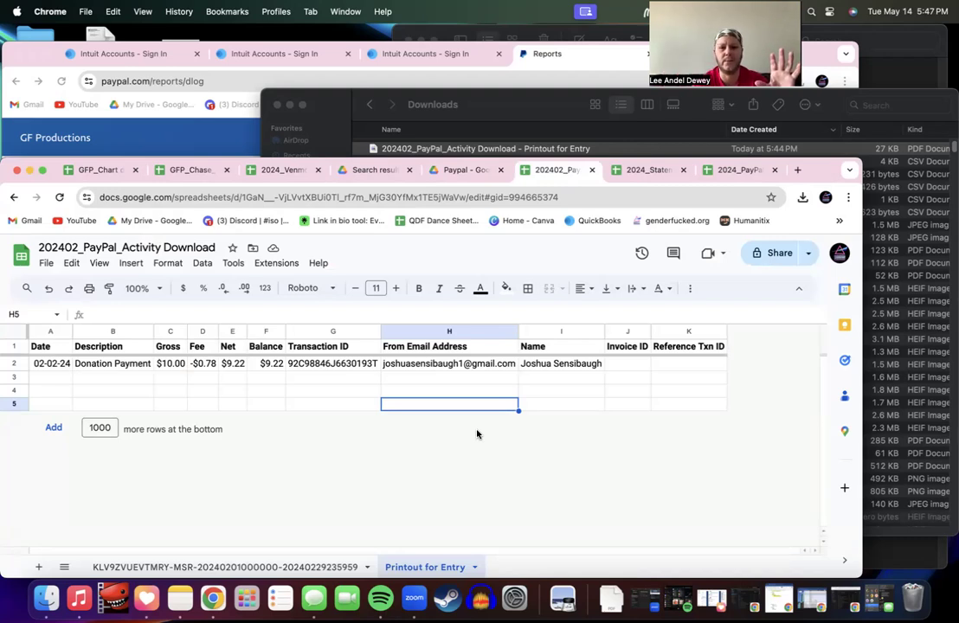
{"action": "double_click", "coordinate": [430, 567]}
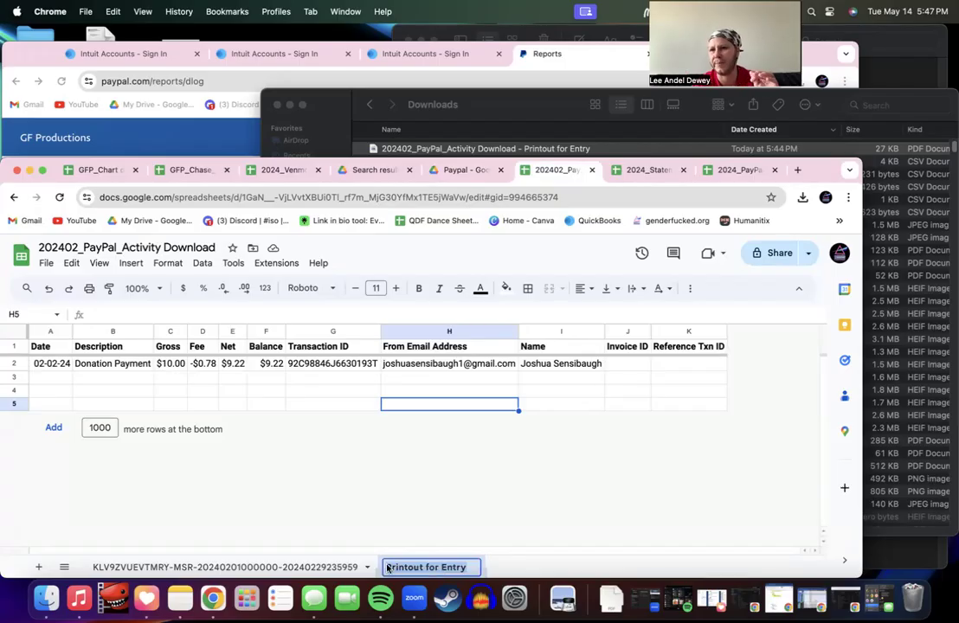
Step: Name the sheet '02 Feb 24 - Printout for Entry' and bring up print settings with Cmd+P
{"action": "type", "text": "01"}
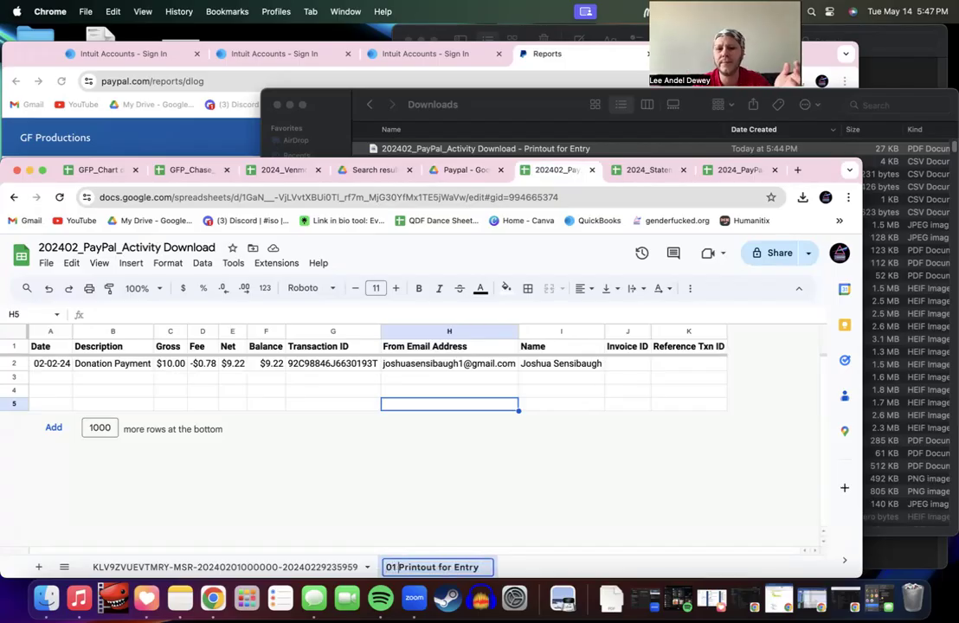
{"action": "key", "text": "BackSpace"}
{"action": "key", "text": "BackSpace"}
{"action": "type", "text": "2 Feb"}
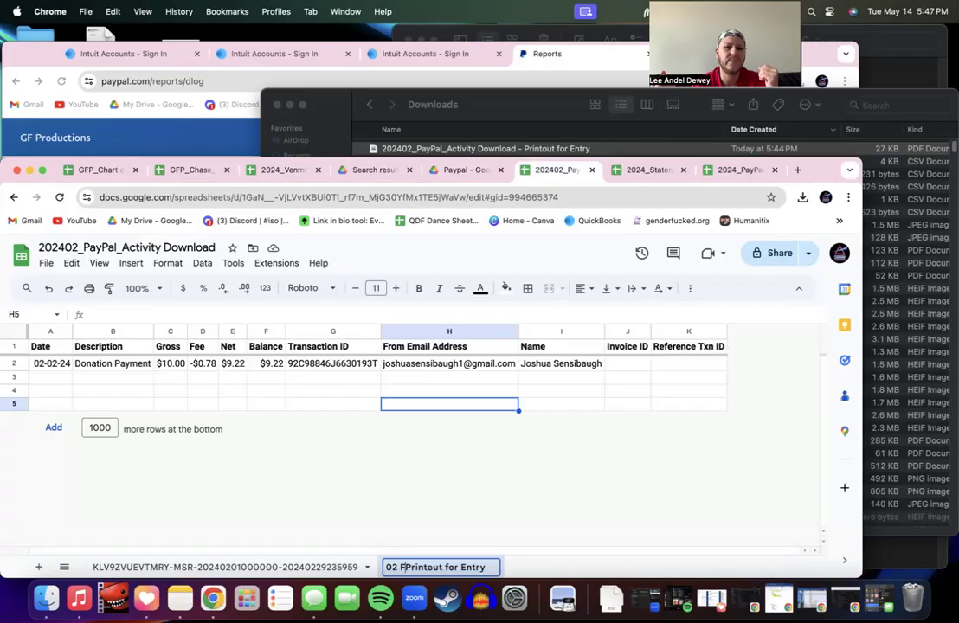
{"action": "type", "text": " 23"}
{"action": "key", "text": "BackSpace"}
{"action": "type", "text": "4 "}
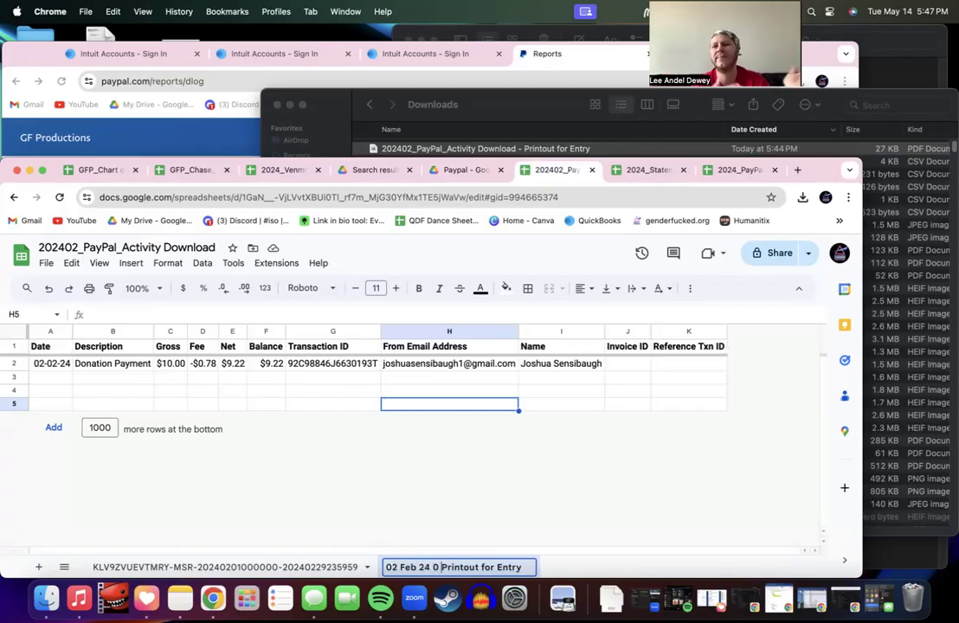
{"action": "type", "text": "-"}
{"action": "key", "text": "Return"}
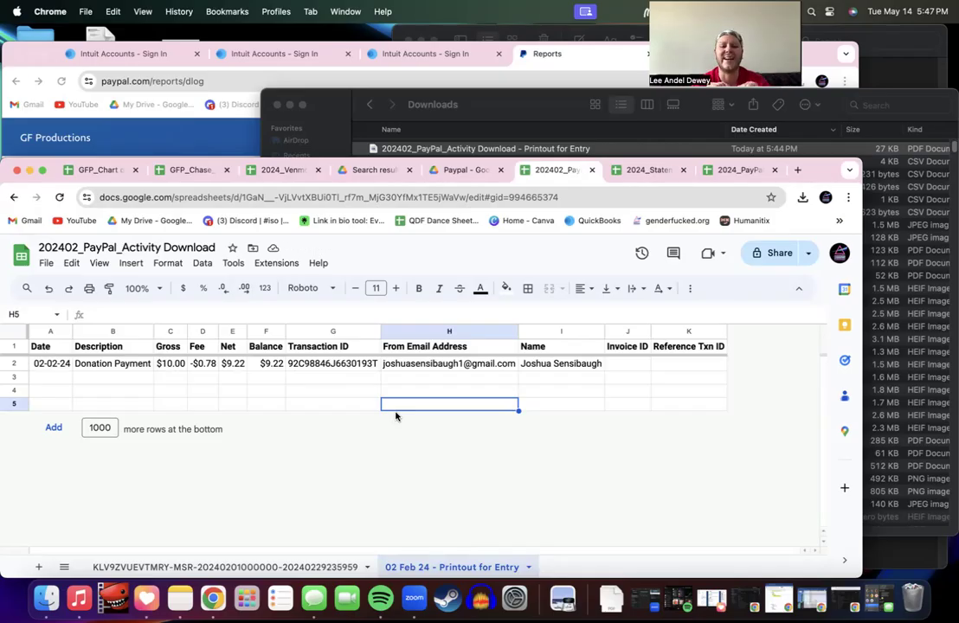
{"action": "key", "text": "super+p"}
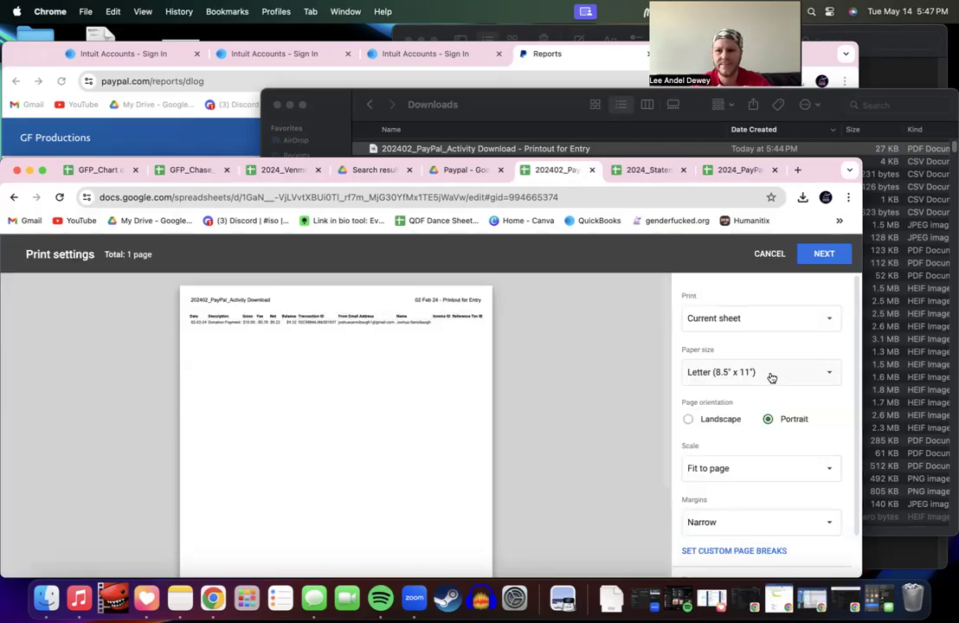
Step: Keep the printout in portrait orientation after reviewing the header, footer and formatting options
{"action": "scroll", "coordinate": [772, 378], "scroll_direction": "down", "scroll_amount": 2}
{"action": "left_click", "coordinate": [688, 373]}
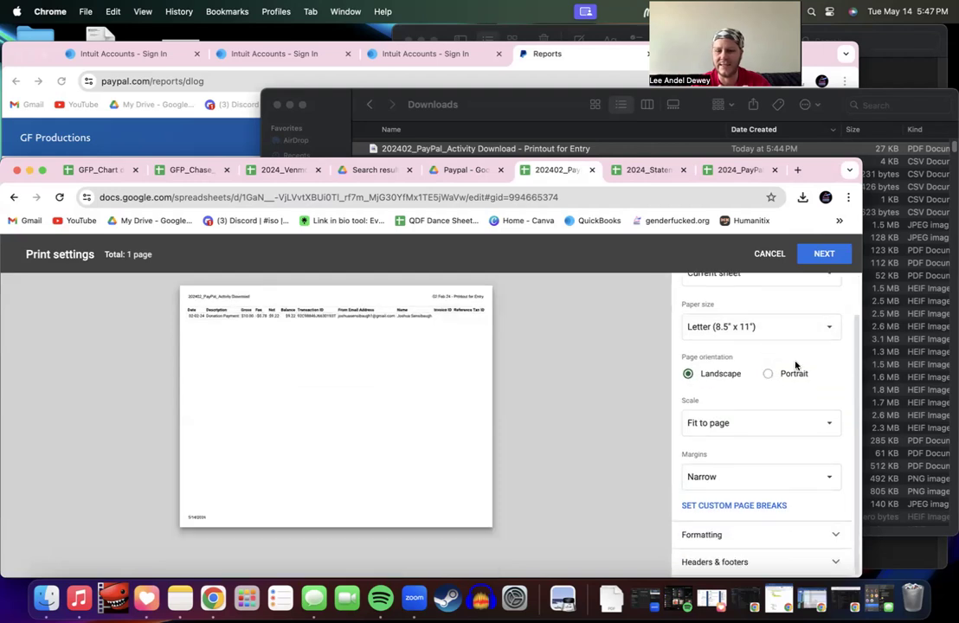
{"action": "left_click", "coordinate": [768, 373]}
{"action": "left_click", "coordinate": [743, 571]}
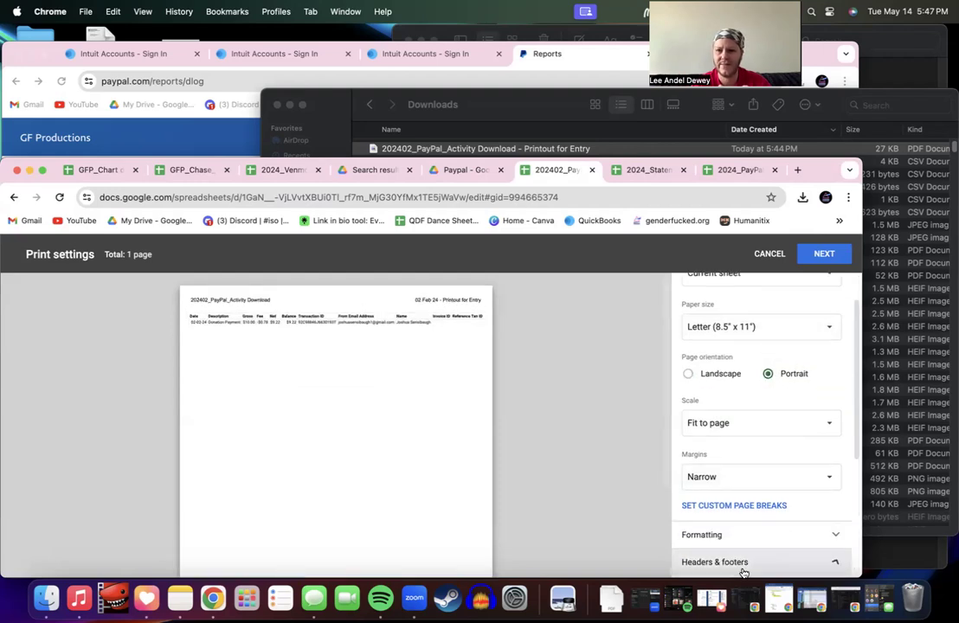
{"action": "scroll", "coordinate": [745, 519], "scroll_direction": "down", "scroll_amount": 5}
{"action": "scroll", "coordinate": [689, 508], "scroll_direction": "up", "scroll_amount": 8}
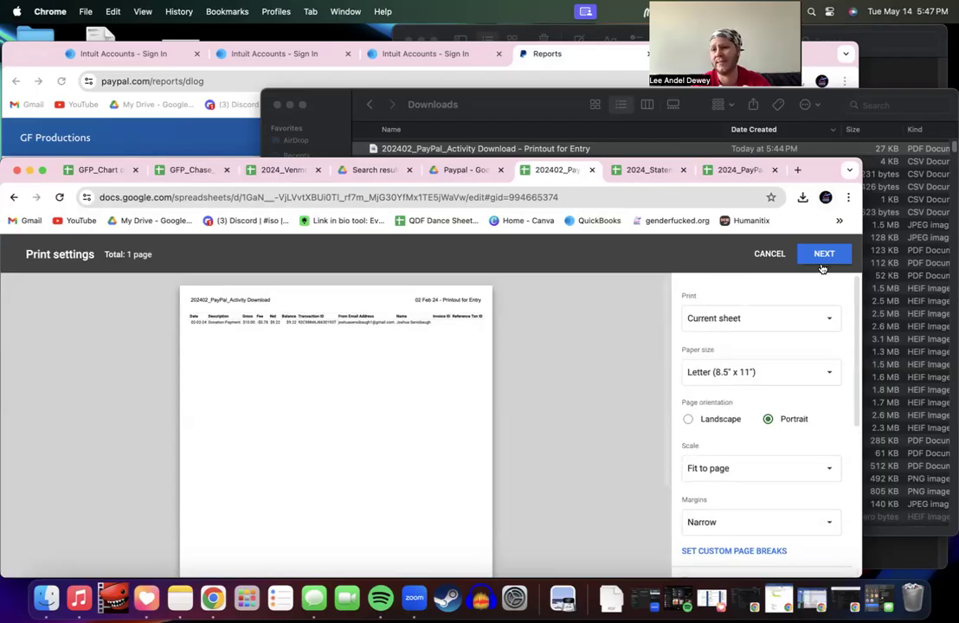
{"action": "scroll", "coordinate": [807, 313], "scroll_direction": "down", "scroll_amount": 5}
{"action": "scroll", "coordinate": [805, 321], "scroll_direction": "up", "scroll_amount": 1}
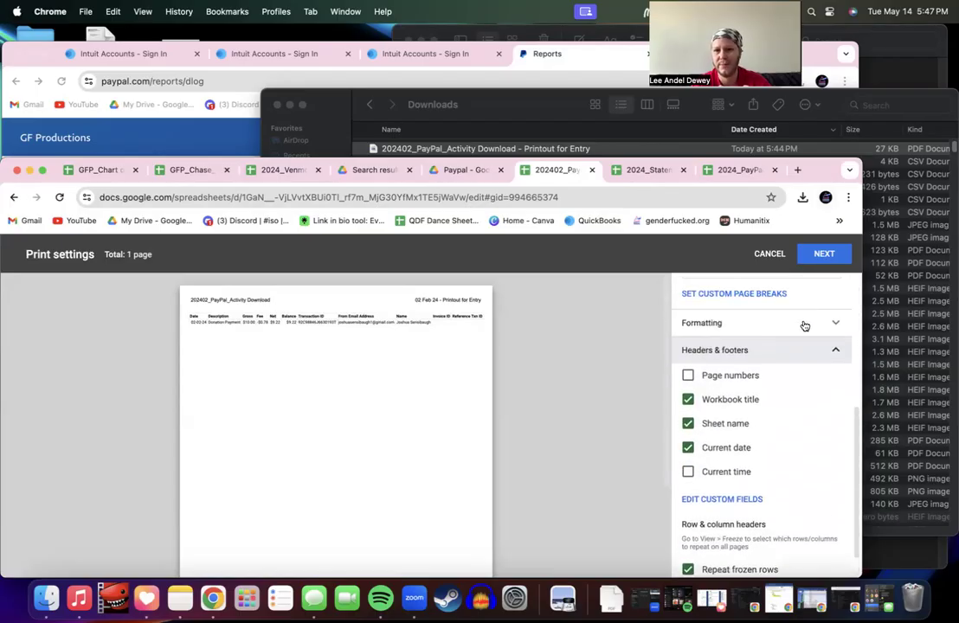
{"action": "left_click", "coordinate": [789, 327]}
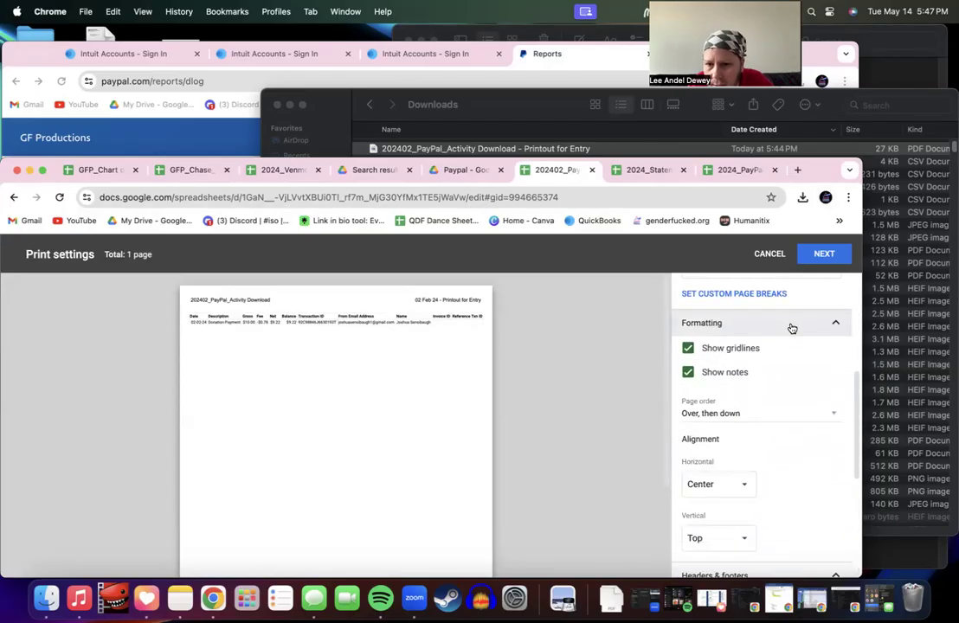
{"action": "scroll", "coordinate": [788, 336], "scroll_direction": "up", "scroll_amount": 5}
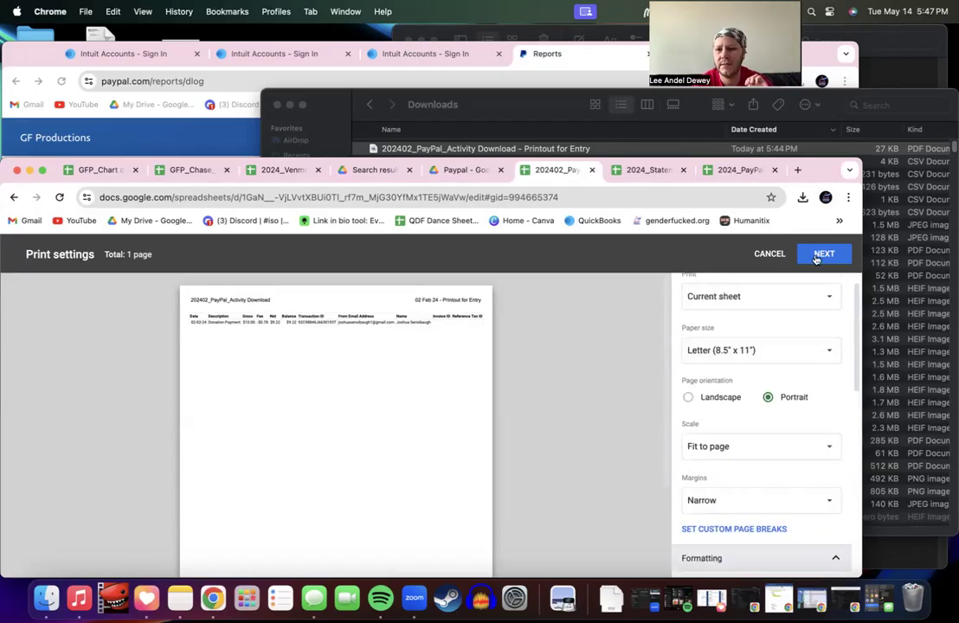
Step: Save the printout as a PDF in the Downloads folder
{"action": "left_click", "coordinate": [823, 254]}
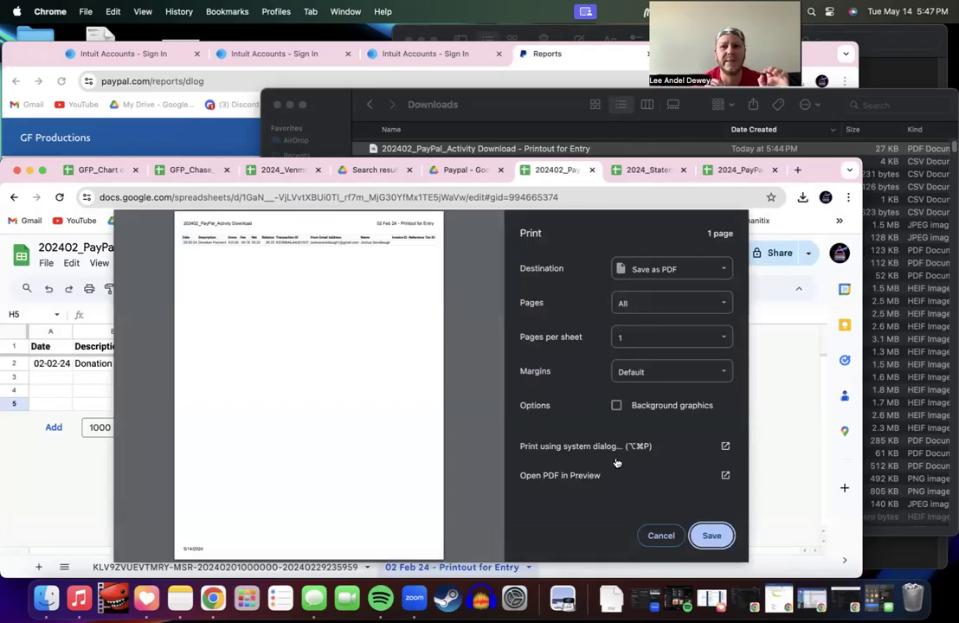
{"action": "left_click", "coordinate": [711, 537]}
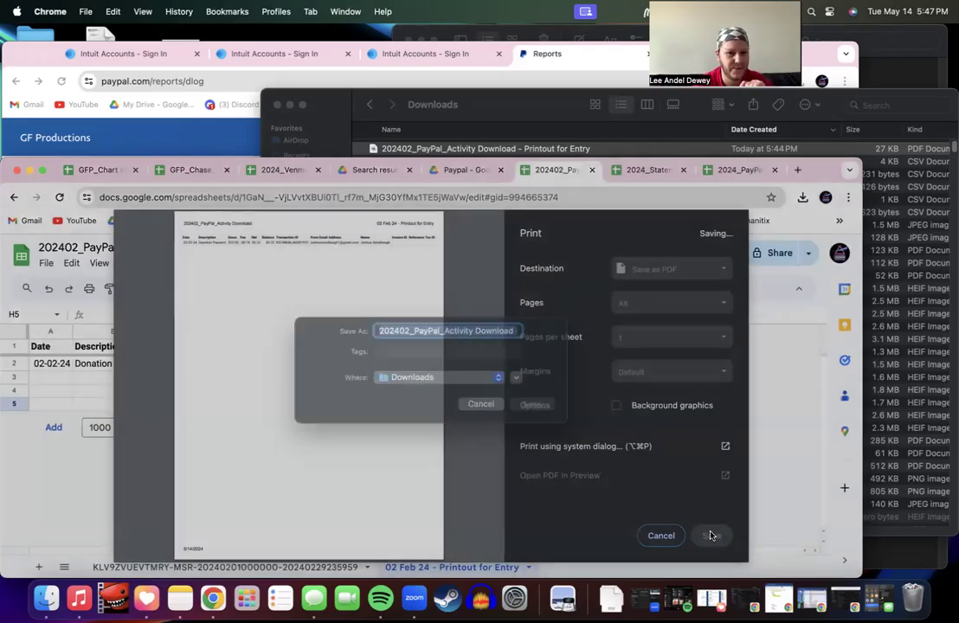
{"action": "left_click", "coordinate": [530, 421]}
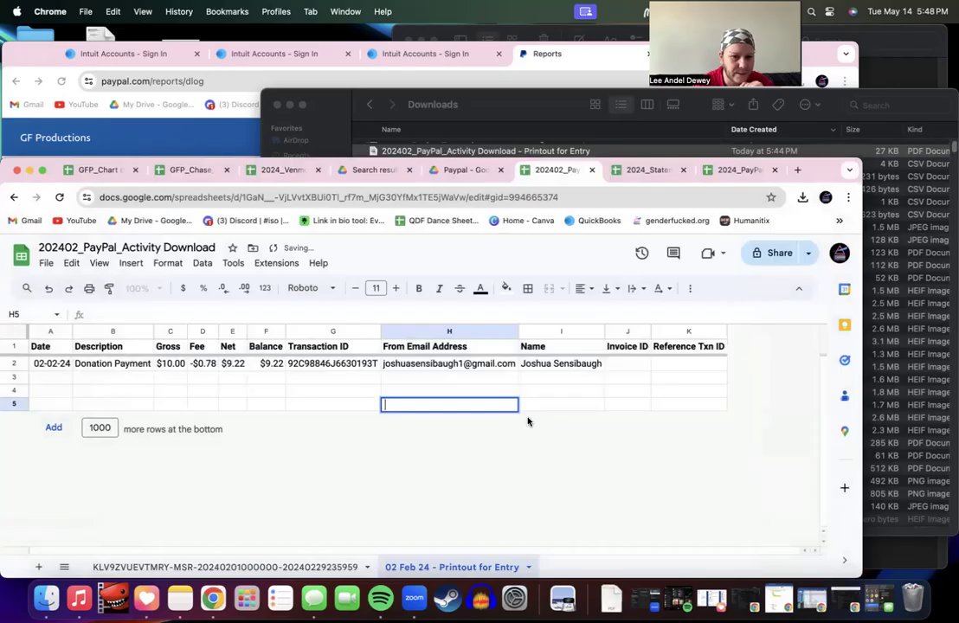
Step: Rename the old Printout for Entry PDF to 'dlt' in Preview
{"action": "left_click", "coordinate": [620, 151]}
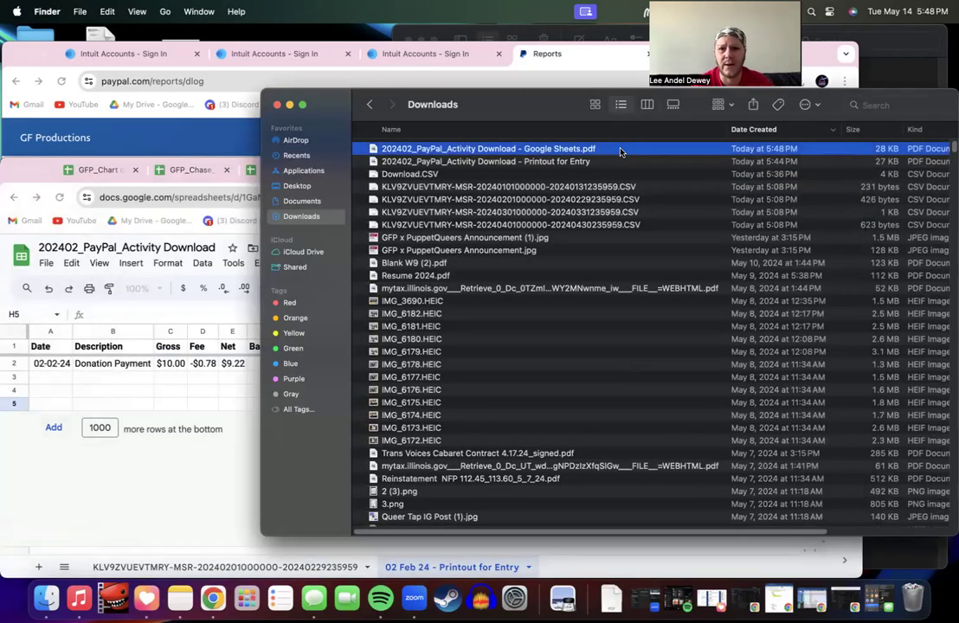
{"action": "double_click", "coordinate": [594, 163]}
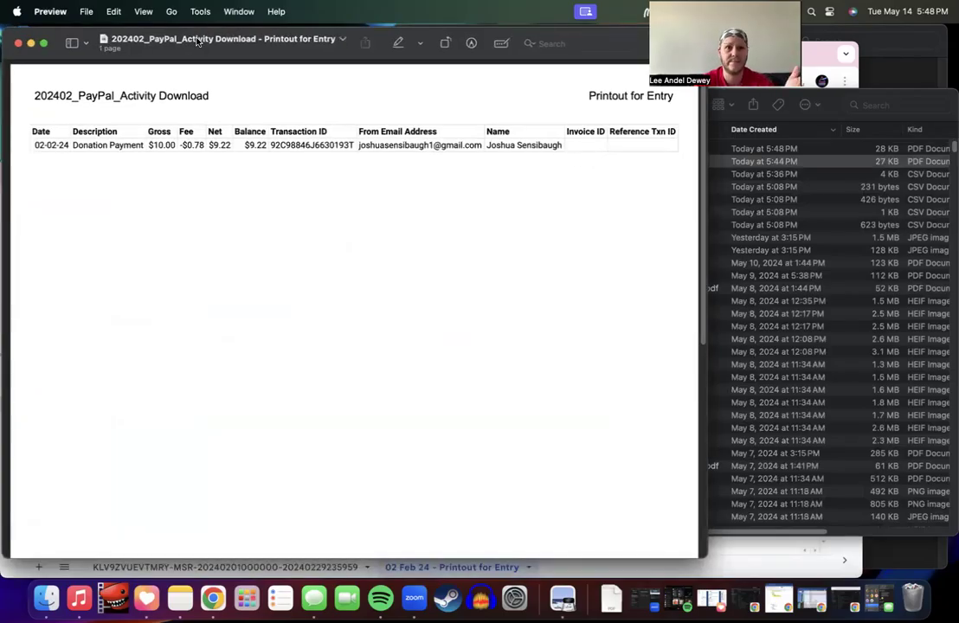
{"action": "left_click", "coordinate": [223, 45]}
{"action": "key", "text": "super+c"}
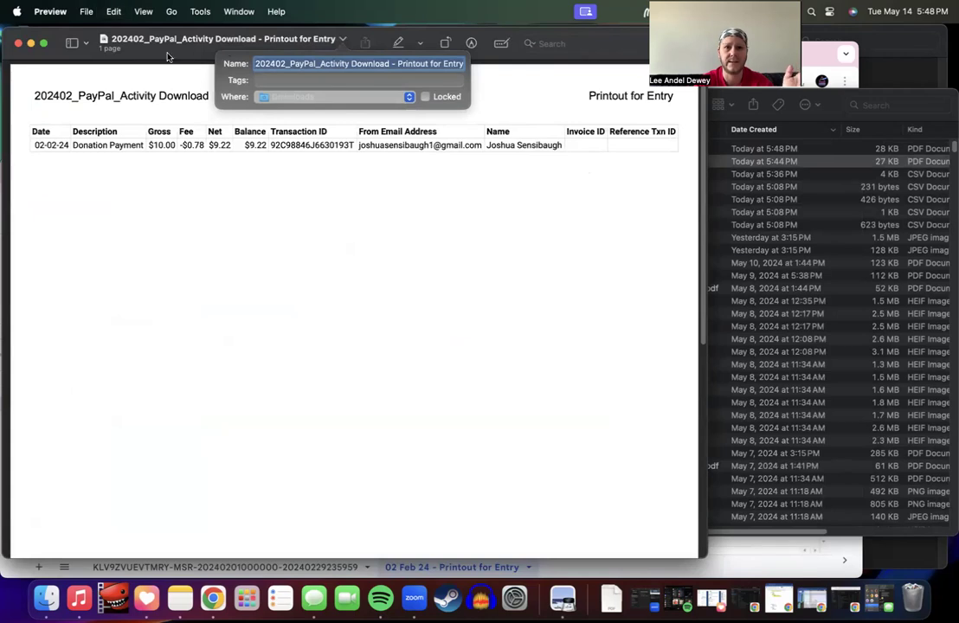
{"action": "type", "text": "dlt"}
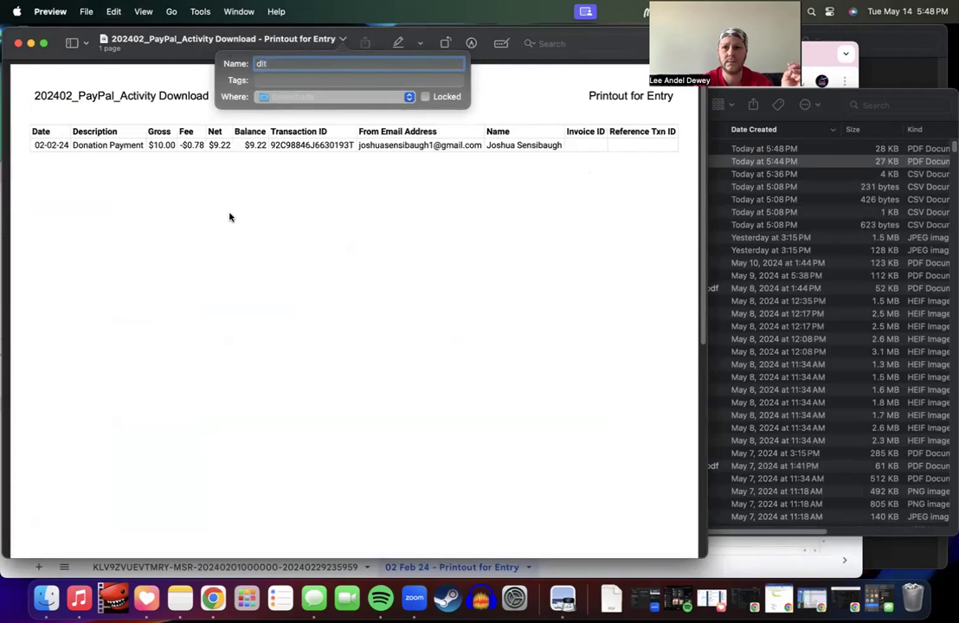
{"action": "key", "text": "Return"}
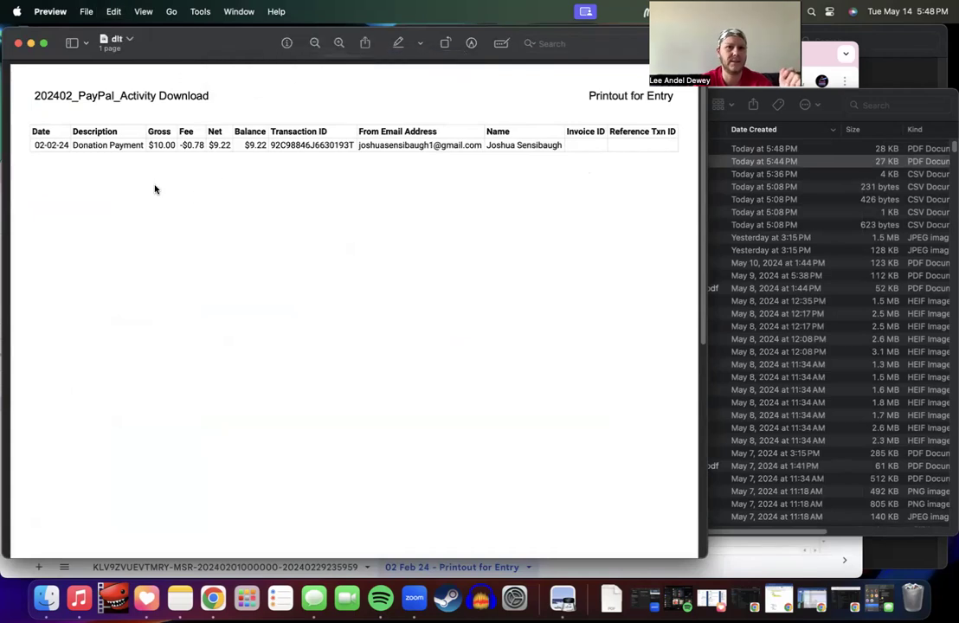
{"action": "left_click", "coordinate": [19, 44]}
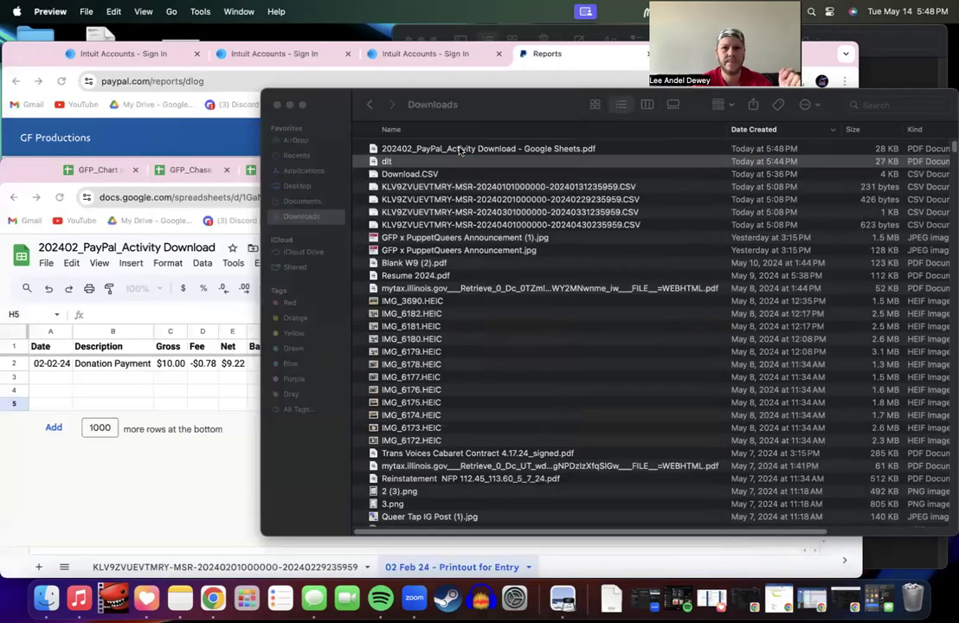
Step: Move the dlt file from Downloads to the Trash
{"action": "double_click", "coordinate": [398, 145]}
{"action": "left_click", "coordinate": [727, 276]}
{"action": "left_click", "coordinate": [639, 161]}
{"action": "right_click", "coordinate": [639, 162]}
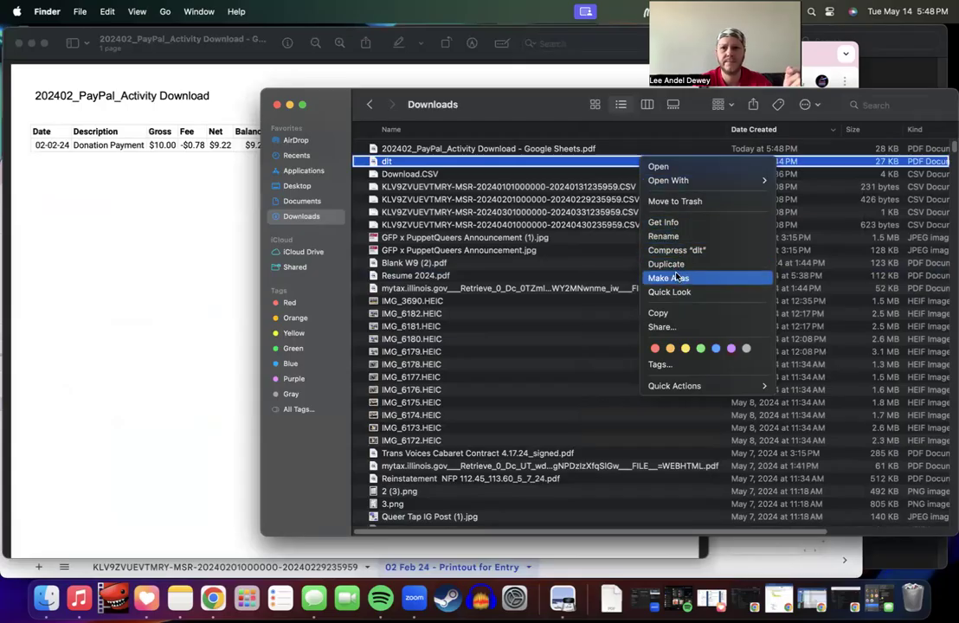
{"action": "left_click", "coordinate": [676, 201]}
Step: Rename the new PDF to '202402_PayPal_Activity Download - Printout for Entry' and close the windows
{"action": "left_click", "coordinate": [441, 150]}
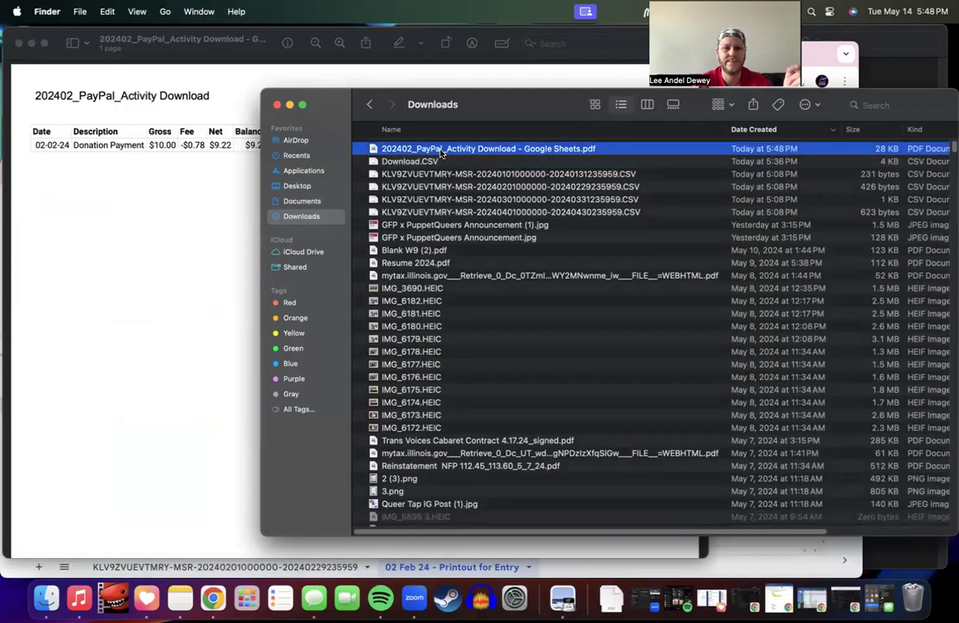
{"action": "left_click", "coordinate": [442, 151]}
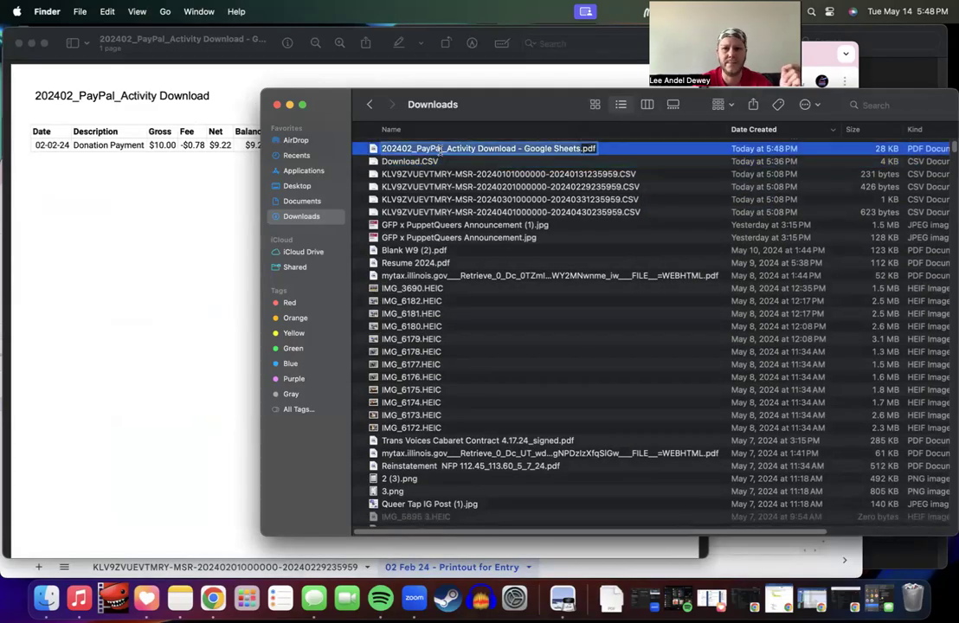
{"action": "key", "text": "super+v"}
{"action": "key", "text": "BackSpace"}
{"action": "key", "text": "BackSpace"}
{"action": "key", "text": "BackSpace"}
{"action": "left_click", "coordinate": [612, 174]}
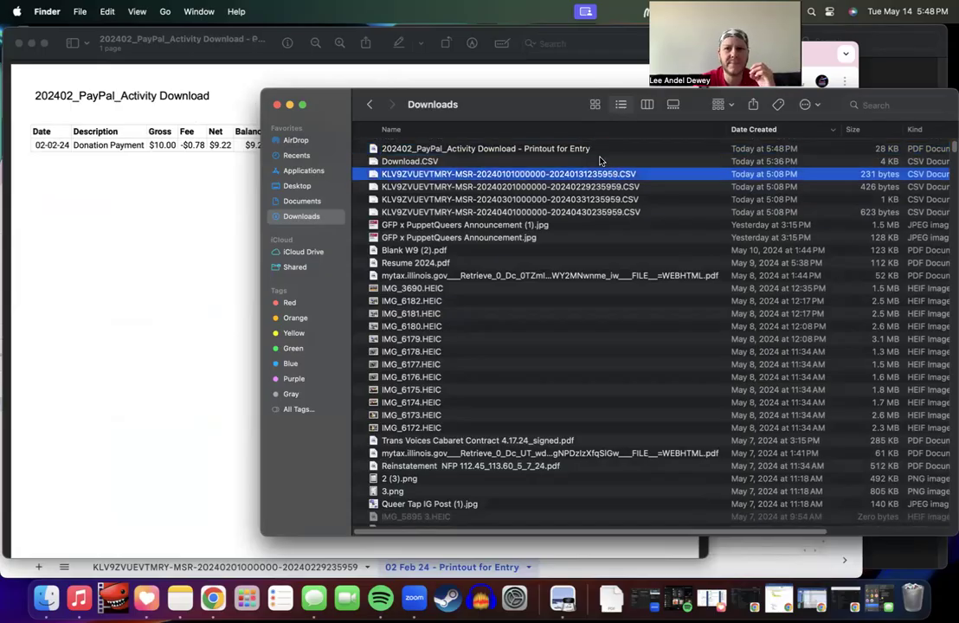
{"action": "left_click", "coordinate": [276, 104]}
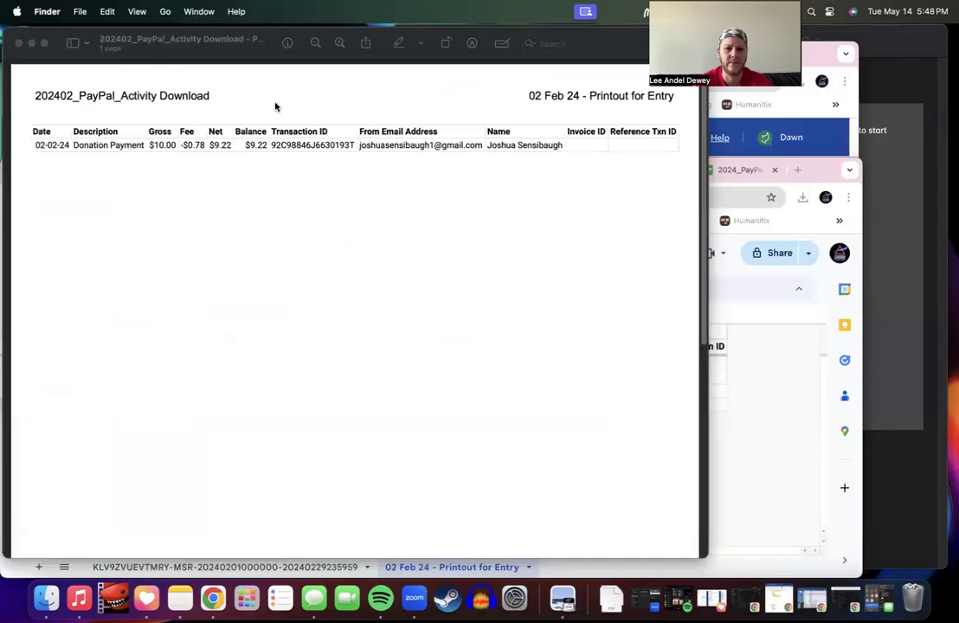
{"action": "left_click", "coordinate": [20, 43]}
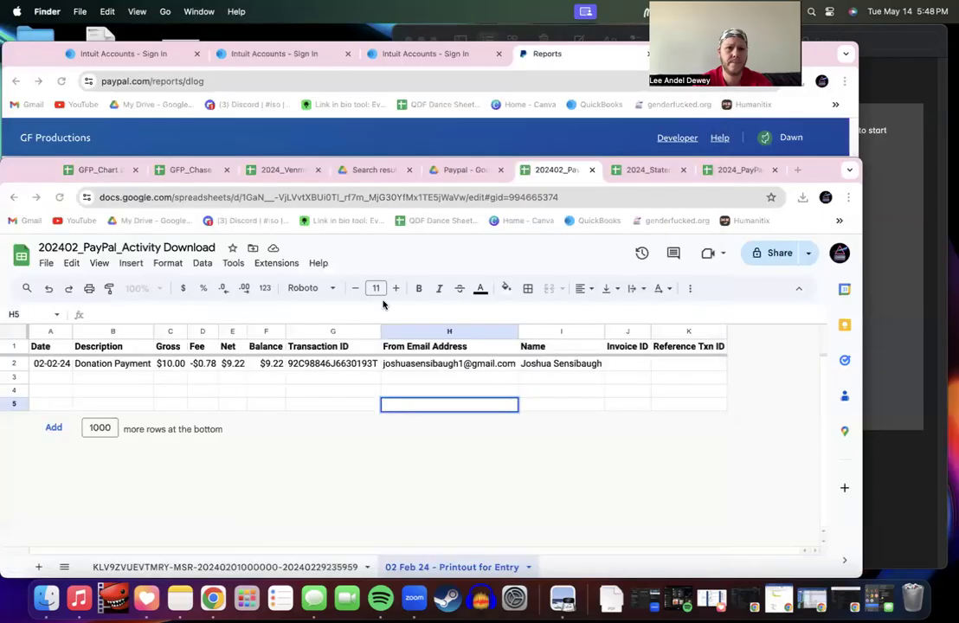
Step: Upload the renamed PDF into 02 Feb 24, replacing the existing file, then return to the spreadsheet
{"action": "left_click", "coordinate": [459, 169]}
{"action": "double_click", "coordinate": [246, 402]}
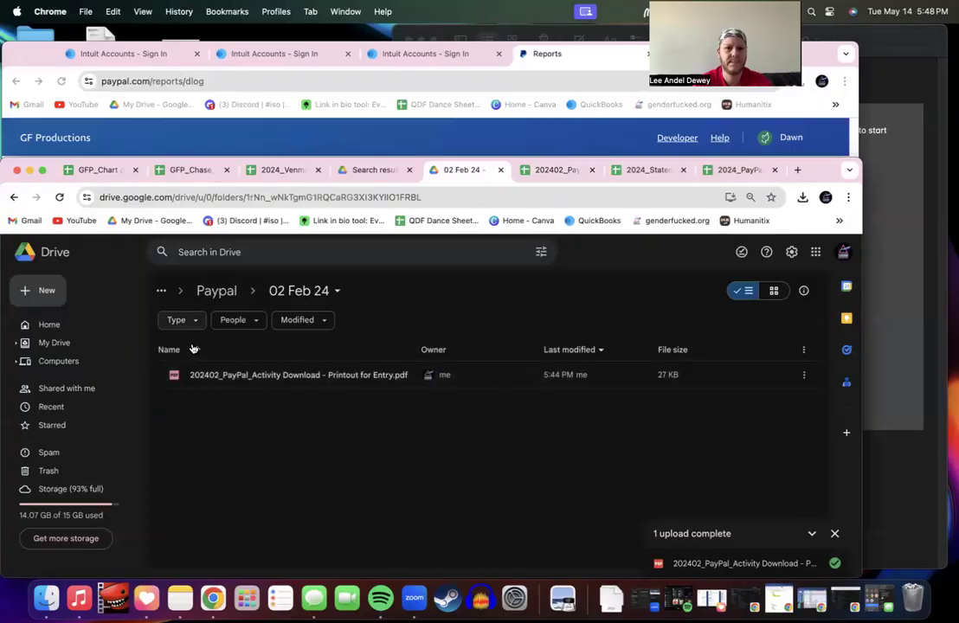
{"action": "left_click", "coordinate": [46, 294]}
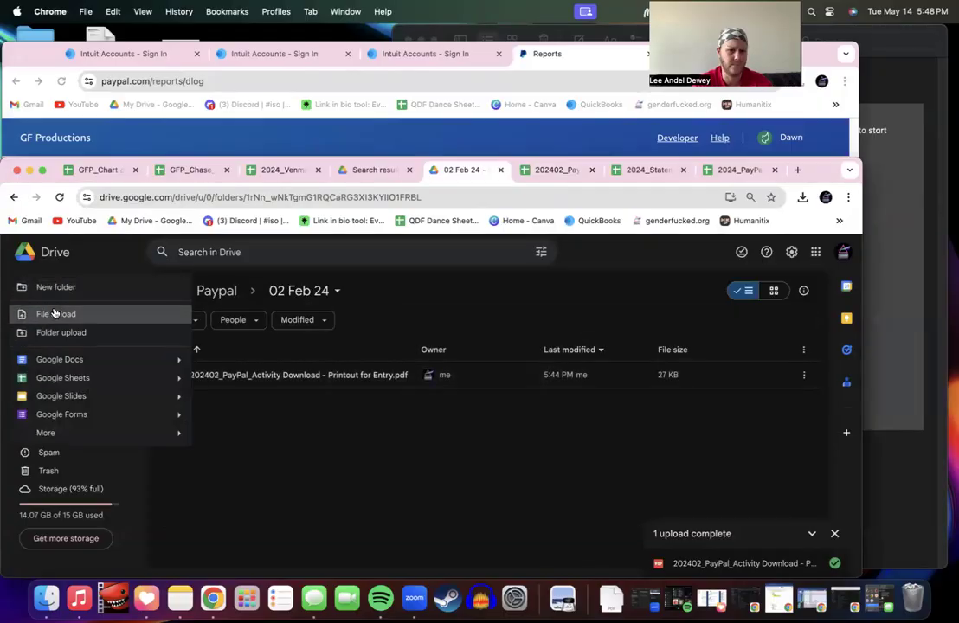
{"action": "left_click", "coordinate": [54, 312]}
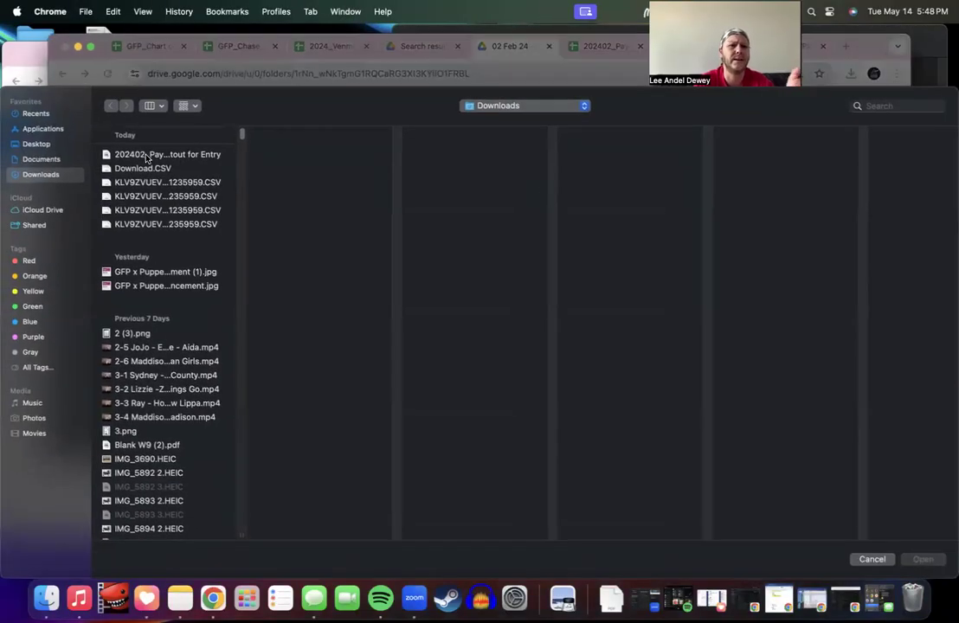
{"action": "left_click", "coordinate": [148, 156]}
{"action": "double_click", "coordinate": [147, 156]}
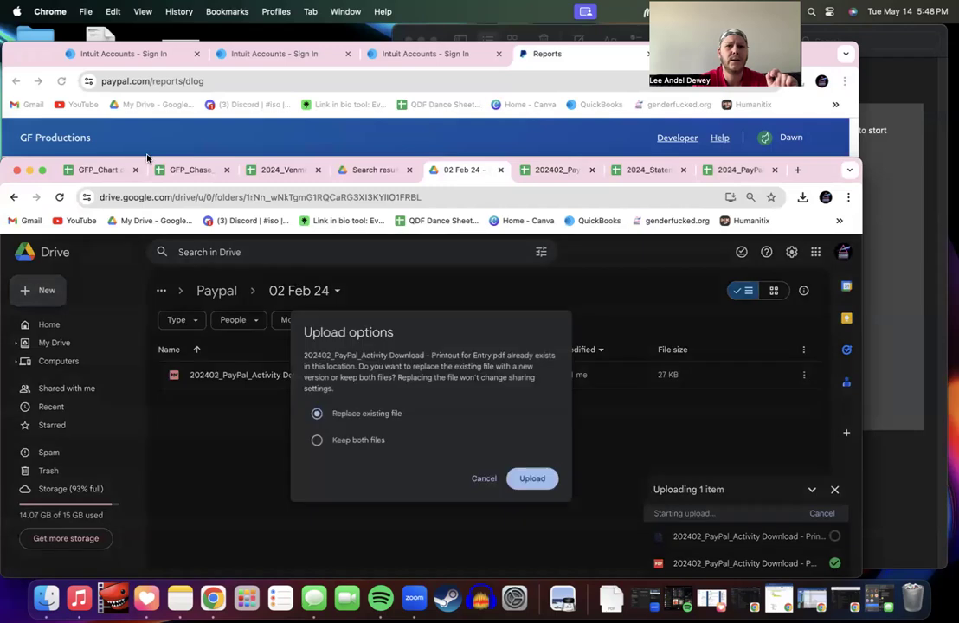
{"action": "left_click", "coordinate": [535, 478]}
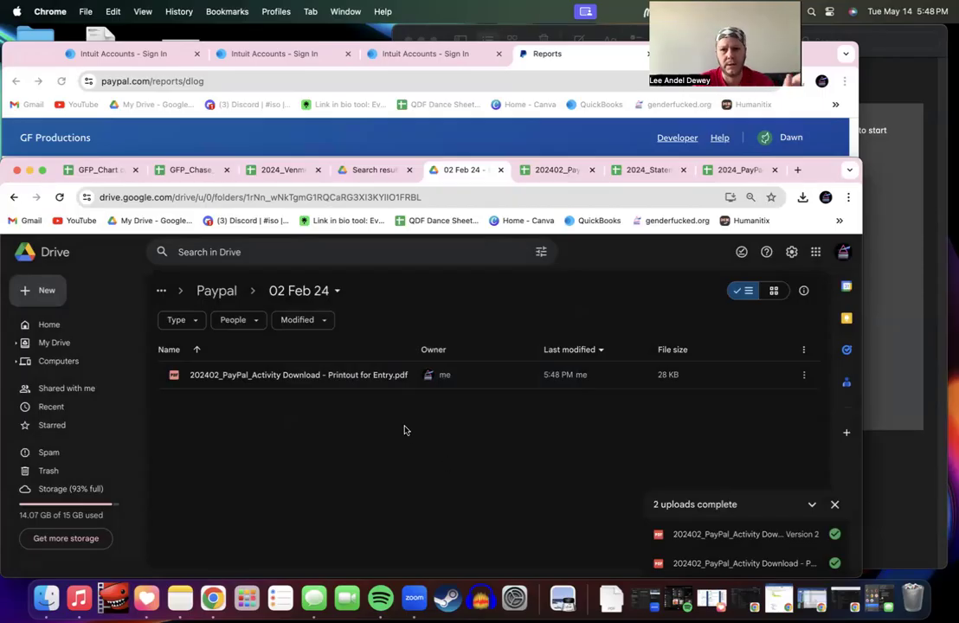
{"action": "left_click", "coordinate": [218, 292]}
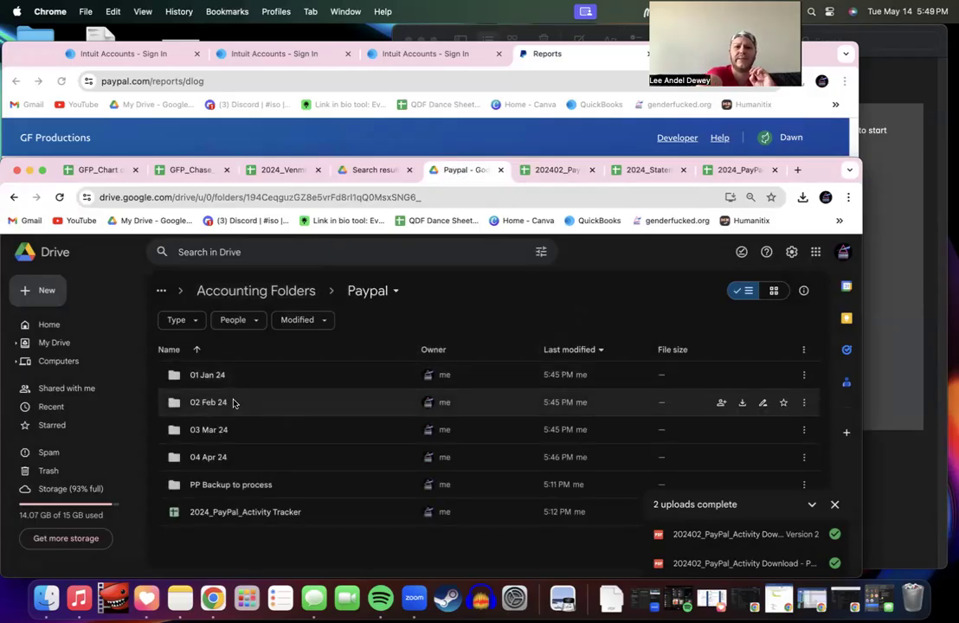
{"action": "left_click", "coordinate": [550, 172]}
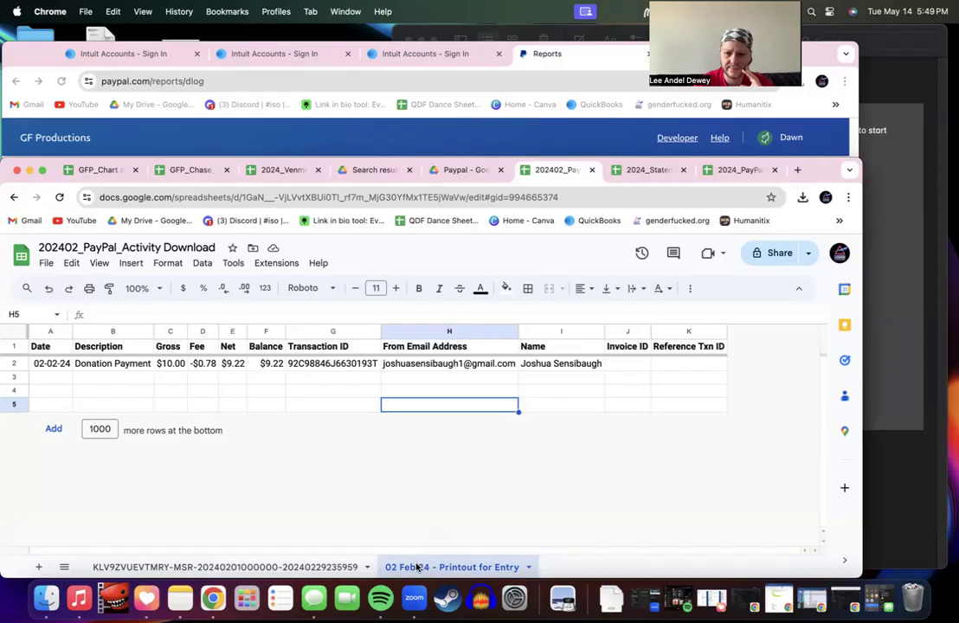
Step: Shorten the printout sheet's name to '02 Feb 24'
{"action": "double_click", "coordinate": [444, 569]}
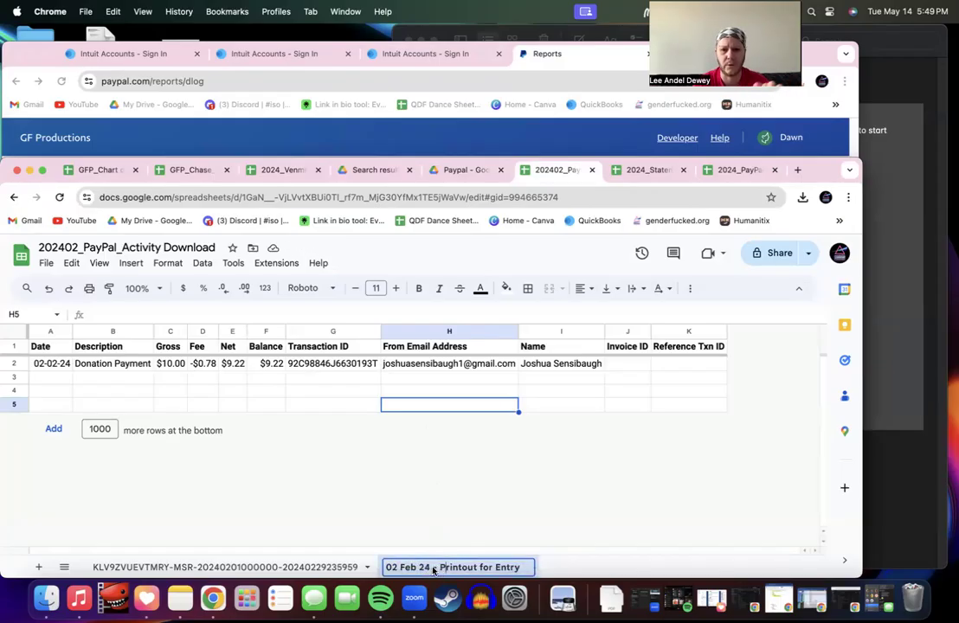
{"action": "left_click_drag", "start_coordinate": [432, 570], "coordinate": [550, 568]}
{"action": "key", "text": "BackSpace"}
{"action": "left_click", "coordinate": [504, 515]}
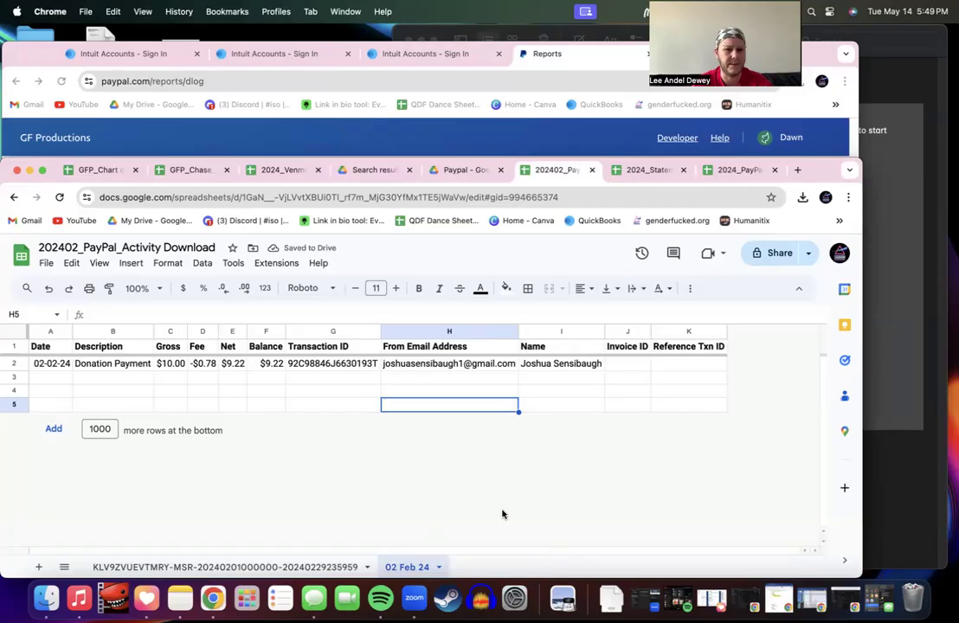
Step: Delete the raw PayPal export sheet
{"action": "left_click", "coordinate": [288, 566]}
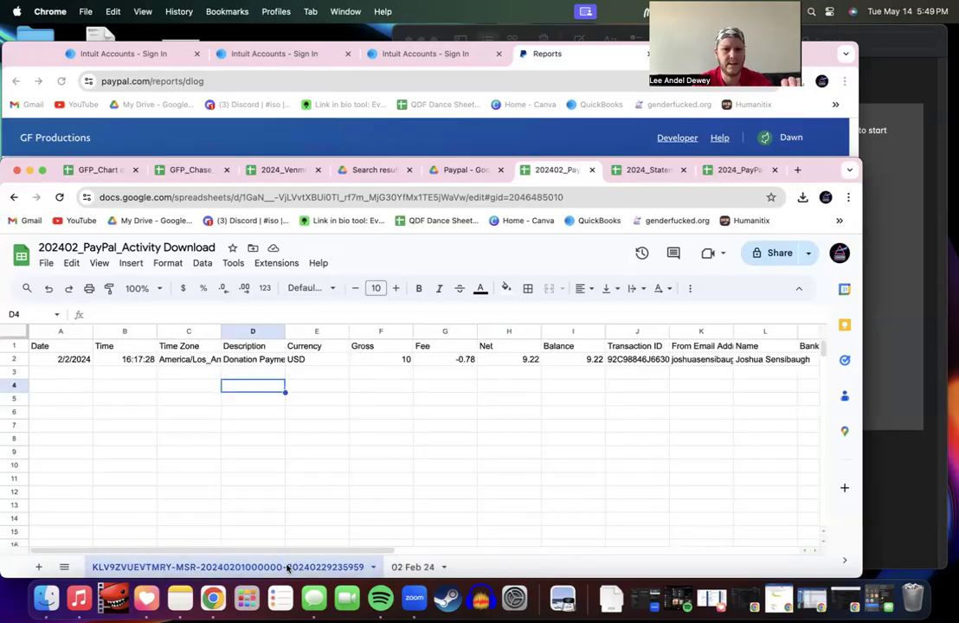
{"action": "right_click", "coordinate": [288, 568]}
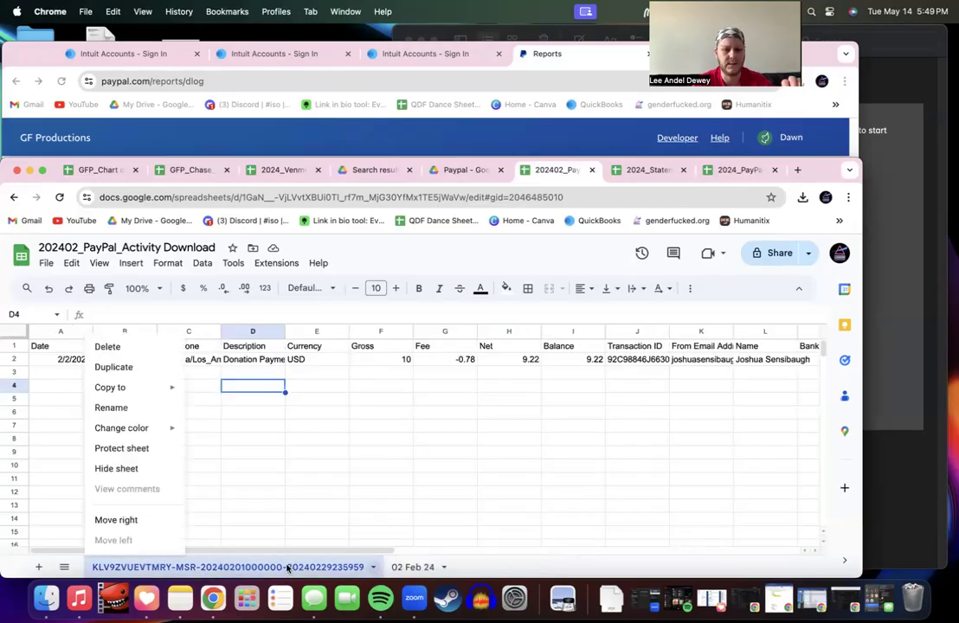
{"action": "left_click", "coordinate": [131, 347]}
{"action": "left_click", "coordinate": [574, 433]}
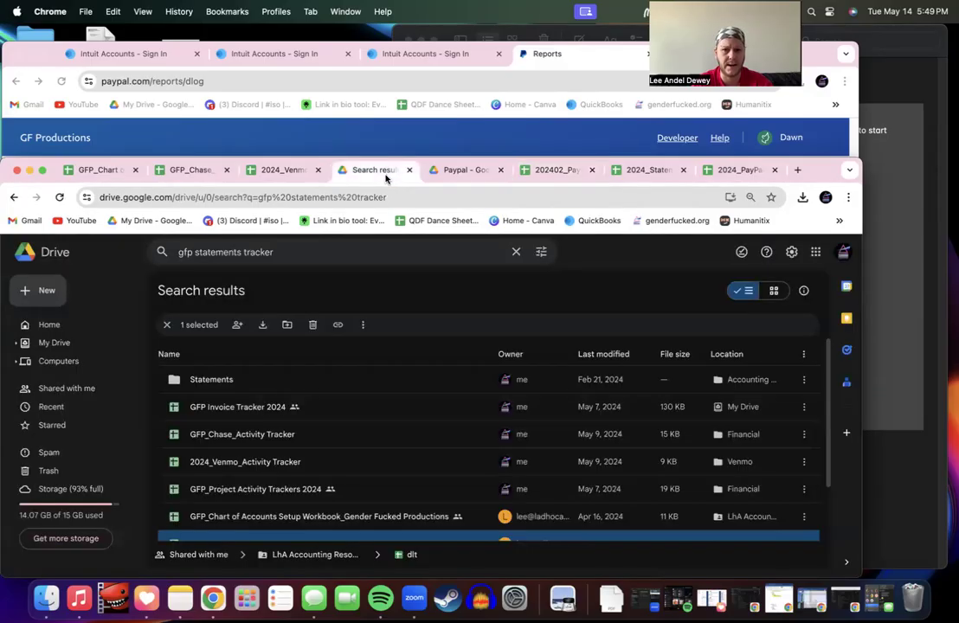
Step: Browse My Drive › Financial › Accounting Folders › Statements › 02 Feb 24 to check its files
{"action": "left_click", "coordinate": [364, 169]}
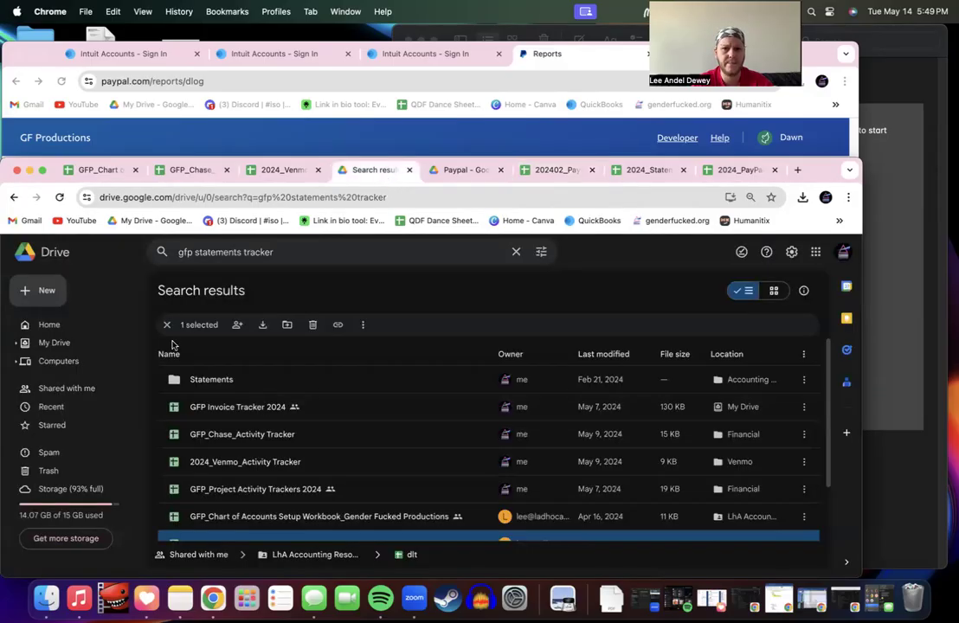
{"action": "left_click", "coordinate": [56, 343]}
{"action": "scroll", "coordinate": [229, 433], "scroll_direction": "down", "scroll_amount": 5}
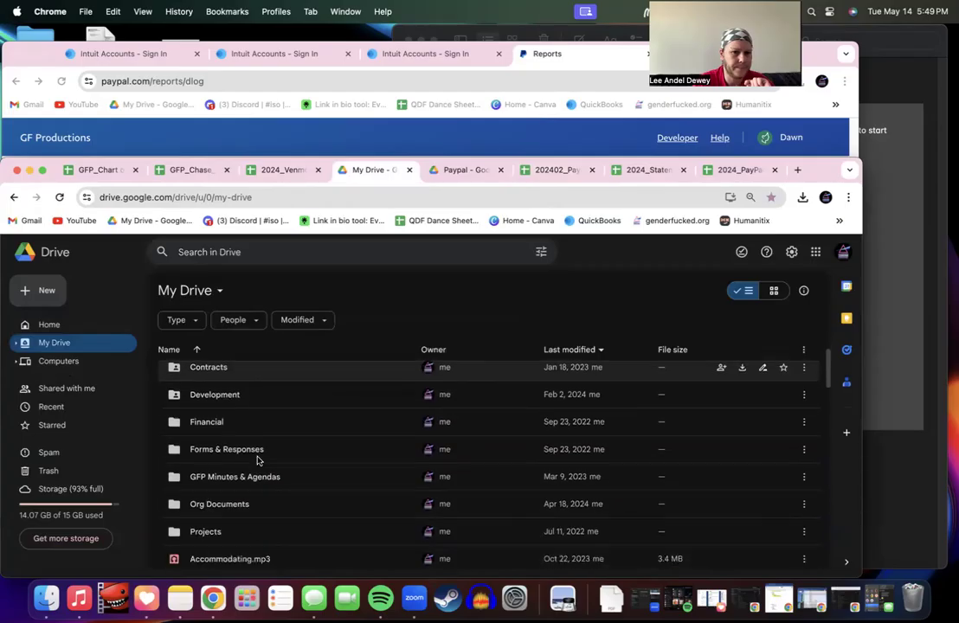
{"action": "scroll", "coordinate": [231, 433], "scroll_direction": "up", "scroll_amount": 3}
{"action": "left_click", "coordinate": [224, 448]}
{"action": "double_click", "coordinate": [225, 449]}
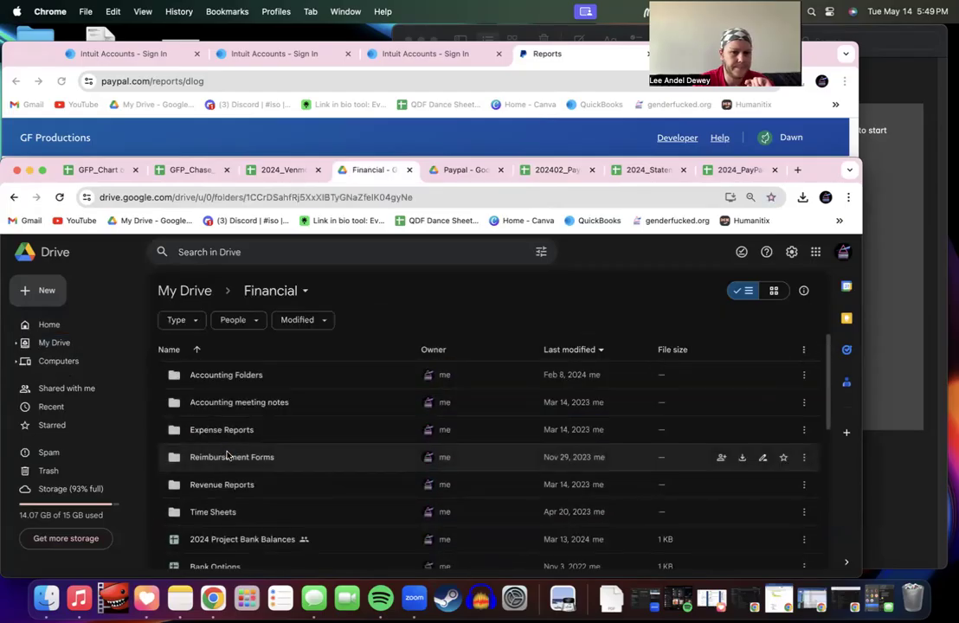
{"action": "double_click", "coordinate": [225, 375]}
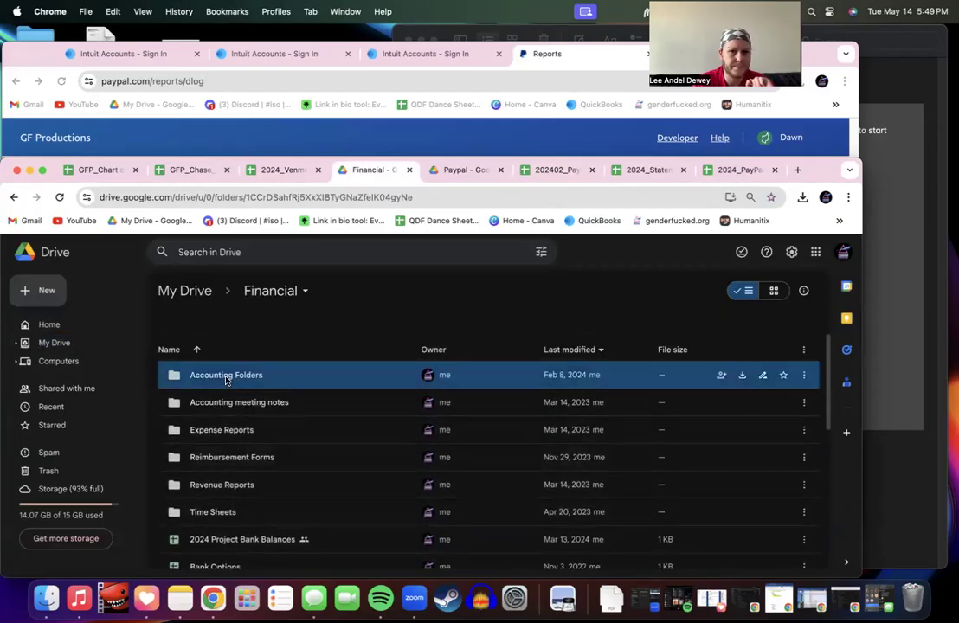
{"action": "scroll", "coordinate": [226, 424], "scroll_direction": "down", "scroll_amount": 2}
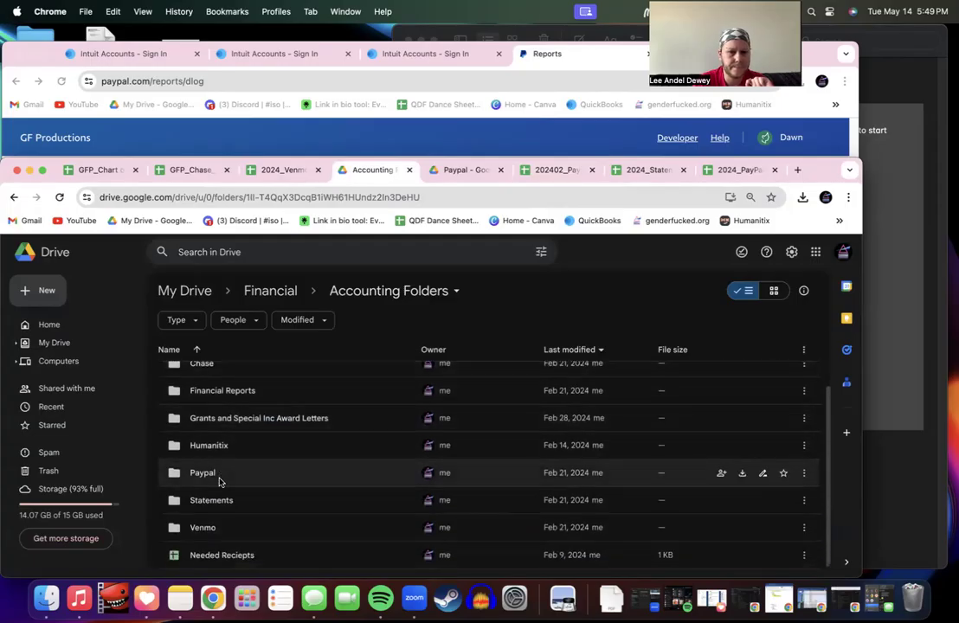
{"action": "double_click", "coordinate": [220, 506]}
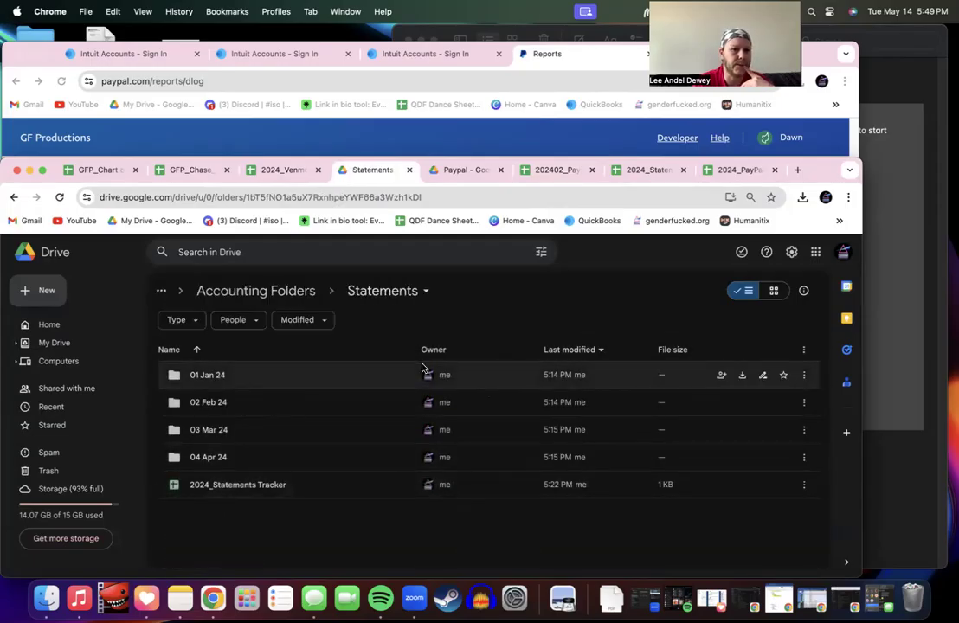
{"action": "double_click", "coordinate": [285, 415]}
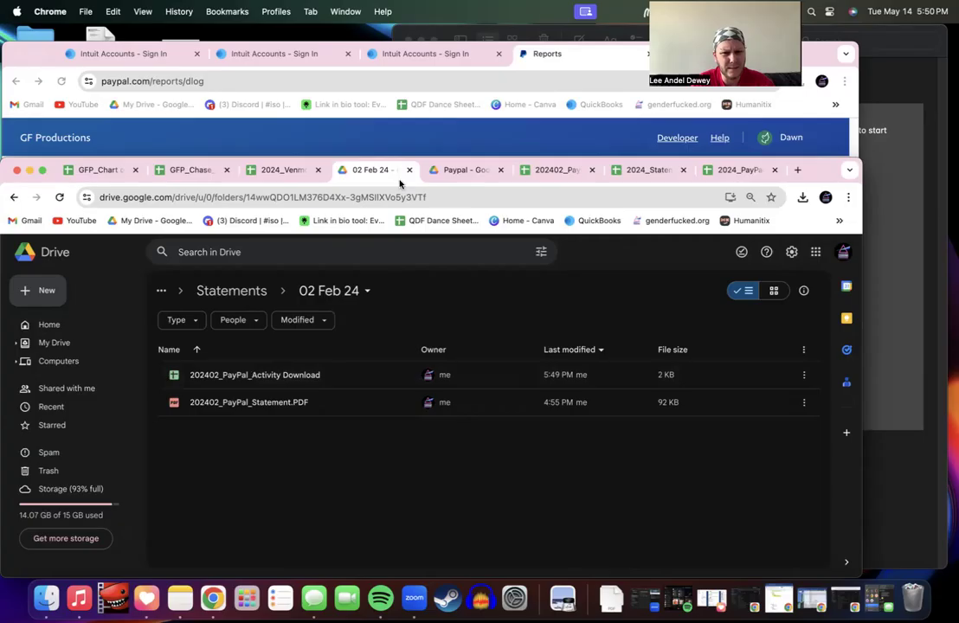
{"action": "left_click", "coordinate": [474, 170]}
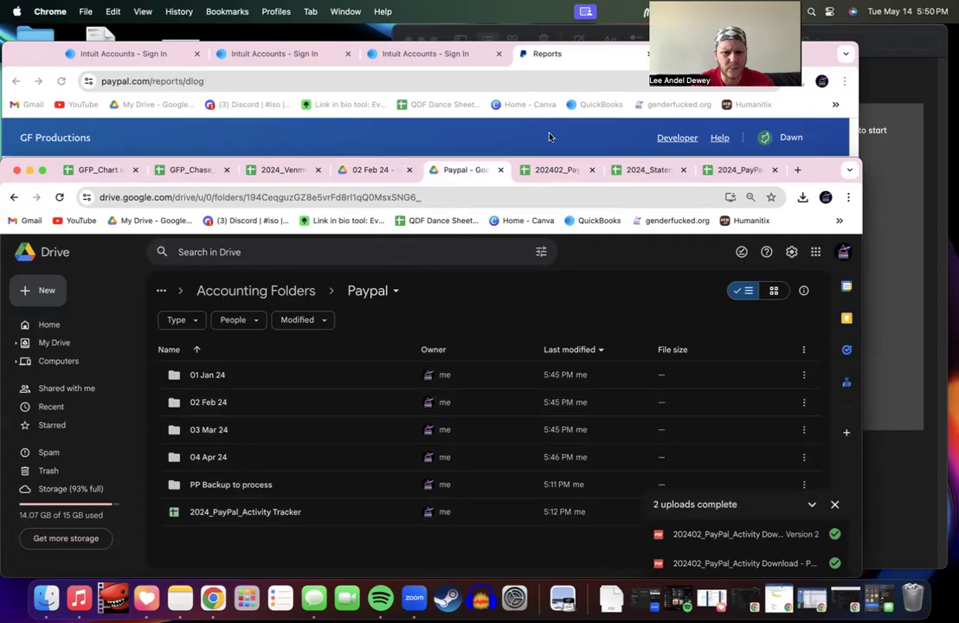
Step: Open 2024_PayPal_Activity Tracker from the Paypal folder, place its tab beside the February download, and close the duplicate
{"action": "left_click", "coordinate": [546, 173]}
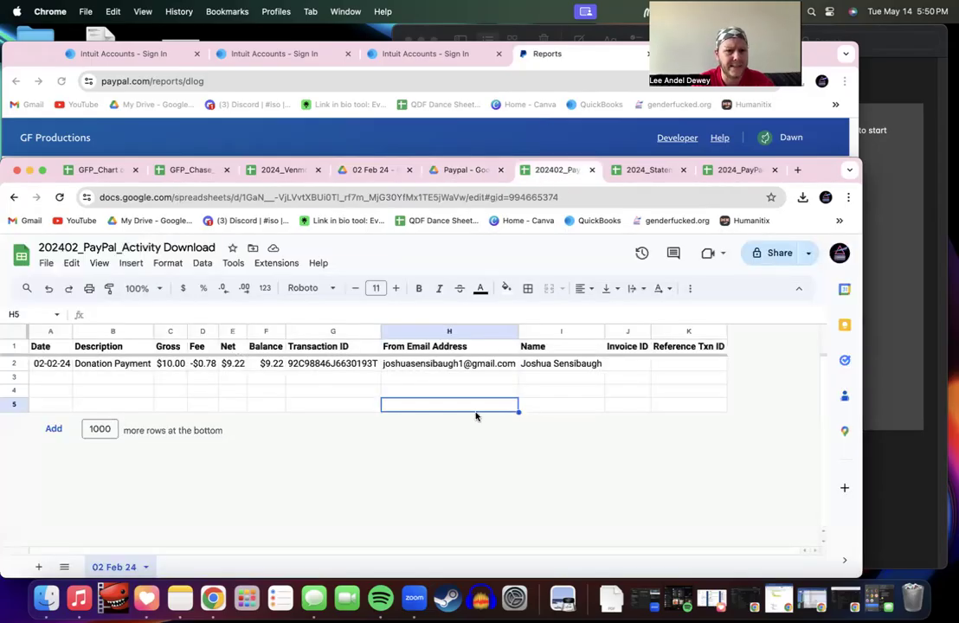
{"action": "left_click", "coordinate": [467, 170]}
{"action": "double_click", "coordinate": [332, 513]}
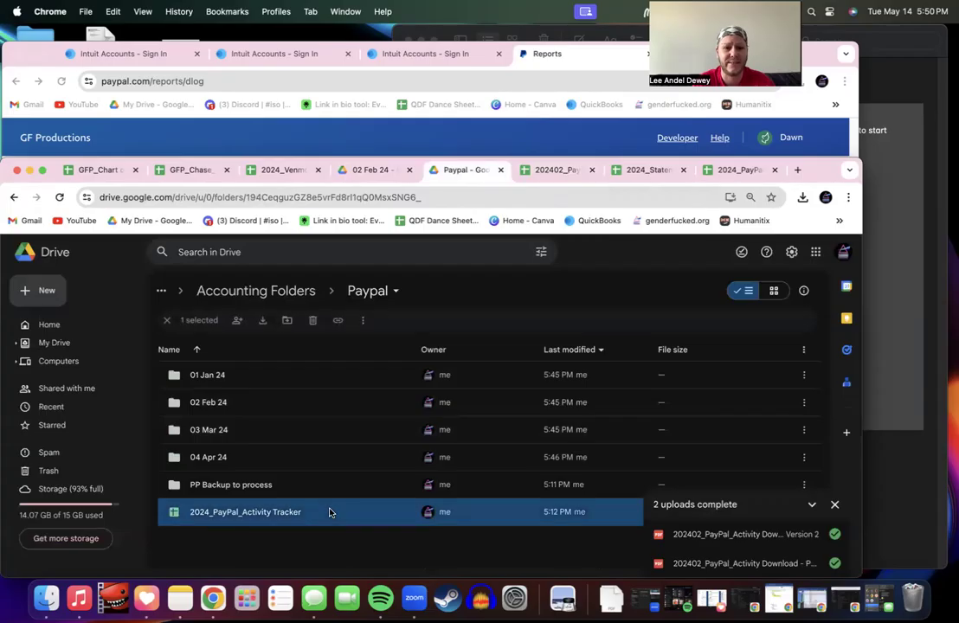
{"action": "left_click", "coordinate": [668, 172]}
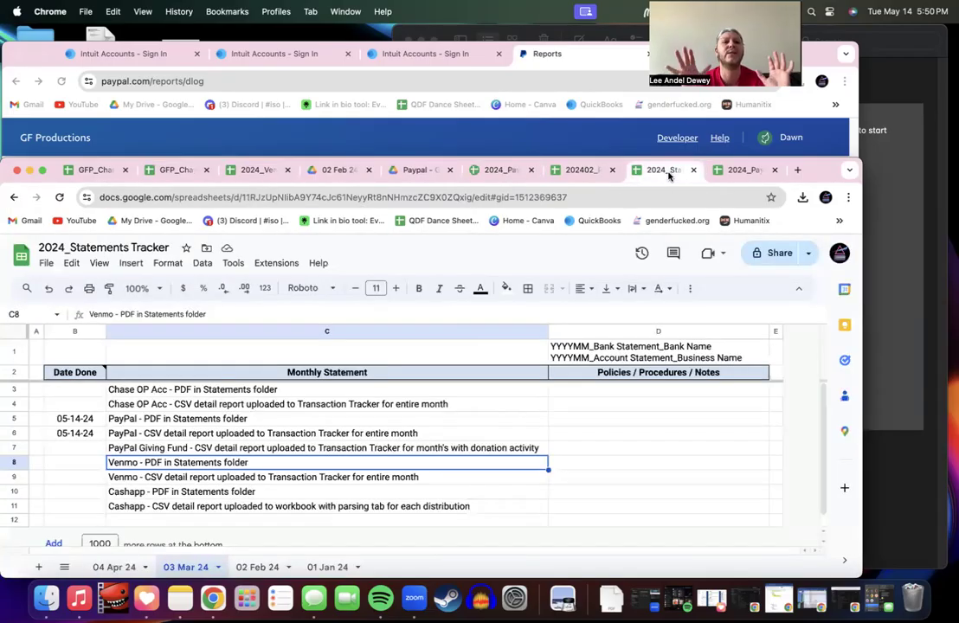
{"action": "left_click", "coordinate": [741, 172]}
{"action": "left_click_drag", "start_coordinate": [741, 172], "coordinate": [561, 165]}
{"action": "left_click", "coordinate": [612, 170]}
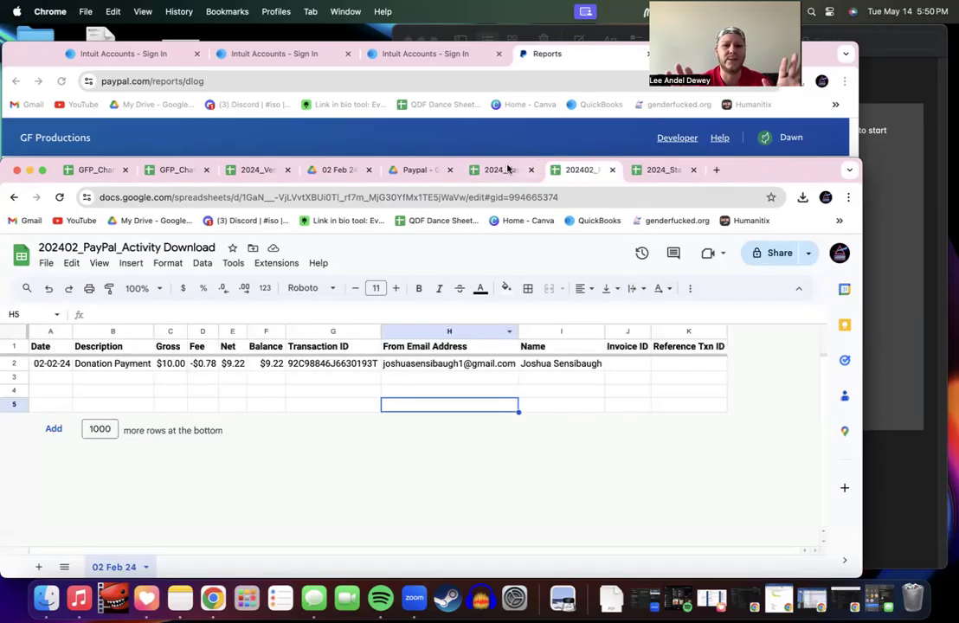
{"action": "left_click", "coordinate": [502, 171]}
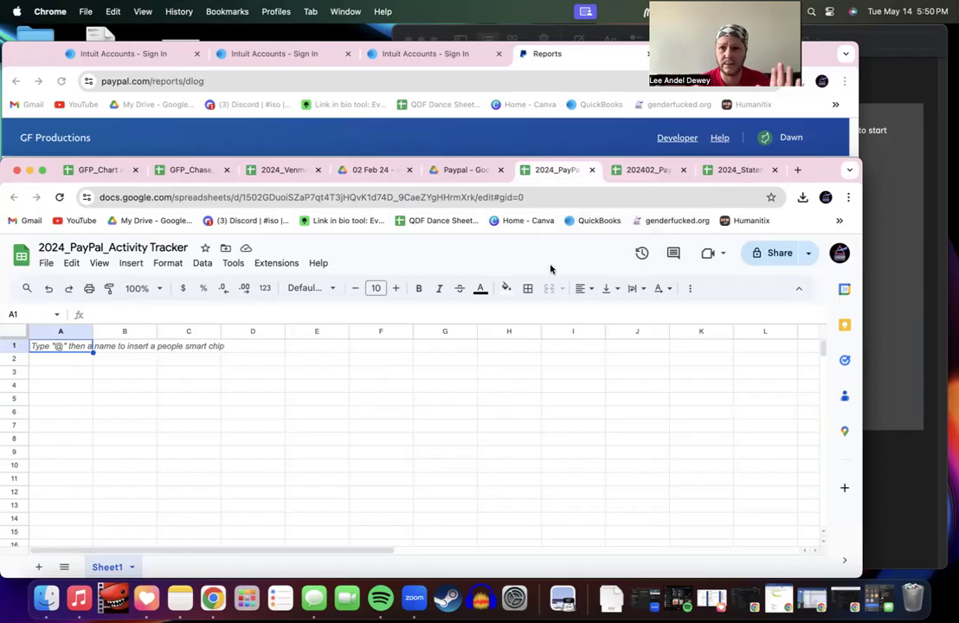
{"action": "left_click", "coordinate": [634, 168]}
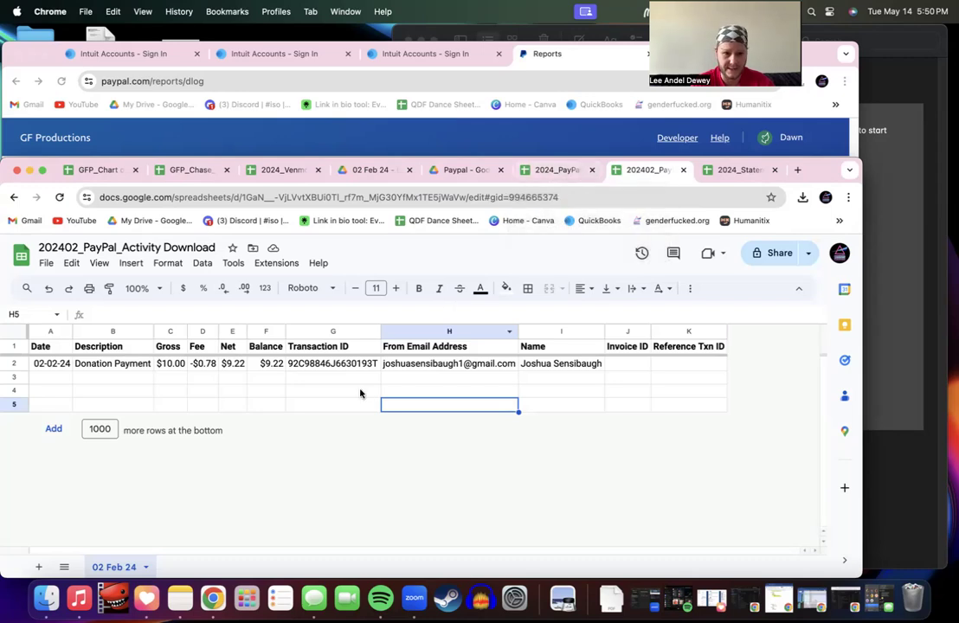
Step: Copy the 02 Feb 24 sheet into the existing 2024_PayPal_Activity Tracker spreadsheet
{"action": "right_click", "coordinate": [130, 568]}
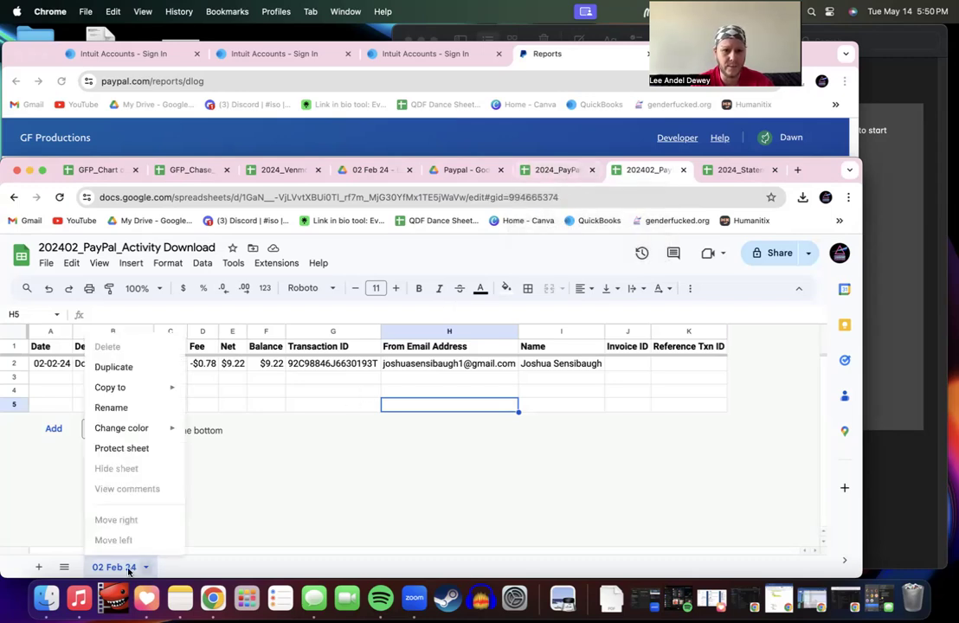
{"action": "mouse_move", "coordinate": [141, 388]}
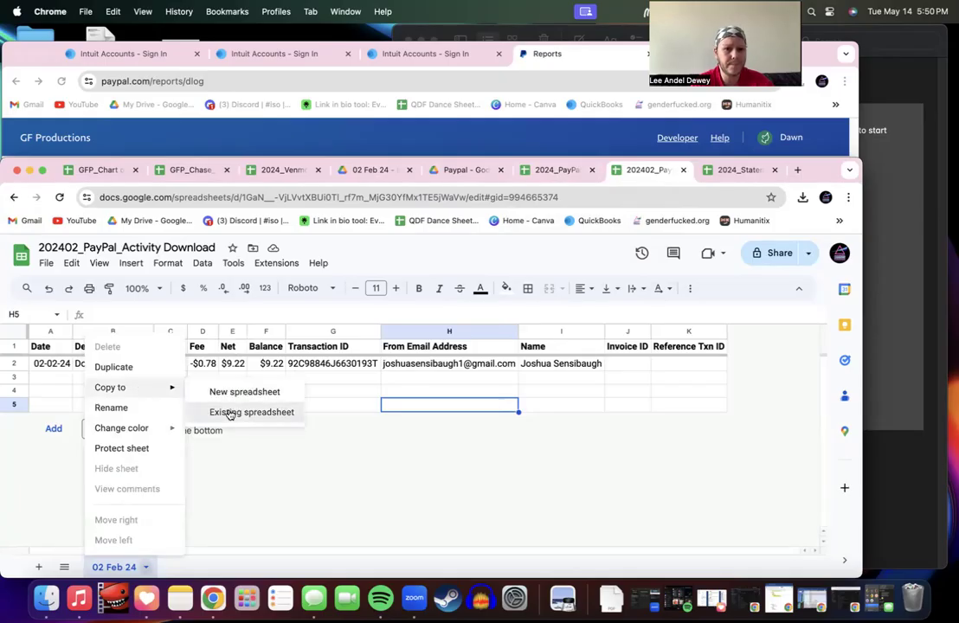
{"action": "left_click", "coordinate": [256, 411]}
{"action": "left_click", "coordinate": [347, 316]}
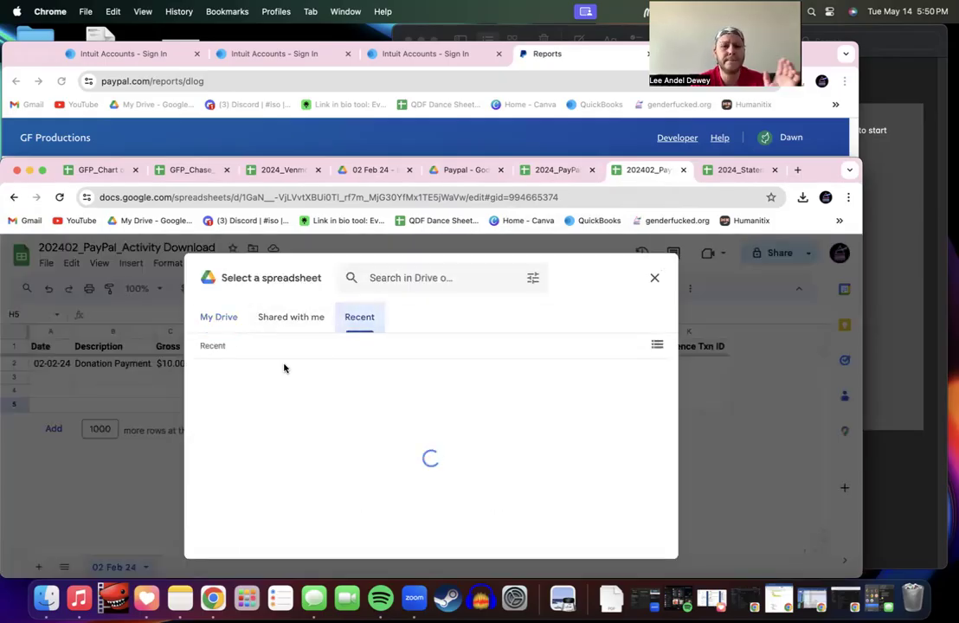
{"action": "left_click", "coordinate": [268, 448]}
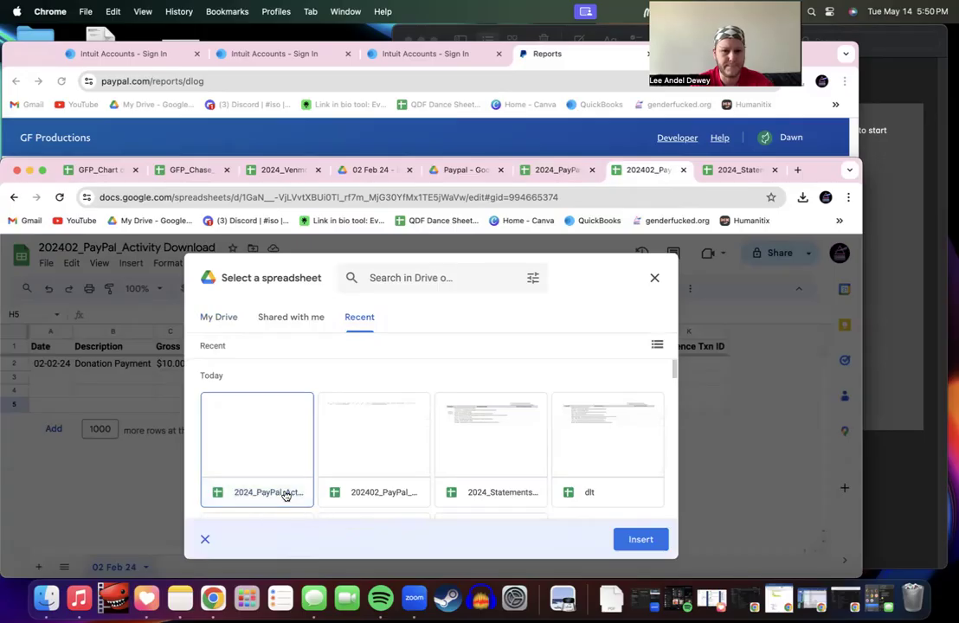
{"action": "double_click", "coordinate": [286, 495]}
{"action": "left_click", "coordinate": [487, 442]}
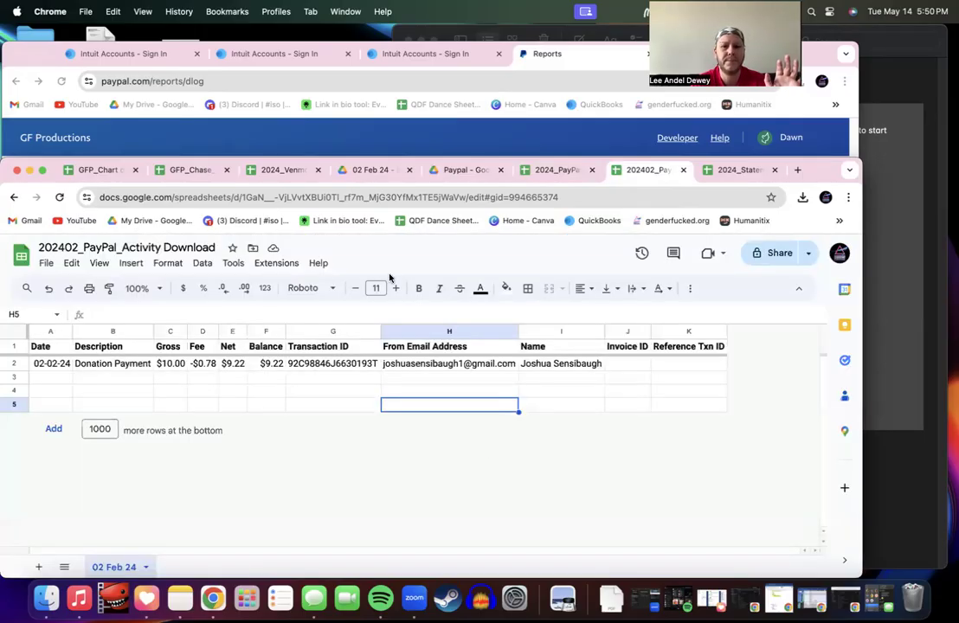
{"action": "left_click", "coordinate": [554, 170]}
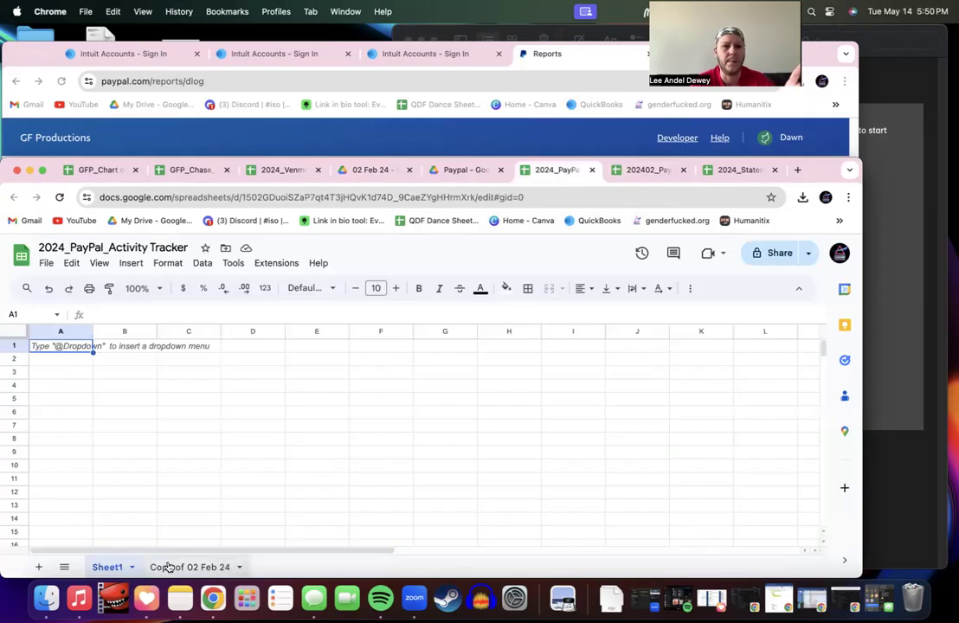
Step: In the tracker, delete the empty Sheet1 and rename 'Copy of 02 Feb 24' to '02 Feb 24'
{"action": "right_click", "coordinate": [107, 568]}
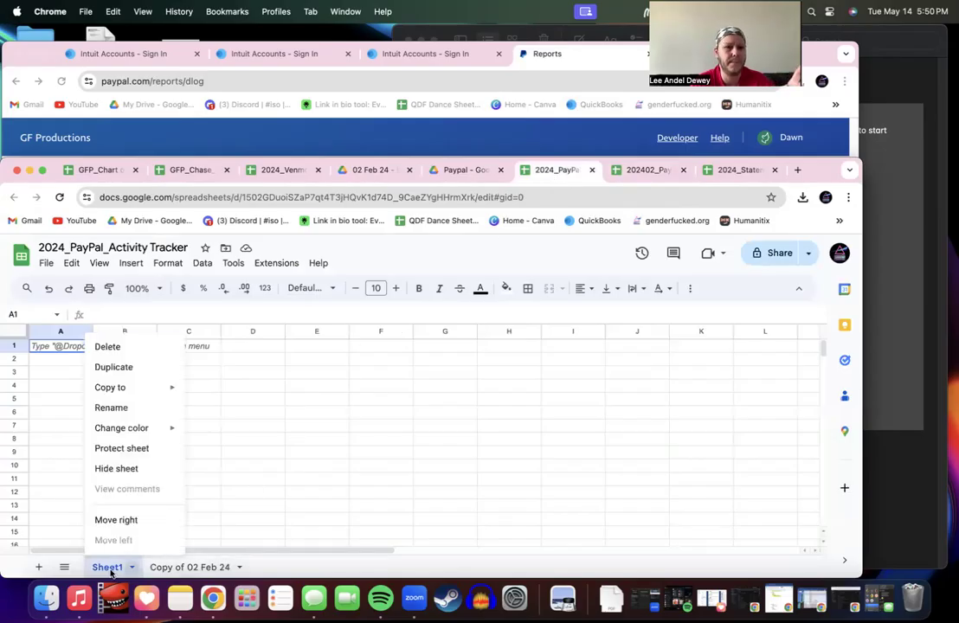
{"action": "left_click", "coordinate": [122, 347]}
{"action": "left_click", "coordinate": [565, 435]}
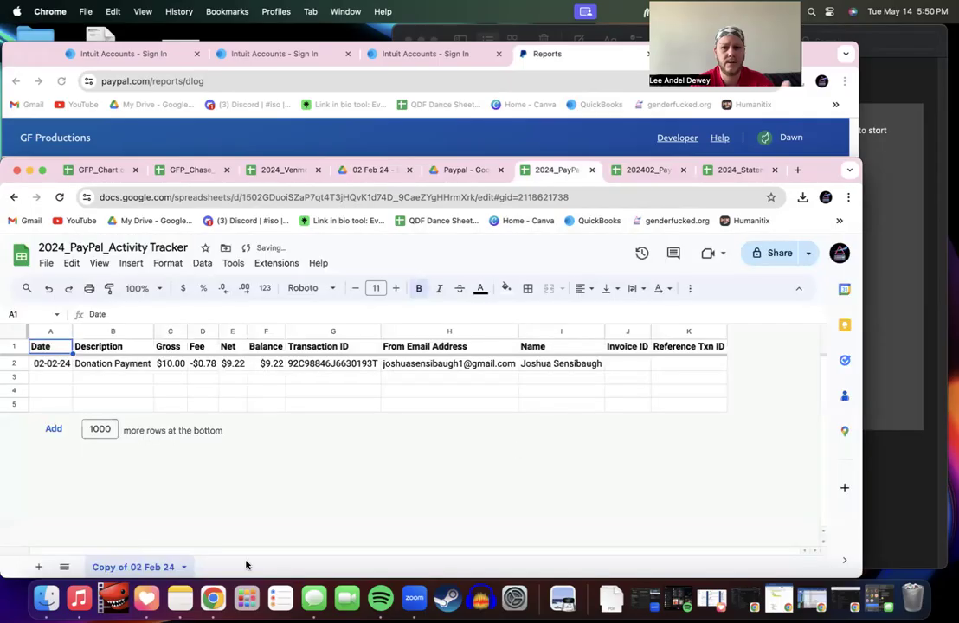
{"action": "double_click", "coordinate": [130, 567]}
{"action": "left_click", "coordinate": [131, 567]}
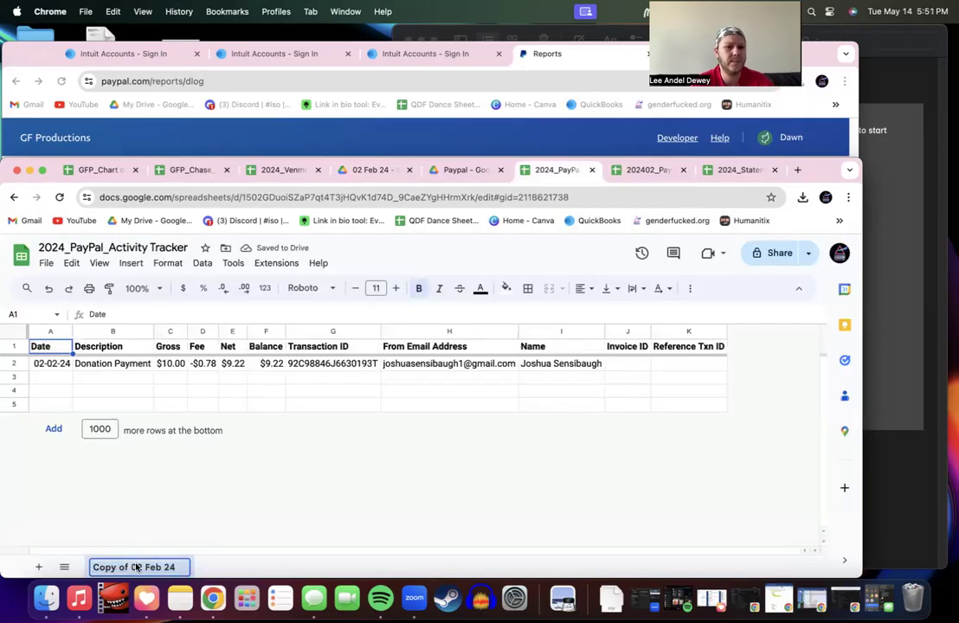
{"action": "key", "text": "BackSpace"}
{"action": "key", "text": "BackSpace"}
{"action": "key", "text": "BackSpace"}
{"action": "key", "text": "BackSpace"}
{"action": "key", "text": "BackSpace"}
{"action": "key", "text": "BackSpace"}
{"action": "key", "text": "BackSpace"}
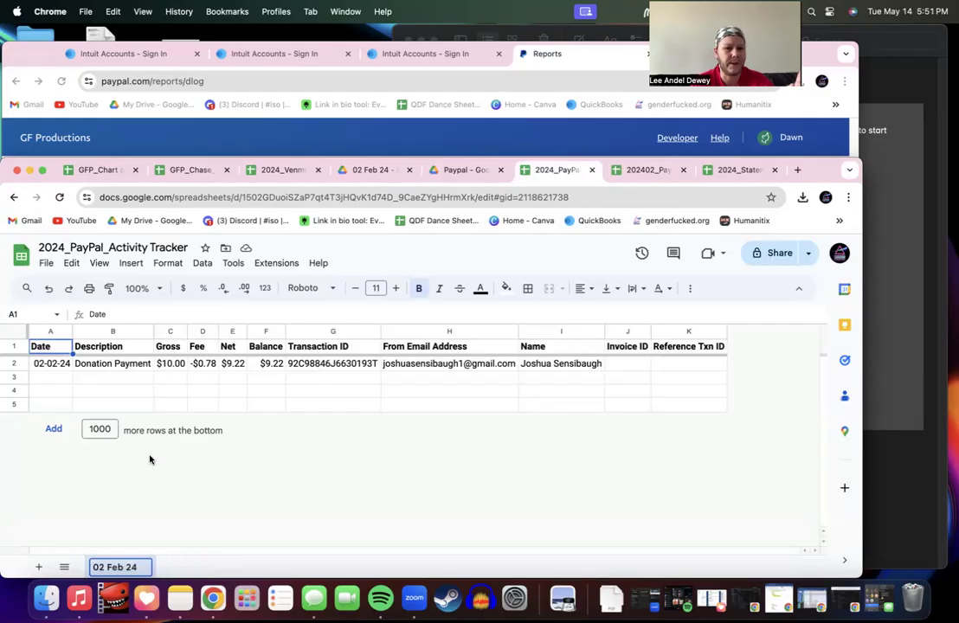
{"action": "left_click", "coordinate": [149, 403]}
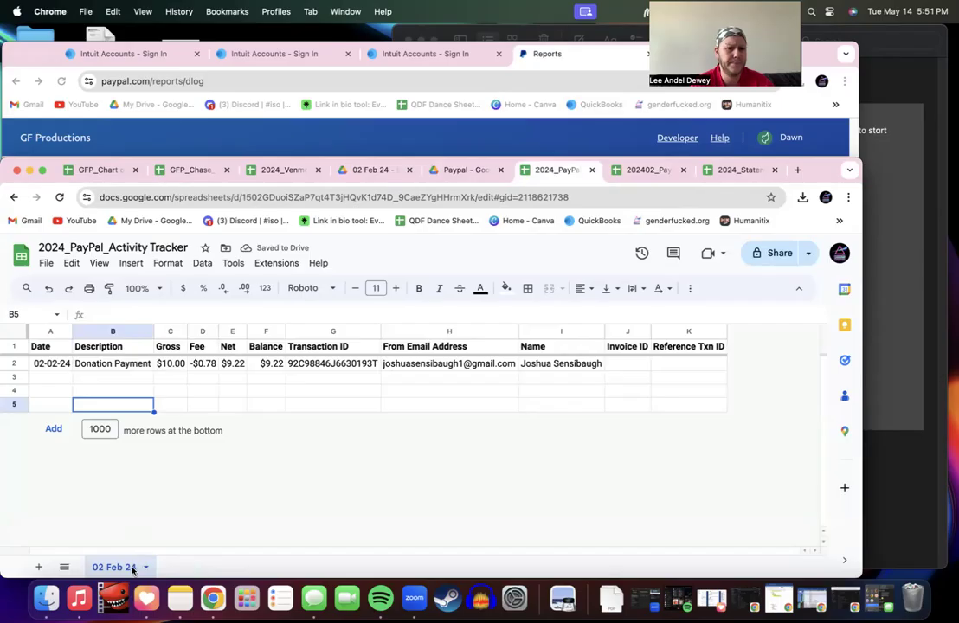
Step: Duplicate the 02 Feb 24 sheet, name the copy '01 Jan 24', and reposition its tab
{"action": "right_click", "coordinate": [133, 568]}
{"action": "left_click", "coordinate": [121, 367]}
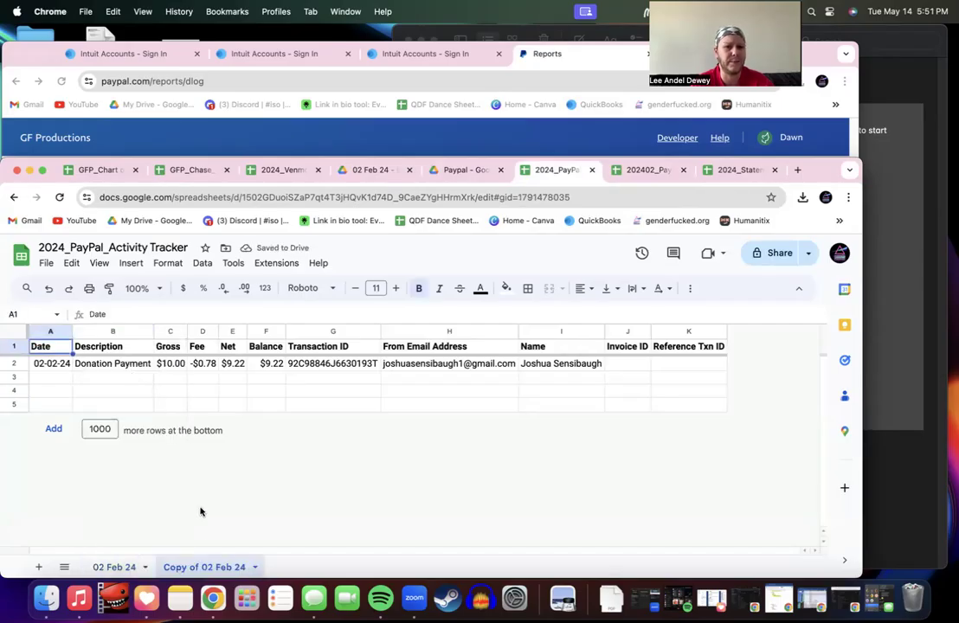
{"action": "double_click", "coordinate": [230, 569]}
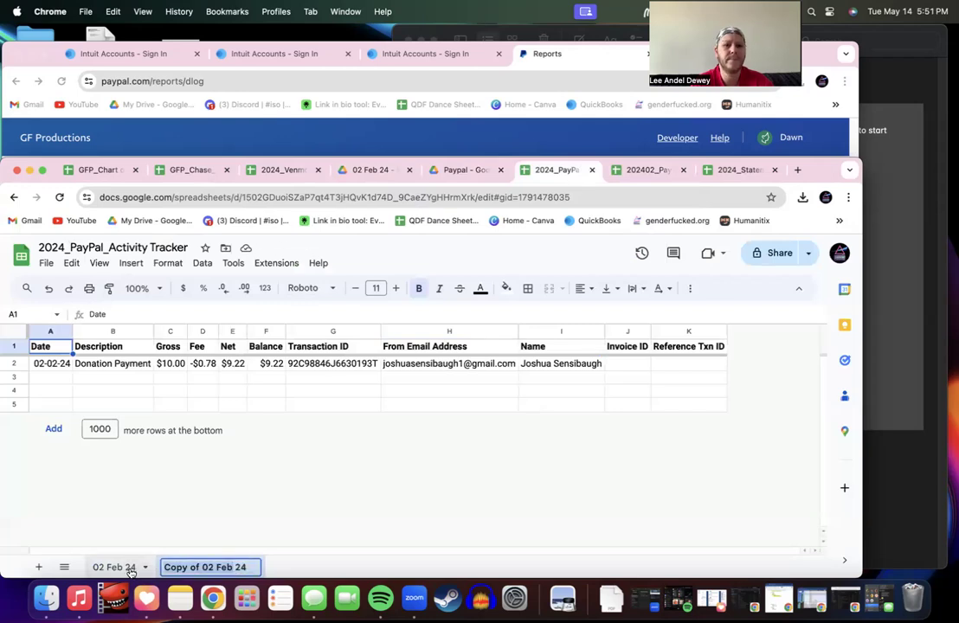
{"action": "type", "text": "01 Jan 24"}
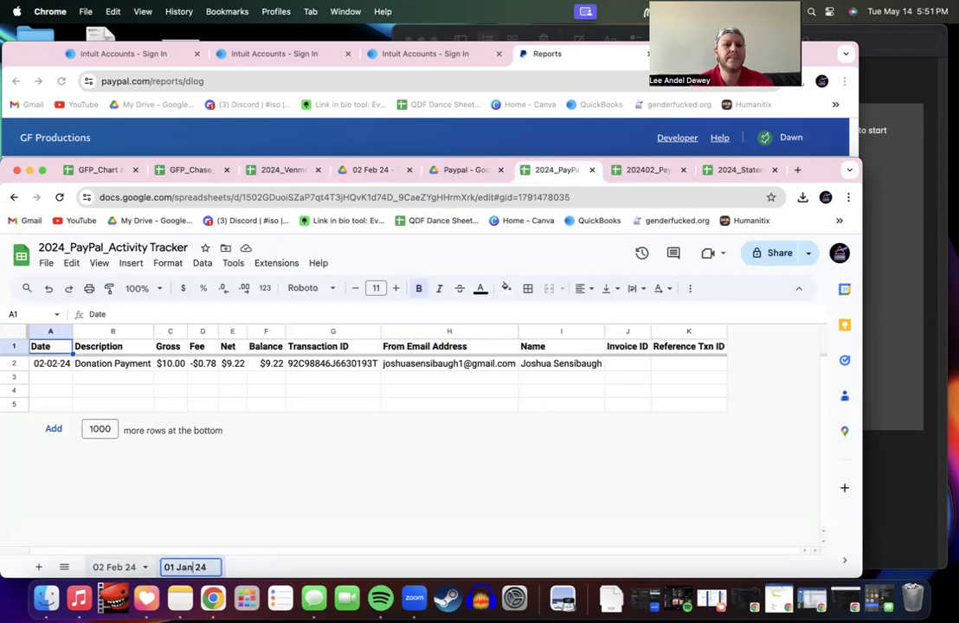
{"action": "key", "text": "Return"}
{"action": "left_click_drag", "start_coordinate": [192, 568], "coordinate": [116, 570]}
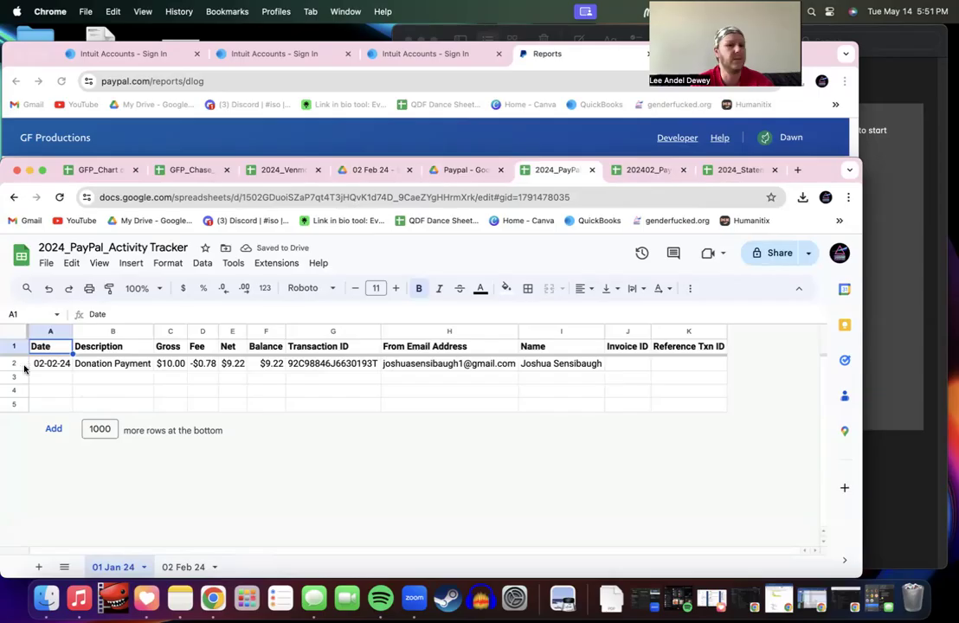
{"action": "left_click_drag", "start_coordinate": [121, 568], "coordinate": [193, 568]}
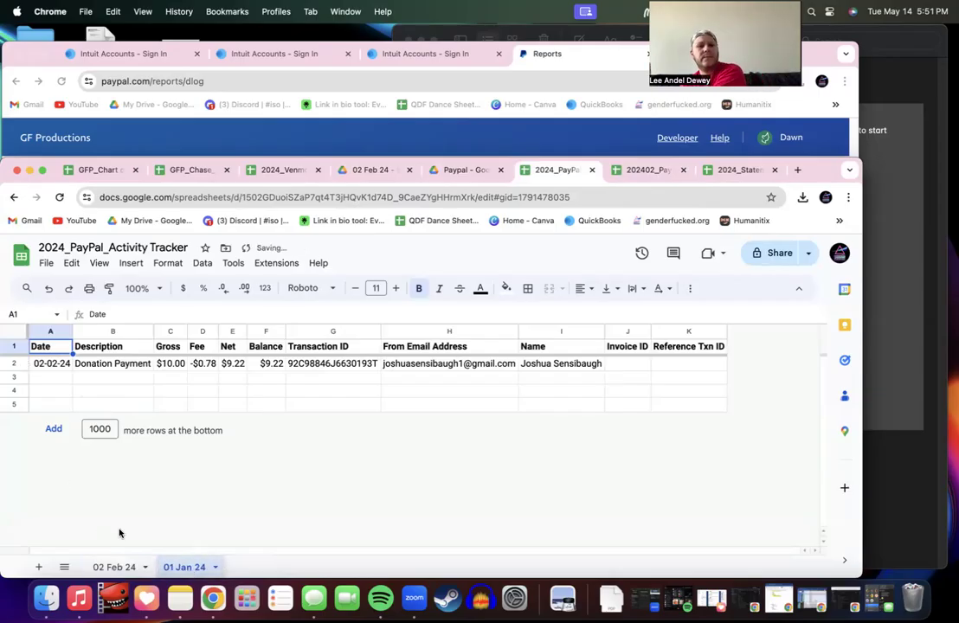
Step: Delete row 2, the copied PayPal transaction row, from the 01 Jan 24 sheet
{"action": "left_click", "coordinate": [16, 363]}
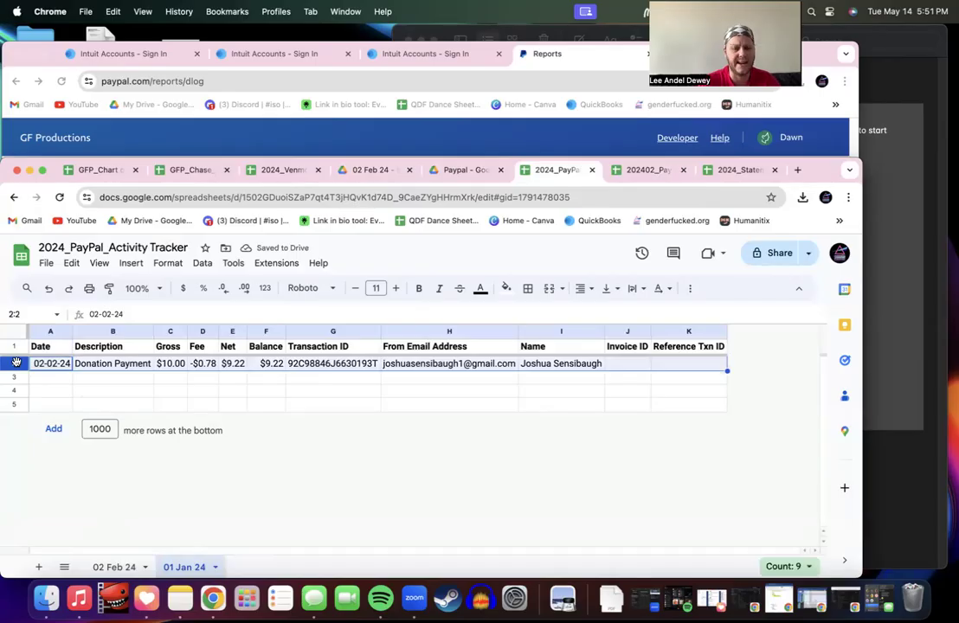
{"action": "right_click", "coordinate": [15, 364]}
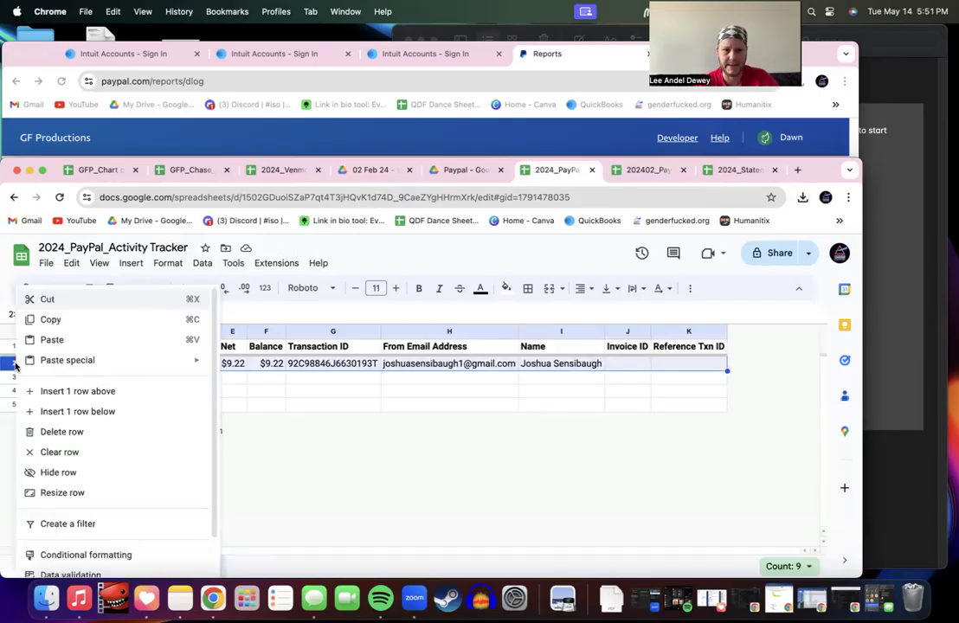
{"action": "left_click", "coordinate": [60, 432]}
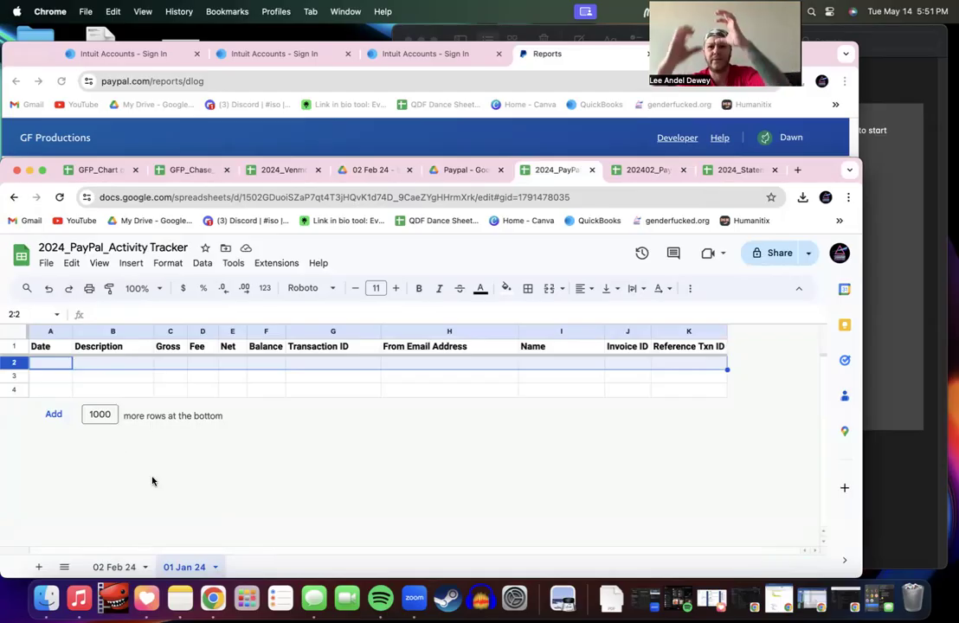
Step: Merge A2:K2 and enter 'No activity for Jan 2024' in the merged cell
{"action": "left_click", "coordinate": [549, 289]}
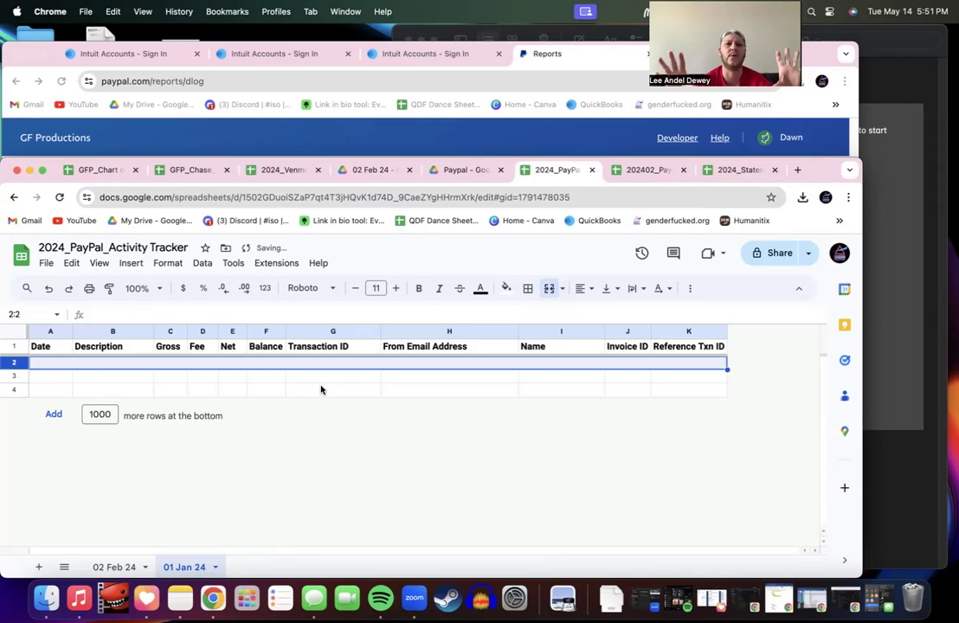
{"action": "left_click", "coordinate": [165, 370]}
{"action": "type", "text": "N"}
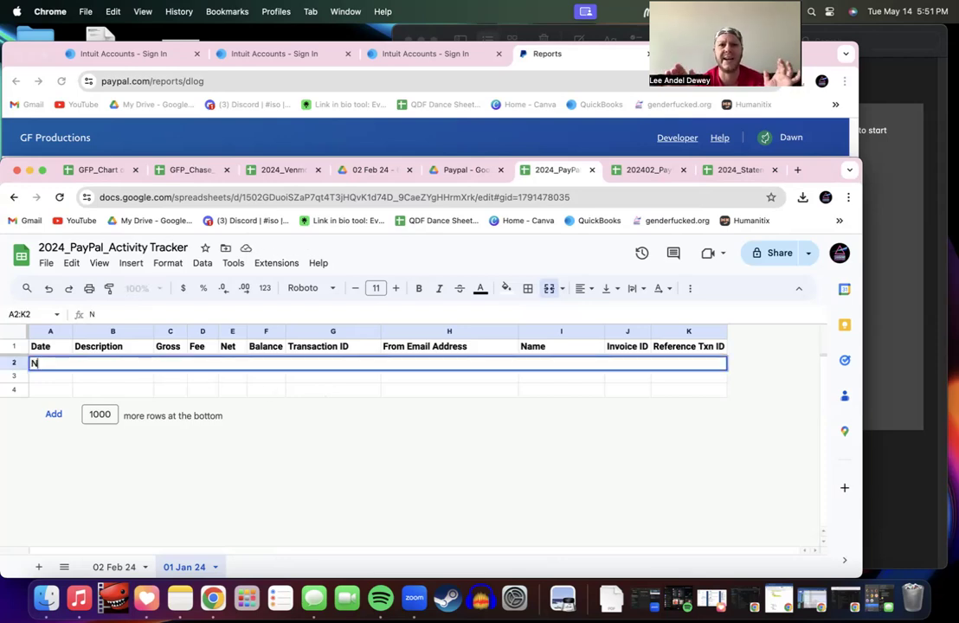
{"action": "type", "text": "o activ"}
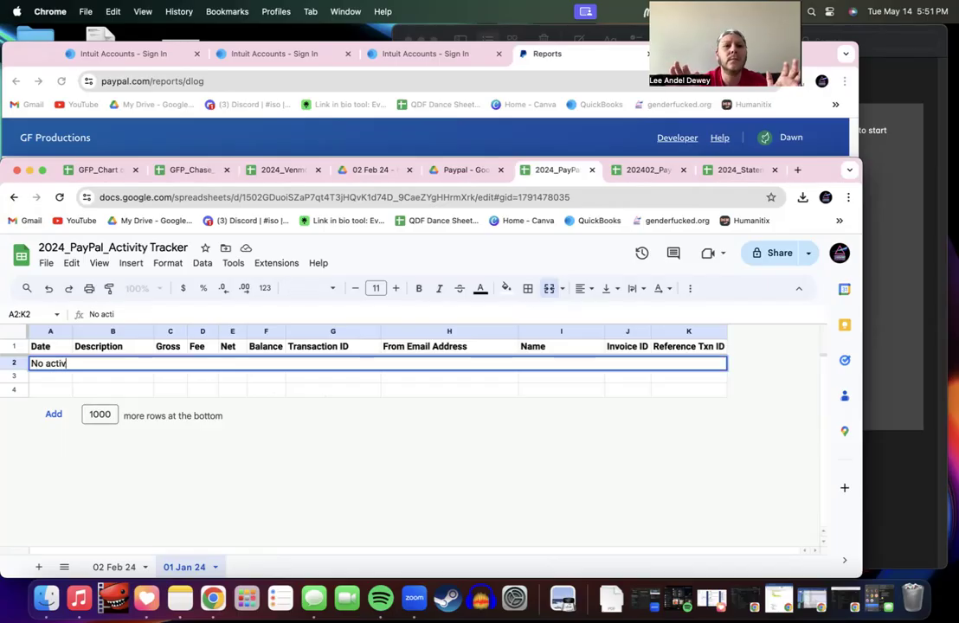
{"action": "type", "text": "ity for J"}
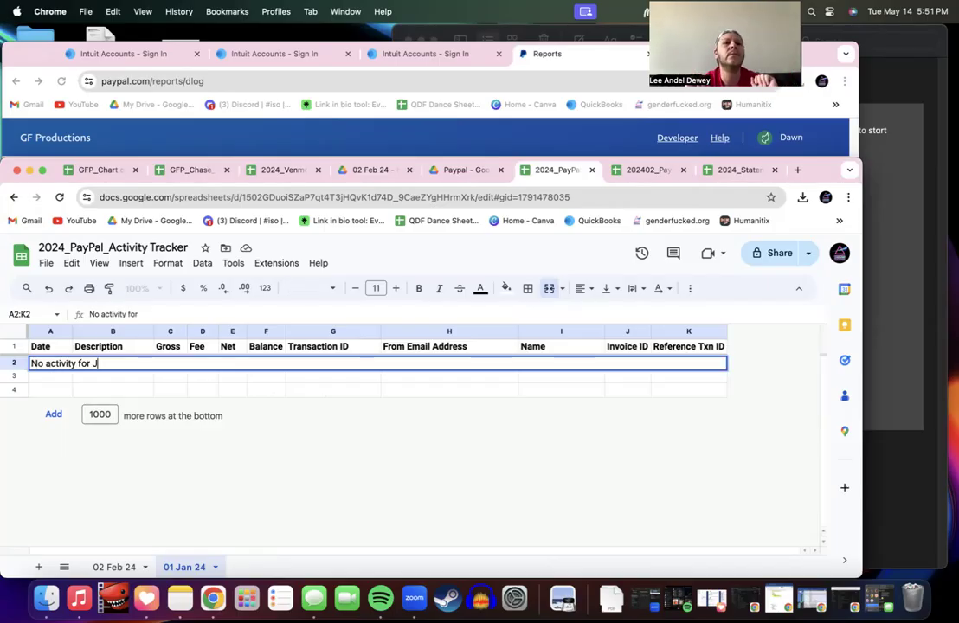
{"action": "type", "text": "an 2024"}
{"action": "left_click", "coordinate": [178, 378]}
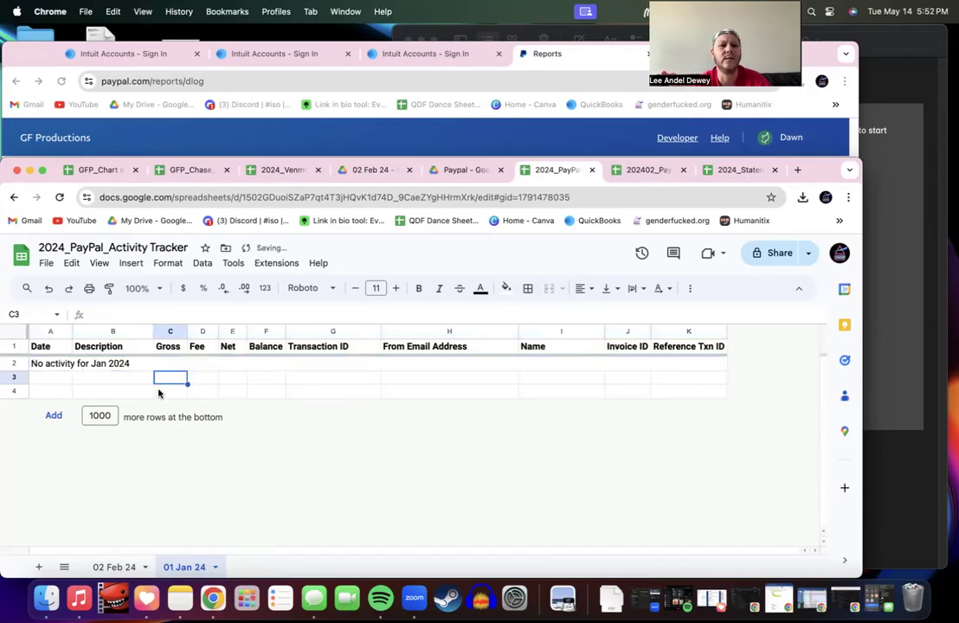
{"action": "double_click", "coordinate": [123, 365]}
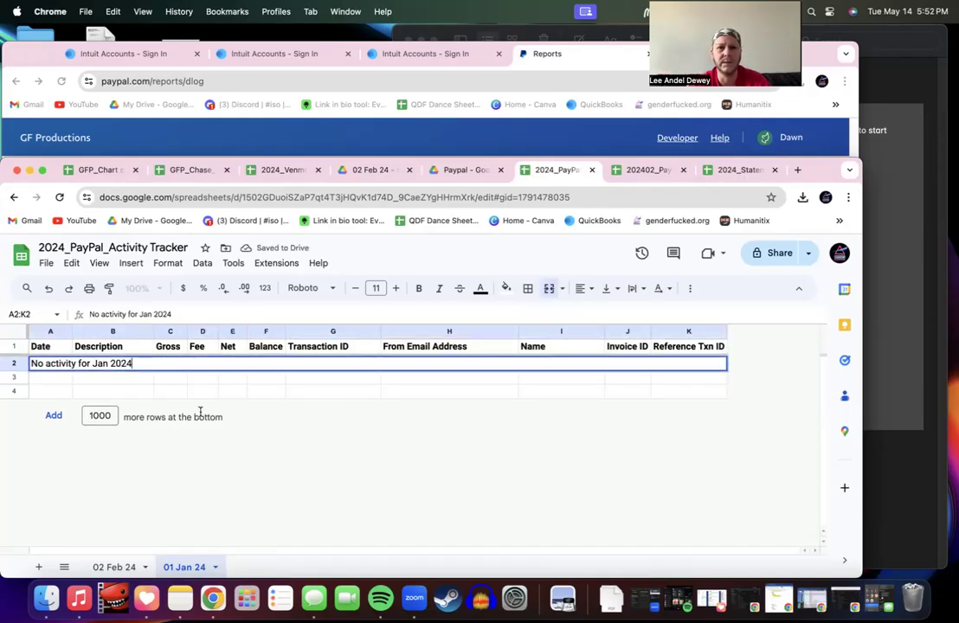
{"action": "left_click", "coordinate": [182, 376]}
Step: Make the banner text bold, centred, and font size 20
{"action": "left_click", "coordinate": [176, 367]}
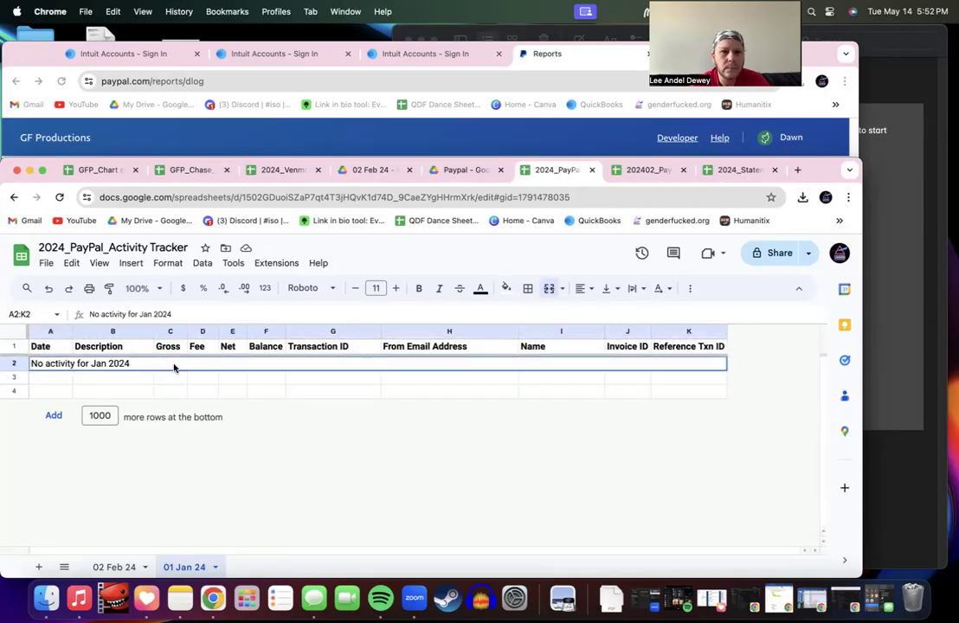
{"action": "key", "text": "super+b"}
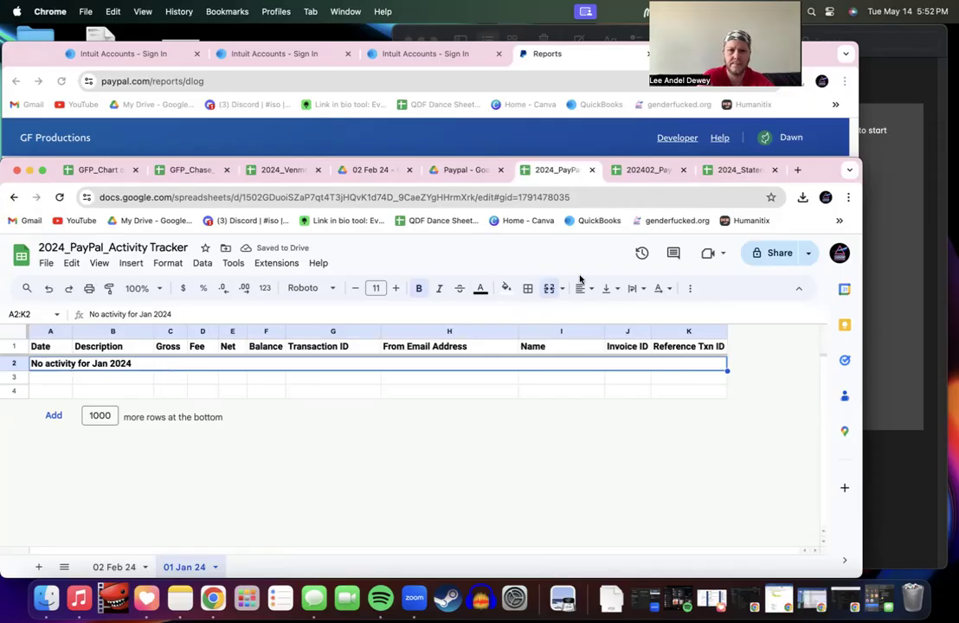
{"action": "left_click", "coordinate": [594, 298]}
{"action": "left_click", "coordinate": [604, 314]}
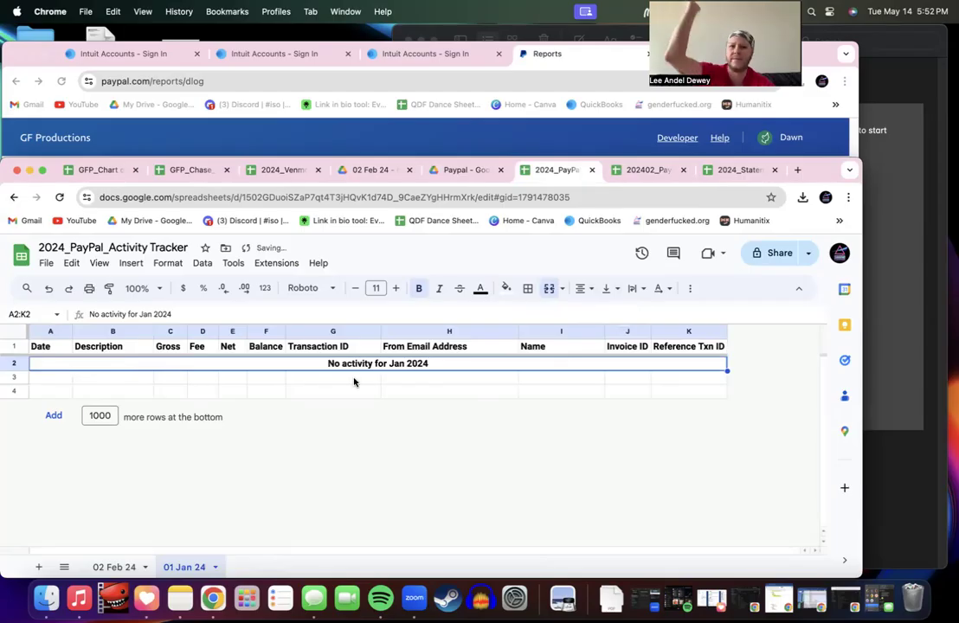
{"action": "left_click", "coordinate": [395, 288]}
{"action": "left_click", "coordinate": [395, 289]}
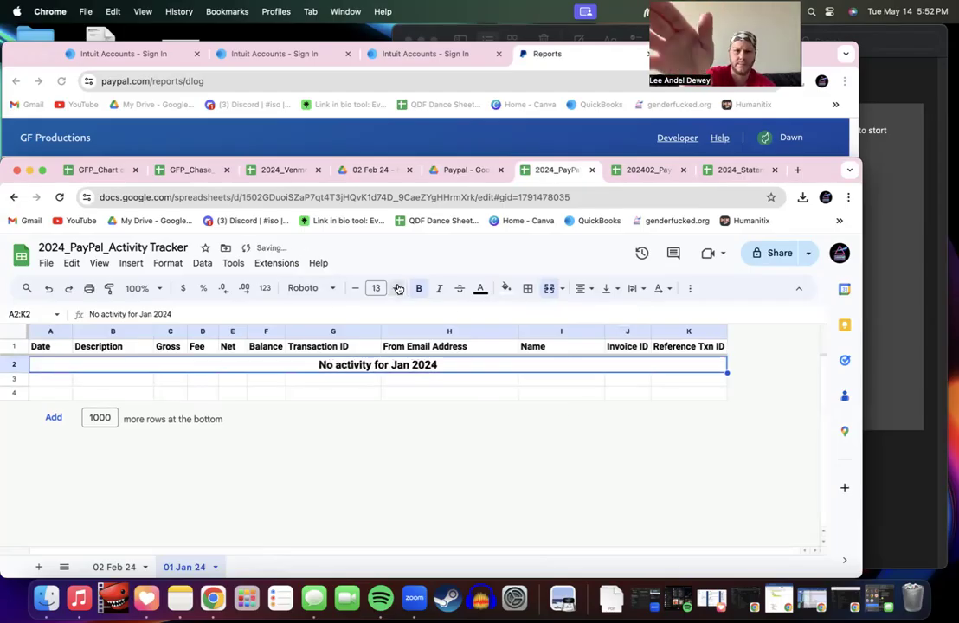
{"action": "left_click", "coordinate": [396, 288]}
{"action": "left_click", "coordinate": [395, 289]}
{"action": "left_click", "coordinate": [395, 288]}
{"action": "left_click", "coordinate": [396, 288]}
{"action": "left_click", "coordinate": [396, 289]}
{"action": "left_click", "coordinate": [398, 288]}
{"action": "left_click", "coordinate": [399, 289]}
{"action": "left_click", "coordinate": [398, 288]}
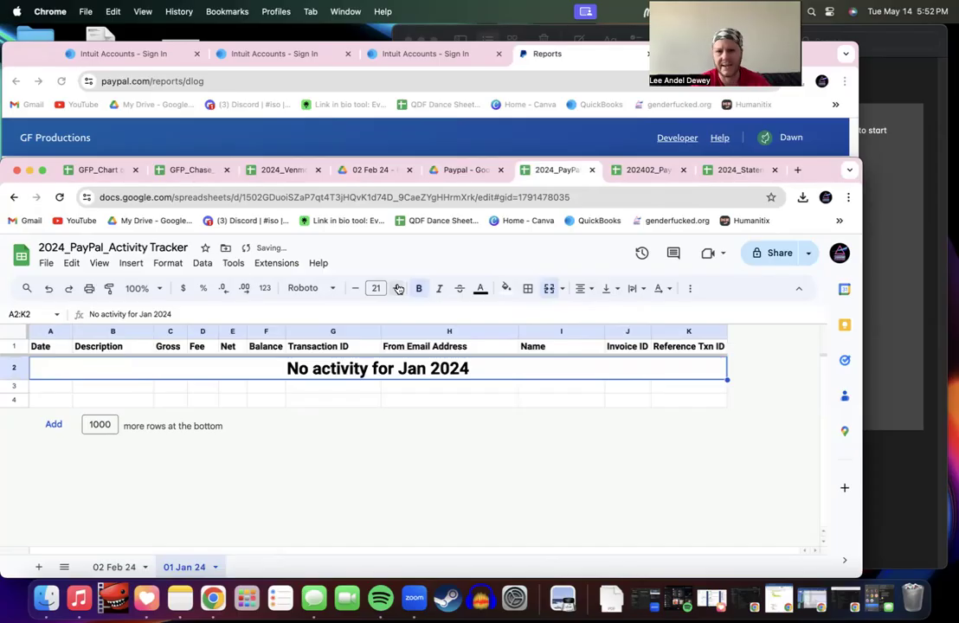
{"action": "left_click", "coordinate": [355, 288]}
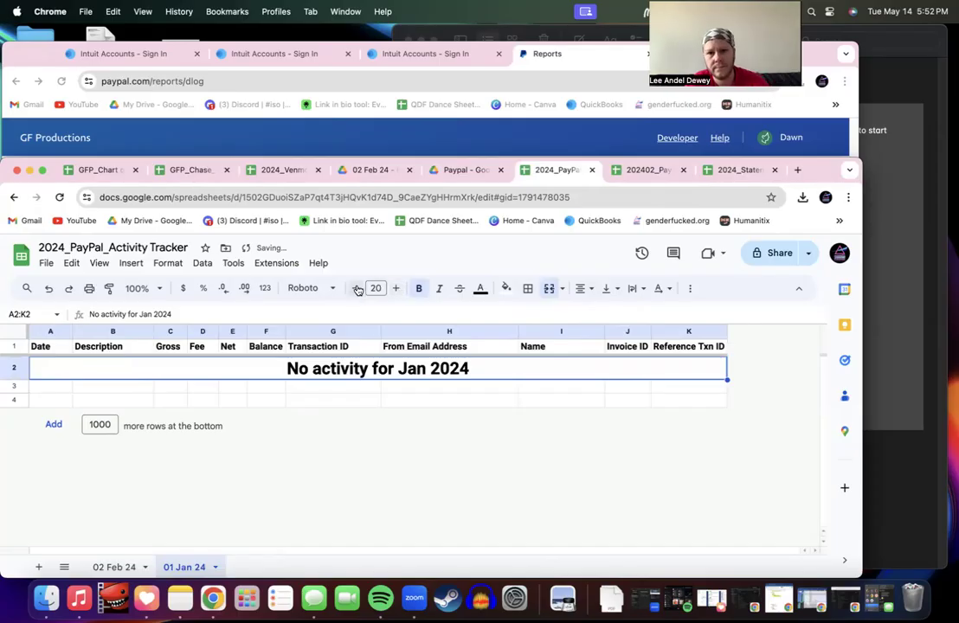
Step: Fill the merged banner row with red
{"action": "left_click", "coordinate": [507, 289]}
{"action": "left_click", "coordinate": [520, 345]}
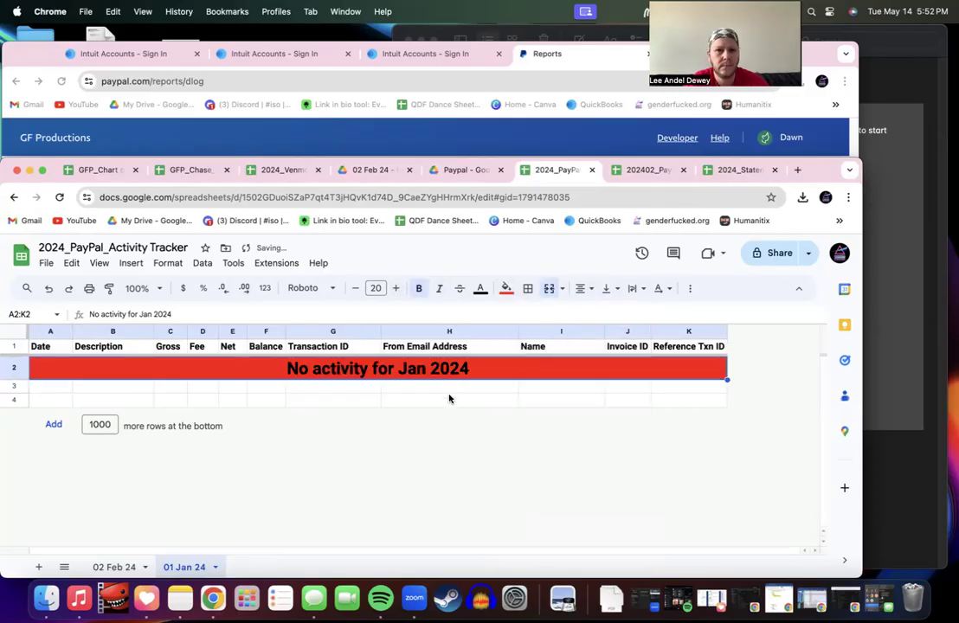
{"action": "left_click", "coordinate": [507, 290]}
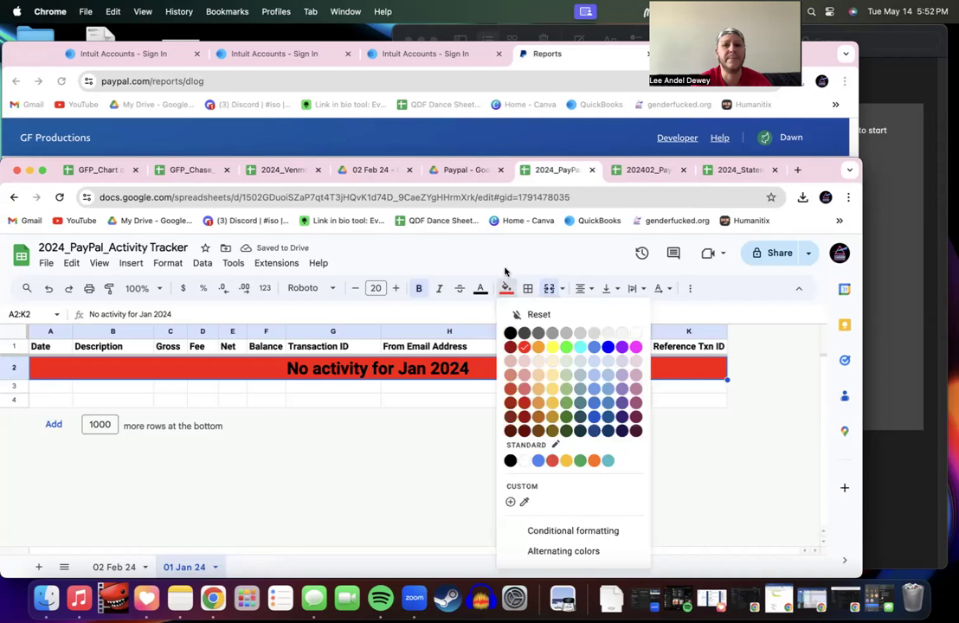
{"action": "left_click", "coordinate": [506, 271]}
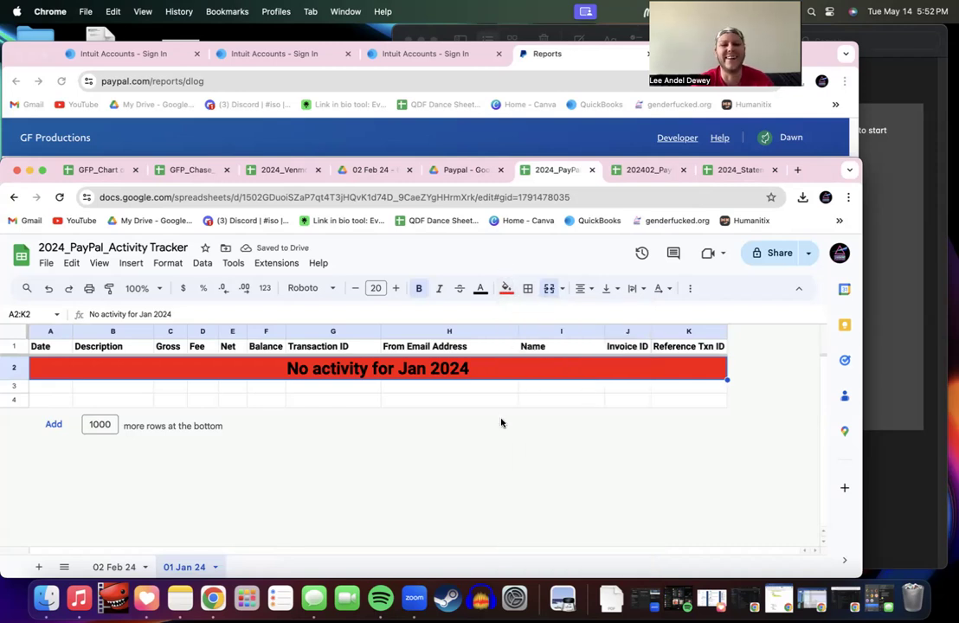
{"action": "left_click", "coordinate": [420, 400]}
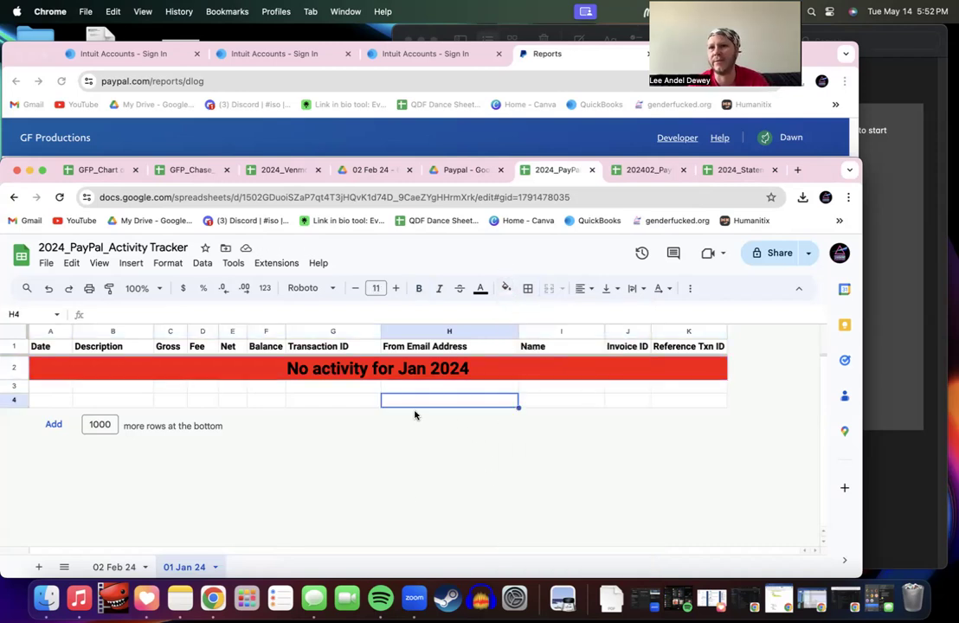
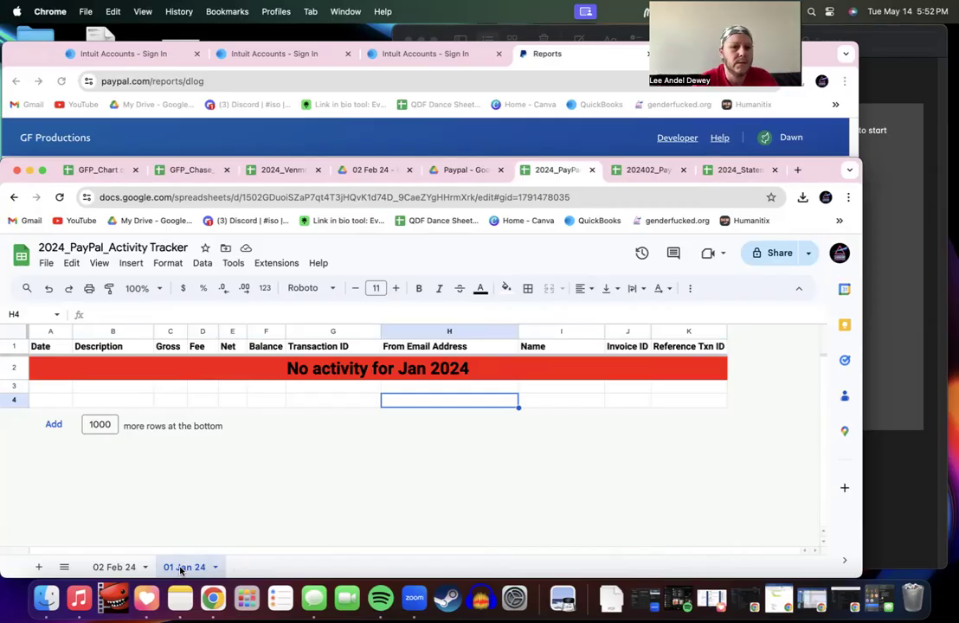
Step: Check the 02 Feb 24 tracker sheet, then switch to the 202402_PayPal_Activity Download spreadsheet
{"action": "left_click", "coordinate": [126, 569]}
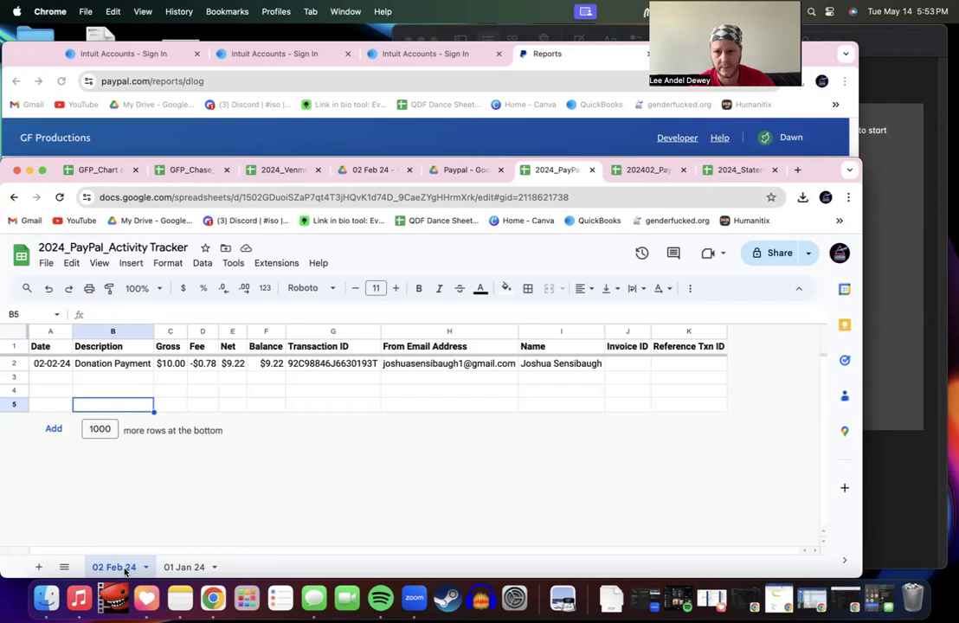
{"action": "left_click", "coordinate": [633, 170]}
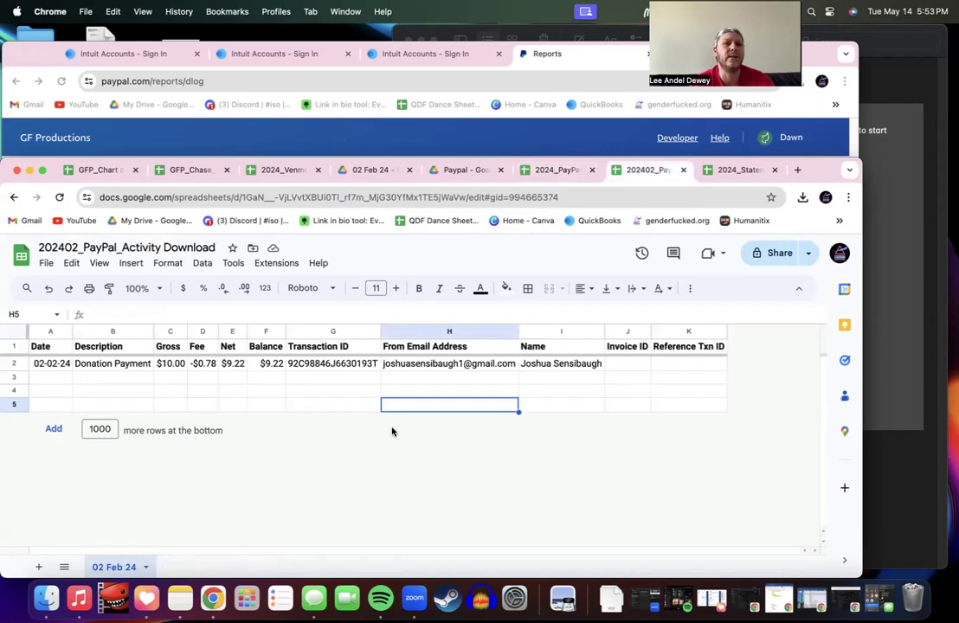
Step: Choose the February PayPal CSV from the computer as the file to import
{"action": "left_click", "coordinate": [48, 265]}
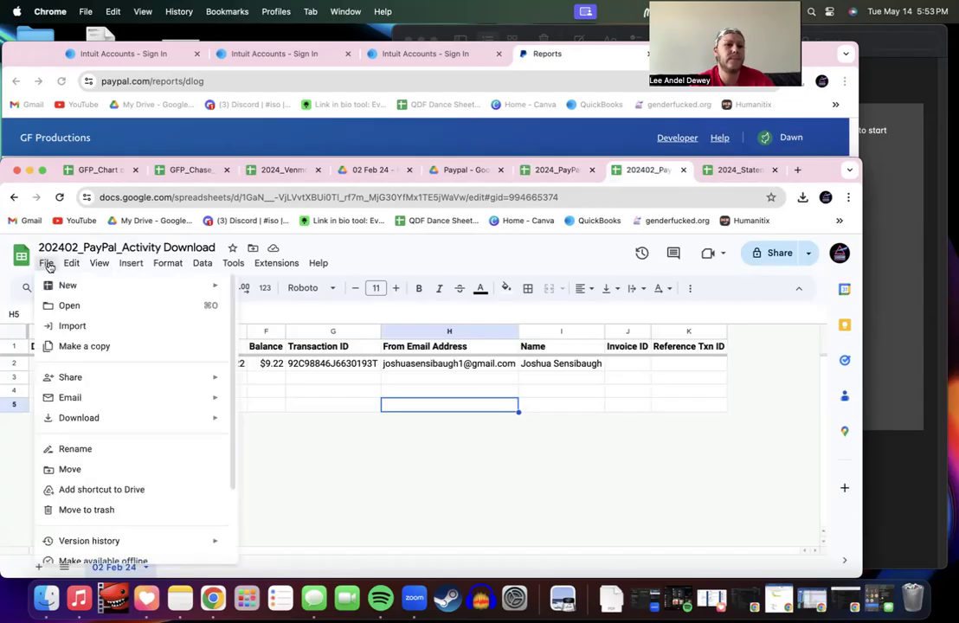
{"action": "left_click", "coordinate": [65, 325]}
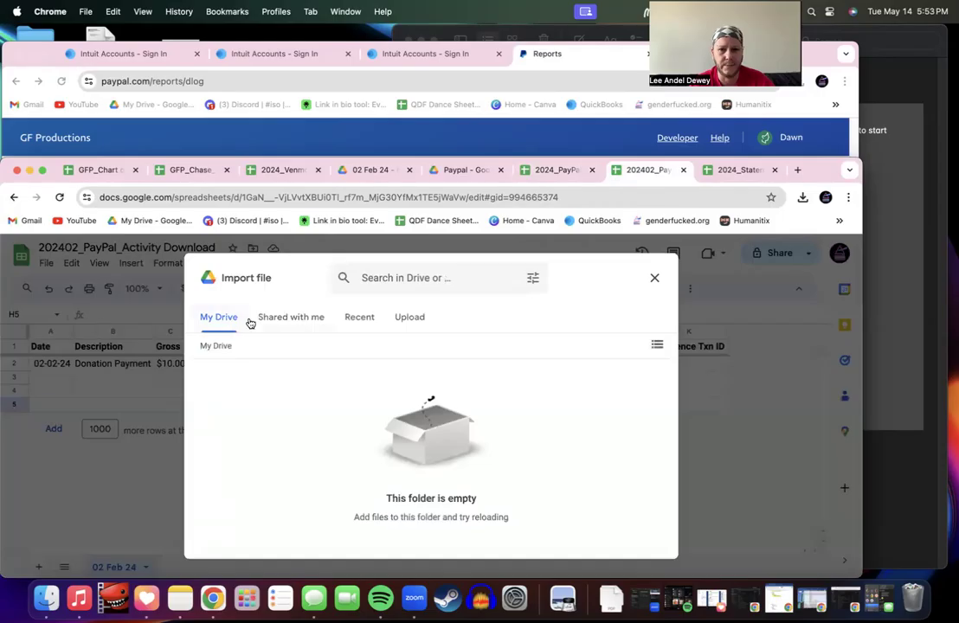
{"action": "left_click", "coordinate": [401, 324]}
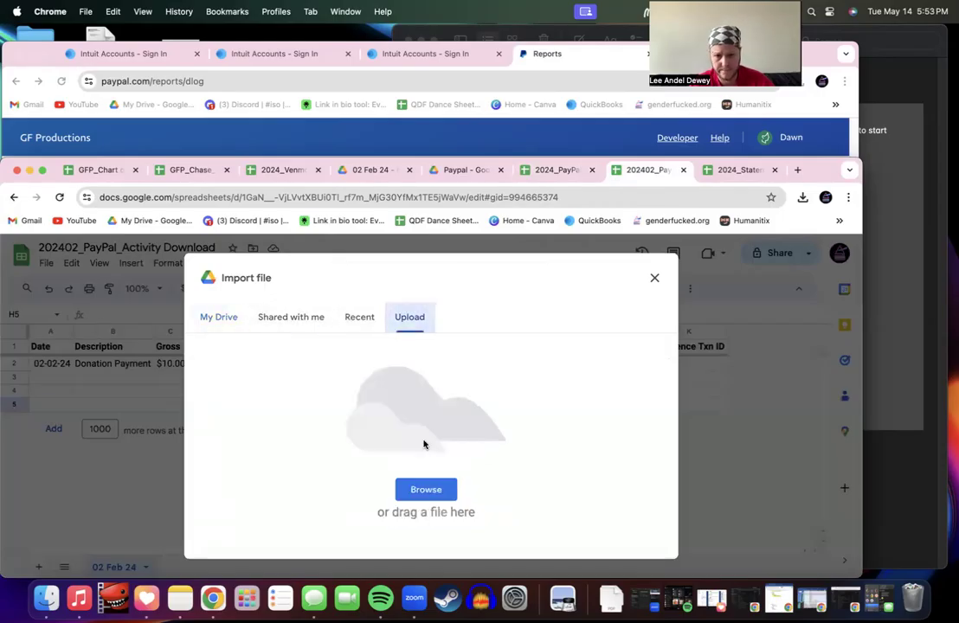
{"action": "left_click", "coordinate": [426, 490]}
{"action": "left_click", "coordinate": [143, 169]}
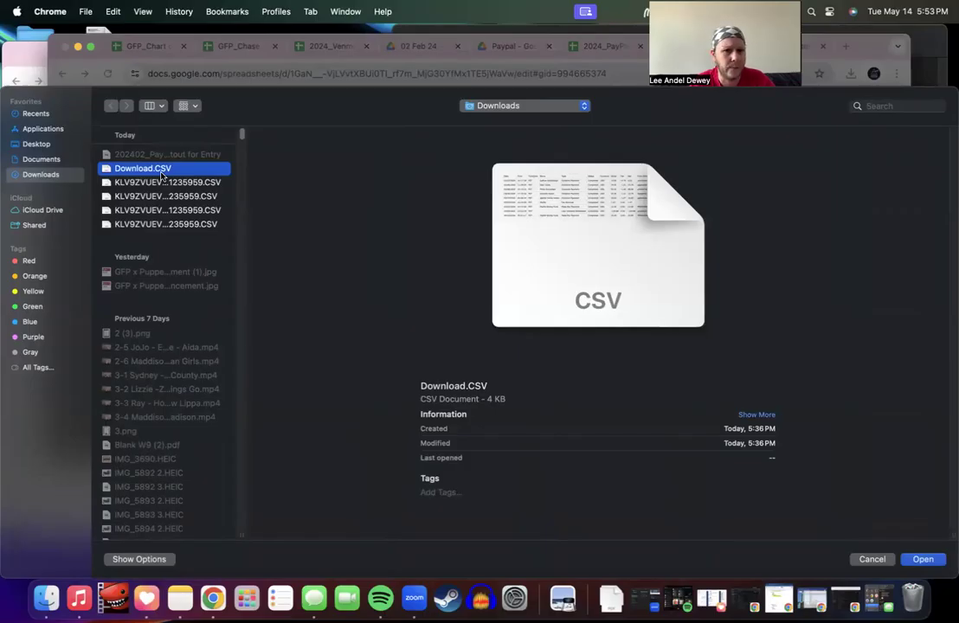
{"action": "key", "text": "Down"}
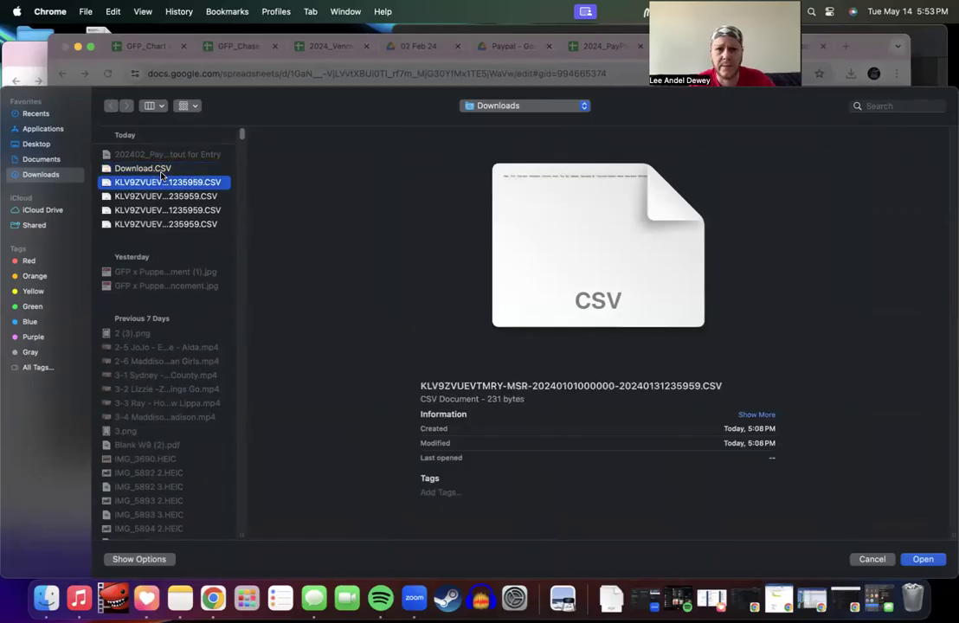
{"action": "key", "text": "Down"}
{"action": "key", "text": "Return"}
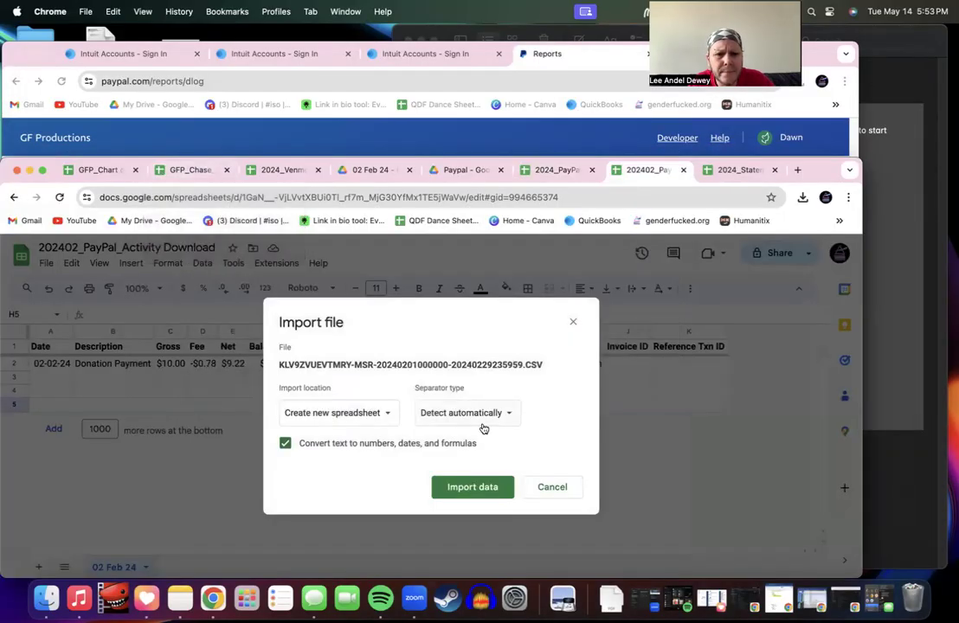
Step: Import the February CSV data with the Insert new sheet(s) location
{"action": "left_click", "coordinate": [483, 488]}
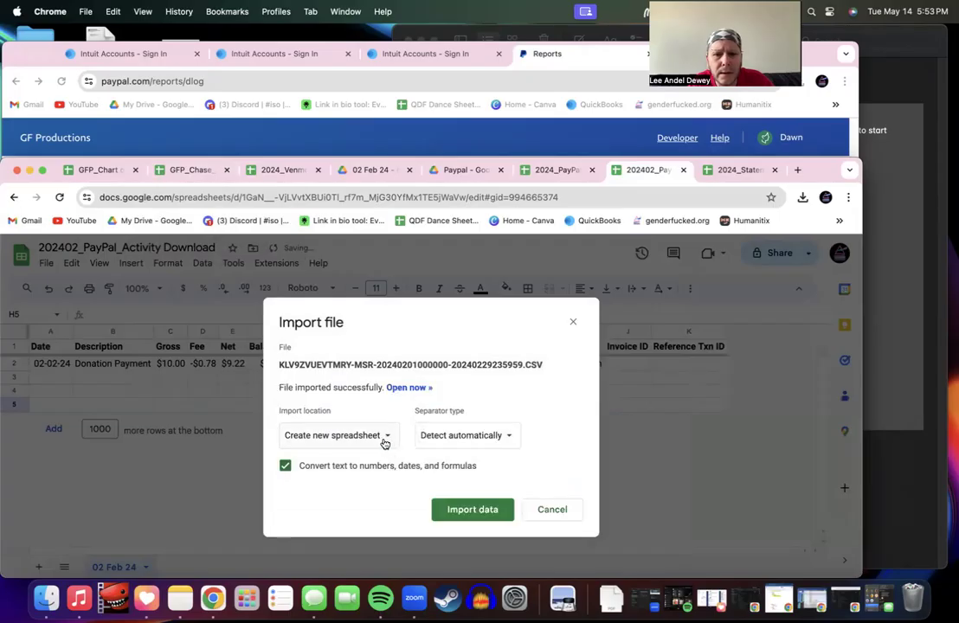
{"action": "left_click", "coordinate": [385, 440]}
{"action": "left_click", "coordinate": [370, 456]}
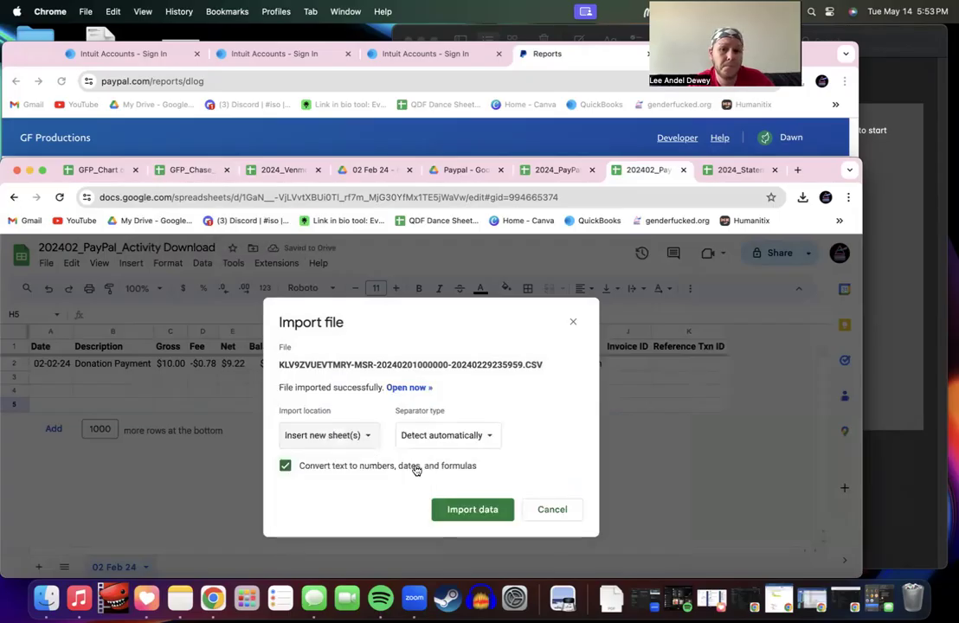
{"action": "left_click", "coordinate": [454, 509]}
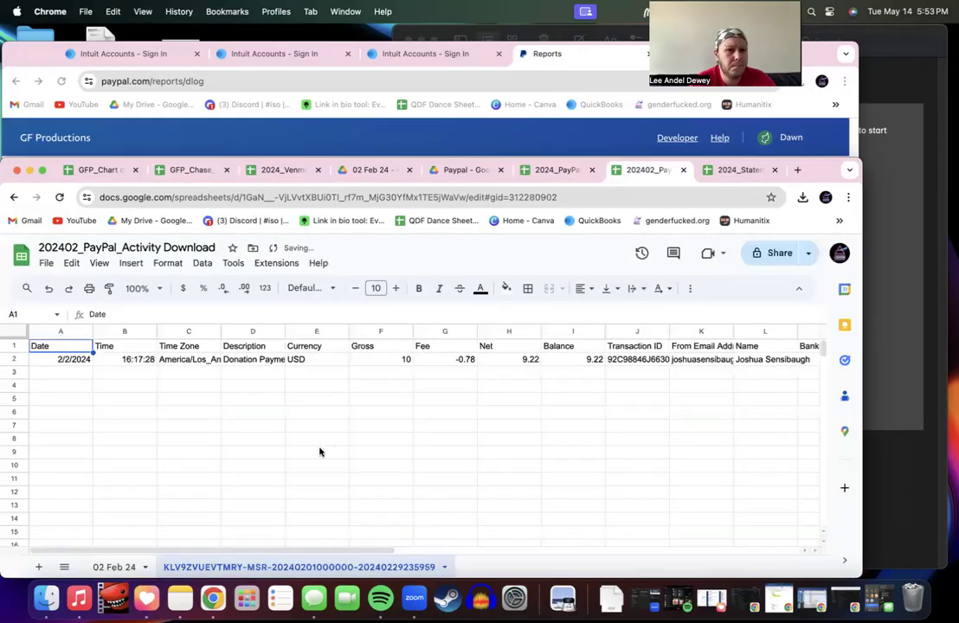
{"action": "scroll", "coordinate": [243, 416], "scroll_direction": "right", "scroll_amount": 5}
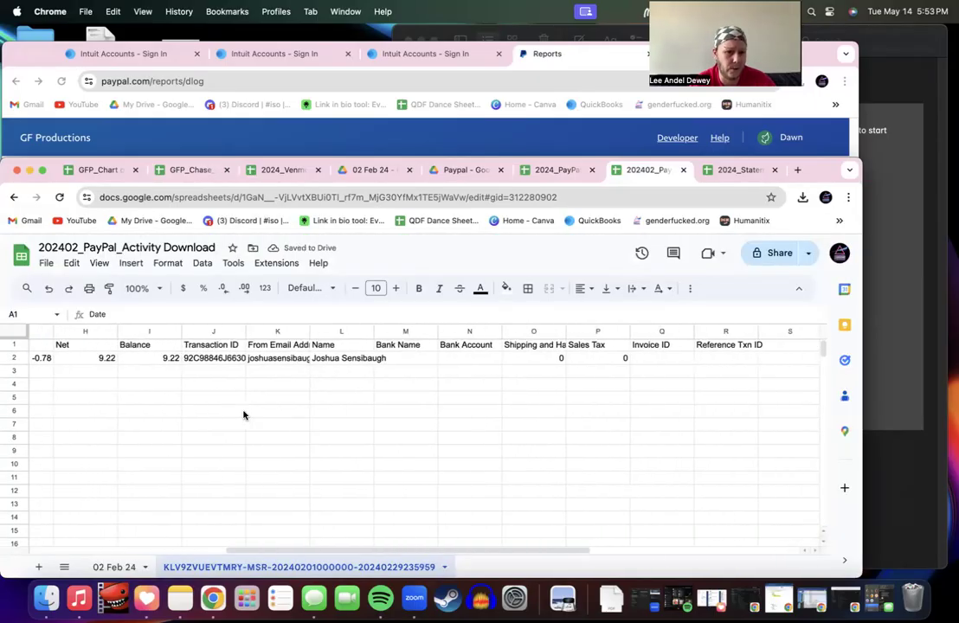
{"action": "scroll", "coordinate": [243, 414], "scroll_direction": "left", "scroll_amount": 5}
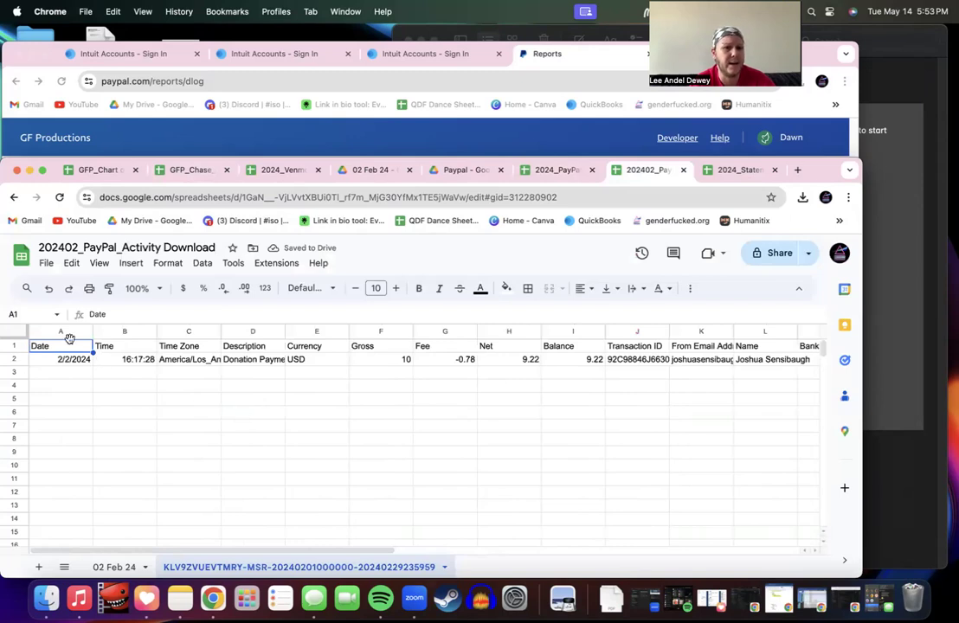
Step: Delete the old 02 Feb 24 sheet and close the 202402_PayPal_Activity Download spreadsheet
{"action": "left_click", "coordinate": [134, 568]}
{"action": "left_click", "coordinate": [136, 567]}
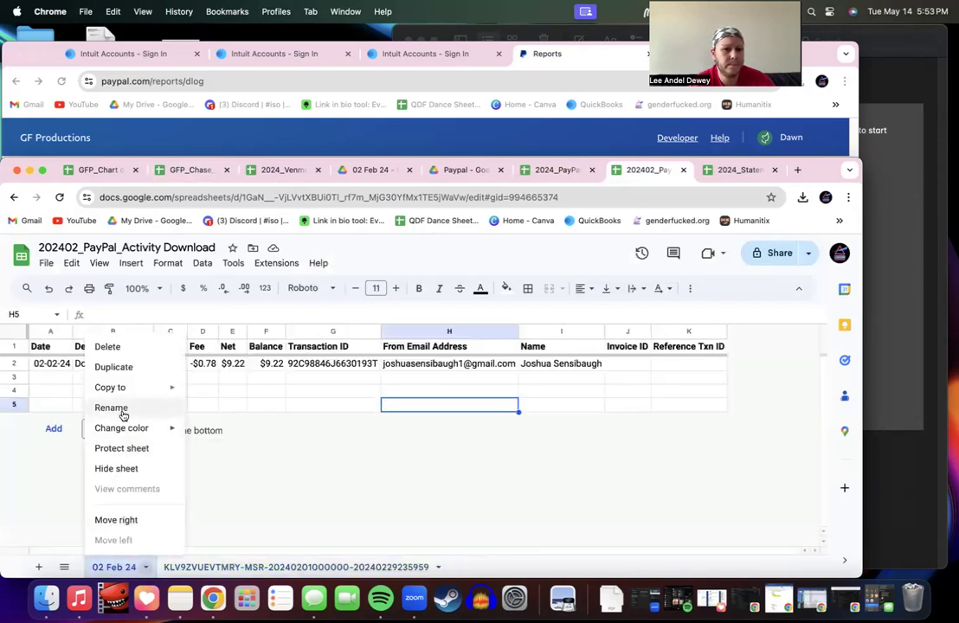
{"action": "left_click", "coordinate": [122, 347]}
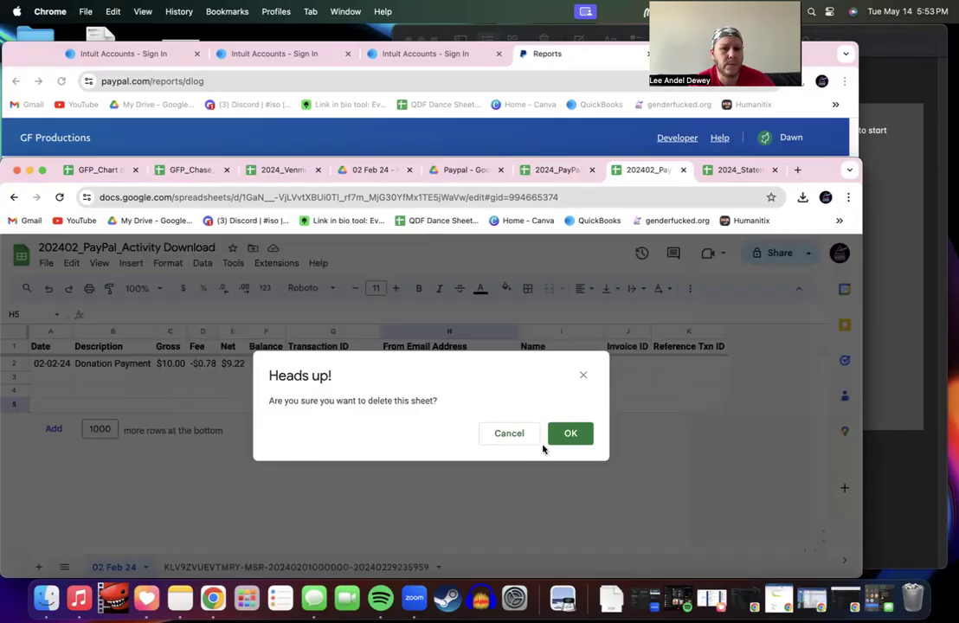
{"action": "left_click", "coordinate": [564, 435]}
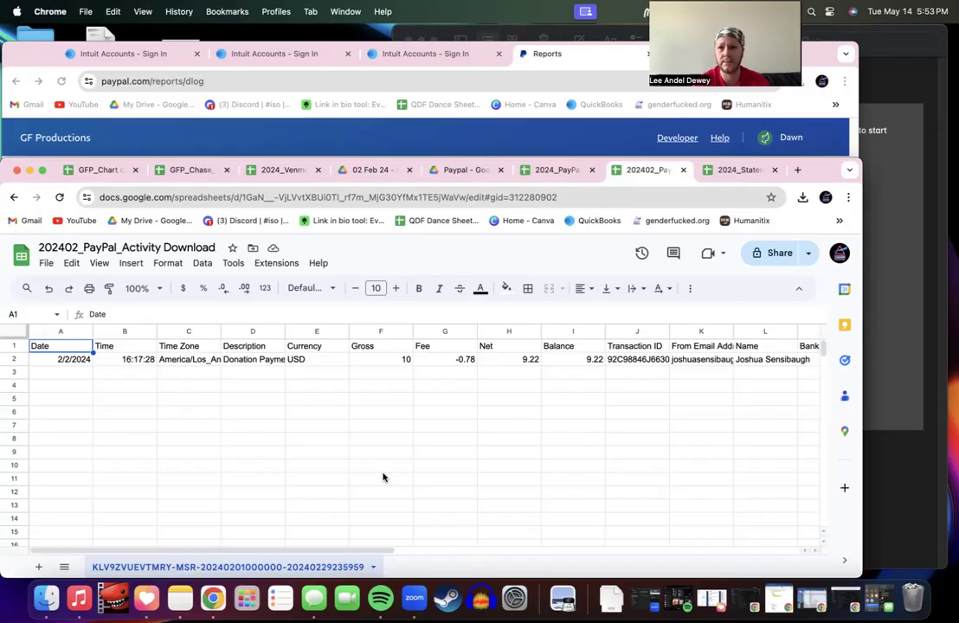
{"action": "left_click", "coordinate": [682, 173]}
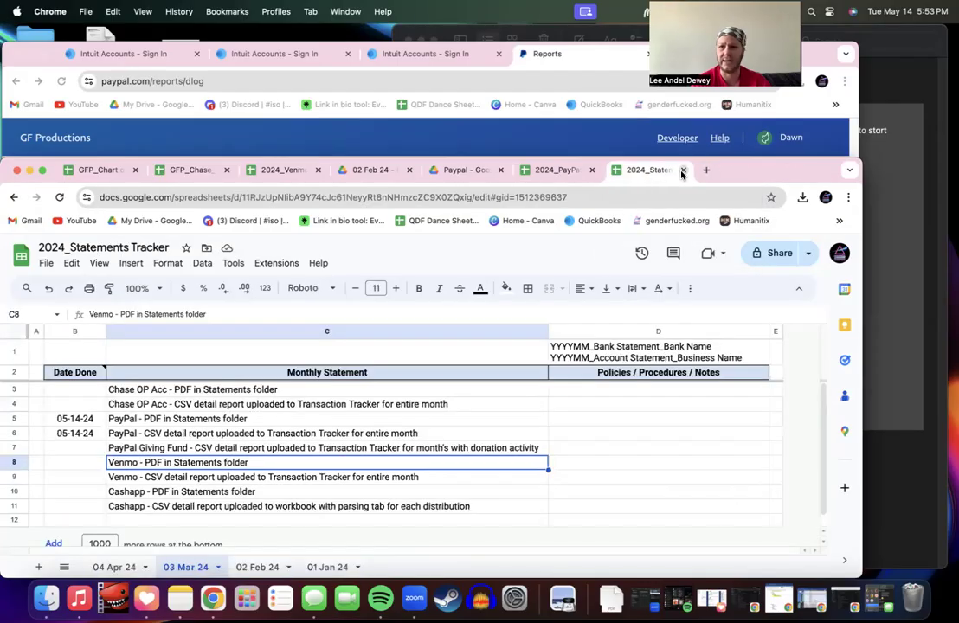
{"action": "left_click", "coordinate": [467, 170]}
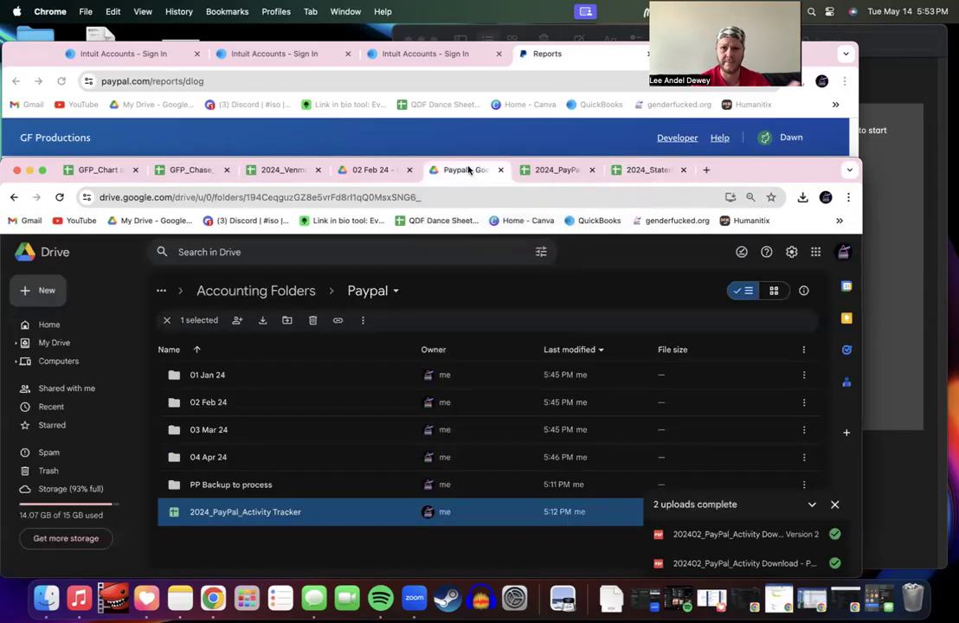
{"action": "left_click", "coordinate": [363, 169]}
{"action": "left_click", "coordinate": [254, 300]}
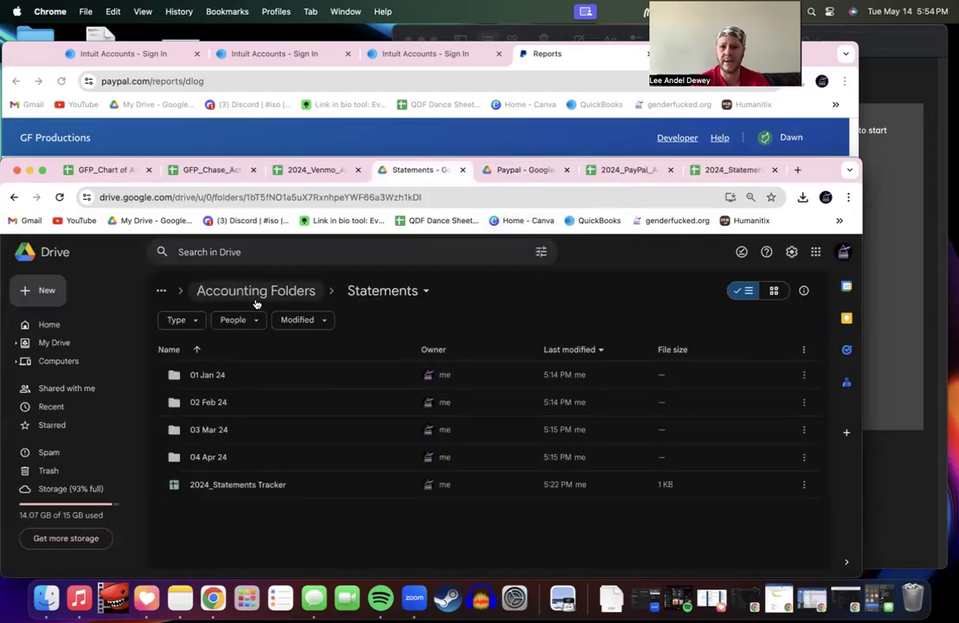
{"action": "double_click", "coordinate": [232, 403]}
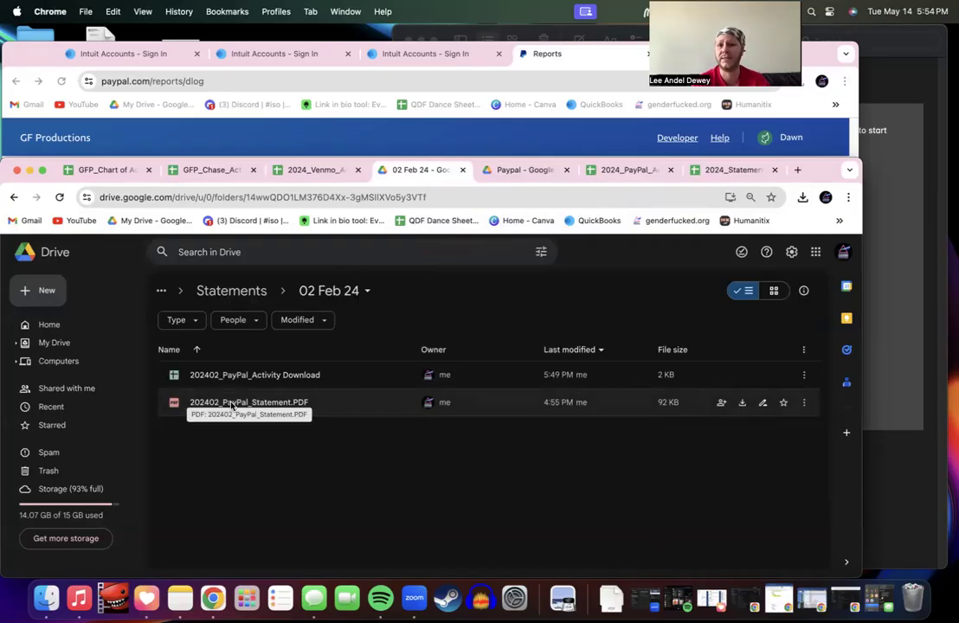
{"action": "left_click", "coordinate": [239, 293]}
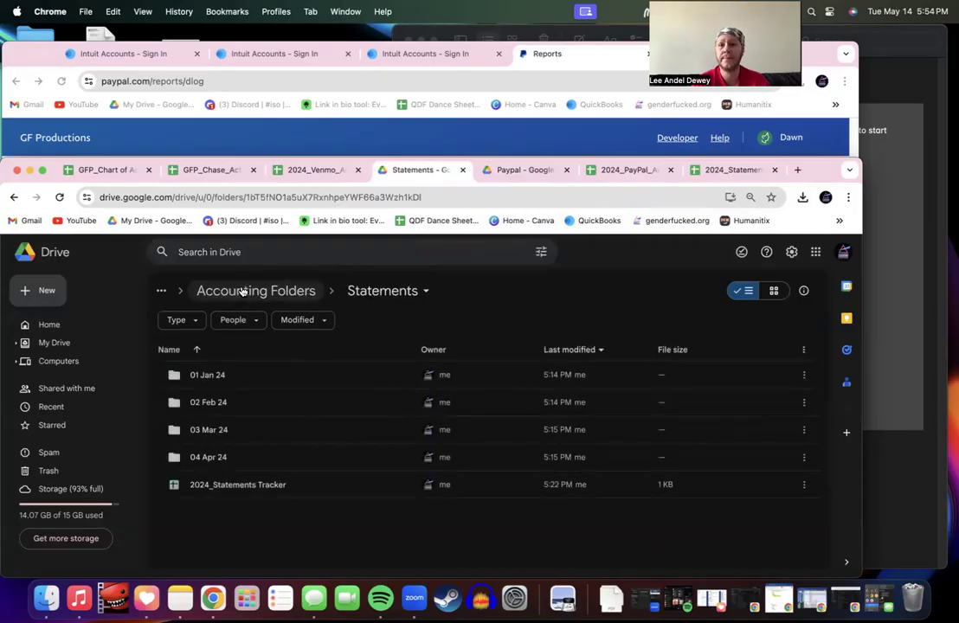
{"action": "left_click", "coordinate": [717, 170]}
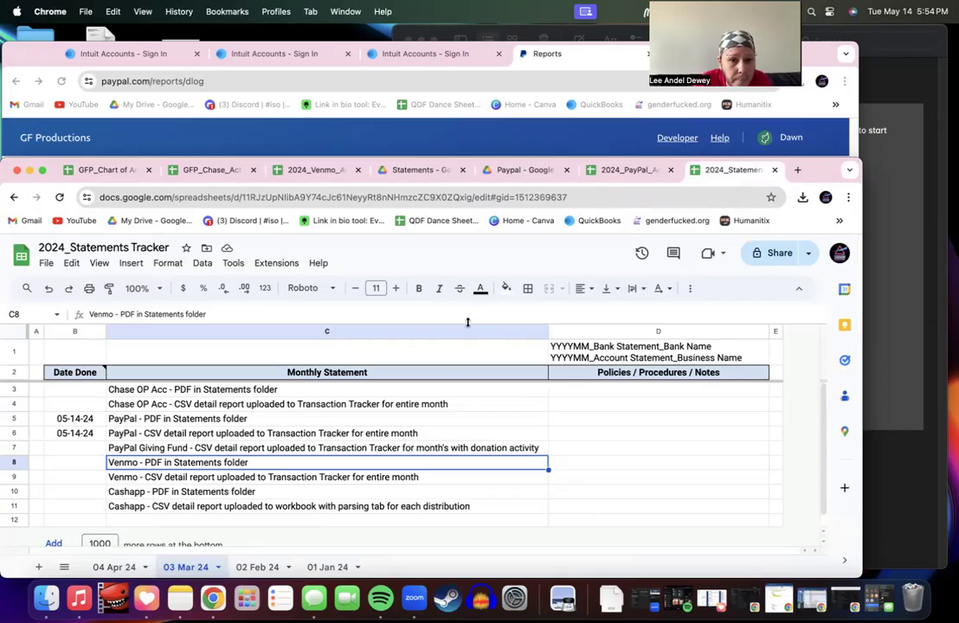
Step: Delete the 04 Apr 24, 03 Mar 24 and 02 Feb 24 sheets together, keeping 01 Jan 24
{"action": "left_click", "coordinate": [256, 567]}
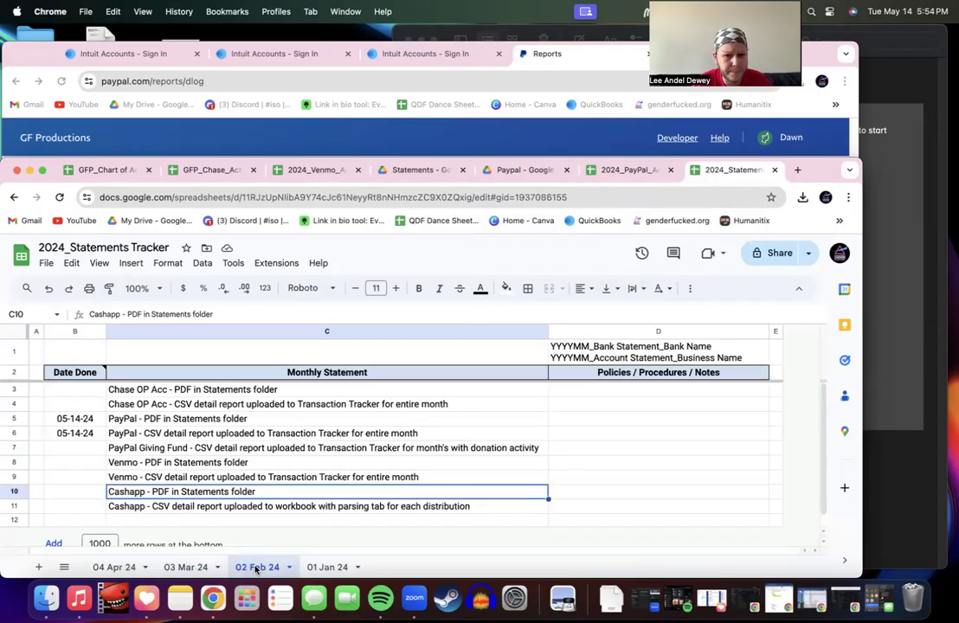
{"action": "left_click", "coordinate": [319, 569]}
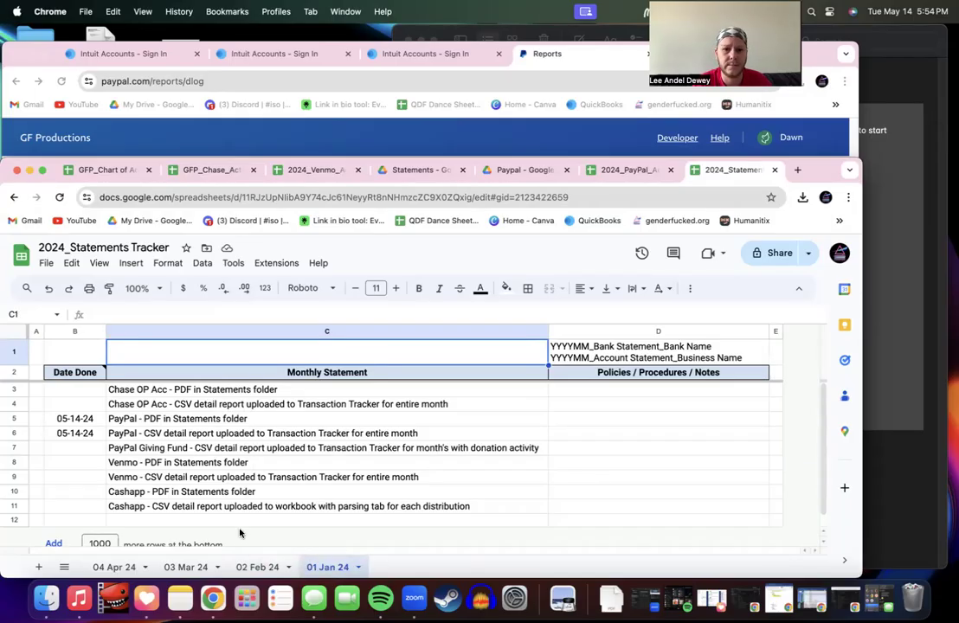
{"action": "left_click", "coordinate": [251, 568]}
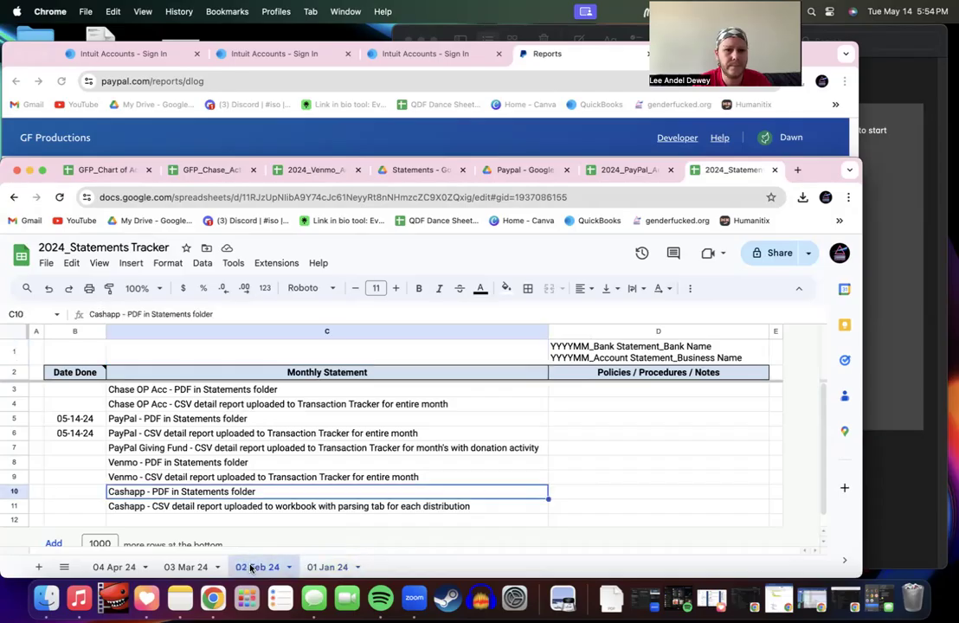
{"action": "right_click", "coordinate": [122, 573]}
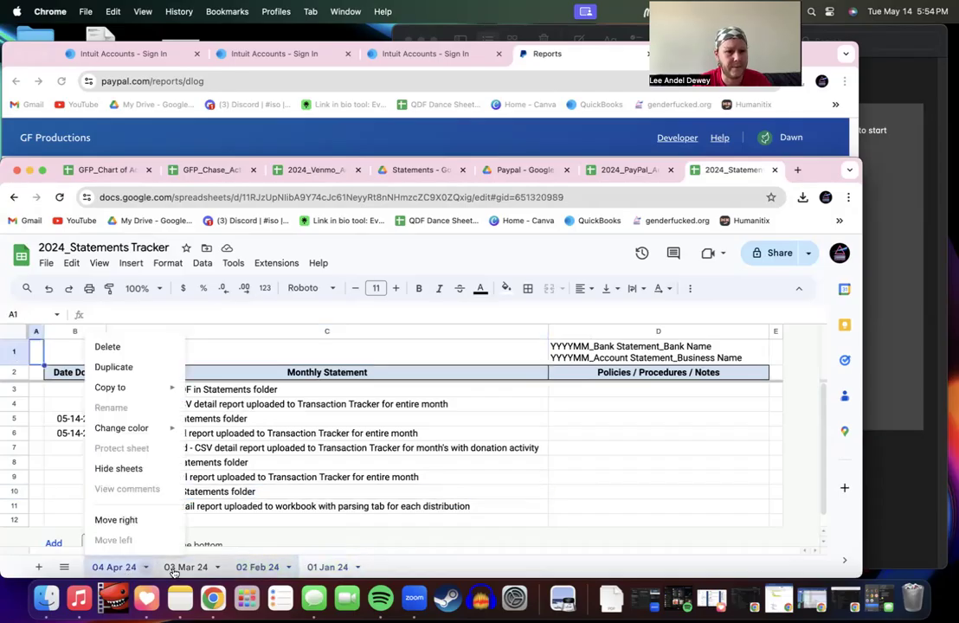
{"action": "left_click", "coordinate": [107, 346]}
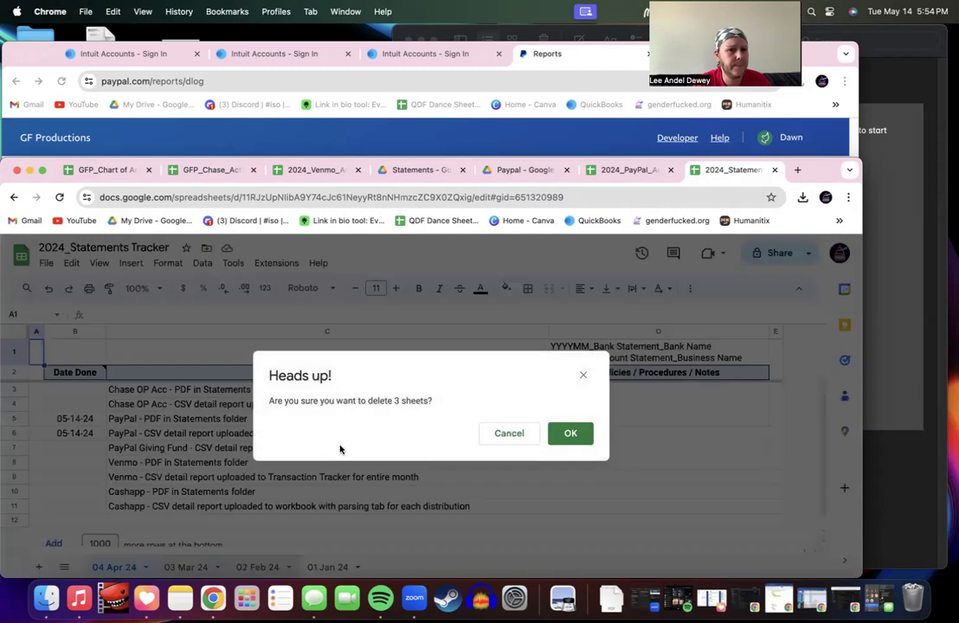
{"action": "left_click", "coordinate": [584, 444]}
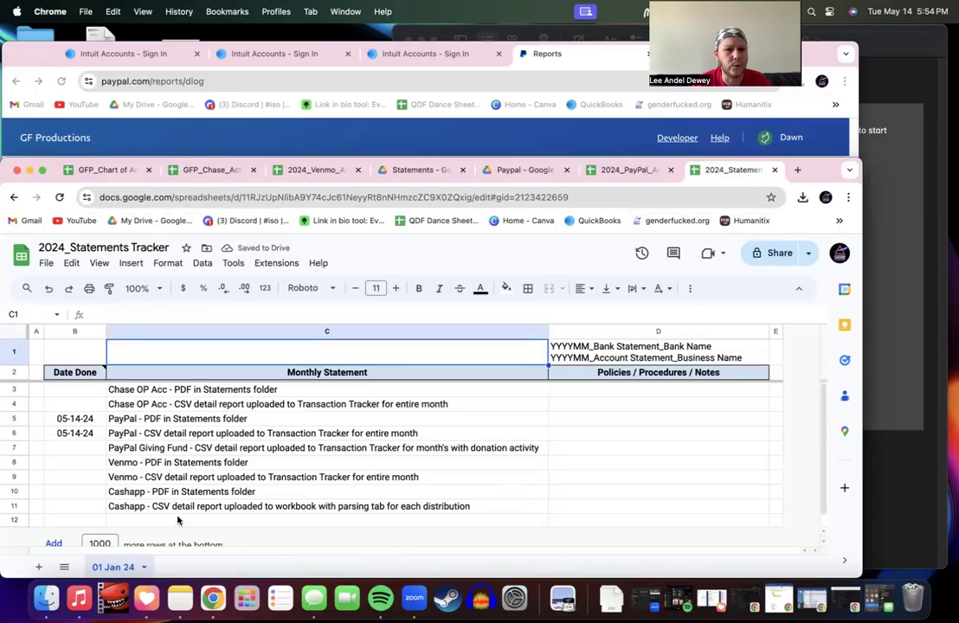
Step: Insert a blank row 6 below the PayPal PDF checklist row
{"action": "left_click", "coordinate": [148, 478]}
{"action": "scroll", "coordinate": [148, 481], "scroll_direction": "down", "scroll_amount": 1}
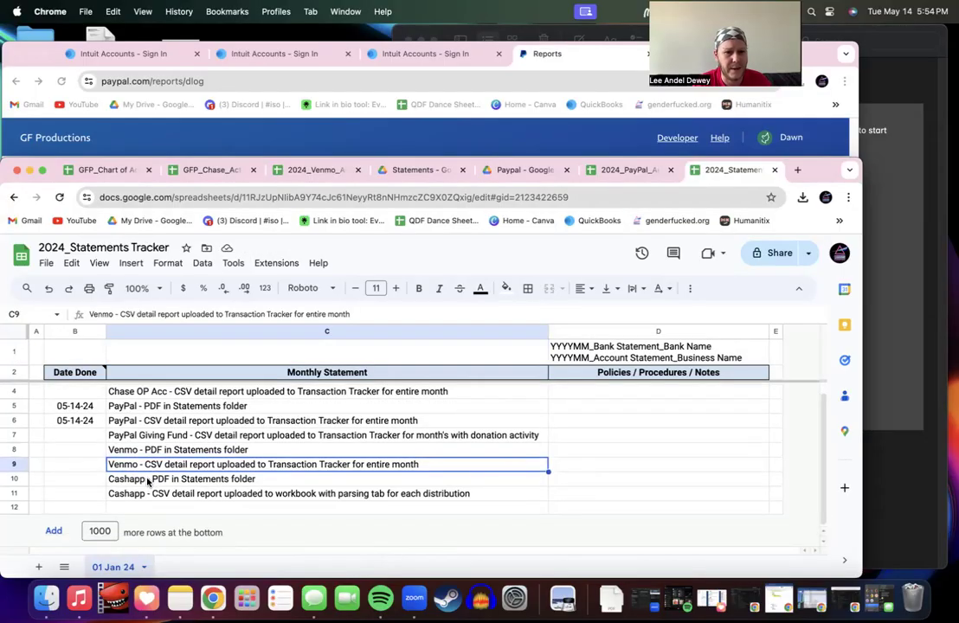
{"action": "left_click", "coordinate": [134, 421]}
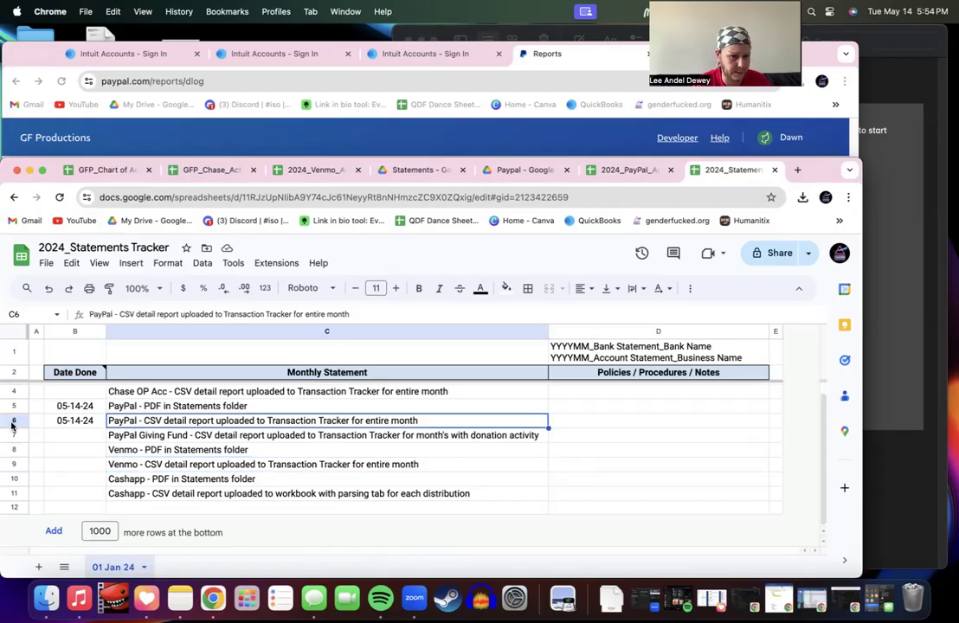
{"action": "left_click", "coordinate": [13, 422]}
{"action": "right_click", "coordinate": [12, 410]}
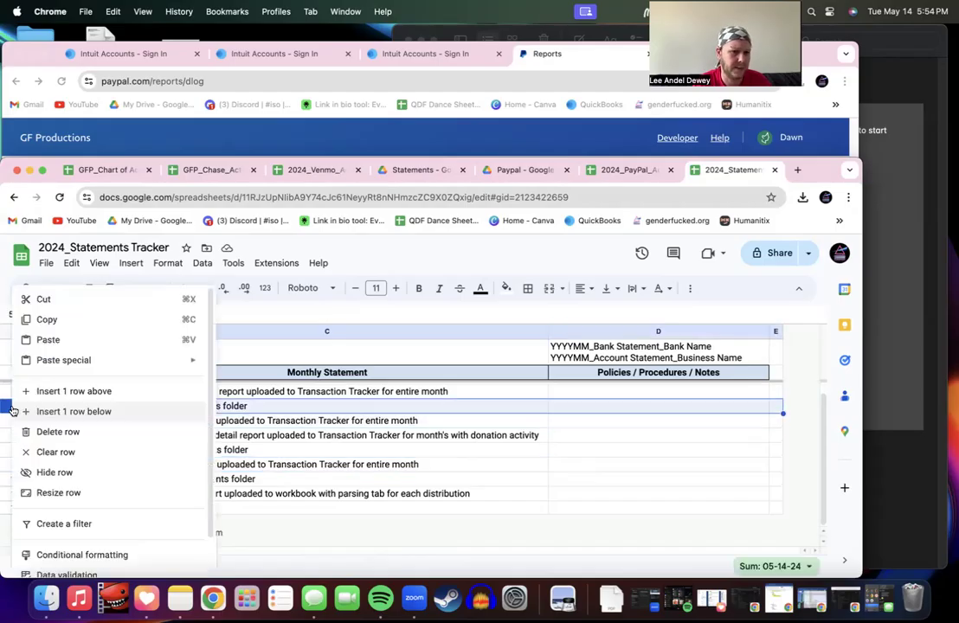
{"action": "left_click", "coordinate": [74, 411]}
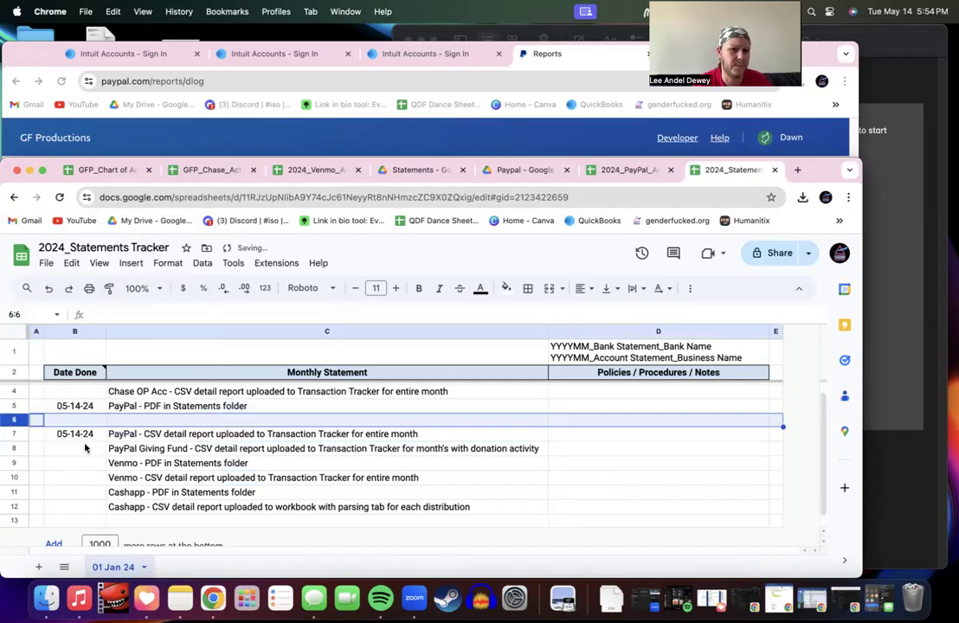
{"action": "left_click", "coordinate": [153, 412]}
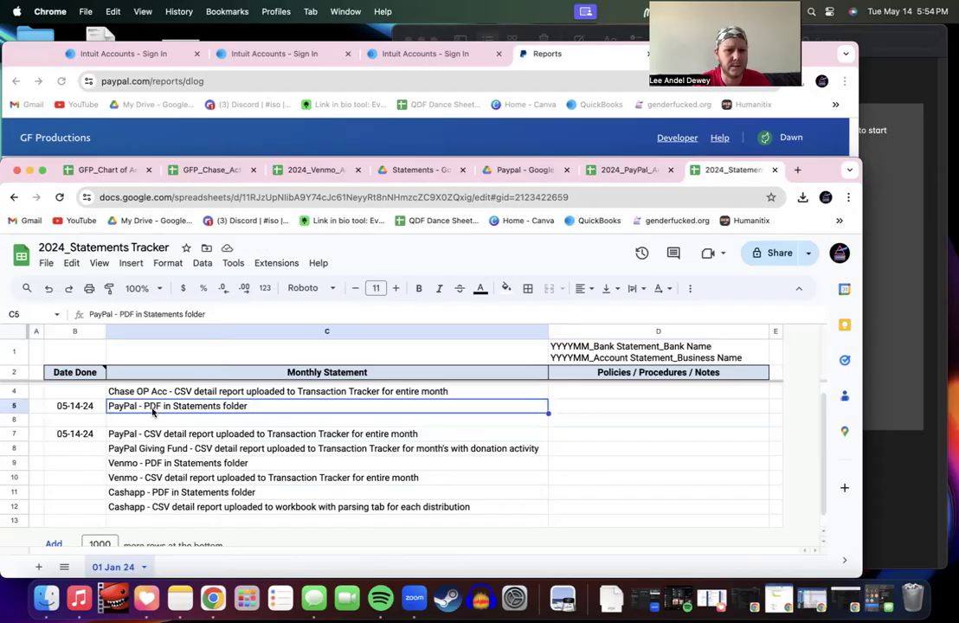
Step: Copy the PayPal CSV item into C6 and change its ending to 'Statements folder'
{"action": "left_click", "coordinate": [144, 430]}
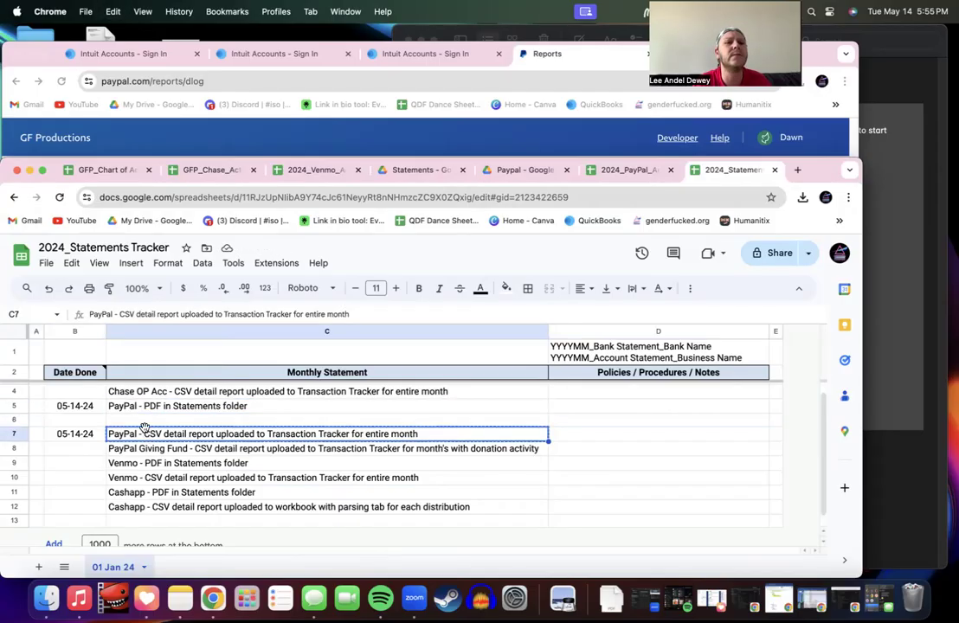
{"action": "left_click", "coordinate": [145, 422]}
{"action": "type", "text": "PayPal - CSV detail report uploaded to Transaction Tracker for entire month"}
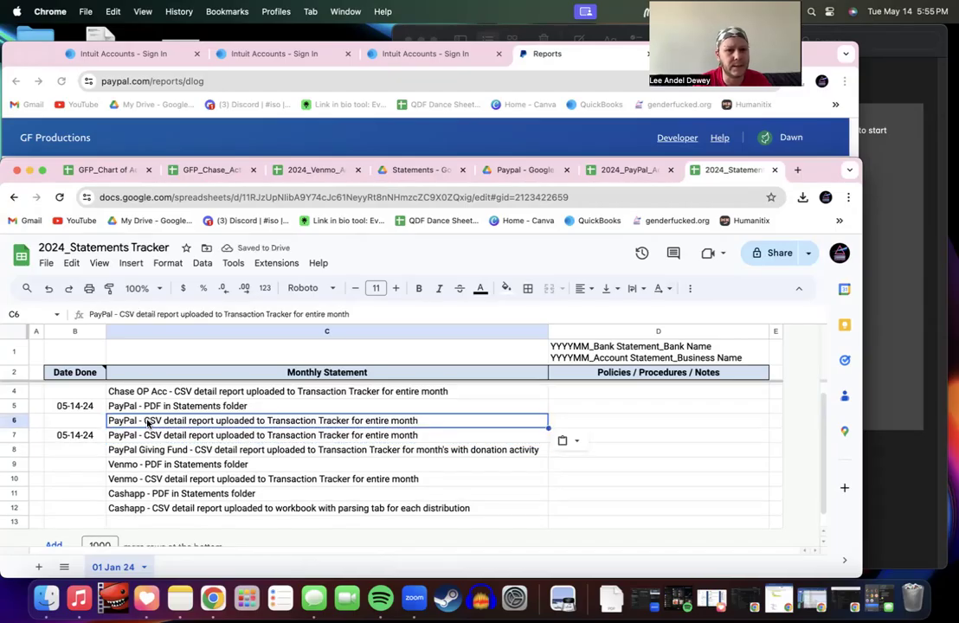
{"action": "double_click", "coordinate": [147, 421]}
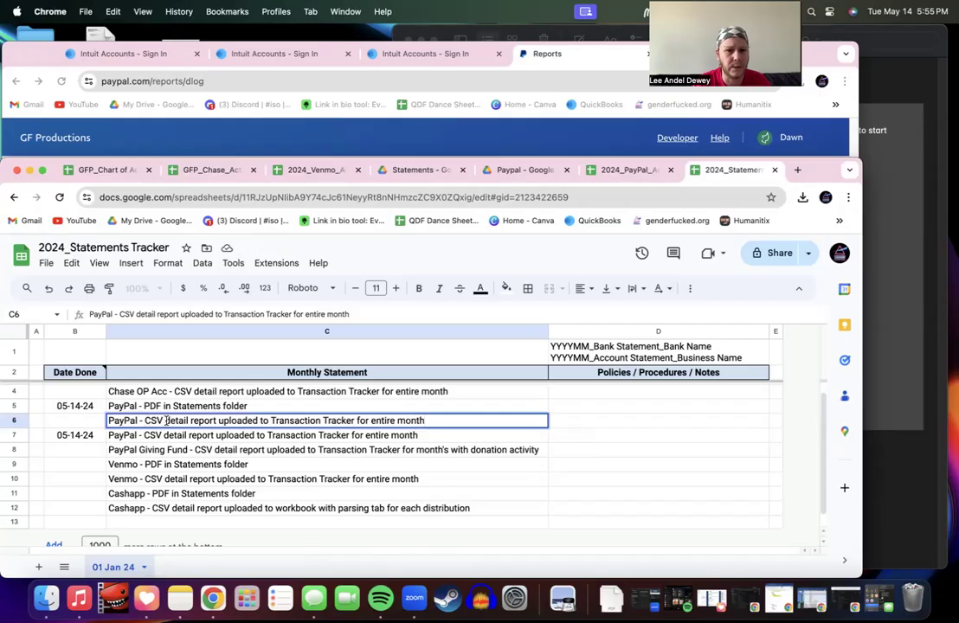
{"action": "left_click_drag", "start_coordinate": [167, 421], "coordinate": [448, 420]}
{"action": "left_click", "coordinate": [305, 421]}
{"action": "type", "text": "stas"}
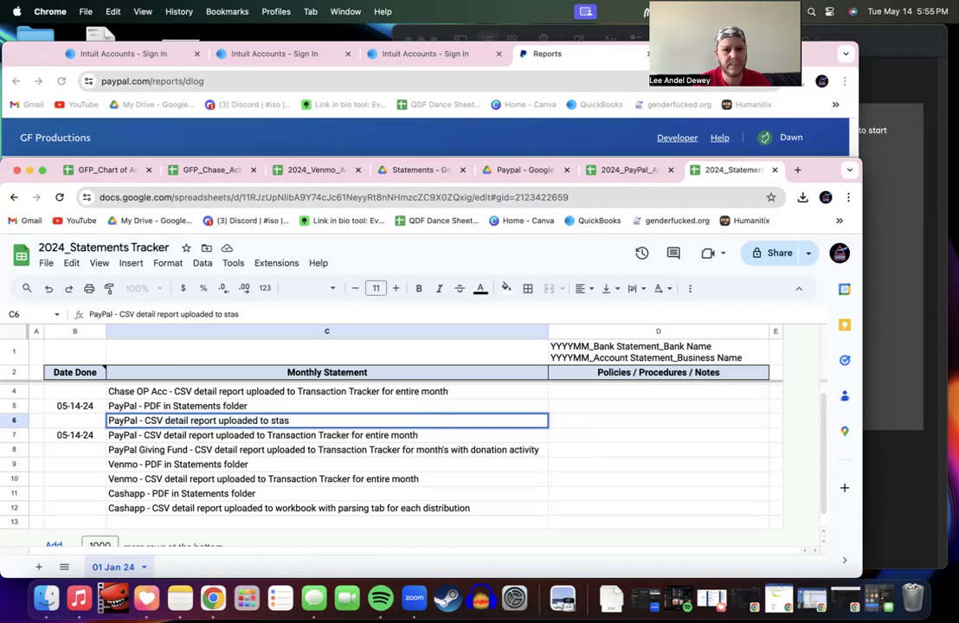
{"action": "key", "text": "BackSpace"}
{"action": "type", "text": "tement"}
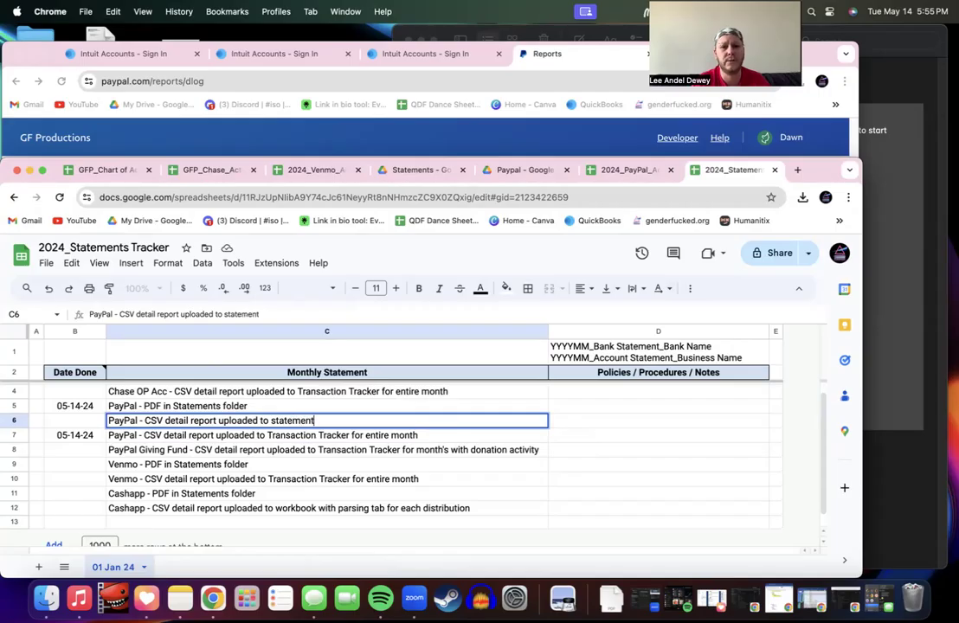
{"action": "type", "text": "ments folder"}
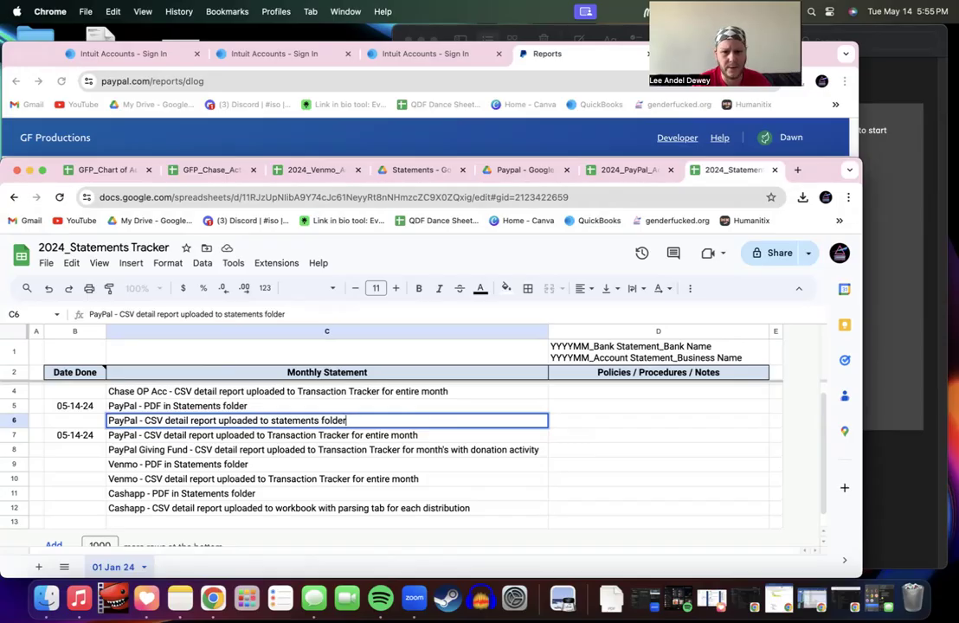
{"action": "key", "text": "Return"}
{"action": "double_click", "coordinate": [296, 420]}
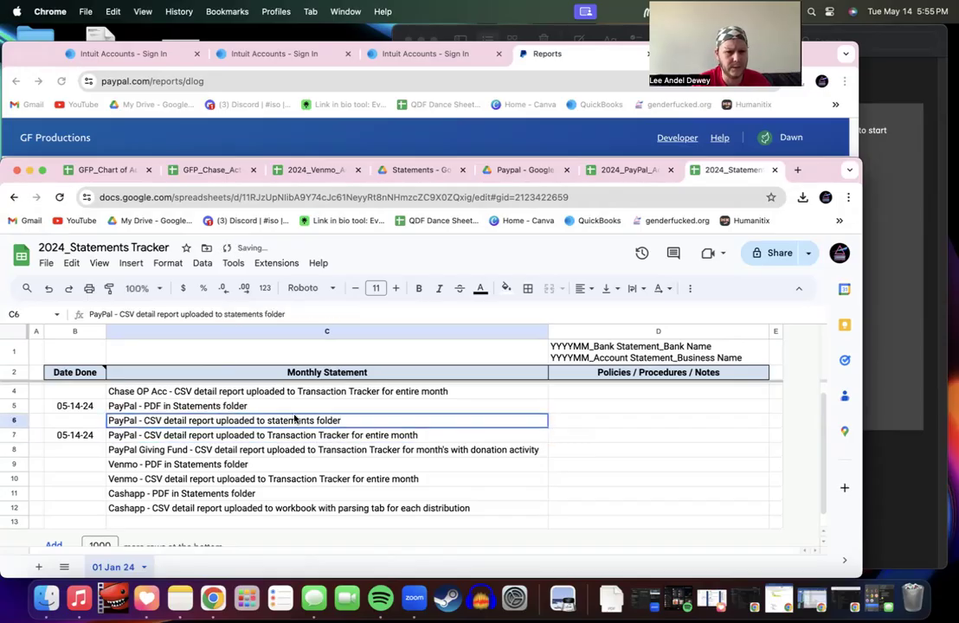
{"action": "left_click_drag", "start_coordinate": [271, 421], "coordinate": [277, 420]}
{"action": "key", "text": "BackSpace"}
{"action": "type", "text": "S"}
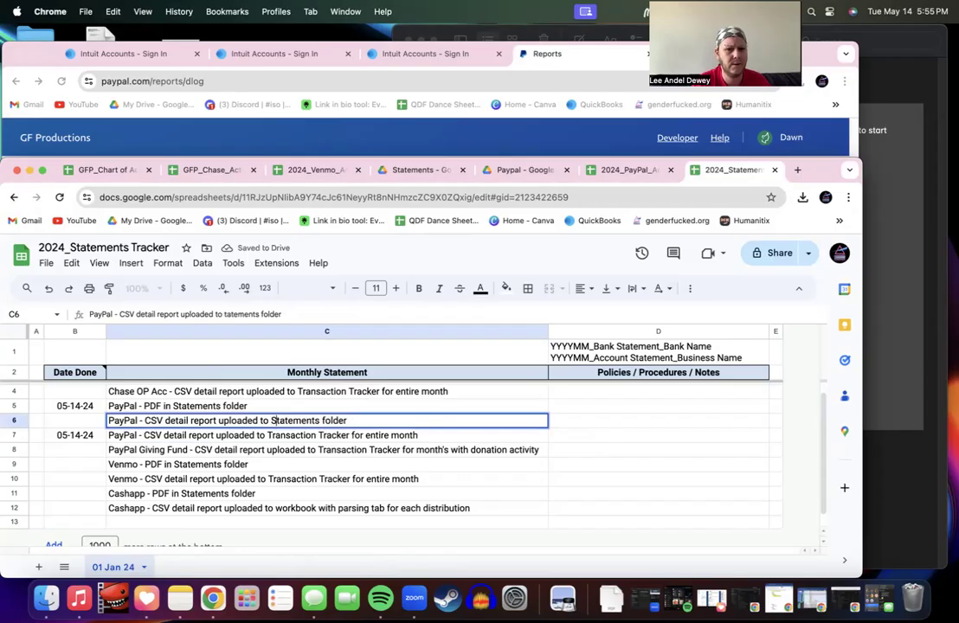
Step: Capitalise 'folder' to 'Folder' in the row 6 checklist item
{"action": "left_click", "coordinate": [326, 421]}
{"action": "key", "text": "BackSpace"}
{"action": "type", "text": "F"}
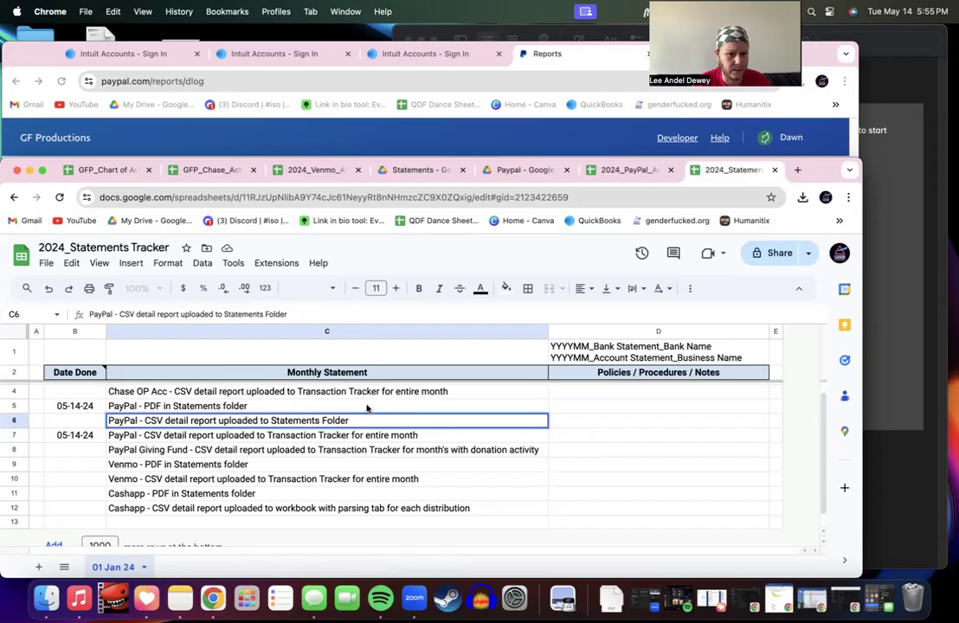
{"action": "key", "text": "shift+Return"}
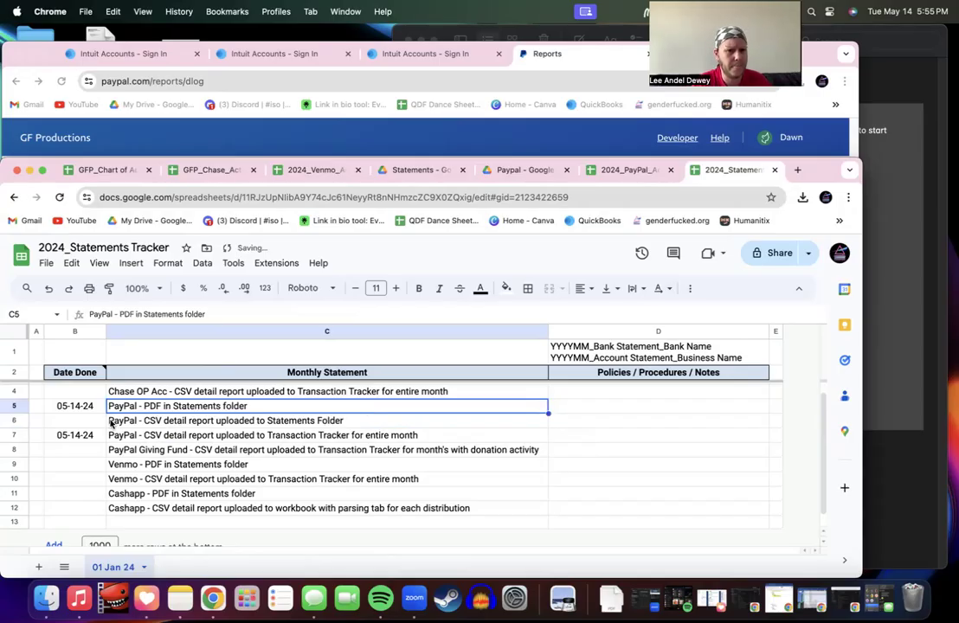
Step: Copy the 05-14-24 date from B5 into B6
{"action": "left_click", "coordinate": [78, 421]}
{"action": "left_click", "coordinate": [78, 404]}
{"action": "key", "text": "super+c"}
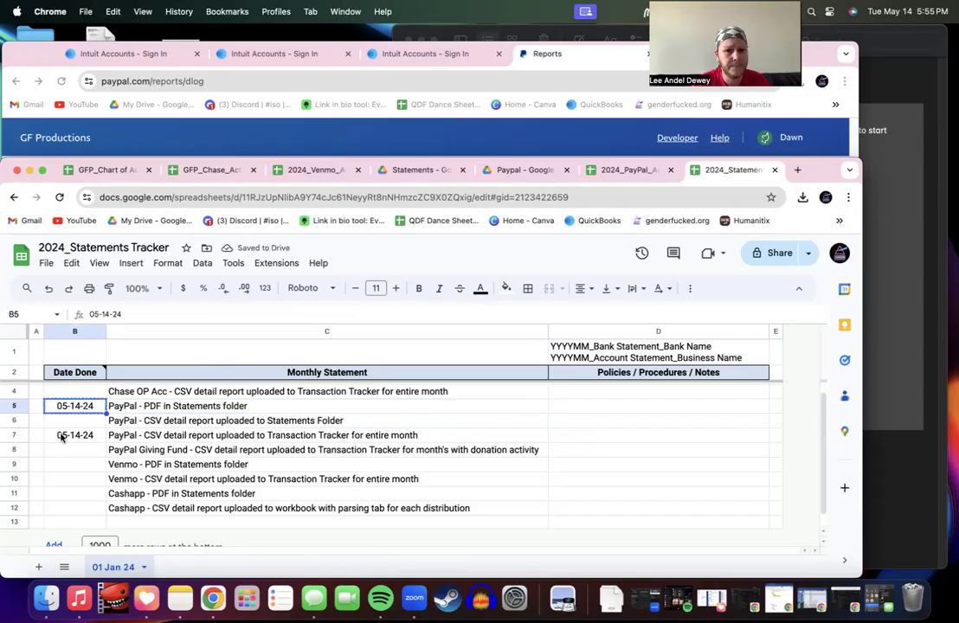
{"action": "left_click", "coordinate": [73, 422]}
{"action": "key", "text": "super+v"}
{"action": "left_click", "coordinate": [150, 420]}
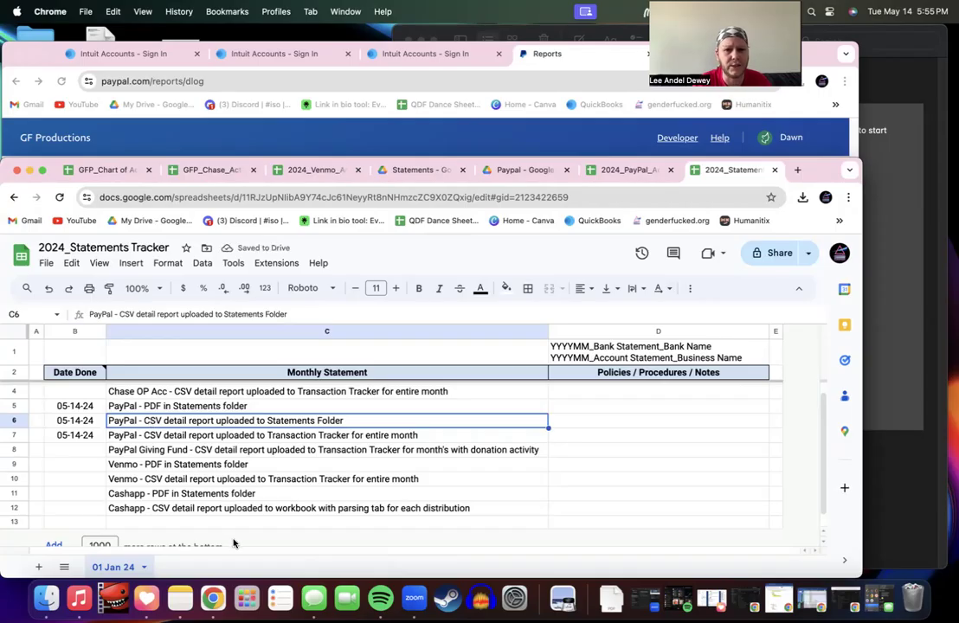
Step: Replace 'Transaction' with 'Activity' in the row 7 PayPal CSV item
{"action": "double_click", "coordinate": [235, 439]}
{"action": "left_click_drag", "start_coordinate": [272, 436], "coordinate": [322, 437]}
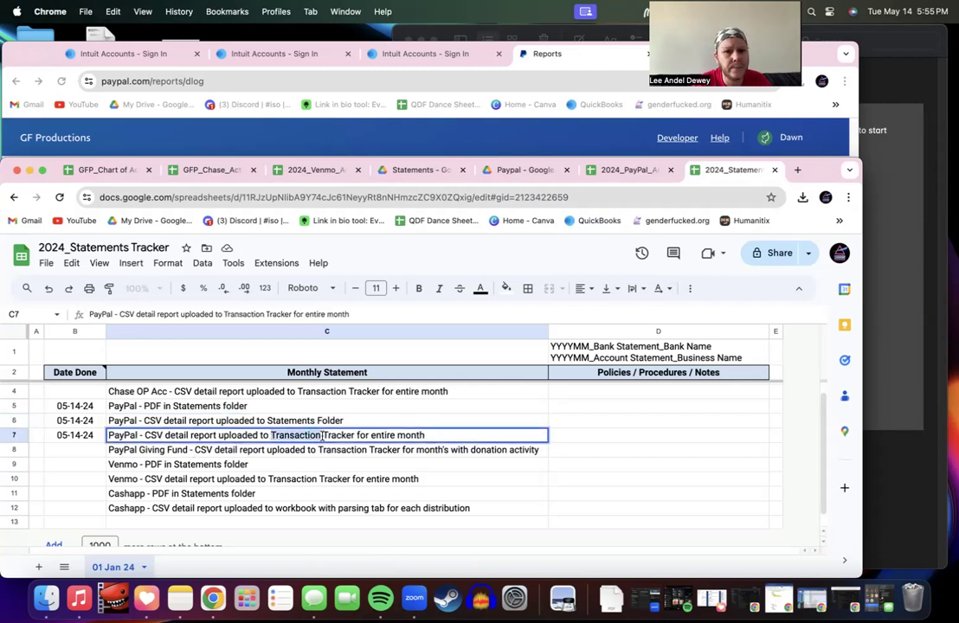
{"action": "type", "text": "Ativity T"}
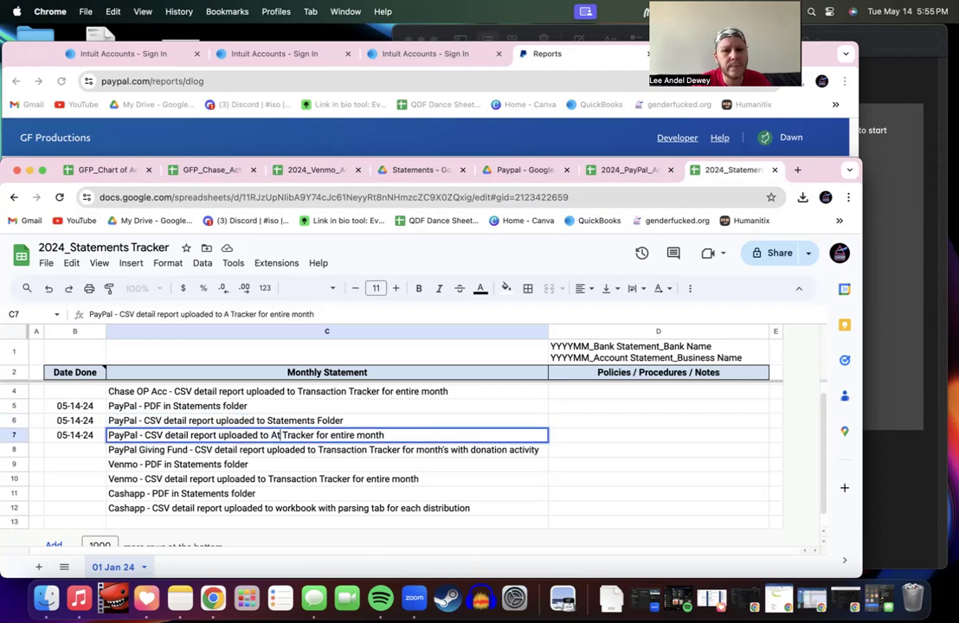
{"action": "key", "text": "BackSpace"}
{"action": "key", "text": "BackSpace"}
{"action": "key", "text": "BackSpace"}
{"action": "key", "text": "BackSpace"}
{"action": "key", "text": "BackSpace"}
{"action": "key", "text": "BackSpace"}
{"action": "key", "text": "BackSpace"}
{"action": "key", "text": "BackSpace"}
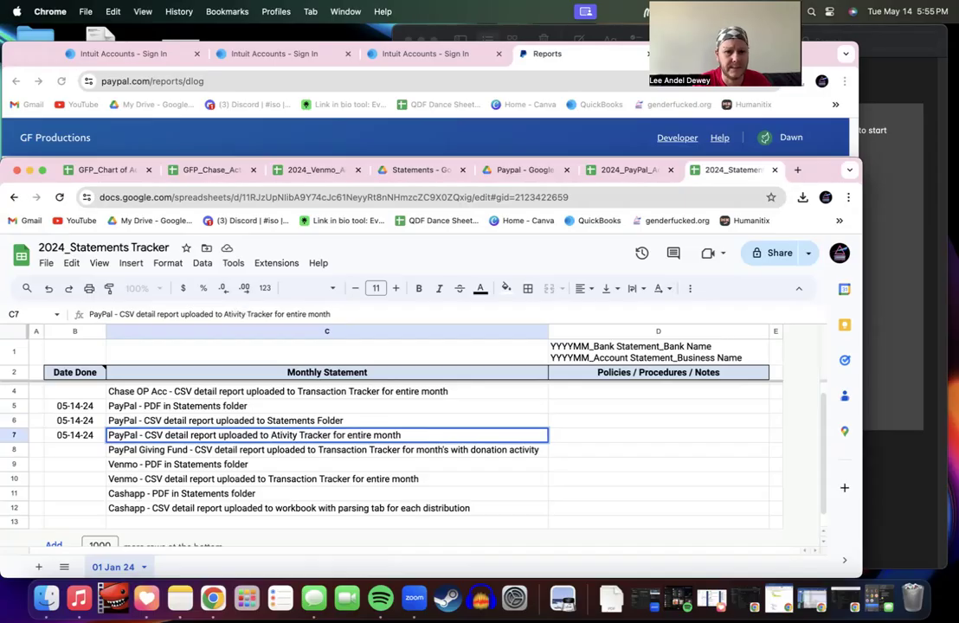
{"action": "type", "text": "cr"}
{"action": "key", "text": "BackSpace"}
{"action": "type", "text": "tiv"}
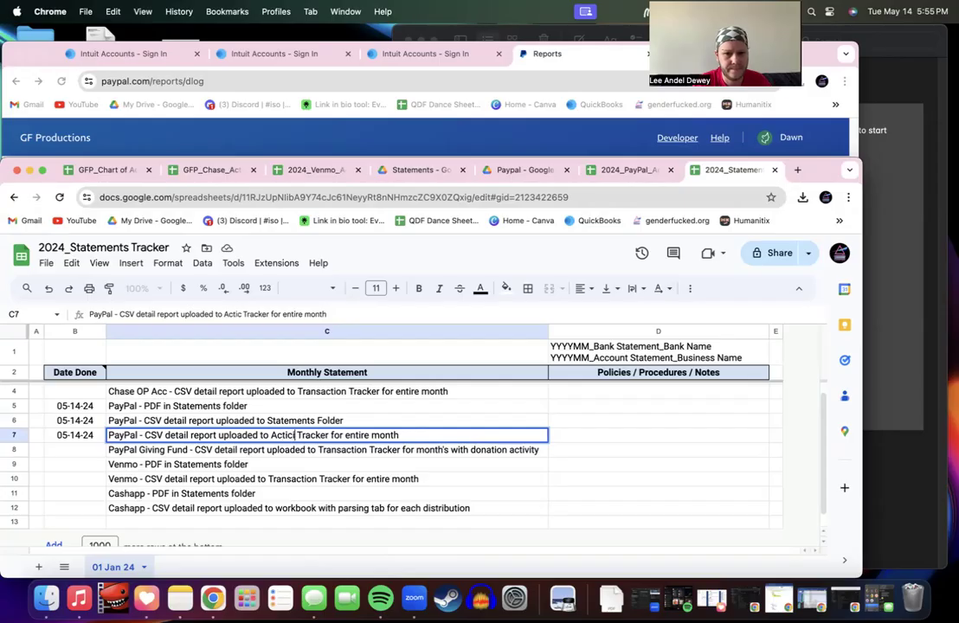
{"action": "type", "text": "ity"}
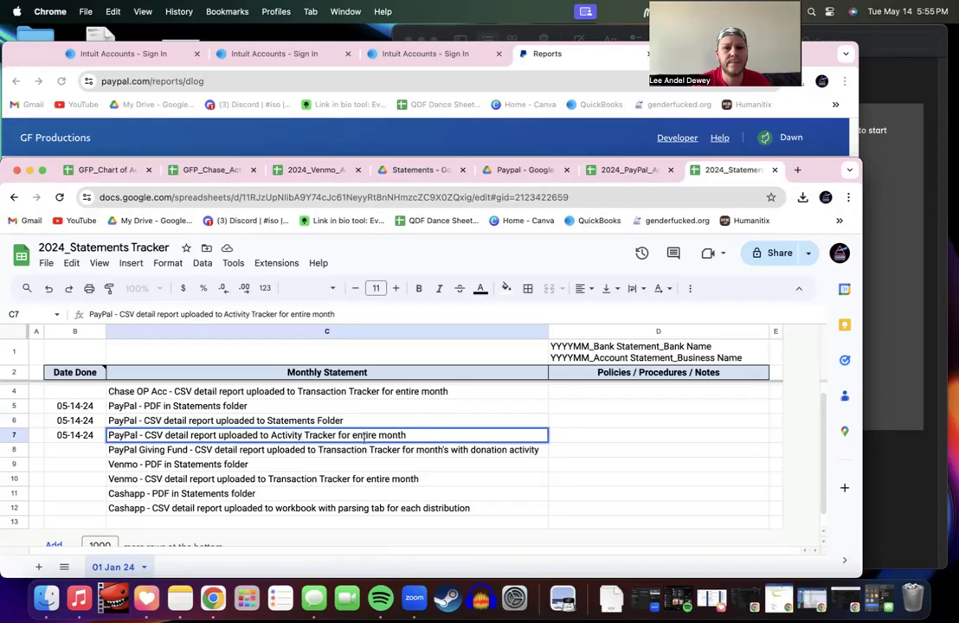
{"action": "left_click", "coordinate": [373, 424]}
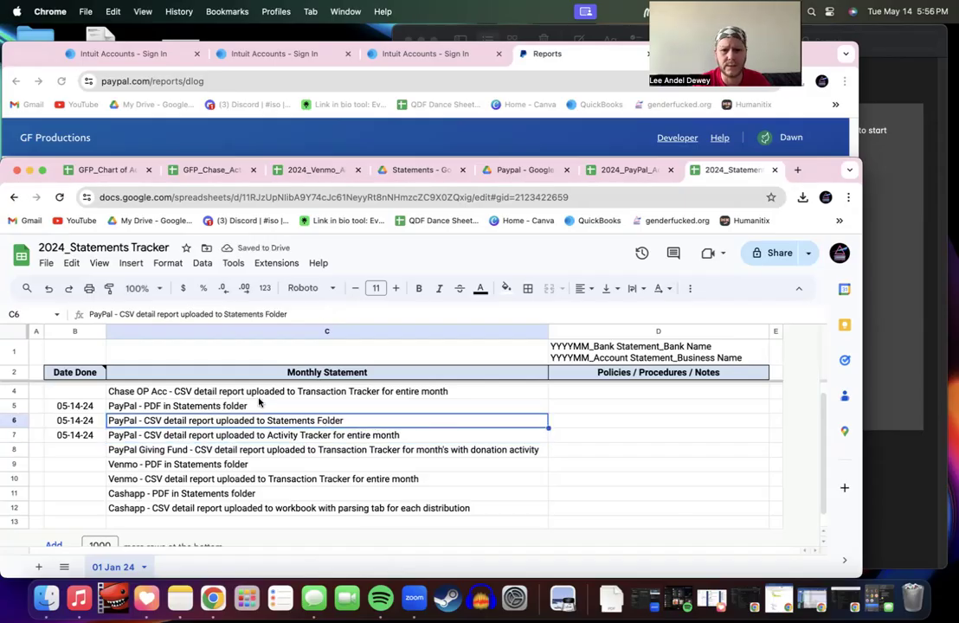
Step: Note 'Single CSV with no notes or formatting' in D6
{"action": "left_click", "coordinate": [610, 411]}
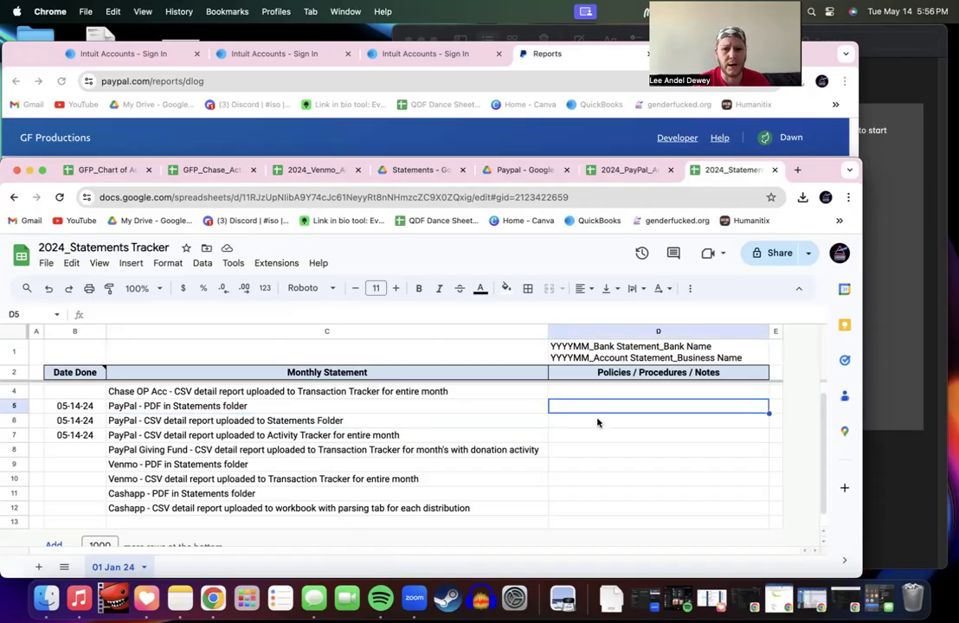
{"action": "left_click", "coordinate": [597, 423]}
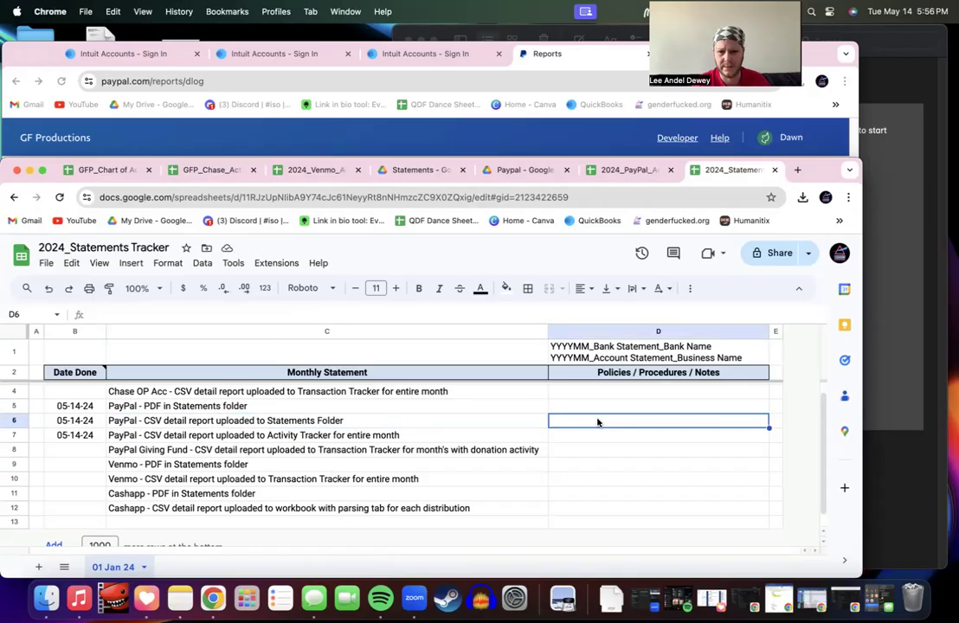
{"action": "type", "text": "S"}
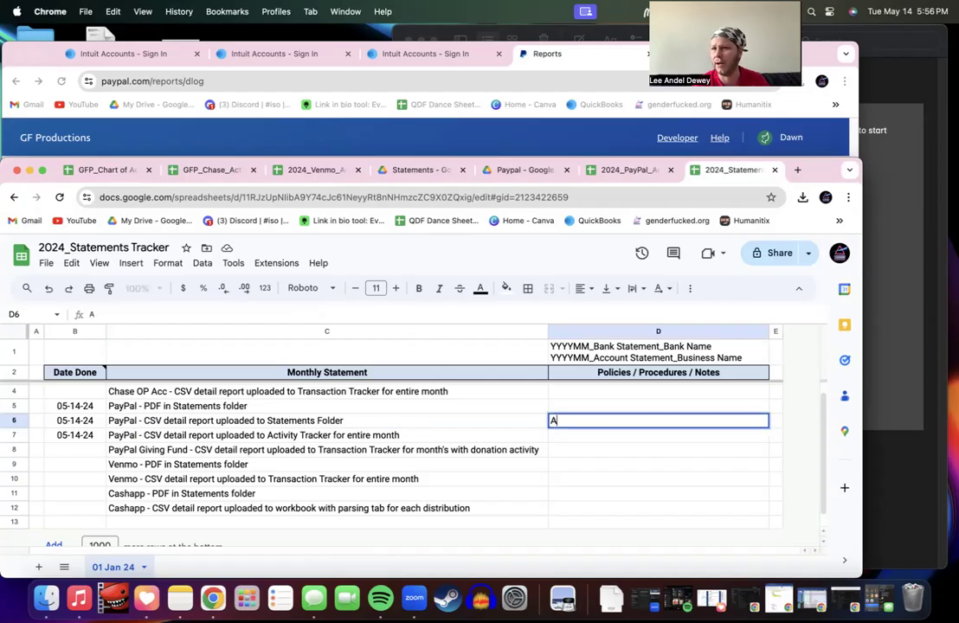
{"action": "type", "text": "ingl"}
{"action": "key", "text": "BackSpace"}
{"action": "type", "text": "gle CSV "}
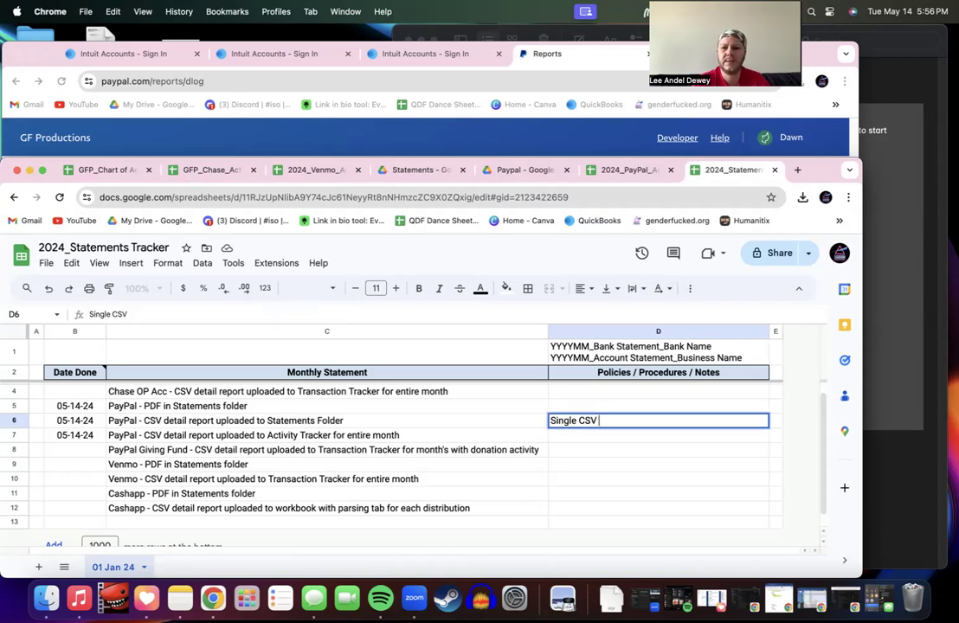
{"action": "type", "text": "with no "}
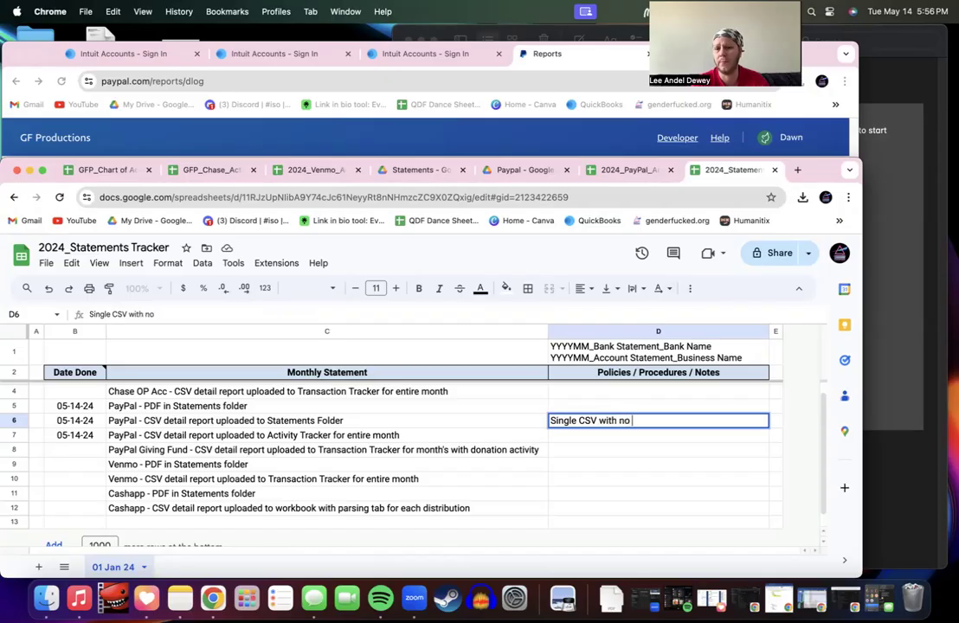
{"action": "type", "text": "notes"}
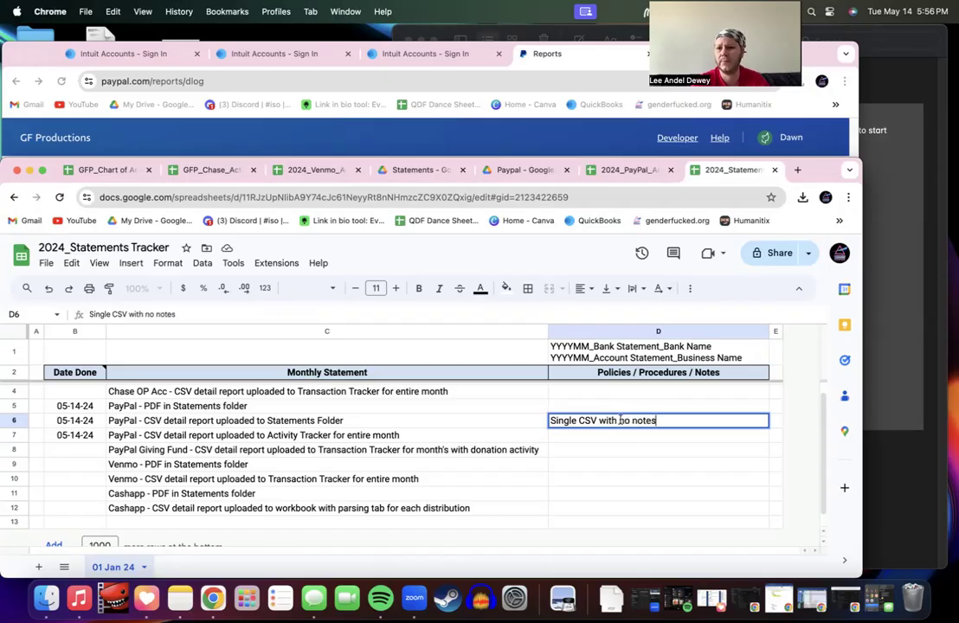
{"action": "type", "text": " or formatting"}
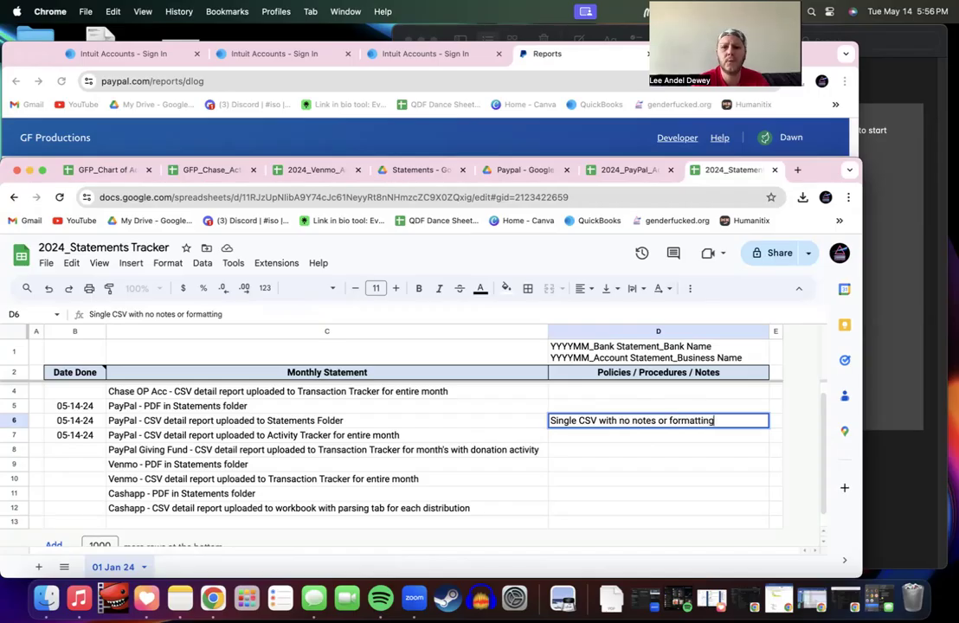
{"action": "left_click", "coordinate": [648, 405]}
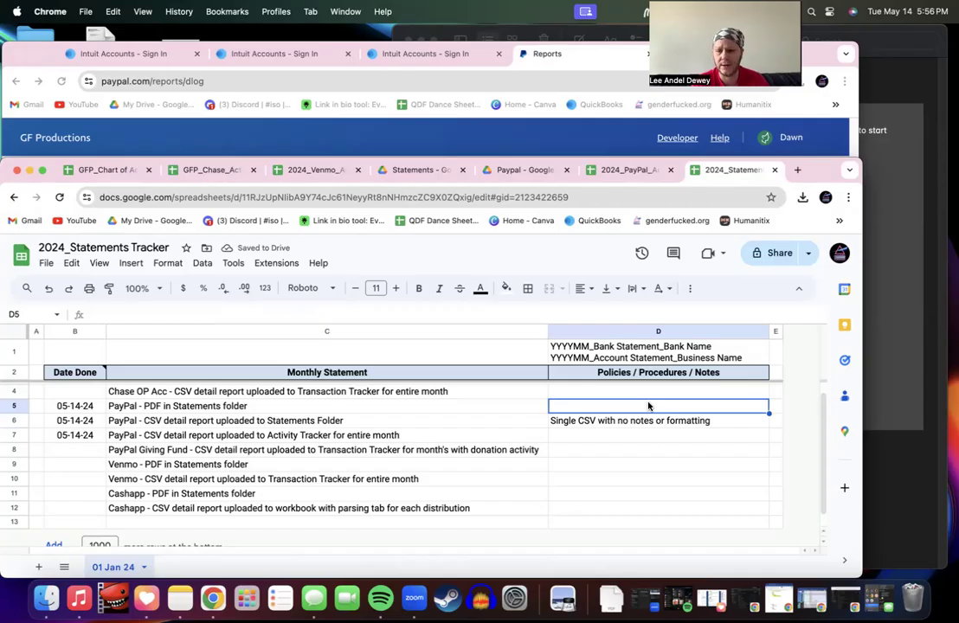
Step: Note 'CSV uploaded to monthly tab in yearly activity tracker used for entry' in D7
{"action": "left_click", "coordinate": [109, 438]}
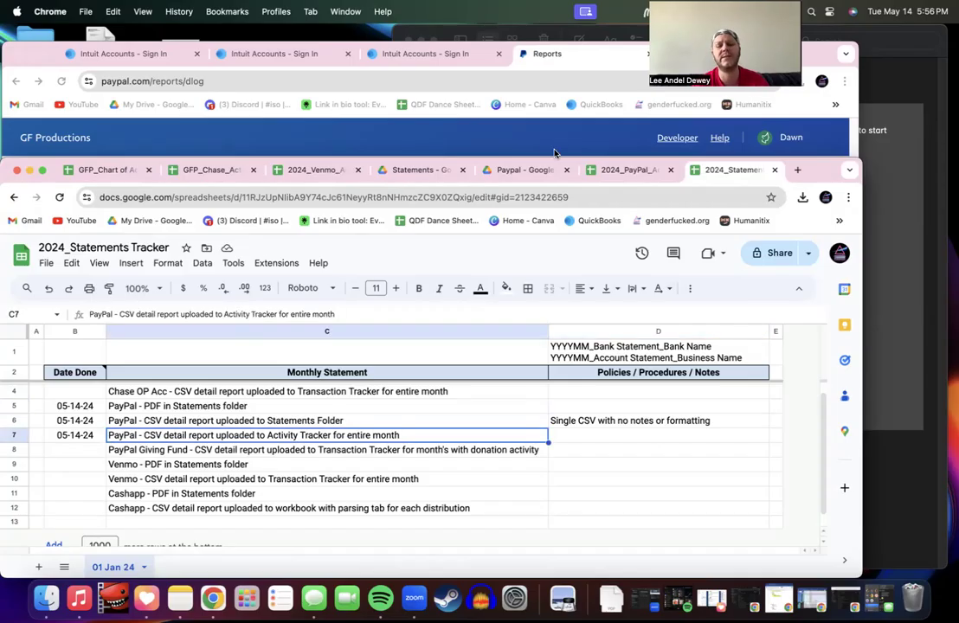
{"action": "left_click", "coordinate": [651, 421]}
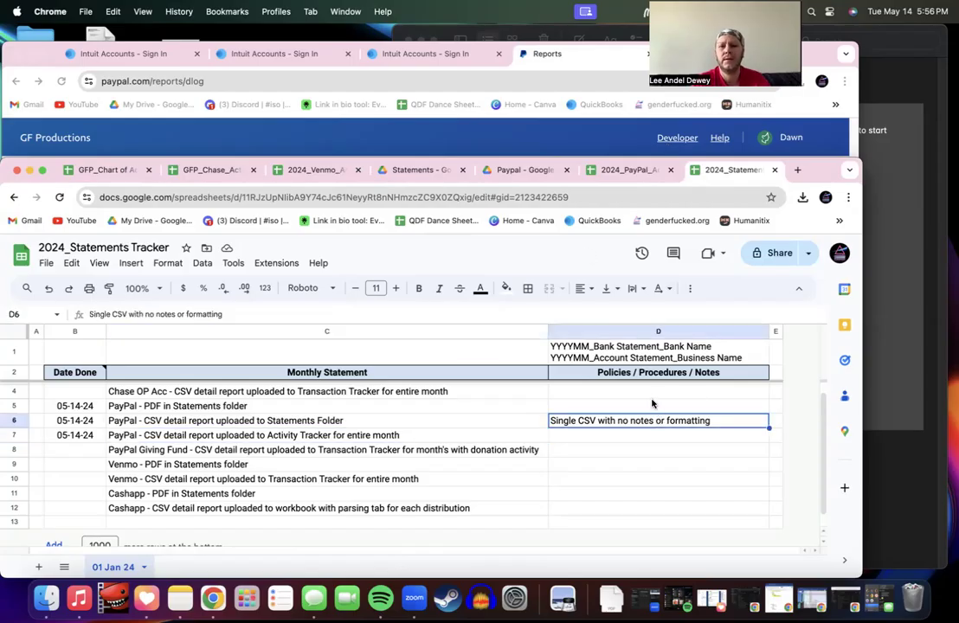
{"action": "key", "text": "Down"}
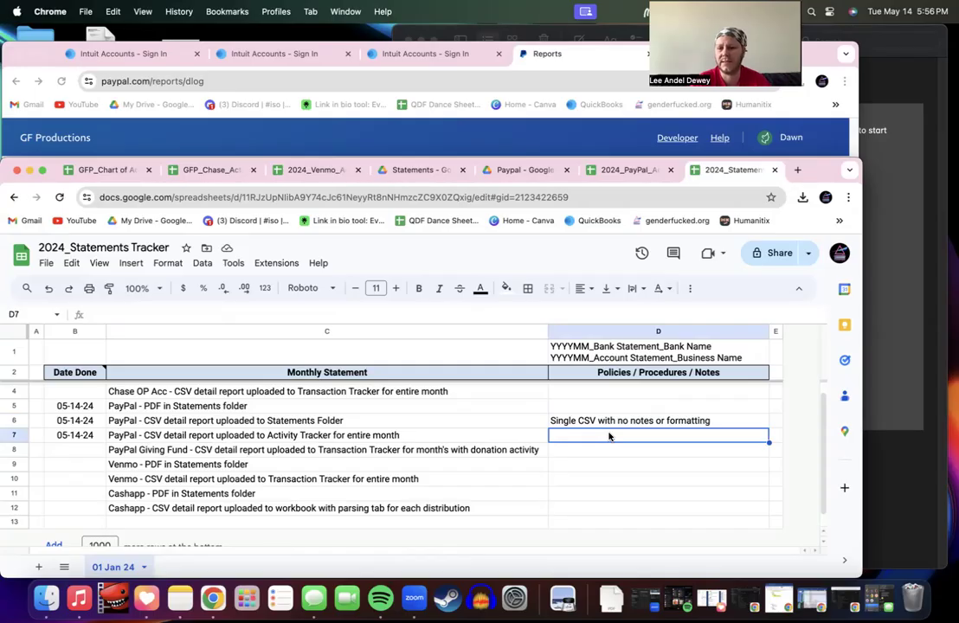
{"action": "type", "text": "CSV uploa"}
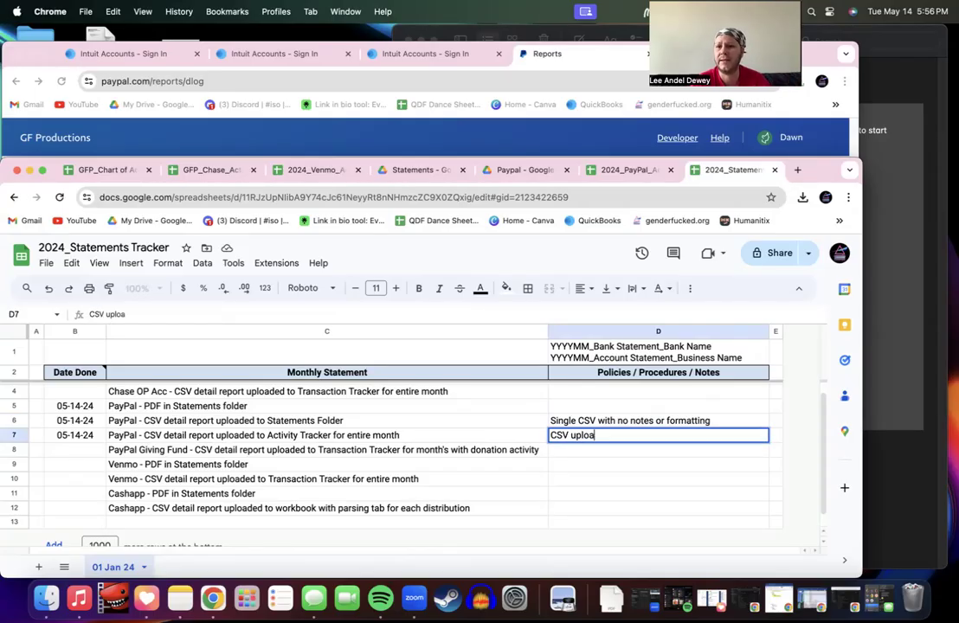
{"action": "type", "text": "ded to month"}
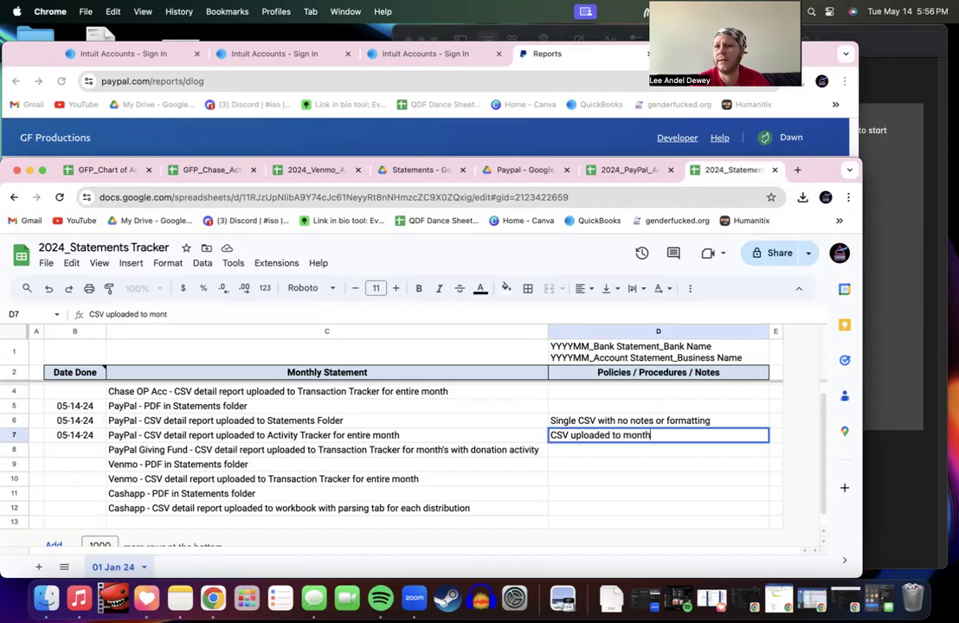
{"action": "type", "text": "ly tab in yearly a"}
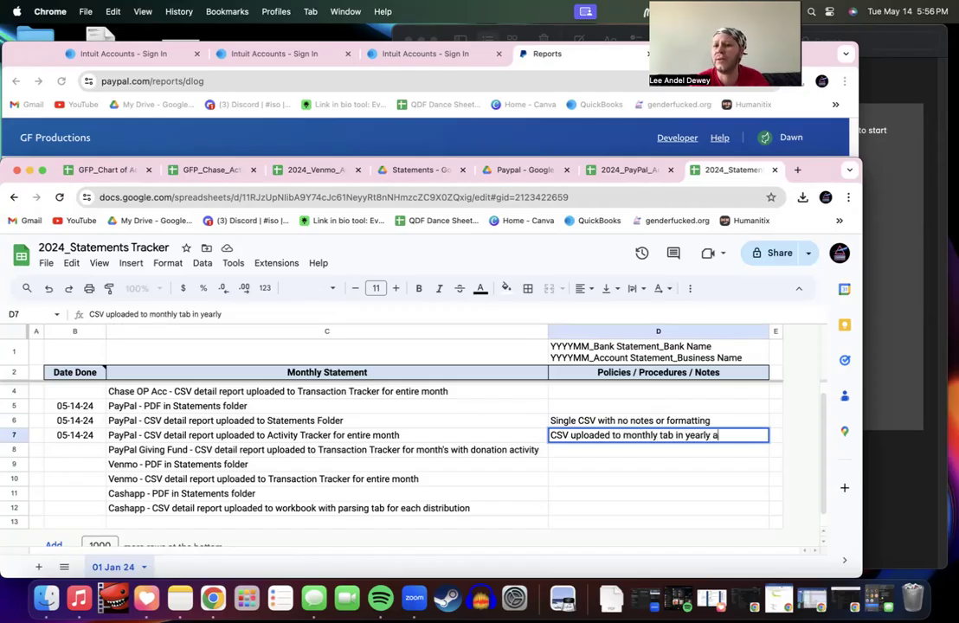
{"action": "type", "text": "ctivity "}
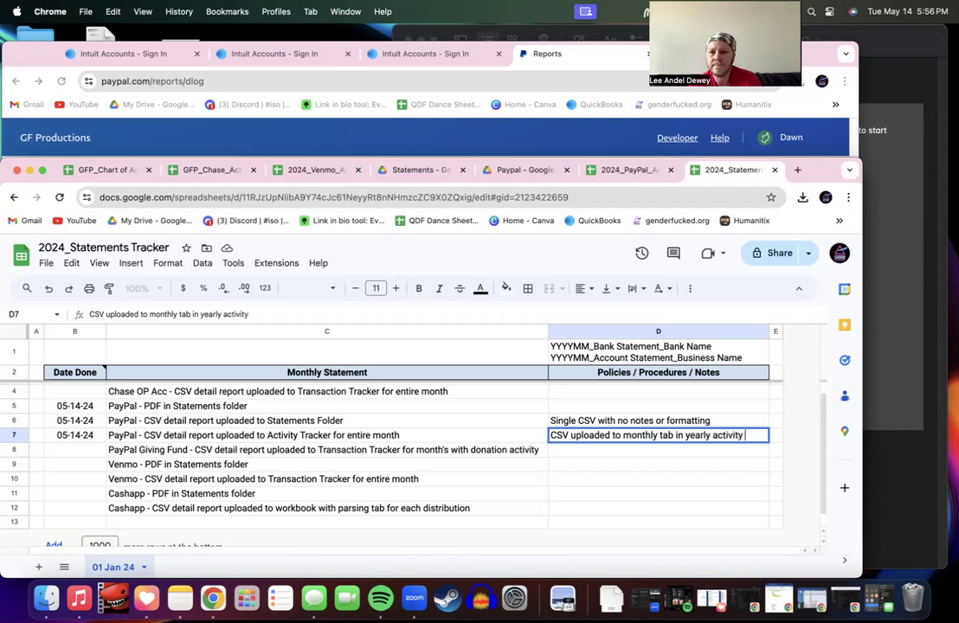
{"action": "type", "text": "tracker used"}
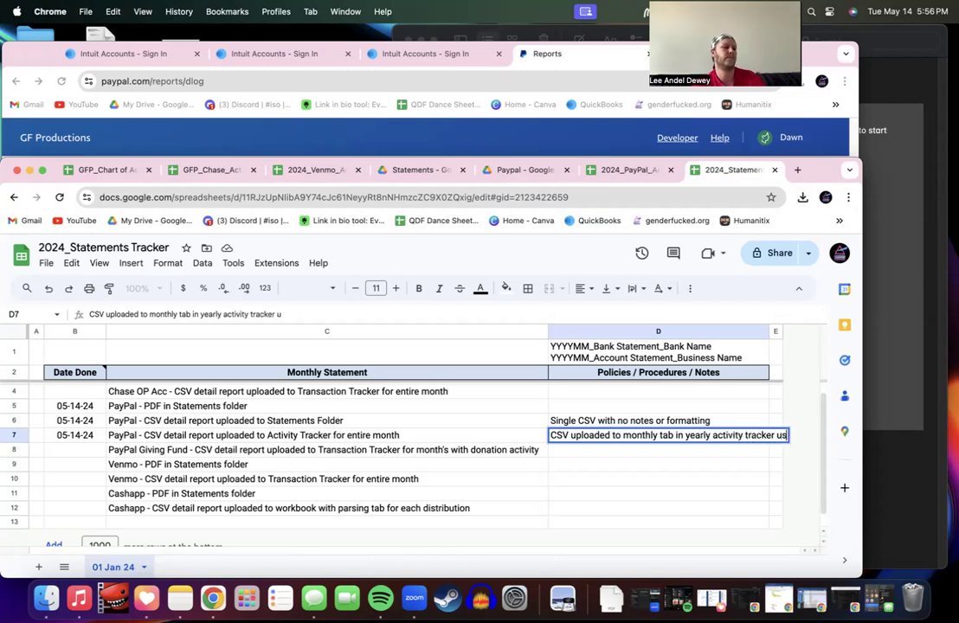
{"action": "type", "text": " for entry"}
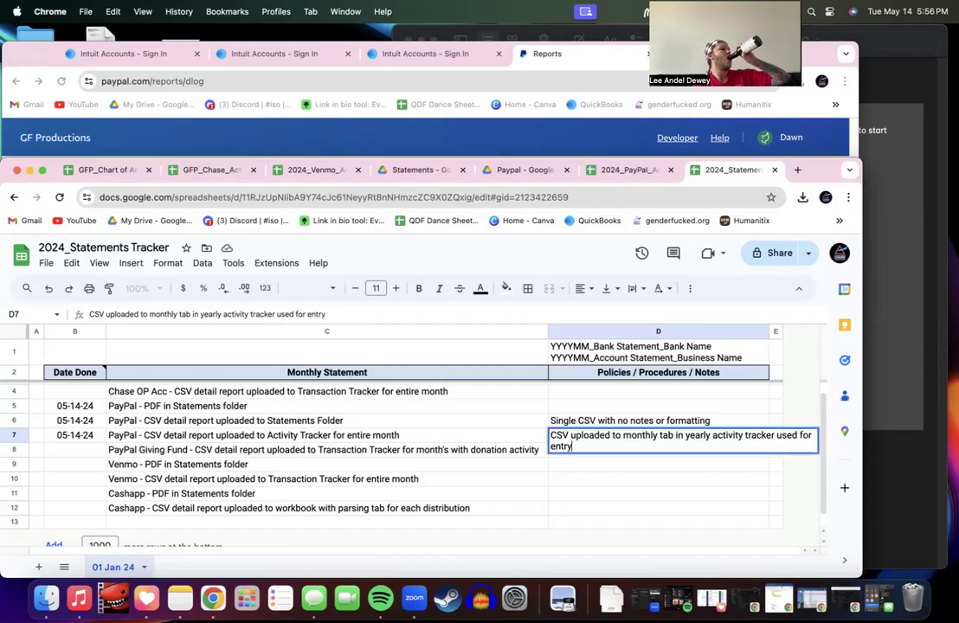
{"action": "left_click", "coordinate": [652, 423]}
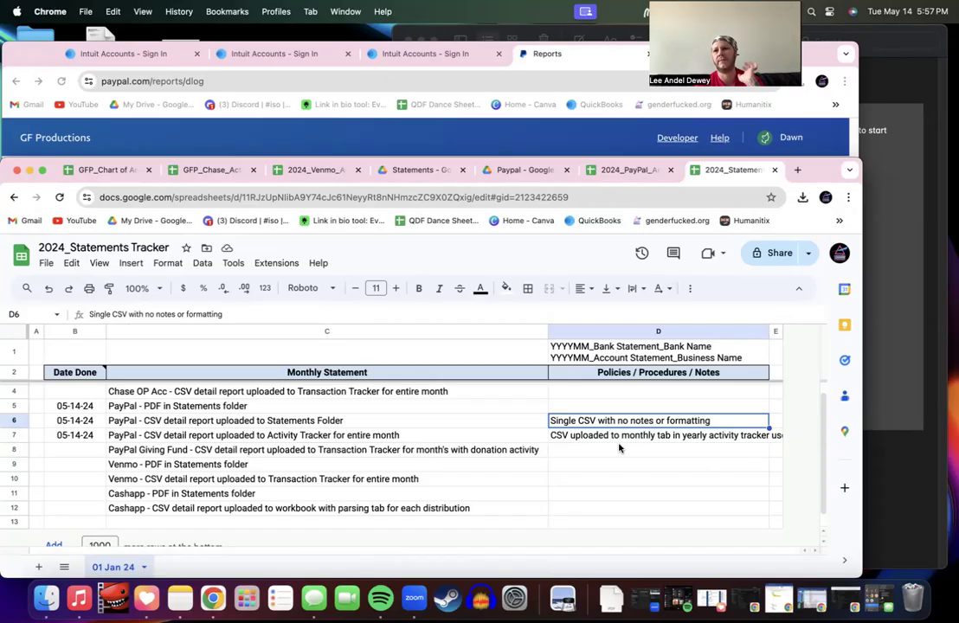
Step: Duplicate the 01 Jan 24 sheet three times
{"action": "right_click", "coordinate": [121, 567]}
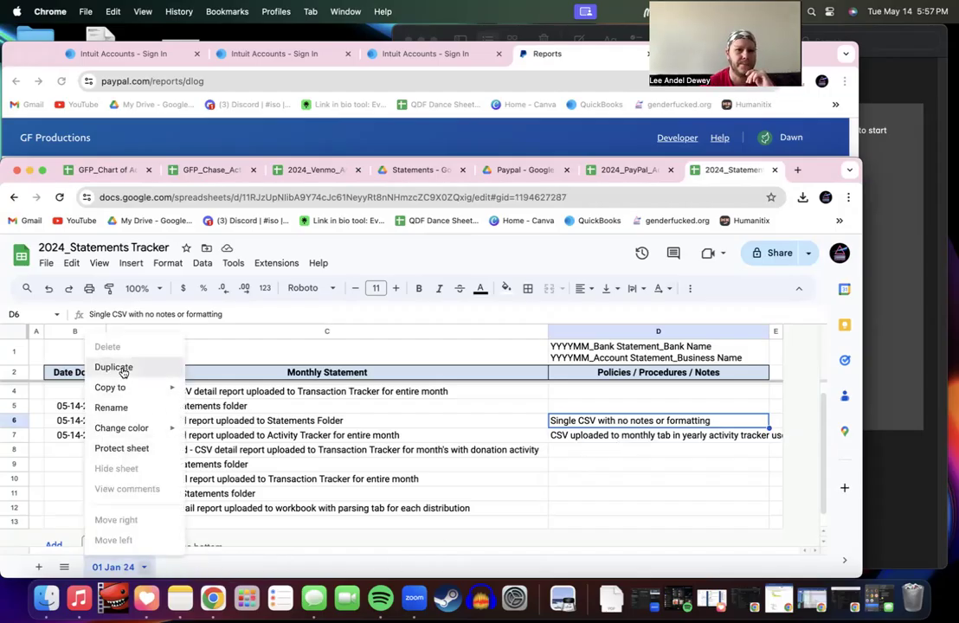
{"action": "left_click", "coordinate": [119, 367]}
{"action": "right_click", "coordinate": [172, 573]}
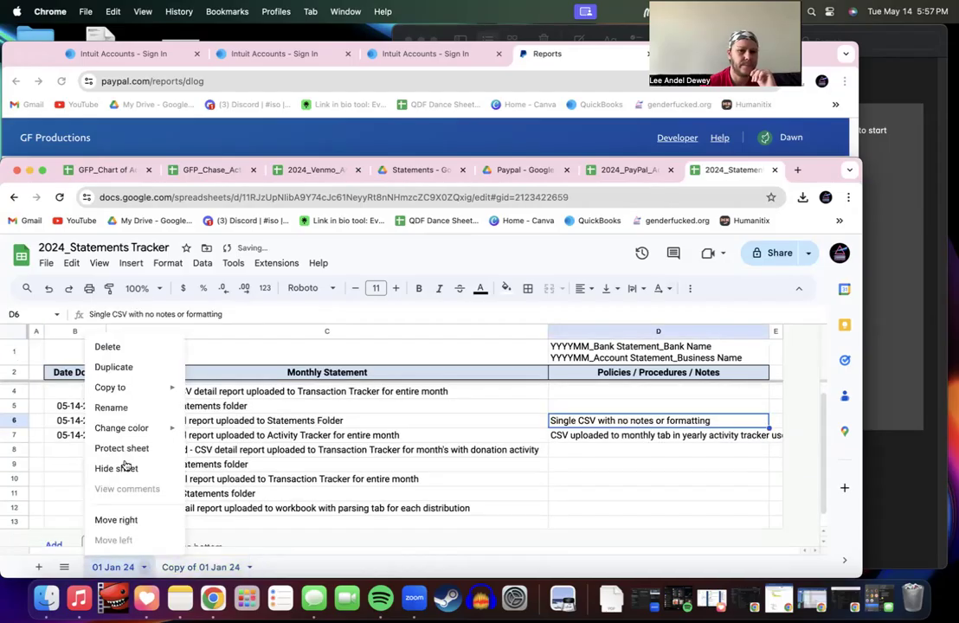
{"action": "left_click", "coordinate": [129, 368]}
{"action": "right_click", "coordinate": [114, 567]}
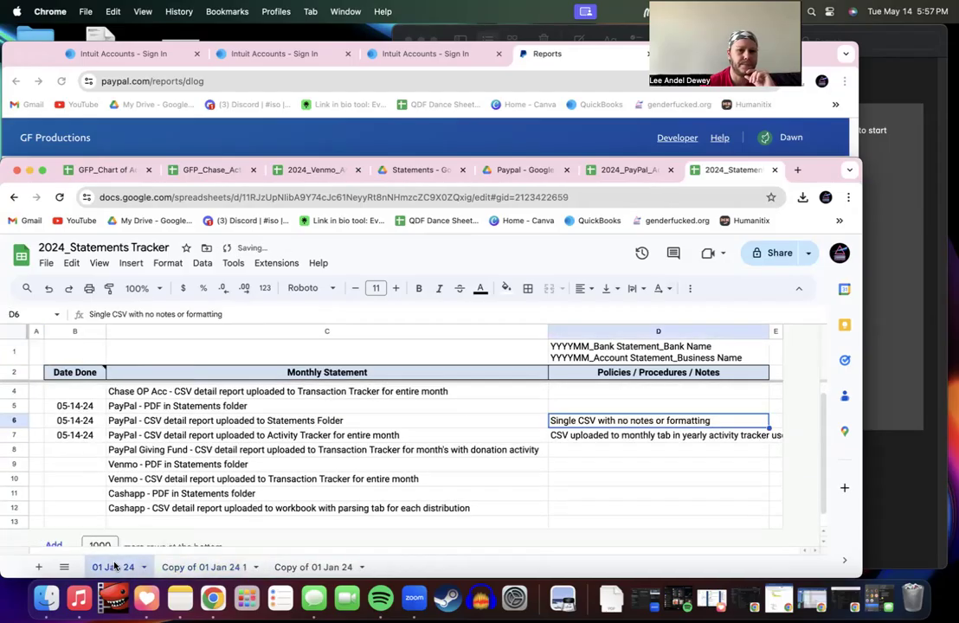
{"action": "left_click", "coordinate": [126, 366]}
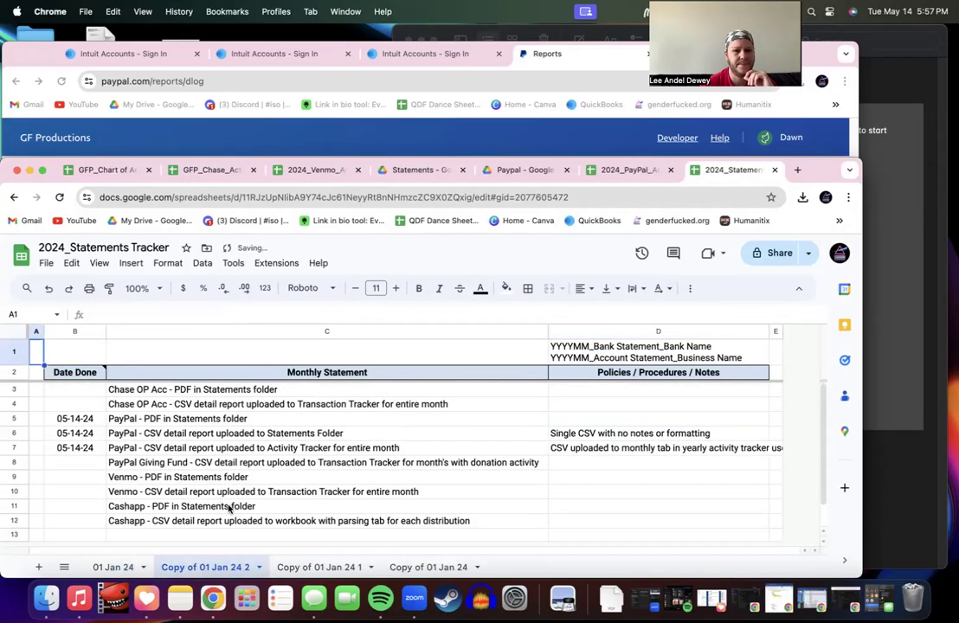
Step: Rename the first copy to 02 Feb 24
{"action": "double_click", "coordinate": [248, 568]}
{"action": "key", "text": "BackSpace"}
{"action": "key", "text": "BackSpace"}
{"action": "key", "text": "Left"}
{"action": "key", "text": "Left"}
{"action": "key", "text": "Left"}
{"action": "key", "text": "BackSpace"}
{"action": "key", "text": "BackSpace"}
{"action": "key", "text": "BackSpace"}
{"action": "type", "text": "Feb"}
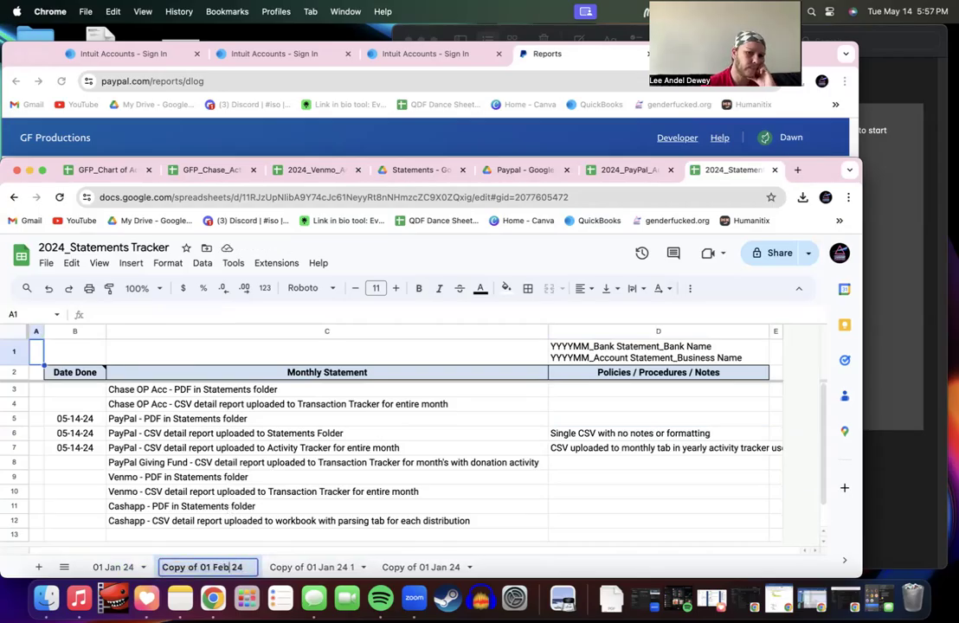
{"action": "key", "text": "BackSpace"}
{"action": "type", "text": "2"}
{"action": "key", "text": "BackSpace"}
{"action": "key", "text": "BackSpace"}
{"action": "key", "text": "BackSpace"}
{"action": "key", "text": "BackSpace"}
{"action": "key", "text": "BackSpace"}
{"action": "key", "text": "BackSpace"}
{"action": "key", "text": "BackSpace"}
{"action": "key", "text": "BackSpace"}
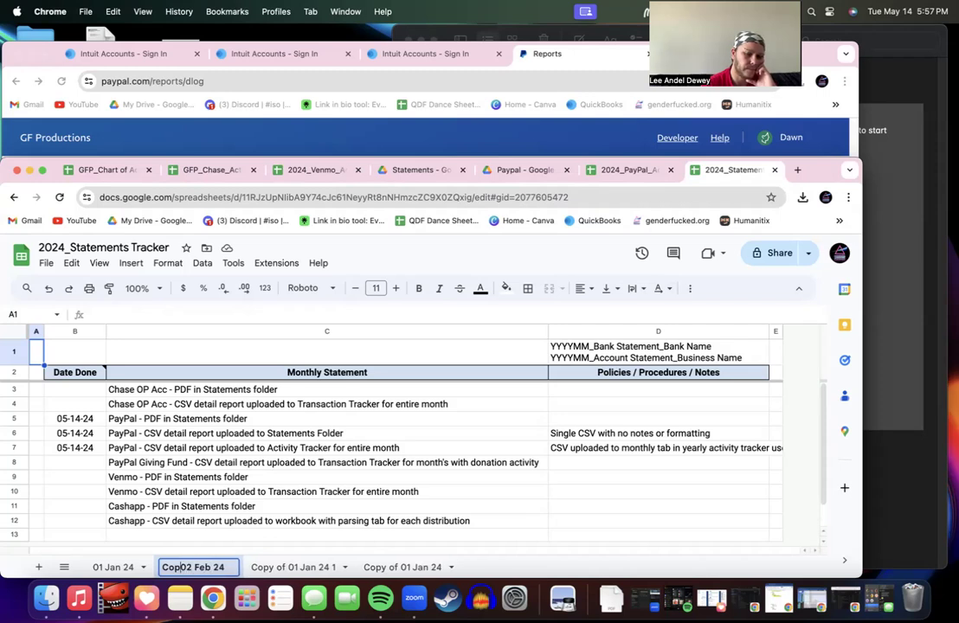
Step: Rename the second copy to 03 Mar 24
{"action": "left_click", "coordinate": [292, 570]}
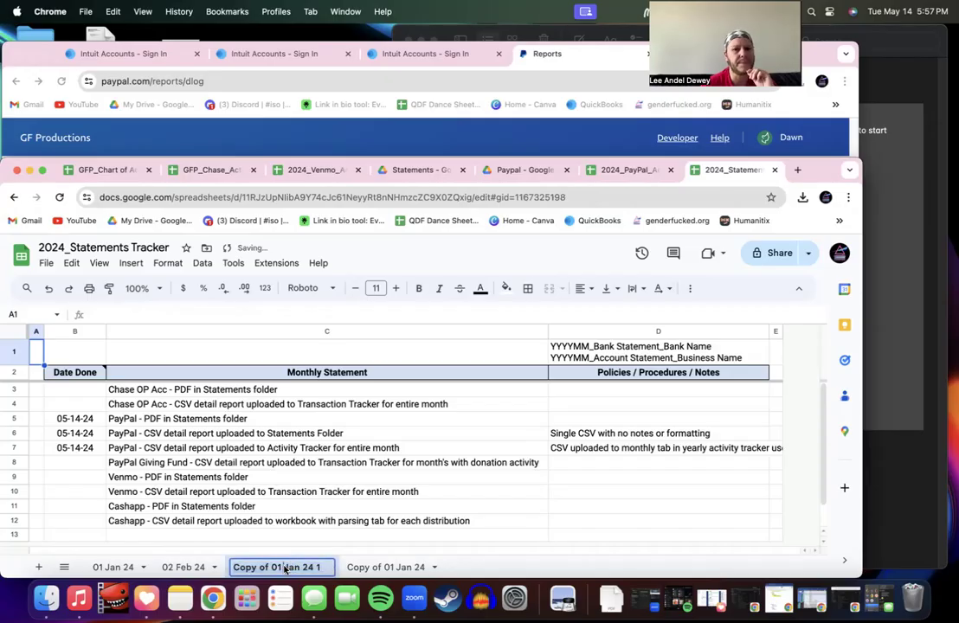
{"action": "key", "text": "BackSpace"}
{"action": "key", "text": "BackSpace"}
{"action": "type", "text": "3"}
{"action": "key", "text": "Right"}
{"action": "key", "text": "Right"}
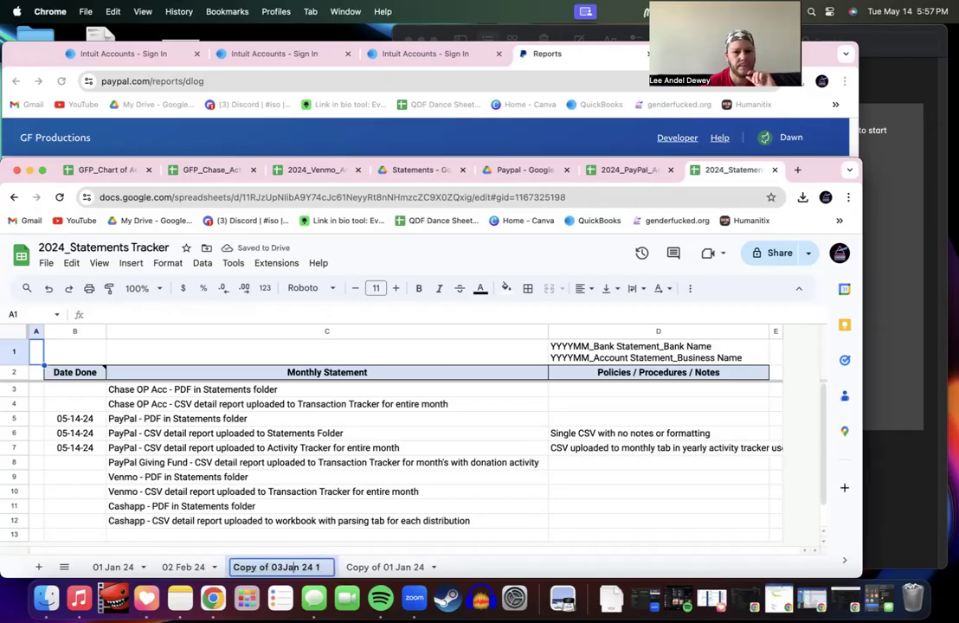
{"action": "key", "text": "BackSpace"}
{"action": "key", "text": "BackSpace"}
{"action": "key", "text": "BackSpace"}
{"action": "type", "text": "Maer"}
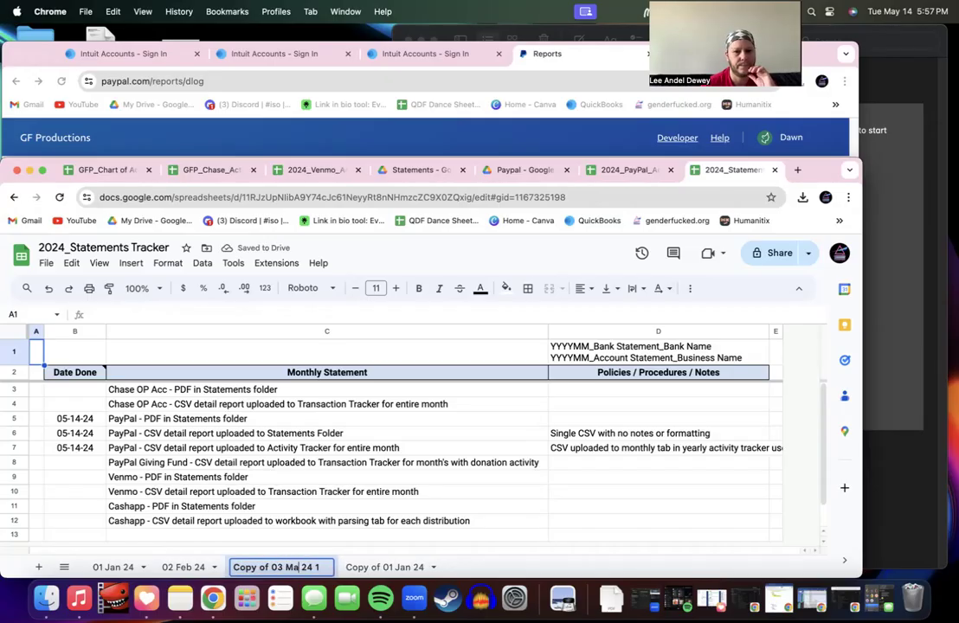
{"action": "key", "text": "BackSpace"}
{"action": "key", "text": "BackSpace"}
{"action": "type", "text": "r"}
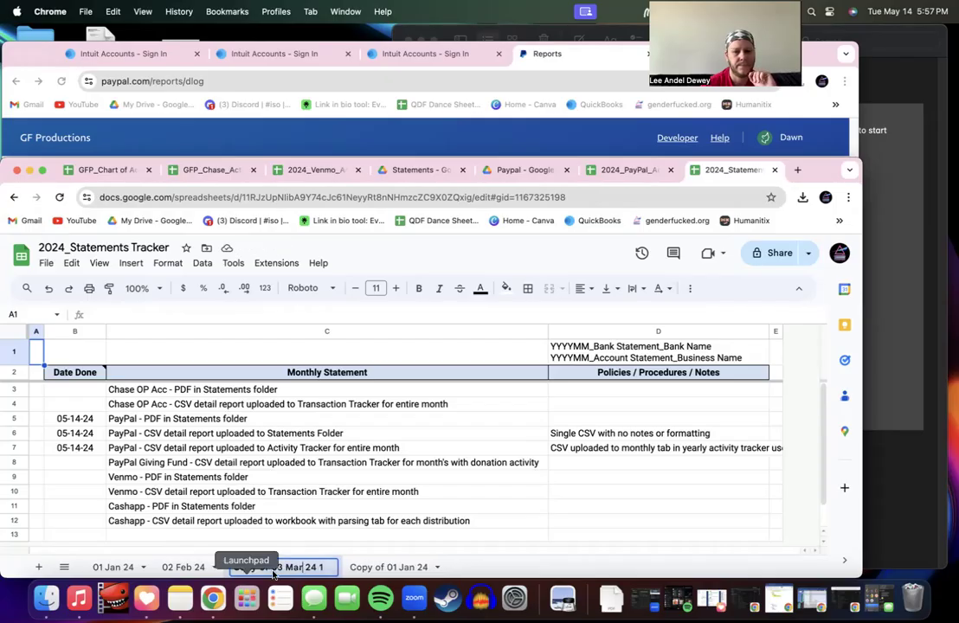
{"action": "key", "text": "Left"}
{"action": "key", "text": "Left"}
{"action": "key", "text": "Left"}
{"action": "key", "text": "Left"}
{"action": "key", "text": "Left"}
{"action": "key", "text": "Left"}
{"action": "key", "text": "BackSpace"}
{"action": "key", "text": "BackSpace"}
{"action": "key", "text": "BackSpace"}
{"action": "key", "text": "BackSpace"}
{"action": "key", "text": "BackSpace"}
{"action": "key", "text": "BackSpace"}
{"action": "key", "text": "BackSpace"}
{"action": "key", "text": "BackSpace"}
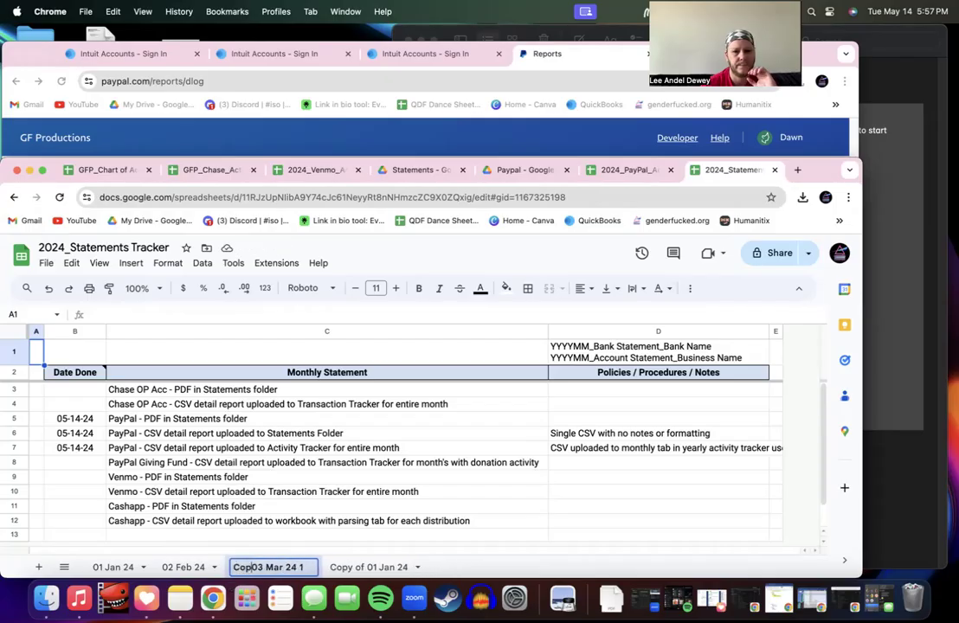
Step: Name the last copy 04 Apr 24 and correct the 03 Mar 24 name
{"action": "left_click", "coordinate": [355, 569]}
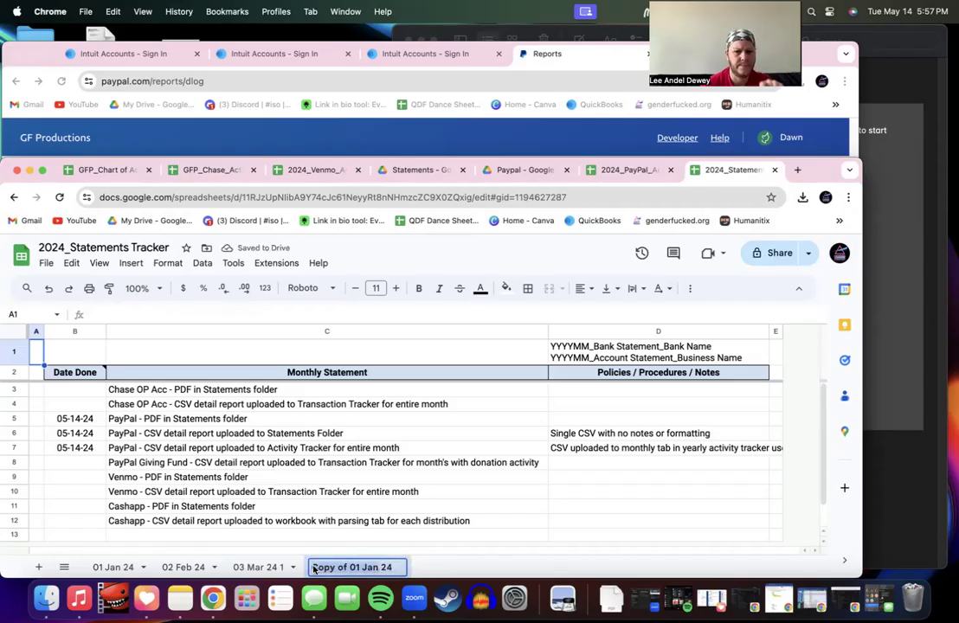
{"action": "key", "text": "BackSpace"}
{"action": "type", "text": "04"}
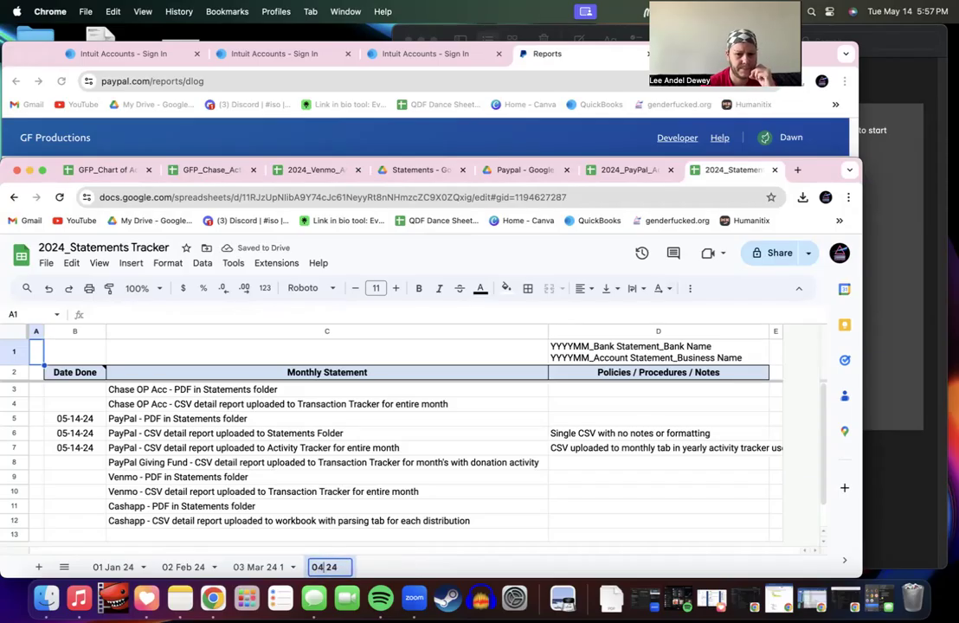
{"action": "type", "text": " Mar"}
{"action": "left_click", "coordinate": [283, 569]}
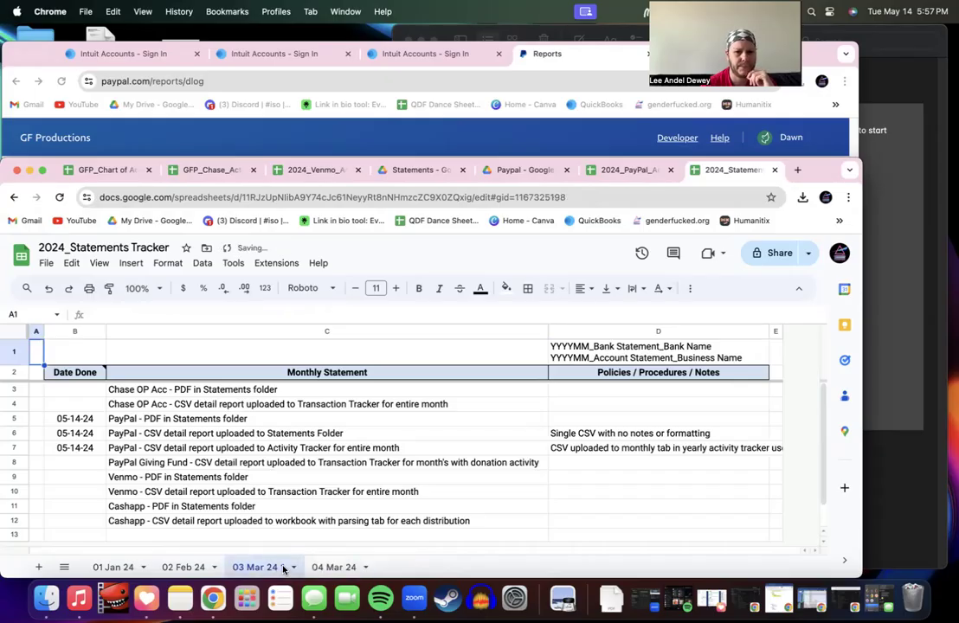
{"action": "double_click", "coordinate": [286, 568]}
{"action": "key", "text": "Left"}
{"action": "key", "text": "Left"}
{"action": "key", "text": "Left"}
{"action": "key", "text": "BackSpace"}
{"action": "key", "text": "BackSpace"}
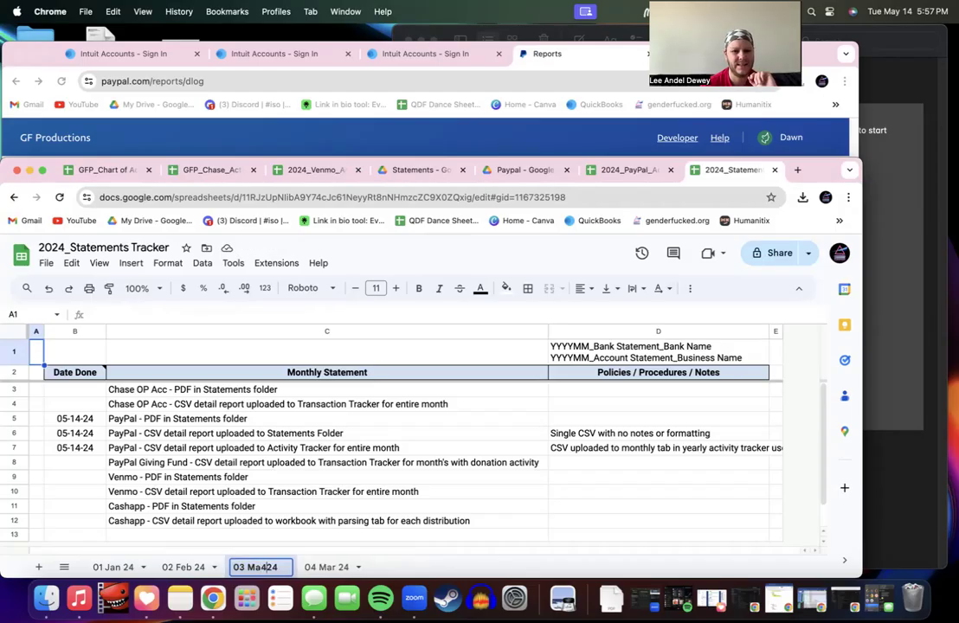
{"action": "type", "text": "r"}
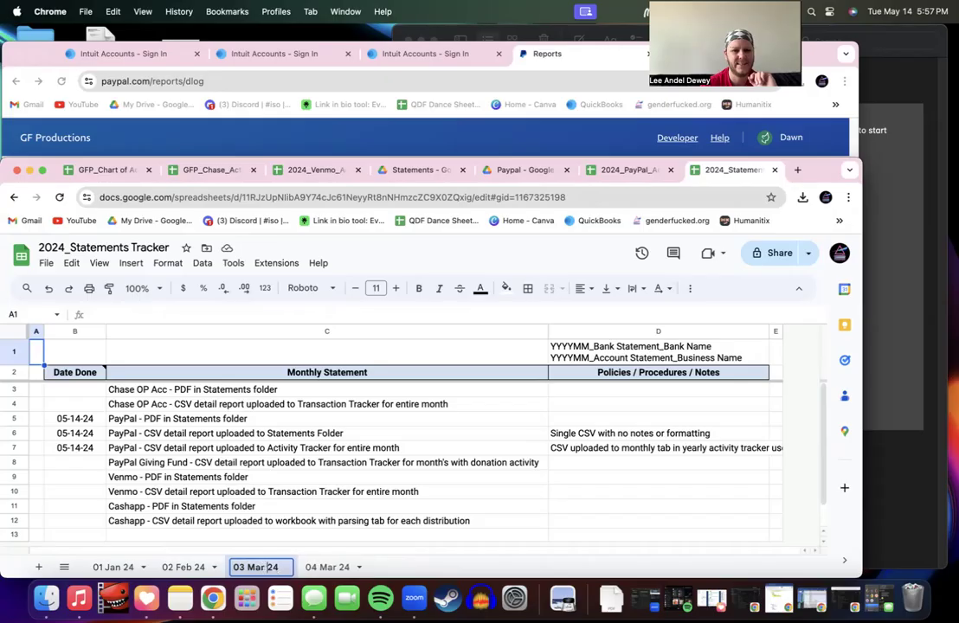
{"action": "left_click", "coordinate": [323, 568]}
{"action": "double_click", "coordinate": [323, 568]}
{"action": "type", "text": "Apr"}
{"action": "key", "text": "Return"}
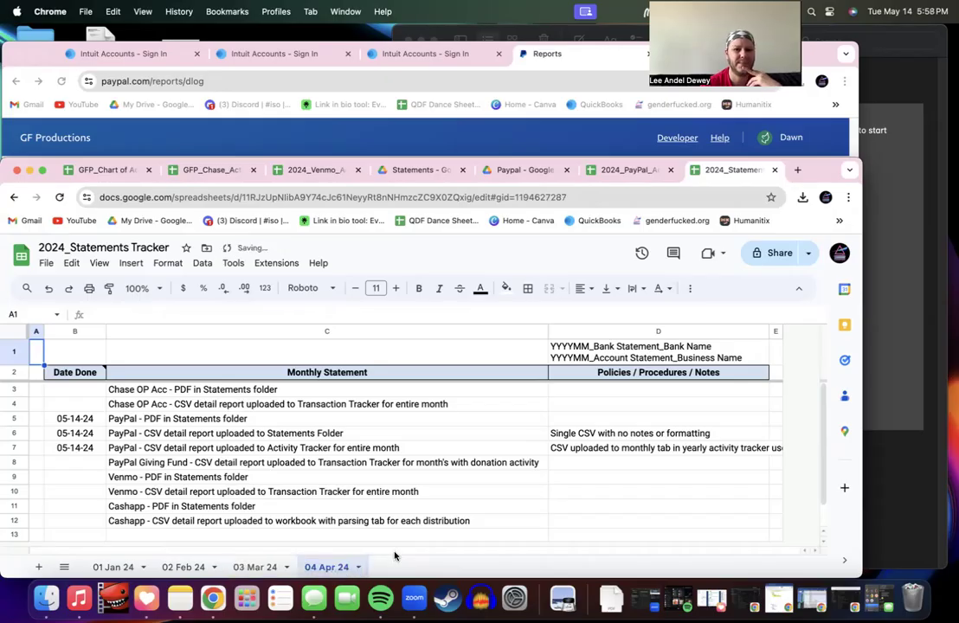
Step: Reorder the sheet tabs newest first: 04 Apr, 03 Mar, 02 Feb, 01 Jan
{"action": "left_click_drag", "start_coordinate": [326, 568], "coordinate": [113, 567]}
{"action": "left_click_drag", "start_coordinate": [323, 568], "coordinate": [177, 567]}
{"action": "left_click_drag", "start_coordinate": [329, 568], "coordinate": [266, 574]}
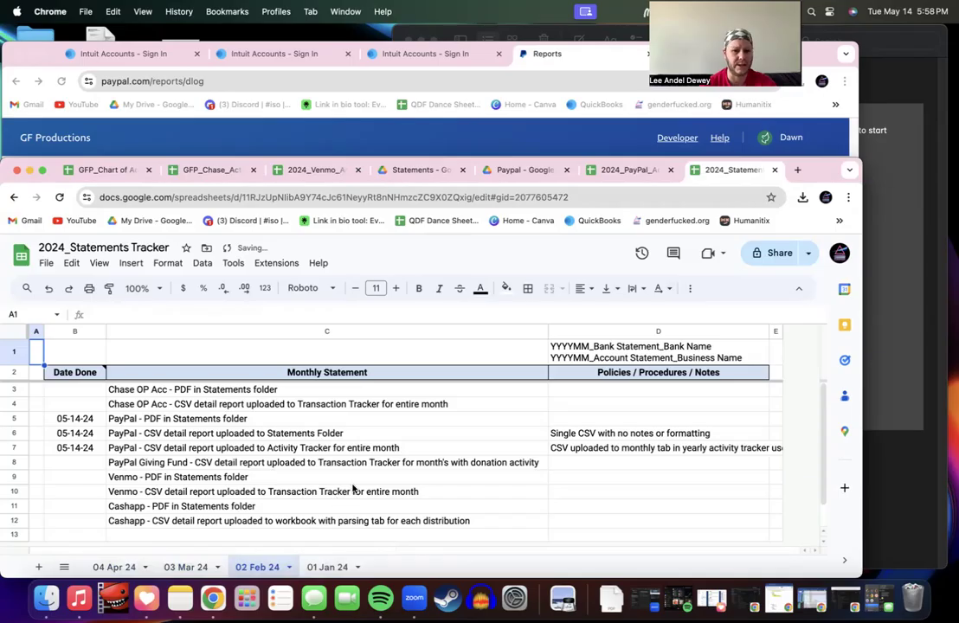
Step: On the 01 Jan 24 sheet, set B6 and B7 to 'No Activity', then go to 02 Feb 24
{"action": "left_click", "coordinate": [328, 569]}
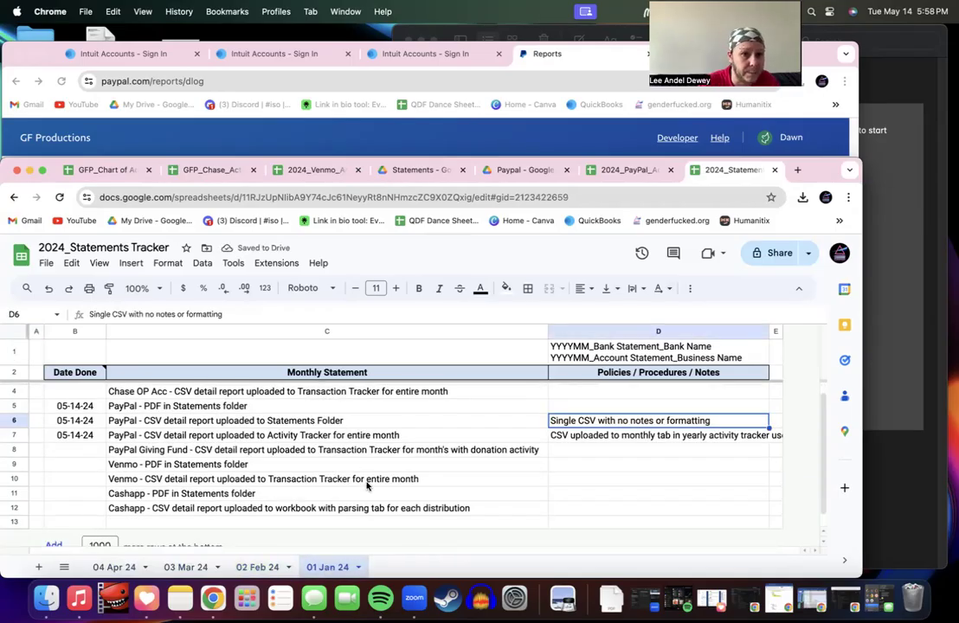
{"action": "left_click", "coordinate": [101, 422]}
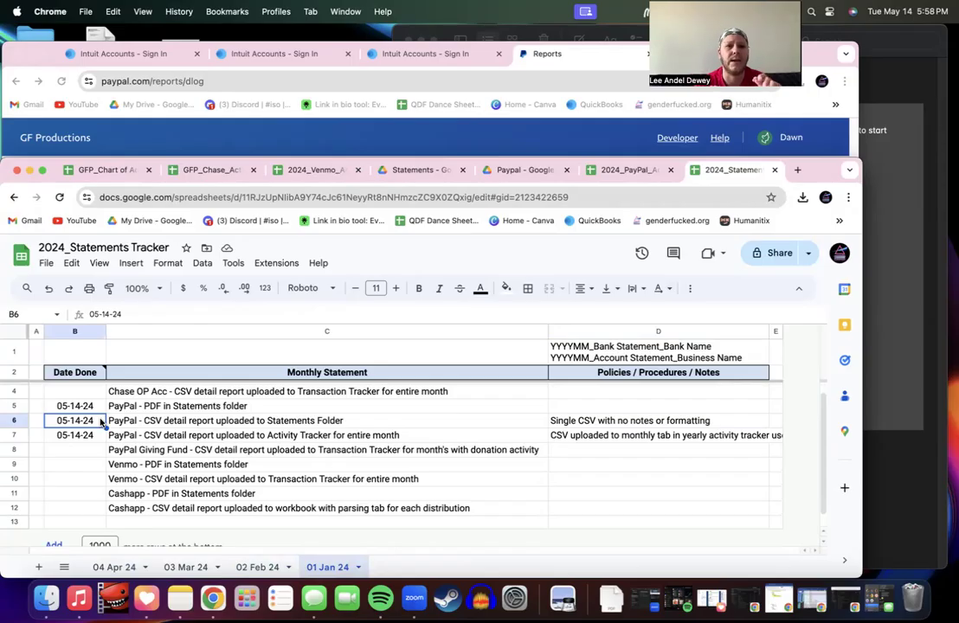
{"action": "double_click", "coordinate": [101, 421]}
{"action": "type", "text": "No"}
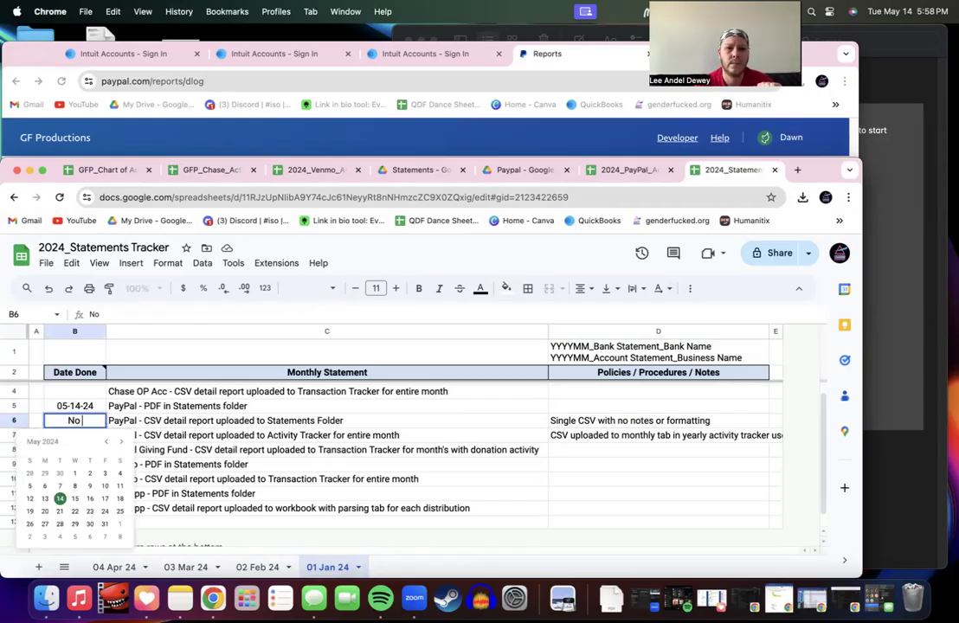
{"action": "type", "text": " Activity"}
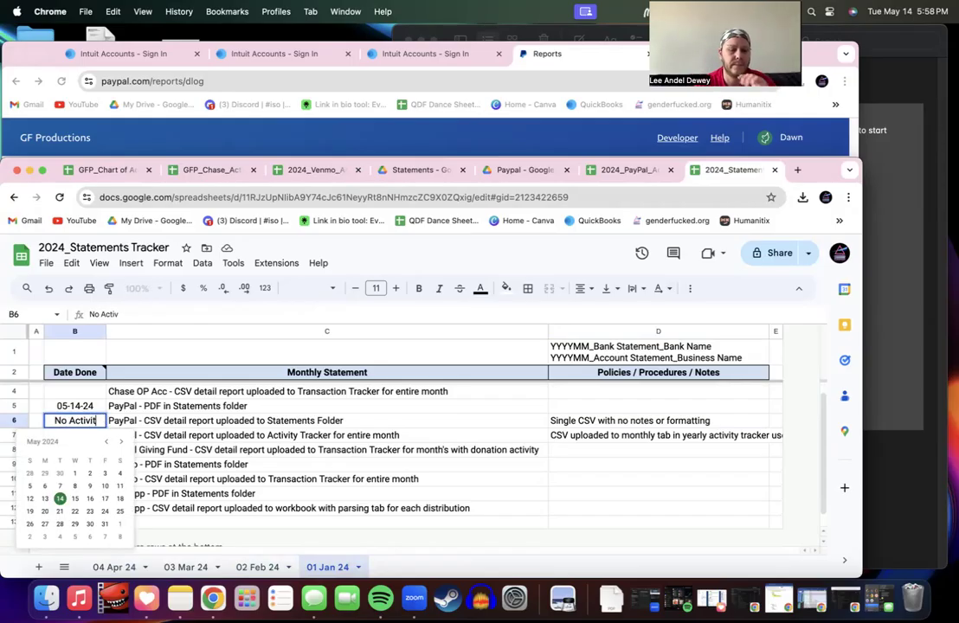
{"action": "left_click", "coordinate": [147, 419]}
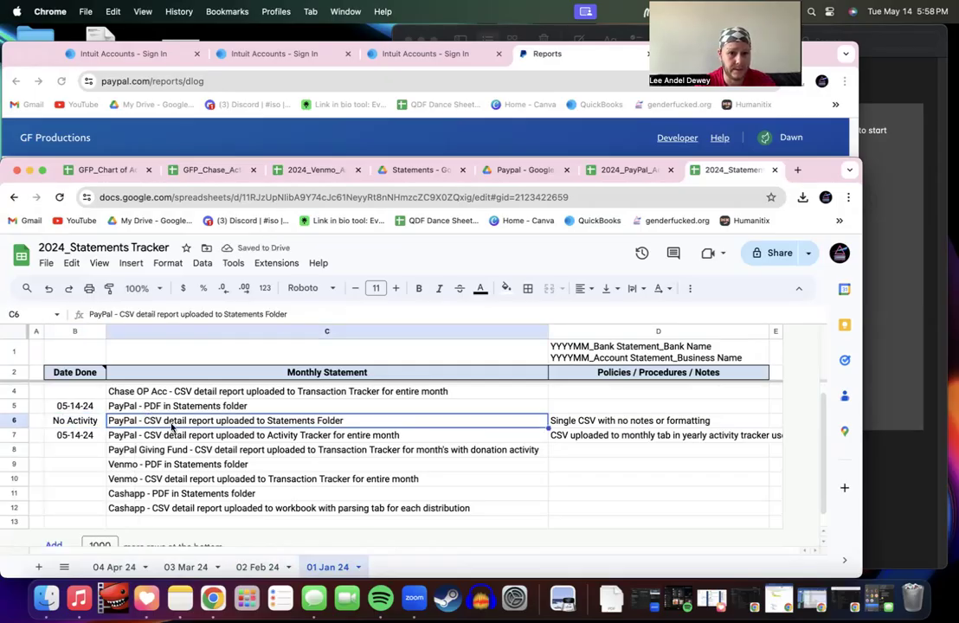
{"action": "left_click", "coordinate": [80, 423]}
{"action": "key", "text": "super+c"}
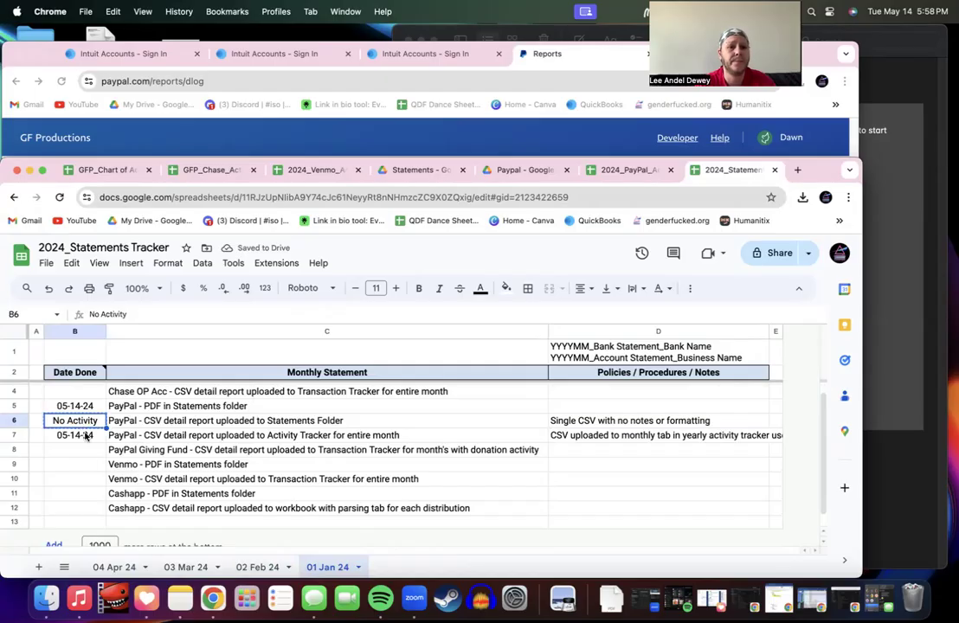
{"action": "left_click", "coordinate": [77, 436]}
{"action": "key", "text": "super+v"}
{"action": "left_click", "coordinate": [137, 416]}
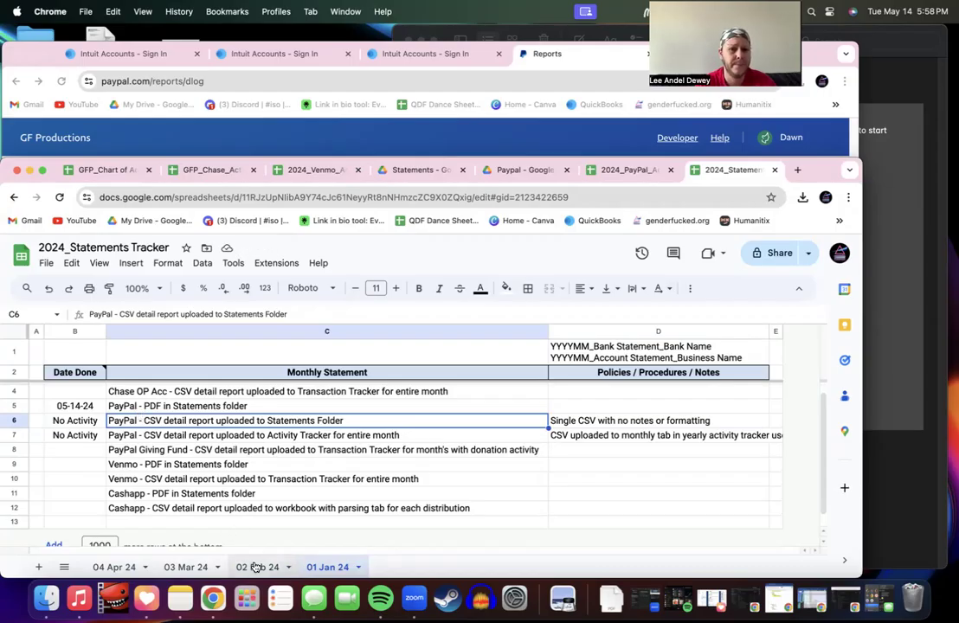
{"action": "key", "text": "alt+Up"}
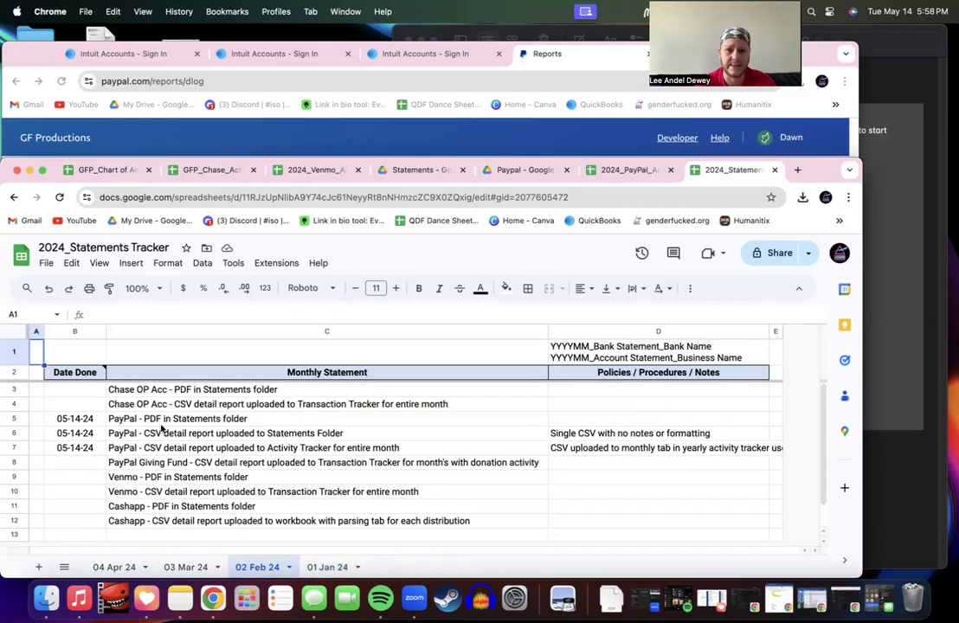
Step: Clear the dates in B6:B7 on the 03 Mar 24 sheet, restoring an accidentally cleared B5
{"action": "left_click", "coordinate": [189, 567]}
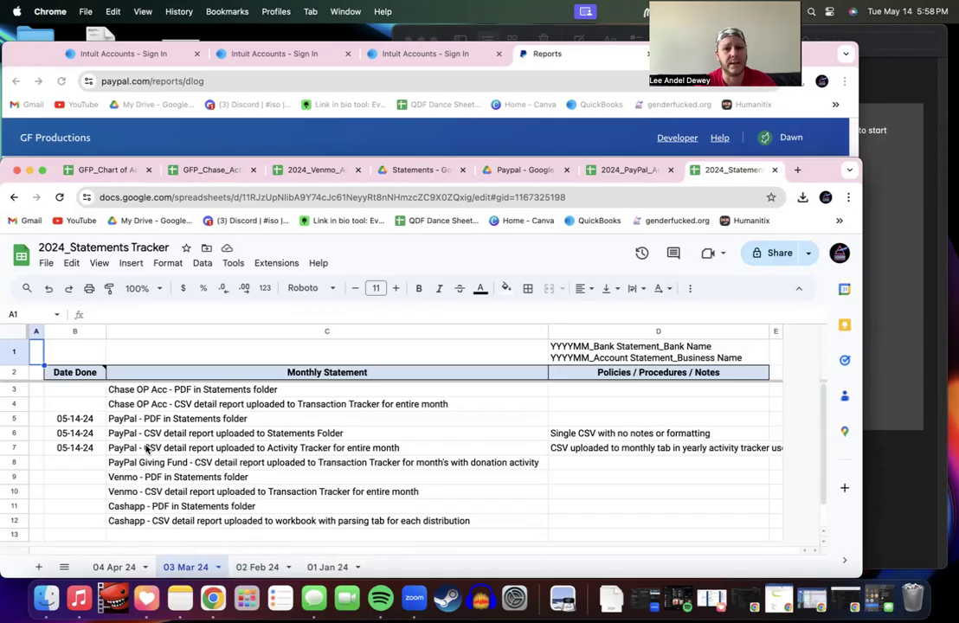
{"action": "left_click_drag", "start_coordinate": [78, 448], "coordinate": [77, 419]}
{"action": "key", "text": "Delete"}
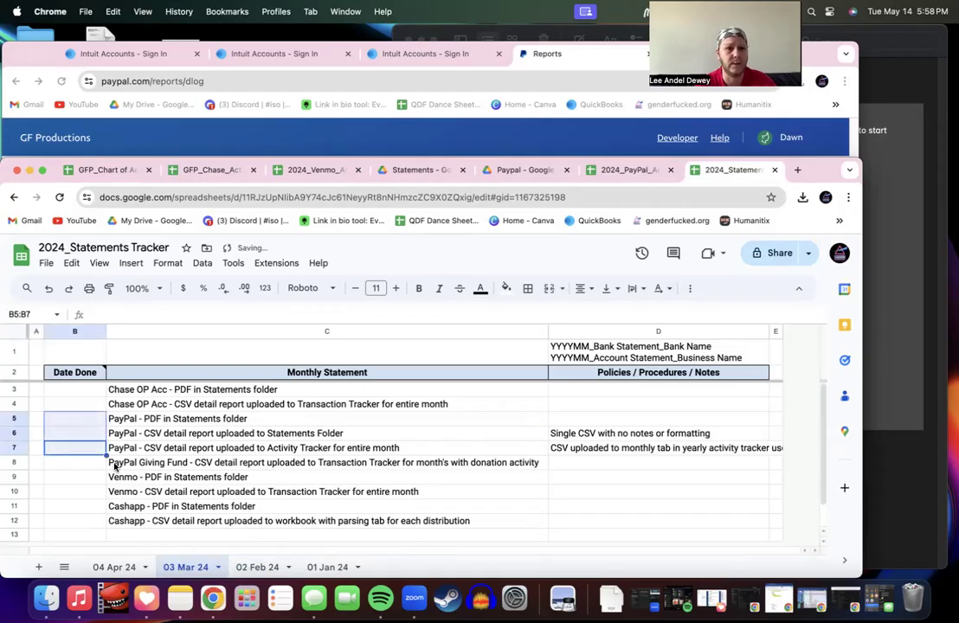
{"action": "left_click", "coordinate": [144, 449]}
{"action": "key", "text": "cmd+z"}
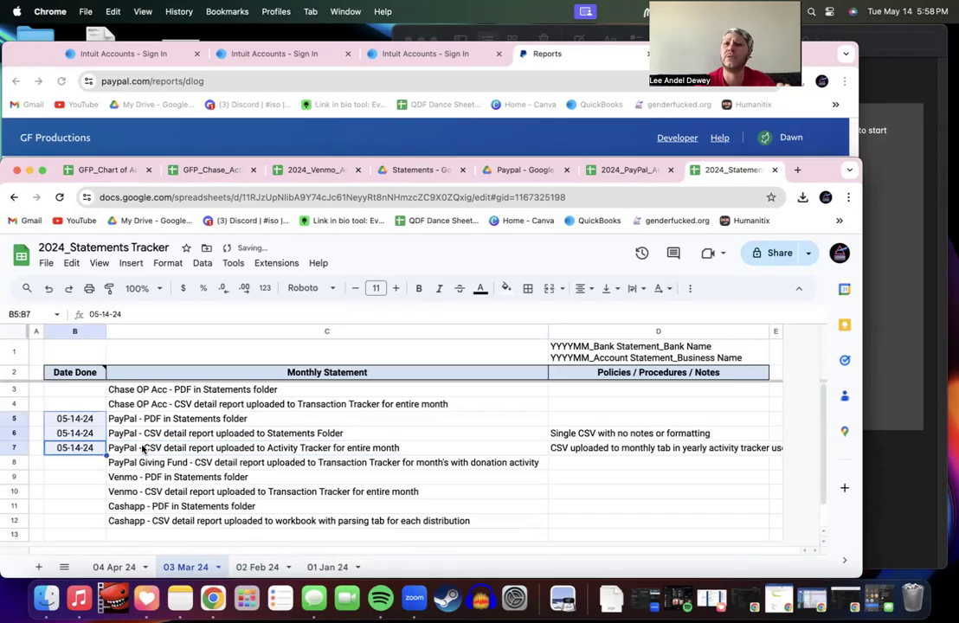
{"action": "left_click_drag", "start_coordinate": [76, 448], "coordinate": [86, 440]}
{"action": "key", "text": "Delete"}
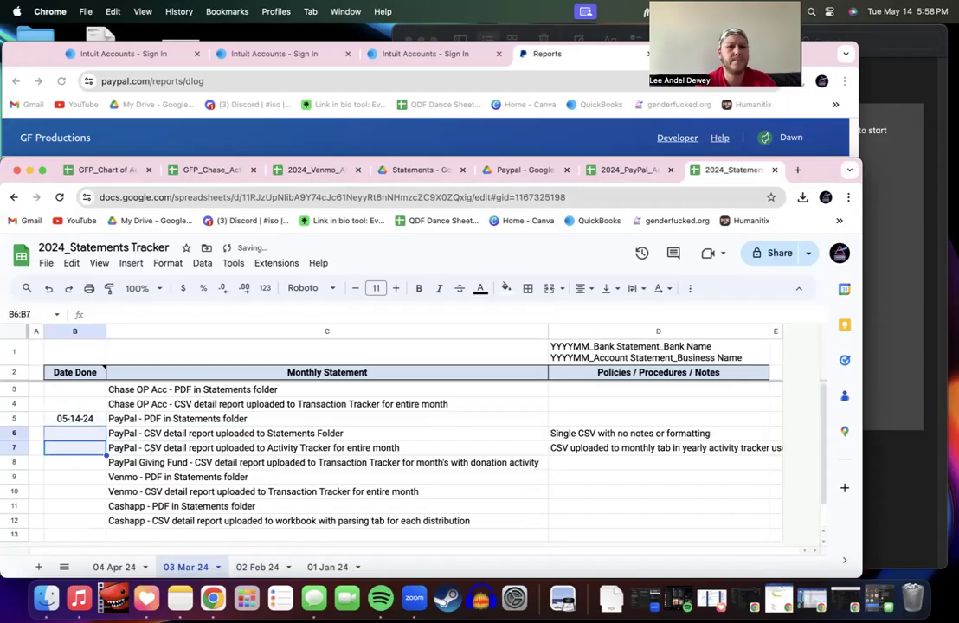
{"action": "left_click", "coordinate": [169, 438]}
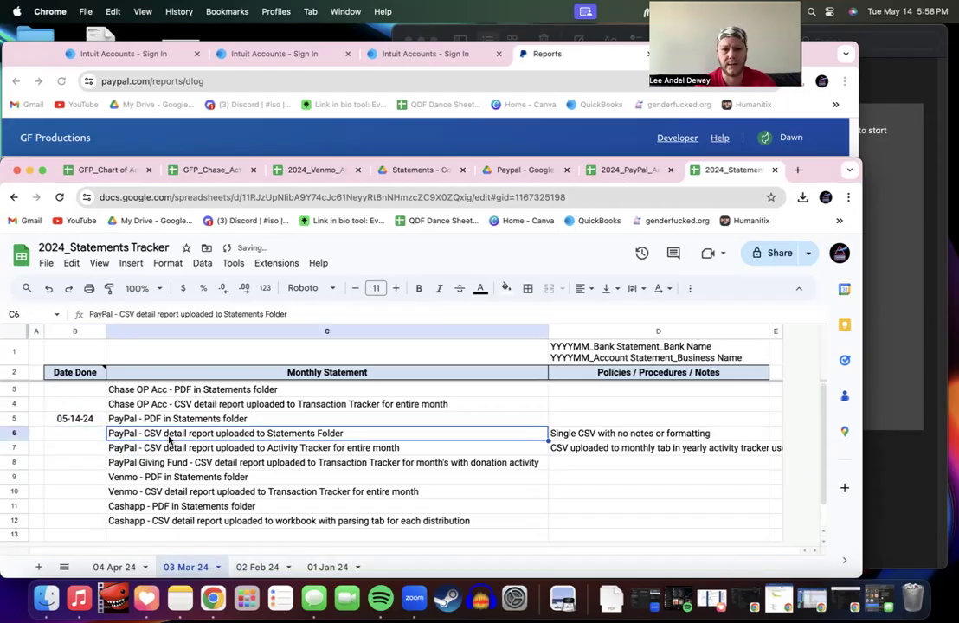
Step: Clear the April dates in B6:B7 on the 04 Apr 24 sheet
{"action": "left_click", "coordinate": [129, 568]}
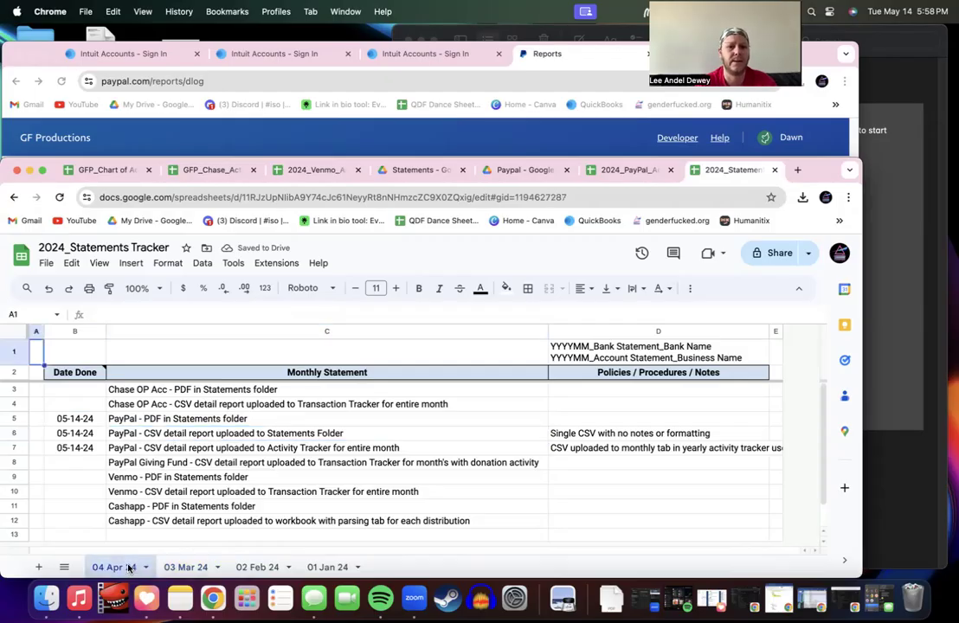
{"action": "left_click_drag", "start_coordinate": [76, 448], "coordinate": [77, 436]}
{"action": "key", "text": "Delete"}
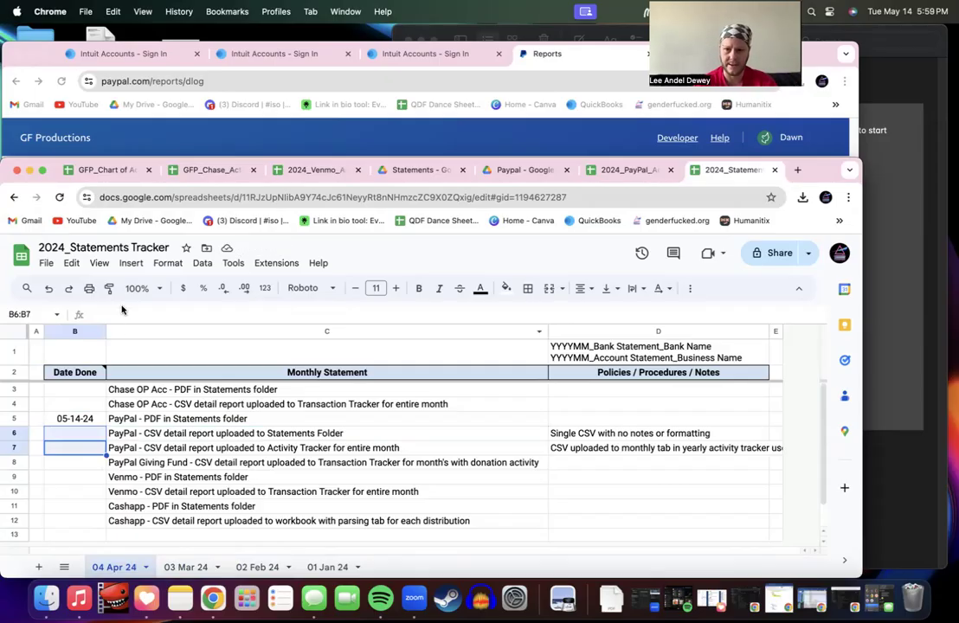
{"action": "left_click", "coordinate": [627, 171]}
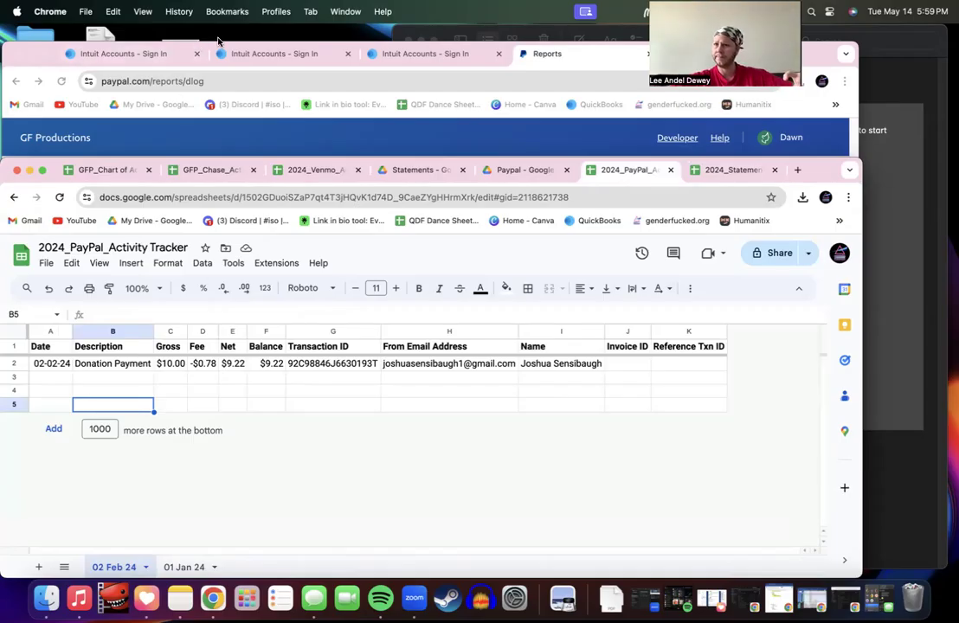
Step: Lower the Sheets window with its menus hidden, keeping PayPal's activity reports page in front
{"action": "left_click_drag", "start_coordinate": [296, 161], "coordinate": [290, 289]}
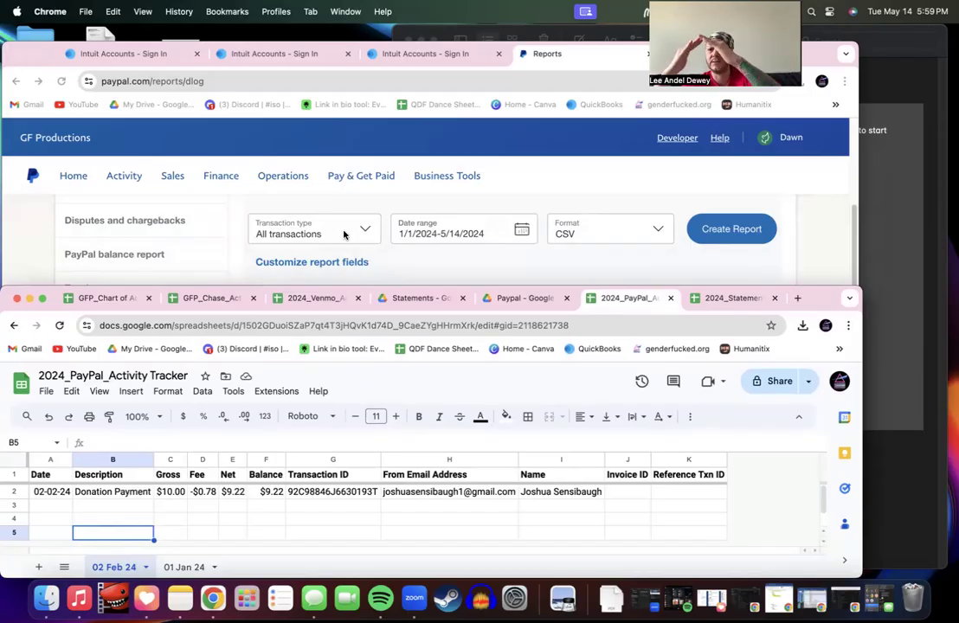
{"action": "left_click", "coordinate": [799, 416]}
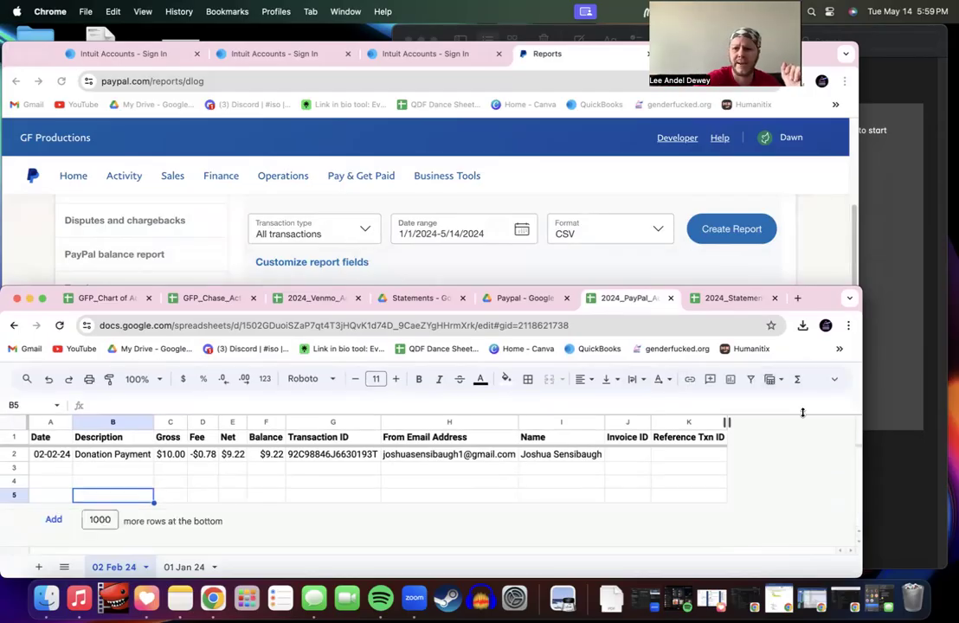
{"action": "left_click_drag", "start_coordinate": [685, 298], "coordinate": [683, 323]}
{"action": "left_click", "coordinate": [646, 519]}
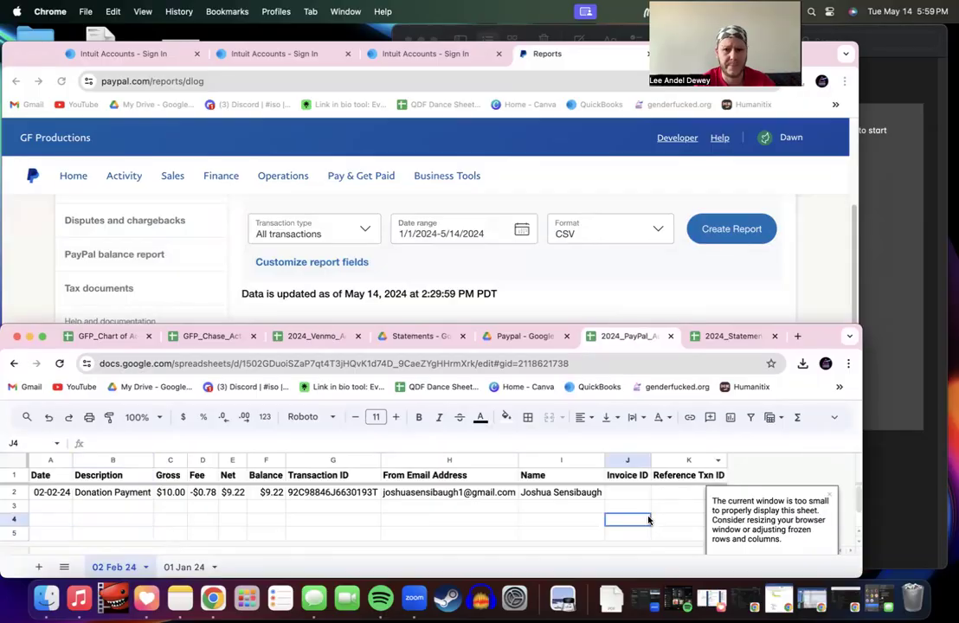
{"action": "left_click", "coordinate": [511, 170]}
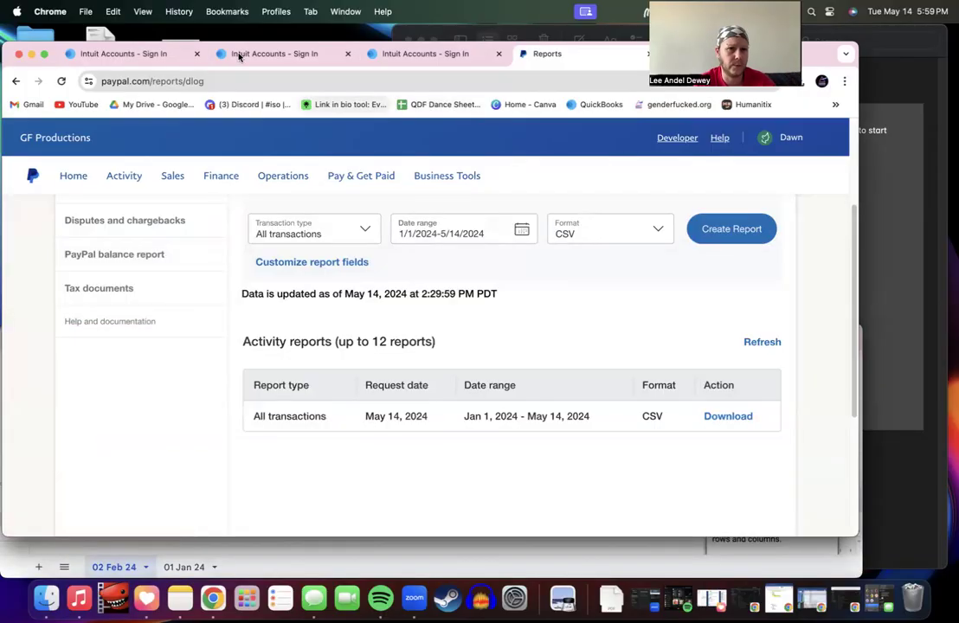
Step: Sign back in to QuickBooks on the first Intuit tab using the saved password
{"action": "left_click", "coordinate": [130, 54]}
{"action": "left_click", "coordinate": [381, 395]}
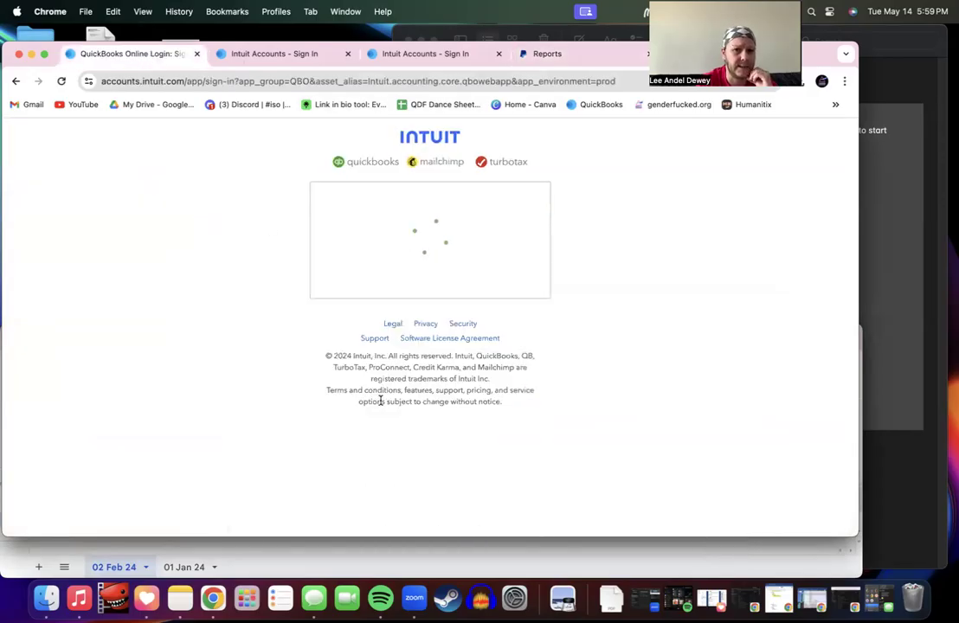
{"action": "left_click", "coordinate": [351, 298]}
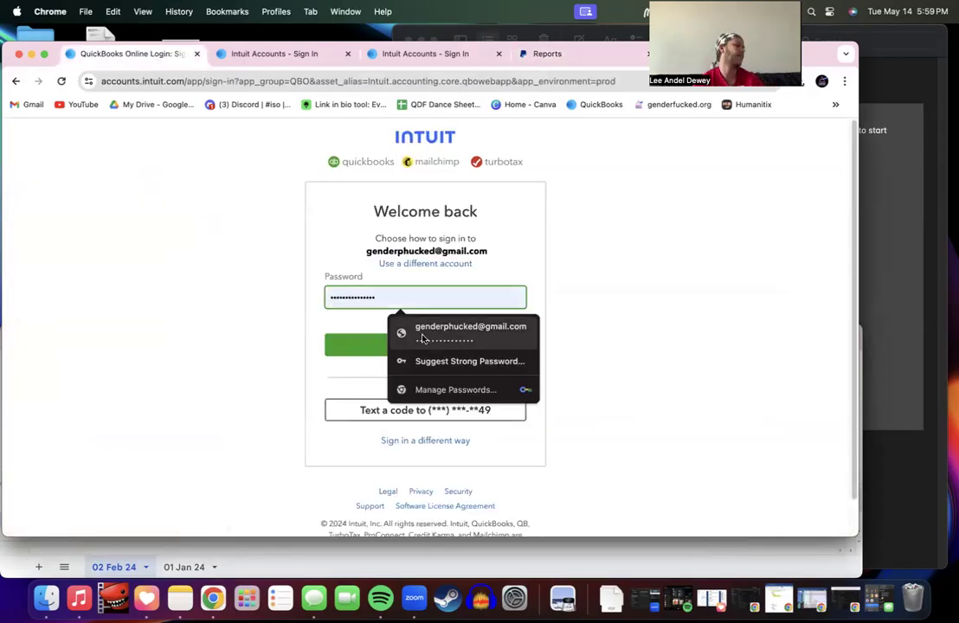
{"action": "left_click", "coordinate": [422, 338]}
{"action": "left_click", "coordinate": [423, 344]}
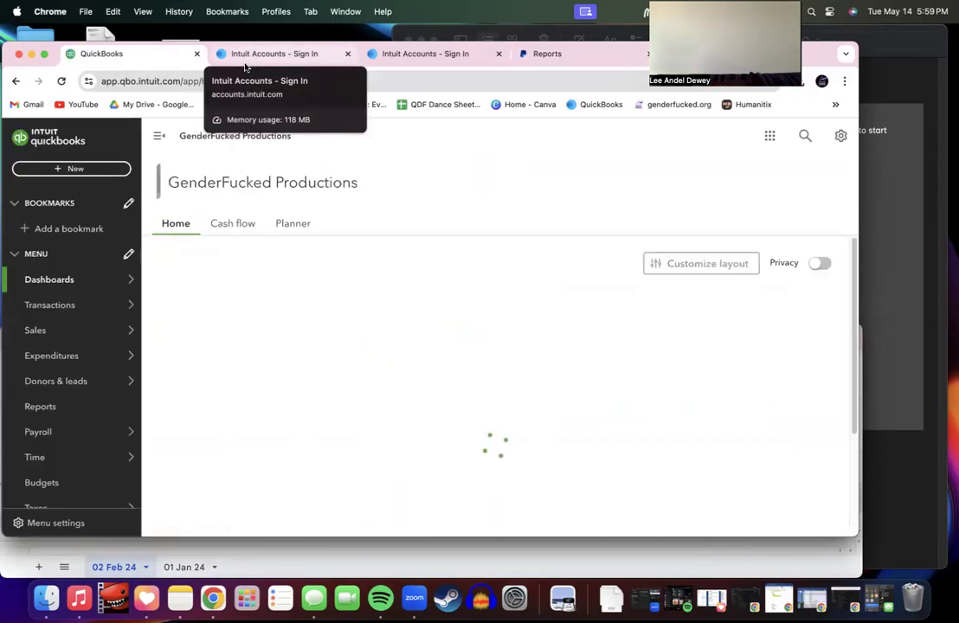
Step: Reload the second and third sign-in tabs, then return to the first QuickBooks dashboard
{"action": "left_click", "coordinate": [245, 63]}
{"action": "left_click", "coordinate": [380, 62]}
{"action": "left_click", "coordinate": [382, 76]}
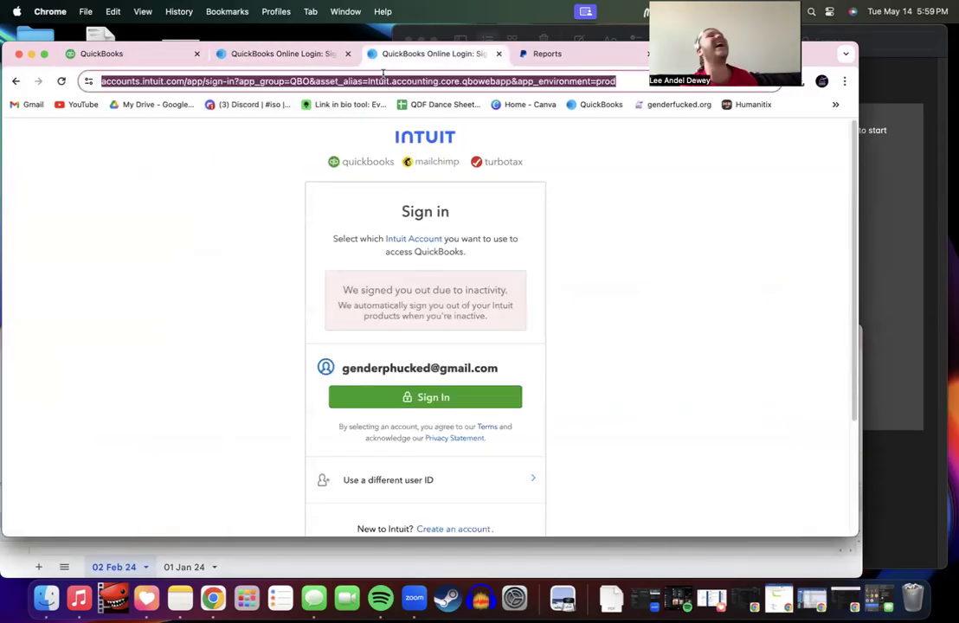
{"action": "key", "text": "Return"}
{"action": "left_click", "coordinate": [275, 54]}
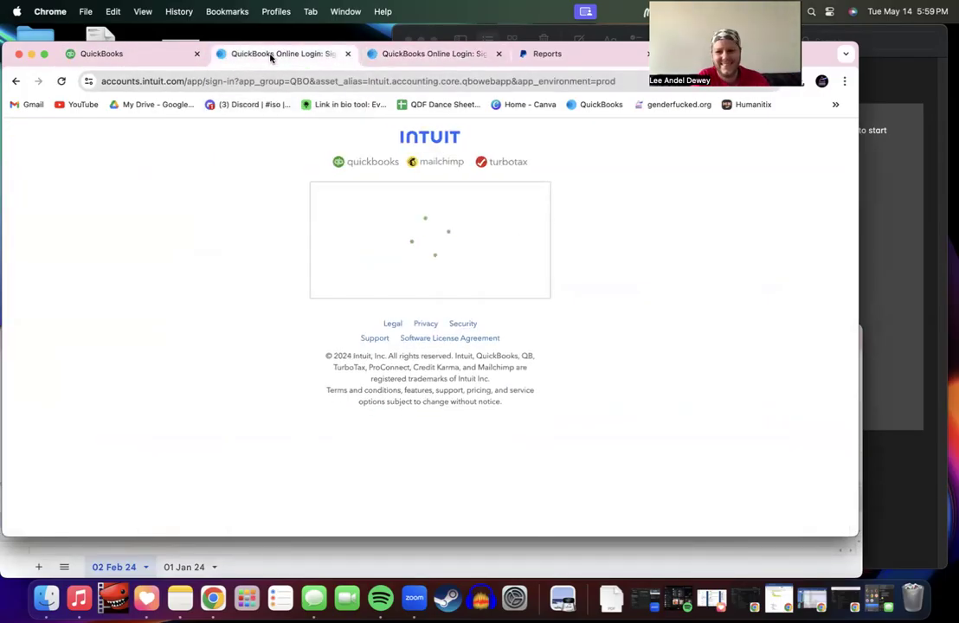
{"action": "left_click", "coordinate": [405, 54]}
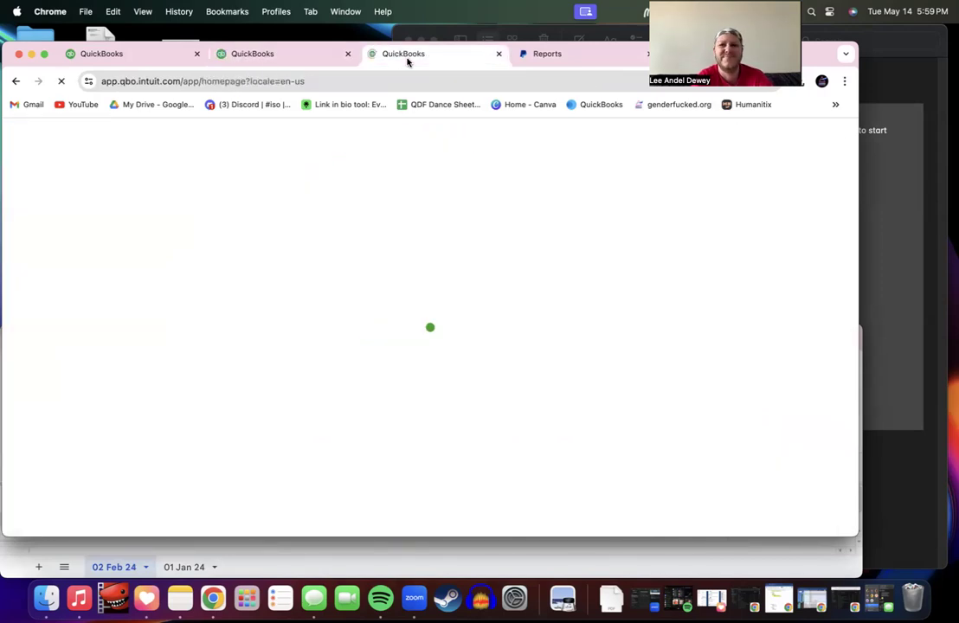
{"action": "left_click", "coordinate": [130, 58]}
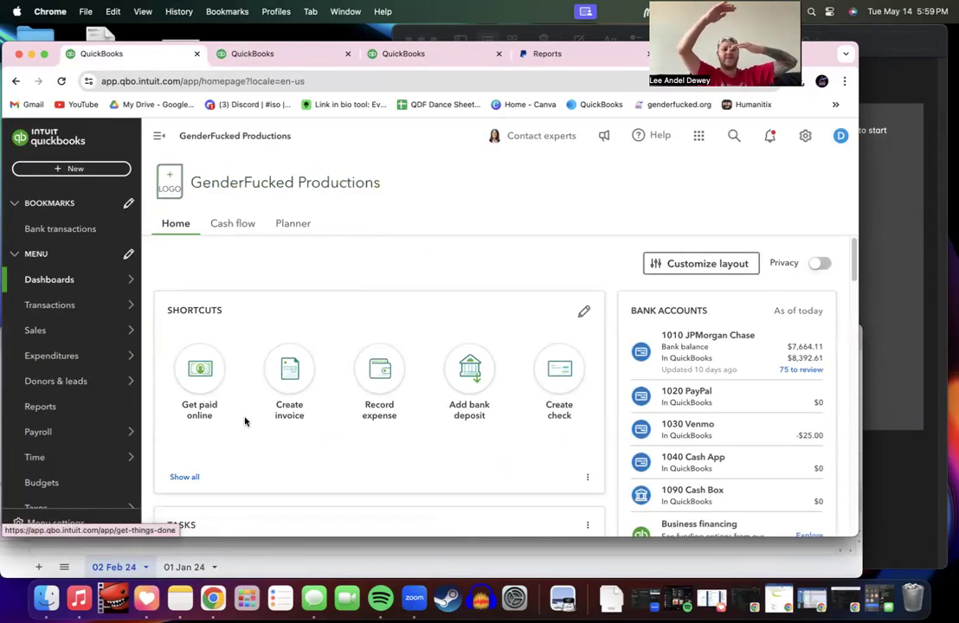
Step: Resize the browser so the tracker's 02-02-24 donation row shows below the dashboard
{"action": "left_click_drag", "start_coordinate": [246, 537], "coordinate": [239, 372]}
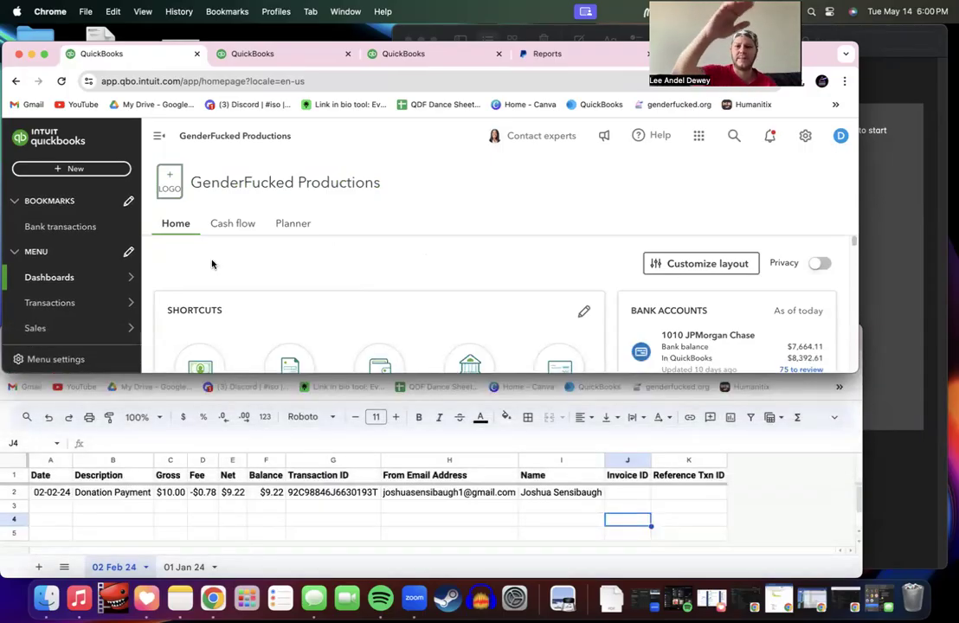
{"action": "left_click_drag", "start_coordinate": [206, 373], "coordinate": [212, 437]}
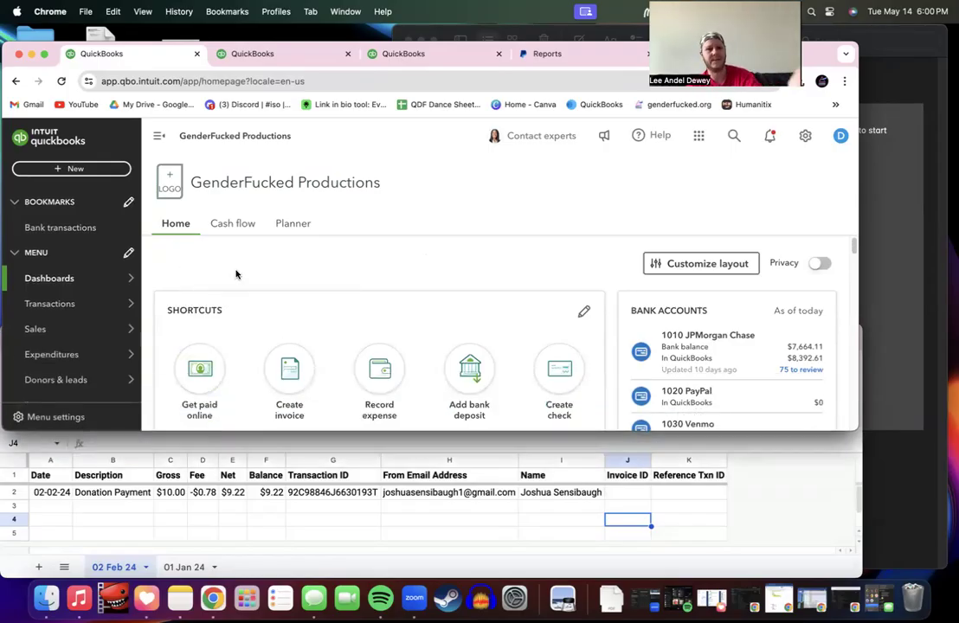
{"action": "scroll", "coordinate": [227, 261], "scroll_direction": "down", "scroll_amount": 2}
{"action": "scroll", "coordinate": [227, 262], "scroll_direction": "up", "scroll_amount": 2}
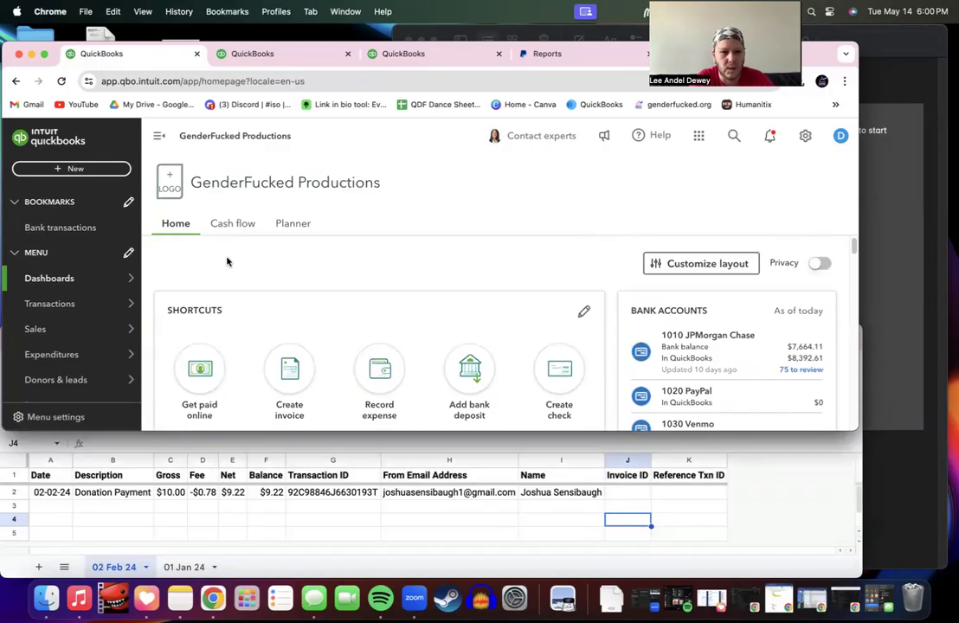
{"action": "left_click", "coordinate": [74, 168]}
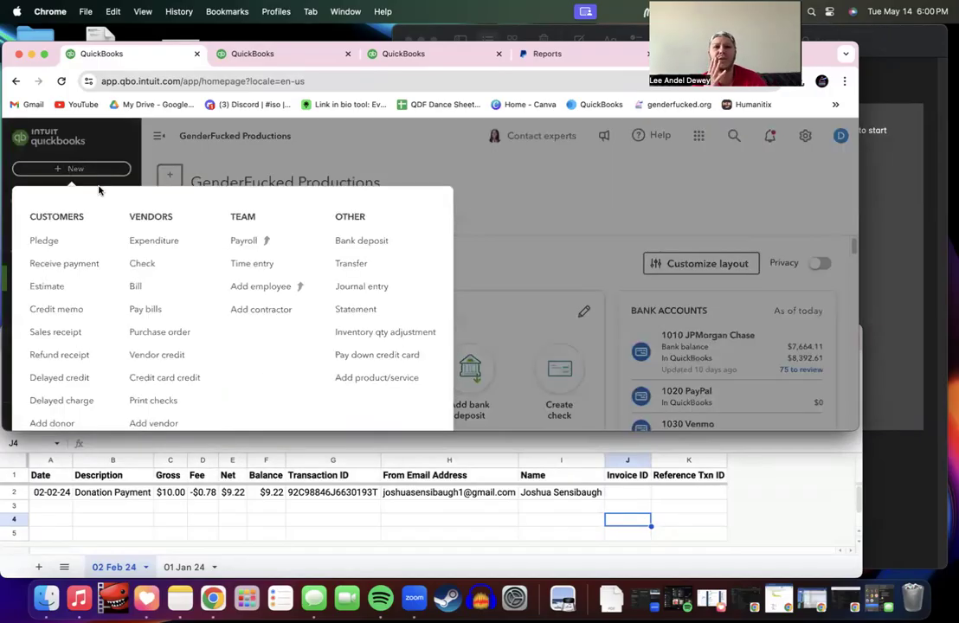
Step: Start a new journal entry dated 02/02/2024
{"action": "left_click", "coordinate": [363, 286]}
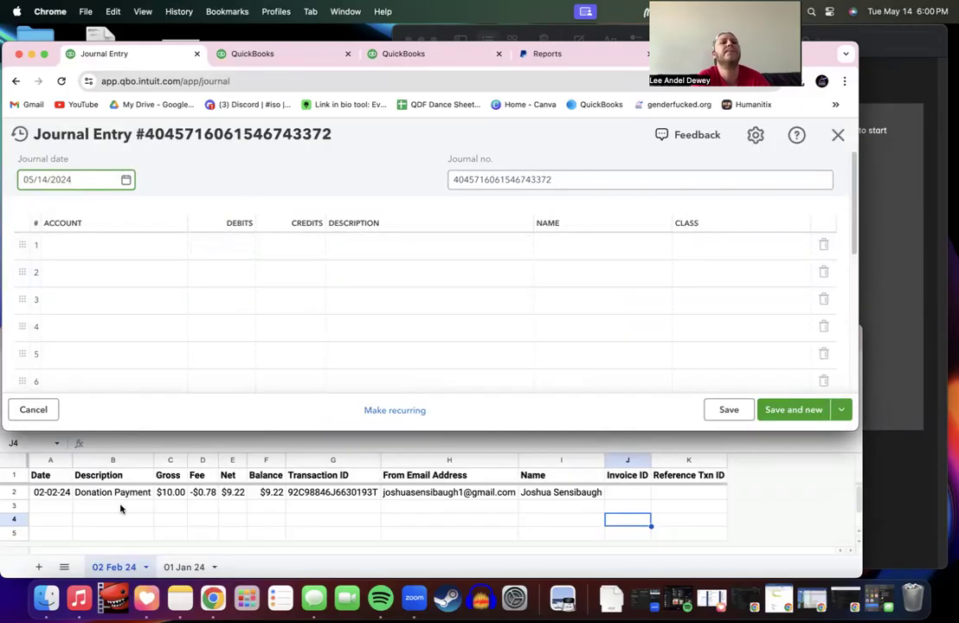
{"action": "left_click", "coordinate": [126, 181]}
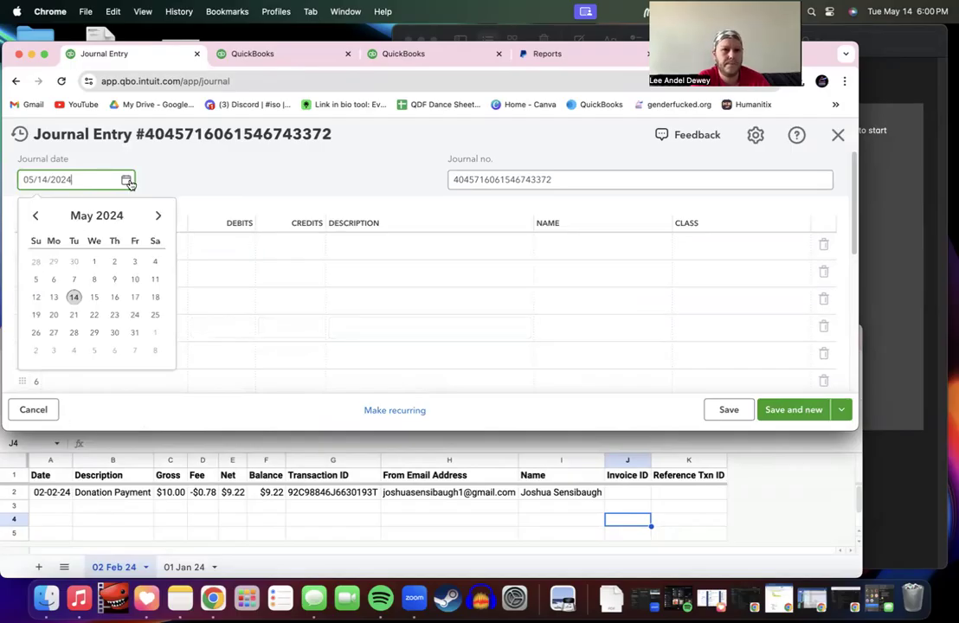
{"action": "left_click", "coordinate": [34, 216]}
{"action": "left_click", "coordinate": [34, 216]}
{"action": "left_click", "coordinate": [34, 215]}
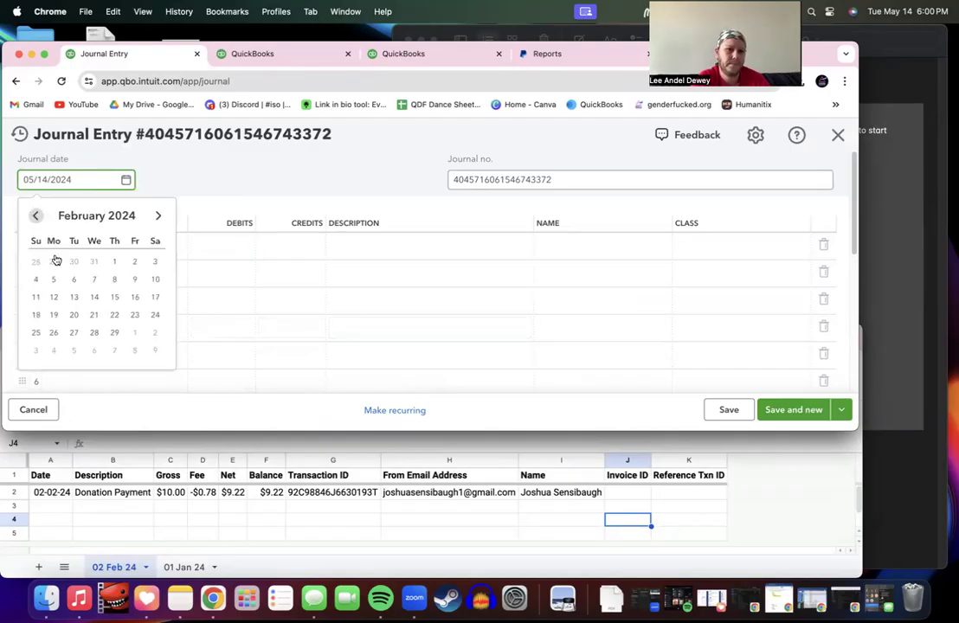
{"action": "left_click", "coordinate": [134, 261]}
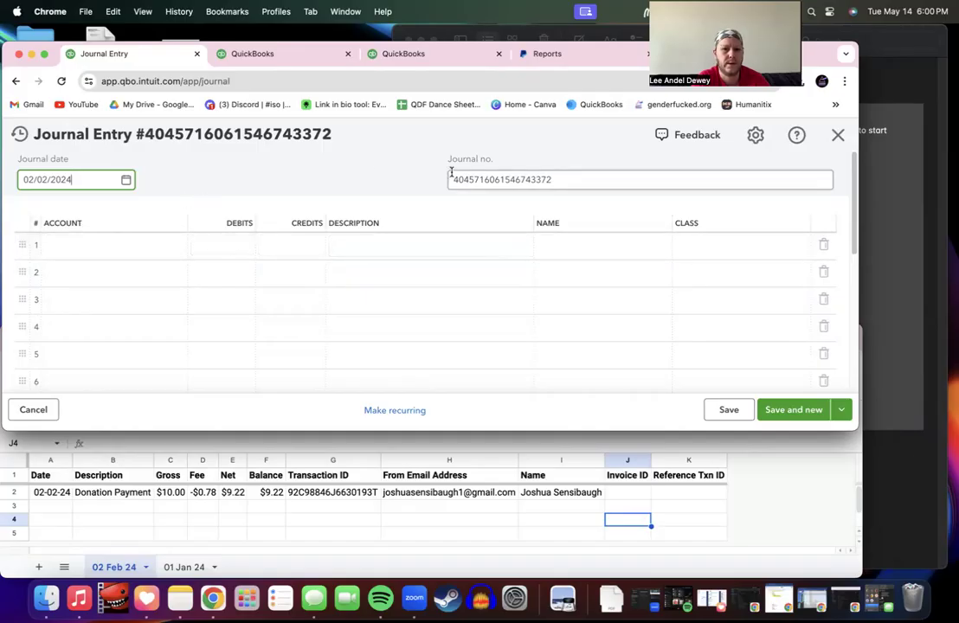
{"action": "left_click", "coordinate": [329, 496]}
{"action": "left_click", "coordinate": [330, 496]}
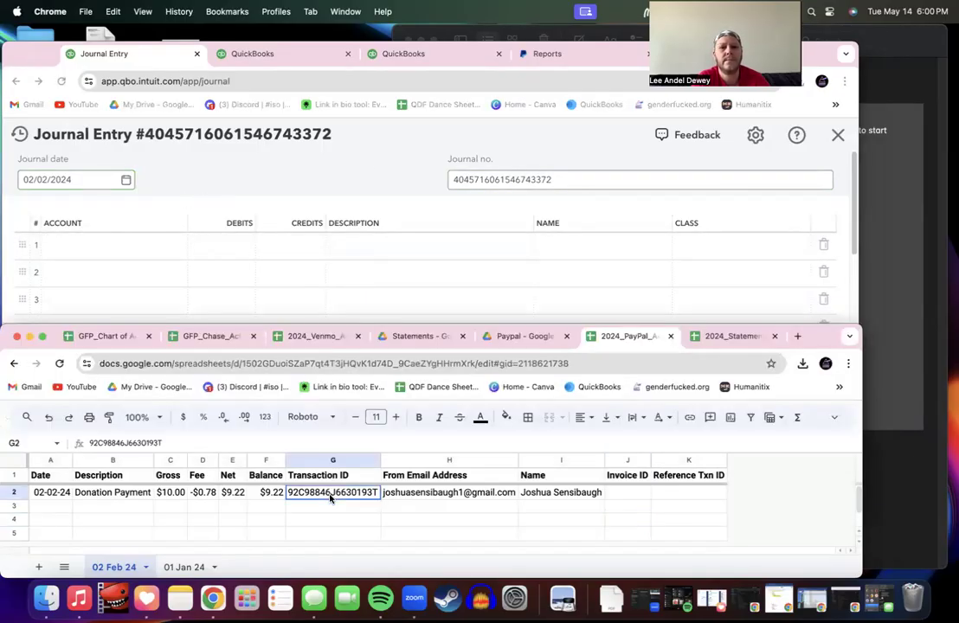
{"action": "double_click", "coordinate": [330, 495]}
{"action": "key", "text": "super+c"}
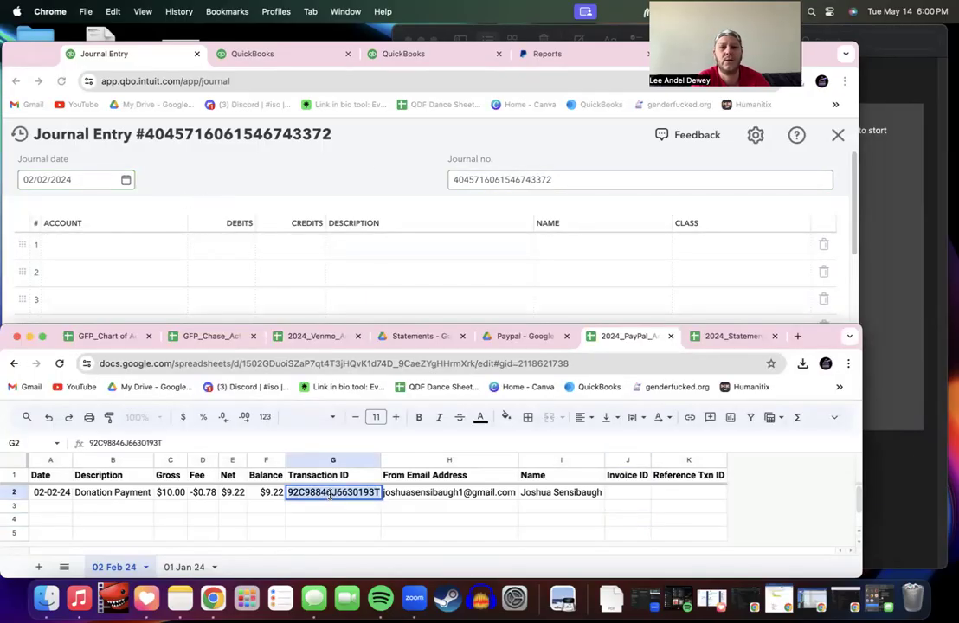
{"action": "left_click", "coordinate": [508, 180]}
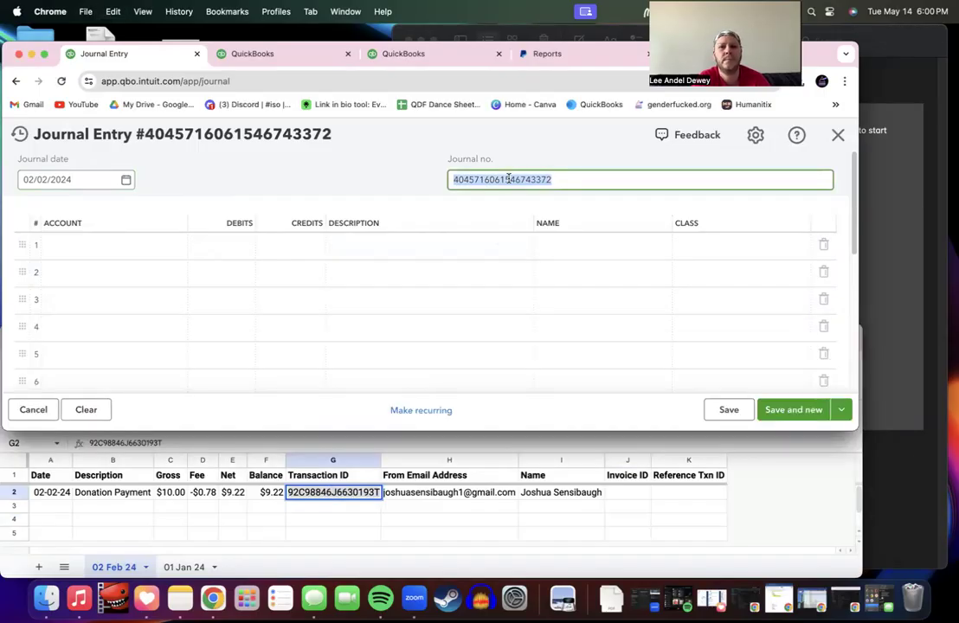
{"action": "key", "text": "super+v"}
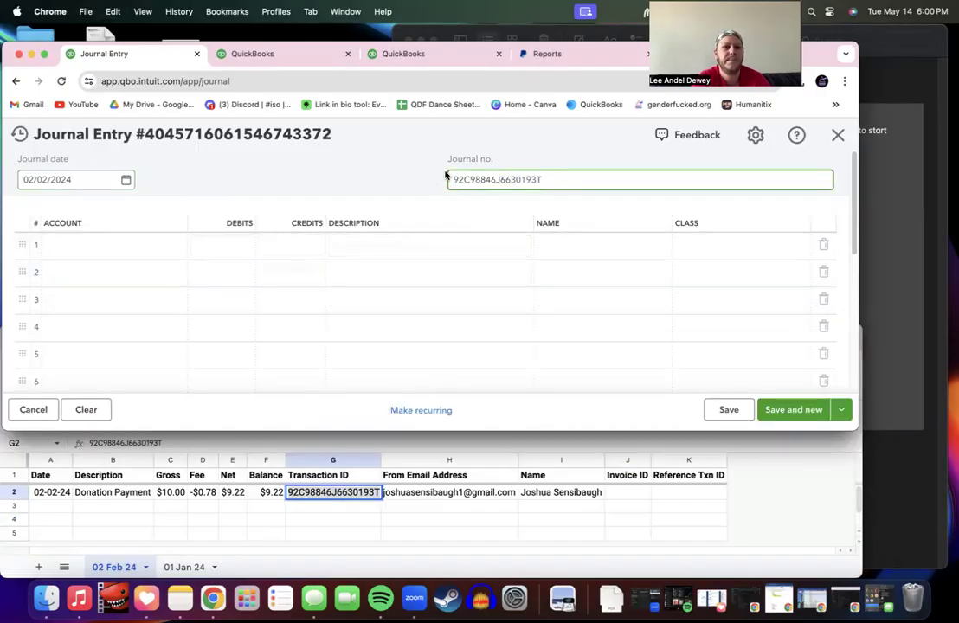
{"action": "key", "text": "Tab"}
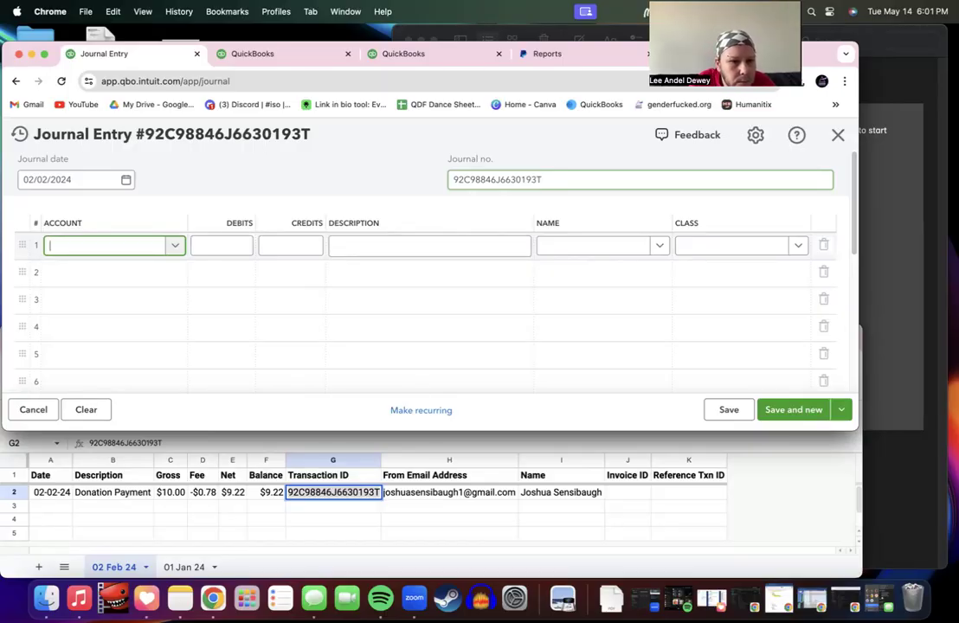
{"action": "left_click", "coordinate": [305, 600]}
{"action": "left_click", "coordinate": [27, 37]}
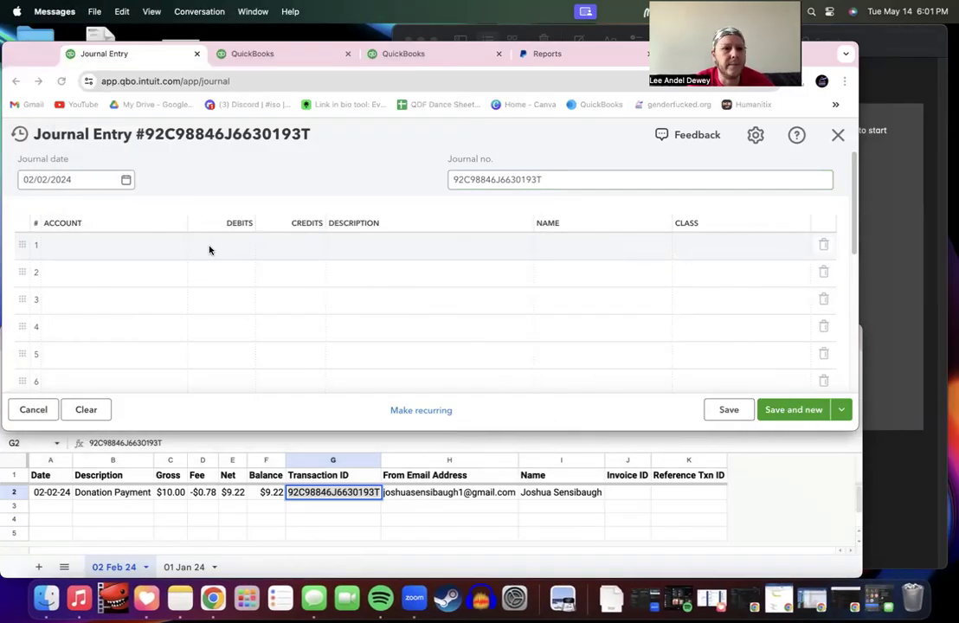
{"action": "left_click", "coordinate": [111, 249]}
{"action": "left_click", "coordinate": [571, 181]}
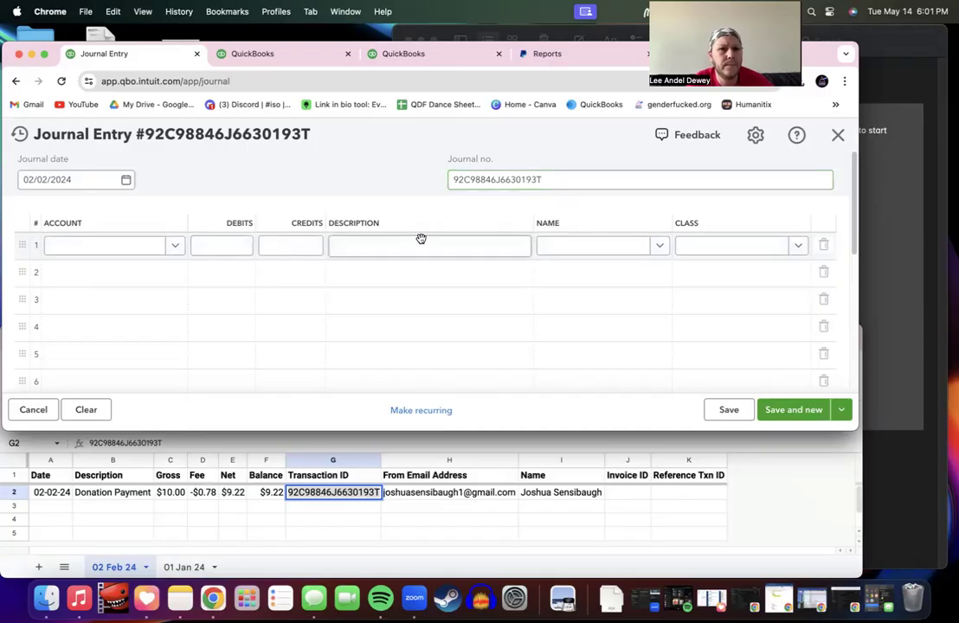
Step: Set the first journal line's account to 4011 Single Donations
{"action": "left_click", "coordinate": [177, 248]}
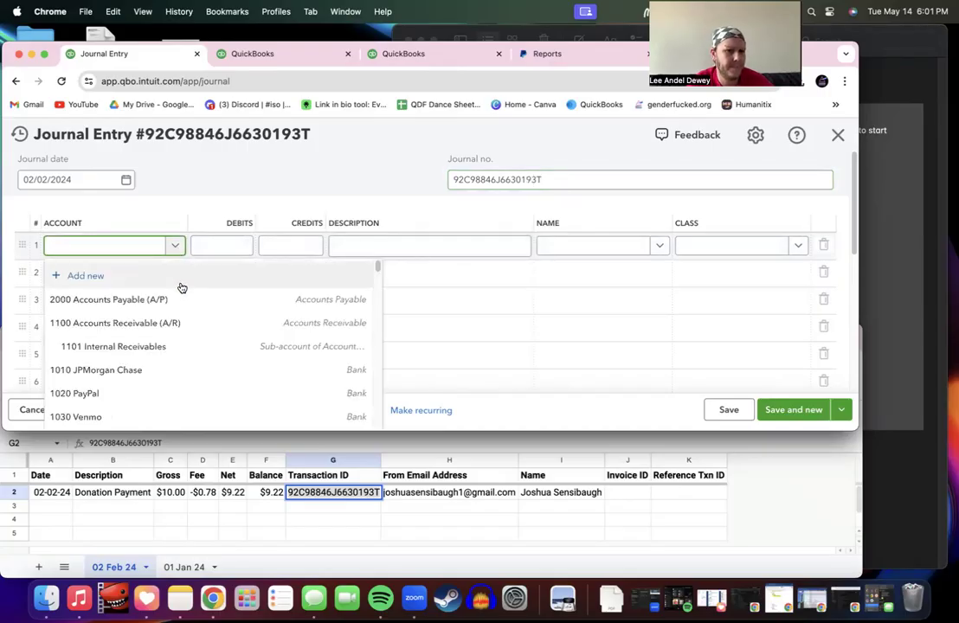
{"action": "scroll", "coordinate": [168, 362], "scroll_direction": "down", "scroll_amount": 5}
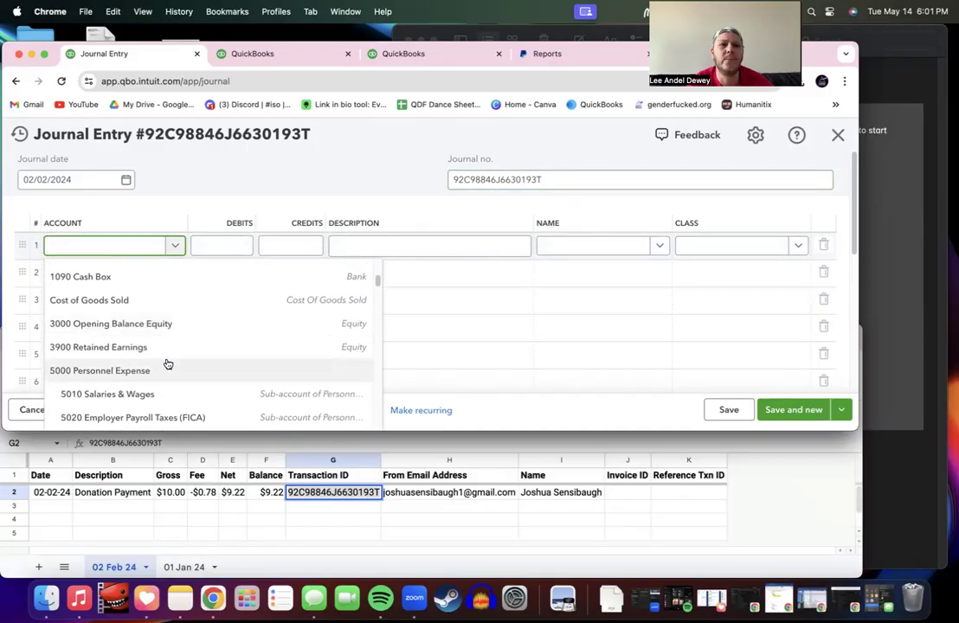
{"action": "type", "text": "4011"}
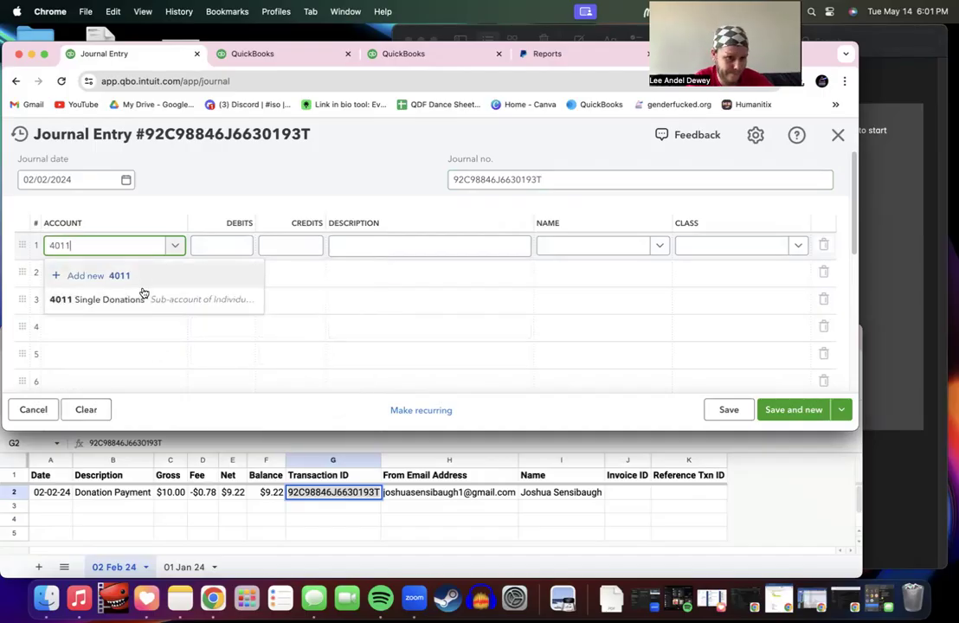
{"action": "left_click", "coordinate": [144, 299]}
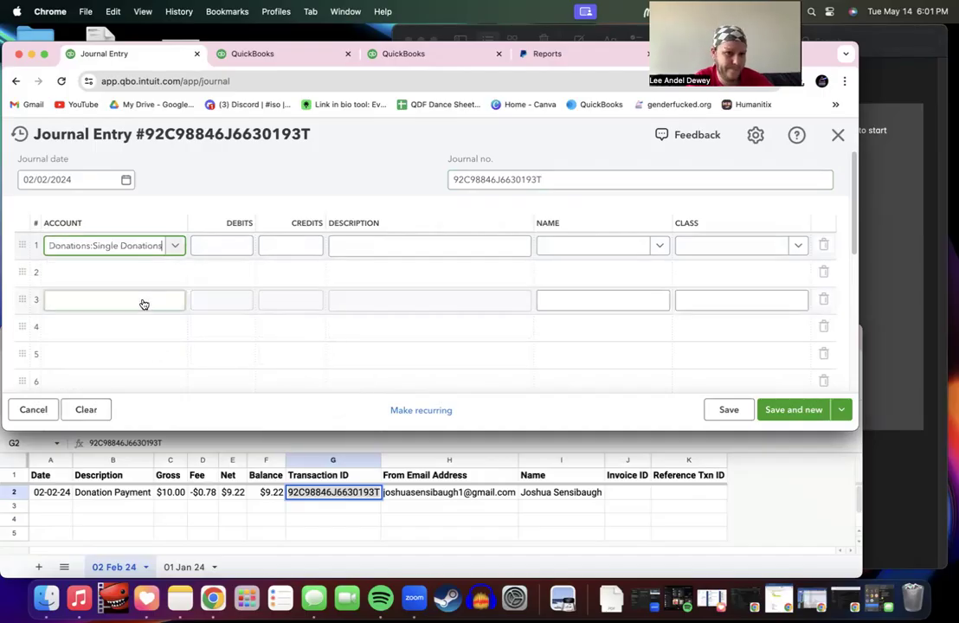
{"action": "left_click", "coordinate": [231, 248]}
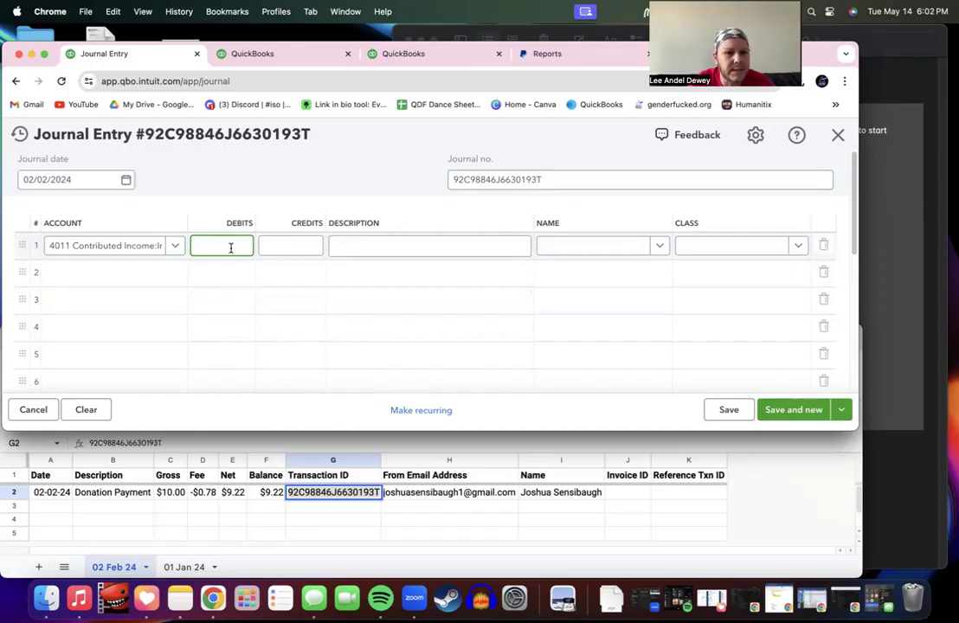
Step: Add 6080 Bank Charges and 1020 PayPal as lines 2–3, dragging PayPal toward the top
{"action": "left_click", "coordinate": [143, 283]}
{"action": "type", "text": "6080"}
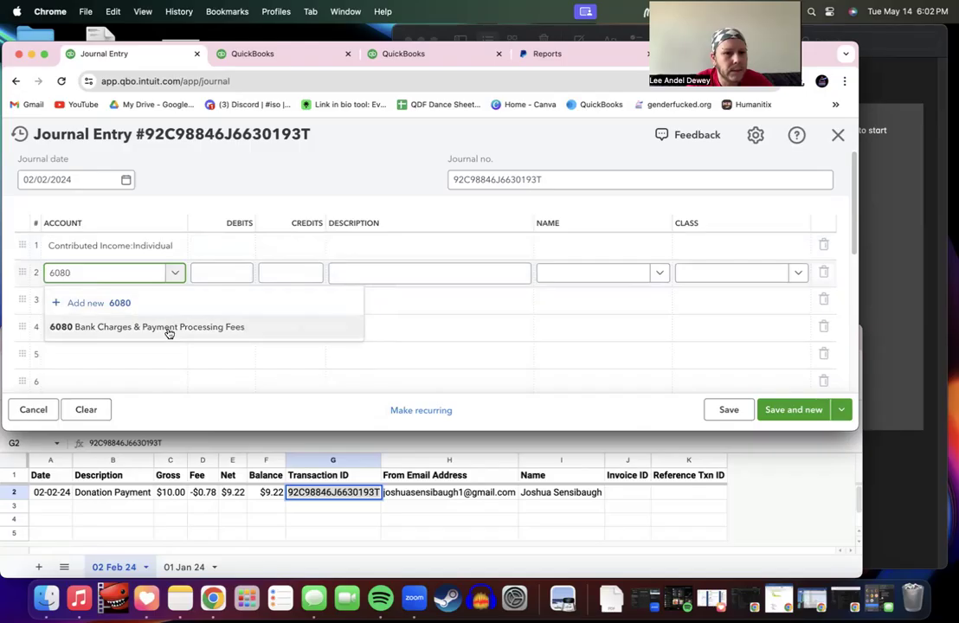
{"action": "left_click", "coordinate": [169, 332]}
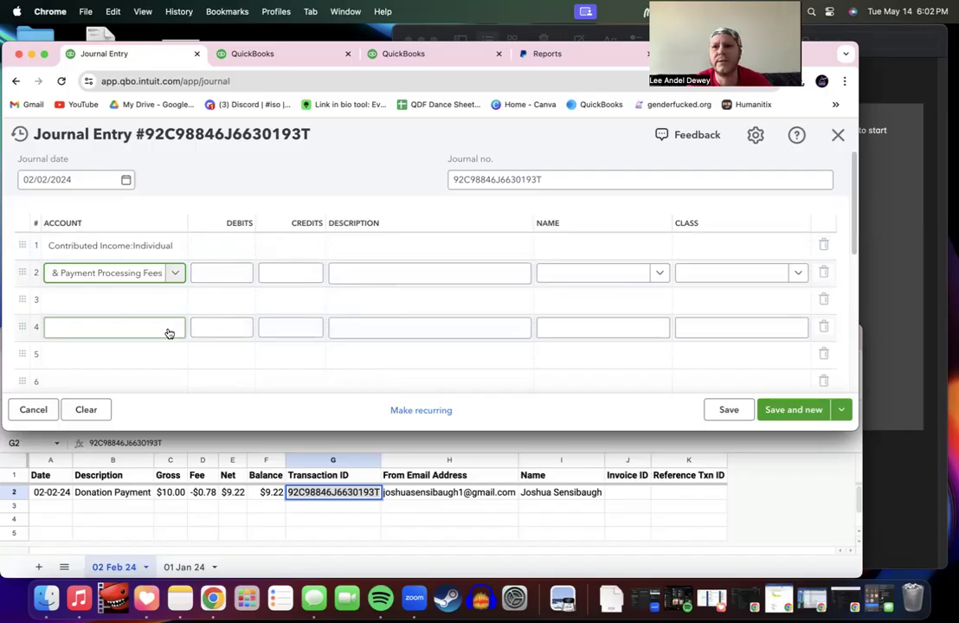
{"action": "left_click", "coordinate": [135, 303]}
{"action": "type", "text": "1020"}
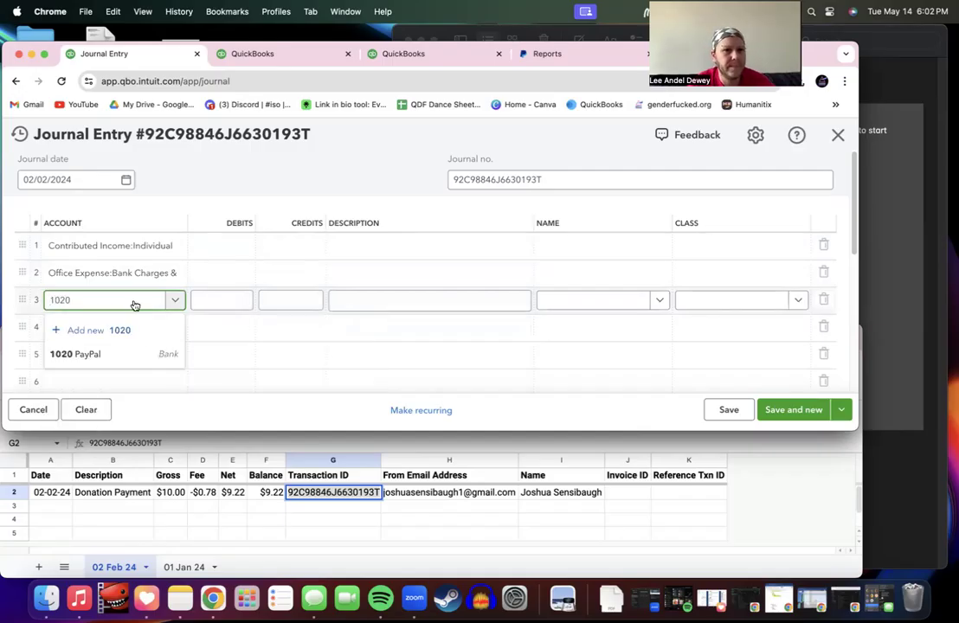
{"action": "left_click", "coordinate": [141, 359]}
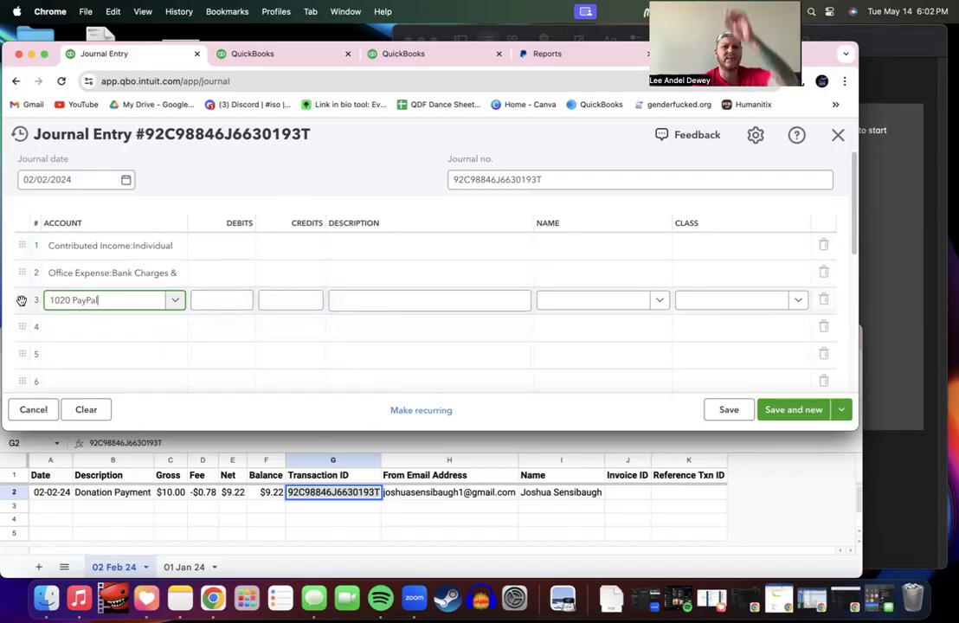
{"action": "left_click_drag", "start_coordinate": [19, 290], "coordinate": [22, 250]}
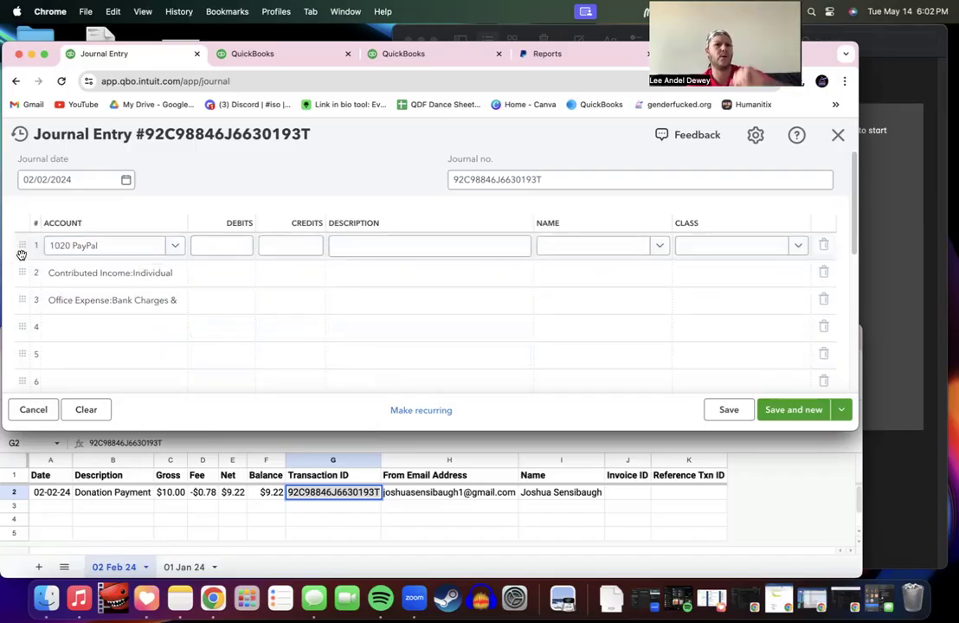
Step: Drag the Office Expense:Bank Charges line above Contributed Income:Individual, making it line 2
{"action": "left_click", "coordinate": [50, 299]}
{"action": "left_click", "coordinate": [76, 274]}
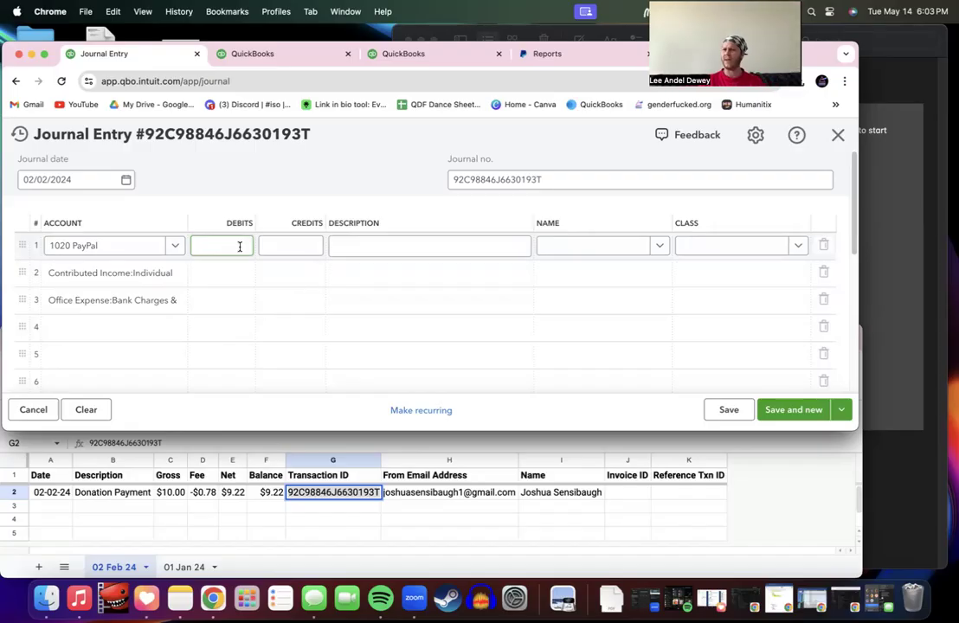
{"action": "left_click", "coordinate": [169, 279]}
{"action": "left_click_drag", "start_coordinate": [21, 300], "coordinate": [23, 271]}
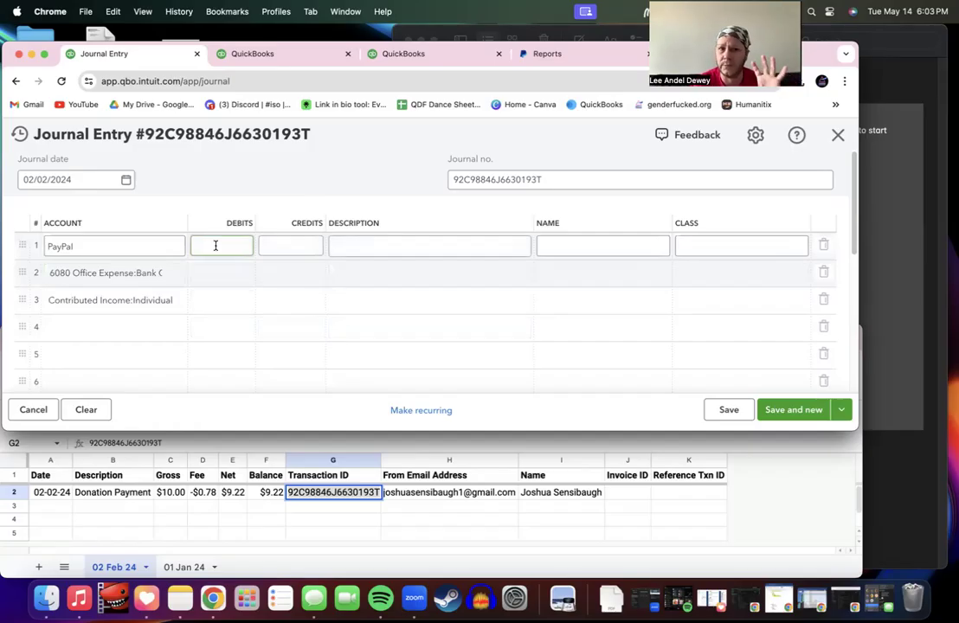
{"action": "left_click", "coordinate": [215, 246]}
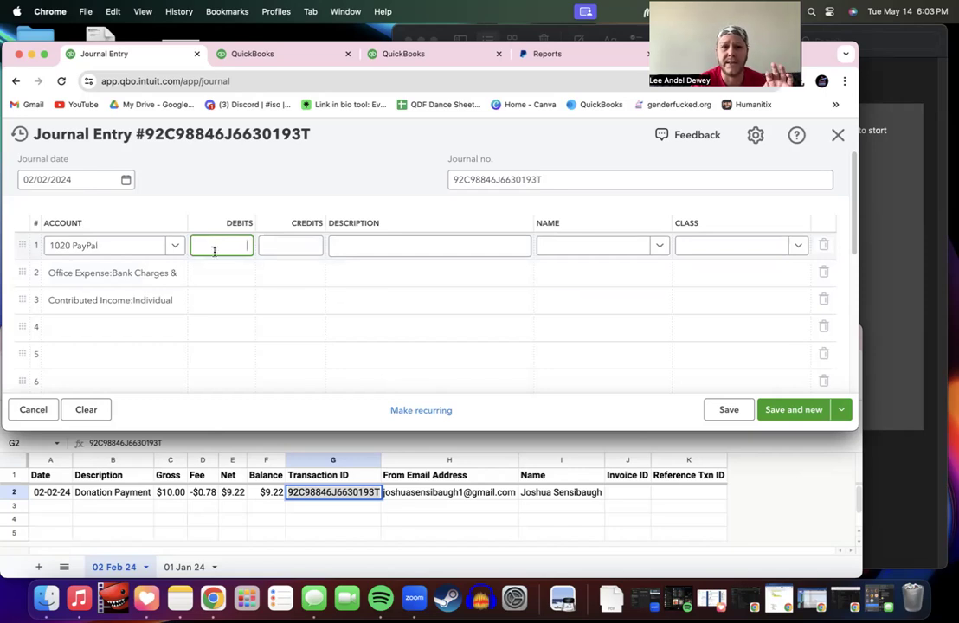
{"action": "left_click", "coordinate": [217, 272]}
{"action": "left_click", "coordinate": [236, 252]}
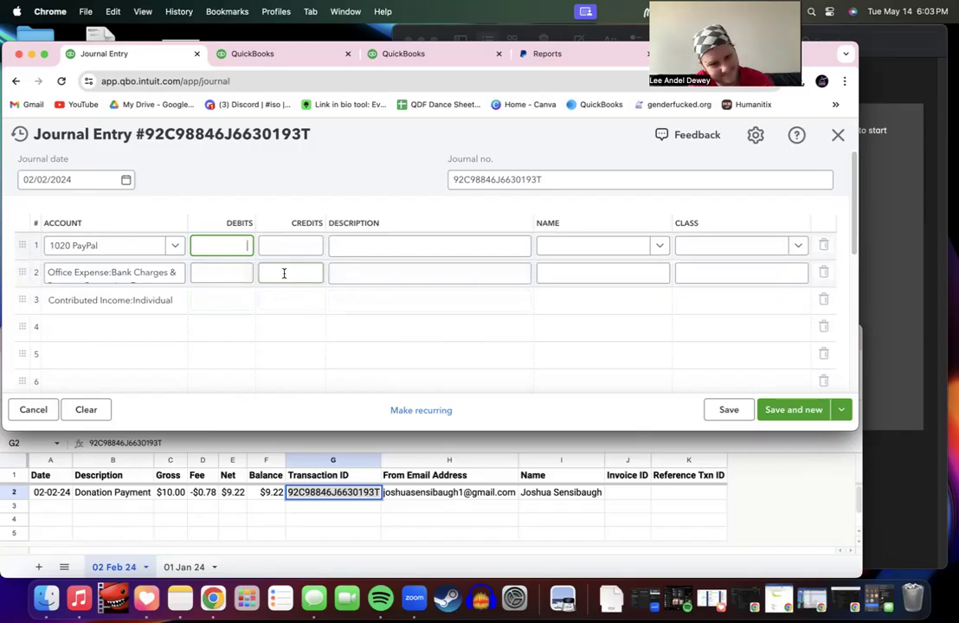
Step: Enter a $0.78 credit on the bank-charges line and a $9.22 debit on PayPal
{"action": "left_click", "coordinate": [284, 273]}
{"action": "type", "text": ".7"}
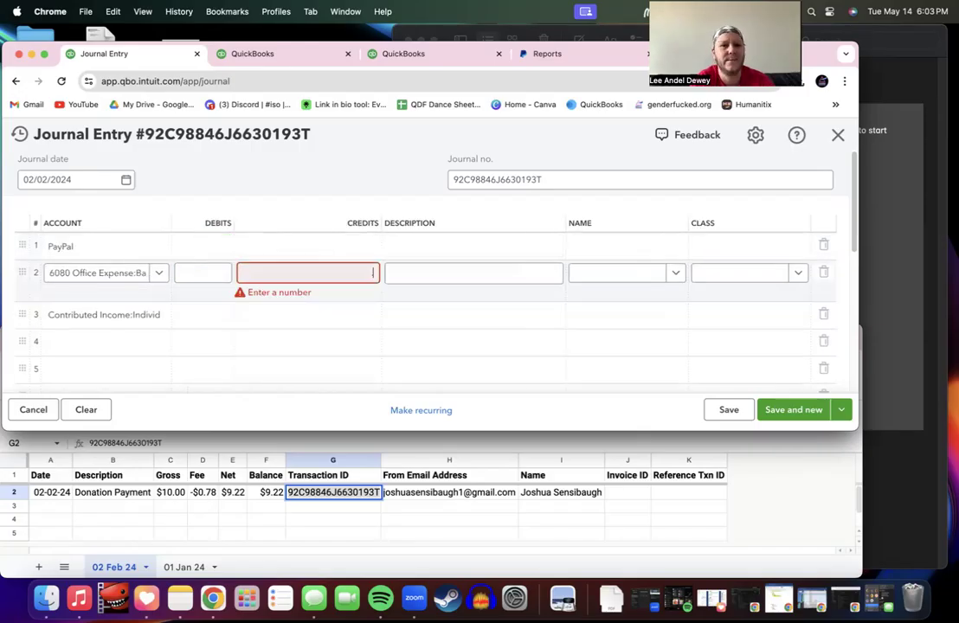
{"action": "type", "text": "8"}
{"action": "left_click", "coordinate": [212, 246]}
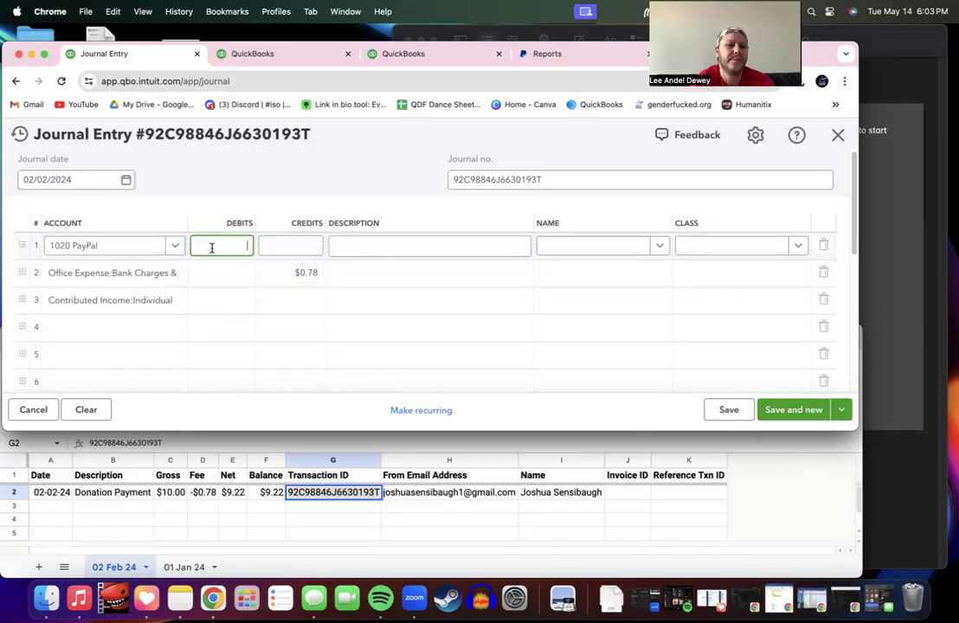
{"action": "type", "text": "9.22"}
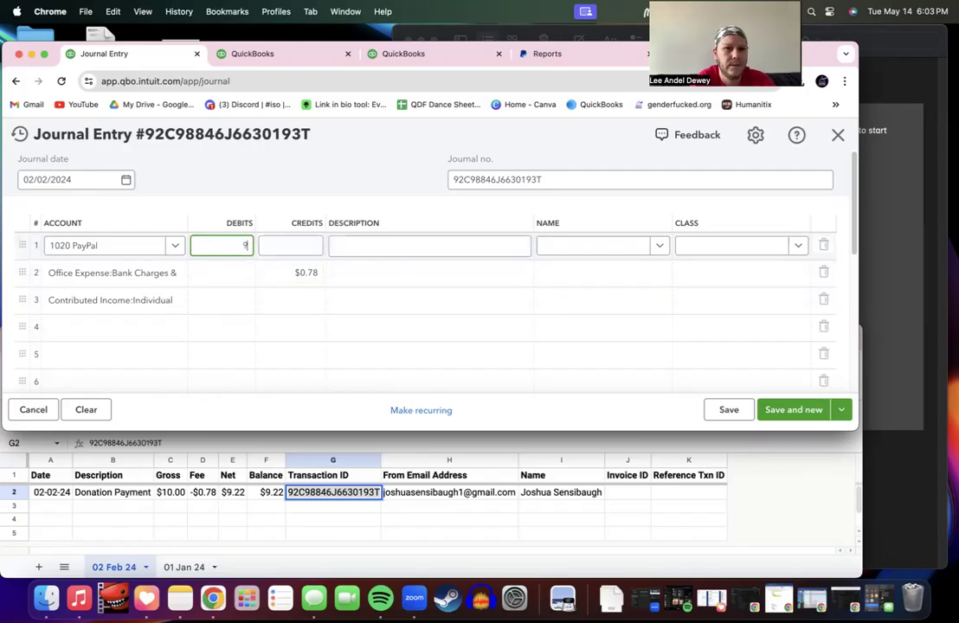
Step: Reselect 4011 Single Donations for line 3 and give it a $10.00 debit
{"action": "left_click", "coordinate": [218, 300]}
{"action": "type", "text": "1"}
{"action": "left_click", "coordinate": [180, 300]}
{"action": "type", "text": "00"}
{"action": "key", "text": "BackSpace"}
{"action": "key", "text": "BackSpace"}
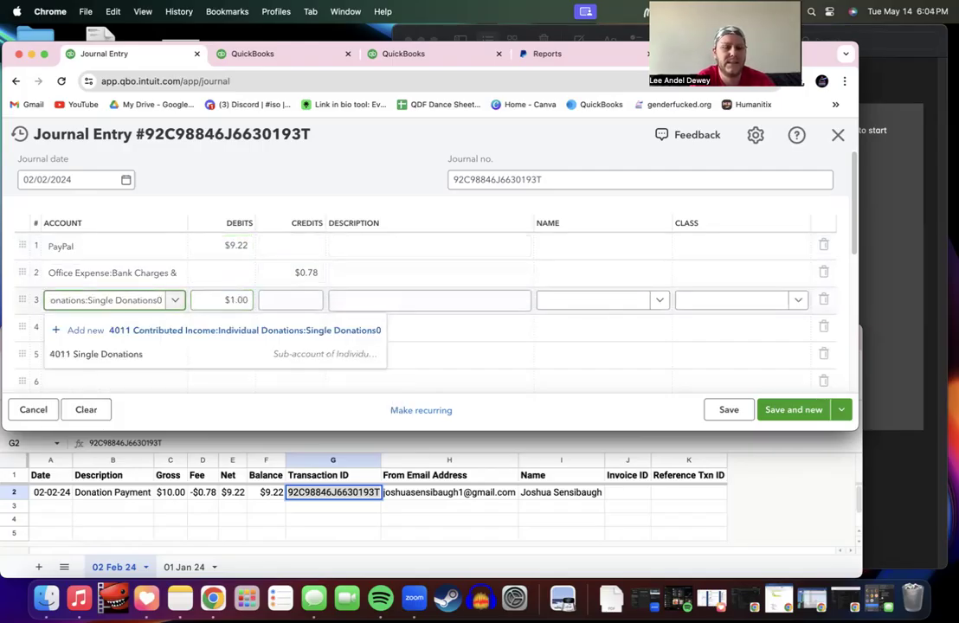
{"action": "key", "text": "super+BackSpace"}
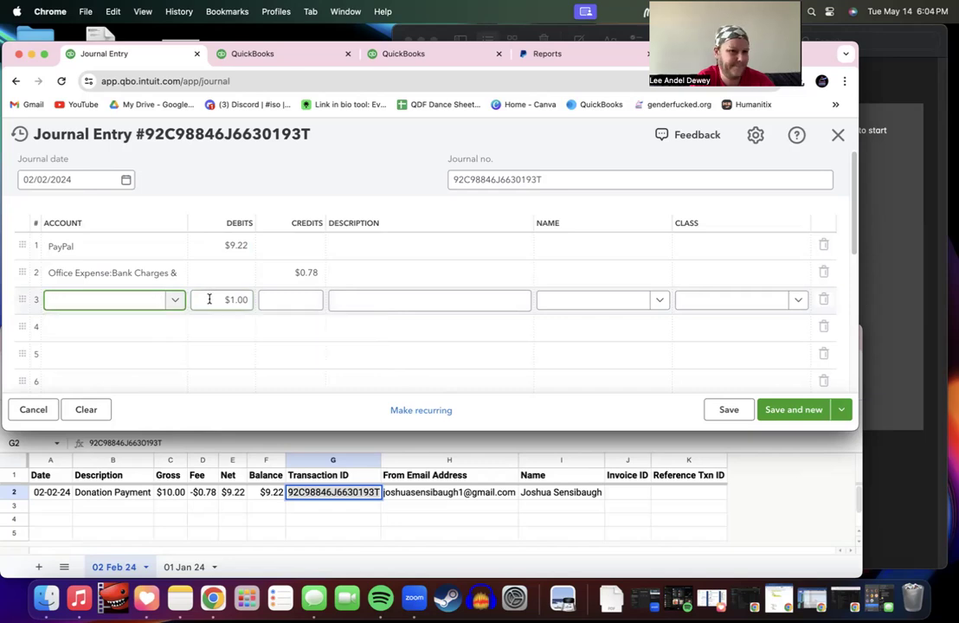
{"action": "left_click", "coordinate": [212, 325]}
{"action": "left_click", "coordinate": [149, 305]}
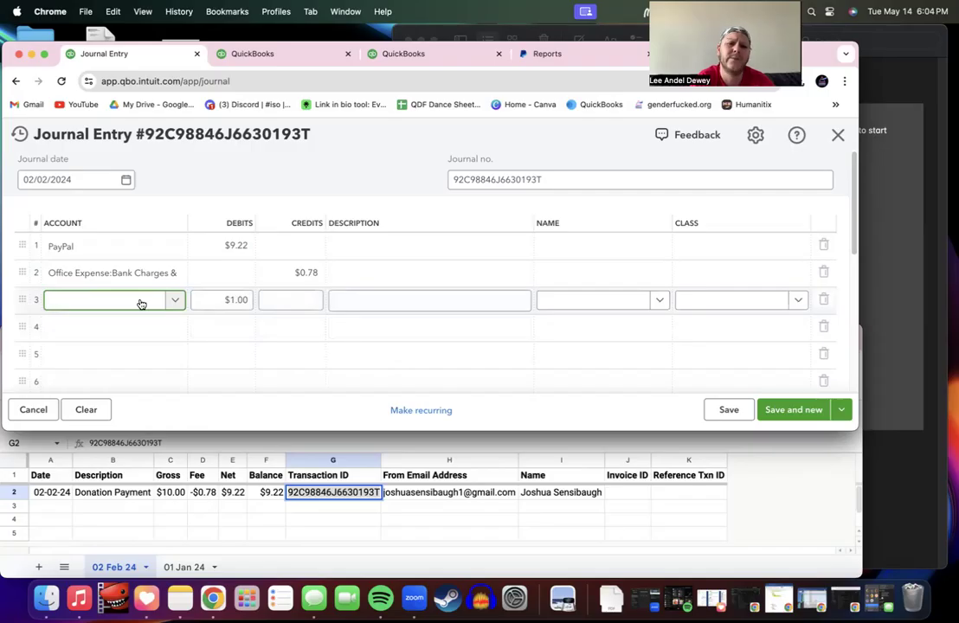
{"action": "type", "text": "4011"}
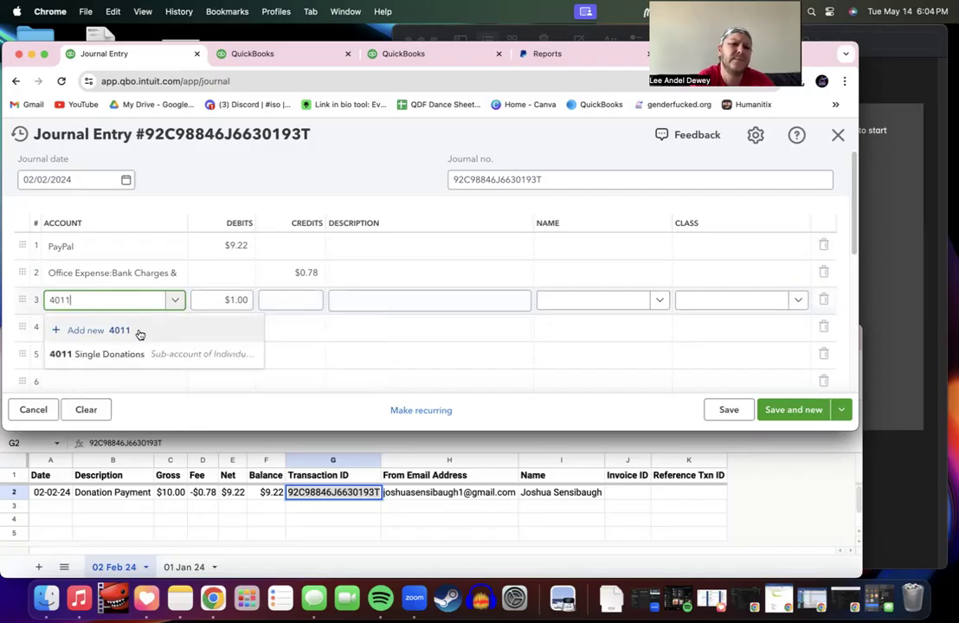
{"action": "left_click", "coordinate": [133, 355]}
{"action": "left_click", "coordinate": [230, 300]}
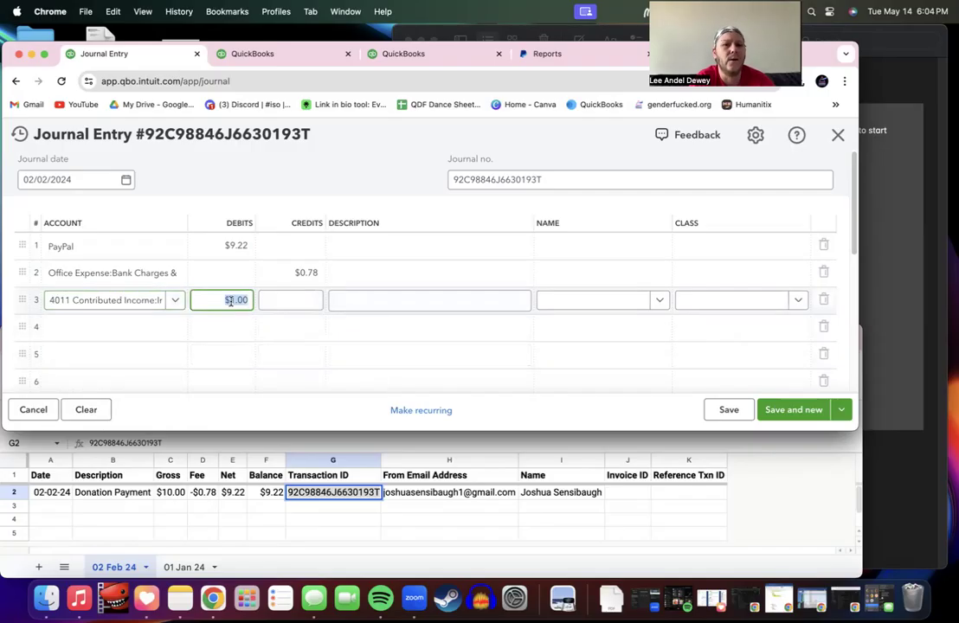
{"action": "type", "text": "10"}
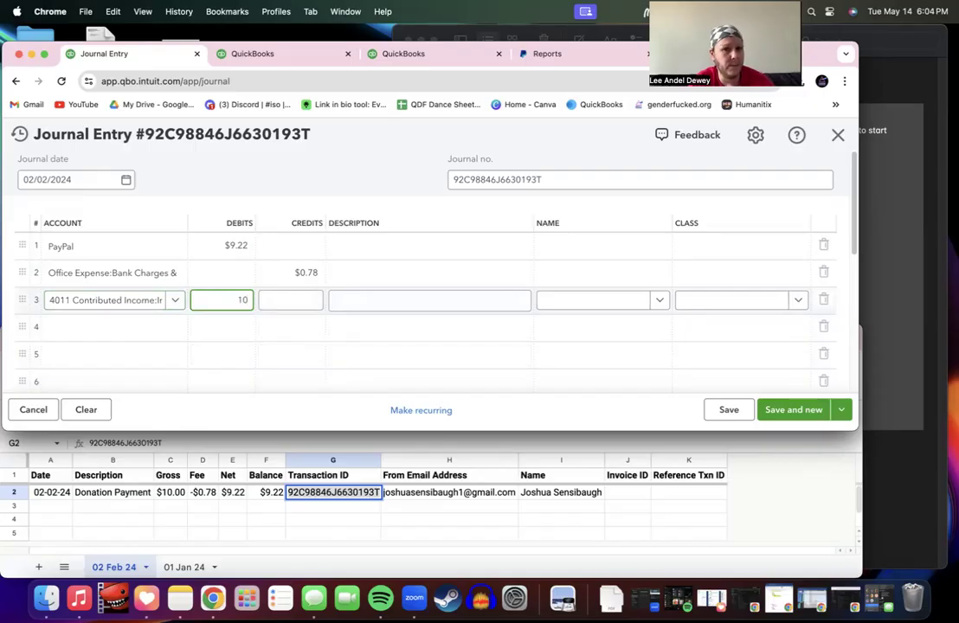
{"action": "type", "text": ".00"}
{"action": "left_click", "coordinate": [287, 305]}
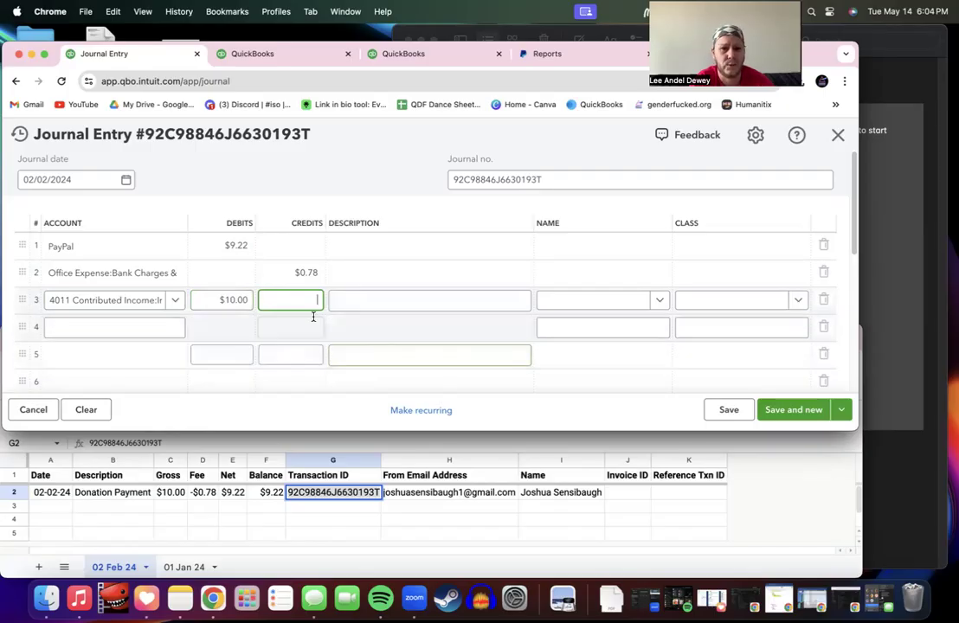
Step: Scroll through the journal entry to review its lines and the $19.22 debit / $0.78 credit totals
{"action": "scroll", "coordinate": [360, 351], "scroll_direction": "down", "scroll_amount": 10}
{"action": "scroll", "coordinate": [362, 355], "scroll_direction": "up", "scroll_amount": 5}
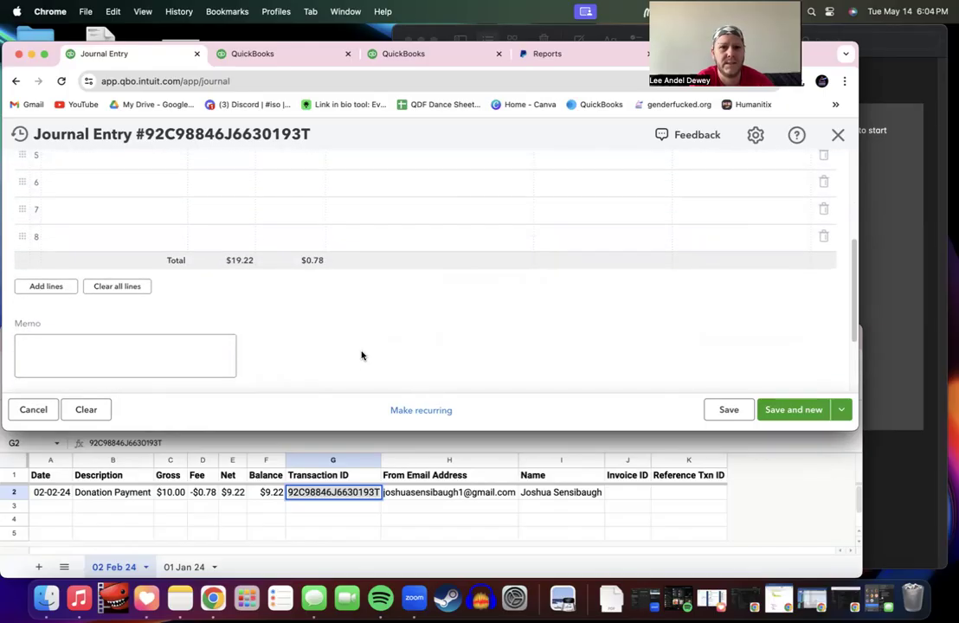
{"action": "scroll", "coordinate": [251, 262], "scroll_direction": "up", "scroll_amount": 2}
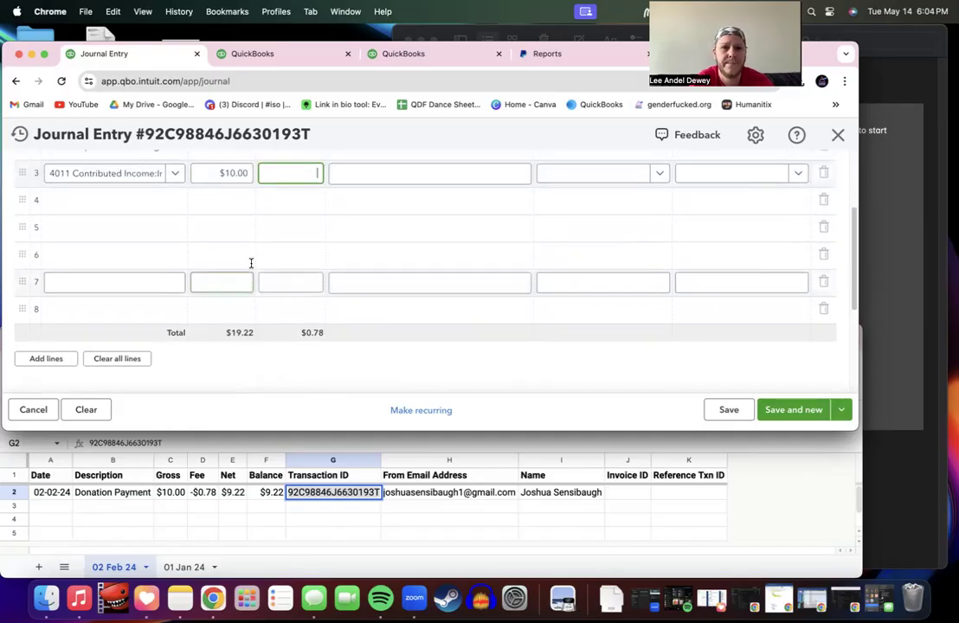
{"action": "scroll", "coordinate": [251, 263], "scroll_direction": "up", "scroll_amount": 2}
{"action": "scroll", "coordinate": [251, 264], "scroll_direction": "up", "scroll_amount": 2}
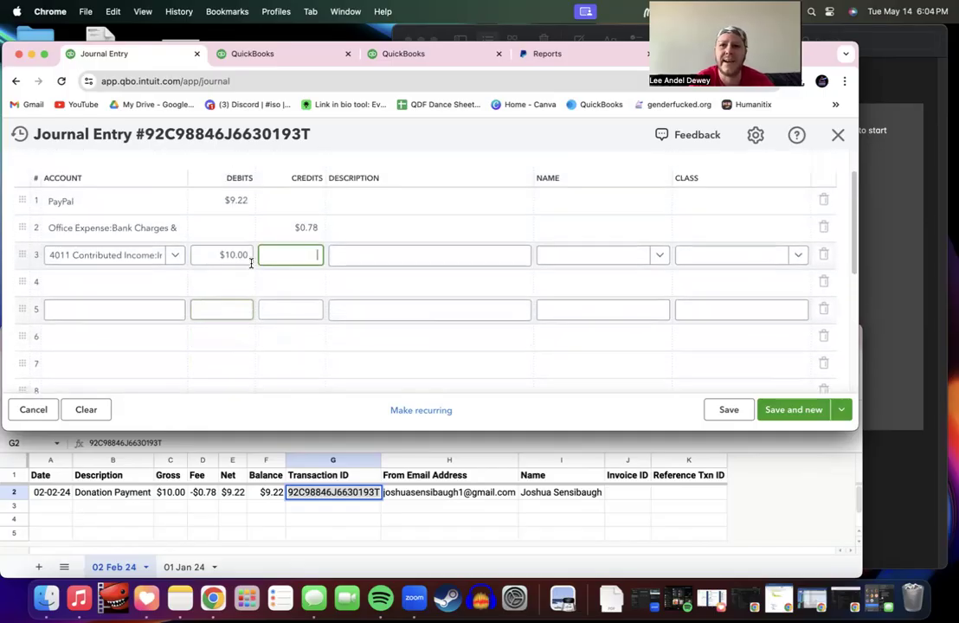
{"action": "scroll", "coordinate": [251, 265], "scroll_direction": "down", "scroll_amount": 5}
{"action": "scroll", "coordinate": [251, 266], "scroll_direction": "up", "scroll_amount": 4}
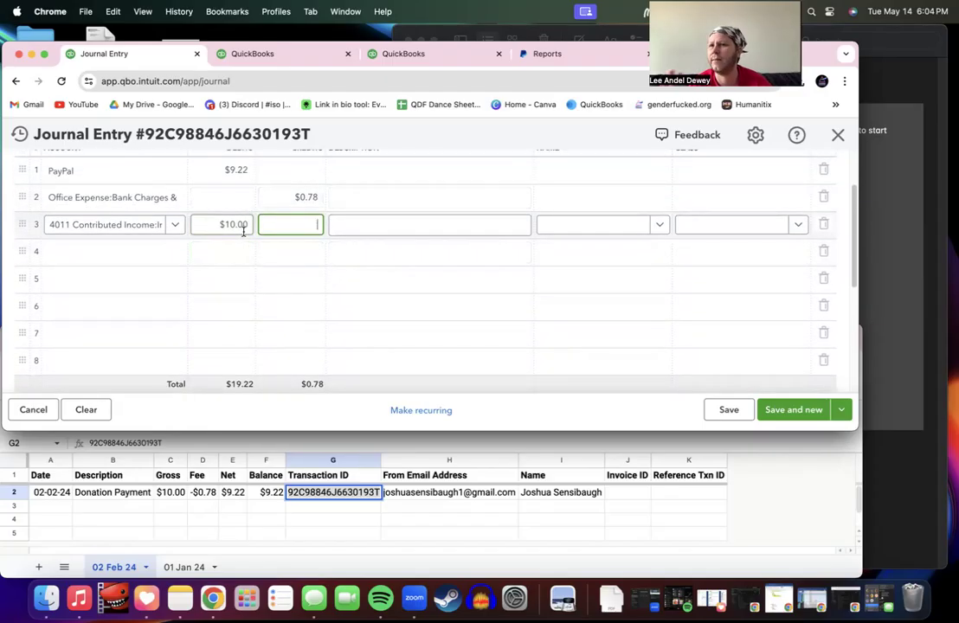
{"action": "scroll", "coordinate": [243, 231], "scroll_direction": "up", "scroll_amount": 2}
{"action": "scroll", "coordinate": [243, 231], "scroll_direction": "up", "scroll_amount": 1}
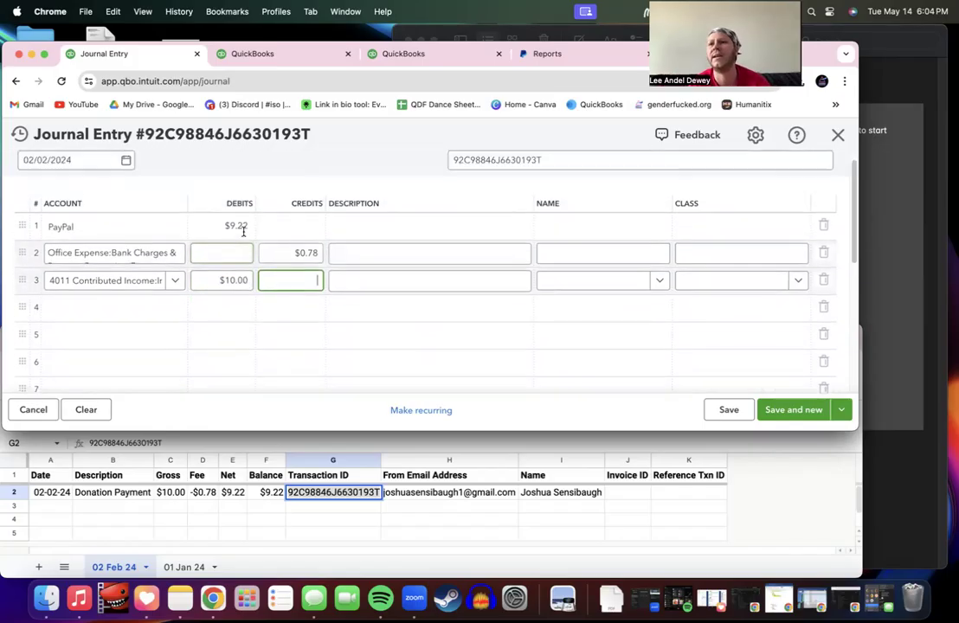
{"action": "scroll", "coordinate": [244, 230], "scroll_direction": "down", "scroll_amount": 2}
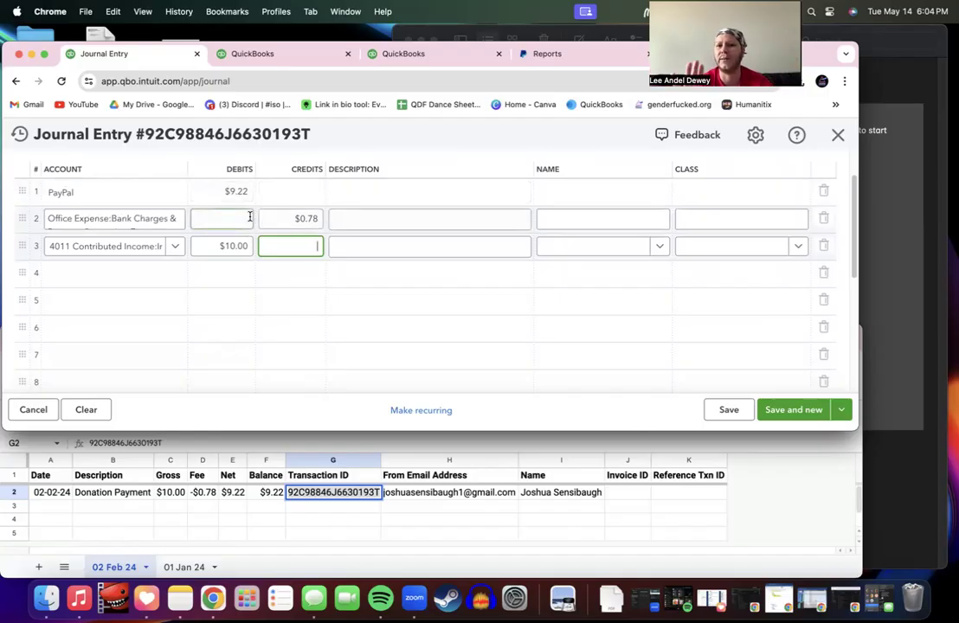
{"action": "scroll", "coordinate": [250, 216], "scroll_direction": "down", "scroll_amount": 5}
{"action": "scroll", "coordinate": [250, 220], "scroll_direction": "up", "scroll_amount": 5}
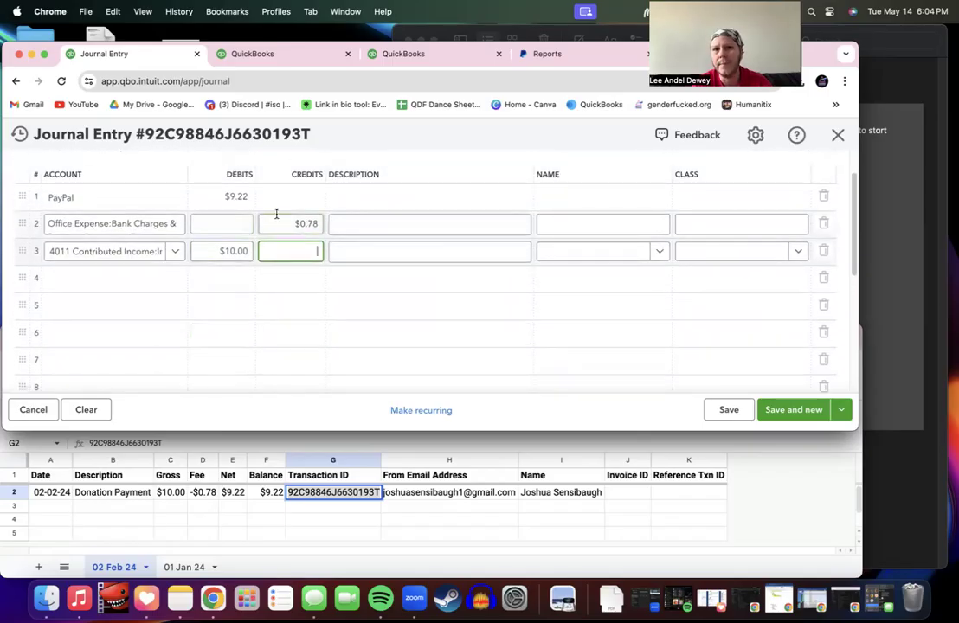
Step: Clear the income line's $10.00 debit and enter the $0.78 fee as a bank-charges debit
{"action": "left_click", "coordinate": [241, 251]}
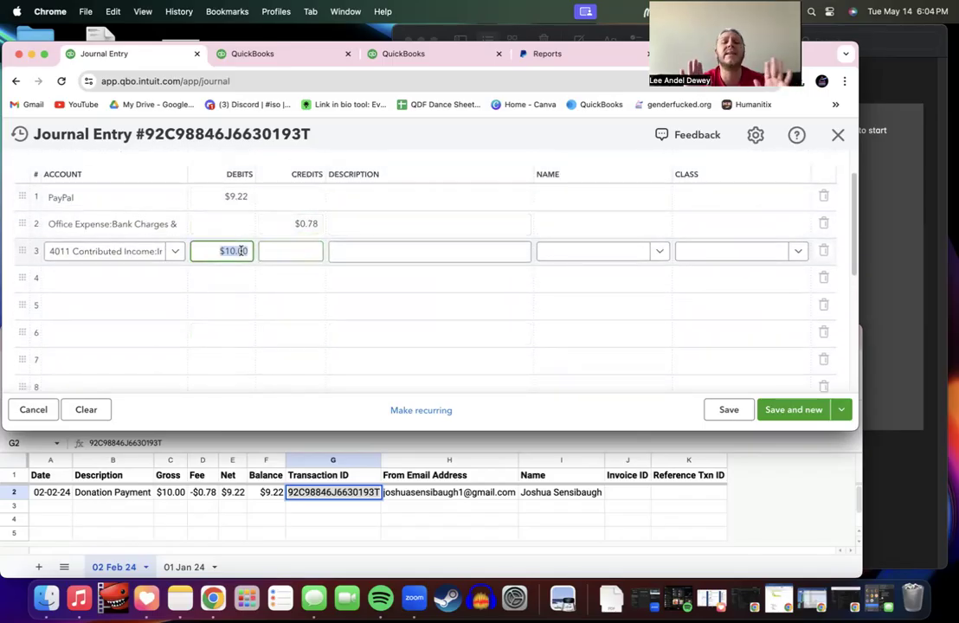
{"action": "key", "text": "BackSpace"}
{"action": "left_click", "coordinate": [287, 253]}
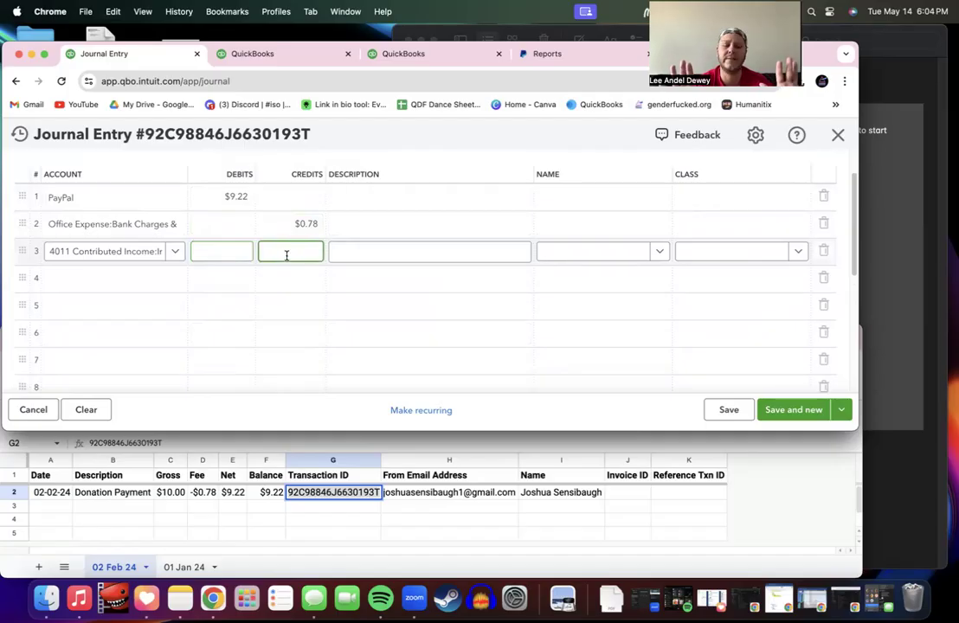
{"action": "key", "text": "shift+Tab"}
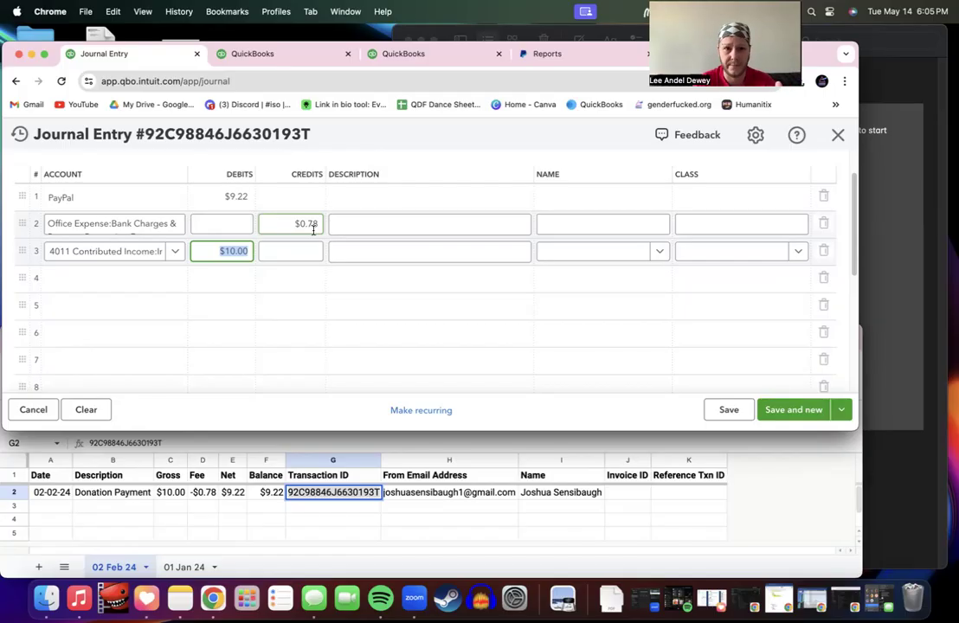
{"action": "left_click", "coordinate": [239, 224]}
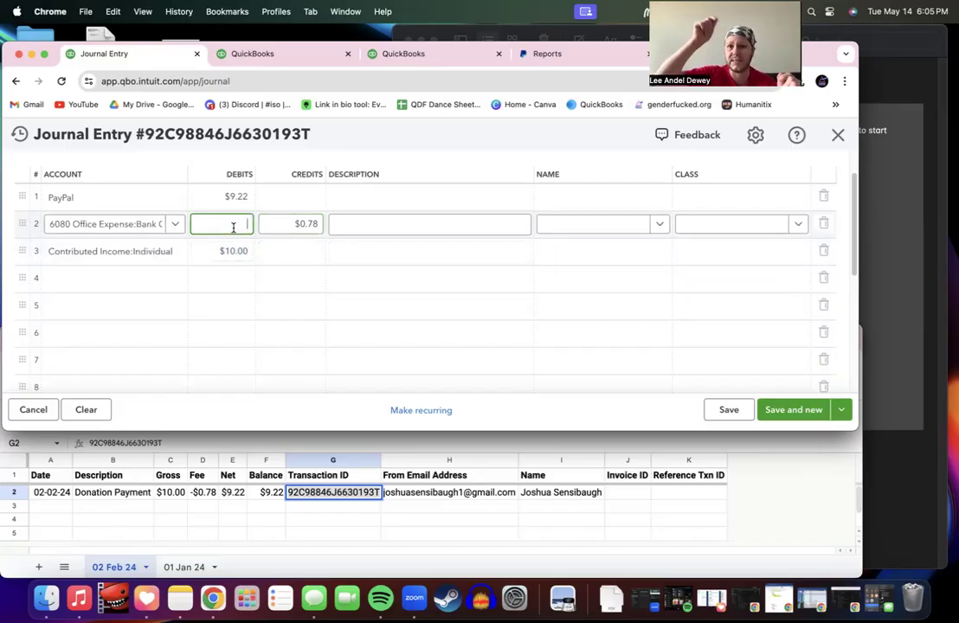
{"action": "type", "text": ".78"}
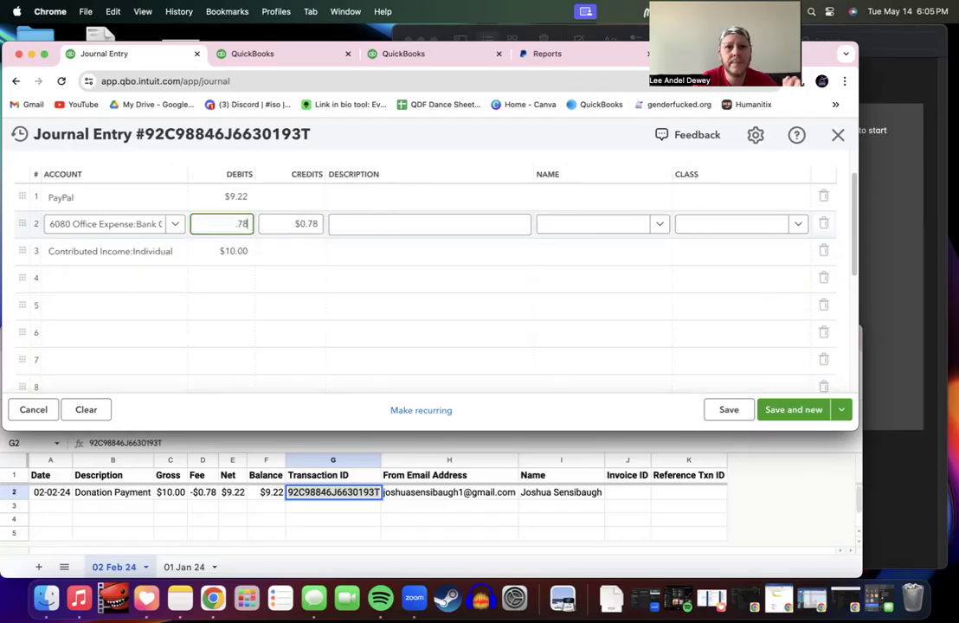
{"action": "key", "text": "Tab"}
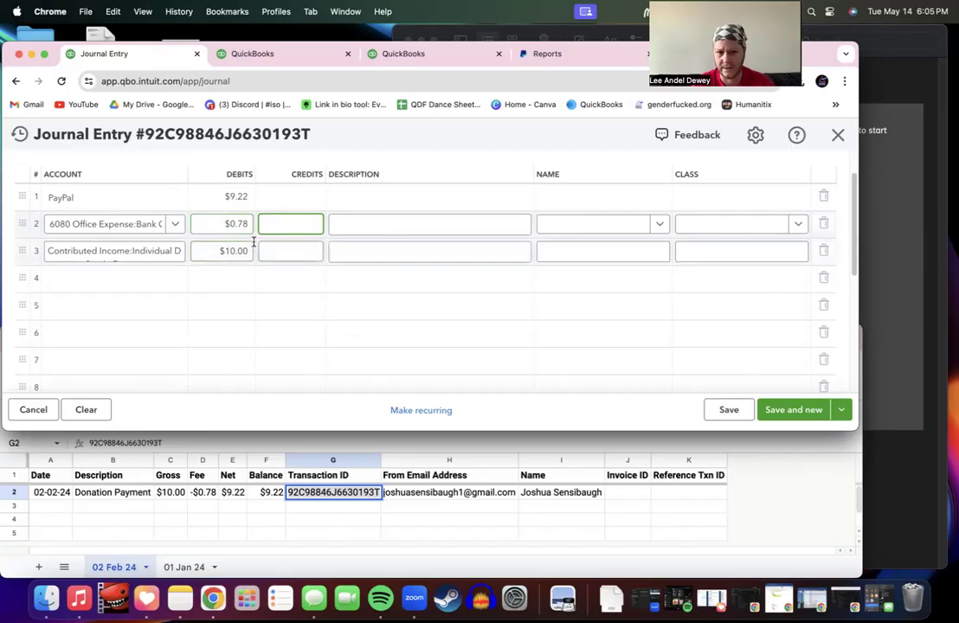
Step: Enter $10.00 as a credit on the Contributed Income line
{"action": "left_click", "coordinate": [276, 244]}
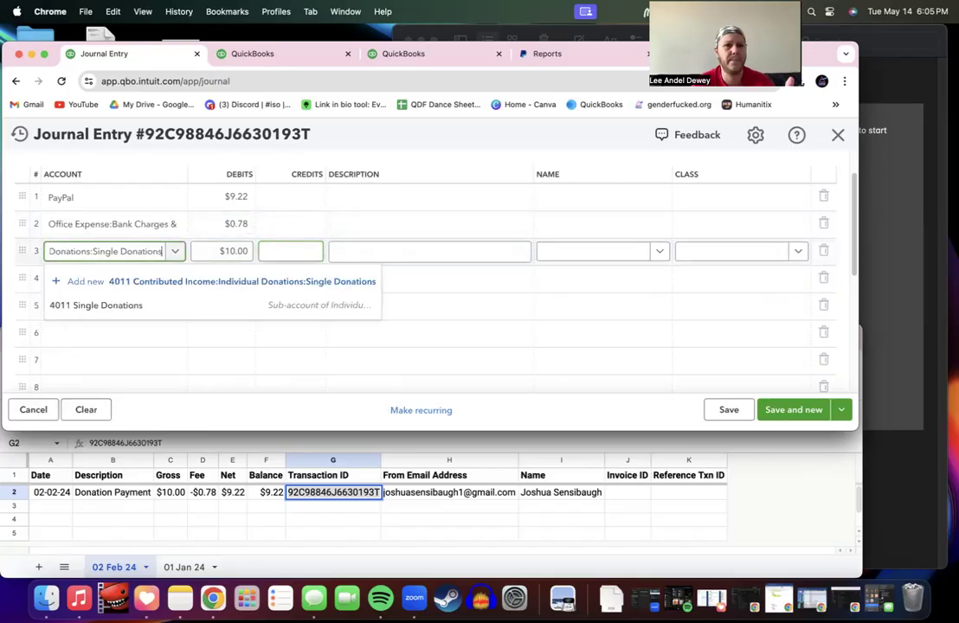
{"action": "left_click", "coordinate": [210, 305]}
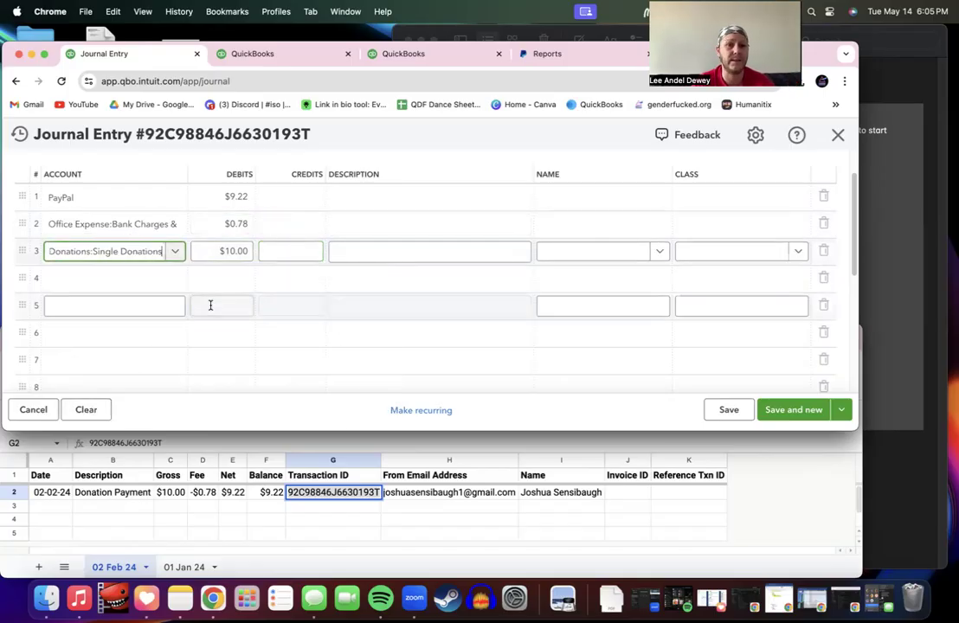
{"action": "left_click", "coordinate": [270, 253]}
{"action": "type", "text": "10"}
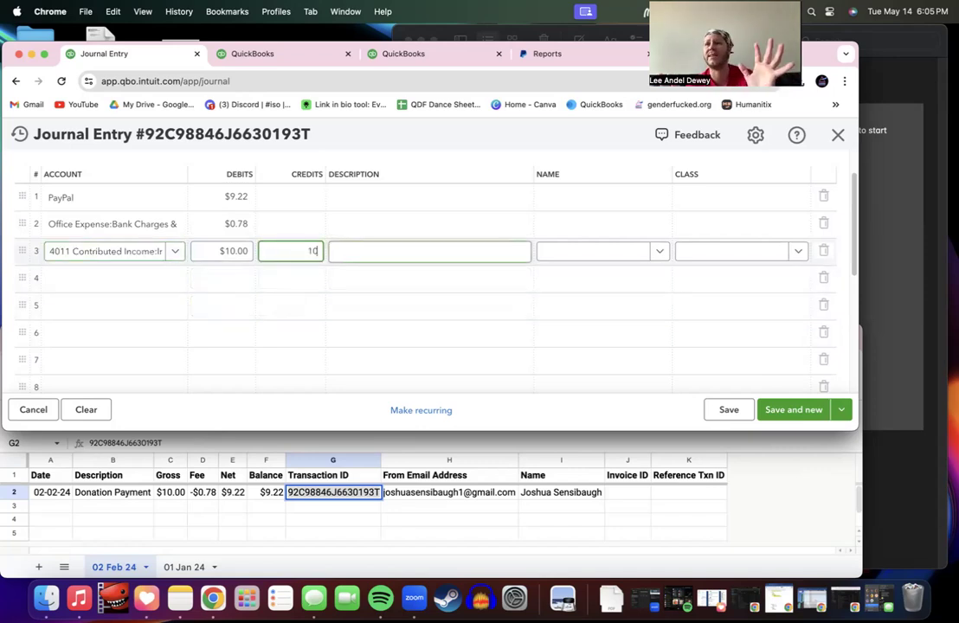
{"action": "key", "text": "Tab"}
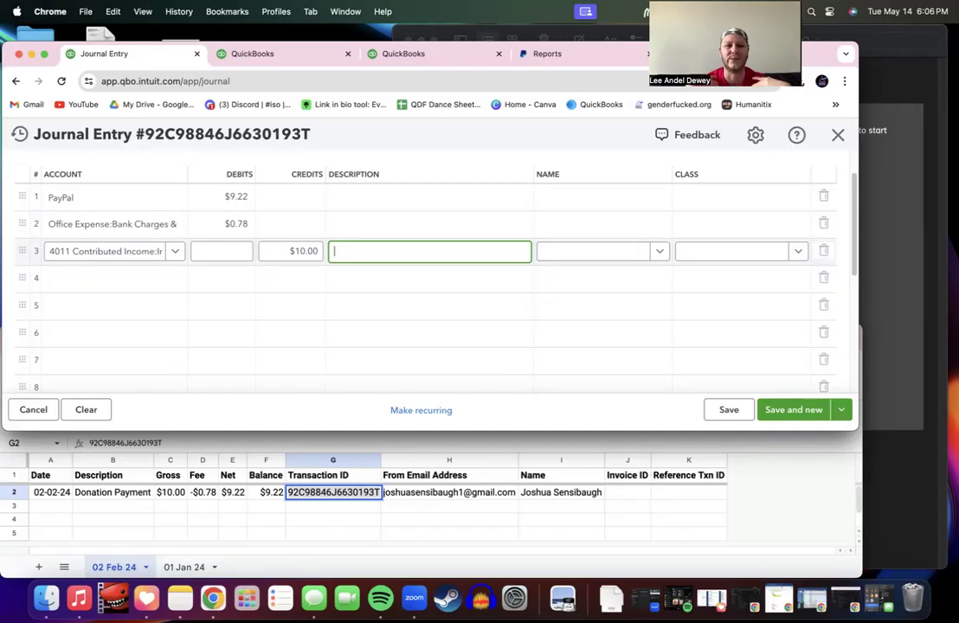
{"action": "scroll", "coordinate": [430, 277], "scroll_direction": "down", "scroll_amount": 5}
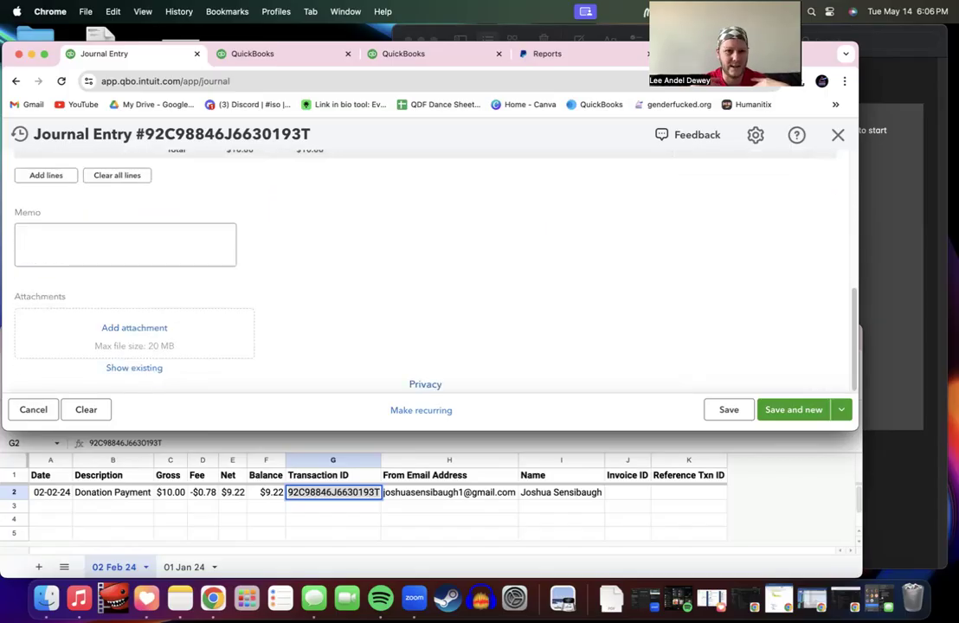
{"action": "scroll", "coordinate": [121, 286], "scroll_direction": "up", "scroll_amount": 3}
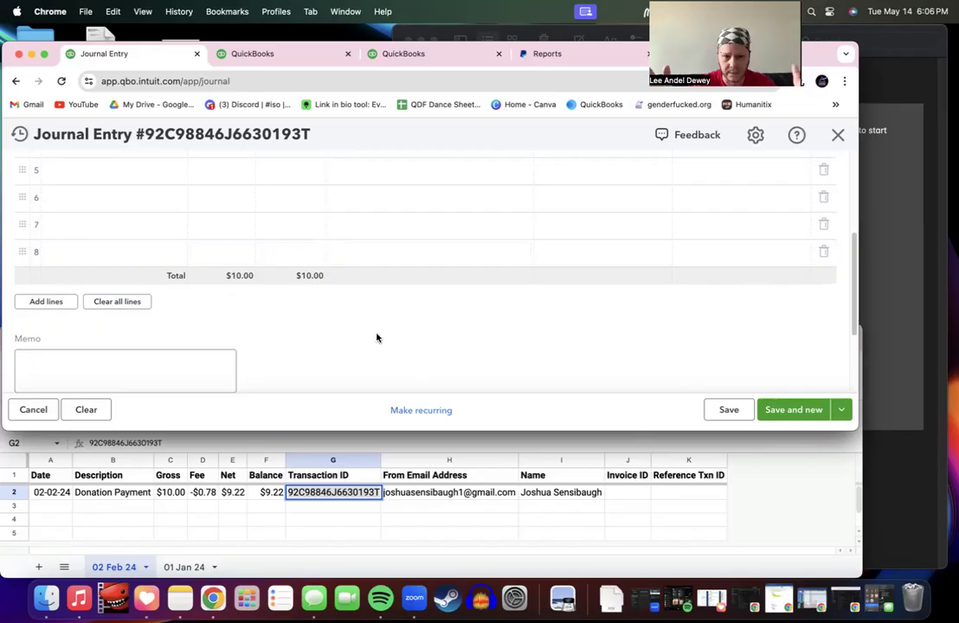
{"action": "scroll", "coordinate": [377, 338], "scroll_direction": "up", "scroll_amount": 5}
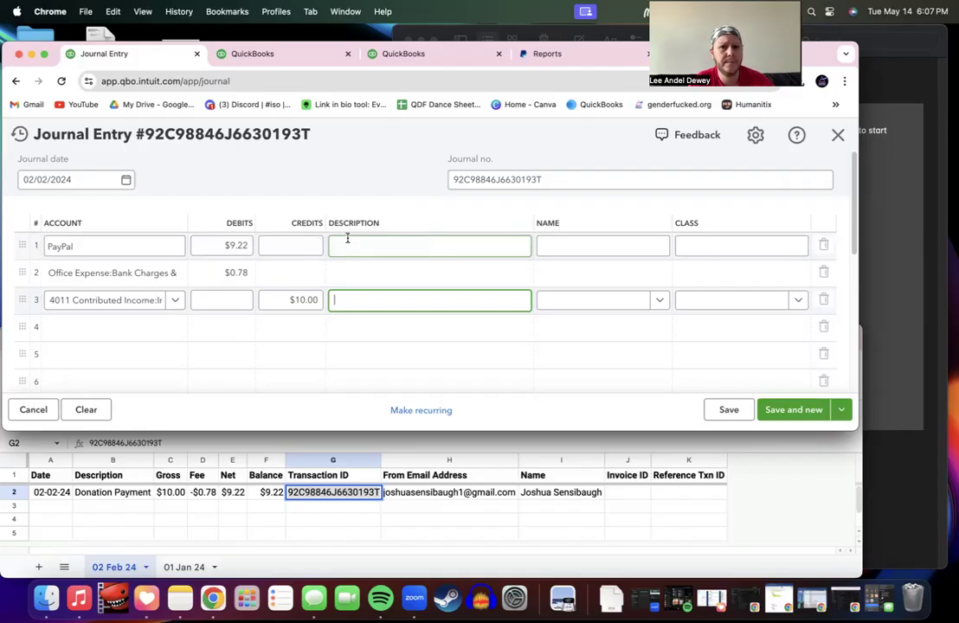
Step: Enter 'single donation less pmt proc fees' in the 1020 PayPal line's Description, fixing typos
{"action": "left_click", "coordinate": [109, 245]}
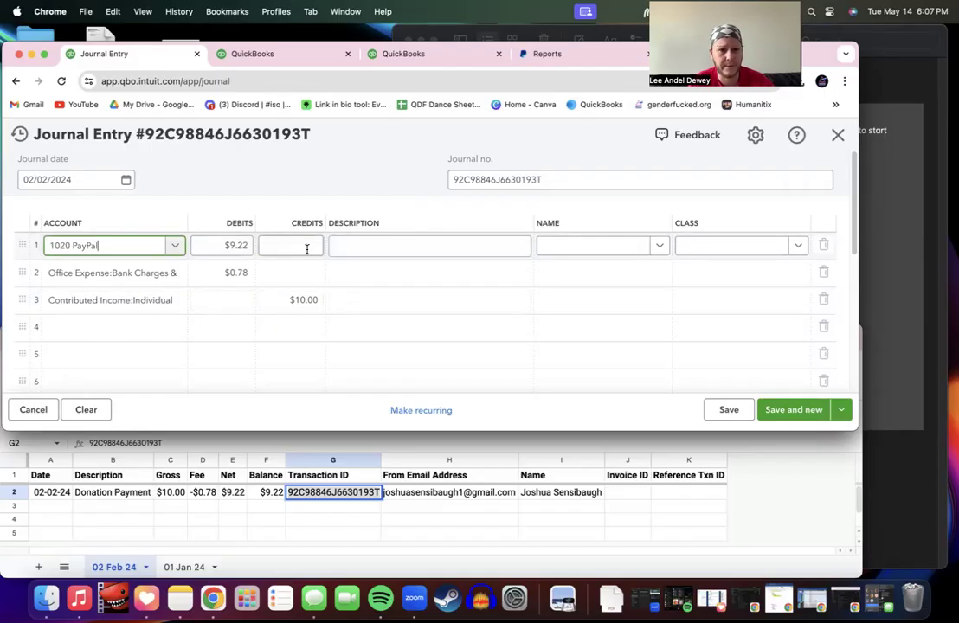
{"action": "left_click", "coordinate": [355, 246]}
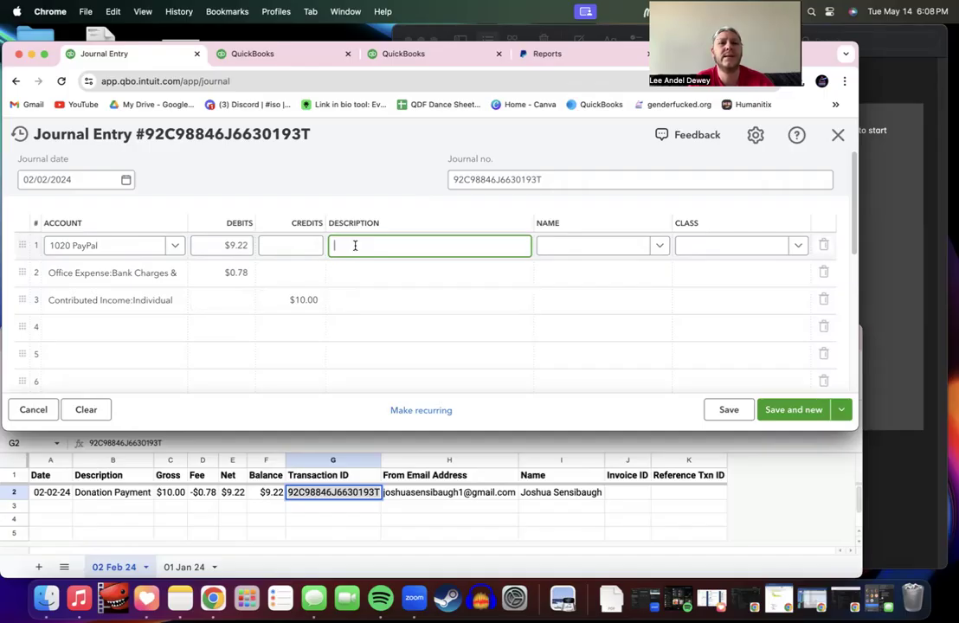
{"action": "type", "text": "Donat"}
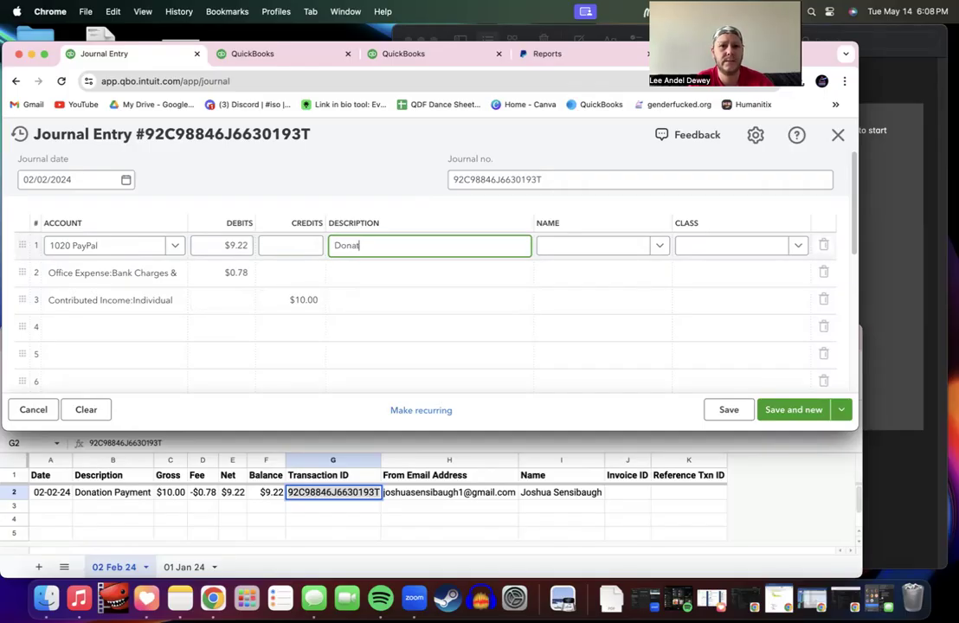
{"action": "type", "text": "ion less"}
{"action": "key", "text": "BackSpace"}
{"action": "key", "text": "BackSpace"}
{"action": "key", "text": "BackSpace"}
{"action": "key", "text": "BackSpace"}
{"action": "key", "text": "BackSpace"}
{"action": "key", "text": "BackSpace"}
{"action": "key", "text": "BackSpace"}
{"action": "key", "text": "BackSpace"}
{"action": "key", "text": "BackSpace"}
{"action": "key", "text": "BackSpace"}
{"action": "key", "text": "BackSpace"}
{"action": "key", "text": "BackSpace"}
{"action": "key", "text": "BackSpace"}
{"action": "type", "text": "So"}
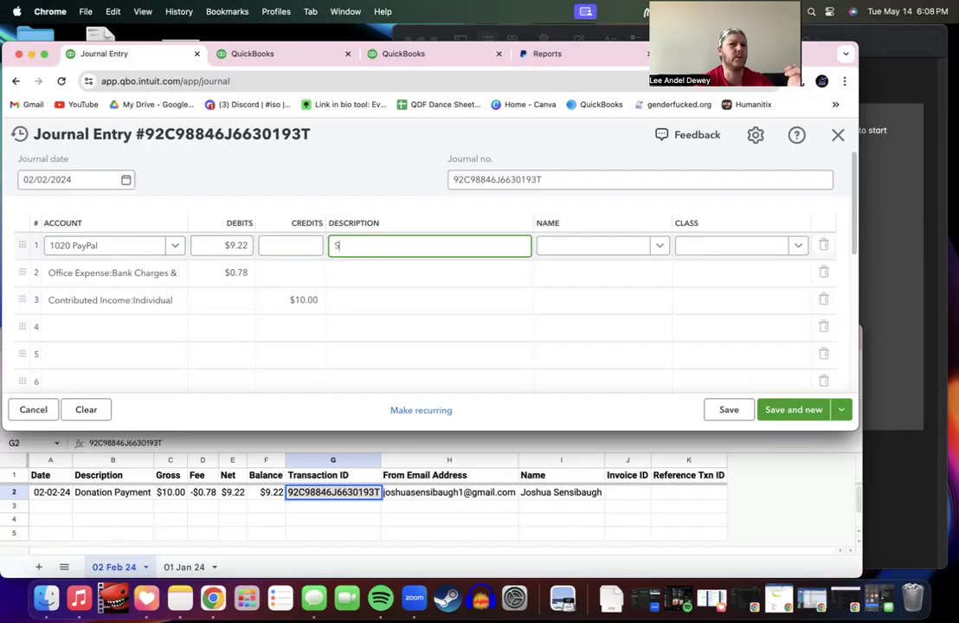
{"action": "key", "text": "BackSpace"}
{"action": "key", "text": "BackSpace"}
{"action": "type", "text": "single donation"}
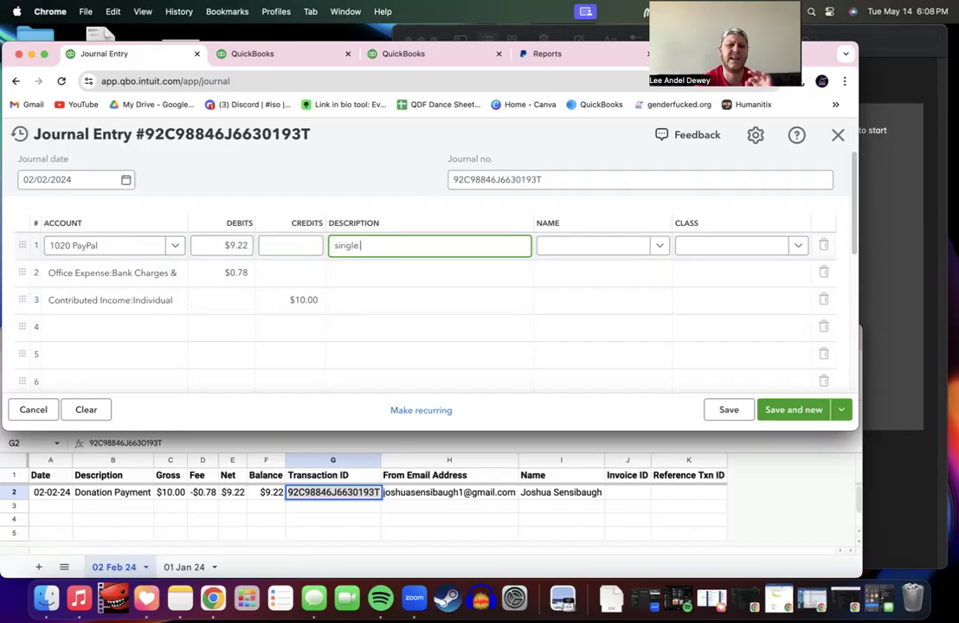
{"action": "type", "text": "ss"}
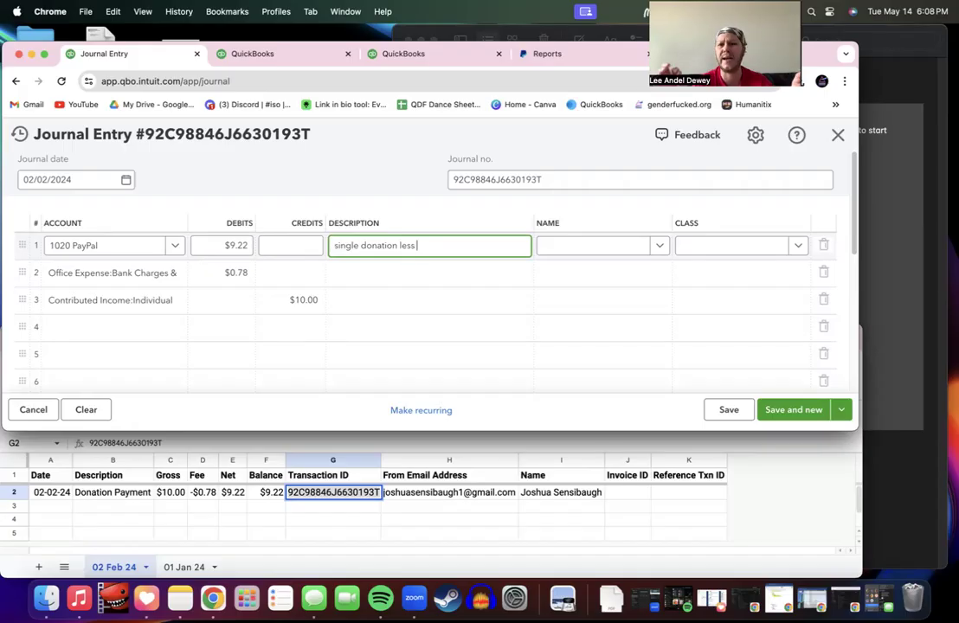
{"action": "type", "text": " pmt"}
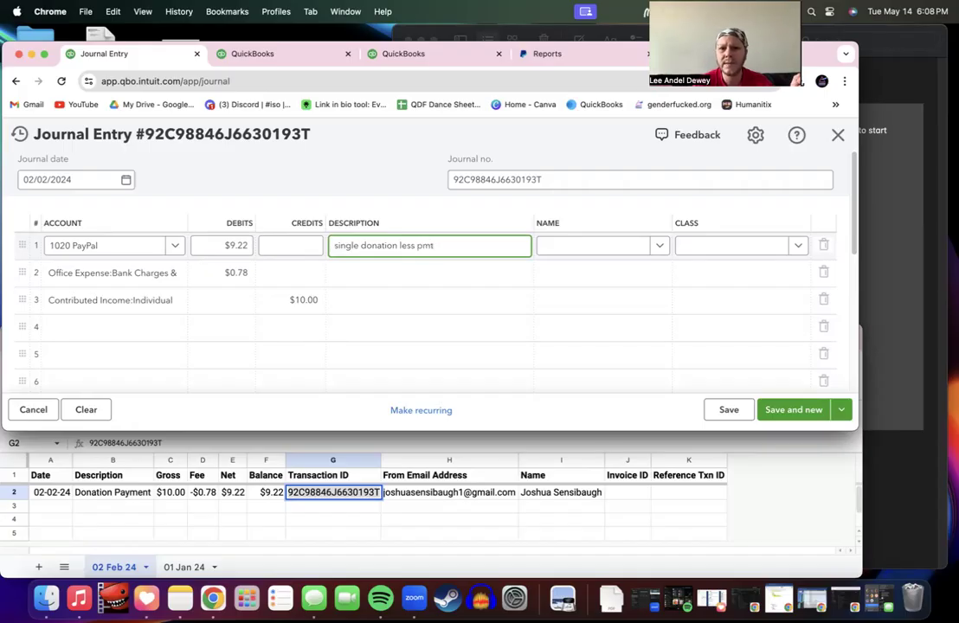
{"action": "type", "text": " proc"}
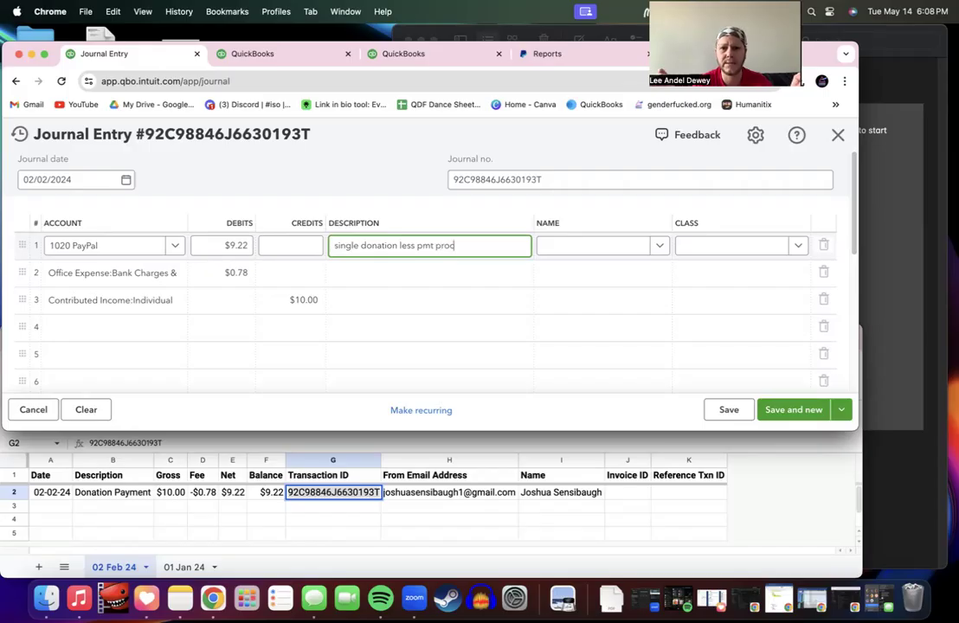
{"action": "type", "text": " fees"}
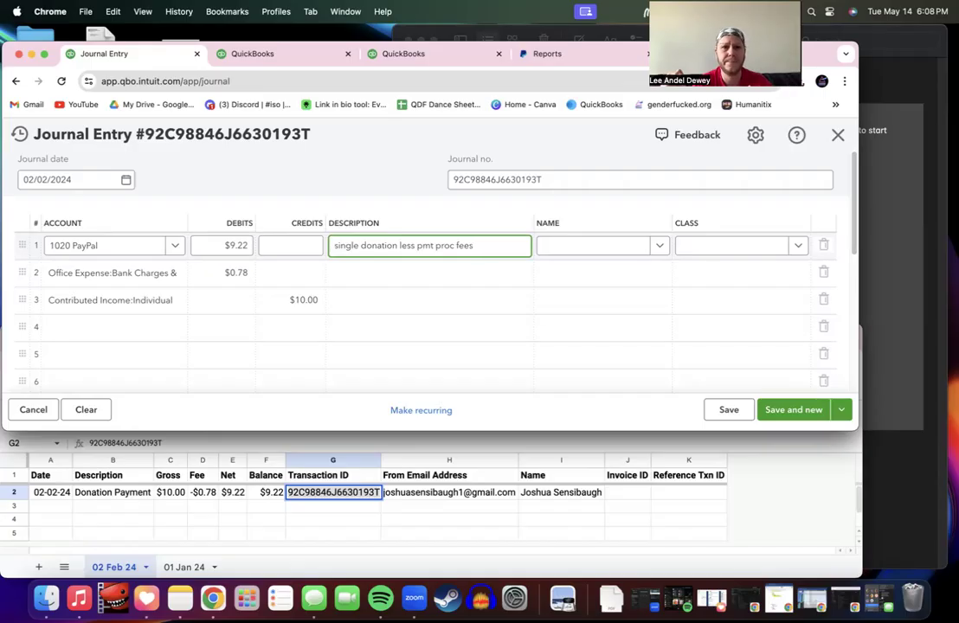
{"action": "key", "text": "Tab"}
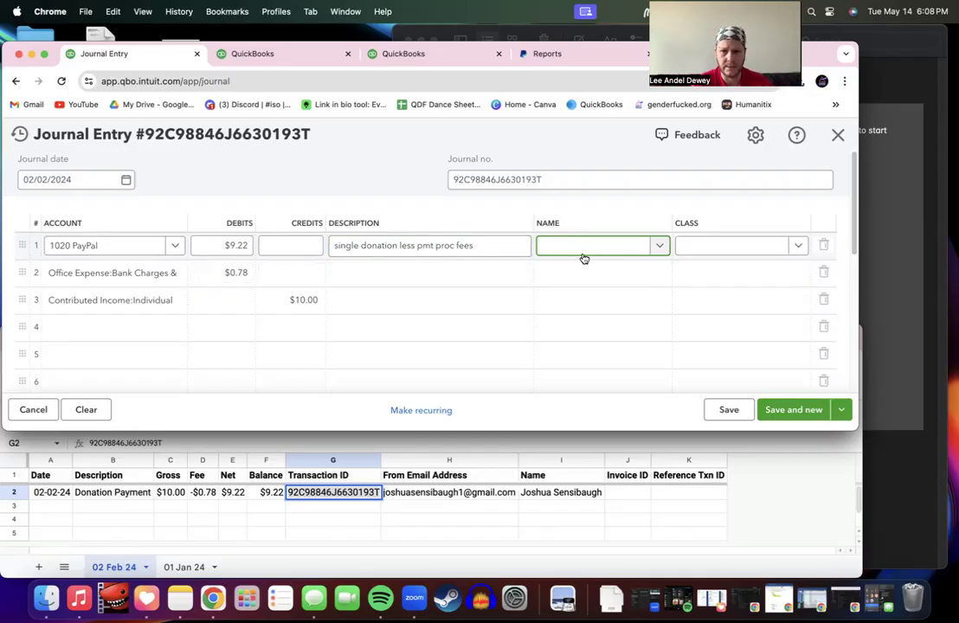
Step: Paste the donor's name from tracker cell I2 into line 1's Name field
{"action": "left_click", "coordinate": [520, 484]}
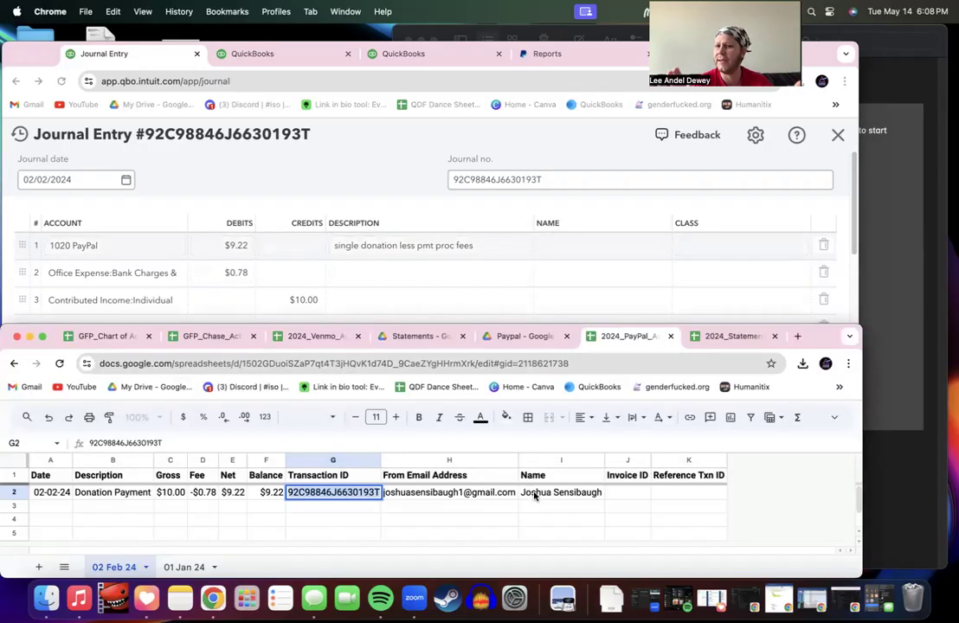
{"action": "left_click", "coordinate": [533, 495]}
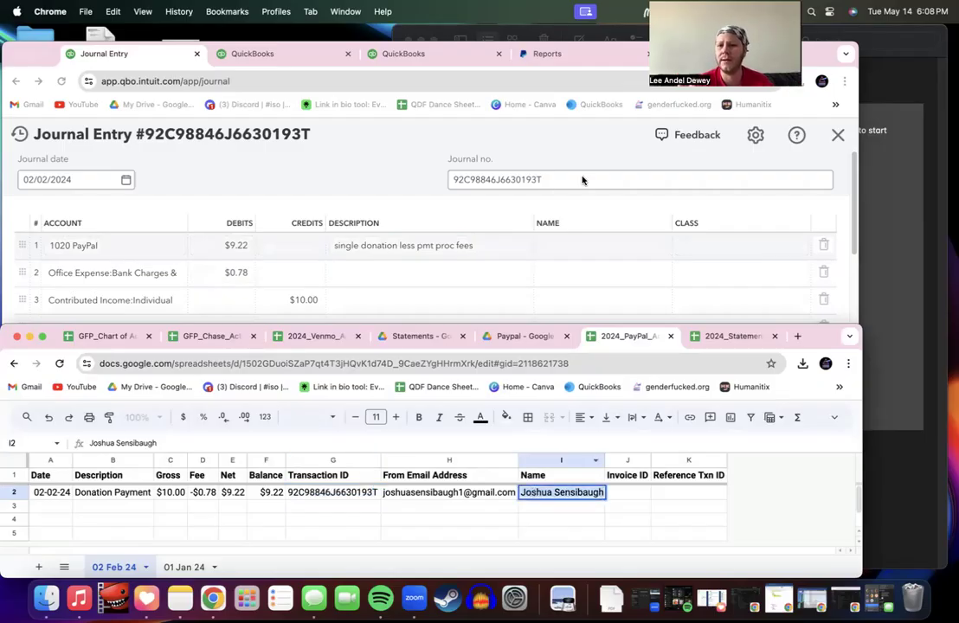
{"action": "left_click", "coordinate": [567, 245]}
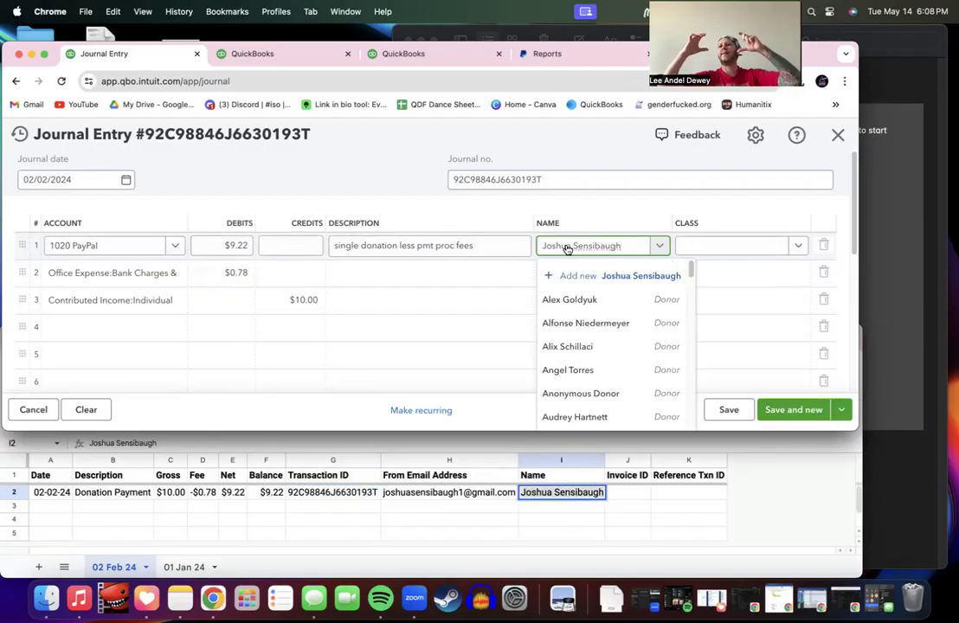
Step: Add the donor as a new contact with contact type Donor and save it
{"action": "left_click", "coordinate": [589, 274]}
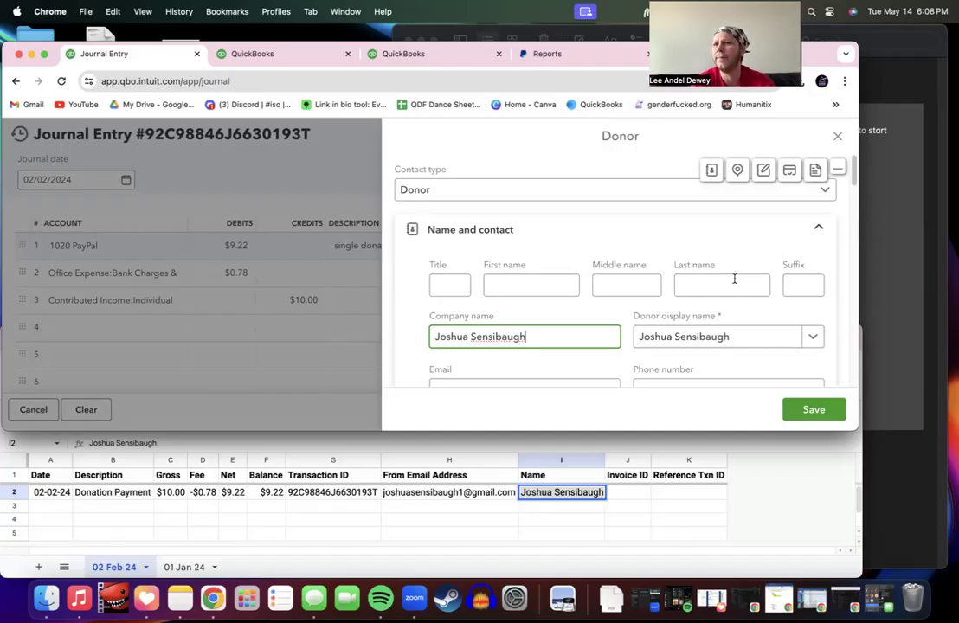
{"action": "scroll", "coordinate": [617, 317], "scroll_direction": "down", "scroll_amount": 1}
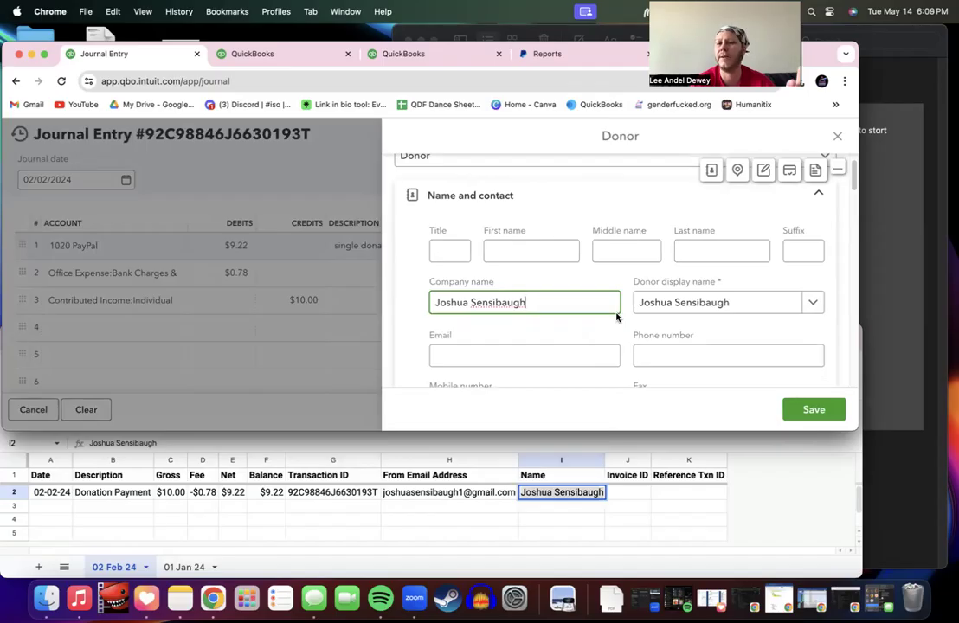
{"action": "scroll", "coordinate": [616, 317], "scroll_direction": "up", "scroll_amount": 1}
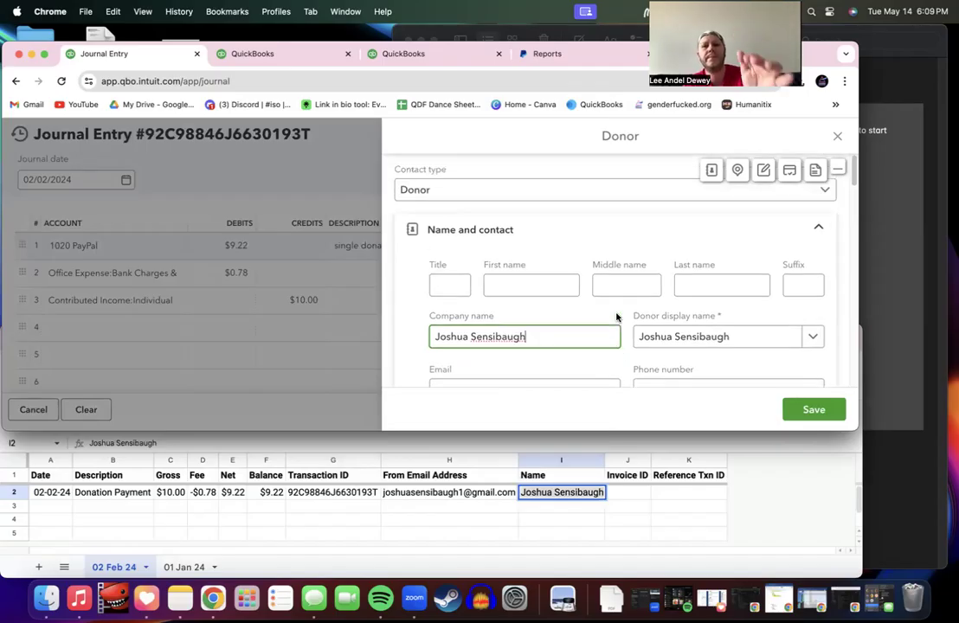
{"action": "left_click", "coordinate": [580, 192]}
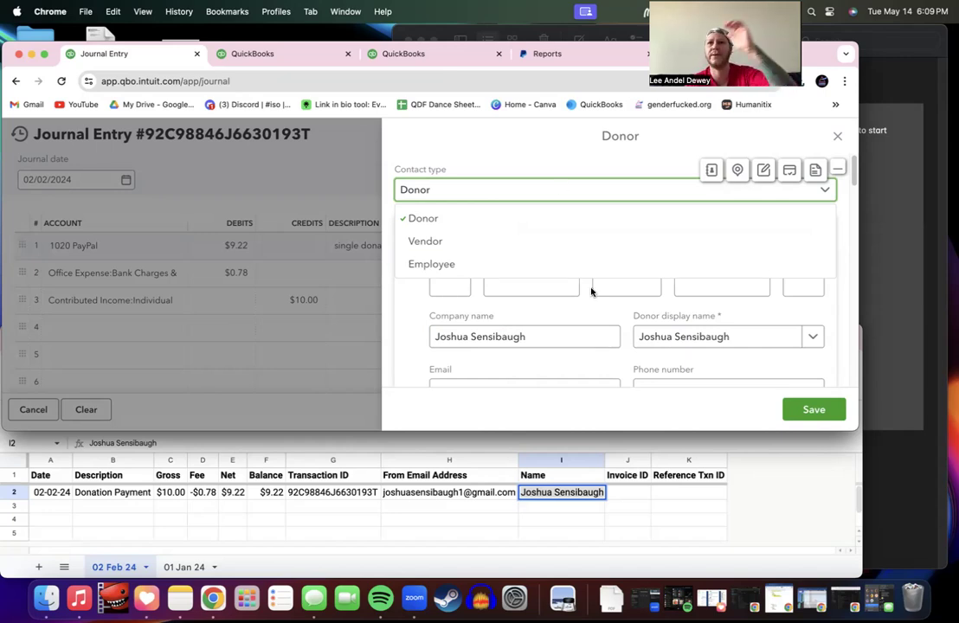
{"action": "left_click", "coordinate": [606, 197]}
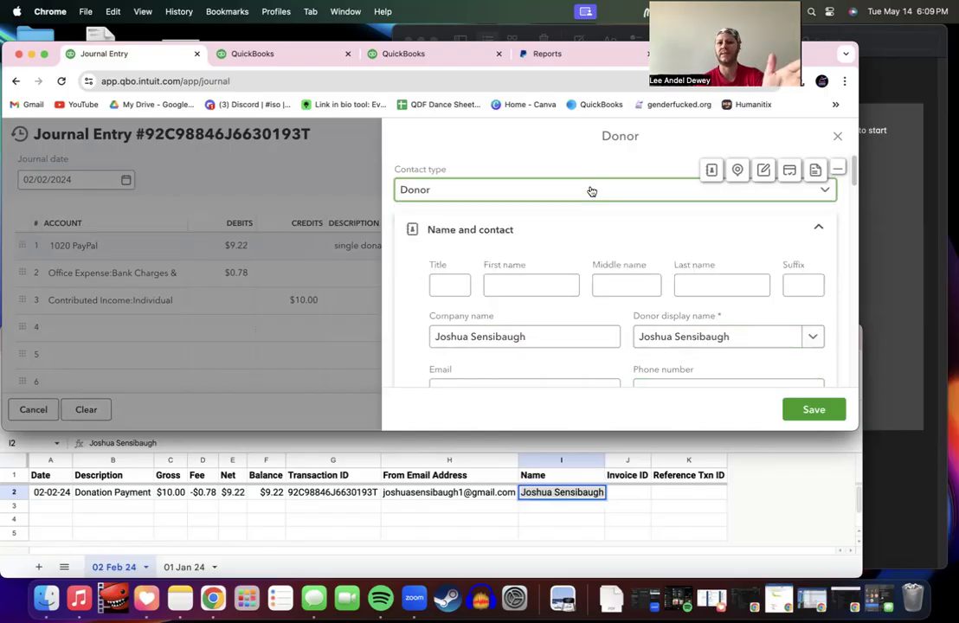
{"action": "left_click", "coordinate": [809, 409]}
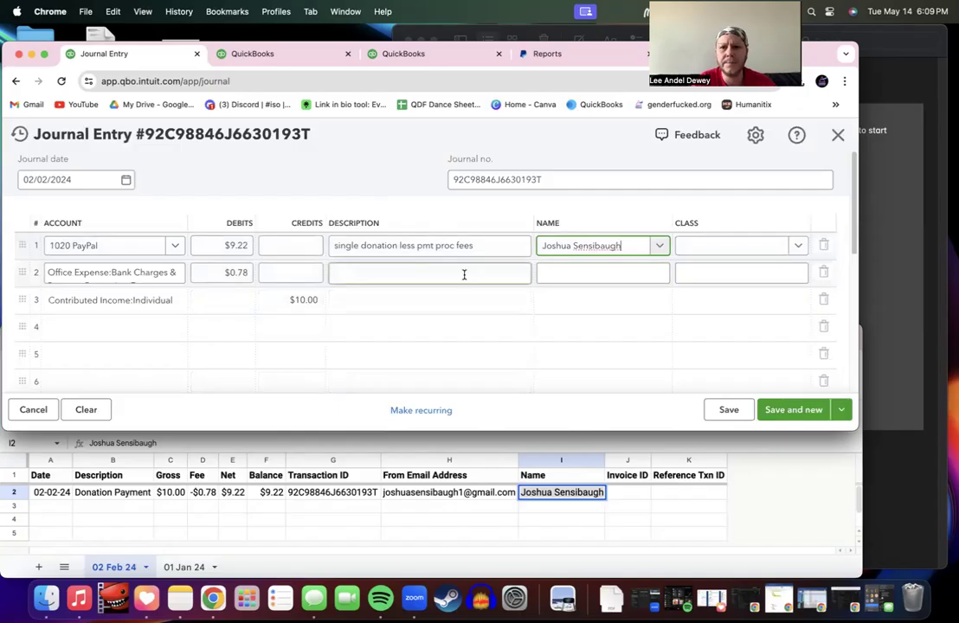
Step: Give the $9.22 PayPal line the class 90 - General Operations (OP)
{"action": "key", "text": "Tab"}
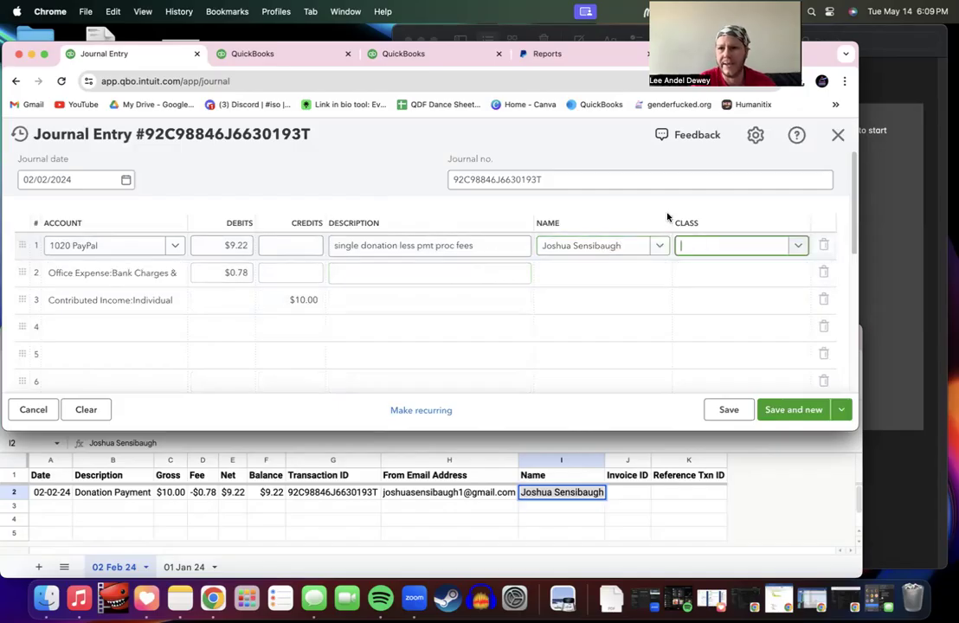
{"action": "left_click", "coordinate": [799, 246]}
{"action": "type", "text": "9"}
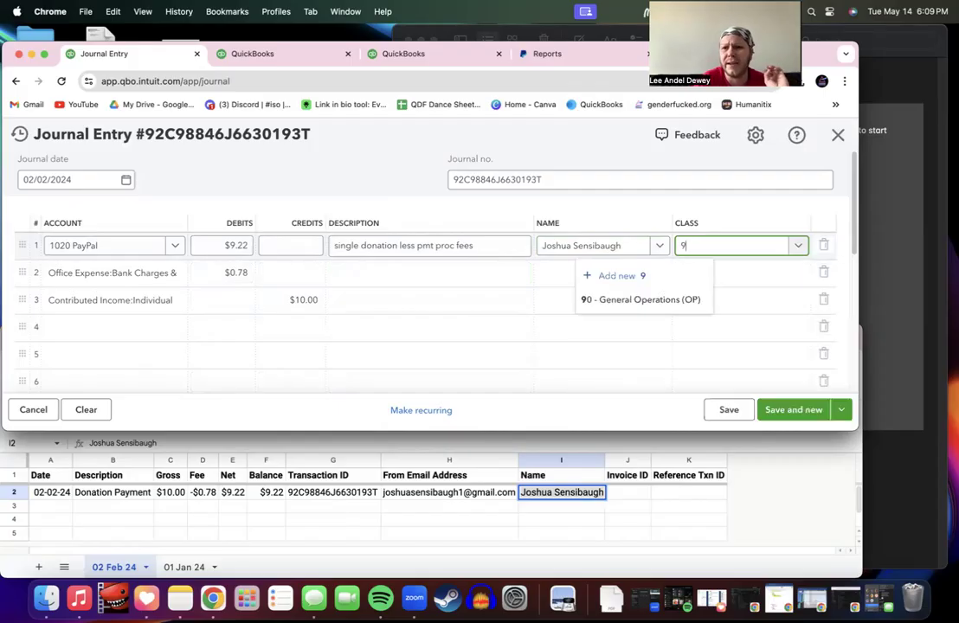
{"action": "left_click", "coordinate": [674, 302]}
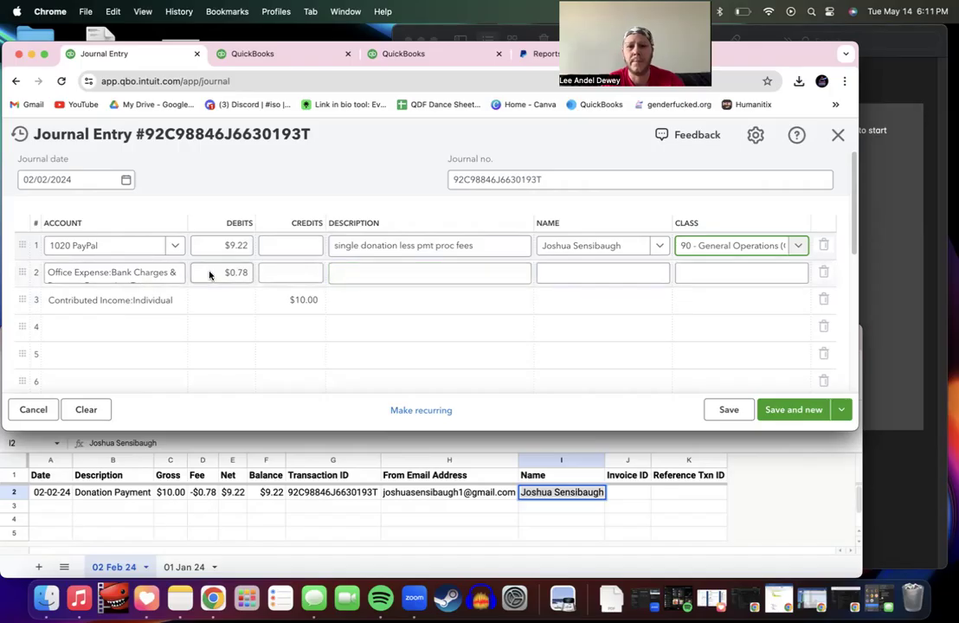
Step: Copy line 1's description into the fee line and remove 'single donation' and 'less' from it
{"action": "left_click", "coordinate": [376, 280]}
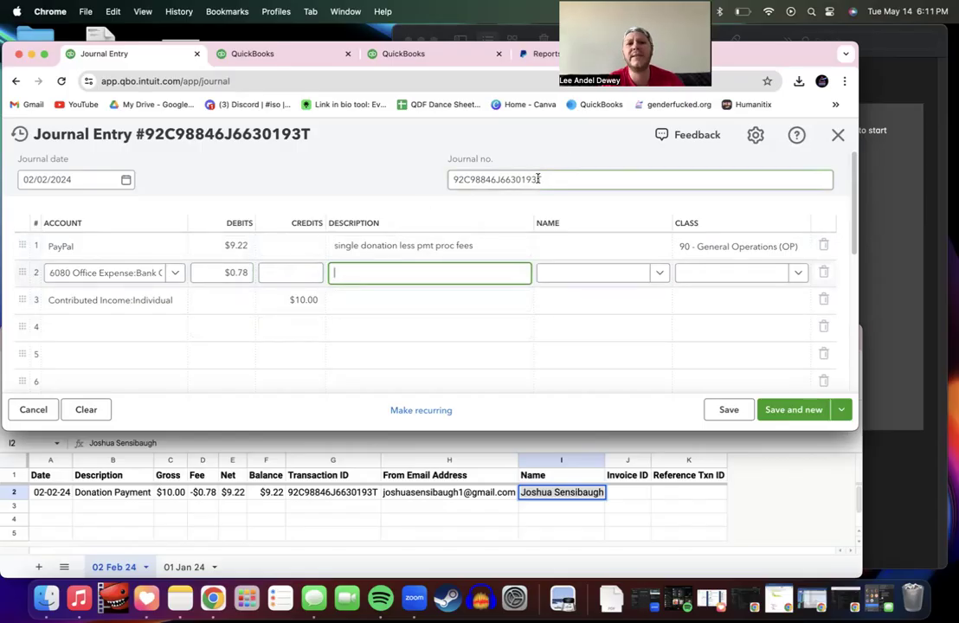
{"action": "left_click", "coordinate": [381, 250]}
{"action": "key", "text": "super+c"}
{"action": "left_click", "coordinate": [375, 272]}
{"action": "key", "text": "super+v"}
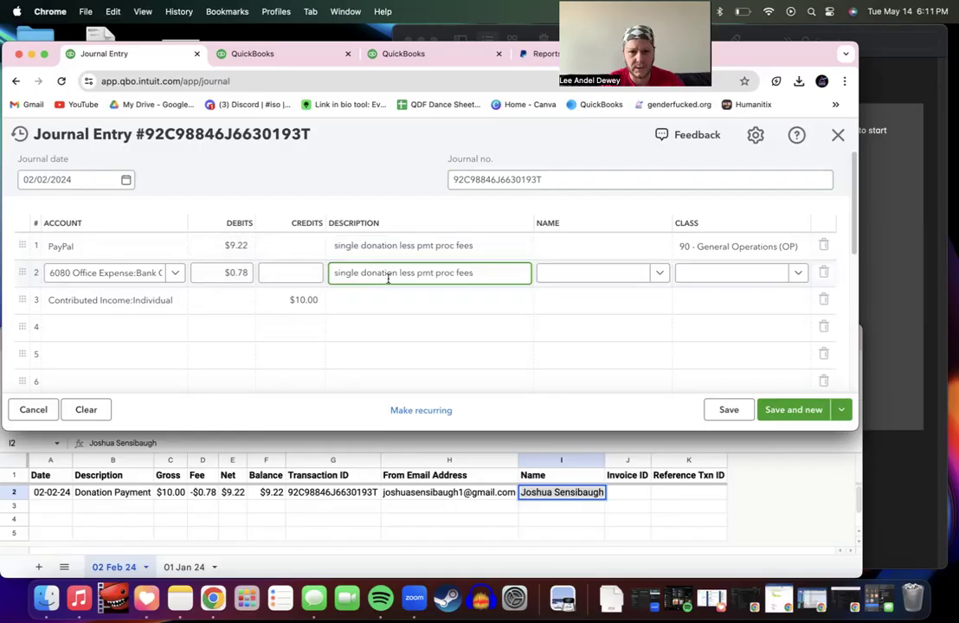
{"action": "left_click_drag", "start_coordinate": [398, 274], "coordinate": [269, 274]}
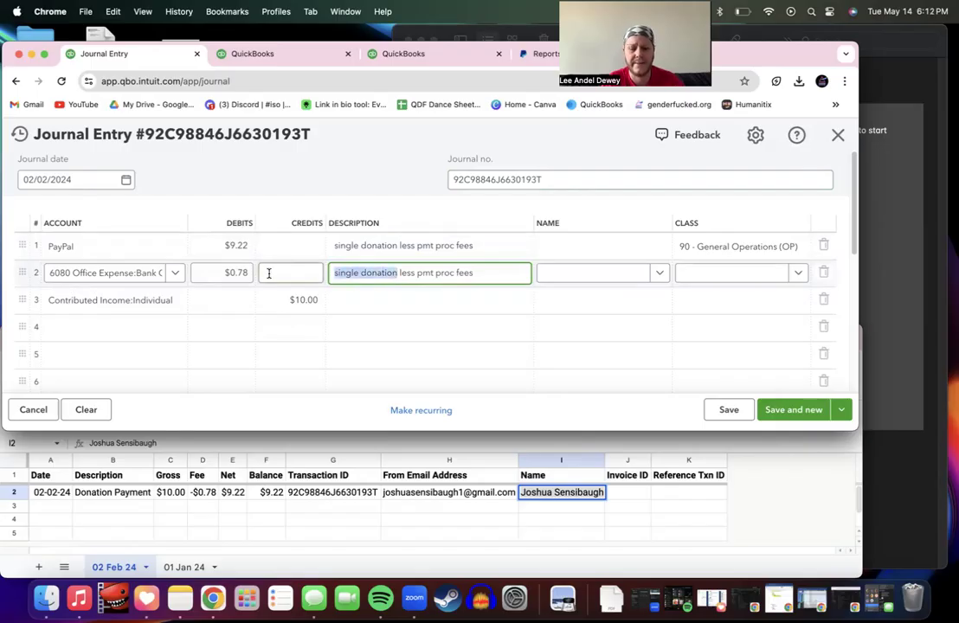
{"action": "key", "text": "BackSpace"}
{"action": "key", "text": "Delete"}
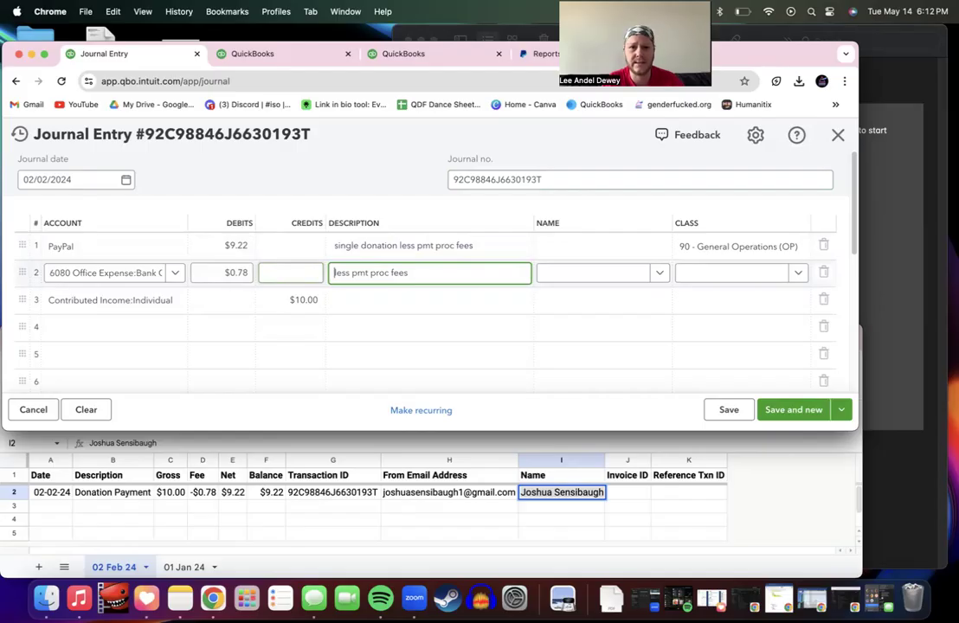
{"action": "left_click_drag", "start_coordinate": [336, 272], "coordinate": [352, 272]}
{"action": "key", "text": "BackSpace"}
{"action": "key", "text": "Delete"}
Step: Append 'on single donation' so the fee description reads 'pmt proc fees on single donation'
{"action": "left_click", "coordinate": [353, 300]}
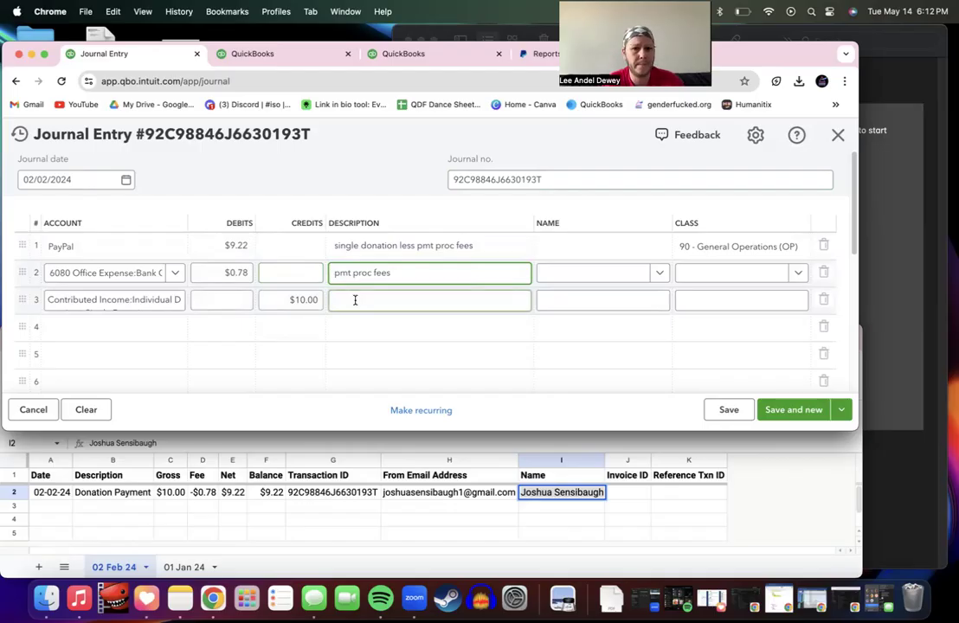
{"action": "left_click", "coordinate": [601, 275]}
{"action": "left_click", "coordinate": [623, 274]}
{"action": "left_click", "coordinate": [702, 274]}
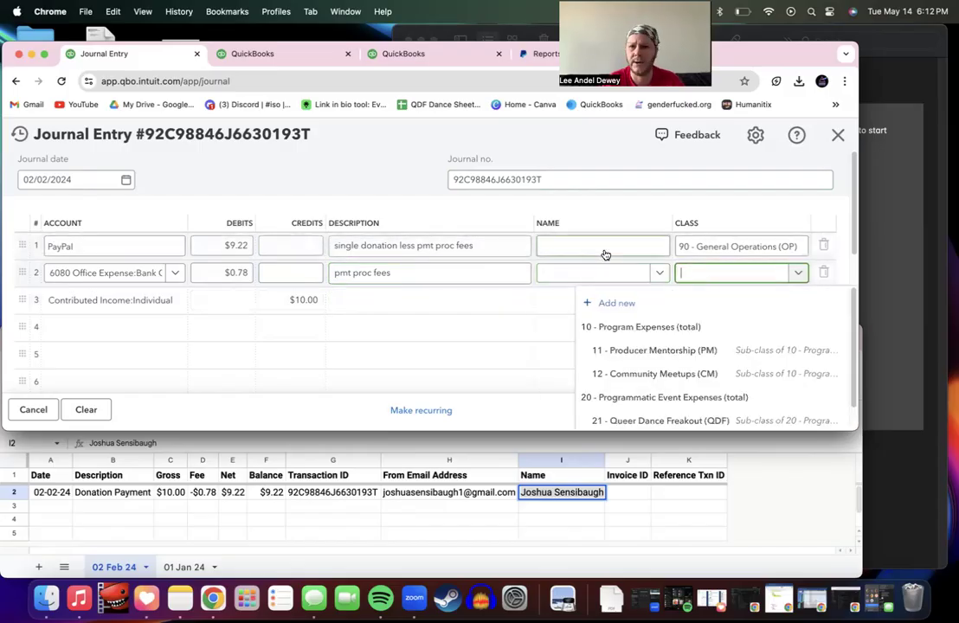
{"action": "left_click", "coordinate": [476, 273]}
{"action": "left_click", "coordinate": [476, 274]}
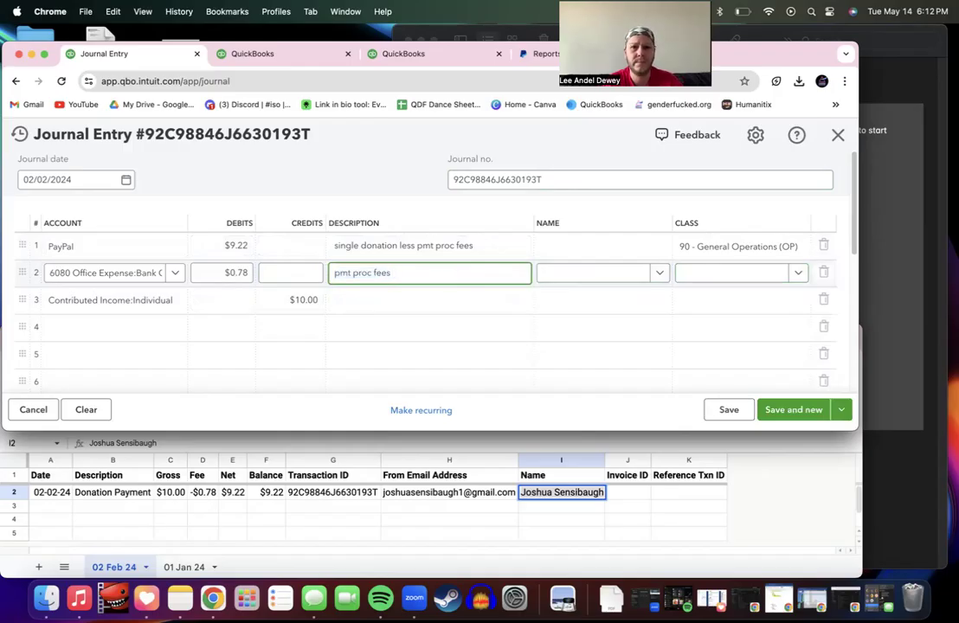
{"action": "type", "text": "on"}
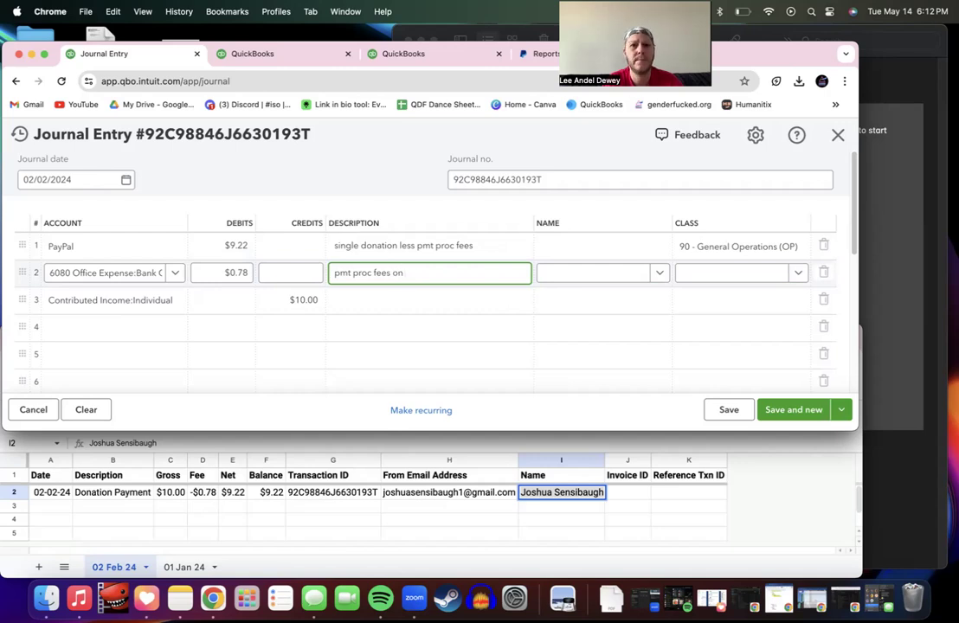
{"action": "type", "text": " Single"}
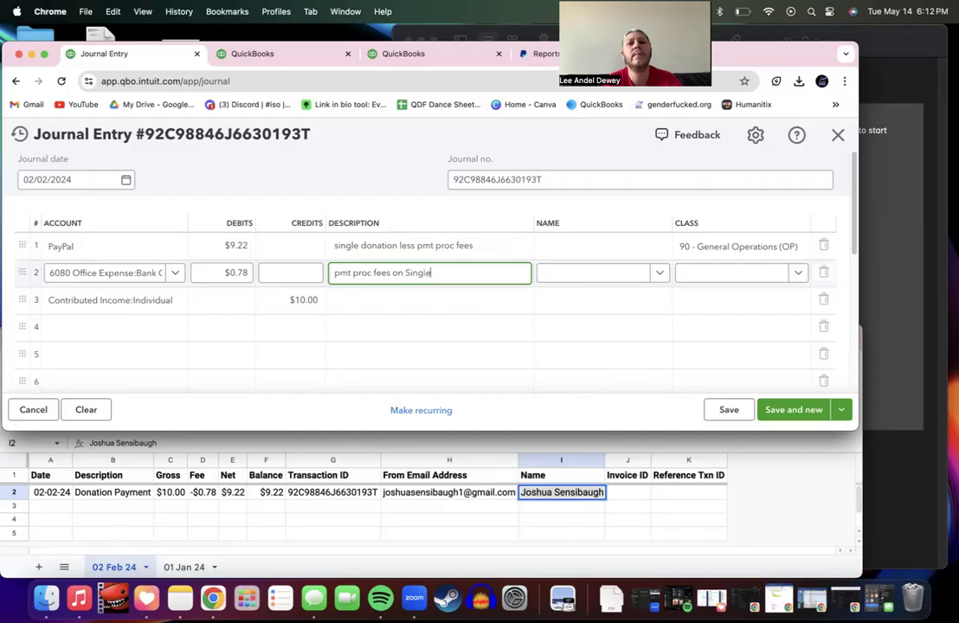
{"action": "key", "text": "BackSpace"}
{"action": "key", "text": "BackSpace"}
{"action": "key", "text": "BackSpace"}
{"action": "key", "text": "BackSpace"}
{"action": "key", "text": "BackSpace"}
{"action": "key", "text": "BackSpace"}
{"action": "type", "text": "single donation"}
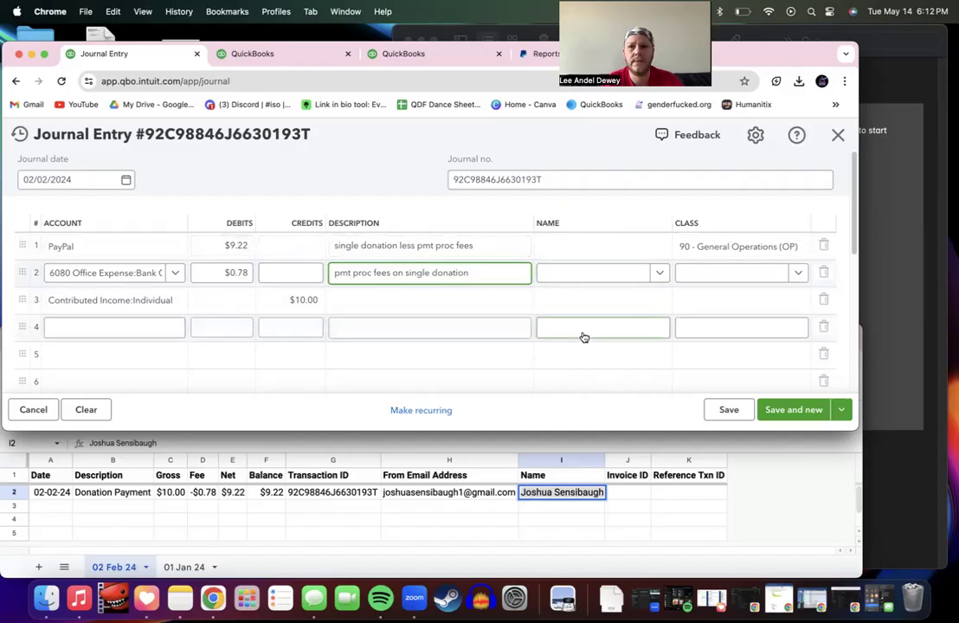
{"action": "left_click", "coordinate": [575, 272]}
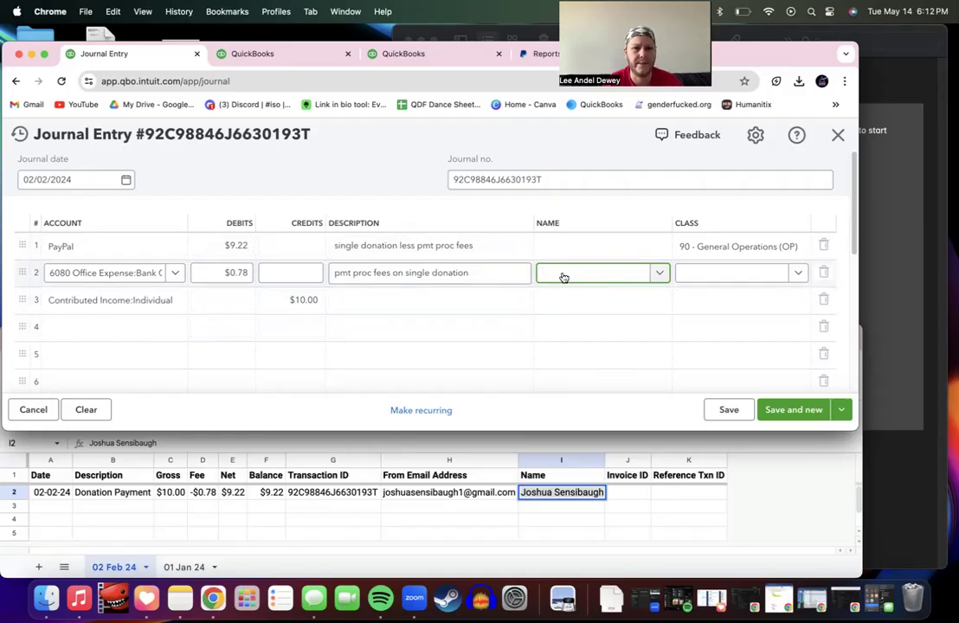
{"action": "key", "text": "Tab"}
{"action": "left_click", "coordinate": [425, 273]}
{"action": "triple_click", "coordinate": [425, 273]}
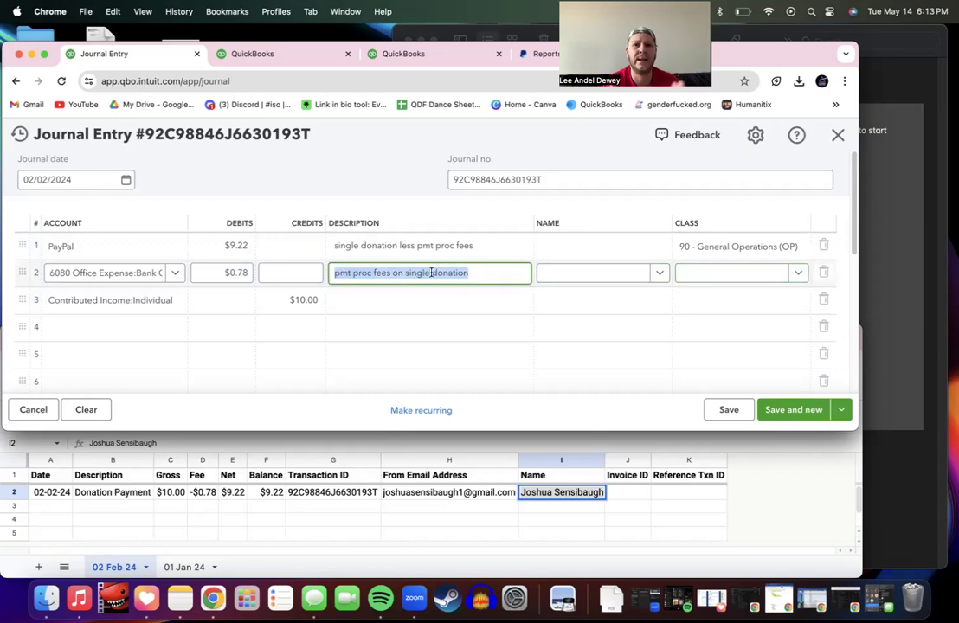
{"action": "left_click", "coordinate": [478, 272]}
Step: Set the $10.00 credit line's account to 4011 Single Donations
{"action": "left_click", "coordinate": [441, 301]}
{"action": "key", "text": "shift+Tab"}
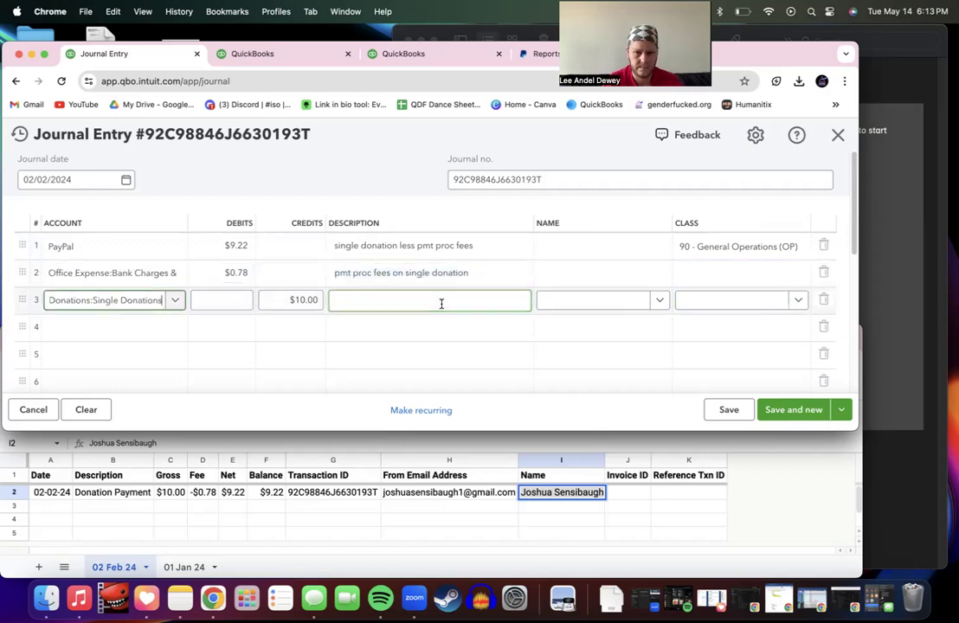
{"action": "type", "text": "Single"}
{"action": "key", "text": "BackSpace"}
{"action": "key", "text": "BackSpace"}
{"action": "key", "text": "BackSpace"}
{"action": "key", "text": "BackSpace"}
{"action": "key", "text": "BackSpace"}
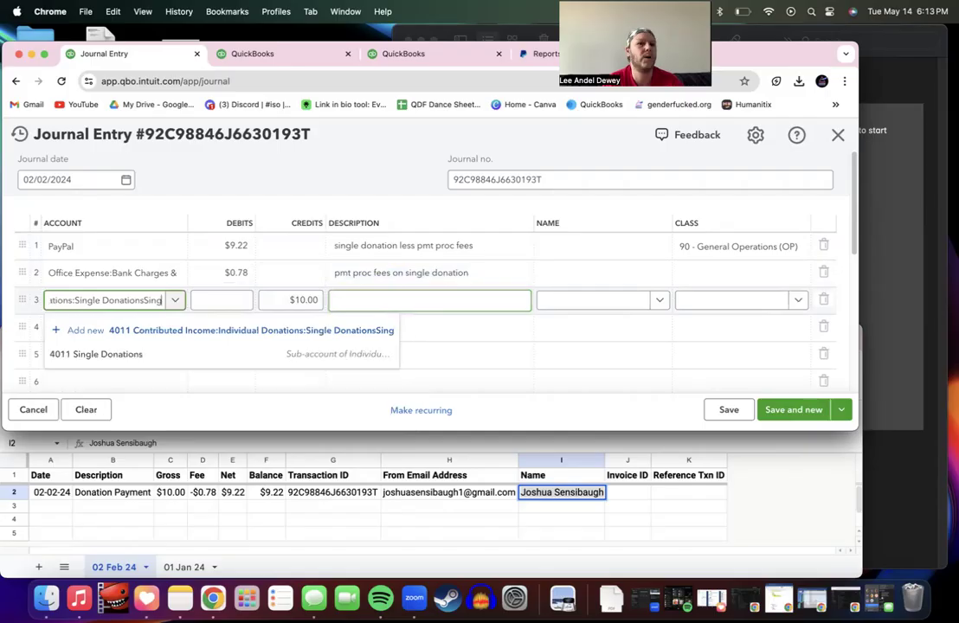
{"action": "key", "text": "BackSpace"}
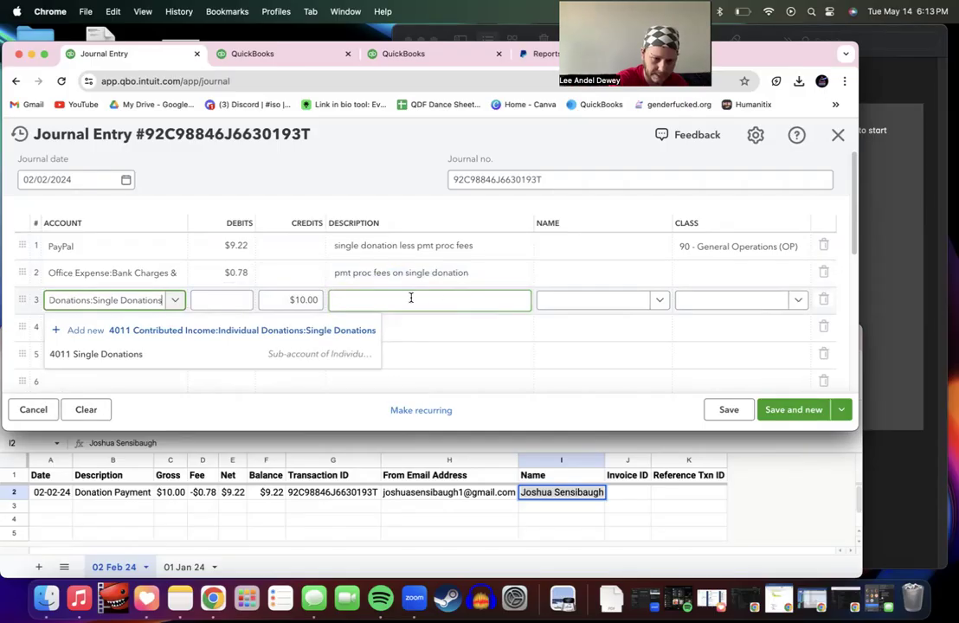
{"action": "left_click", "coordinate": [338, 297]}
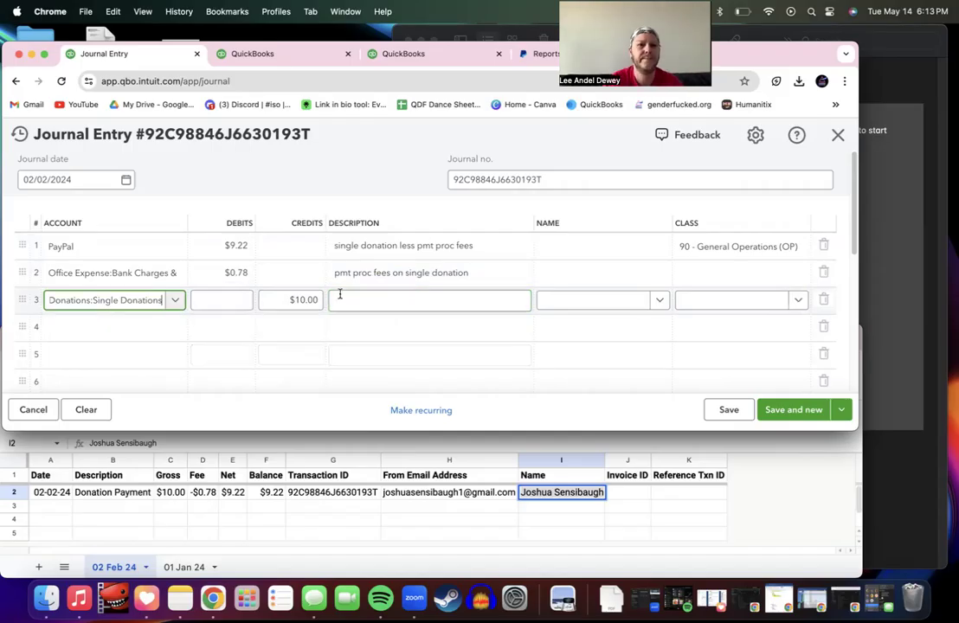
Step: Describe the $10.00 credit line as 'single donation'
{"action": "type", "text": "Single"}
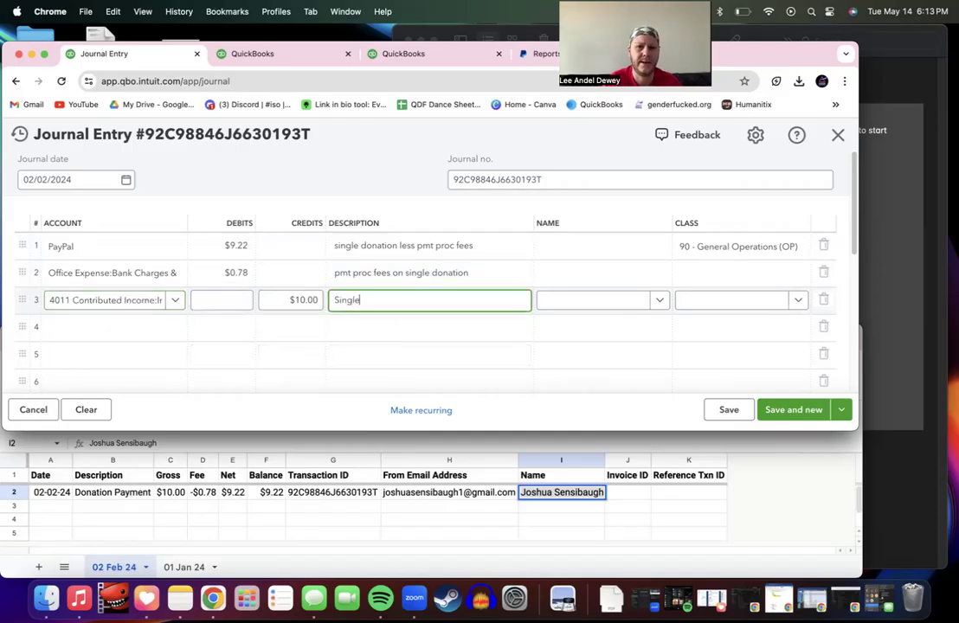
{"action": "key", "text": "BackSpace"}
{"action": "key", "text": "BackSpace"}
{"action": "key", "text": "BackSpace"}
{"action": "key", "text": "BackSpace"}
{"action": "key", "text": "BackSpace"}
{"action": "key", "text": "BackSpace"}
{"action": "type", "text": "single donation"}
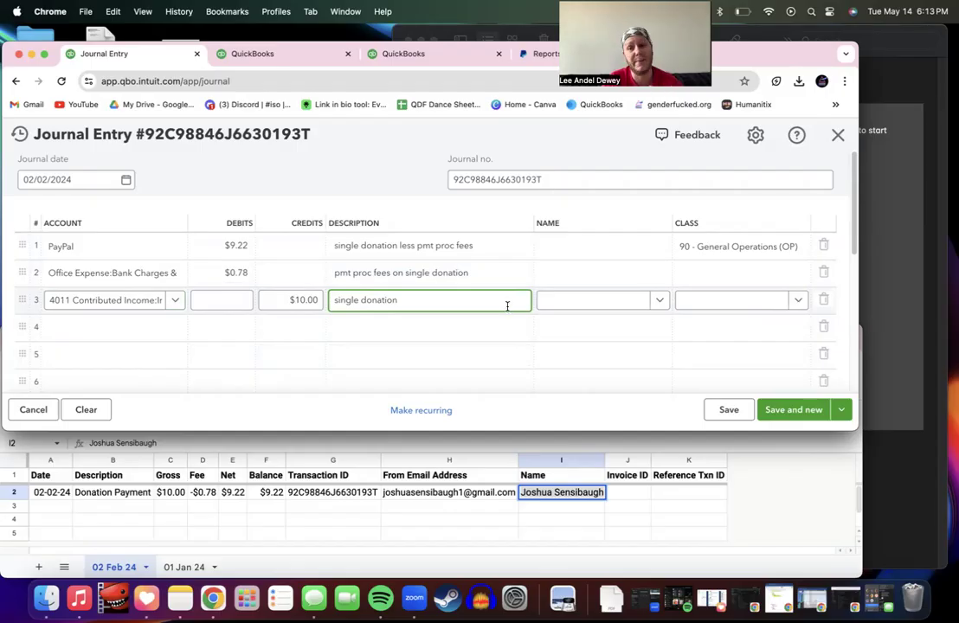
{"action": "triple_click", "coordinate": [431, 301]}
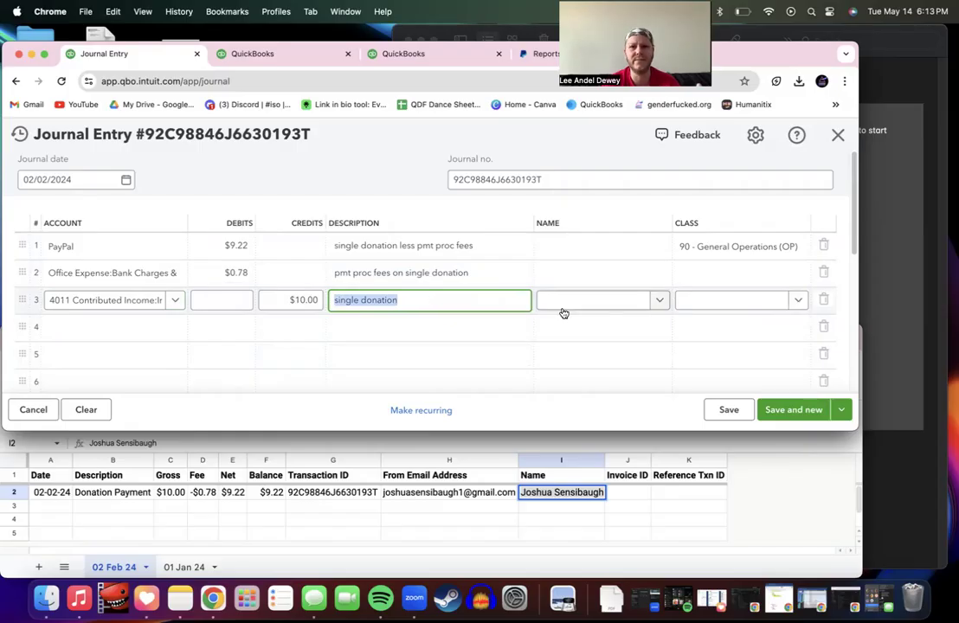
{"action": "left_click", "coordinate": [478, 301]}
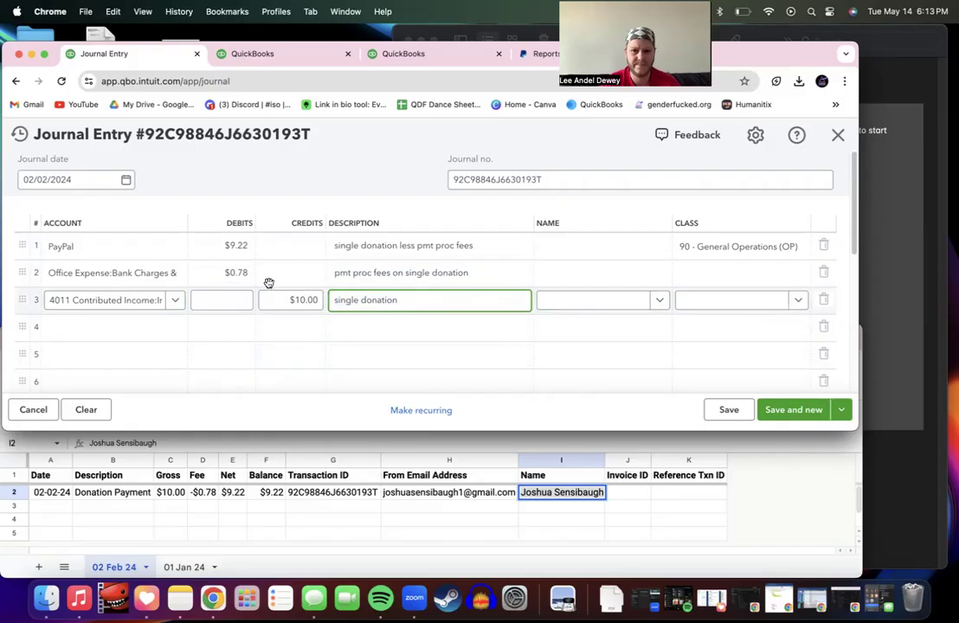
Step: Paste the donor's name into line 1's Name field
{"action": "left_click", "coordinate": [574, 251]}
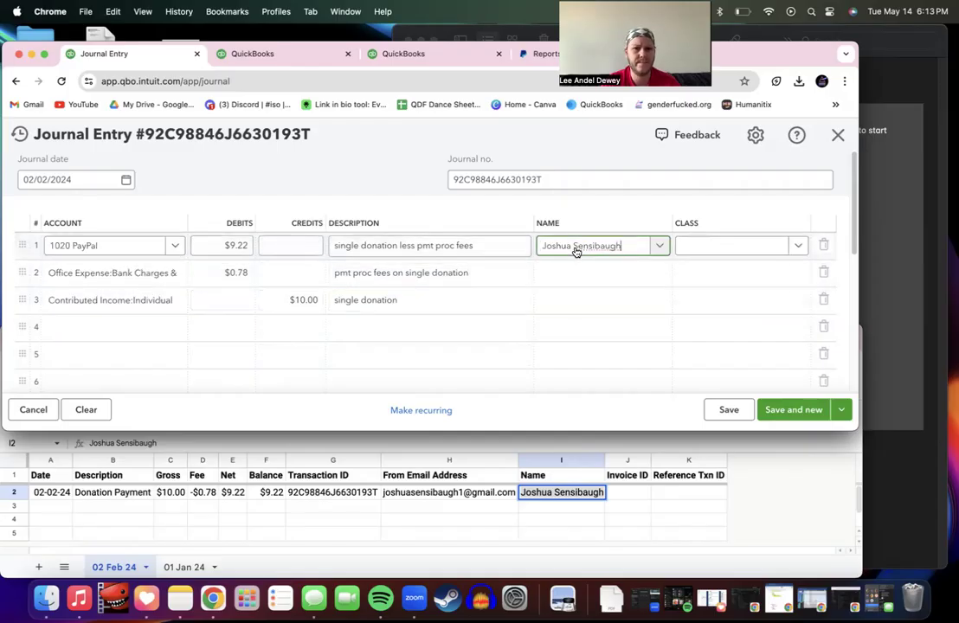
{"action": "left_click", "coordinate": [565, 274]}
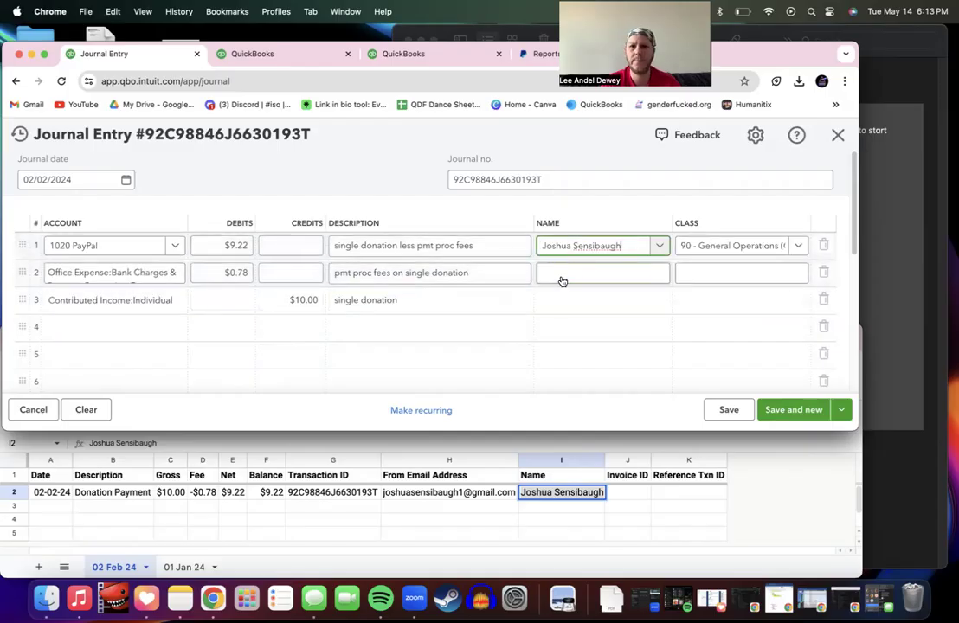
{"action": "left_click", "coordinate": [238, 507]}
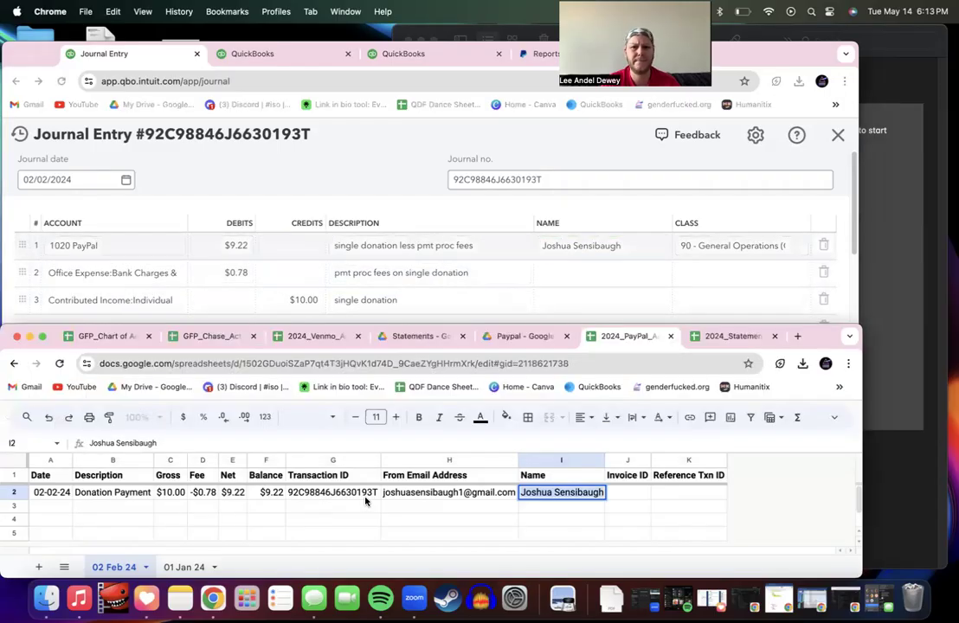
{"action": "left_click", "coordinate": [606, 251]}
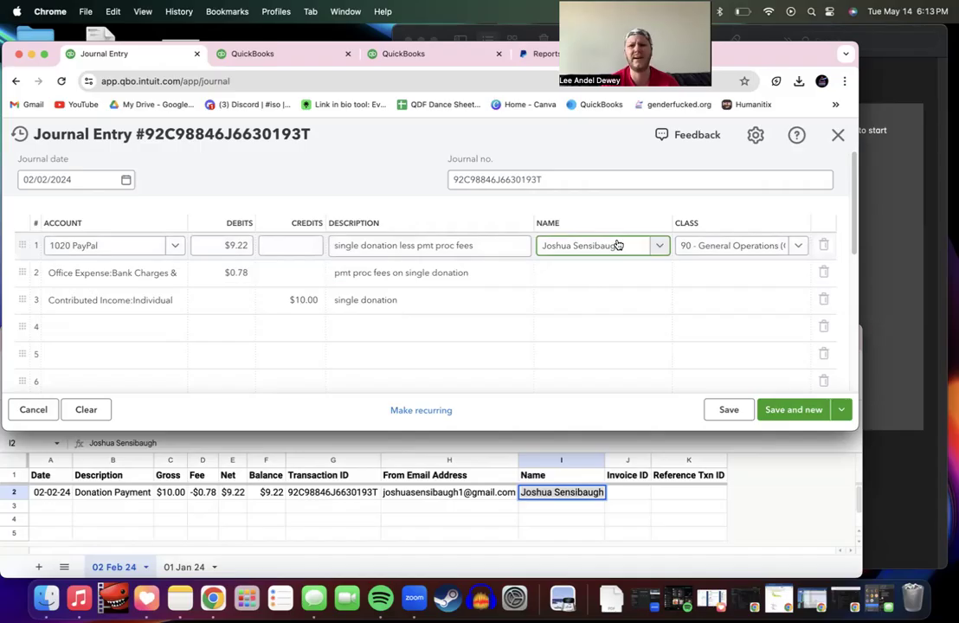
Step: Check the donor's e-mail and name in cells H2 and I2 of the tracker sheet
{"action": "left_click", "coordinate": [455, 511]}
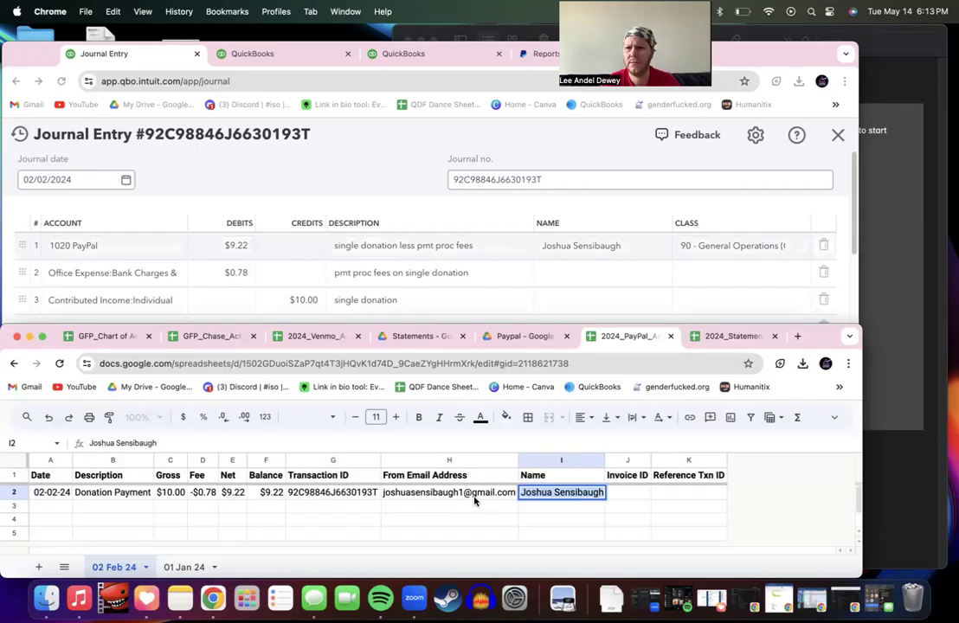
{"action": "left_click", "coordinate": [470, 494]}
{"action": "left_click", "coordinate": [684, 506]}
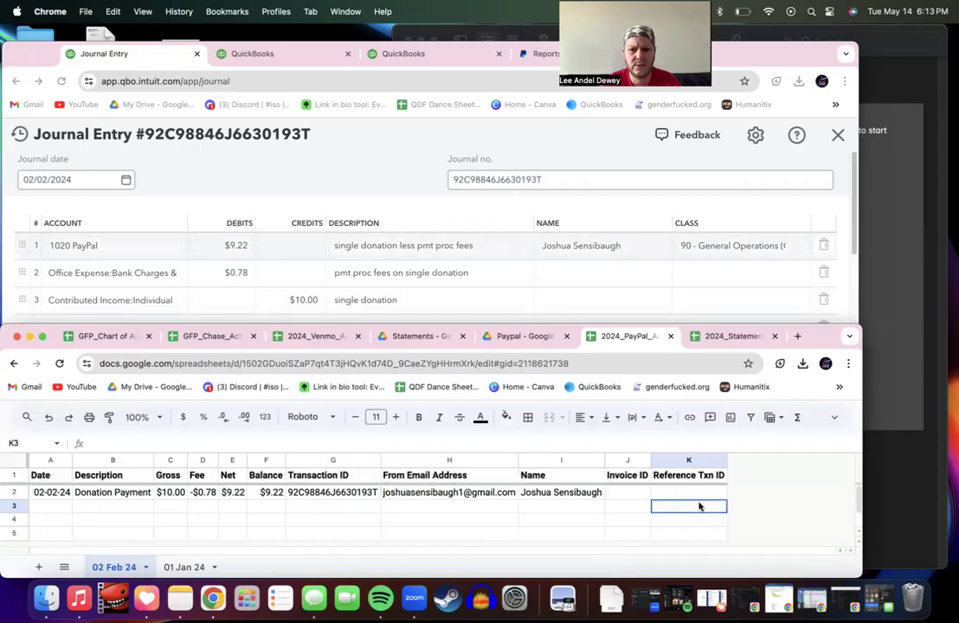
{"action": "left_click", "coordinate": [579, 494]}
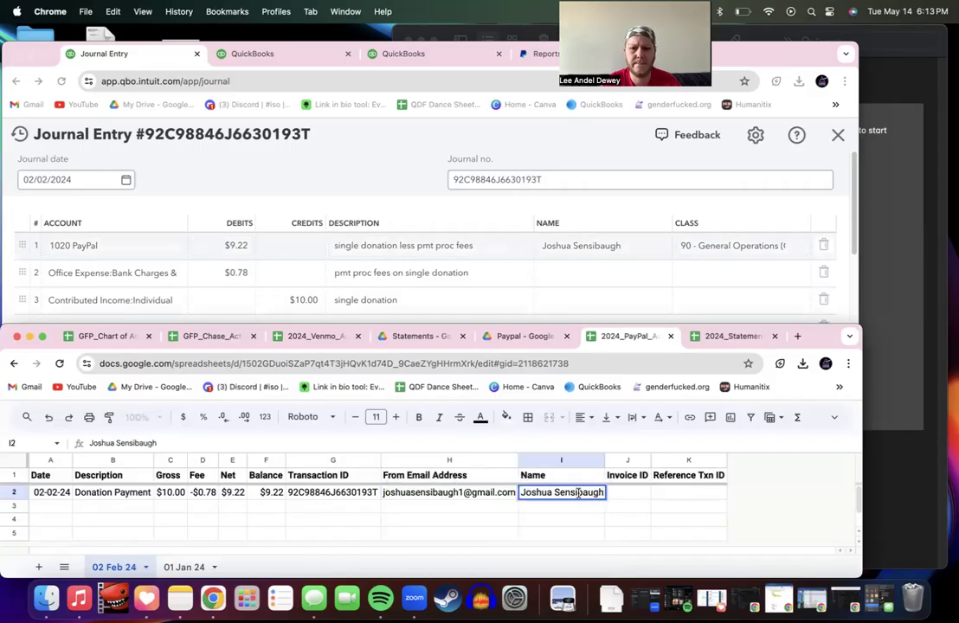
{"action": "triple_click", "coordinate": [579, 494]}
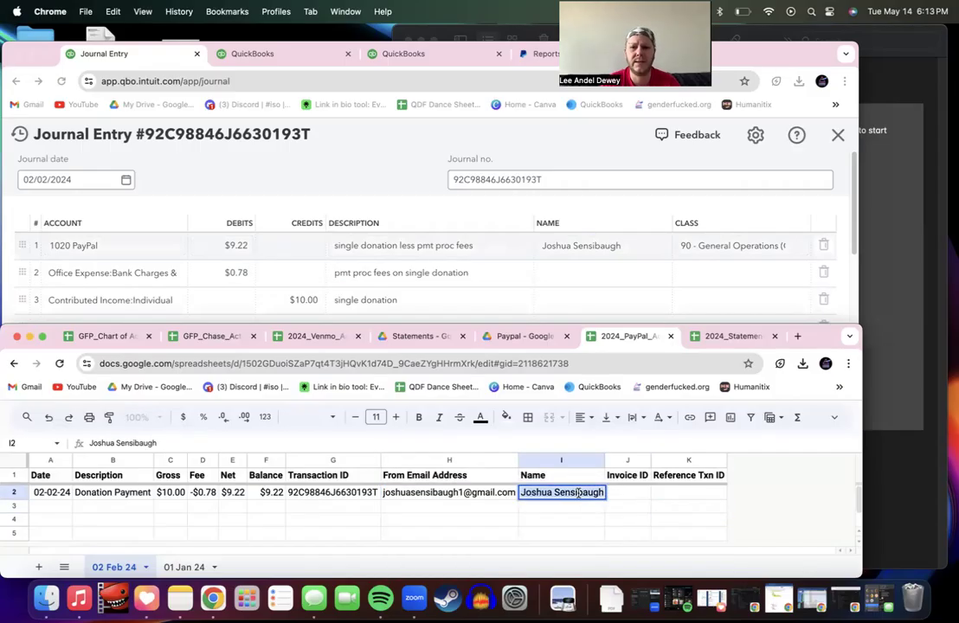
{"action": "left_click", "coordinate": [604, 257]}
{"action": "left_click", "coordinate": [600, 265]}
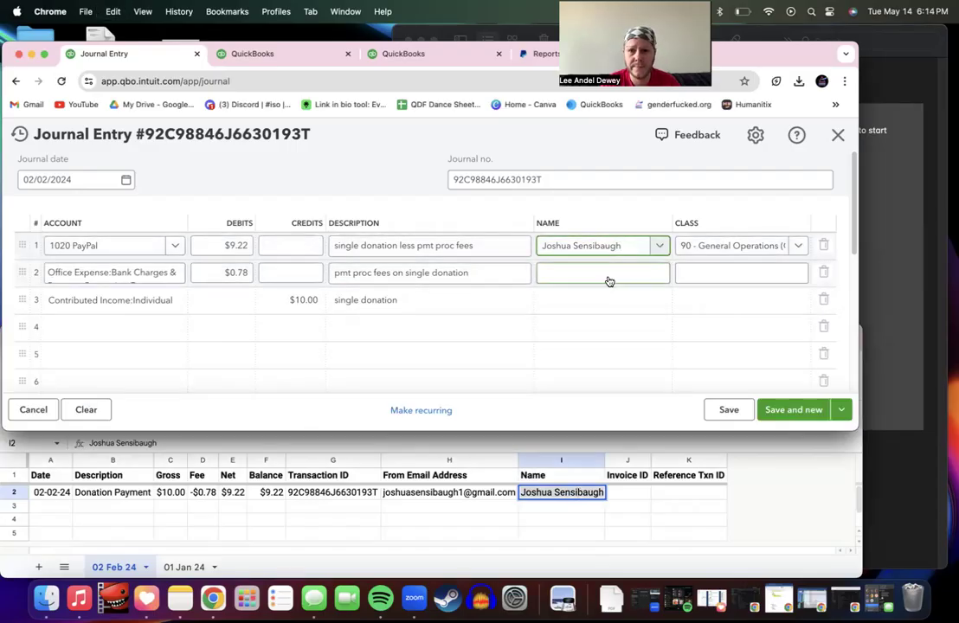
Step: Save the $10.00 entry with Save and new, accepting the missing-class warning, then reload the page
{"action": "key", "text": "Tab"}
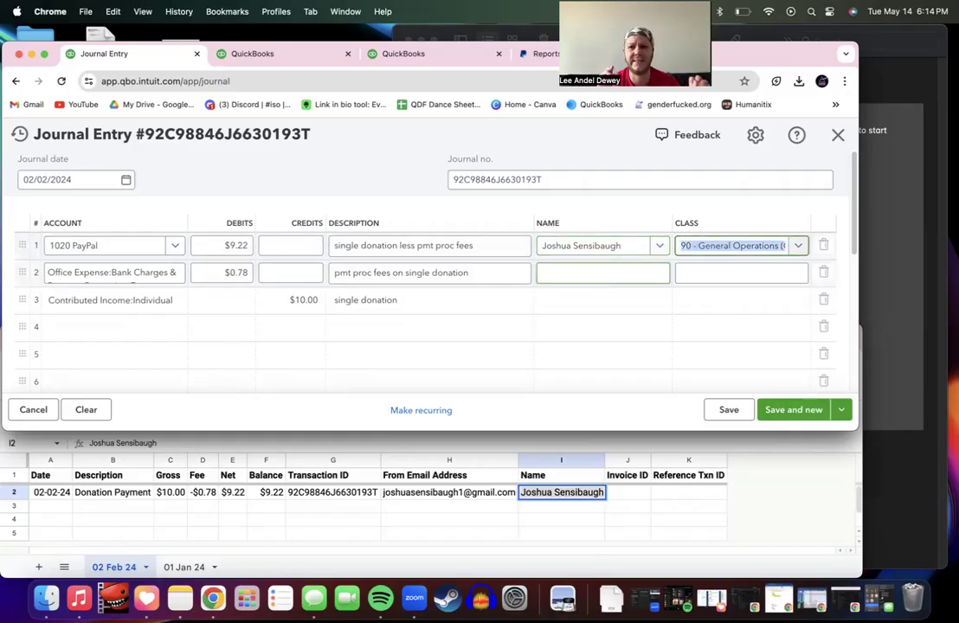
{"action": "key", "text": "Tab"}
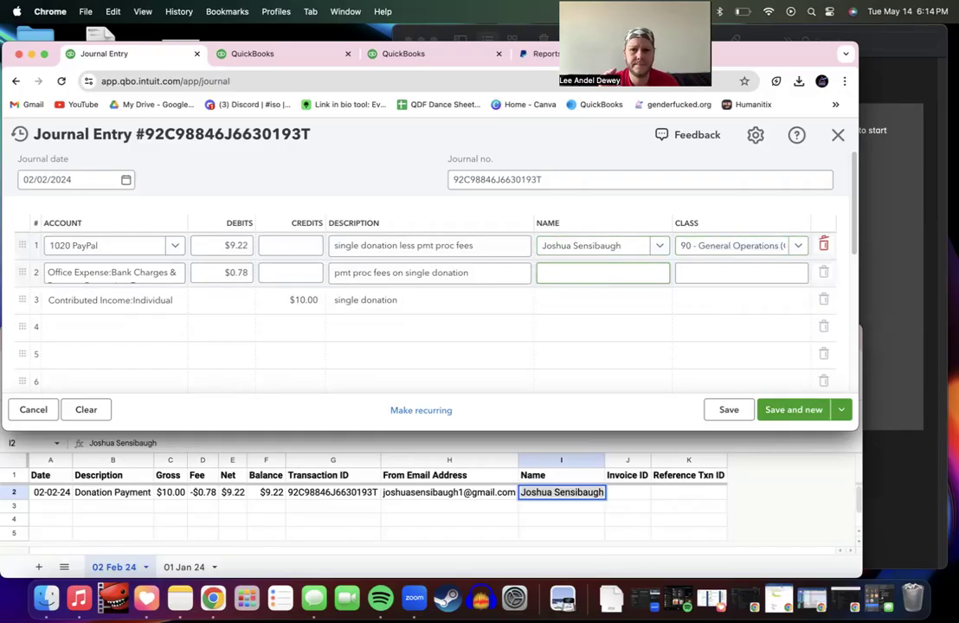
{"action": "key", "text": "Tab"}
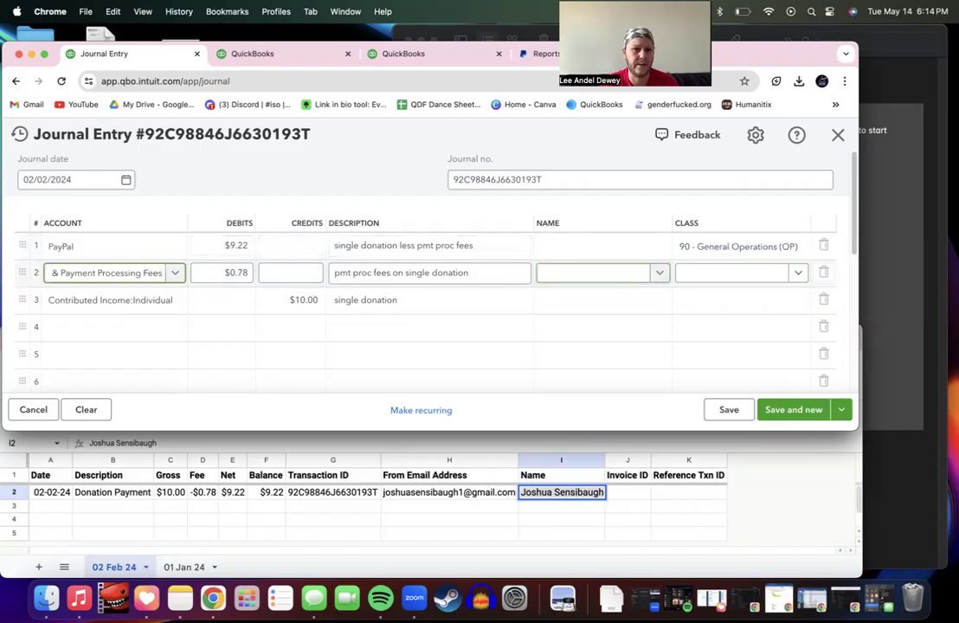
{"action": "key", "text": "Tab"}
{"action": "key", "text": "Tab"}
{"action": "key", "text": "Tab"}
{"action": "key", "text": "Tab"}
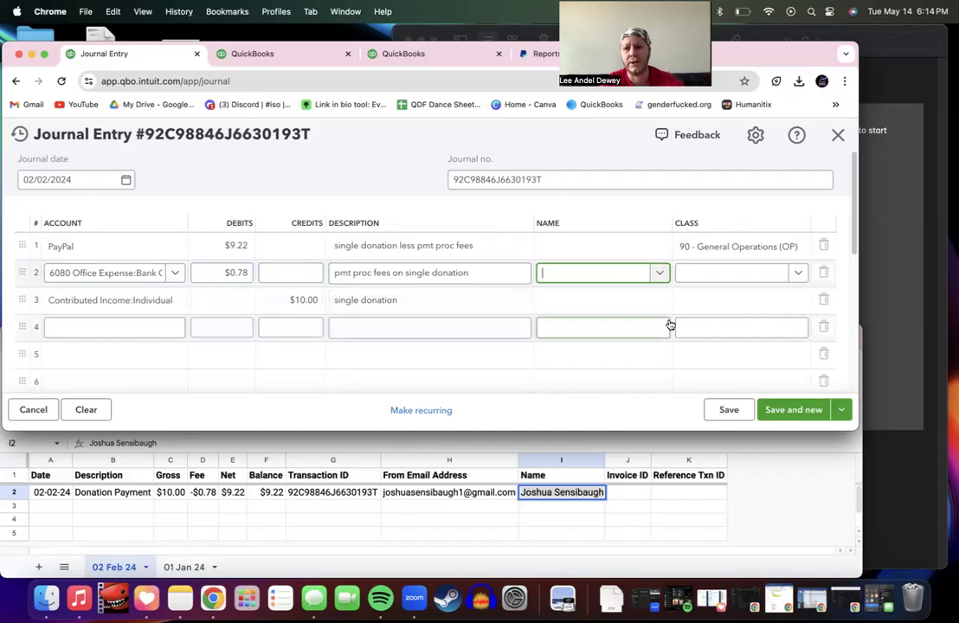
{"action": "left_click", "coordinate": [789, 410]}
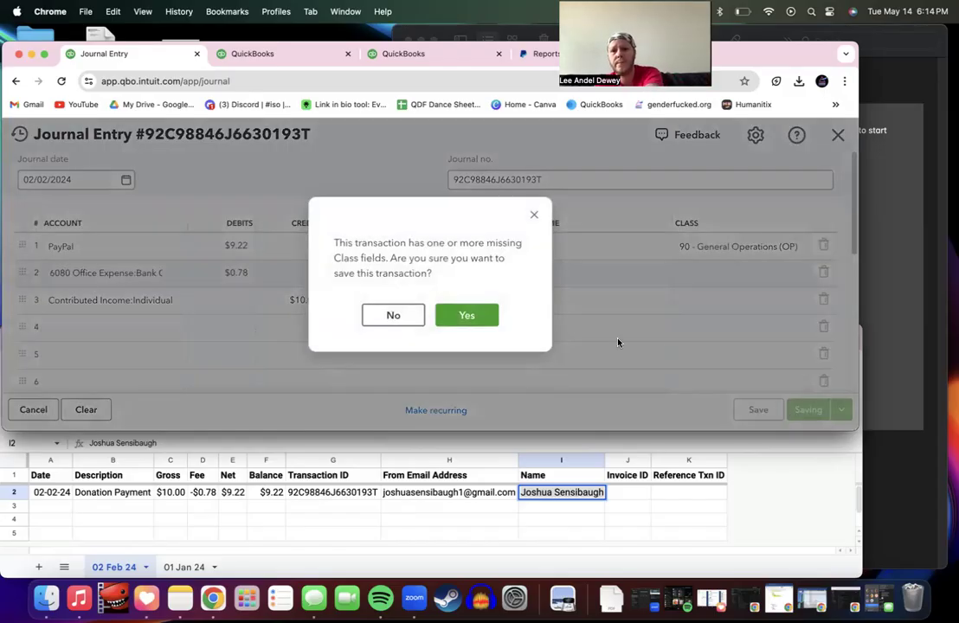
{"action": "left_click", "coordinate": [468, 315]}
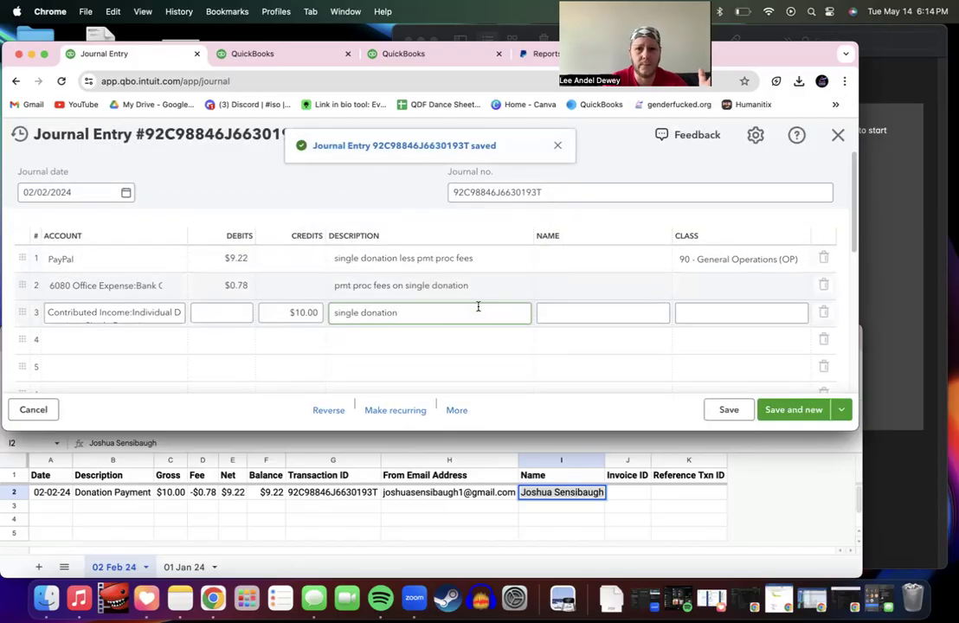
{"action": "left_click", "coordinate": [235, 83]}
{"action": "key", "text": "Return"}
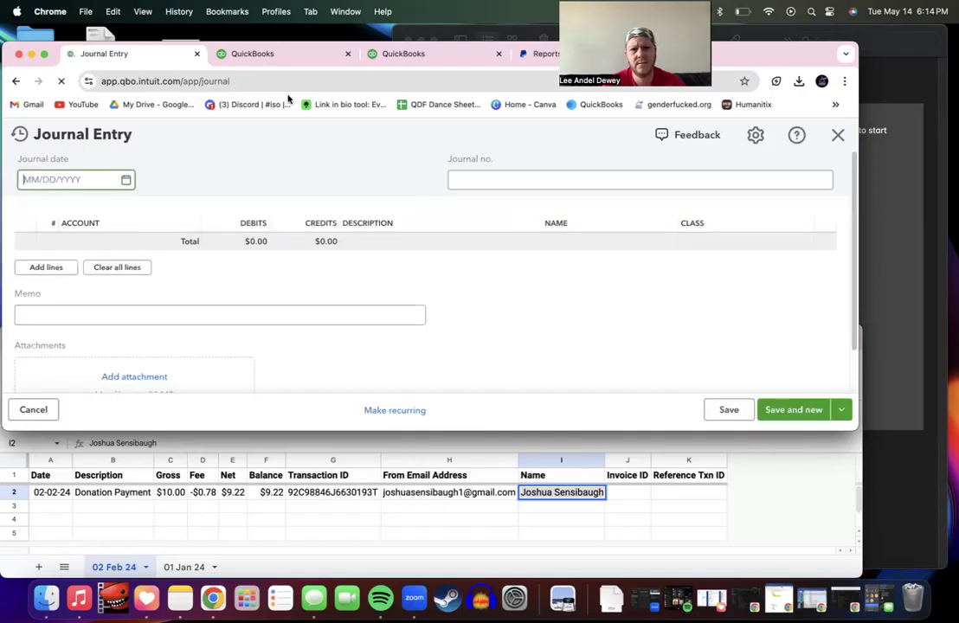
Step: Reopen the saved 02/02/2024 journal entry from the recent journal entries list
{"action": "left_click", "coordinate": [838, 135]}
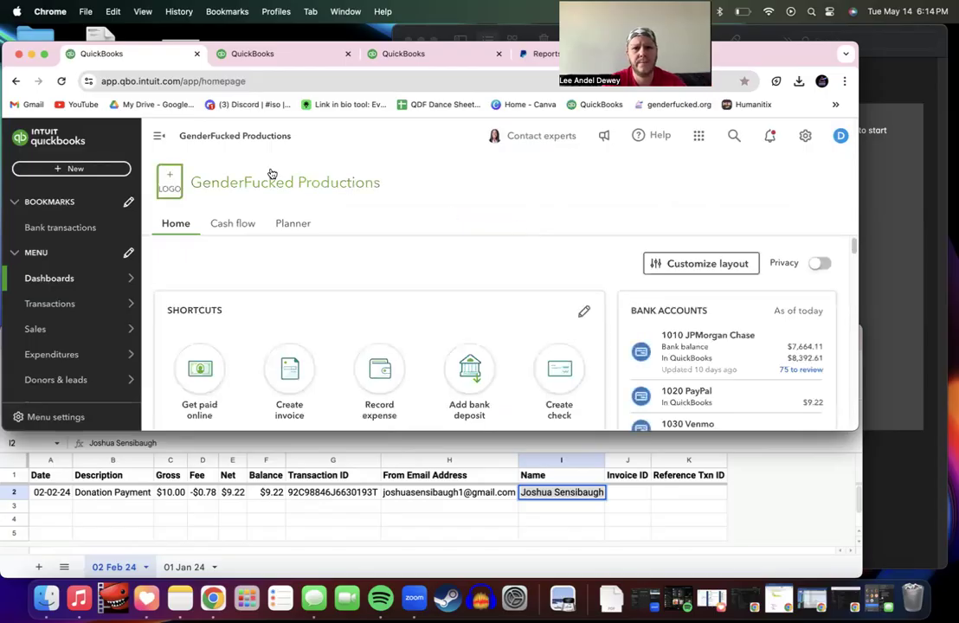
{"action": "left_click", "coordinate": [77, 169]}
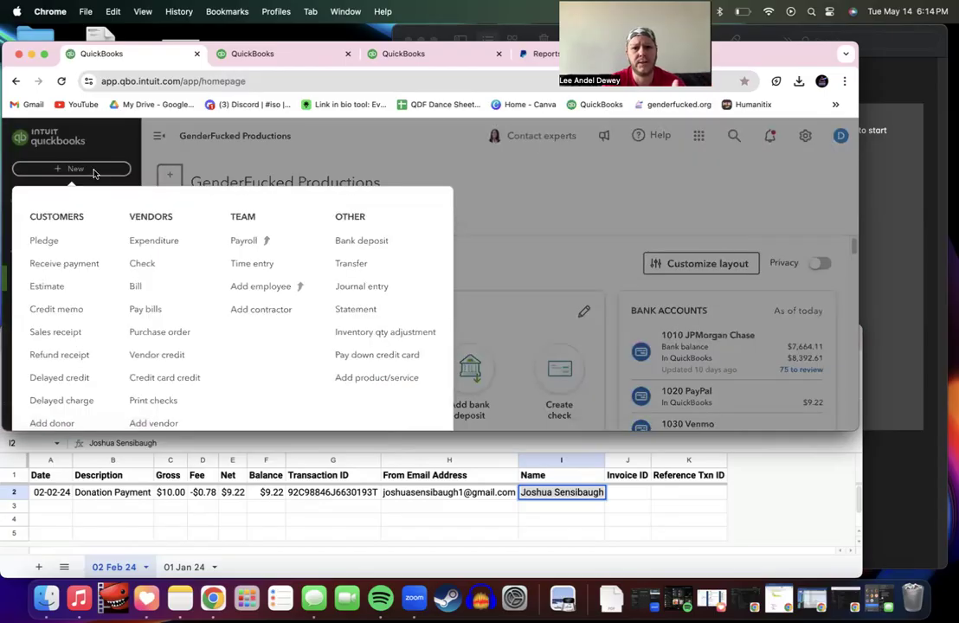
{"action": "left_click", "coordinate": [364, 291]}
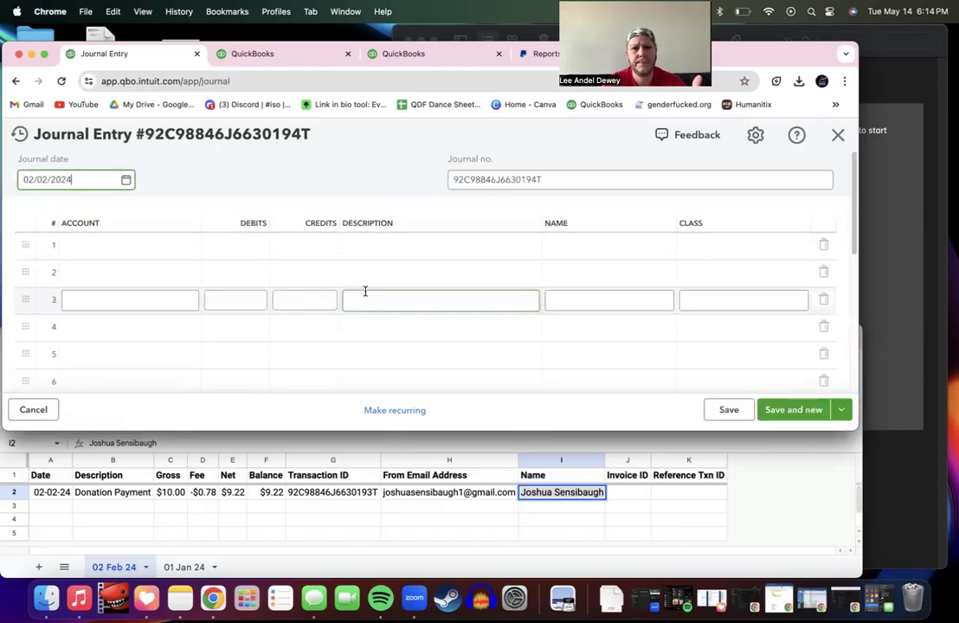
{"action": "left_click", "coordinate": [20, 135]}
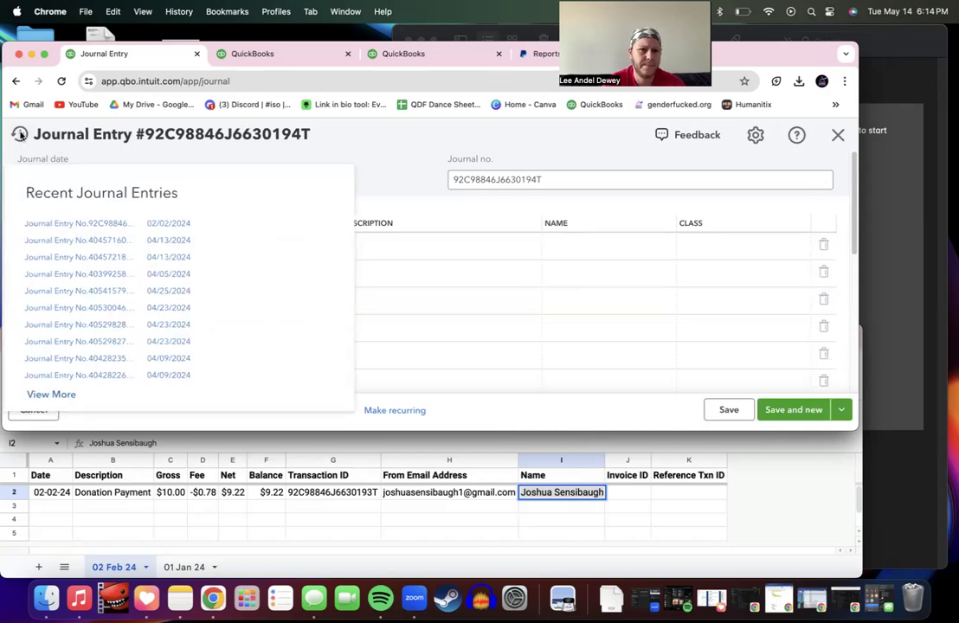
{"action": "left_click", "coordinate": [90, 227]}
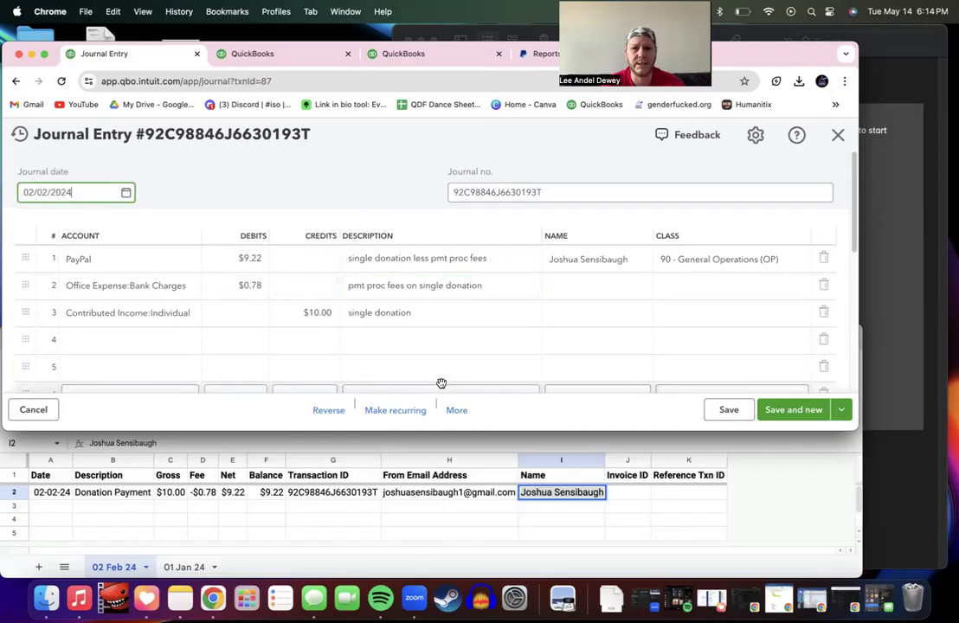
Step: Add 'paypal' as a new contact from the fee line, with company name PayPal Corporation
{"action": "left_click", "coordinate": [563, 284]}
{"action": "left_click", "coordinate": [631, 293]}
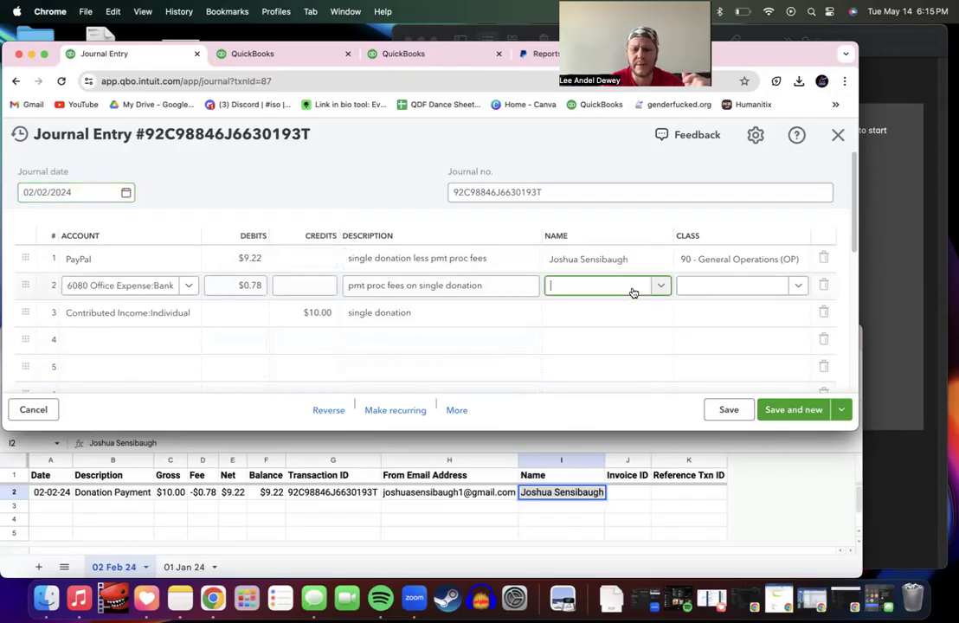
{"action": "type", "text": "paypal"}
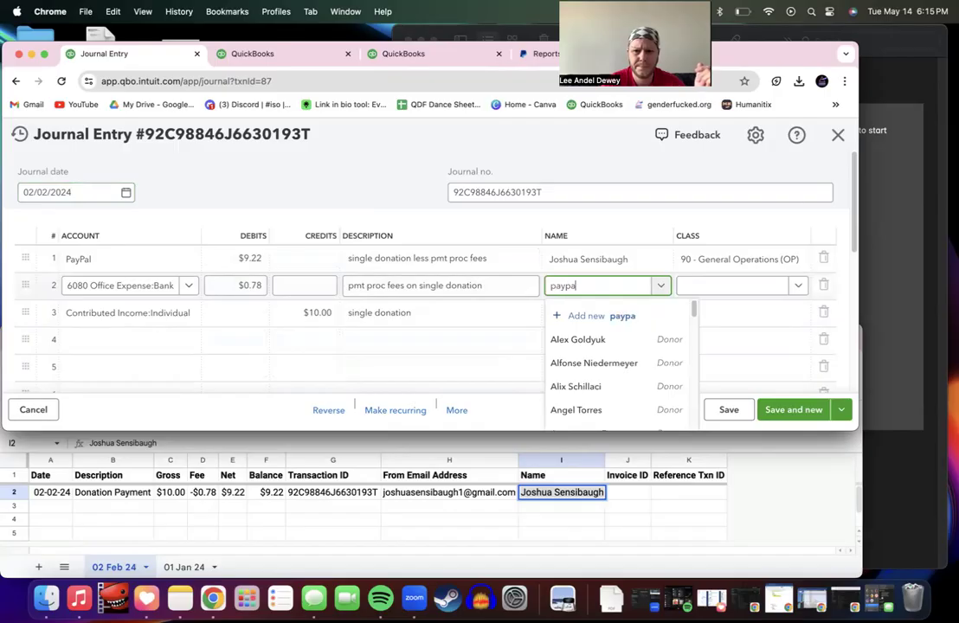
{"action": "left_click", "coordinate": [623, 317]}
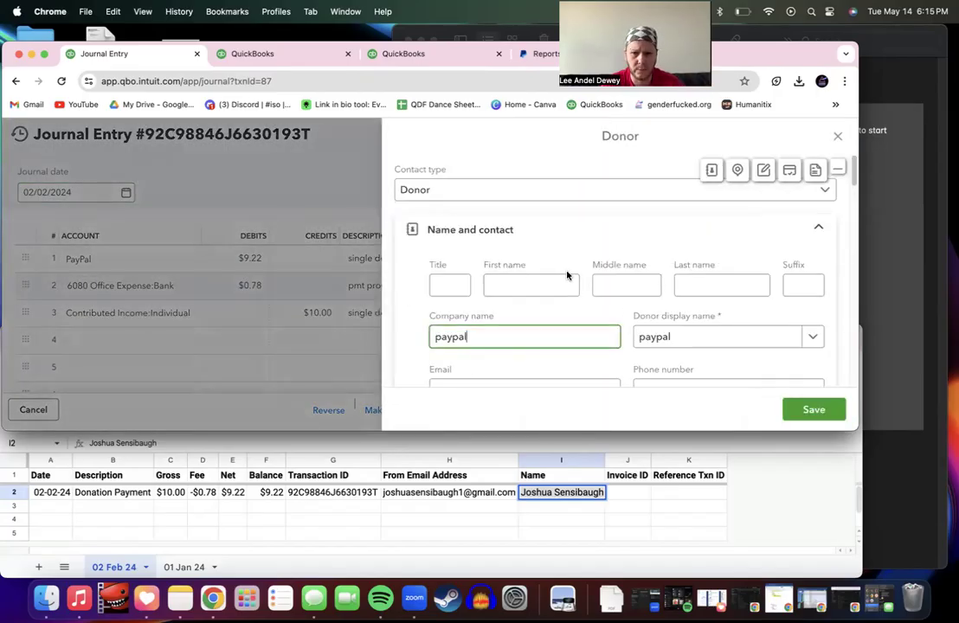
{"action": "double_click", "coordinate": [507, 336]}
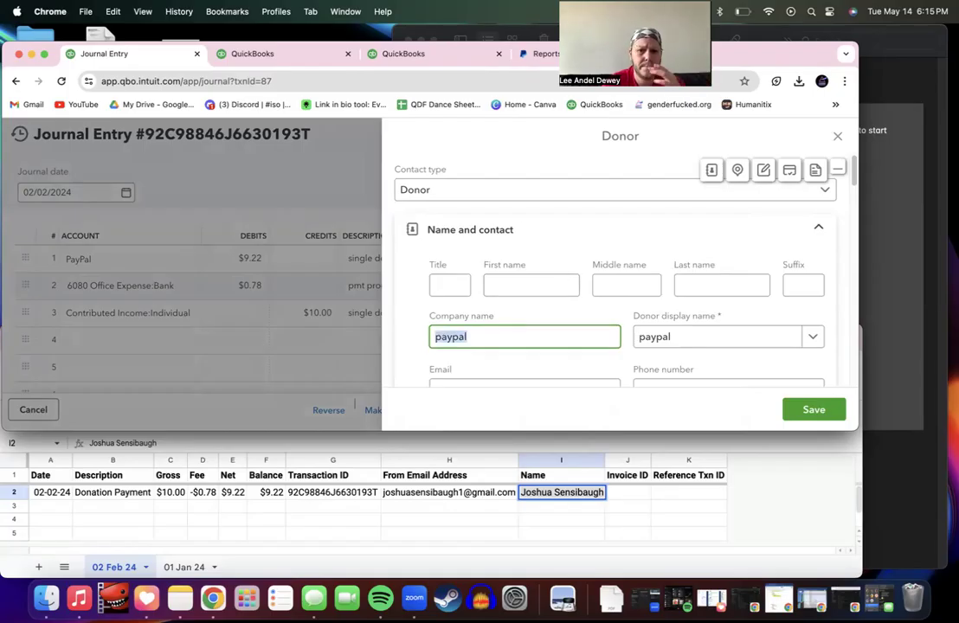
{"action": "key", "text": "BackSpace"}
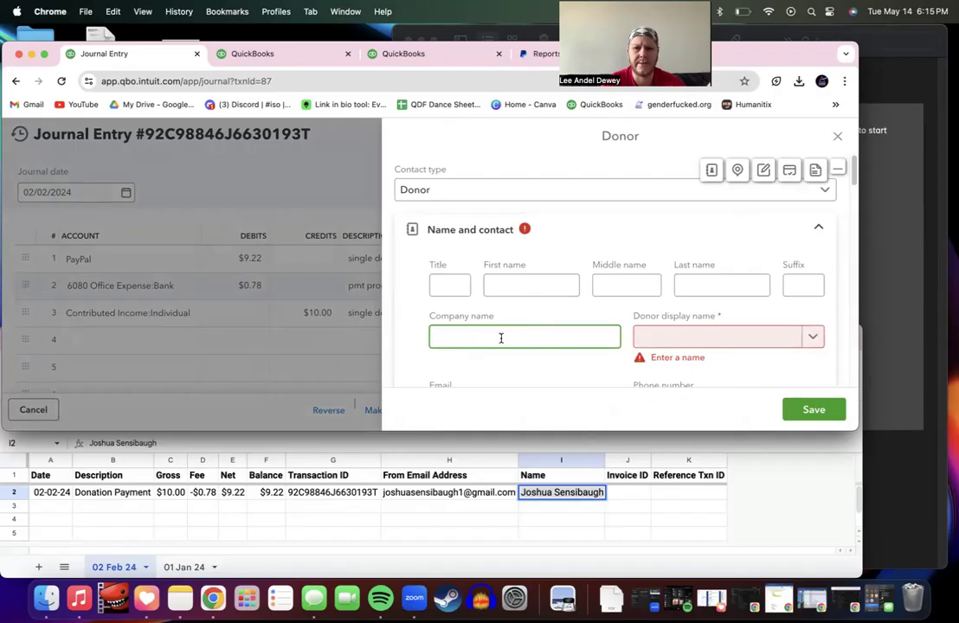
{"action": "type", "text": "PayPal"}
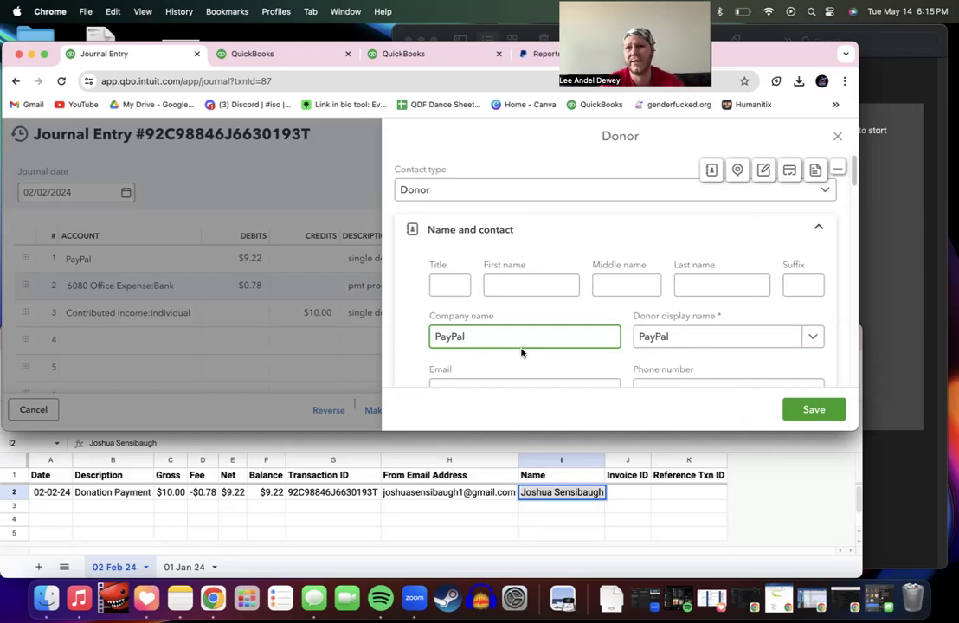
{"action": "type", "text": "C"}
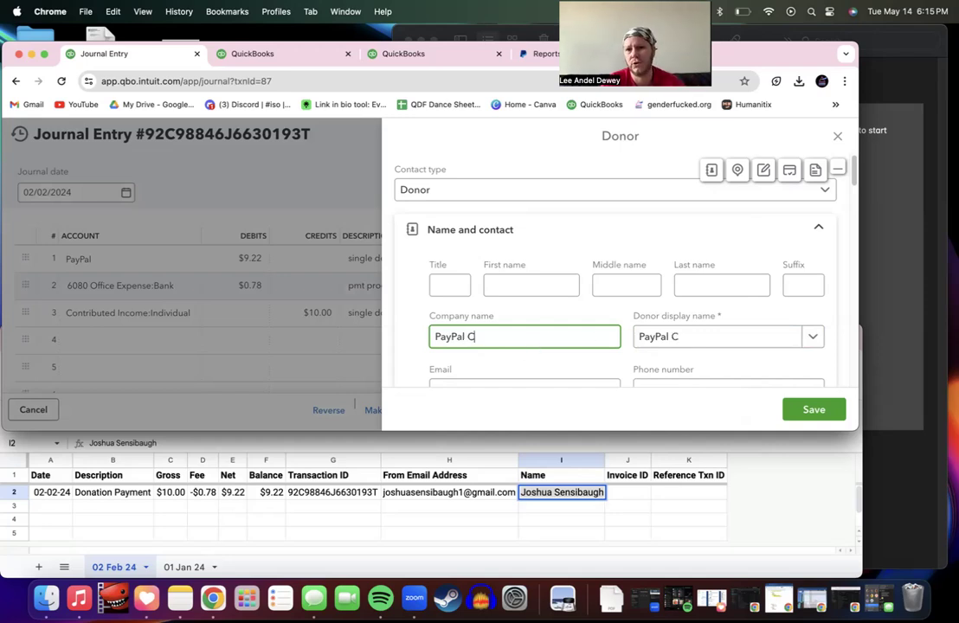
{"action": "type", "text": "orp"}
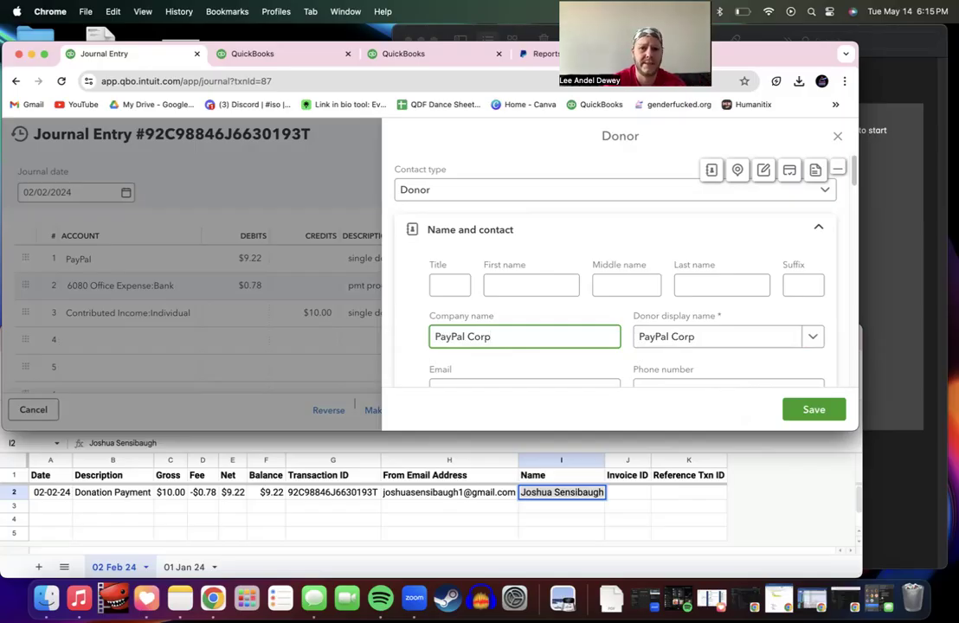
{"action": "type", "text": "oration"}
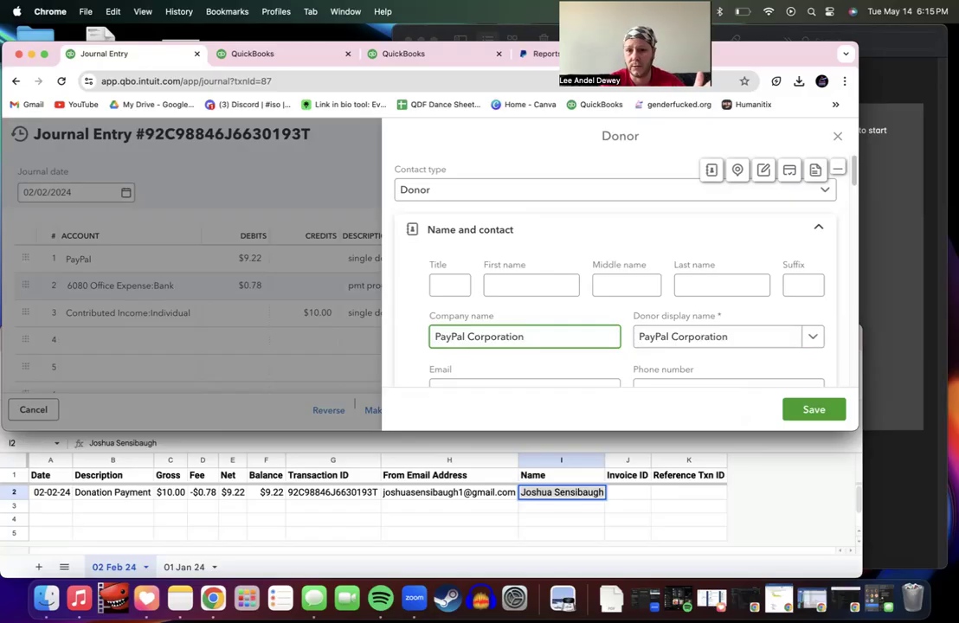
Step: Shorten the display name to PayPal and set the contact type to Vendor
{"action": "left_click", "coordinate": [729, 338]}
{"action": "left_click_drag", "start_coordinate": [728, 339], "coordinate": [676, 341]}
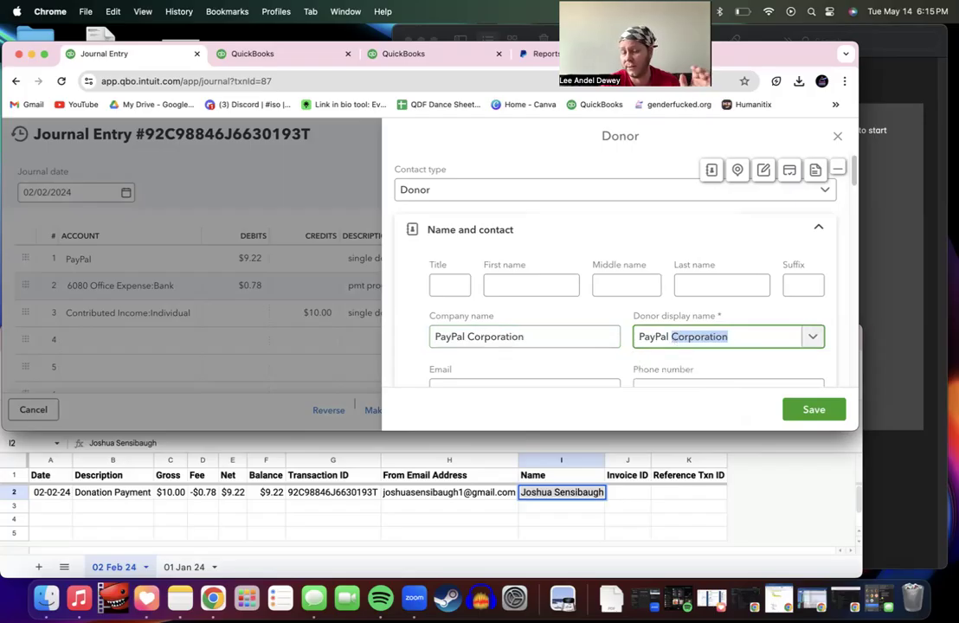
{"action": "key", "text": "BackSpace"}
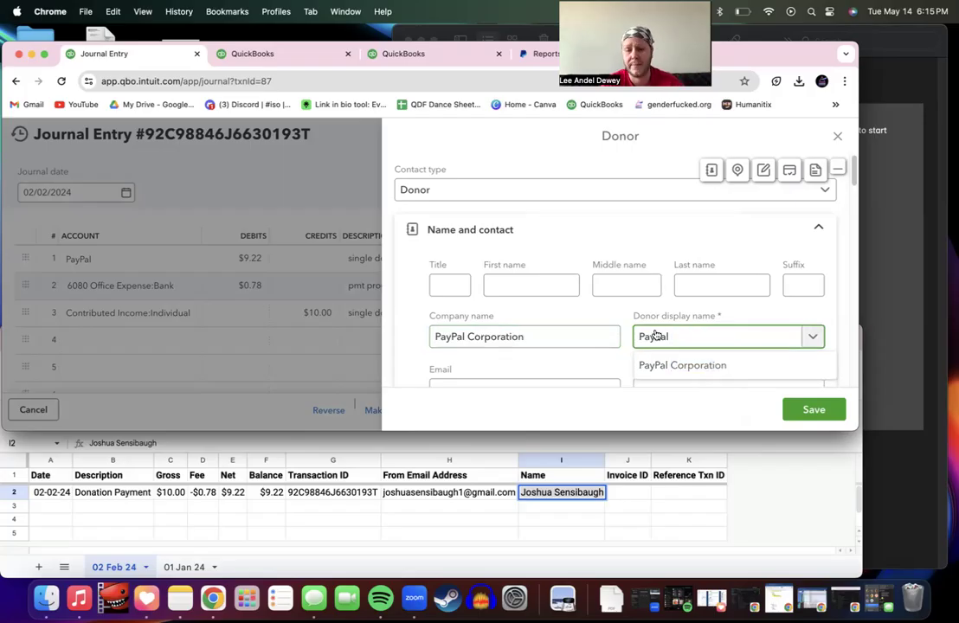
{"action": "left_click", "coordinate": [626, 315]}
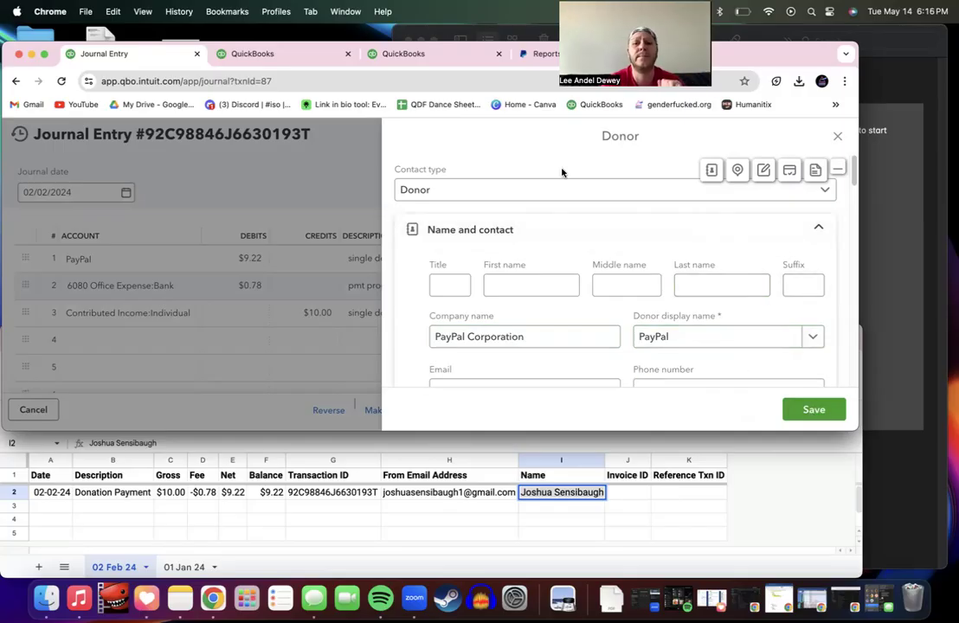
{"action": "left_click", "coordinate": [557, 192]}
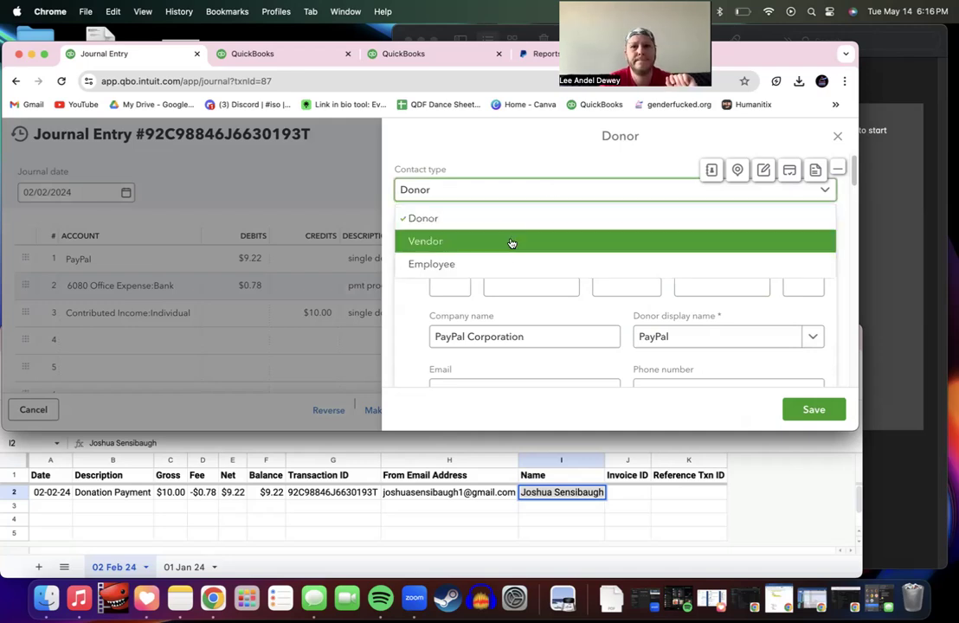
{"action": "left_click", "coordinate": [512, 241]}
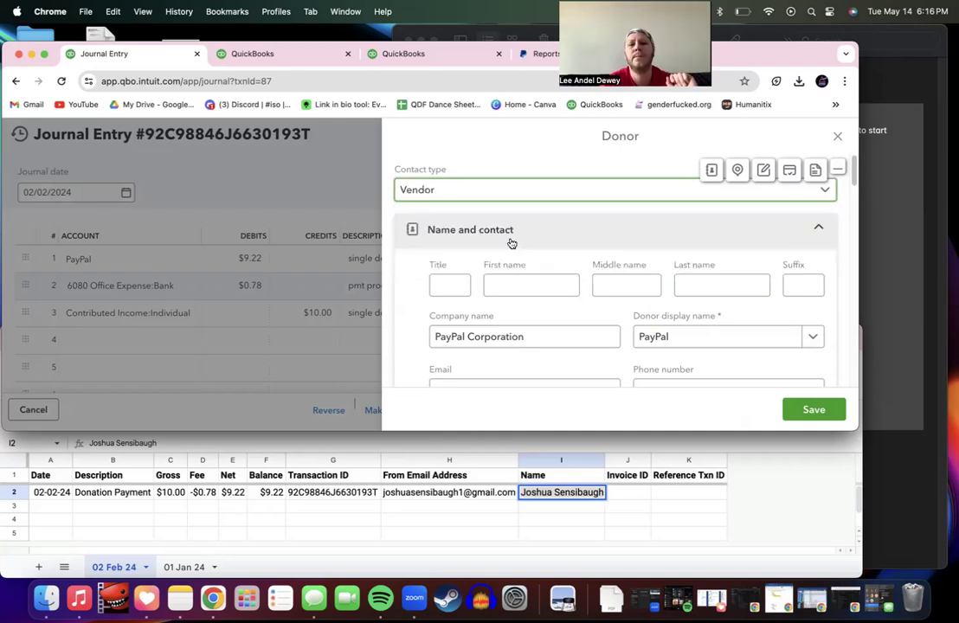
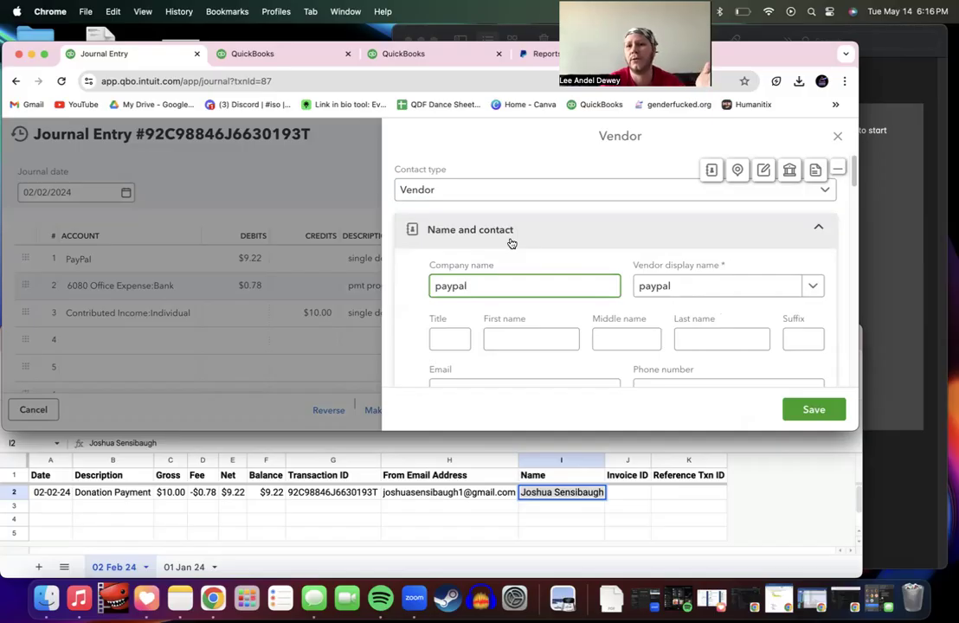
Step: Set the vendor's company name to PayPal Corporation and display name to PayPal (V), then save
{"action": "double_click", "coordinate": [478, 285]}
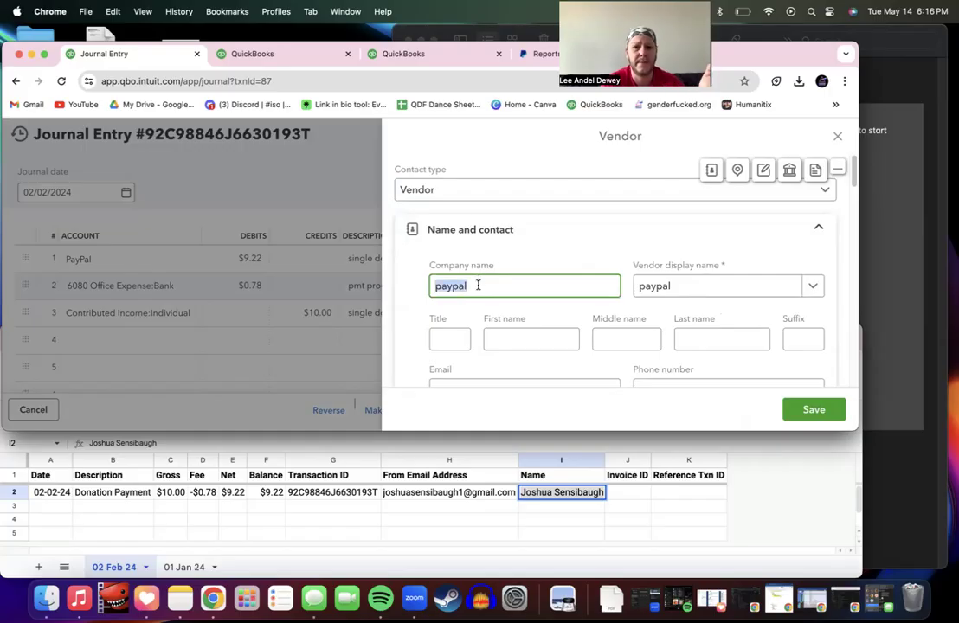
{"action": "type", "text": "Pau"}
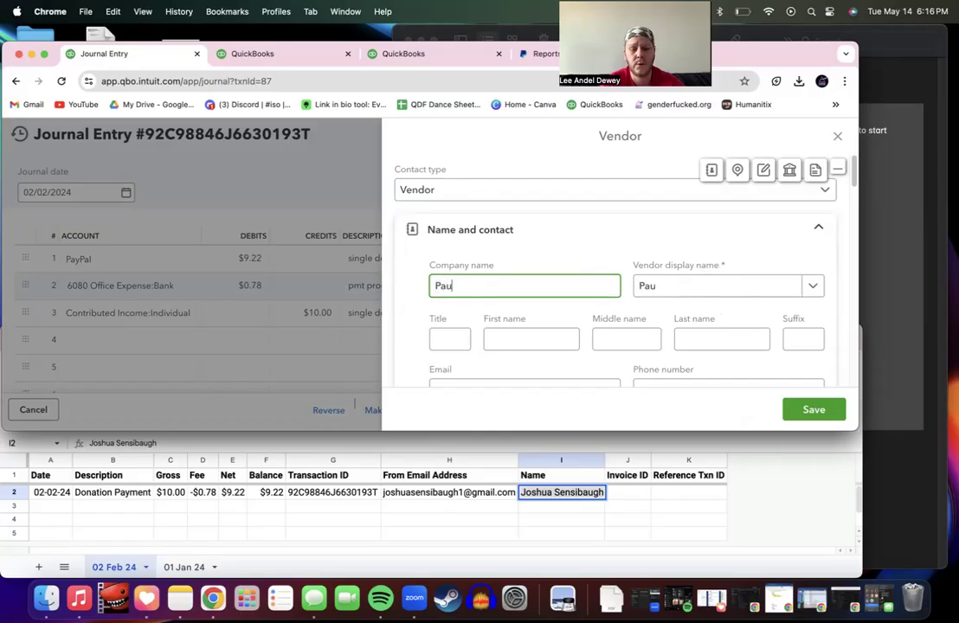
{"action": "key", "text": "BackSpace"}
{"action": "type", "text": "yPal"}
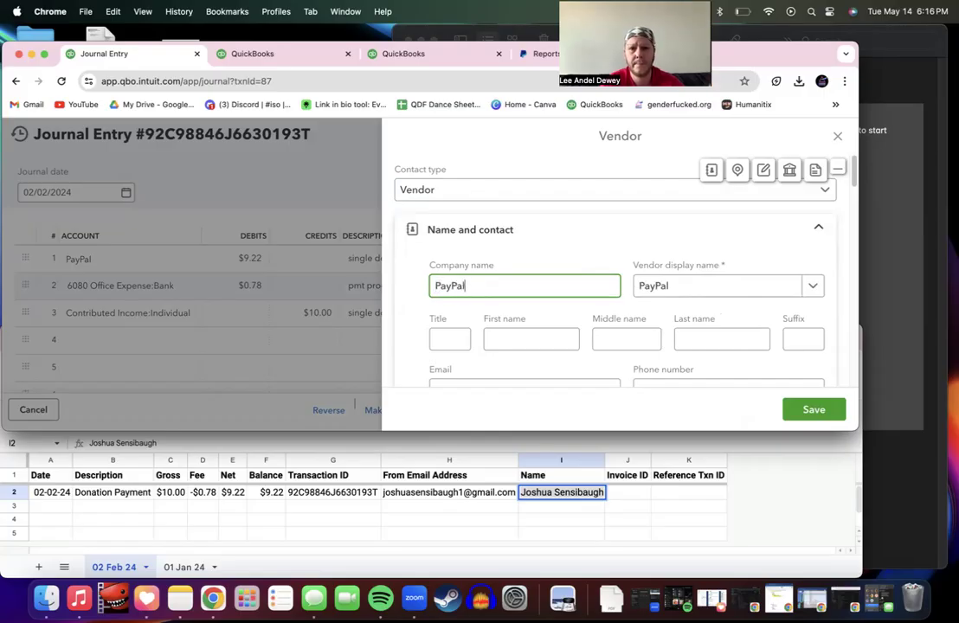
{"action": "type", "text": " Corpo"}
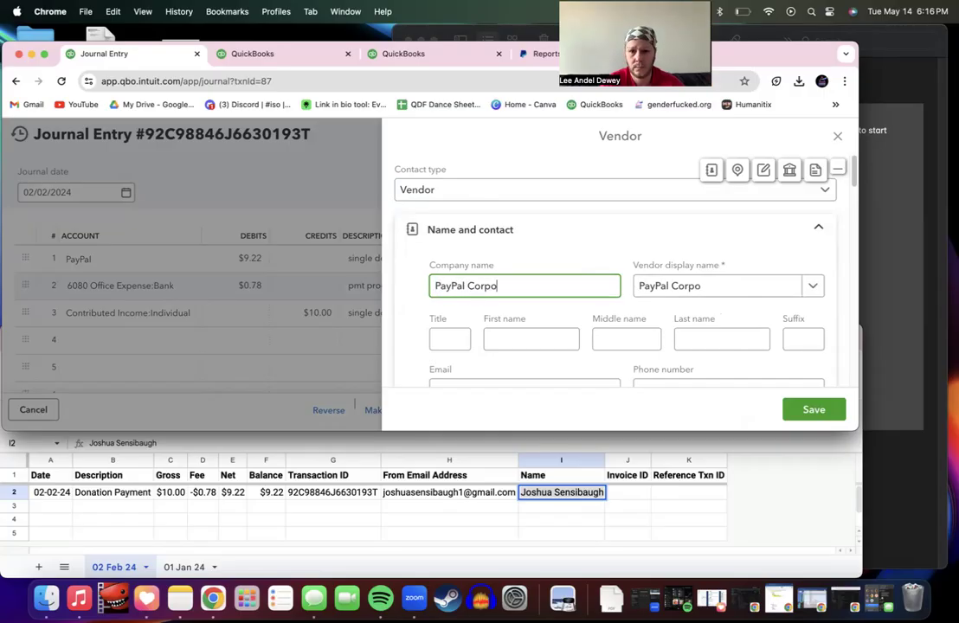
{"action": "type", "text": "ration"}
{"action": "left_click", "coordinate": [750, 289]}
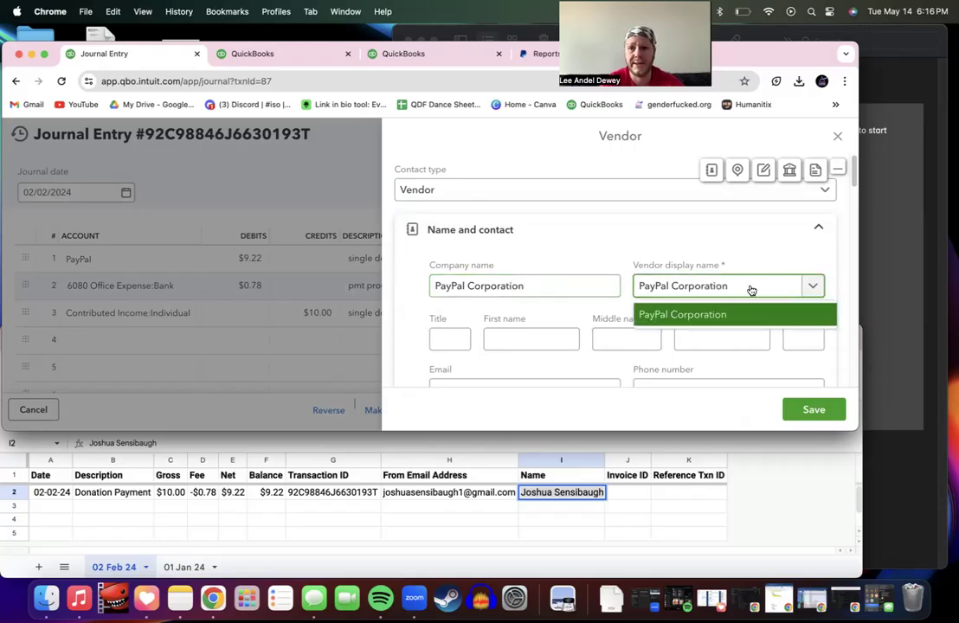
{"action": "key", "text": "BackSpace"}
{"action": "key", "text": "BackSpace"}
{"action": "key", "text": "BackSpace"}
{"action": "key", "text": "BackSpace"}
{"action": "key", "text": "BackSpace"}
{"action": "key", "text": "BackSpace"}
{"action": "key", "text": "BackSpace"}
{"action": "key", "text": "BackSpace"}
{"action": "key", "text": "BackSpace"}
{"action": "key", "text": "BackSpace"}
{"action": "key", "text": "BackSpace"}
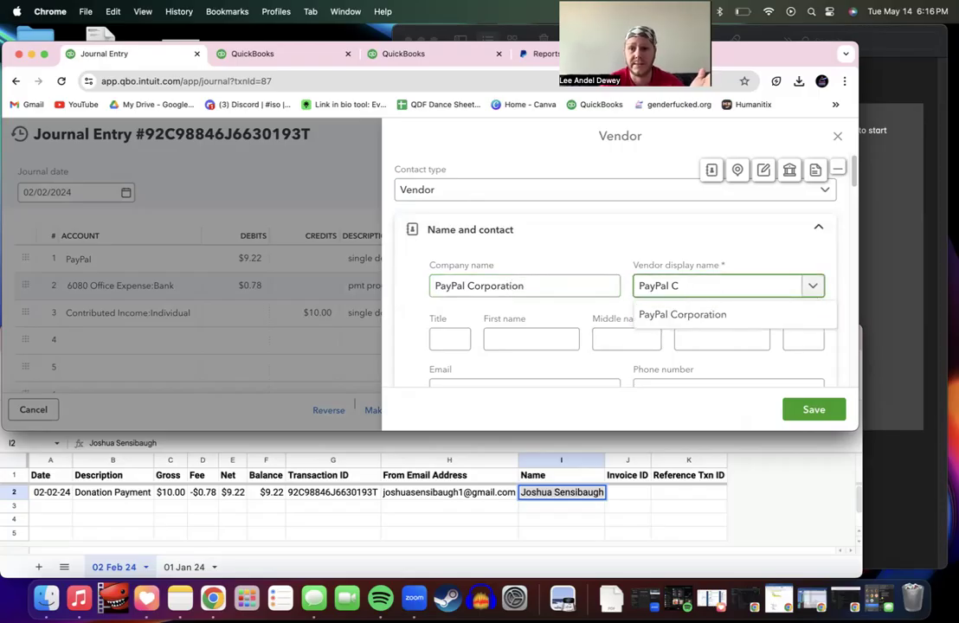
{"action": "type", "text": "(V)"}
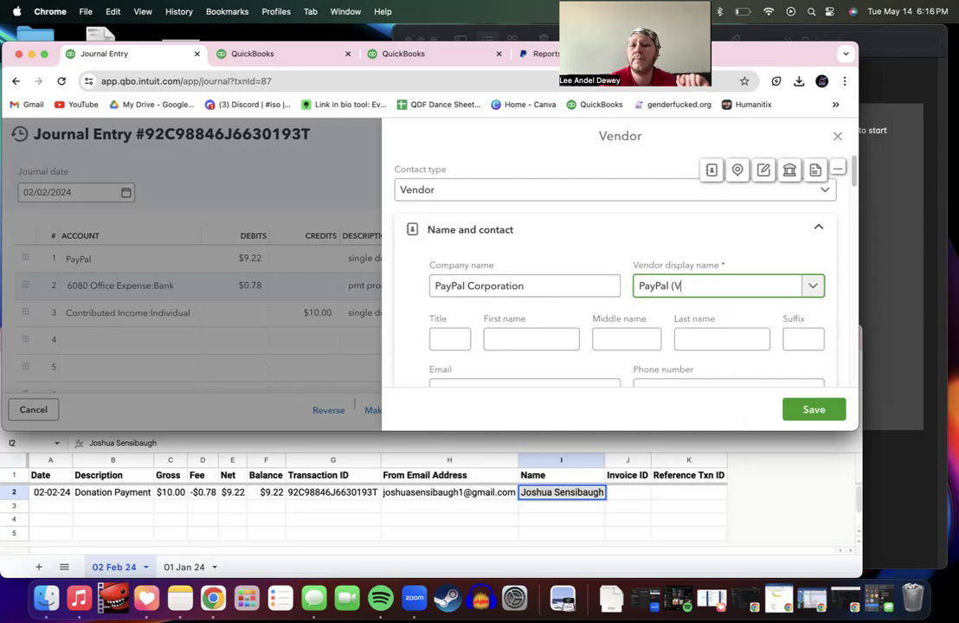
{"action": "left_click", "coordinate": [807, 412]}
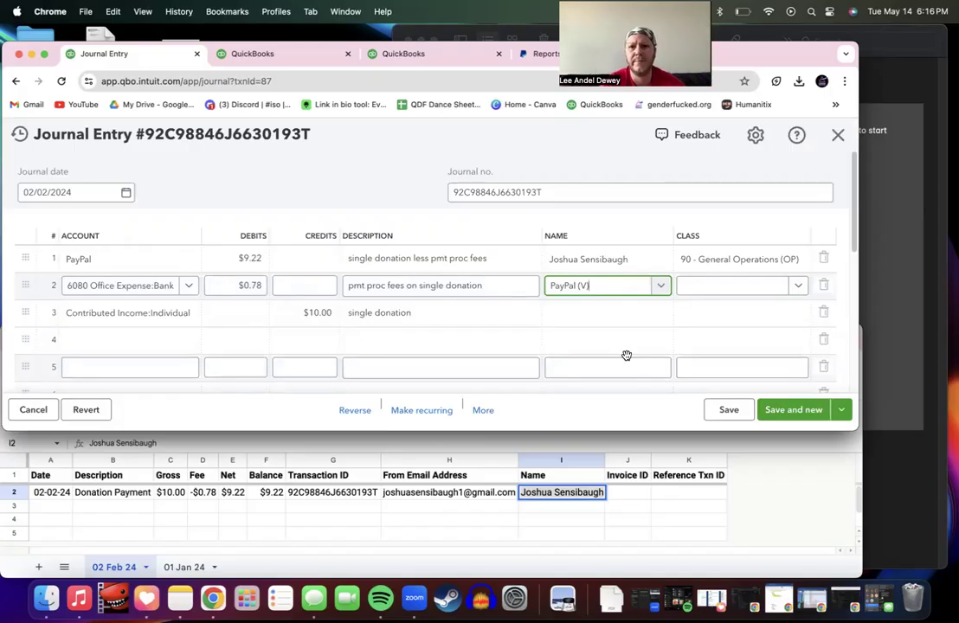
Step: Give the $0.78 fee line class 90 - General Operations (OP)
{"action": "key", "text": "Tab"}
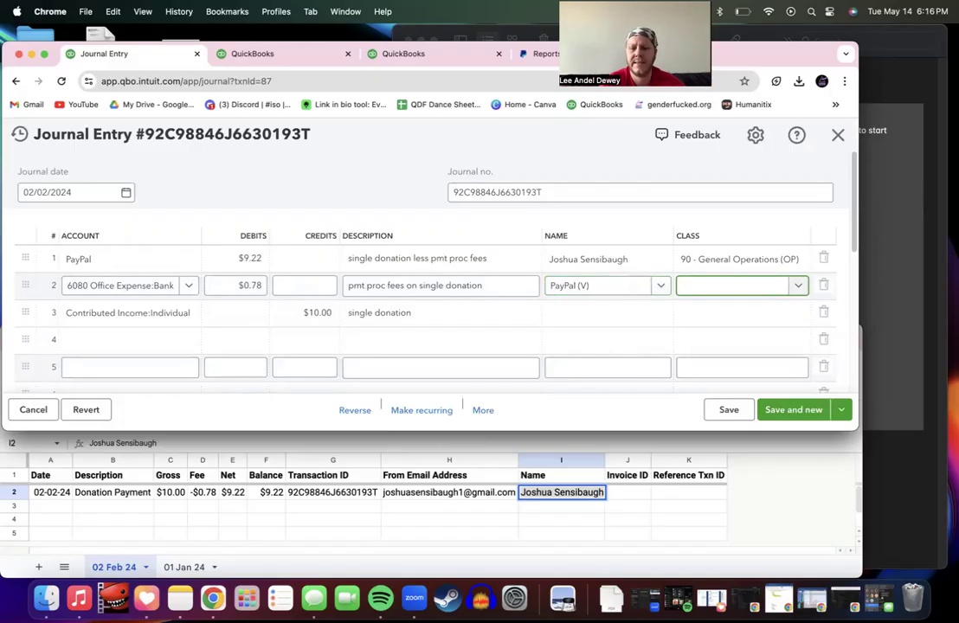
{"action": "type", "text": "9"}
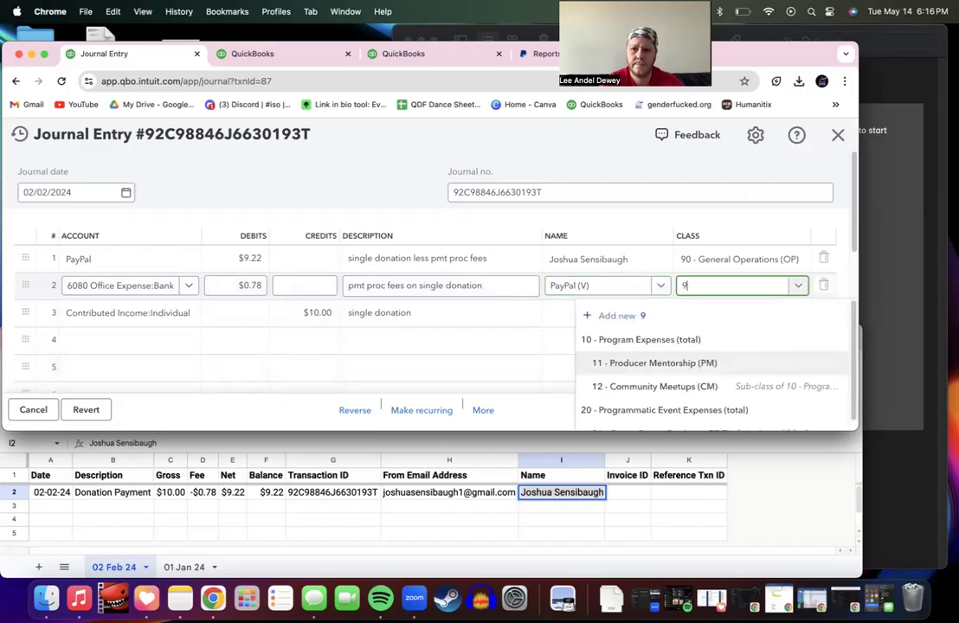
{"action": "left_click", "coordinate": [628, 365]}
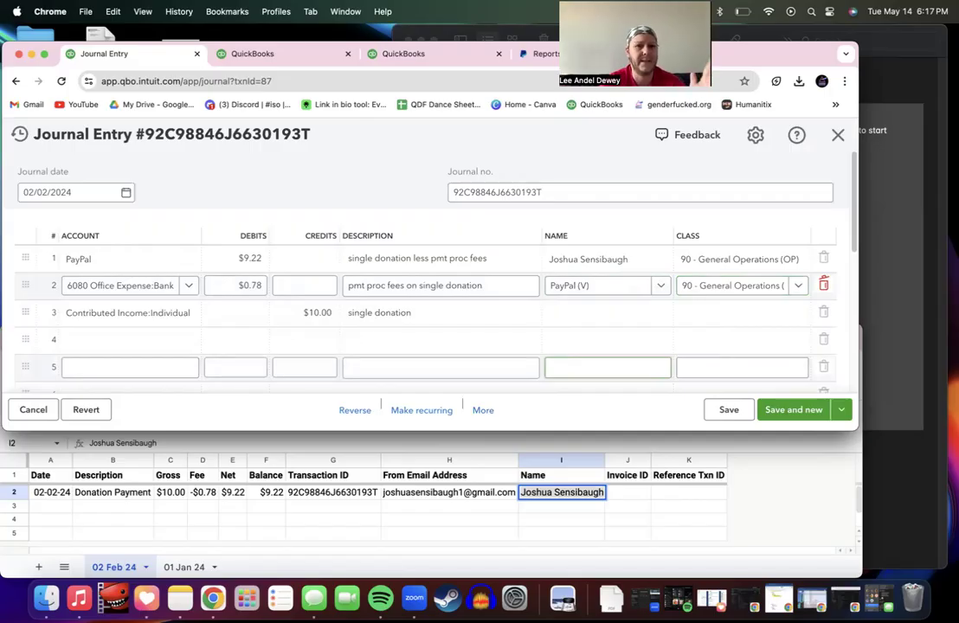
Step: Set the donor as the name on the $10.00 contributed income line
{"action": "key", "text": "Tab"}
{"action": "key", "text": "Tab"}
{"action": "key", "text": "Tab"}
{"action": "key", "text": "Tab"}
{"action": "key", "text": "Tab"}
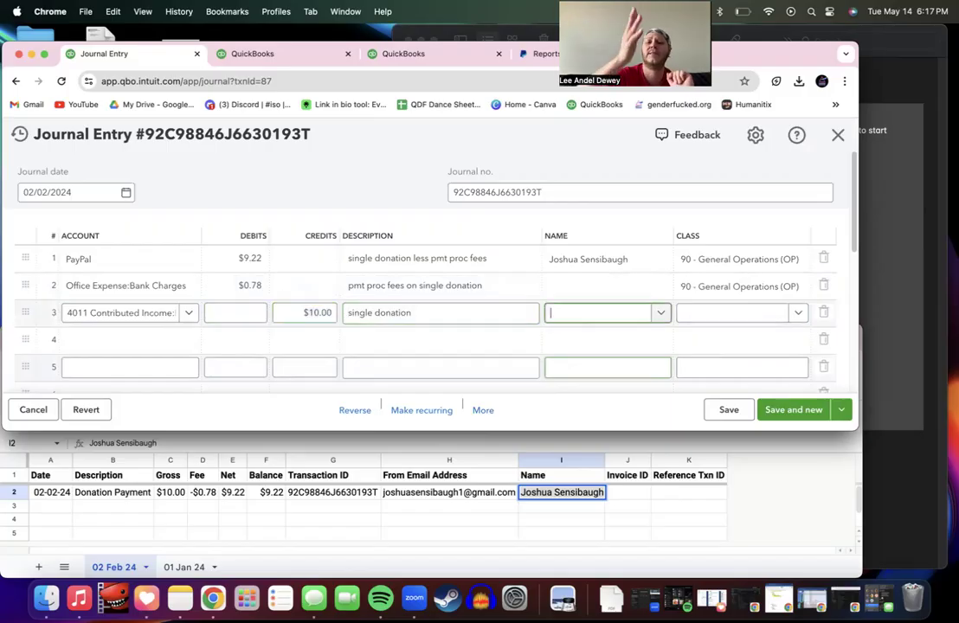
{"action": "key", "text": "Tab"}
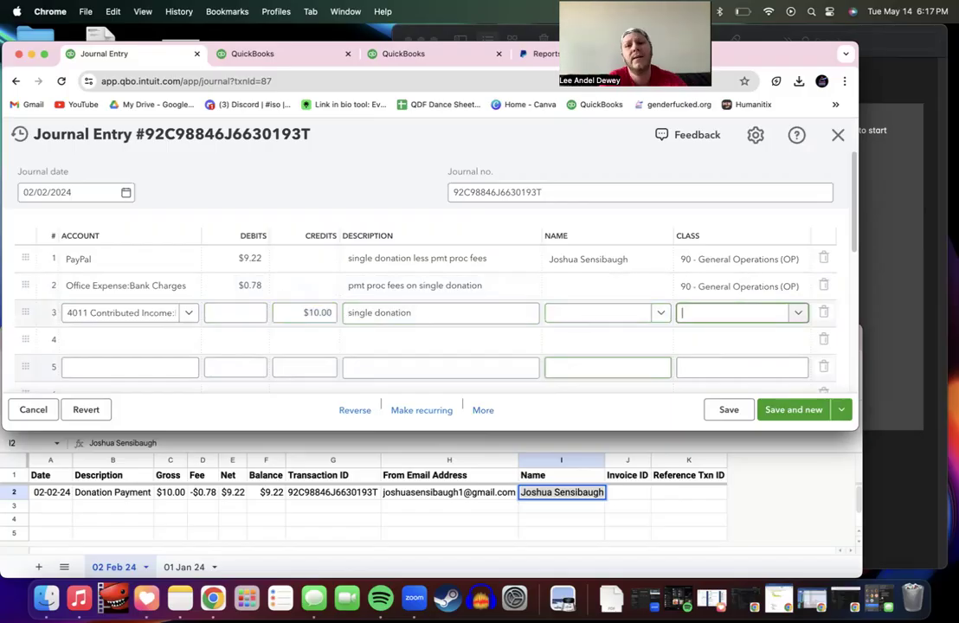
{"action": "left_click", "coordinate": [583, 319]}
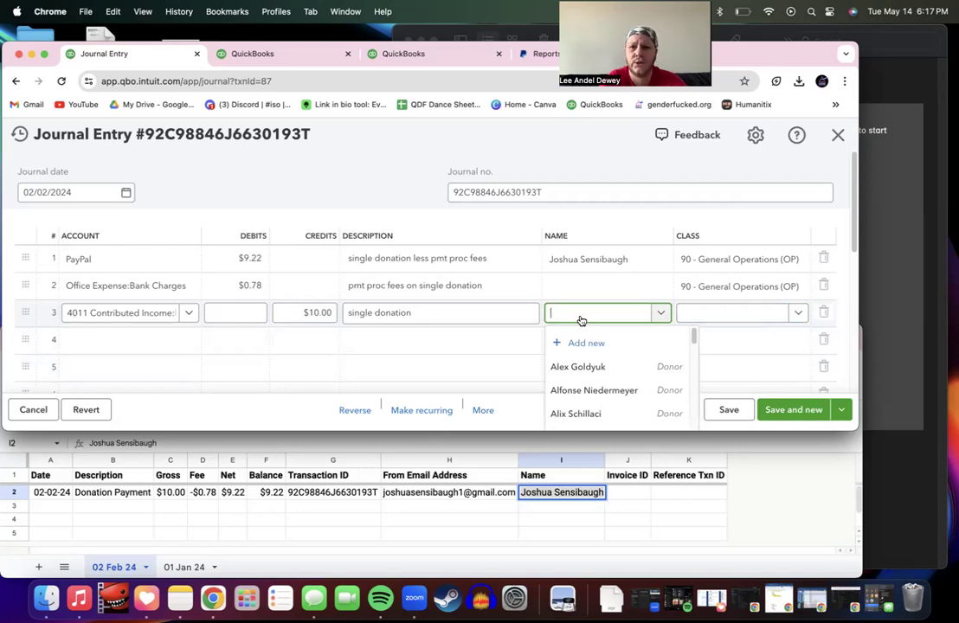
{"action": "type", "text": "josh"}
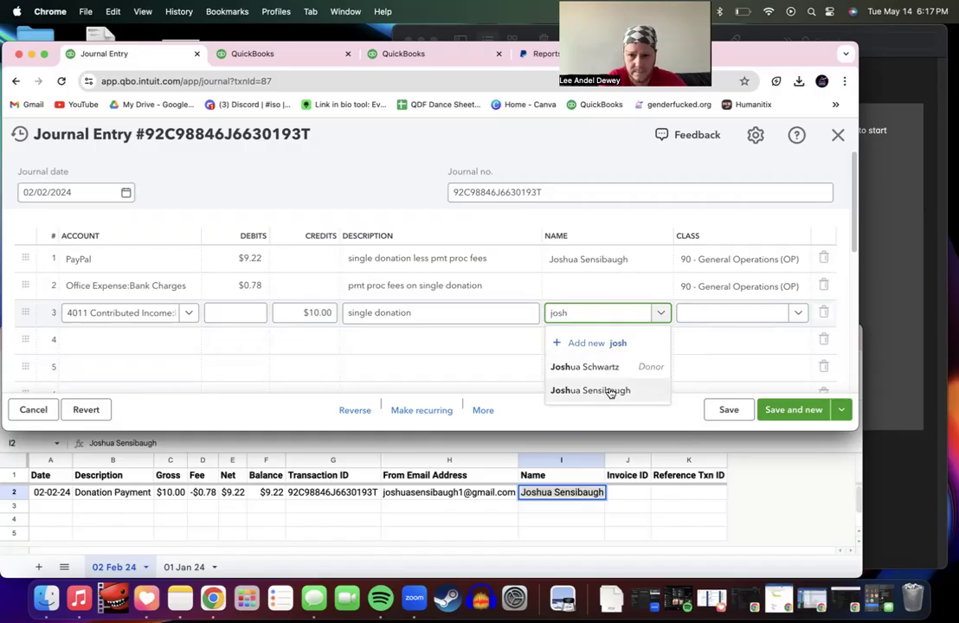
{"action": "left_click", "coordinate": [611, 391]}
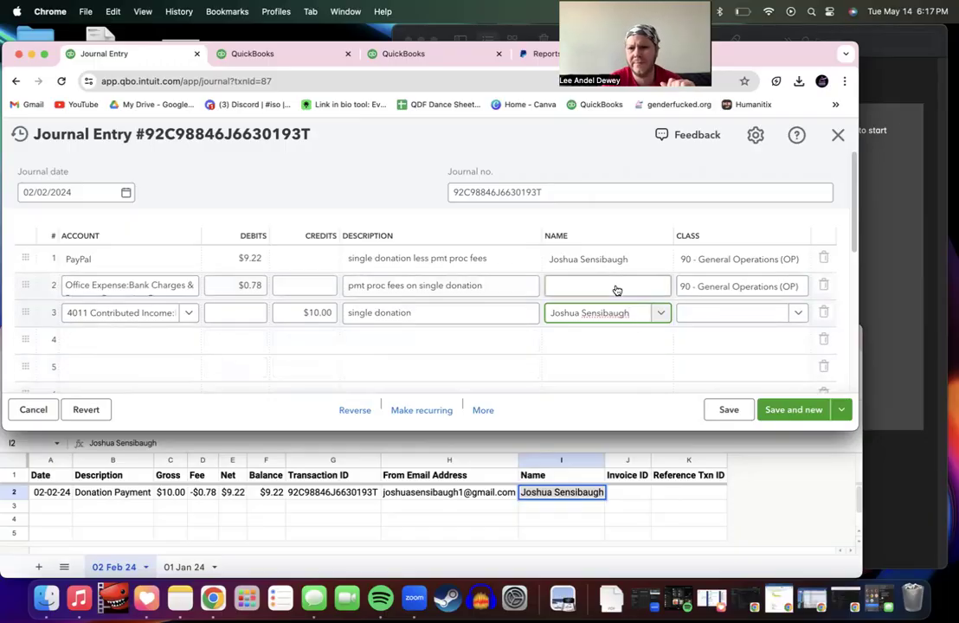
Step: Change the fee line's class to 80 - Fundraising (FR)
{"action": "left_click", "coordinate": [717, 285]}
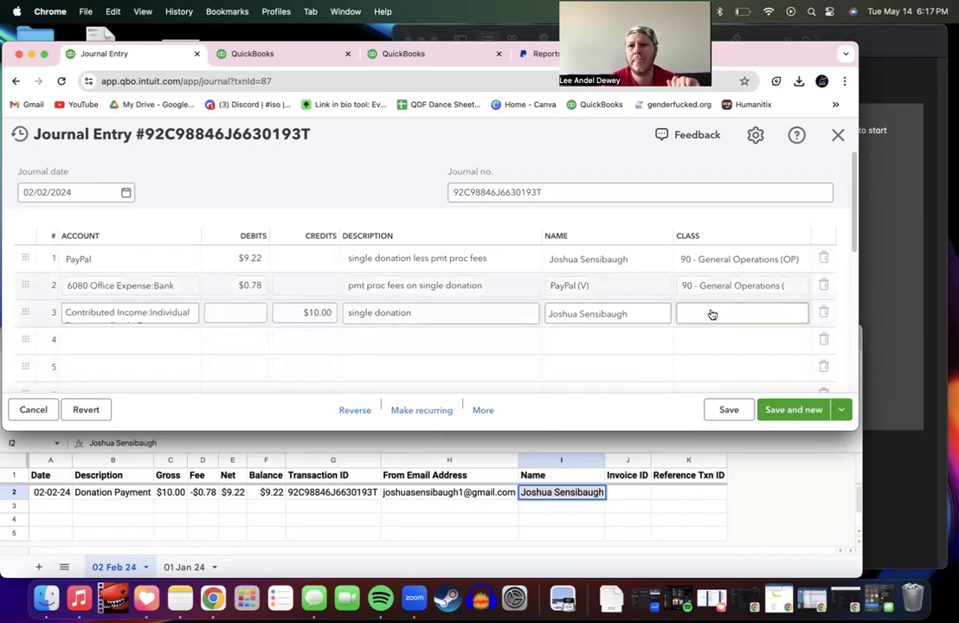
{"action": "left_click", "coordinate": [711, 314]}
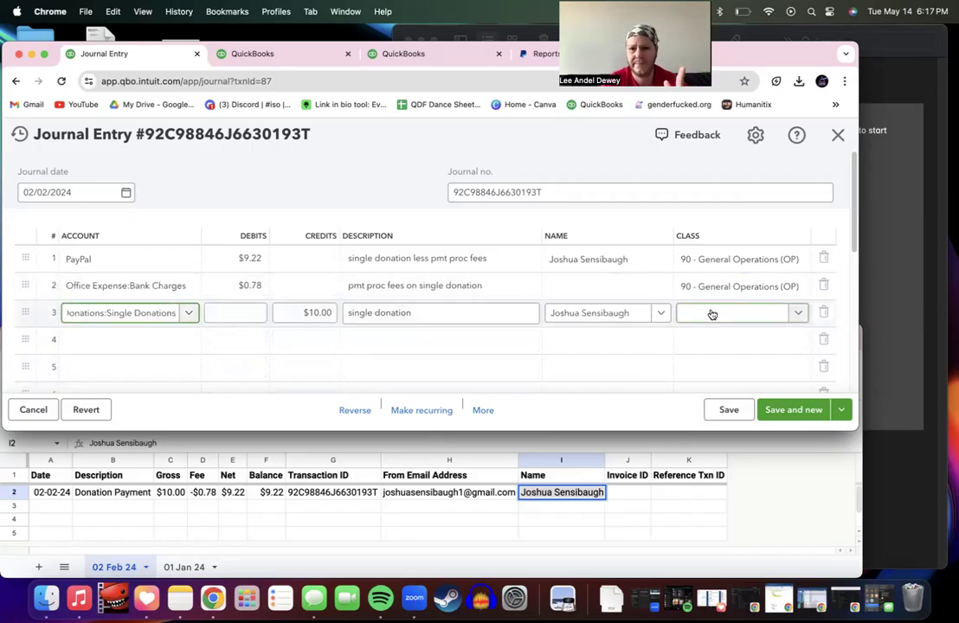
{"action": "left_click", "coordinate": [708, 286]}
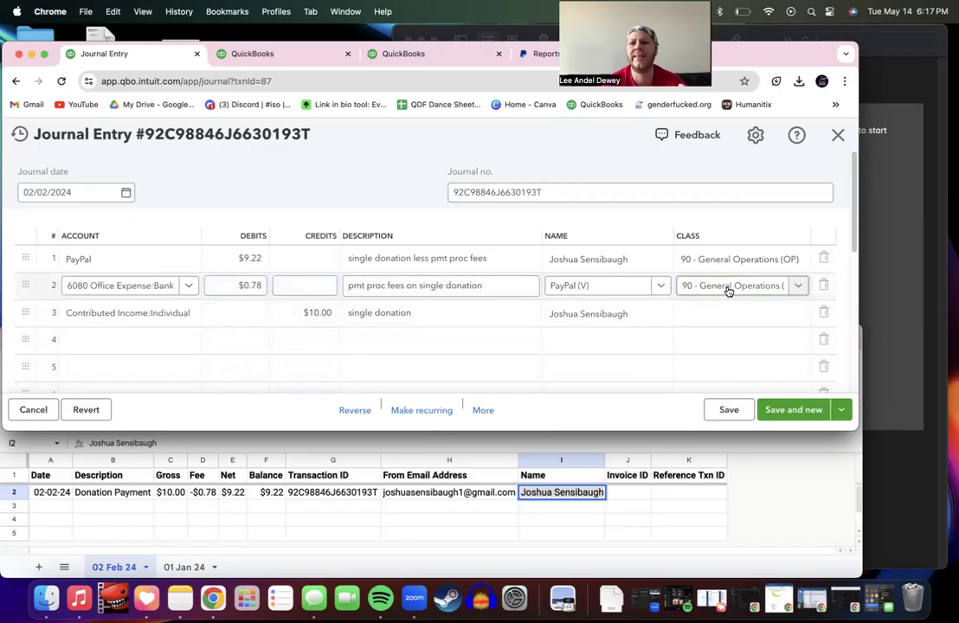
{"action": "left_click", "coordinate": [795, 285]}
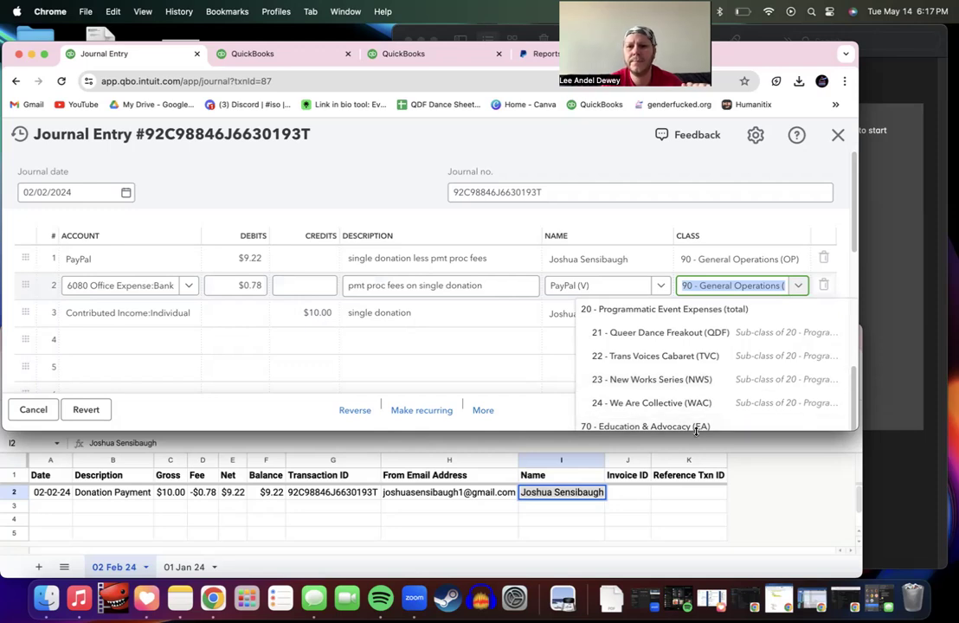
{"action": "left_click_drag", "start_coordinate": [706, 430], "coordinate": [678, 542]}
{"action": "left_click", "coordinate": [651, 451]}
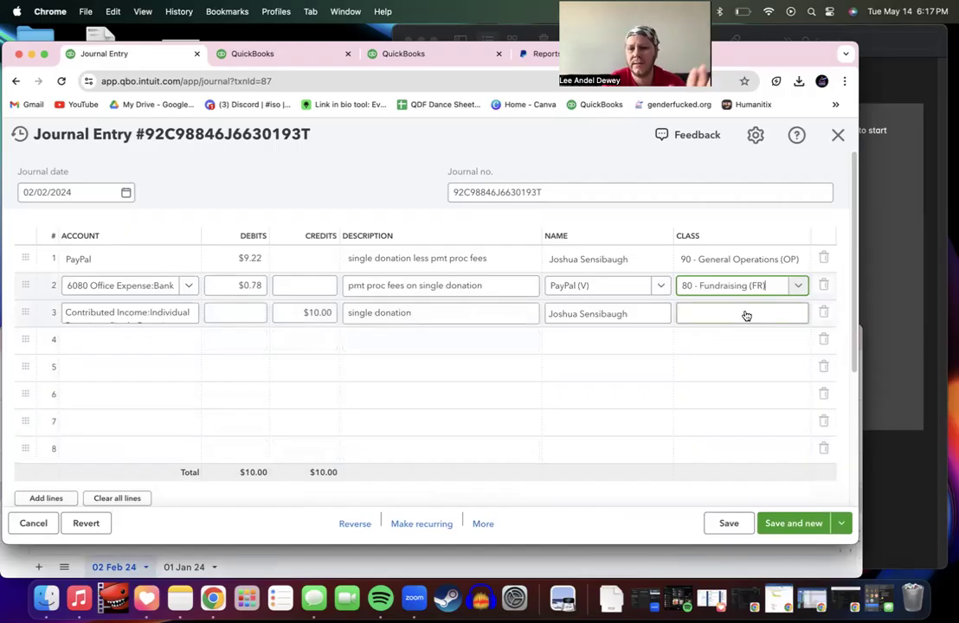
Step: Give the contributed income line class 90 - General Operations (OP)
{"action": "left_click", "coordinate": [745, 314]}
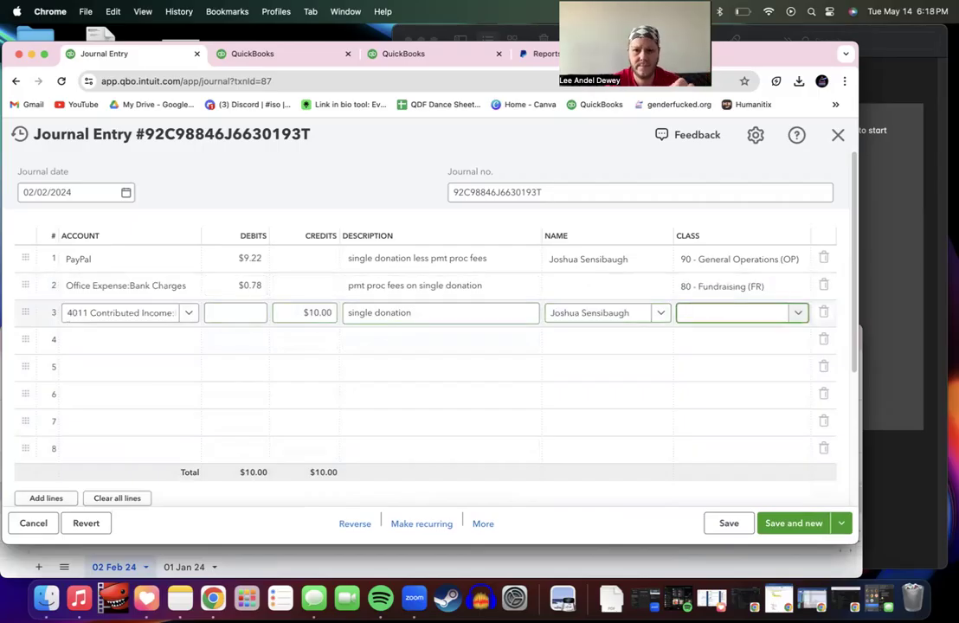
{"action": "type", "text": "9"}
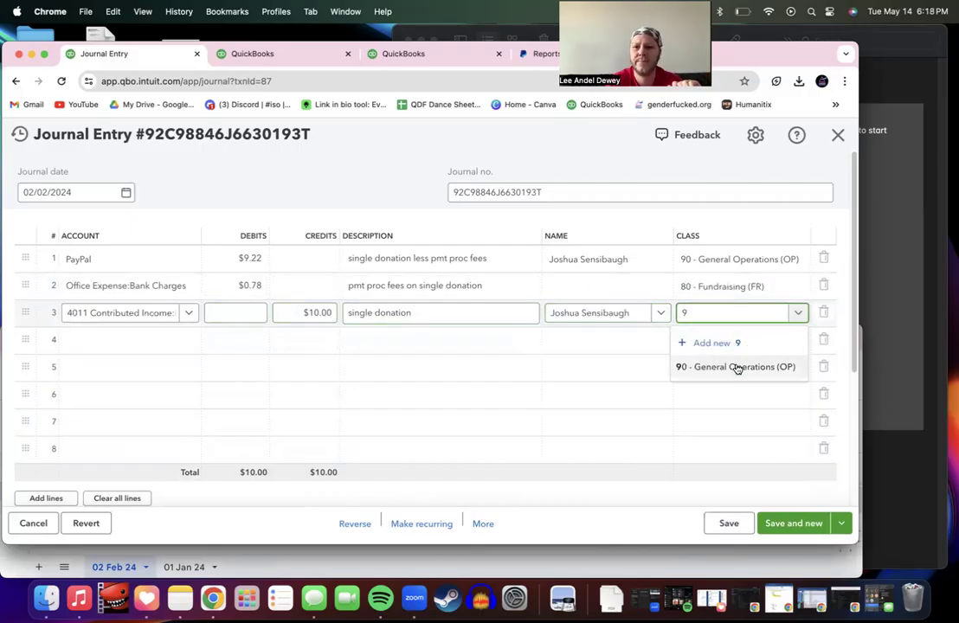
{"action": "left_click", "coordinate": [737, 367]}
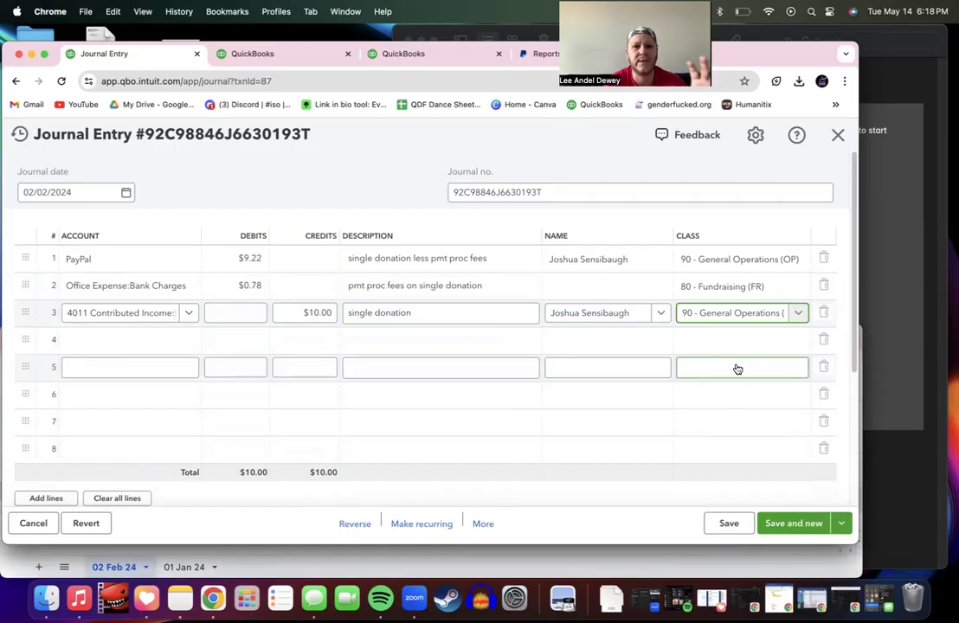
Step: Select the PayPal line's description to copy it
{"action": "left_click", "coordinate": [510, 287]}
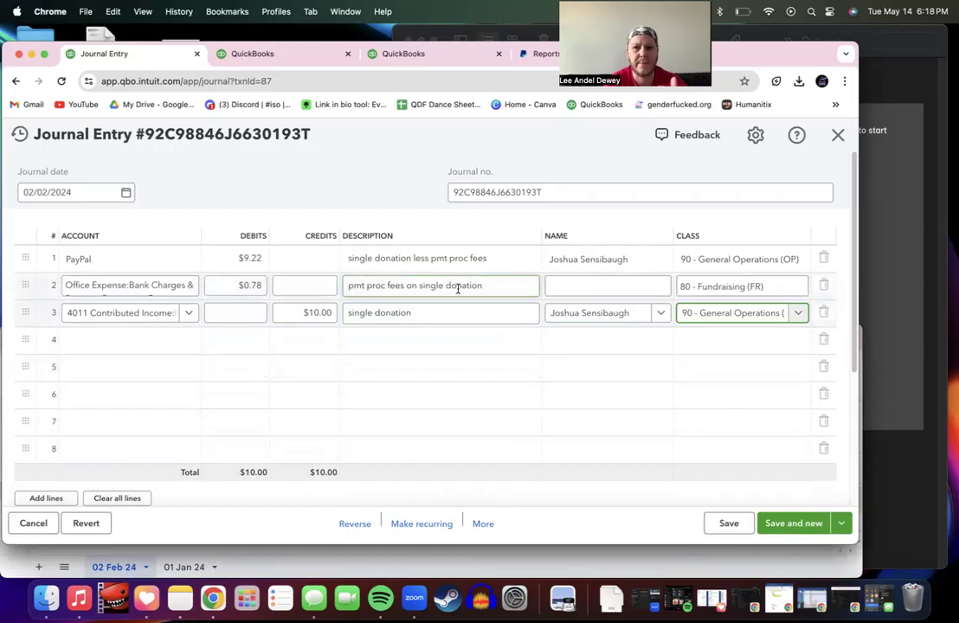
{"action": "left_click", "coordinate": [444, 261]}
{"action": "left_click", "coordinate": [442, 264]}
{"action": "key", "text": "super+c"}
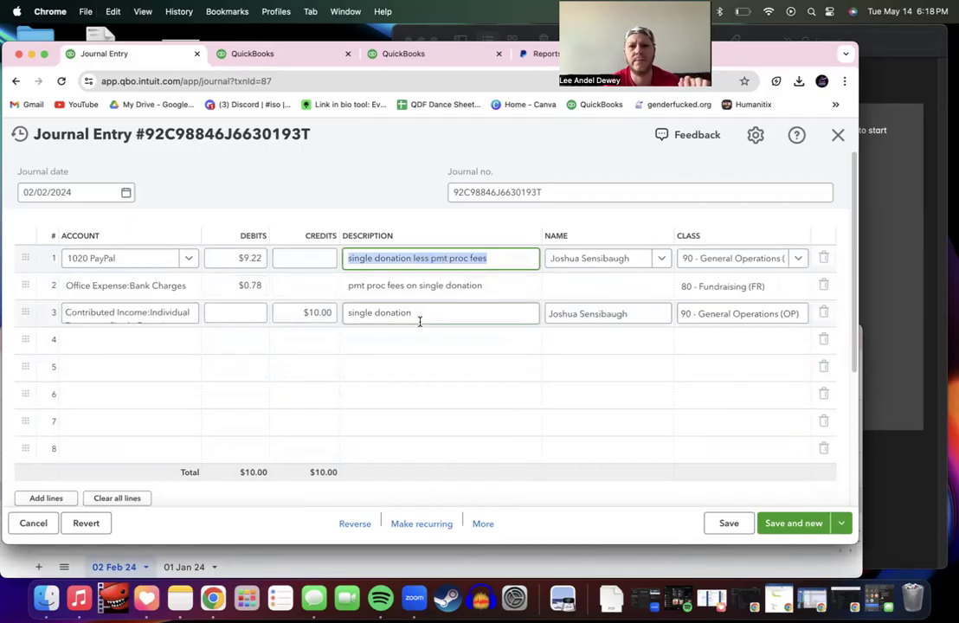
Step: Paste 'single donation less pmt proc fees' into the journal entry memo
{"action": "scroll", "coordinate": [419, 322], "scroll_direction": "down", "scroll_amount": 5}
{"action": "left_click", "coordinate": [90, 364]}
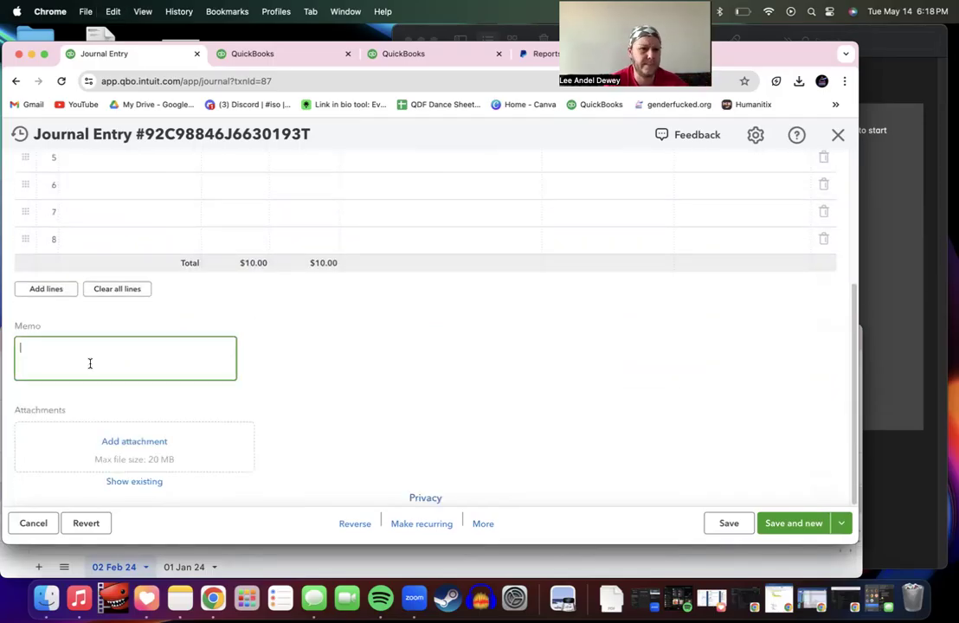
{"action": "key", "text": "super+v"}
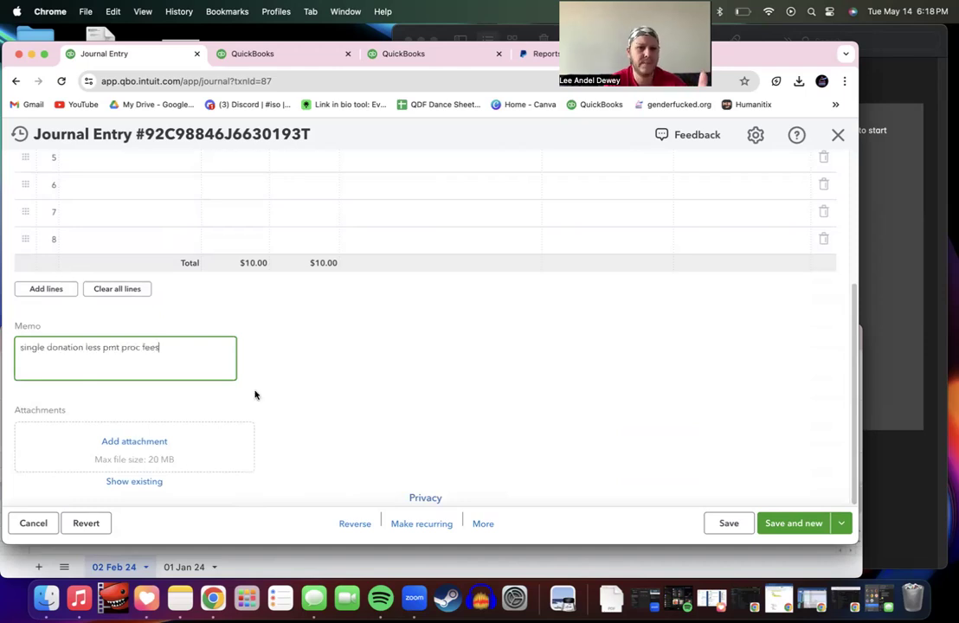
Step: Attach 202402_PayPal_Activity Download - Printout for Entry.pdf from Downloads to the entry
{"action": "left_click", "coordinate": [136, 442]}
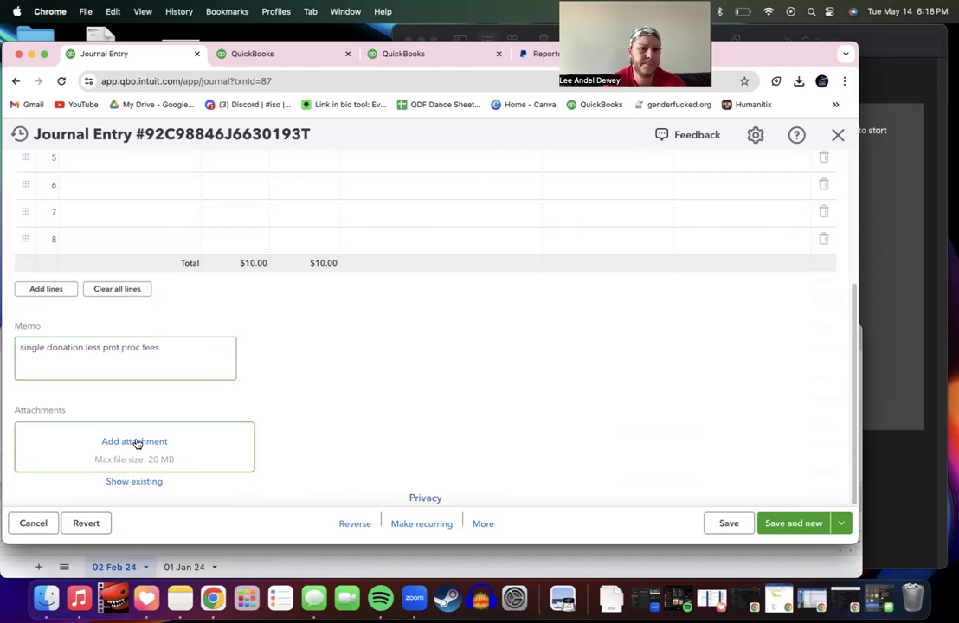
{"action": "left_click", "coordinate": [170, 156]}
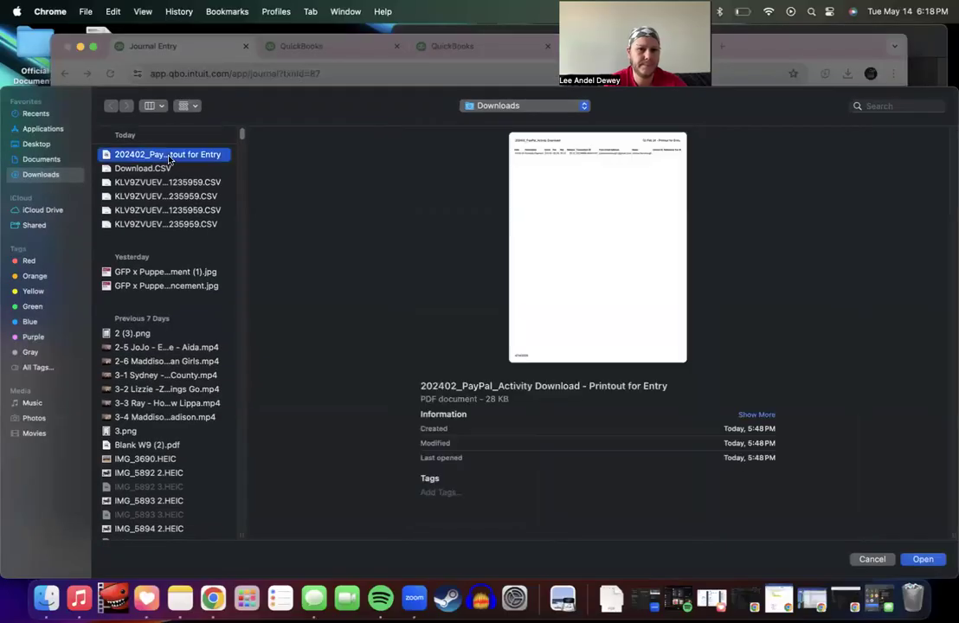
{"action": "double_click", "coordinate": [170, 156]}
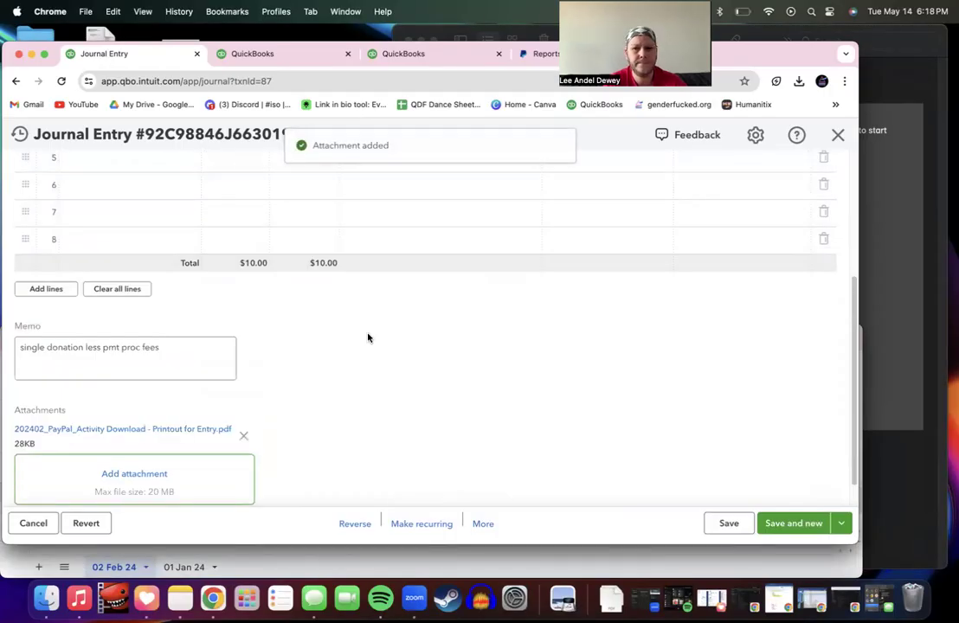
{"action": "scroll", "coordinate": [368, 337], "scroll_direction": "down", "scroll_amount": 1}
{"action": "scroll", "coordinate": [368, 338], "scroll_direction": "up", "scroll_amount": 6}
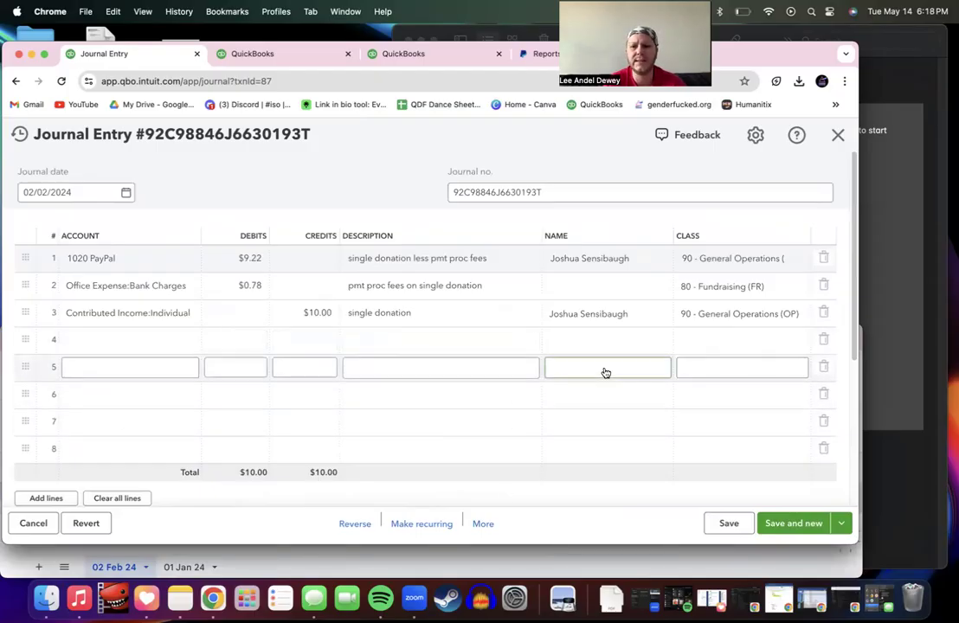
Step: Save the single-donation entry, reopen it, name PayPal (V) on the bank-charges line, and close it
{"action": "left_click", "coordinate": [807, 522]}
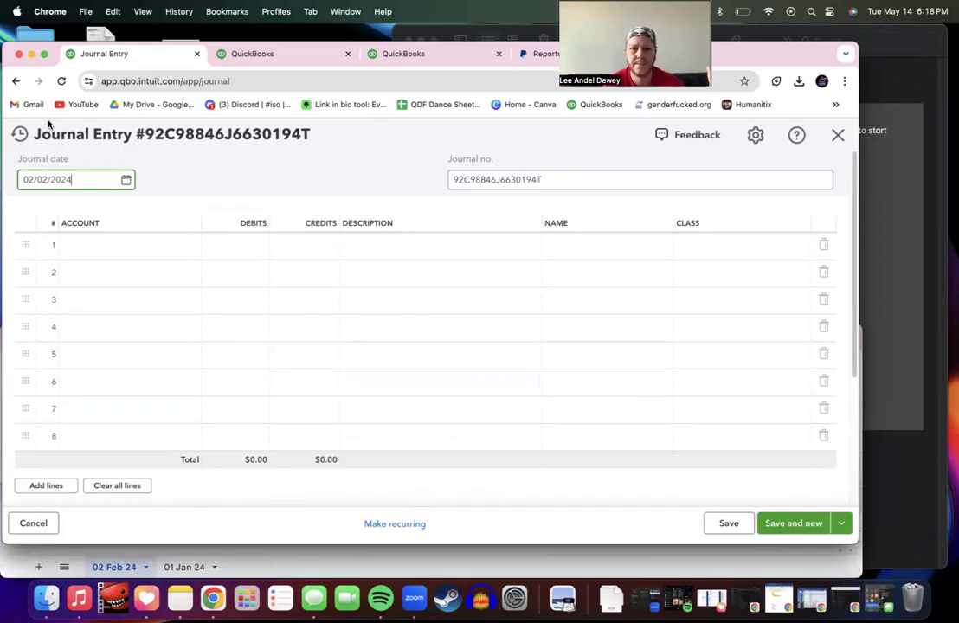
{"action": "left_click", "coordinate": [19, 133]}
{"action": "left_click", "coordinate": [71, 223]}
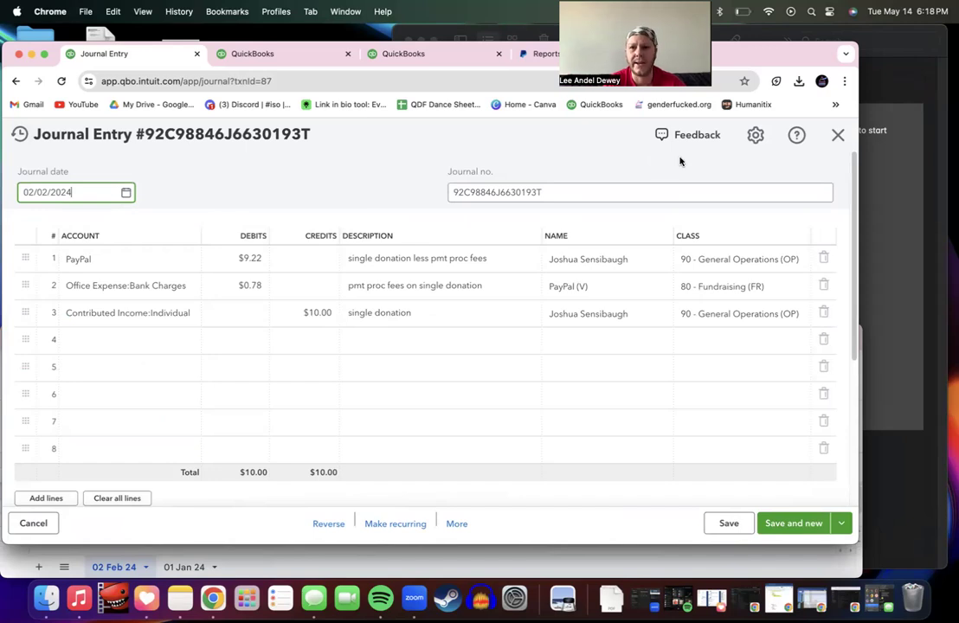
{"action": "left_click", "coordinate": [794, 523]}
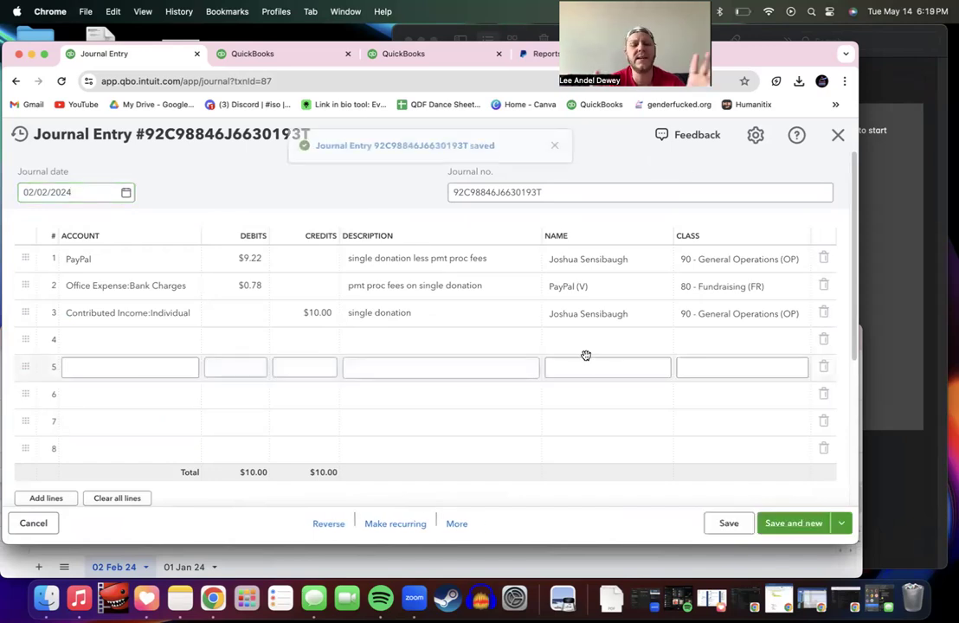
{"action": "left_click", "coordinate": [474, 285]}
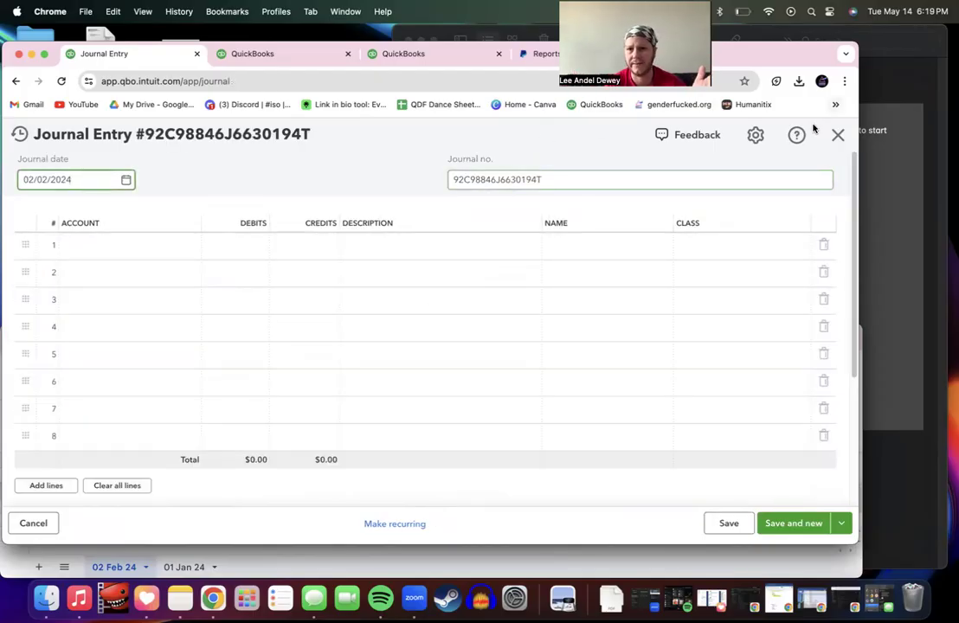
{"action": "left_click", "coordinate": [837, 135]}
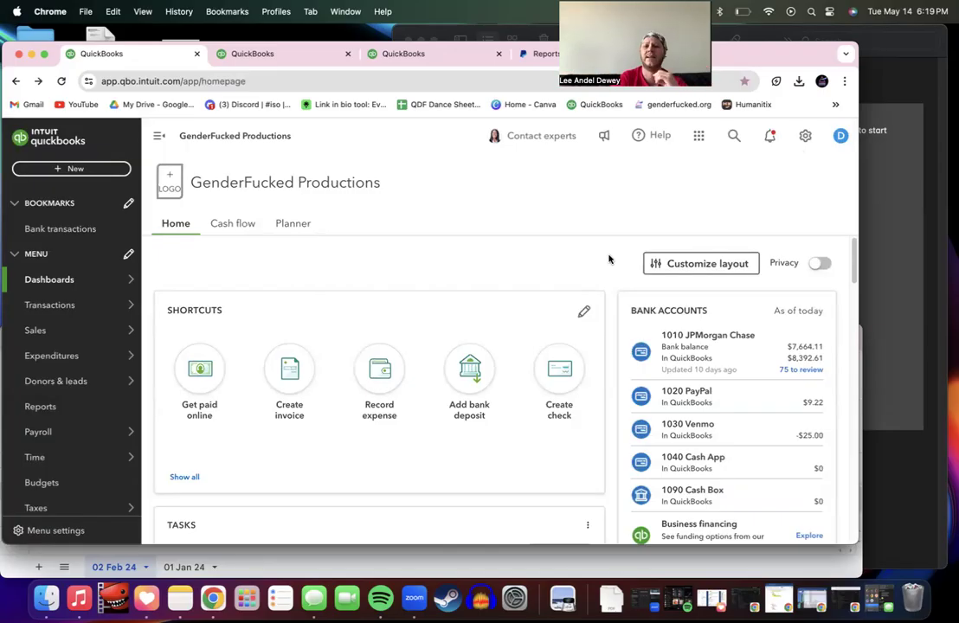
Step: Sign out of QuickBooks and reach the Intuit sign-in page with the saved password filled
{"action": "left_click", "coordinate": [839, 137]}
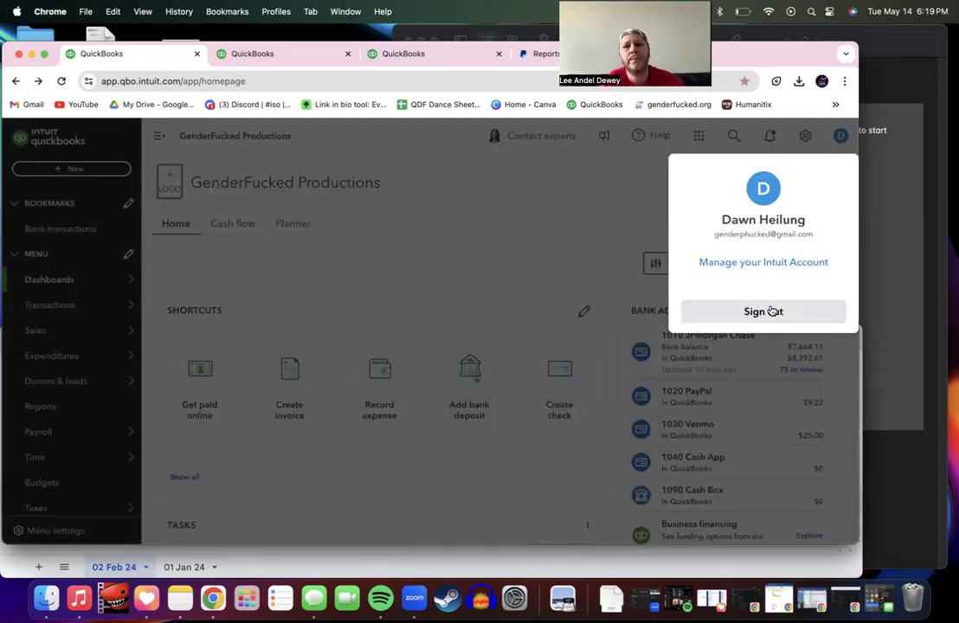
{"action": "left_click", "coordinate": [770, 311]}
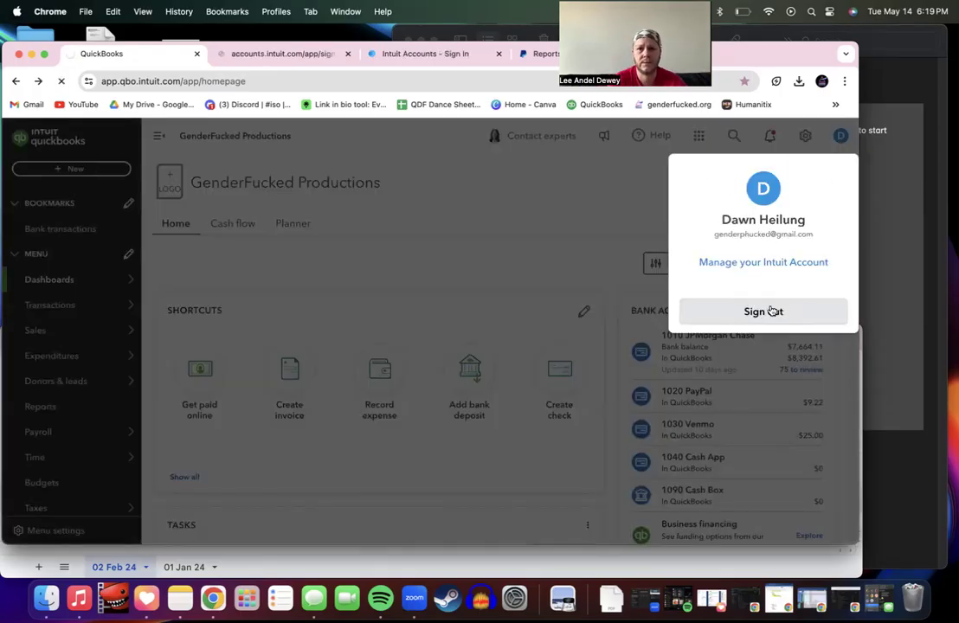
{"action": "left_click", "coordinate": [475, 329]}
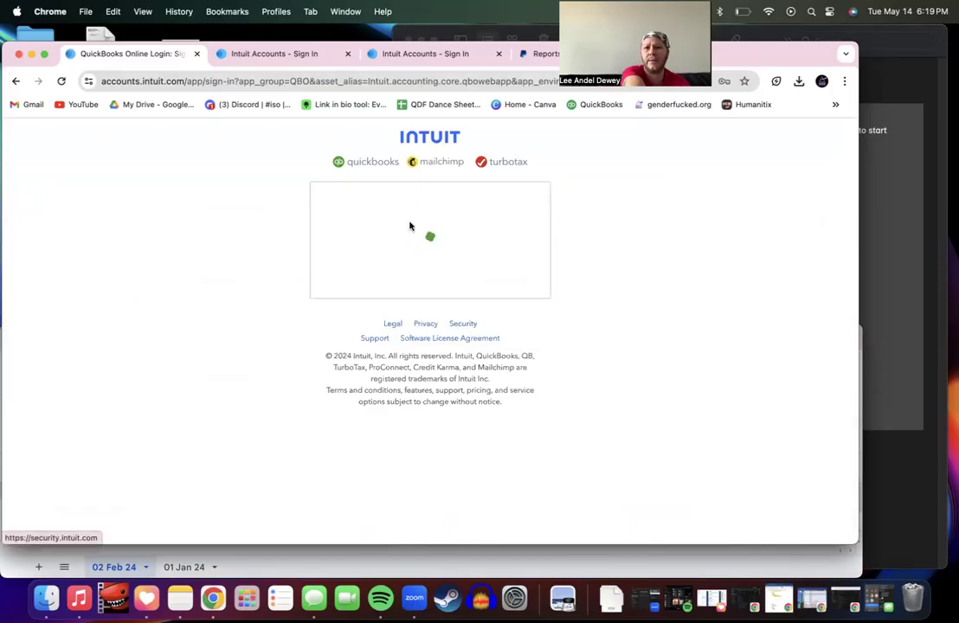
{"action": "left_click", "coordinate": [347, 53]}
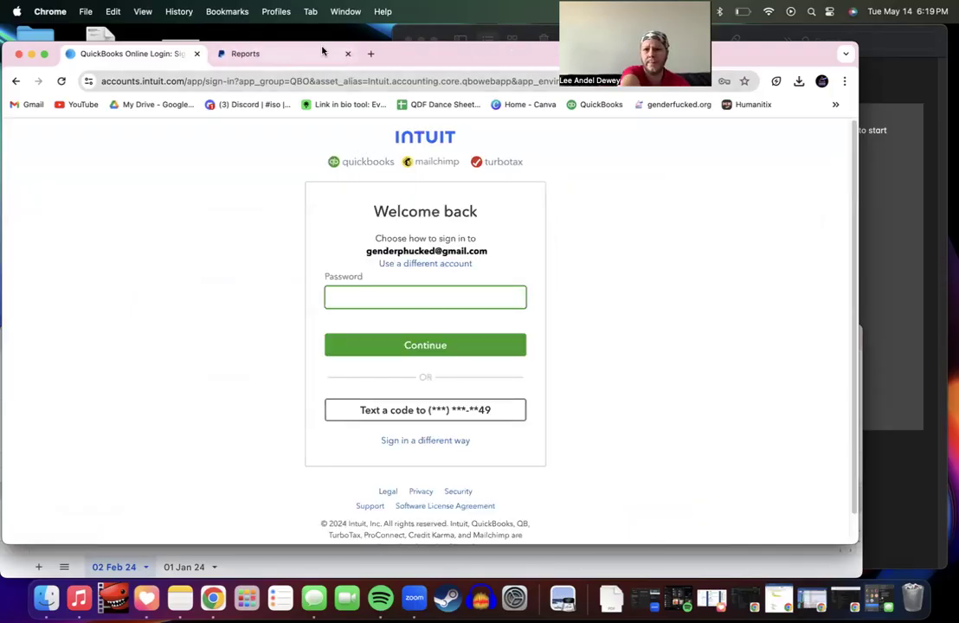
{"action": "left_click", "coordinate": [402, 294]}
Step: Sign back in with the saved password, check the notifications, and open two extra QuickBooks tabs
{"action": "left_click", "coordinate": [412, 334]}
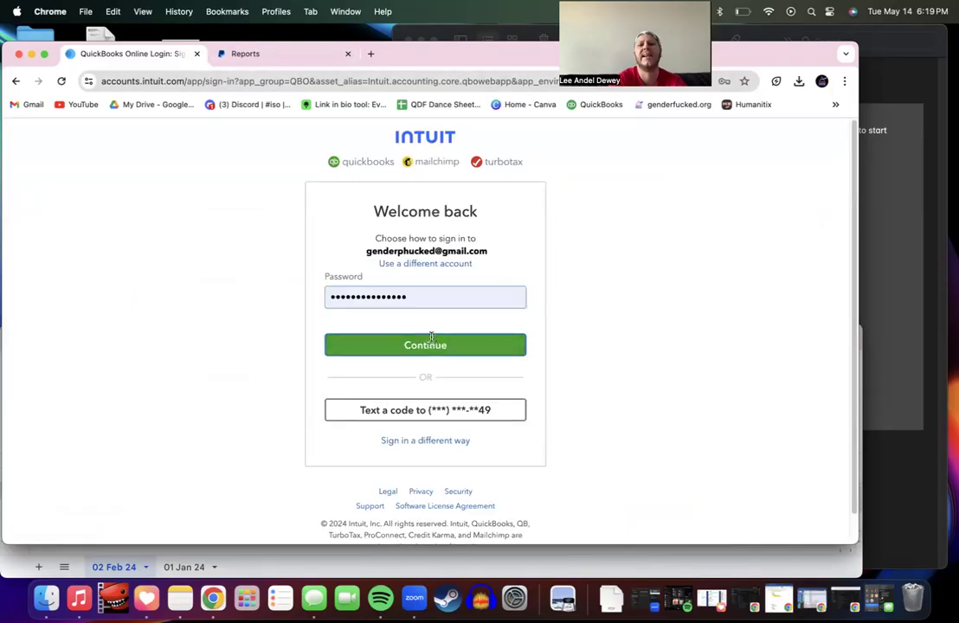
{"action": "left_click", "coordinate": [424, 347]}
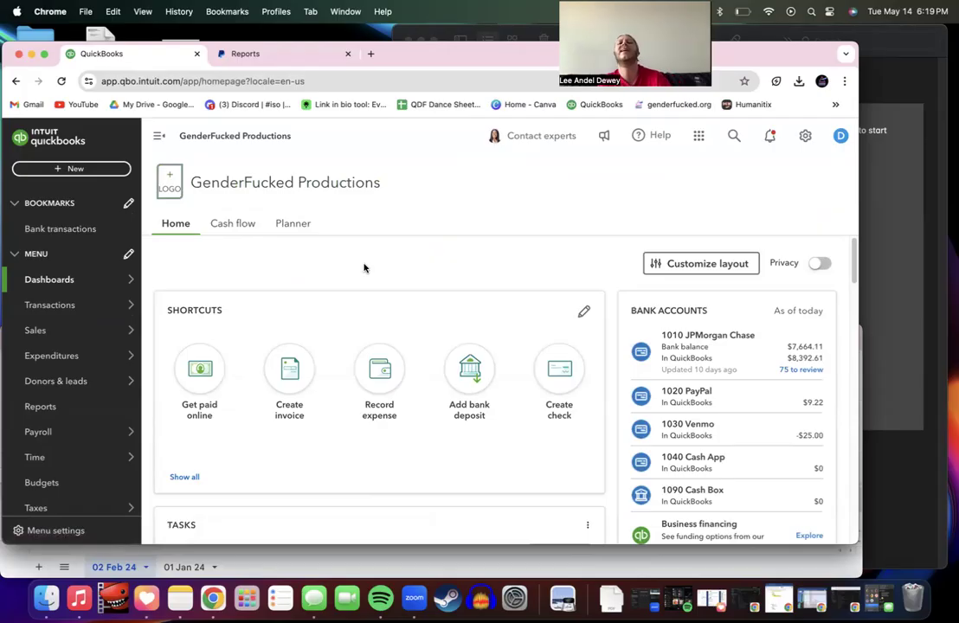
{"action": "left_click", "coordinate": [770, 136]}
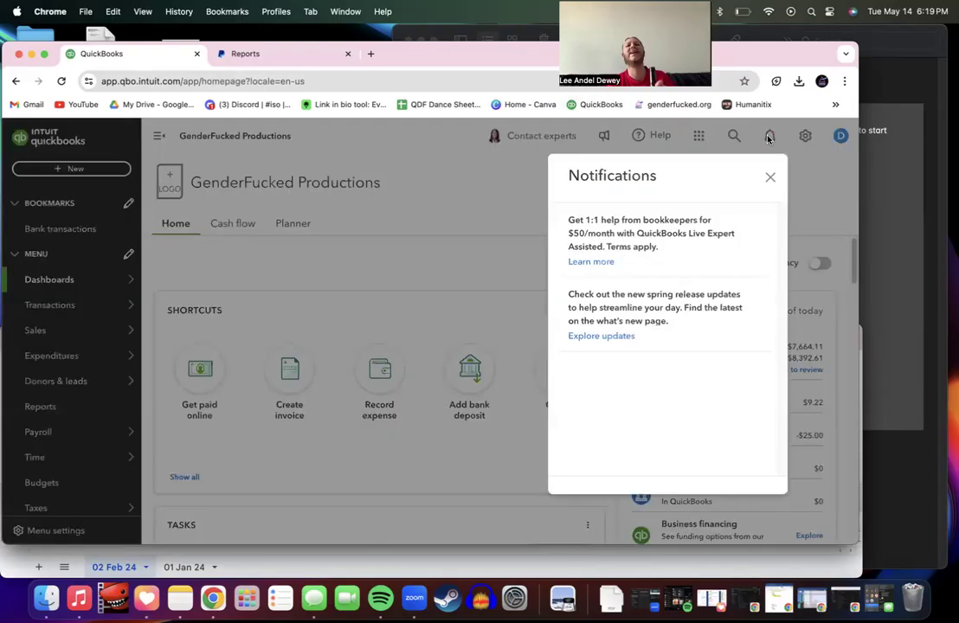
{"action": "left_click", "coordinate": [770, 179]}
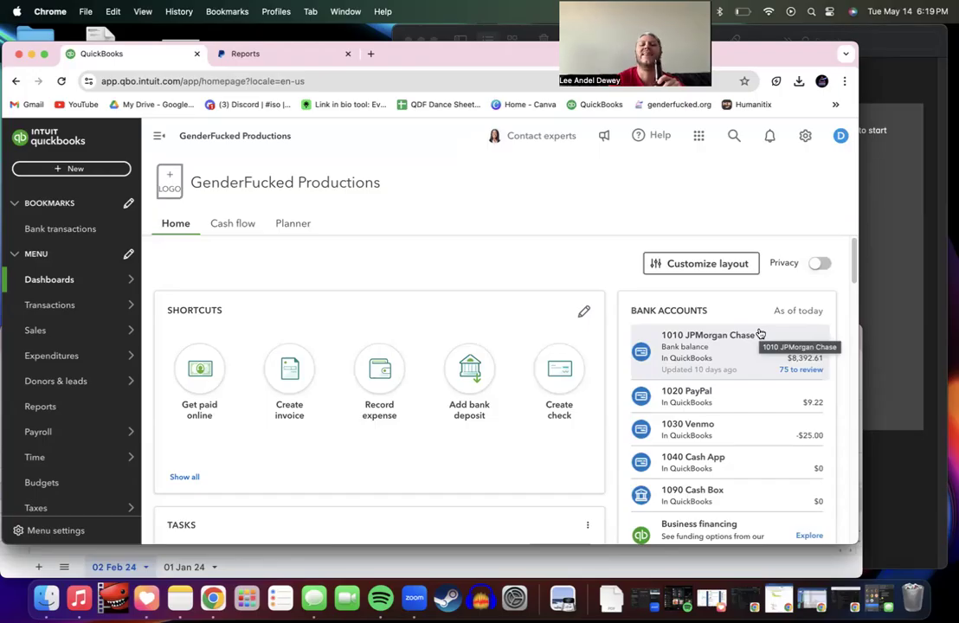
{"action": "left_click", "coordinate": [765, 139]}
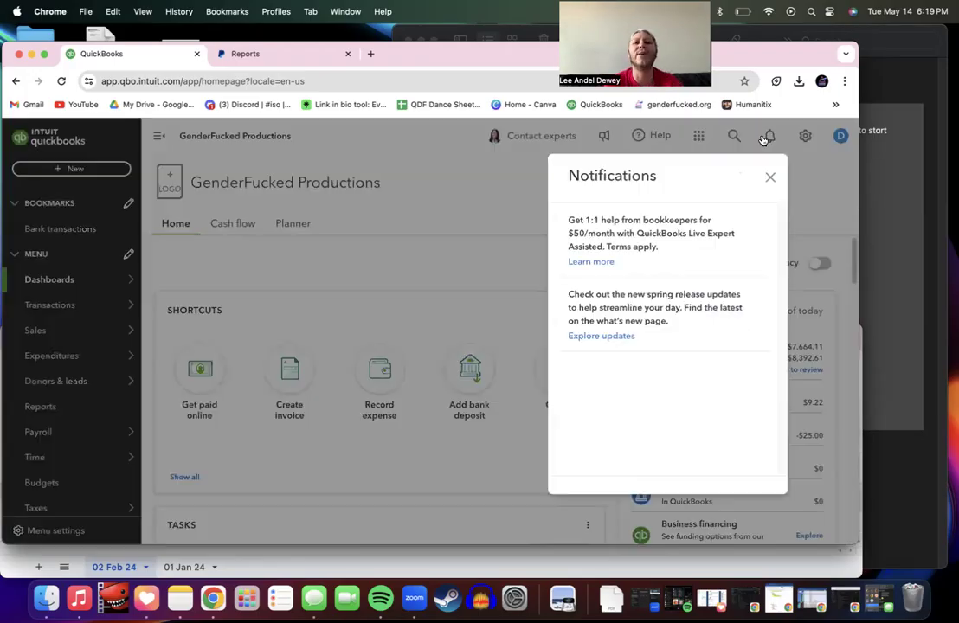
{"action": "left_click", "coordinate": [771, 177]}
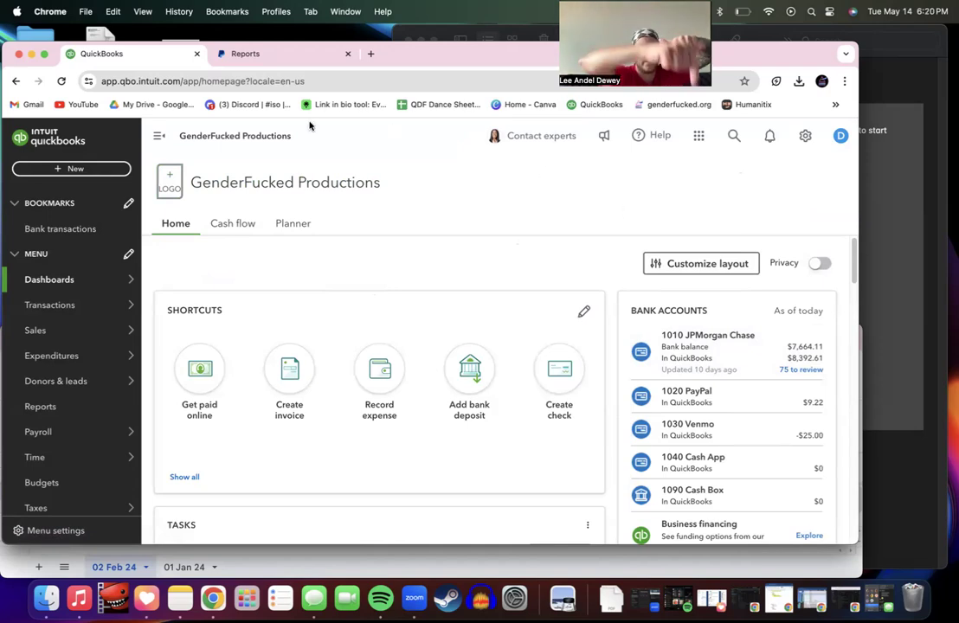
{"action": "left_click", "coordinate": [39, 139], "text": "super"}
{"action": "left_click", "coordinate": [39, 139], "text": "super"}
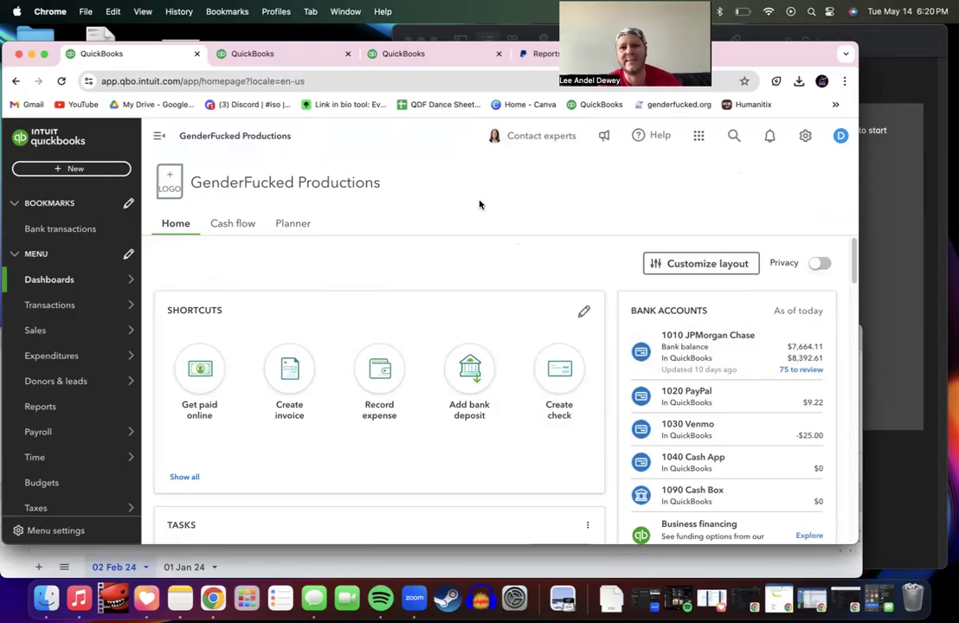
Step: Show the 1010 JPMorgan Chase bank transactions (75 to review) and open a Finder Recents window
{"action": "left_click", "coordinate": [247, 54]}
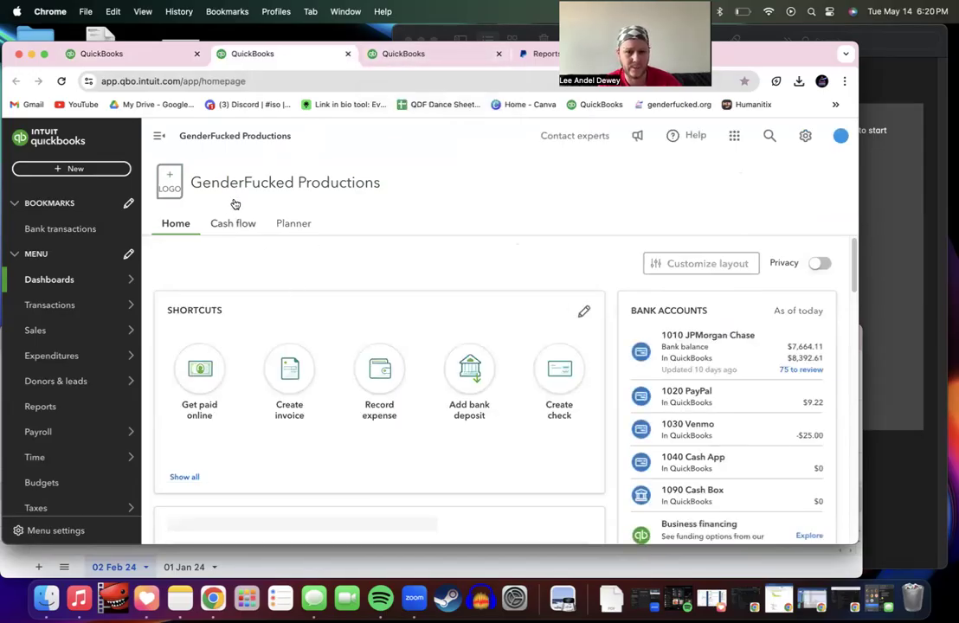
{"action": "left_click", "coordinate": [62, 239]}
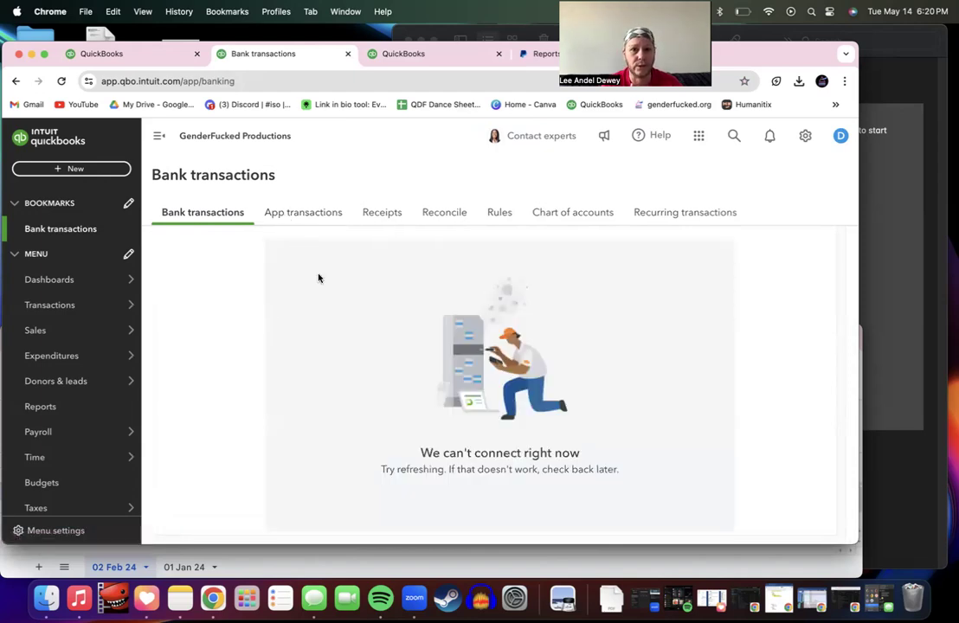
{"action": "key", "text": "super+r"}
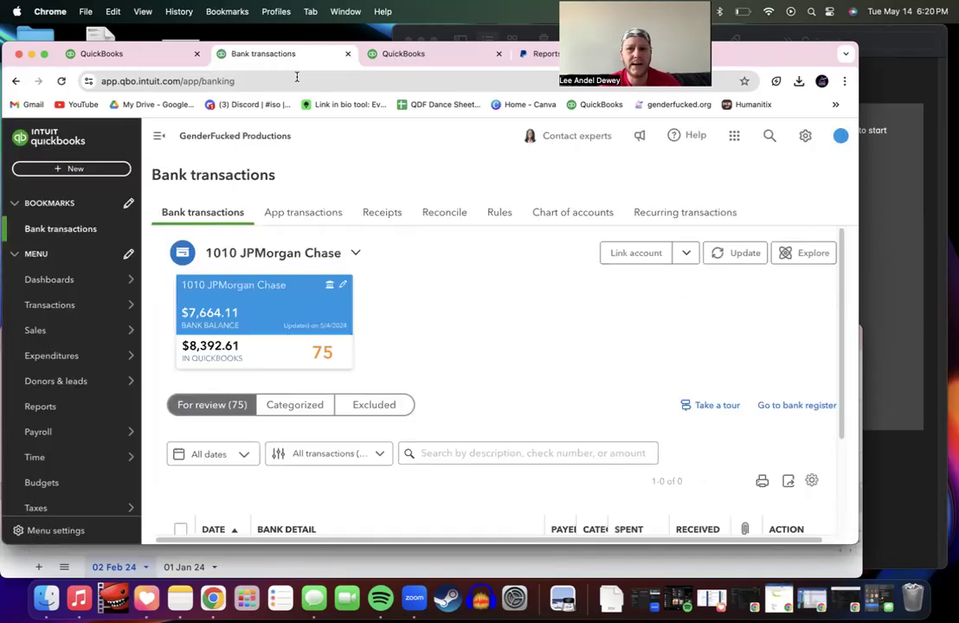
{"action": "scroll", "coordinate": [422, 342], "scroll_direction": "down", "scroll_amount": 3}
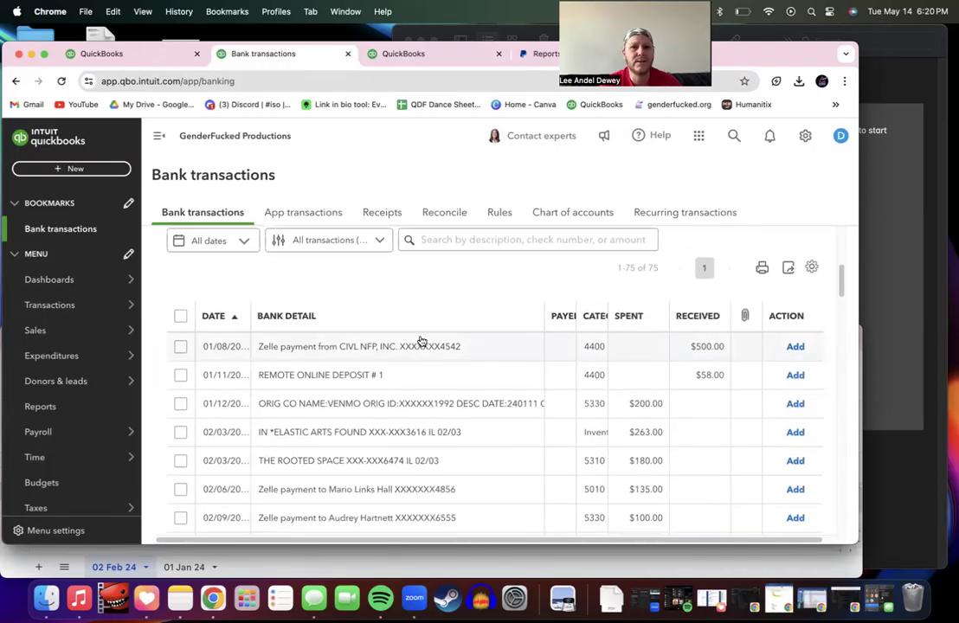
{"action": "scroll", "coordinate": [422, 342], "scroll_direction": "down", "scroll_amount": 1}
{"action": "scroll", "coordinate": [422, 342], "scroll_direction": "down", "scroll_amount": 10}
{"action": "scroll", "coordinate": [422, 342], "scroll_direction": "up", "scroll_amount": 6}
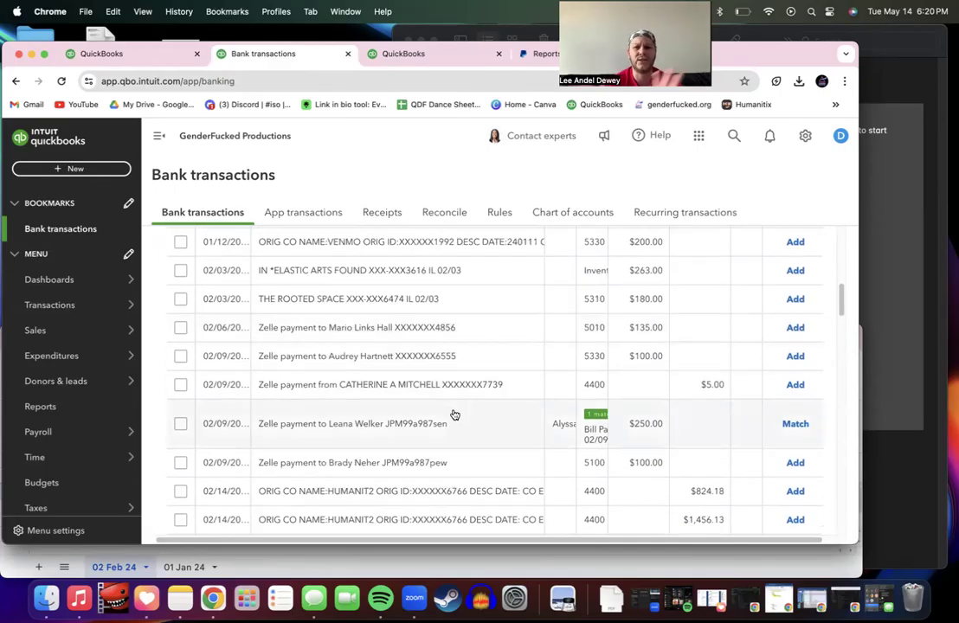
{"action": "scroll", "coordinate": [438, 335], "scroll_direction": "up", "scroll_amount": 2}
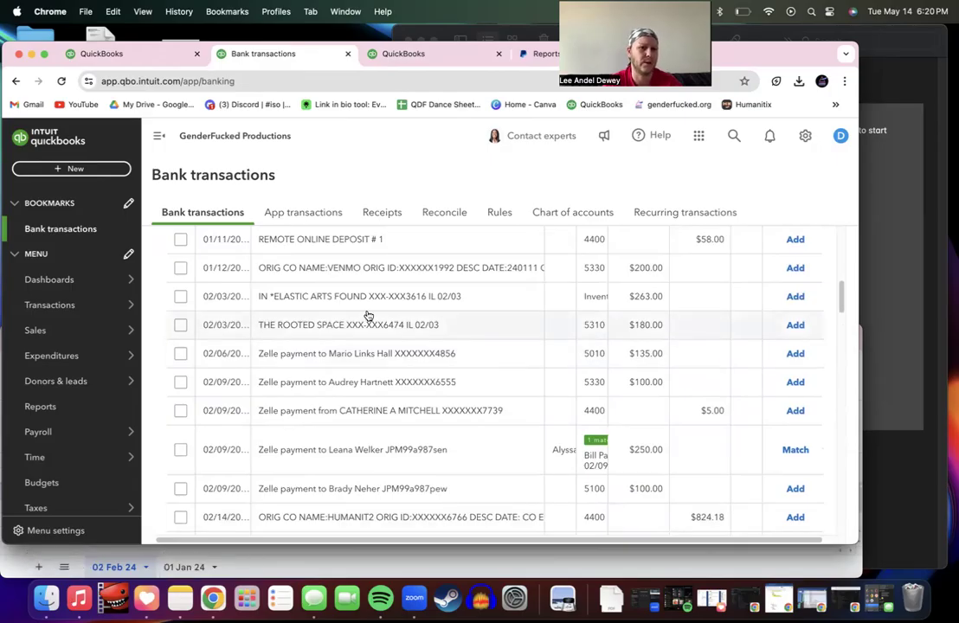
{"action": "left_click", "coordinate": [46, 598]}
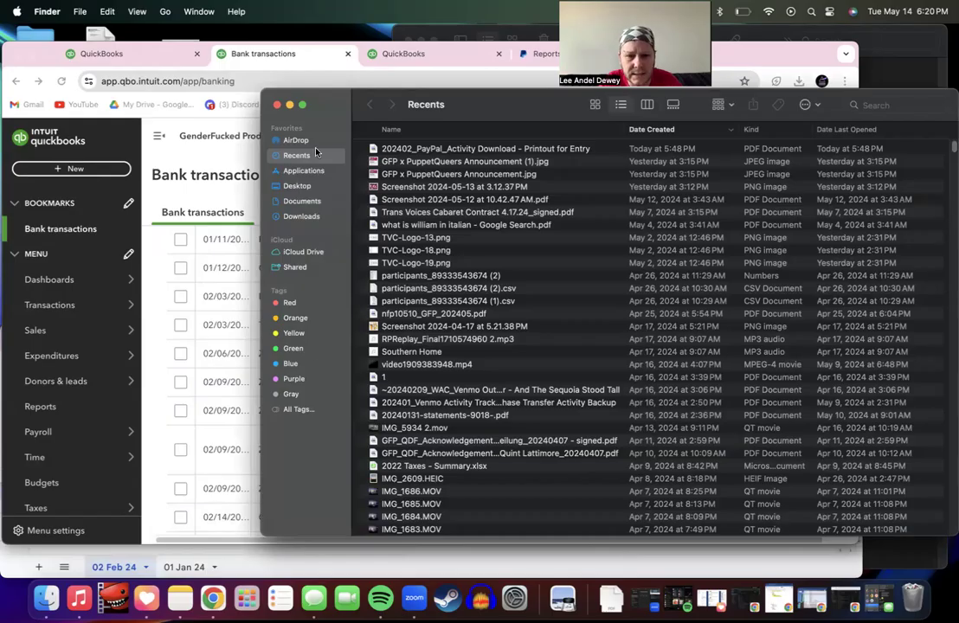
Step: Open the Trash in place of Recents and preview the files in it
{"action": "left_click", "coordinate": [277, 105]}
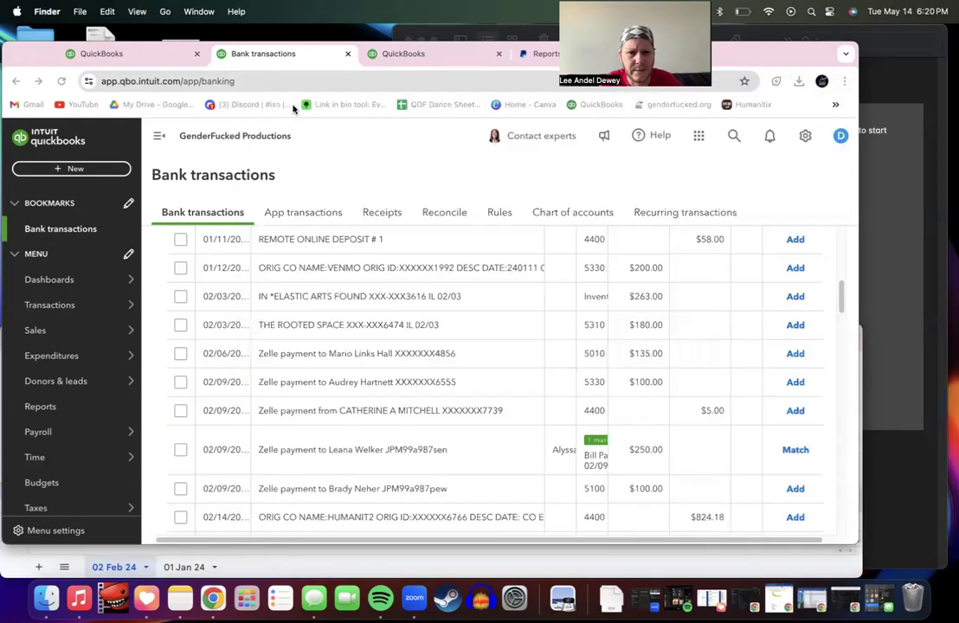
{"action": "left_click", "coordinate": [912, 597]}
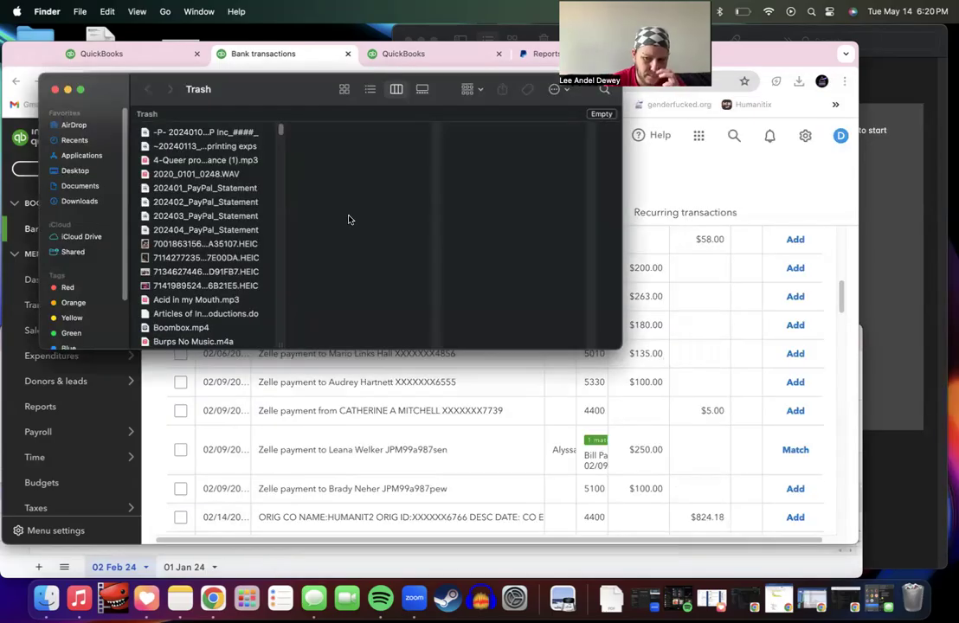
{"action": "left_click", "coordinate": [203, 132]}
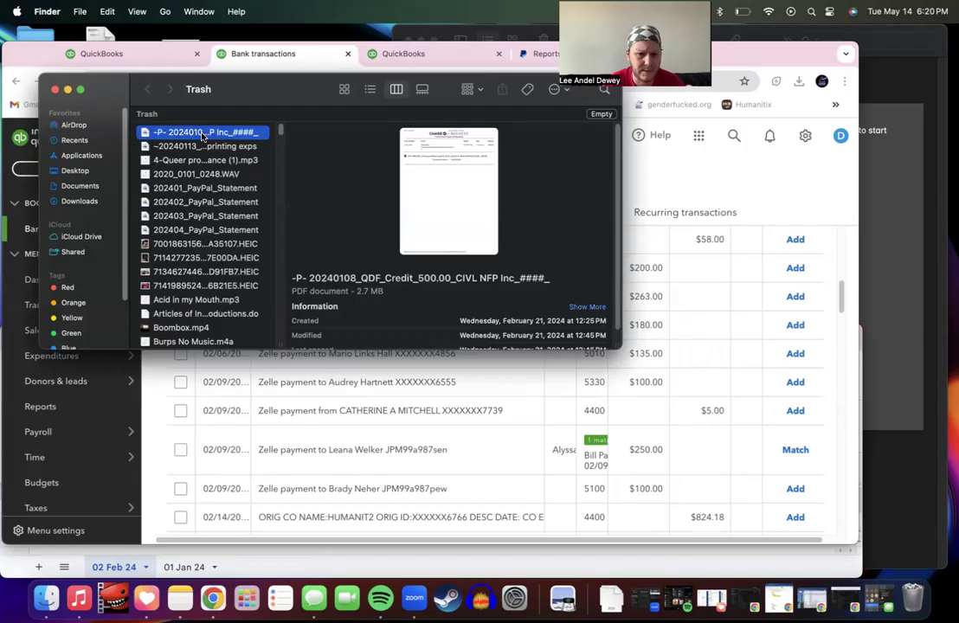
{"action": "key", "text": "Down"}
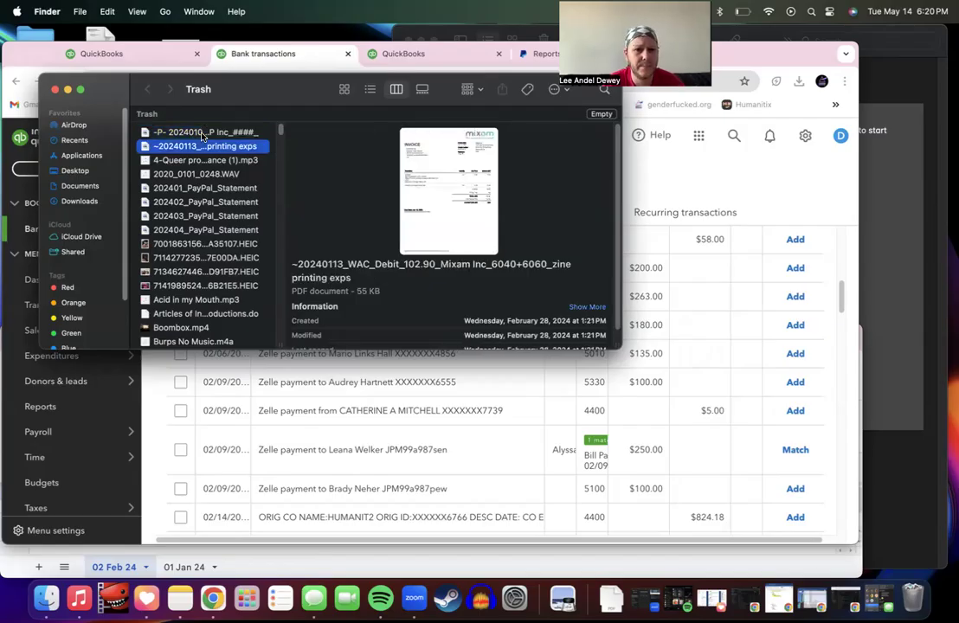
{"action": "scroll", "coordinate": [204, 136], "scroll_direction": "down", "scroll_amount": 10}
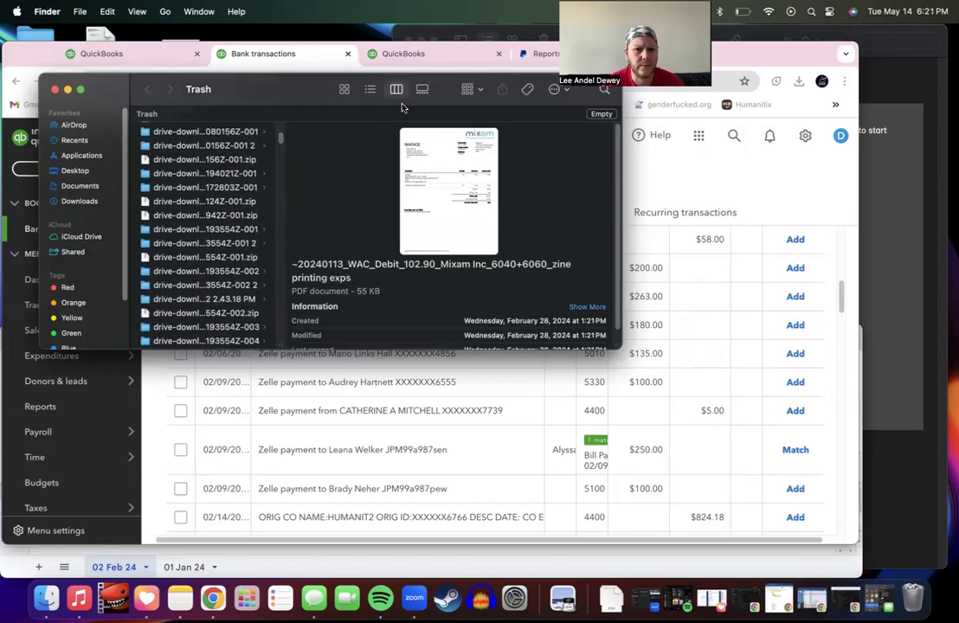
{"action": "scroll", "coordinate": [191, 195], "scroll_direction": "up", "scroll_amount": 10}
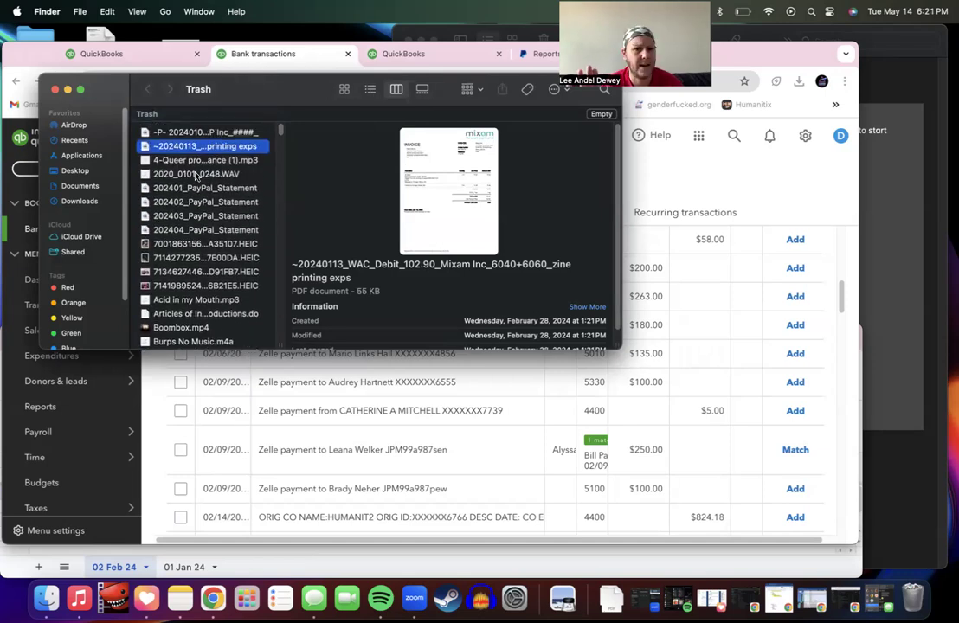
Step: Put the four 2024 PayPal_Statement files back into Downloads and close the Trash
{"action": "left_click", "coordinate": [191, 190]}
{"action": "left_click", "coordinate": [200, 231], "text": "shift"}
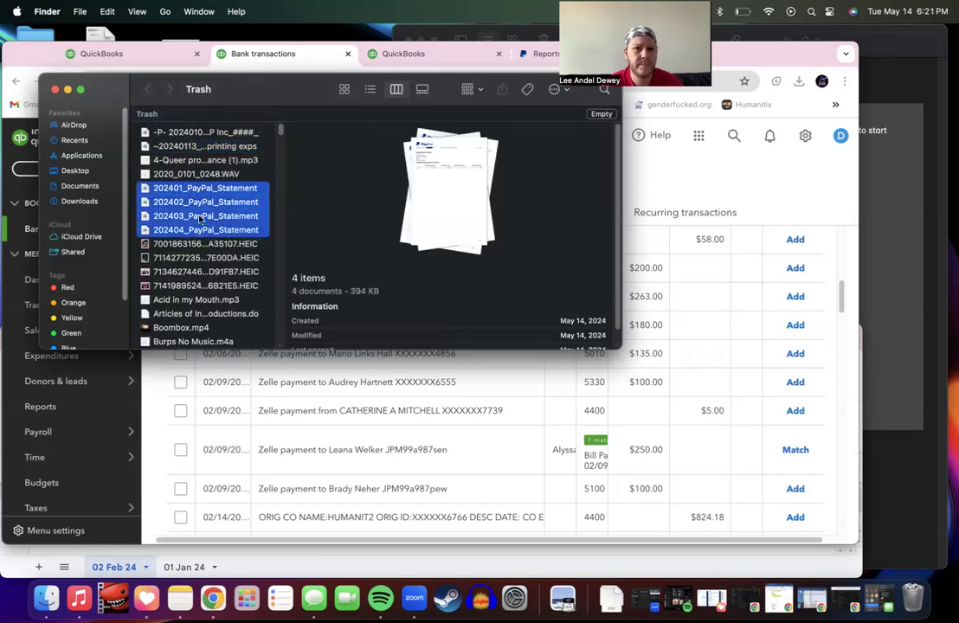
{"action": "right_click", "coordinate": [201, 216]}
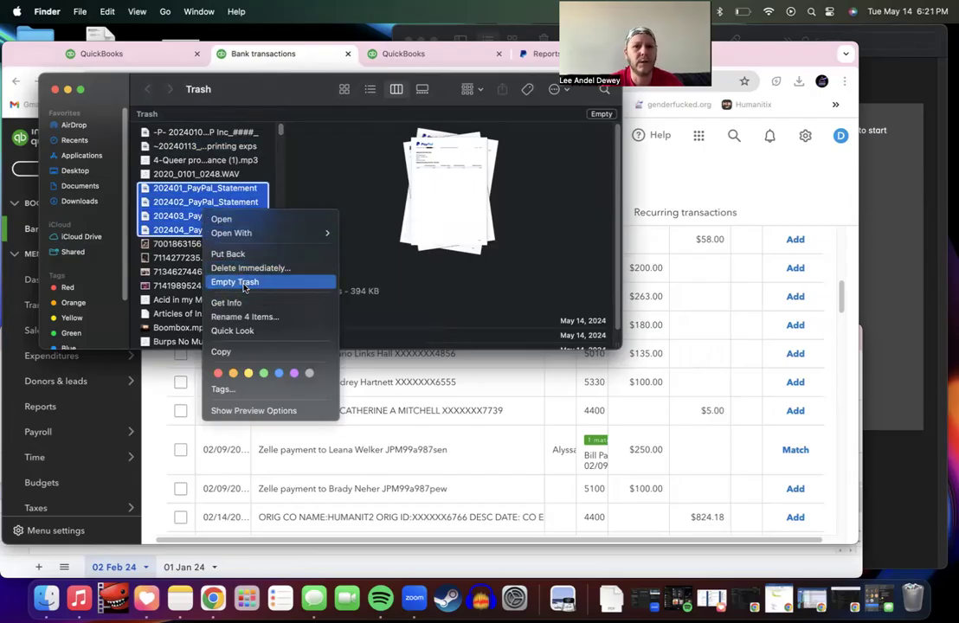
{"action": "left_click", "coordinate": [230, 254]}
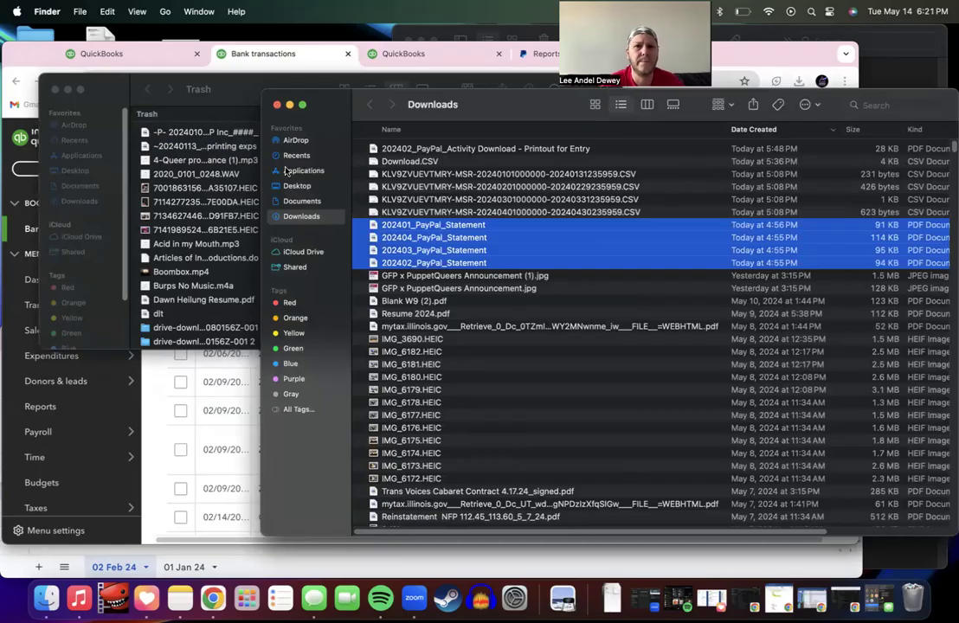
{"action": "left_click", "coordinate": [54, 90]}
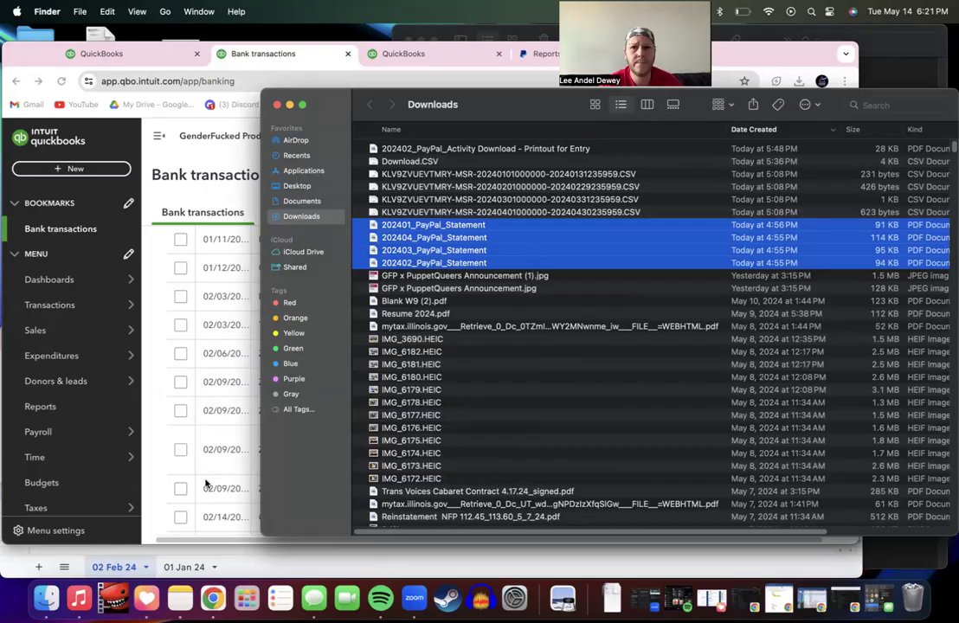
Step: Return to the Chrome QuickBooks window's third tab showing the company home dashboard
{"action": "left_click", "coordinate": [180, 554]}
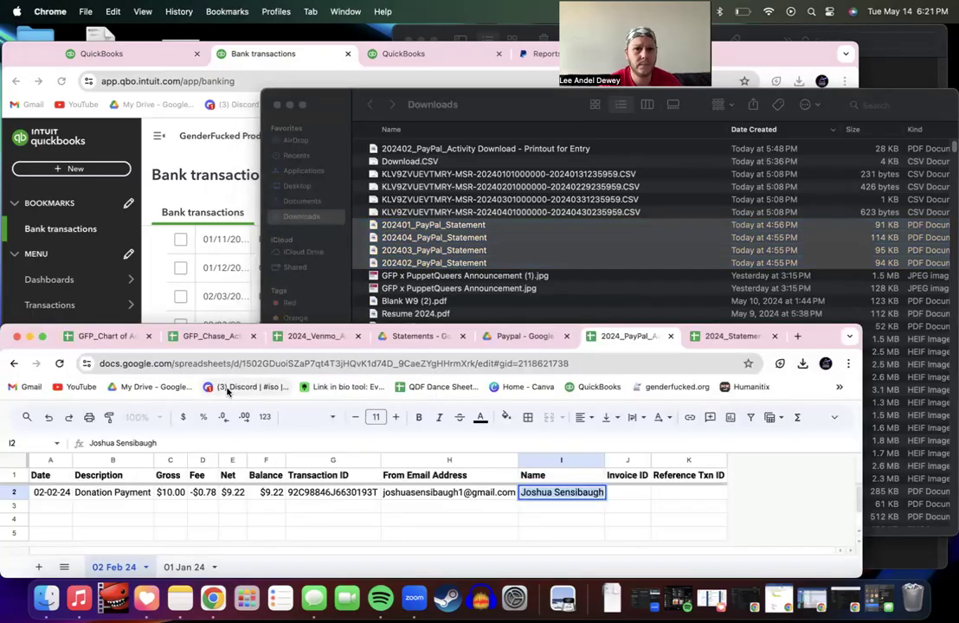
{"action": "left_click", "coordinate": [210, 175]}
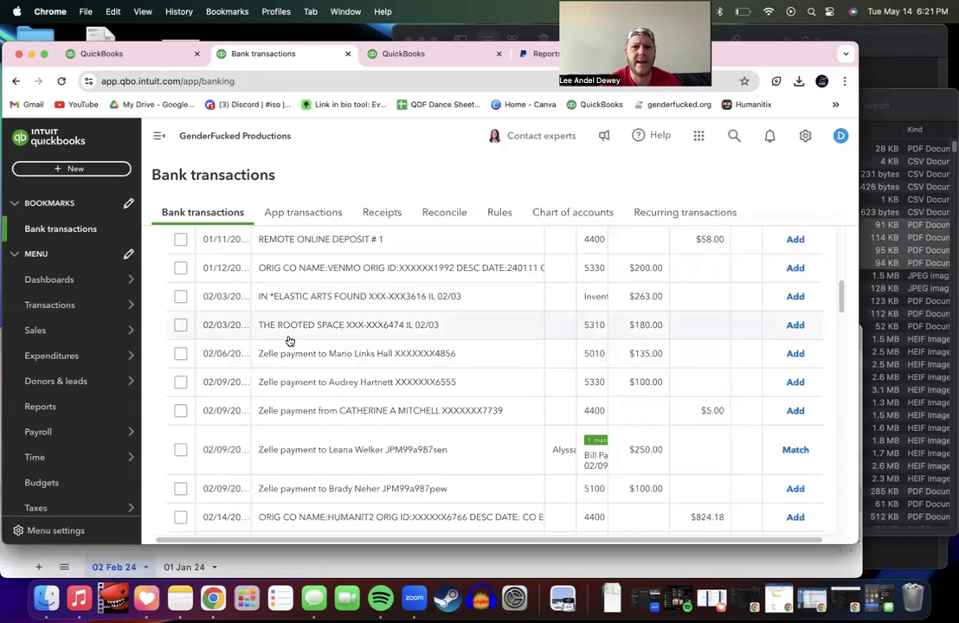
{"action": "left_click", "coordinate": [379, 62]}
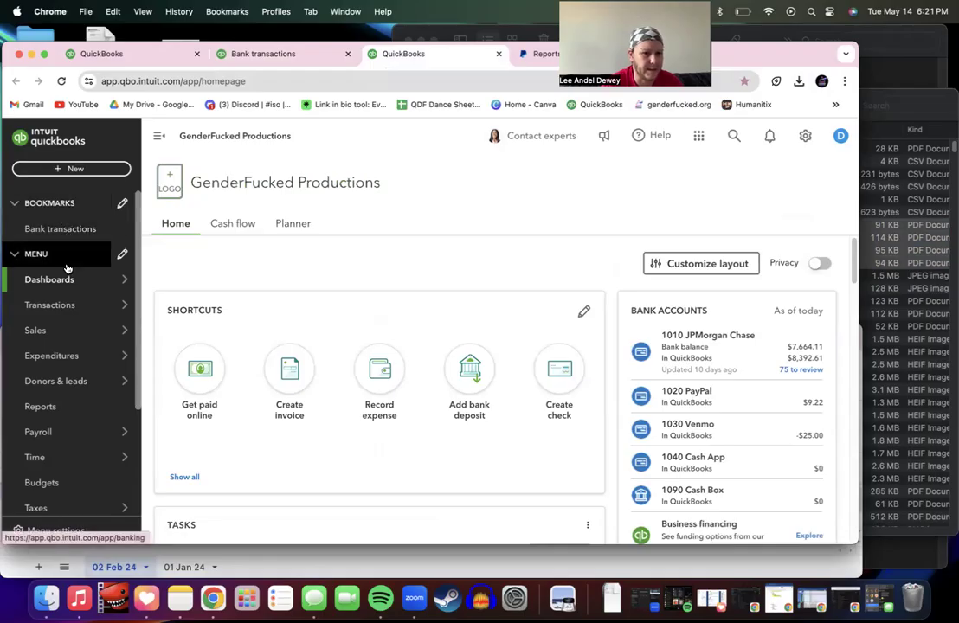
{"action": "mouse_move", "coordinate": [70, 286]}
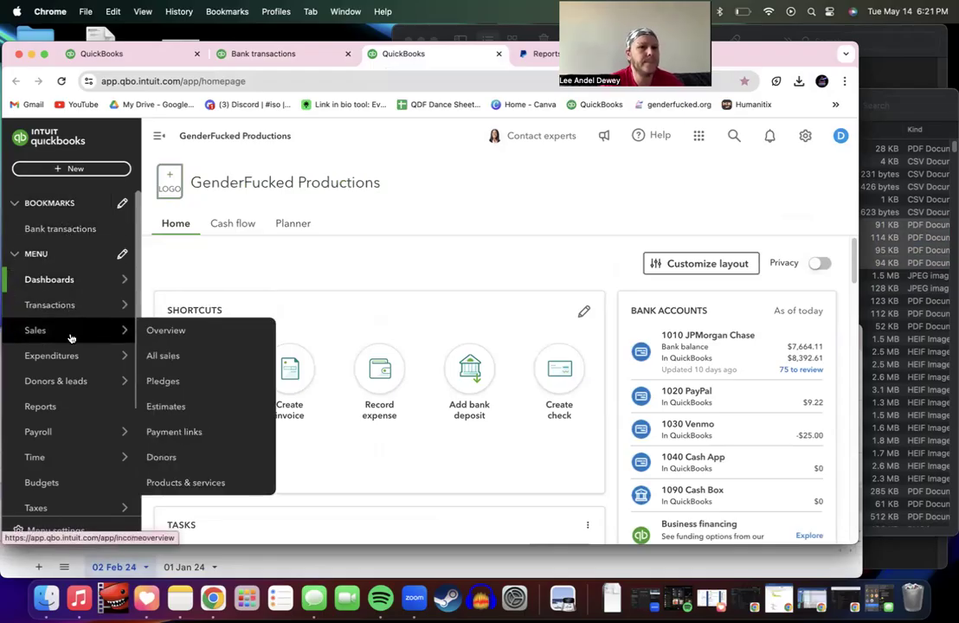
{"action": "mouse_move", "coordinate": [72, 368]}
{"action": "scroll", "coordinate": [72, 490], "scroll_direction": "down", "scroll_amount": 4}
{"action": "mouse_move", "coordinate": [73, 494]}
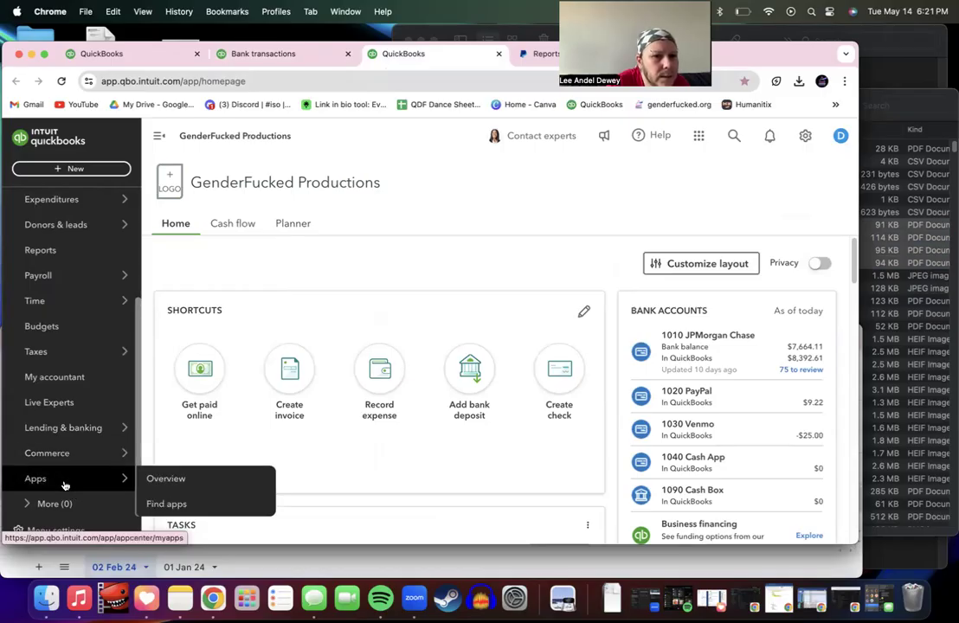
{"action": "mouse_move", "coordinate": [60, 441]}
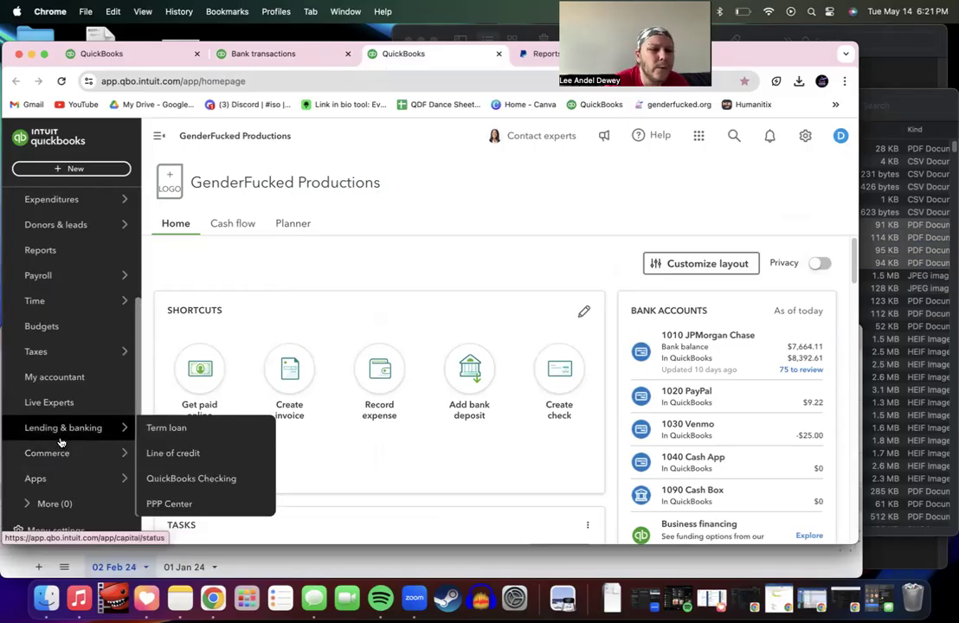
{"action": "scroll", "coordinate": [61, 443], "scroll_direction": "up", "scroll_amount": 4}
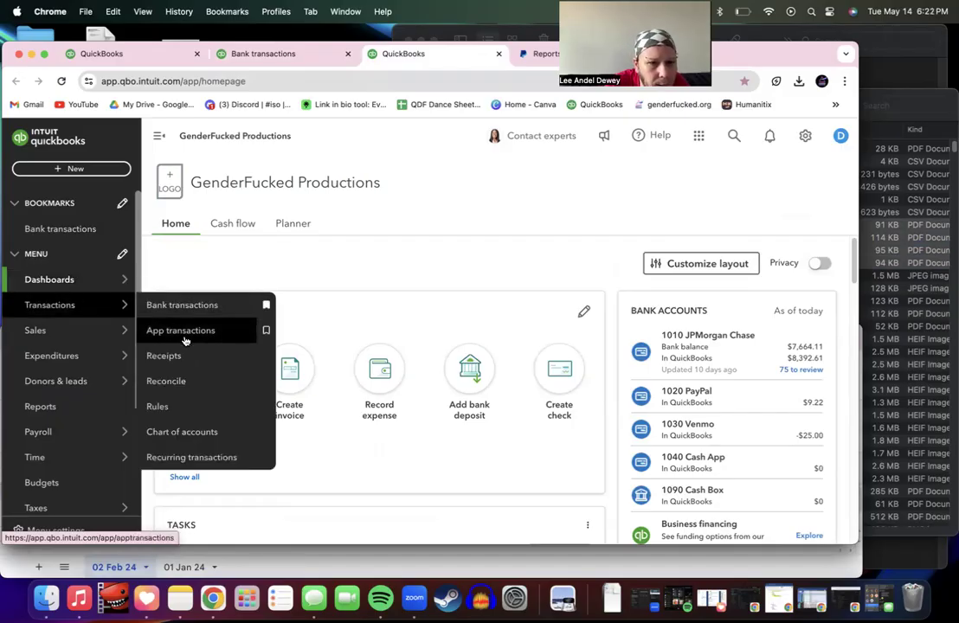
Step: Start a reconciliation from Transactions > Reconcile and dismiss the intro to reach the account form
{"action": "left_click", "coordinate": [189, 386]}
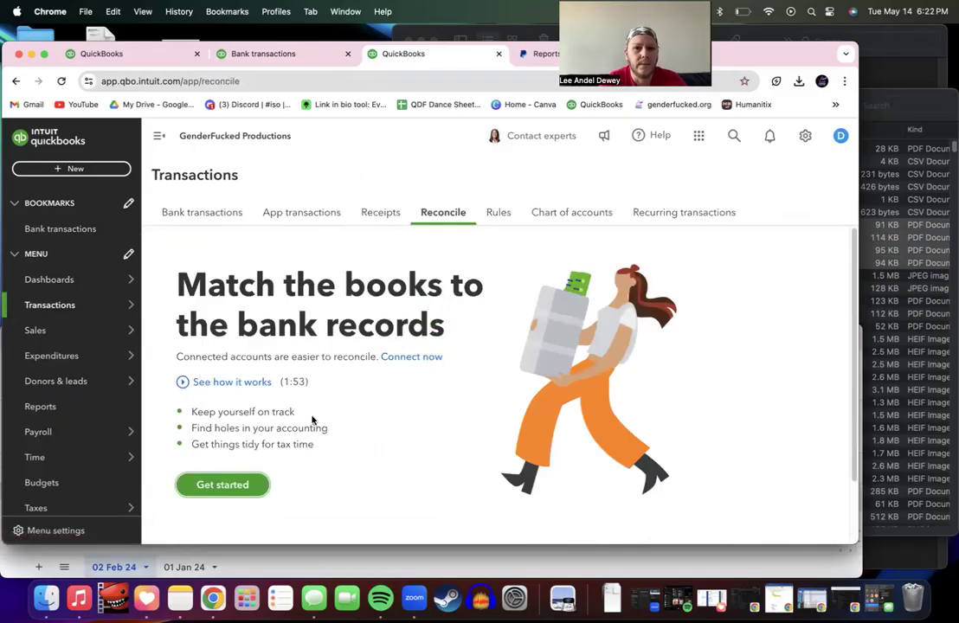
{"action": "scroll", "coordinate": [332, 433], "scroll_direction": "down", "scroll_amount": 1}
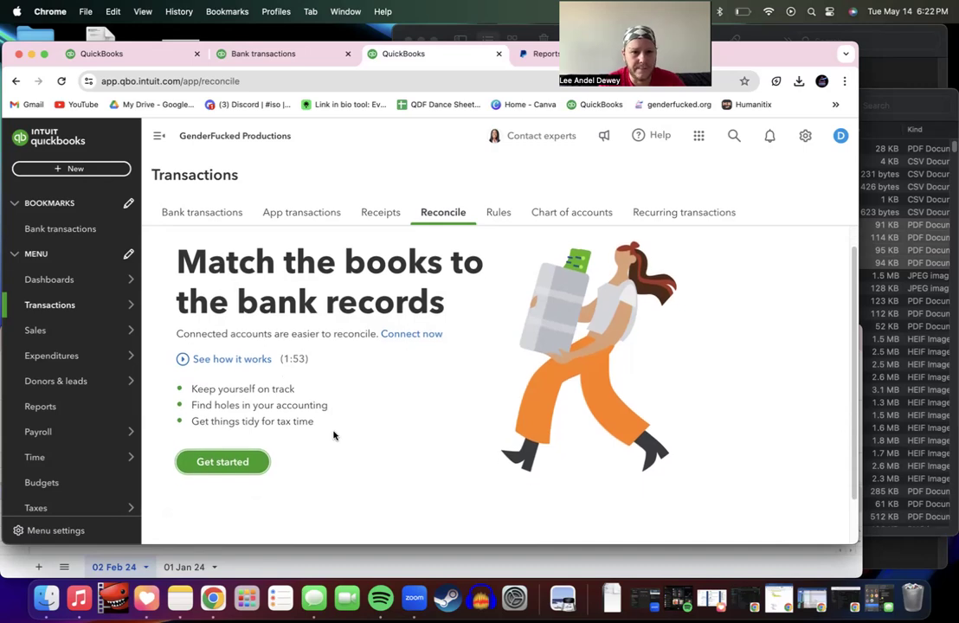
{"action": "left_click", "coordinate": [249, 460]}
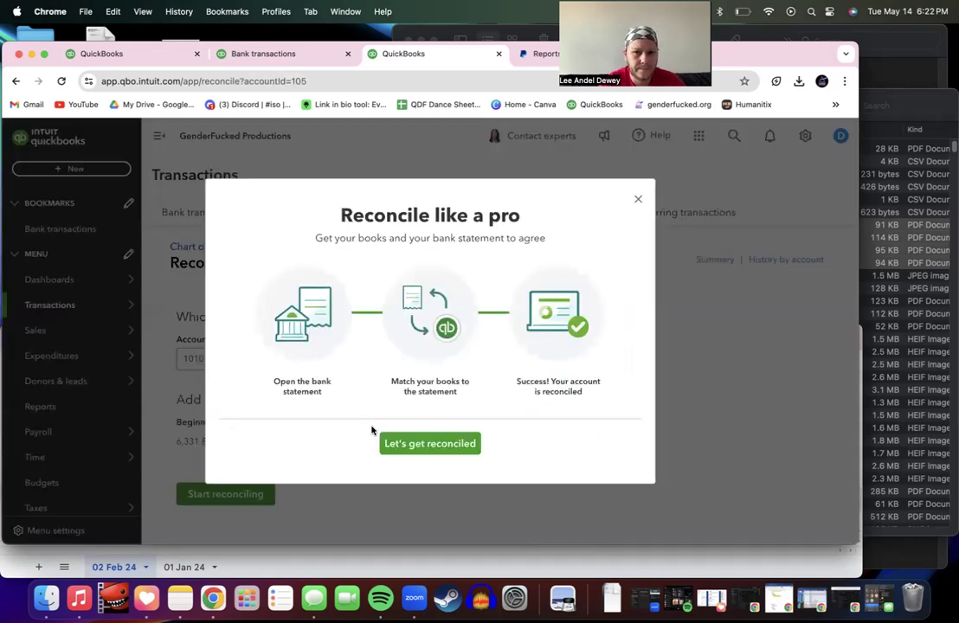
{"action": "left_click", "coordinate": [443, 445]}
{"action": "scroll", "coordinate": [443, 447], "scroll_direction": "down", "scroll_amount": 3}
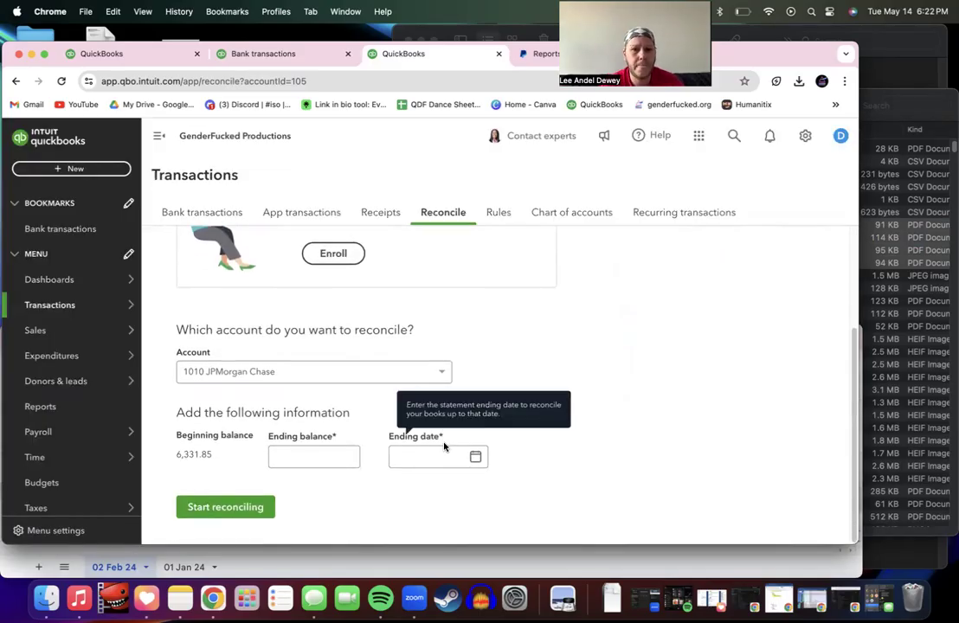
{"action": "scroll", "coordinate": [444, 447], "scroll_direction": "up", "scroll_amount": 4}
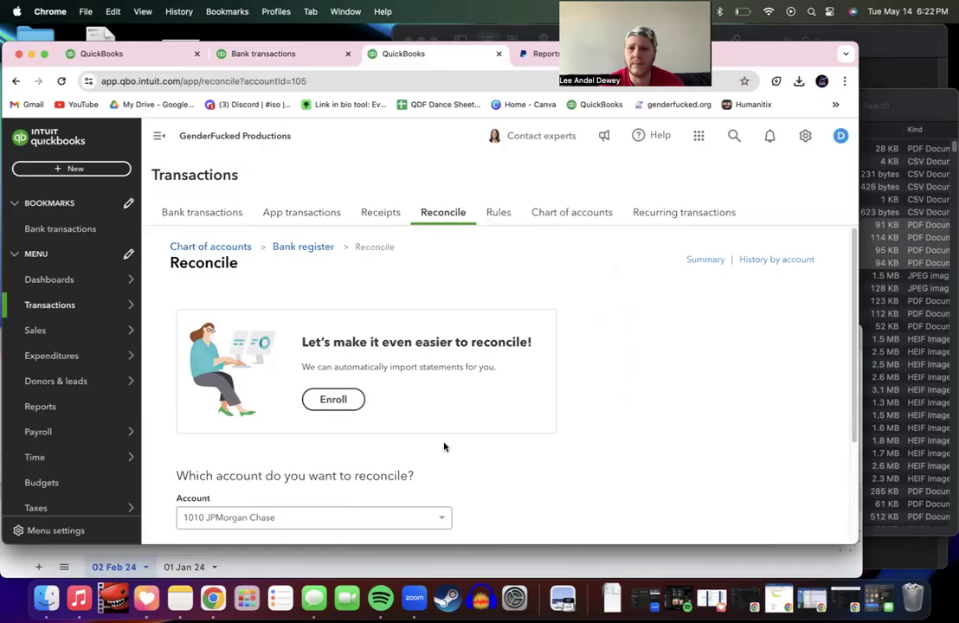
{"action": "scroll", "coordinate": [444, 447], "scroll_direction": "down", "scroll_amount": 3}
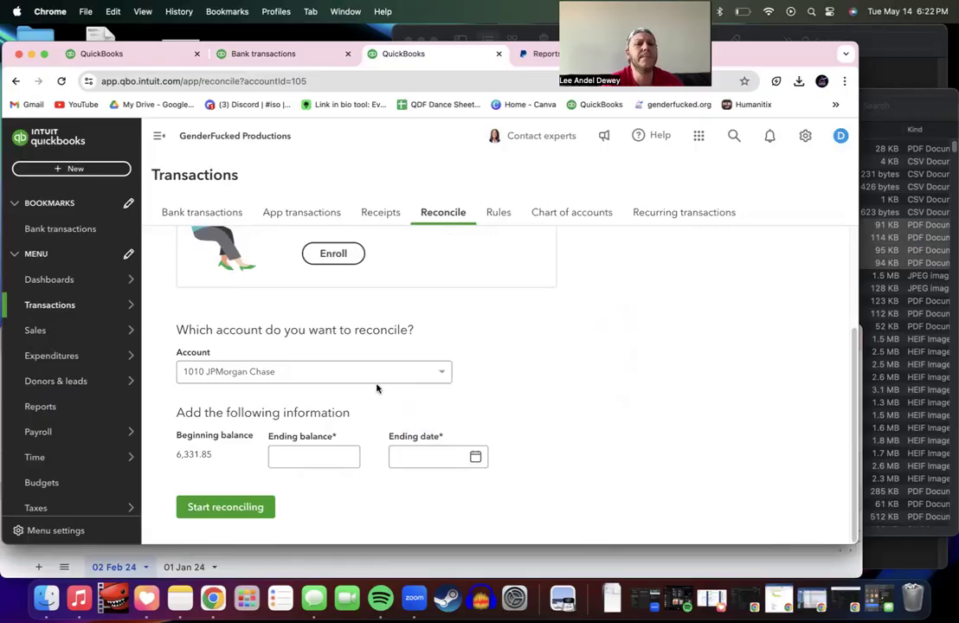
Step: Choose the 1020 PayPal account and enter a statement ending balance of 0
{"action": "left_click", "coordinate": [347, 370]}
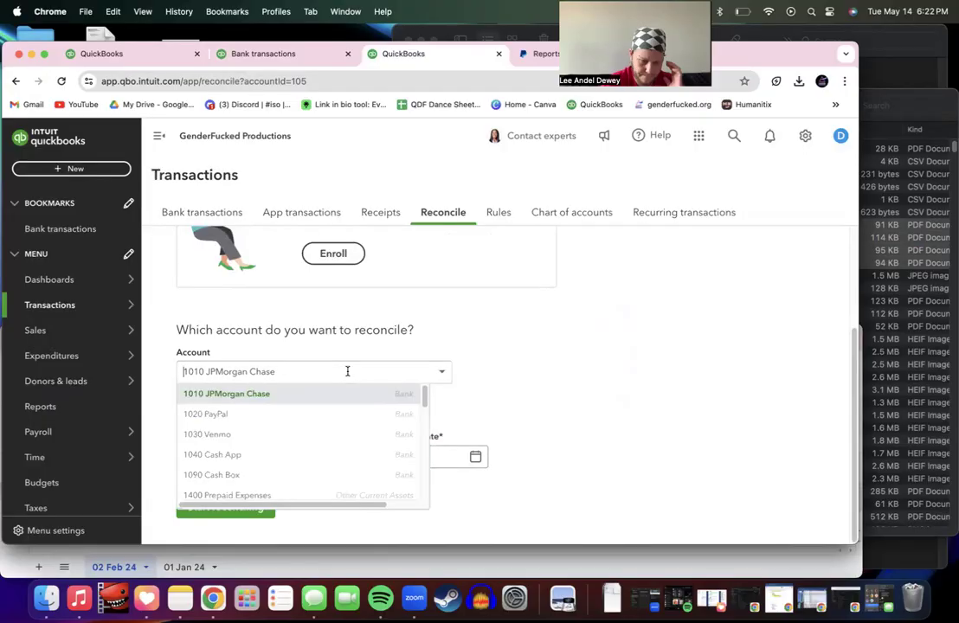
{"action": "left_click", "coordinate": [290, 419]}
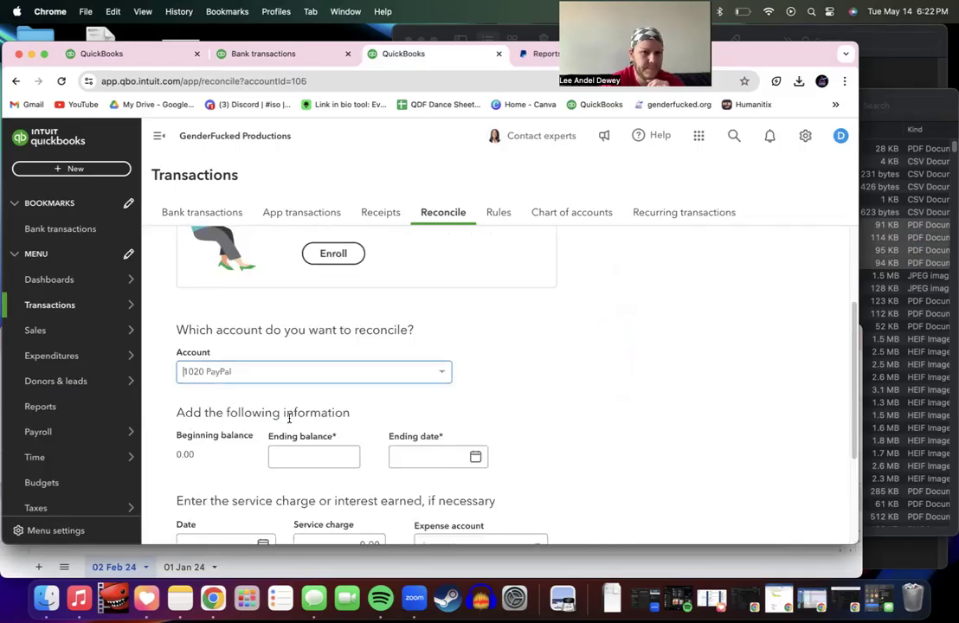
{"action": "scroll", "coordinate": [280, 483], "scroll_direction": "down", "scroll_amount": 3}
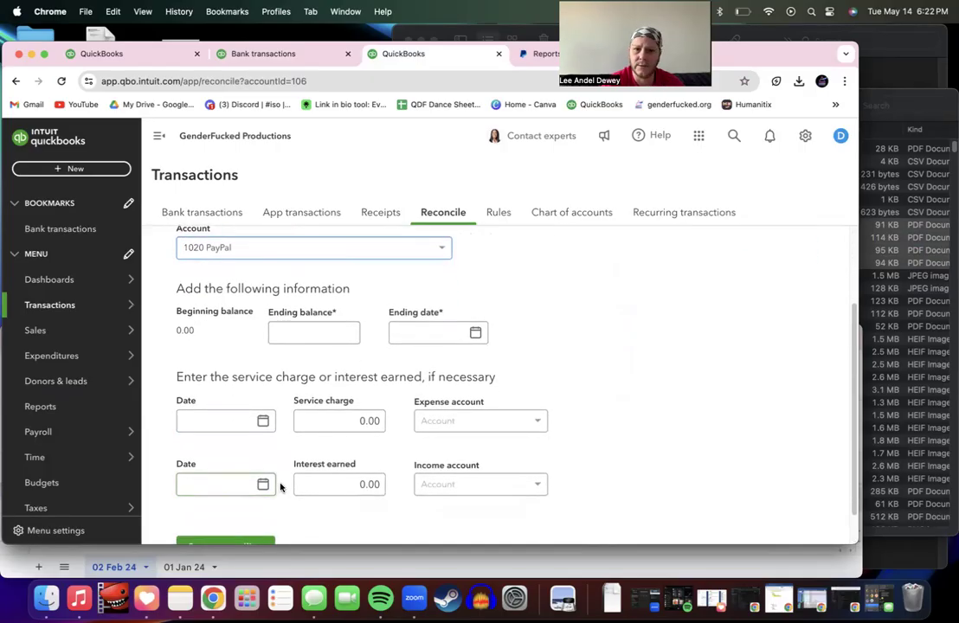
{"action": "left_click", "coordinate": [300, 338]}
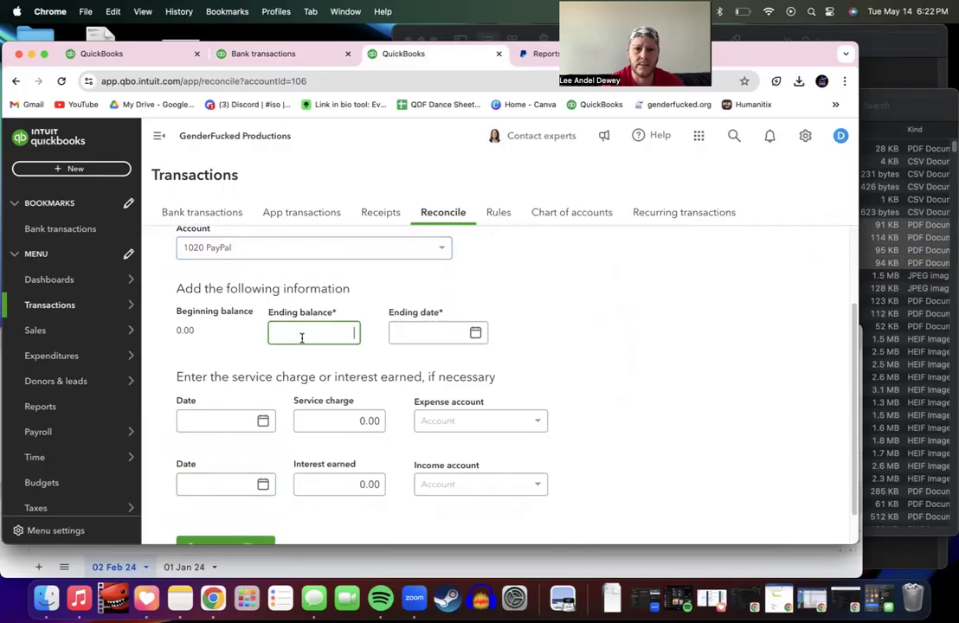
{"action": "type", "text": "0"}
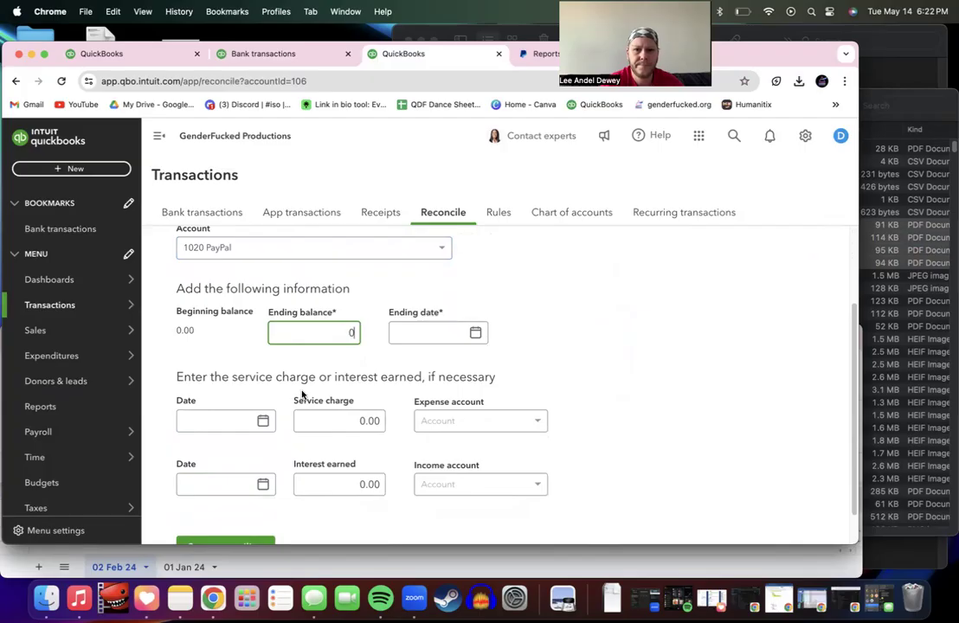
{"action": "key", "text": "Tab"}
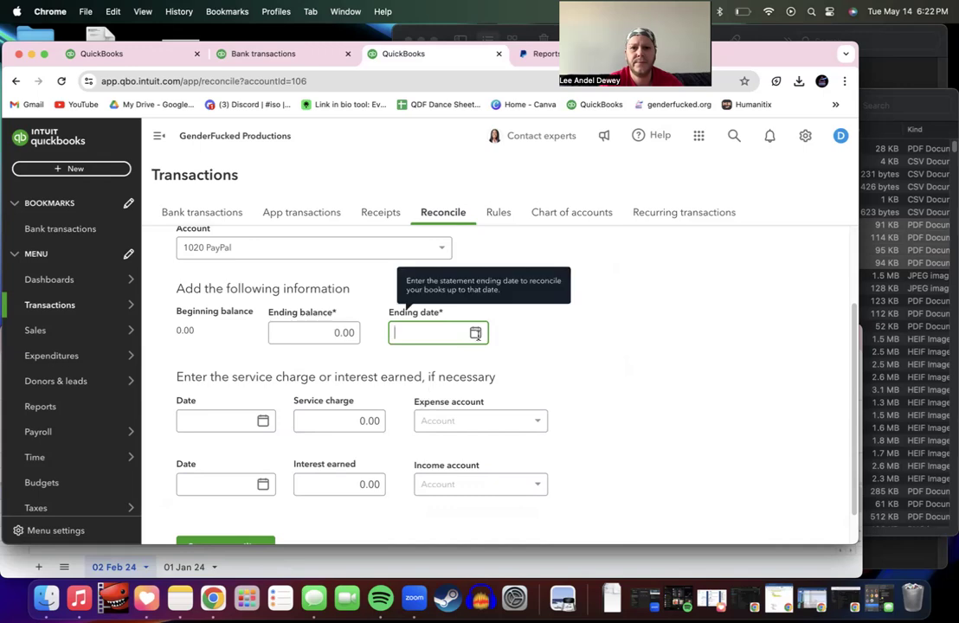
Step: Set the statement ending date to January 31, 2024 and start reconciling
{"action": "left_click", "coordinate": [475, 334]}
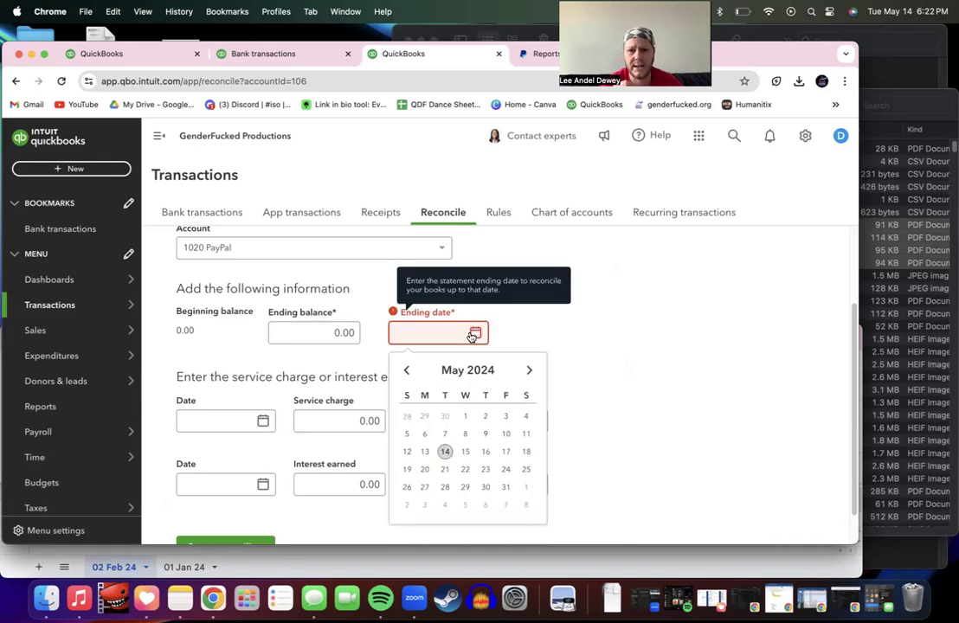
{"action": "left_click", "coordinate": [407, 371]}
{"action": "left_click", "coordinate": [407, 370]}
{"action": "left_click", "coordinate": [407, 371]}
{"action": "left_click", "coordinate": [407, 371]}
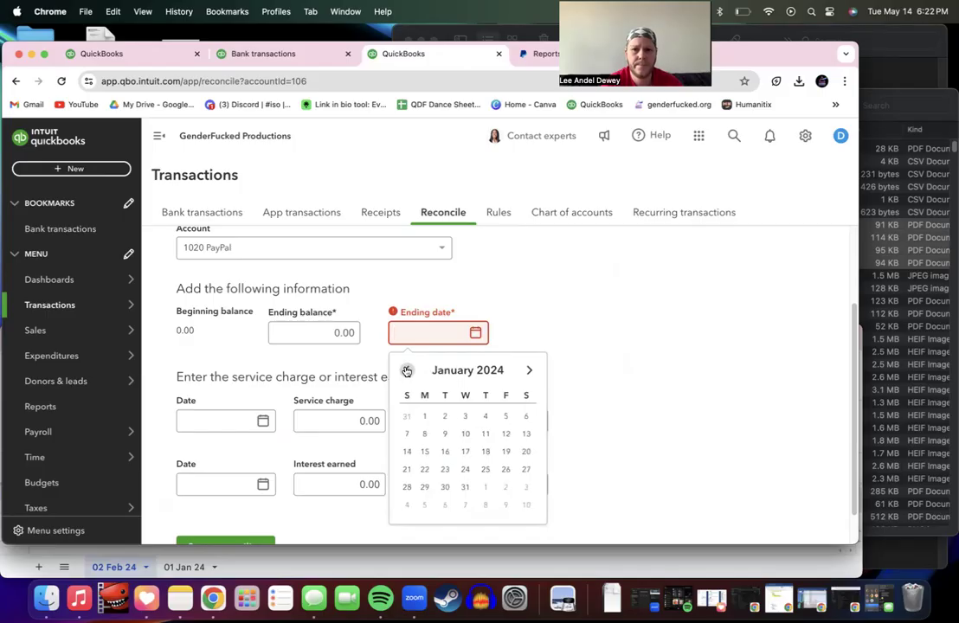
{"action": "left_click", "coordinate": [466, 487]}
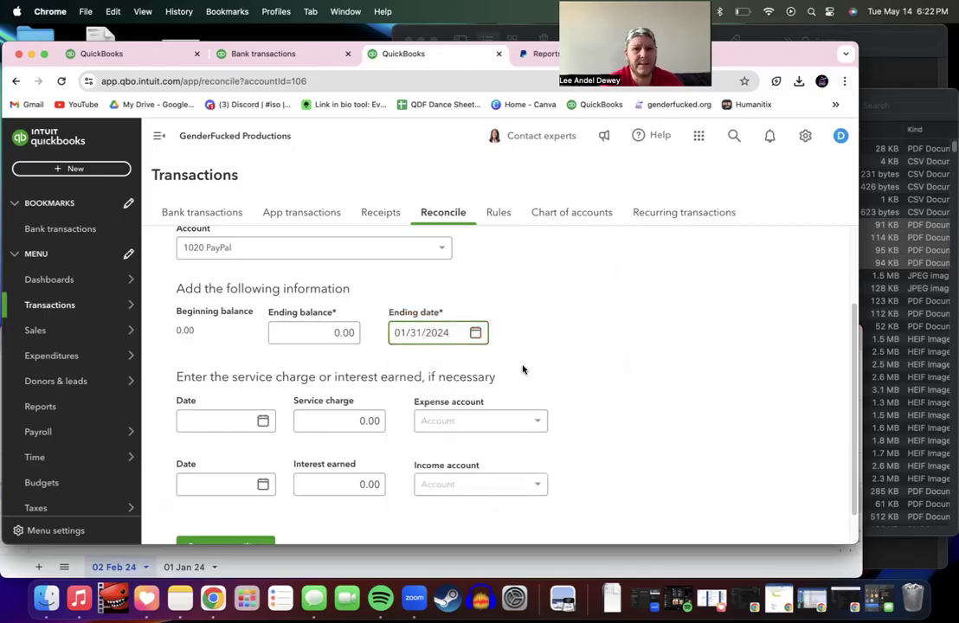
{"action": "left_click", "coordinate": [216, 421]}
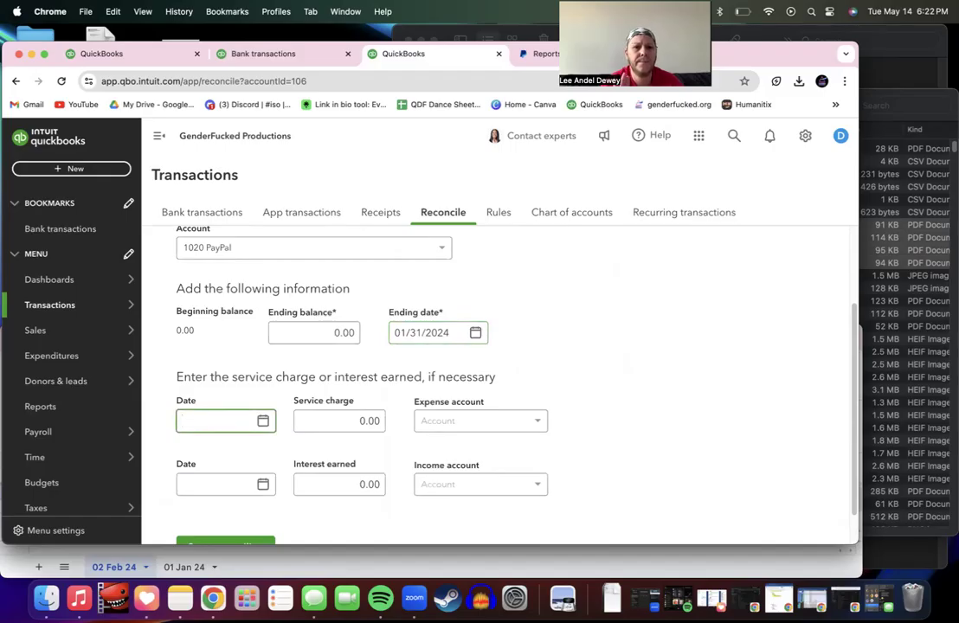
{"action": "scroll", "coordinate": [260, 485], "scroll_direction": "down", "scroll_amount": 1}
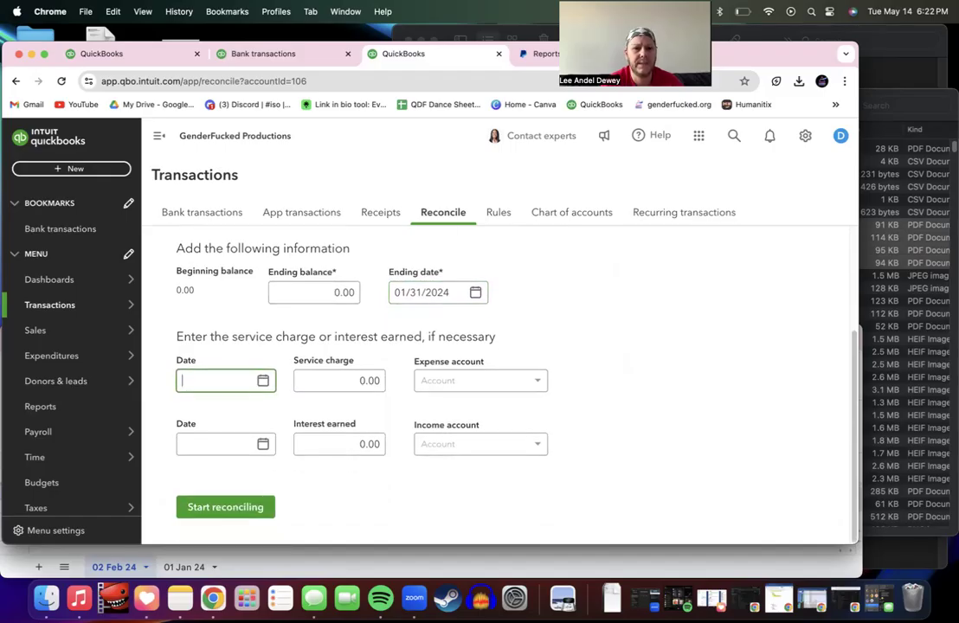
{"action": "left_click", "coordinate": [238, 508]}
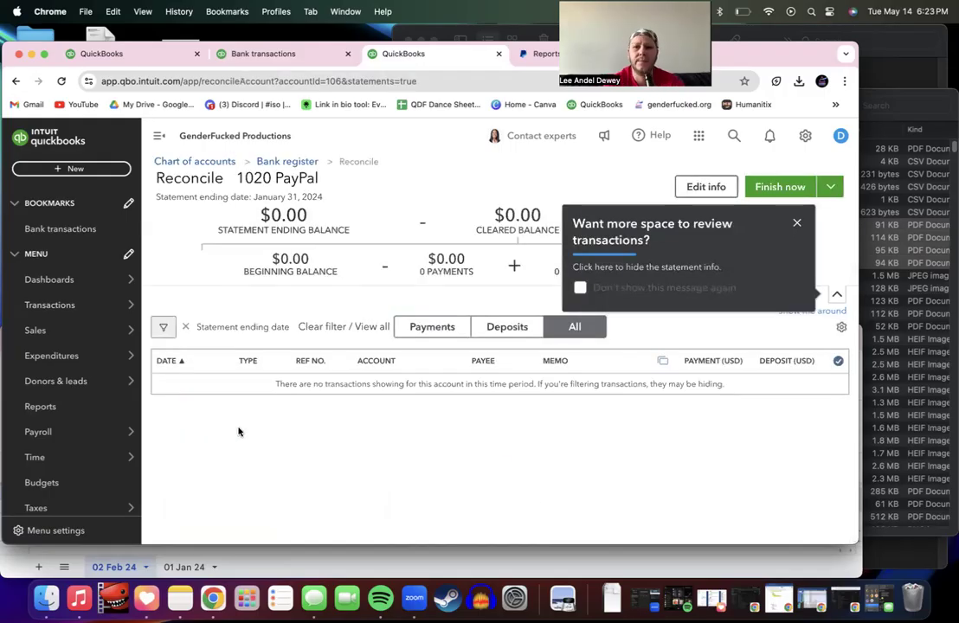
Step: Close both tip popups and finish the reconciliation at a $0.00 difference
{"action": "left_click", "coordinate": [798, 223]}
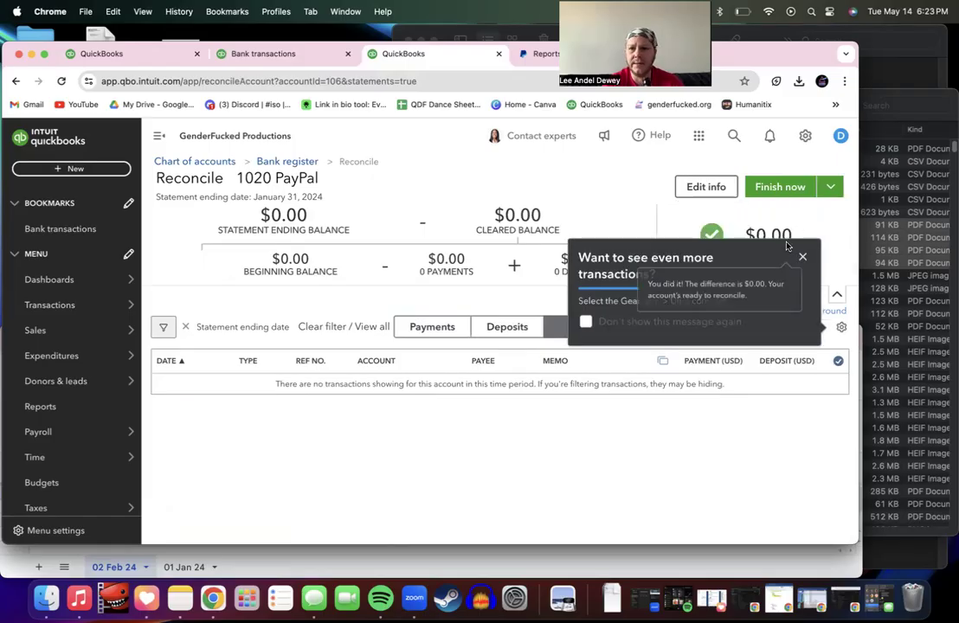
{"action": "left_click", "coordinate": [804, 257]}
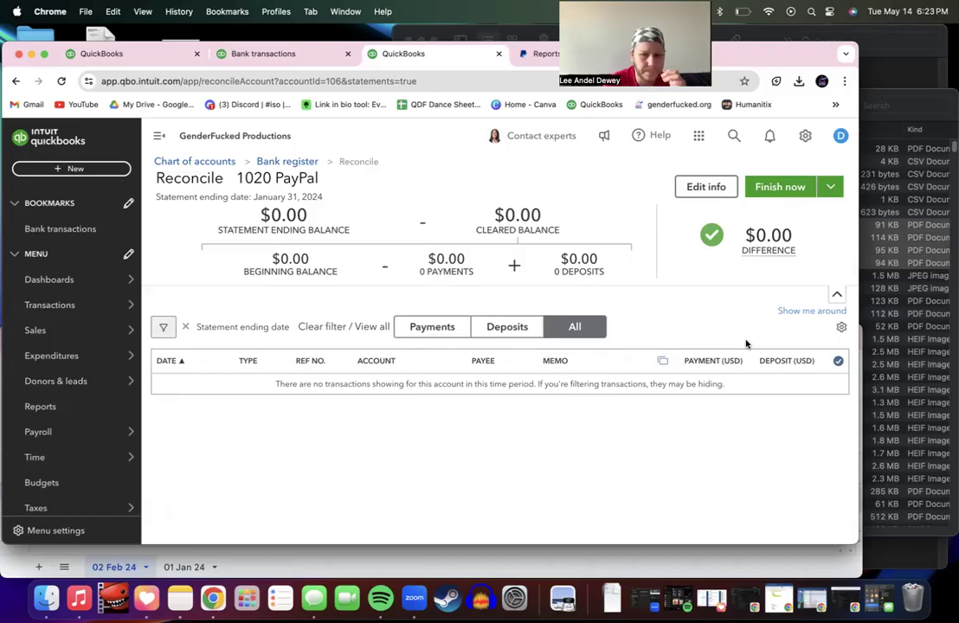
{"action": "left_click", "coordinate": [775, 188]}
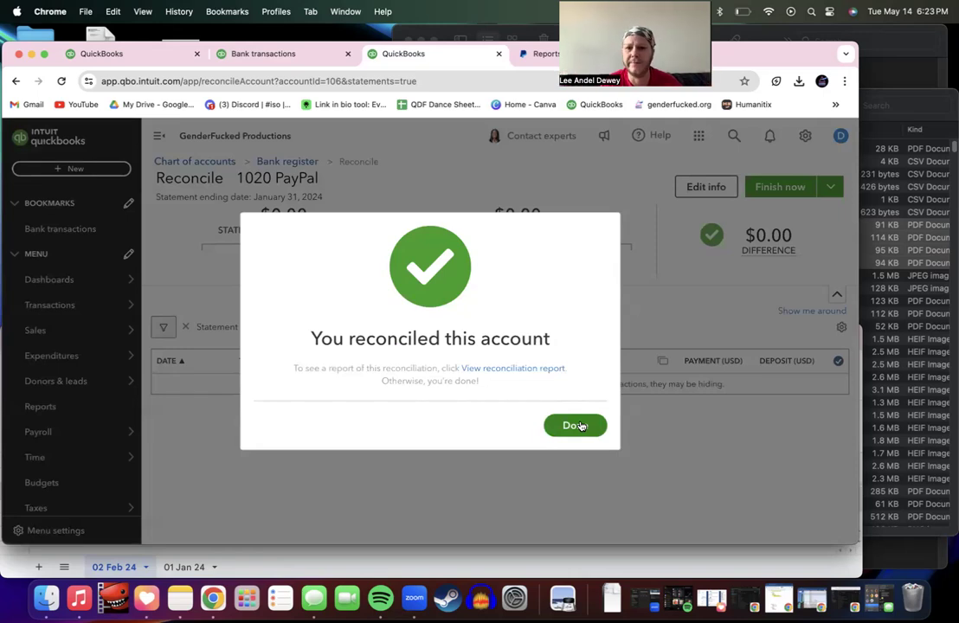
Step: View the reconciliation report, then the 1020 PayPal history by account, dismissing the filter tip
{"action": "left_click", "coordinate": [542, 371]}
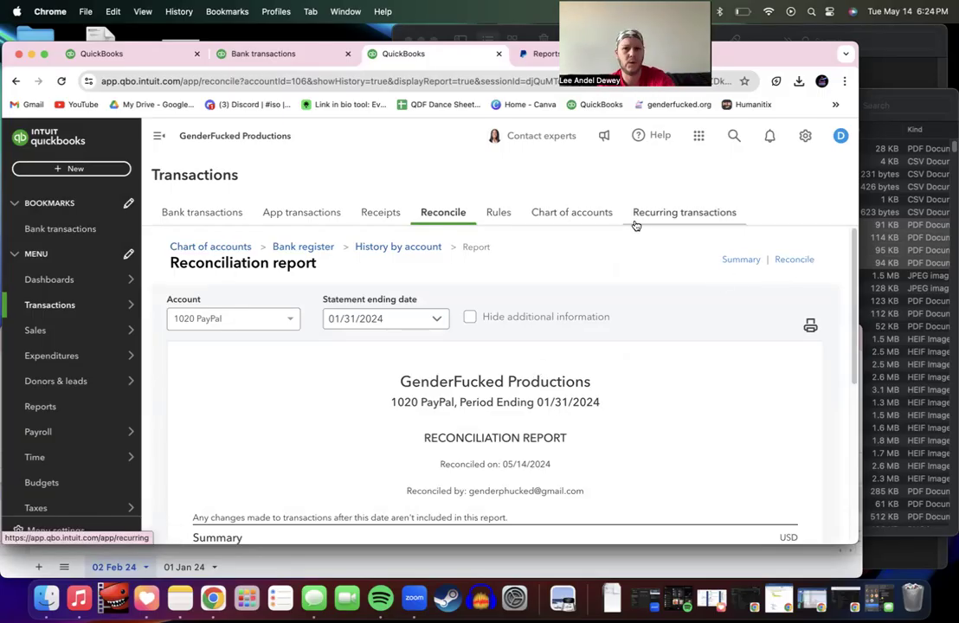
{"action": "left_click", "coordinate": [391, 250]}
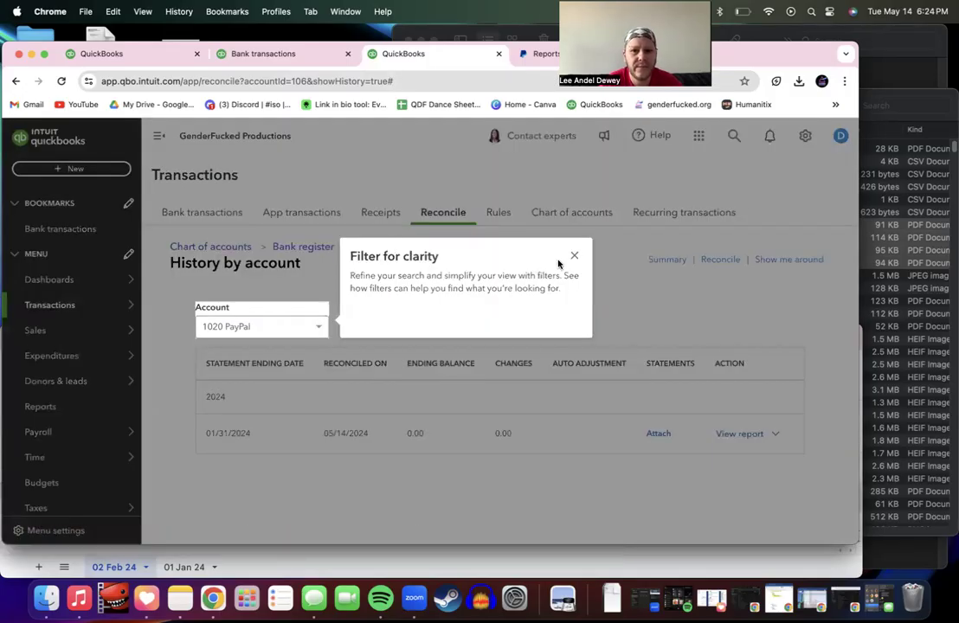
{"action": "left_click", "coordinate": [574, 257]}
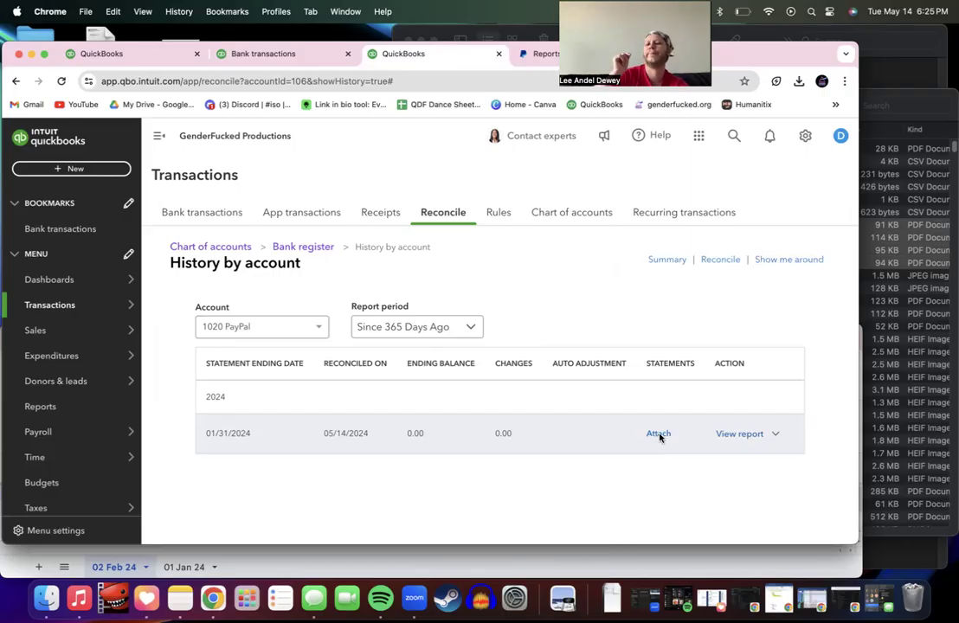
Step: Attach 202401_PayPal_Statement from Downloads to the 01/31/2024 reconciliation and save it
{"action": "left_click", "coordinate": [660, 438]}
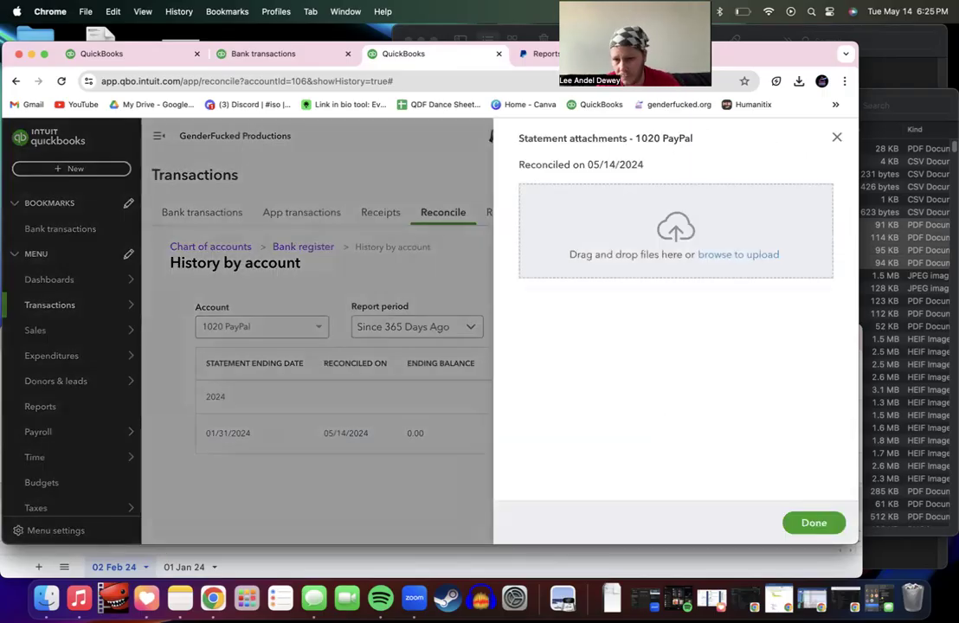
{"action": "left_click", "coordinate": [46, 597]}
{"action": "left_click", "coordinate": [424, 289]}
{"action": "left_click", "coordinate": [438, 225]}
{"action": "left_click_drag", "start_coordinate": [431, 114], "coordinate": [523, 362]}
{"action": "left_click_drag", "start_coordinate": [520, 472], "coordinate": [637, 259]}
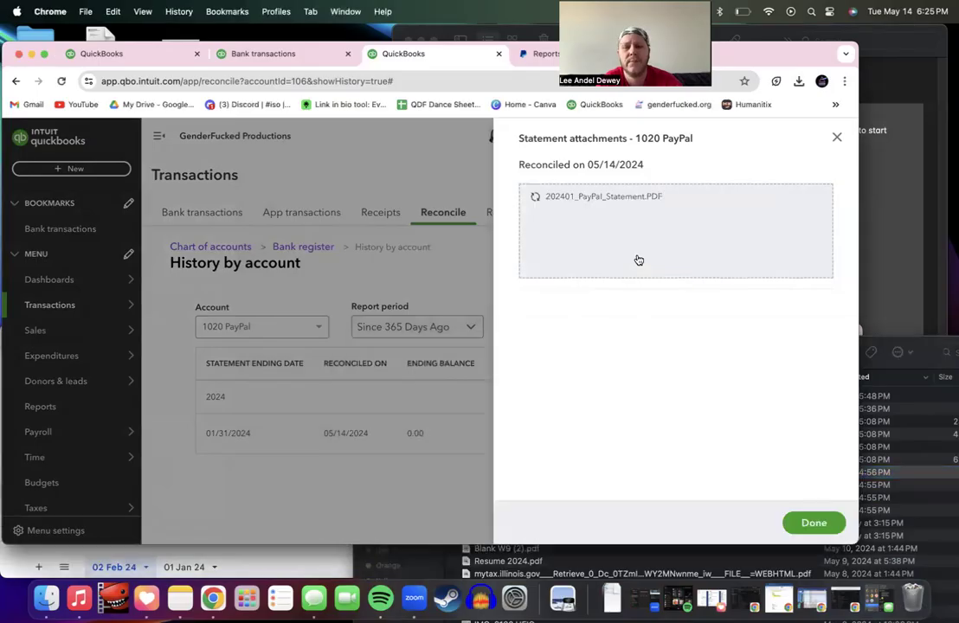
{"action": "left_click", "coordinate": [813, 523]}
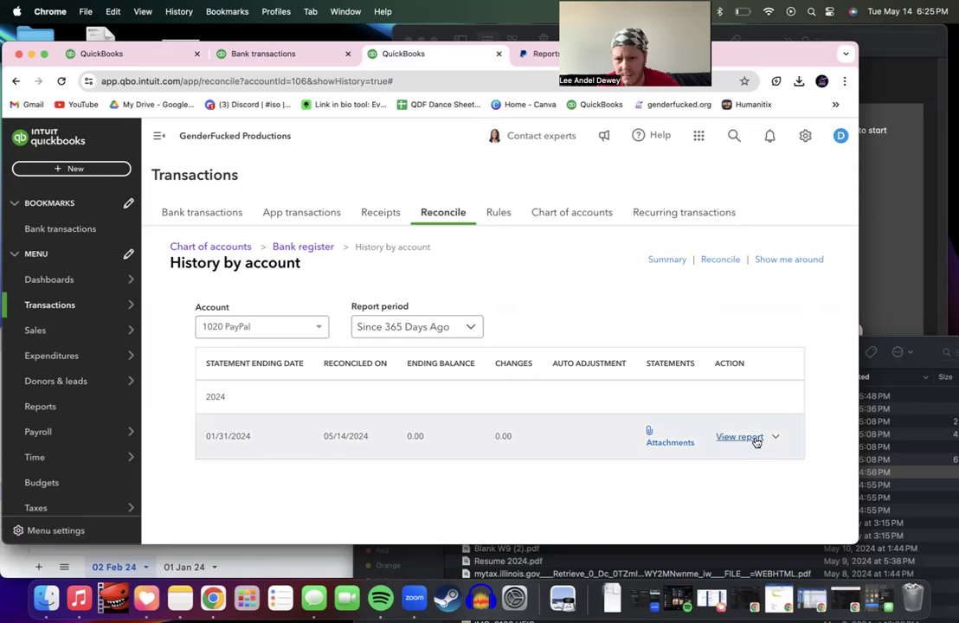
Step: Begin a new 1020 PayPal reconciliation and bring the Downloads folder up beside the browser
{"action": "left_click", "coordinate": [719, 260]}
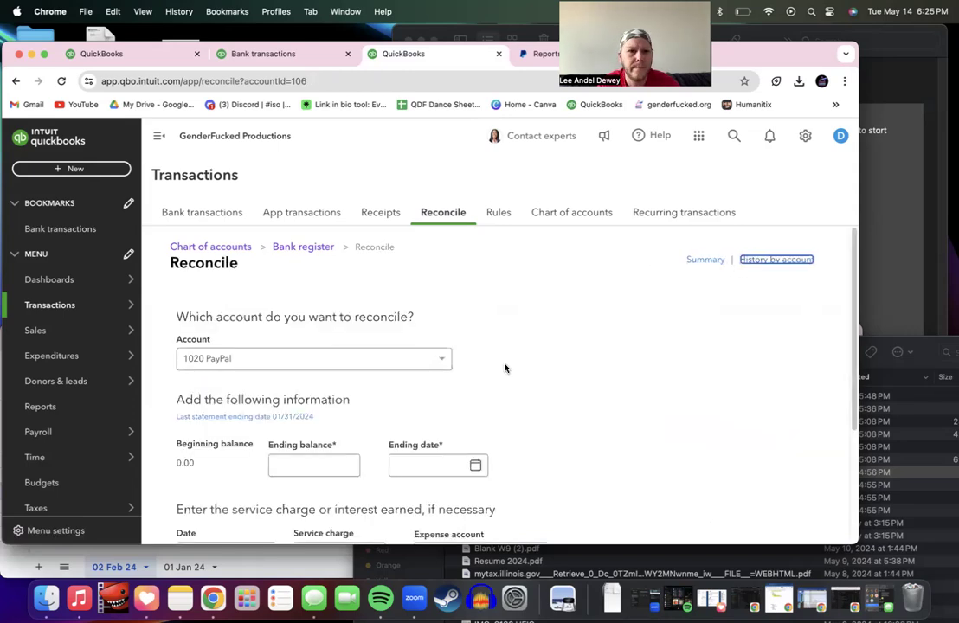
{"action": "scroll", "coordinate": [505, 369], "scroll_direction": "down", "scroll_amount": 3}
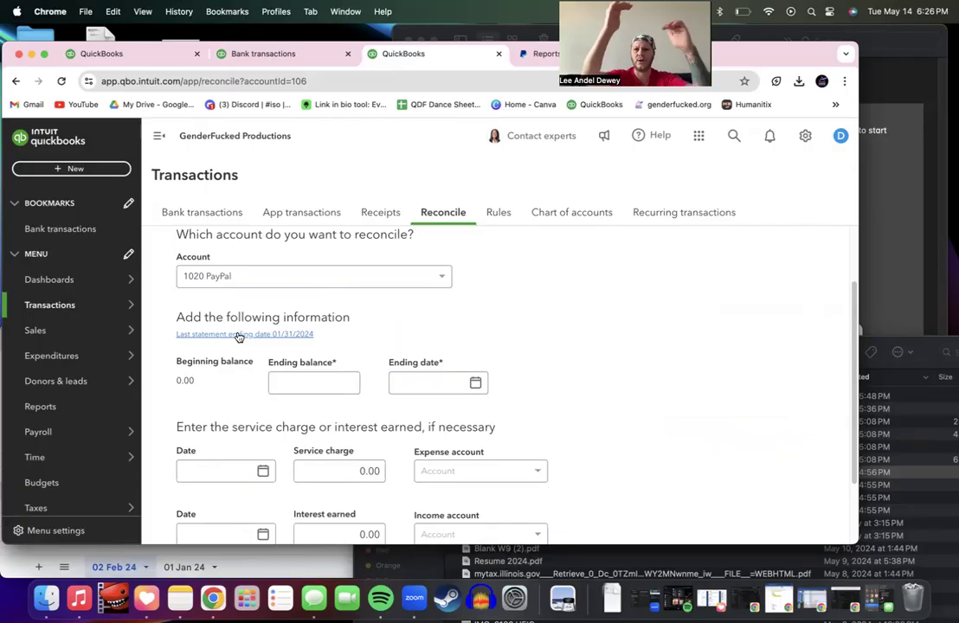
{"action": "left_click_drag", "start_coordinate": [388, 545], "coordinate": [394, 446]}
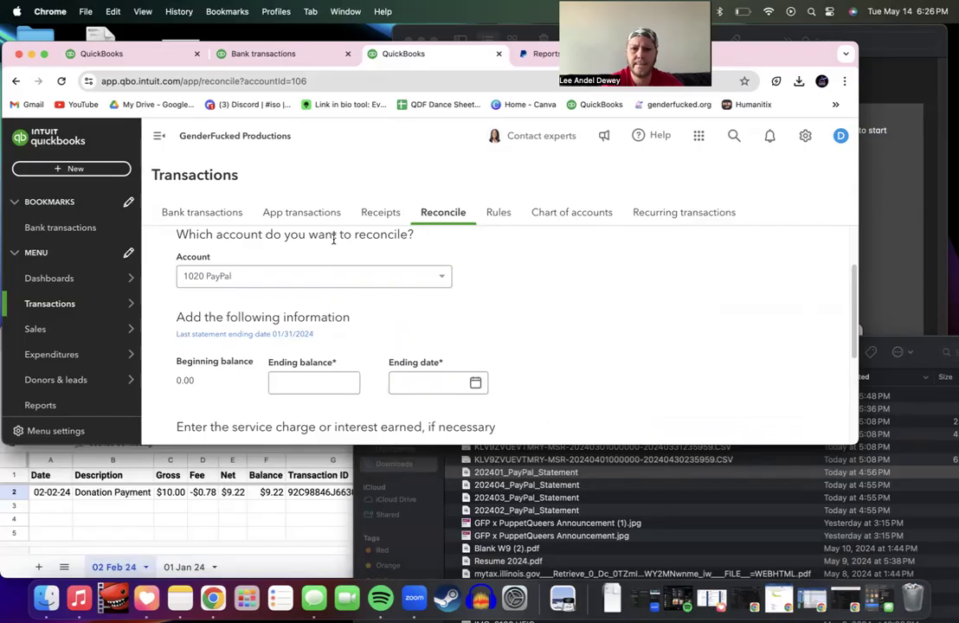
{"action": "left_click", "coordinate": [46, 598]}
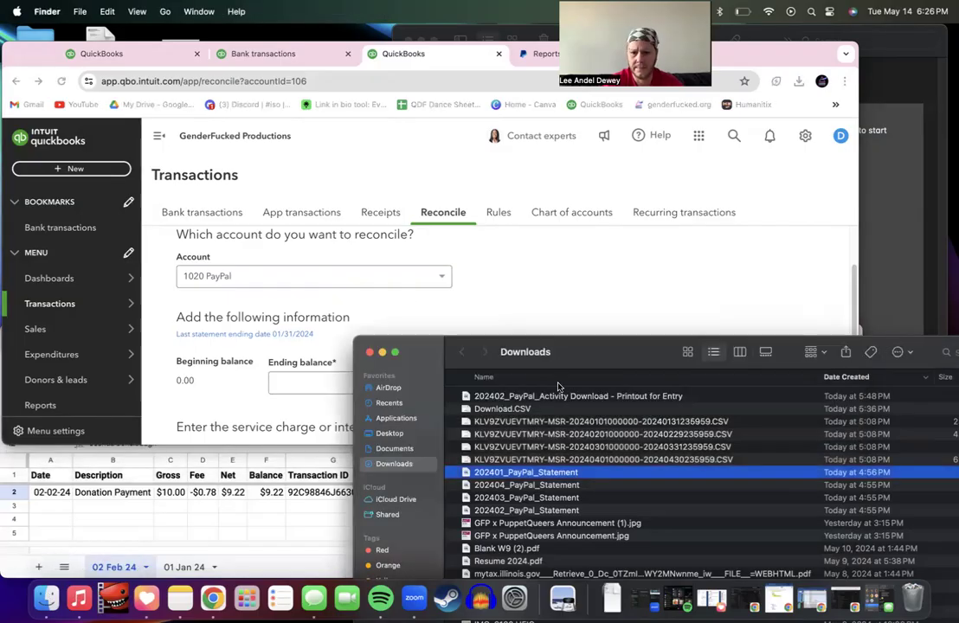
Step: Open the 202402_PayPal_Statement PDF in Preview from the Downloads folder
{"action": "left_click_drag", "start_coordinate": [564, 357], "coordinate": [454, 154]}
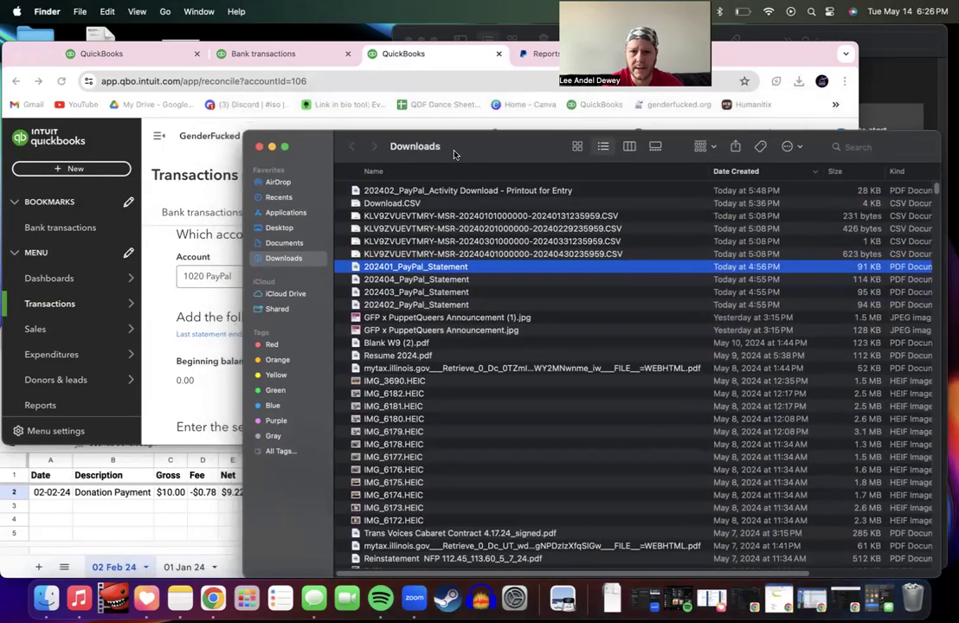
{"action": "left_click", "coordinate": [435, 228]}
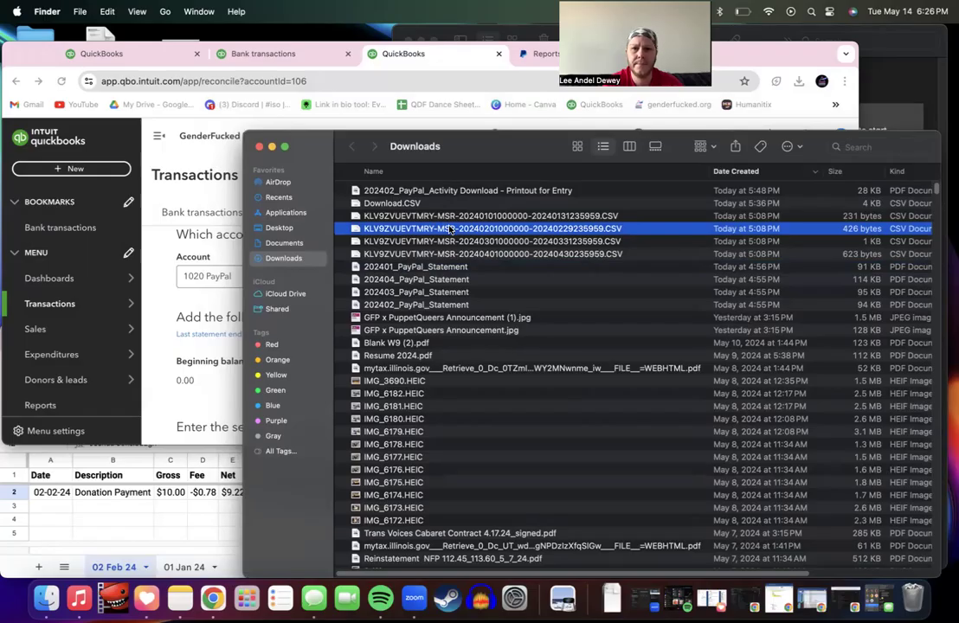
{"action": "left_click", "coordinate": [437, 266]}
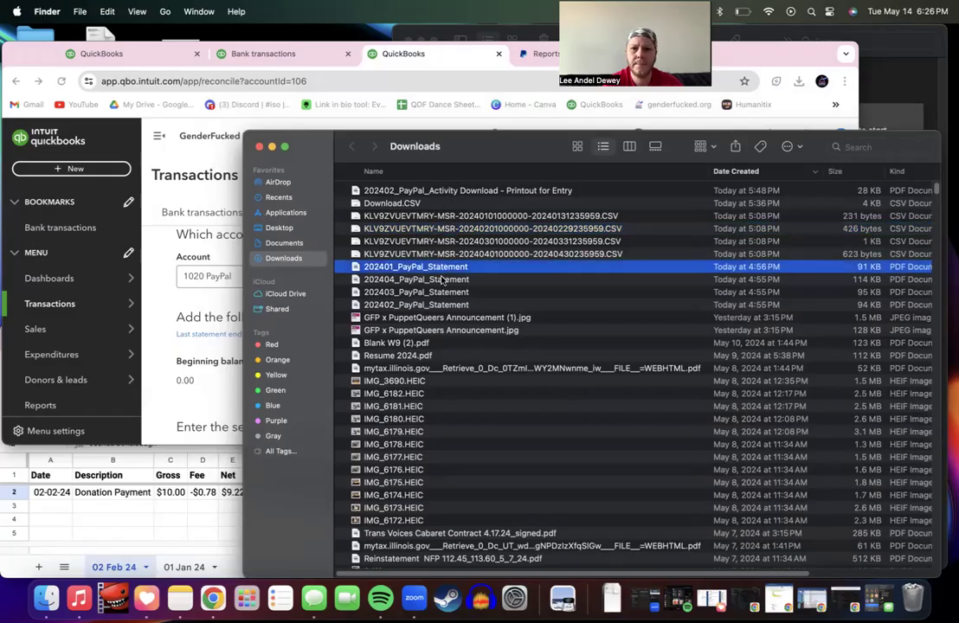
{"action": "left_click", "coordinate": [441, 280]}
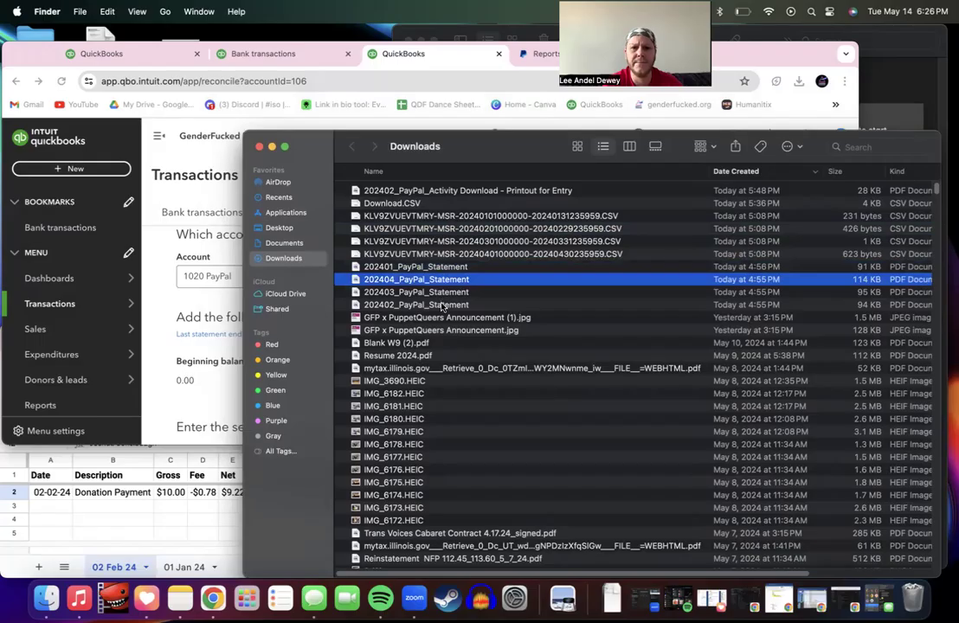
{"action": "double_click", "coordinate": [442, 305]}
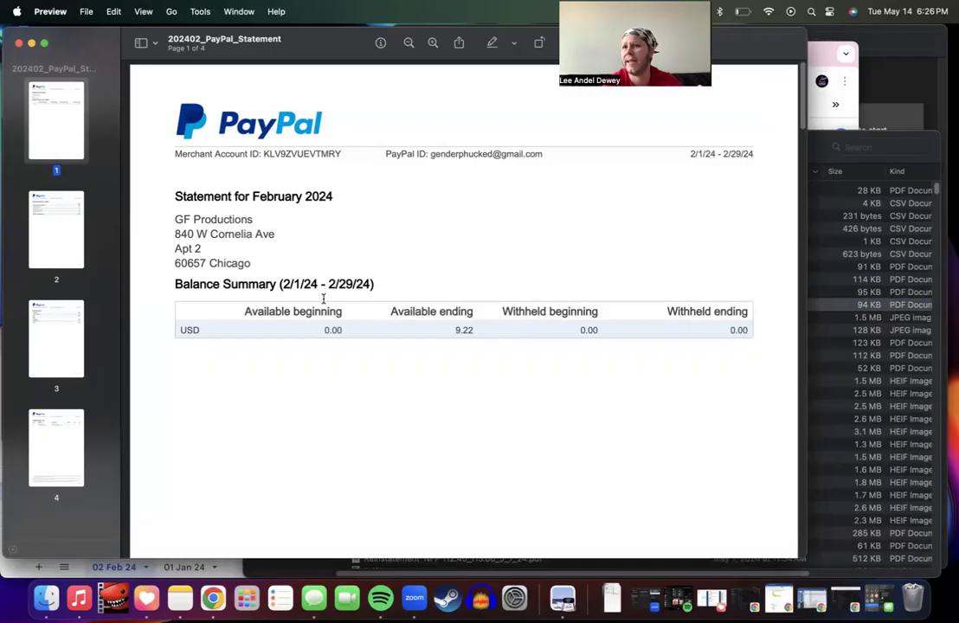
Step: Copy the 9.22 available ending balance from the February statement and move Preview aside
{"action": "left_click_drag", "start_coordinate": [451, 330], "coordinate": [475, 330]}
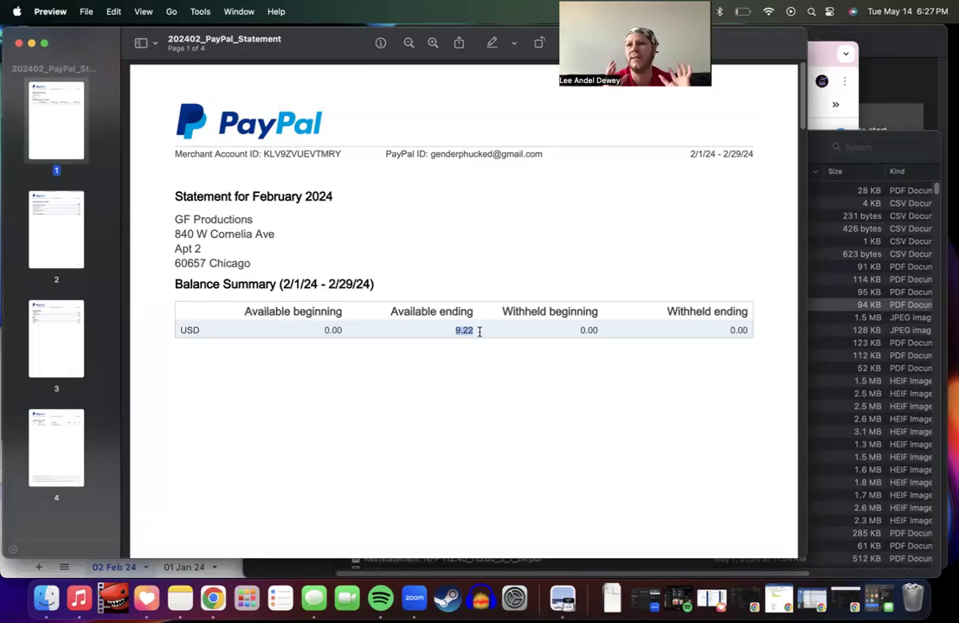
{"action": "key", "text": "super+c"}
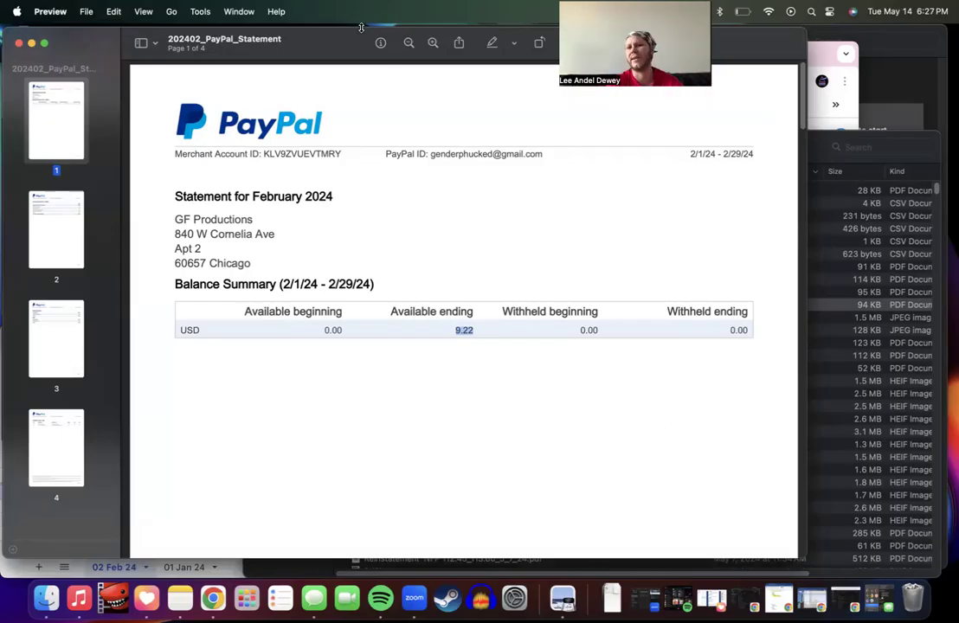
{"action": "left_click_drag", "start_coordinate": [352, 31], "coordinate": [353, 219]}
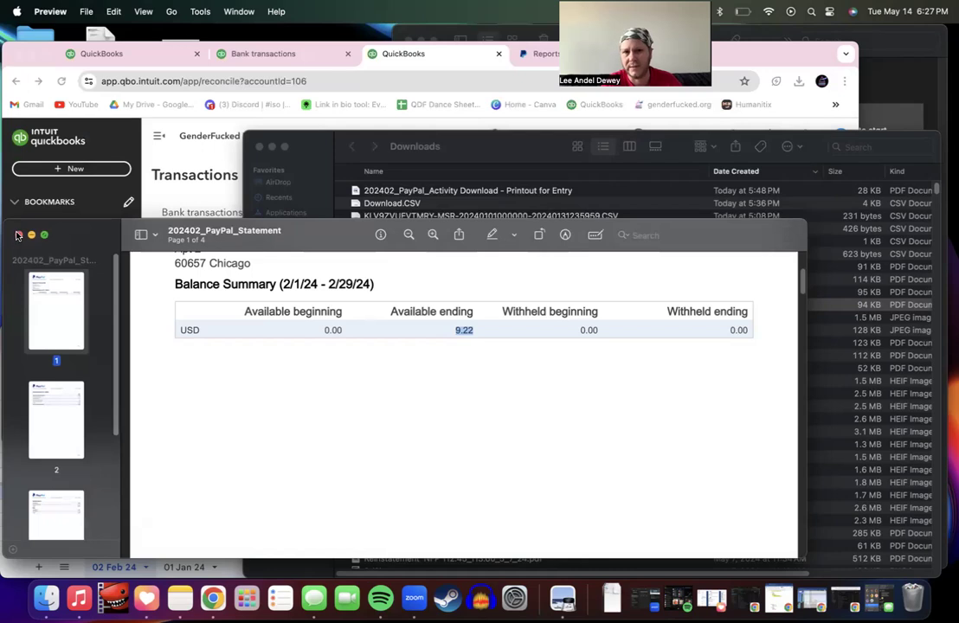
Step: Enter 9.22 as the statement ending balance on the reconcile form
{"action": "left_click", "coordinate": [185, 155]}
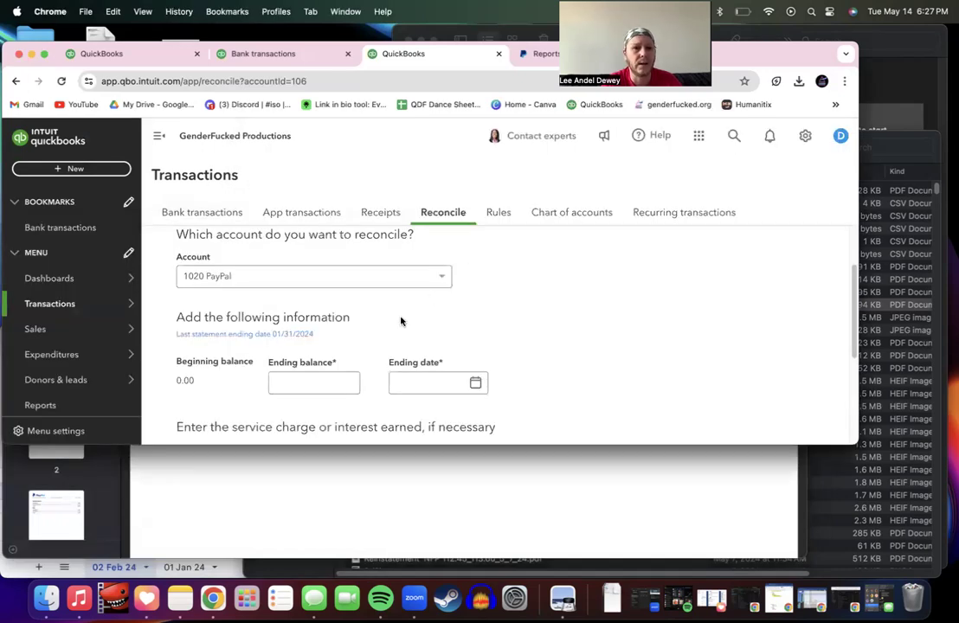
{"action": "left_click", "coordinate": [326, 381]}
{"action": "type", "text": "9.22"}
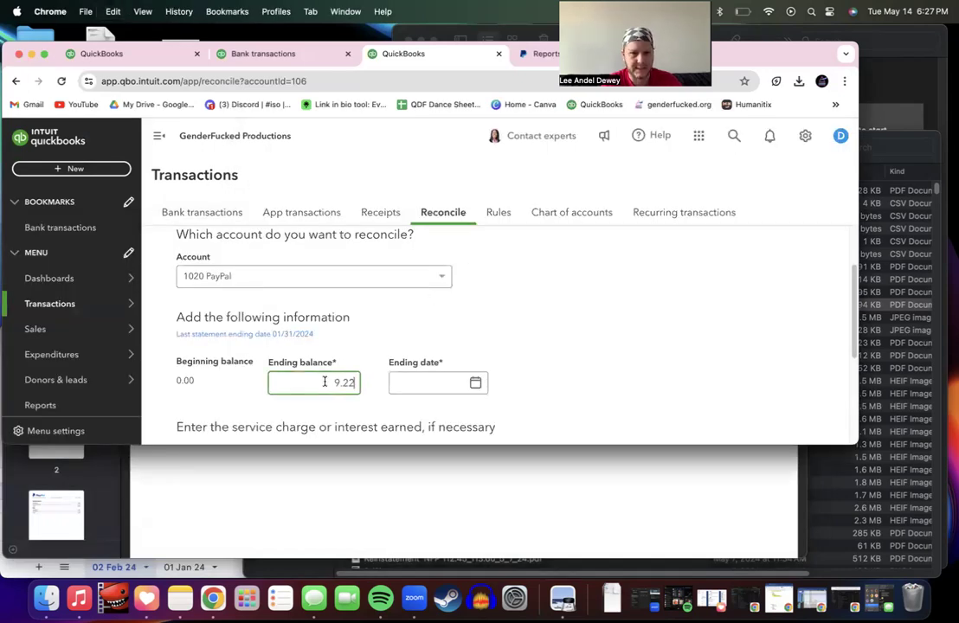
{"action": "key", "text": "Tab"}
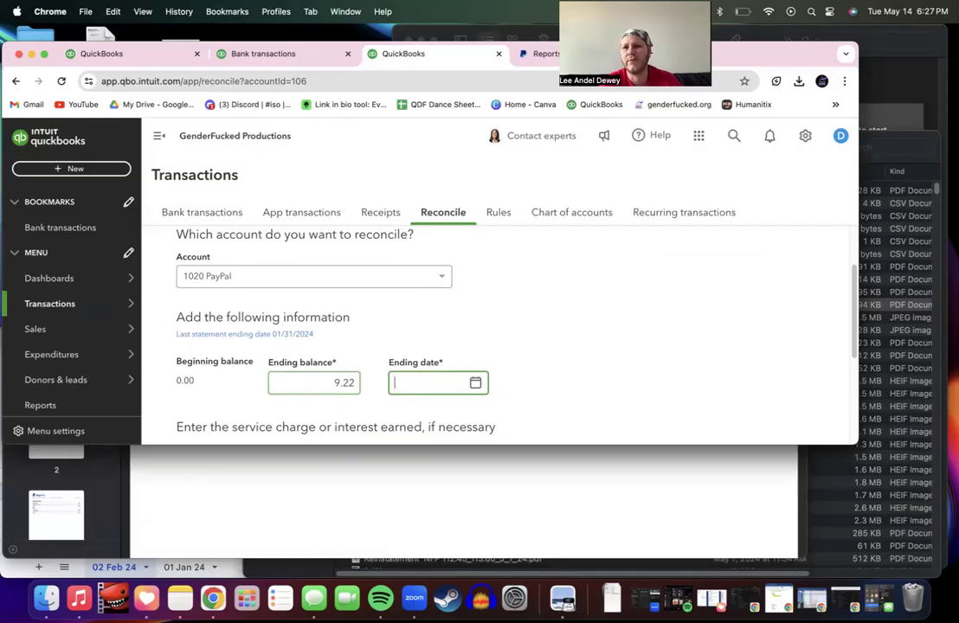
Step: Check the statement period, set the ending date to February 29, 2024, and start reconciling
{"action": "left_click", "coordinate": [235, 527]}
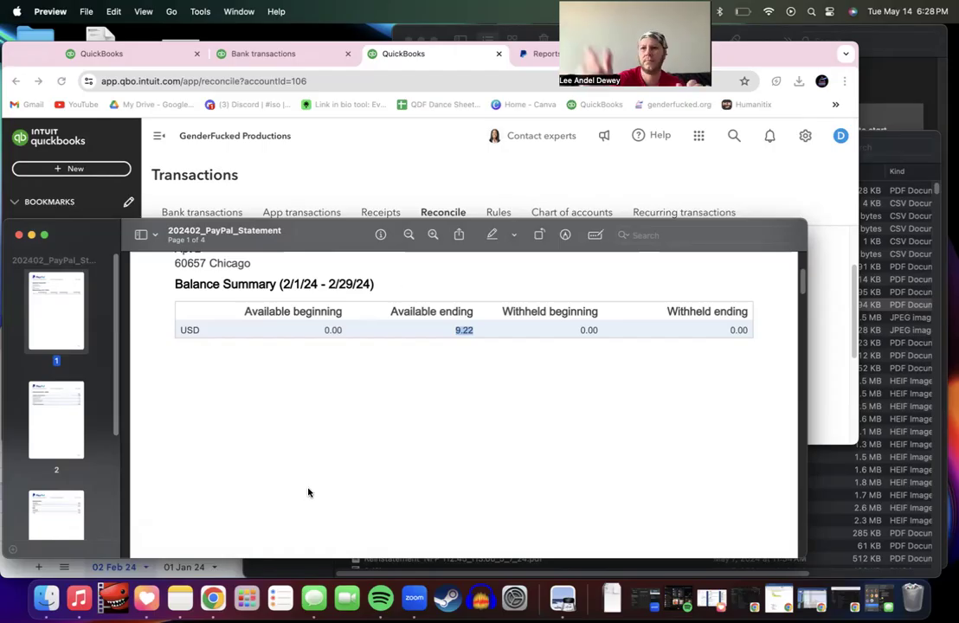
{"action": "left_click", "coordinate": [431, 160]}
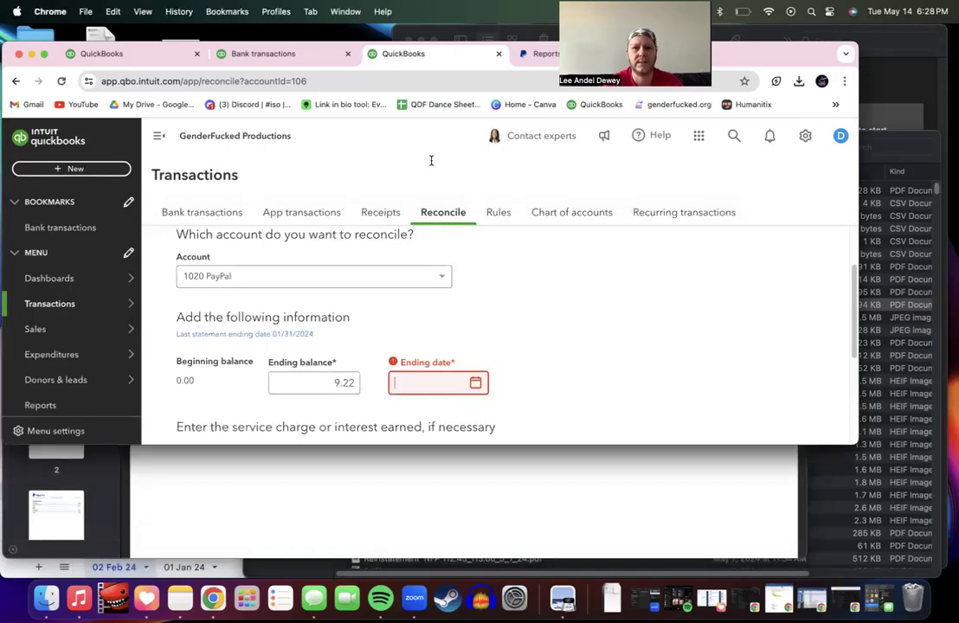
{"action": "left_click", "coordinate": [475, 383]}
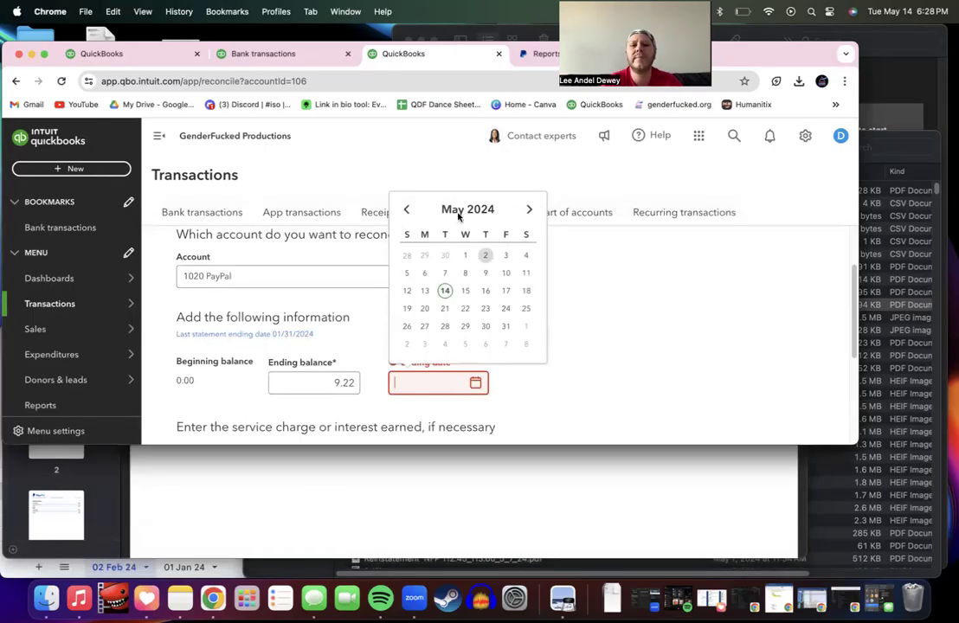
{"action": "left_click", "coordinate": [406, 209]}
{"action": "left_click", "coordinate": [406, 210]}
{"action": "left_click", "coordinate": [406, 209]}
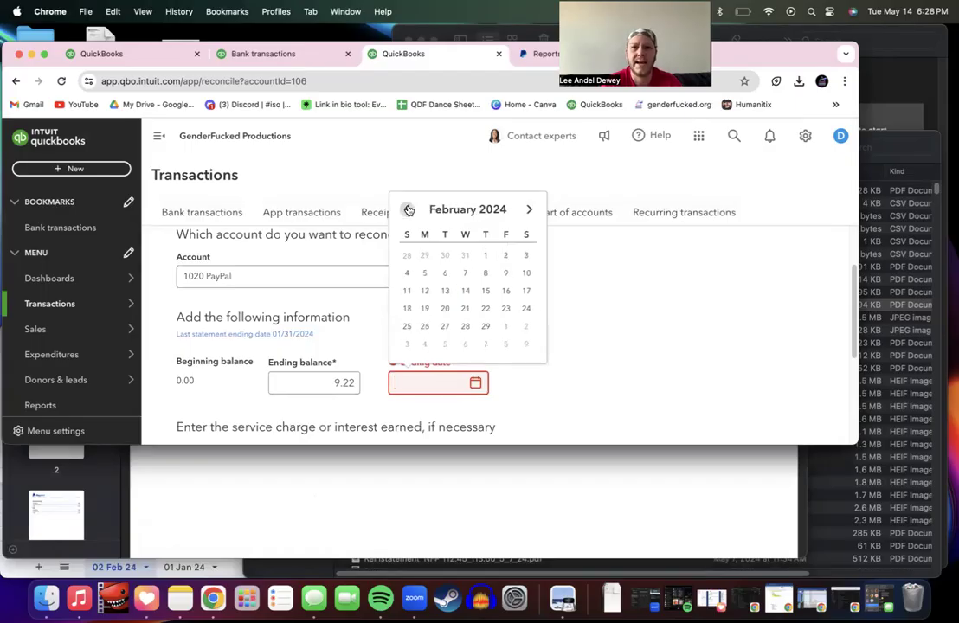
{"action": "left_click", "coordinate": [486, 326]}
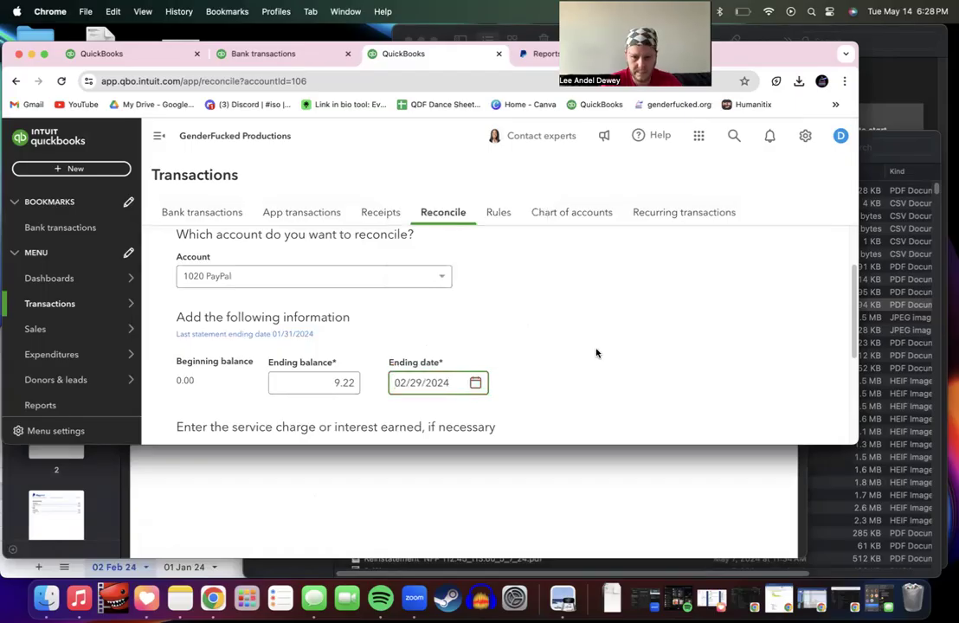
{"action": "scroll", "coordinate": [596, 352], "scroll_direction": "down", "scroll_amount": 3}
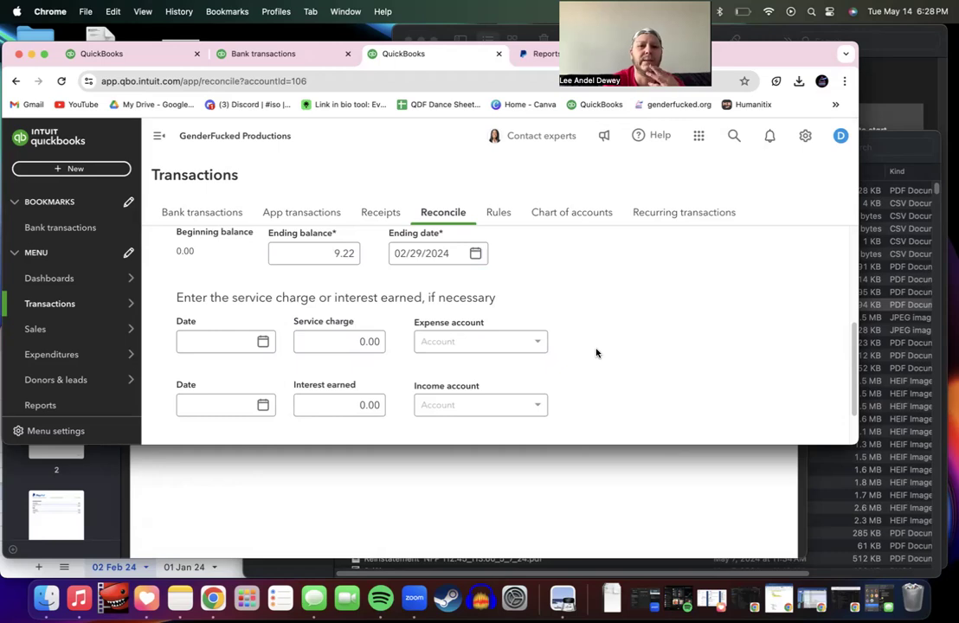
{"action": "scroll", "coordinate": [596, 353], "scroll_direction": "down", "scroll_amount": 2}
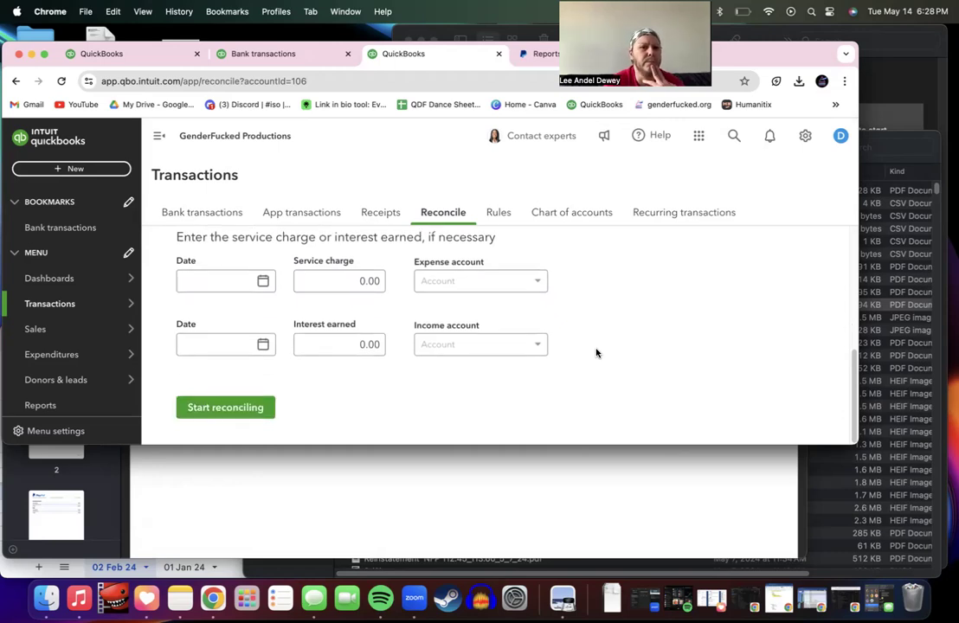
{"action": "left_click", "coordinate": [211, 407]}
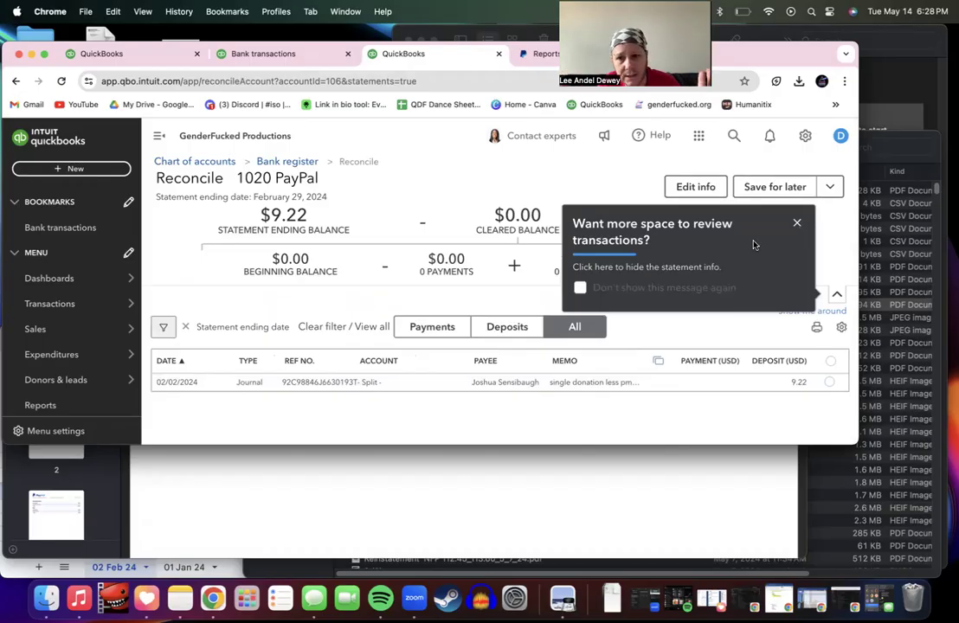
Step: Turn off and close both review tip popups for good
{"action": "left_click", "coordinate": [580, 290]}
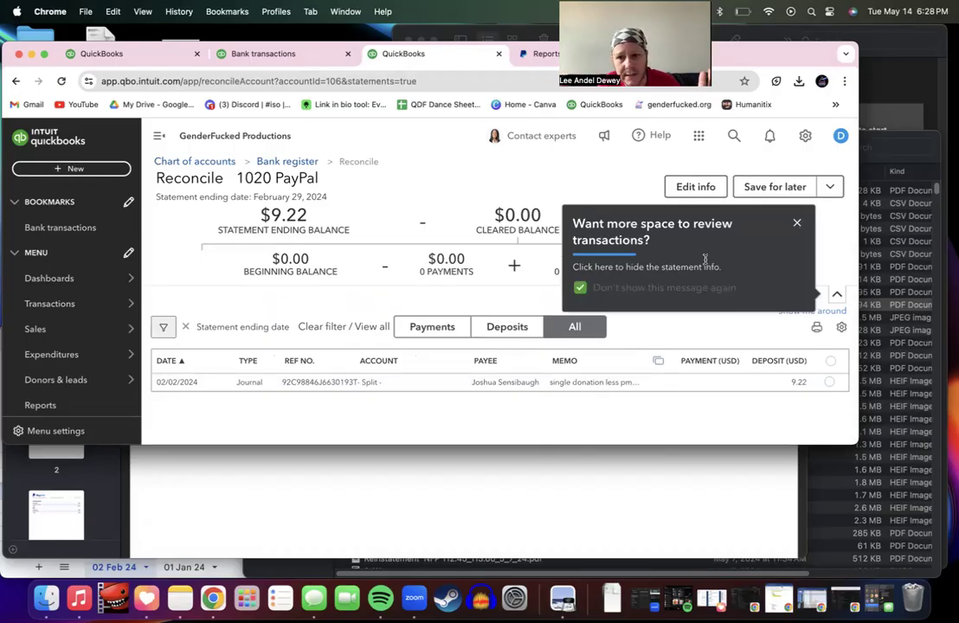
{"action": "left_click", "coordinate": [798, 224]}
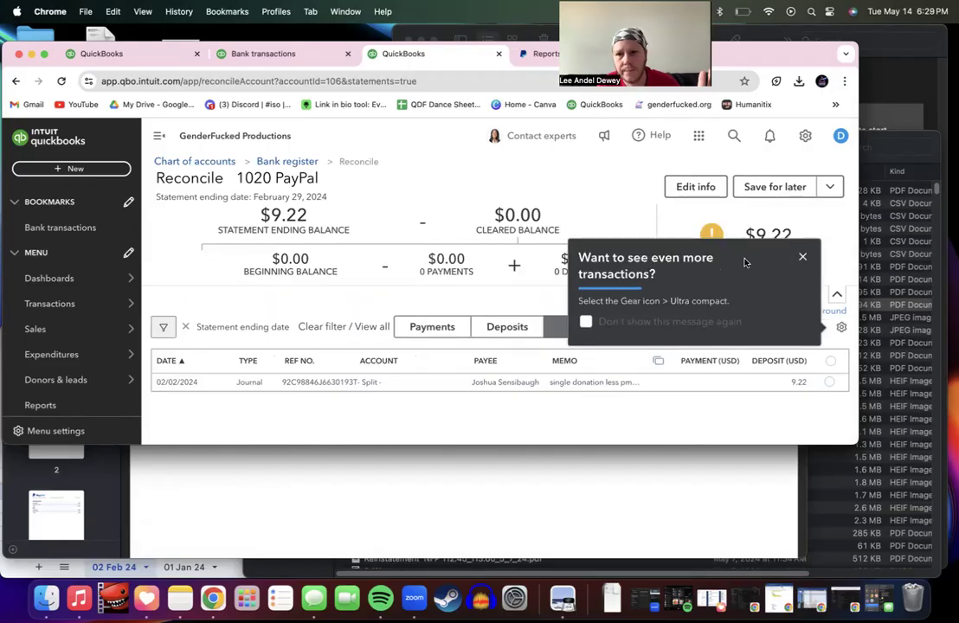
{"action": "left_click", "coordinate": [585, 322]}
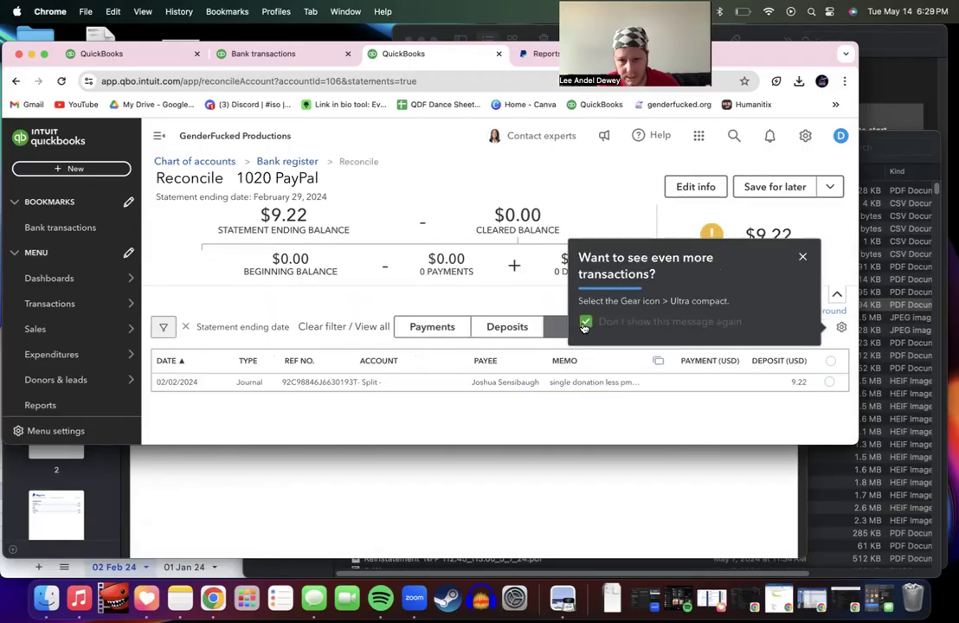
{"action": "left_click", "coordinate": [803, 257]}
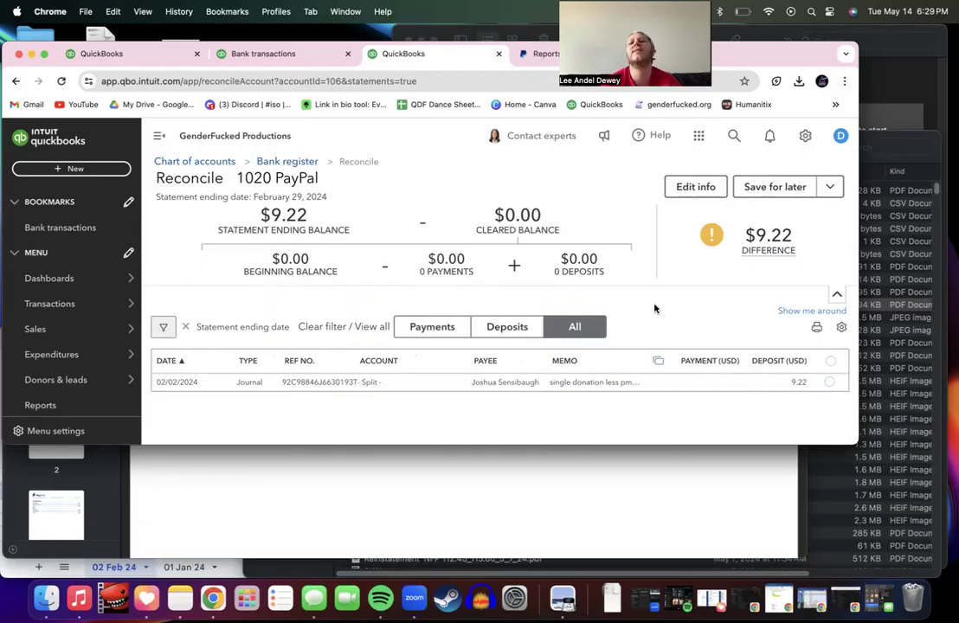
Step: Collapse the balance summary so the 02/02/2024 journal transaction is visible
{"action": "left_click", "coordinate": [838, 295]}
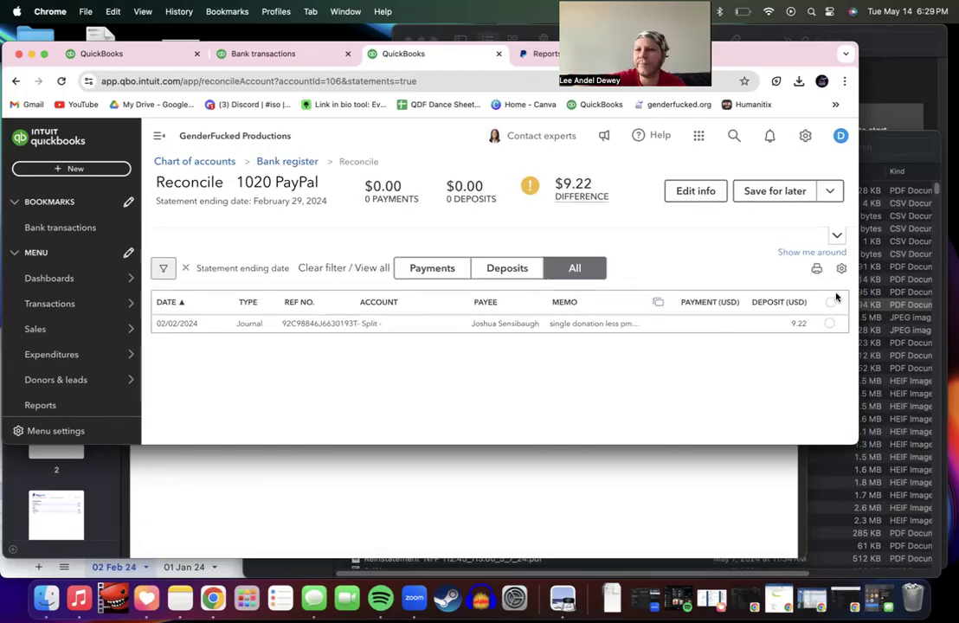
{"action": "left_click", "coordinate": [838, 225]}
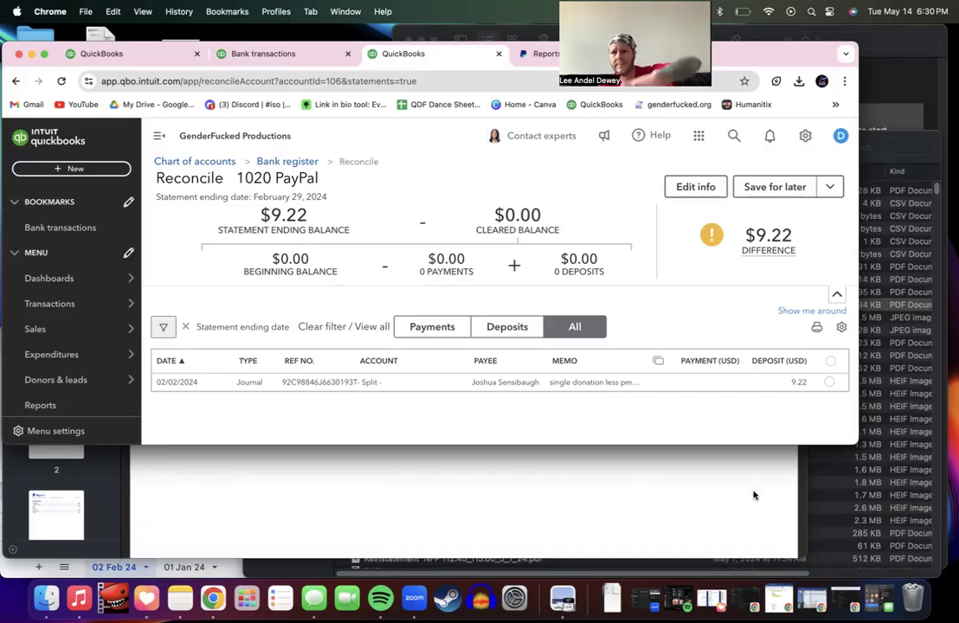
{"action": "left_click_drag", "start_coordinate": [681, 444], "coordinate": [682, 408]}
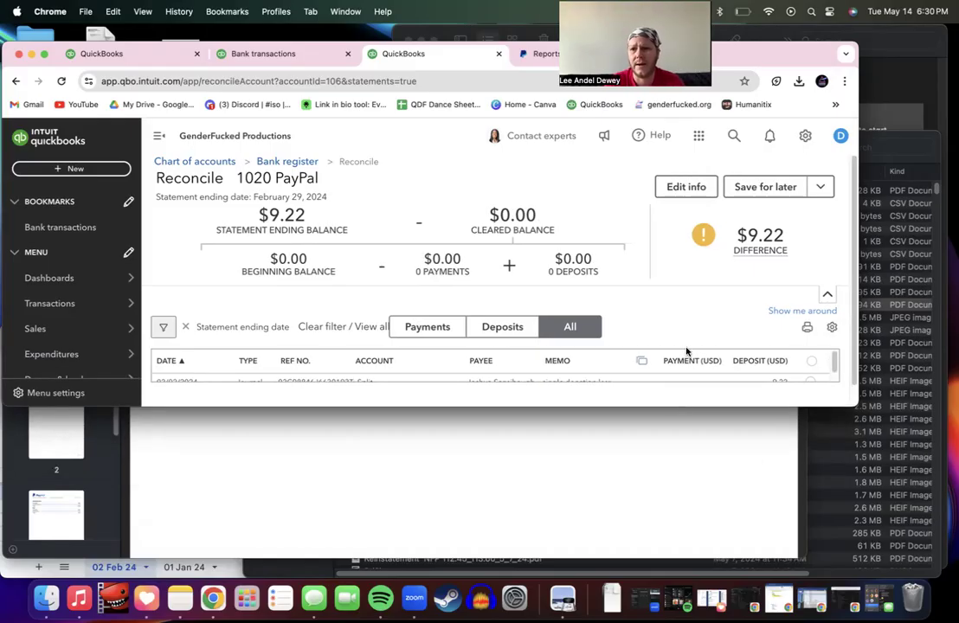
{"action": "left_click", "coordinate": [828, 294]}
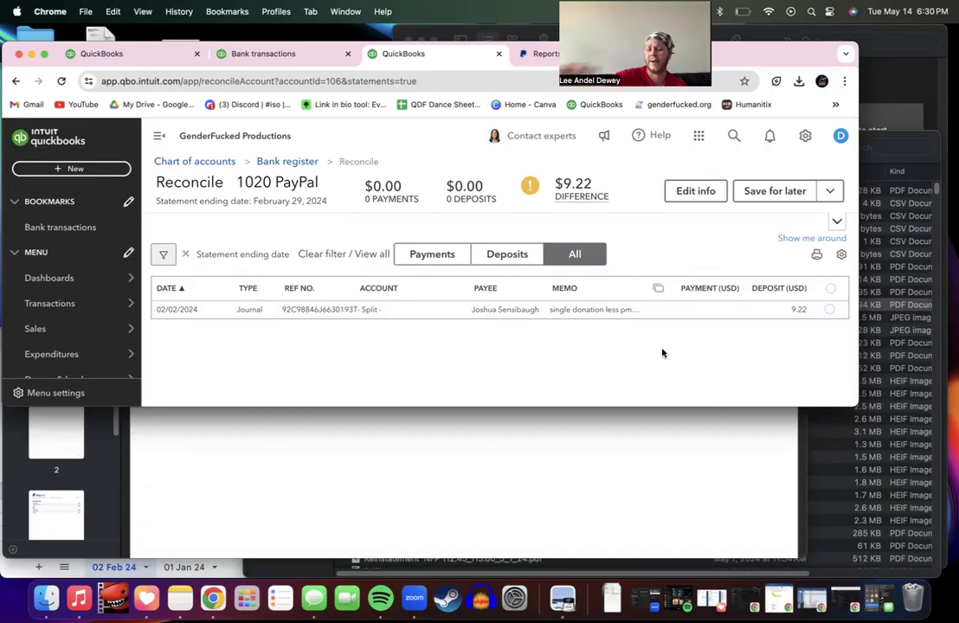
Step: Close the February PayPal statement PDF and select 202403_PayPal_Statement in Downloads
{"action": "left_click", "coordinate": [439, 479]}
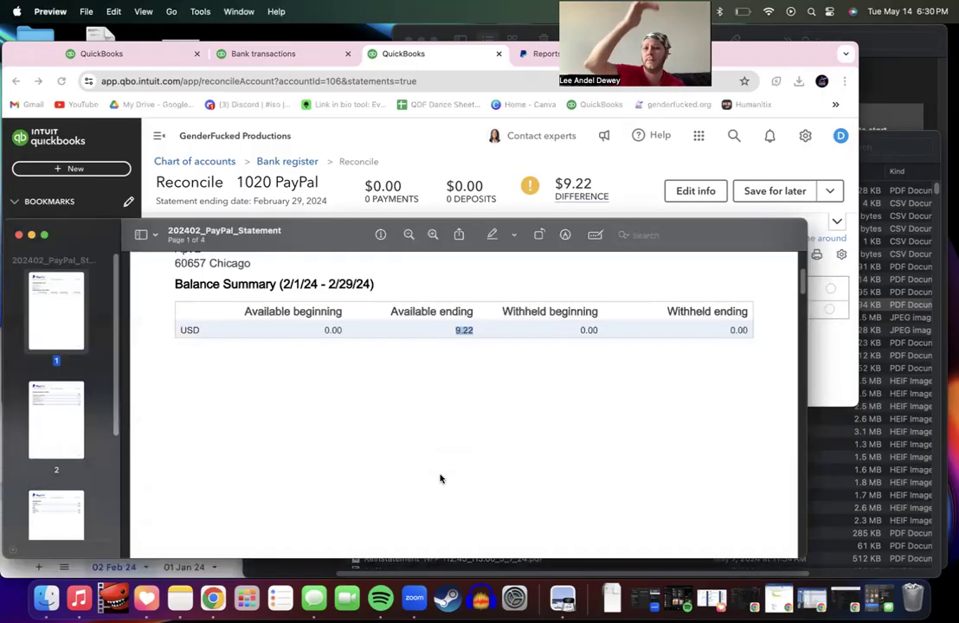
{"action": "left_click", "coordinate": [19, 235]}
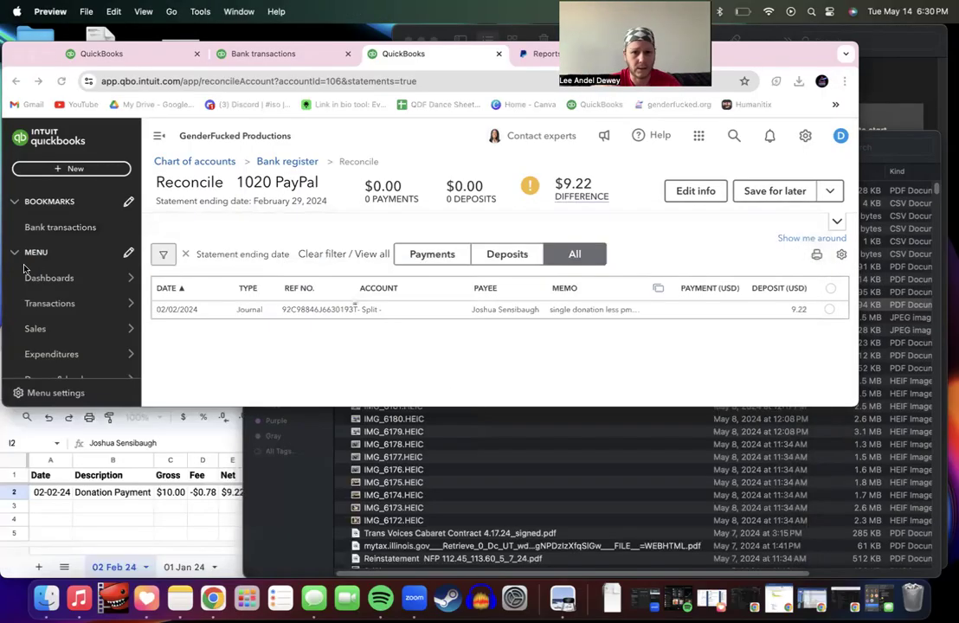
{"action": "left_click", "coordinate": [46, 598]}
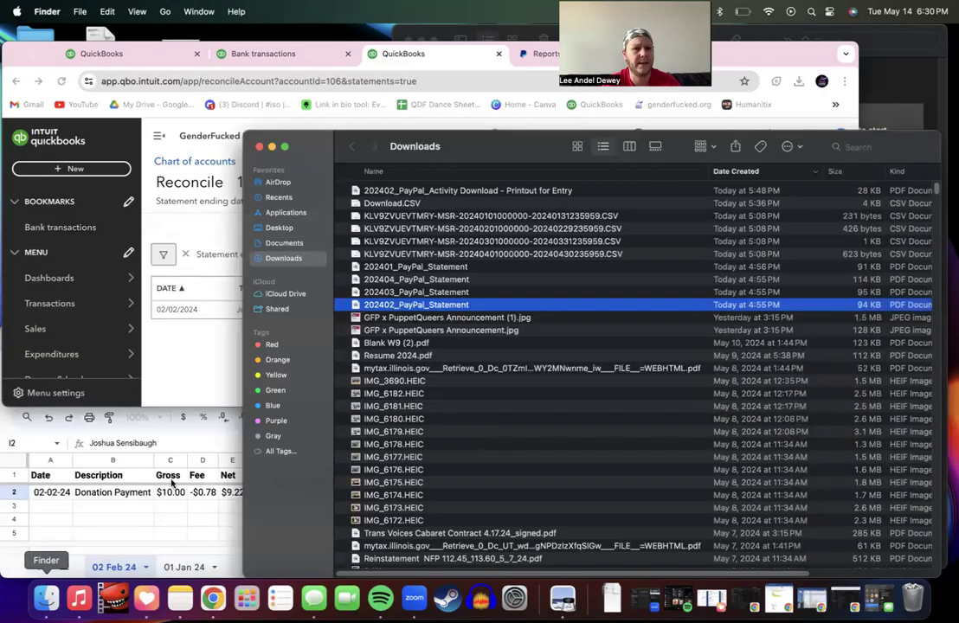
{"action": "left_click", "coordinate": [424, 292]}
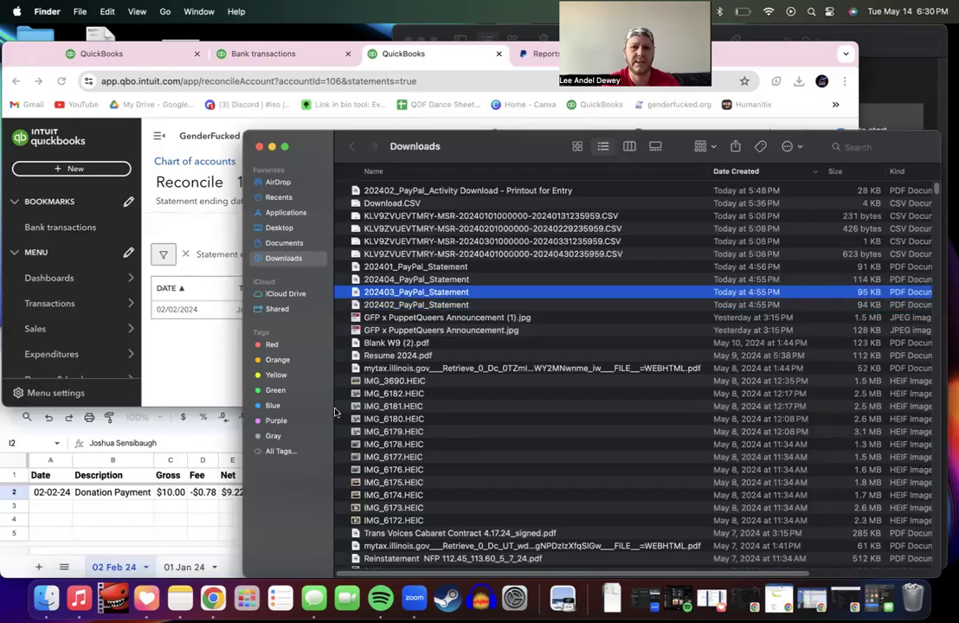
Step: Show the 02 Feb 24 PayPal activity sheet at H4 beside the QuickBooks reconciliation
{"action": "left_click", "coordinate": [156, 531]}
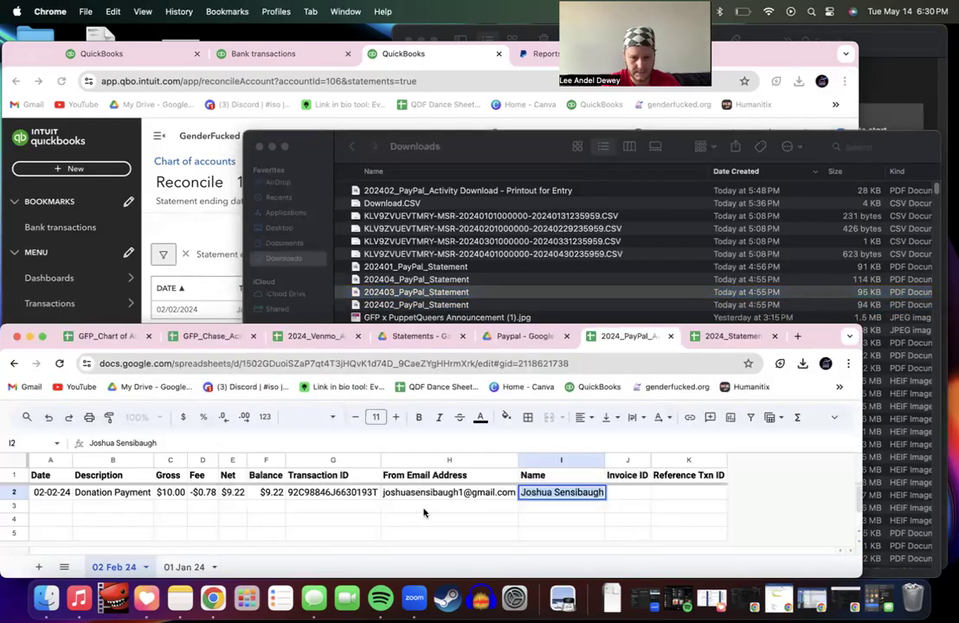
{"action": "left_click", "coordinate": [393, 522]}
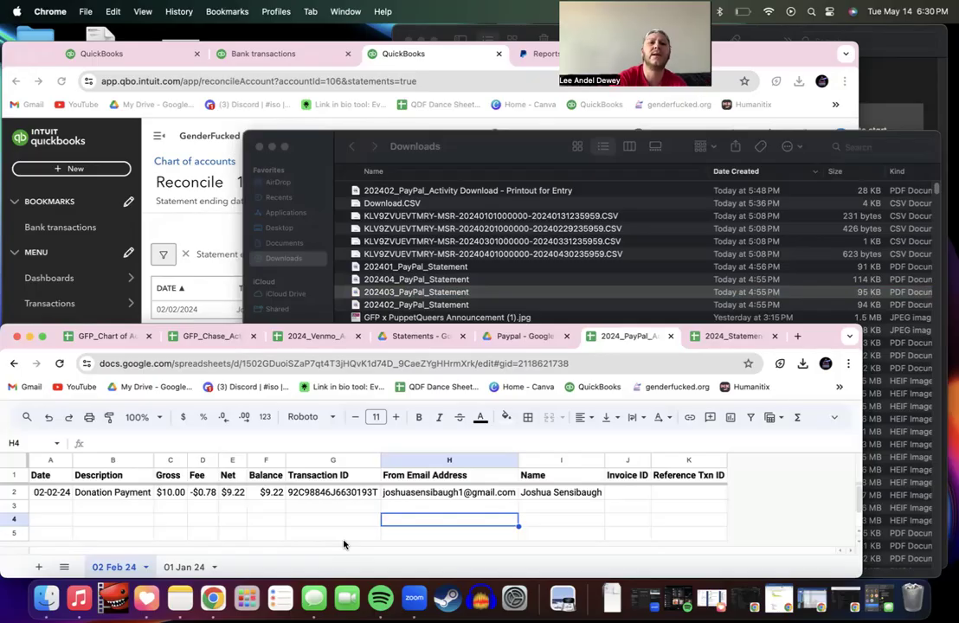
{"action": "left_click", "coordinate": [141, 256]}
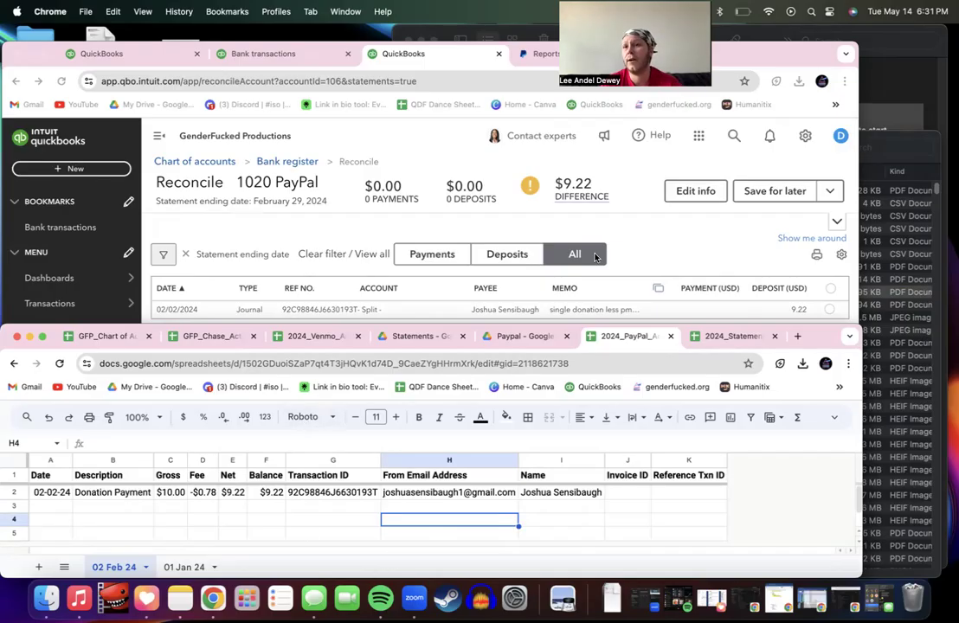
Step: Open the 2024_Venmo_Activity Tracker spreadsheet and view its Color Code Key sheet
{"action": "left_click", "coordinate": [798, 336]}
{"action": "type", "text": "venmo"}
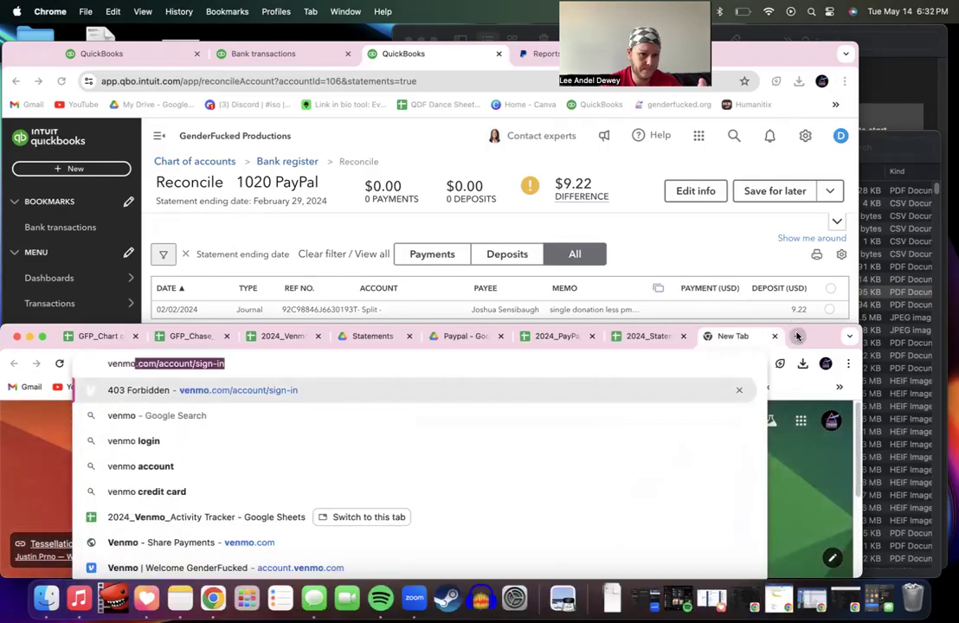
{"action": "left_click", "coordinate": [259, 526]}
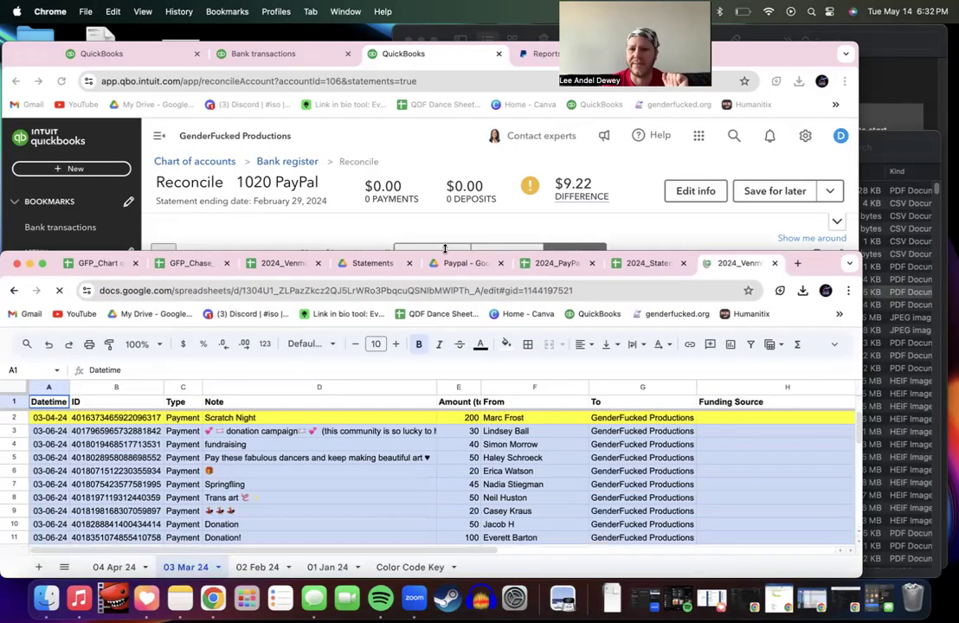
{"action": "left_click_drag", "start_coordinate": [451, 326], "coordinate": [451, 185]}
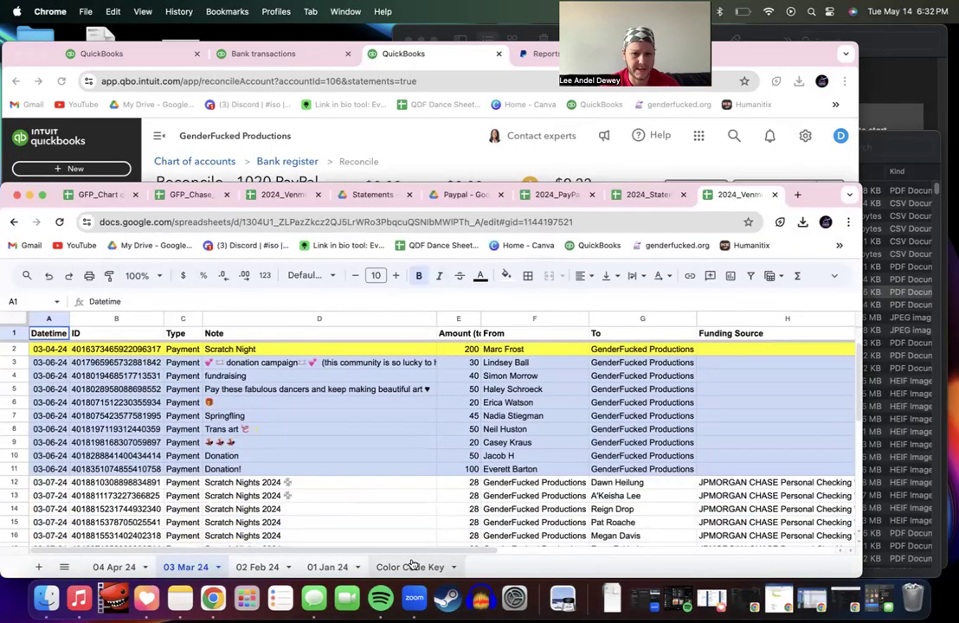
{"action": "left_click", "coordinate": [383, 567]}
{"action": "left_click", "coordinate": [241, 406]}
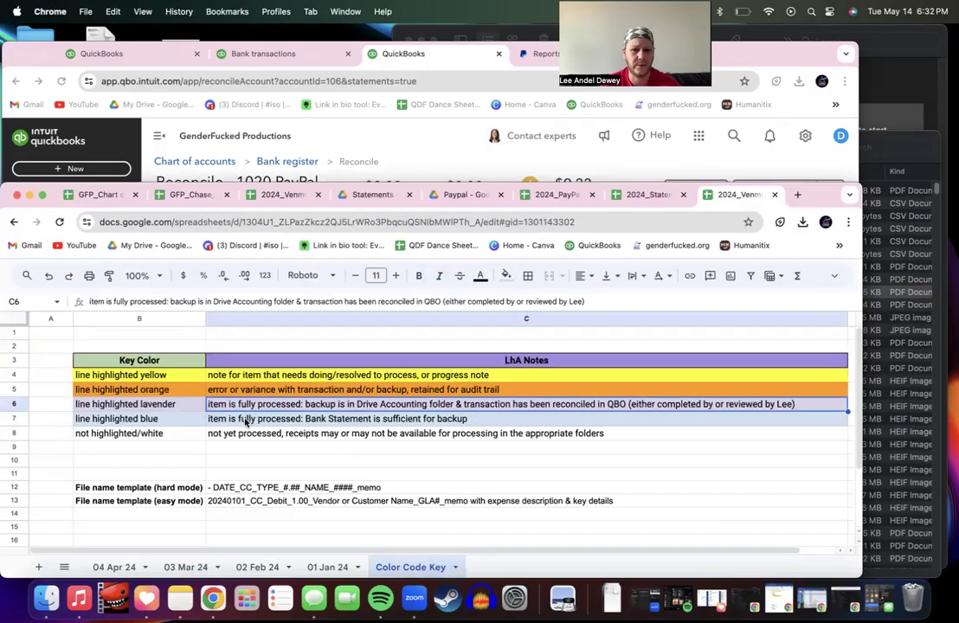
Step: Copy the Color Code Key sheet into the 2024 PayPal activity spreadsheet
{"action": "left_click", "coordinate": [454, 569]}
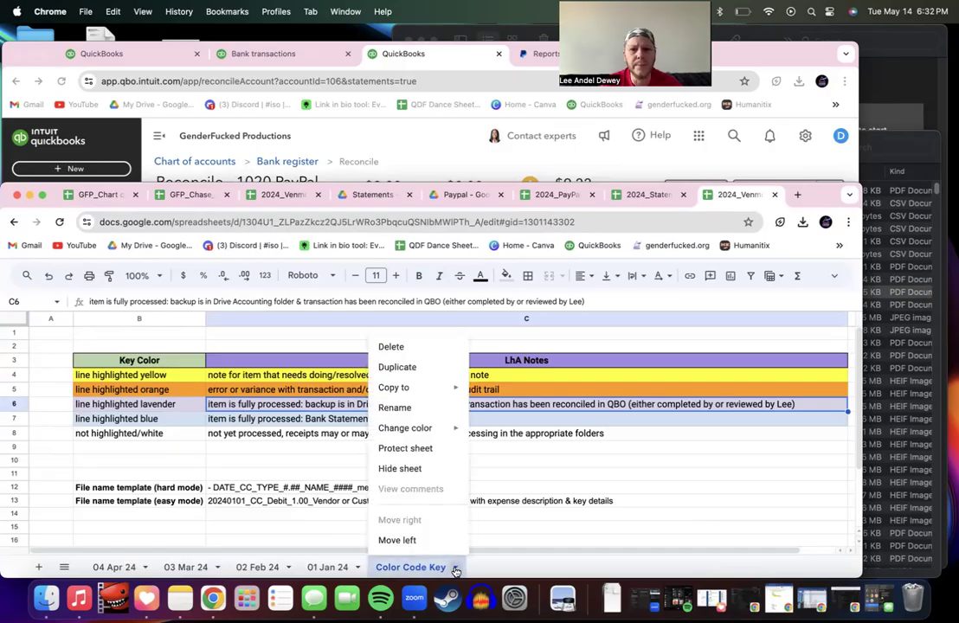
{"action": "mouse_move", "coordinate": [411, 396]}
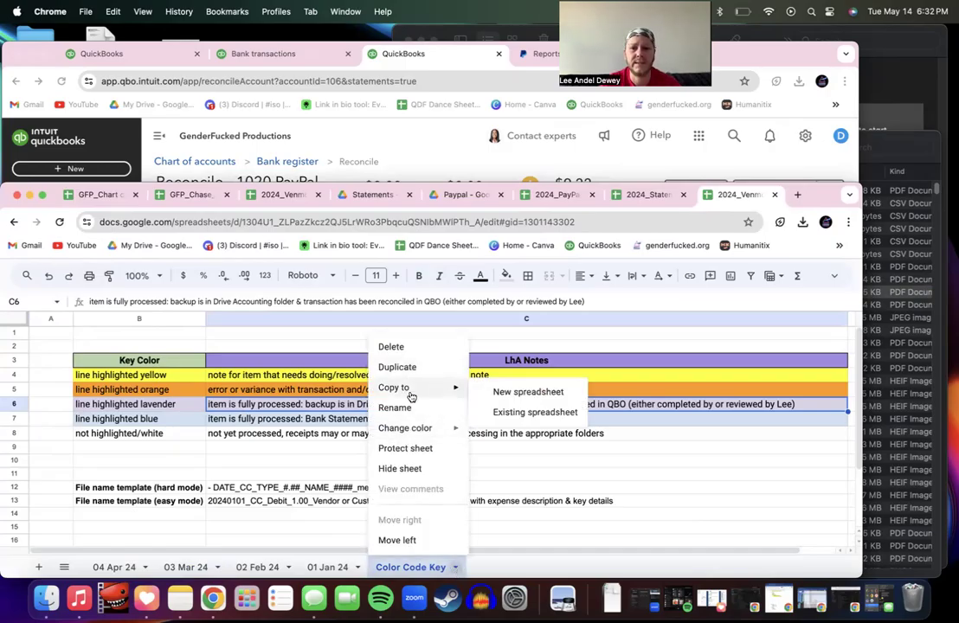
{"action": "left_click", "coordinate": [504, 413]}
{"action": "left_click", "coordinate": [358, 330]}
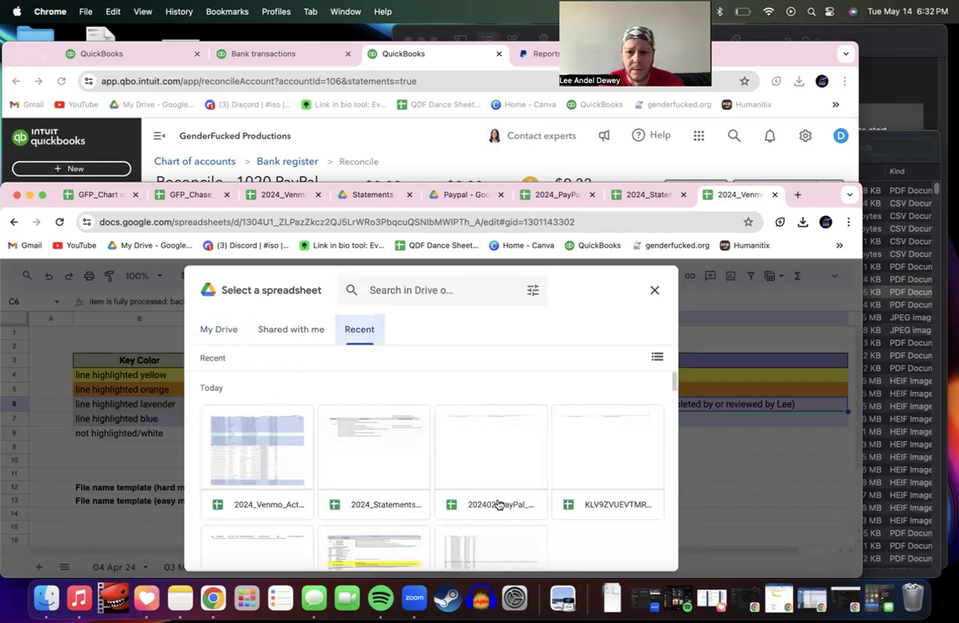
{"action": "scroll", "coordinate": [499, 505], "scroll_direction": "down", "scroll_amount": 3}
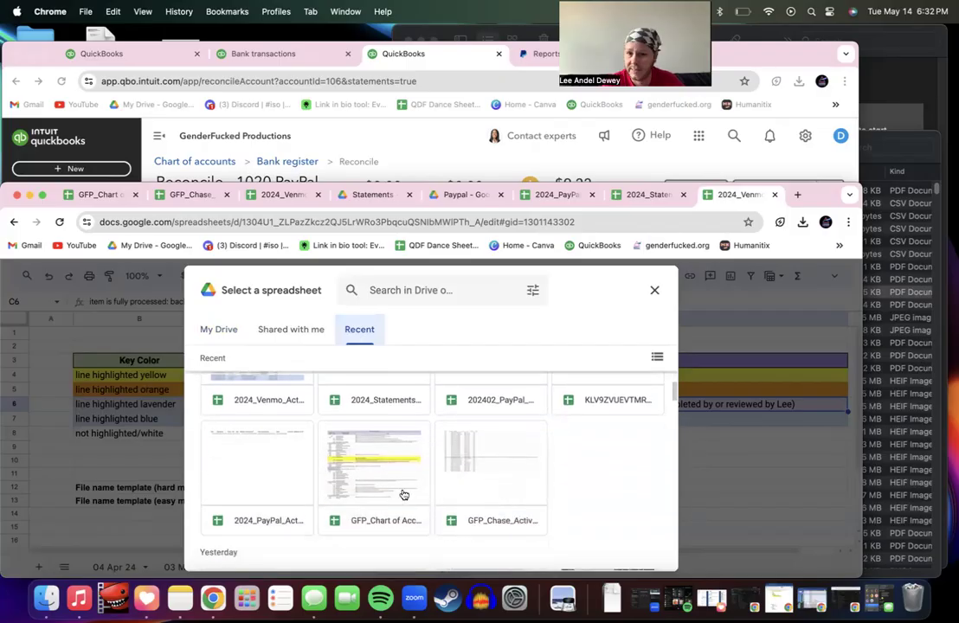
{"action": "scroll", "coordinate": [393, 500], "scroll_direction": "up", "scroll_amount": 3}
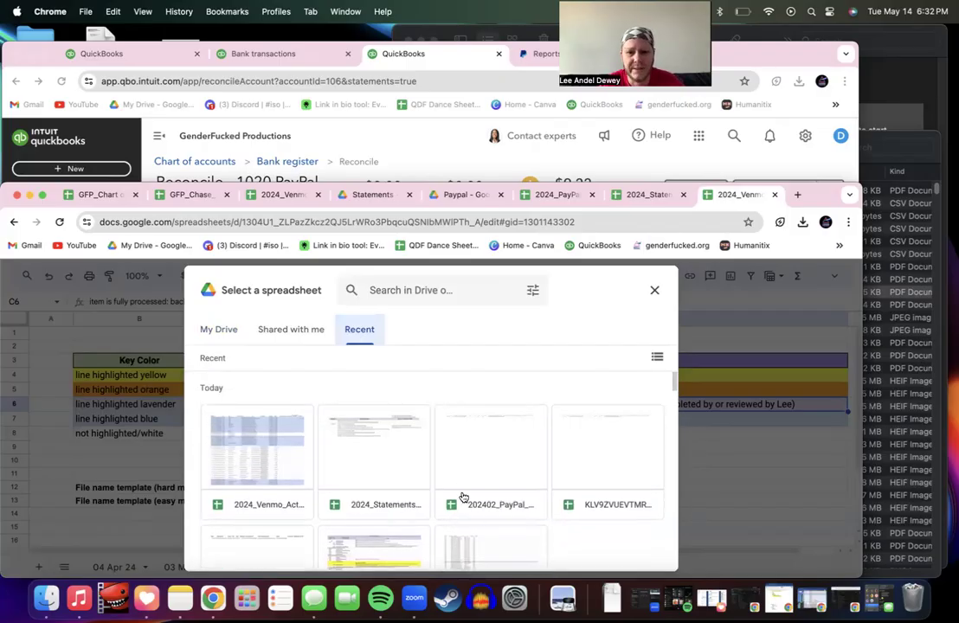
{"action": "scroll", "coordinate": [365, 497], "scroll_direction": "down", "scroll_amount": 2}
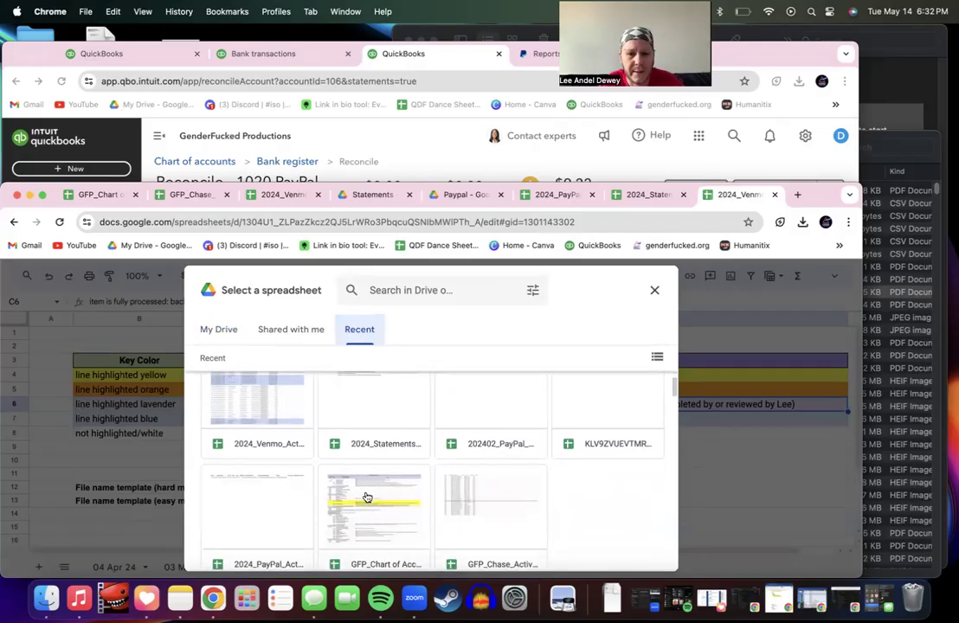
{"action": "left_click", "coordinate": [277, 513]}
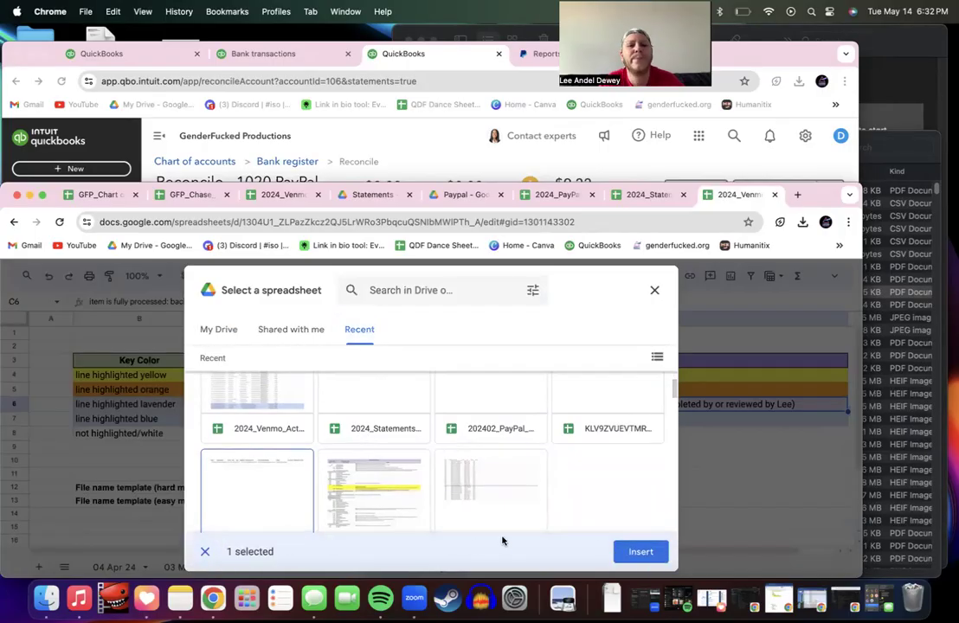
{"action": "left_click", "coordinate": [640, 552]}
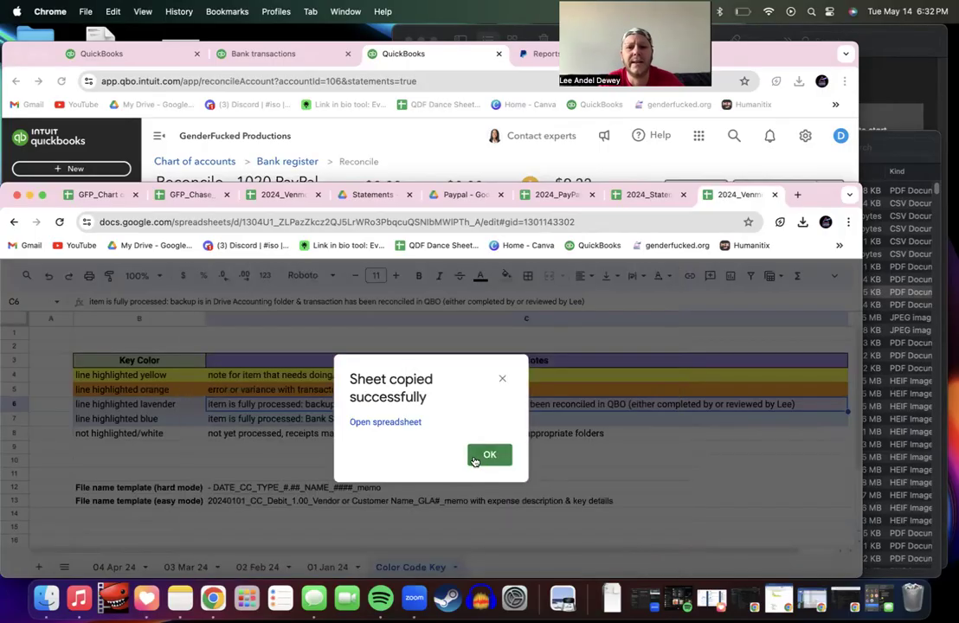
{"action": "left_click", "coordinate": [490, 454]}
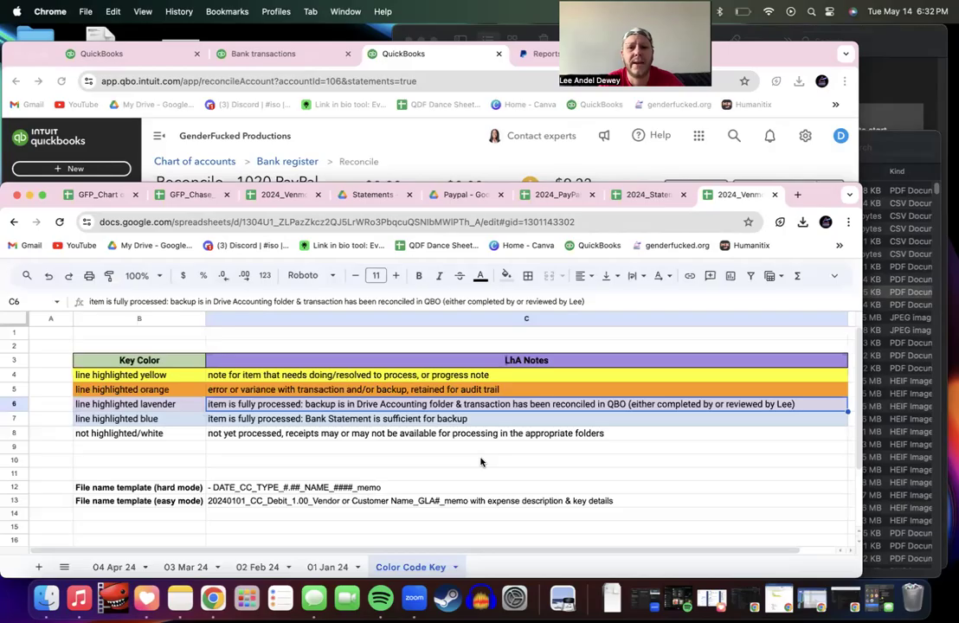
Step: Close the Venmo workbook and show Copy of Color Code Key in the PayPal workbook
{"action": "left_click", "coordinate": [582, 195]}
{"action": "left_click", "coordinate": [736, 195]}
{"action": "left_click", "coordinate": [773, 199]}
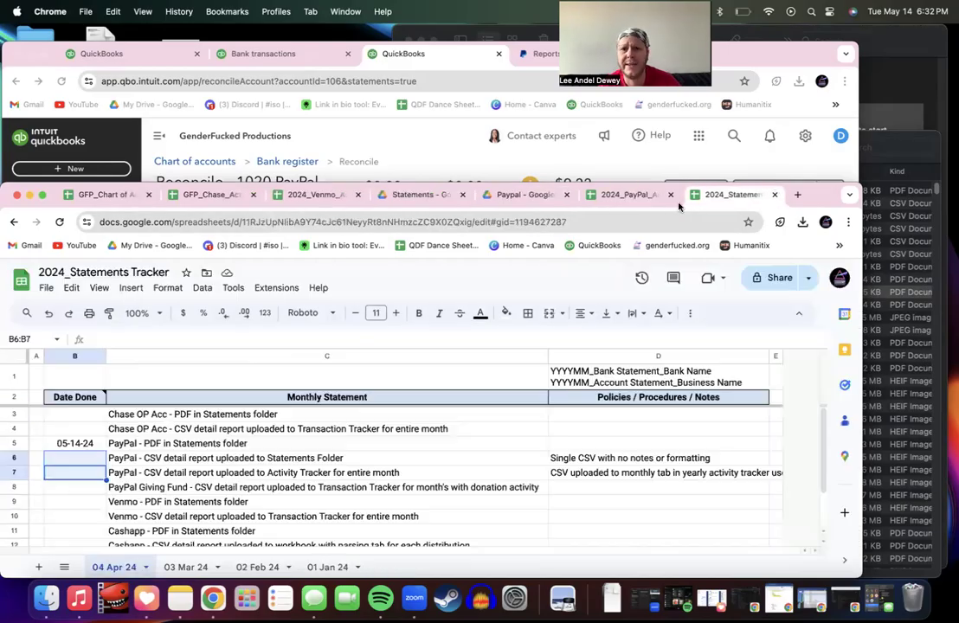
{"action": "left_click", "coordinate": [638, 197]}
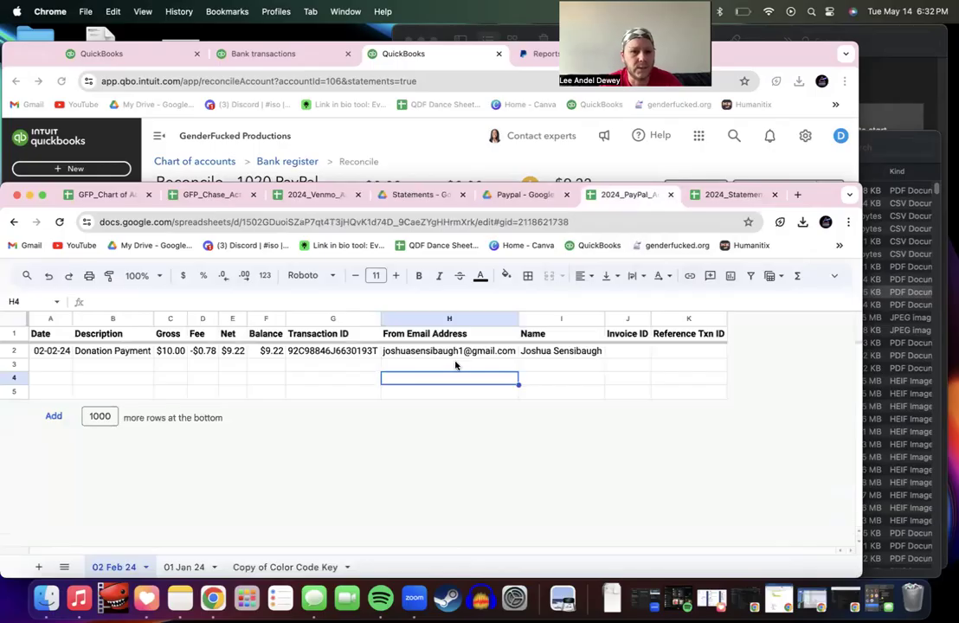
{"action": "left_click", "coordinate": [279, 567]}
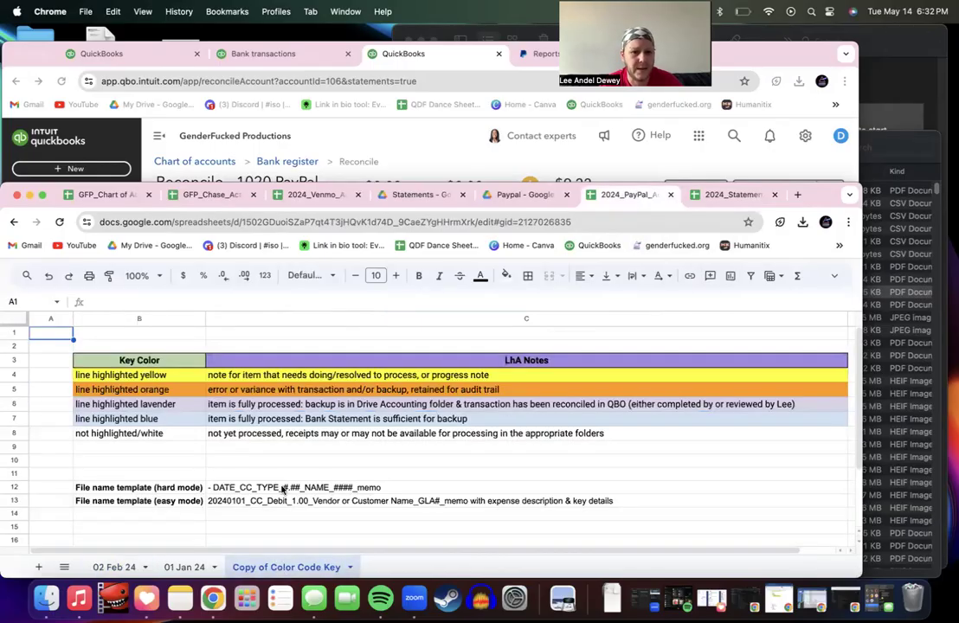
Step: Rename the 'Copy of Color Code Key' sheet to 'Color Code Key'
{"action": "double_click", "coordinate": [262, 567]}
{"action": "left_click", "coordinate": [270, 568]}
{"action": "type", "text": "\\"}
{"action": "key", "text": "BackSpace"}
{"action": "key", "text": "BackSpace"}
{"action": "key", "text": "BackSpace"}
{"action": "key", "text": "BackSpace"}
{"action": "key", "text": "BackSpace"}
{"action": "key", "text": "BackSpace"}
{"action": "key", "text": "BackSpace"}
{"action": "key", "text": "BackSpace"}
{"action": "key", "text": "BackSpace"}
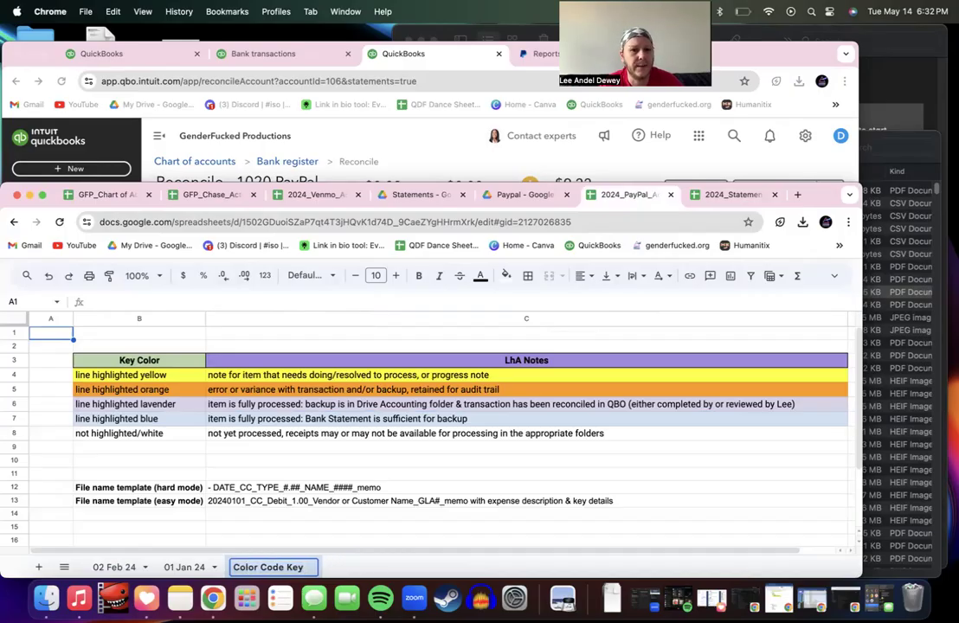
{"action": "left_click", "coordinate": [185, 565]}
{"action": "left_click", "coordinate": [244, 568]}
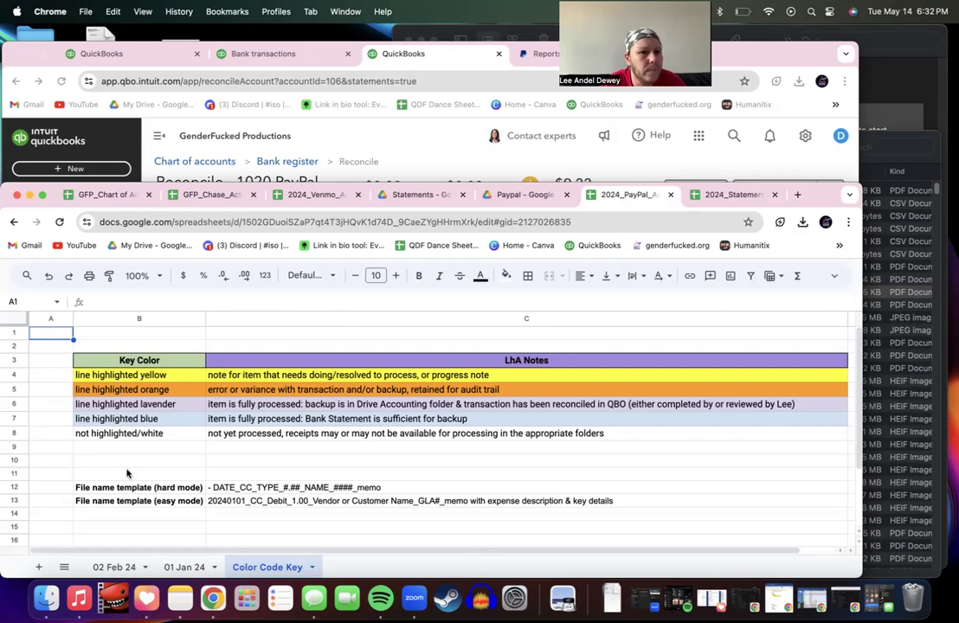
Step: Insert a row below row 5 and paste the lavender key row into new row 6
{"action": "right_click", "coordinate": [21, 392]}
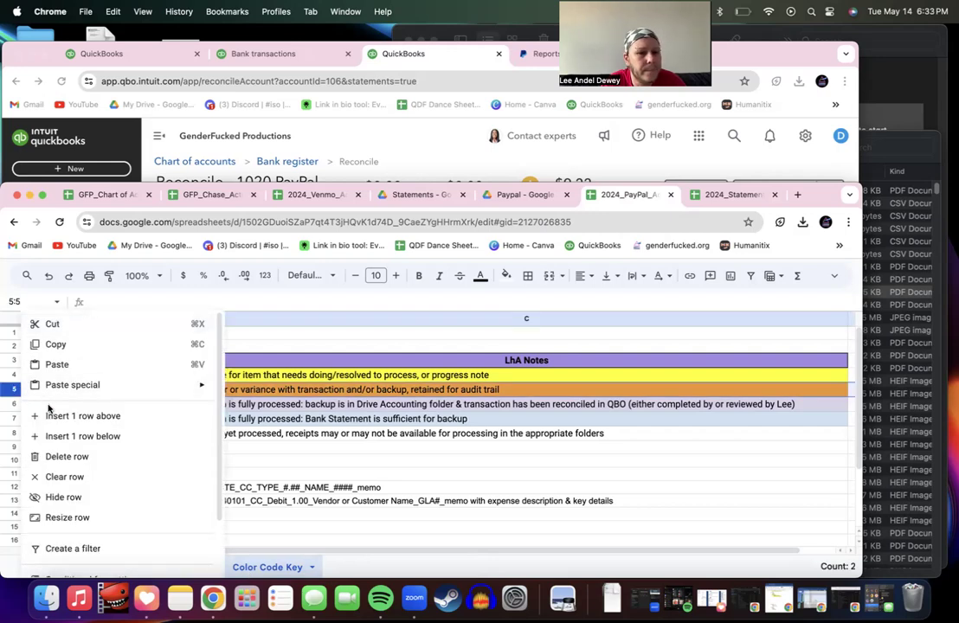
{"action": "left_click", "coordinate": [69, 437]}
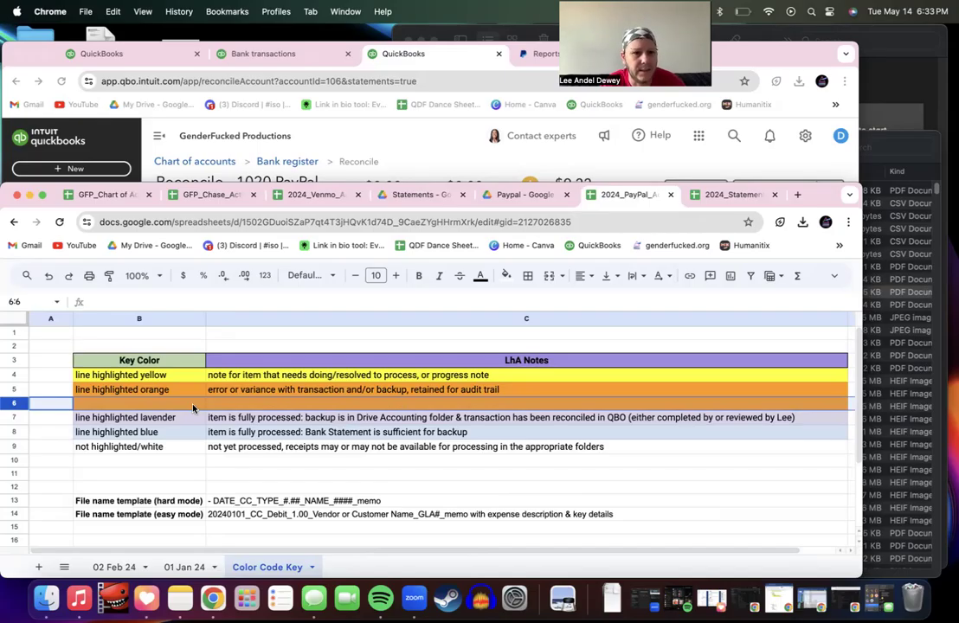
{"action": "left_click", "coordinate": [18, 419]}
{"action": "key", "text": "super+c"}
{"action": "left_click", "coordinate": [18, 402]}
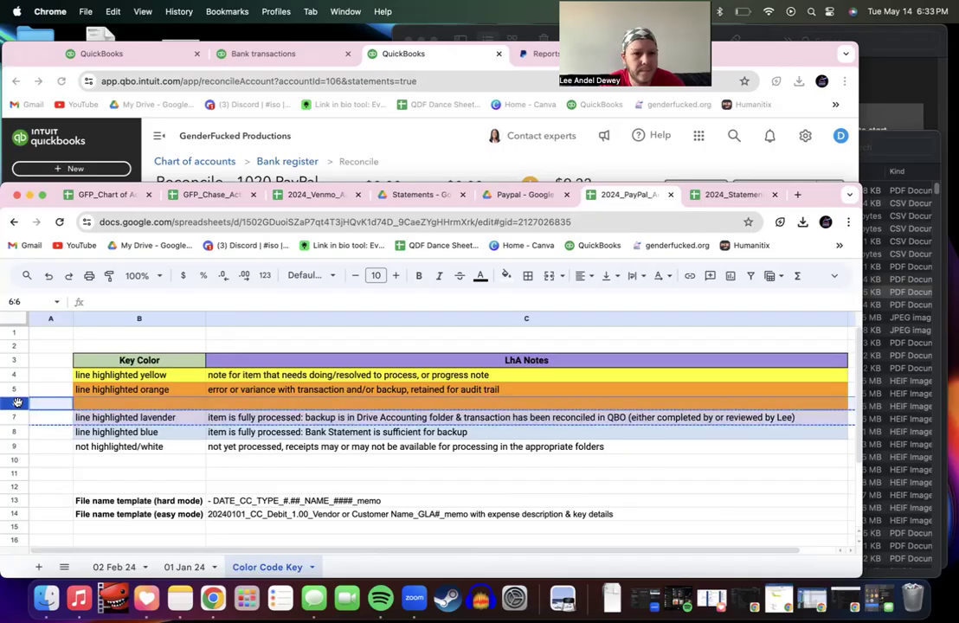
{"action": "key", "text": "super+v"}
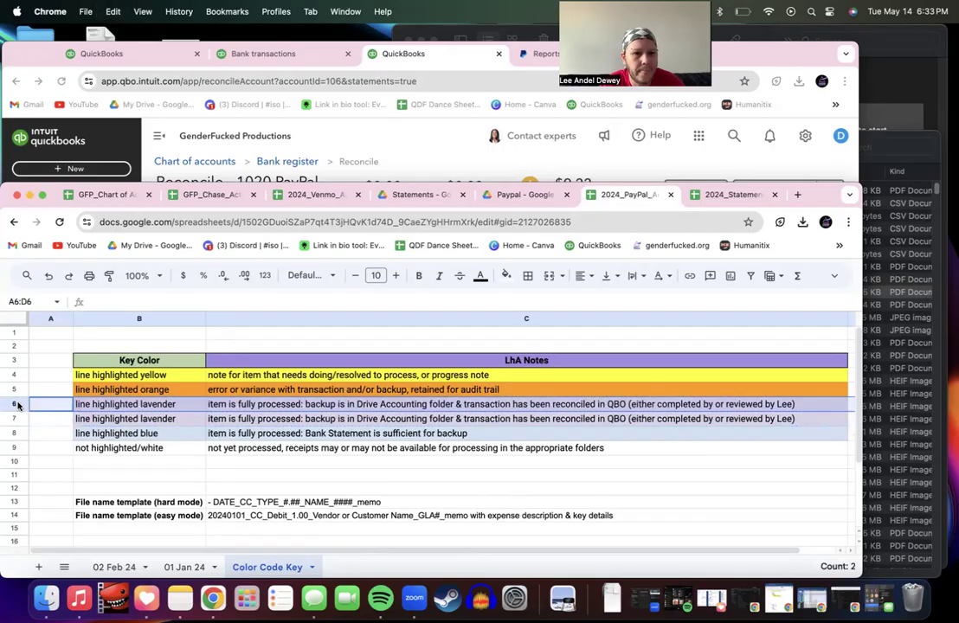
{"action": "left_click", "coordinate": [128, 406]}
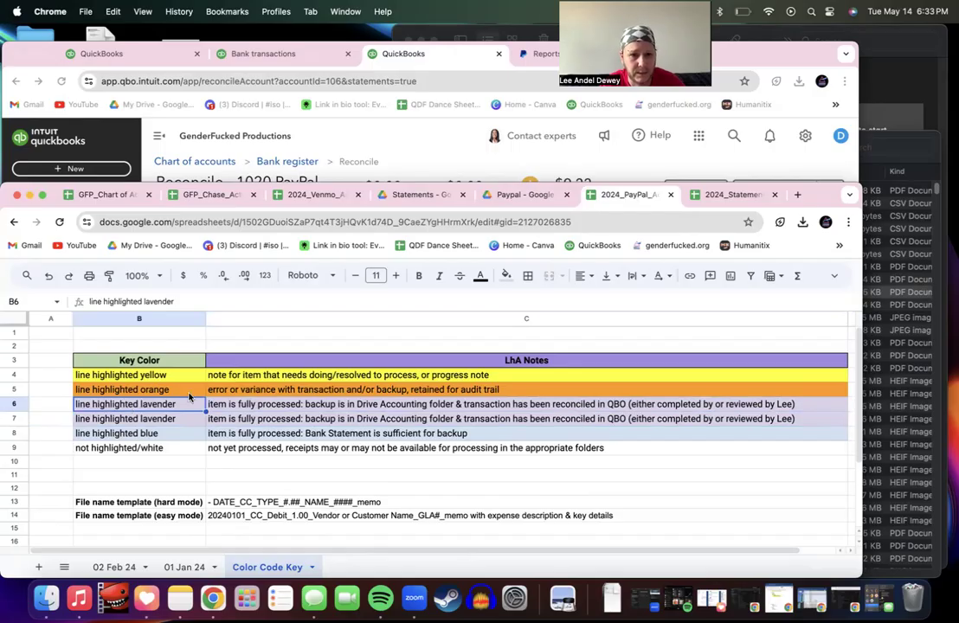
{"action": "left_click_drag", "start_coordinate": [128, 406], "coordinate": [301, 408]}
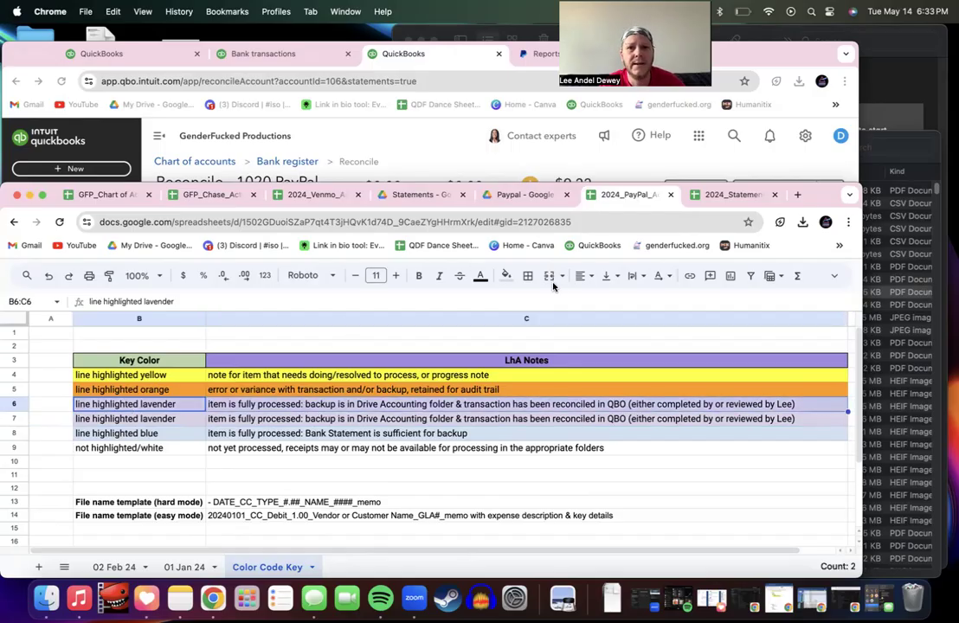
Step: Fill B6:C6 with bright green
{"action": "left_click", "coordinate": [506, 275]}
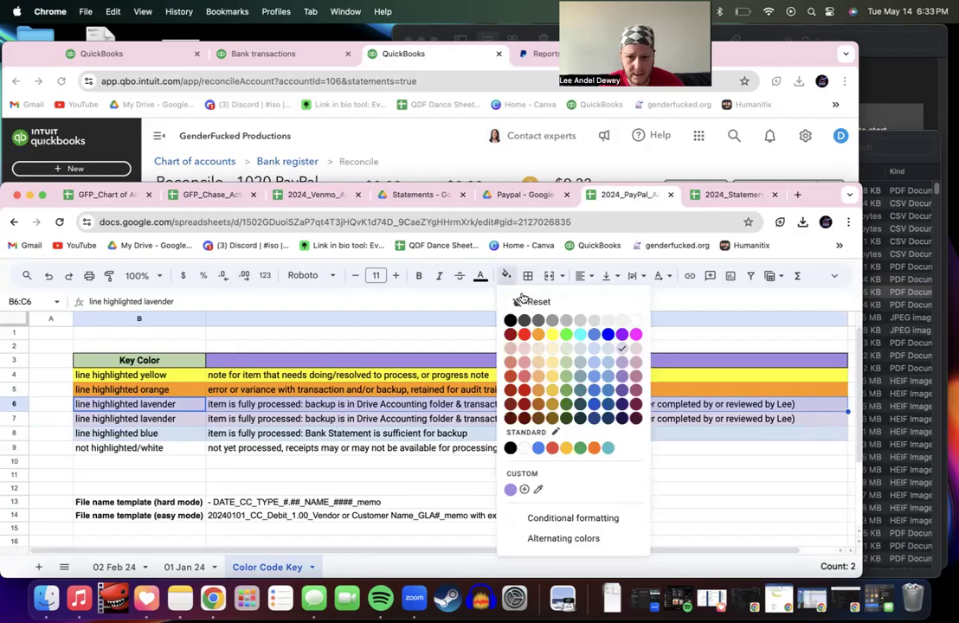
{"action": "left_click", "coordinate": [567, 349]}
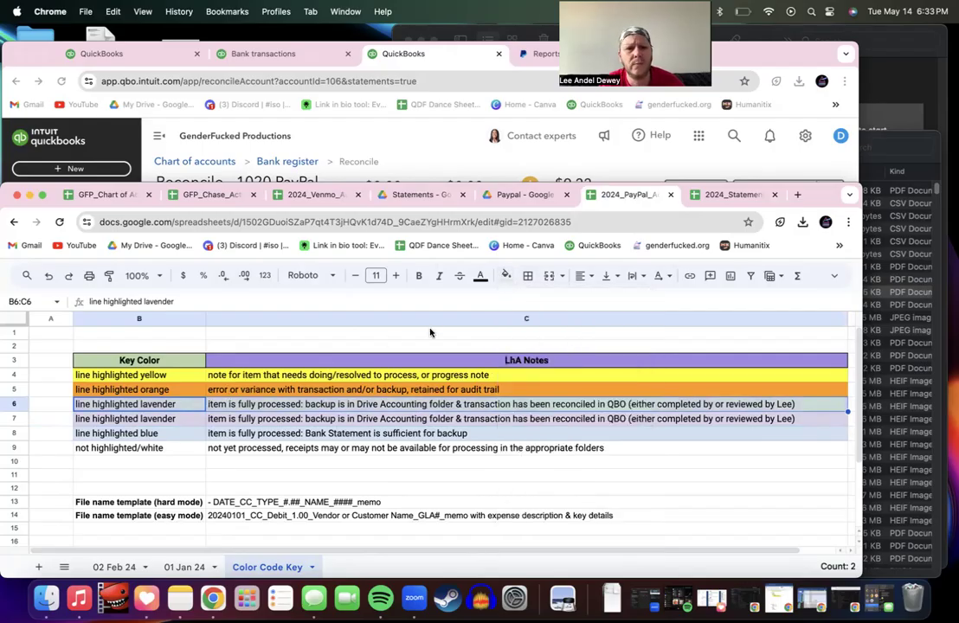
{"action": "left_click", "coordinate": [507, 275]}
{"action": "left_click", "coordinate": [560, 336]}
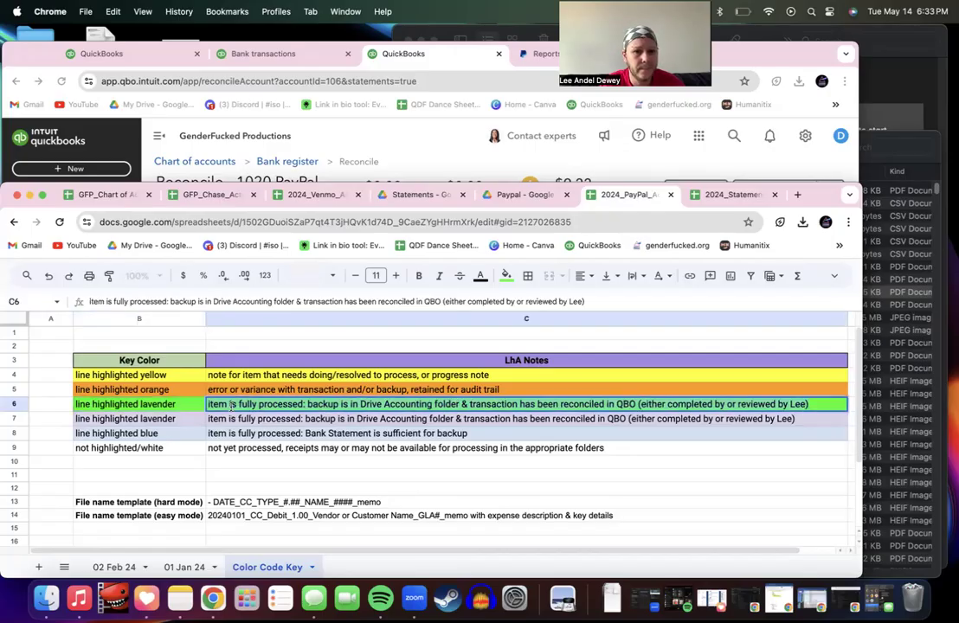
Step: Change the B6 label from 'lavender' to 'line highlighted lime'
{"action": "double_click", "coordinate": [149, 405]}
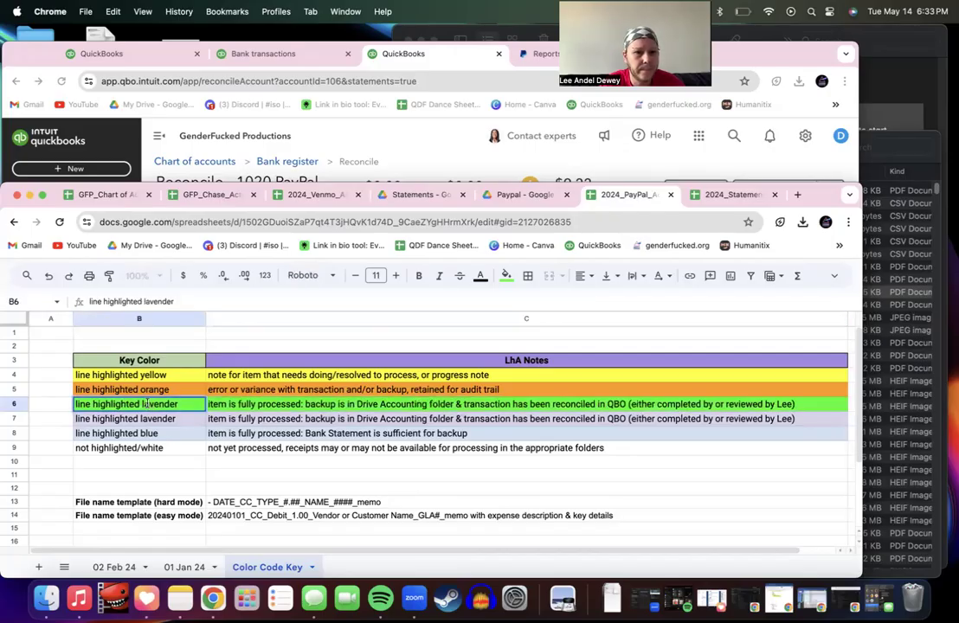
{"action": "key", "text": "BackSpace"}
{"action": "key", "text": "BackSpace"}
{"action": "key", "text": "BackSpace"}
{"action": "key", "text": "BackSpace"}
{"action": "key", "text": "BackSpace"}
{"action": "key", "text": "BackSpace"}
{"action": "key", "text": "BackSpace"}
{"action": "key", "text": "BackSpace"}
{"action": "type", "text": "lime"}
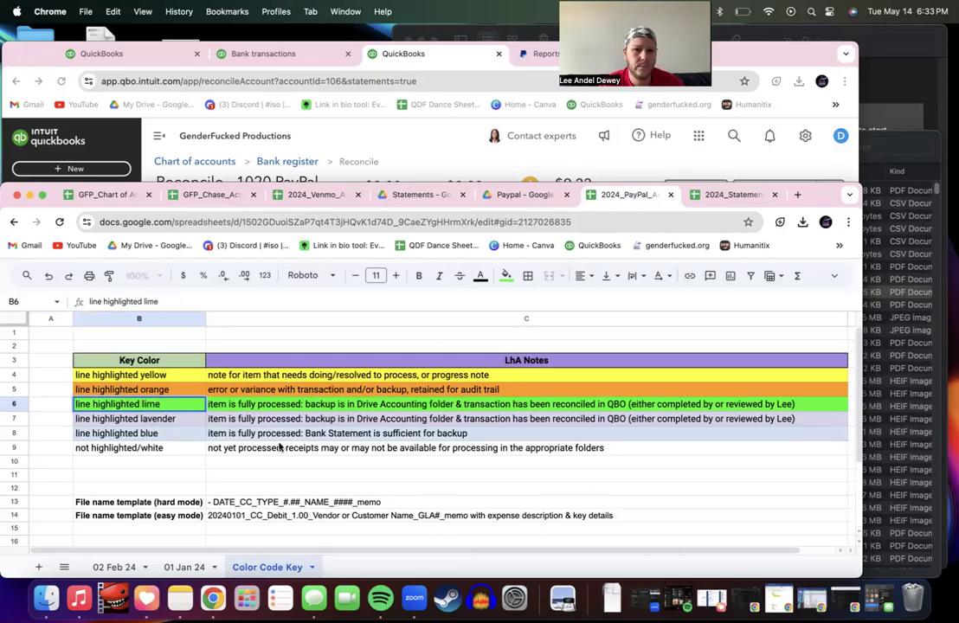
{"action": "left_click", "coordinate": [258, 407]}
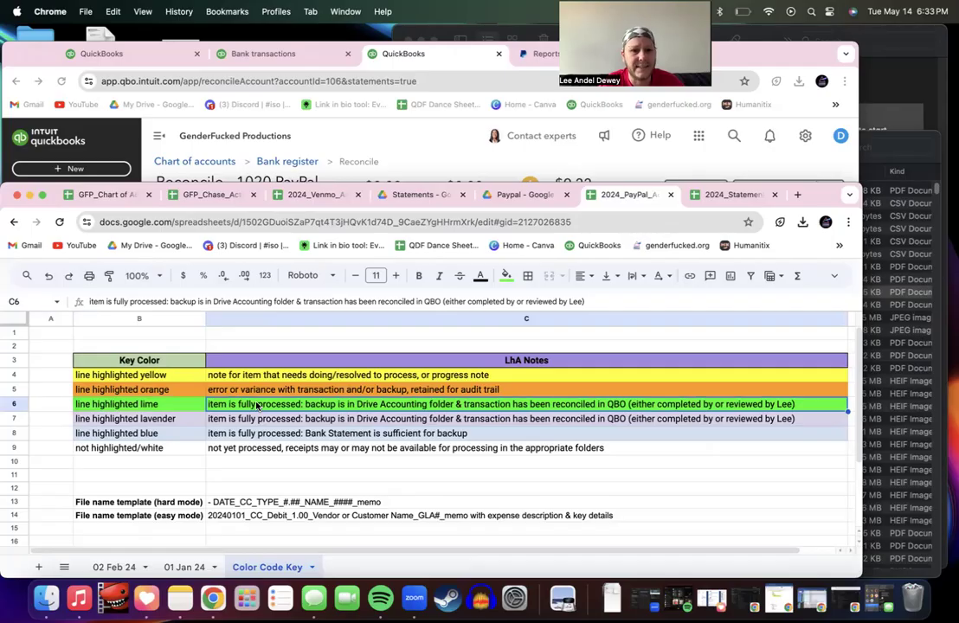
Step: Replace 'fully processed' in the C6 note with 'entered into QBO'
{"action": "double_click", "coordinate": [241, 404]}
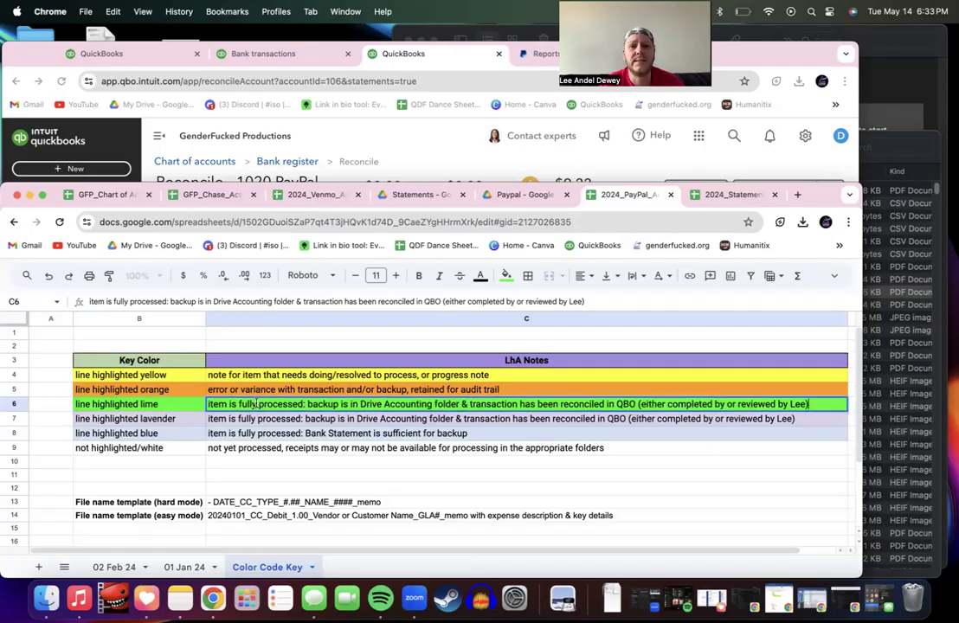
{"action": "left_click_drag", "start_coordinate": [241, 405], "coordinate": [303, 404]}
{"action": "type", "text": "entere"}
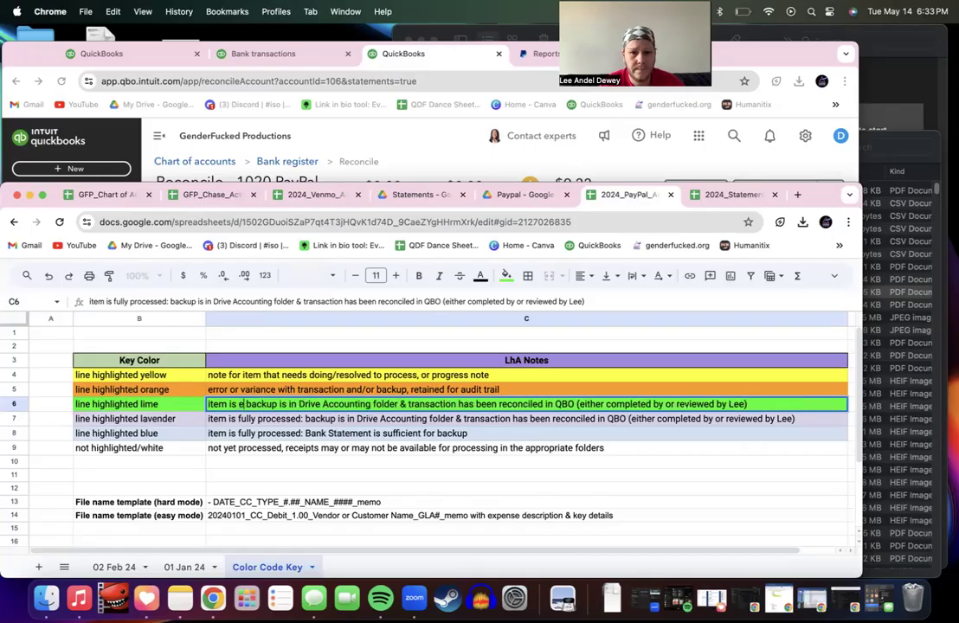
{"action": "type", "text": "d into quick"}
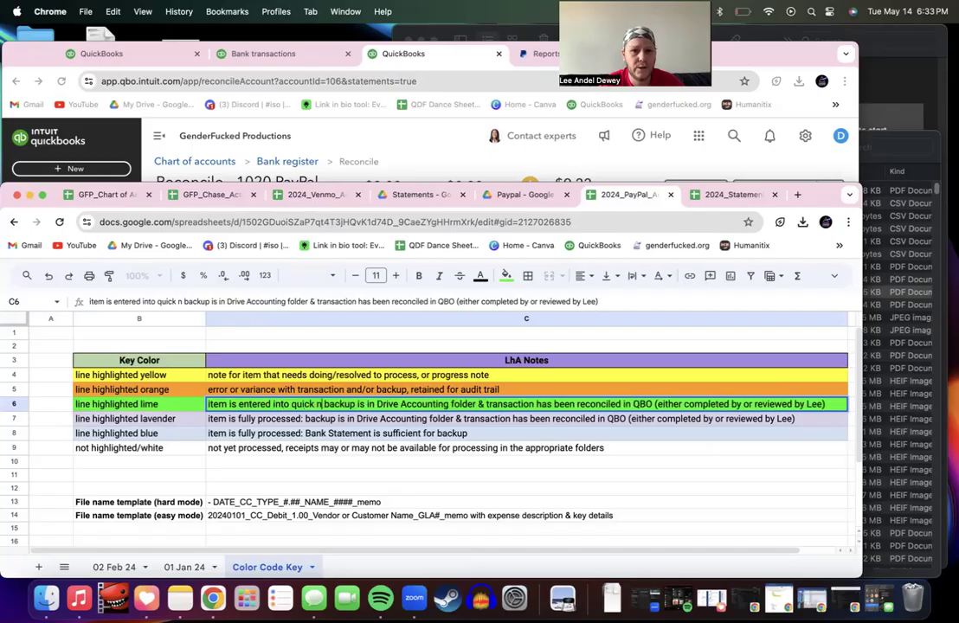
{"action": "type", "text": "n"}
{"action": "key", "text": "BackSpace"}
{"action": "key", "text": "BackSpace"}
{"action": "key", "text": "BackSpace"}
{"action": "key", "text": "BackSpace"}
{"action": "key", "text": "BackSpace"}
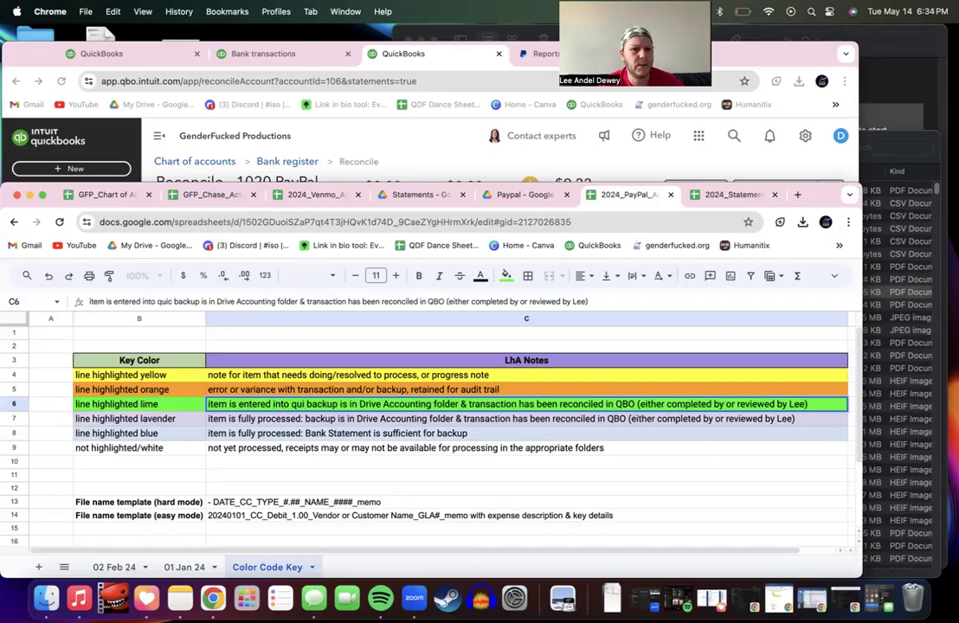
{"action": "type", "text": "bo"}
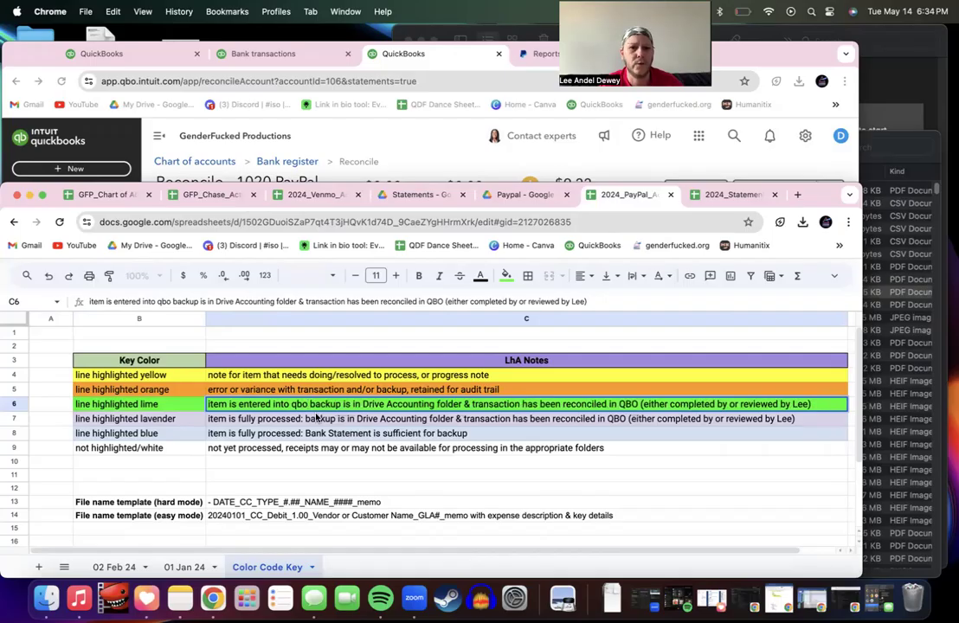
{"action": "key", "text": "BackSpace"}
{"action": "key", "text": "BackSpace"}
{"action": "key", "text": "BackSpace"}
{"action": "type", "text": "QB"}
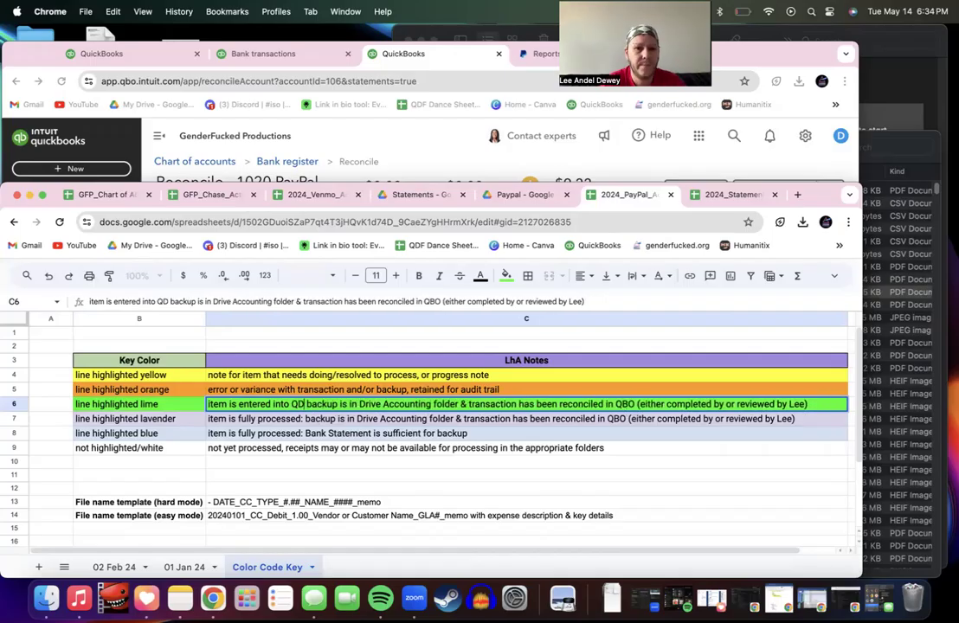
{"action": "type", "text": "O"}
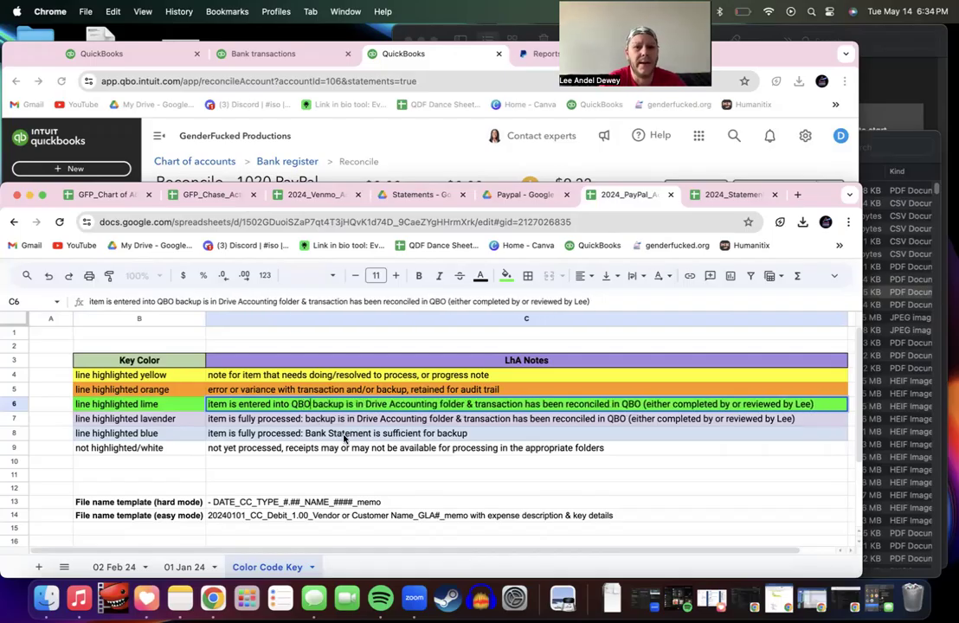
{"action": "type", "text": ";"}
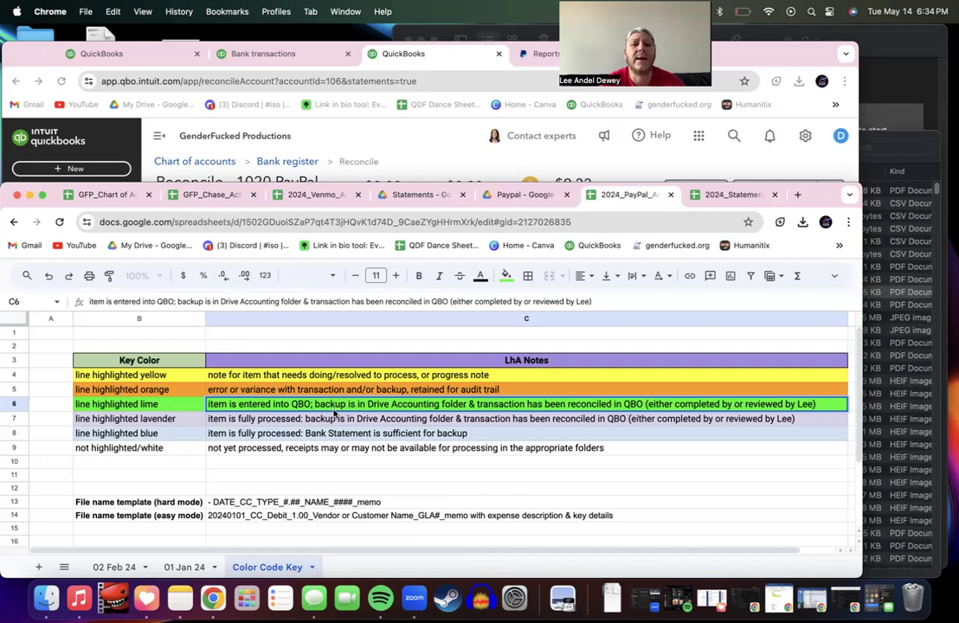
{"action": "left_click_drag", "start_coordinate": [368, 403], "coordinate": [818, 403]}
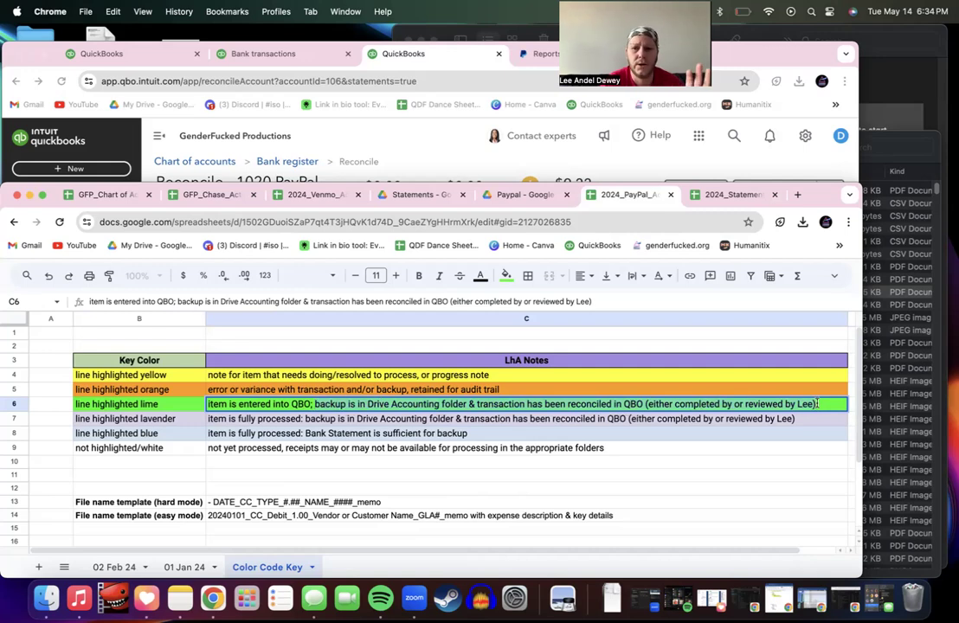
{"action": "type", "text": "but not recon"}
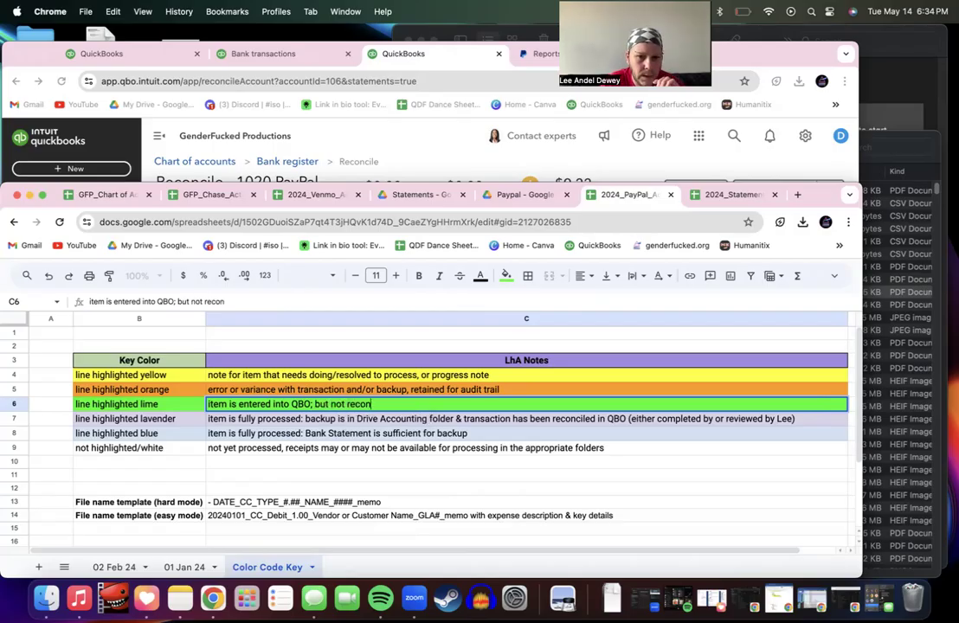
{"action": "key", "text": "Escape"}
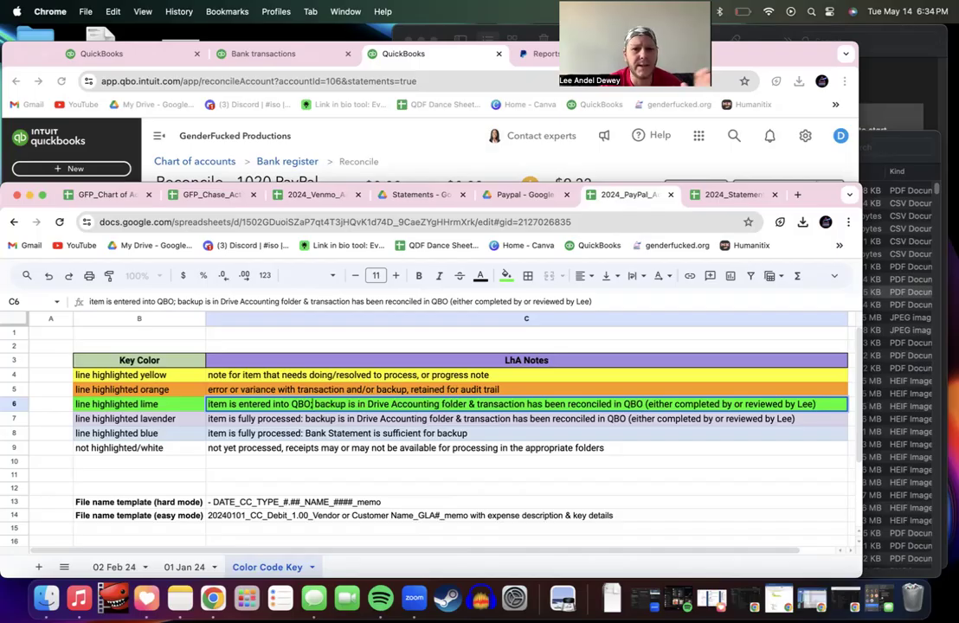
Step: Add '(but not reconciled) &' to the C6 note and delete the reconciliation clause
{"action": "key", "text": "BackSpace"}
{"action": "type", "text": ", but not reconciled"}
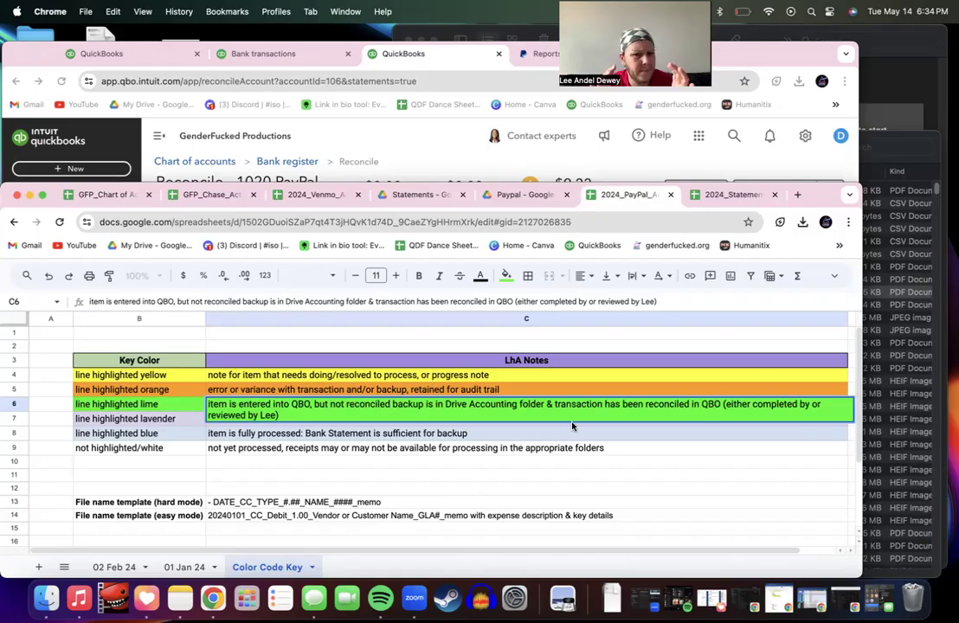
{"action": "type", "text": ")"}
{"action": "left_click", "coordinate": [312, 403]}
{"action": "type", "text": "("}
{"action": "key", "text": "BackSpace"}
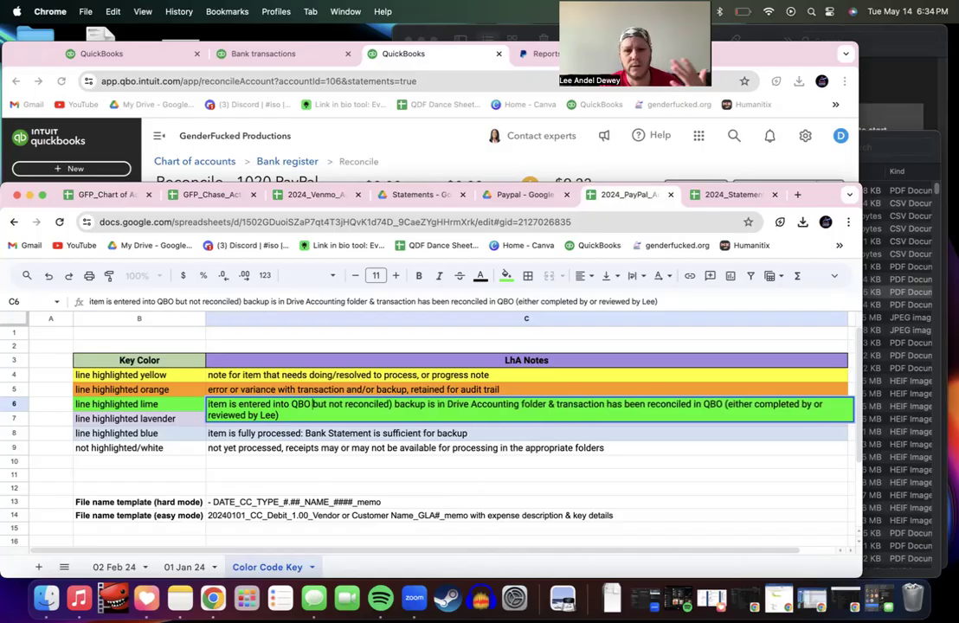
{"action": "type", "text": "("}
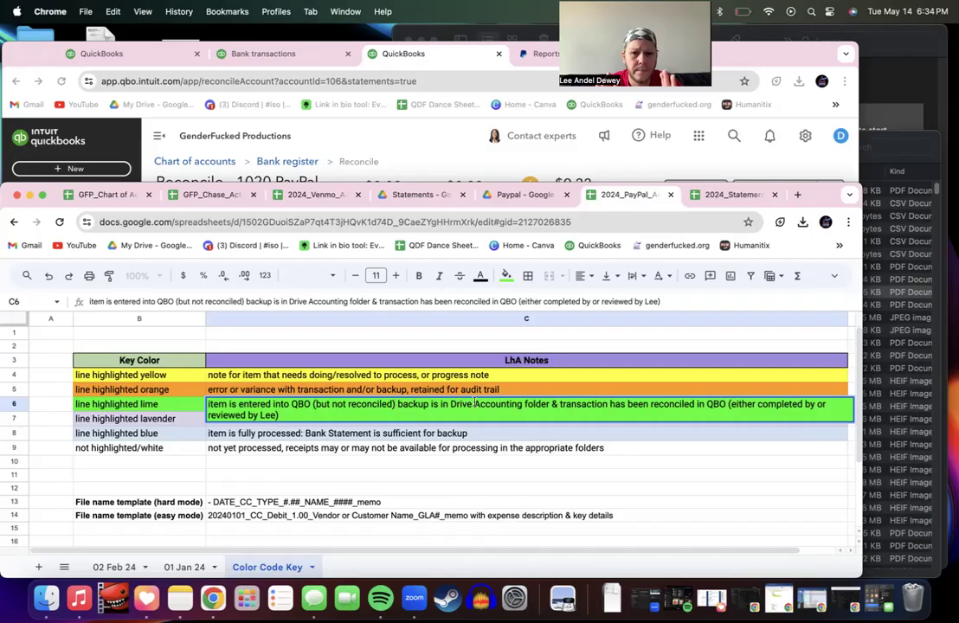
{"action": "type", "text": "&"}
{"action": "key", "text": "Left"}
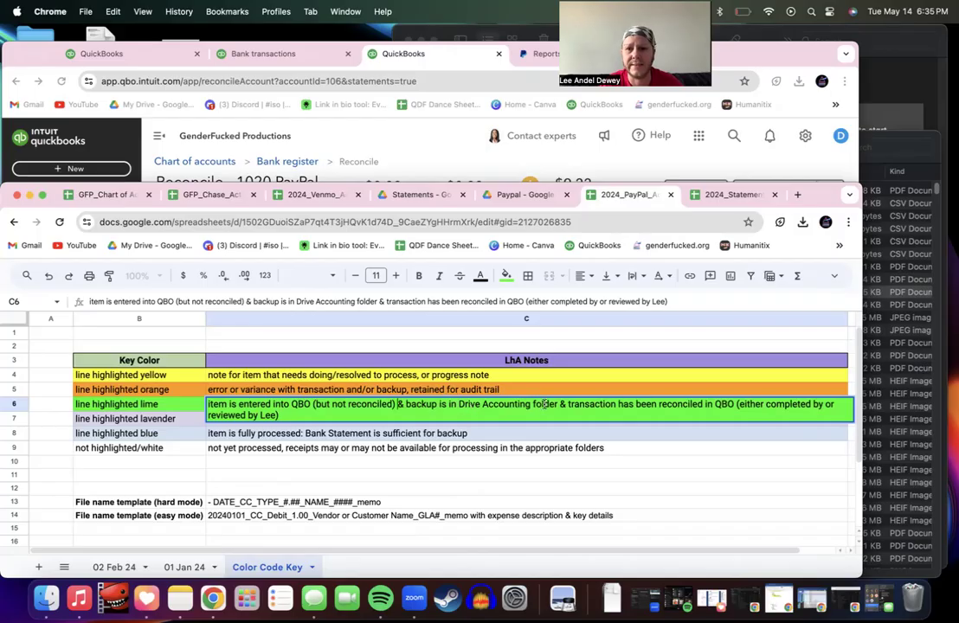
{"action": "key", "text": "BackSpace"}
{"action": "key", "text": "BackSpace"}
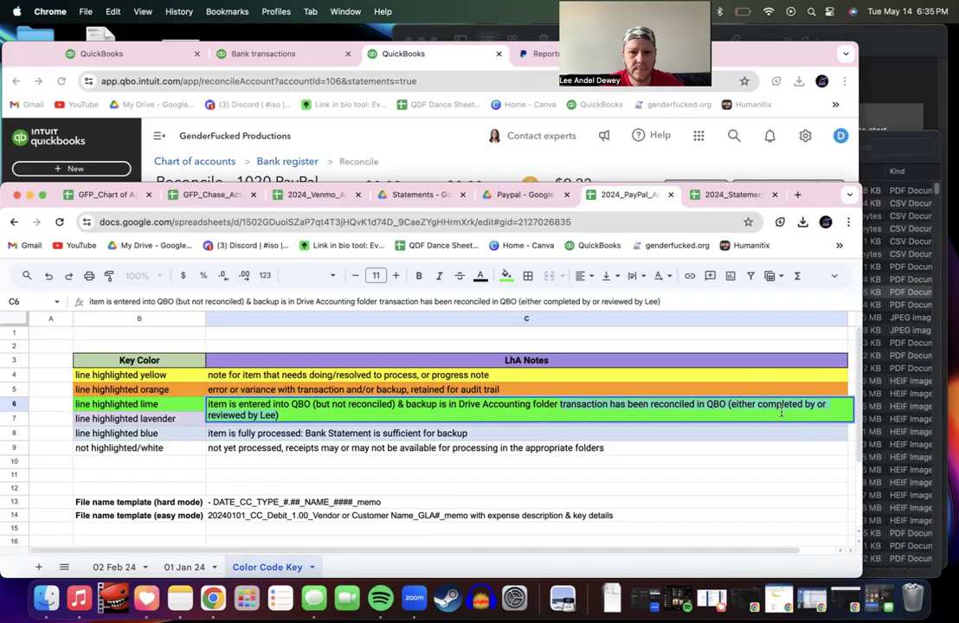
{"action": "key", "text": "BackSpace"}
{"action": "key", "text": "BackSpace"}
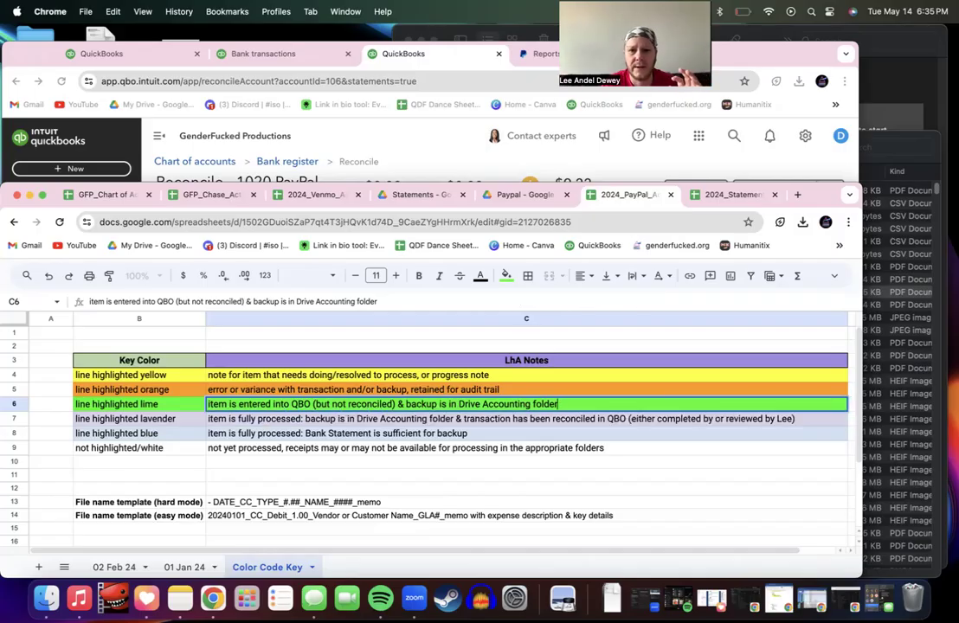
{"action": "left_click", "coordinate": [608, 385]}
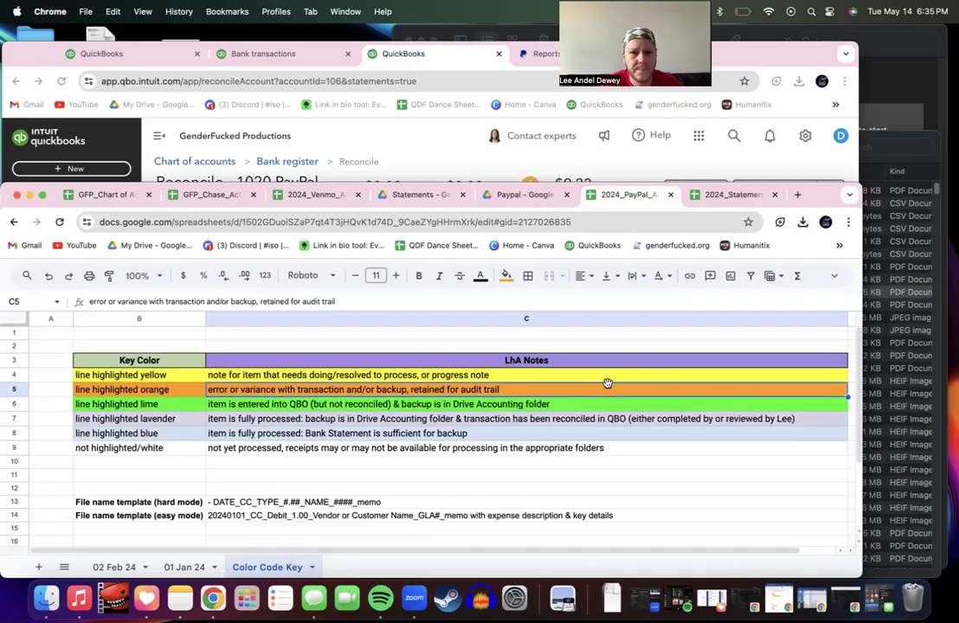
{"action": "double_click", "coordinate": [560, 404]}
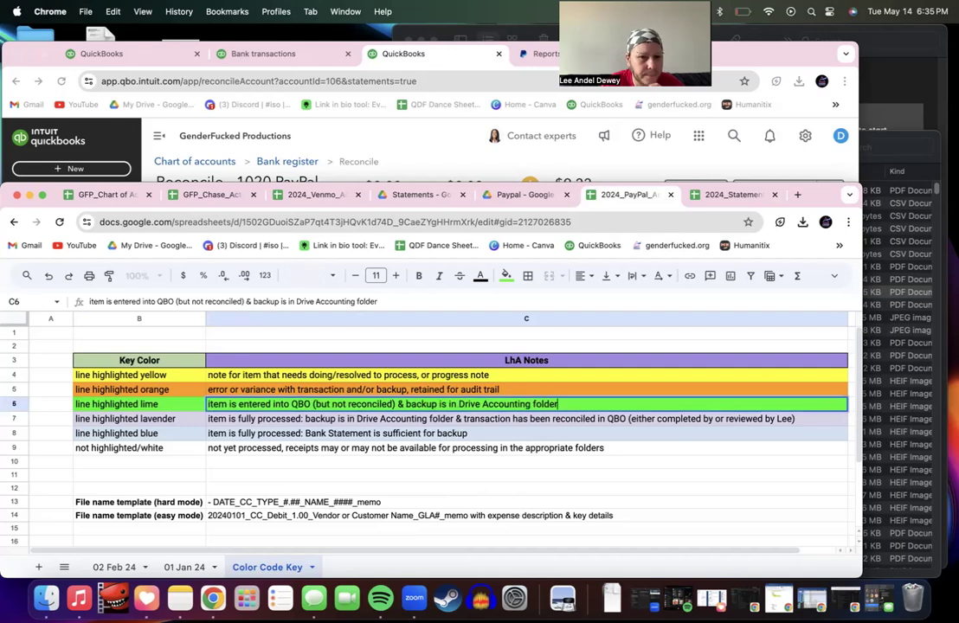
Step: Replace the reviewer's name at the end of the C7 lavender note with 'Admin'
{"action": "key", "text": "Return"}
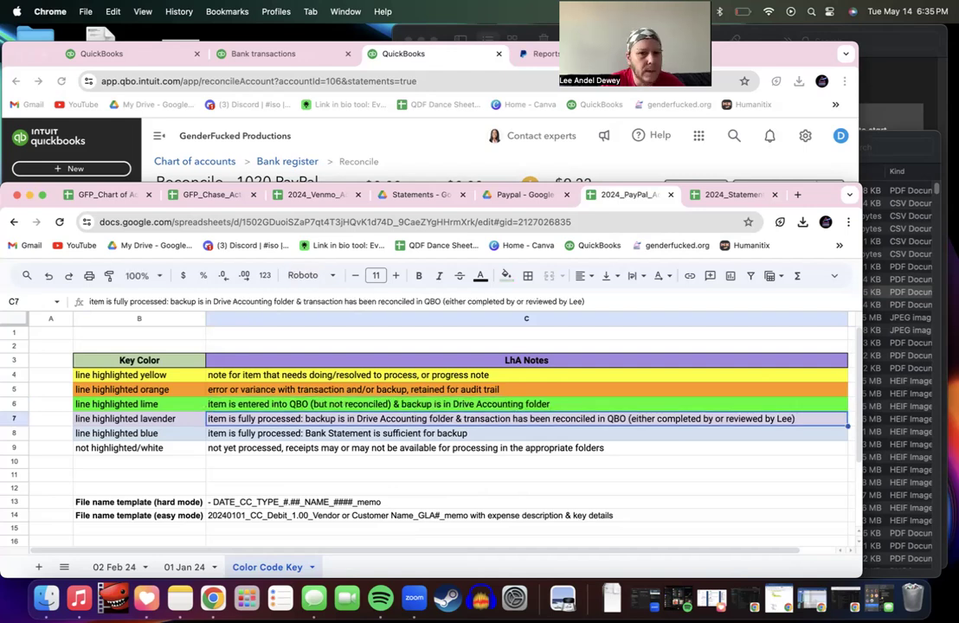
{"action": "left_click", "coordinate": [743, 11]}
{"action": "left_click", "coordinate": [730, 145]}
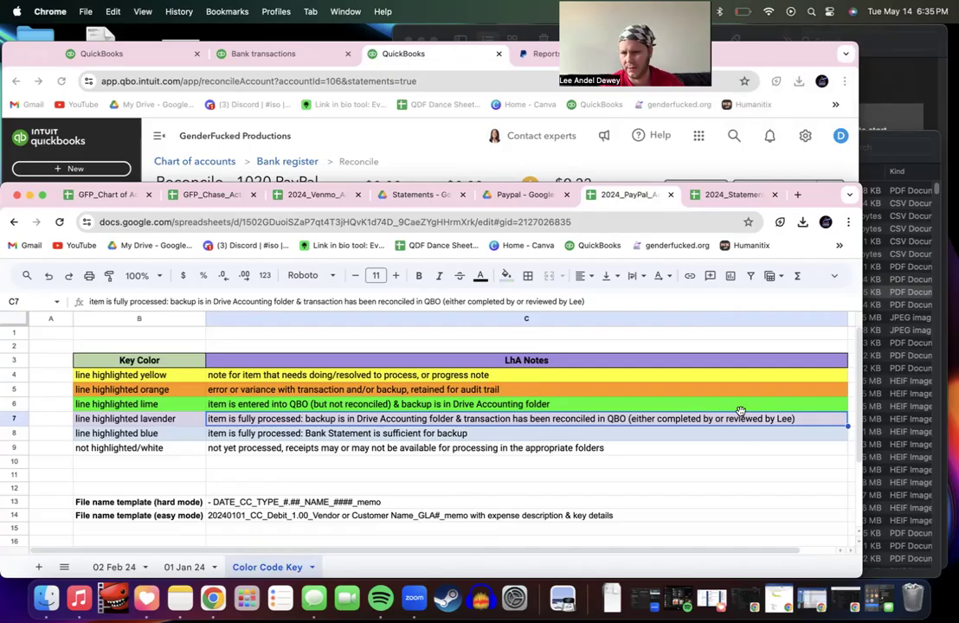
{"action": "double_click", "coordinate": [786, 421]}
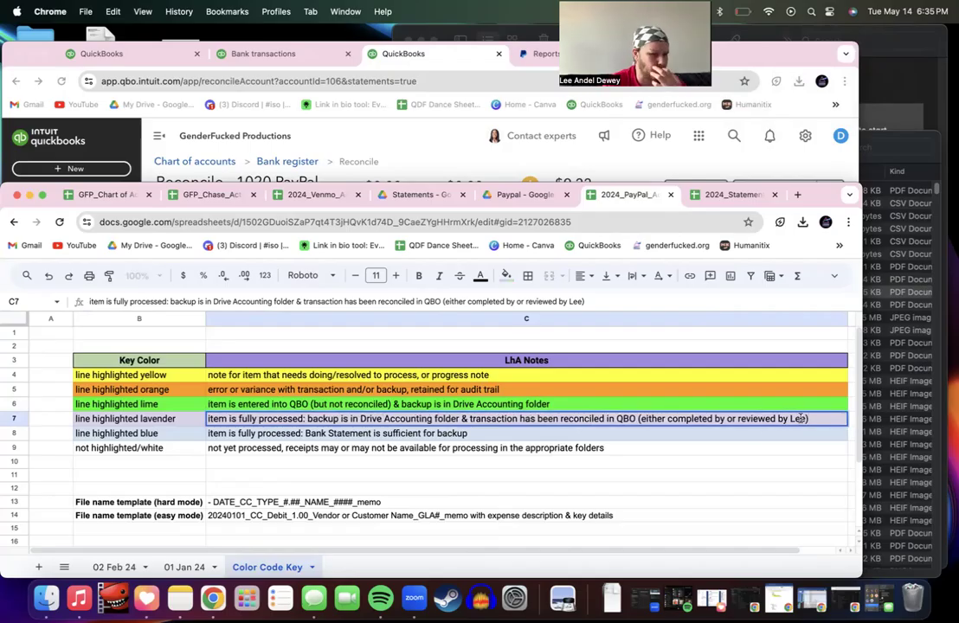
{"action": "key", "text": "BackSpace"}
{"action": "key", "text": "BackSpace"}
{"action": "key", "text": "BackSpace"}
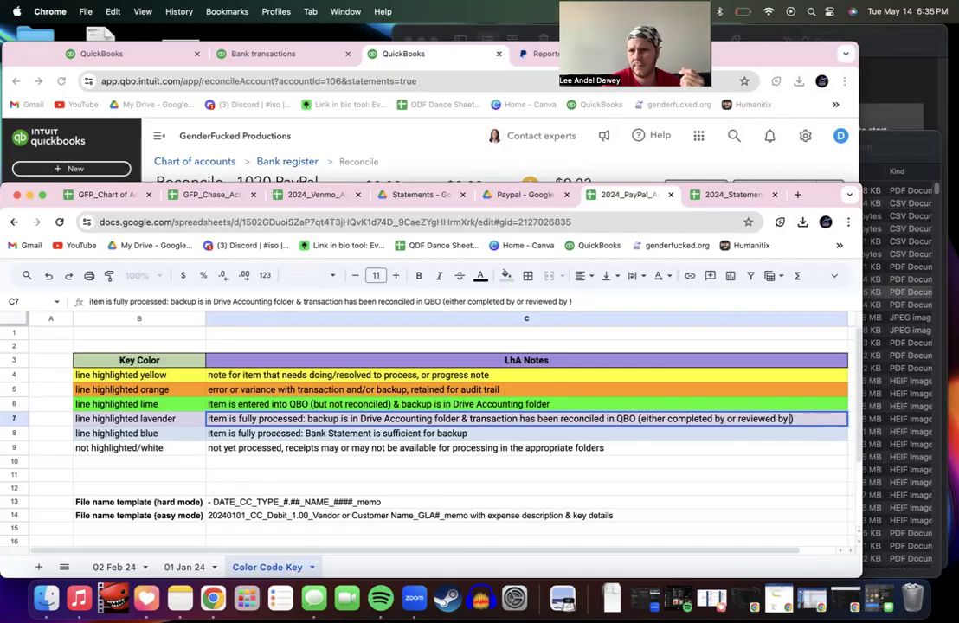
{"action": "type", "text": "Admin"}
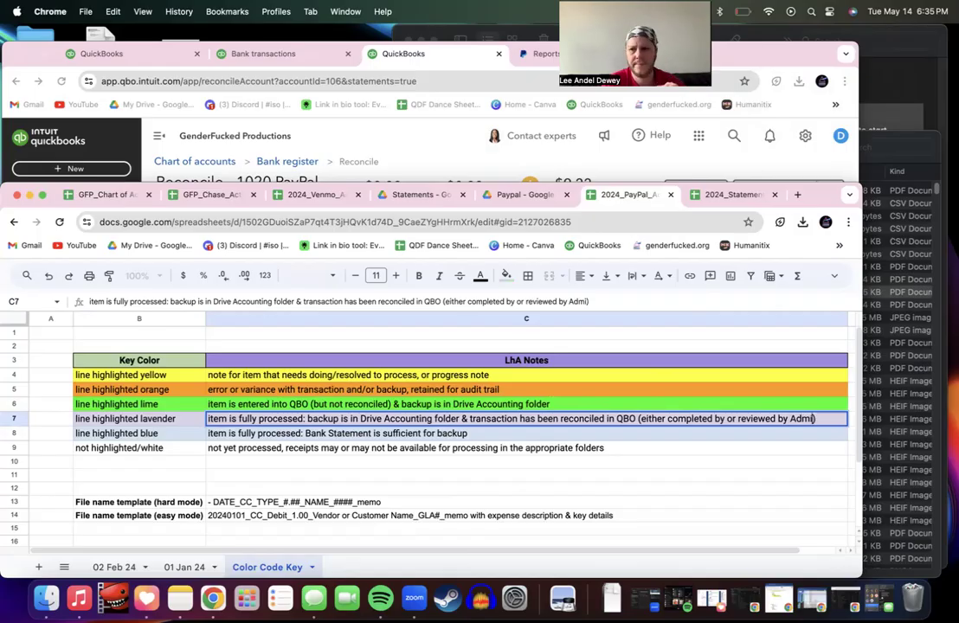
{"action": "left_click", "coordinate": [594, 405]}
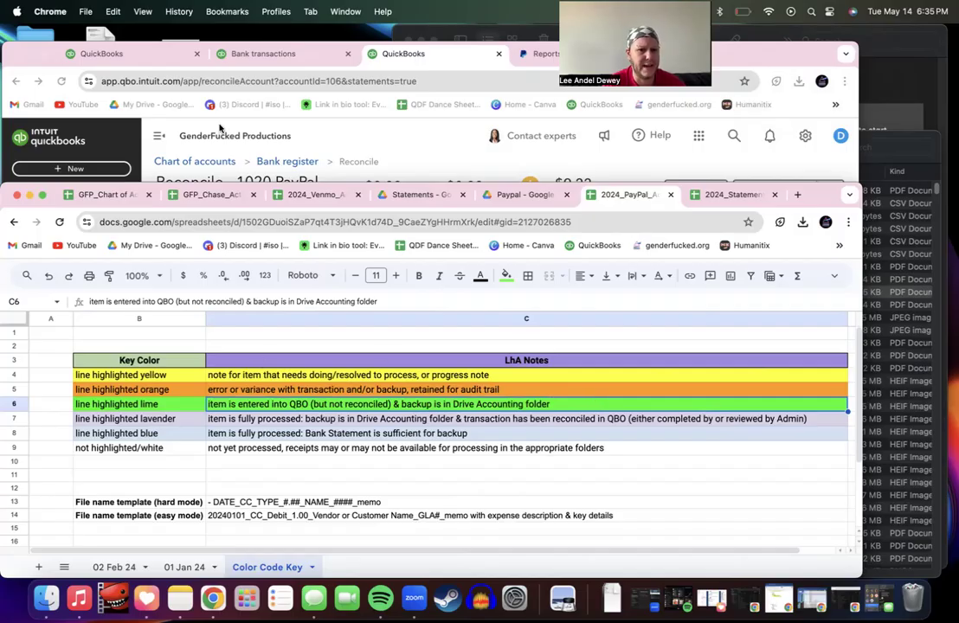
Step: Fill the $10.00 donation row 2 on the 02 Feb 24 sheet green
{"action": "left_click", "coordinate": [119, 567]}
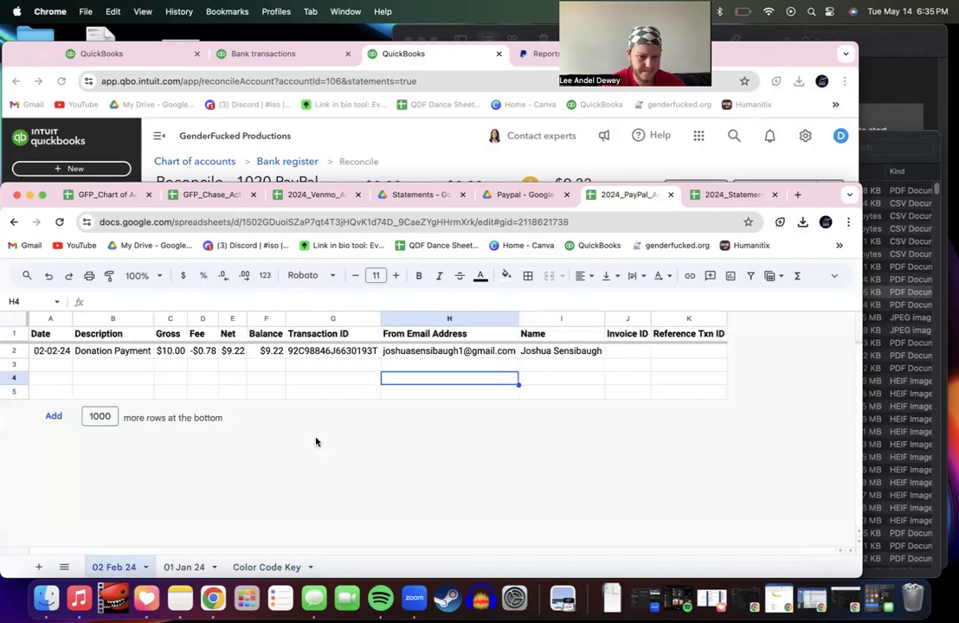
{"action": "left_click", "coordinate": [24, 348]}
{"action": "left_click", "coordinate": [505, 275]}
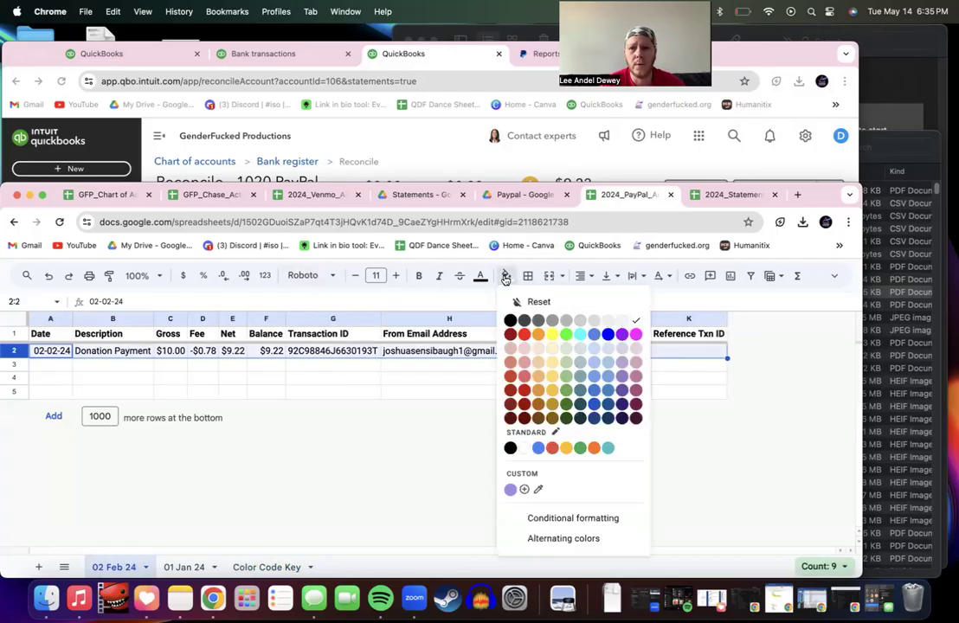
{"action": "left_click", "coordinate": [506, 277]}
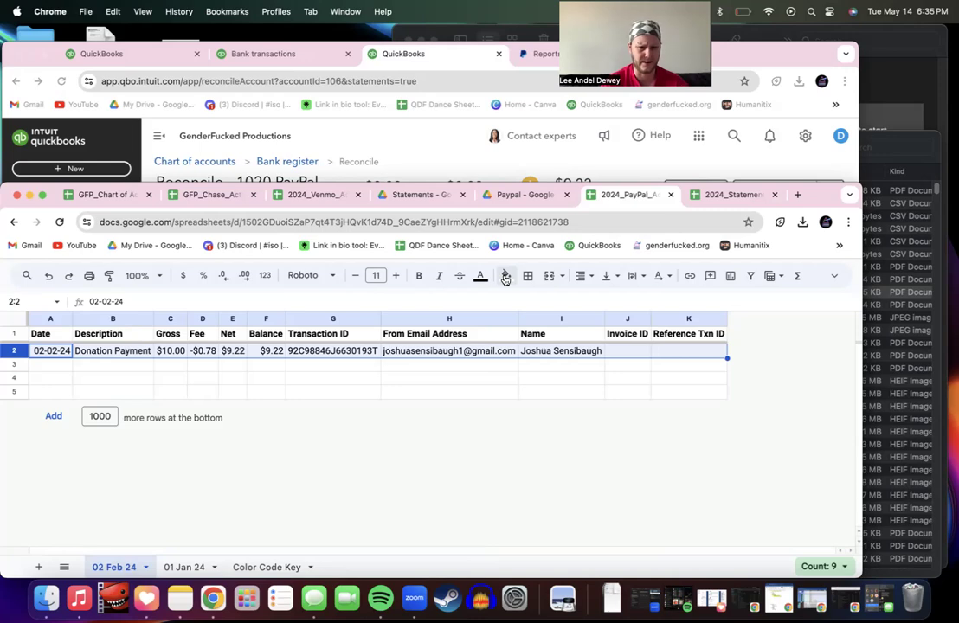
{"action": "left_click", "coordinate": [506, 277]}
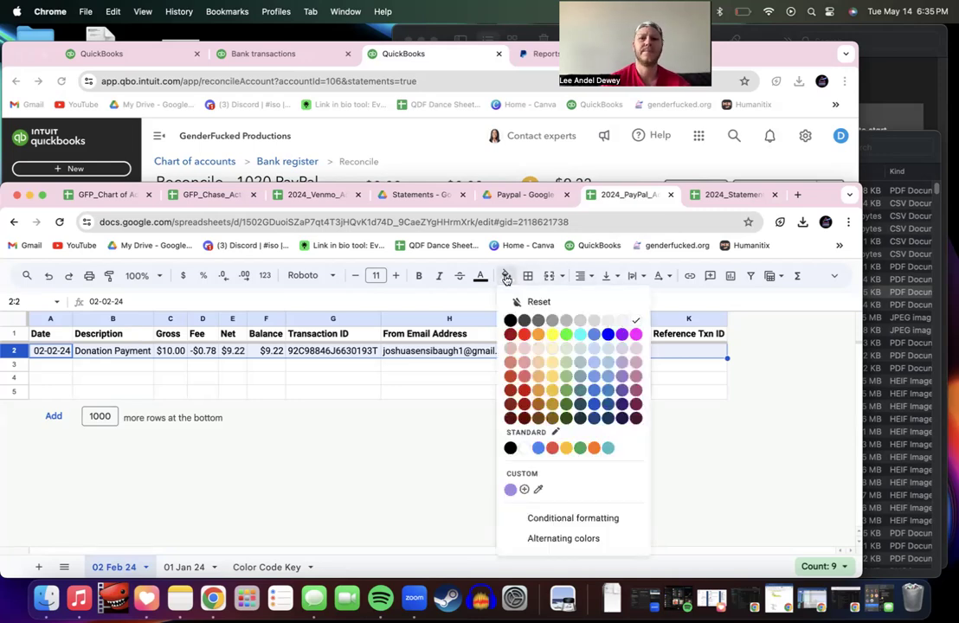
{"action": "left_click", "coordinate": [567, 334]}
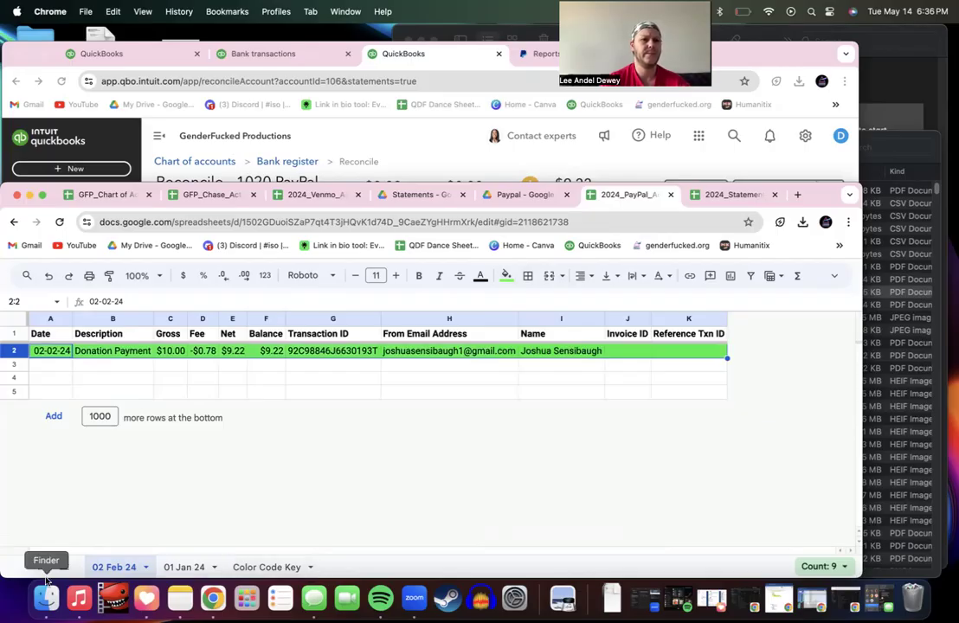
Step: Delete the empty rows 3-5 below the donation
{"action": "left_click", "coordinate": [14, 393]}
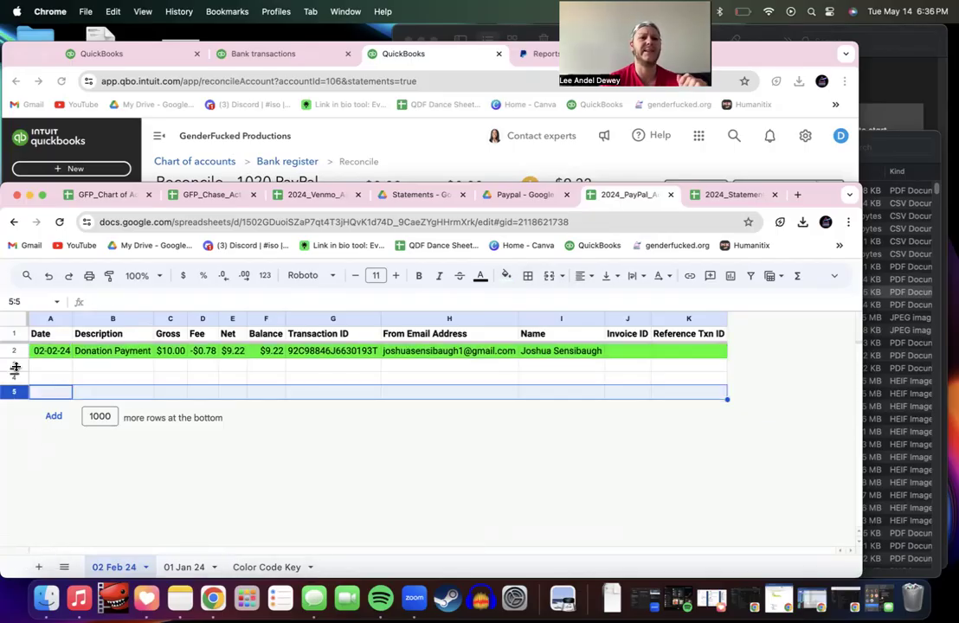
{"action": "left_click", "coordinate": [15, 365], "text": "shift"}
{"action": "right_click", "coordinate": [15, 378]}
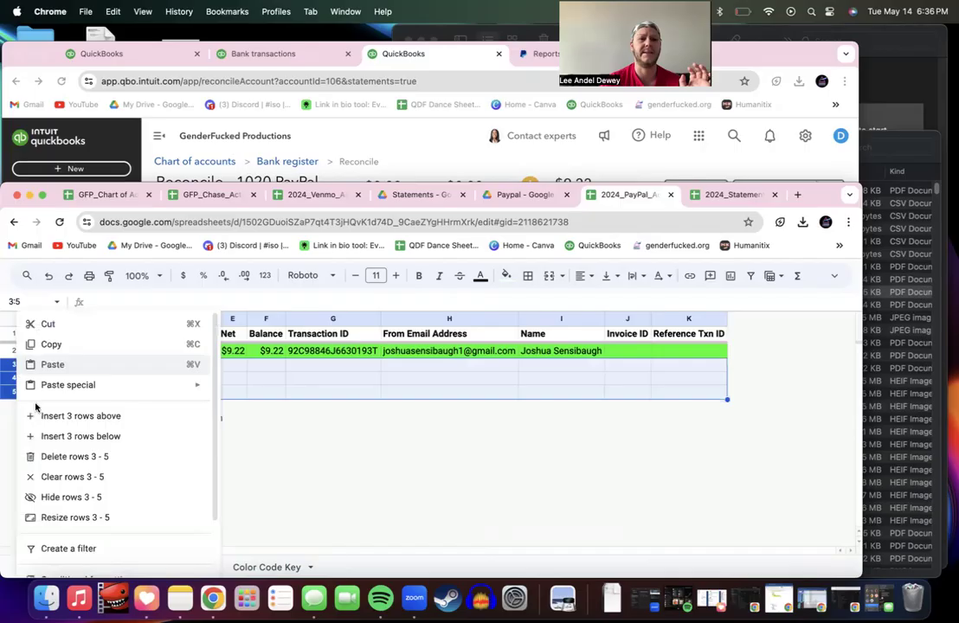
{"action": "left_click", "coordinate": [60, 456]}
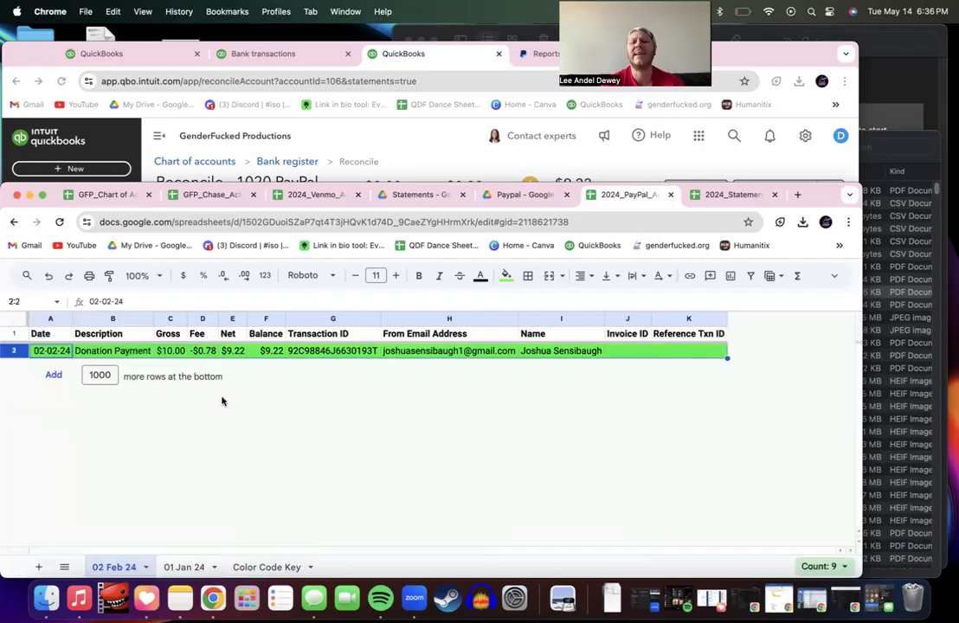
{"action": "left_click", "coordinate": [299, 352]}
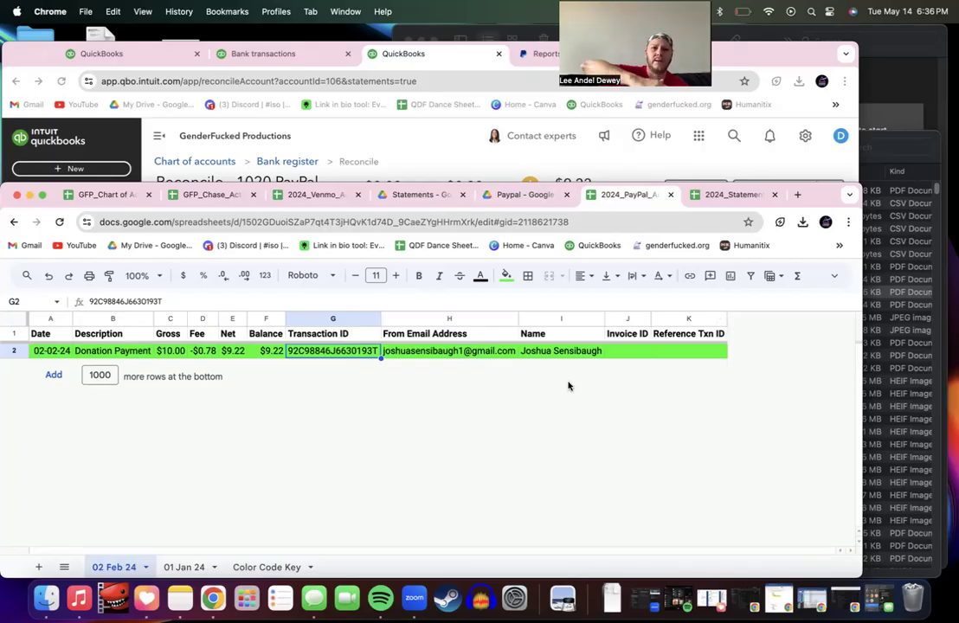
Step: Check off the $9.22 donation deposit on the February 1020 PayPal reconciliation
{"action": "left_click_drag", "start_coordinate": [539, 182], "coordinate": [528, 343]}
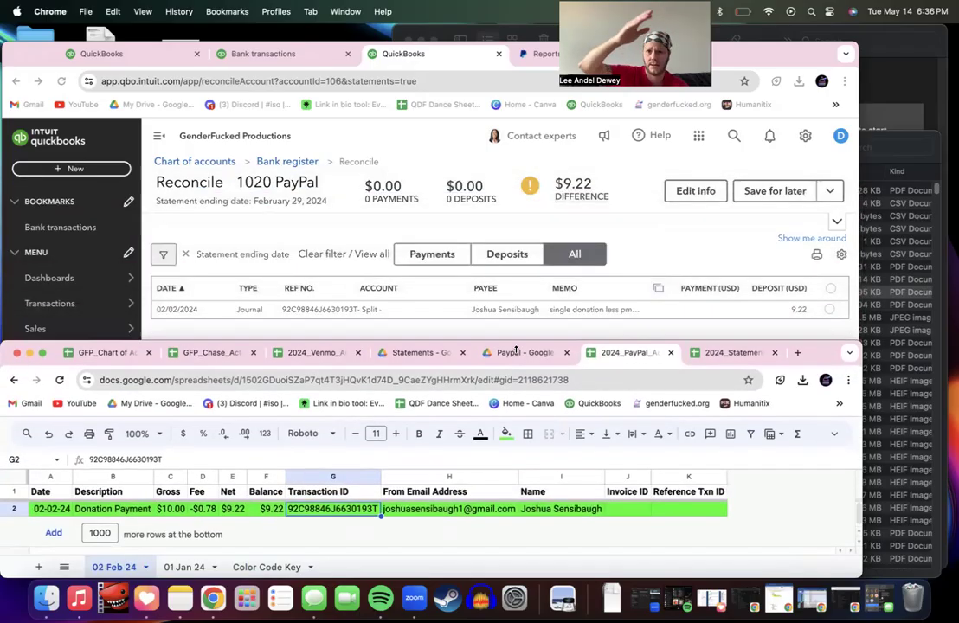
{"action": "left_click", "coordinate": [511, 333]}
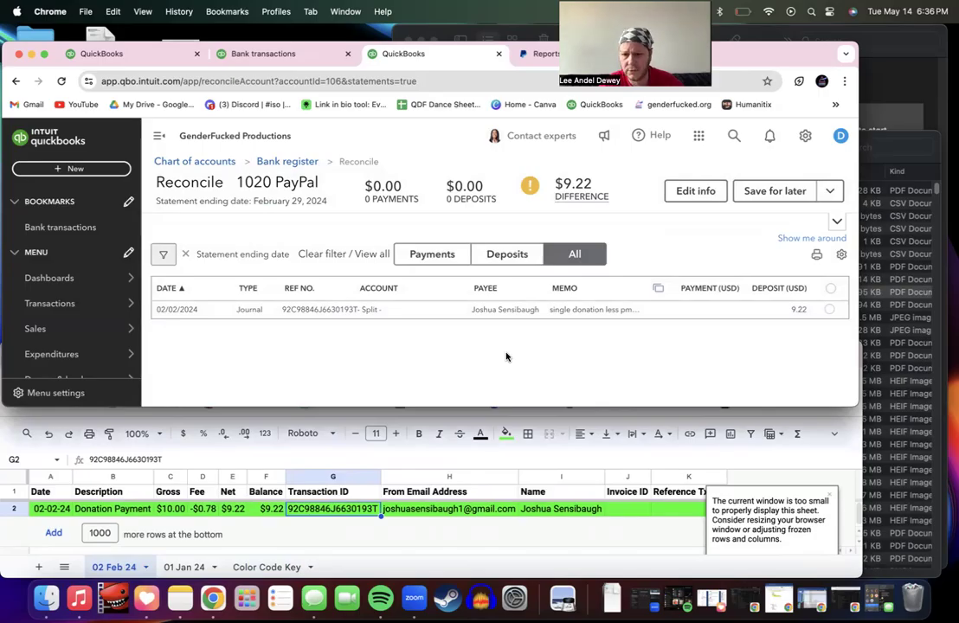
{"action": "left_click", "coordinate": [838, 222]}
{"action": "left_click", "coordinate": [827, 295]}
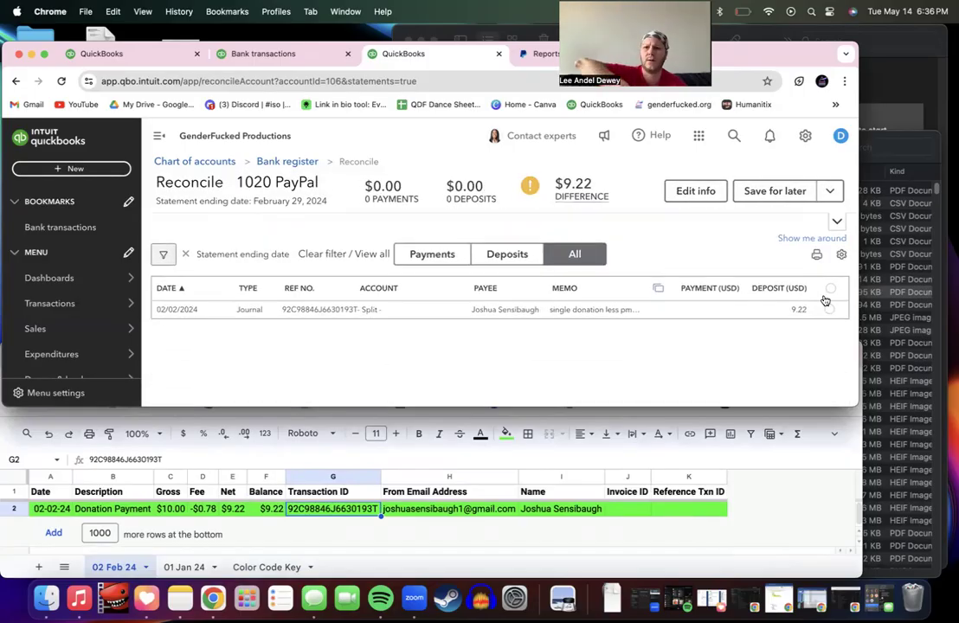
{"action": "left_click", "coordinate": [821, 437]}
{"action": "left_click", "coordinate": [834, 435]}
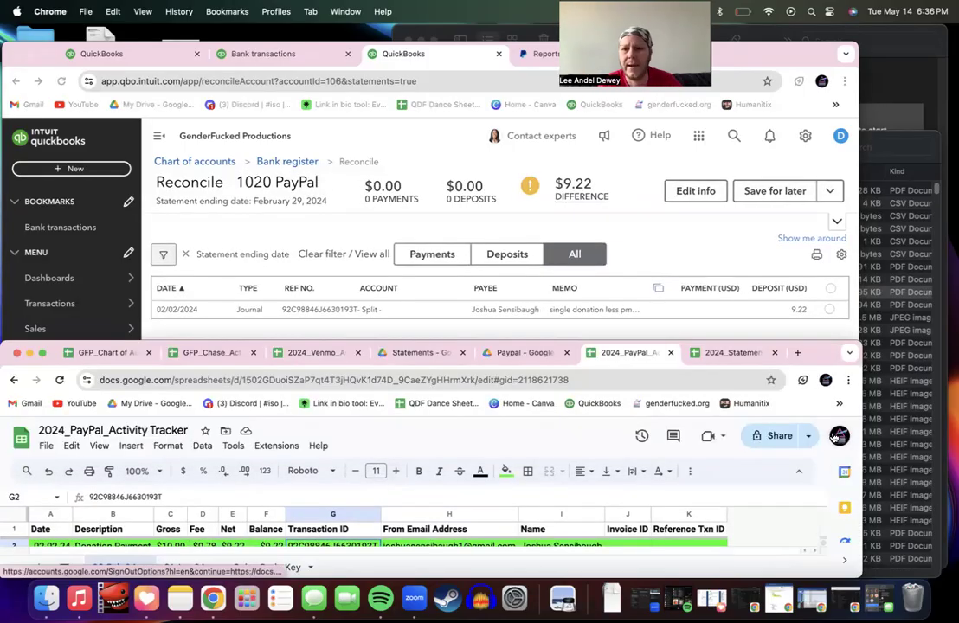
{"action": "left_click", "coordinate": [804, 475]}
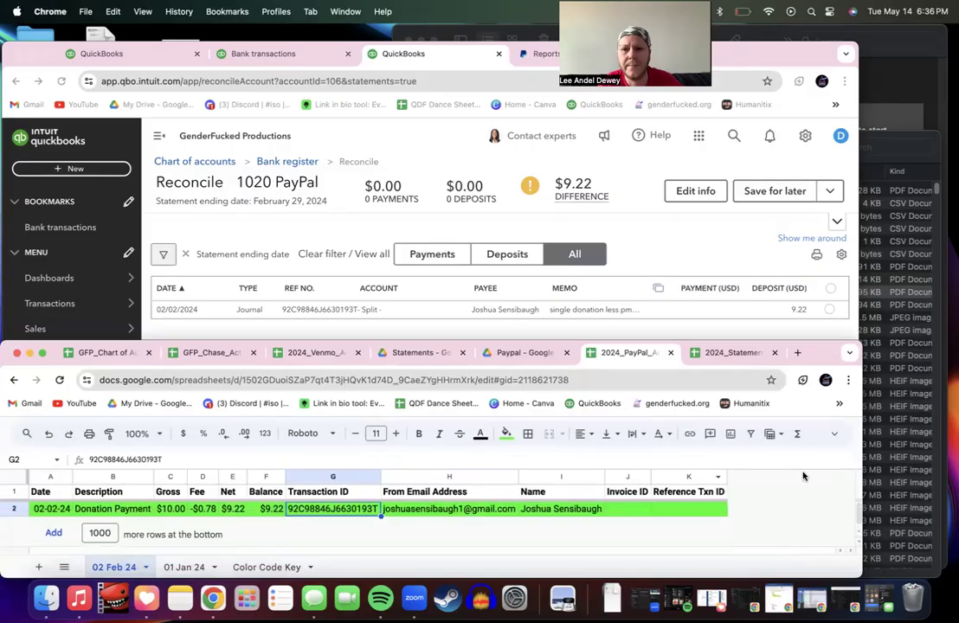
{"action": "left_click", "coordinate": [667, 243]}
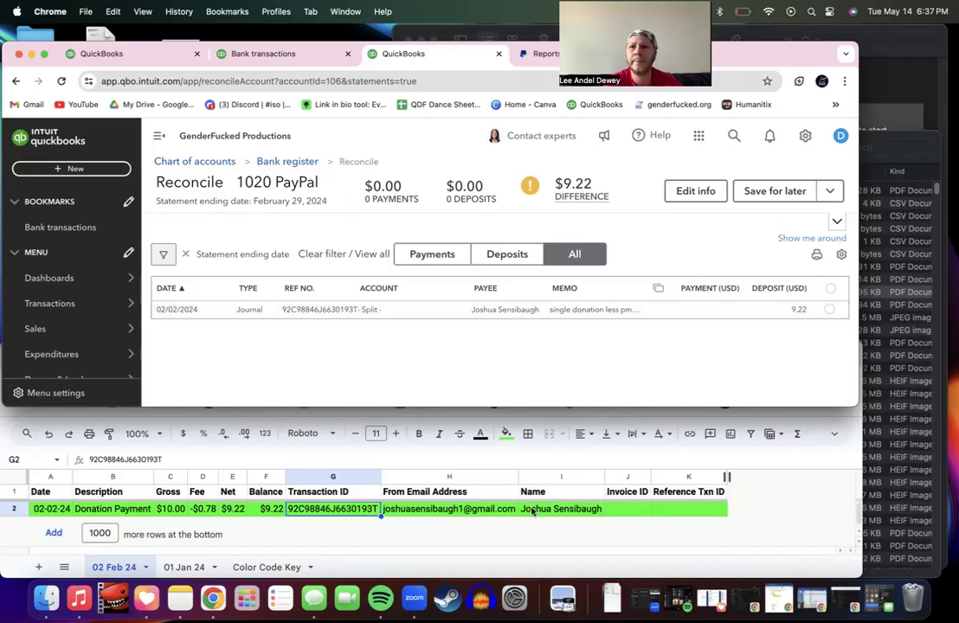
{"action": "left_click", "coordinate": [830, 312]}
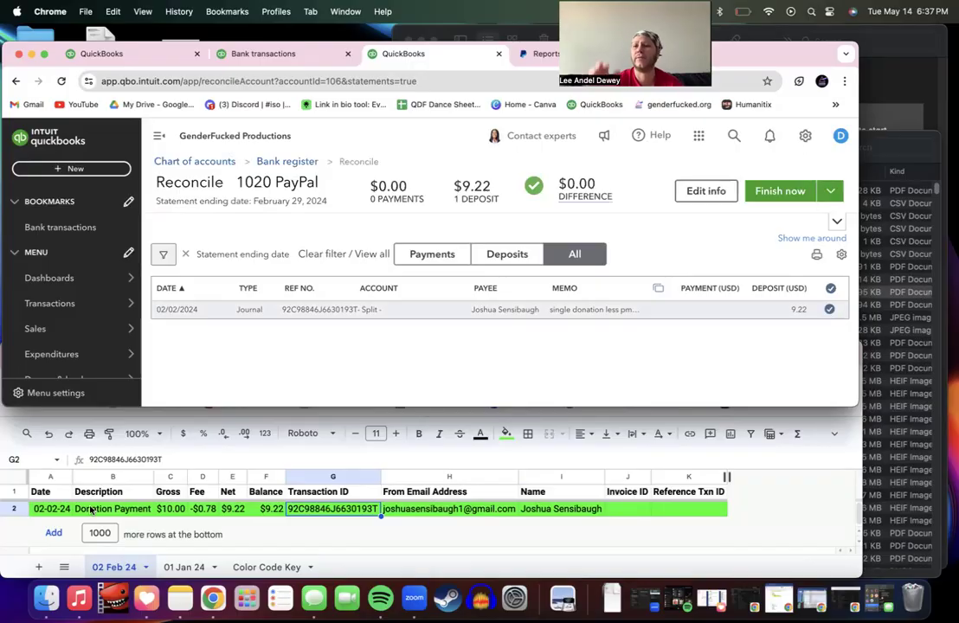
Step: Recolour the sheet's donation row 2 pale lavender, then return to QuickBooks
{"action": "left_click", "coordinate": [14, 513]}
{"action": "left_click", "coordinate": [14, 511]}
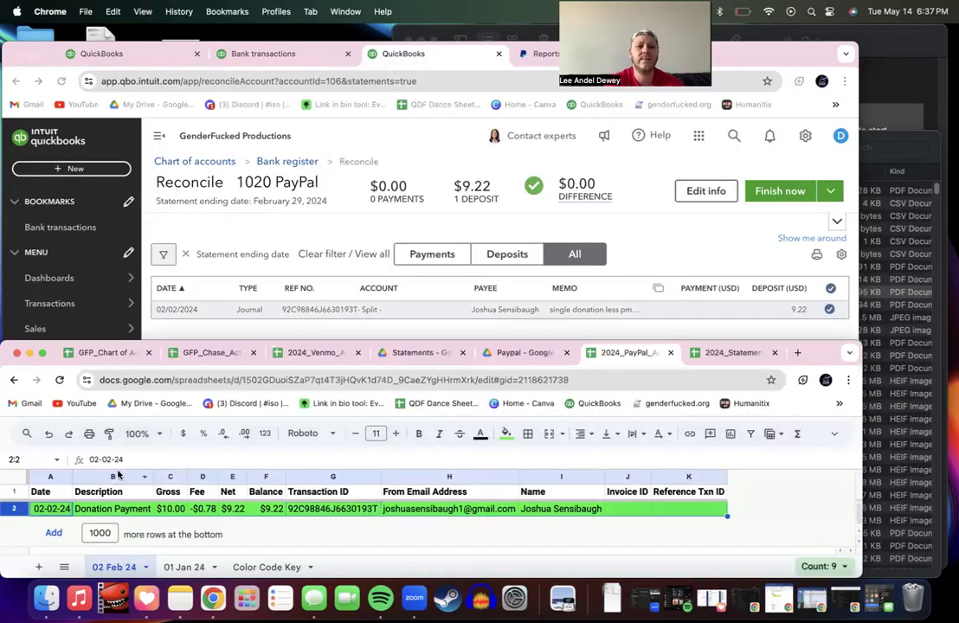
{"action": "left_click", "coordinate": [507, 433]}
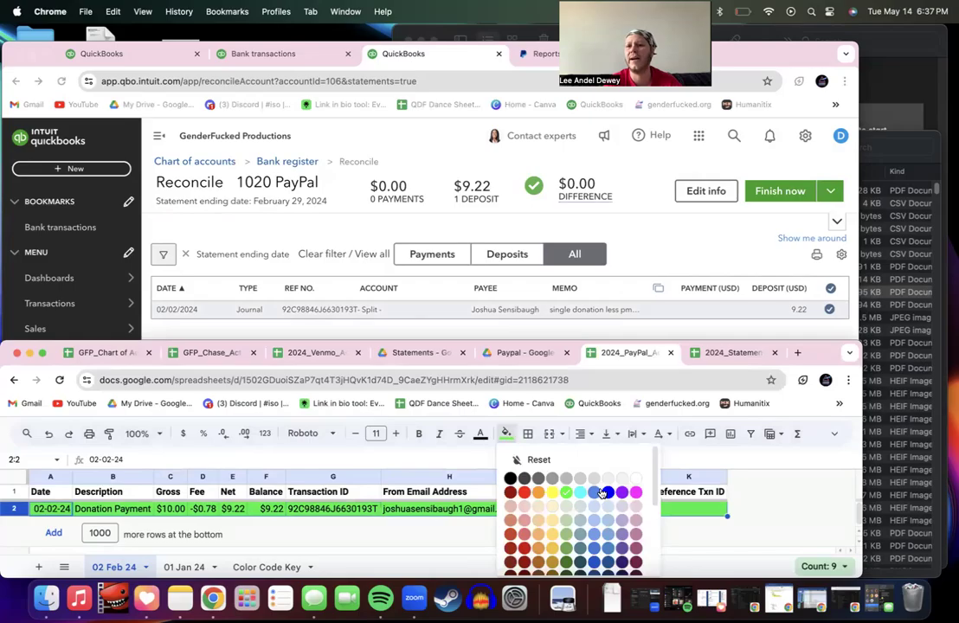
{"action": "left_click", "coordinate": [621, 509]}
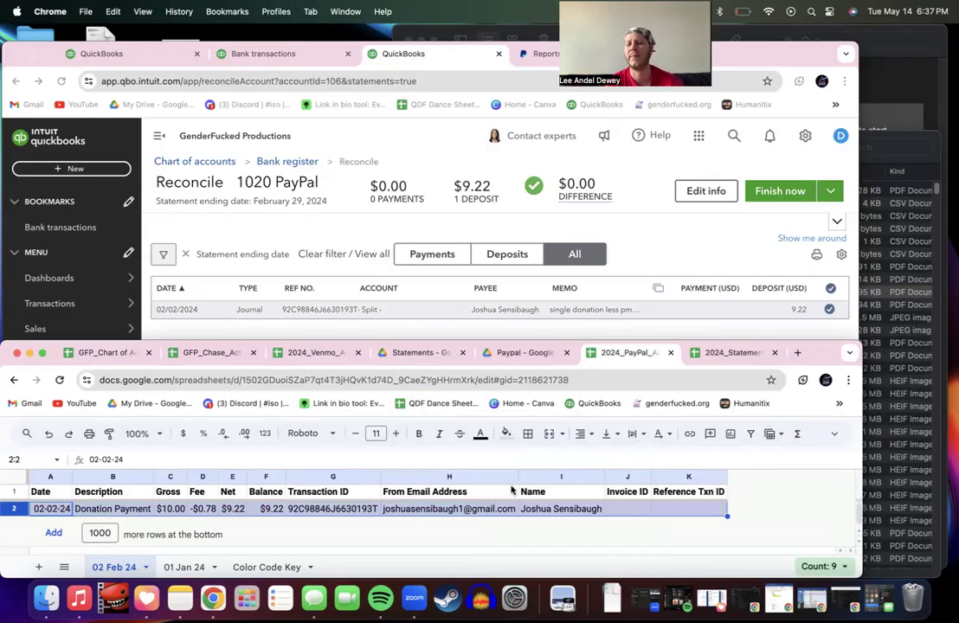
{"action": "left_click", "coordinate": [669, 257]}
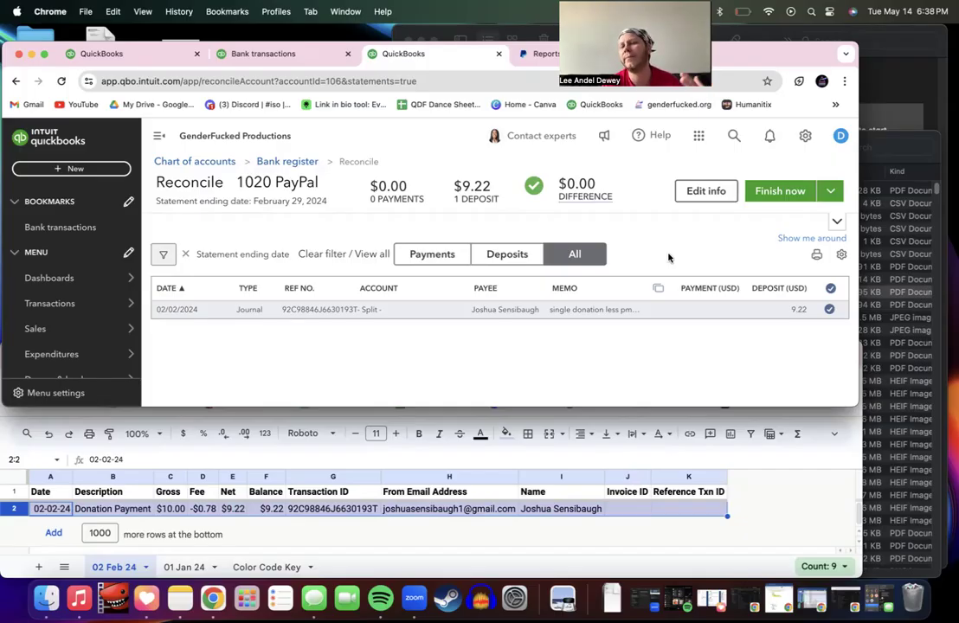
Step: Finish the February 1020 PayPal reconciliation, review its report, then open the account history
{"action": "left_click", "coordinate": [791, 194]}
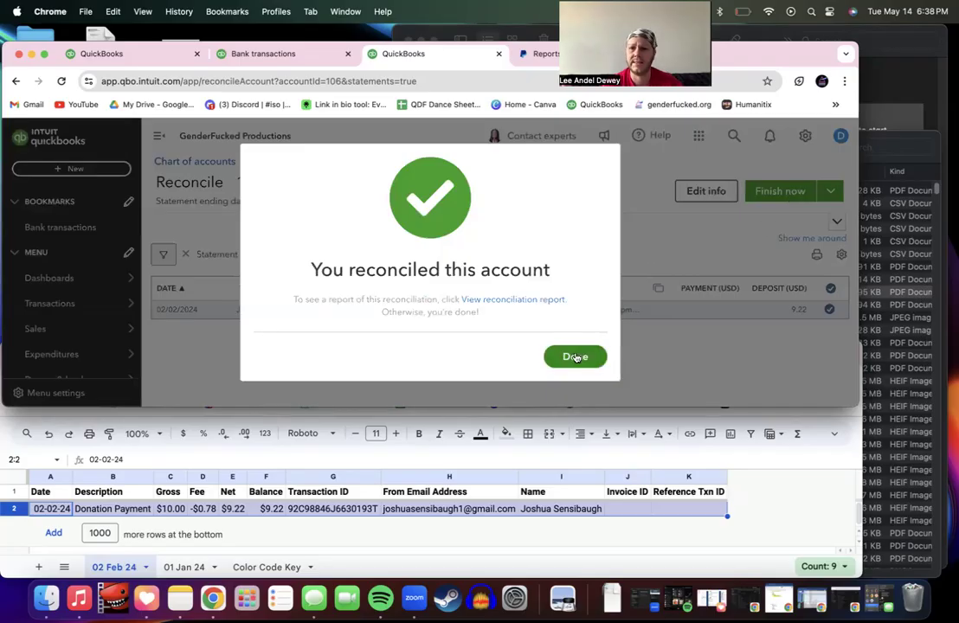
{"action": "left_click", "coordinate": [534, 301]}
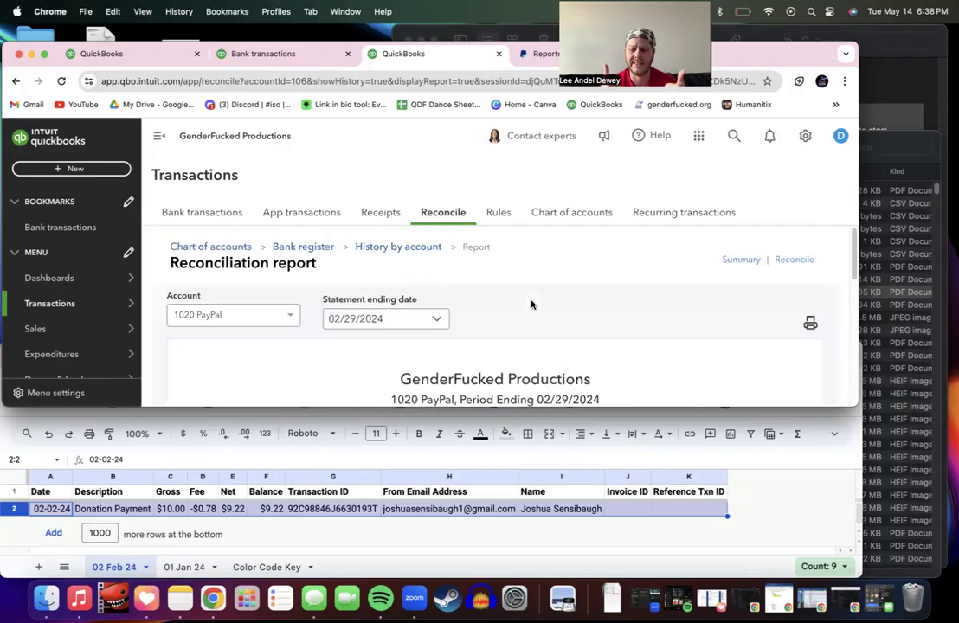
{"action": "scroll", "coordinate": [532, 304], "scroll_direction": "down", "scroll_amount": 5}
{"action": "scroll", "coordinate": [511, 290], "scroll_direction": "up", "scroll_amount": 5}
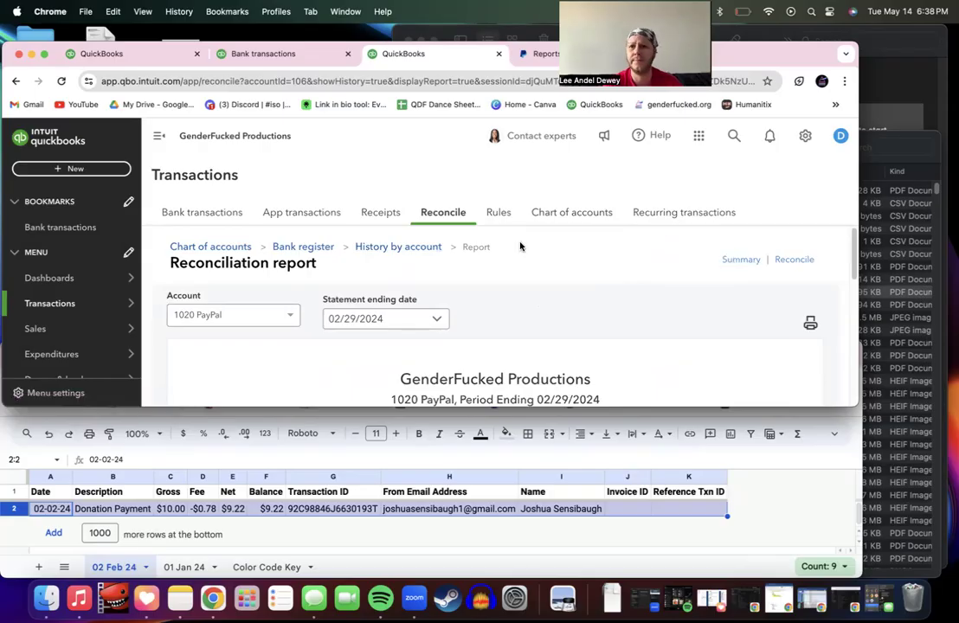
{"action": "left_click", "coordinate": [369, 248]}
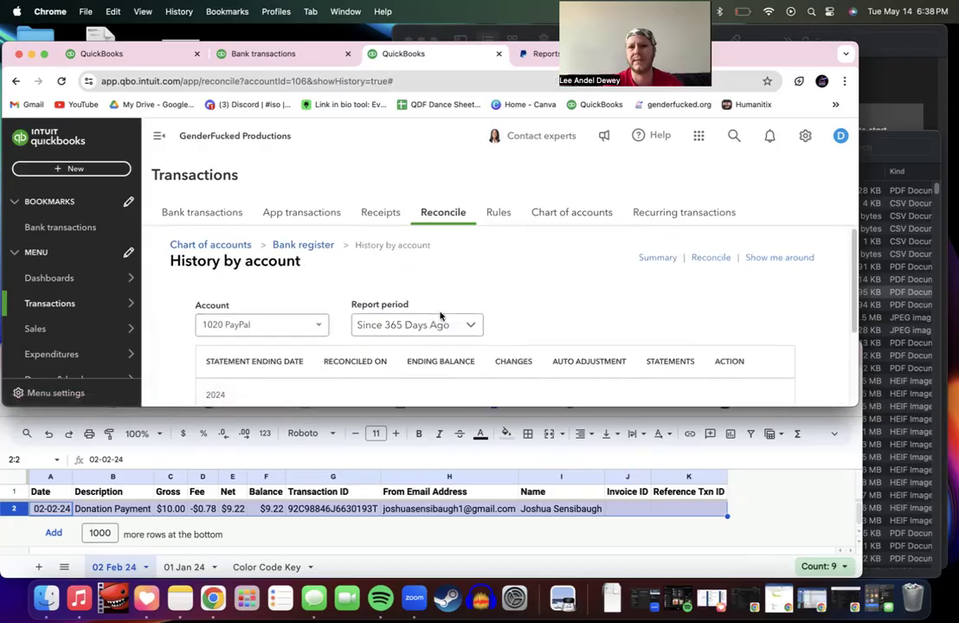
Step: Attach 202402_PayPal_Statement from Downloads to the 02/29/2024 PayPal reconciliation
{"action": "scroll", "coordinate": [440, 317], "scroll_direction": "down", "scroll_amount": 3}
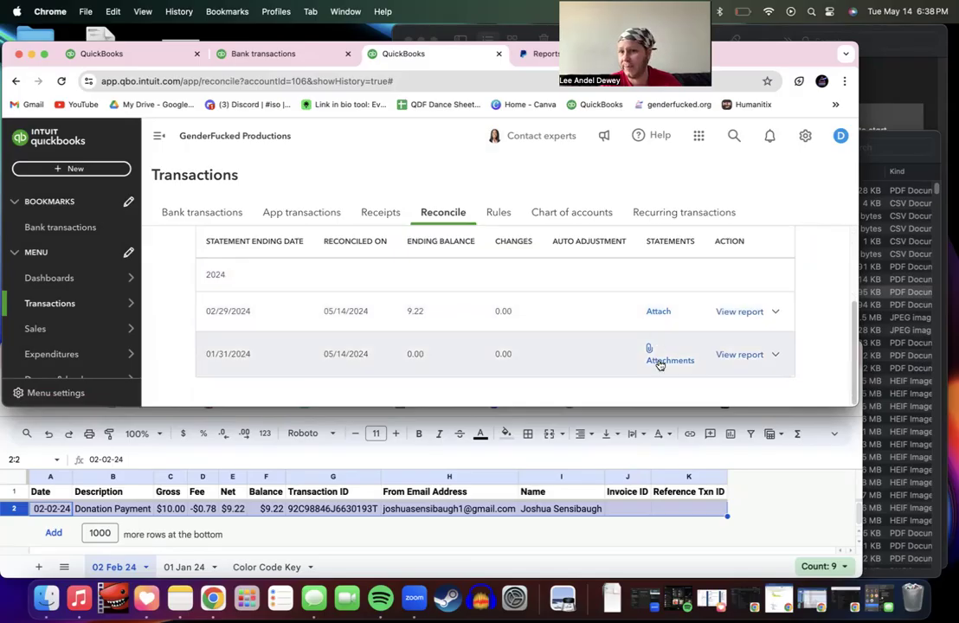
{"action": "left_click", "coordinate": [660, 314]}
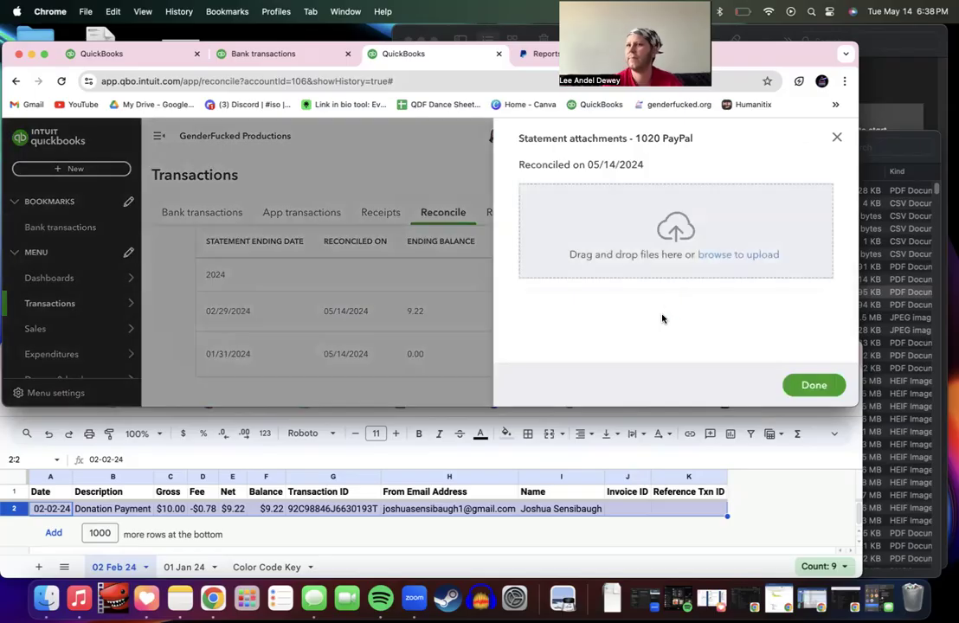
{"action": "left_click", "coordinate": [46, 597]}
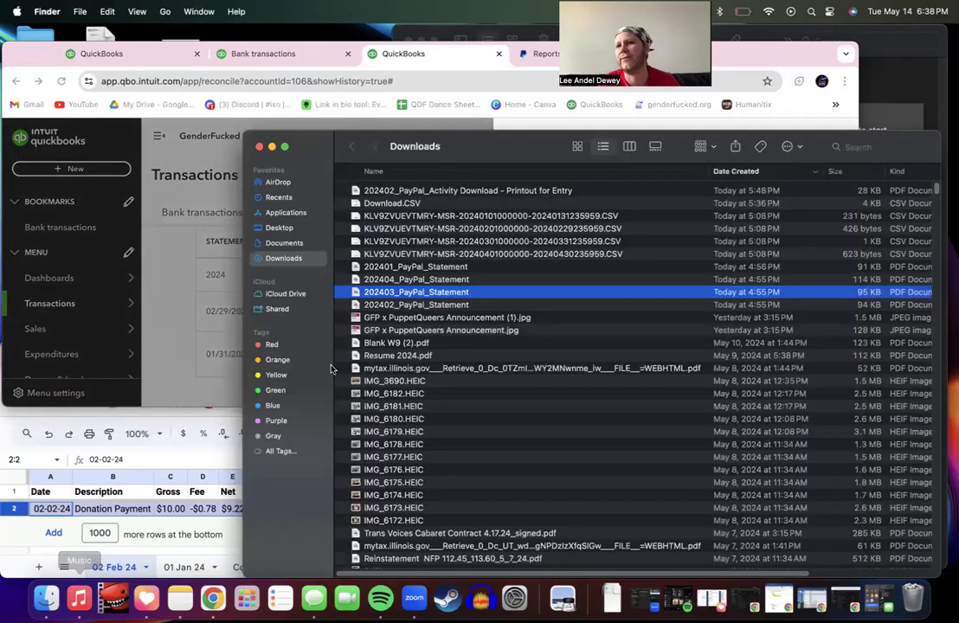
{"action": "left_click_drag", "start_coordinate": [476, 136], "coordinate": [455, 307]}
{"action": "left_click_drag", "start_coordinate": [424, 477], "coordinate": [563, 199]}
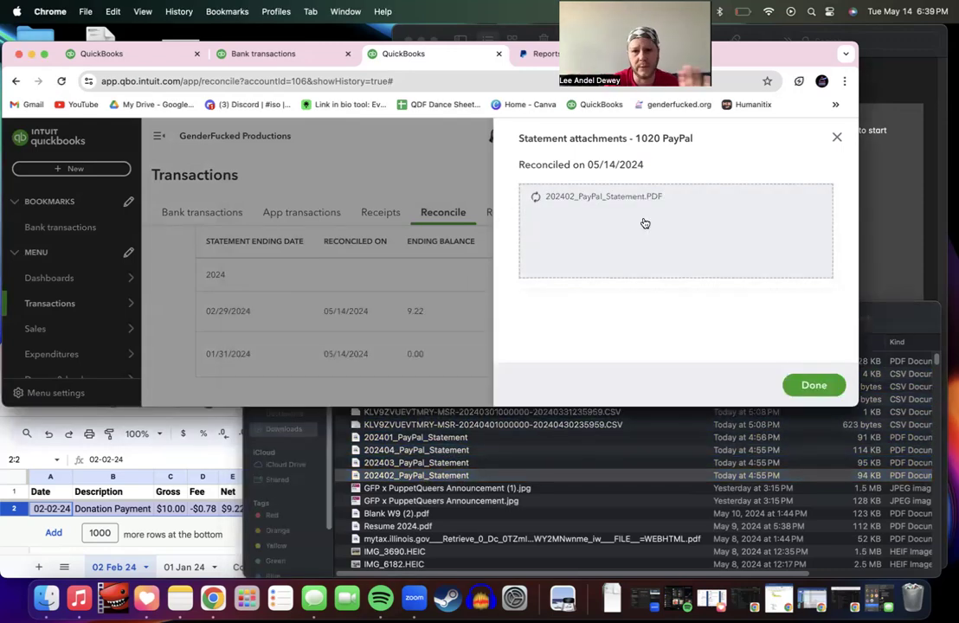
{"action": "left_click", "coordinate": [814, 386]}
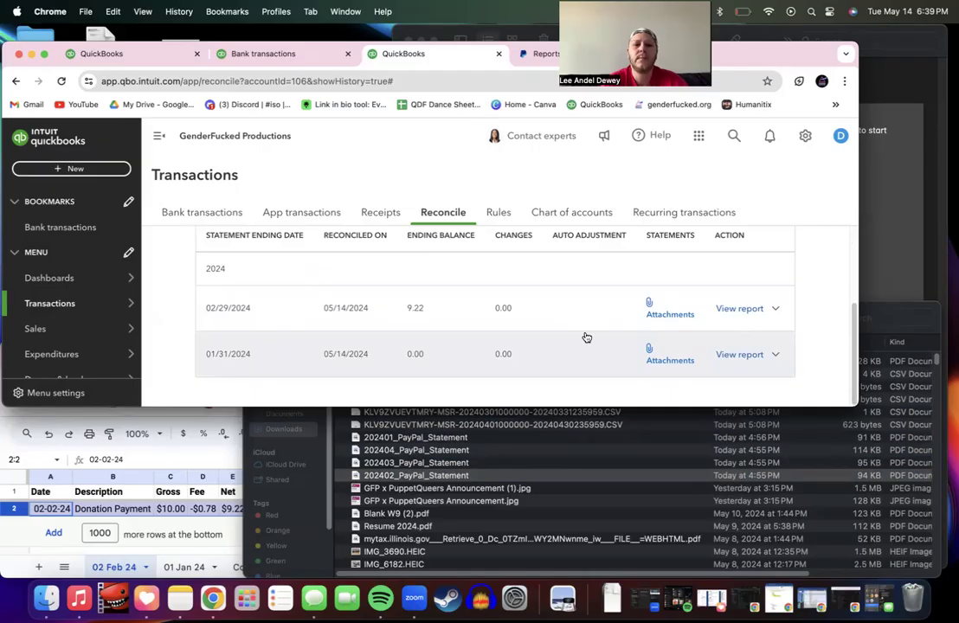
{"action": "scroll", "coordinate": [586, 338], "scroll_direction": "up", "scroll_amount": 3}
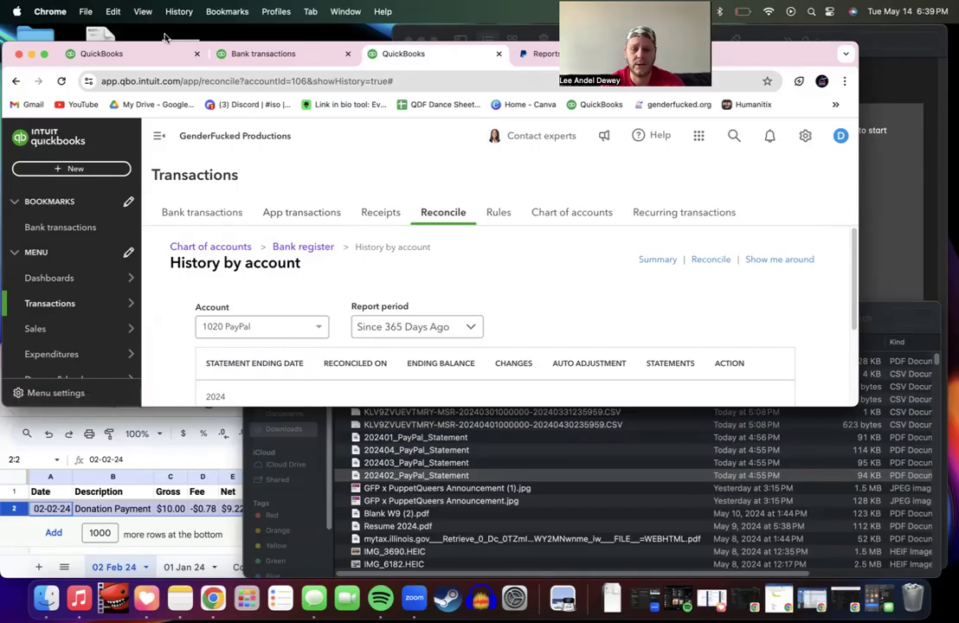
Step: Return QuickBooks to the Home dashboard after checking the PayPal activity sheet and Reports page
{"action": "left_click", "coordinate": [134, 54]}
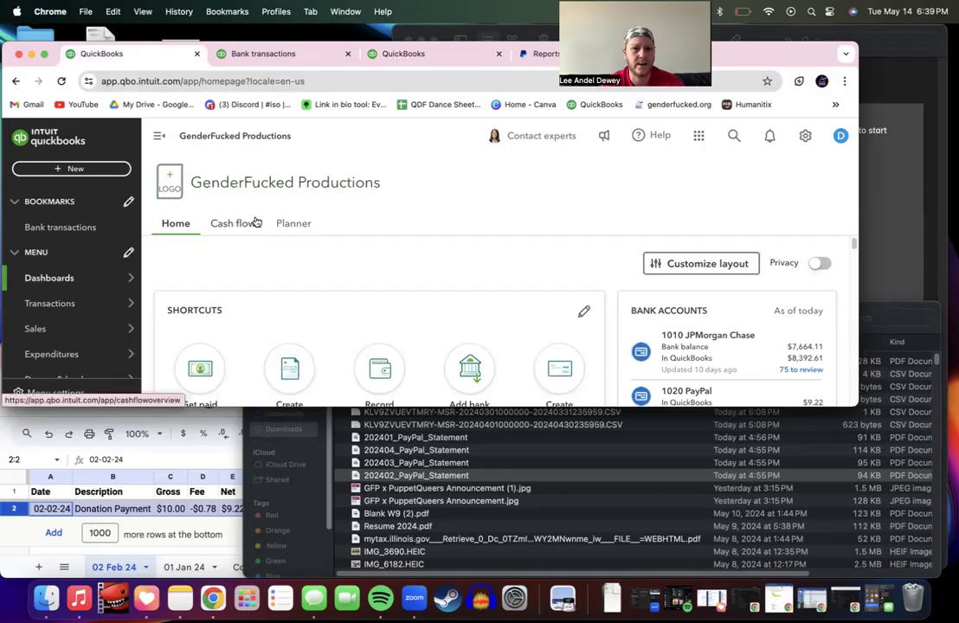
{"action": "left_click", "coordinate": [189, 459]}
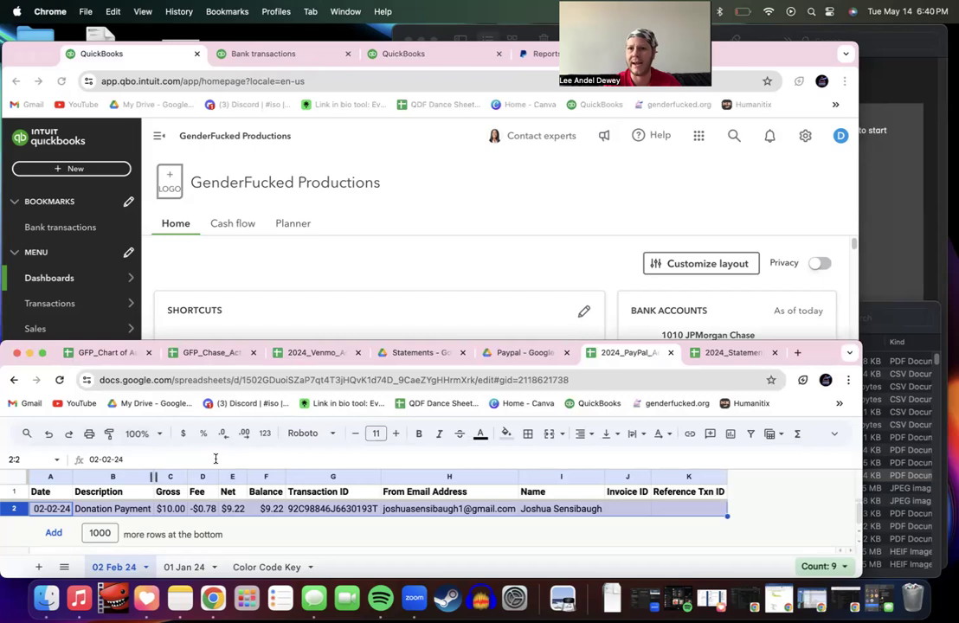
{"action": "left_click", "coordinate": [538, 59]}
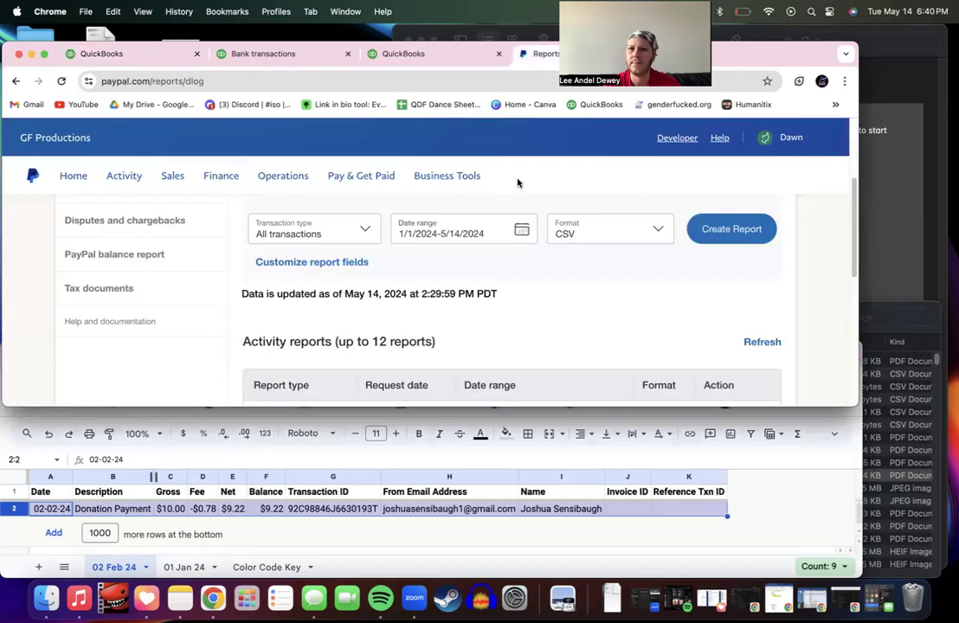
{"action": "left_click", "coordinate": [134, 53]}
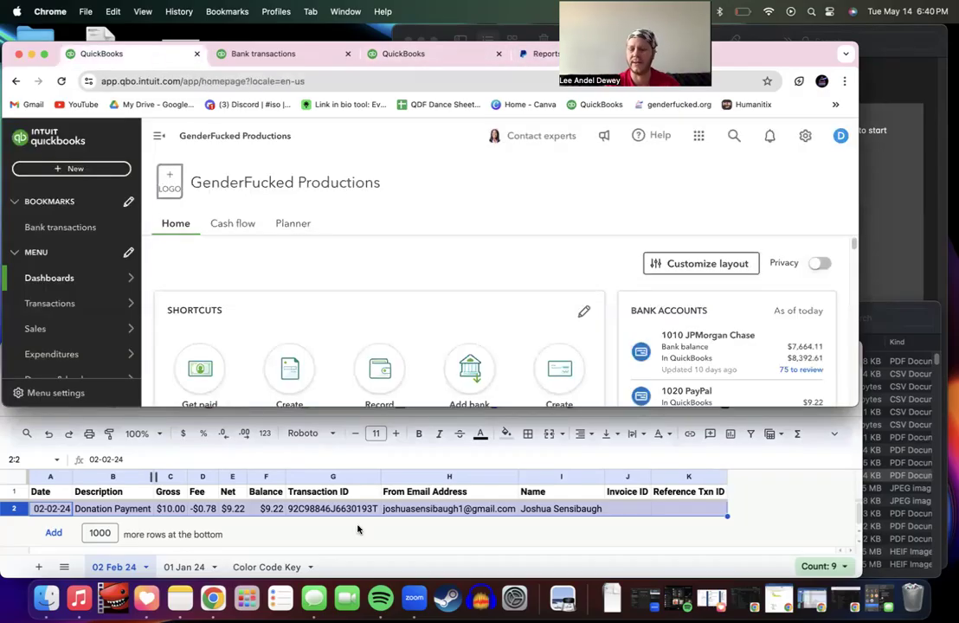
{"action": "left_click", "coordinate": [359, 530]}
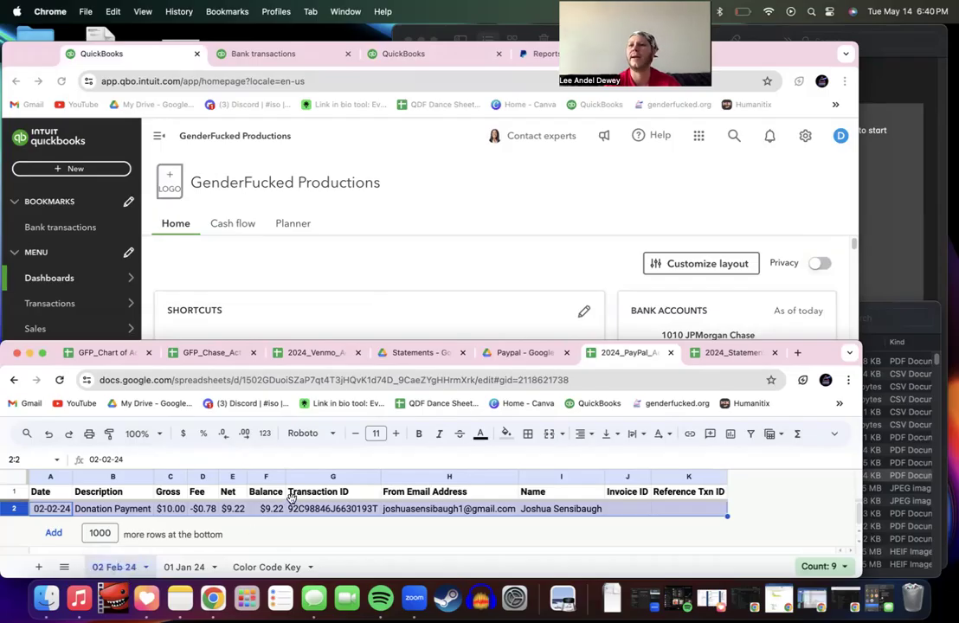
Step: Open the 03 Mar 24 folder inside the Drive Statements folder
{"action": "left_click", "coordinate": [437, 352]}
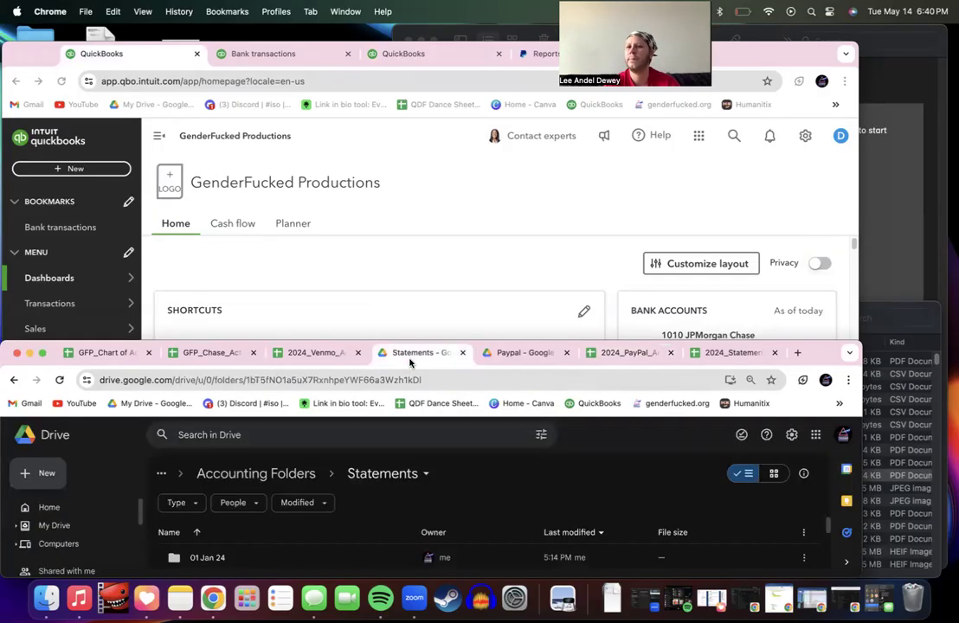
{"action": "left_click", "coordinate": [492, 354]}
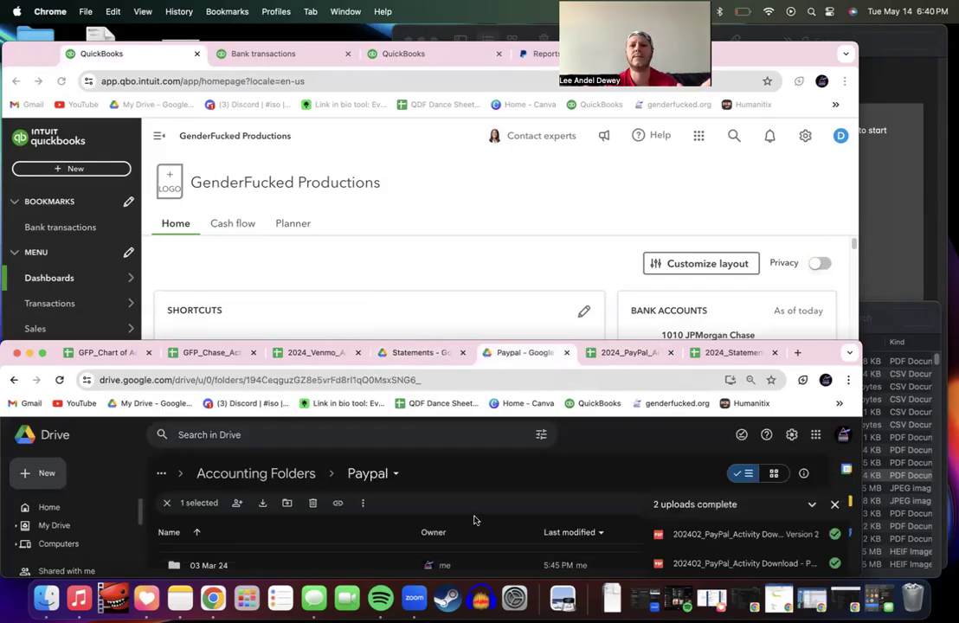
{"action": "scroll", "coordinate": [475, 520], "scroll_direction": "up", "scroll_amount": 2}
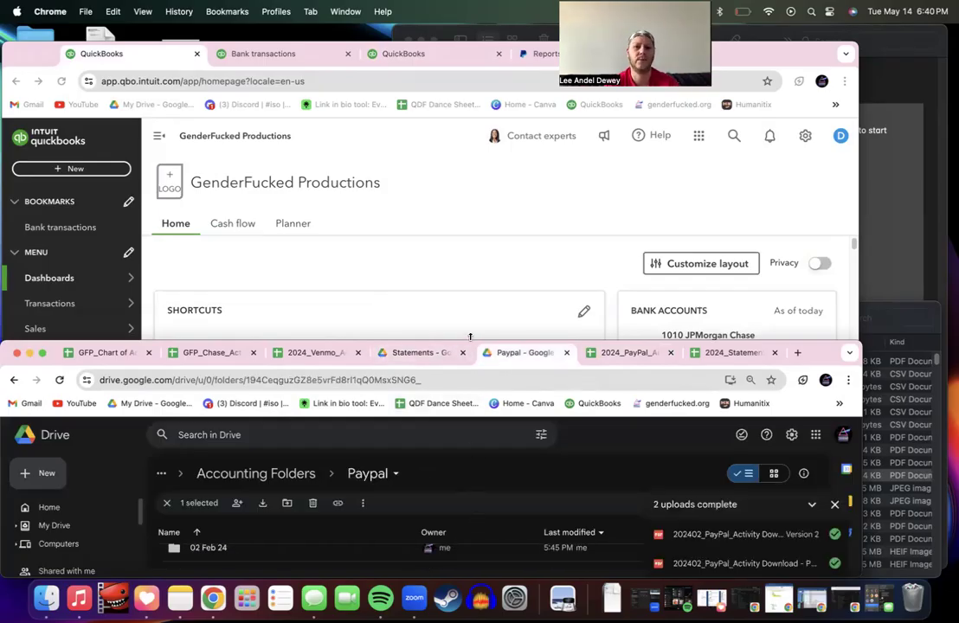
{"action": "left_click_drag", "start_coordinate": [471, 338], "coordinate": [482, 182]}
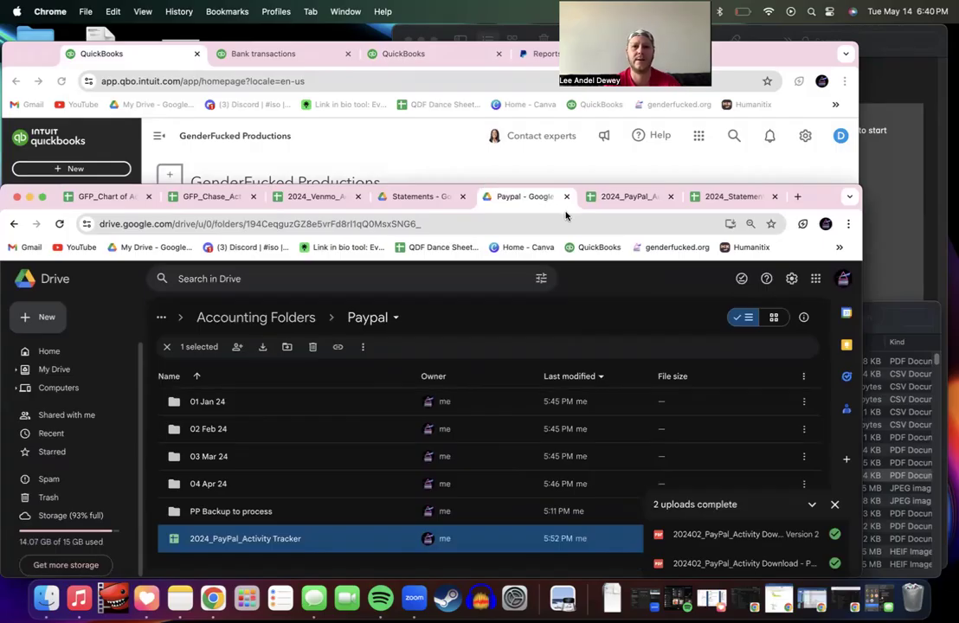
{"action": "left_click", "coordinate": [730, 197]}
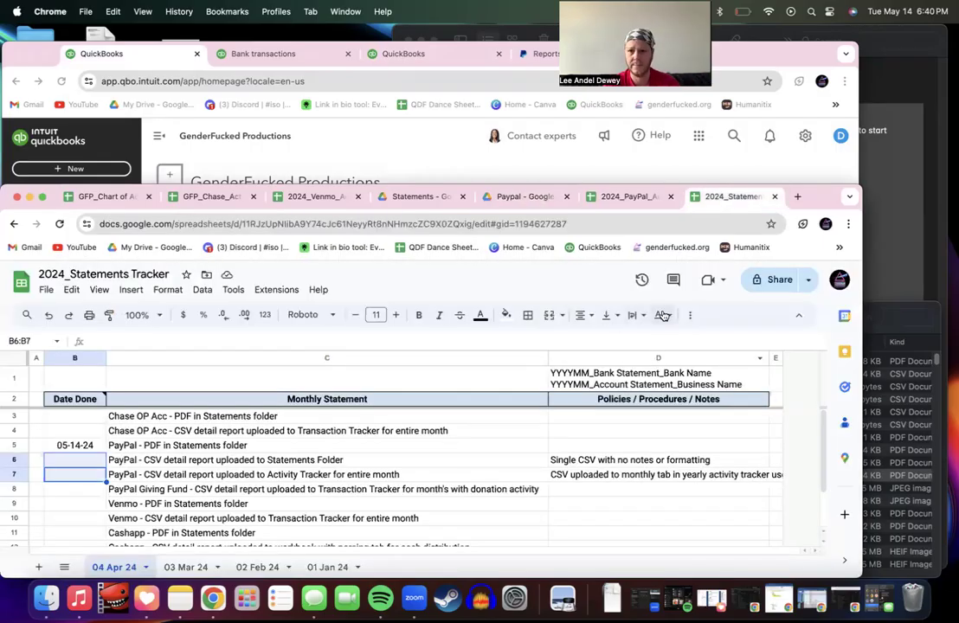
{"action": "left_click", "coordinate": [414, 196]}
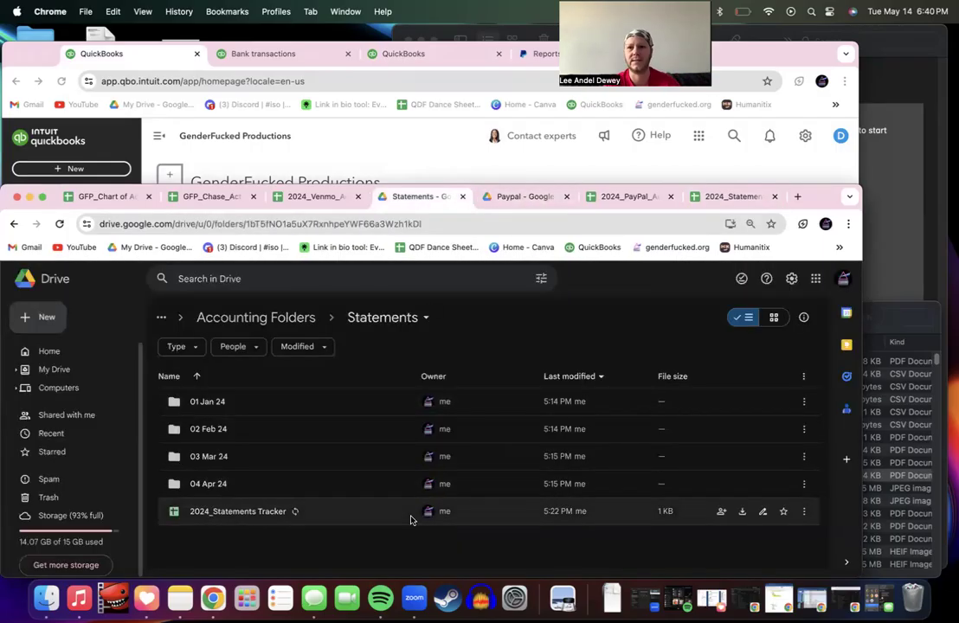
{"action": "double_click", "coordinate": [306, 457]}
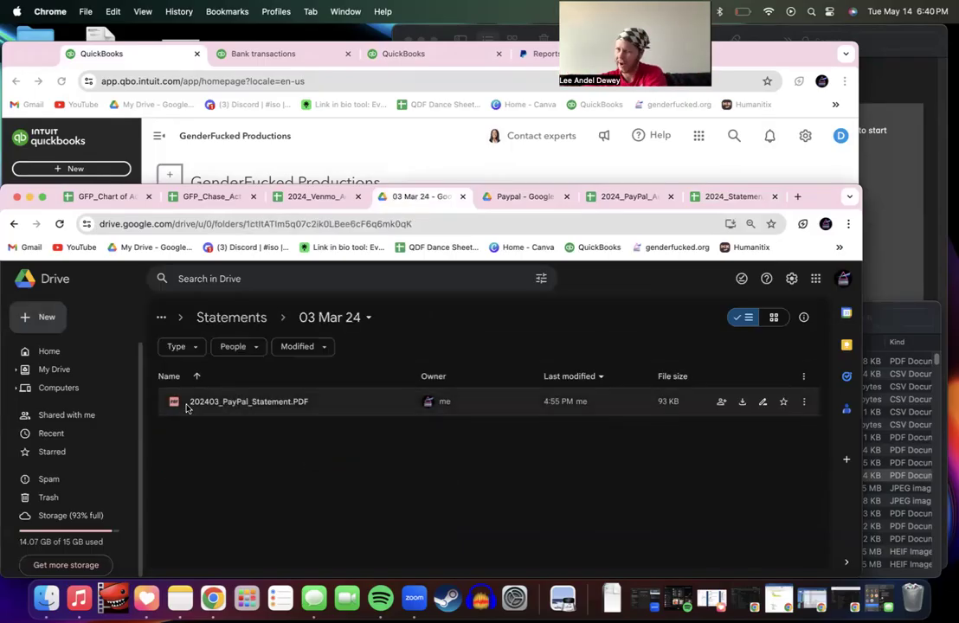
Step: Create a new blank Google Sheets spreadsheet in the 03 Mar 24 folder
{"action": "left_click", "coordinate": [41, 318]}
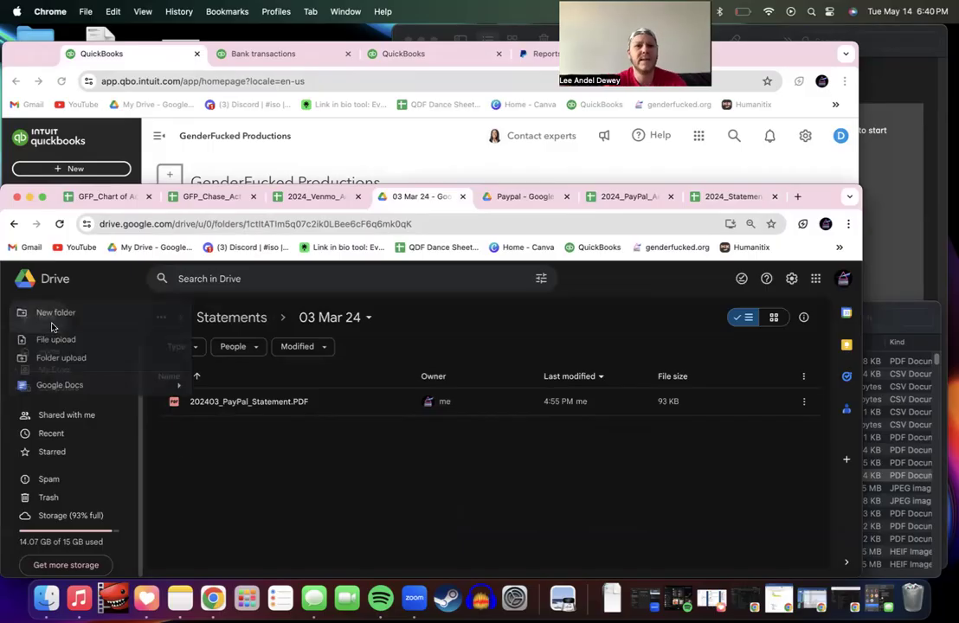
{"action": "left_click", "coordinate": [61, 340]}
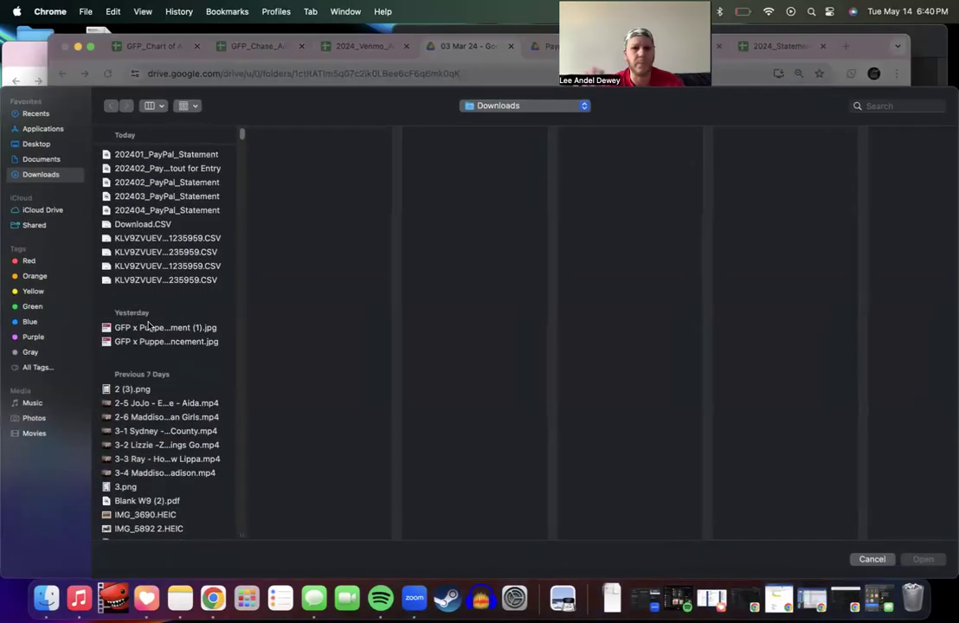
{"action": "left_click", "coordinate": [871, 560]}
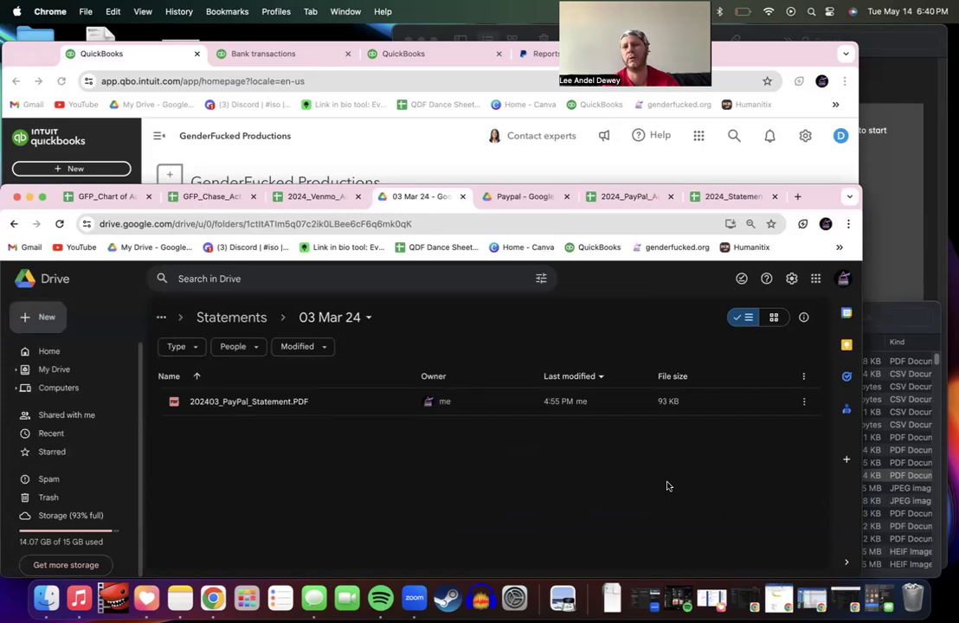
{"action": "left_click", "coordinate": [45, 317]}
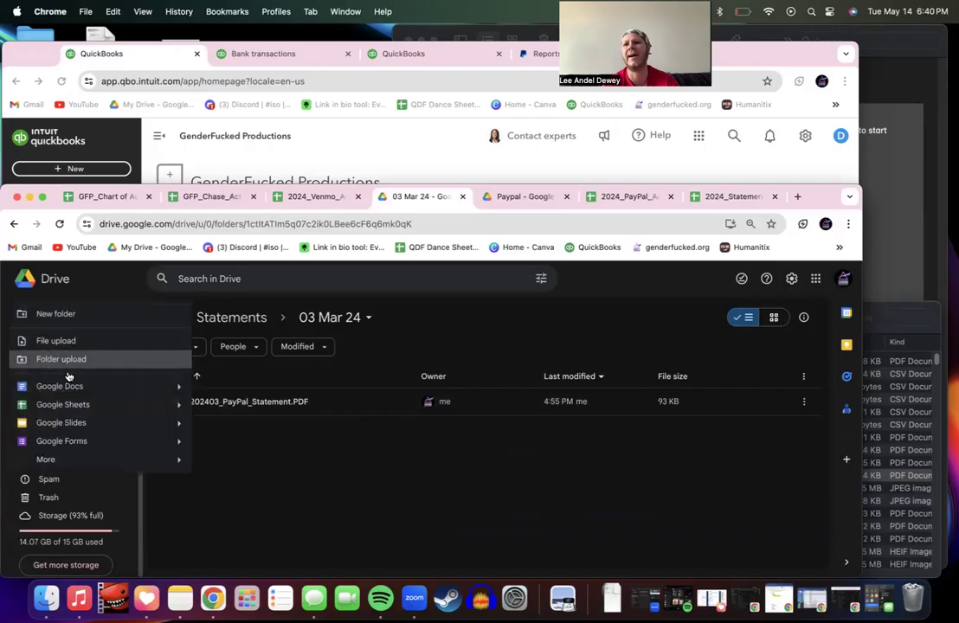
{"action": "left_click", "coordinate": [67, 405]}
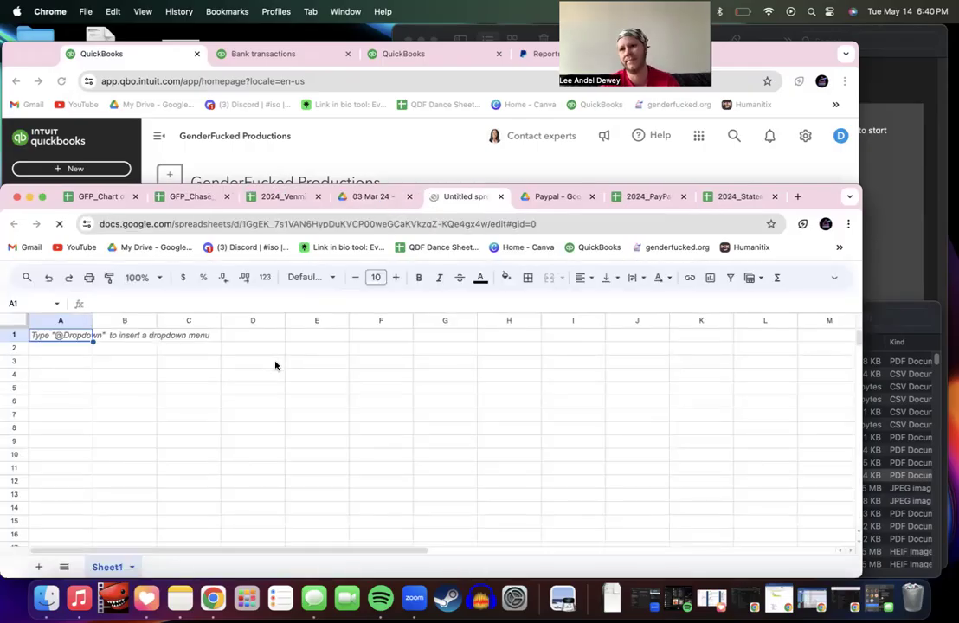
Step: Delete the empty Sheet2 from the new spreadsheet
{"action": "left_click", "coordinate": [39, 569]}
{"action": "left_click", "coordinate": [173, 568]}
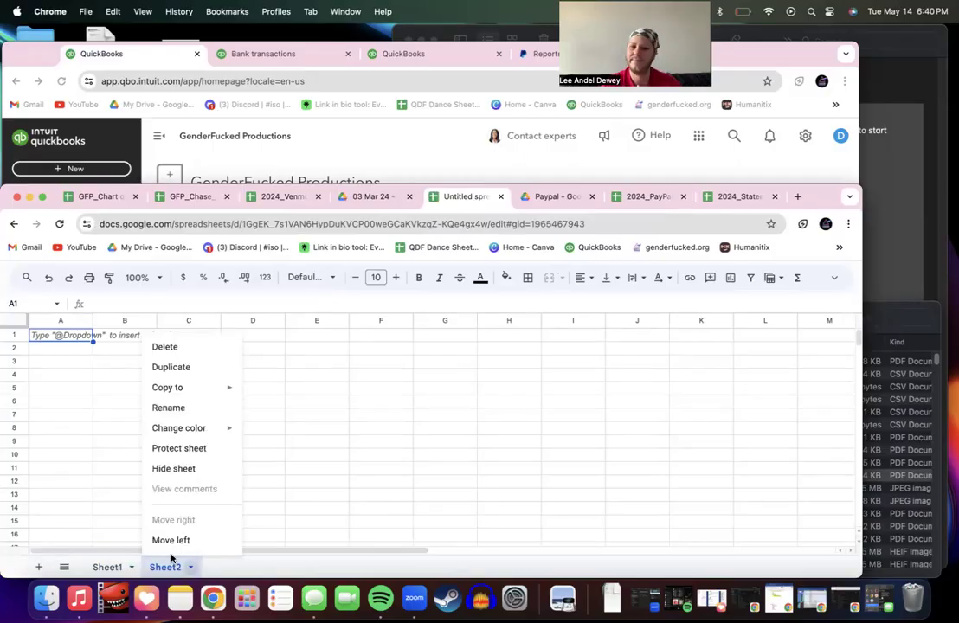
{"action": "left_click", "coordinate": [173, 346]}
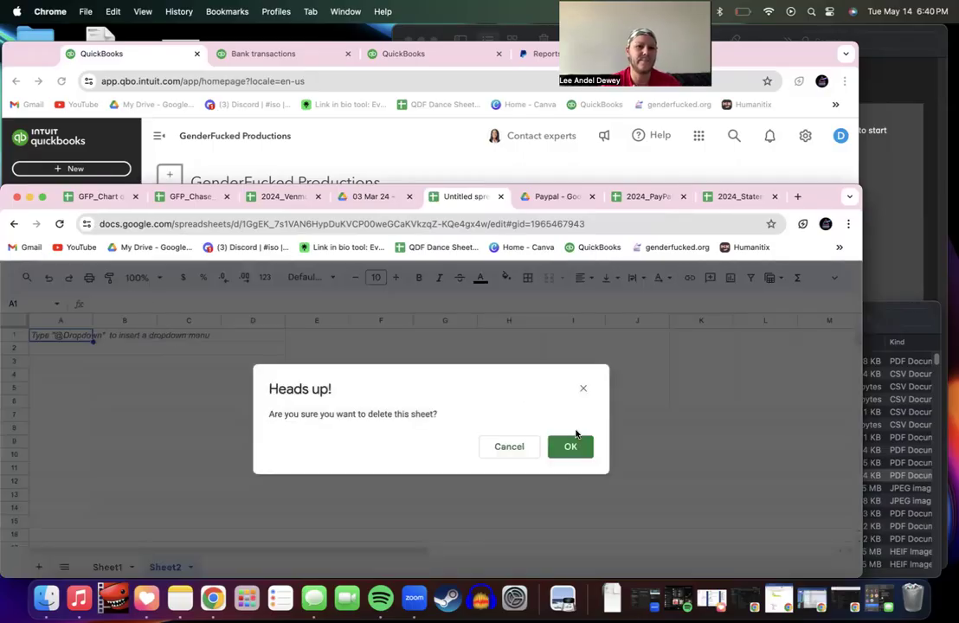
{"action": "left_click", "coordinate": [571, 446]}
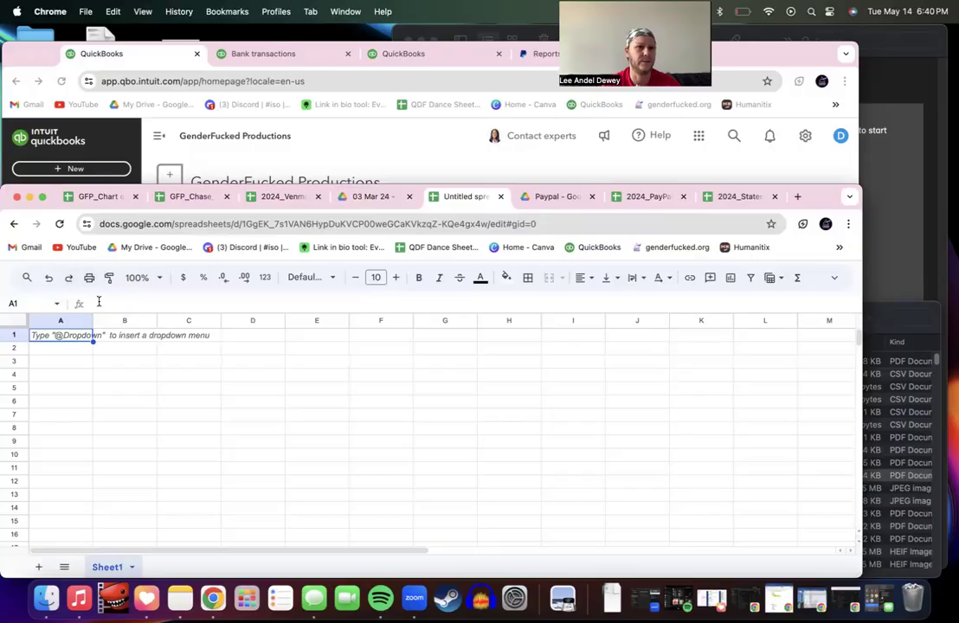
Step: Choose the March 2024 PayPal CSV from Downloads for import into the spreadsheet
{"action": "left_click", "coordinate": [835, 278]}
{"action": "left_click", "coordinate": [46, 290]}
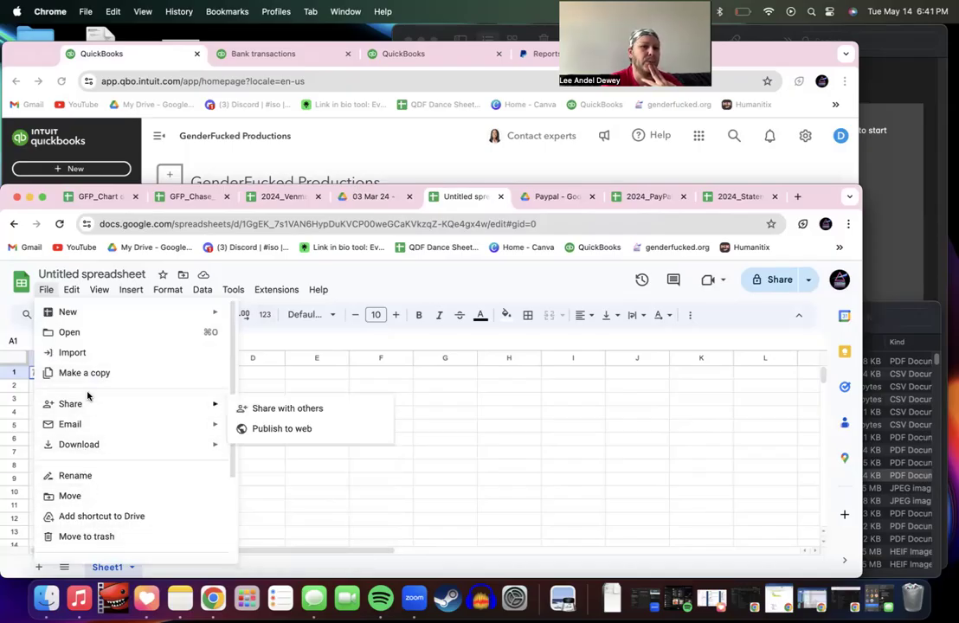
{"action": "left_click", "coordinate": [93, 353]}
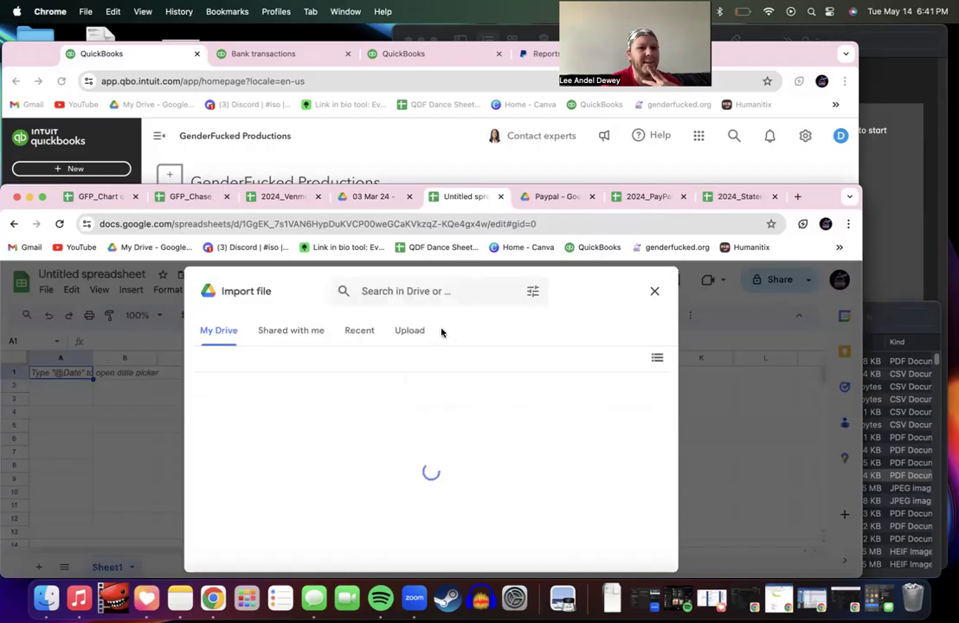
{"action": "left_click", "coordinate": [418, 333]}
{"action": "left_click", "coordinate": [426, 501]}
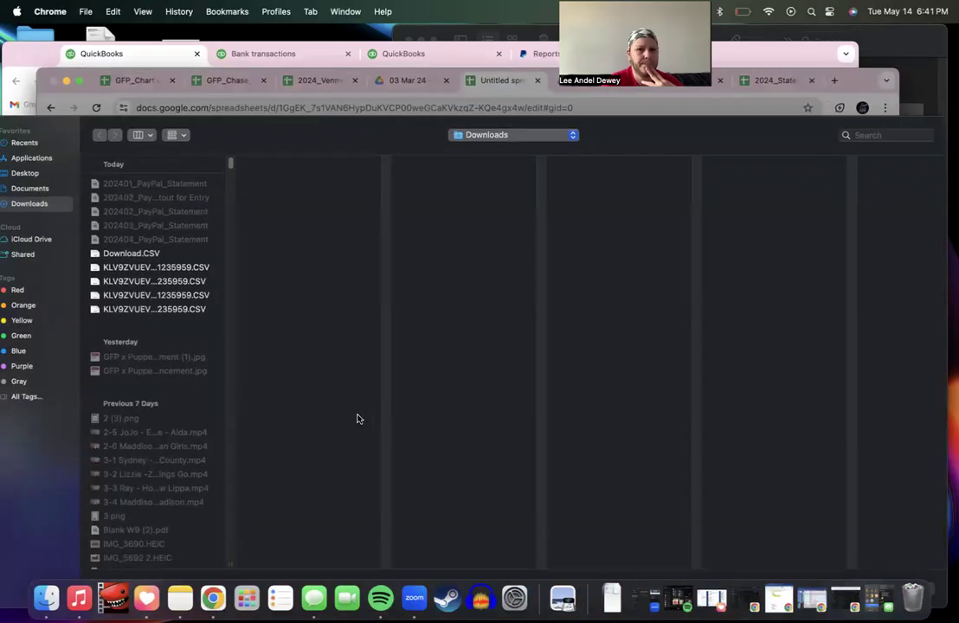
{"action": "left_click", "coordinate": [167, 239]}
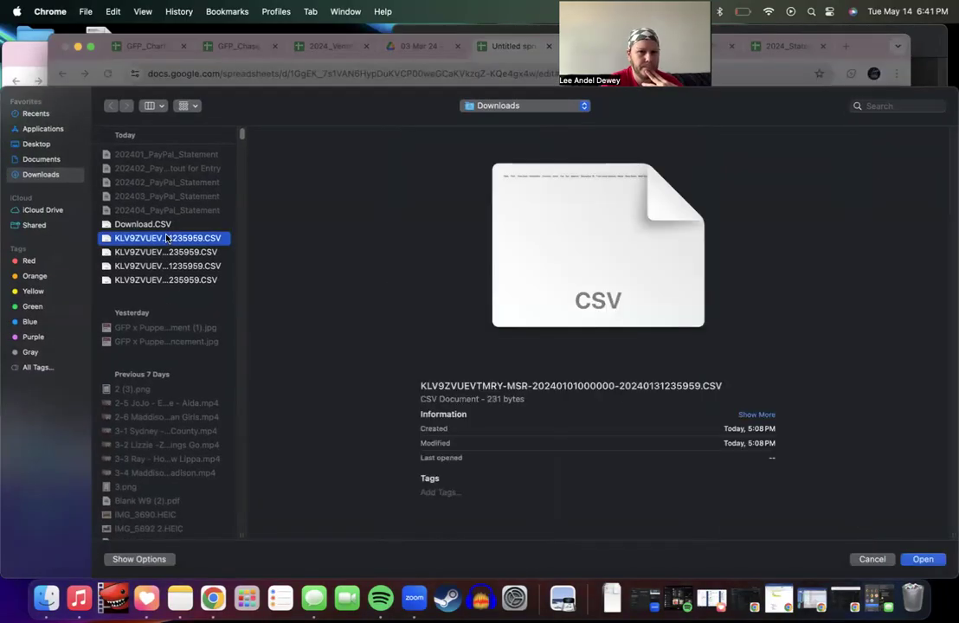
{"action": "key", "text": "Down"}
{"action": "key", "text": "Down"}
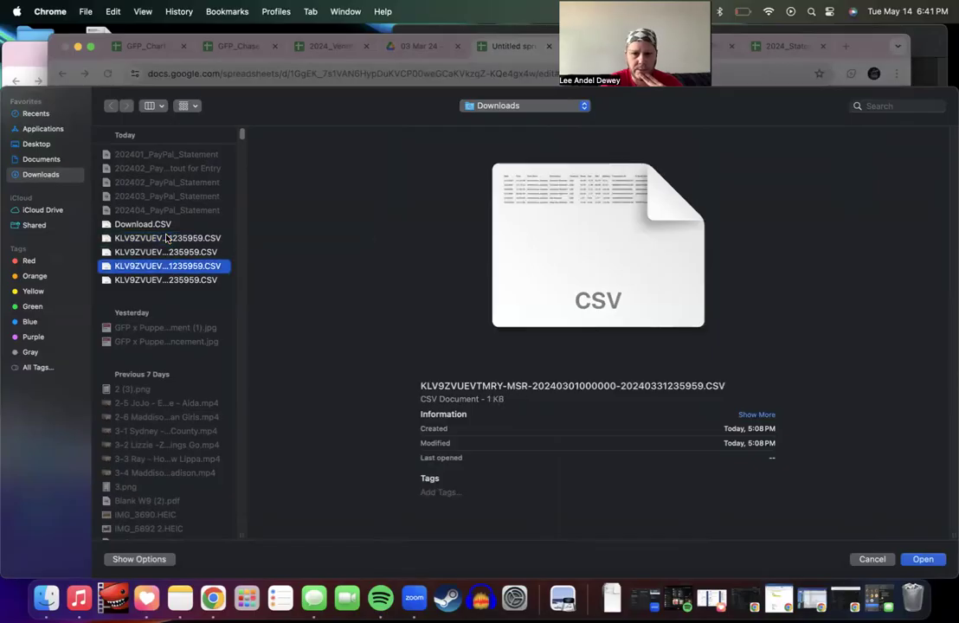
{"action": "key", "text": "Return"}
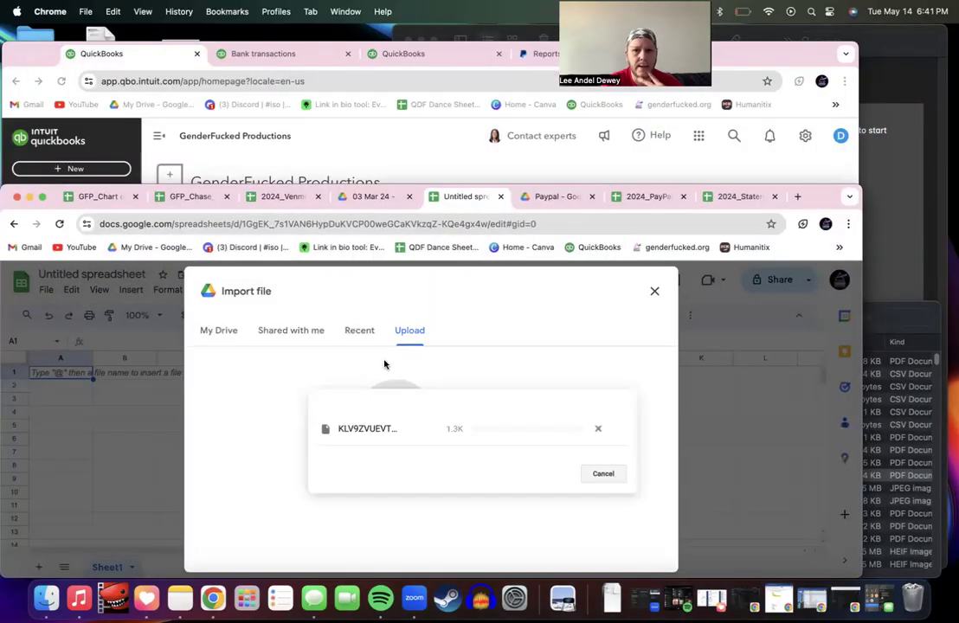
Step: Import the March CSV with the Replace spreadsheet option, loading six transactions ending at 134.86
{"action": "left_click", "coordinate": [372, 428]}
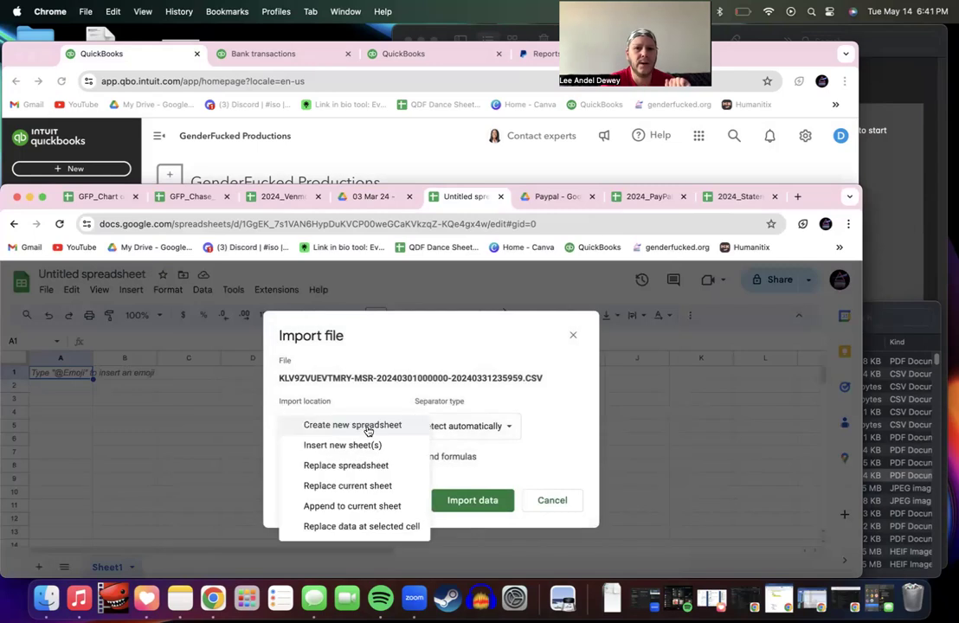
{"action": "left_click", "coordinate": [362, 446]}
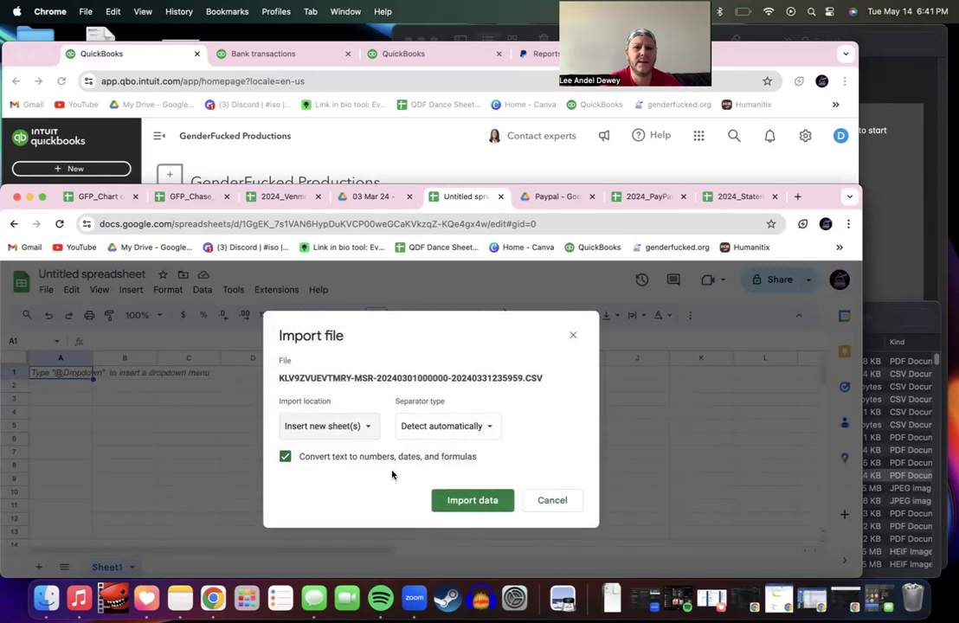
{"action": "left_click", "coordinate": [360, 428]}
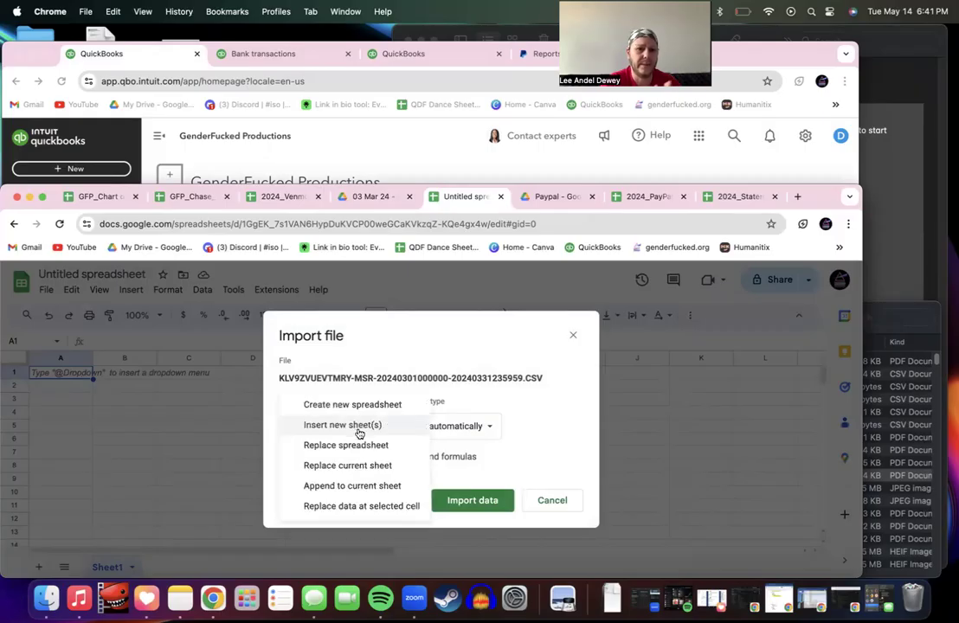
{"action": "left_click", "coordinate": [351, 445]}
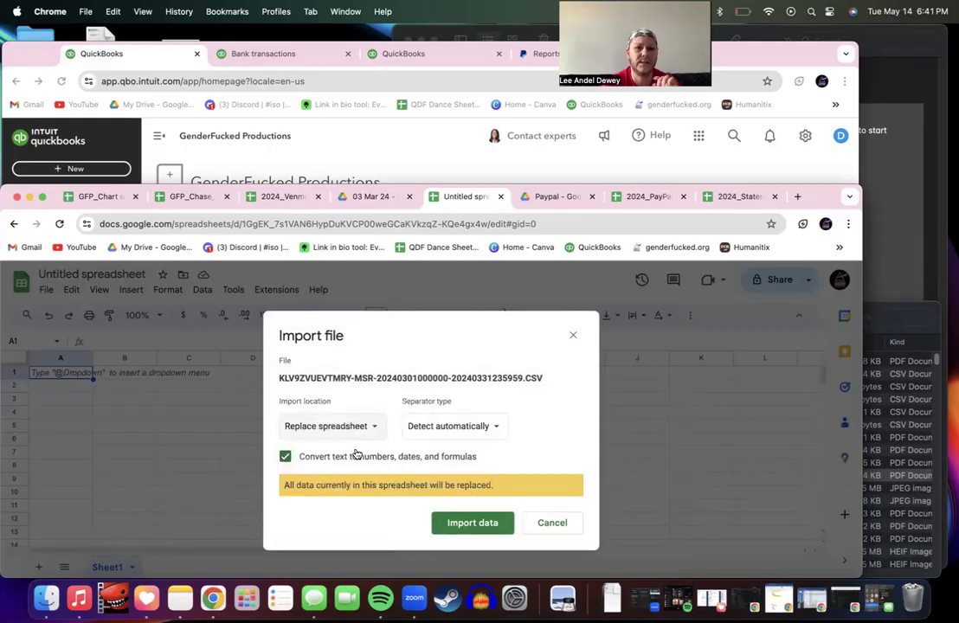
{"action": "left_click", "coordinate": [459, 525]}
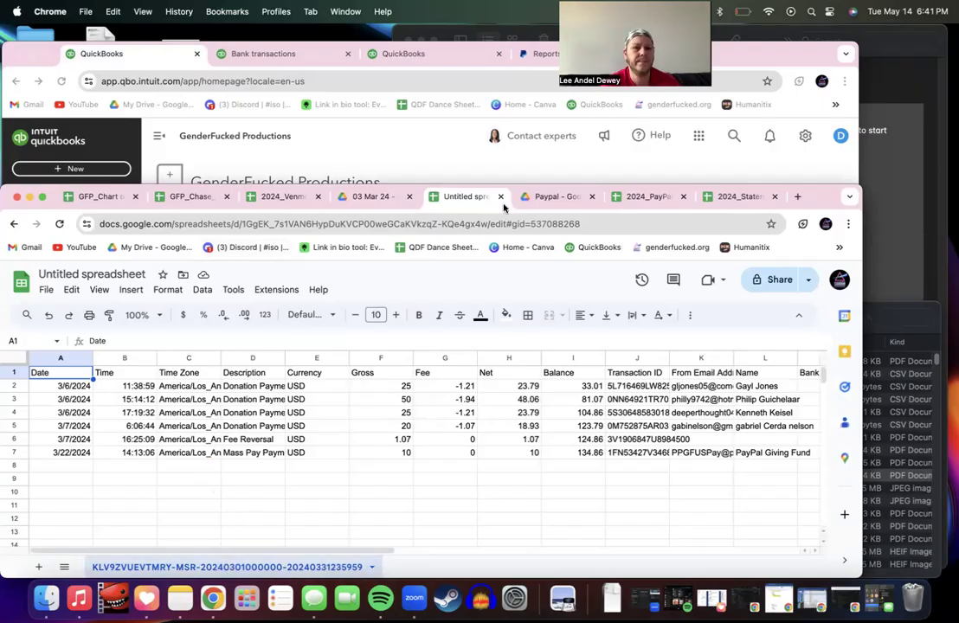
{"action": "right_click", "coordinate": [113, 564]}
{"action": "mouse_move", "coordinate": [139, 389]}
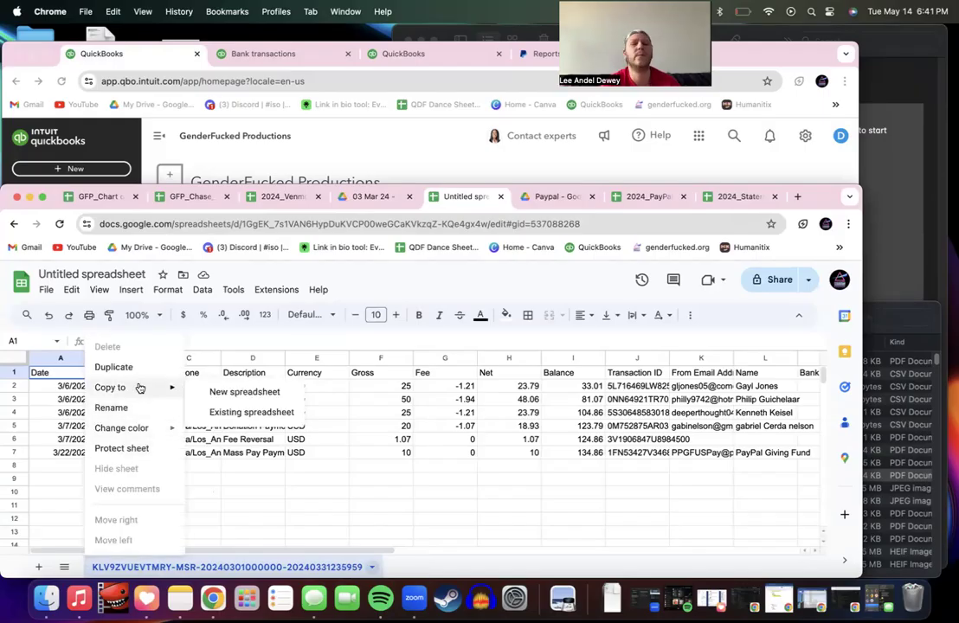
{"action": "left_click", "coordinate": [370, 481]}
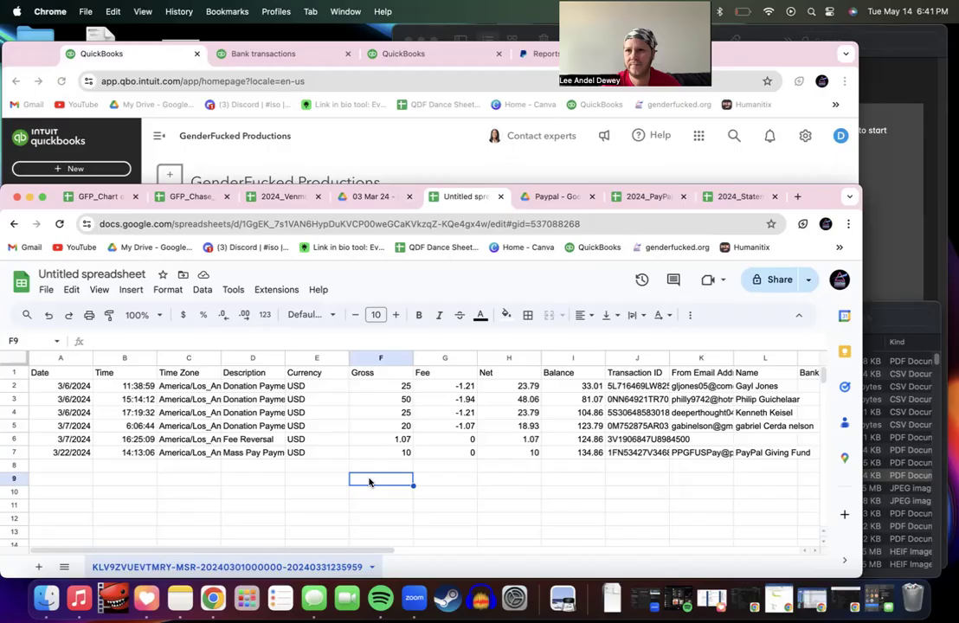
Step: Retitle the untitled spreadsheet as '202403_PayPal_Activity Download'
{"action": "left_click", "coordinate": [119, 274]}
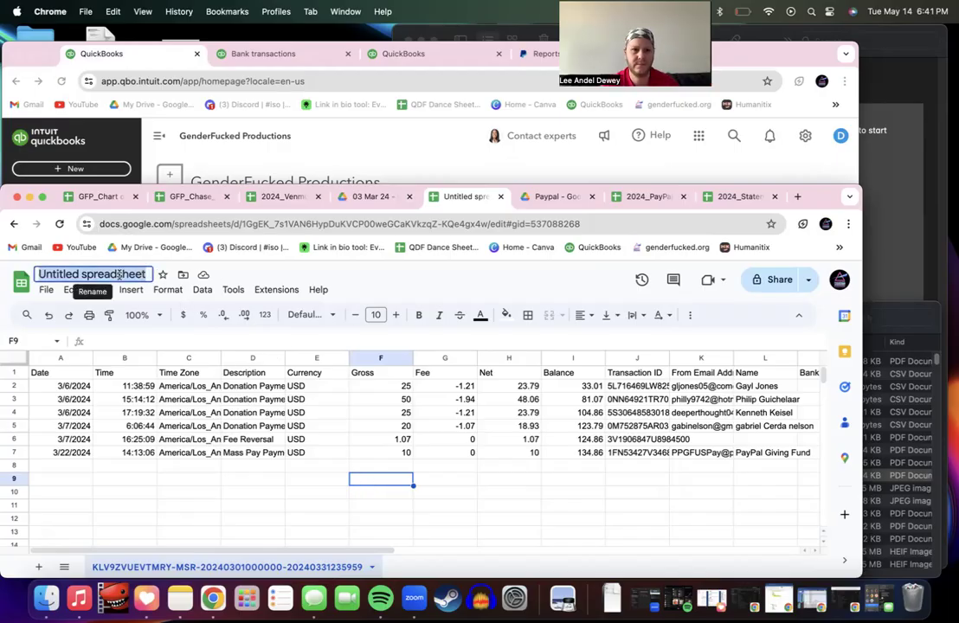
{"action": "type", "text": "03"}
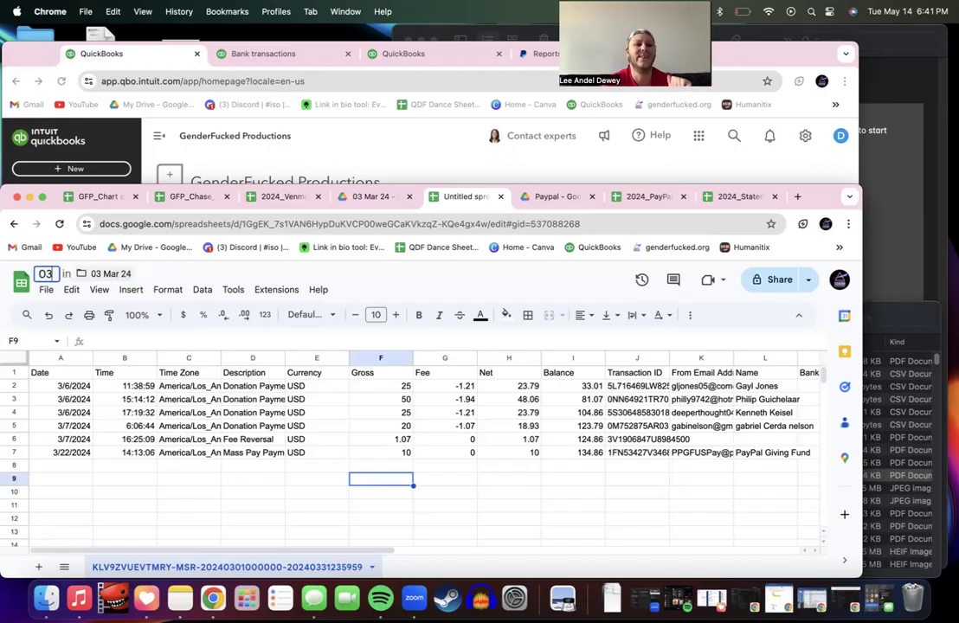
{"action": "type", "text": " Mar"}
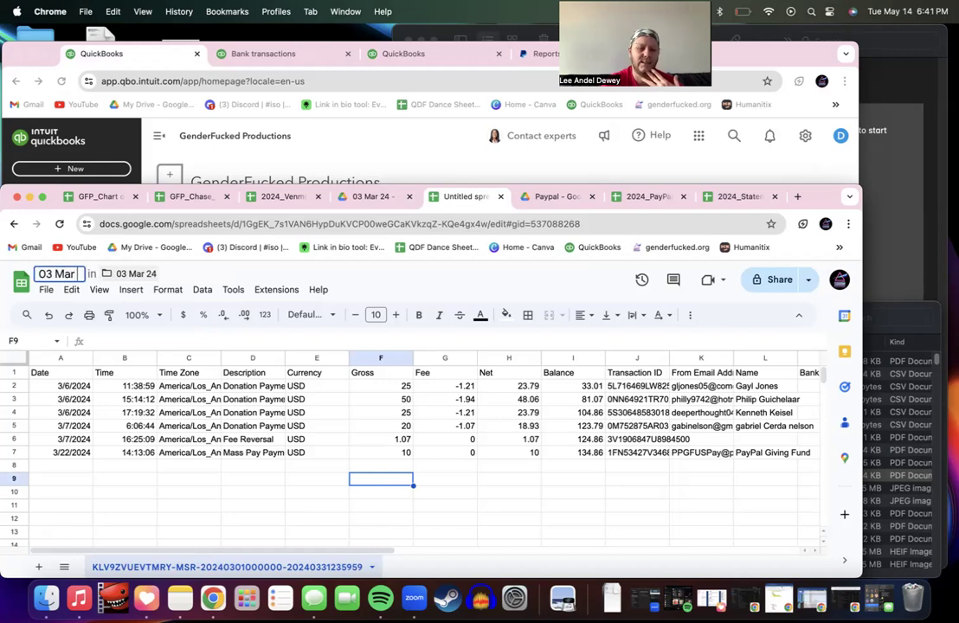
{"action": "type", "text": " 24"}
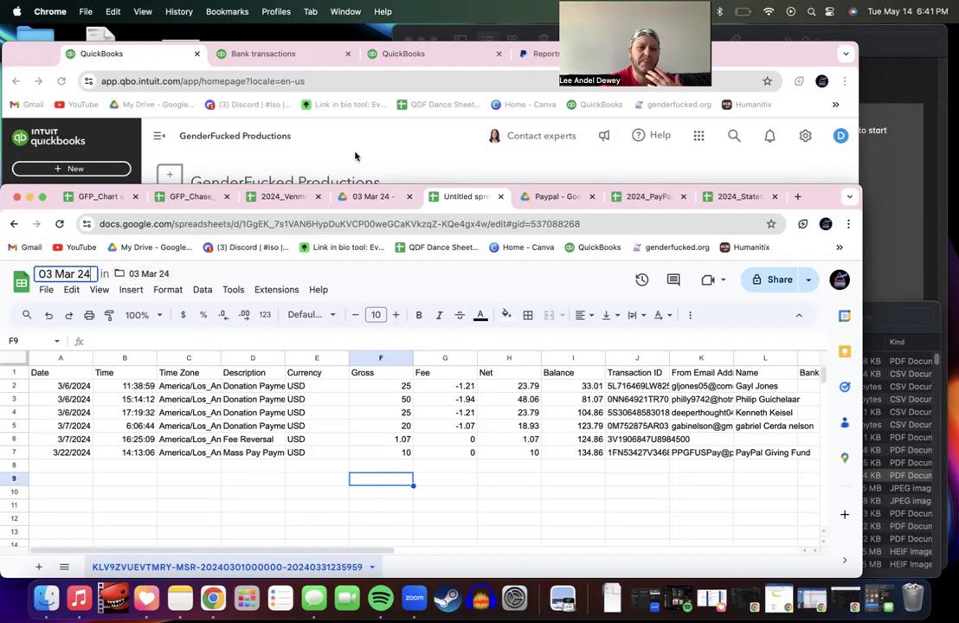
{"action": "key", "text": "BackSpace"}
{"action": "key", "text": "BackSpace"}
{"action": "key", "text": "BackSpace"}
{"action": "key", "text": "BackSpace"}
{"action": "key", "text": "BackSpace"}
{"action": "key", "text": "BackSpace"}
{"action": "key", "text": "BackSpace"}
{"action": "key", "text": "BackSpace"}
{"action": "key", "text": "BackSpace"}
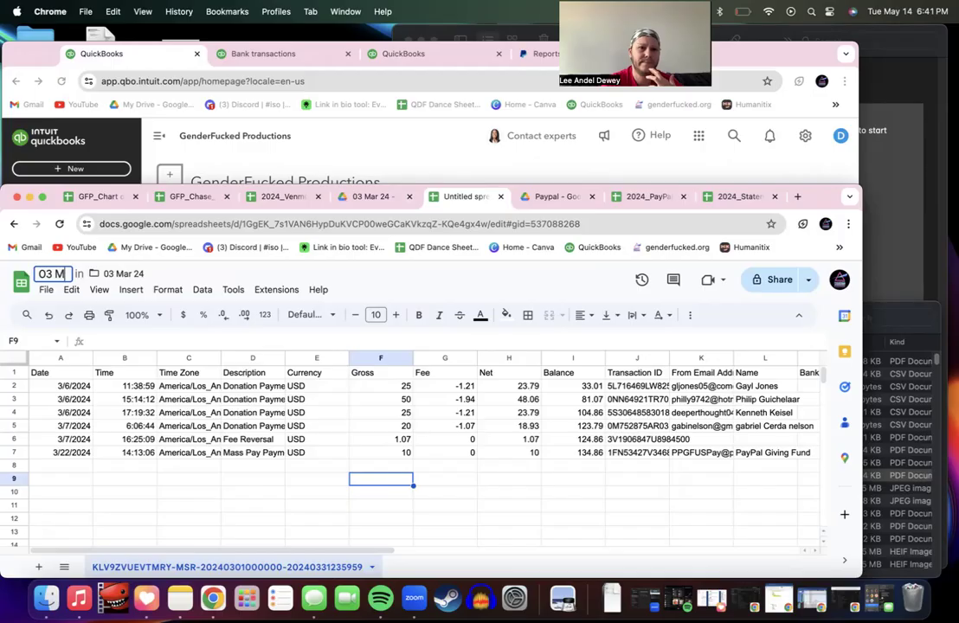
{"action": "type", "text": "202403_Paypal"}
{"action": "key", "text": "BackSpace"}
{"action": "key", "text": "BackSpace"}
{"action": "key", "text": "BackSpace"}
{"action": "type", "text": "Pal"}
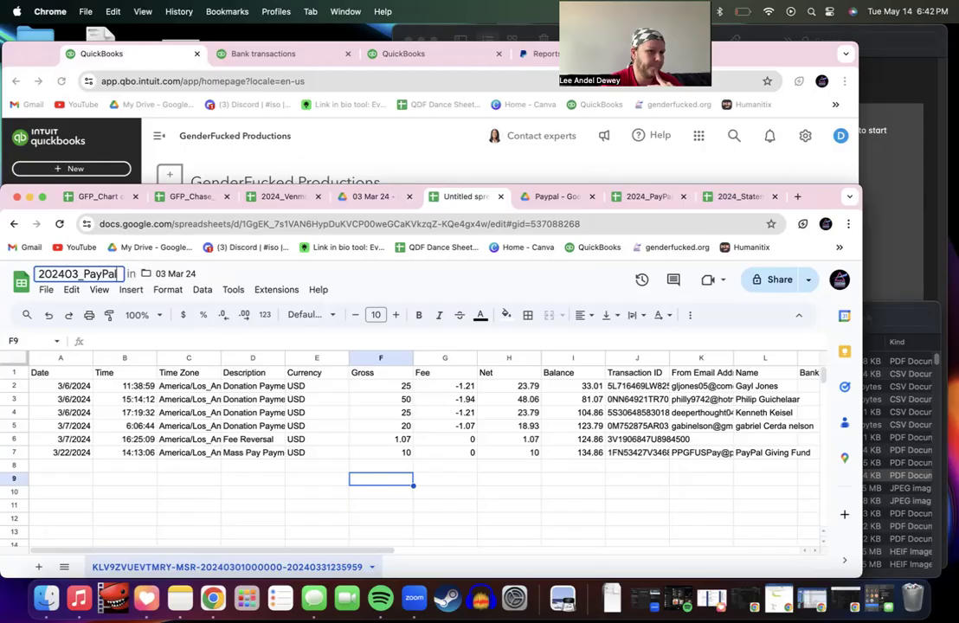
{"action": "type", "text": "_"}
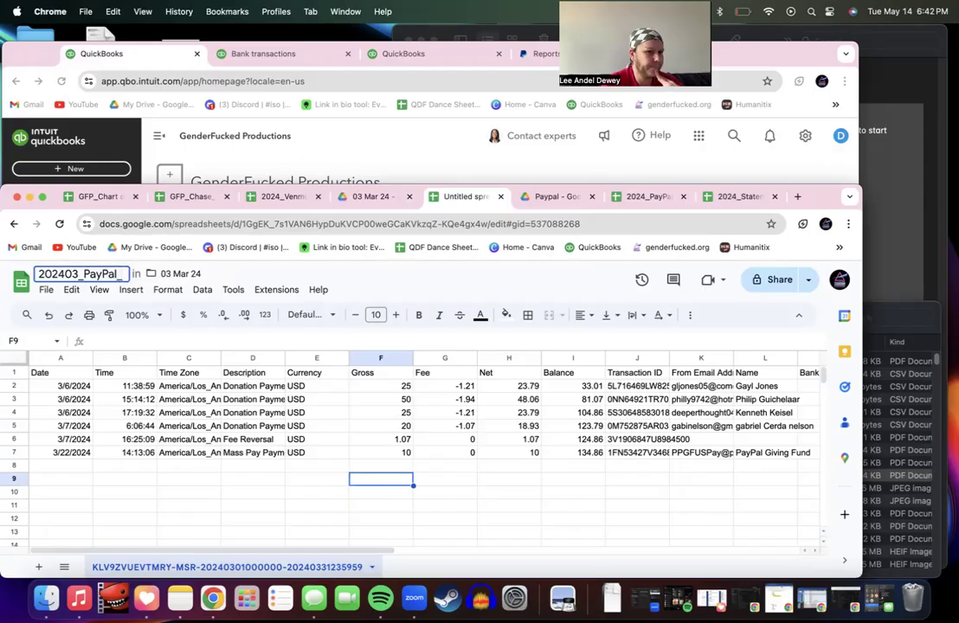
{"action": "type", "text": "Activi"}
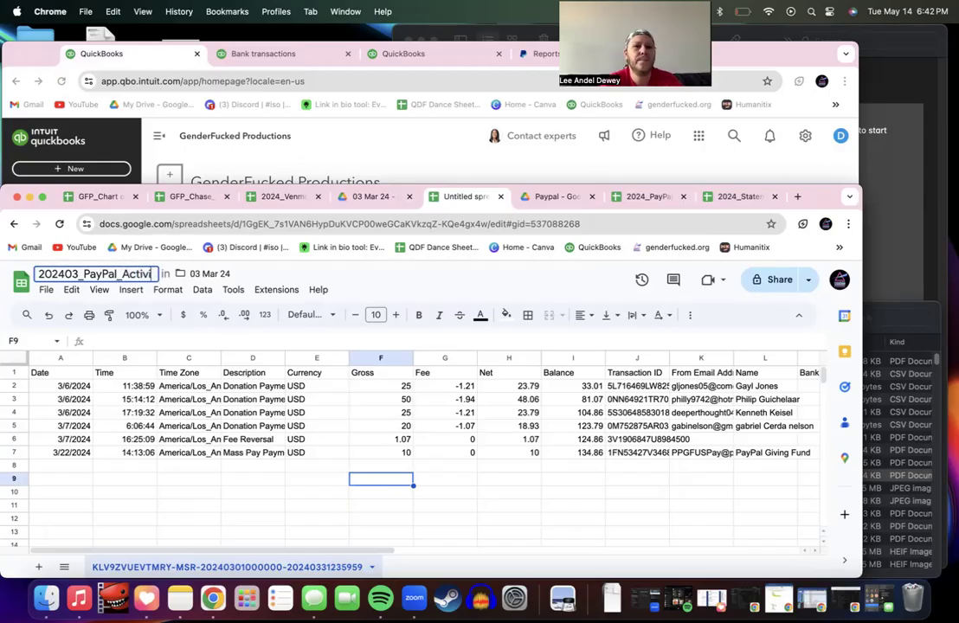
{"action": "type", "text": "ty Download"}
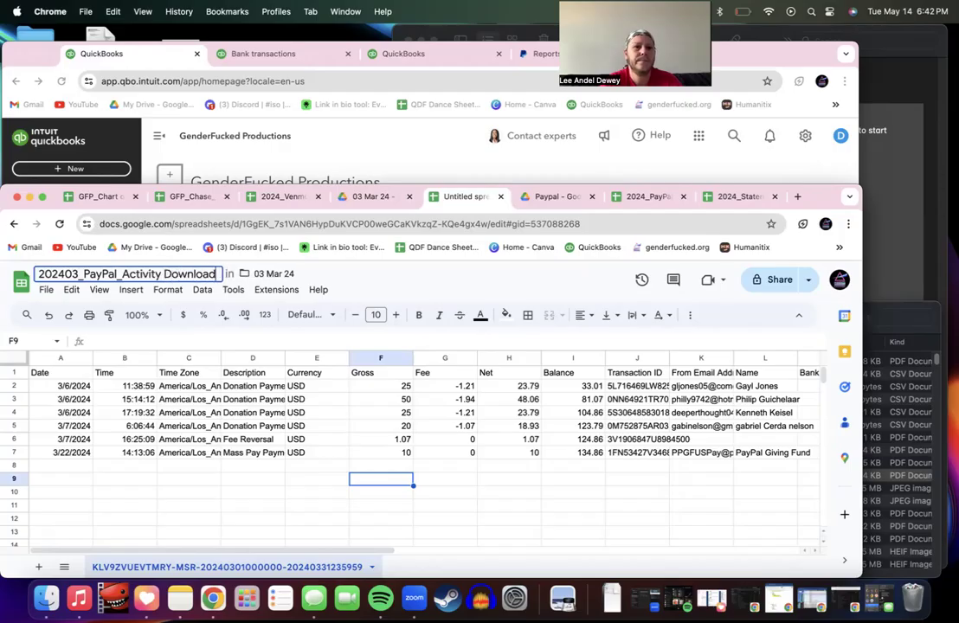
{"action": "left_click", "coordinate": [298, 493]}
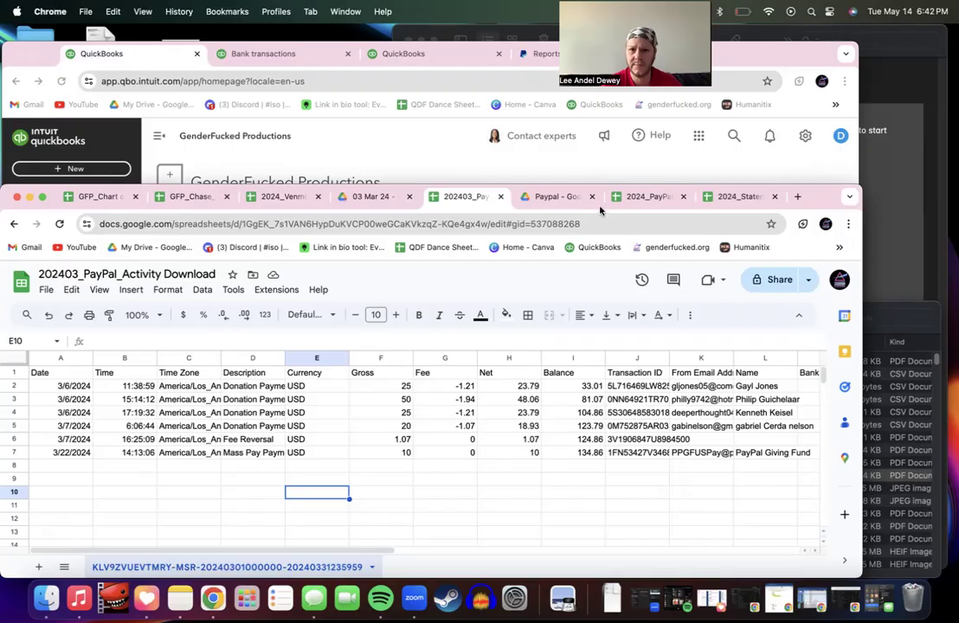
Step: Close the renamed PayPal file and go to the tracker's 03 Mar 24 sheet
{"action": "left_click", "coordinate": [485, 145]}
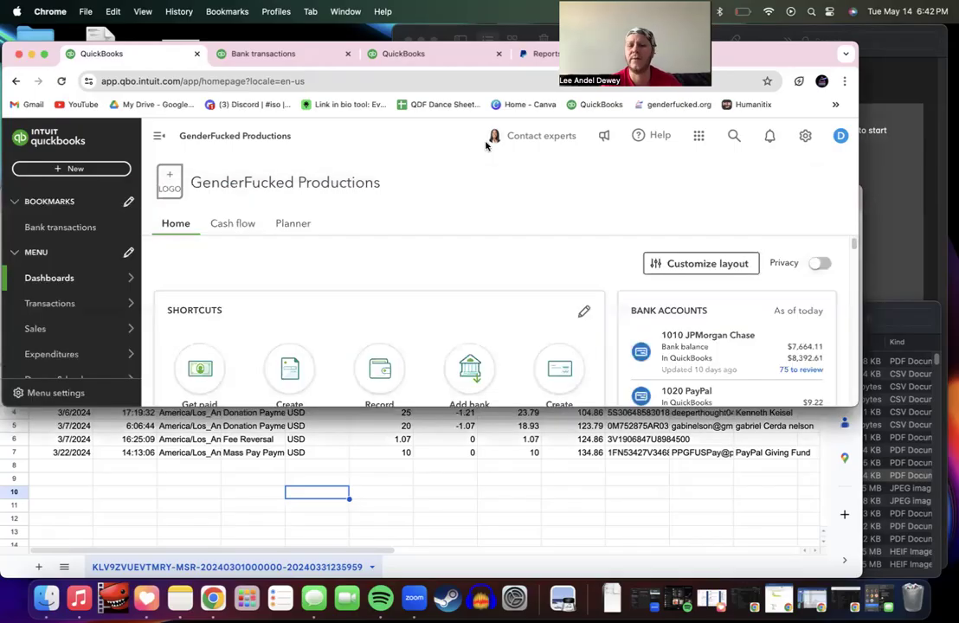
{"action": "left_click", "coordinate": [470, 485]}
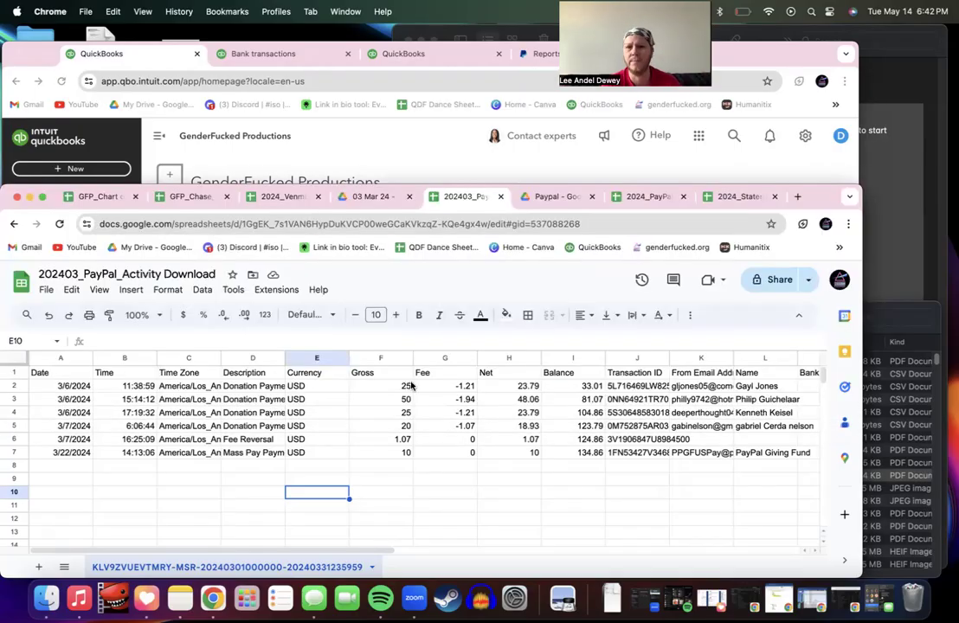
{"action": "left_click", "coordinate": [500, 197]}
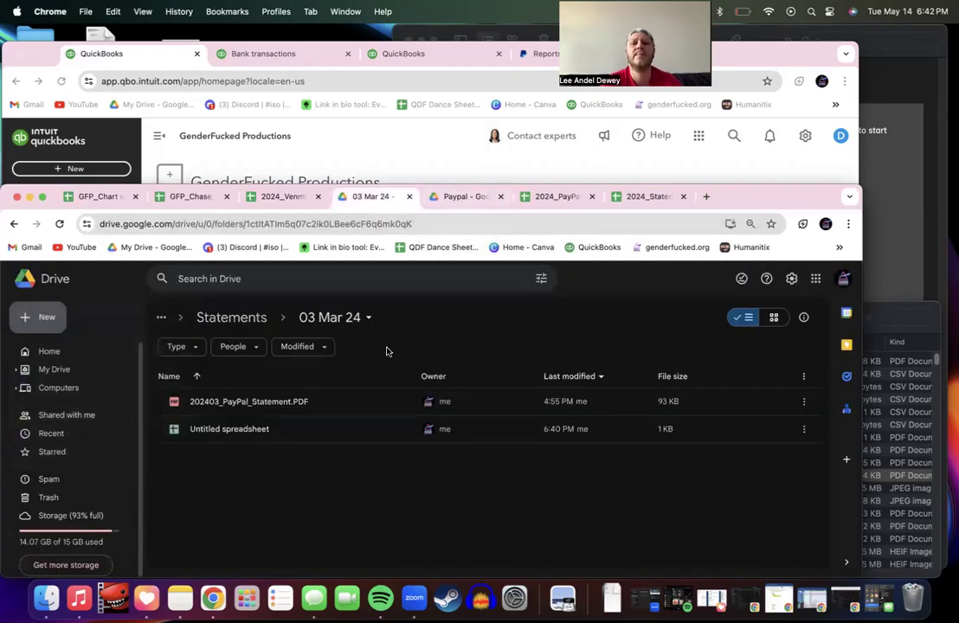
{"action": "key", "text": "super+9"}
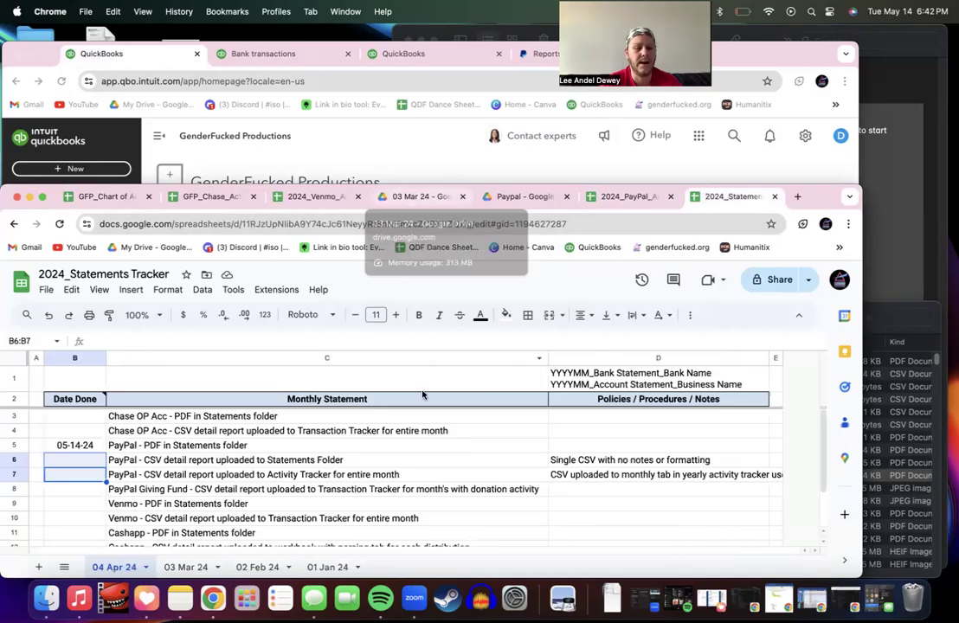
{"action": "left_click", "coordinate": [187, 569]}
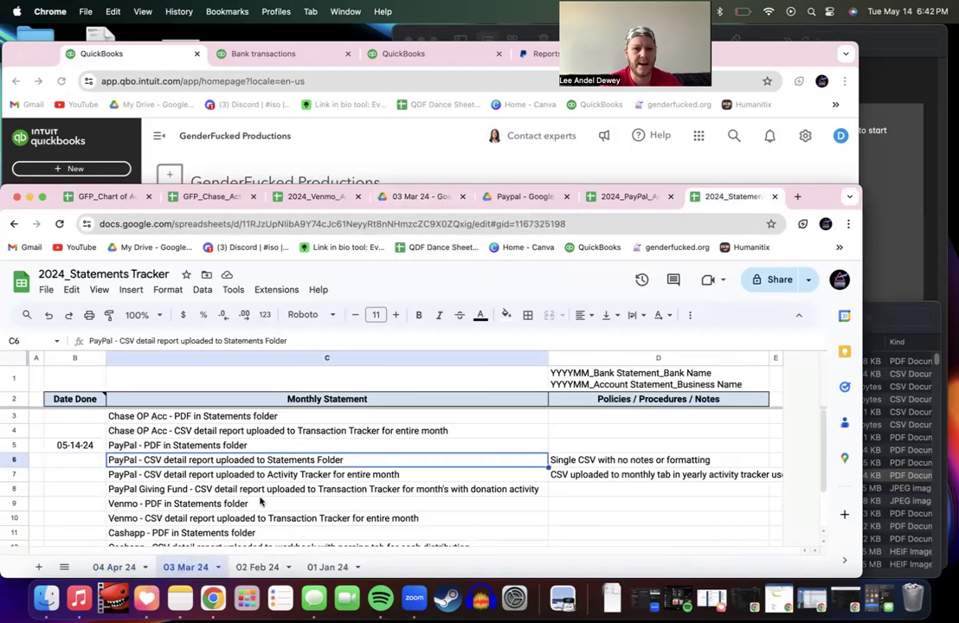
{"action": "scroll", "coordinate": [260, 502], "scroll_direction": "down", "scroll_amount": 3}
{"action": "scroll", "coordinate": [258, 502], "scroll_direction": "up", "scroll_amount": 2}
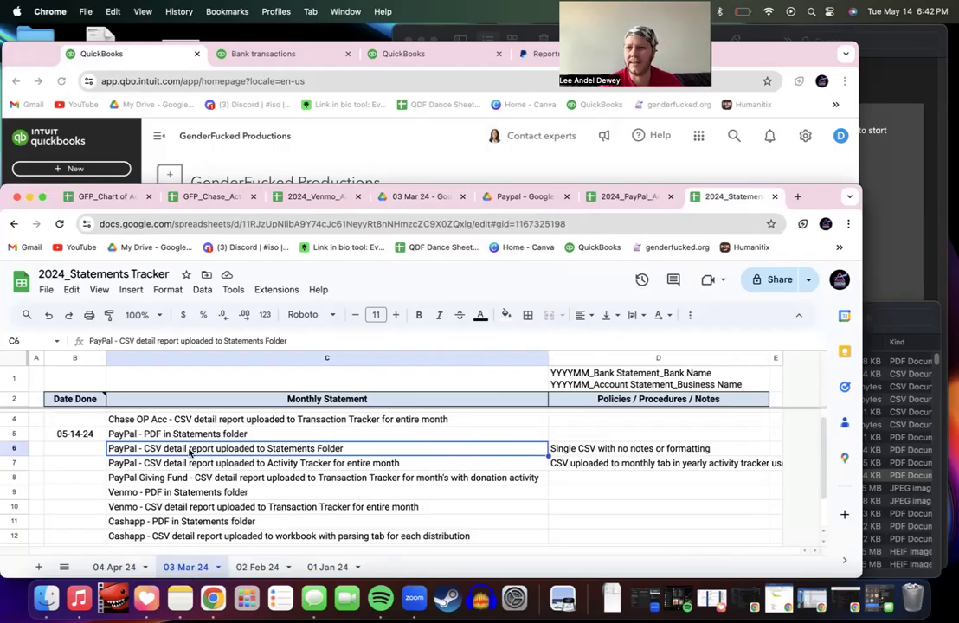
Step: Copy 05-14-24 from B5 into B6 to mark the PayPal CSV upload done
{"action": "left_click", "coordinate": [573, 449]}
{"action": "left_click", "coordinate": [86, 437]}
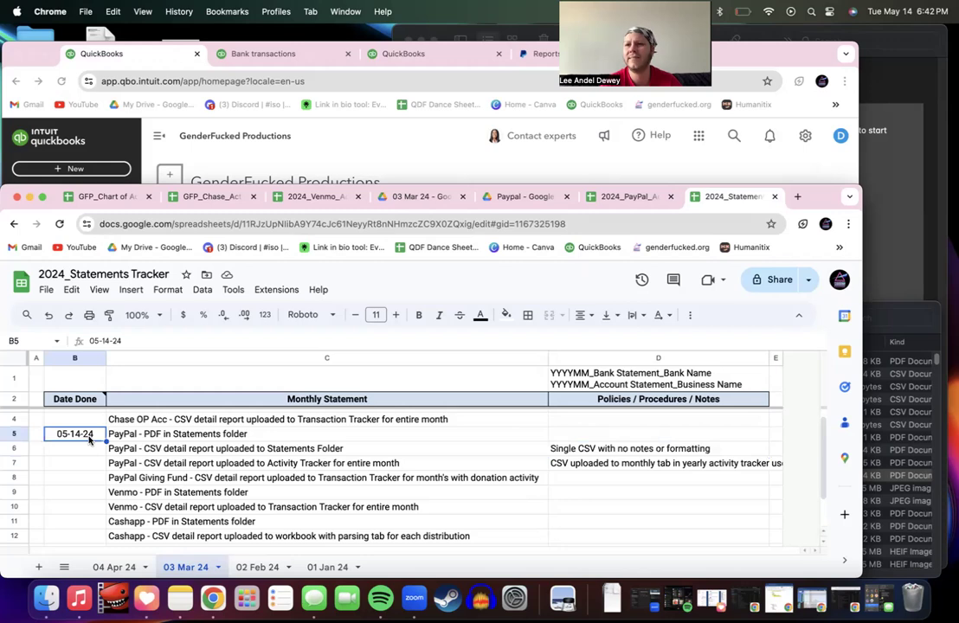
{"action": "key", "text": "super+c"}
{"action": "left_click", "coordinate": [84, 451]}
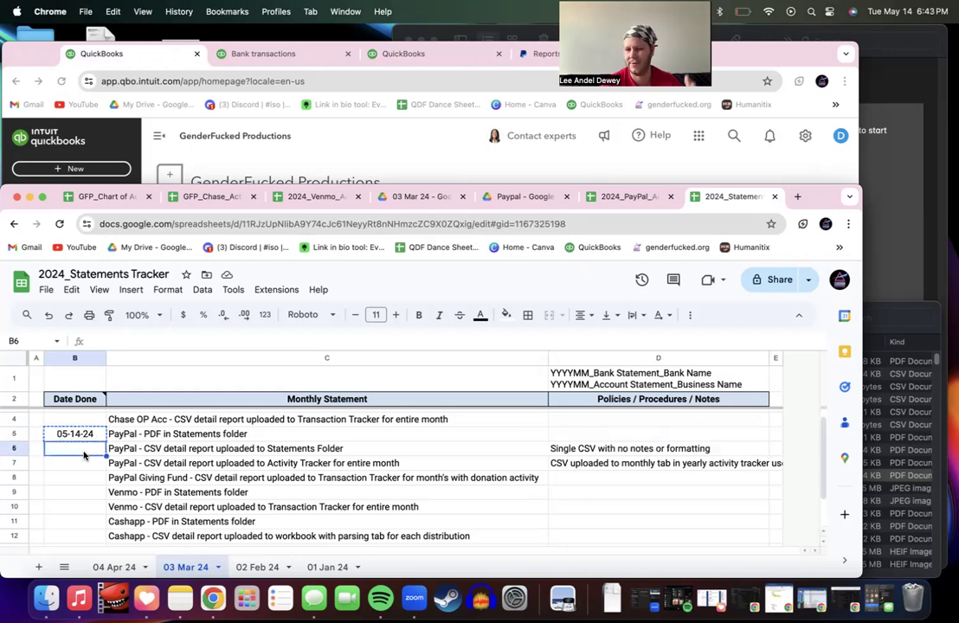
{"action": "key", "text": "super+v"}
{"action": "left_click", "coordinate": [135, 448]}
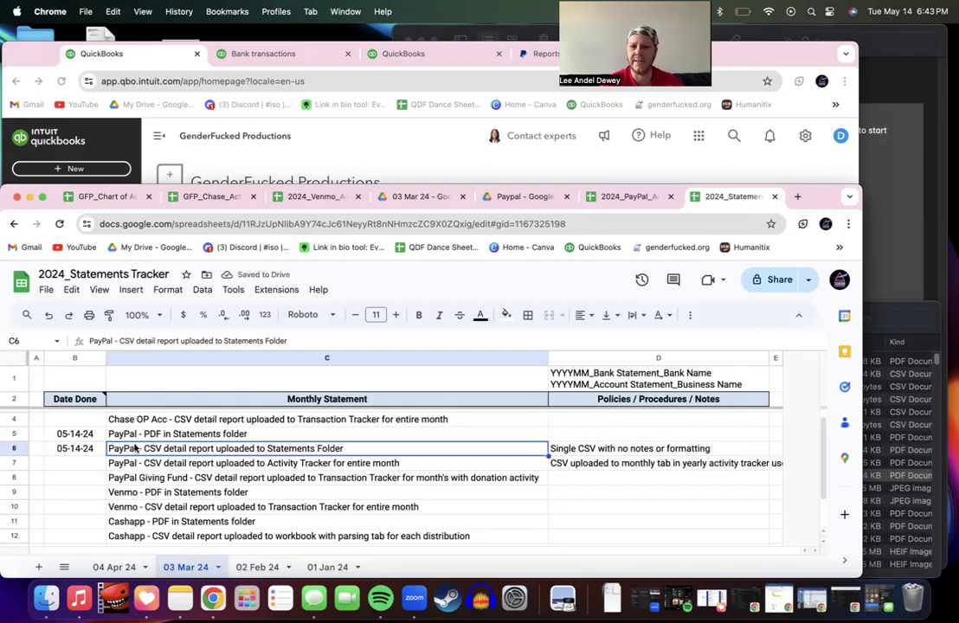
{"action": "left_click", "coordinate": [152, 464]}
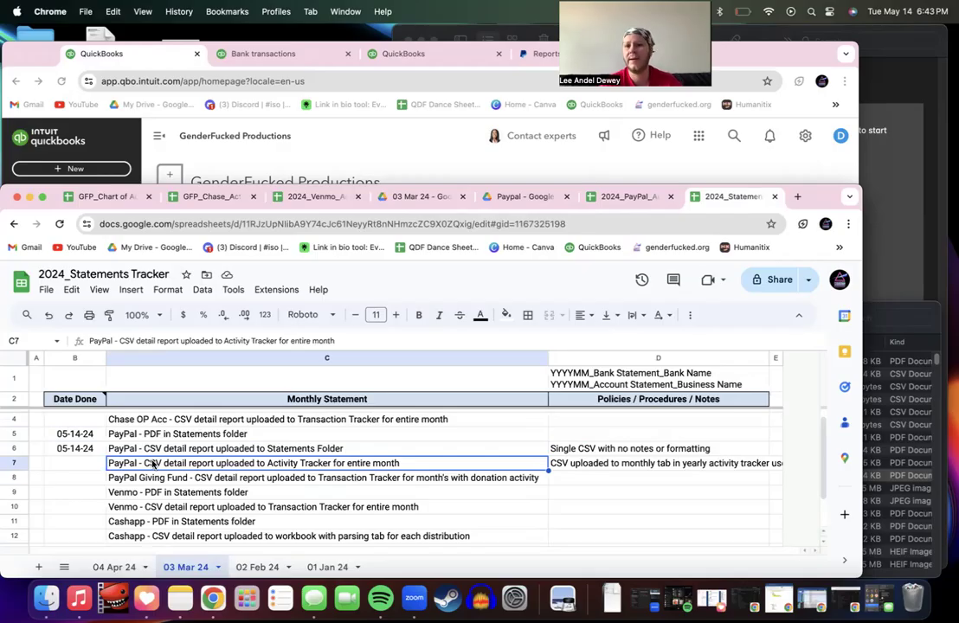
Step: Switch to the 2024 PayPal workbook, glance at 01 Jan 24, then return to 02 Feb 24
{"action": "left_click", "coordinate": [626, 198]}
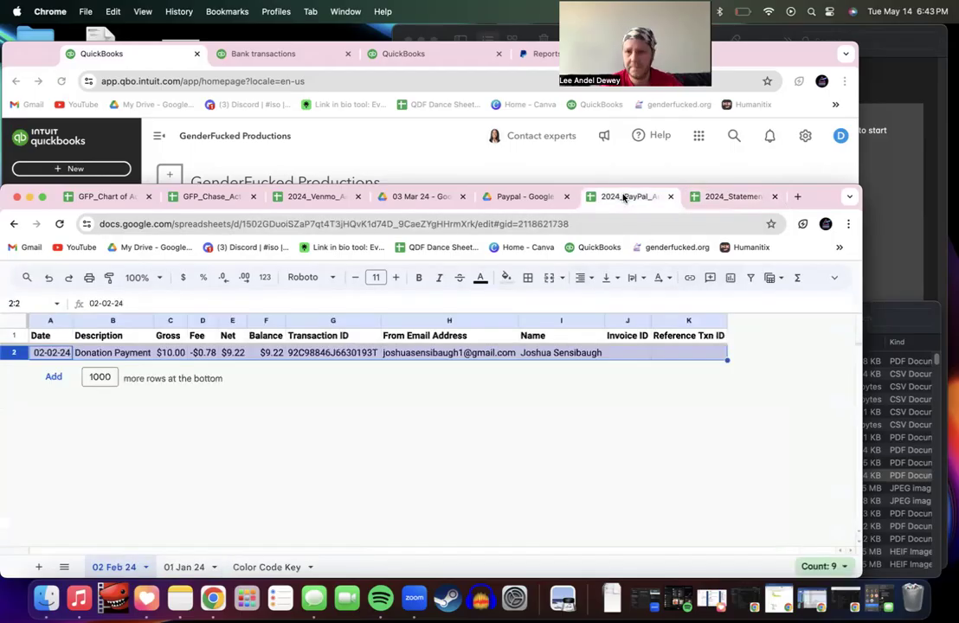
{"action": "left_click", "coordinate": [180, 566]}
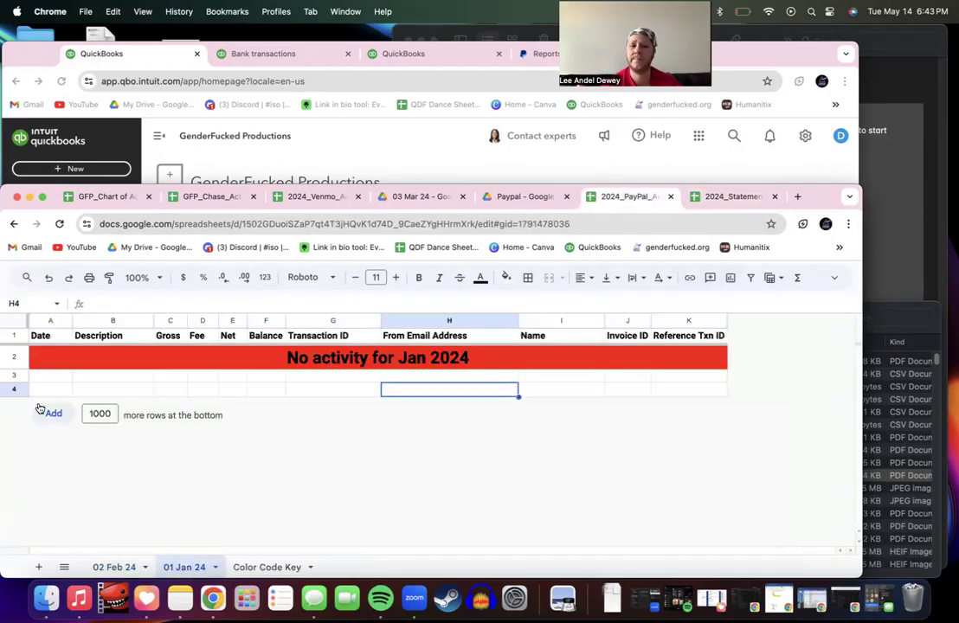
{"action": "left_click", "coordinate": [119, 567]}
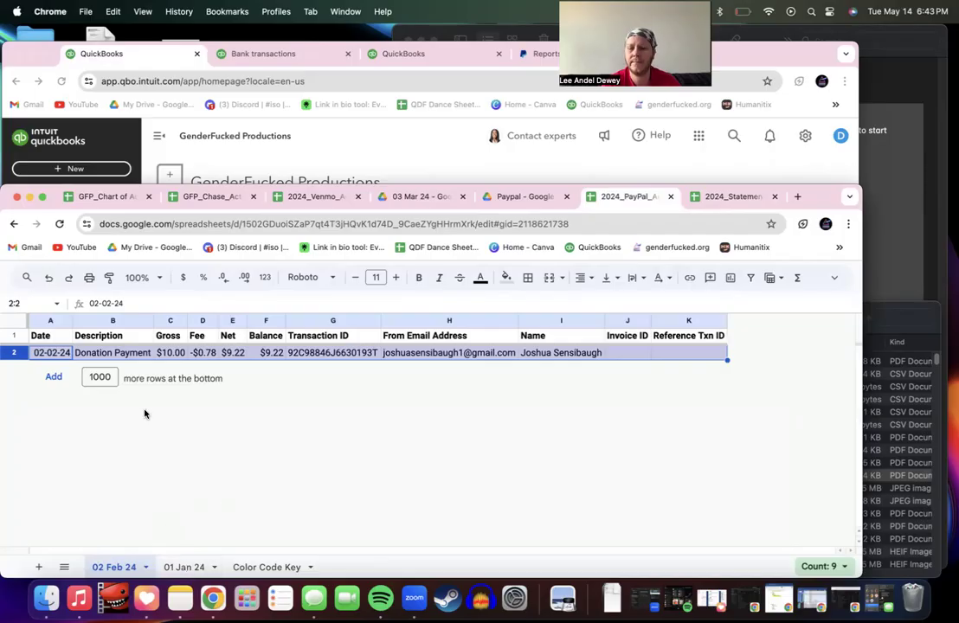
Step: Insert a column right of Reference Txn ID, head L1 'GFP Notes', and resize it
{"action": "left_click", "coordinate": [696, 314]}
{"action": "right_click", "coordinate": [696, 314]}
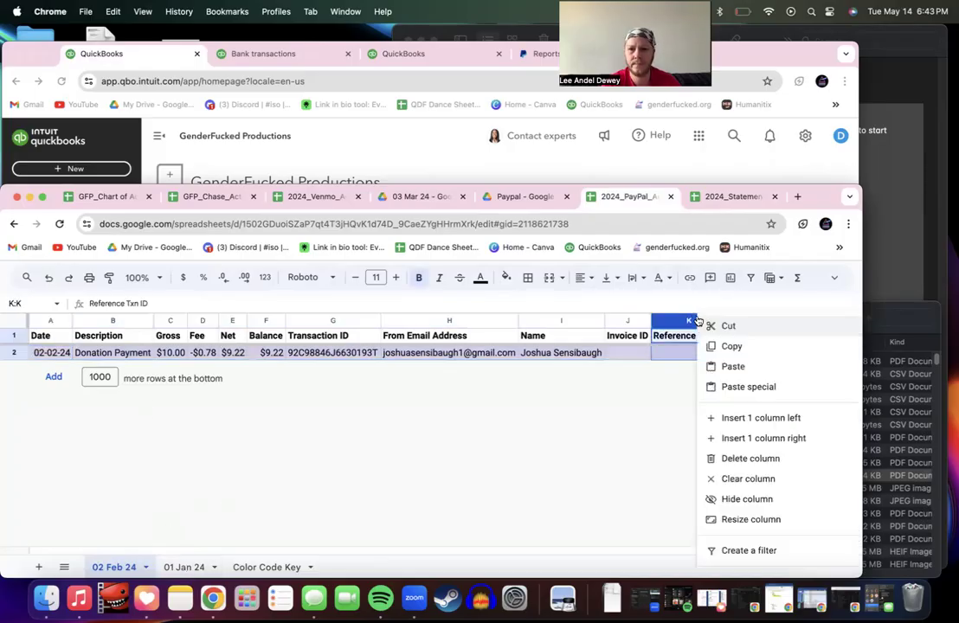
{"action": "left_click", "coordinate": [760, 437]}
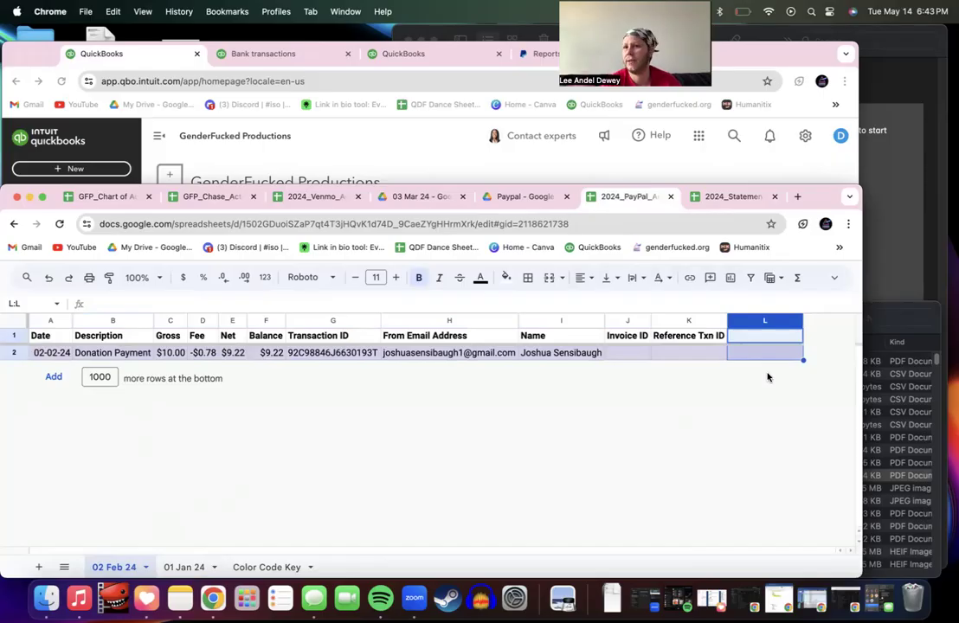
{"action": "left_click", "coordinate": [765, 336]}
{"action": "type", "text": "GFP Notes"}
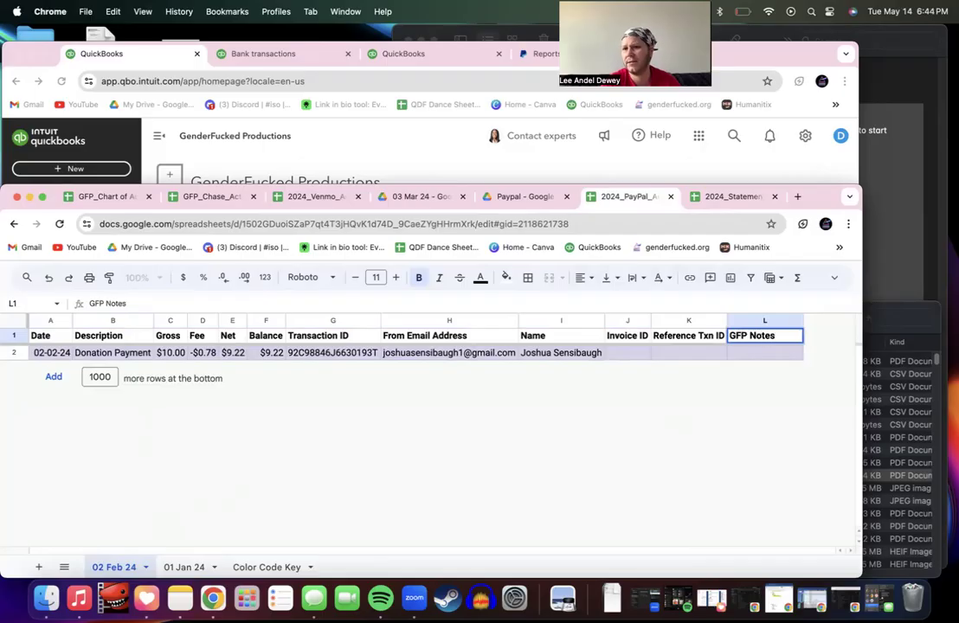
{"action": "key", "text": "Return"}
{"action": "left_click_drag", "start_coordinate": [803, 321], "coordinate": [870, 322]}
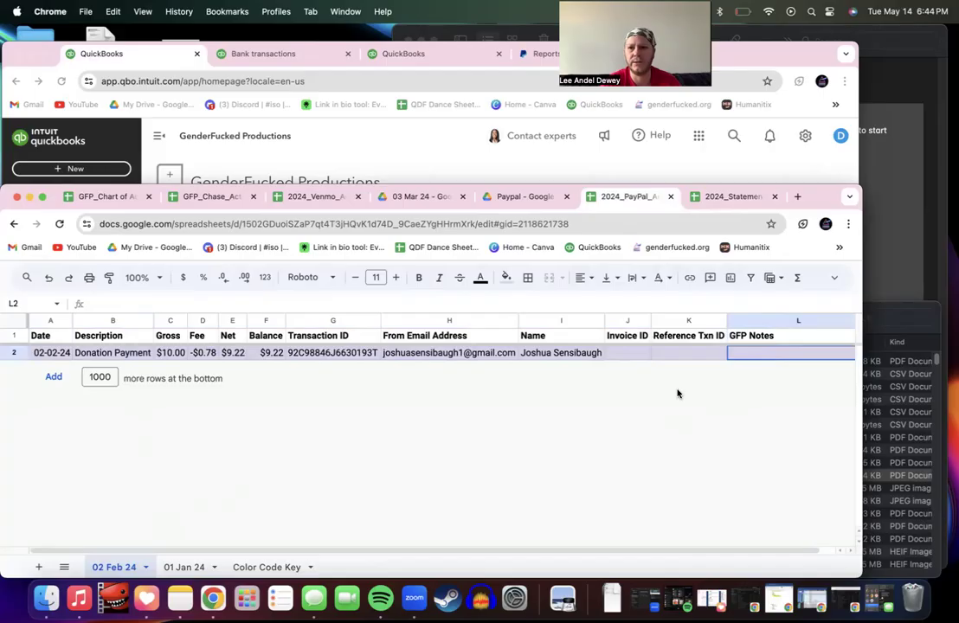
{"action": "scroll", "coordinate": [678, 394], "scroll_direction": "right", "scroll_amount": 1}
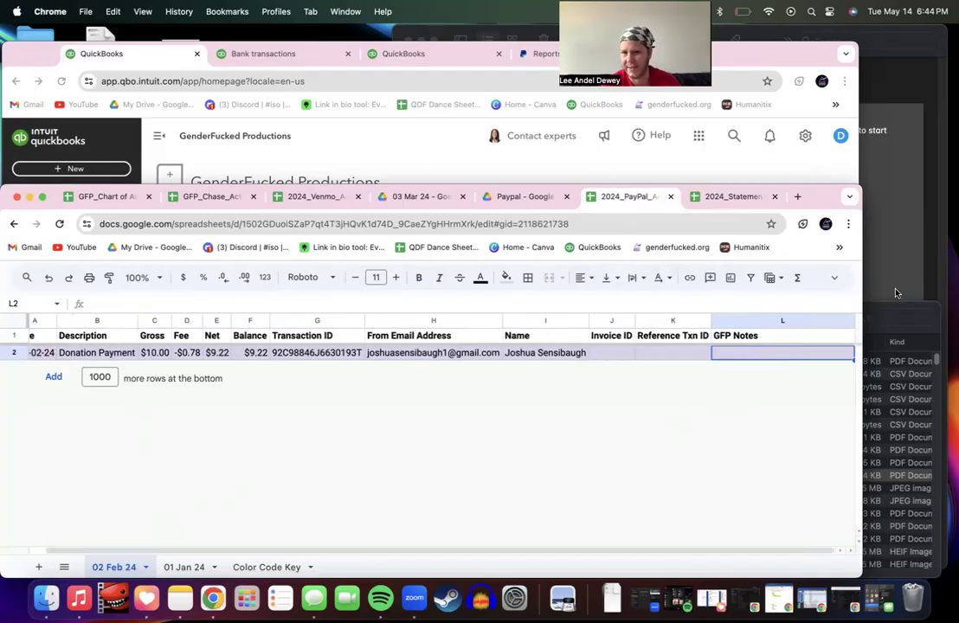
{"action": "left_click_drag", "start_coordinate": [815, 329], "coordinate": [815, 330]}
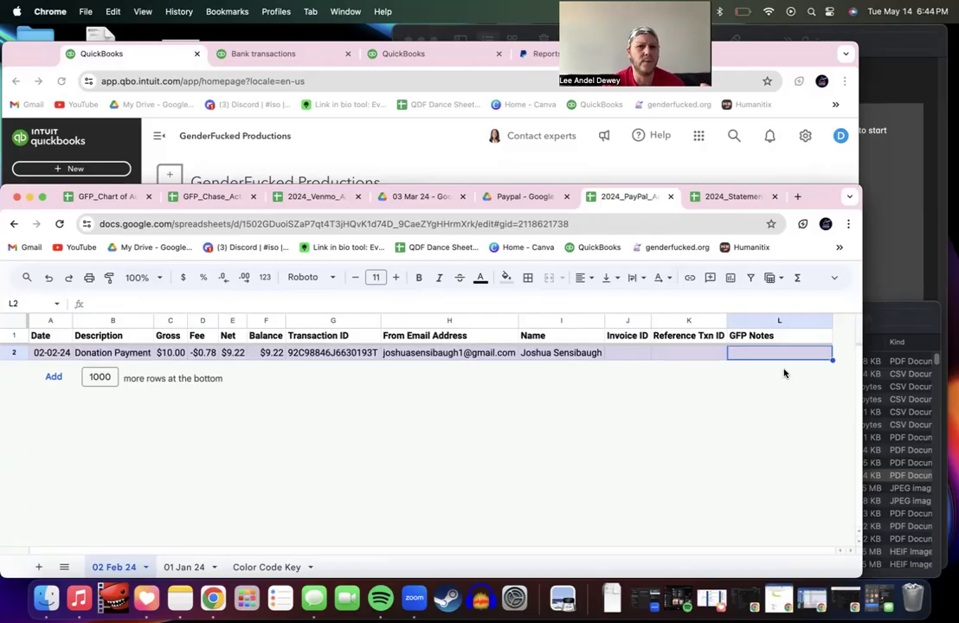
Step: Center-align the text in header row 1
{"action": "left_click", "coordinate": [13, 335]}
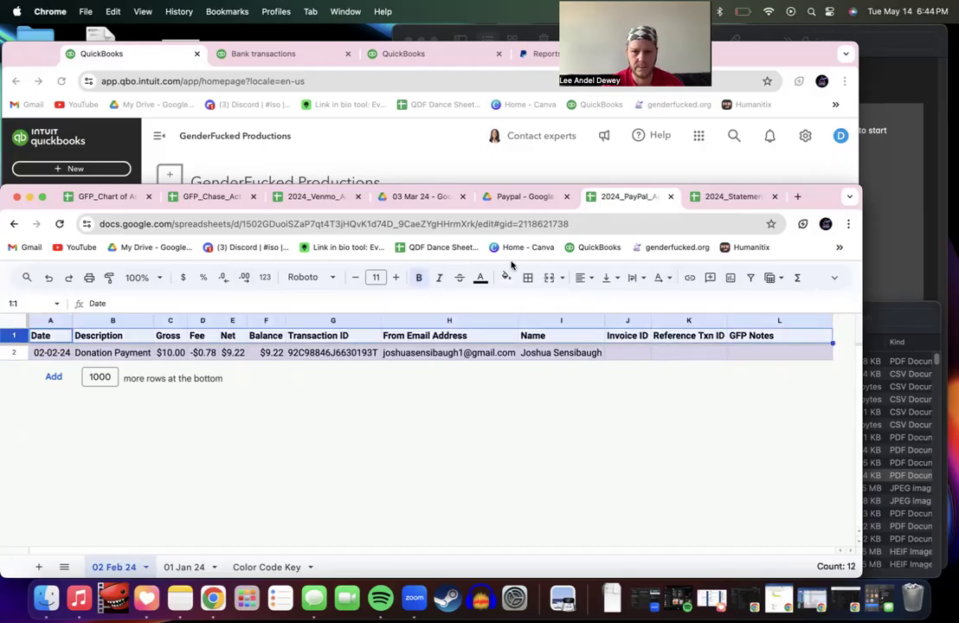
{"action": "left_click", "coordinate": [582, 278]}
{"action": "left_click", "coordinate": [604, 303]}
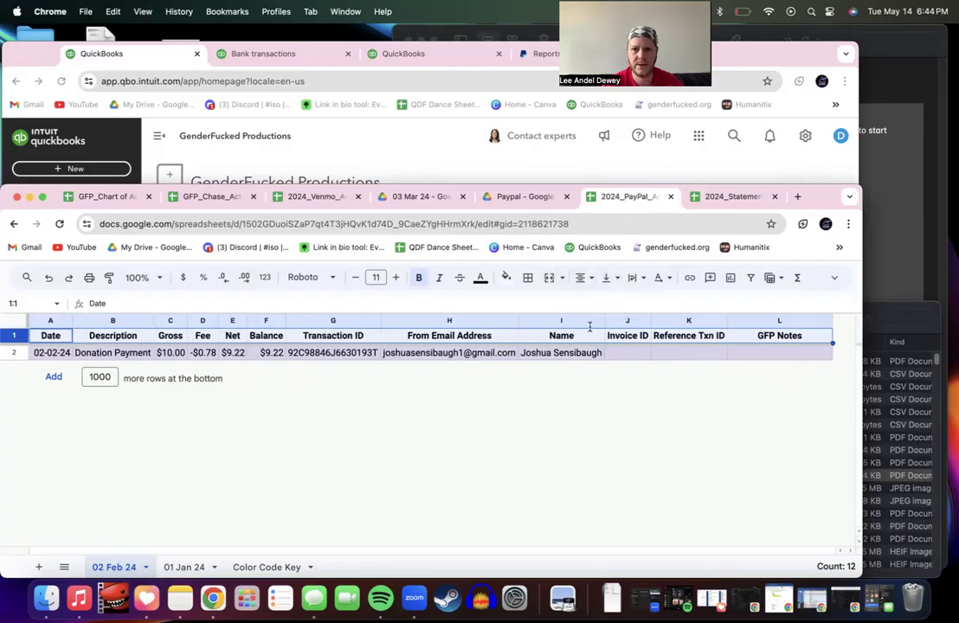
{"action": "mouse_move", "coordinate": [509, 438]}
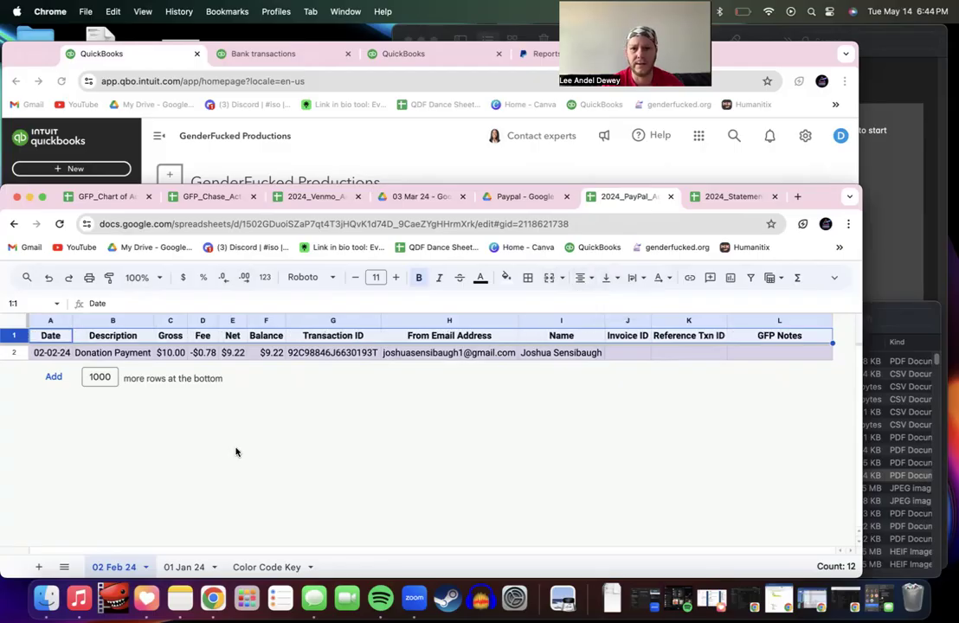
Step: Fill the header row with light blue
{"action": "left_click", "coordinate": [11, 323]}
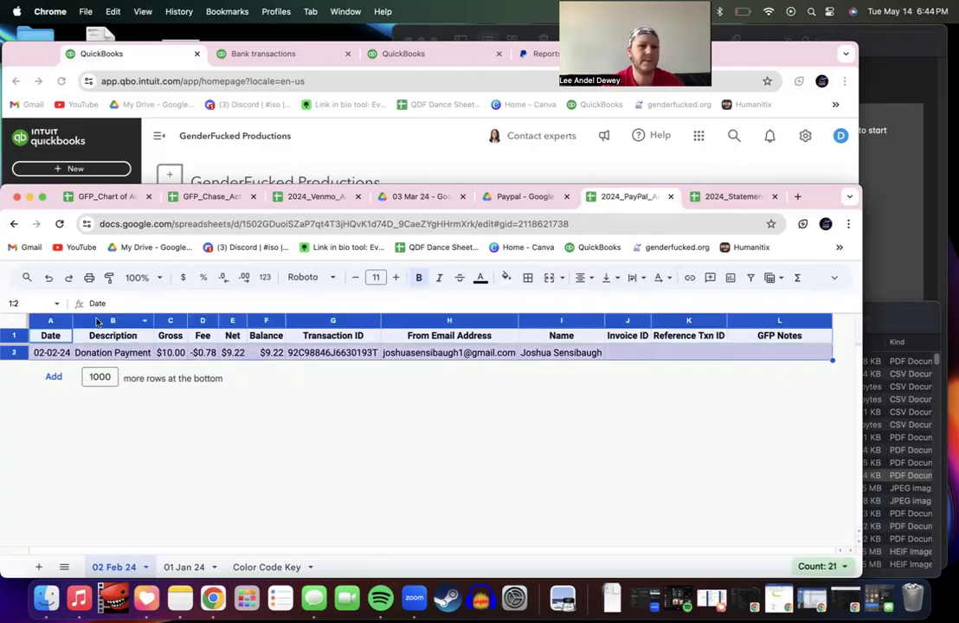
{"action": "left_click", "coordinate": [185, 340]}
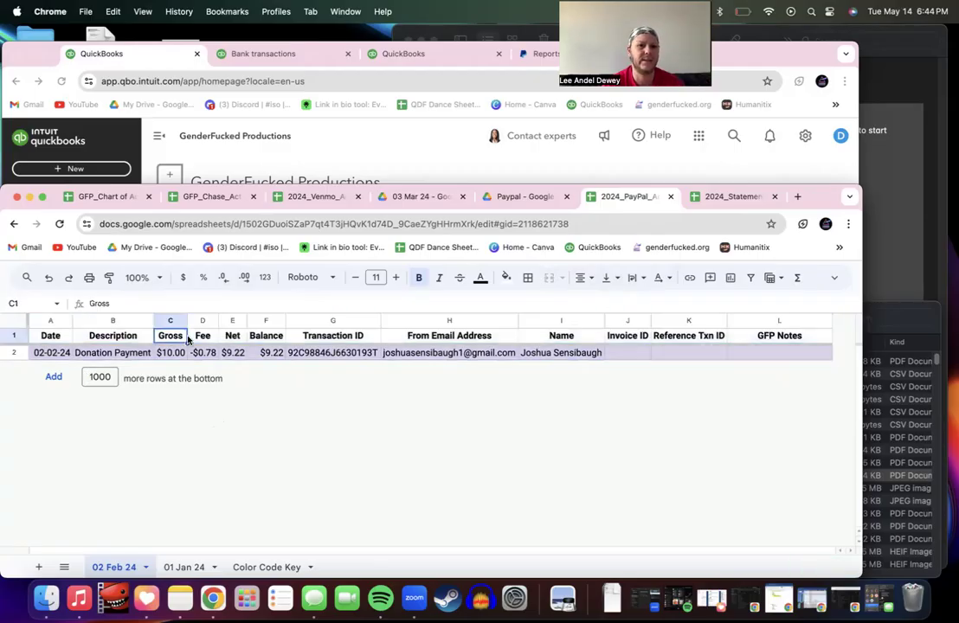
{"action": "left_click", "coordinate": [11, 336]}
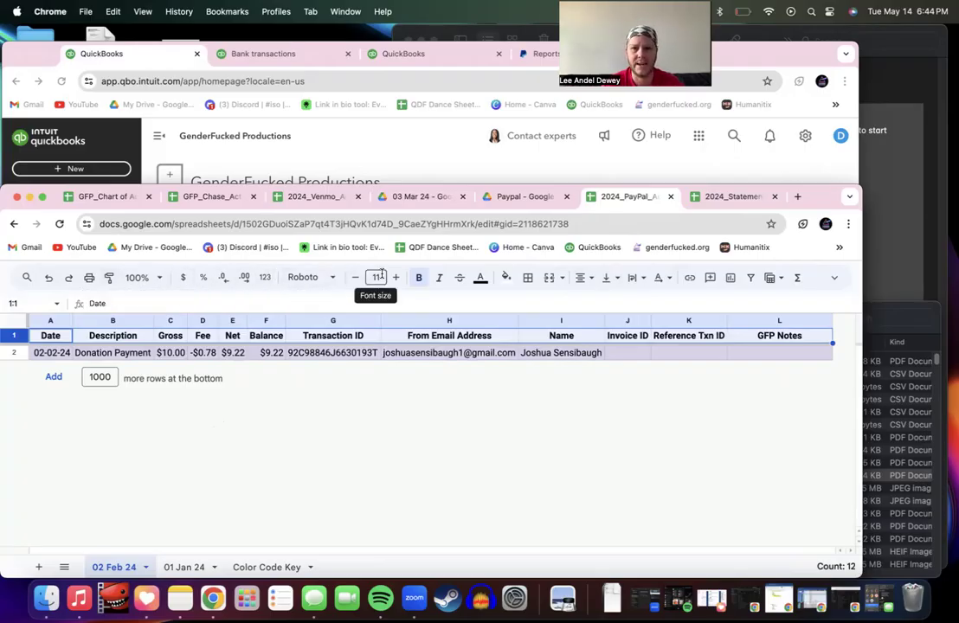
{"action": "left_click", "coordinate": [506, 277]}
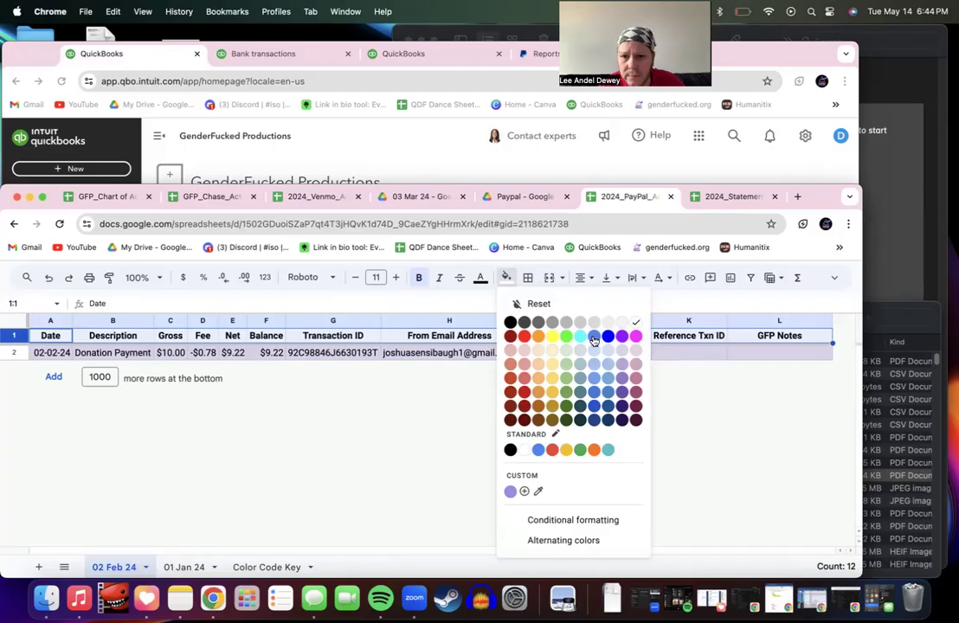
{"action": "left_click", "coordinate": [610, 376]}
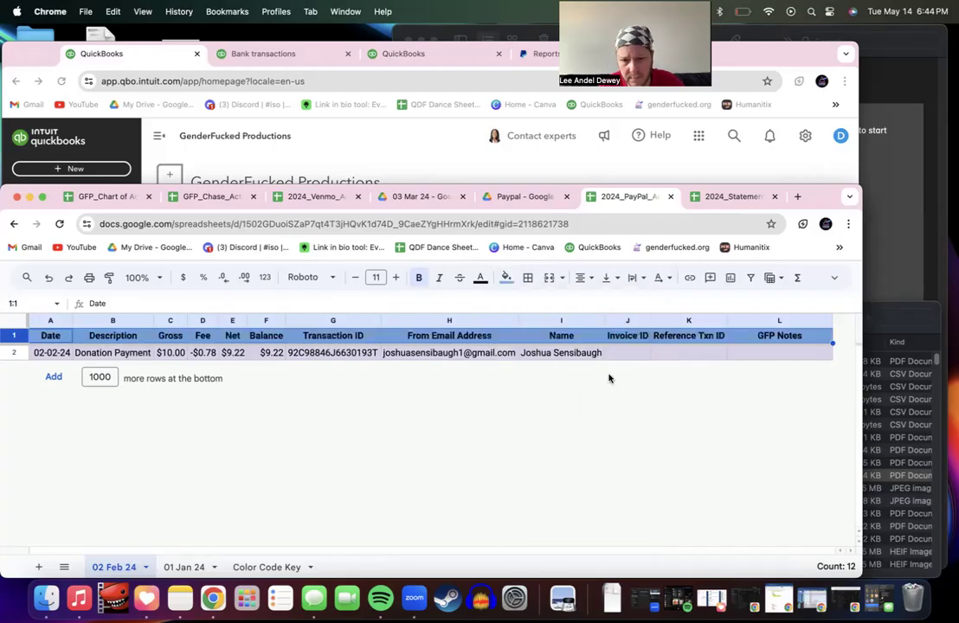
{"action": "left_click", "coordinate": [564, 354]}
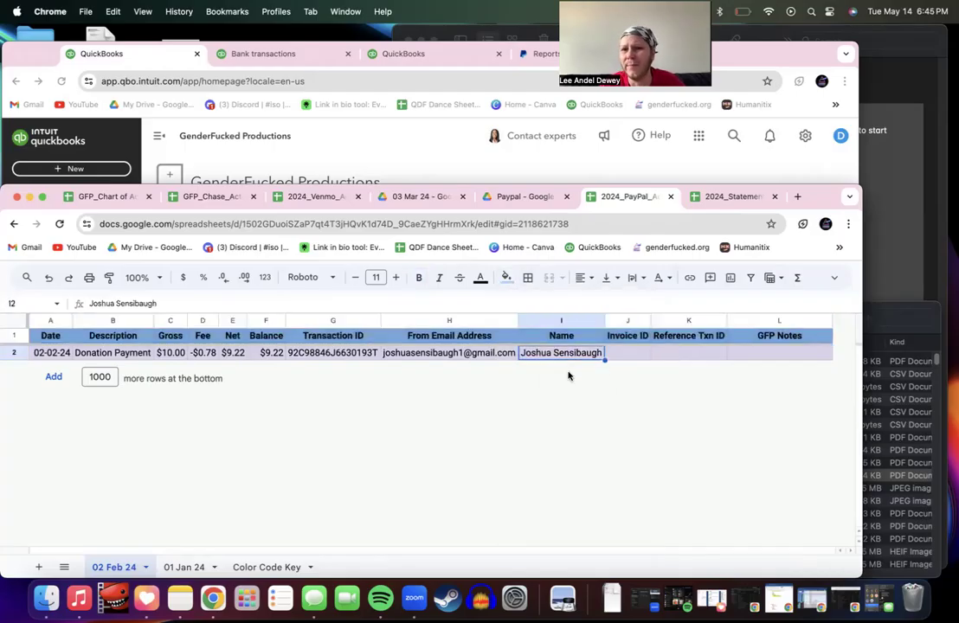
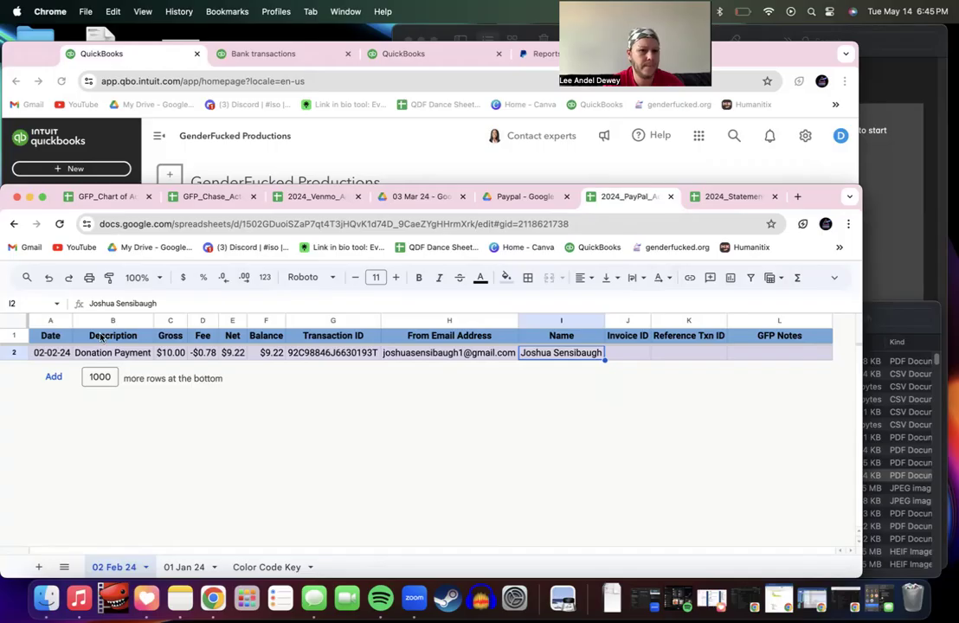
Step: Duplicate the 02 Feb 24 tab, move the copy to the front and rename it '03 Mar 24'
{"action": "left_click", "coordinate": [145, 568]}
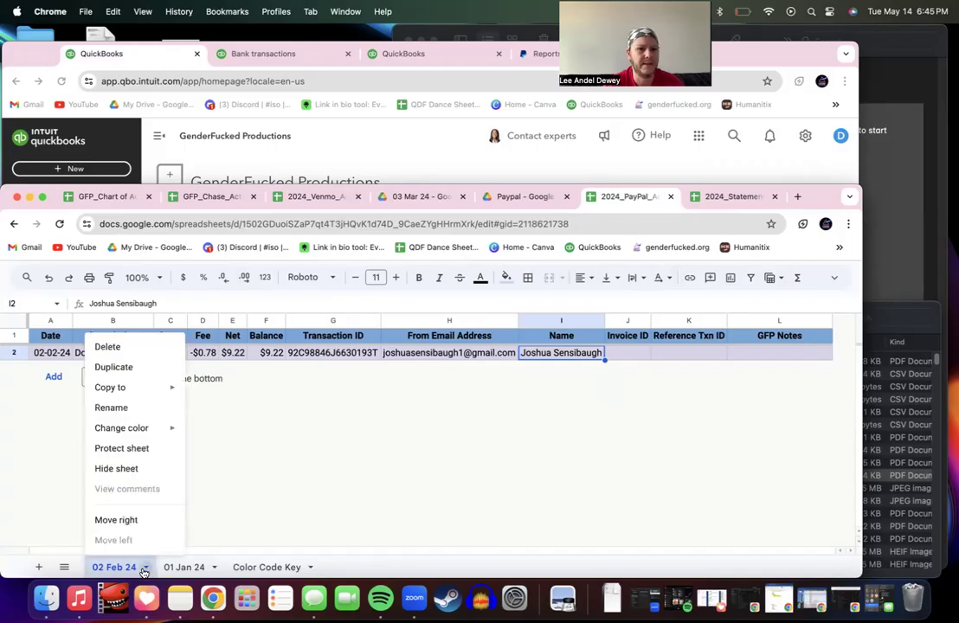
{"action": "mouse_move", "coordinate": [123, 390]}
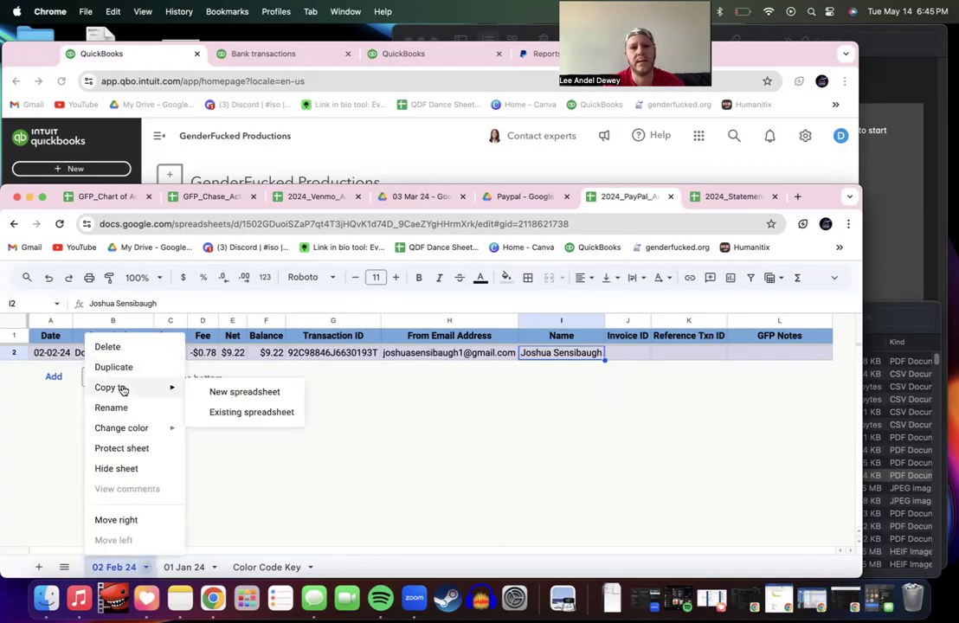
{"action": "left_click", "coordinate": [120, 368]}
{"action": "left_click_drag", "start_coordinate": [210, 568], "coordinate": [152, 572]}
{"action": "double_click", "coordinate": [150, 570]}
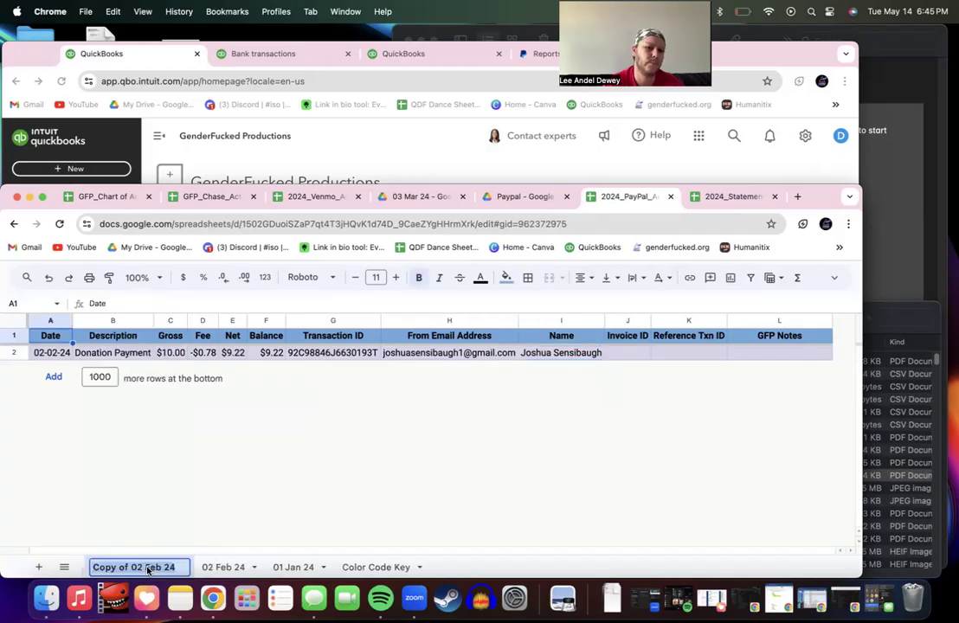
{"action": "left_click_drag", "start_coordinate": [162, 570], "coordinate": [91, 569]}
{"action": "type", "text": "03 M"}
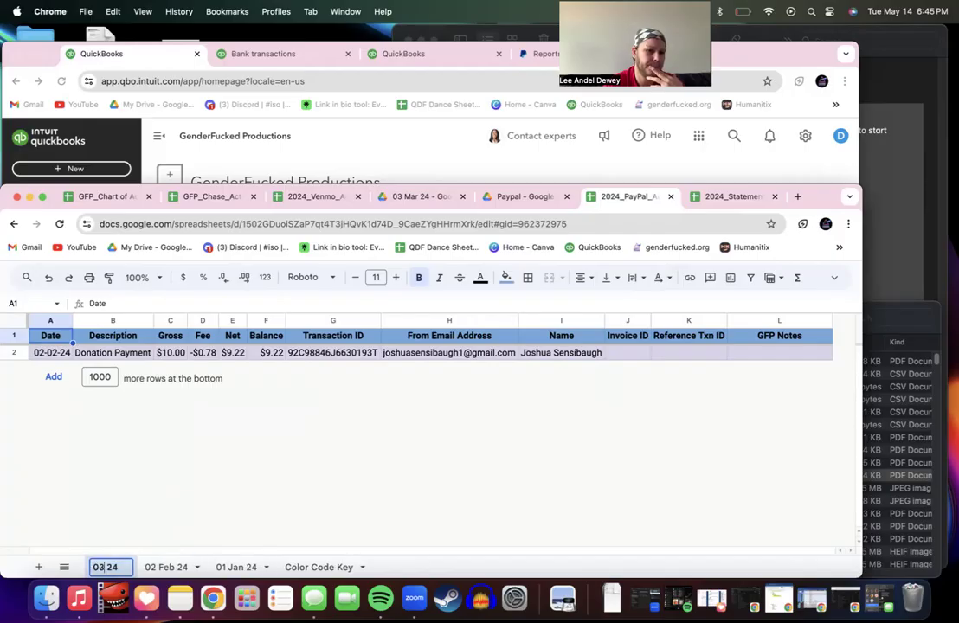
{"action": "type", "text": "ar"}
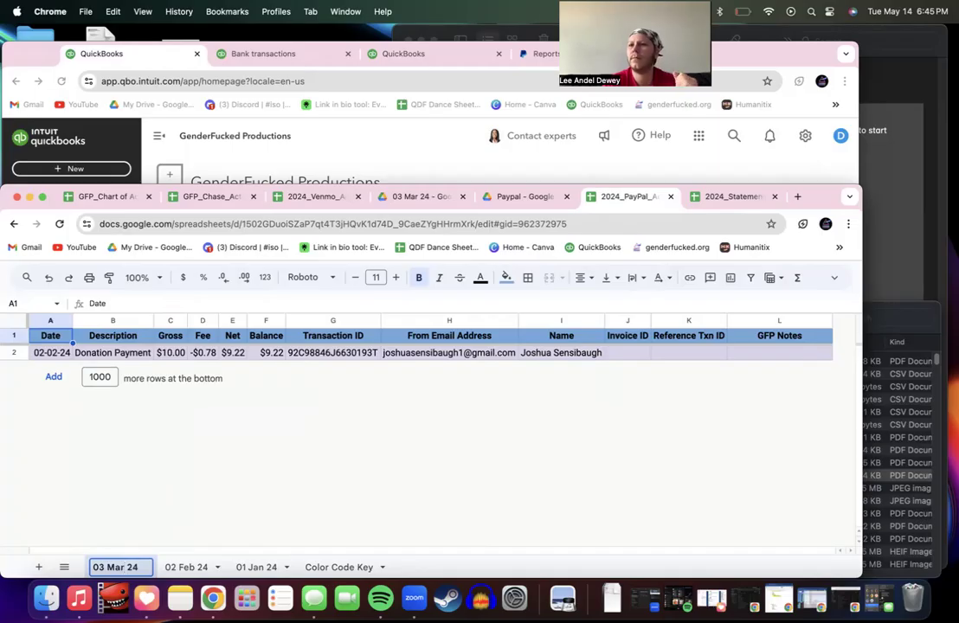
{"action": "key", "text": "Return"}
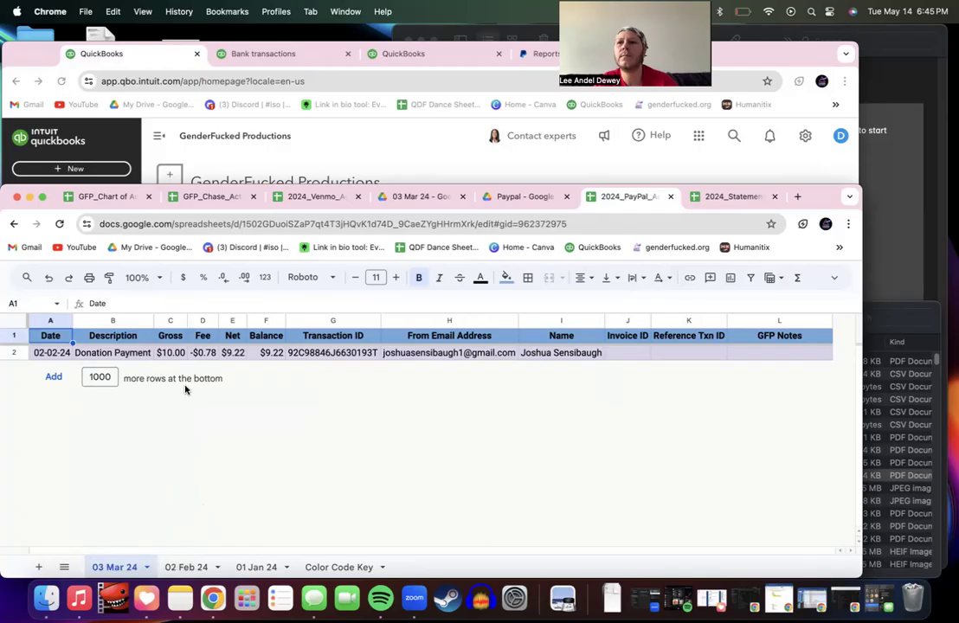
Step: Clear the copied February transaction from row 2 of 03 Mar 24, keeping its fill unchanged
{"action": "left_click", "coordinate": [14, 353]}
{"action": "key", "text": "Delete"}
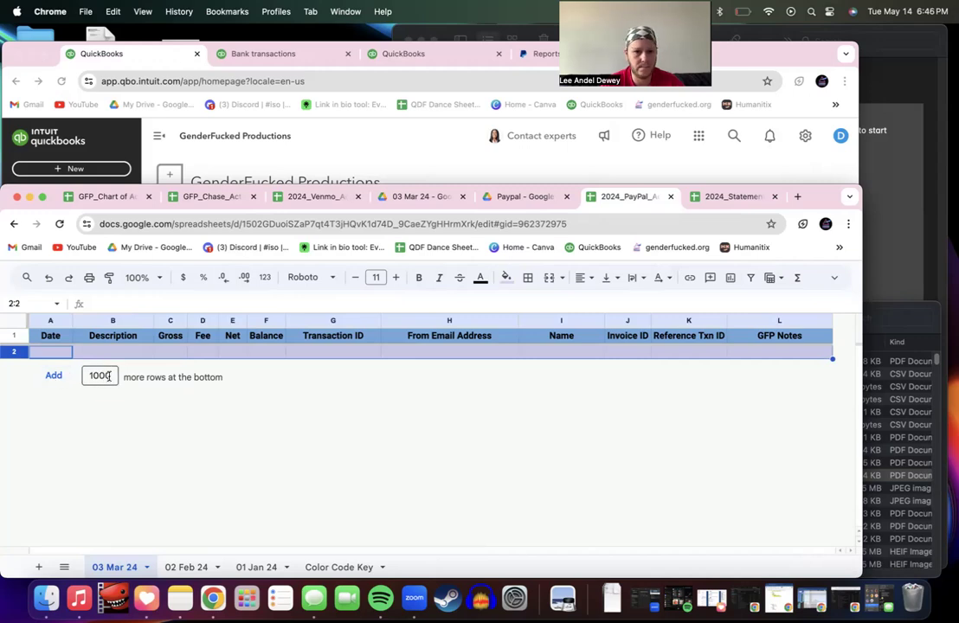
{"action": "left_click", "coordinate": [510, 279]}
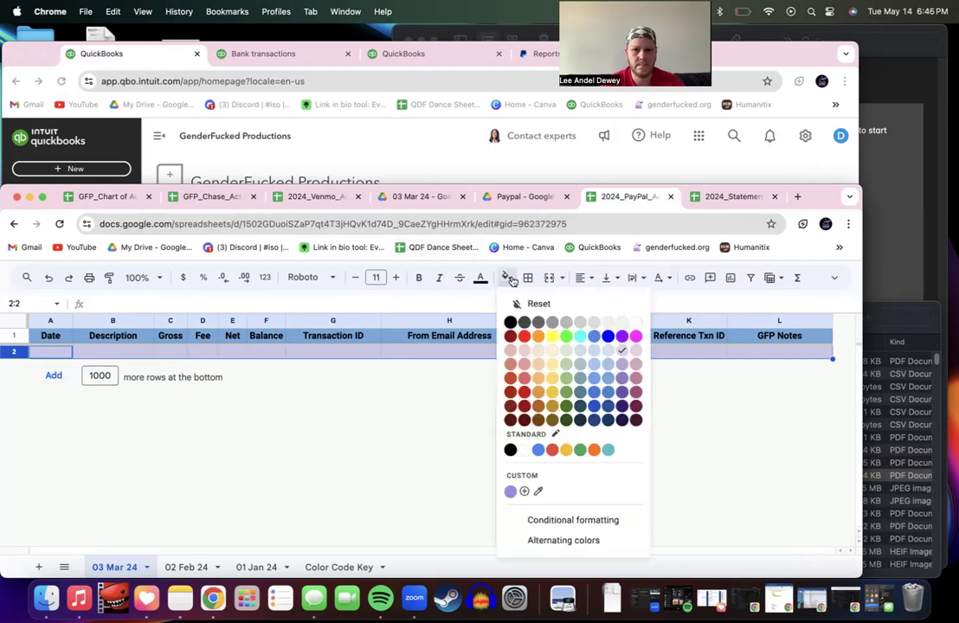
{"action": "left_click", "coordinate": [510, 279]}
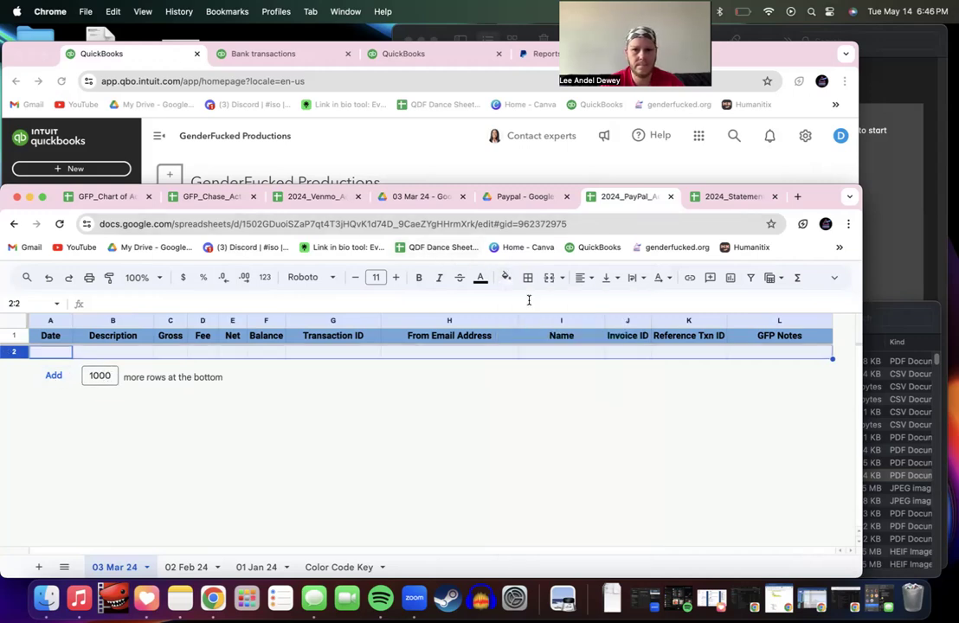
{"action": "left_click", "coordinate": [104, 356]}
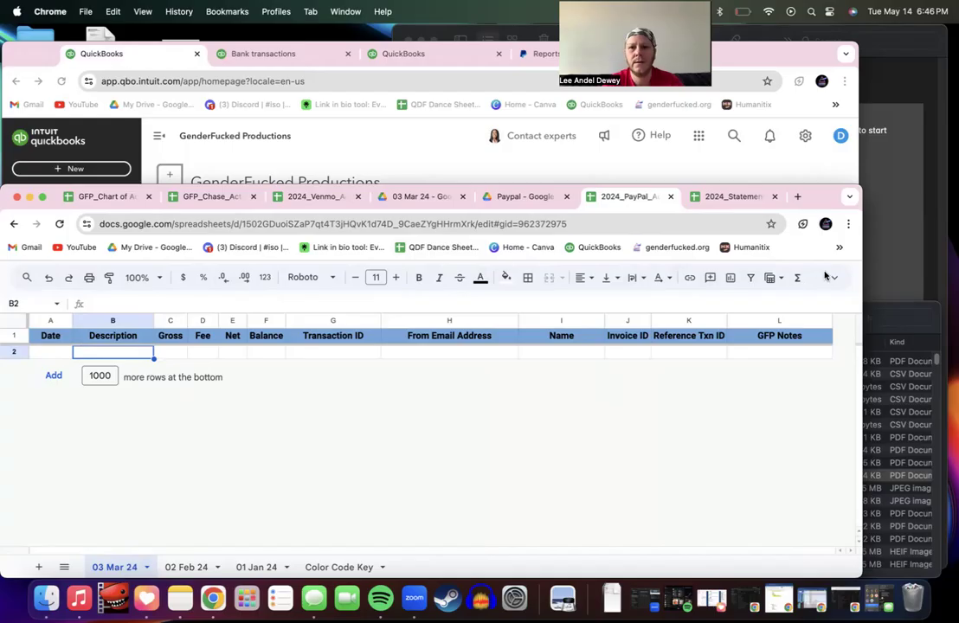
{"action": "key", "text": "ctrl+shift+f"}
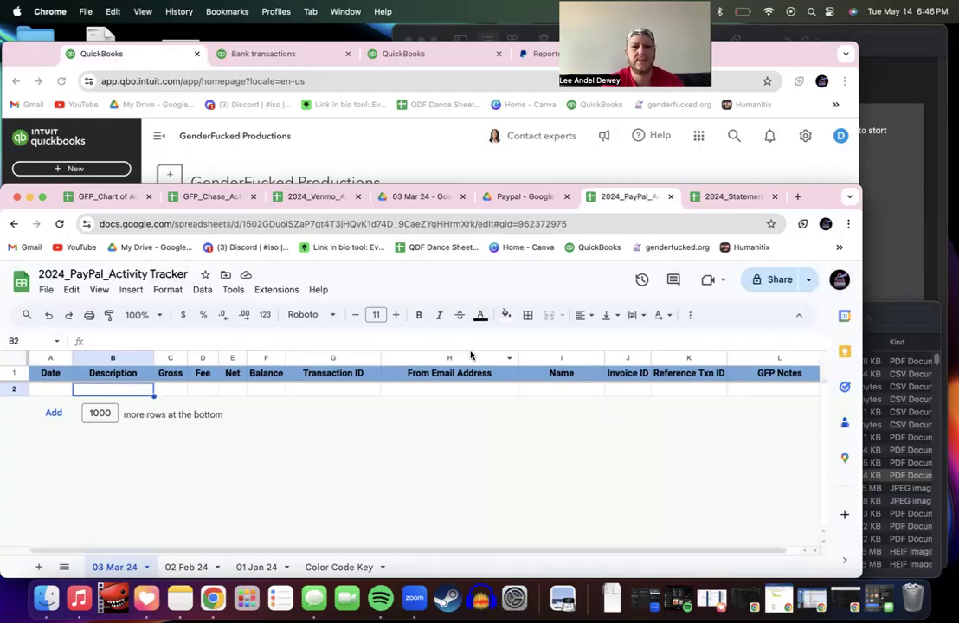
Step: Upload the March PayPal CSV from Downloads and import it into a new sheet
{"action": "left_click", "coordinate": [47, 291]}
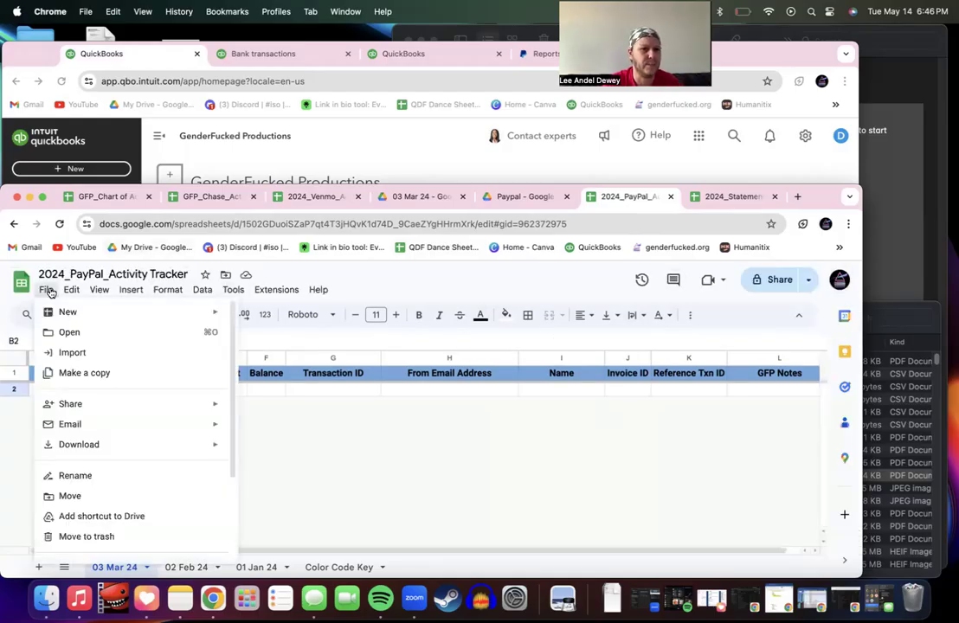
{"action": "left_click", "coordinate": [72, 352]}
{"action": "left_click", "coordinate": [416, 334]}
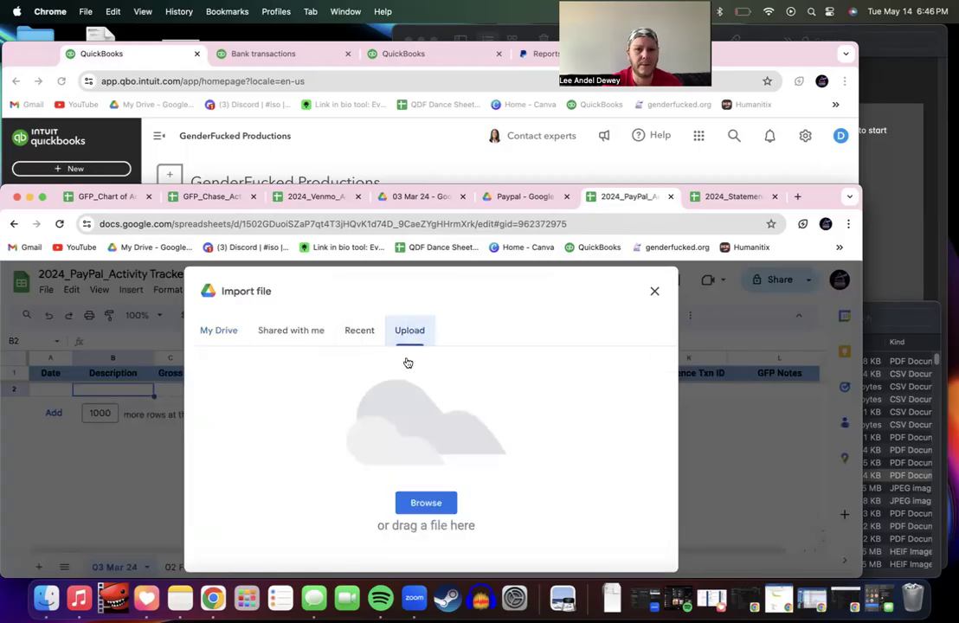
{"action": "left_click", "coordinate": [424, 503]}
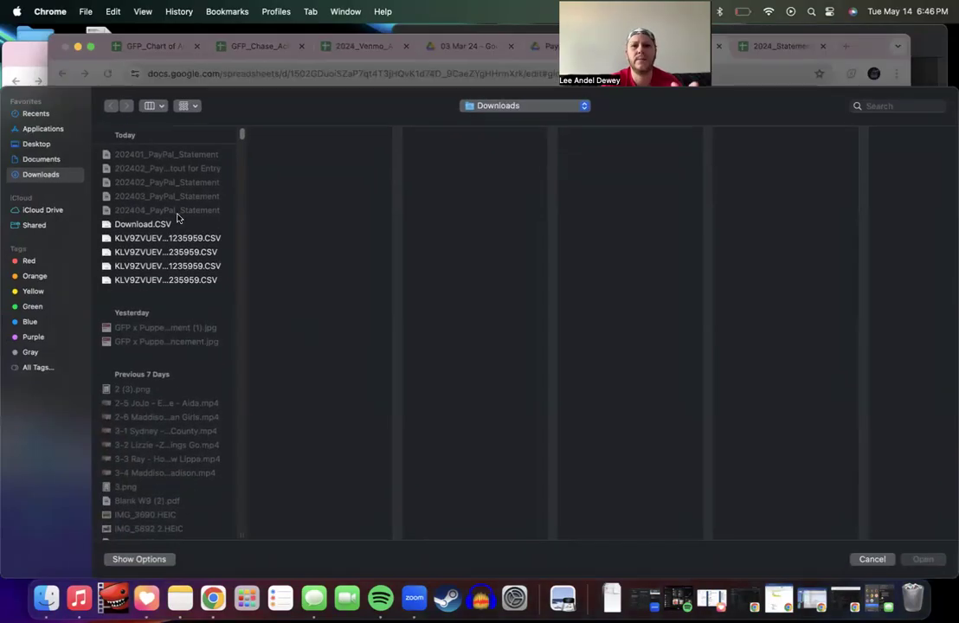
{"action": "left_click", "coordinate": [178, 266]}
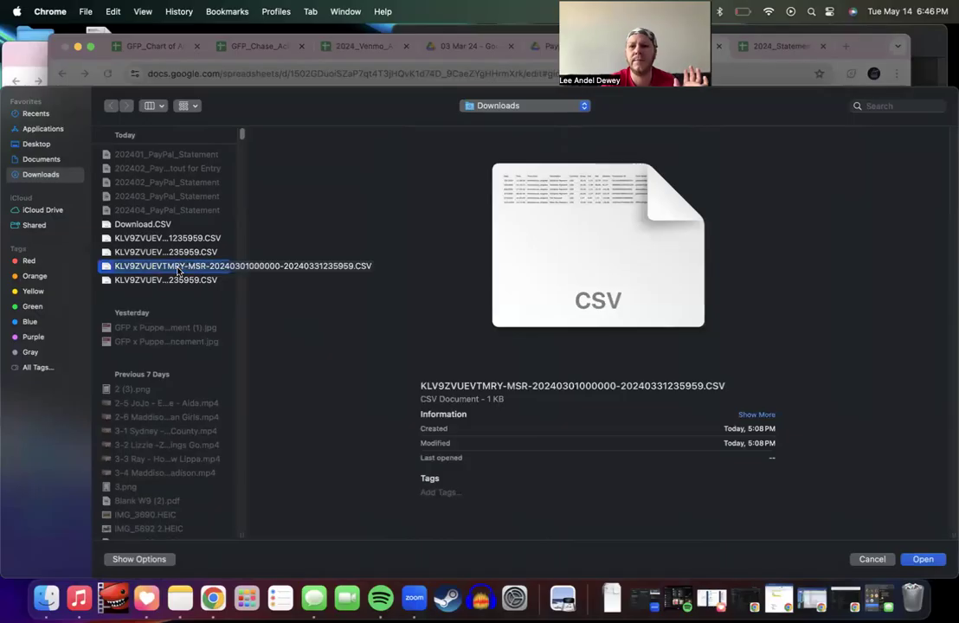
{"action": "double_click", "coordinate": [177, 268]}
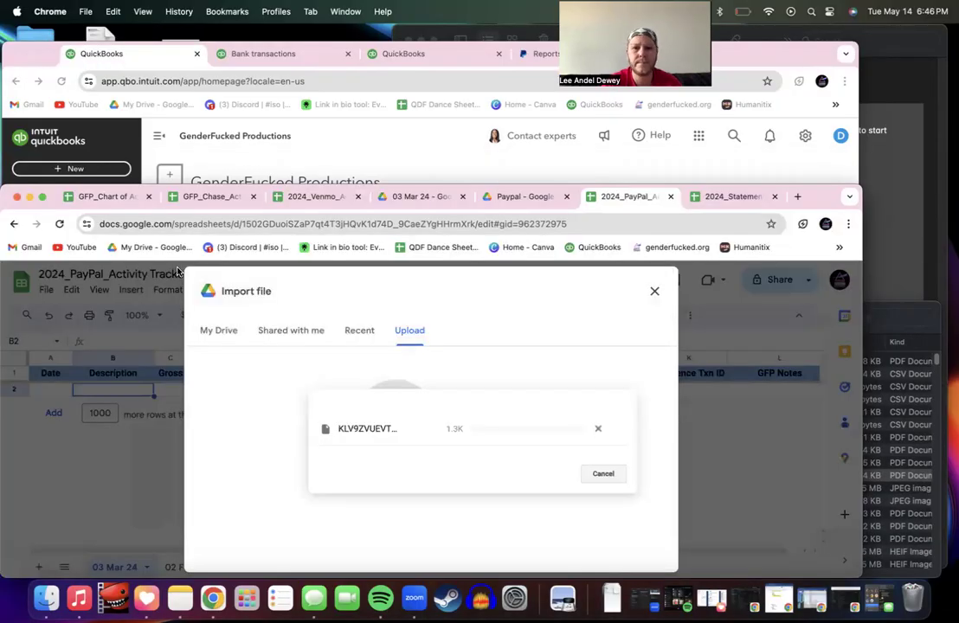
{"action": "left_click", "coordinate": [350, 429]}
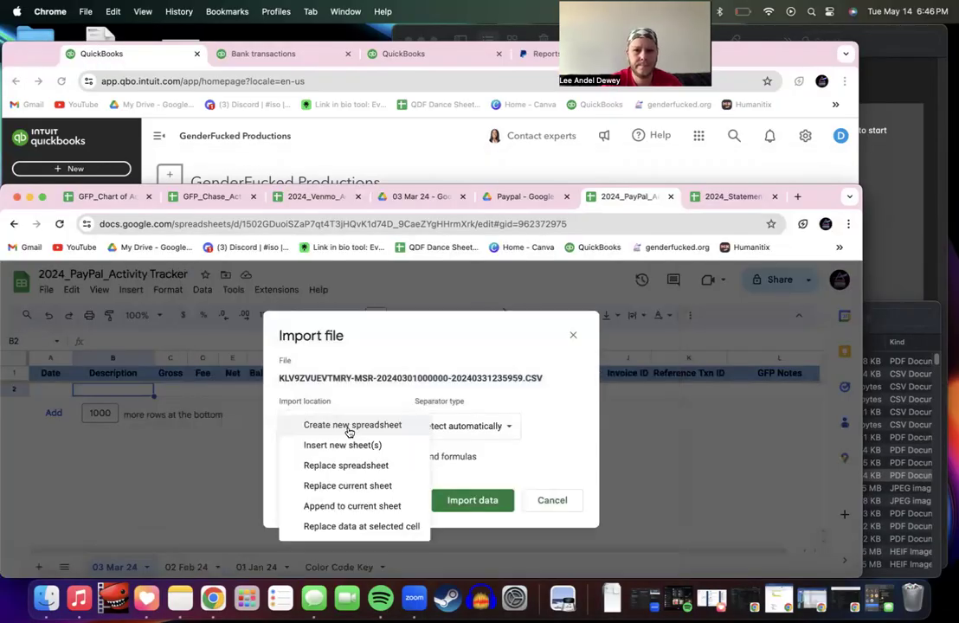
{"action": "left_click", "coordinate": [350, 445]}
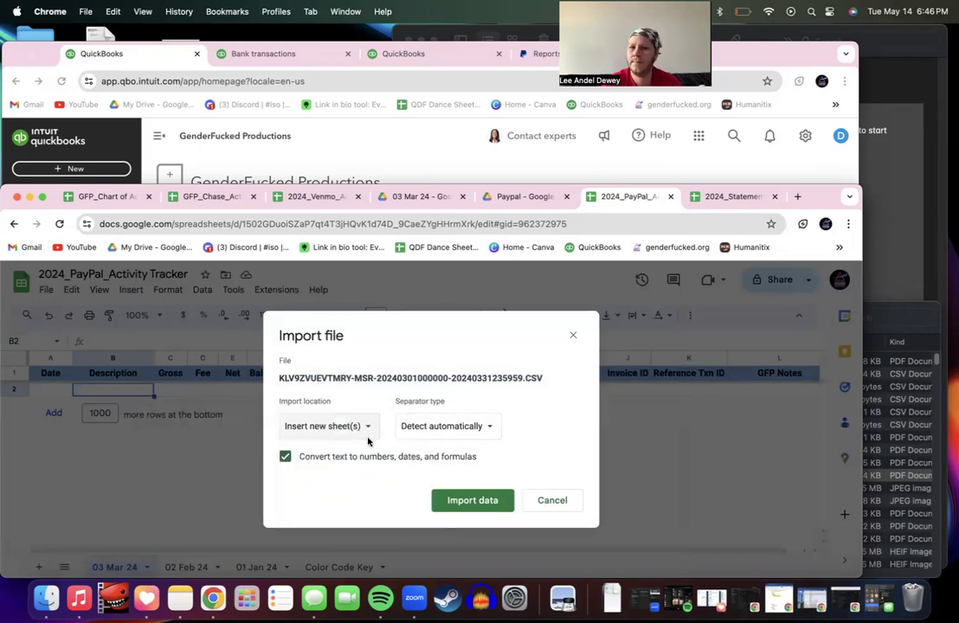
{"action": "left_click", "coordinate": [461, 502]}
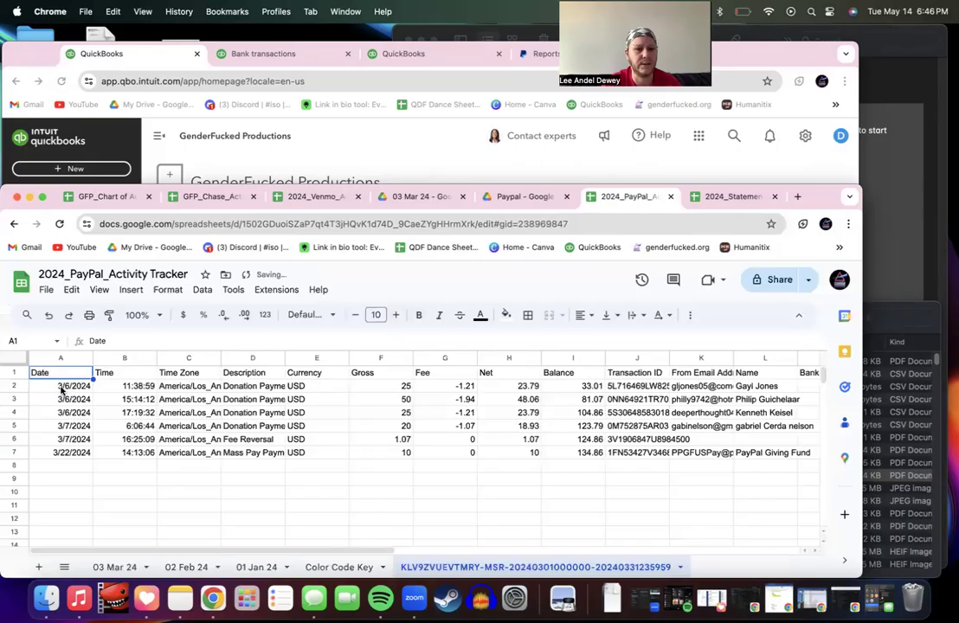
Step: Place the imported sheet beside 03 Mar 24, delete its empty rows 8–1000, then view 02 Feb 24
{"action": "left_click_drag", "start_coordinate": [405, 567], "coordinate": [173, 574]}
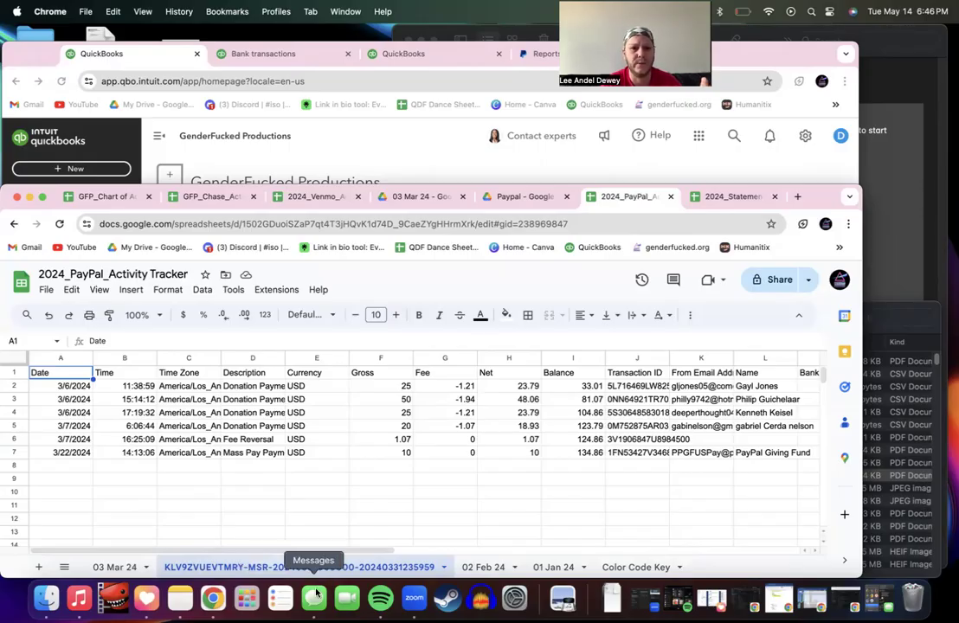
{"action": "left_click", "coordinate": [14, 468]}
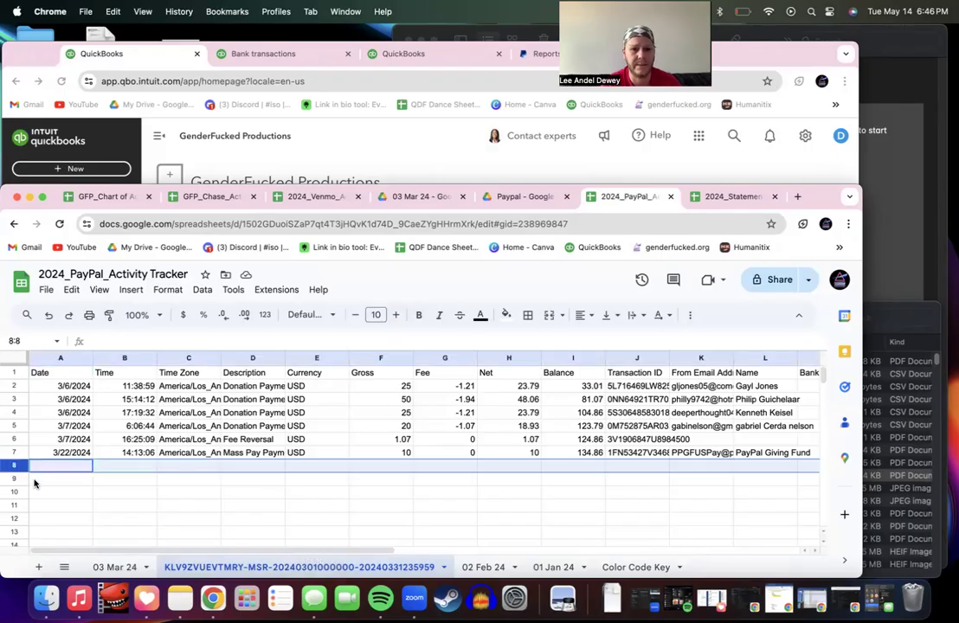
{"action": "left_click", "coordinate": [14, 479], "text": "shift"}
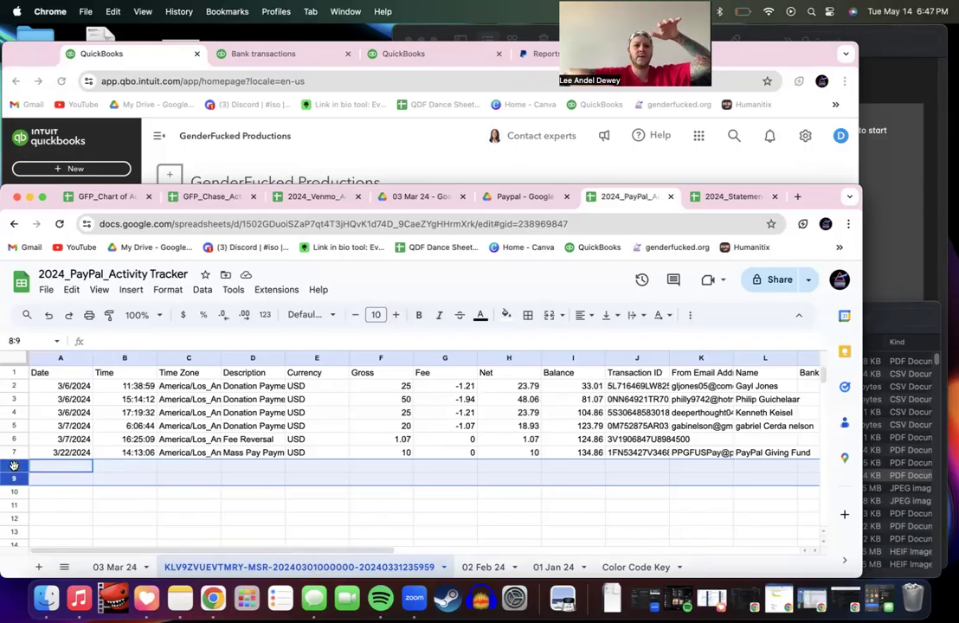
{"action": "left_click_drag", "start_coordinate": [15, 467], "coordinate": [16, 466]}
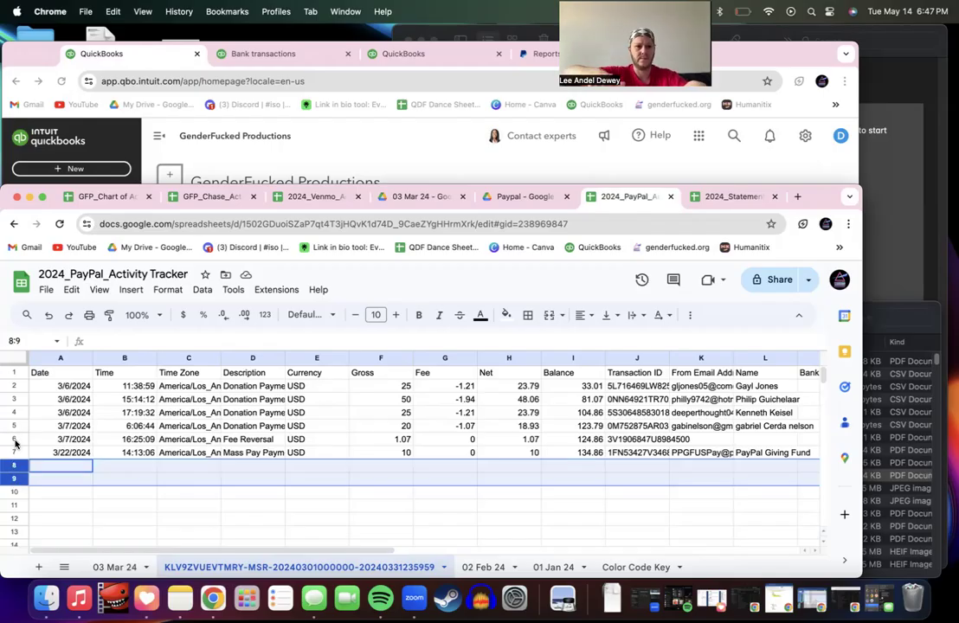
{"action": "left_click", "coordinate": [16, 441]}
{"action": "left_click", "coordinate": [15, 466]}
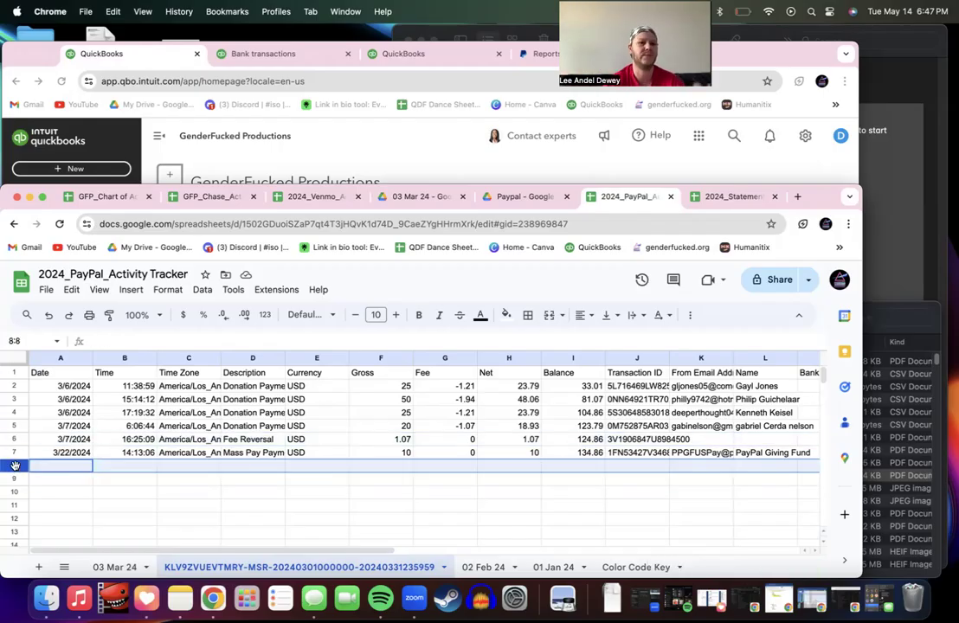
{"action": "key", "text": "super+shift+Down"}
{"action": "right_click", "coordinate": [15, 468]}
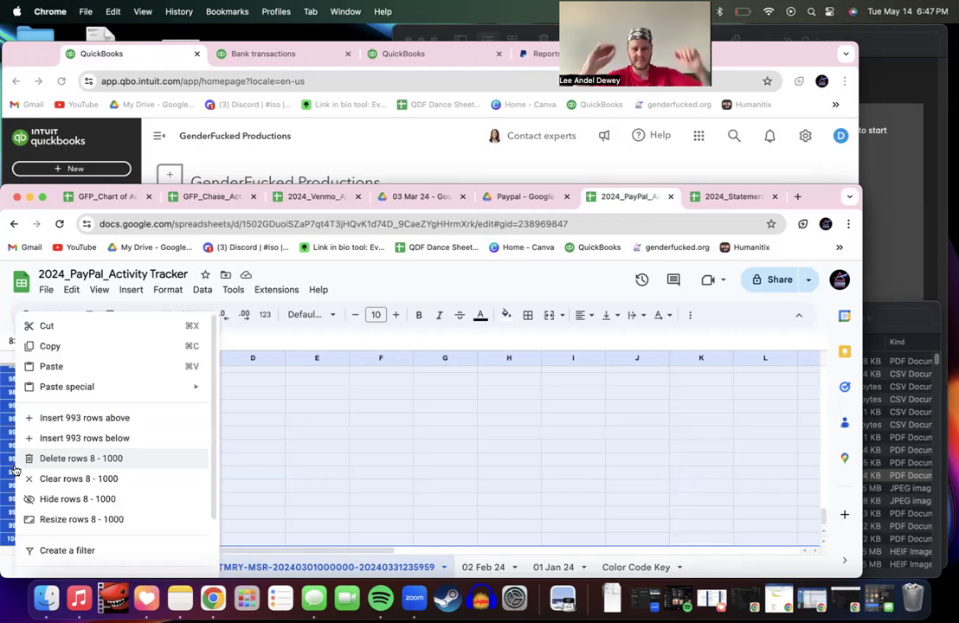
{"action": "left_click", "coordinate": [52, 458]}
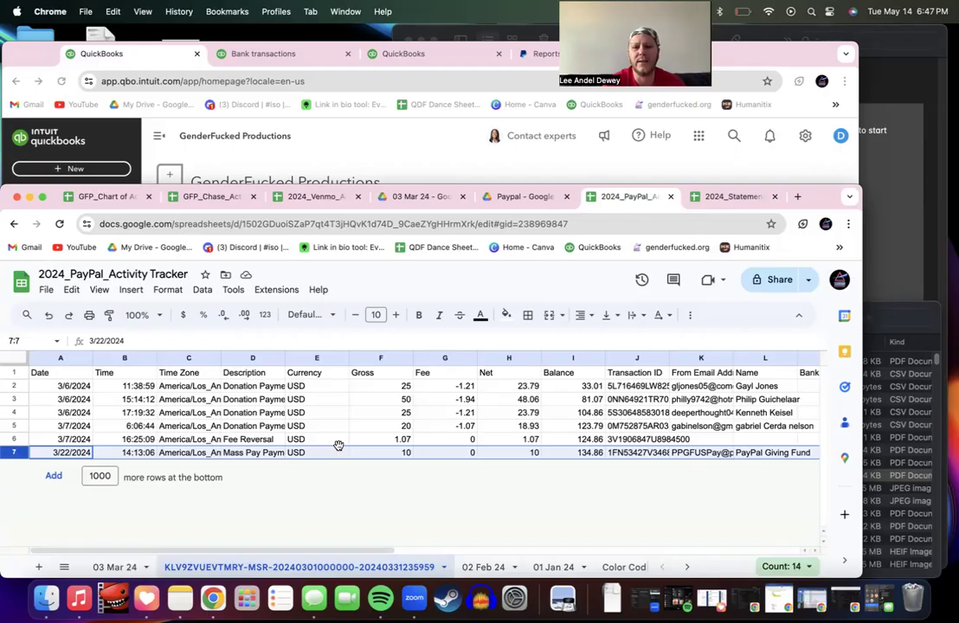
{"action": "left_click", "coordinate": [483, 567]}
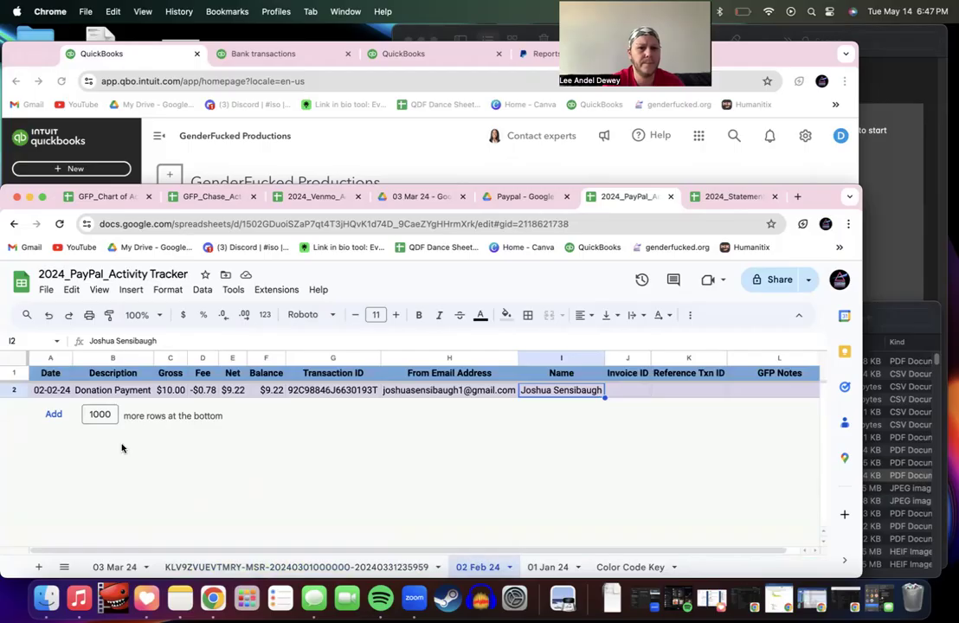
Step: Copy the formatted 02-02-24 $10.00 donation row into row 2 of 03 Mar 24
{"action": "left_click", "coordinate": [10, 389]}
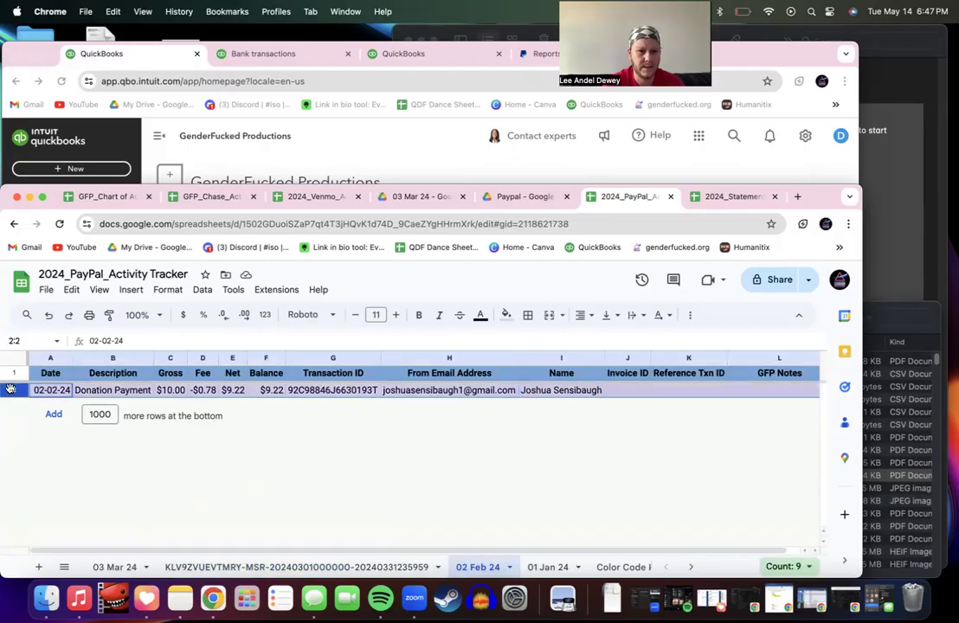
{"action": "key", "text": "super+c"}
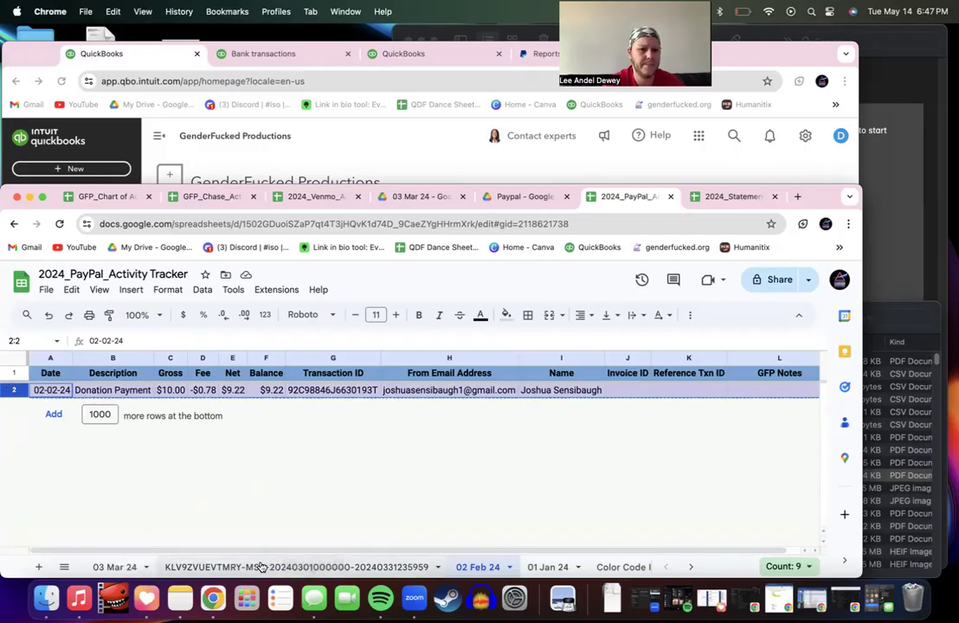
{"action": "left_click", "coordinate": [114, 567]}
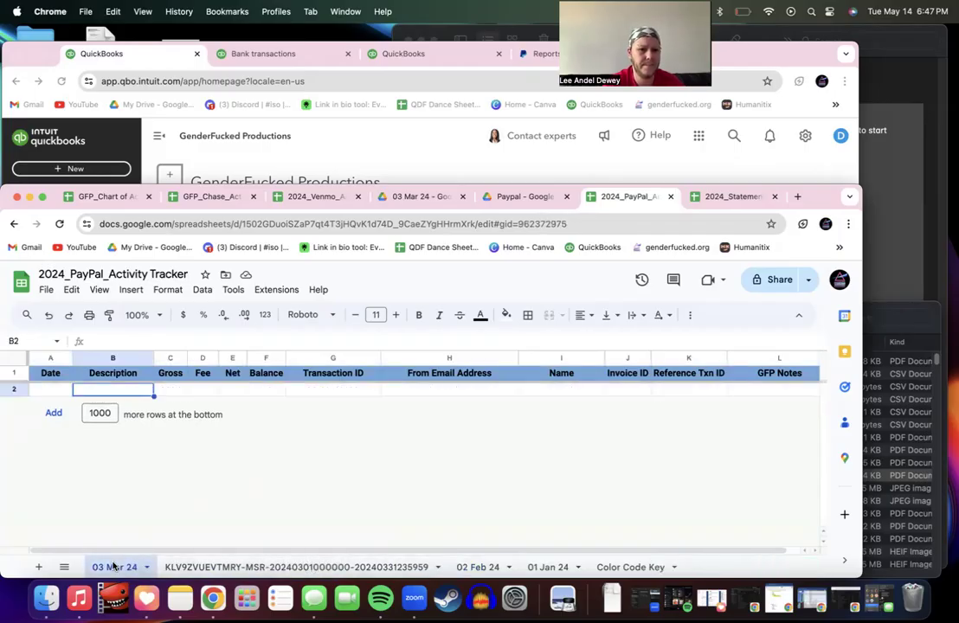
{"action": "left_click", "coordinate": [15, 389]}
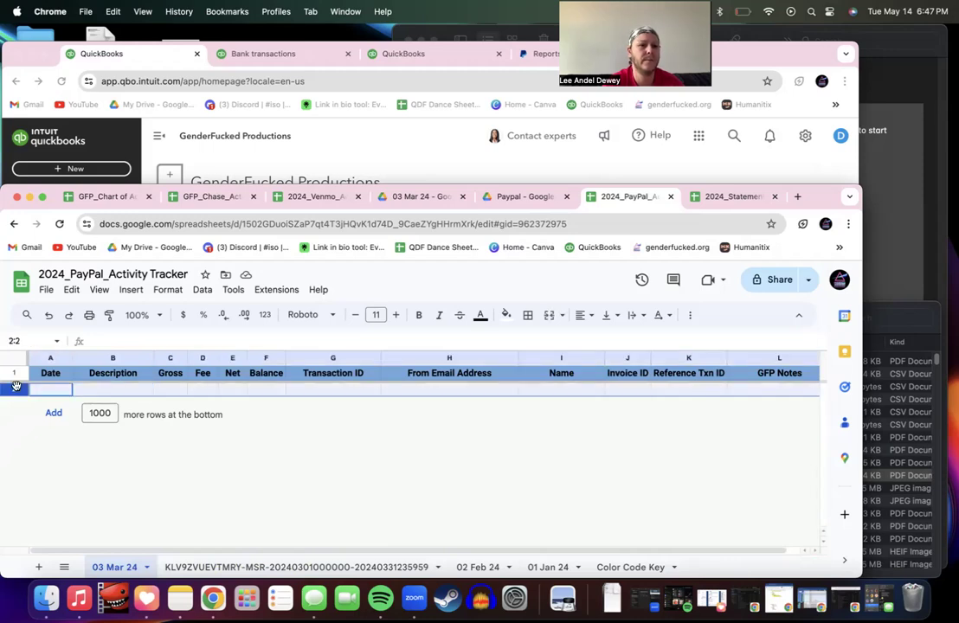
{"action": "key", "text": "super+v"}
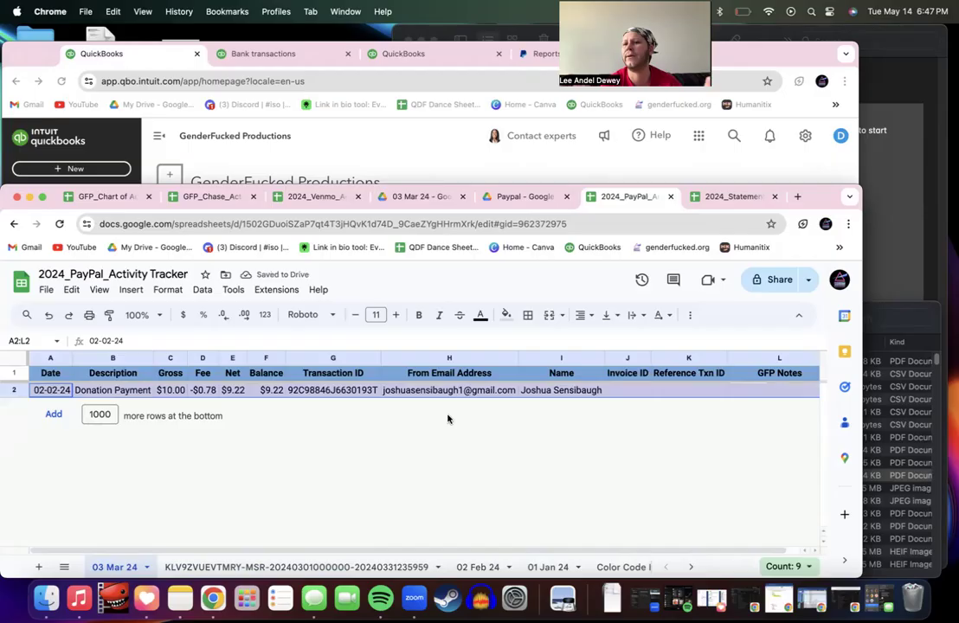
{"action": "scroll", "coordinate": [510, 404], "scroll_direction": "right", "scroll_amount": 1}
{"action": "scroll", "coordinate": [510, 403], "scroll_direction": "left", "scroll_amount": 1}
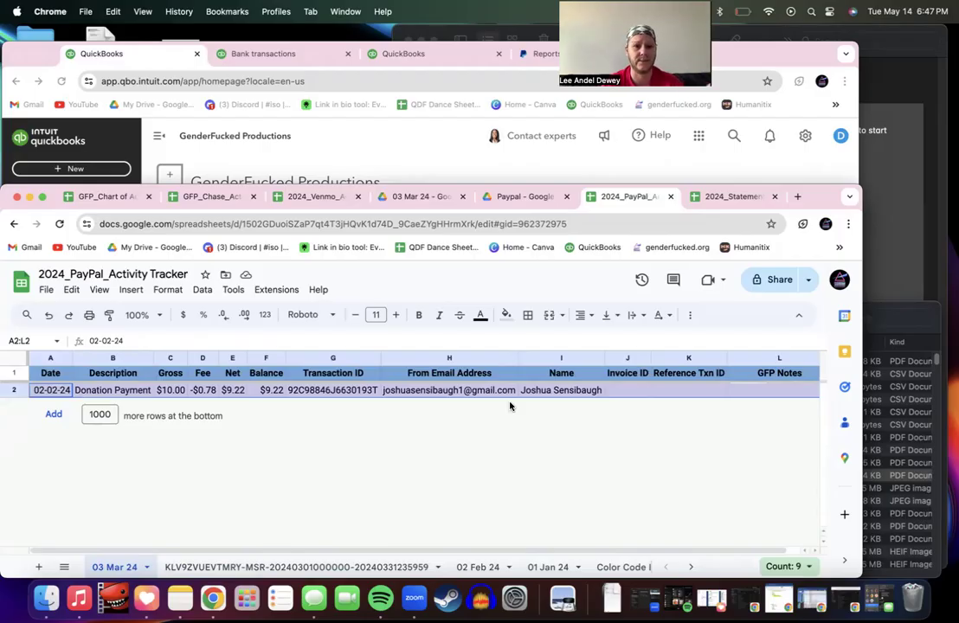
{"action": "left_click", "coordinate": [104, 415]}
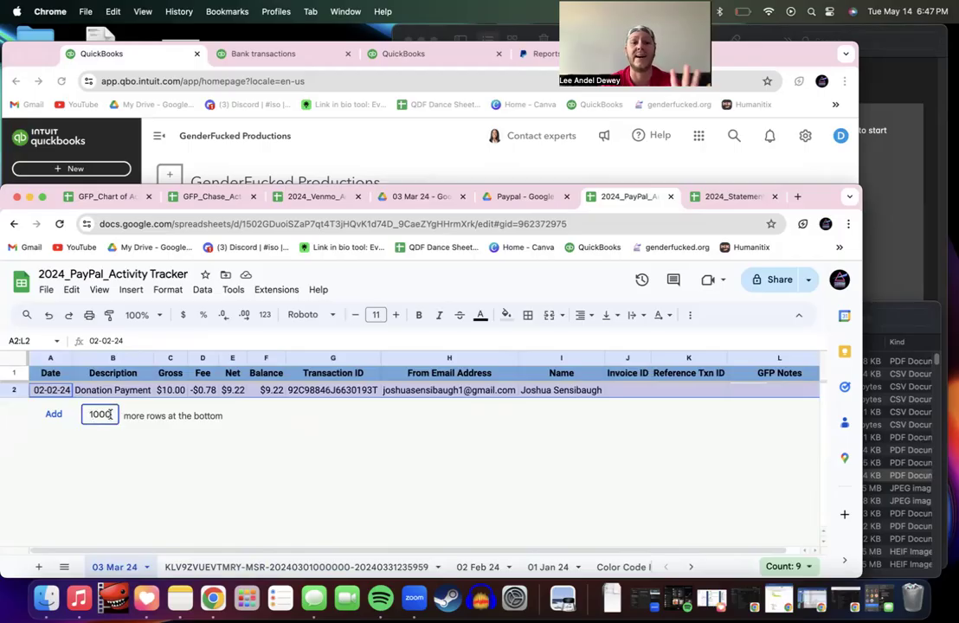
Step: Add 3 more rows at the bottom of the 03 Mar 24 sheet
{"action": "key", "text": "BackSpace"}
{"action": "key", "text": "BackSpace"}
{"action": "key", "text": "BackSpace"}
{"action": "key", "text": "BackSpace"}
{"action": "type", "text": "3"}
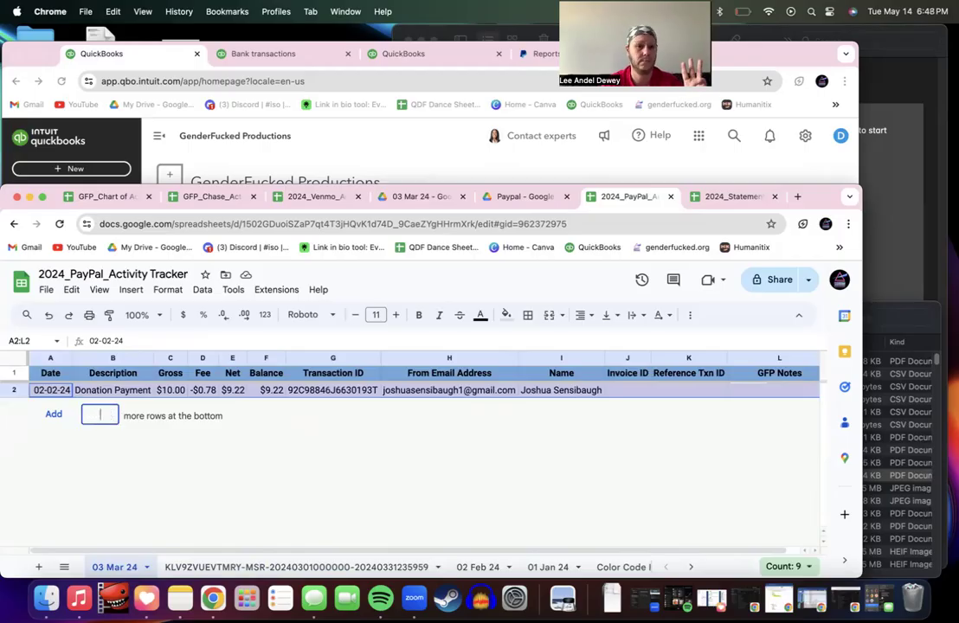
{"action": "key", "text": "Return"}
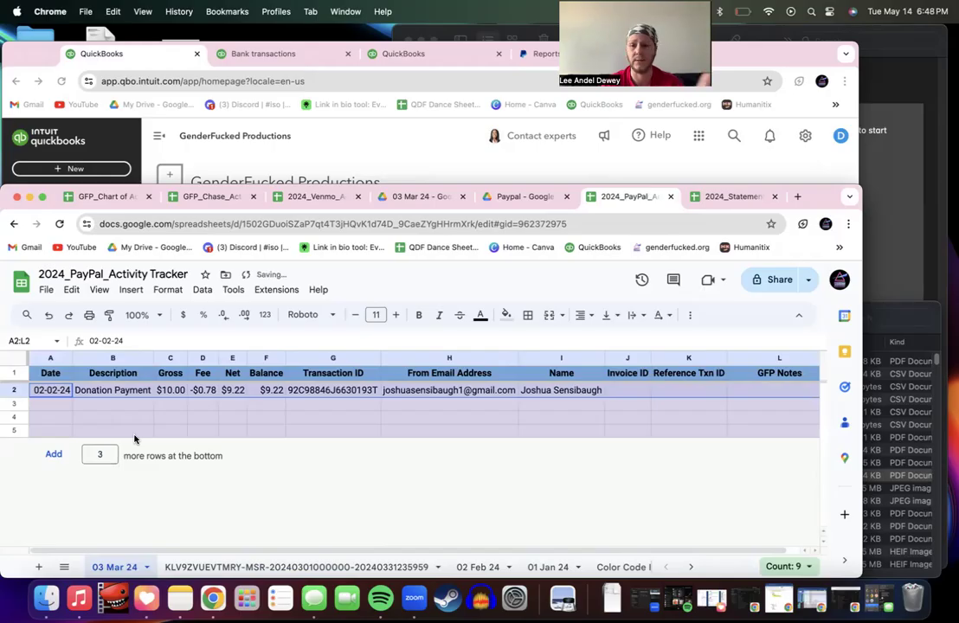
Step: Reset the fill colour on new rows 3–5 and go to the imported CSV sheet
{"action": "left_click", "coordinate": [14, 403]}
{"action": "left_click", "coordinate": [15, 430], "text": "shift"}
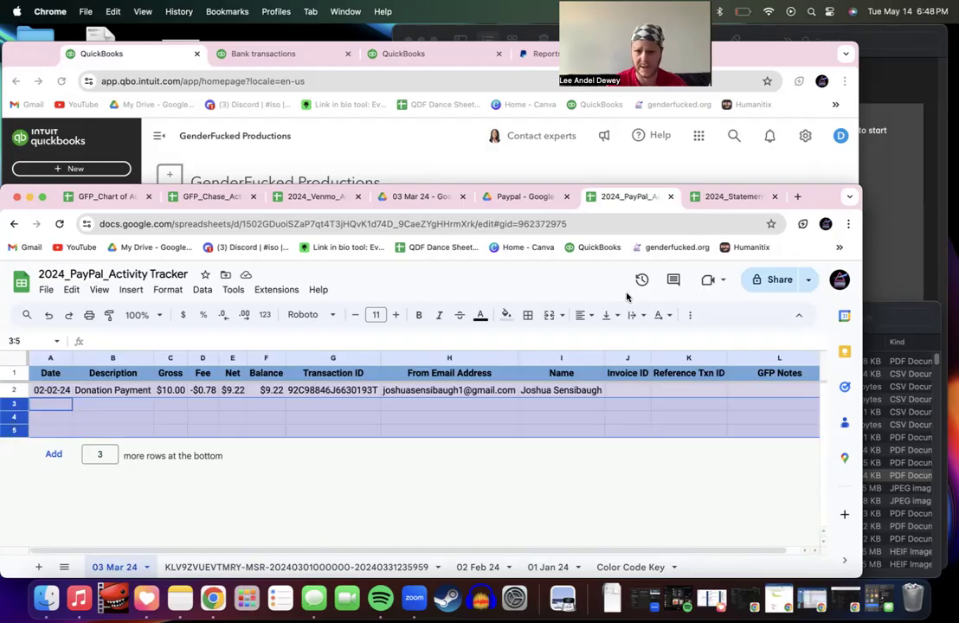
{"action": "left_click", "coordinate": [506, 314]}
{"action": "left_click", "coordinate": [559, 340]}
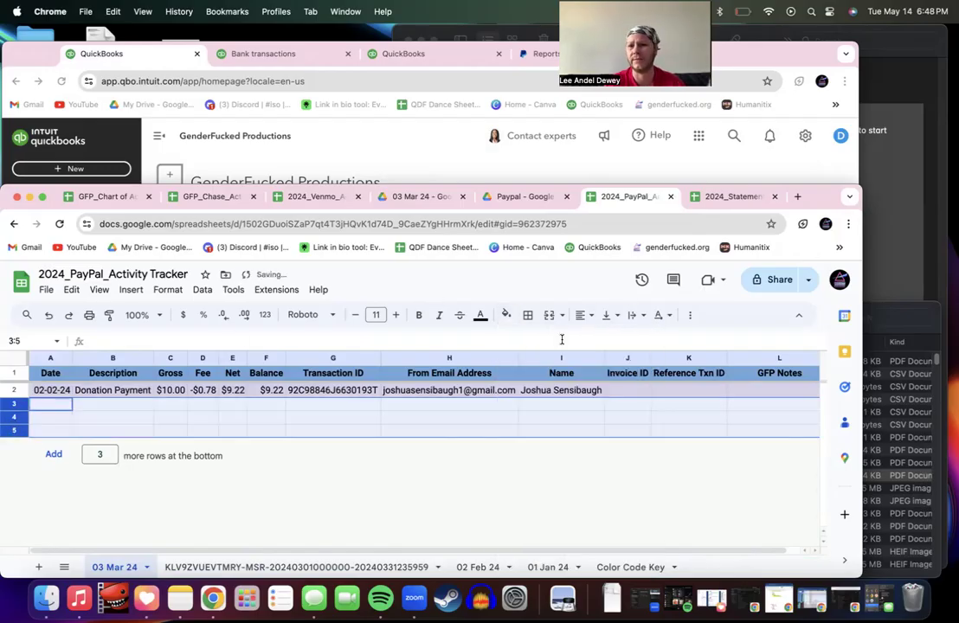
{"action": "left_click", "coordinate": [377, 431]}
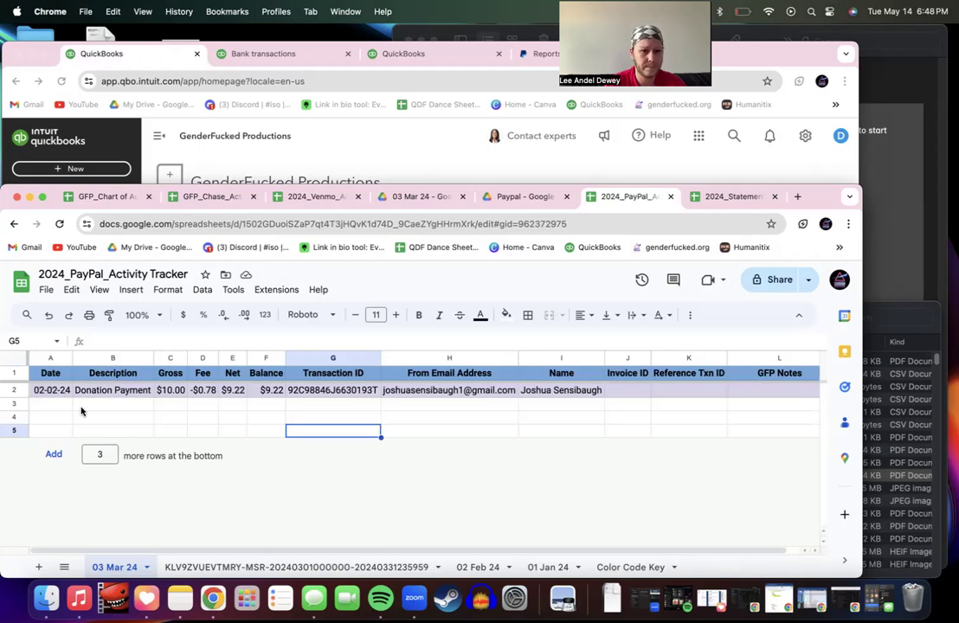
{"action": "left_click", "coordinate": [47, 405]}
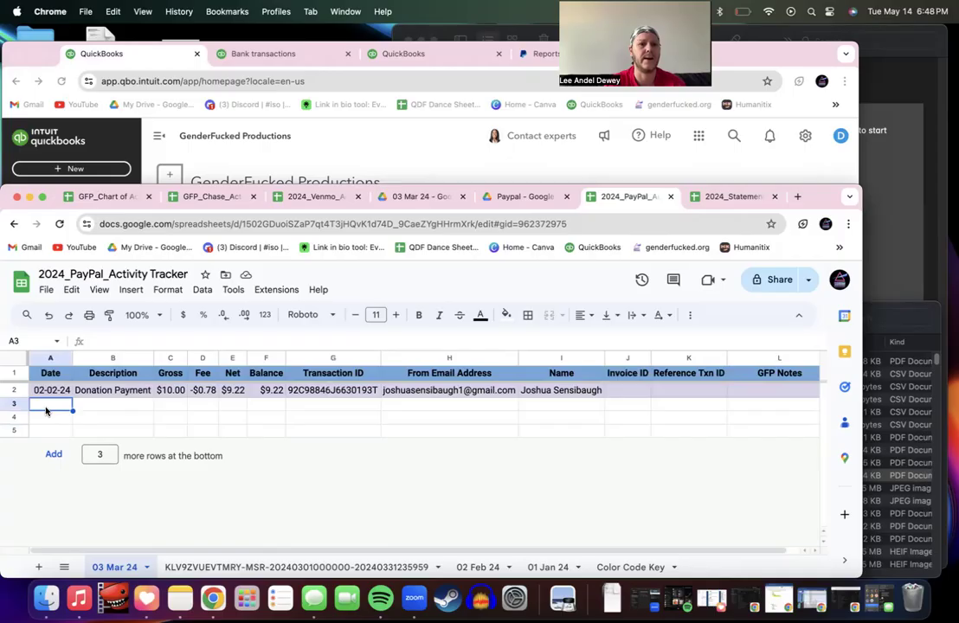
{"action": "left_click", "coordinate": [234, 567]}
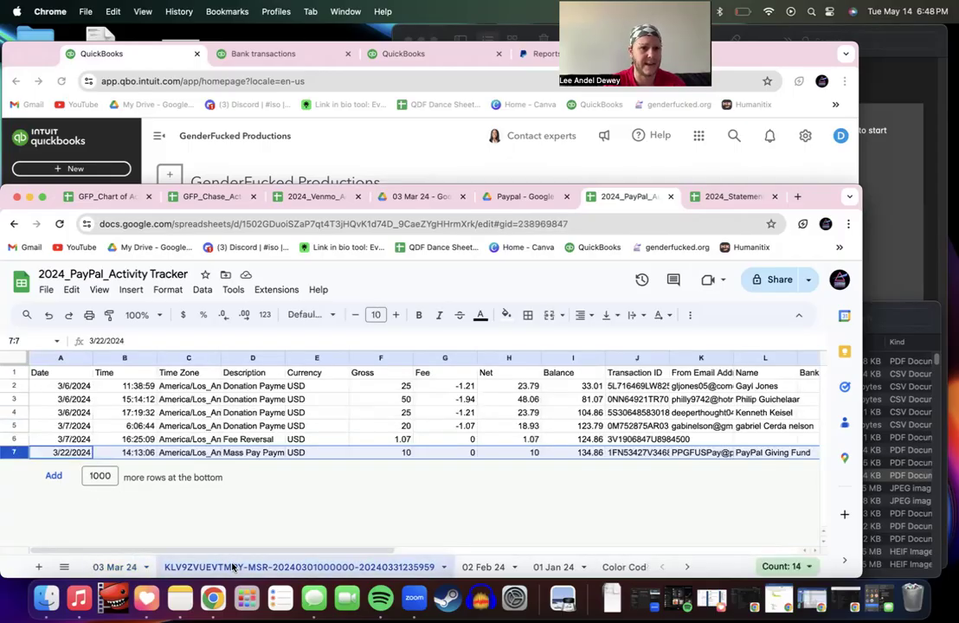
Step: Copy the six March dates from A2:A7 of the imported sheet into A3:A8 of 03 Mar 24
{"action": "left_click", "coordinate": [68, 387]}
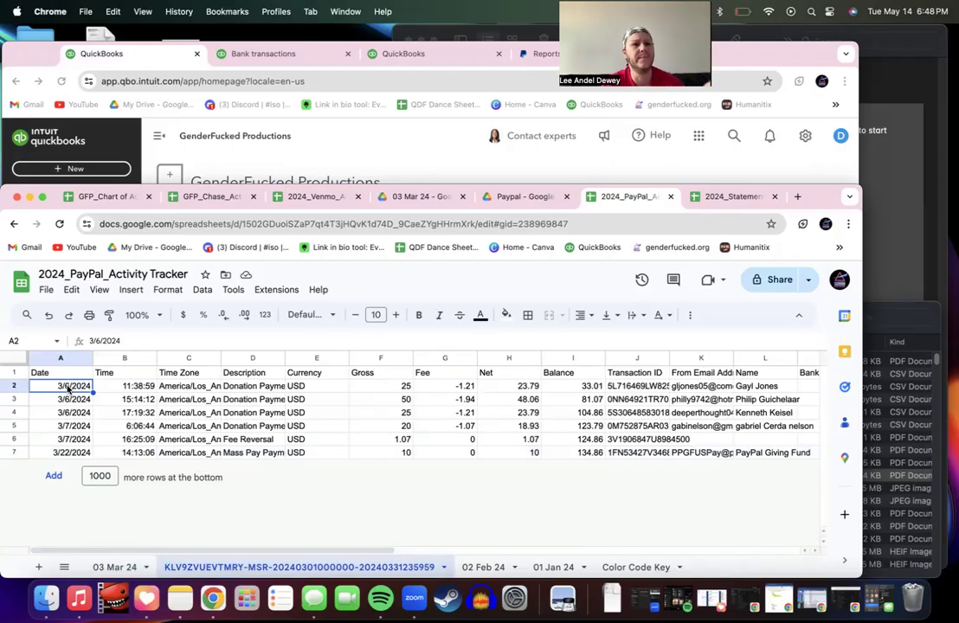
{"action": "left_click", "coordinate": [54, 358]}
{"action": "left_click_drag", "start_coordinate": [38, 386], "coordinate": [42, 466]}
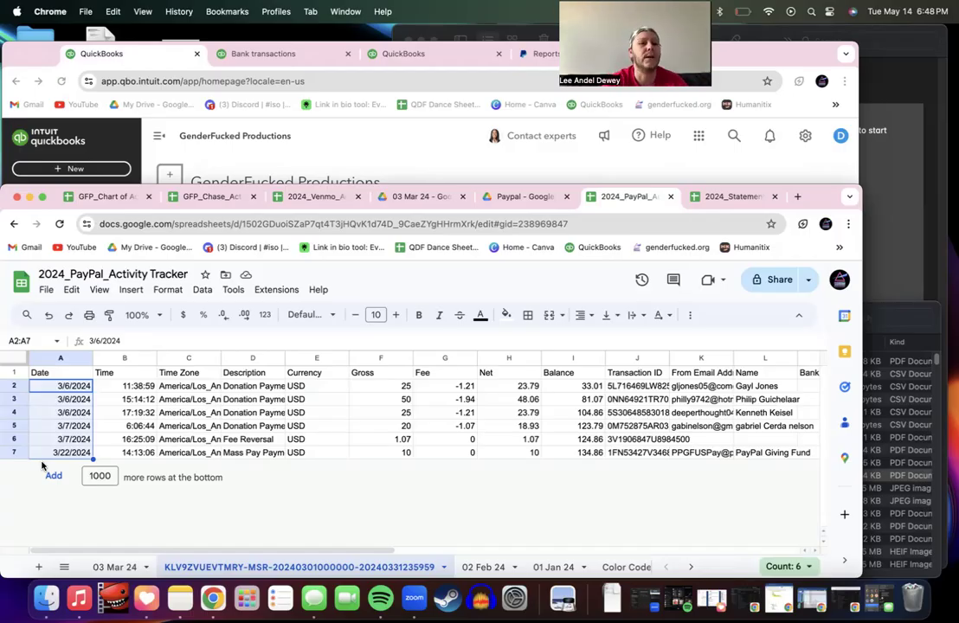
{"action": "key", "text": "super+c"}
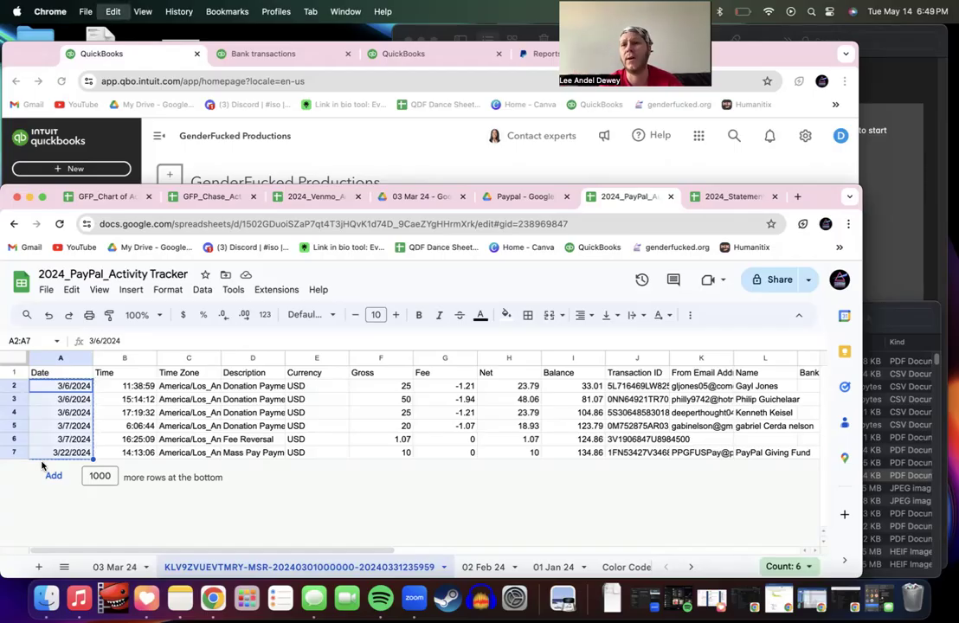
{"action": "left_click", "coordinate": [130, 568]}
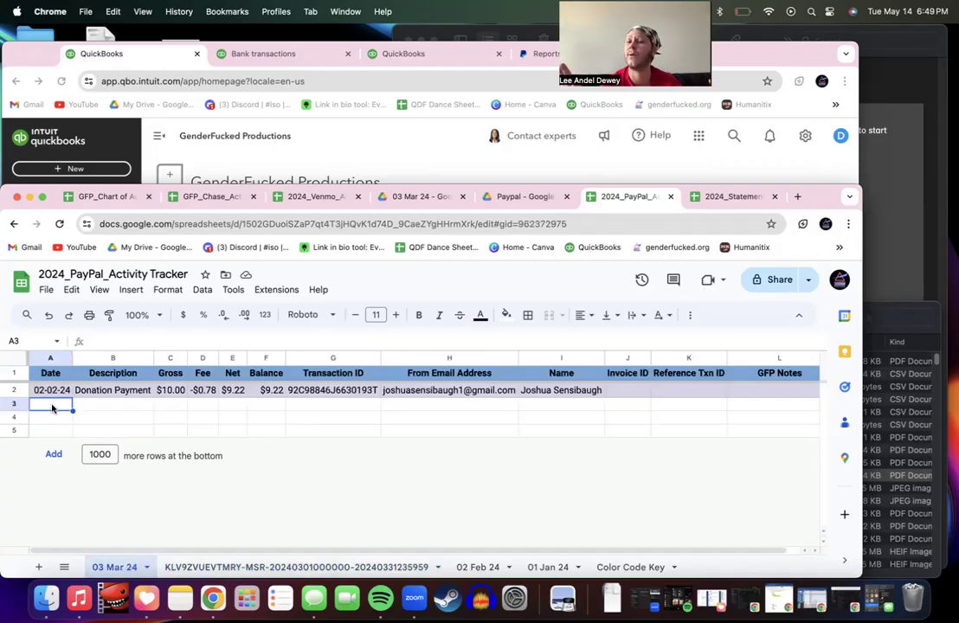
{"action": "key", "text": "super+v"}
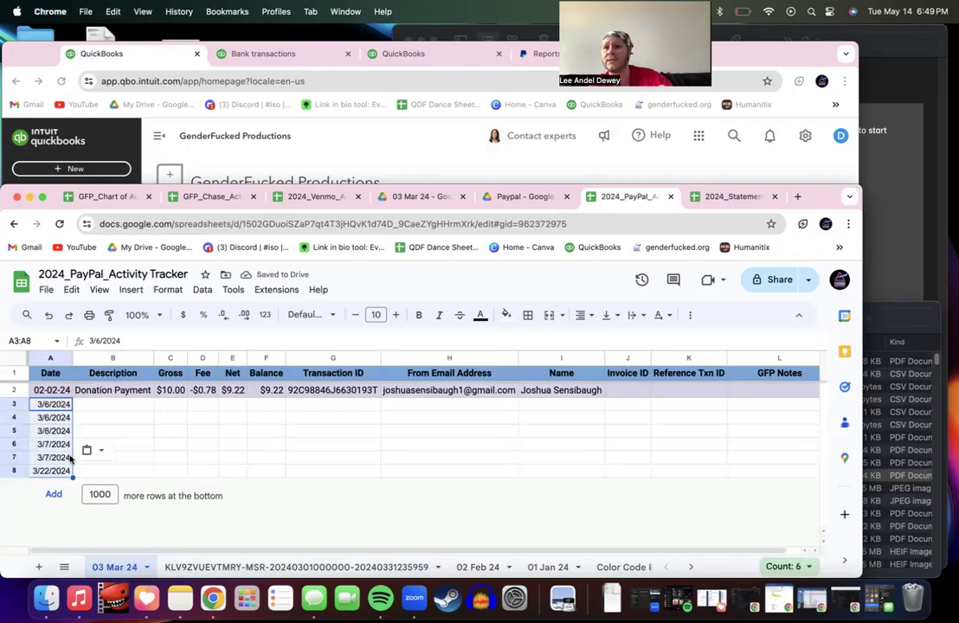
{"action": "left_click", "coordinate": [91, 407]}
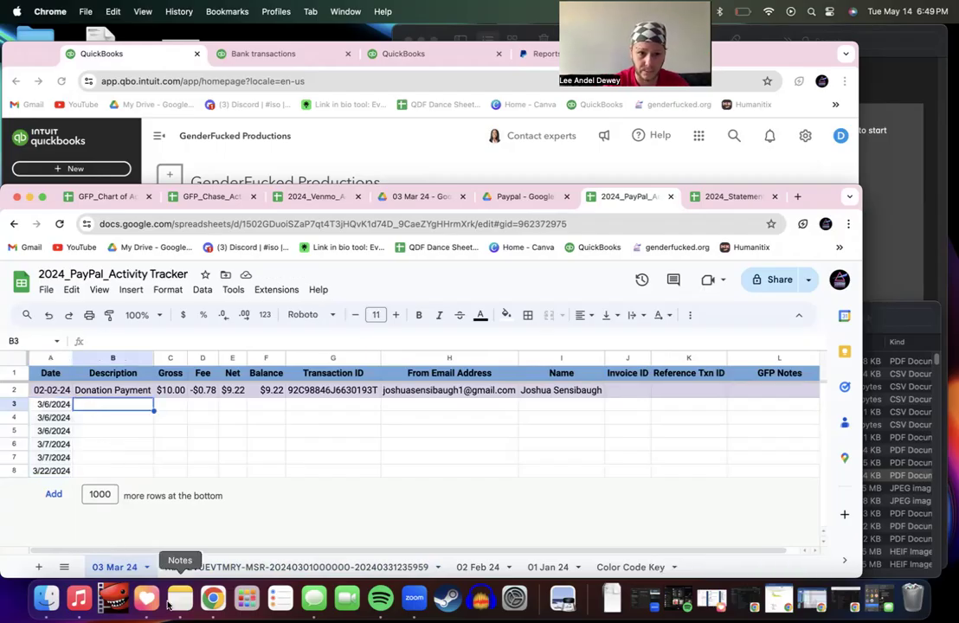
Step: Copy the six descriptions from D2:D7 of the imported sheet into B3:B8 of 03 Mar 24
{"action": "left_click", "coordinate": [215, 566]}
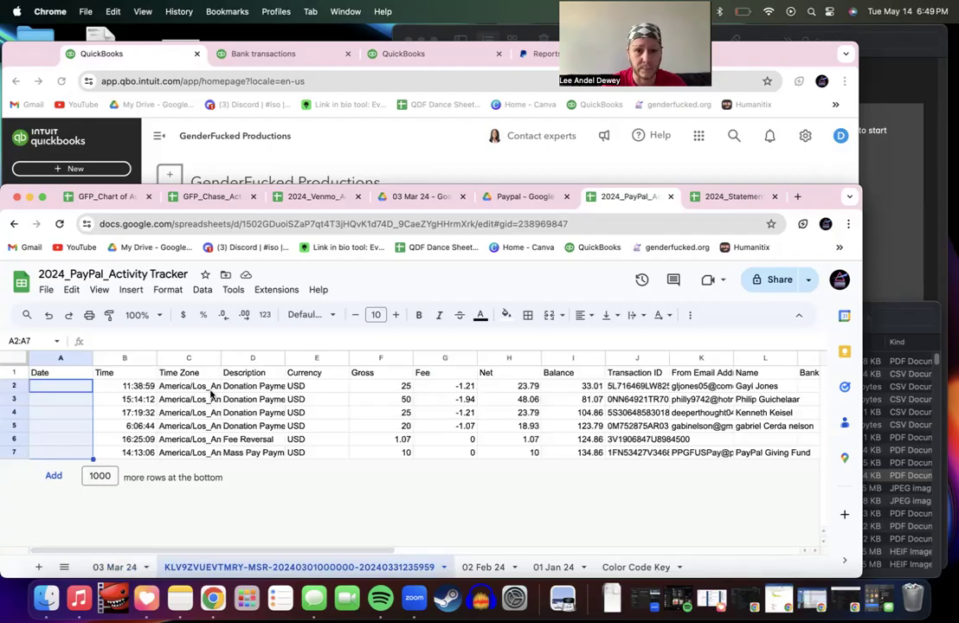
{"action": "left_click", "coordinate": [263, 388]}
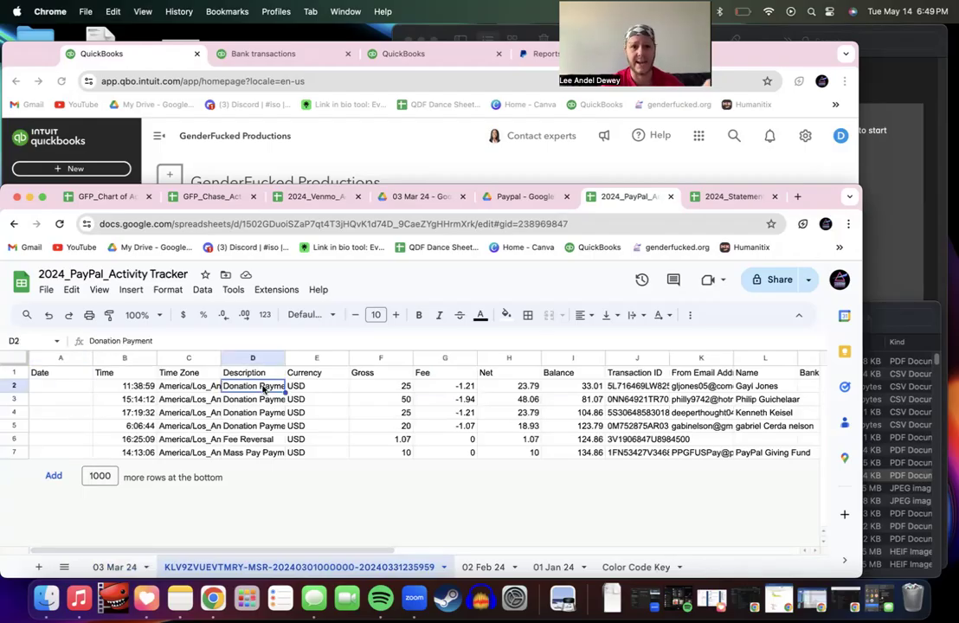
{"action": "key", "text": "ctrl+shift+Down"}
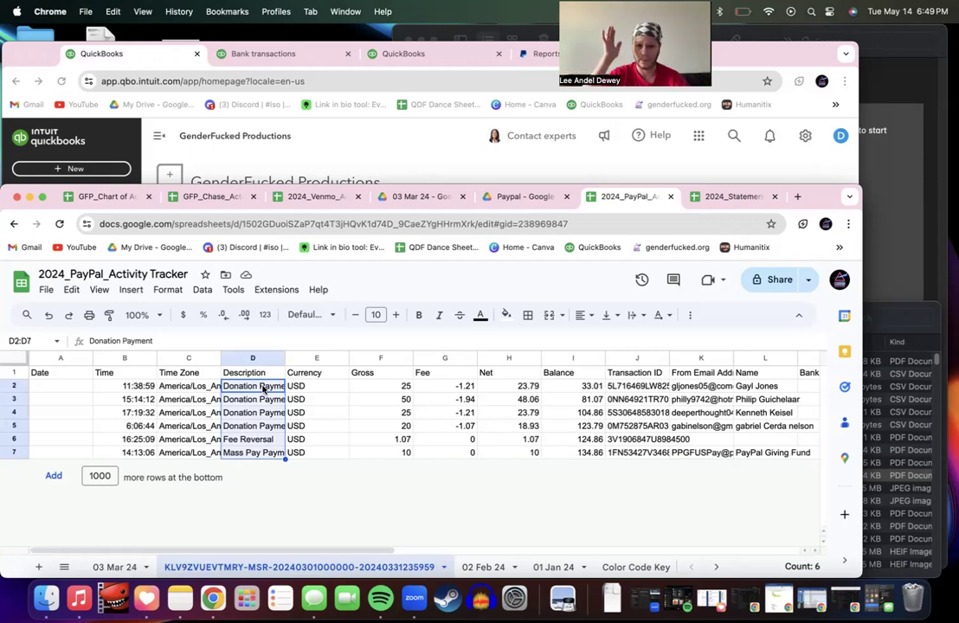
{"action": "left_click", "coordinate": [129, 569]}
{"action": "key", "text": "super+v"}
{"action": "left_click", "coordinate": [198, 562]}
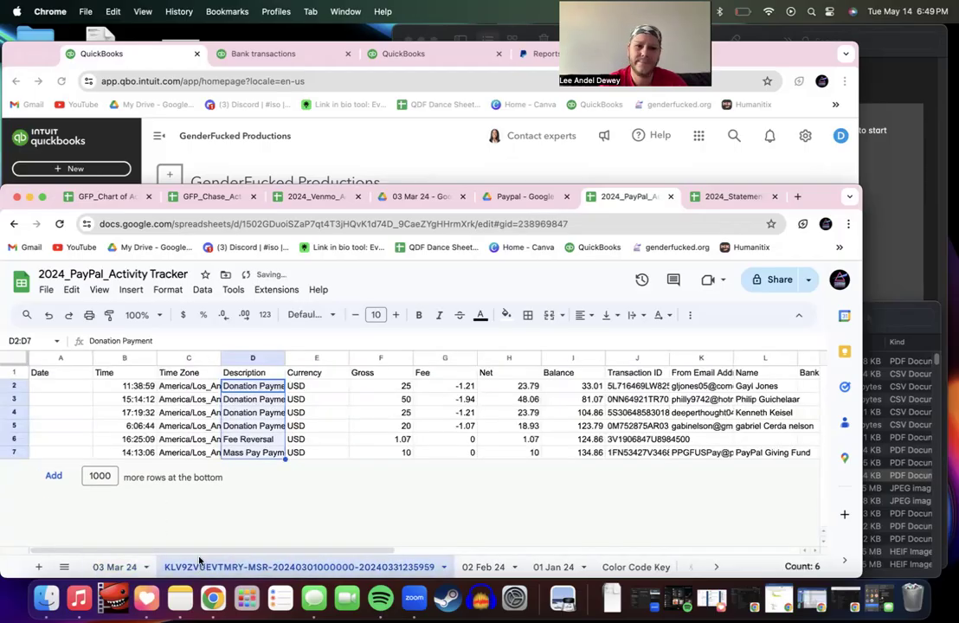
{"action": "left_click", "coordinate": [124, 569]}
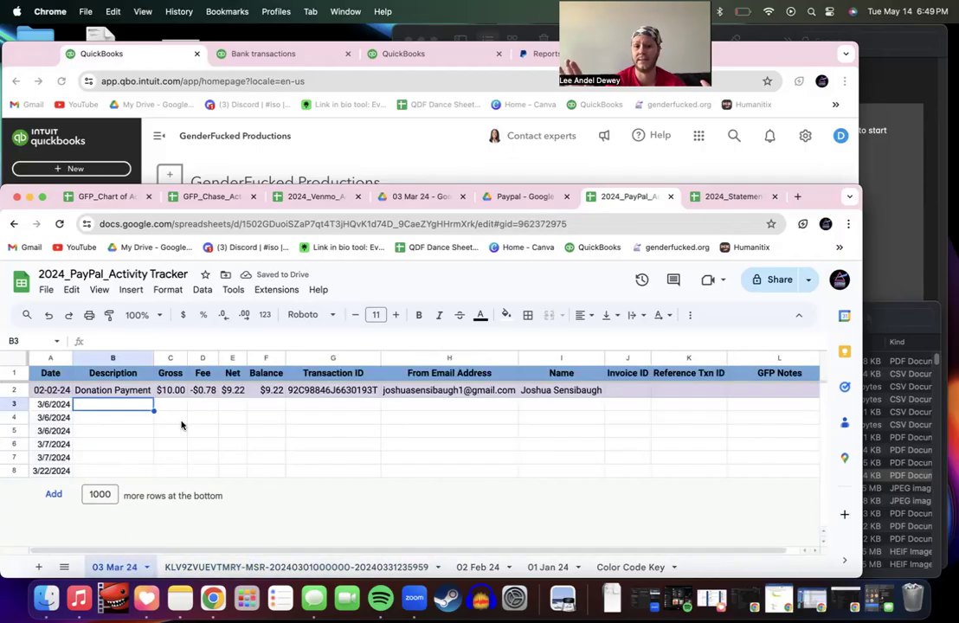
{"action": "key", "text": "super+v"}
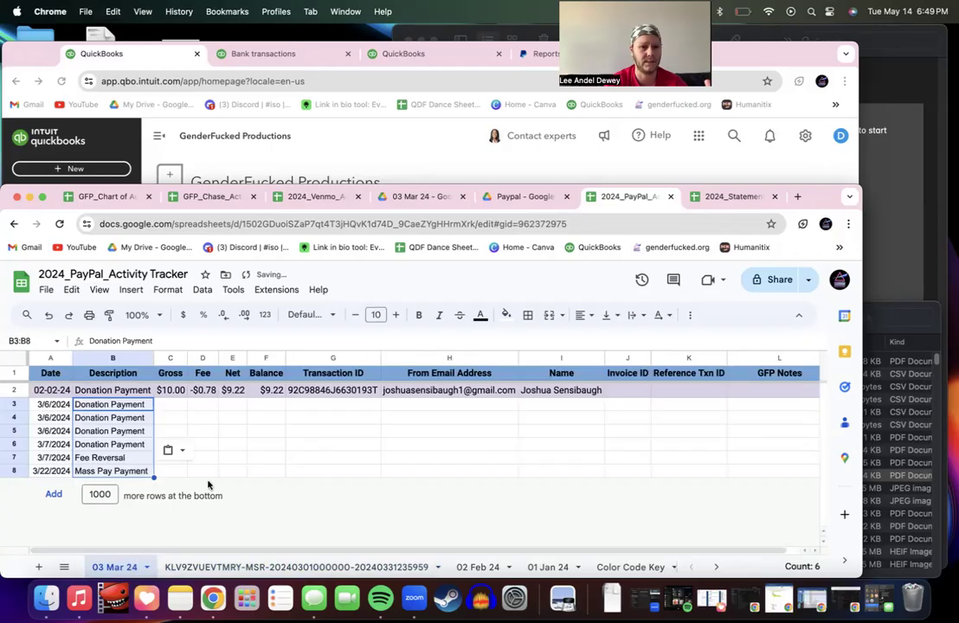
{"action": "left_click", "coordinate": [209, 568]}
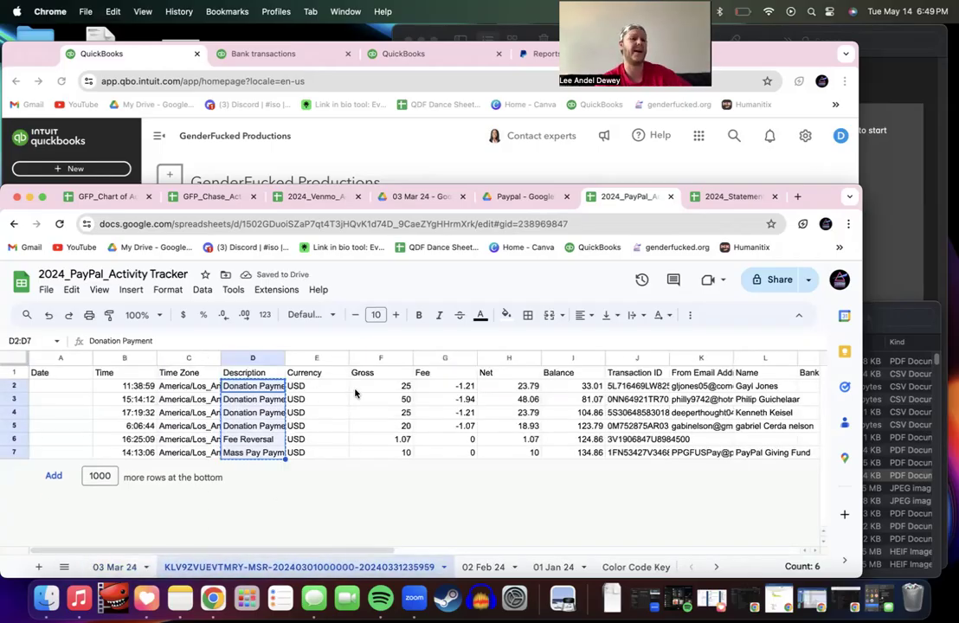
{"action": "left_click", "coordinate": [141, 568]}
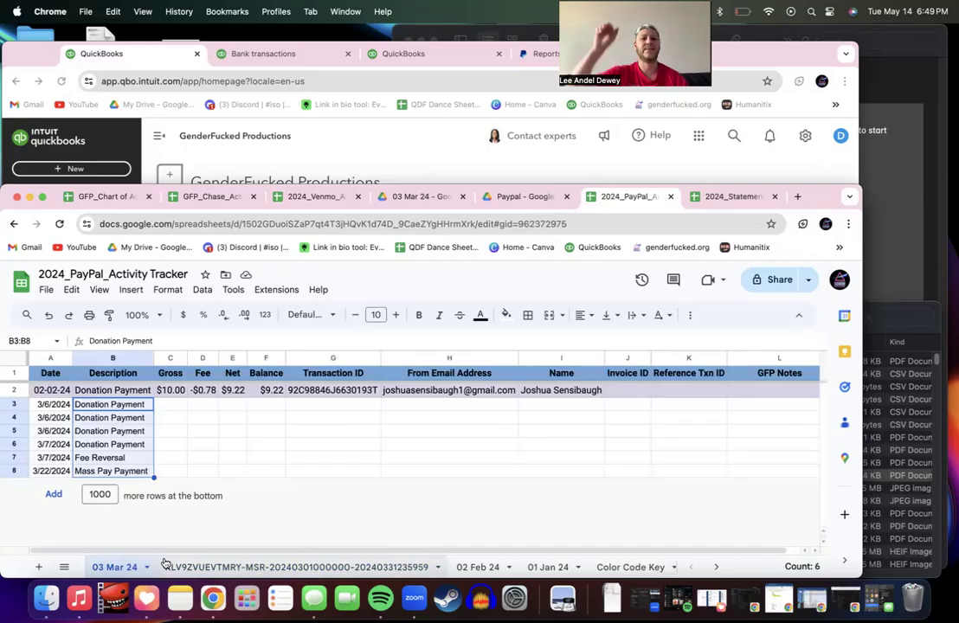
{"action": "key", "text": "Right"}
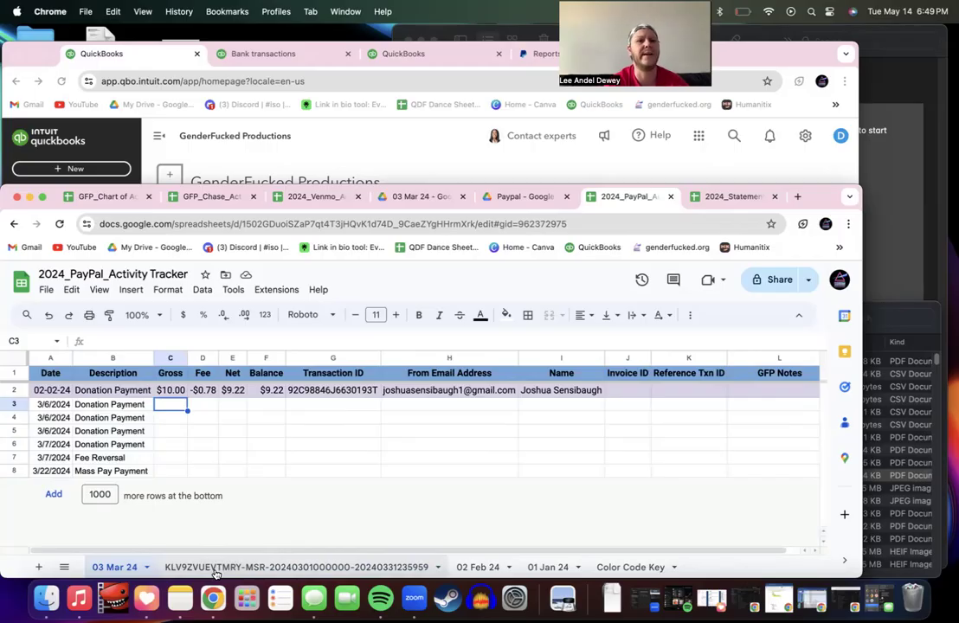
Step: Copy Gross, Fee, Net and Balance from F2:I7 of the imported sheet into C3:F8
{"action": "left_click", "coordinate": [215, 574]}
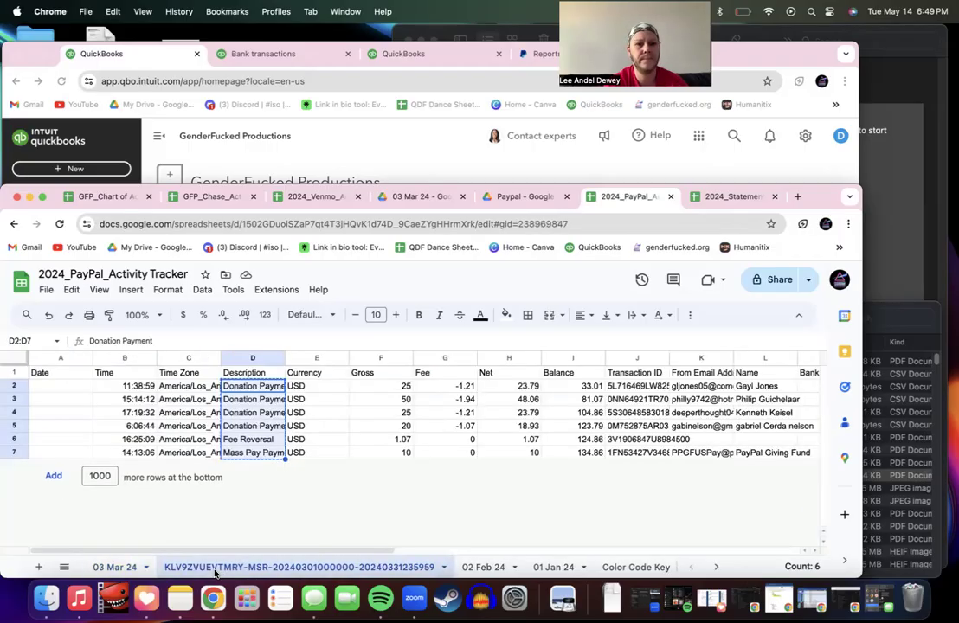
{"action": "left_click", "coordinate": [400, 388]}
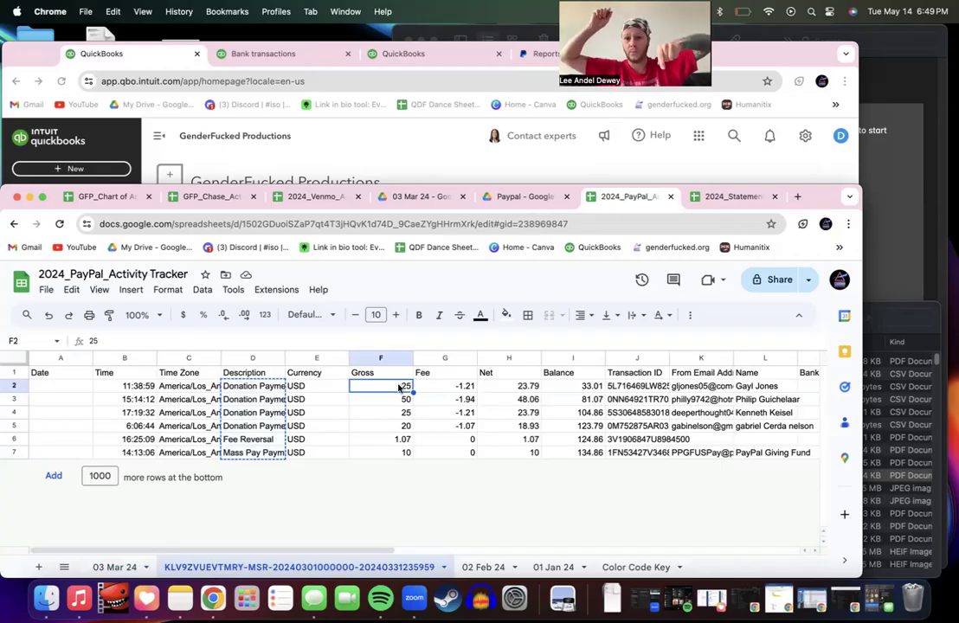
{"action": "left_click_drag", "start_coordinate": [400, 388], "coordinate": [574, 452]}
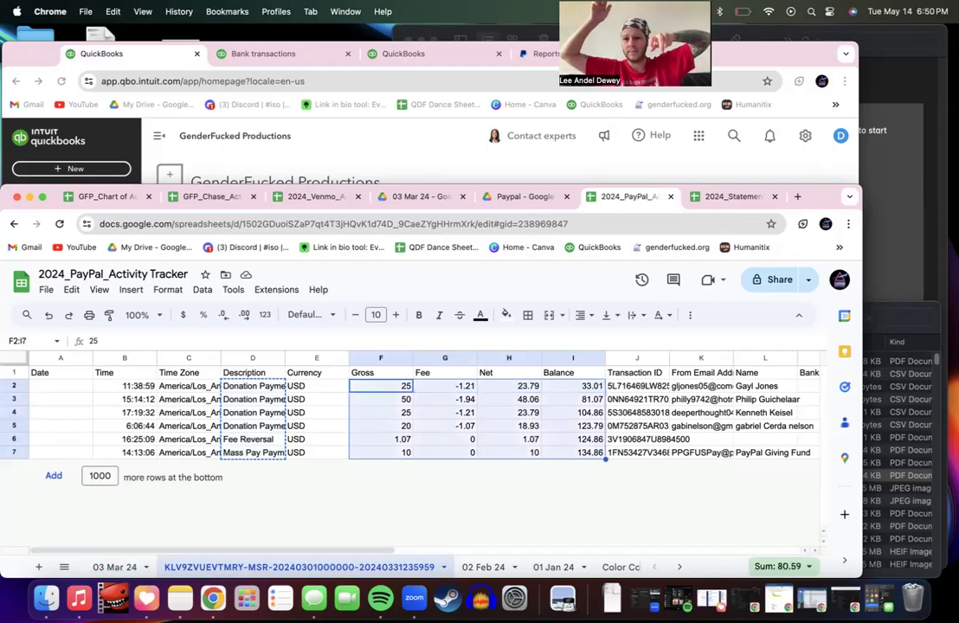
{"action": "key", "text": "ctrl+c"}
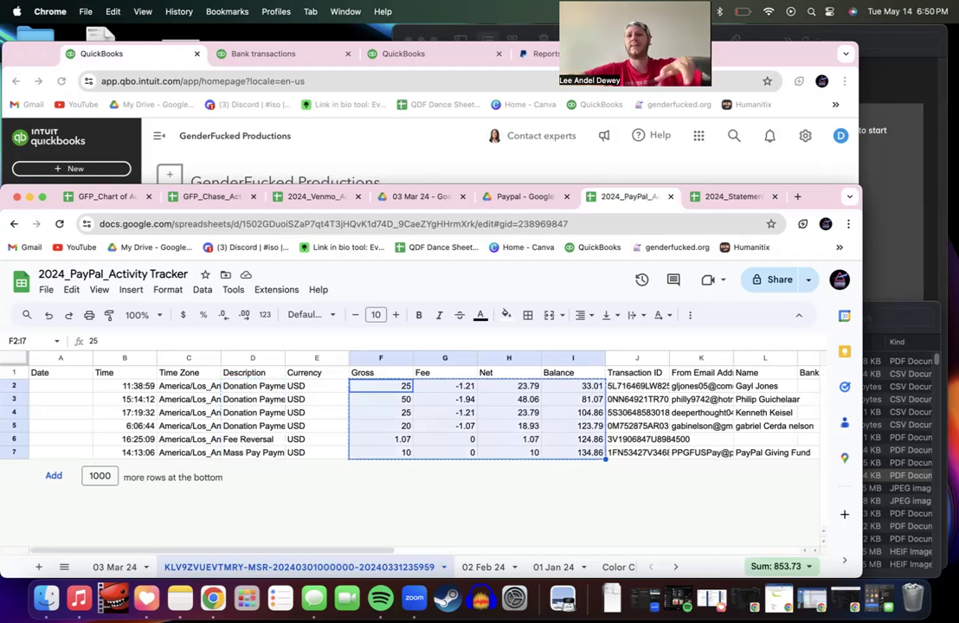
{"action": "left_click", "coordinate": [115, 567]}
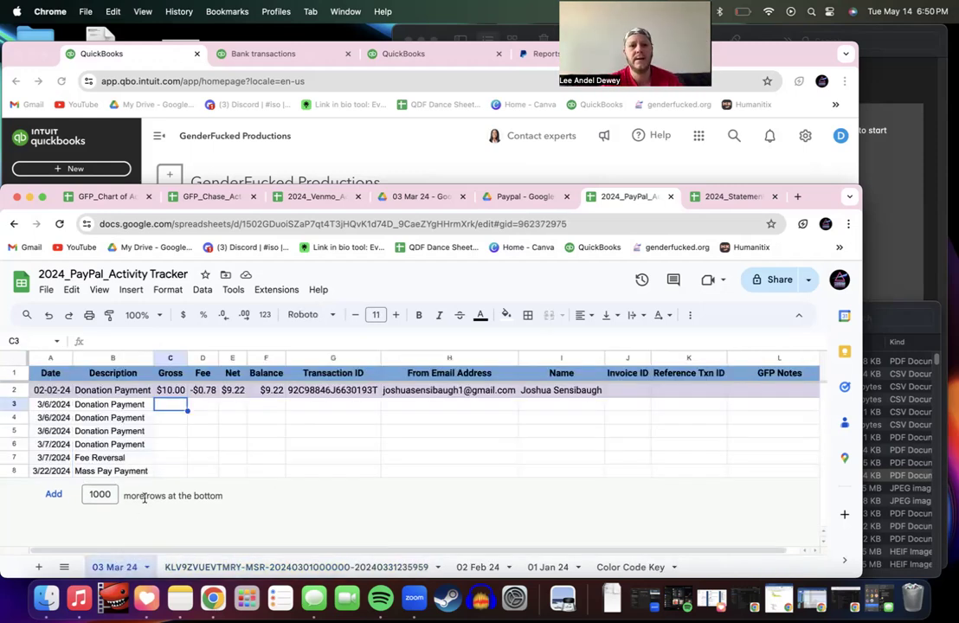
{"action": "key", "text": "ctrl+v"}
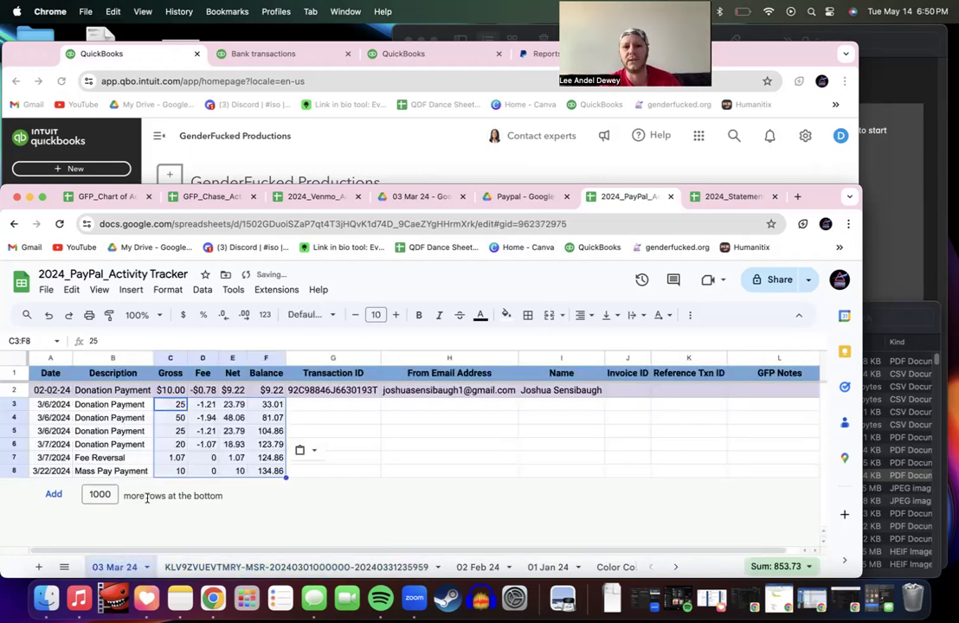
{"action": "left_click", "coordinate": [305, 406]}
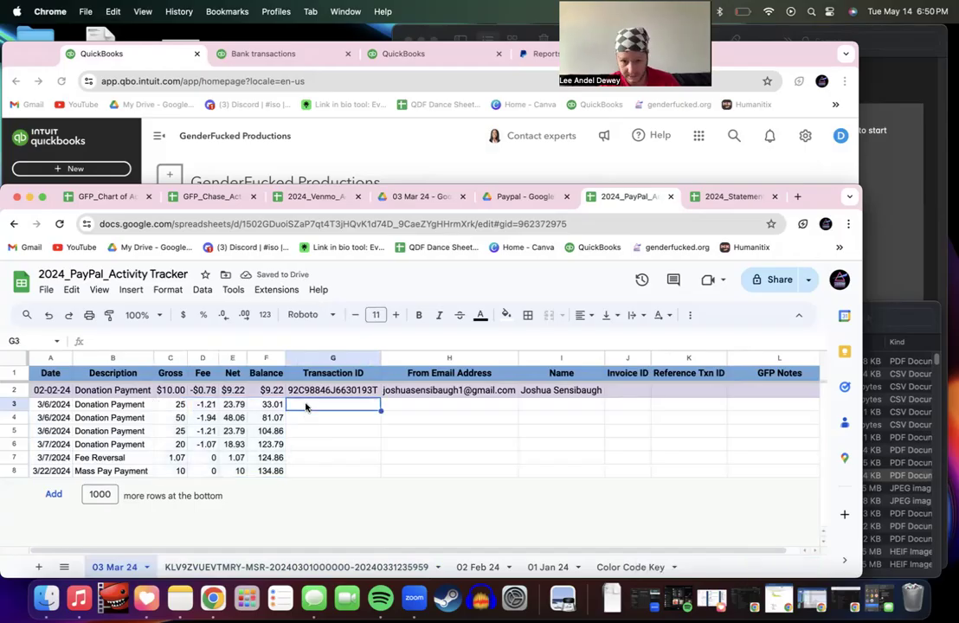
{"action": "left_click", "coordinate": [311, 567]}
Step: Copy the March transaction IDs, sender e-mails and names into rows 3–8 of 03 Mar 24
{"action": "scroll", "coordinate": [585, 425], "scroll_direction": "right", "scroll_amount": 1}
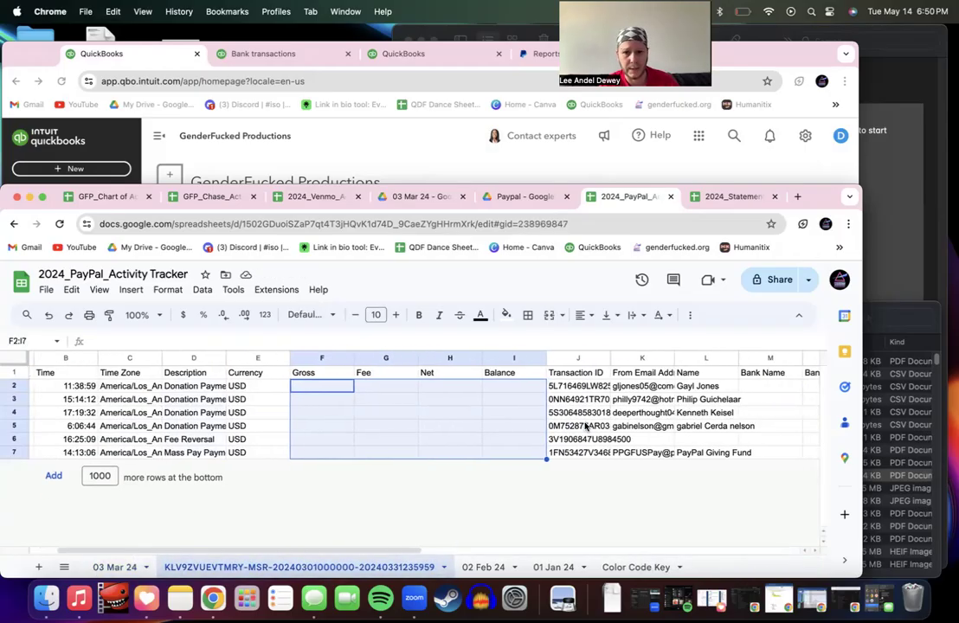
{"action": "scroll", "coordinate": [585, 426], "scroll_direction": "right", "scroll_amount": 3}
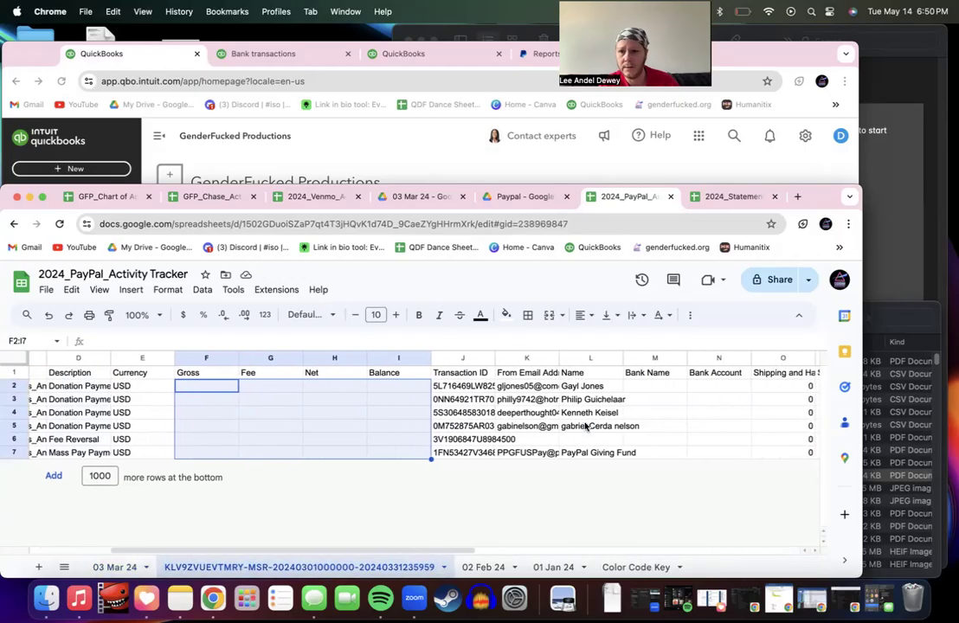
{"action": "left_click", "coordinate": [444, 391]}
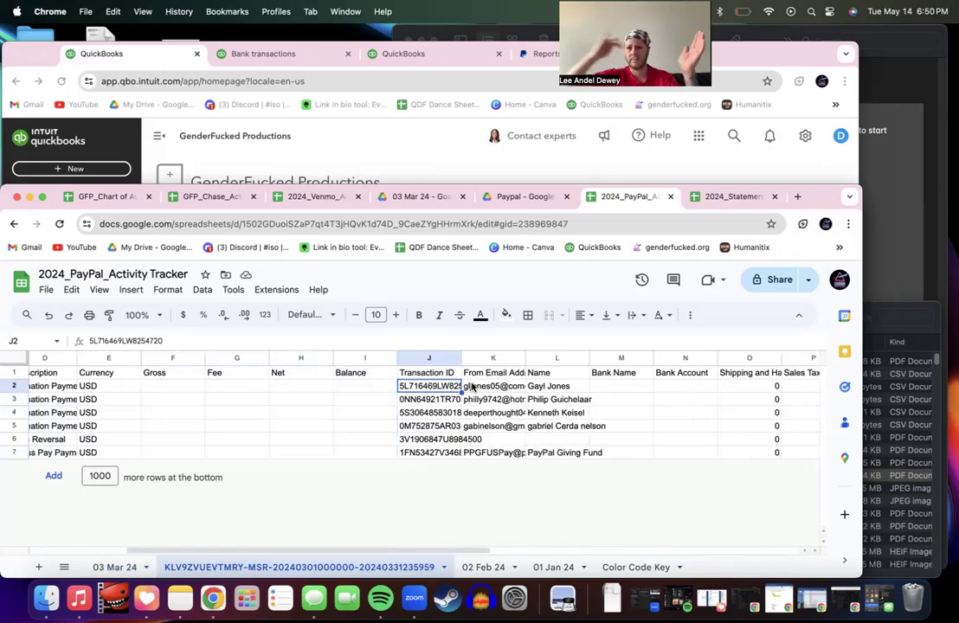
{"action": "key", "text": "shift+Right"}
{"action": "key", "text": "shift+Right"}
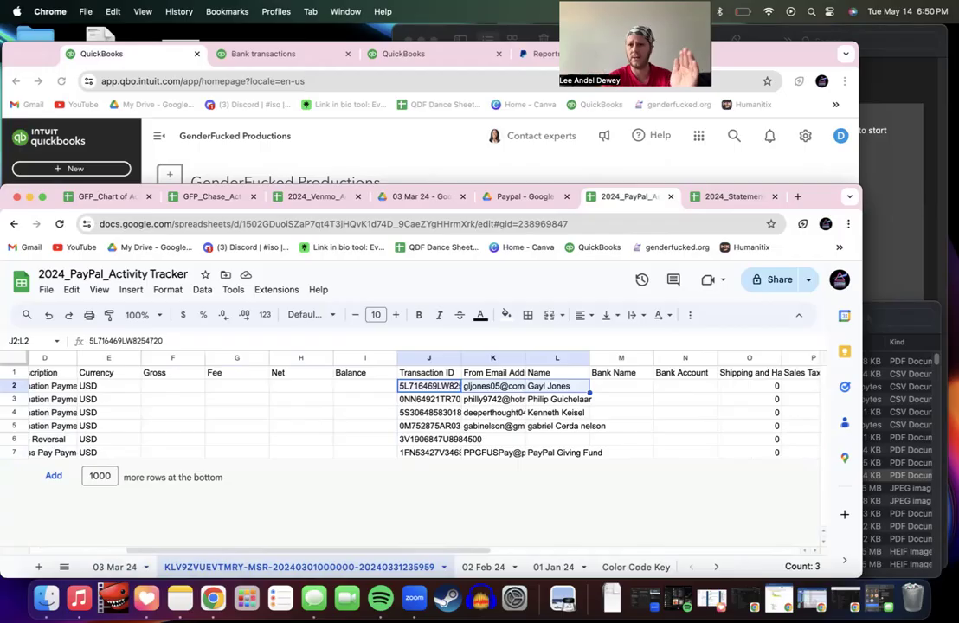
{"action": "key", "text": "ctrl+shift+Down"}
{"action": "key", "text": "ctrl+c"}
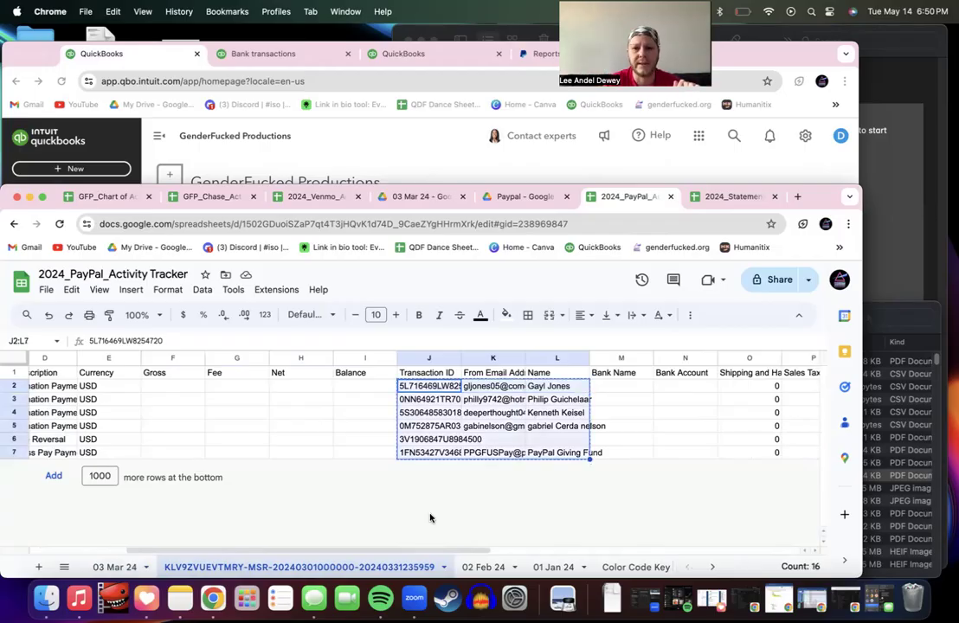
{"action": "left_click", "coordinate": [128, 568]}
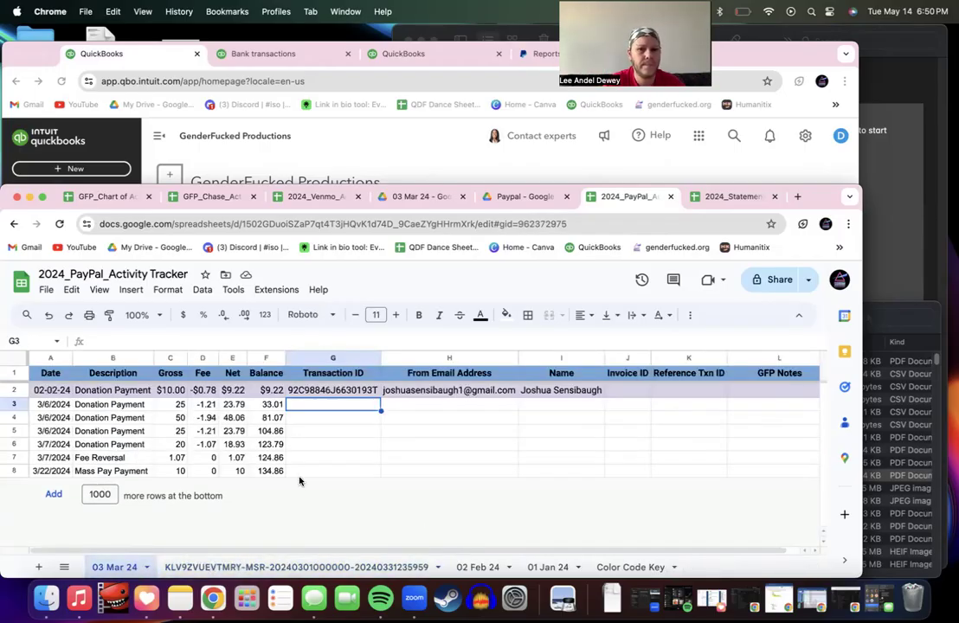
{"action": "key", "text": "ctrl+v"}
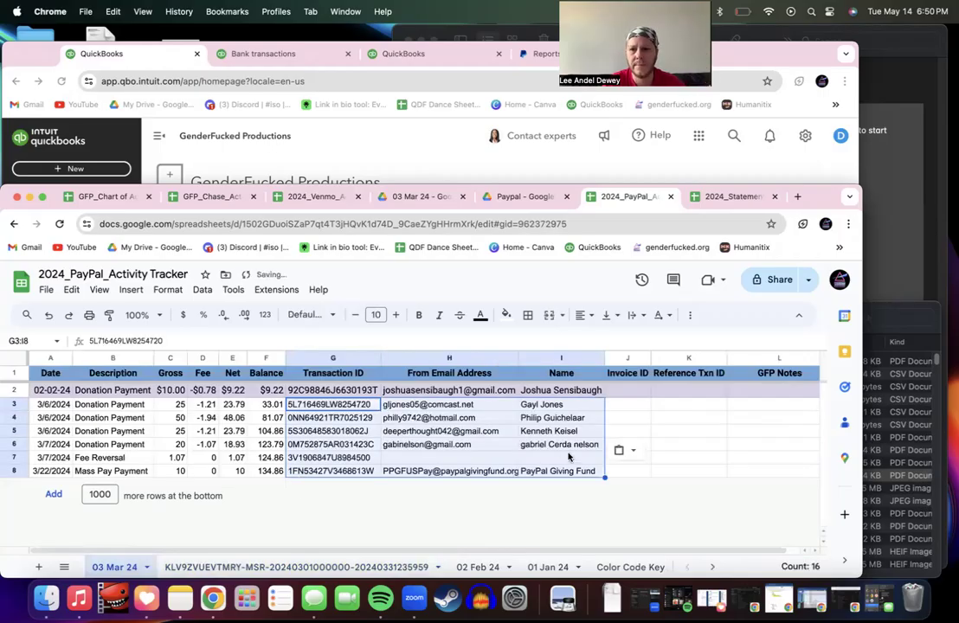
Step: Paste the March Invoice ID and Reference Txn ID values into J3:K8 of 03 Mar 24
{"action": "scroll", "coordinate": [567, 457], "scroll_direction": "right", "scroll_amount": 1}
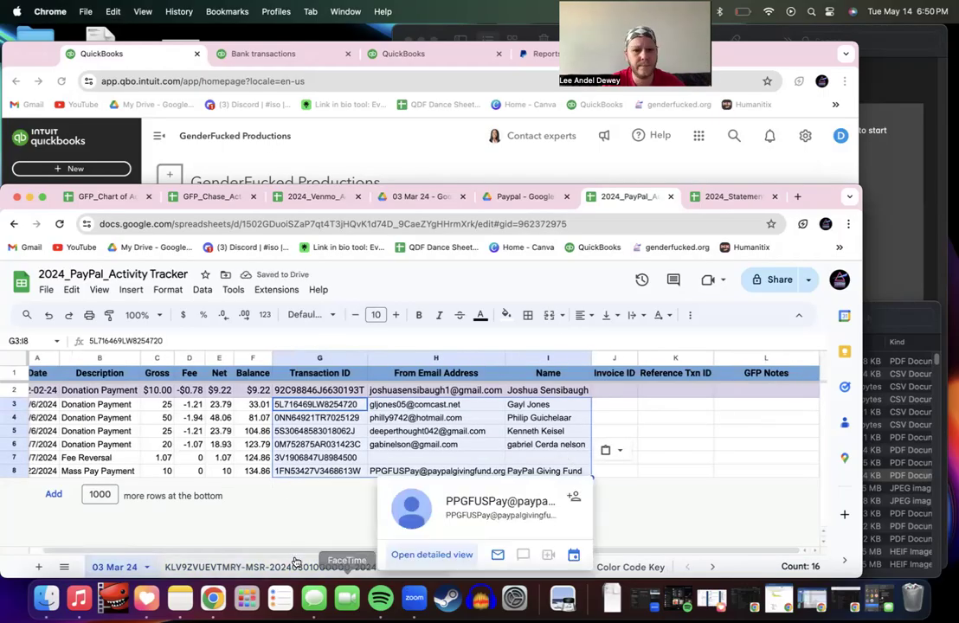
{"action": "left_click", "coordinate": [332, 567]}
{"action": "scroll", "coordinate": [519, 489], "scroll_direction": "right", "scroll_amount": 10}
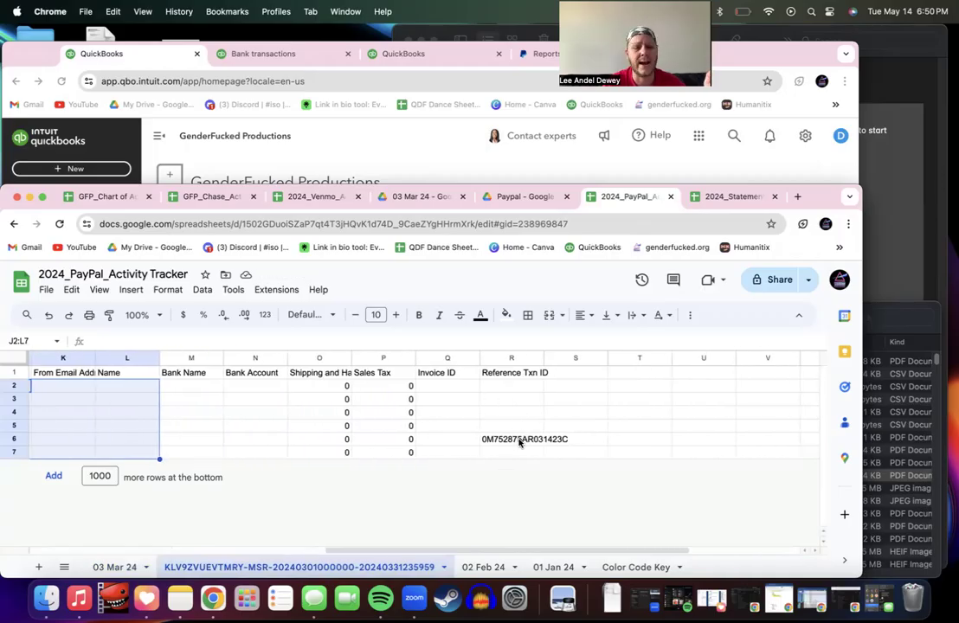
{"action": "left_click", "coordinate": [457, 389]}
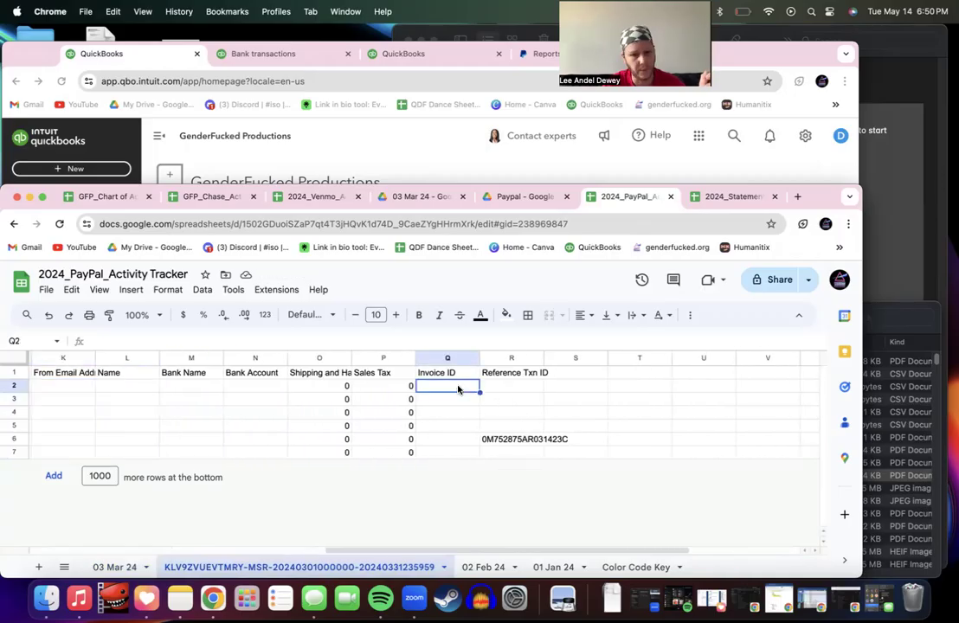
{"action": "key", "text": "shift+Right"}
{"action": "key", "text": "super+Down"}
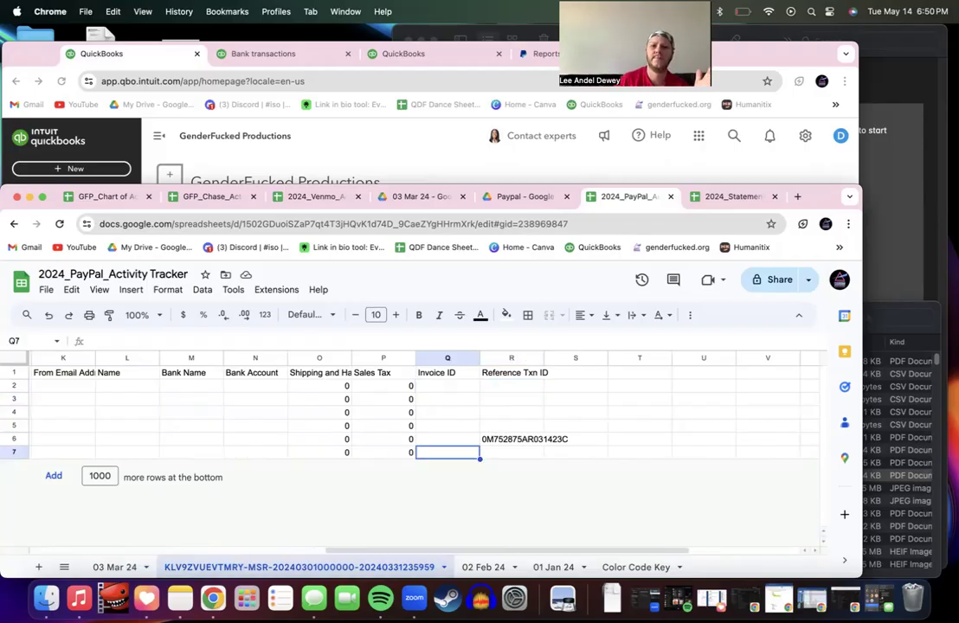
{"action": "left_click", "coordinate": [456, 389]}
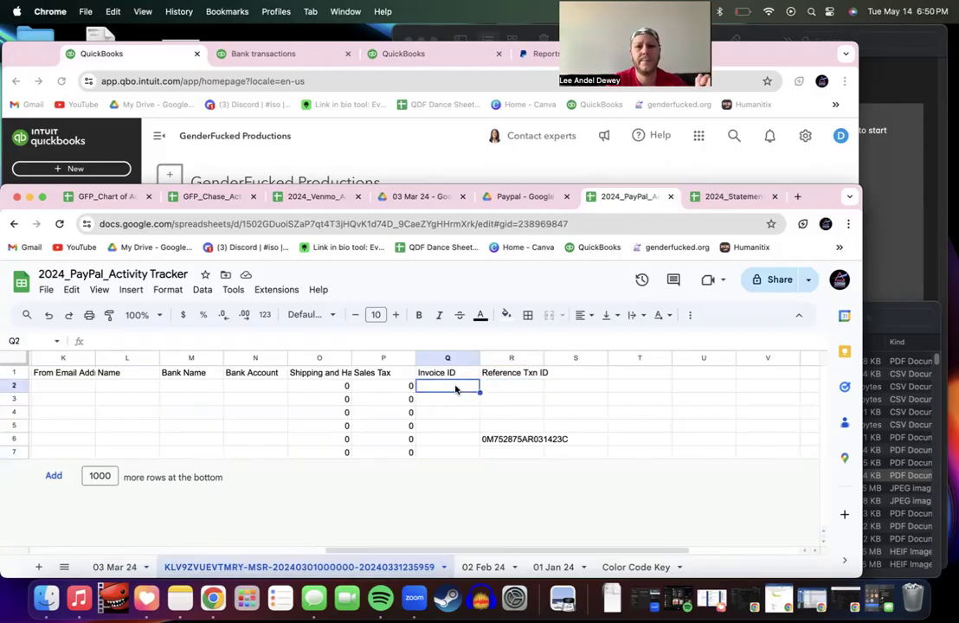
{"action": "key", "text": "shift+Right"}
{"action": "key", "text": "shift+super+Down"}
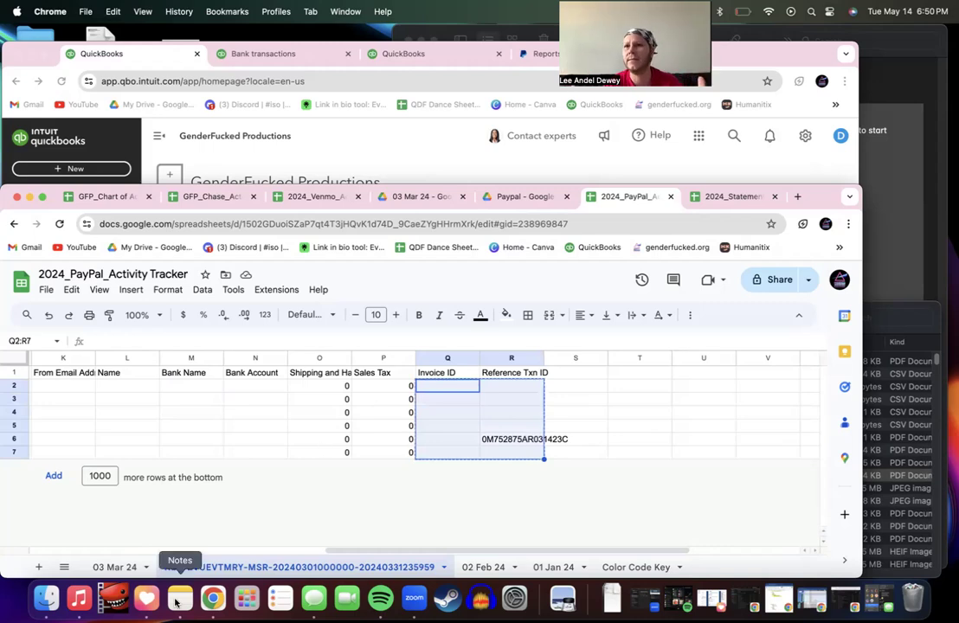
{"action": "left_click", "coordinate": [122, 569]}
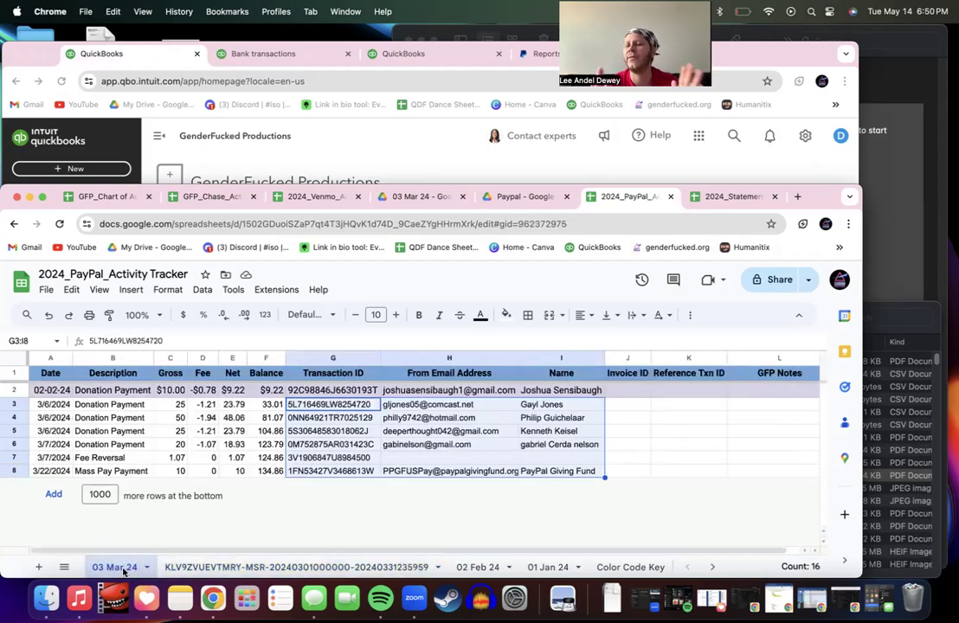
{"action": "left_click", "coordinate": [639, 405]}
{"action": "key", "text": "super+v"}
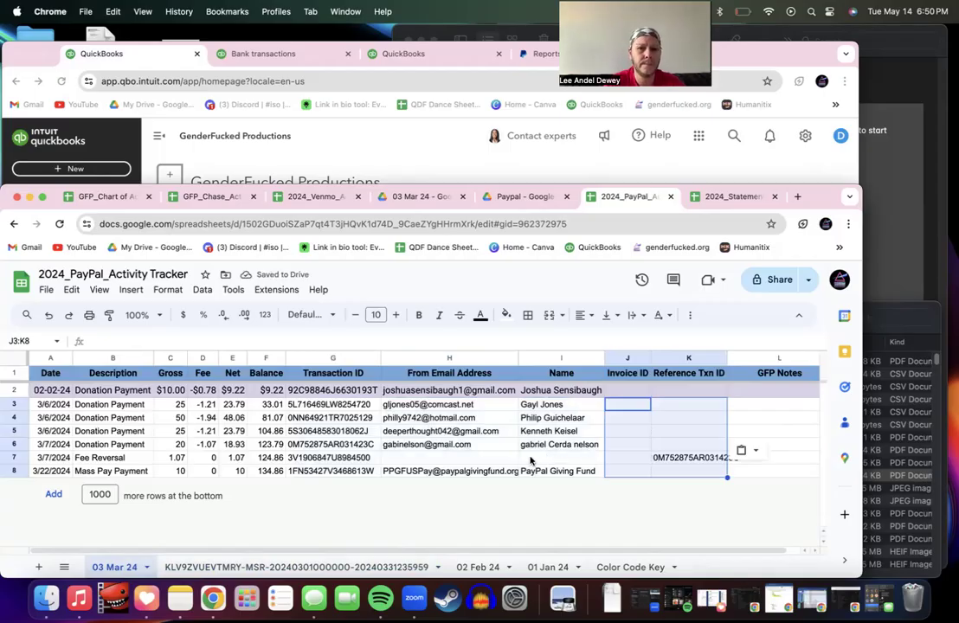
{"action": "left_click", "coordinate": [10, 390]}
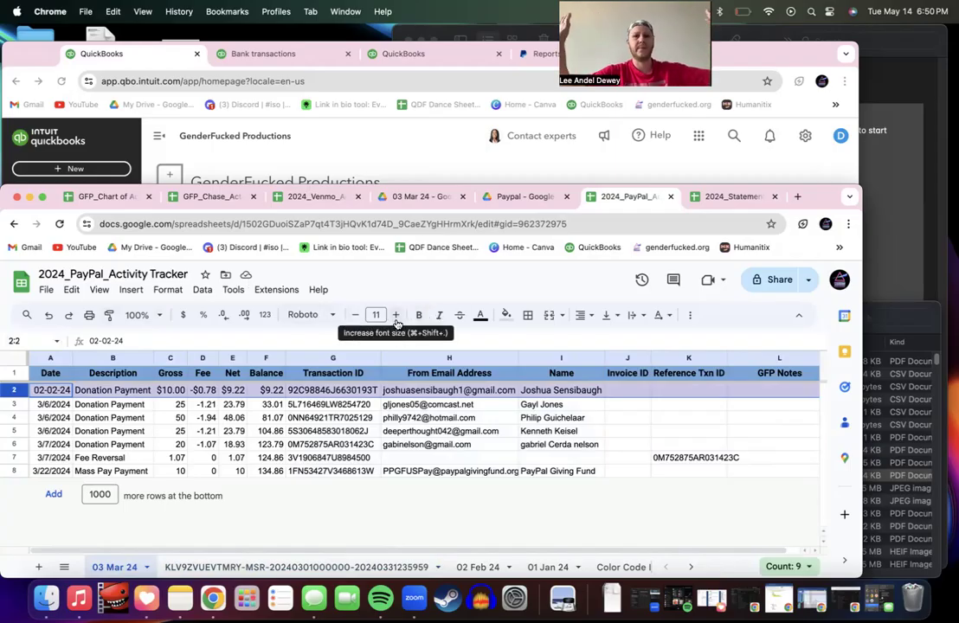
Step: Copy row 2's date and currency formatting onto rows 3–8, then remove their purple fill
{"action": "left_click", "coordinate": [110, 314]}
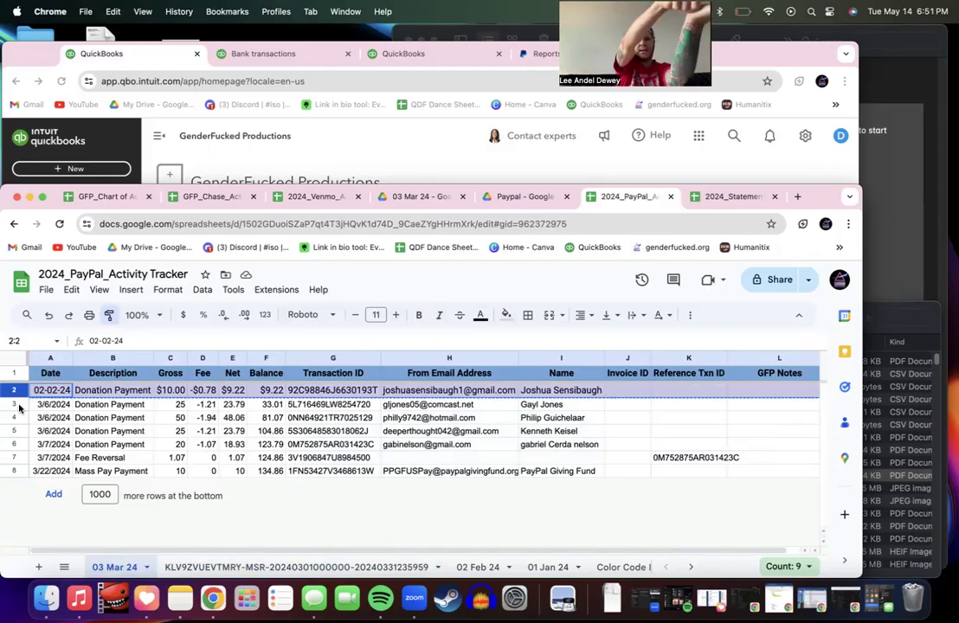
{"action": "left_click_drag", "start_coordinate": [19, 407], "coordinate": [13, 470]}
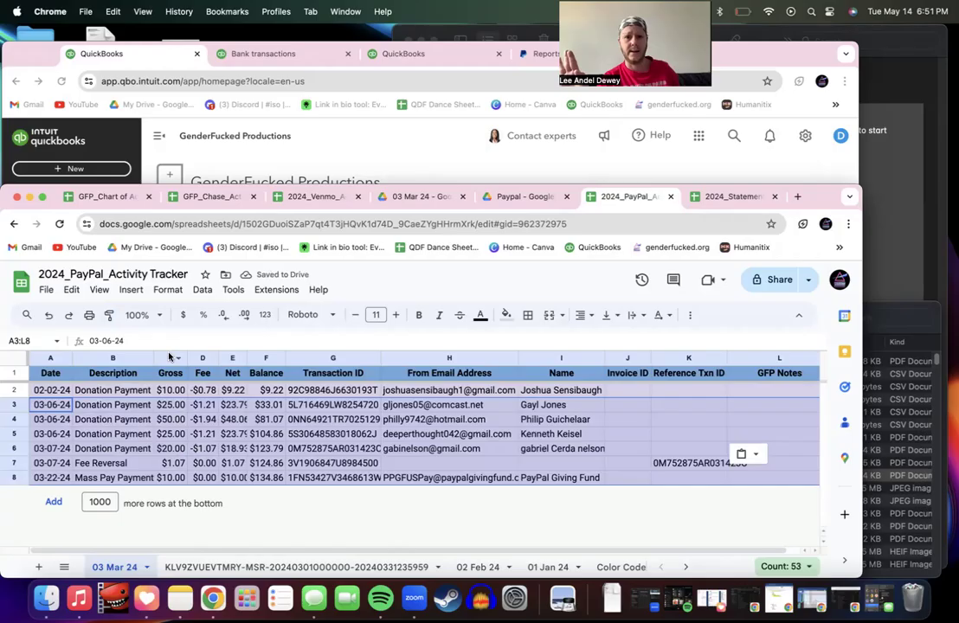
{"action": "left_click", "coordinate": [508, 317]}
{"action": "left_click", "coordinate": [527, 343]}
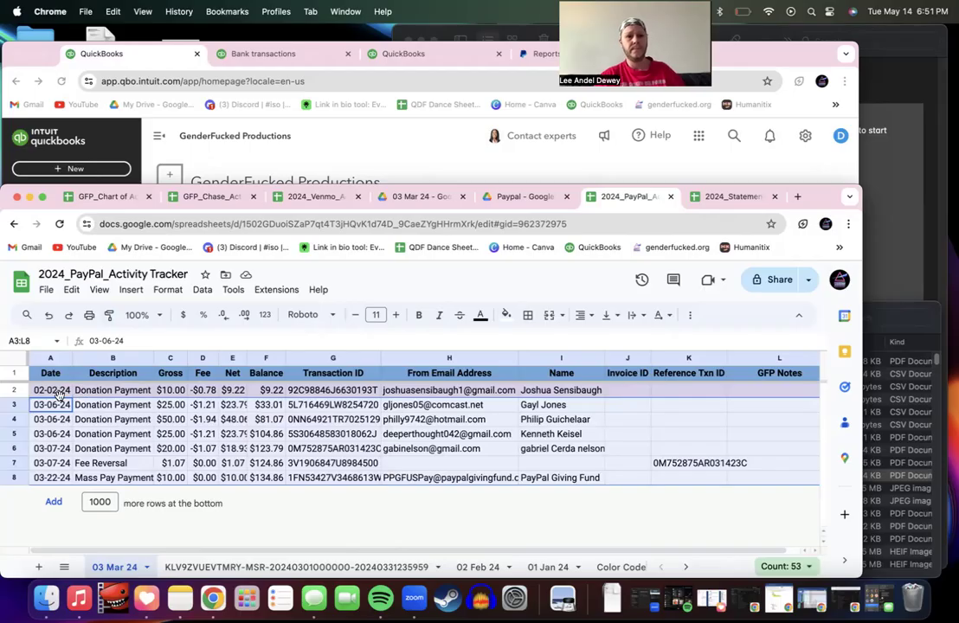
Step: Delete the old February 02-02-24 row
{"action": "left_click", "coordinate": [15, 391]}
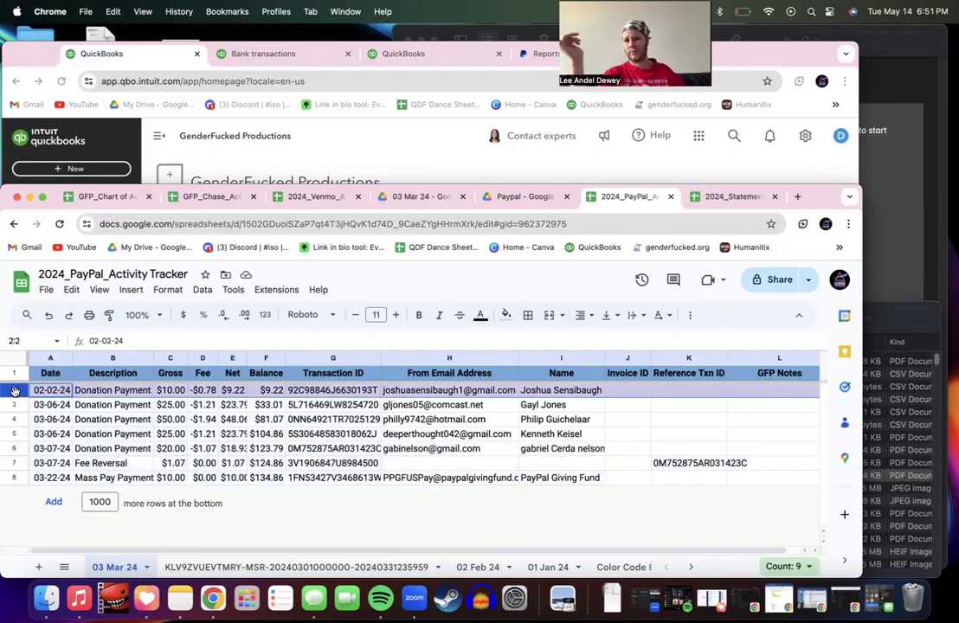
{"action": "right_click", "coordinate": [15, 391]}
{"action": "left_click", "coordinate": [64, 462]}
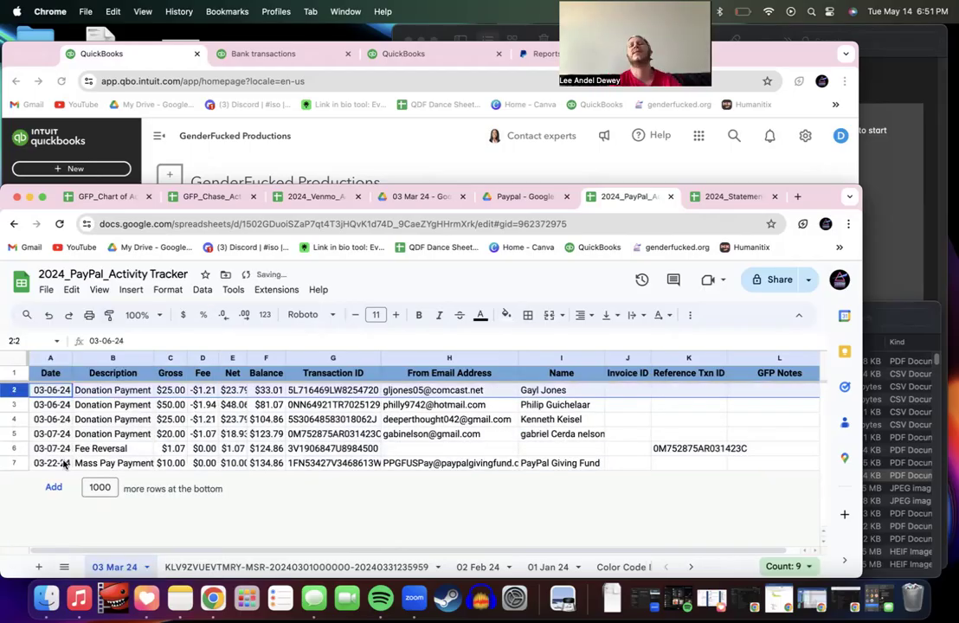
{"action": "left_click", "coordinate": [180, 423]}
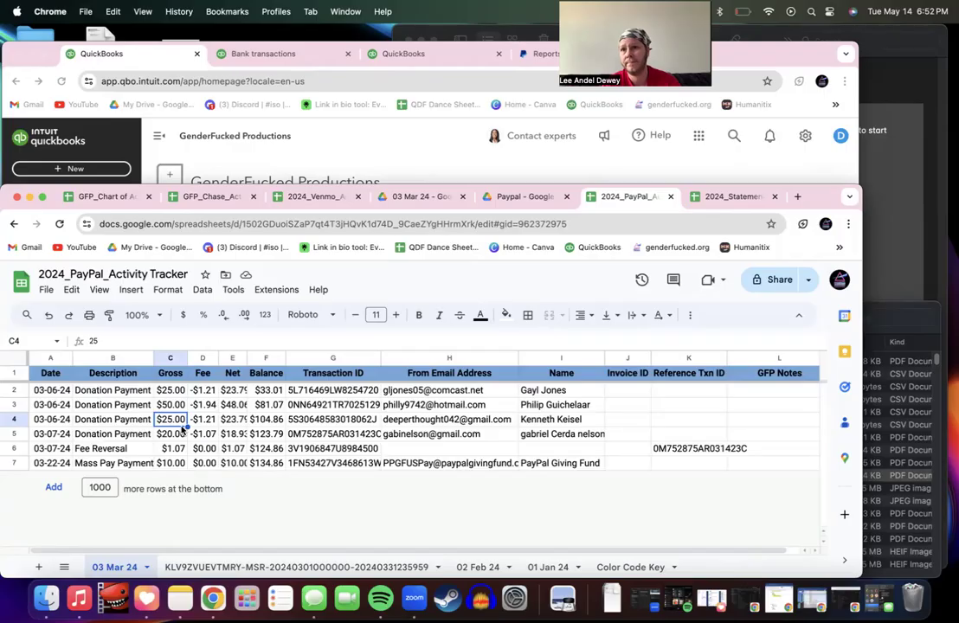
{"action": "left_click", "coordinate": [202, 420]}
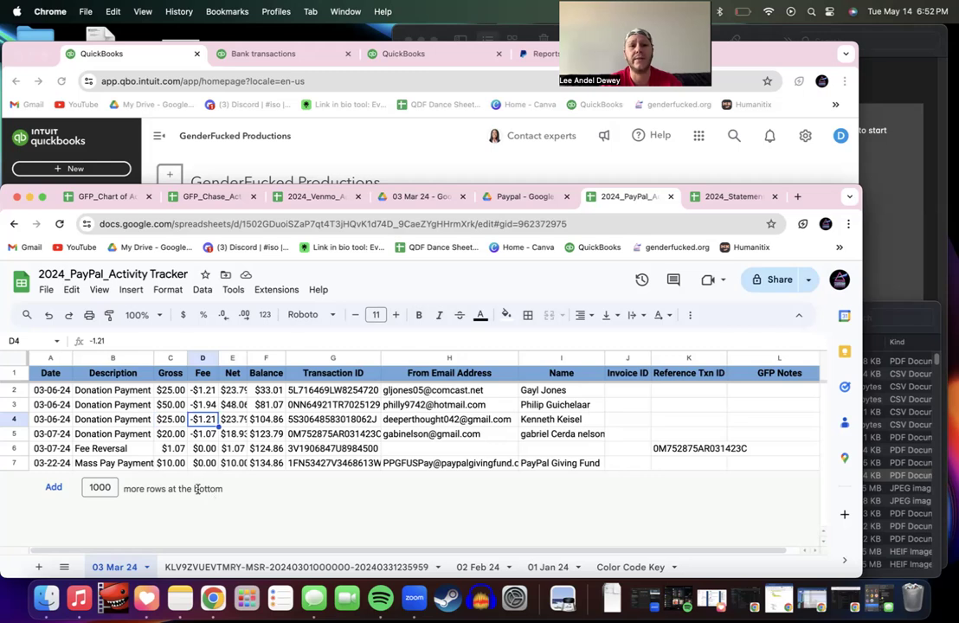
{"action": "left_click", "coordinate": [117, 464]}
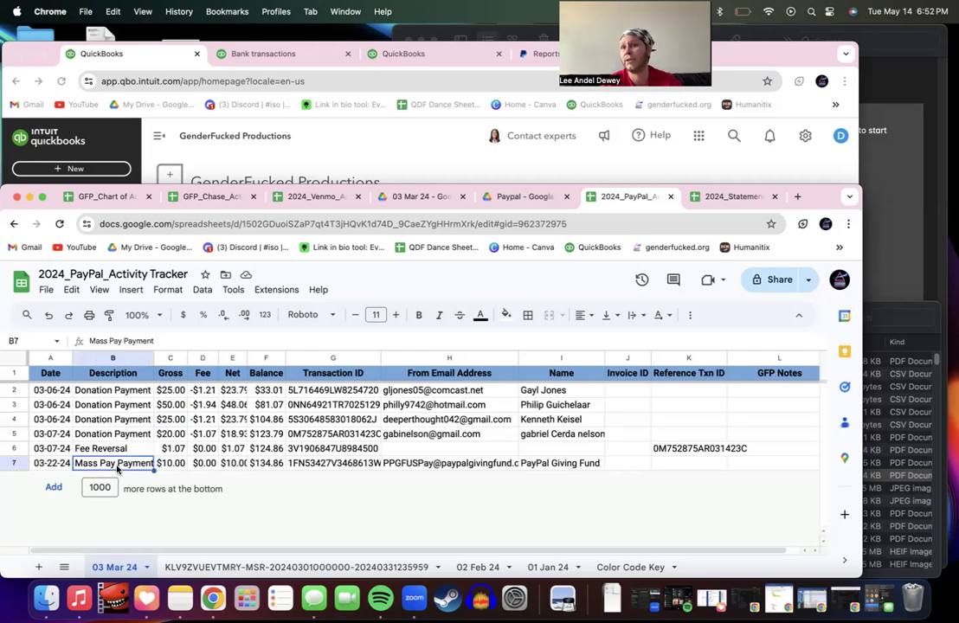
{"action": "left_click", "coordinate": [206, 464]}
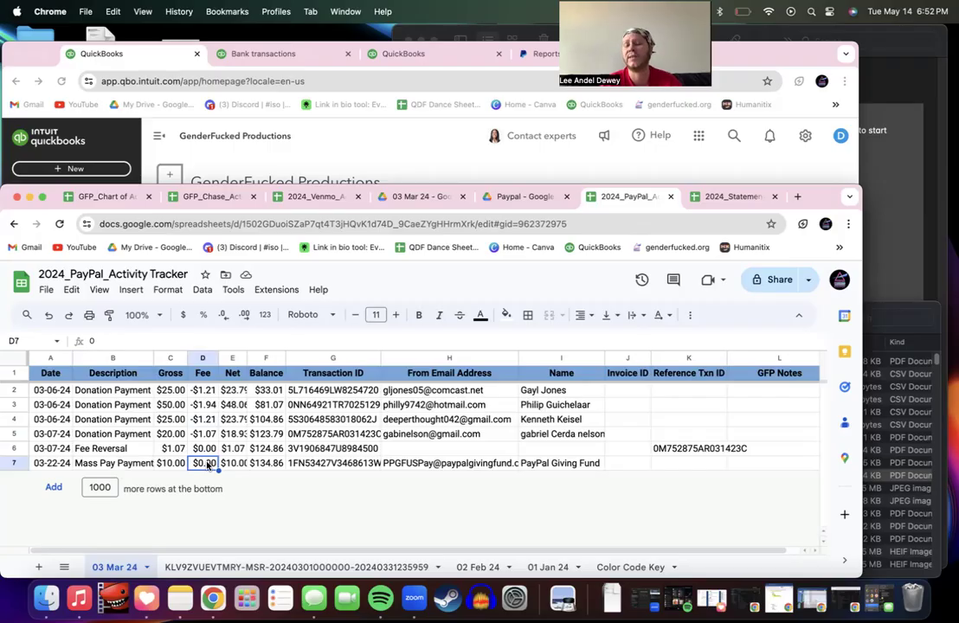
{"action": "left_click", "coordinate": [395, 465]}
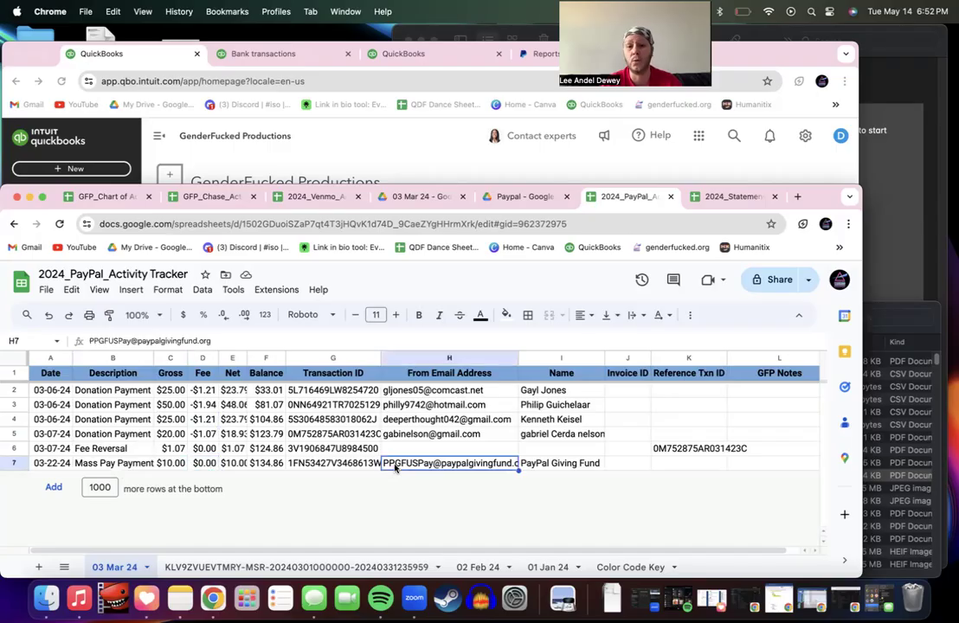
{"action": "left_click", "coordinate": [563, 464]}
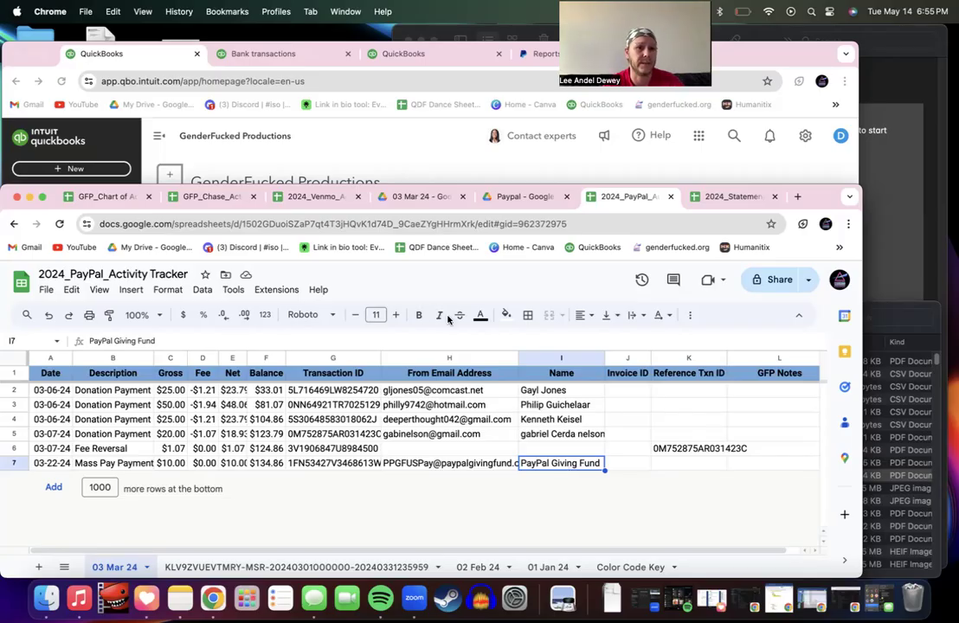
Step: Open Gmail in a new browser tab
{"action": "left_click", "coordinate": [797, 196]}
{"action": "type", "text": "gmail"}
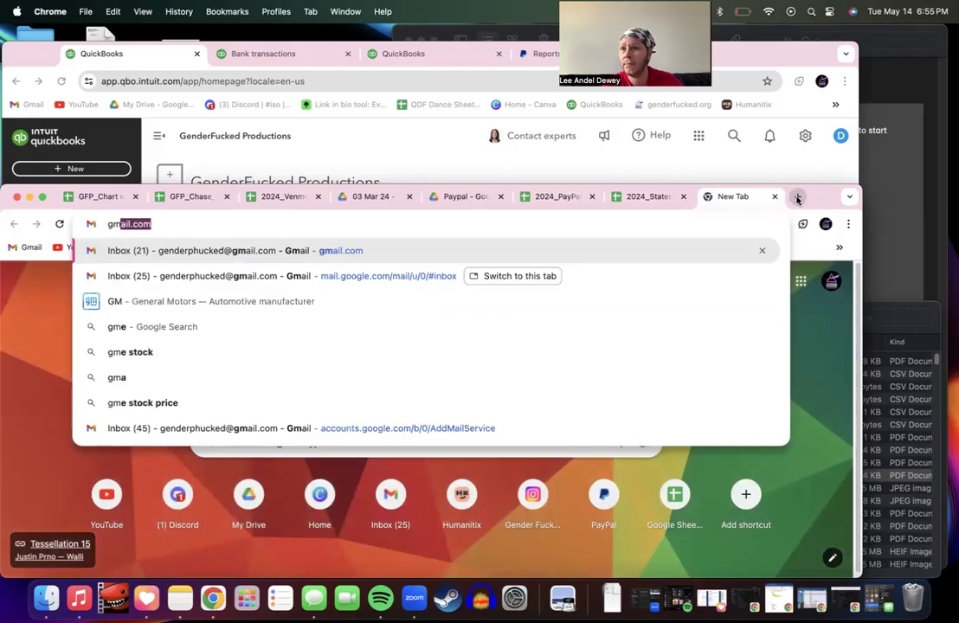
{"action": "key", "text": "Return"}
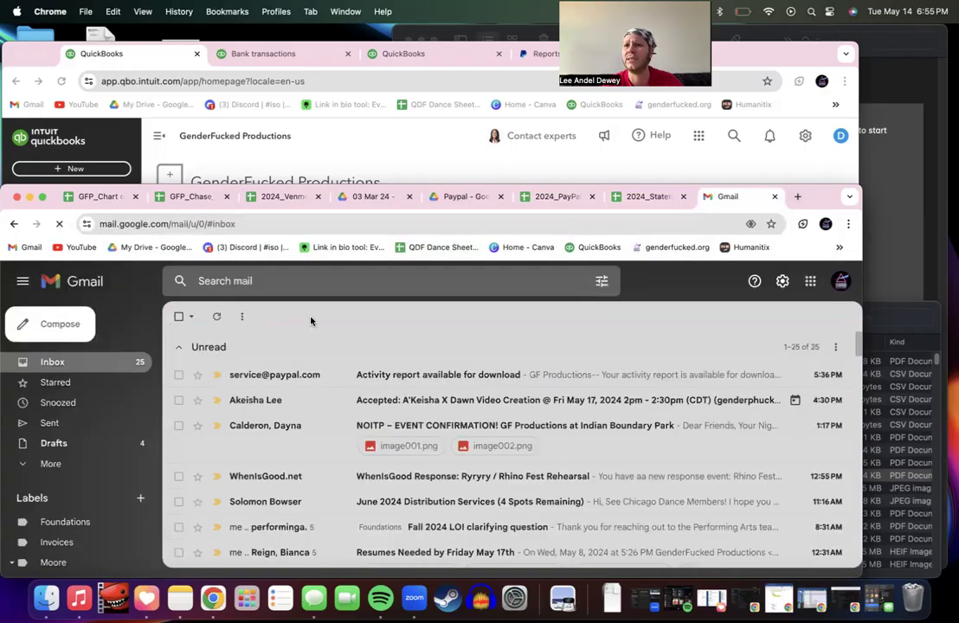
Step: Search the mailbox for 'paypal grant' and read the $25.00 PayPal Giving Fund grant email
{"action": "left_click", "coordinate": [295, 281]}
{"action": "type", "text": "pay"}
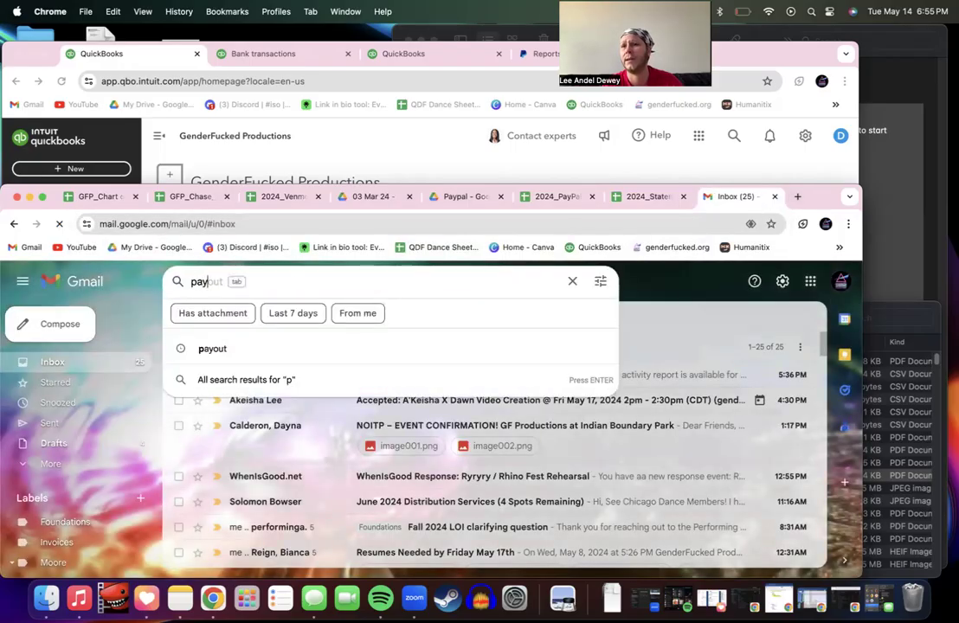
{"action": "type", "text": "pal grant"}
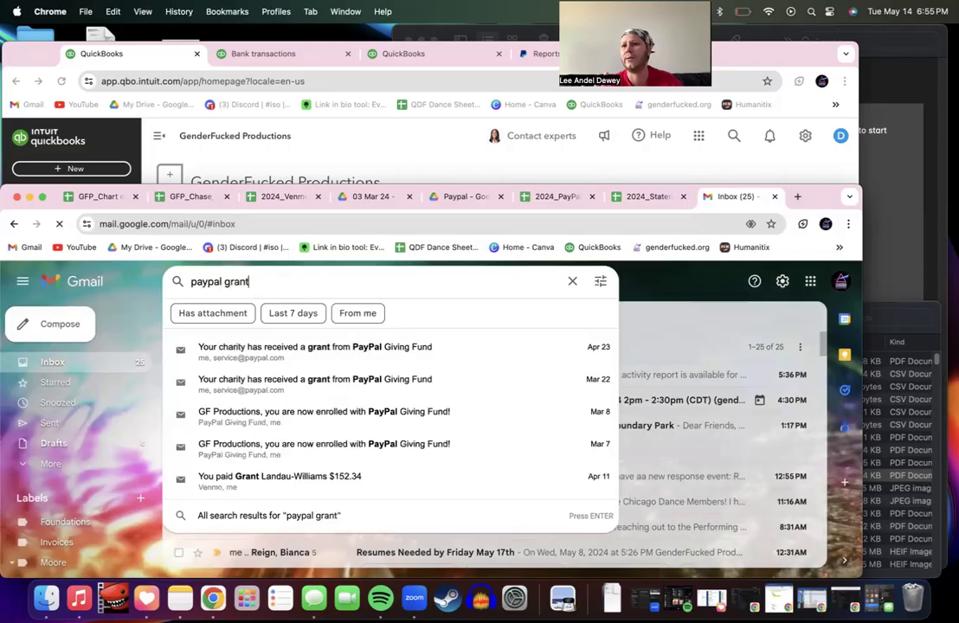
{"action": "left_click", "coordinate": [306, 350]}
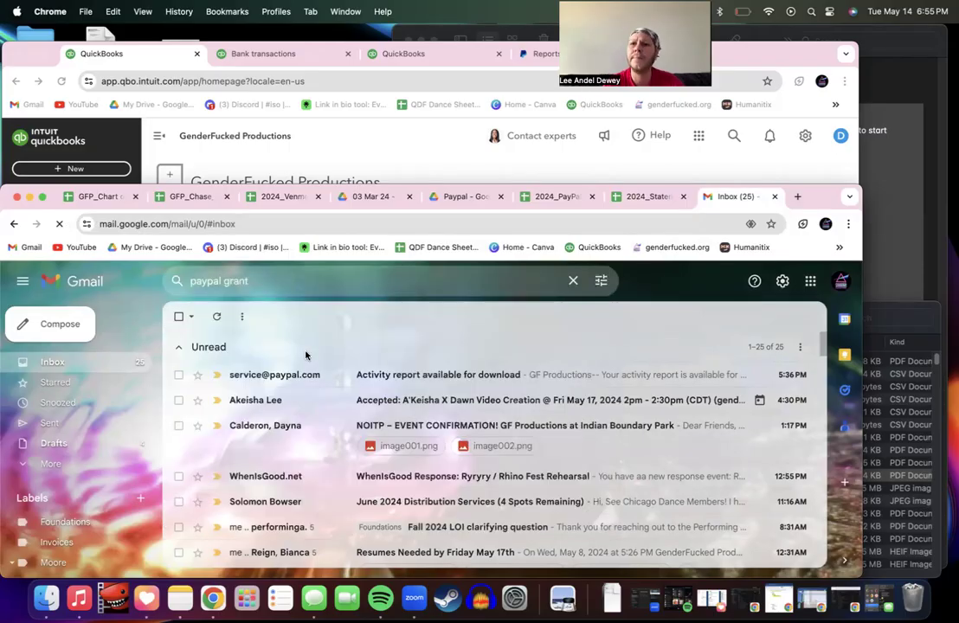
{"action": "scroll", "coordinate": [372, 422], "scroll_direction": "down", "scroll_amount": 3}
{"action": "scroll", "coordinate": [372, 421], "scroll_direction": "down", "scroll_amount": 5}
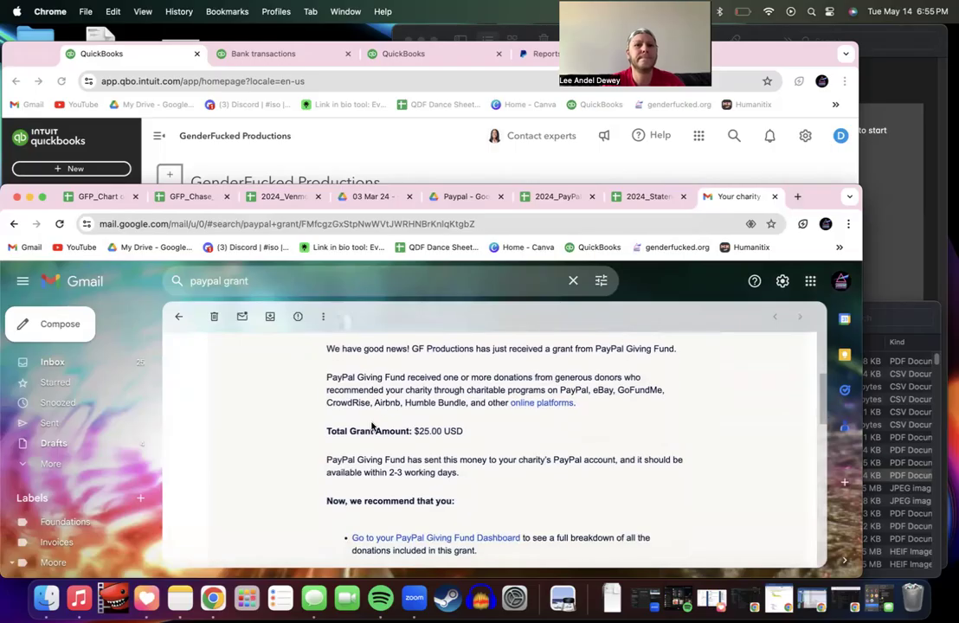
{"action": "scroll", "coordinate": [371, 426], "scroll_direction": "down", "scroll_amount": 5}
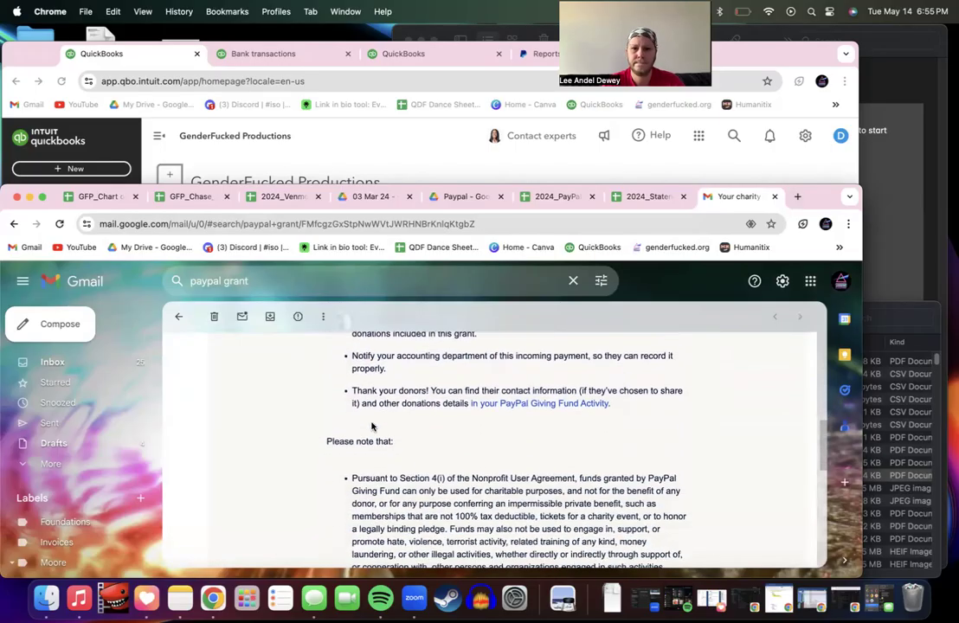
{"action": "scroll", "coordinate": [371, 426], "scroll_direction": "up", "scroll_amount": 10}
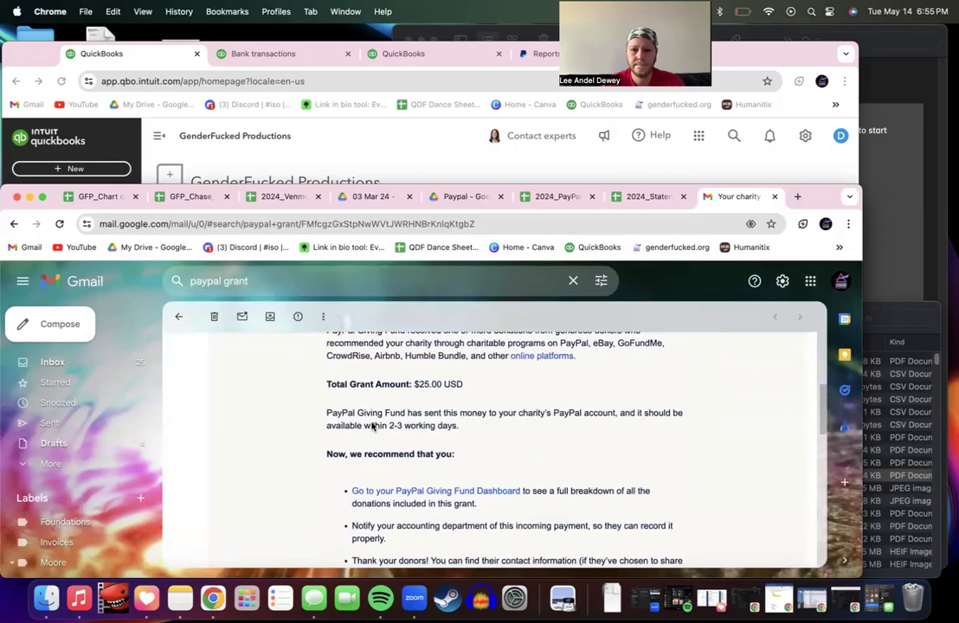
Step: Return to the inbox and start a new search for 'paypal'
{"action": "left_click", "coordinate": [178, 317]}
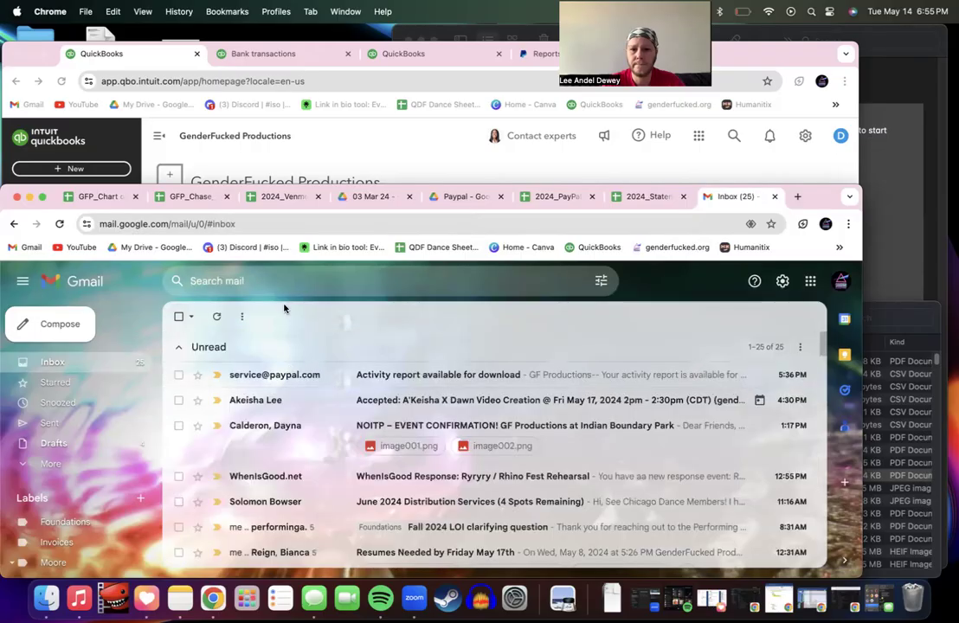
{"action": "left_click", "coordinate": [281, 280]}
{"action": "type", "text": "paypal"}
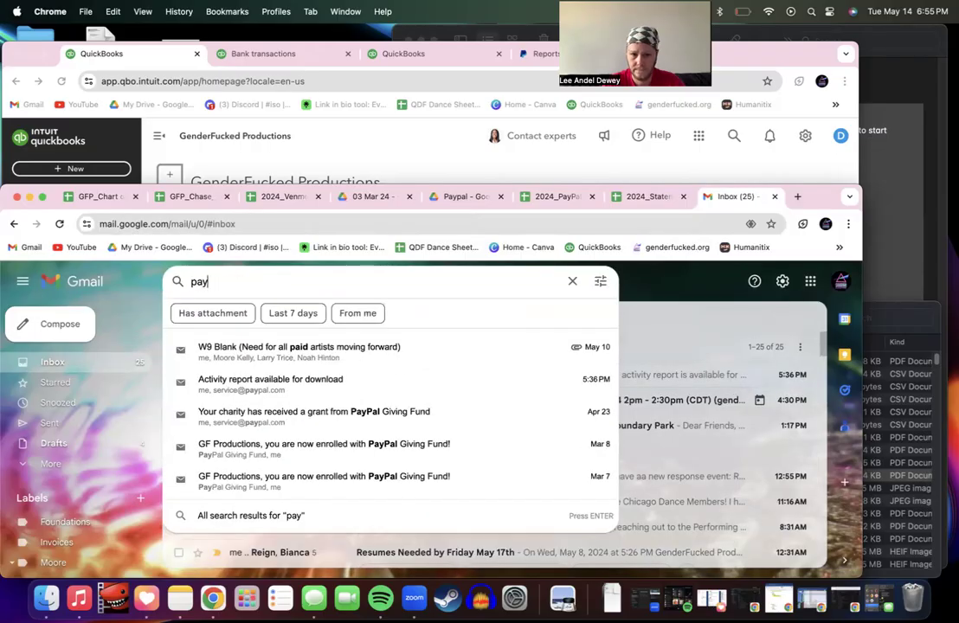